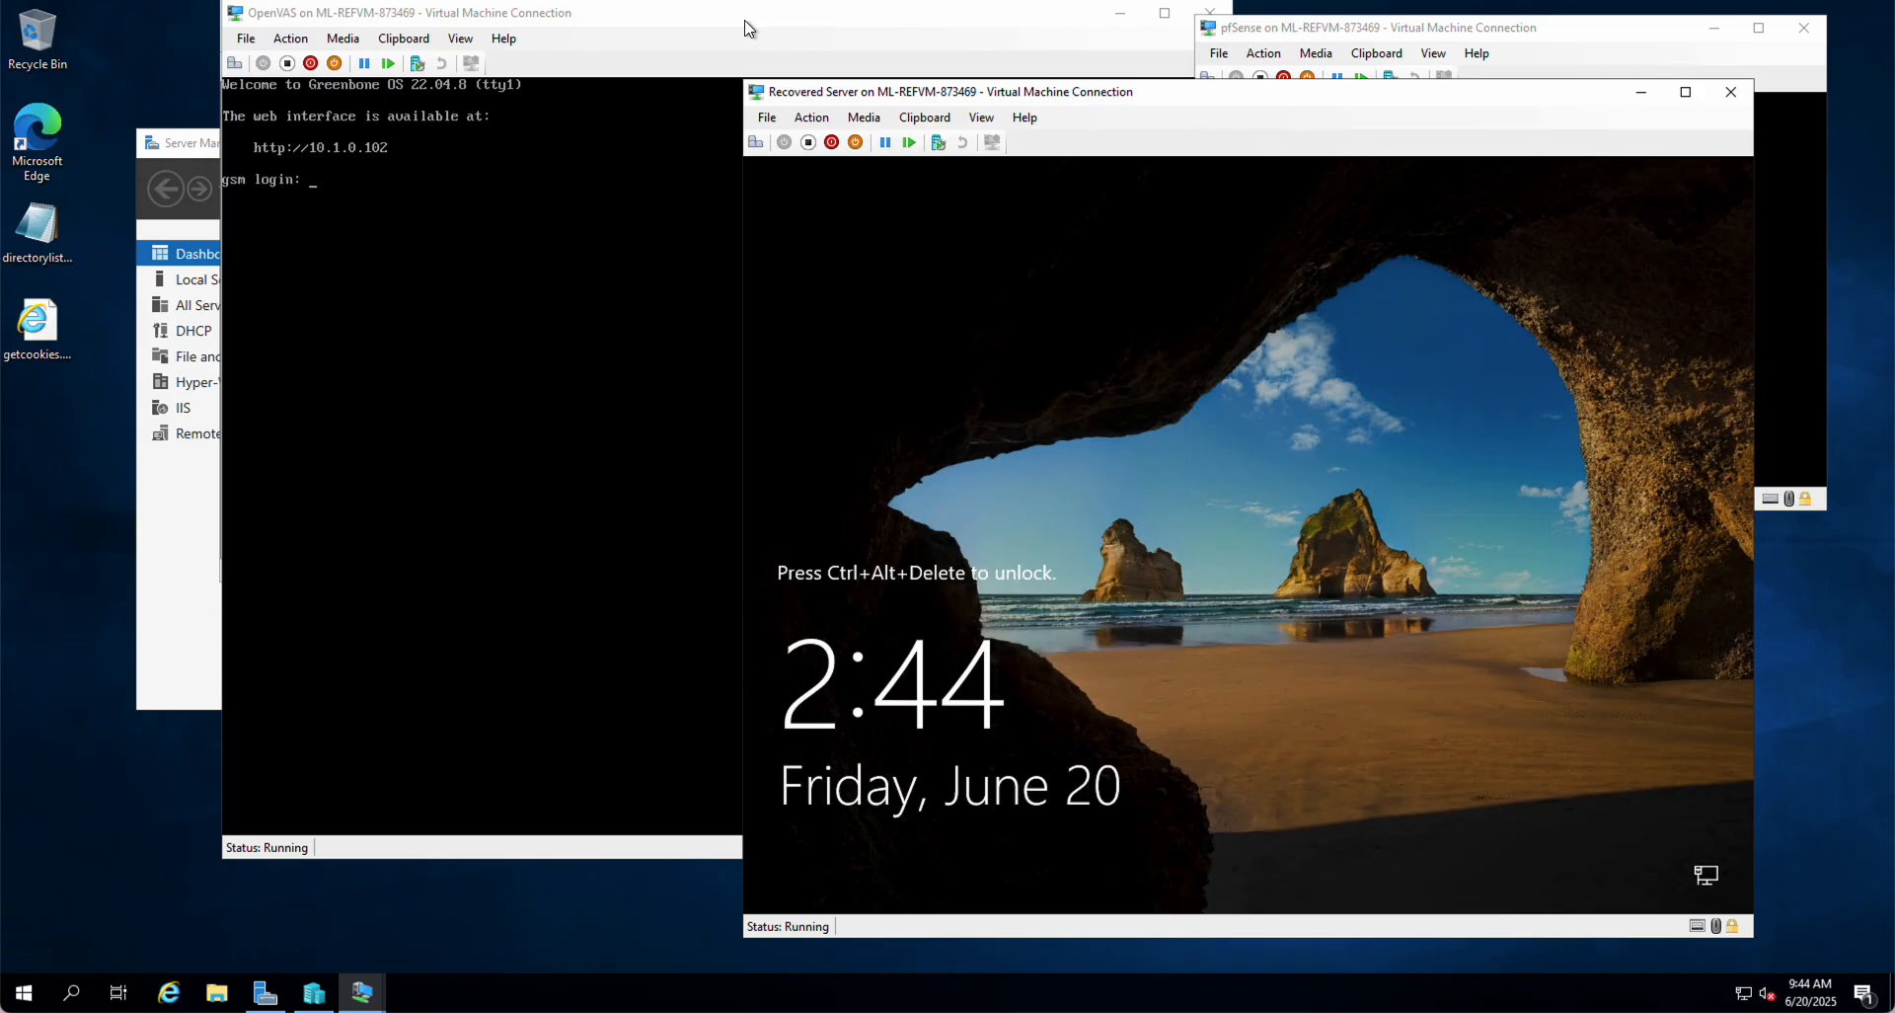
Step: Send Ctrl+Alt+Delete to the Recovered Server VM to dismiss its lock screen
left_click(692, 22)
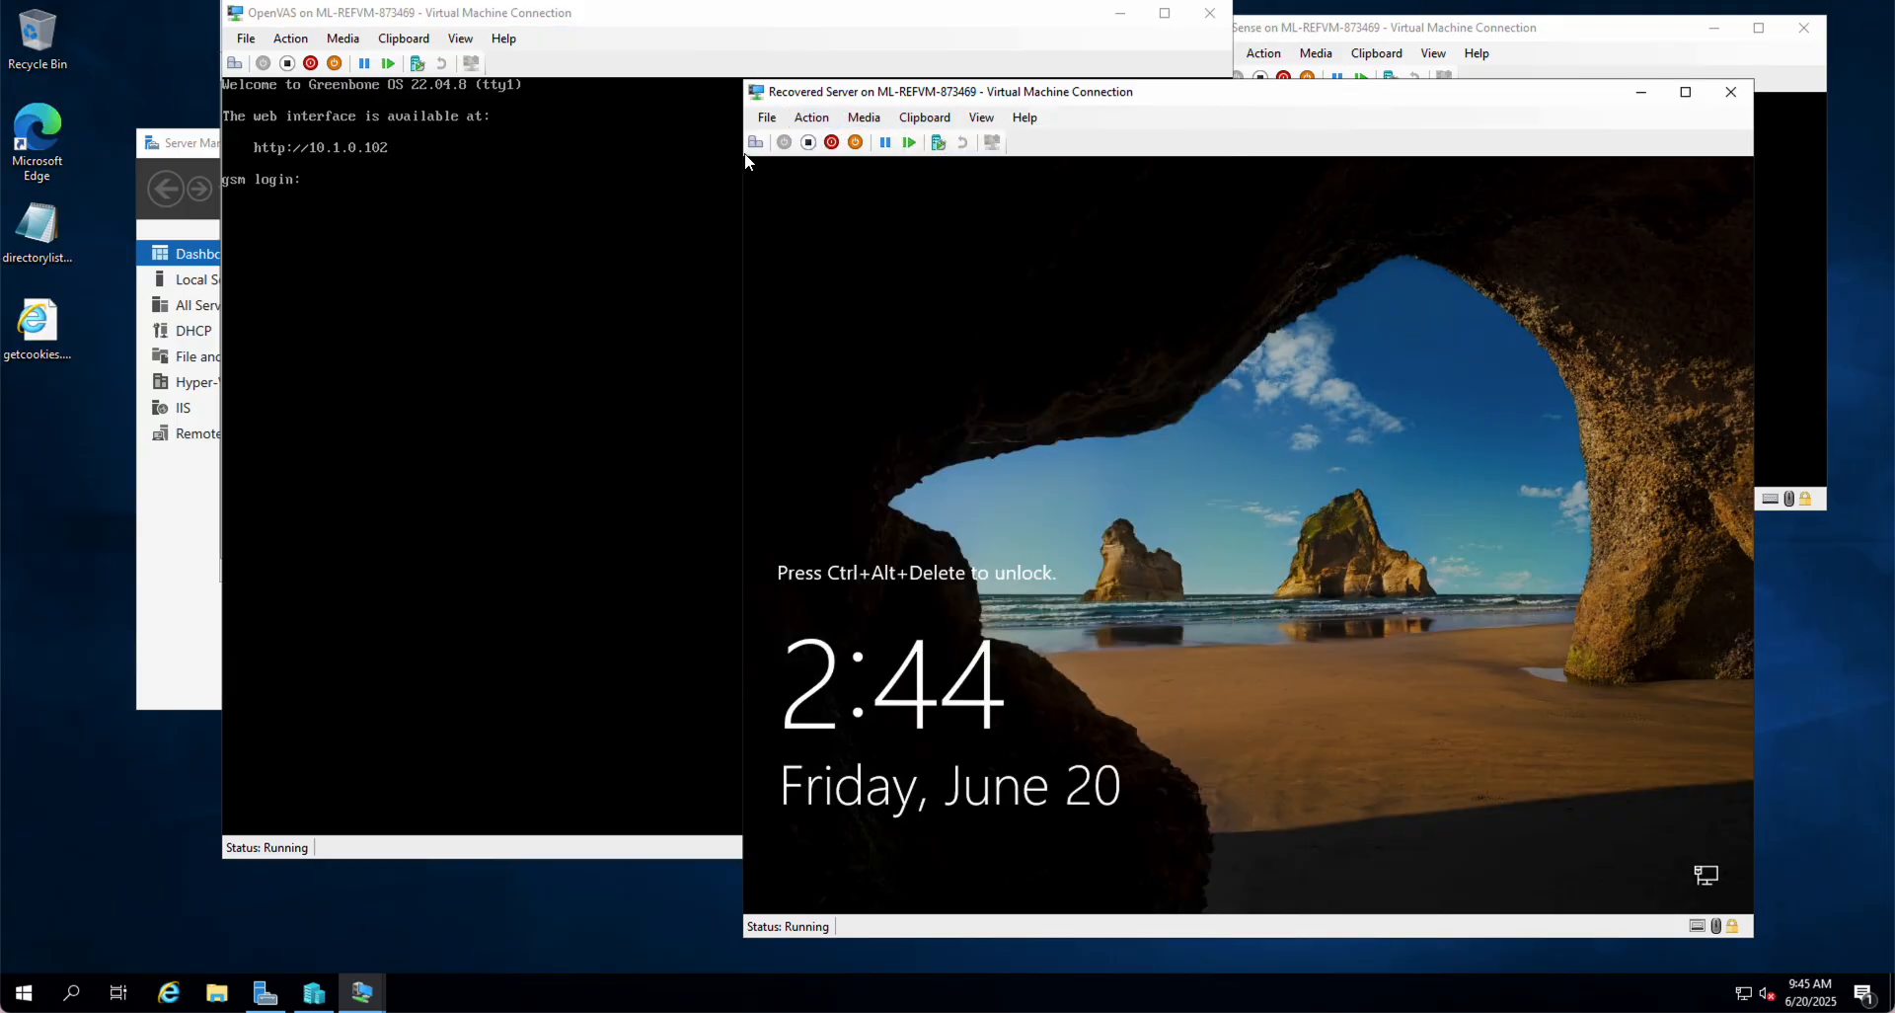
left_click(758, 144)
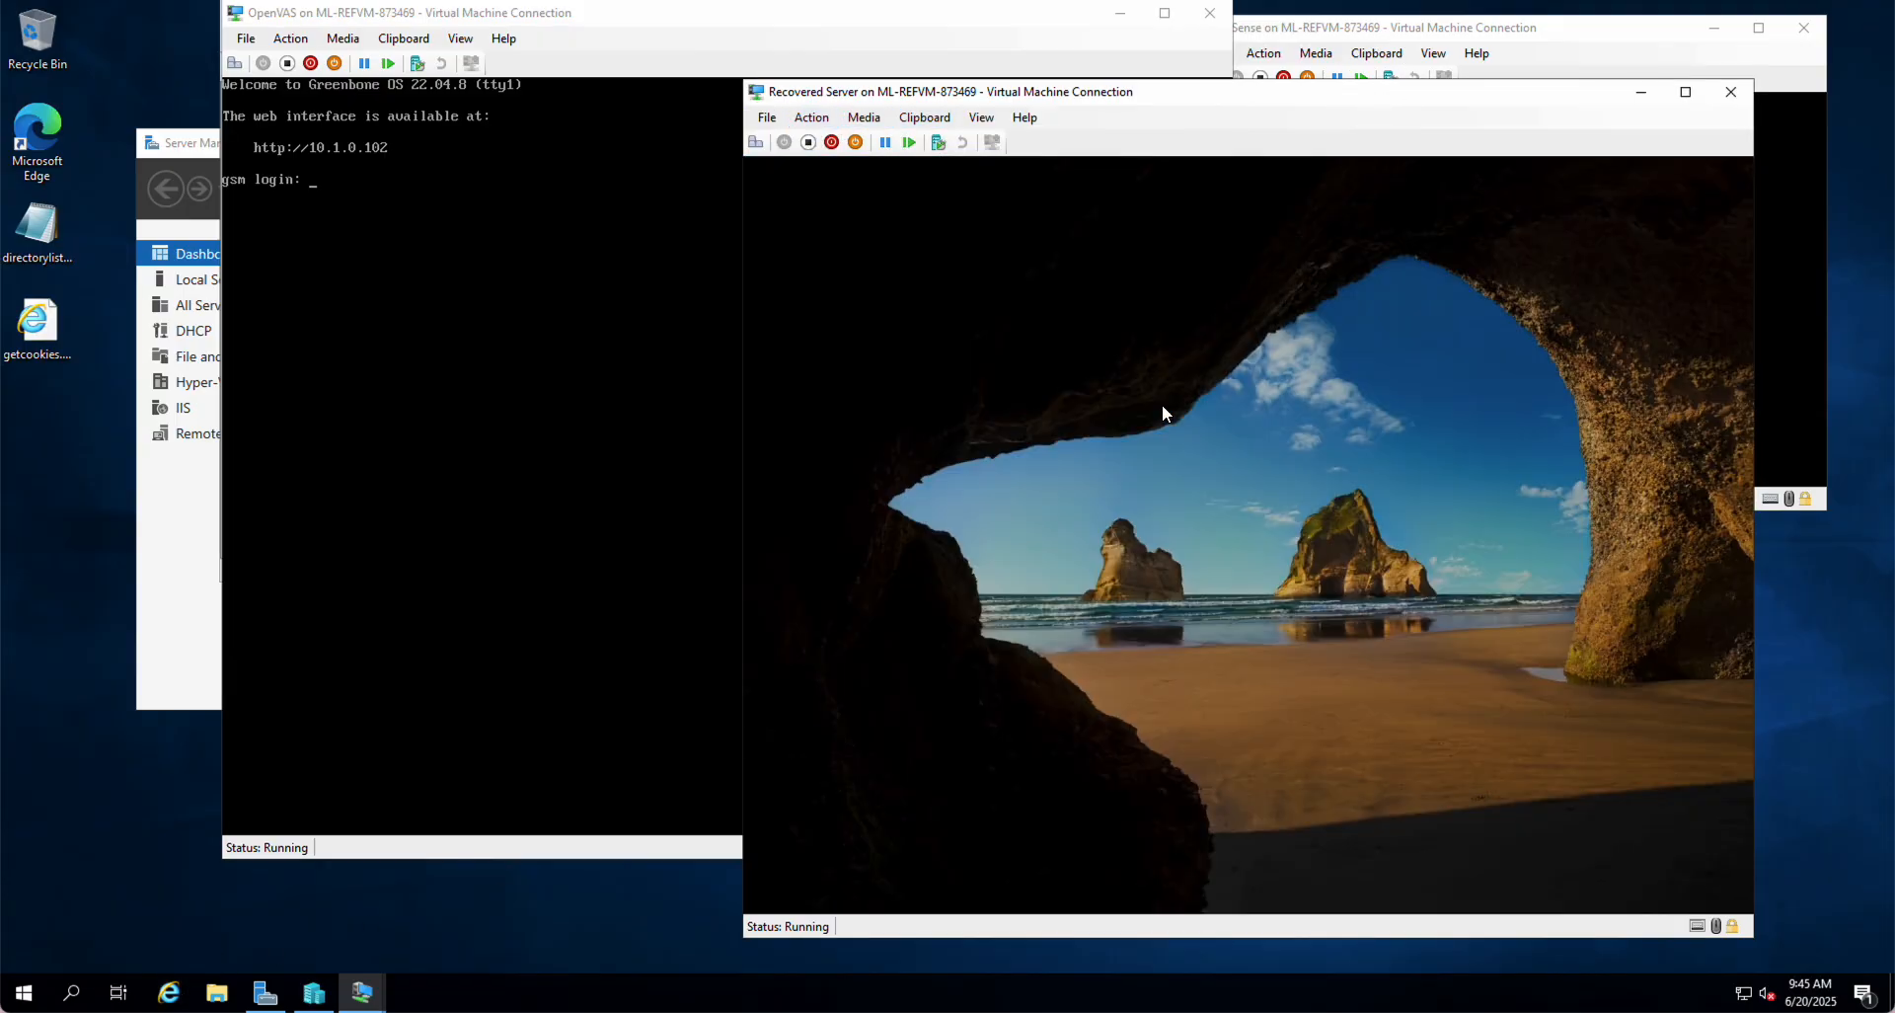
Step: Sign in to the Recovered Server VM with the Administrator password
type("*********")
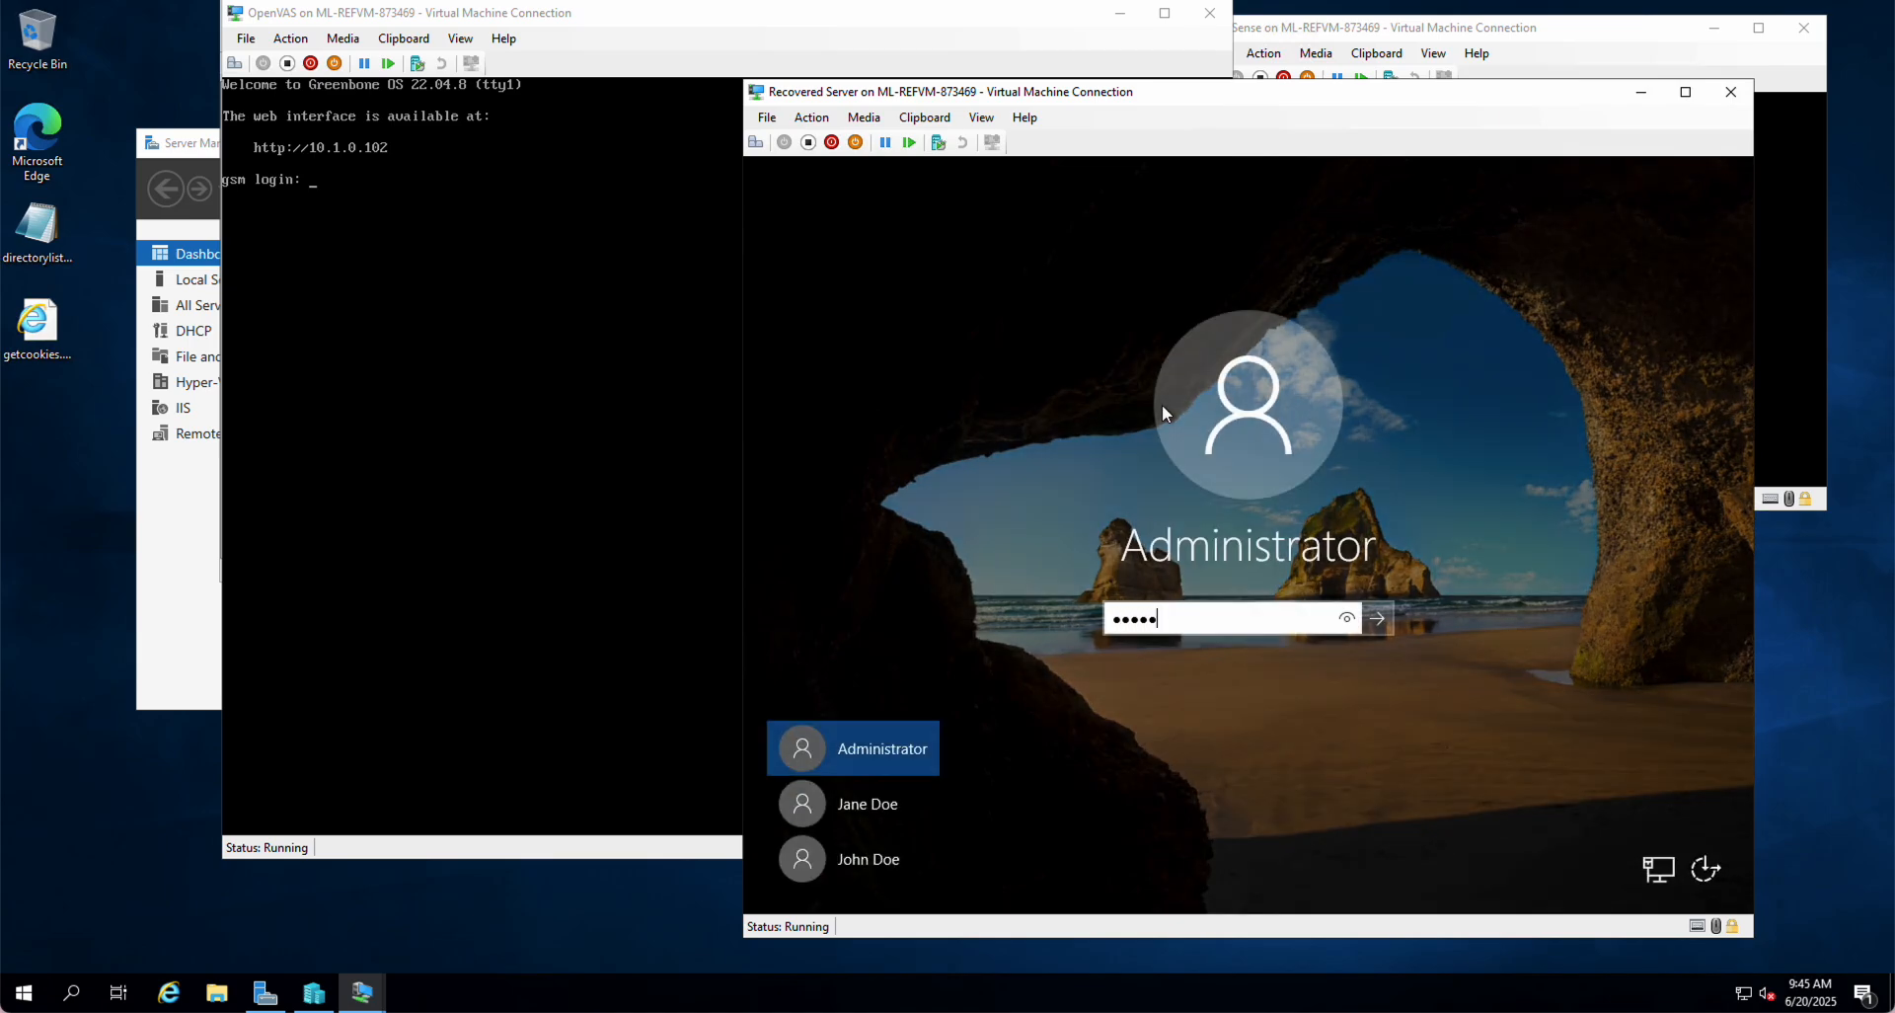
key("Return")
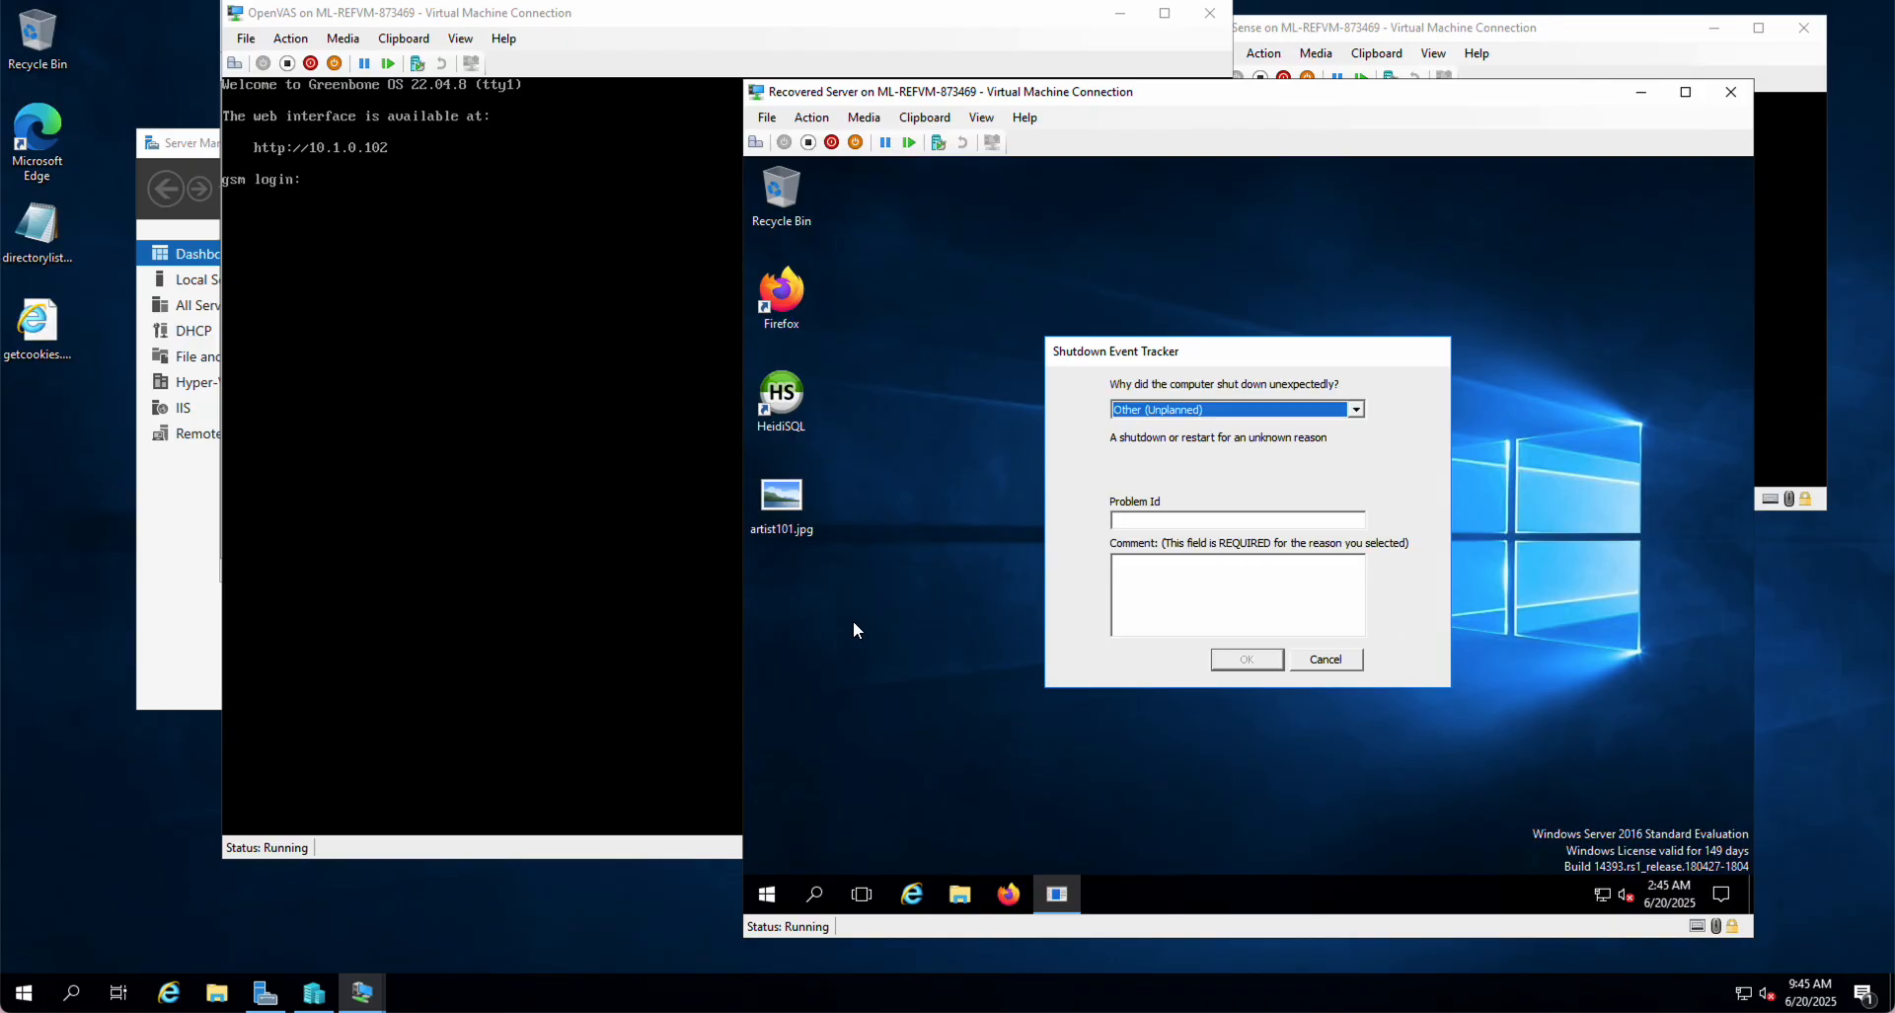
Step: Cancel the Shutdown Event Tracker, move the VM window top-right, and launch Microsoft Edge on the host
left_click(1327, 659)
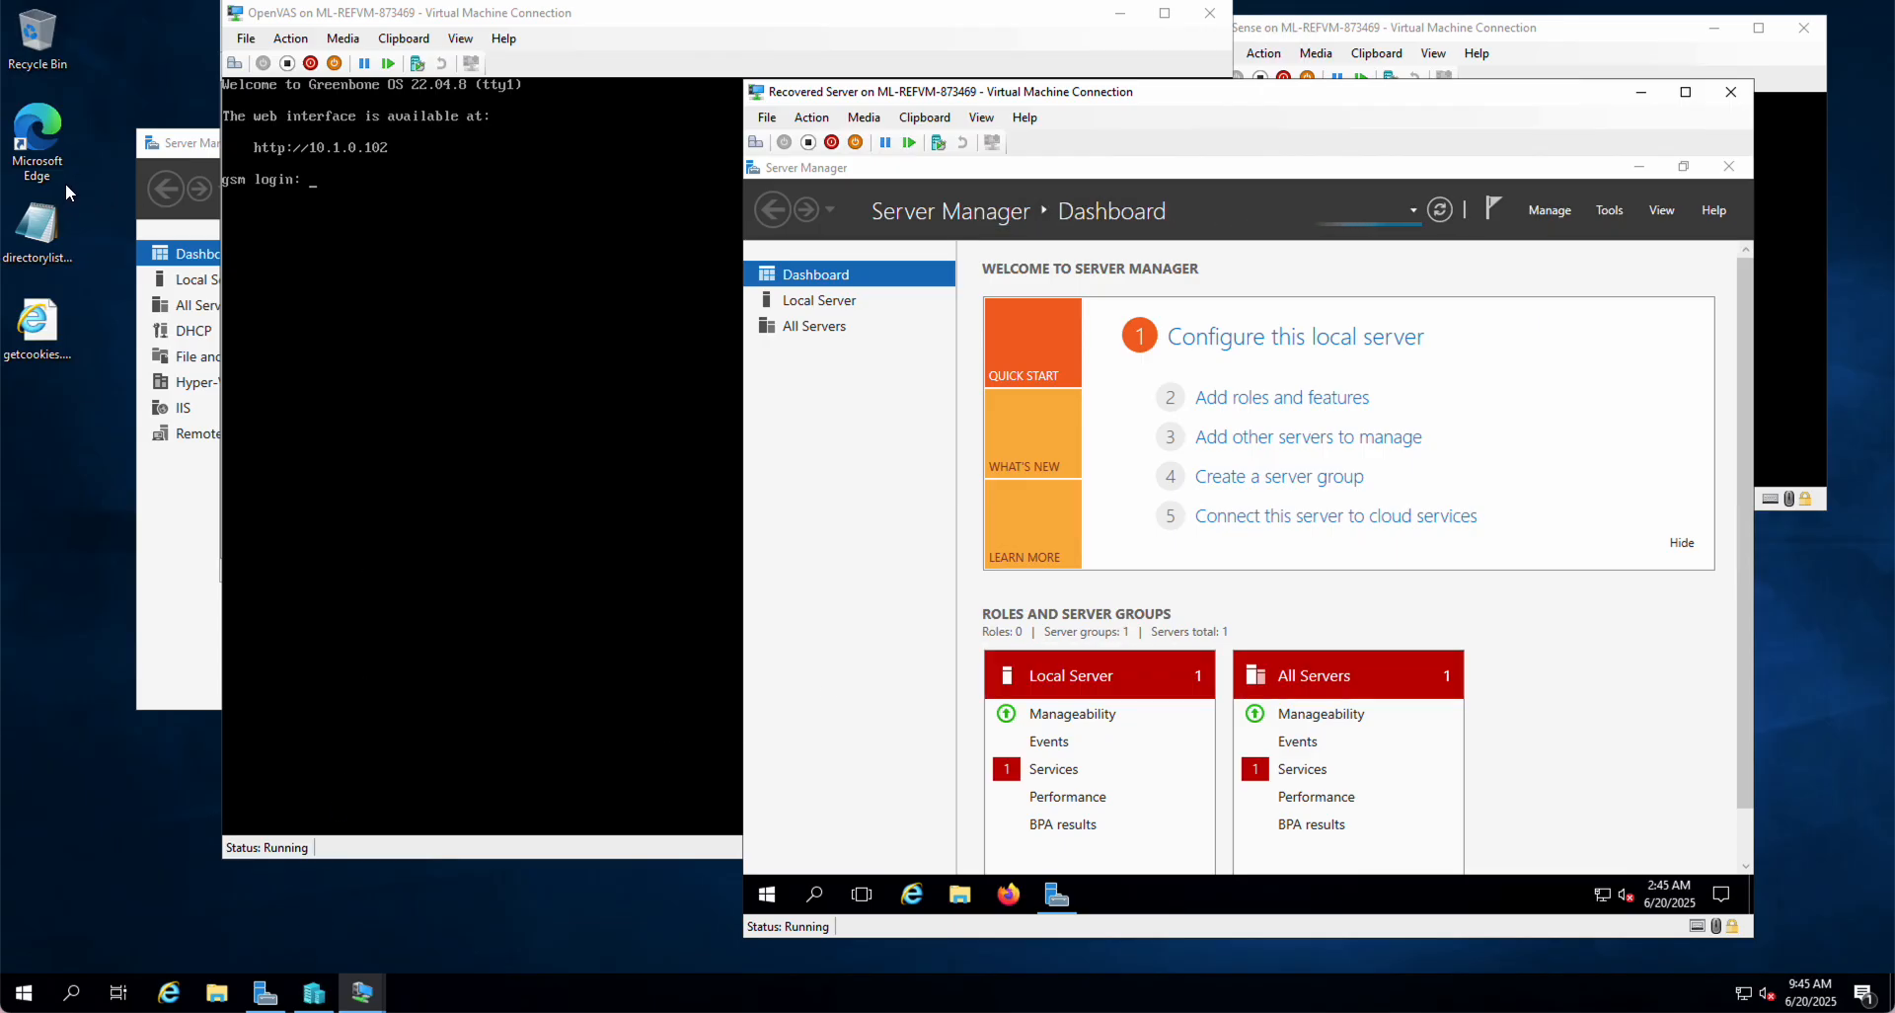
left_click_drag(1221, 97, 1356, 21)
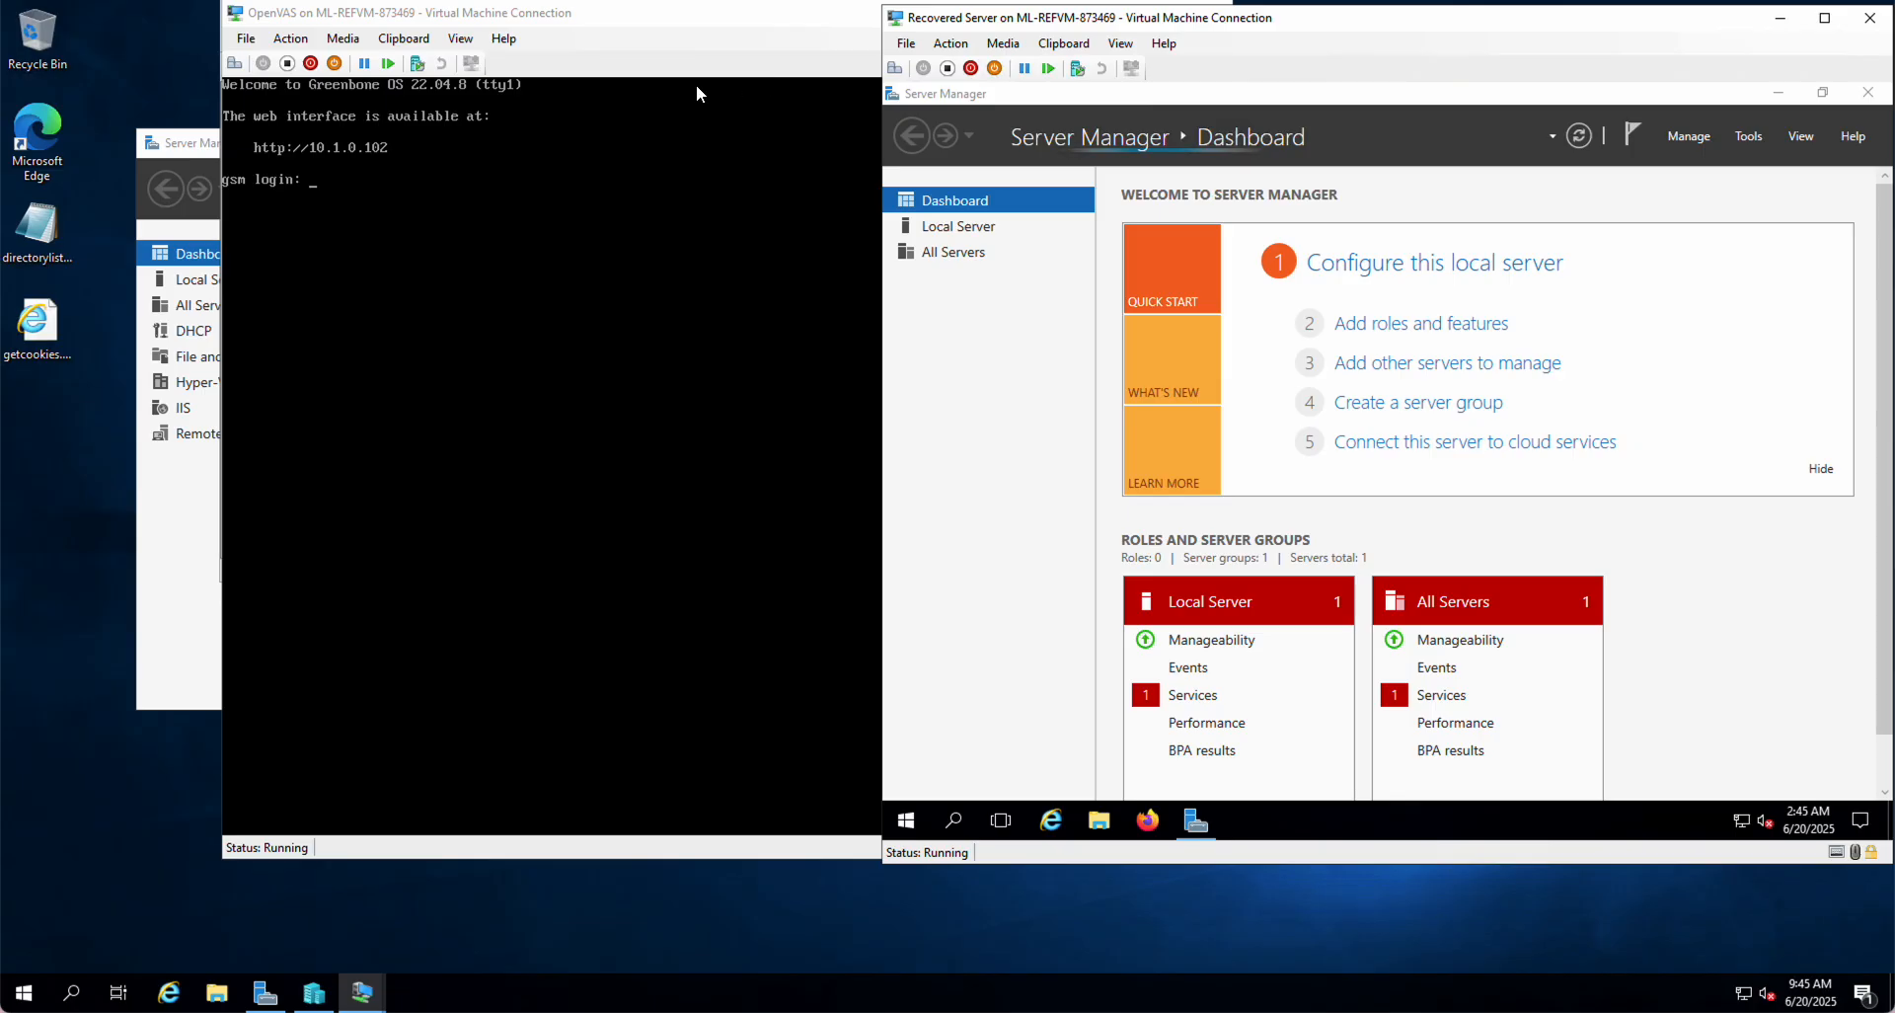
left_click(38, 139)
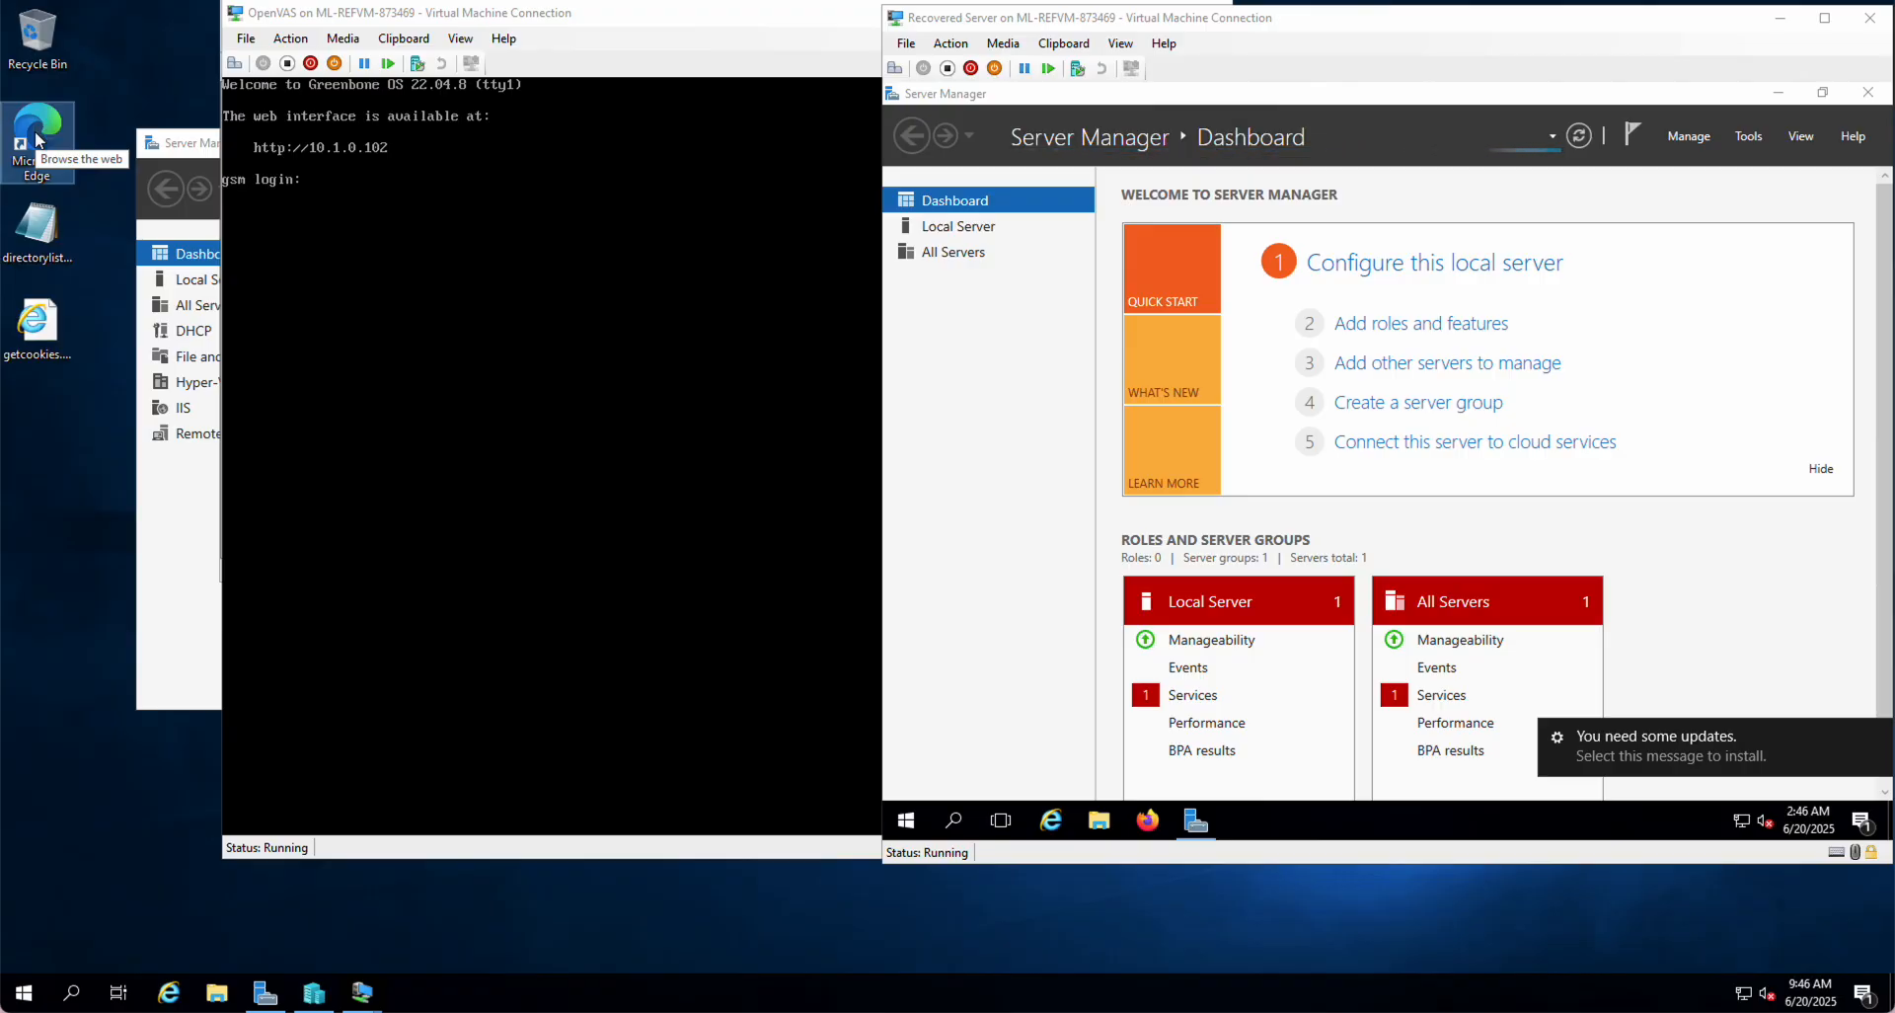
double_click(36, 139)
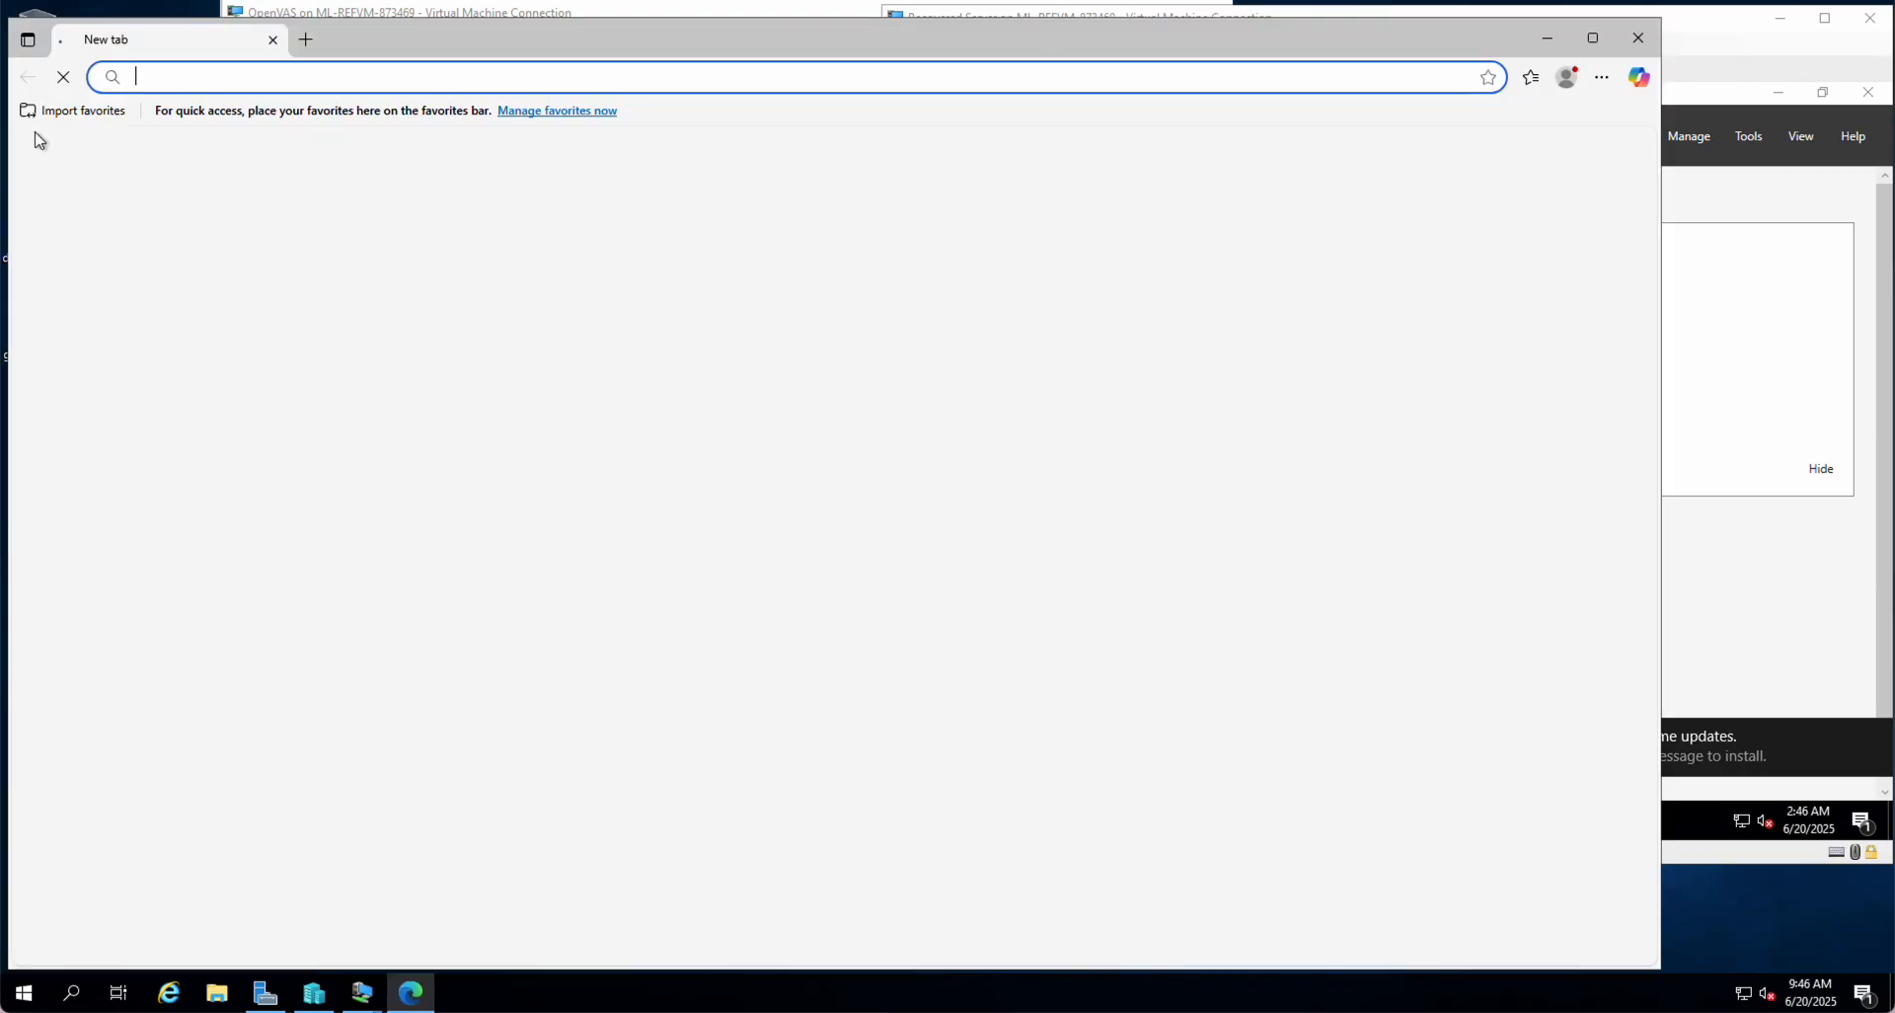
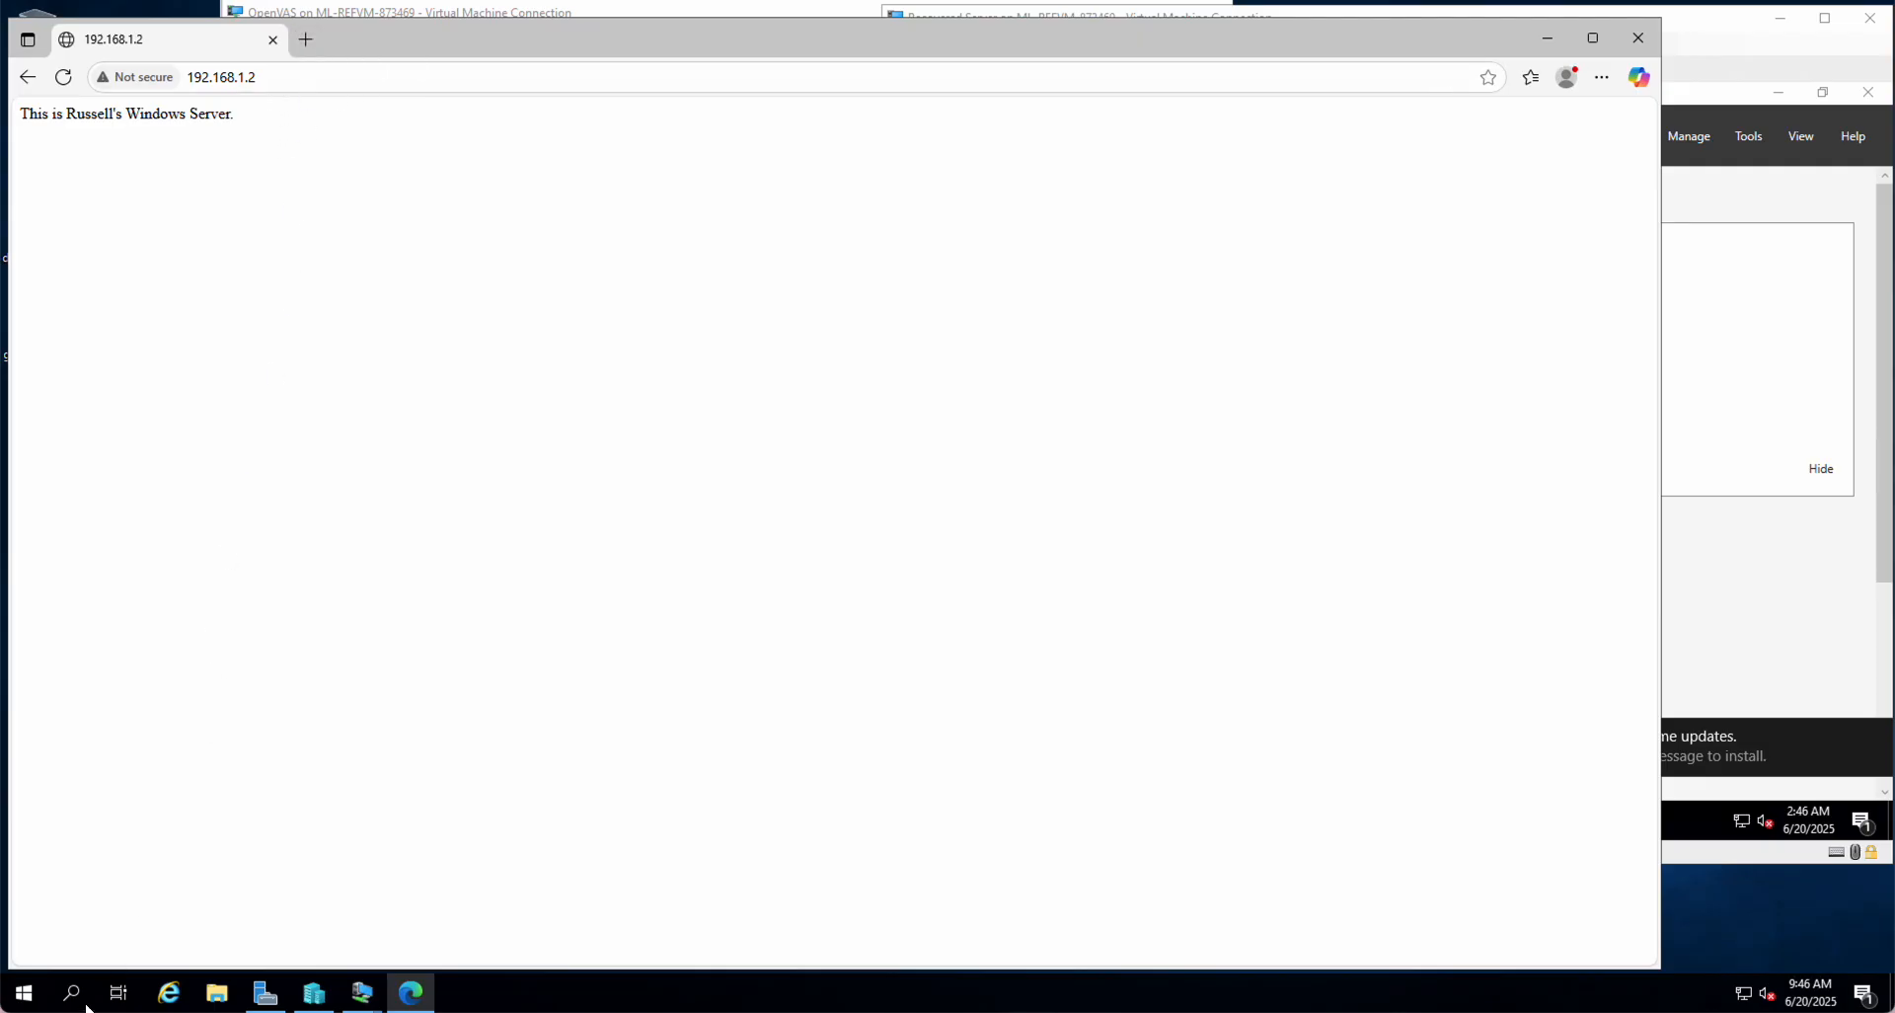
Step: Launch an administrator Command Prompt via a 'cmd' search and centre its window
left_click(69, 999)
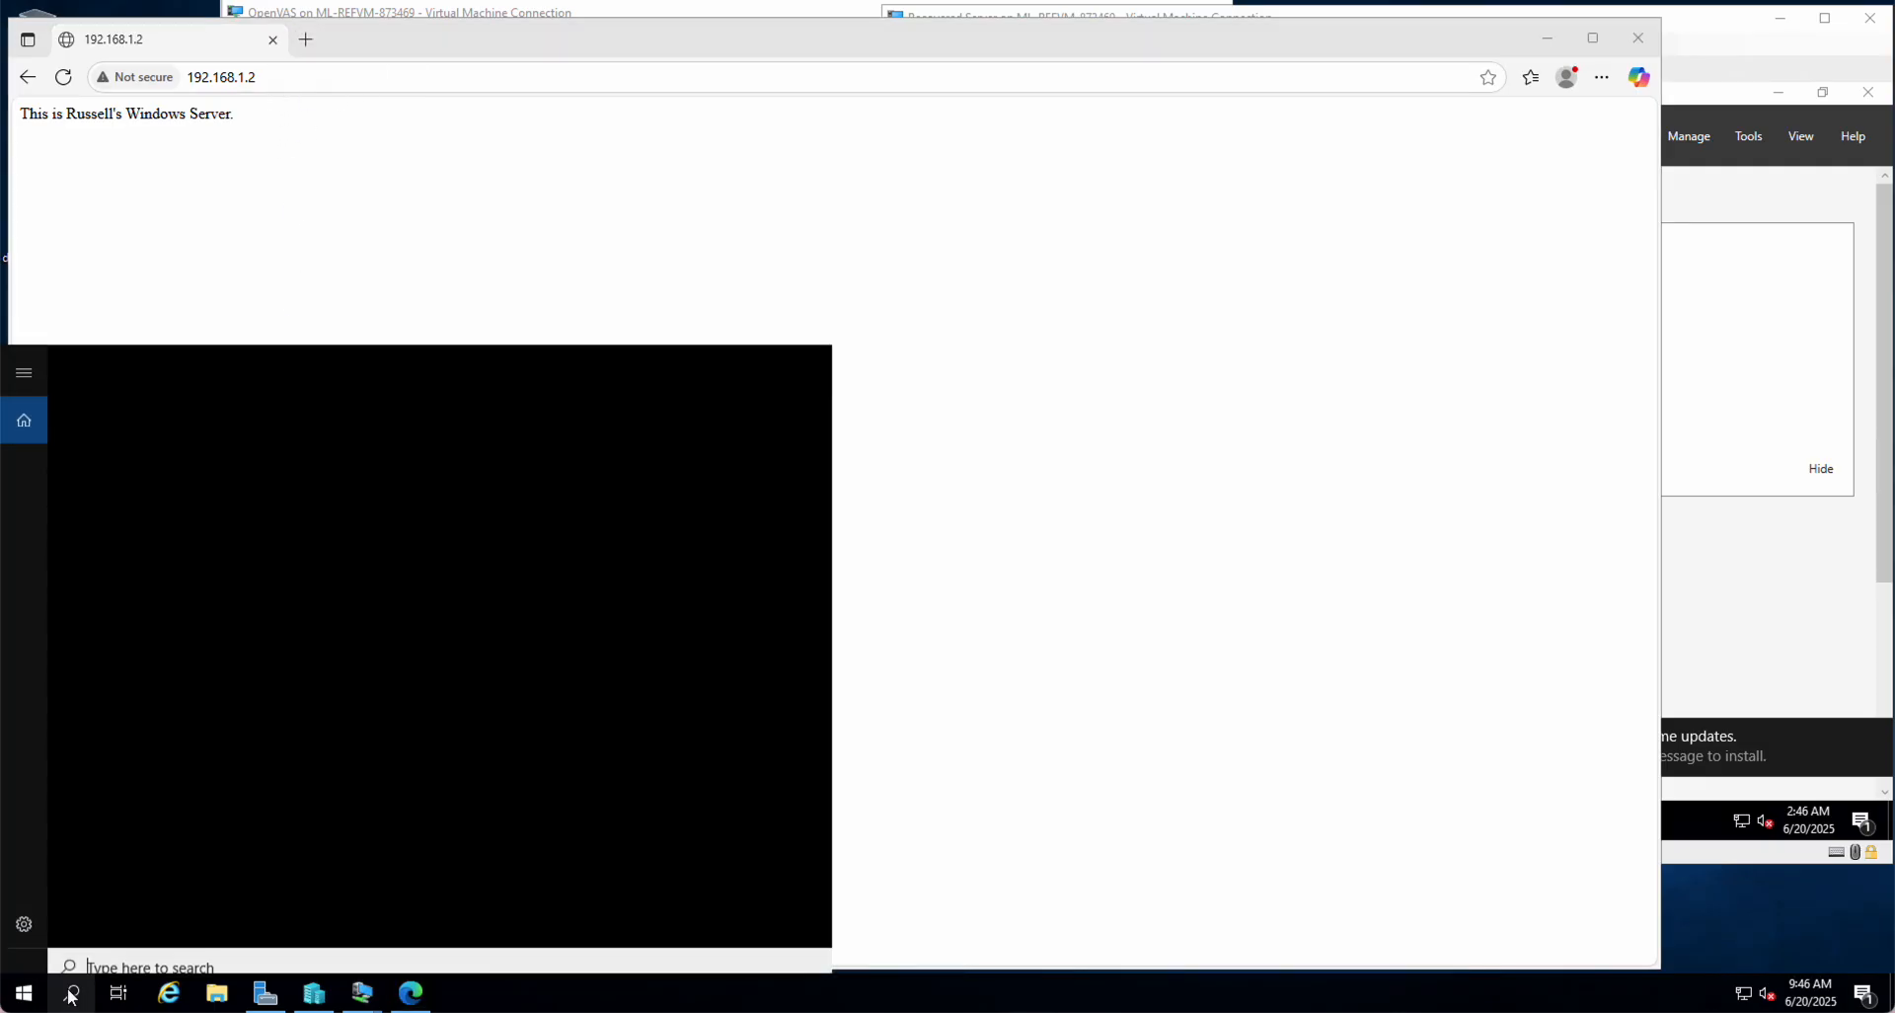
type("c")
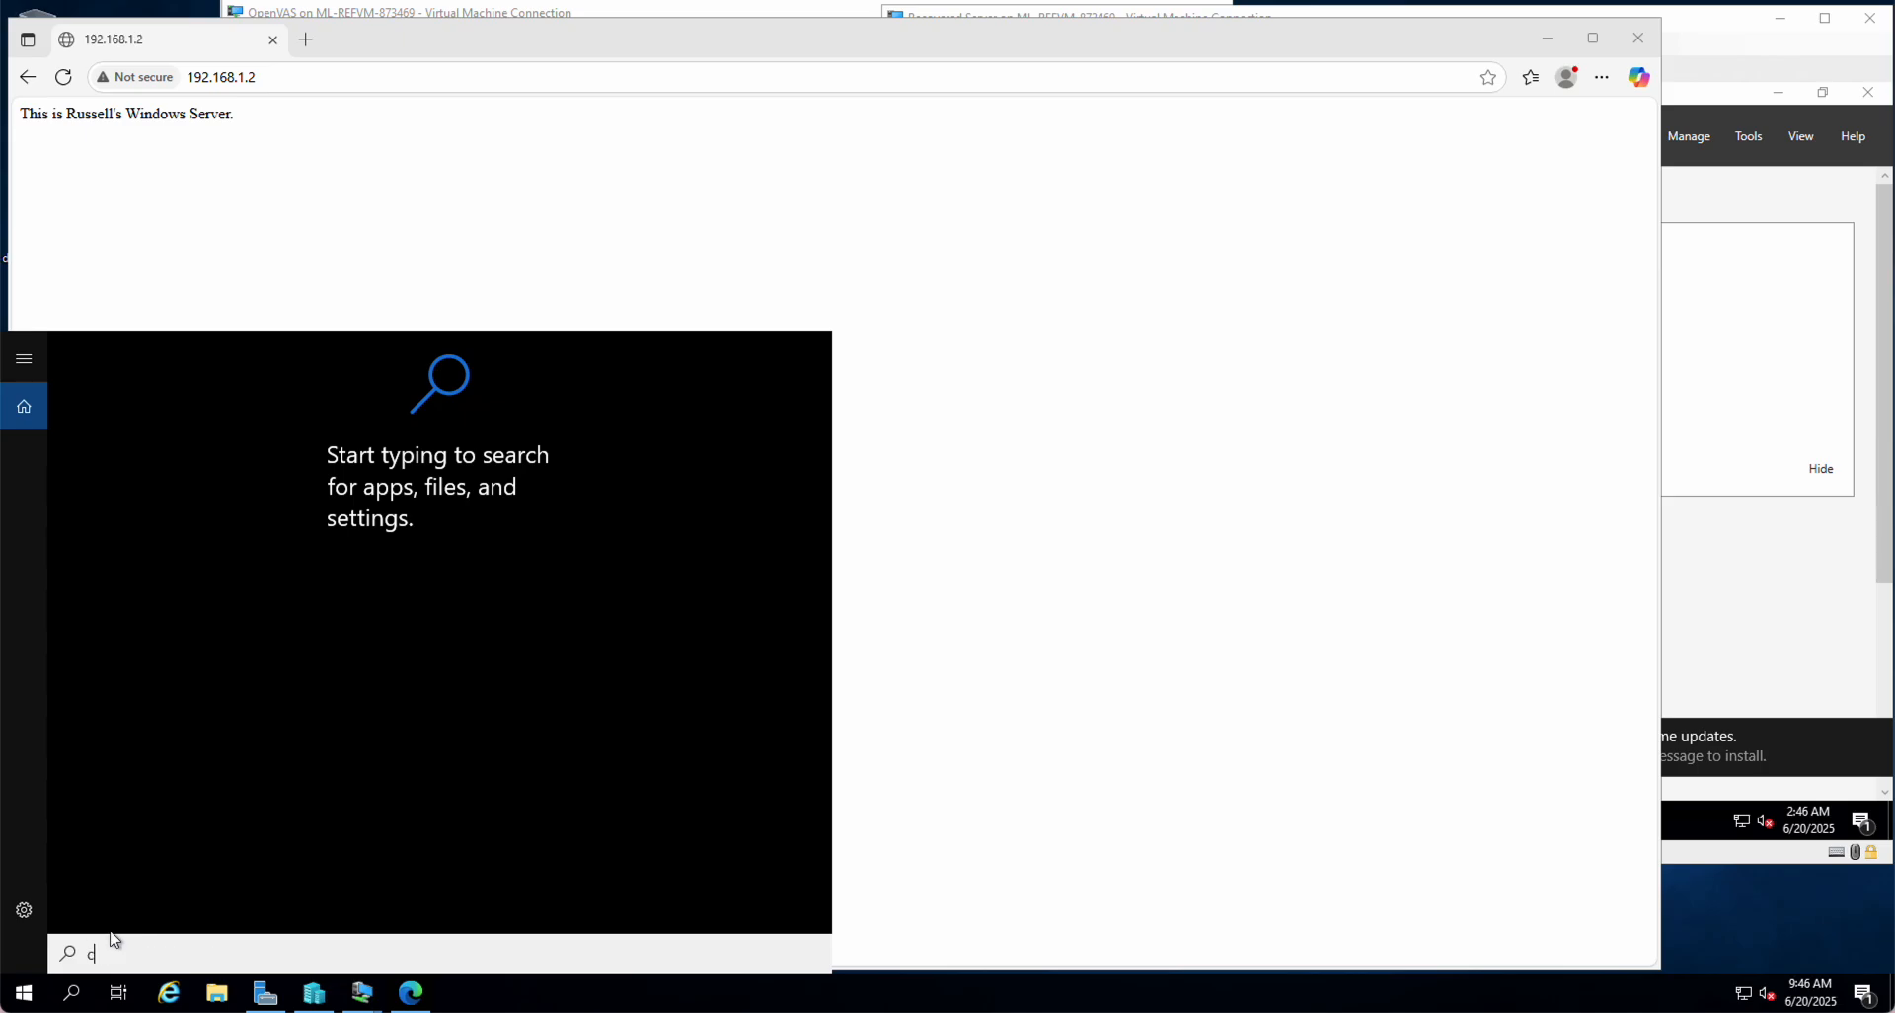
type("md")
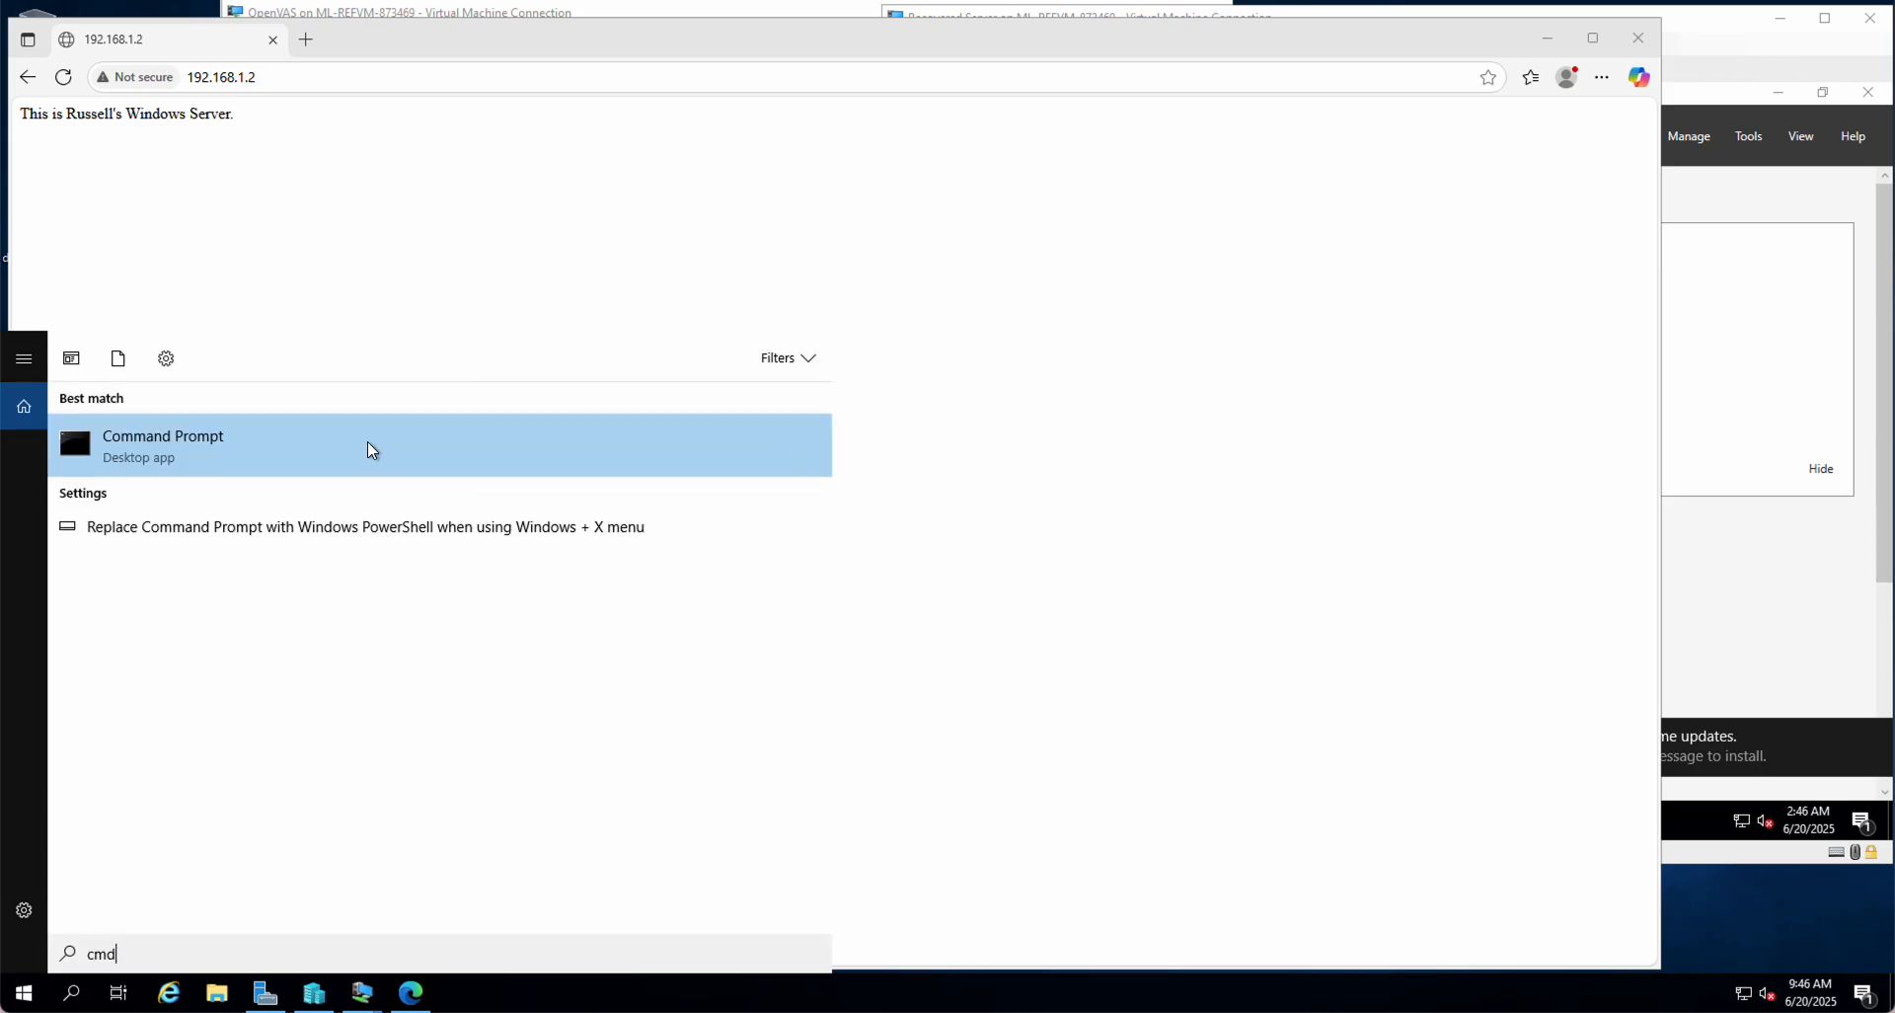
left_click(165, 464)
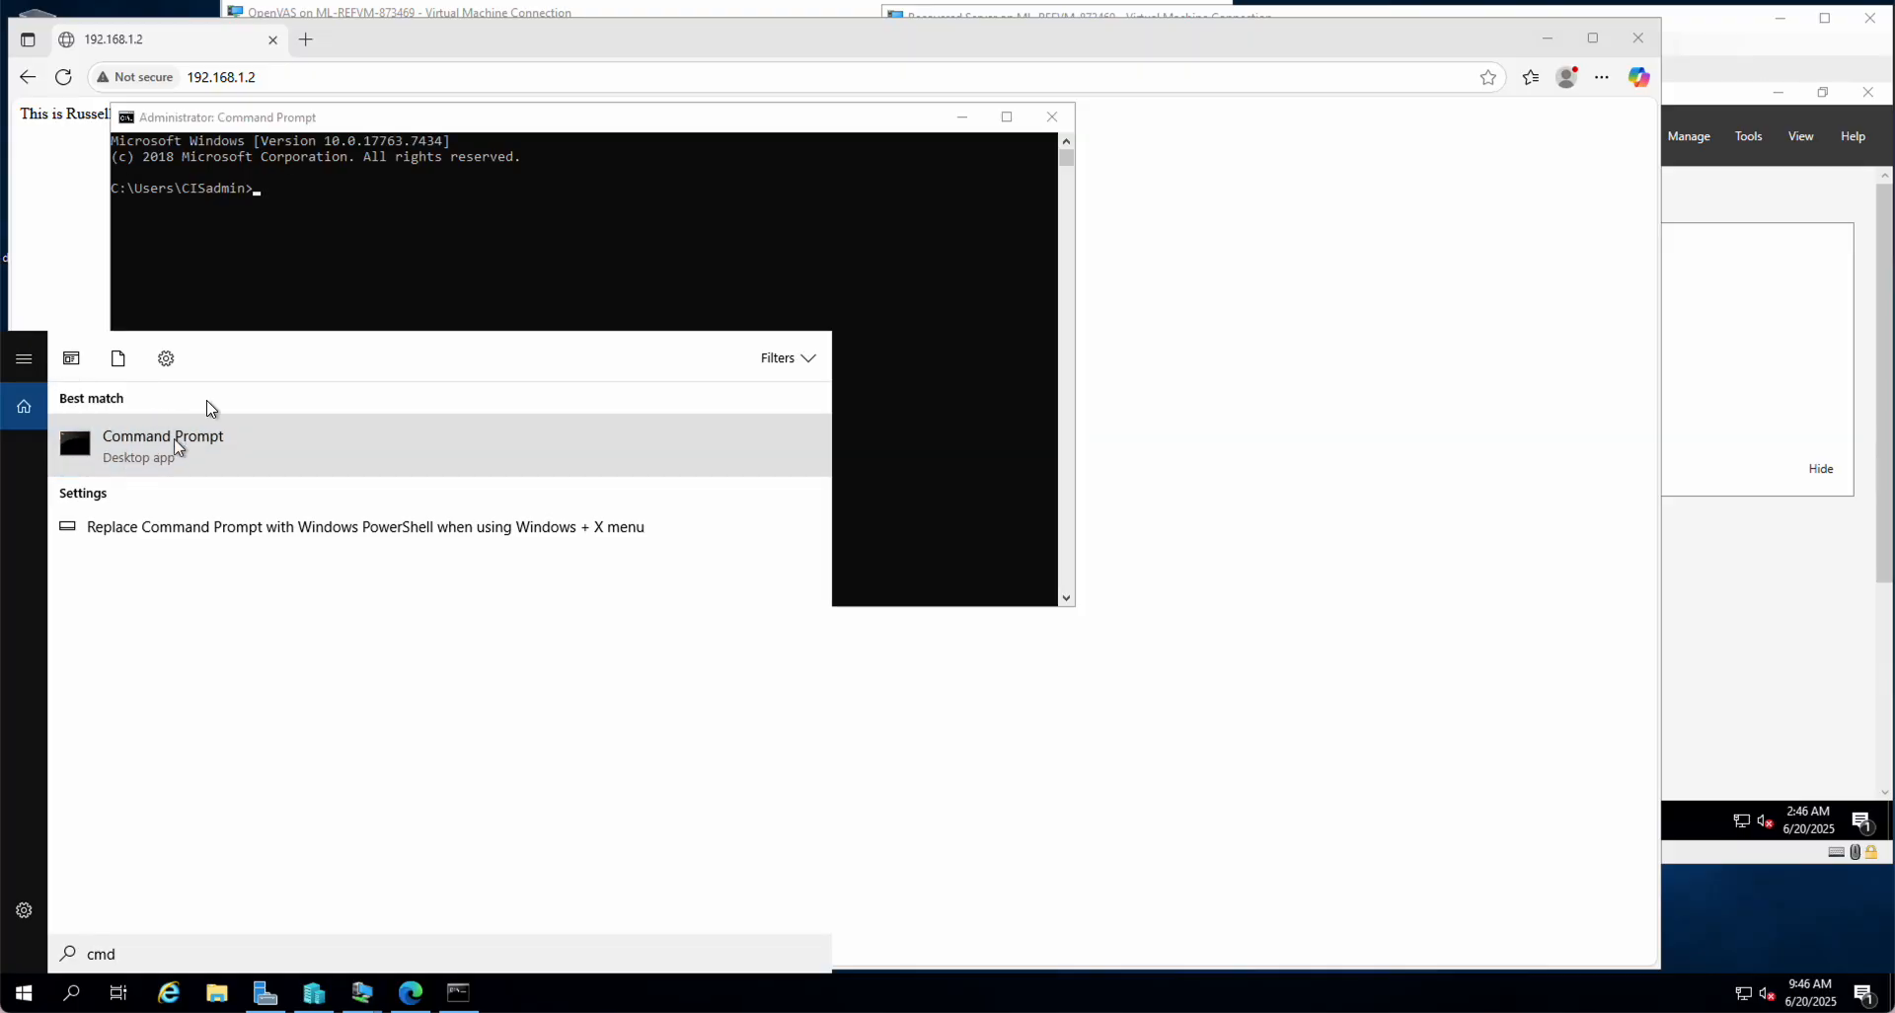
left_click(369, 254)
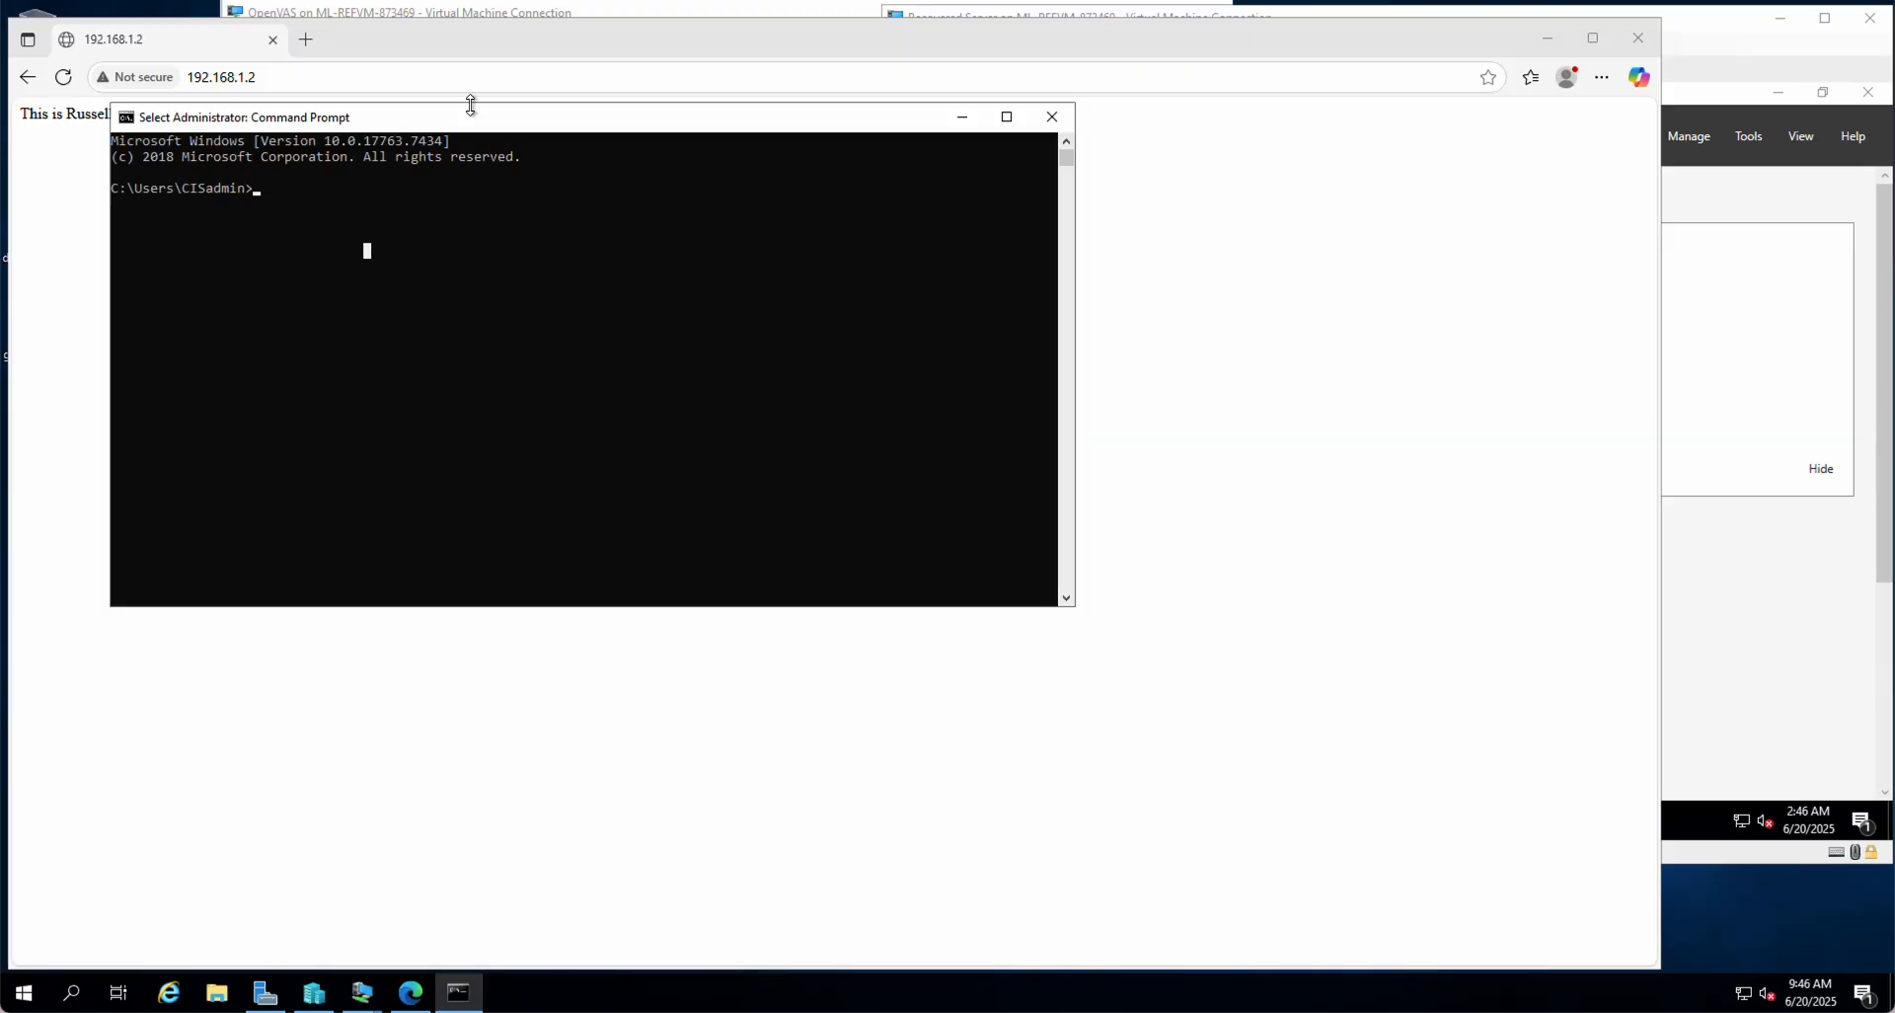
left_click_drag(444, 128, 850, 184)
Step: Ping 192.168.1.2, getting 4 replies with 0% loss, then open File Explorer
left_click(710, 274)
type("ping 192")
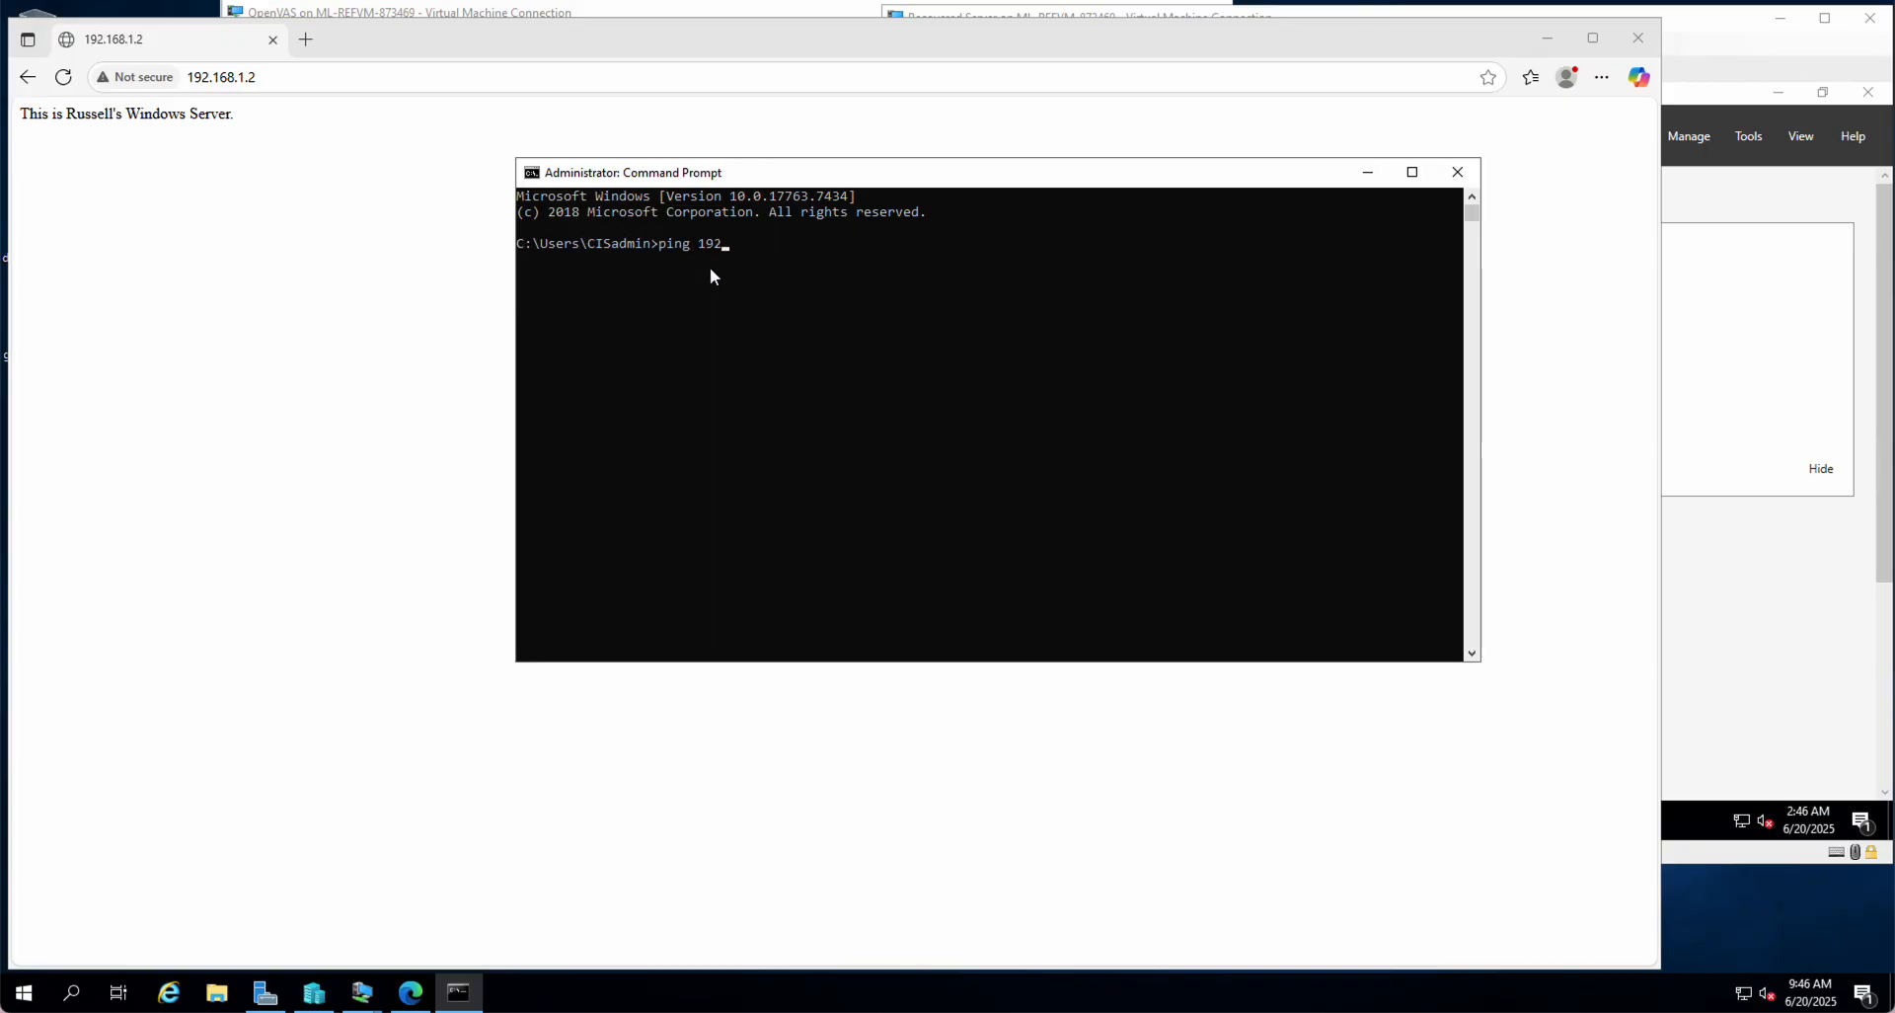
type(".168.1.2")
key("Return")
left_click_drag(641, 172, 209, 188)
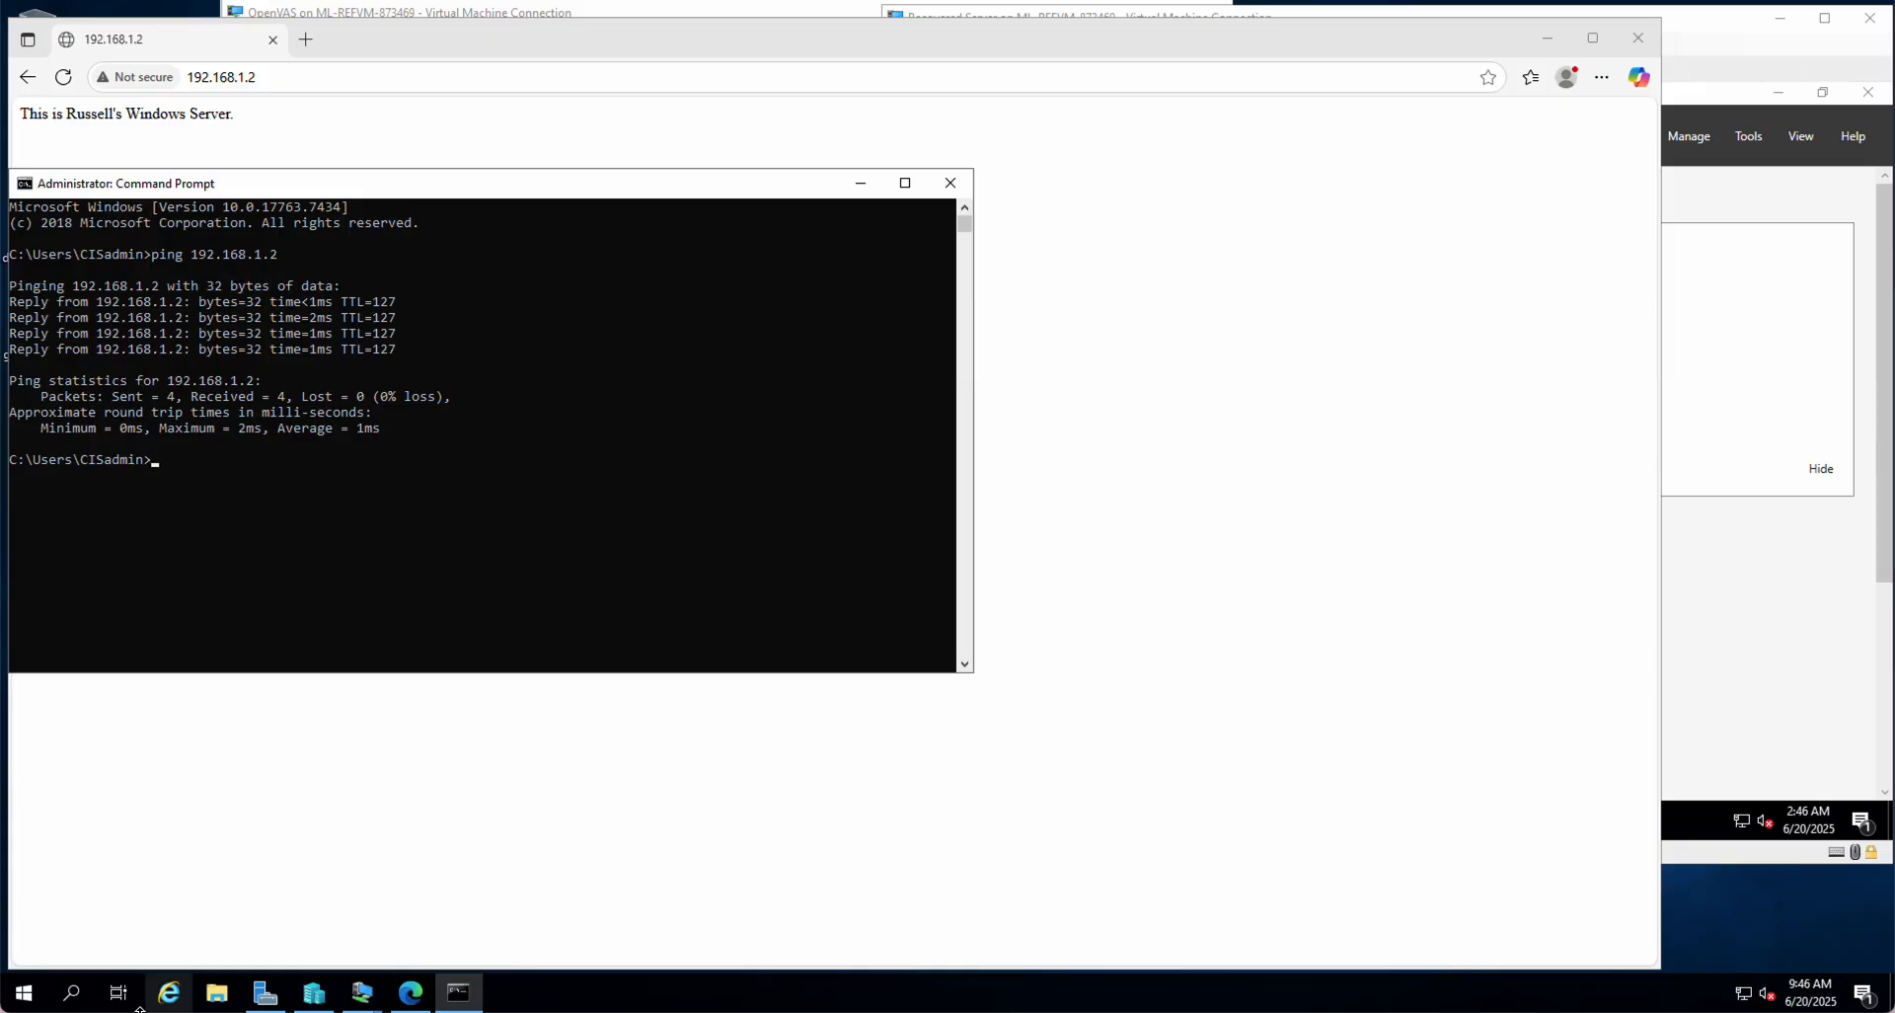
left_click(216, 994)
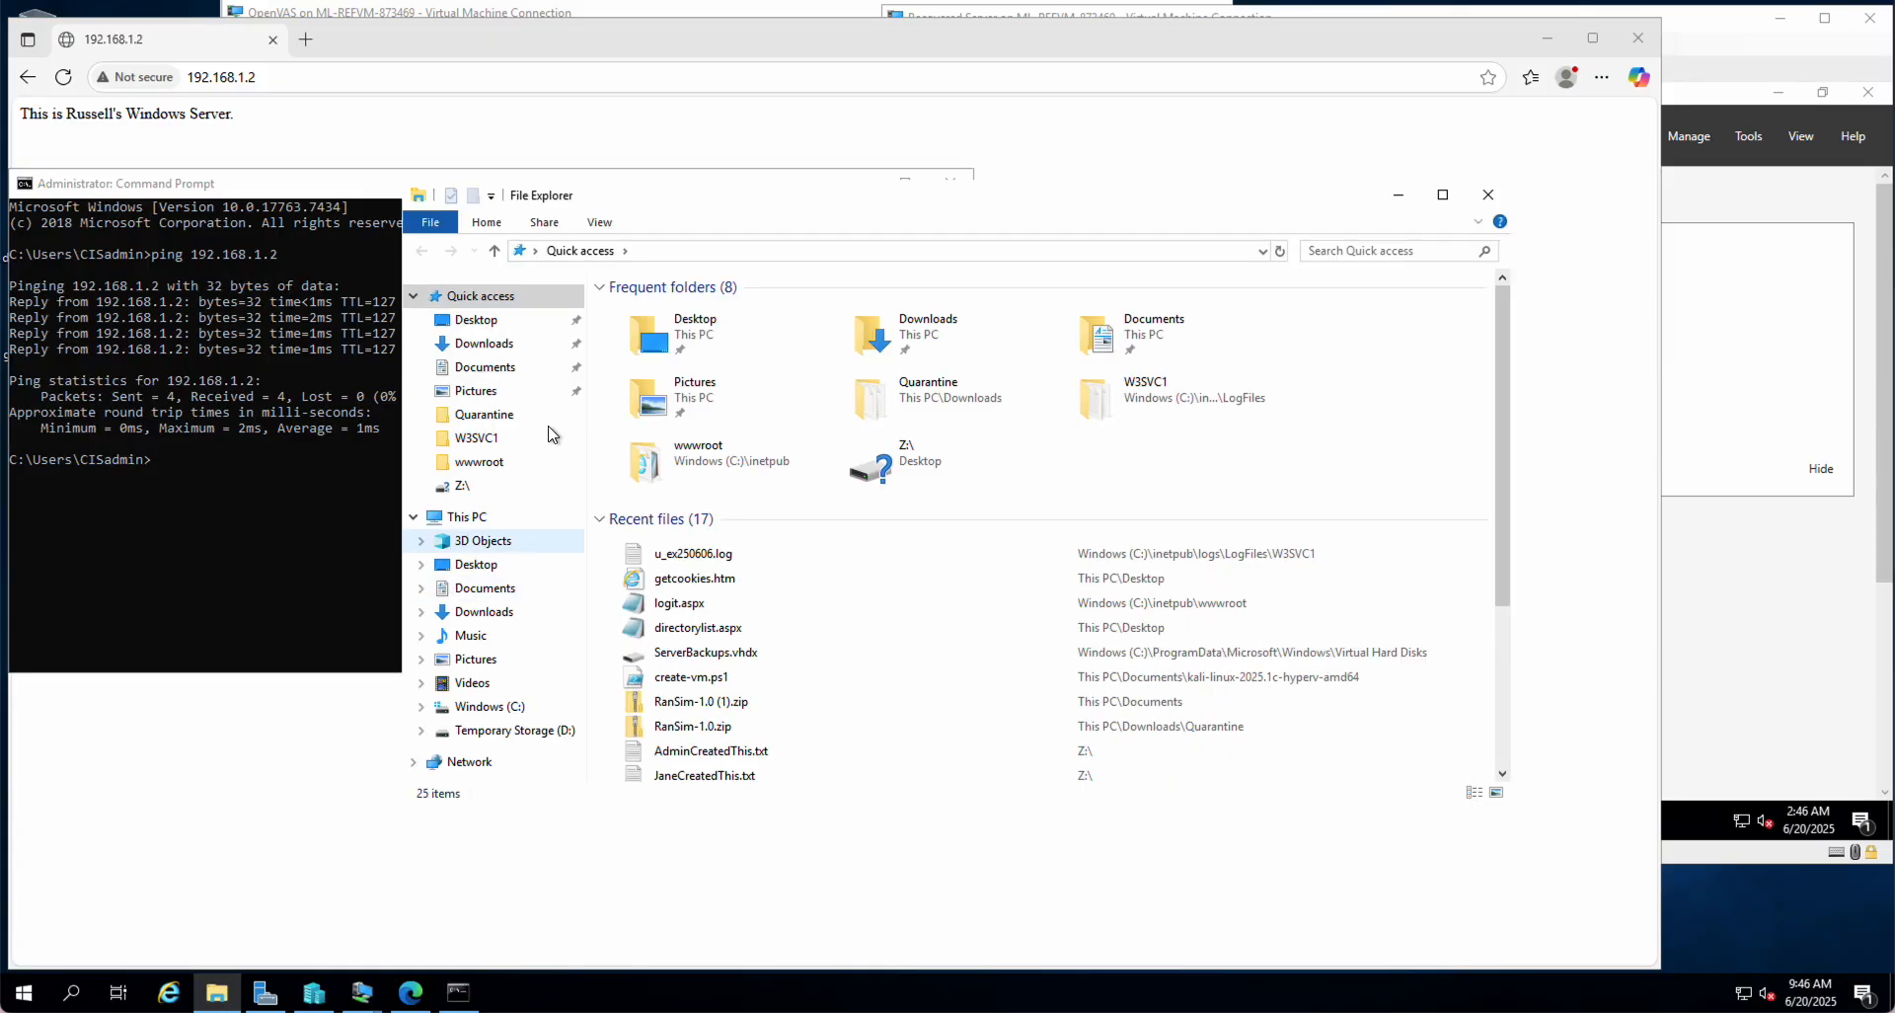
Step: Map Z: to \\192.168.1.2\cis with different credentials, close the sign-in prompt, and return to the VM
right_click(470, 769)
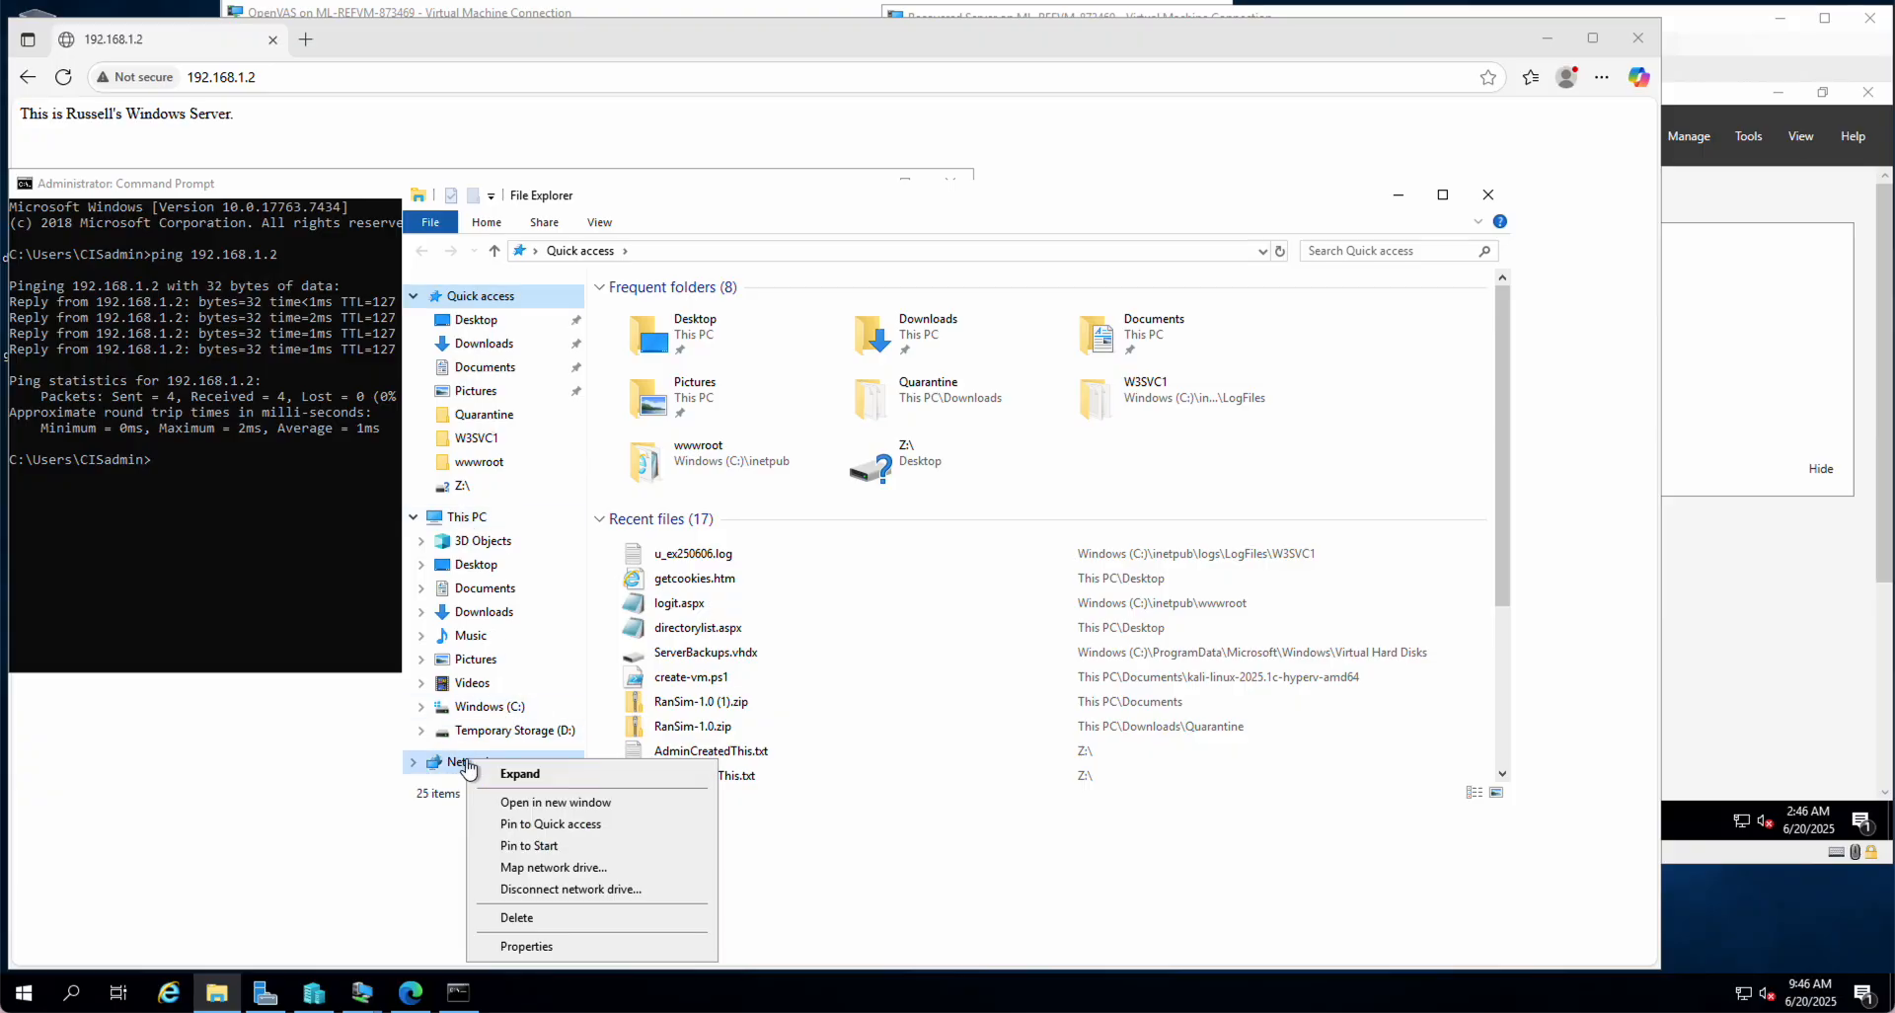
left_click(551, 869)
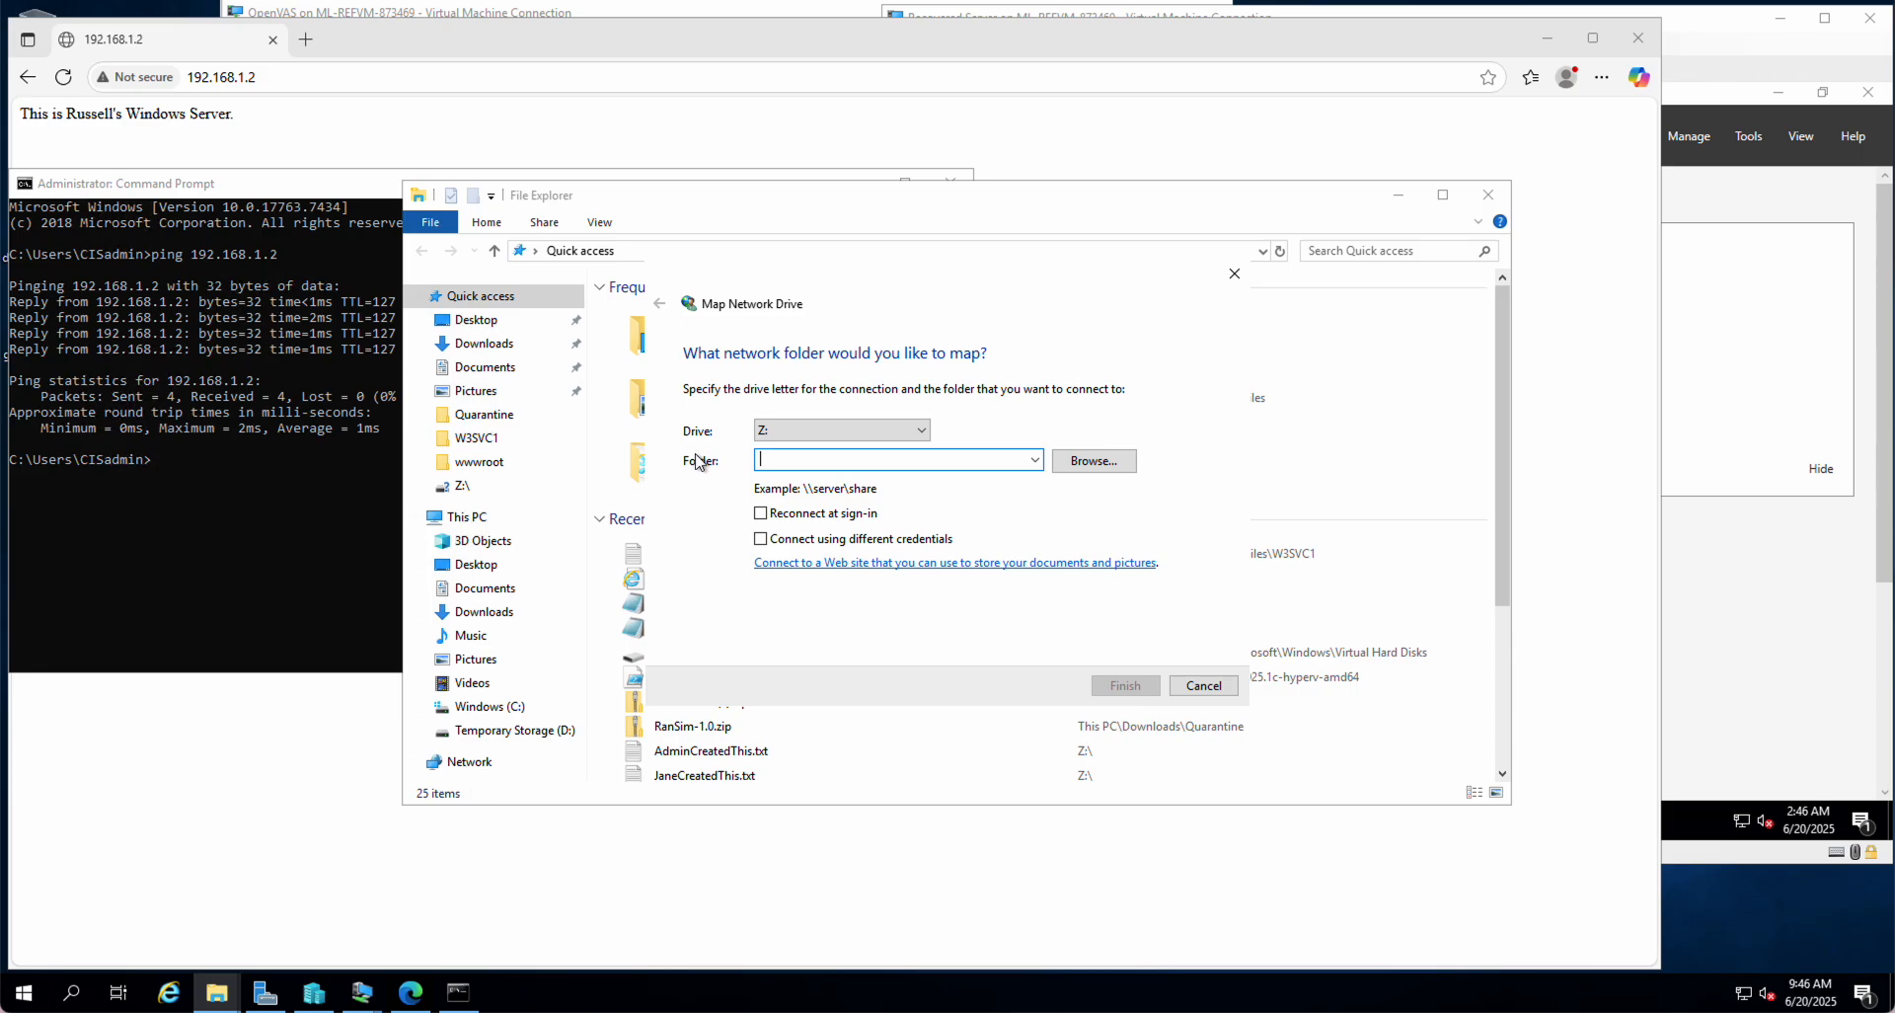
type("\\\\192.1")
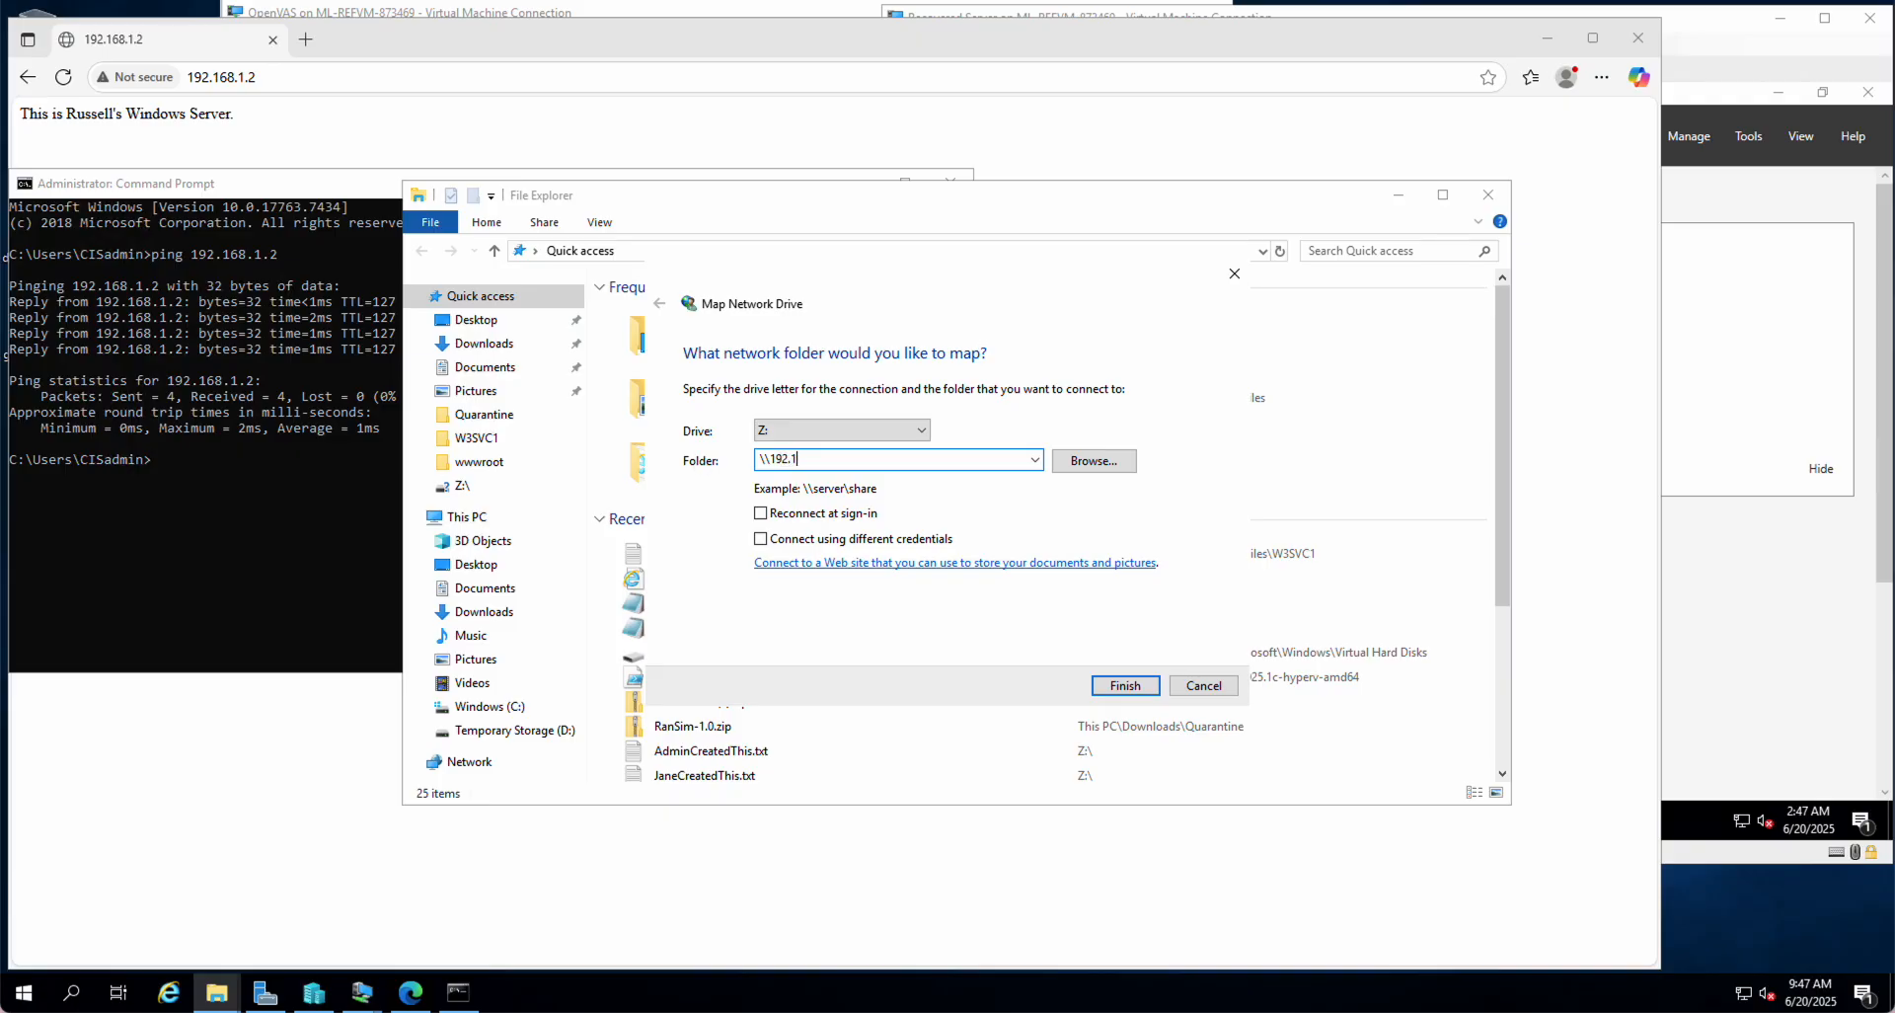
type("68.1.2\\cis")
left_click(762, 539)
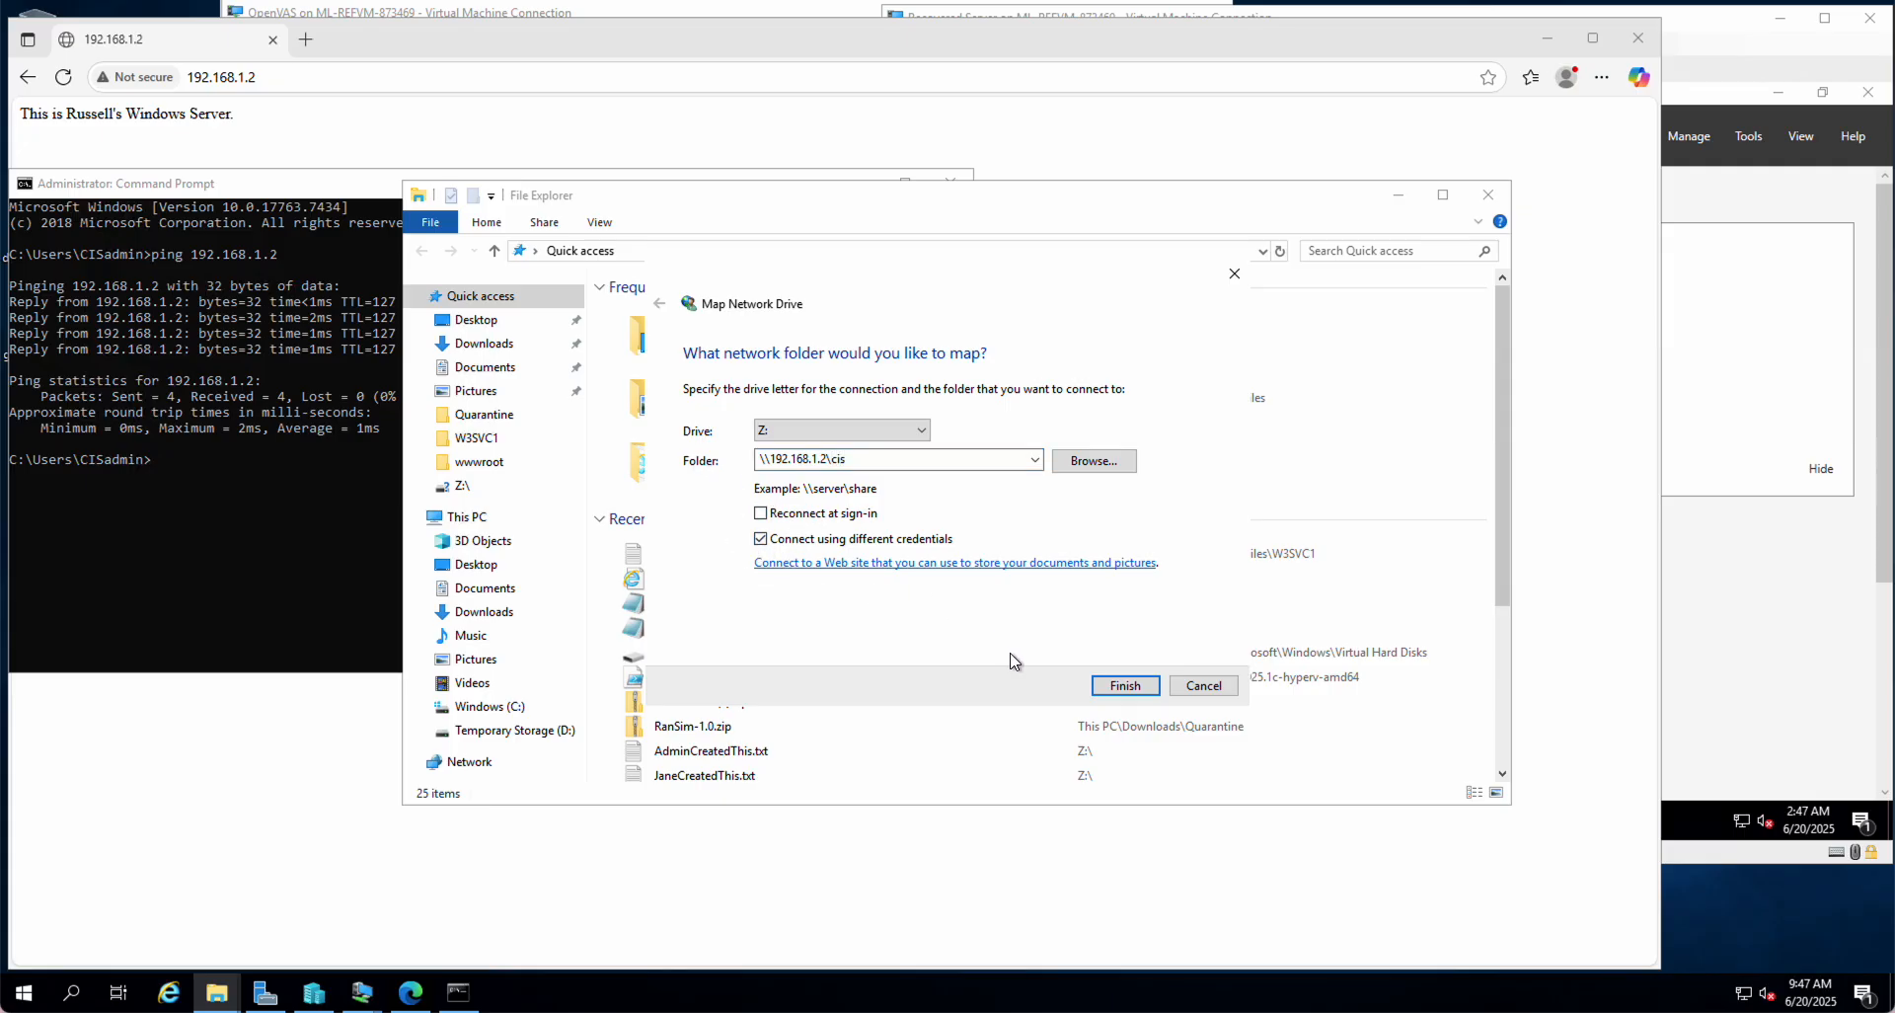
left_click(1125, 688)
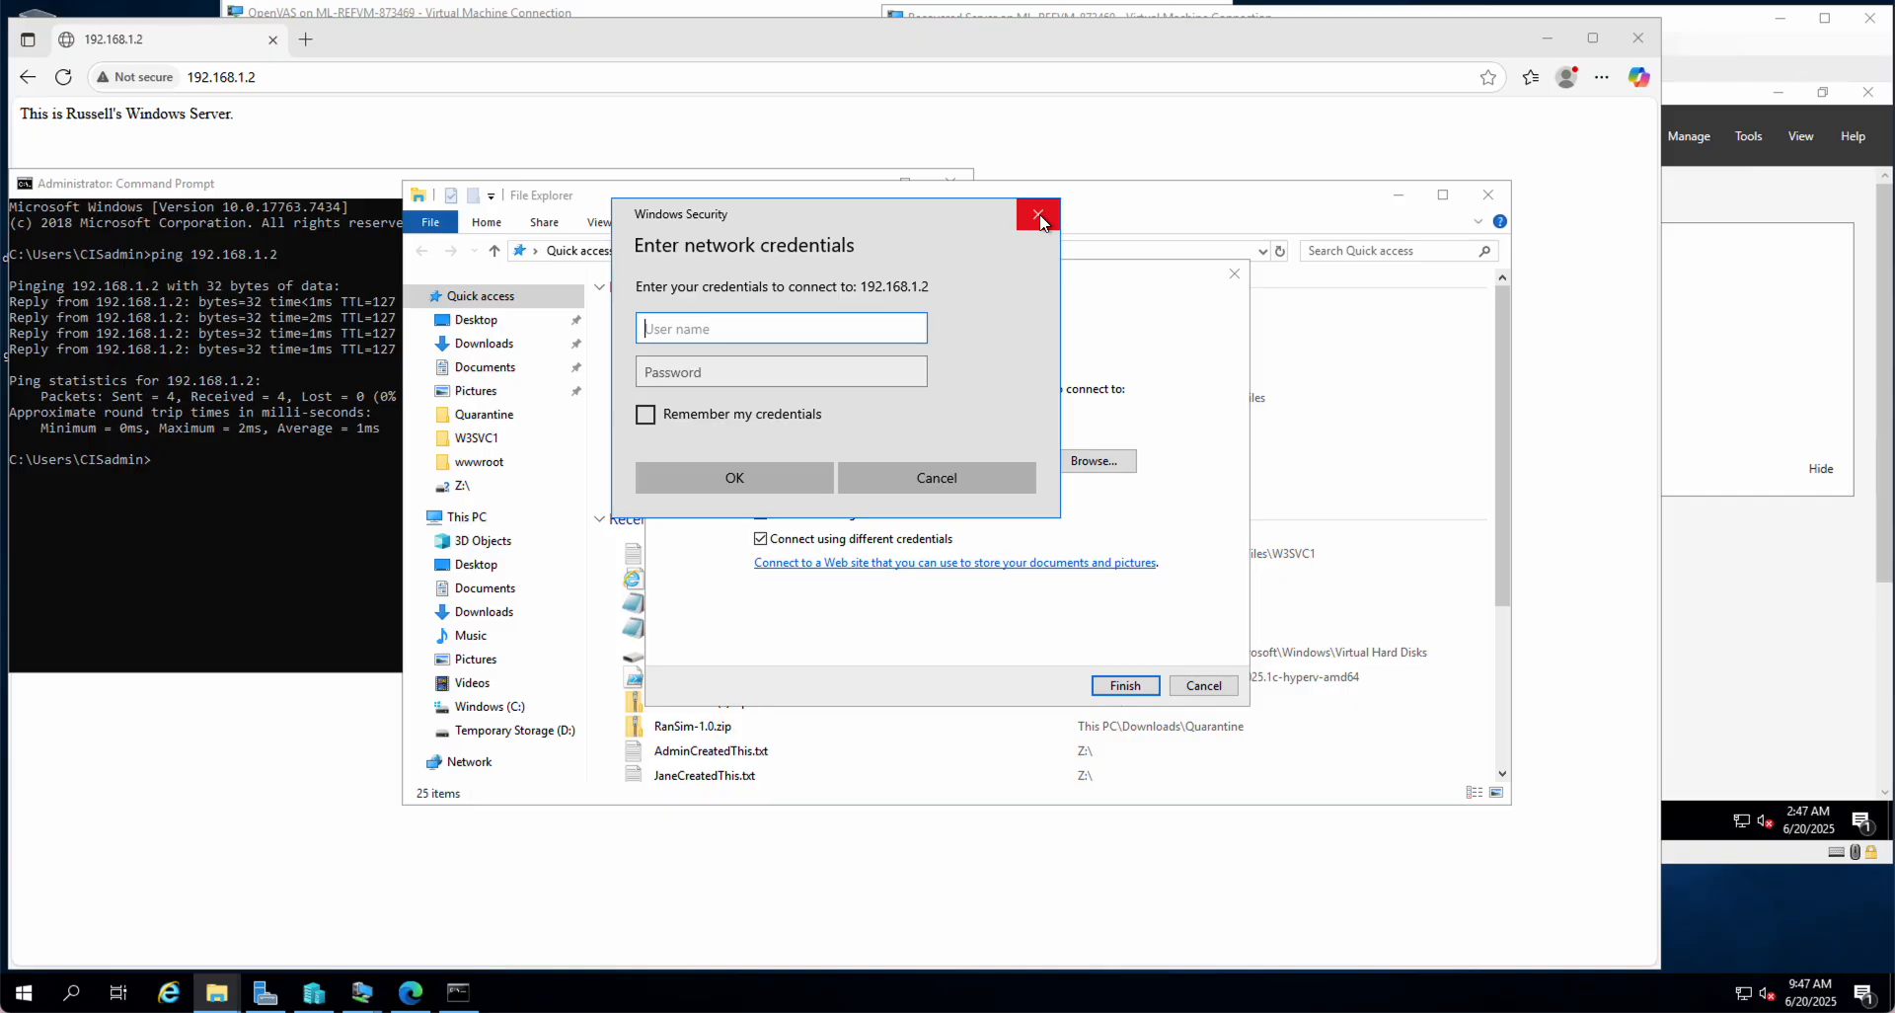
left_click(962, 476)
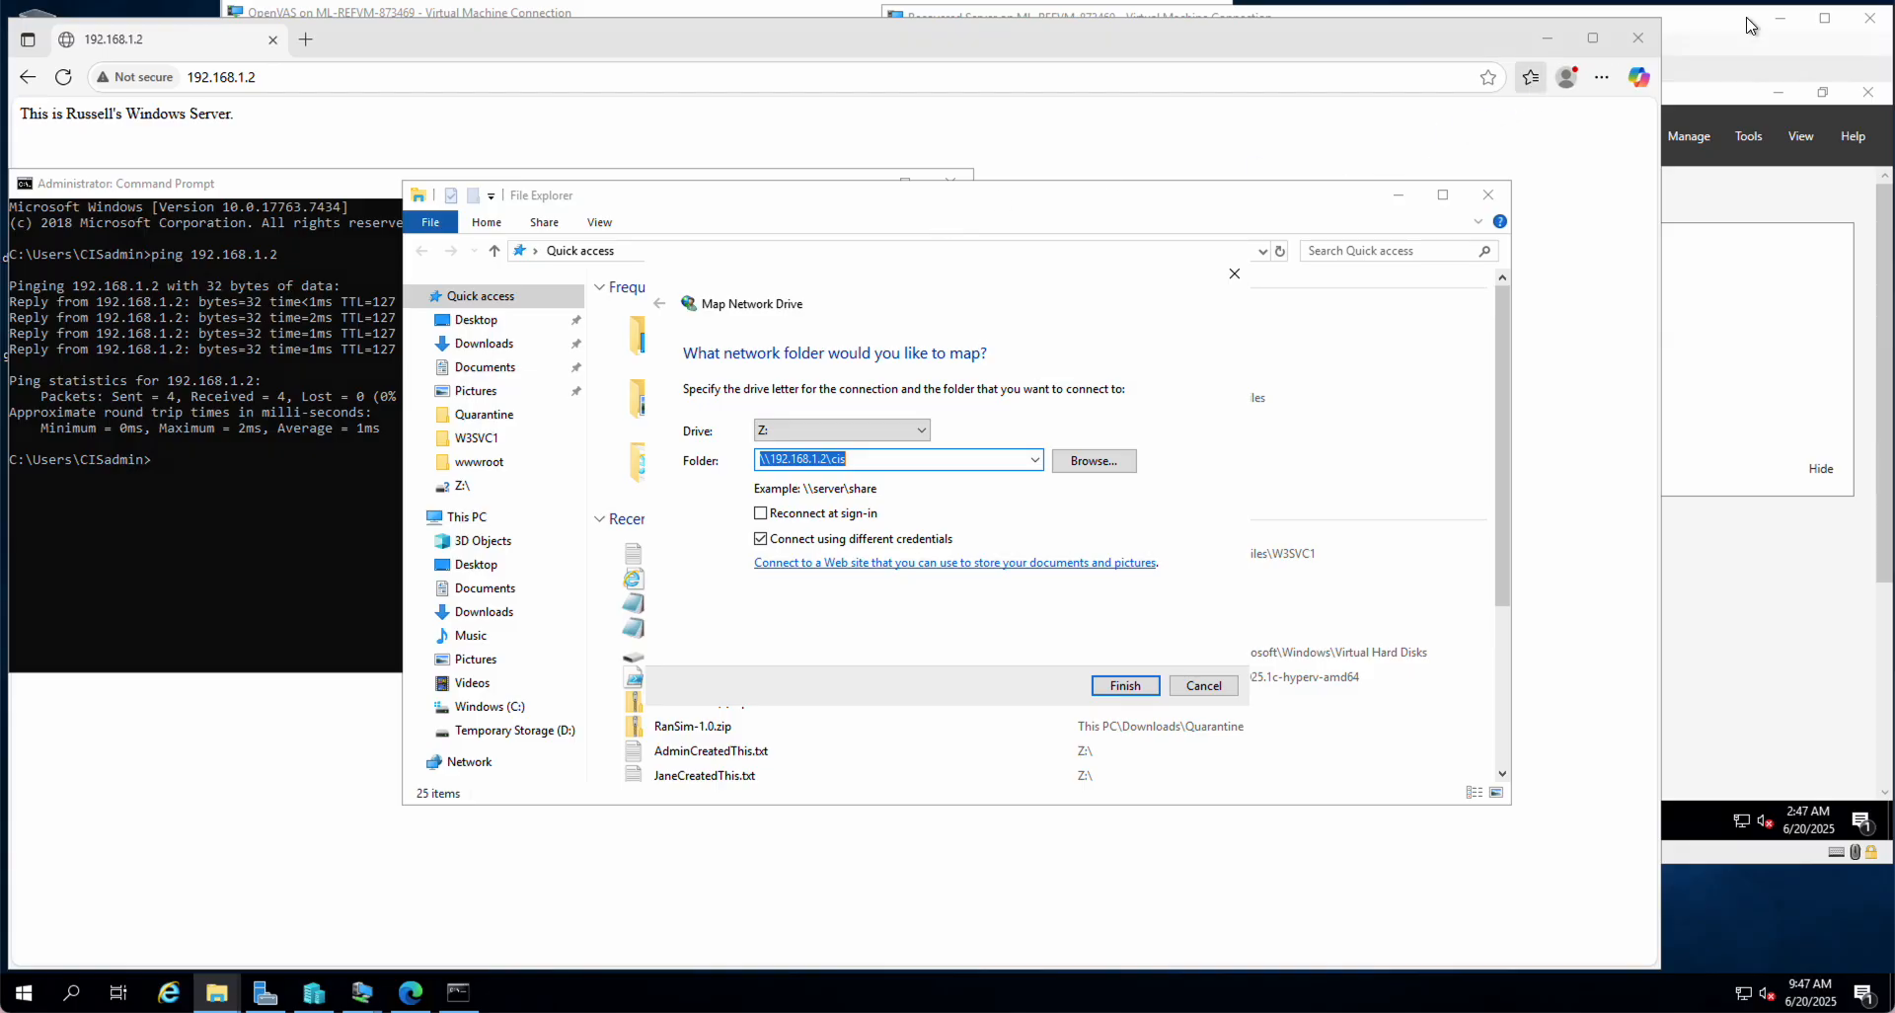
left_click(1713, 46)
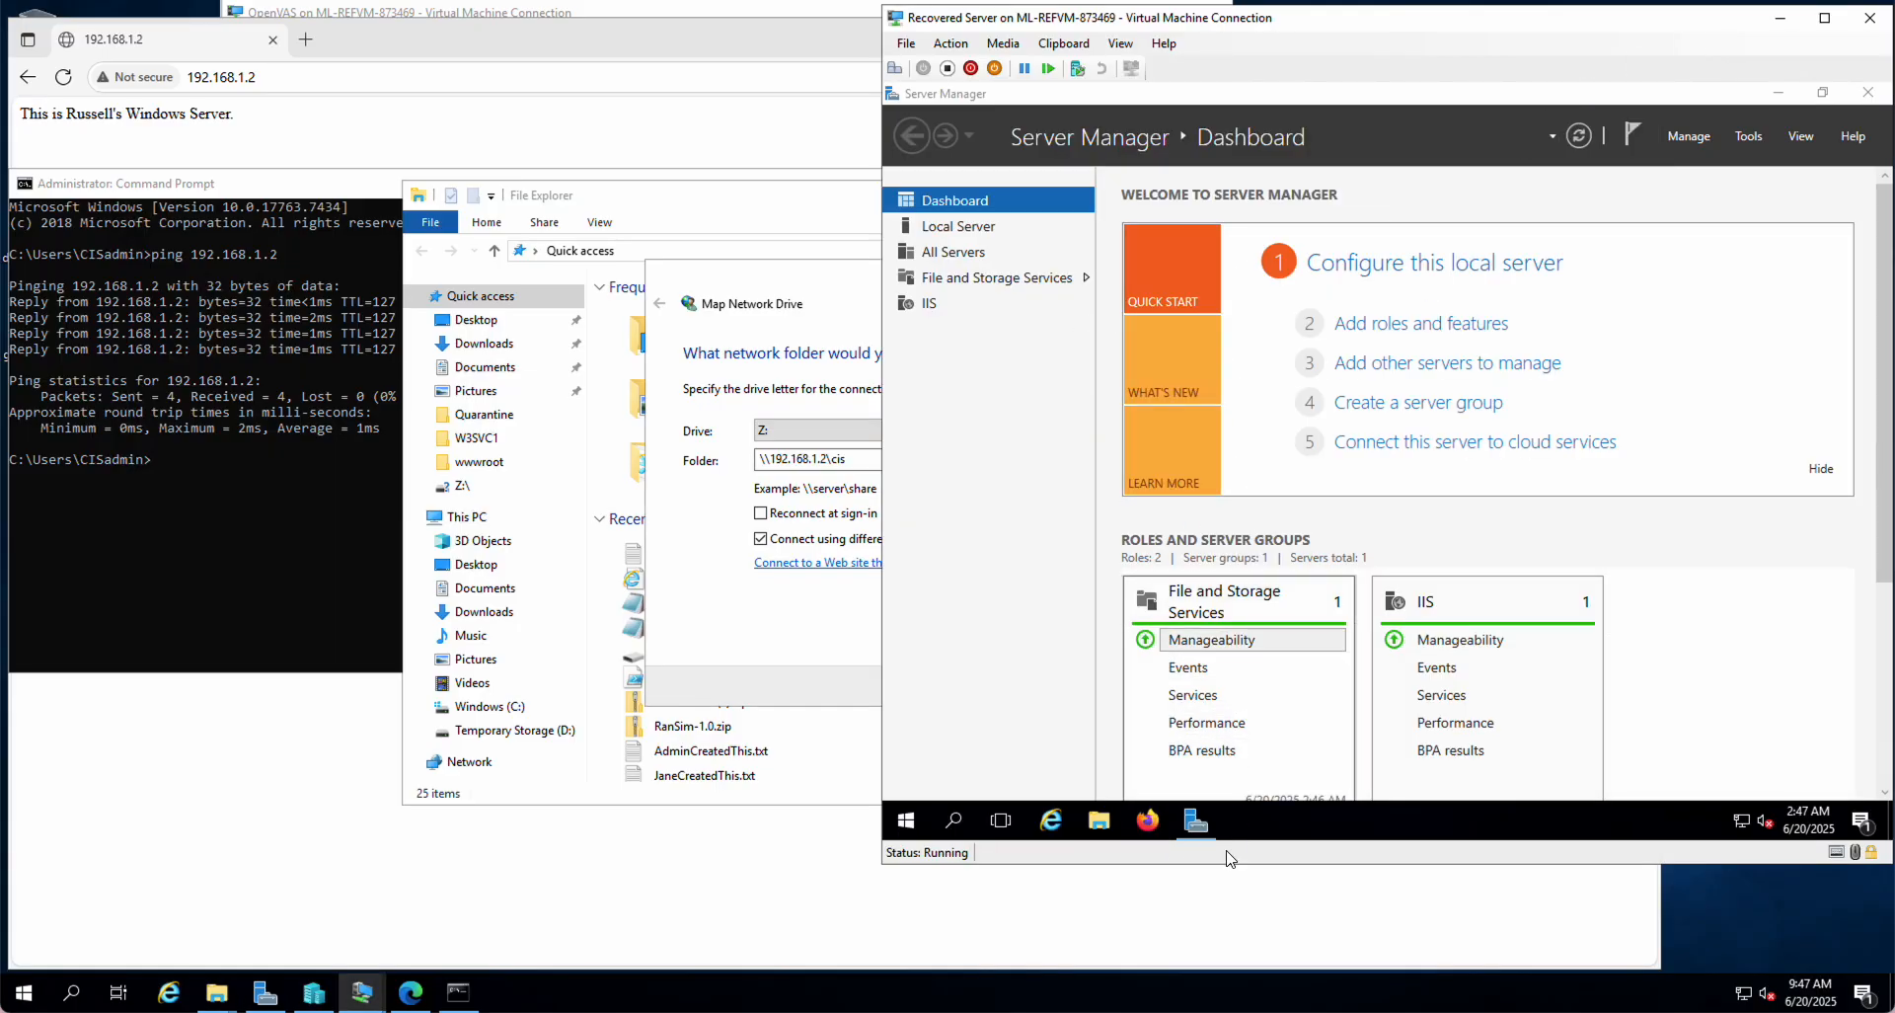
Step: Load 192.168.1.1 in the server VM's Firefox to reach the pfSense login page
left_click(1148, 828)
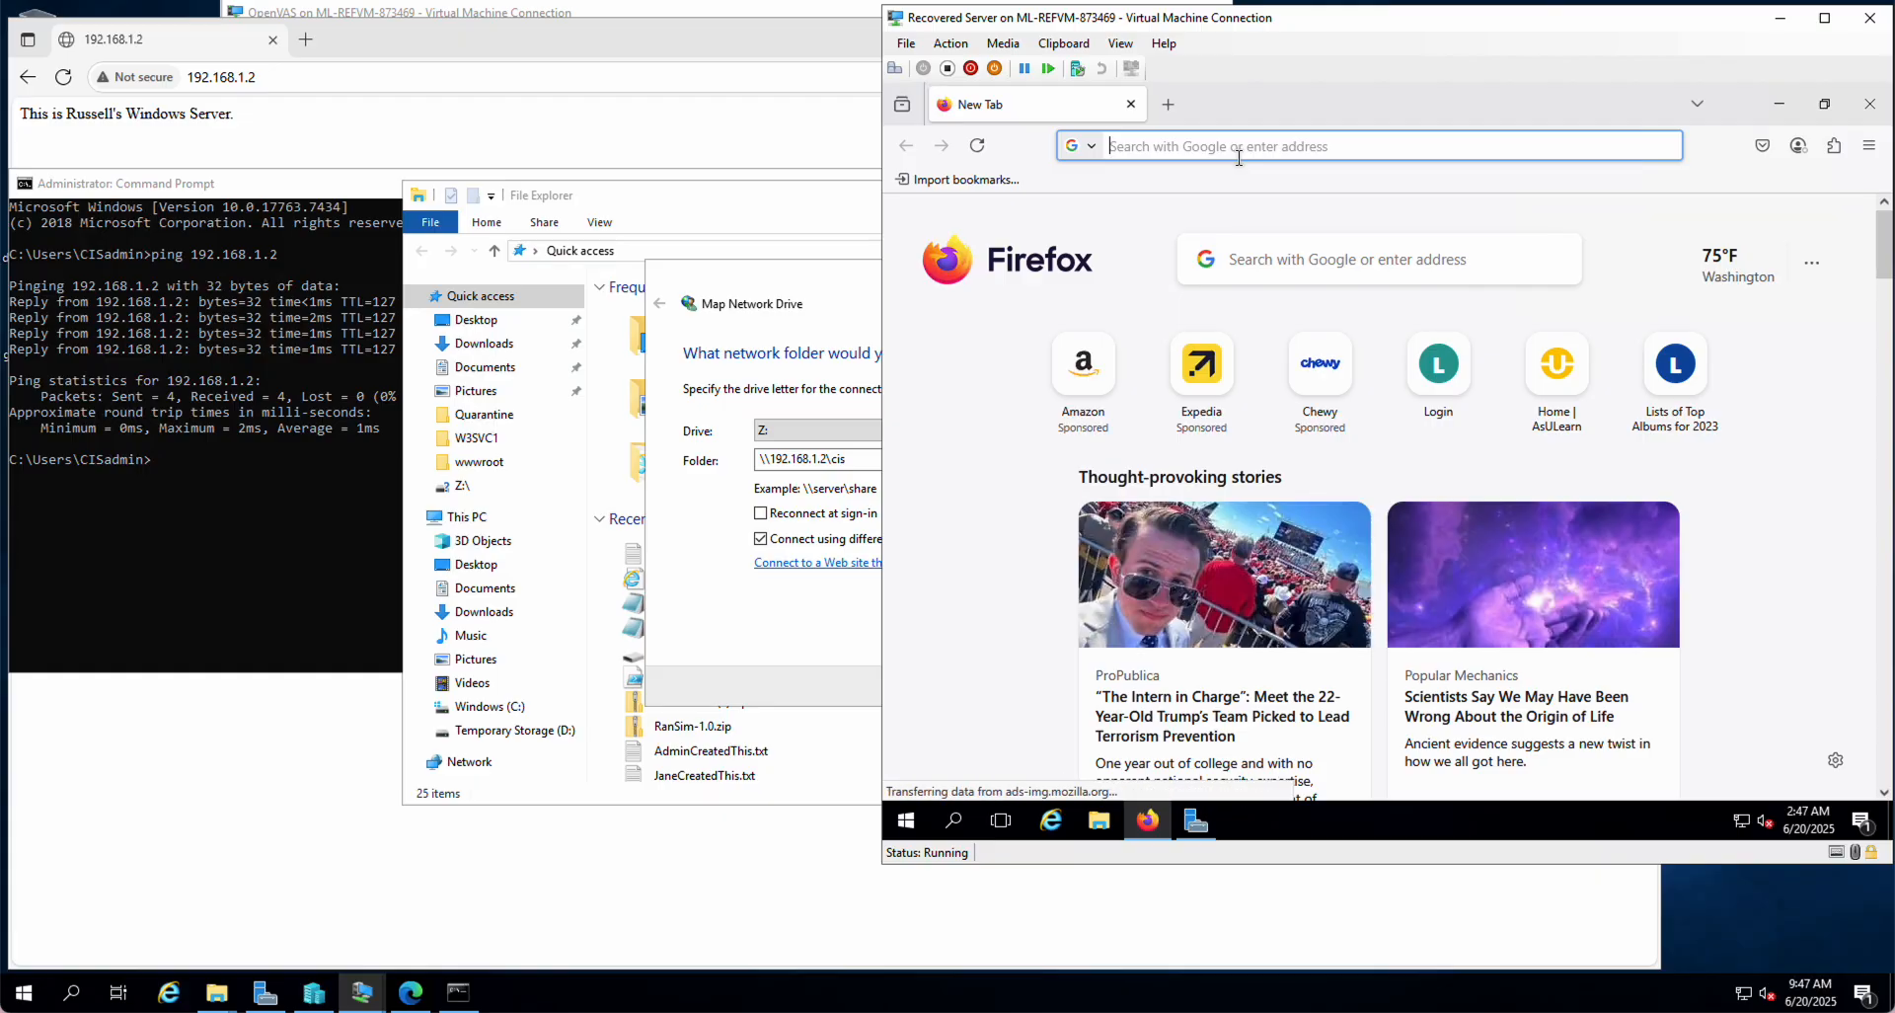
type("192")
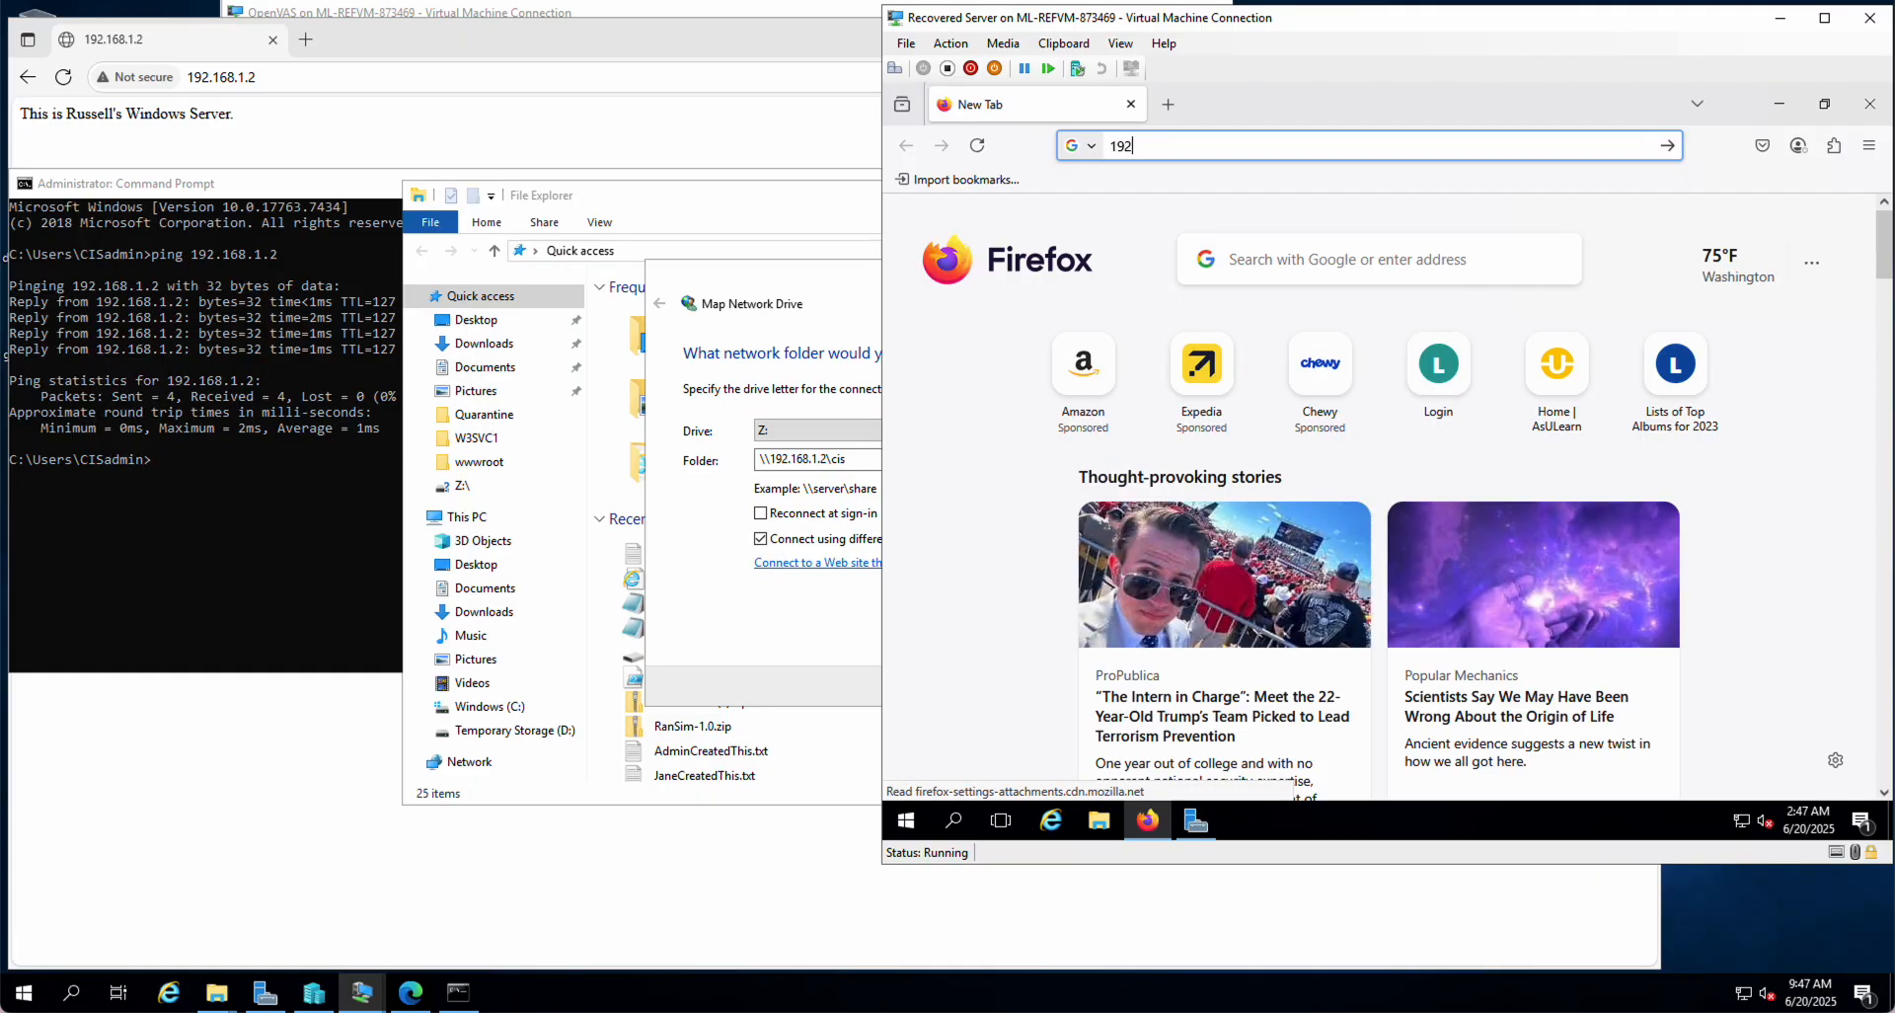
type(".168.1.1")
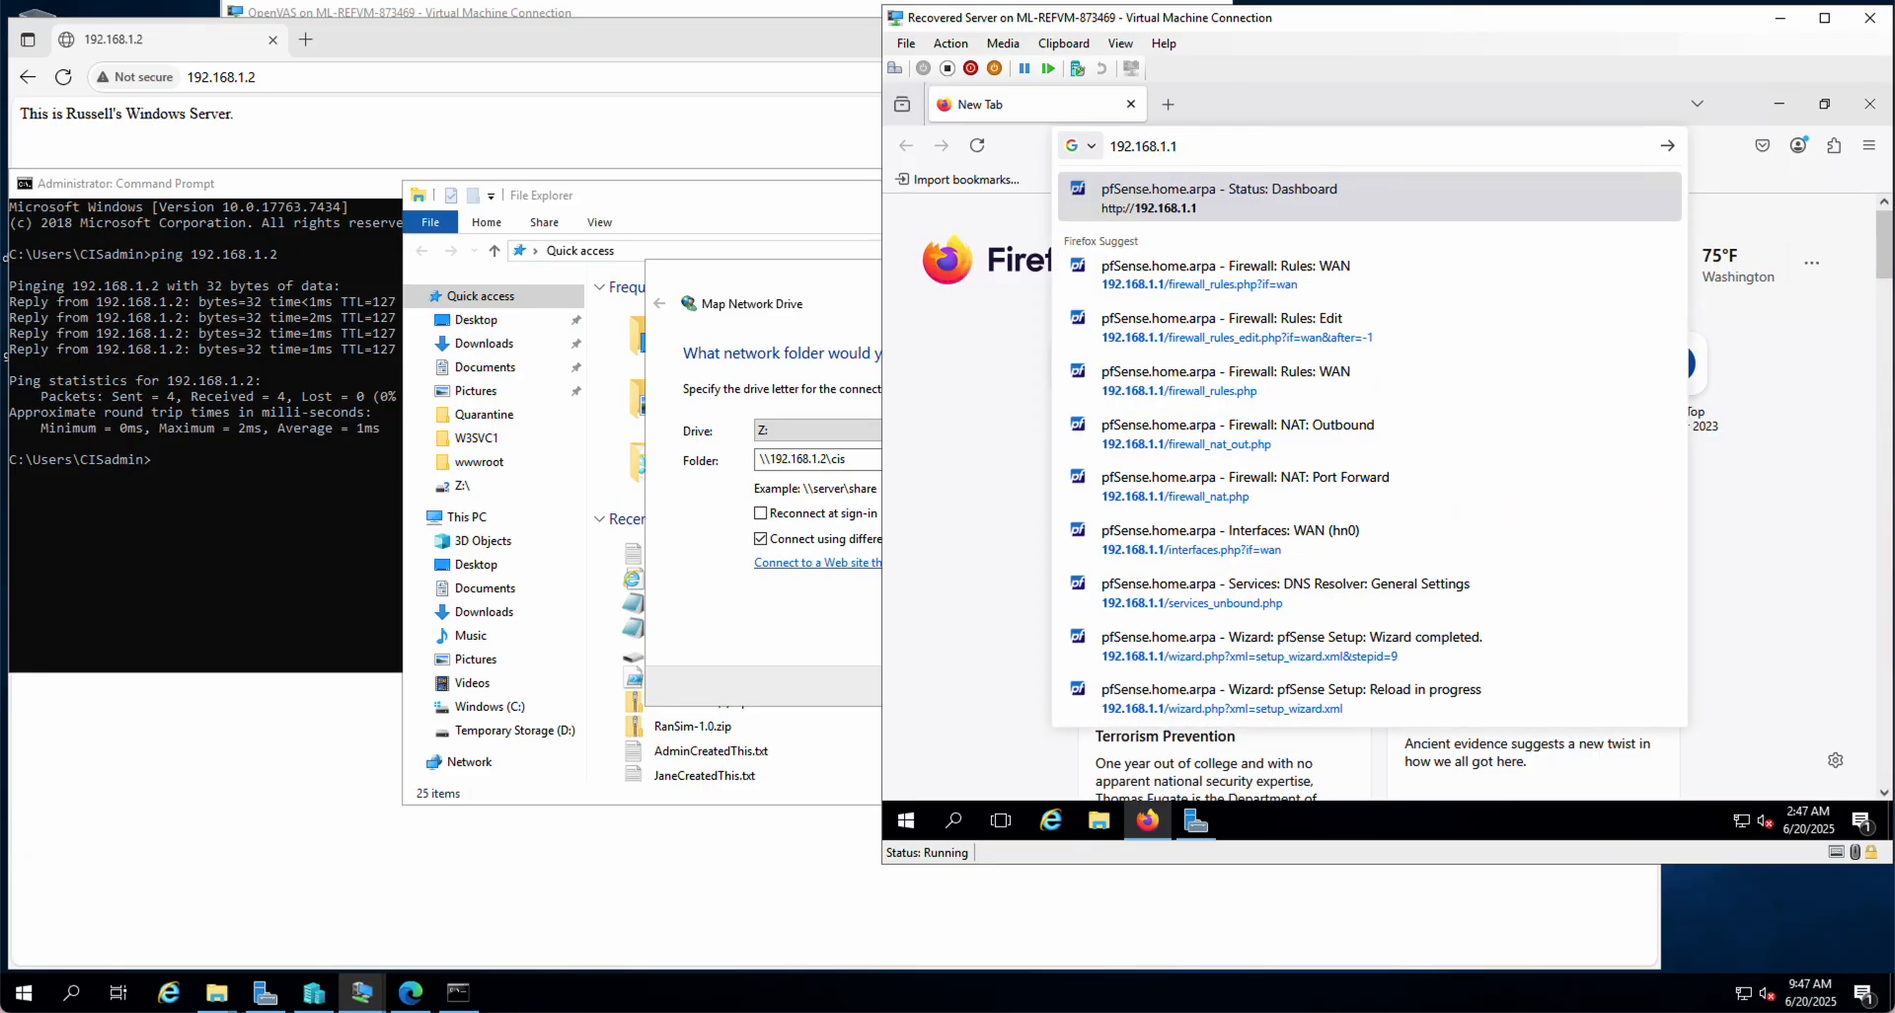
key("Return")
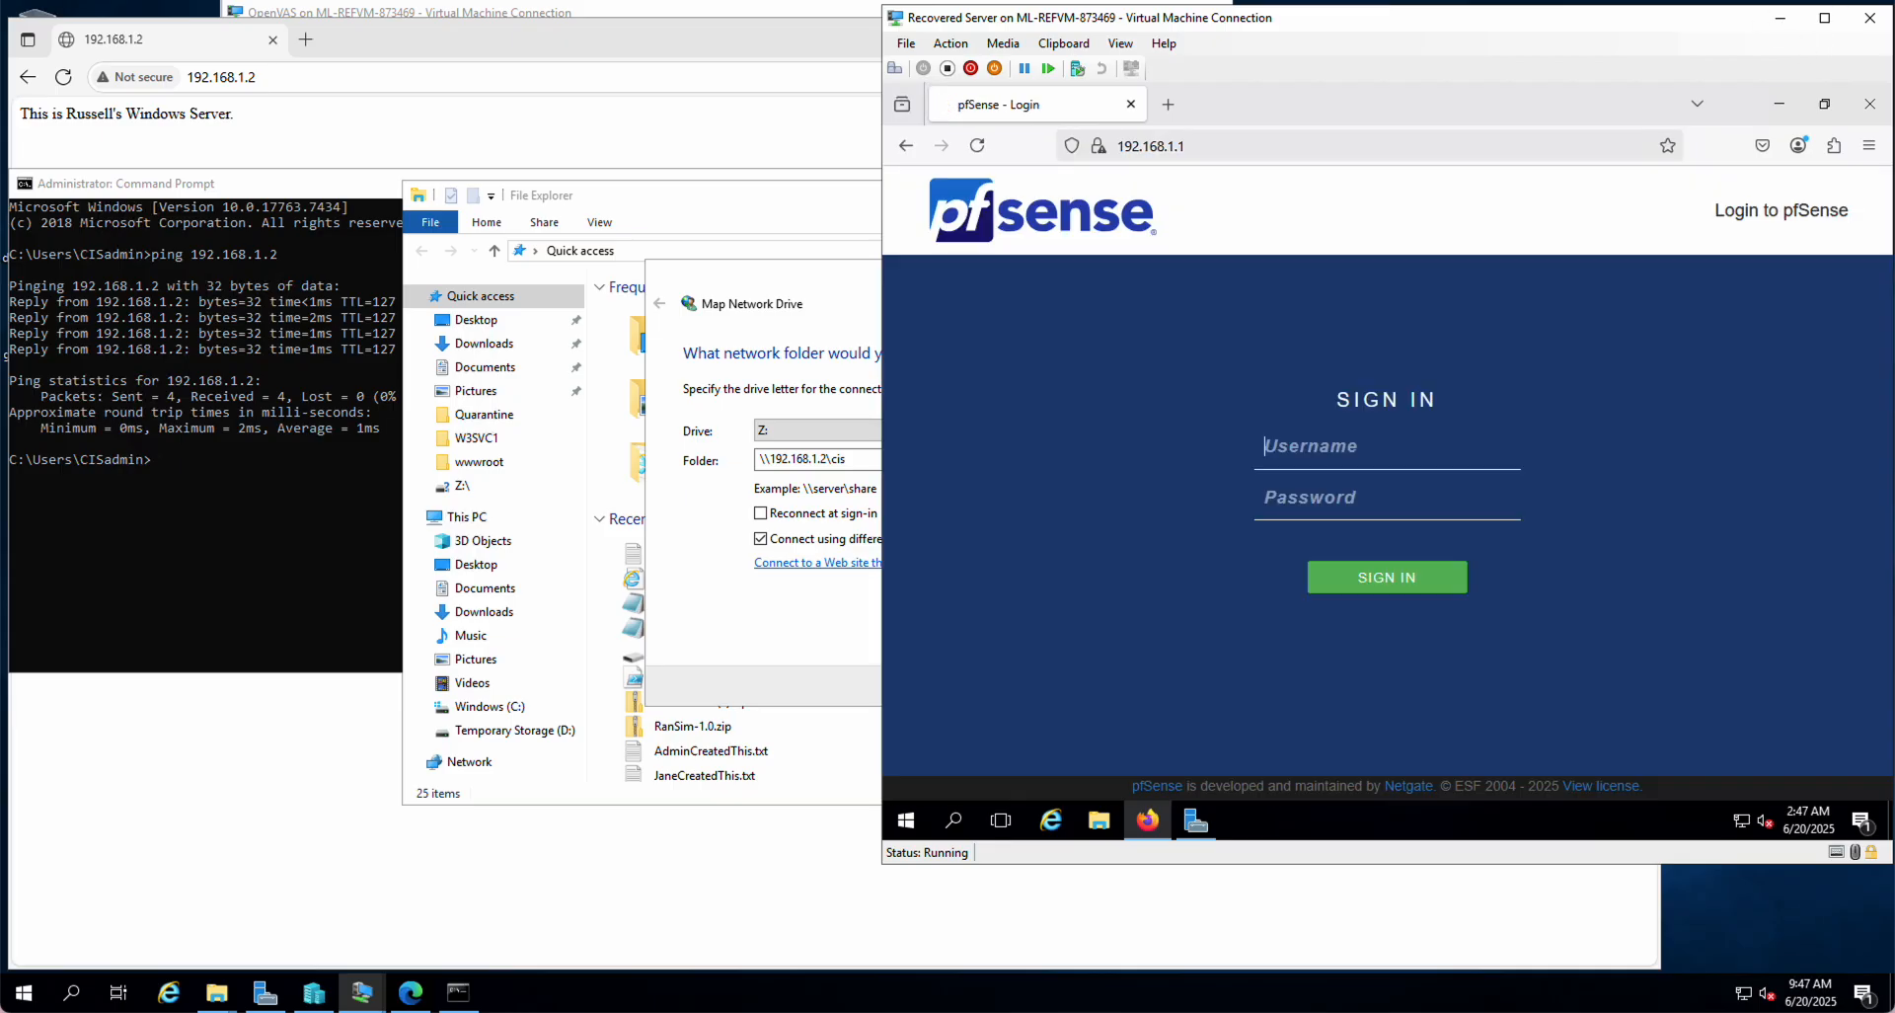
left_click_drag(1458, 17, 944, 190)
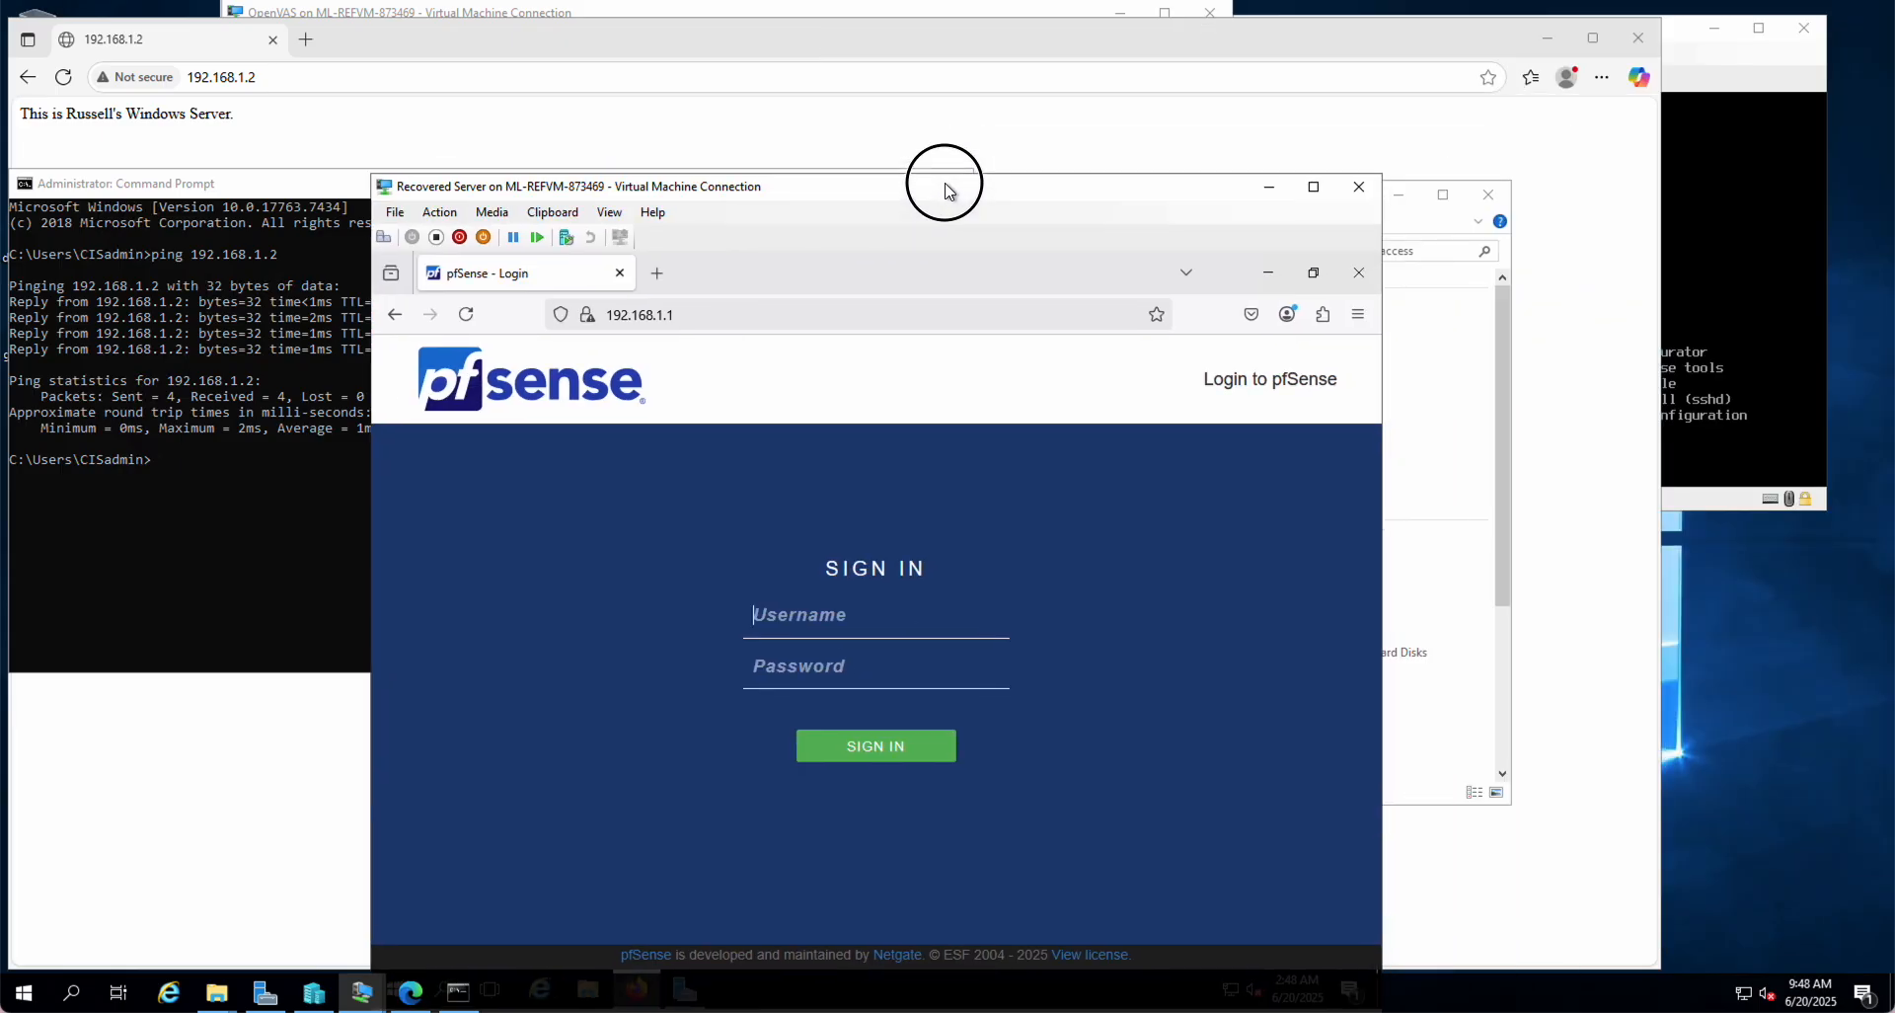
left_click(1694, 196)
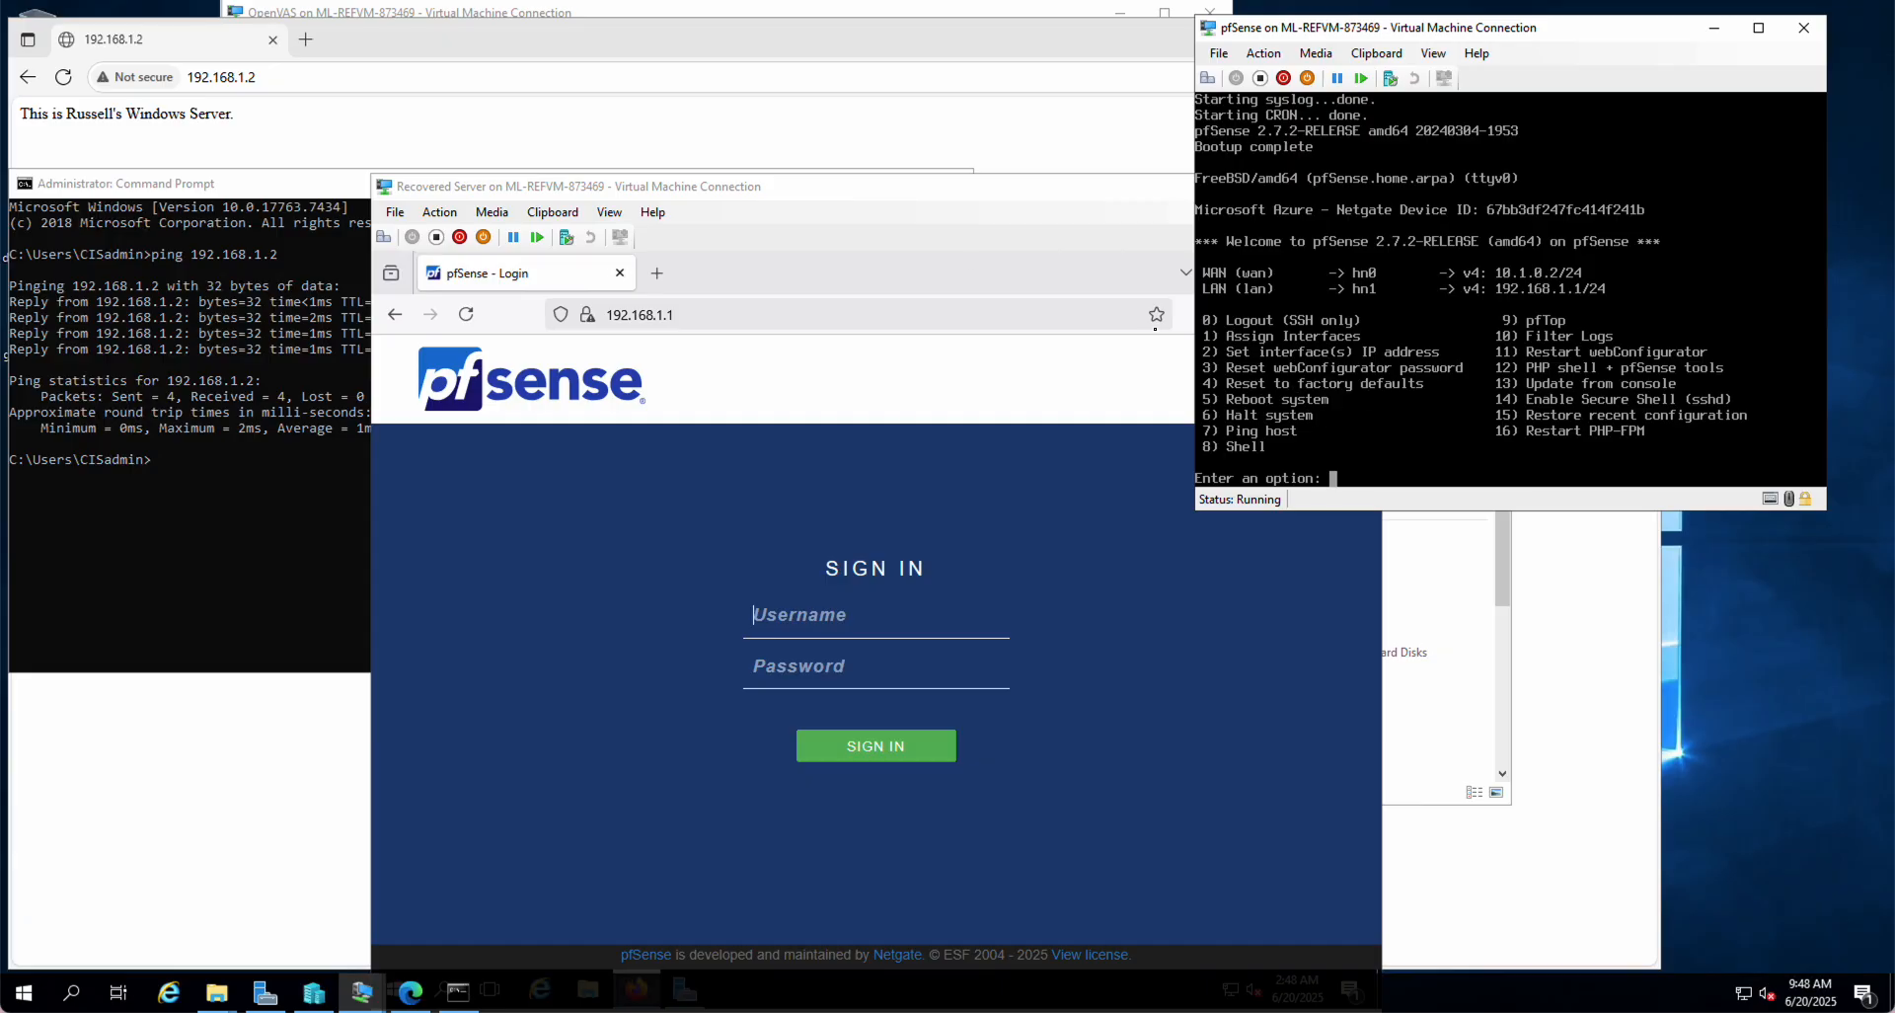
left_click(1099, 128)
left_click_drag(1099, 128, 1282, 25)
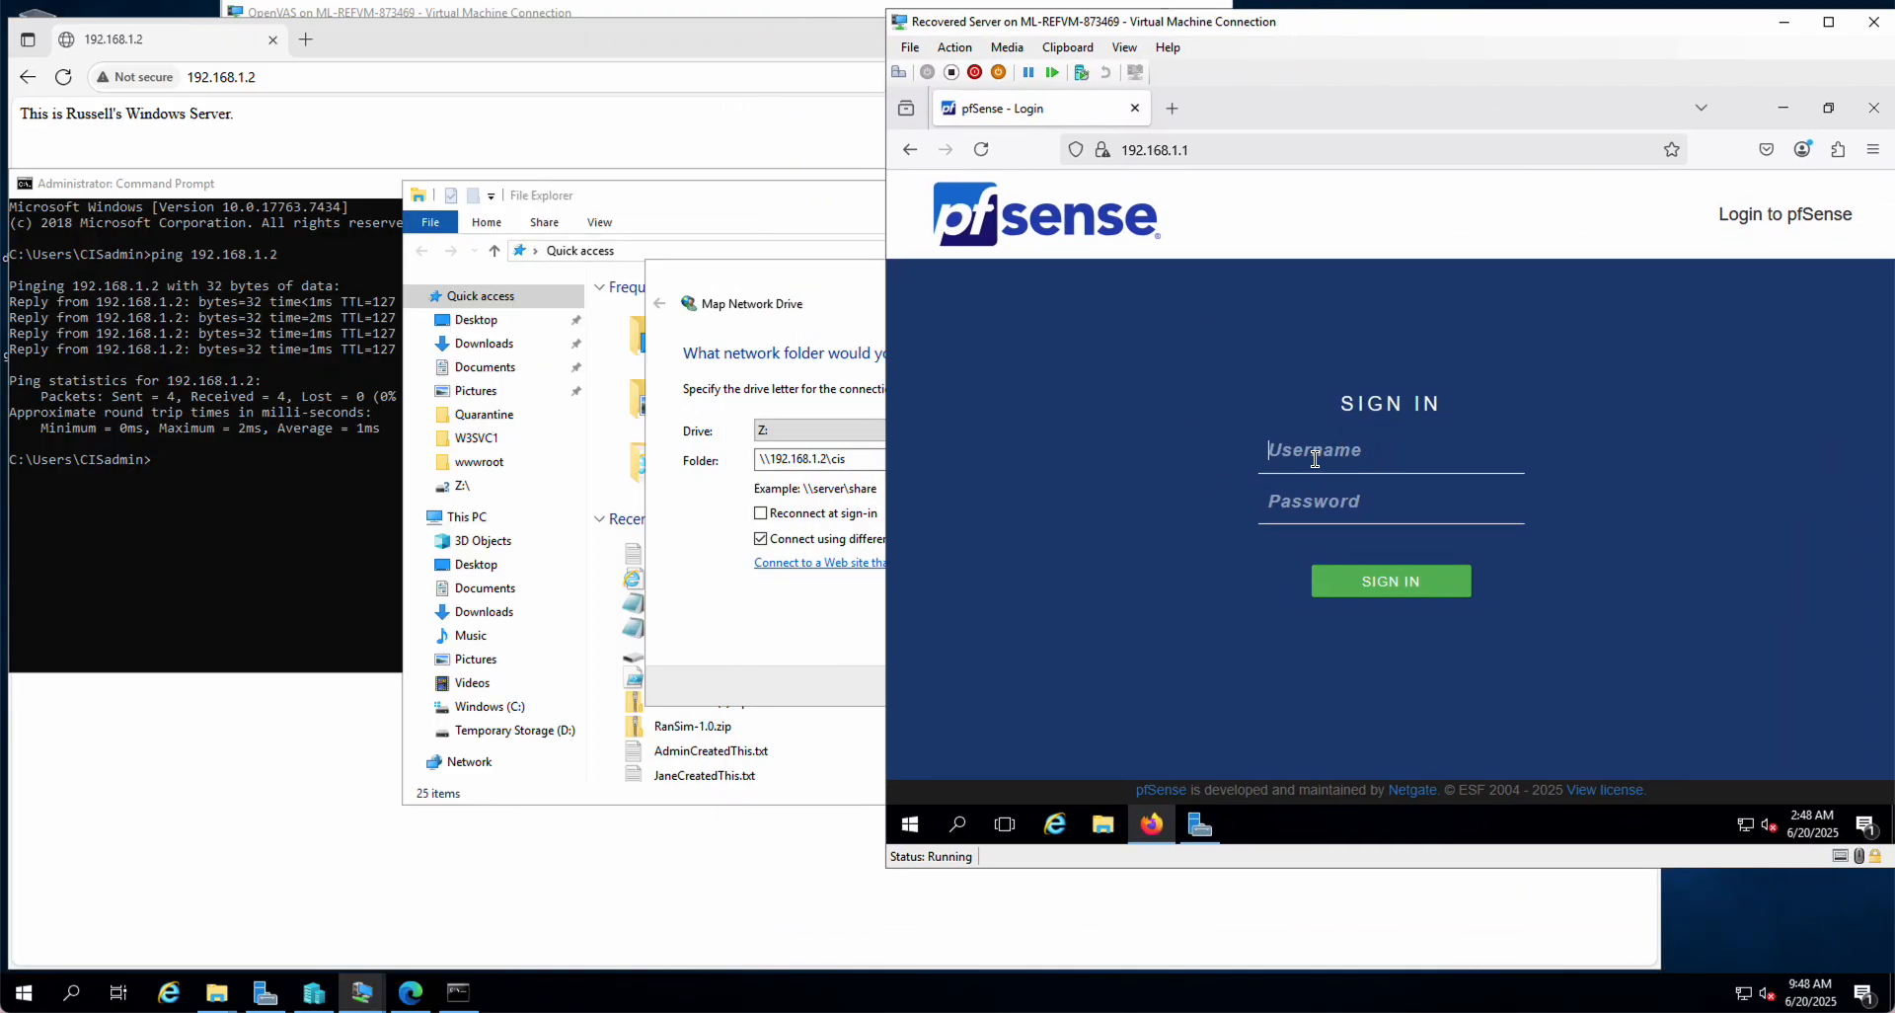
Step: Log in to pfSense with the admin username and password, reaching the 2.7.2 dashboard
type("admin")
key("Tab")
type("•••••••••")
key("Return")
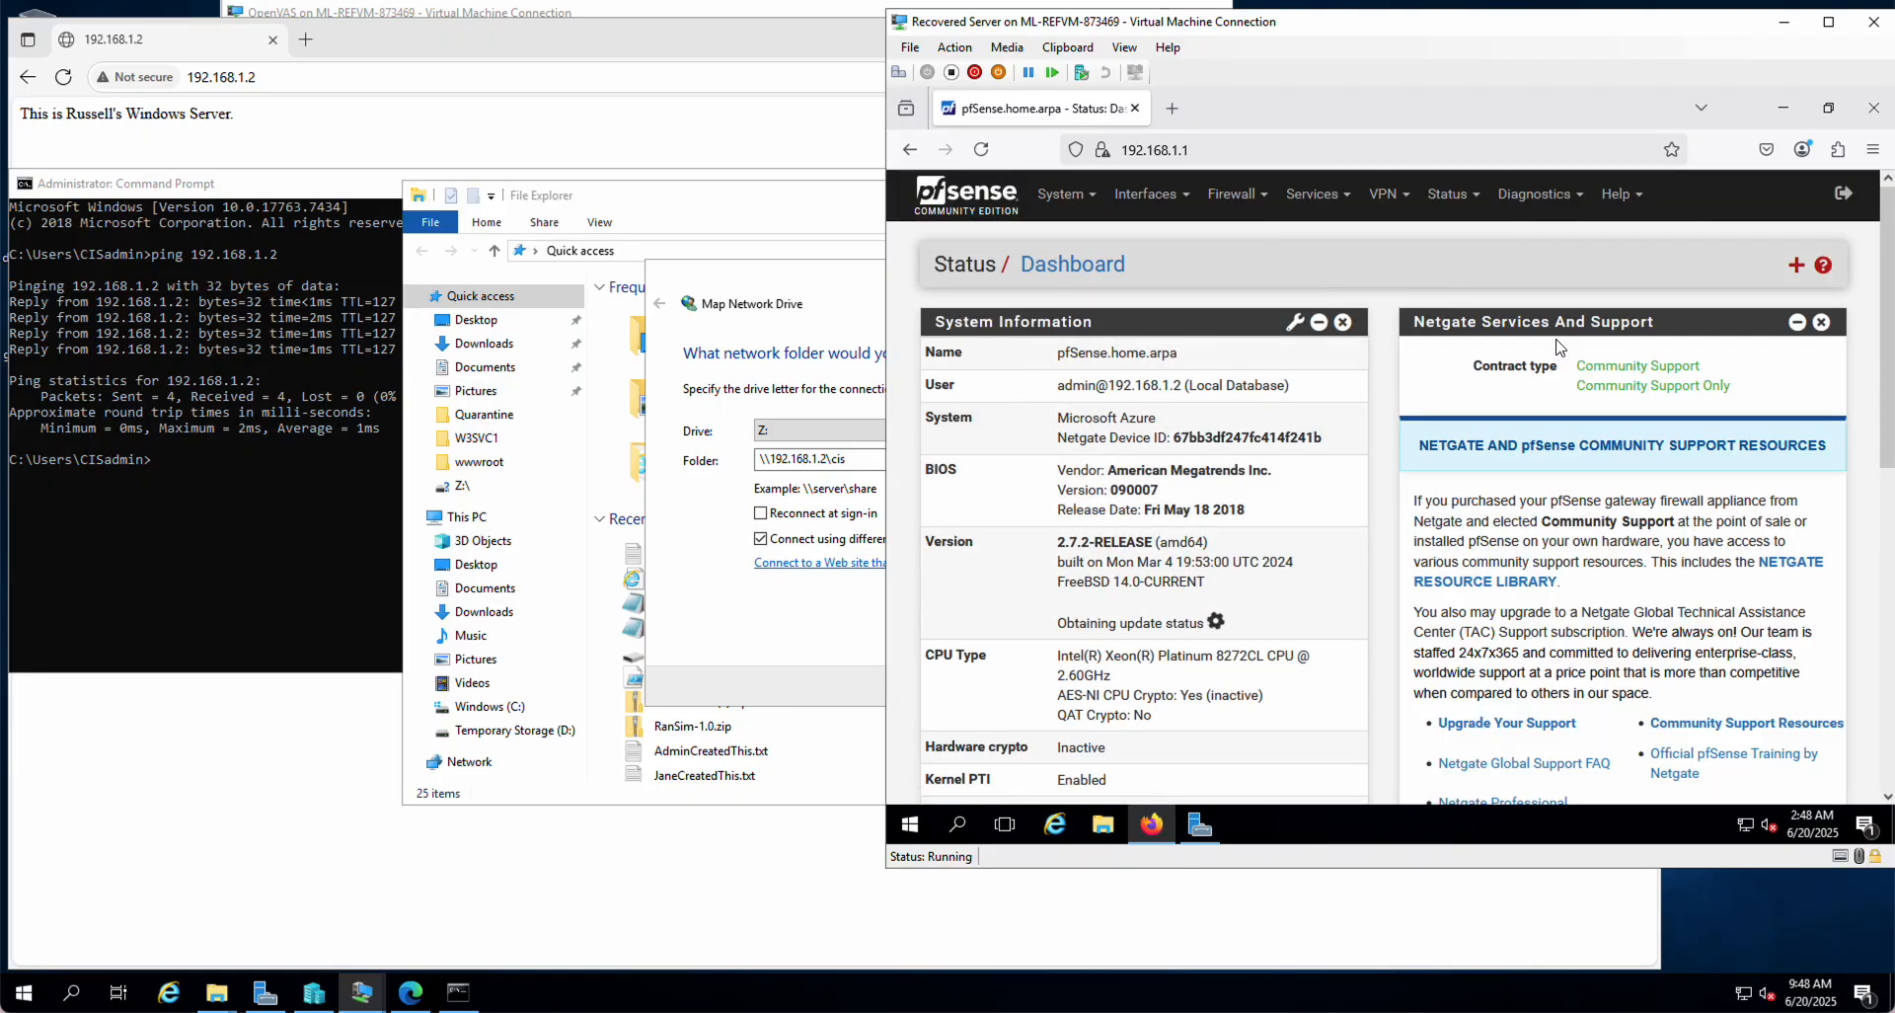
left_click(1229, 197)
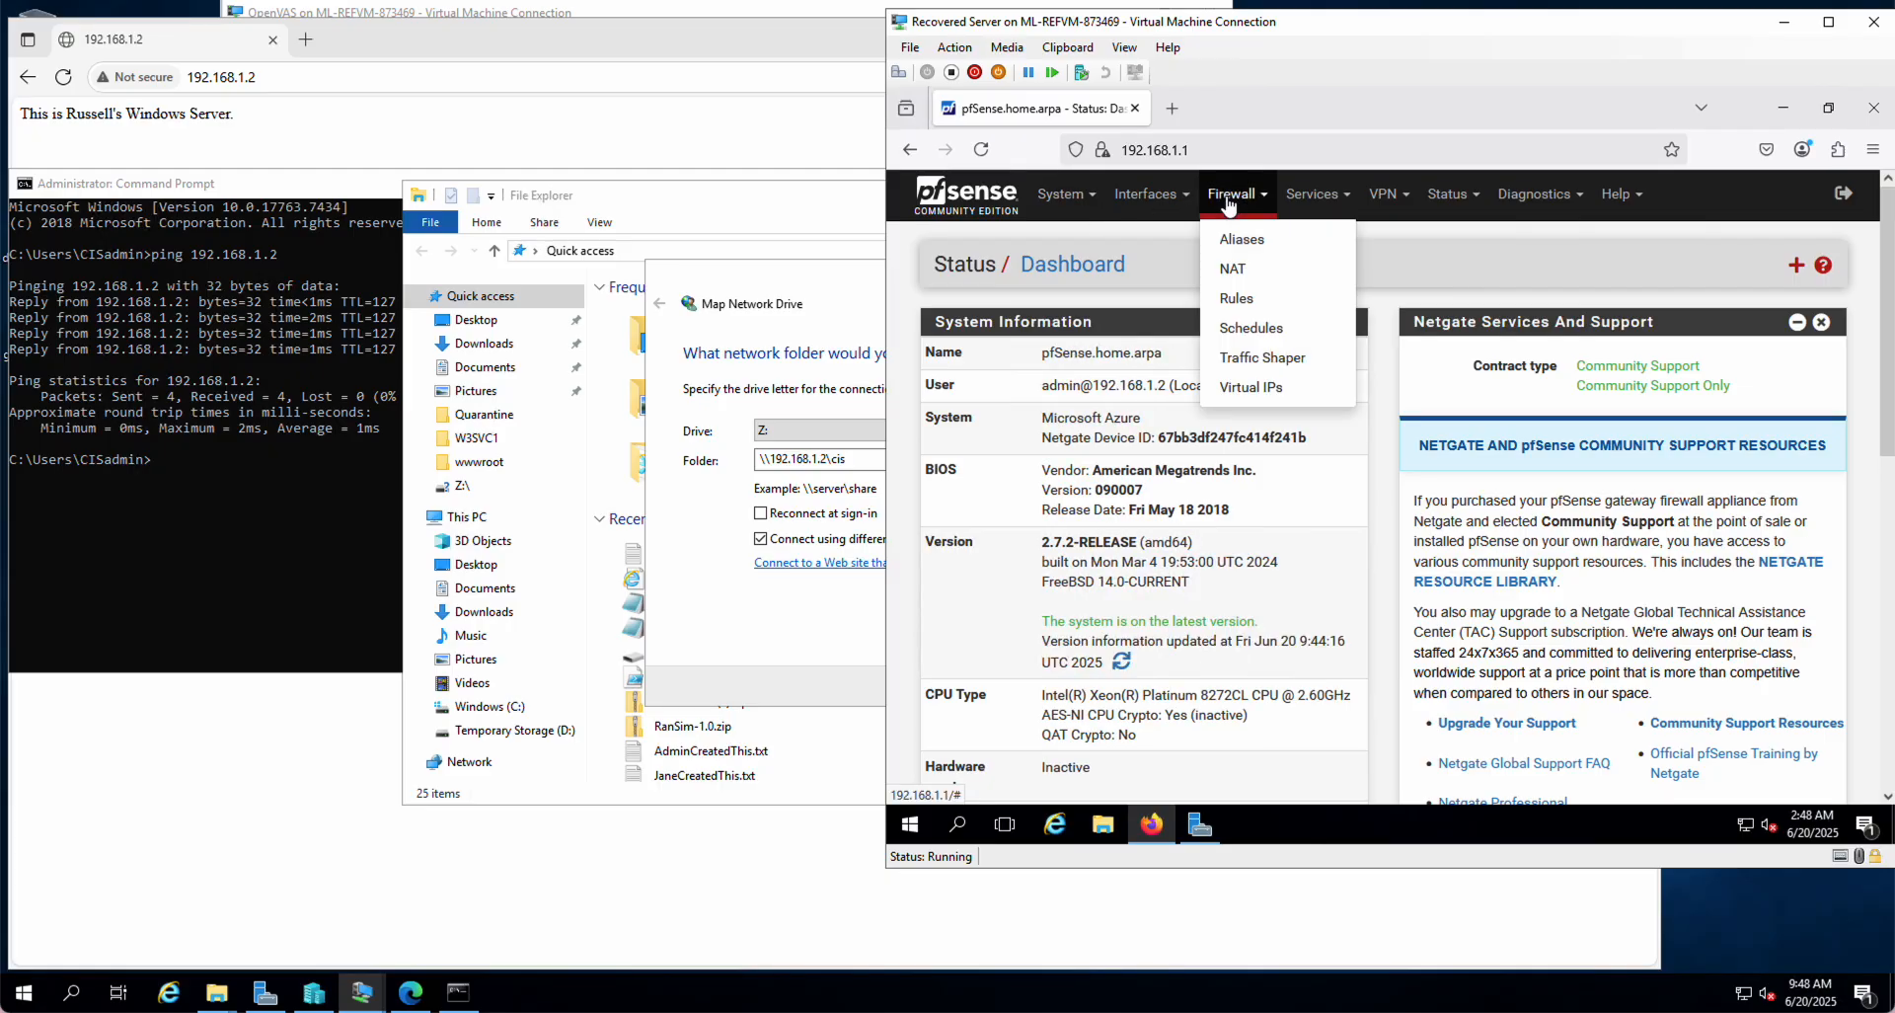
Step: Delete the IPv4 pass-any rule on WAN and apply the firewall changes
left_click(1237, 300)
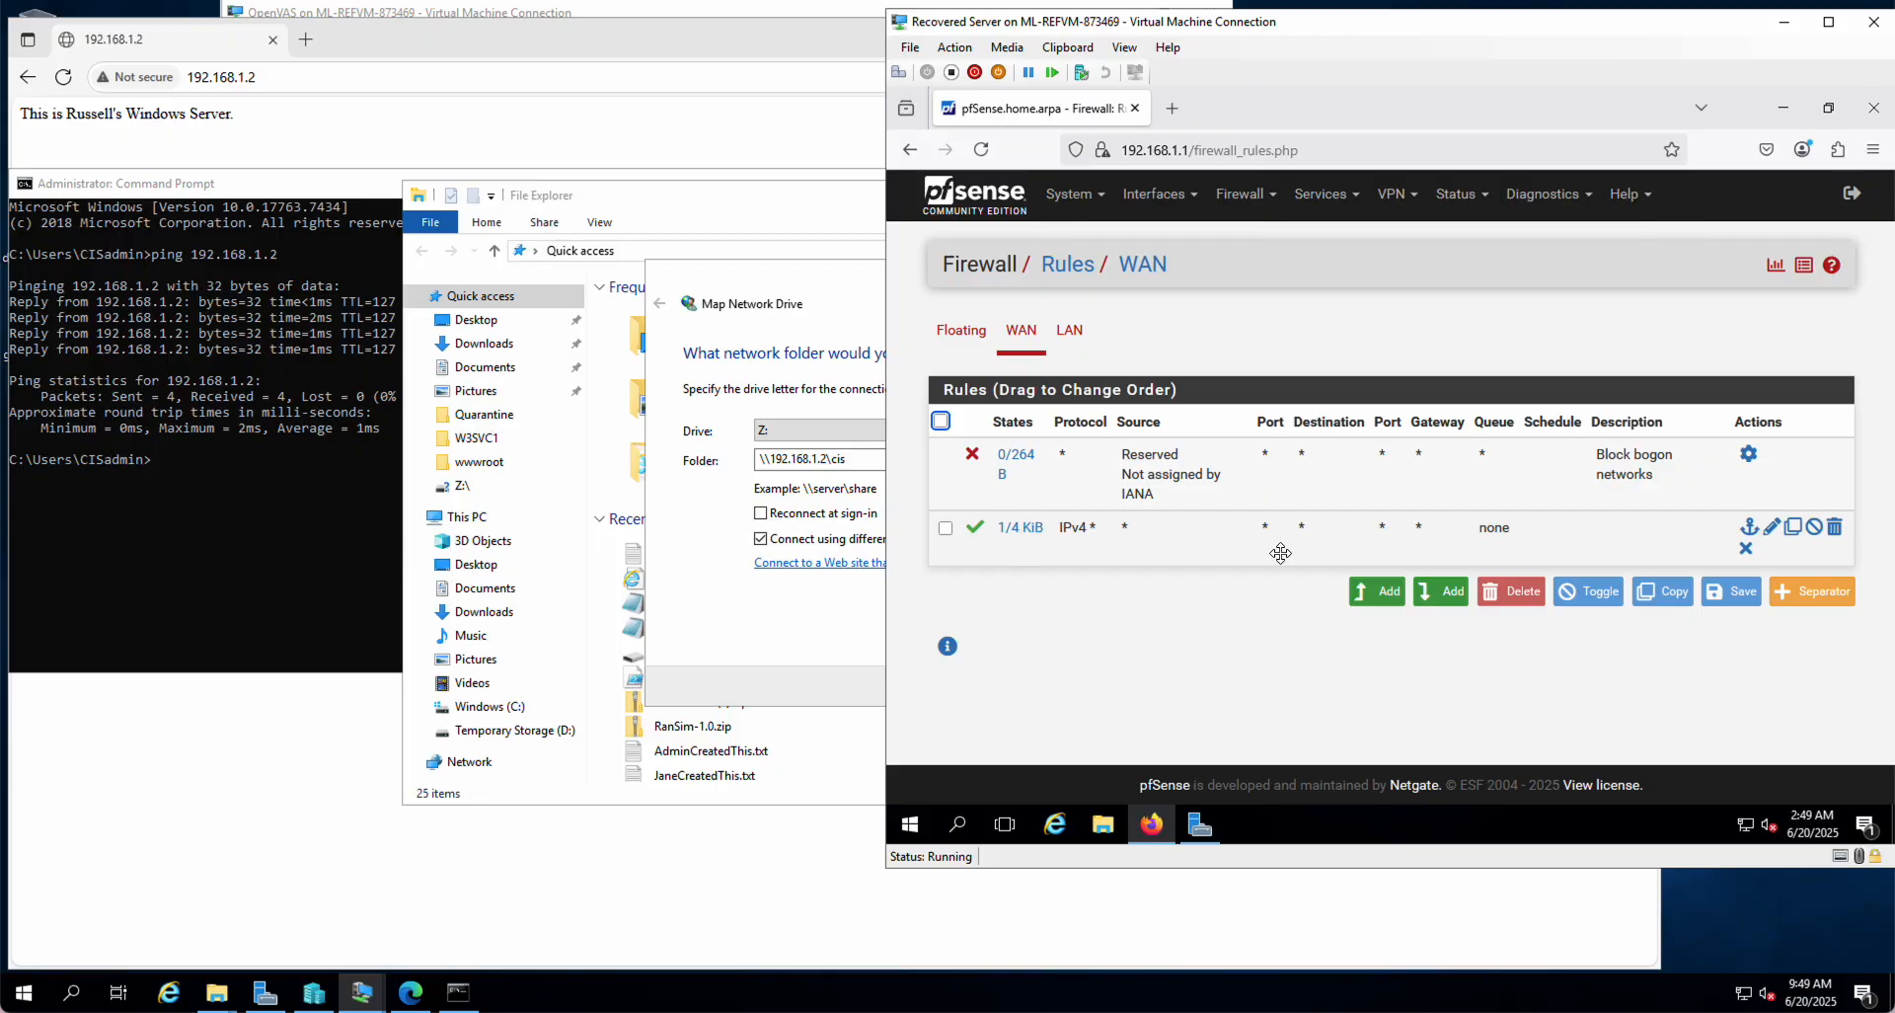
left_click(1835, 530)
left_click(1456, 519)
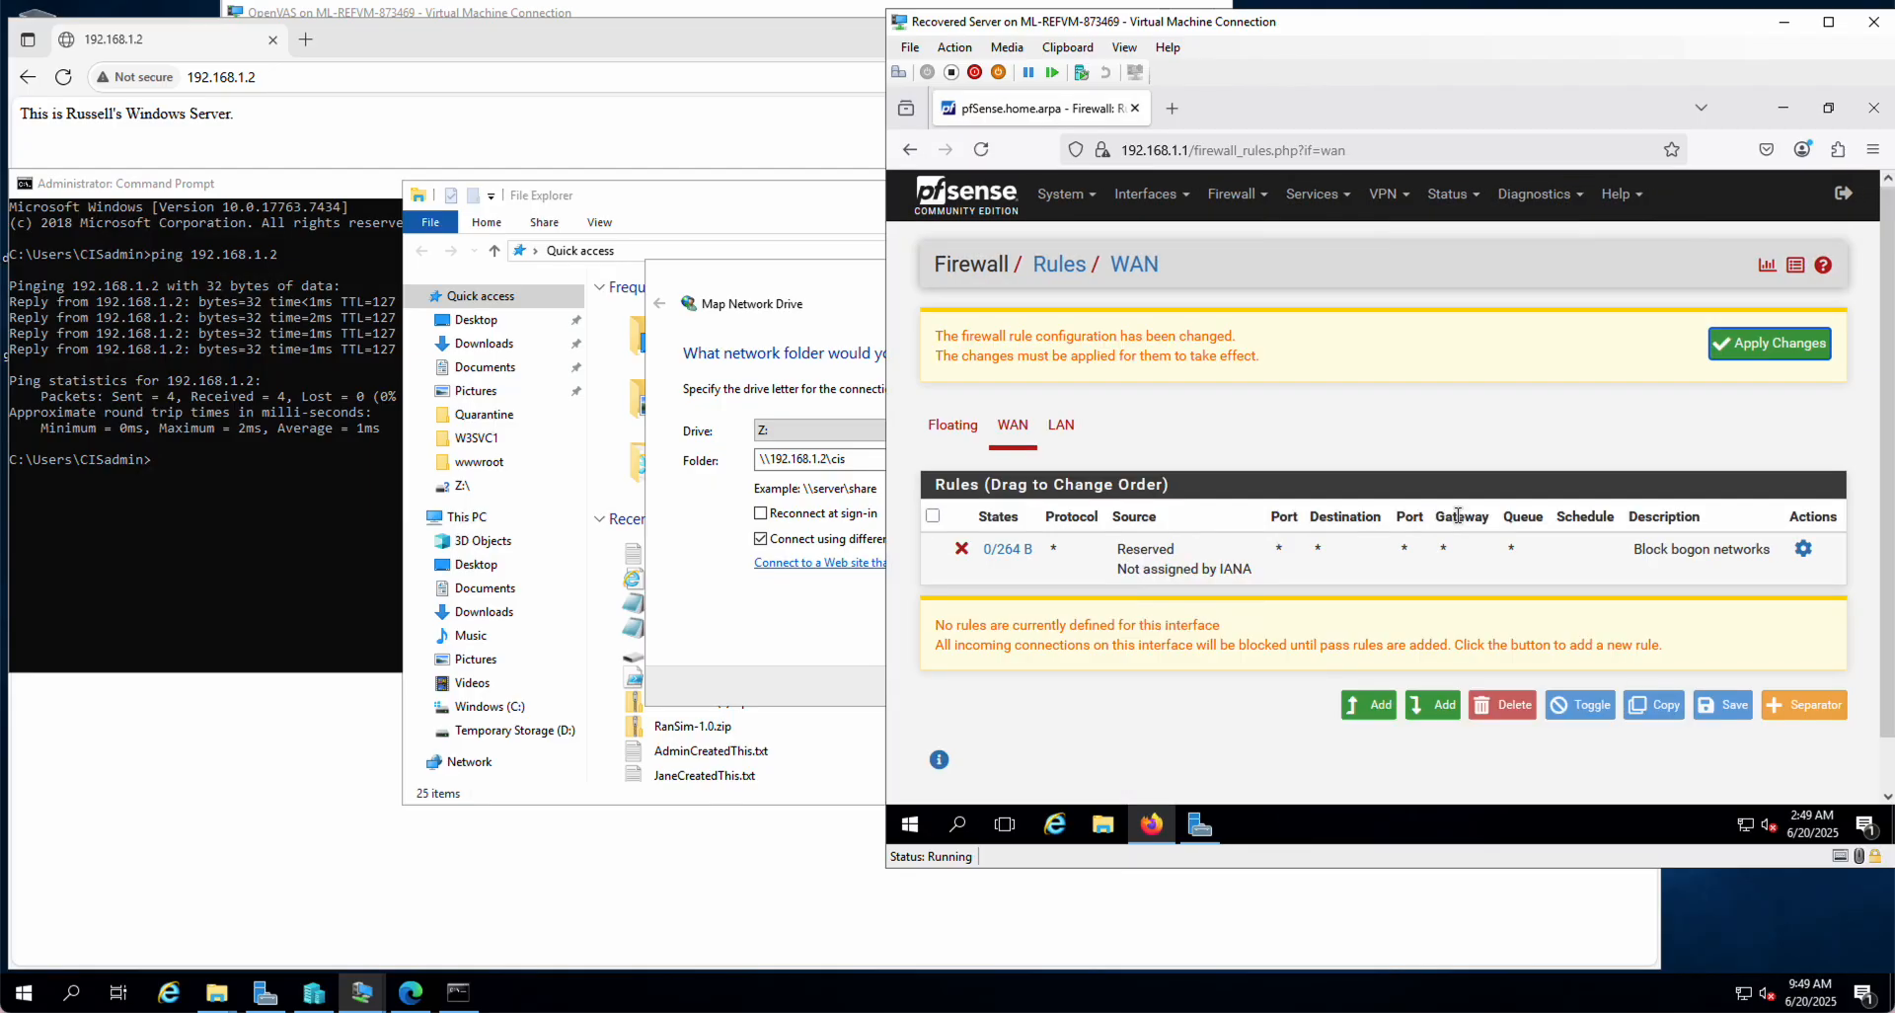
left_click(1763, 354)
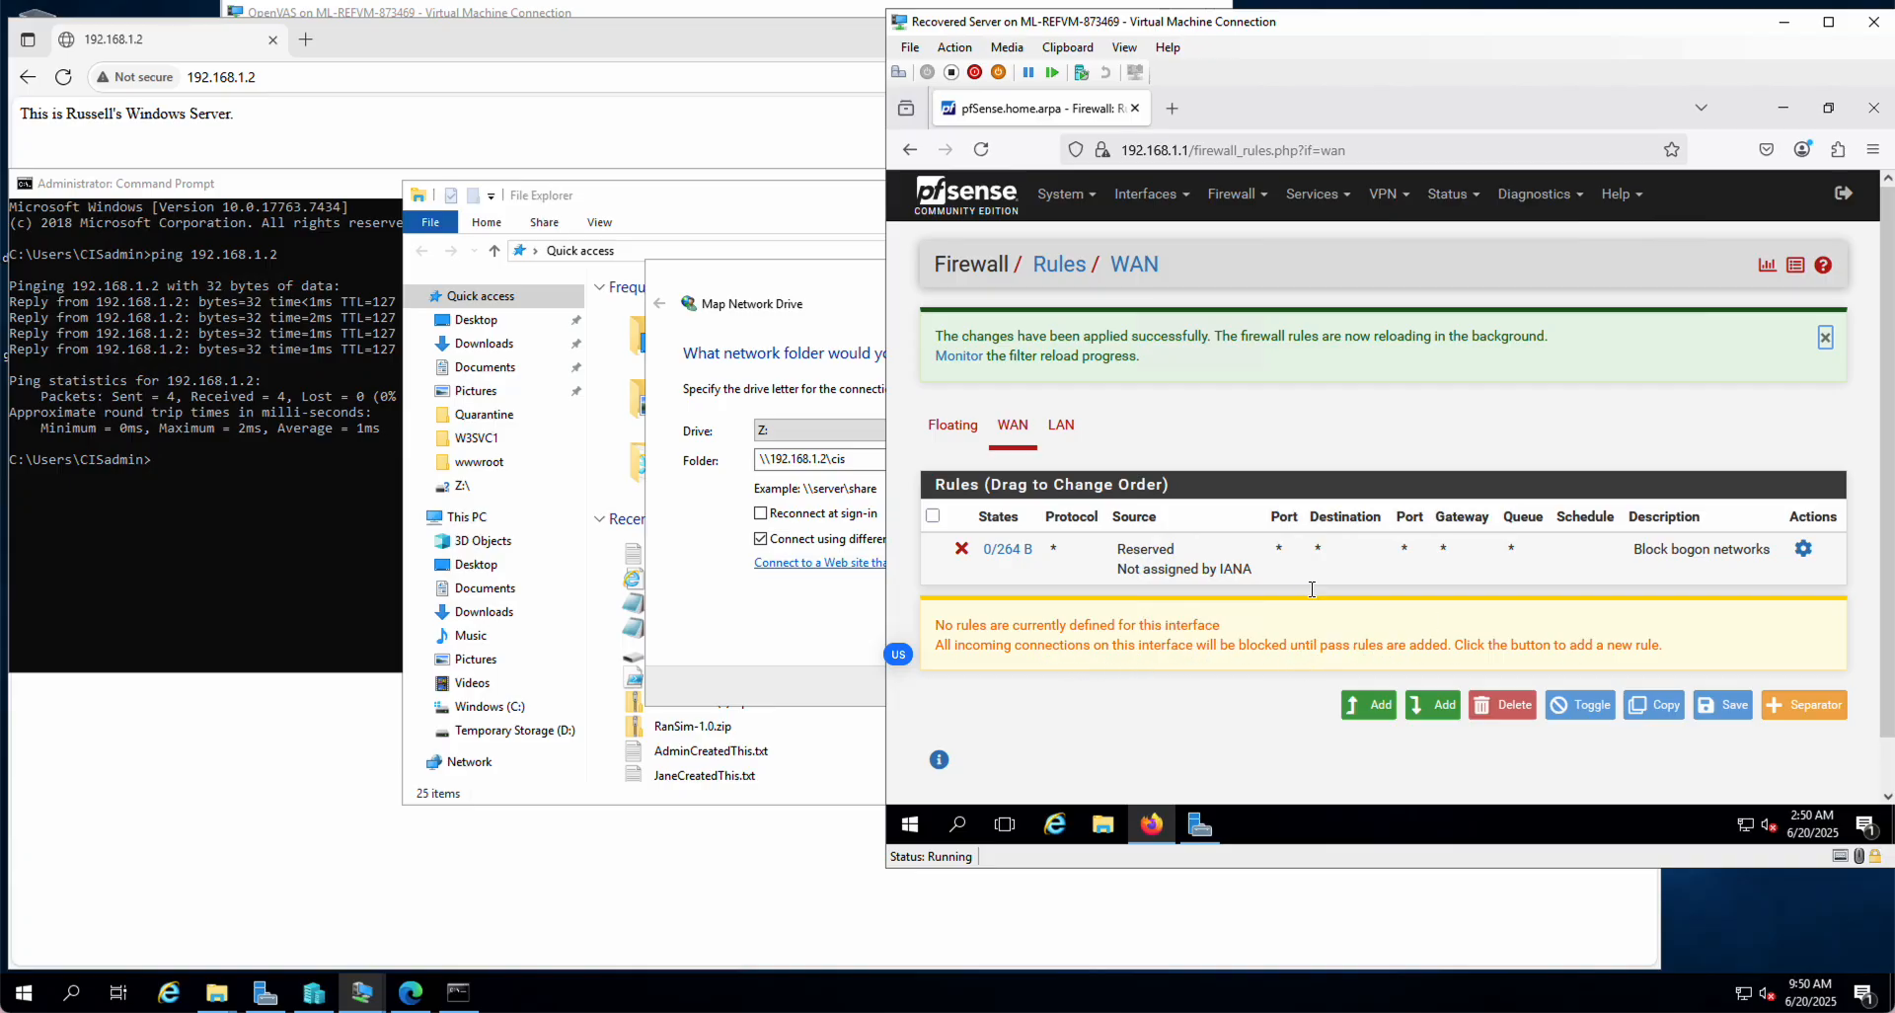
left_click(92, 555)
Step: Rerun the ping to 192.168.1.2, now timing out, and reload the 192.168.1.2 page in Edge
key("Up")
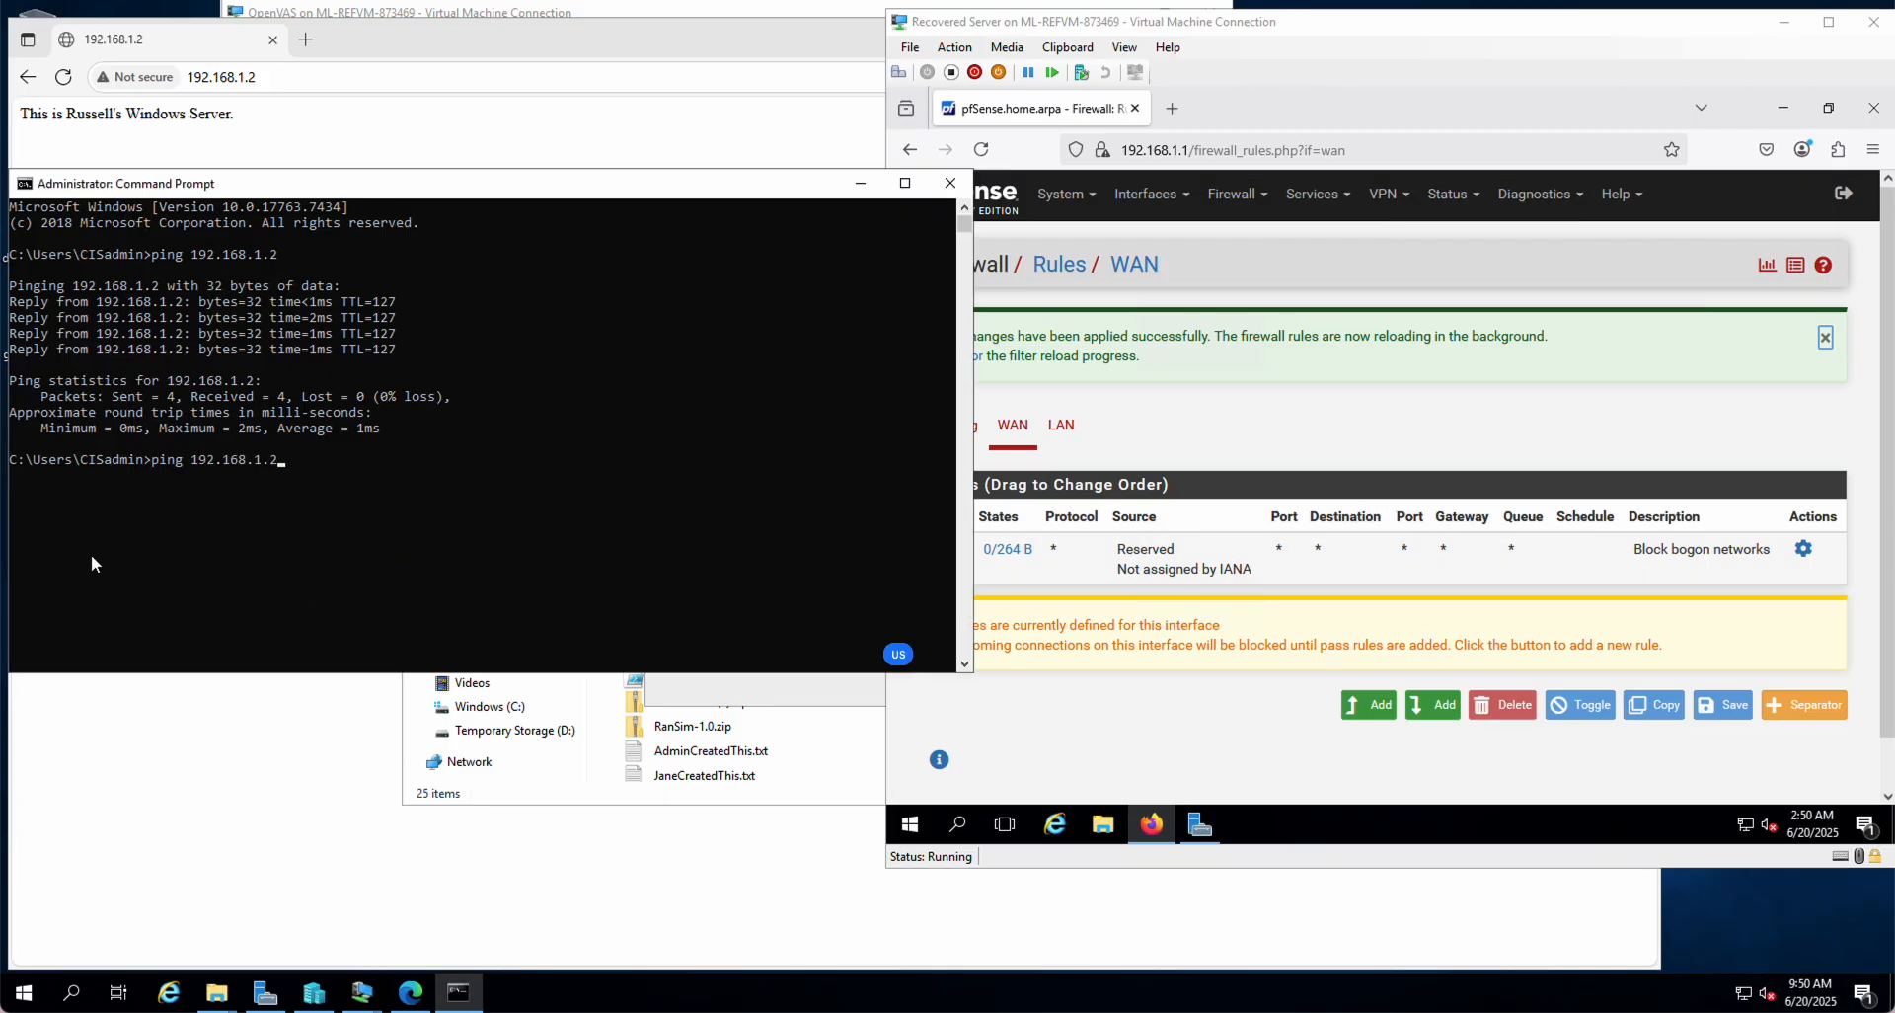
key("Return")
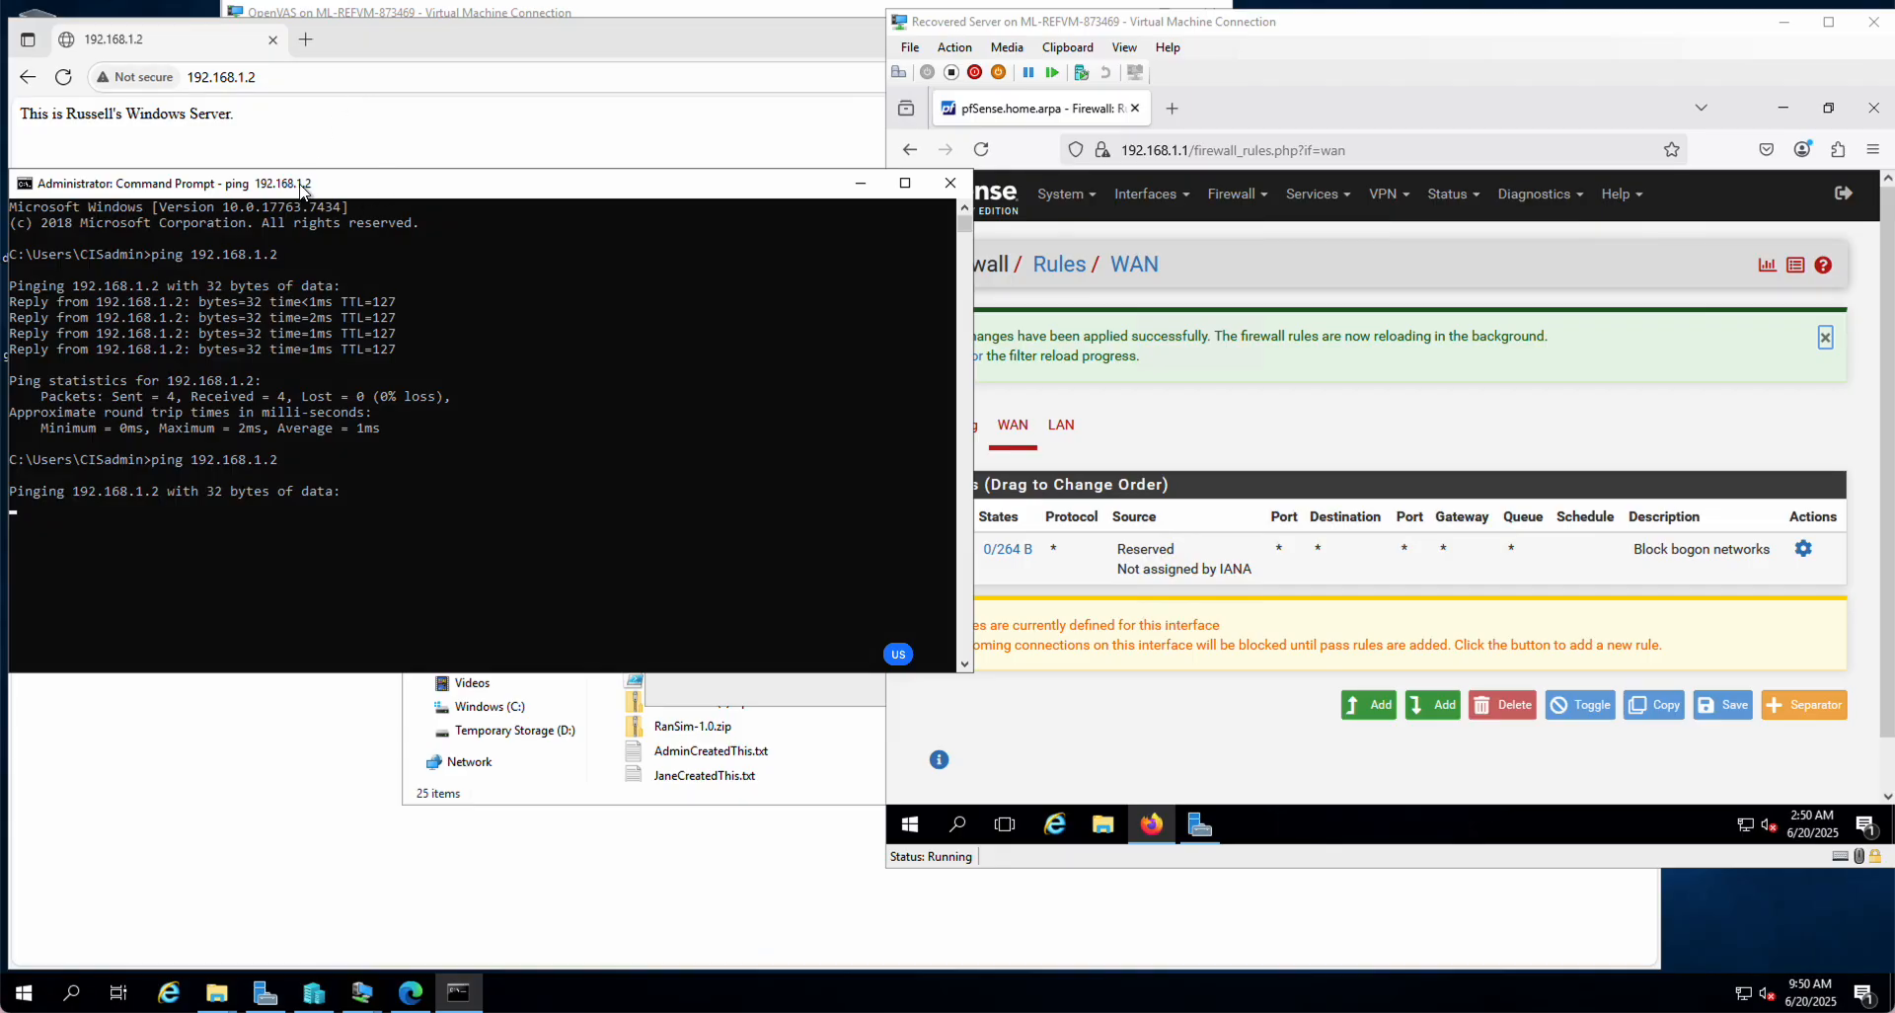
left_click(363, 41)
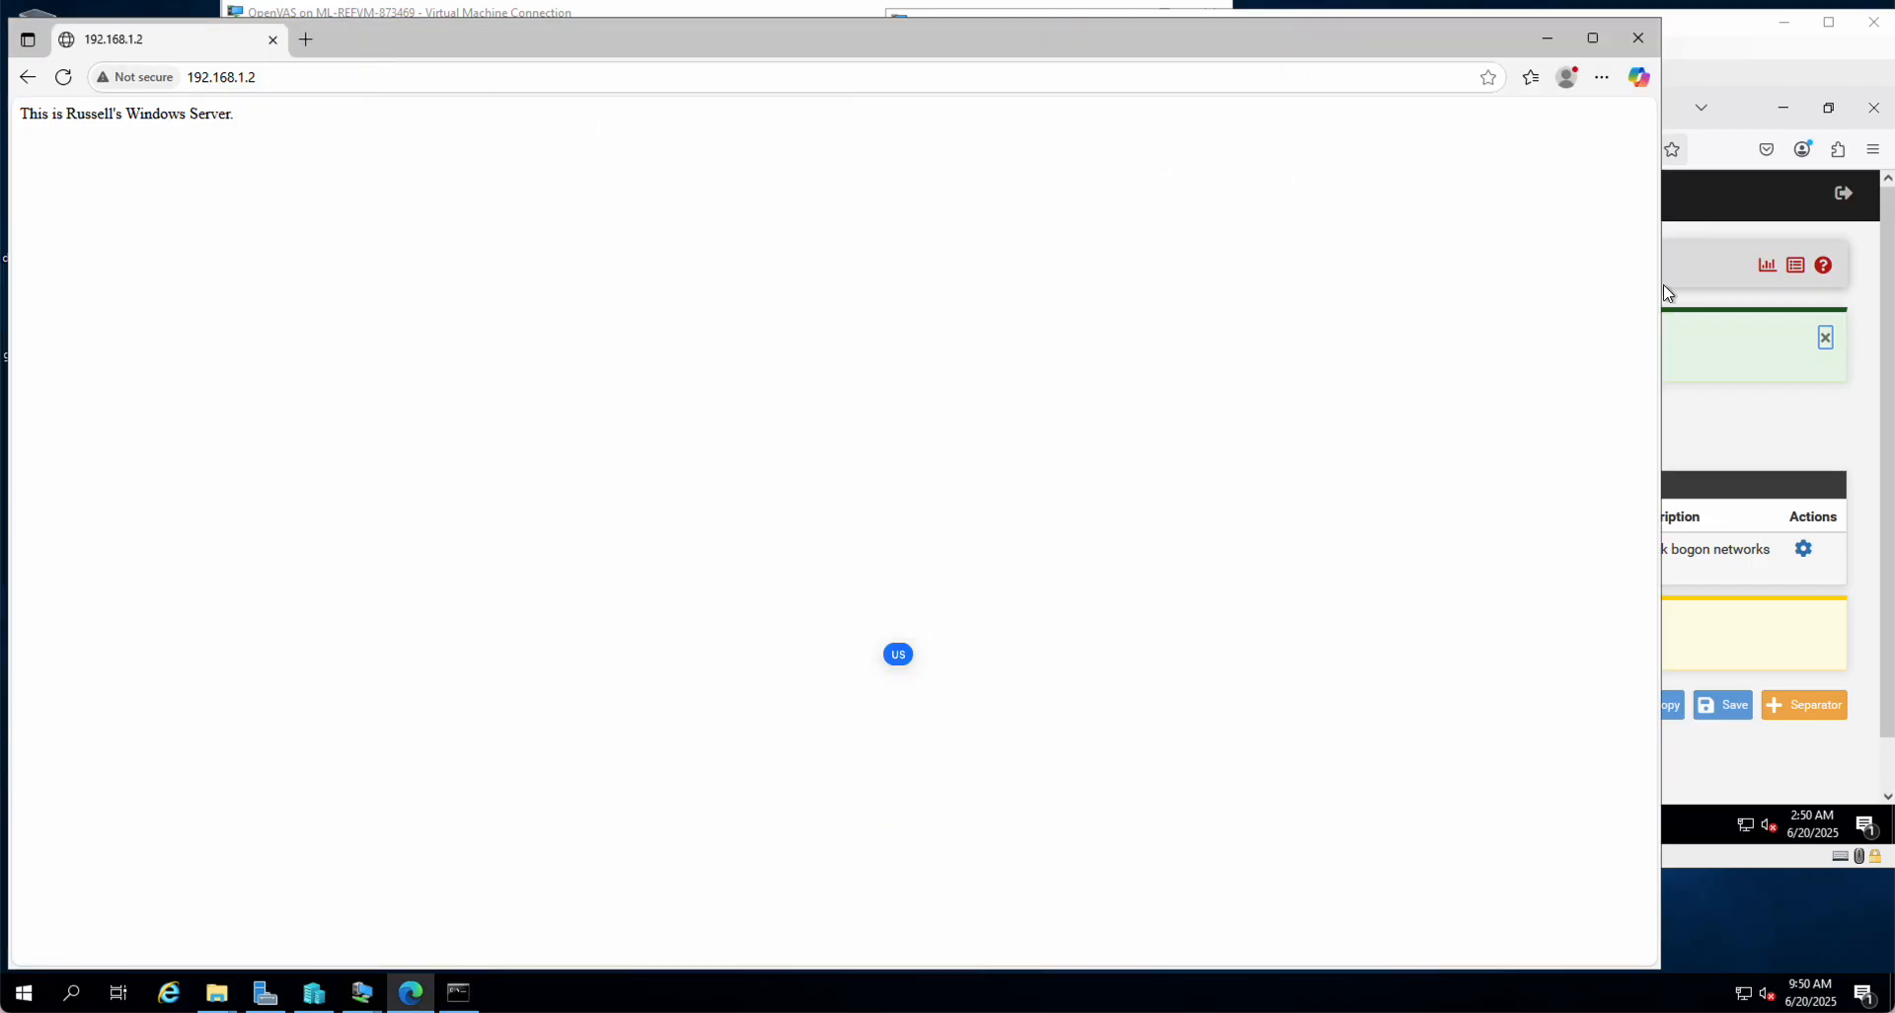
left_click_drag(1664, 285, 1201, 322)
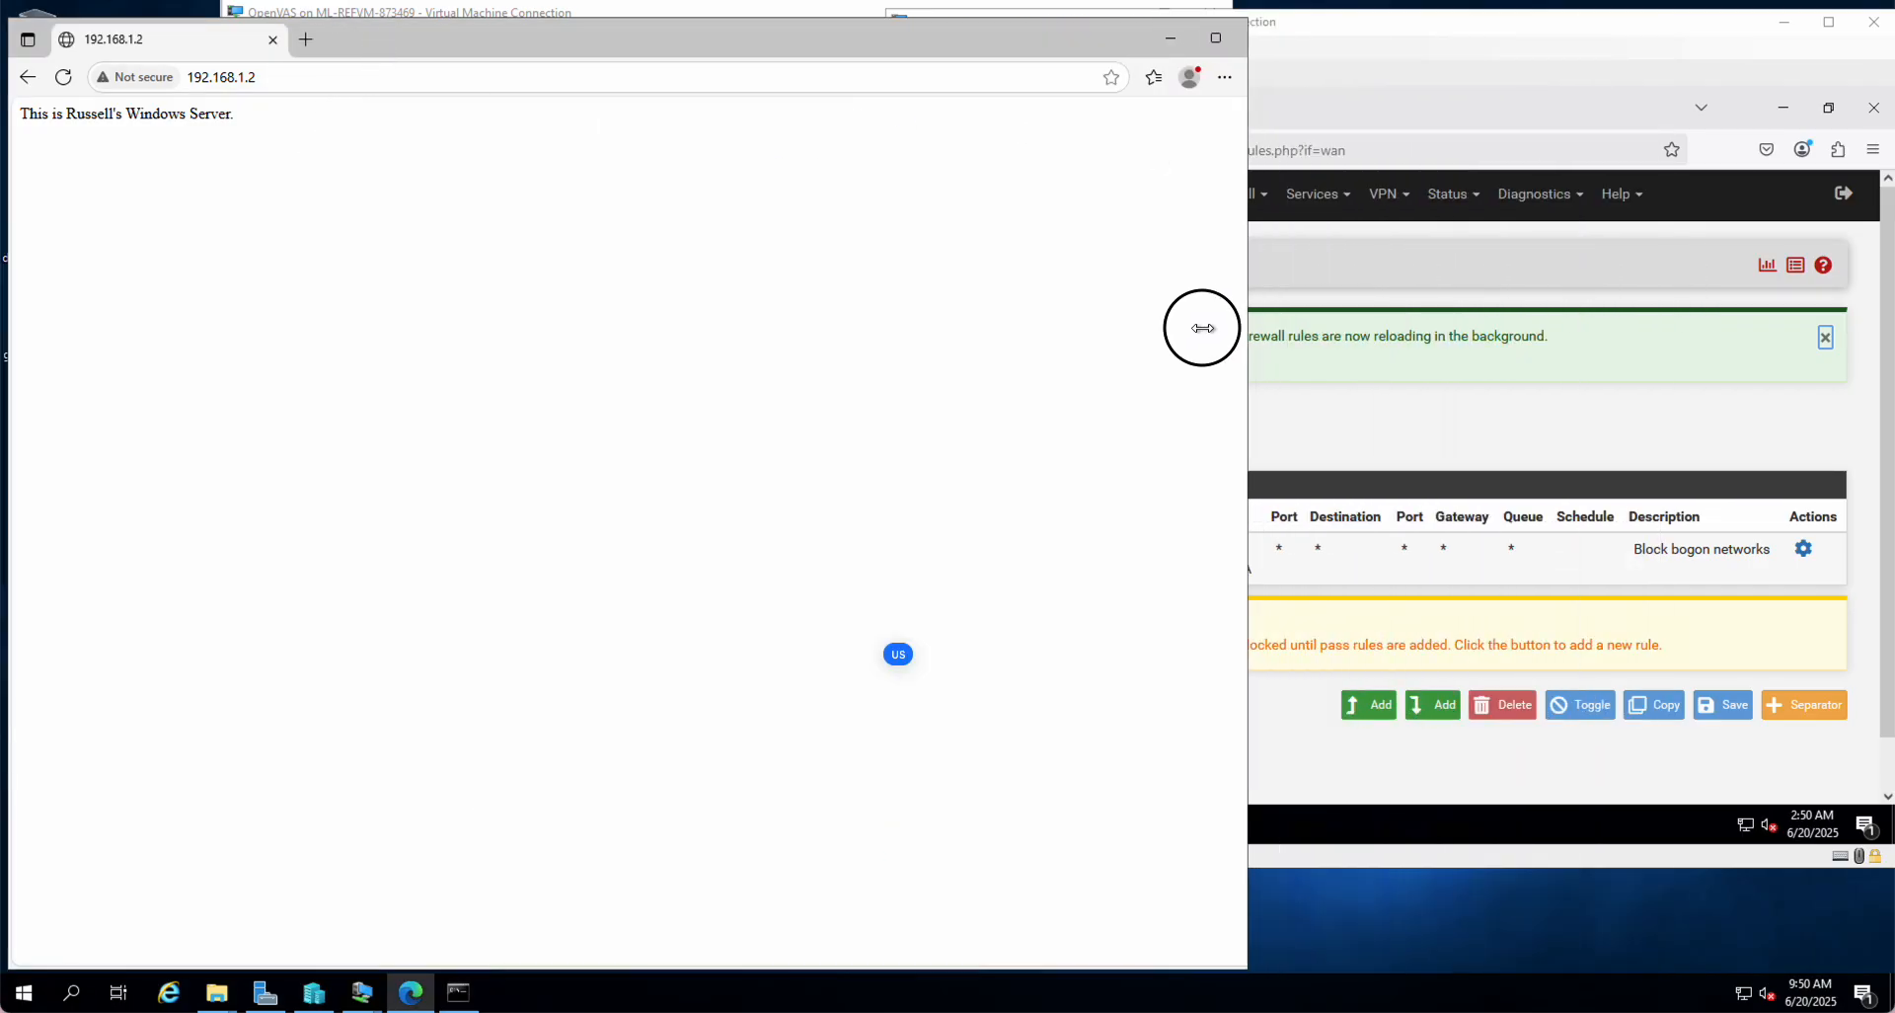
left_click_drag(496, 37, 654, 41)
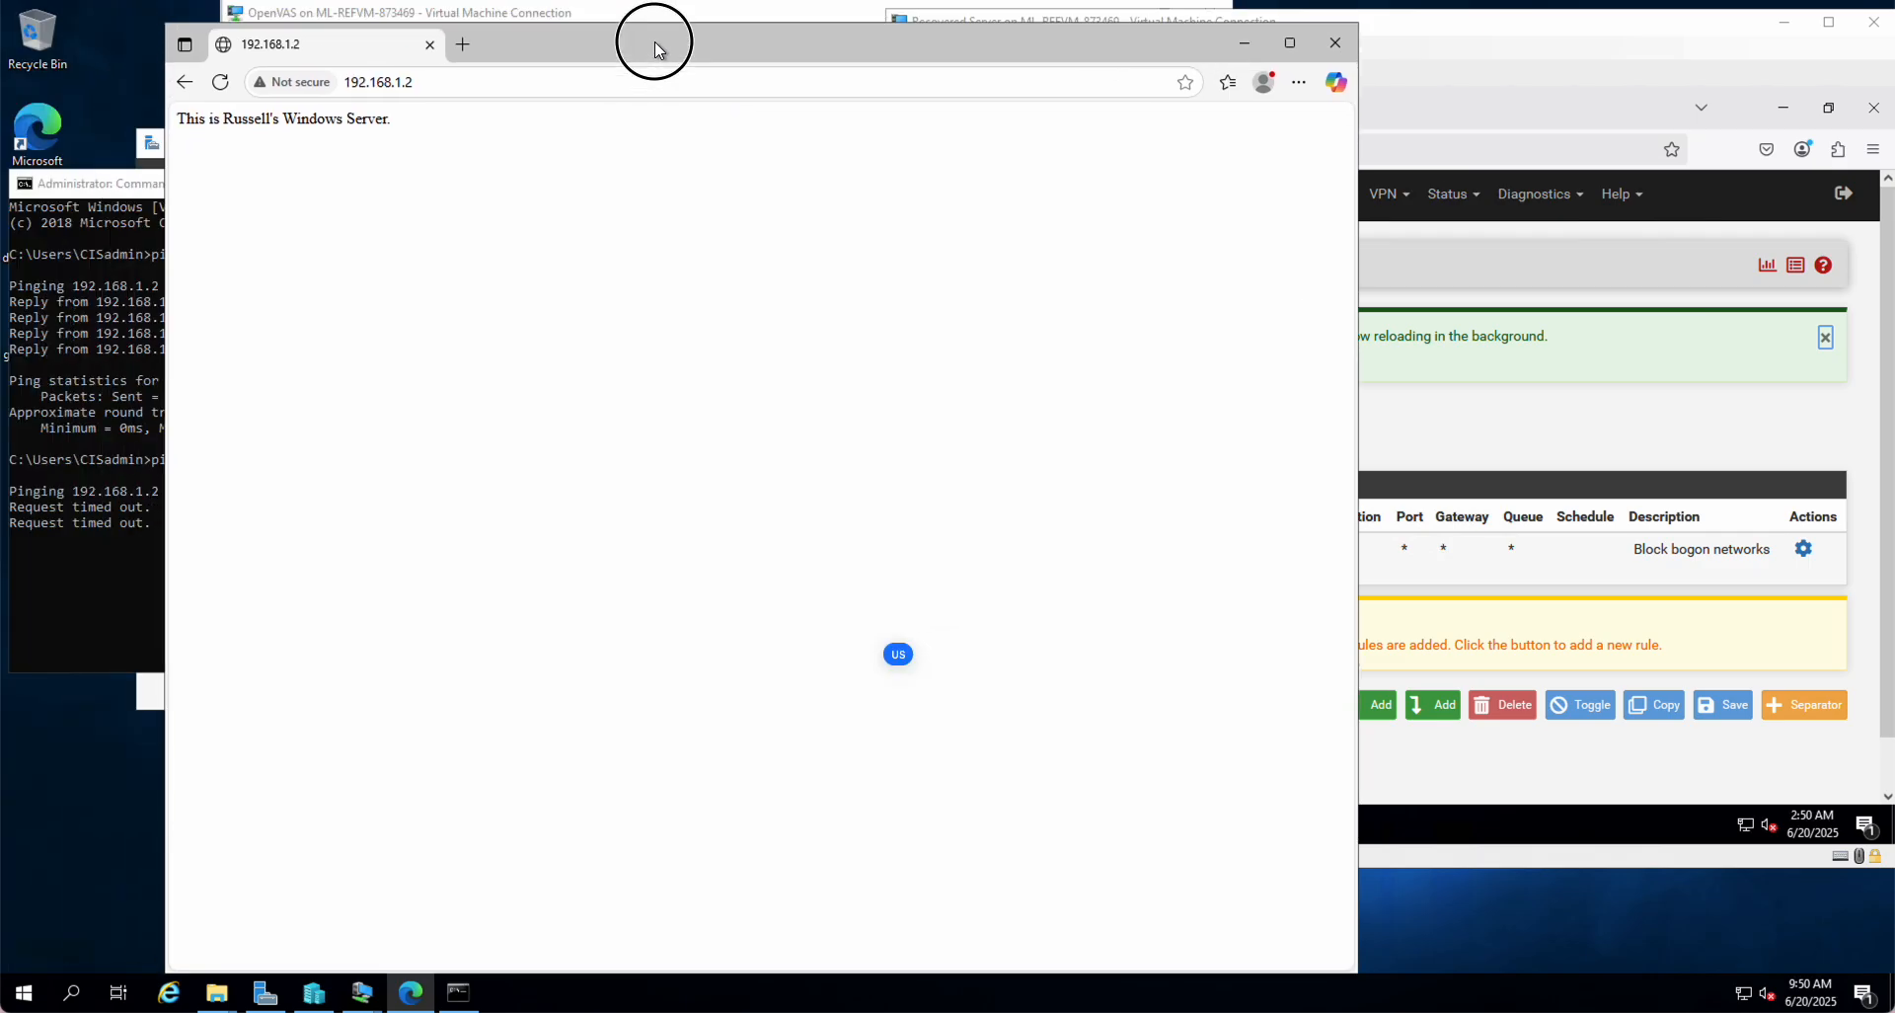
left_click(460, 73)
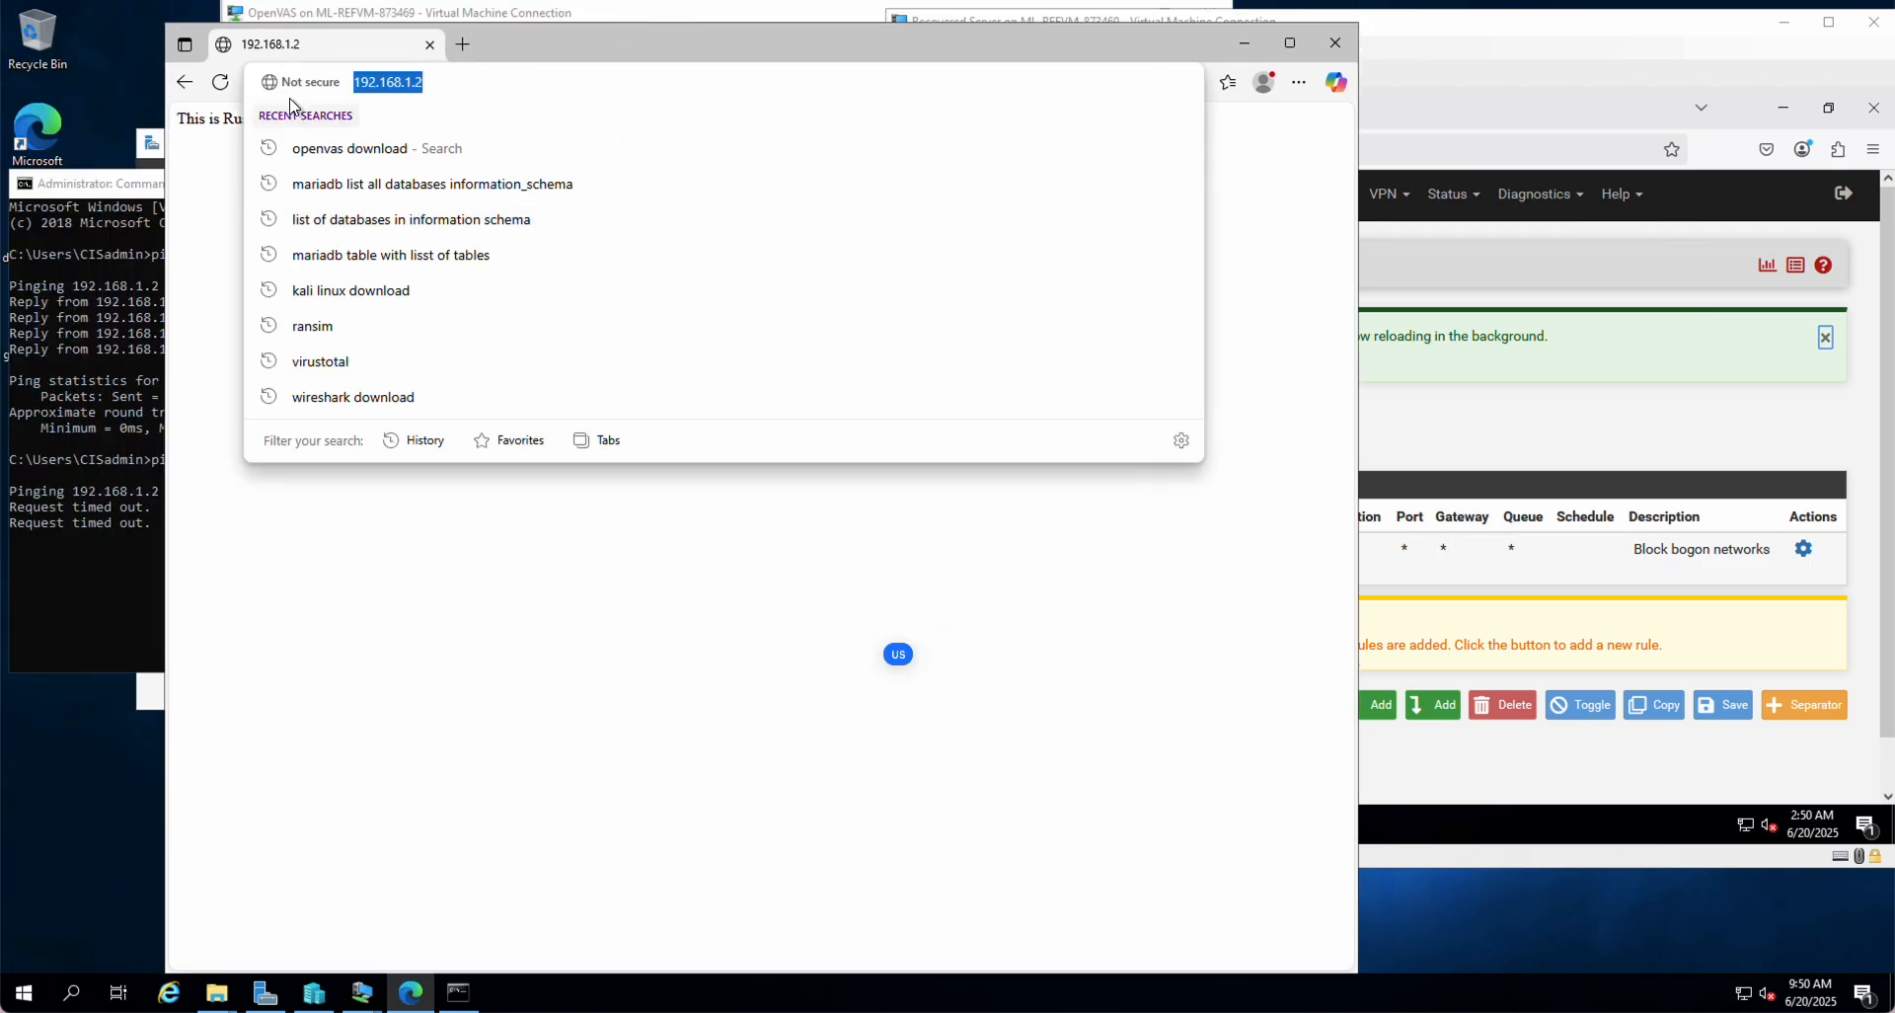
left_click(223, 83)
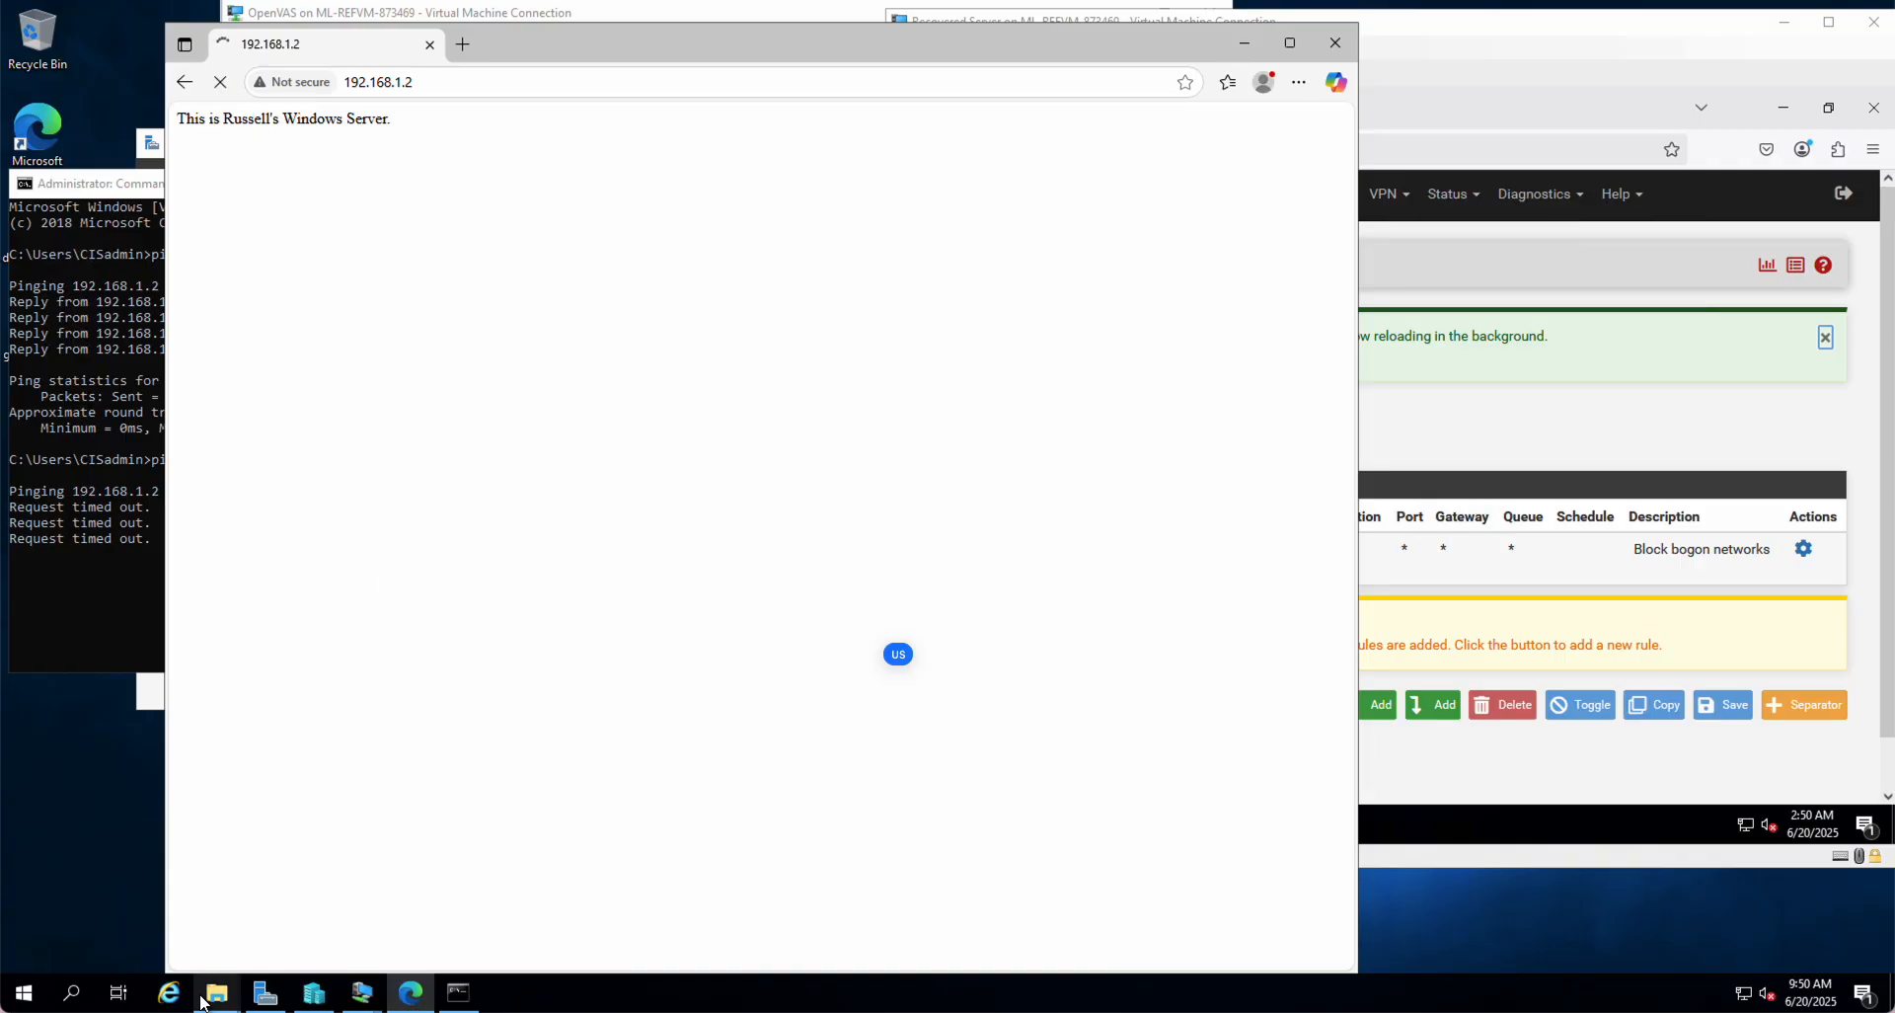
Step: Retry mapping Z: to \\192.168.1.2\cis, dismiss the credential prompt, and close the wizard
mouse_move(209, 997)
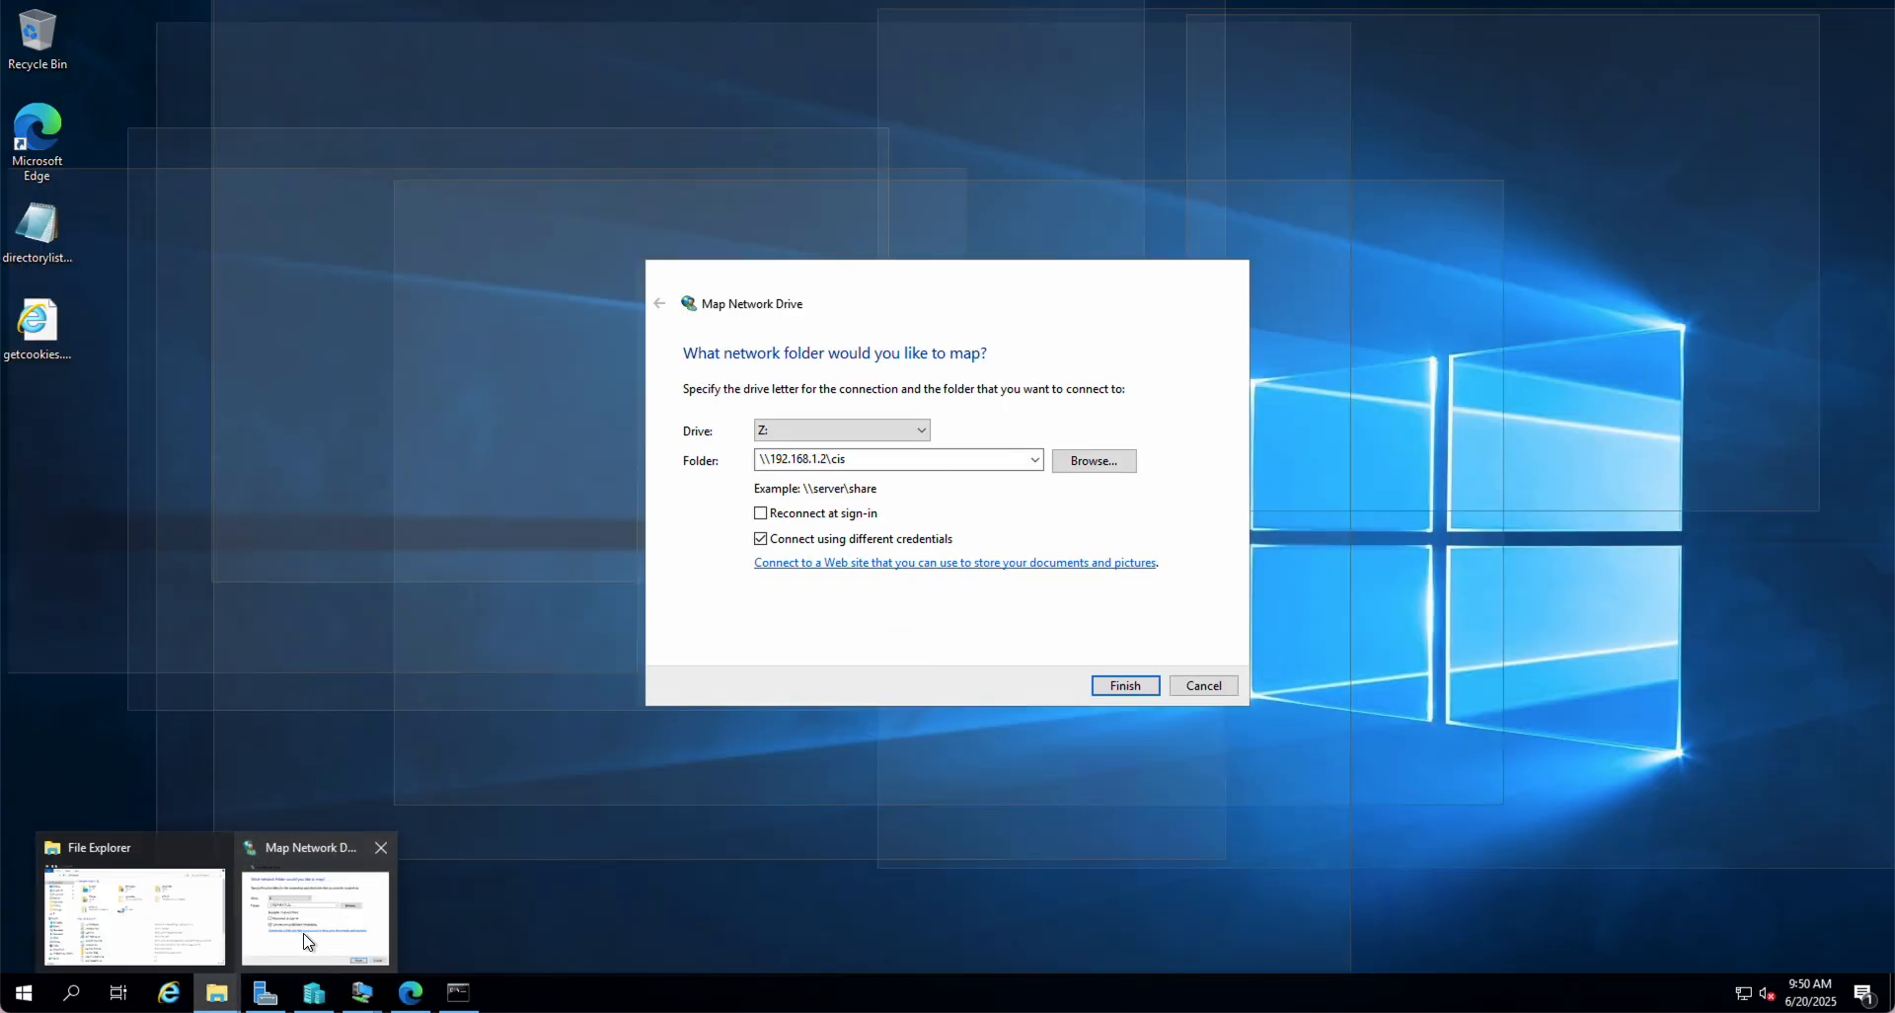
left_click(308, 942)
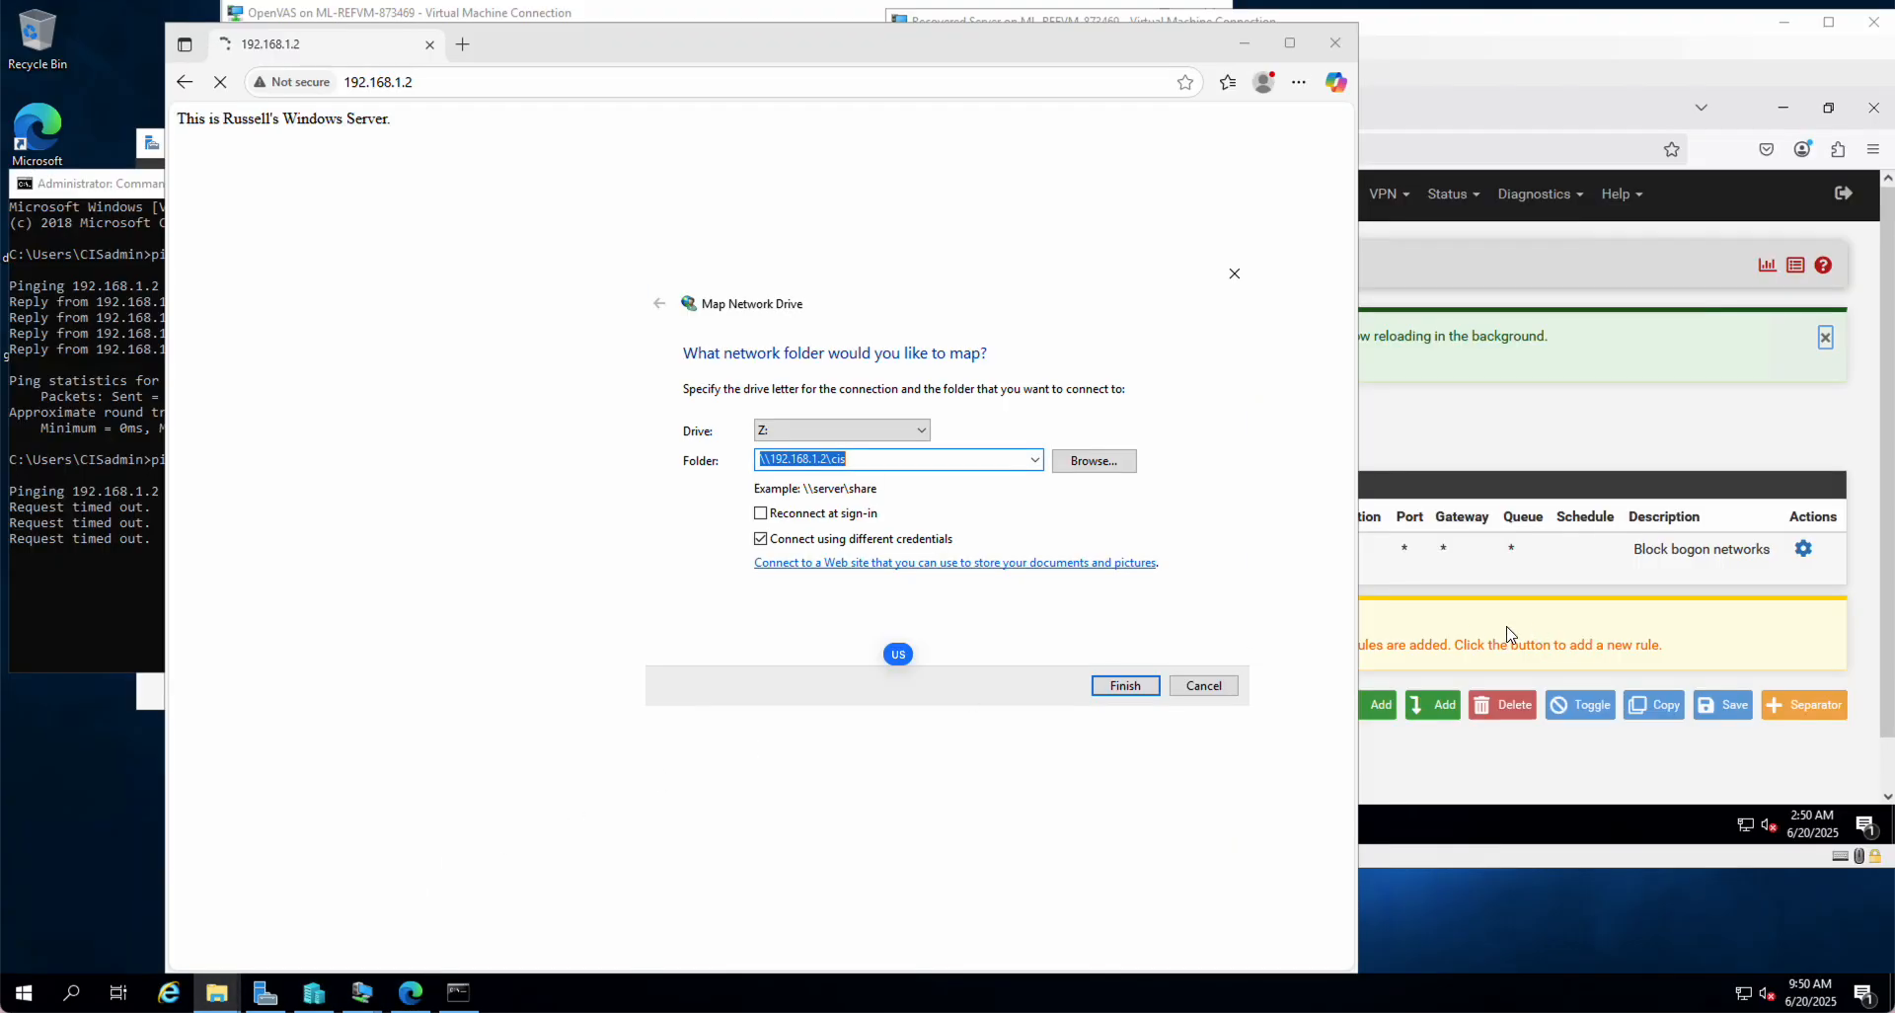
left_click(1122, 689)
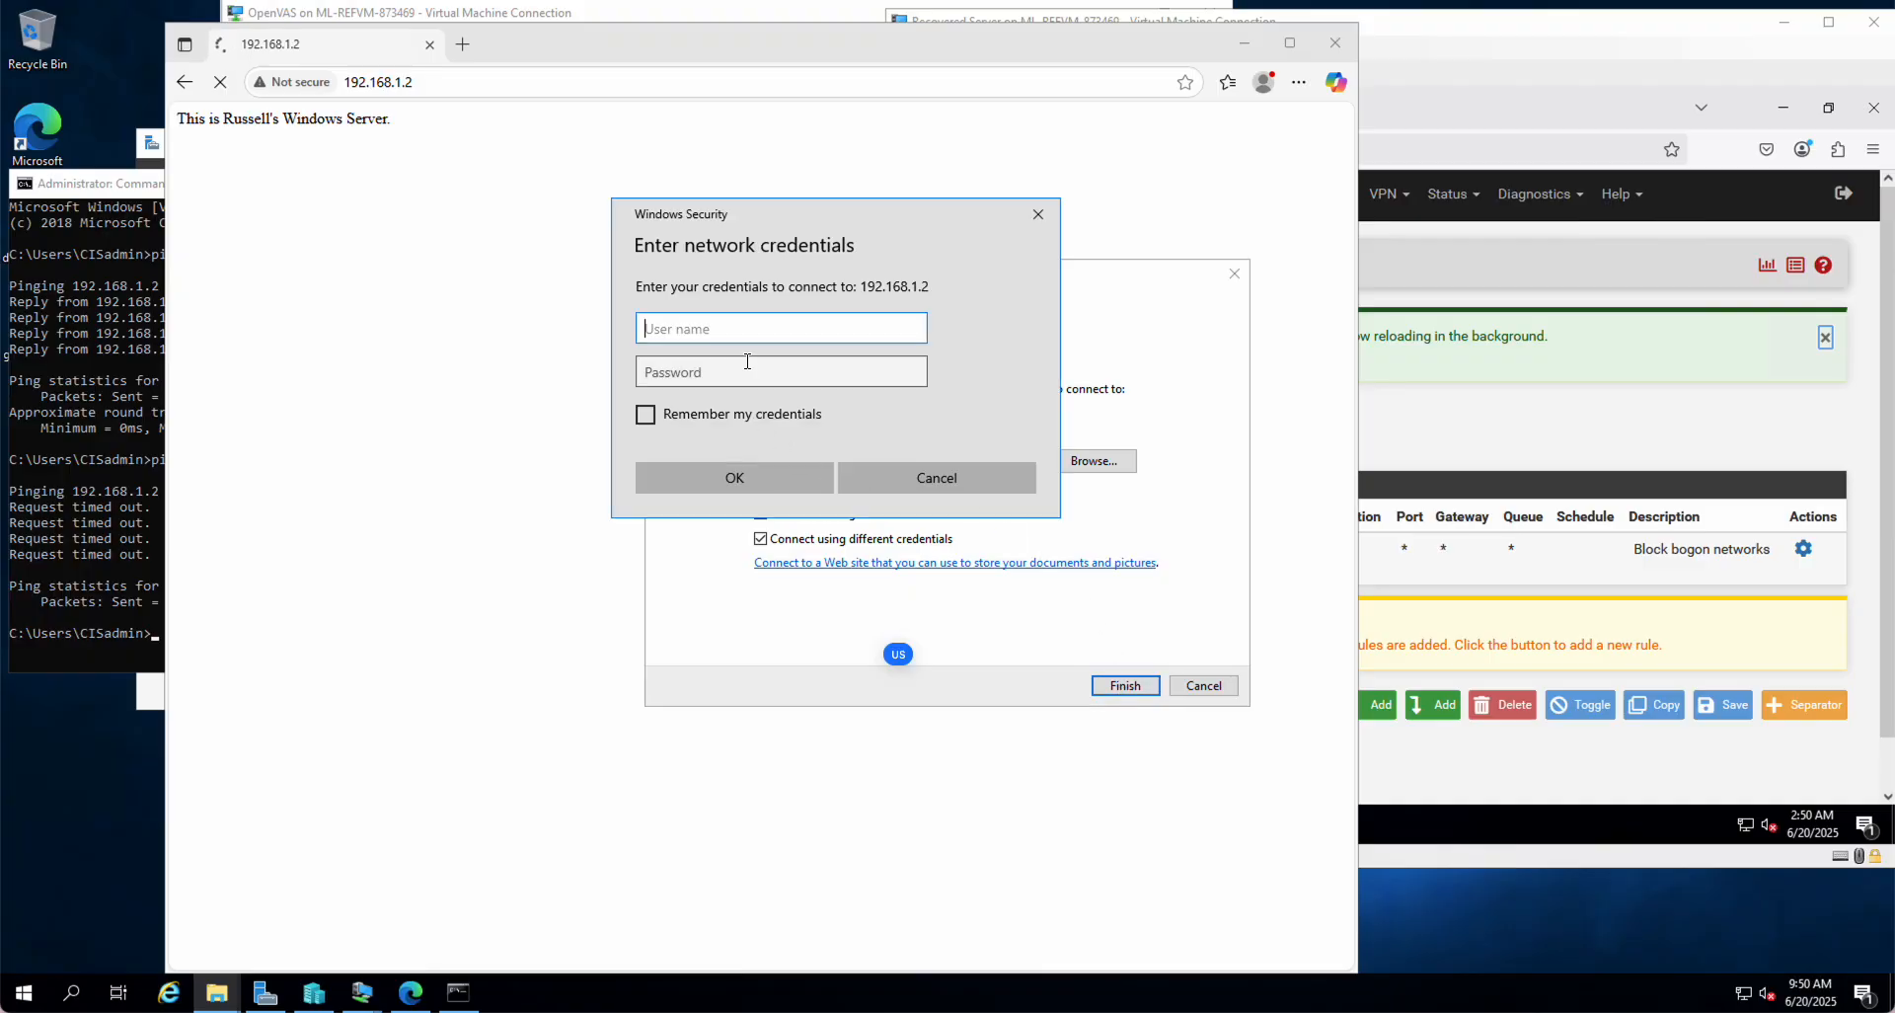
left_click(918, 477)
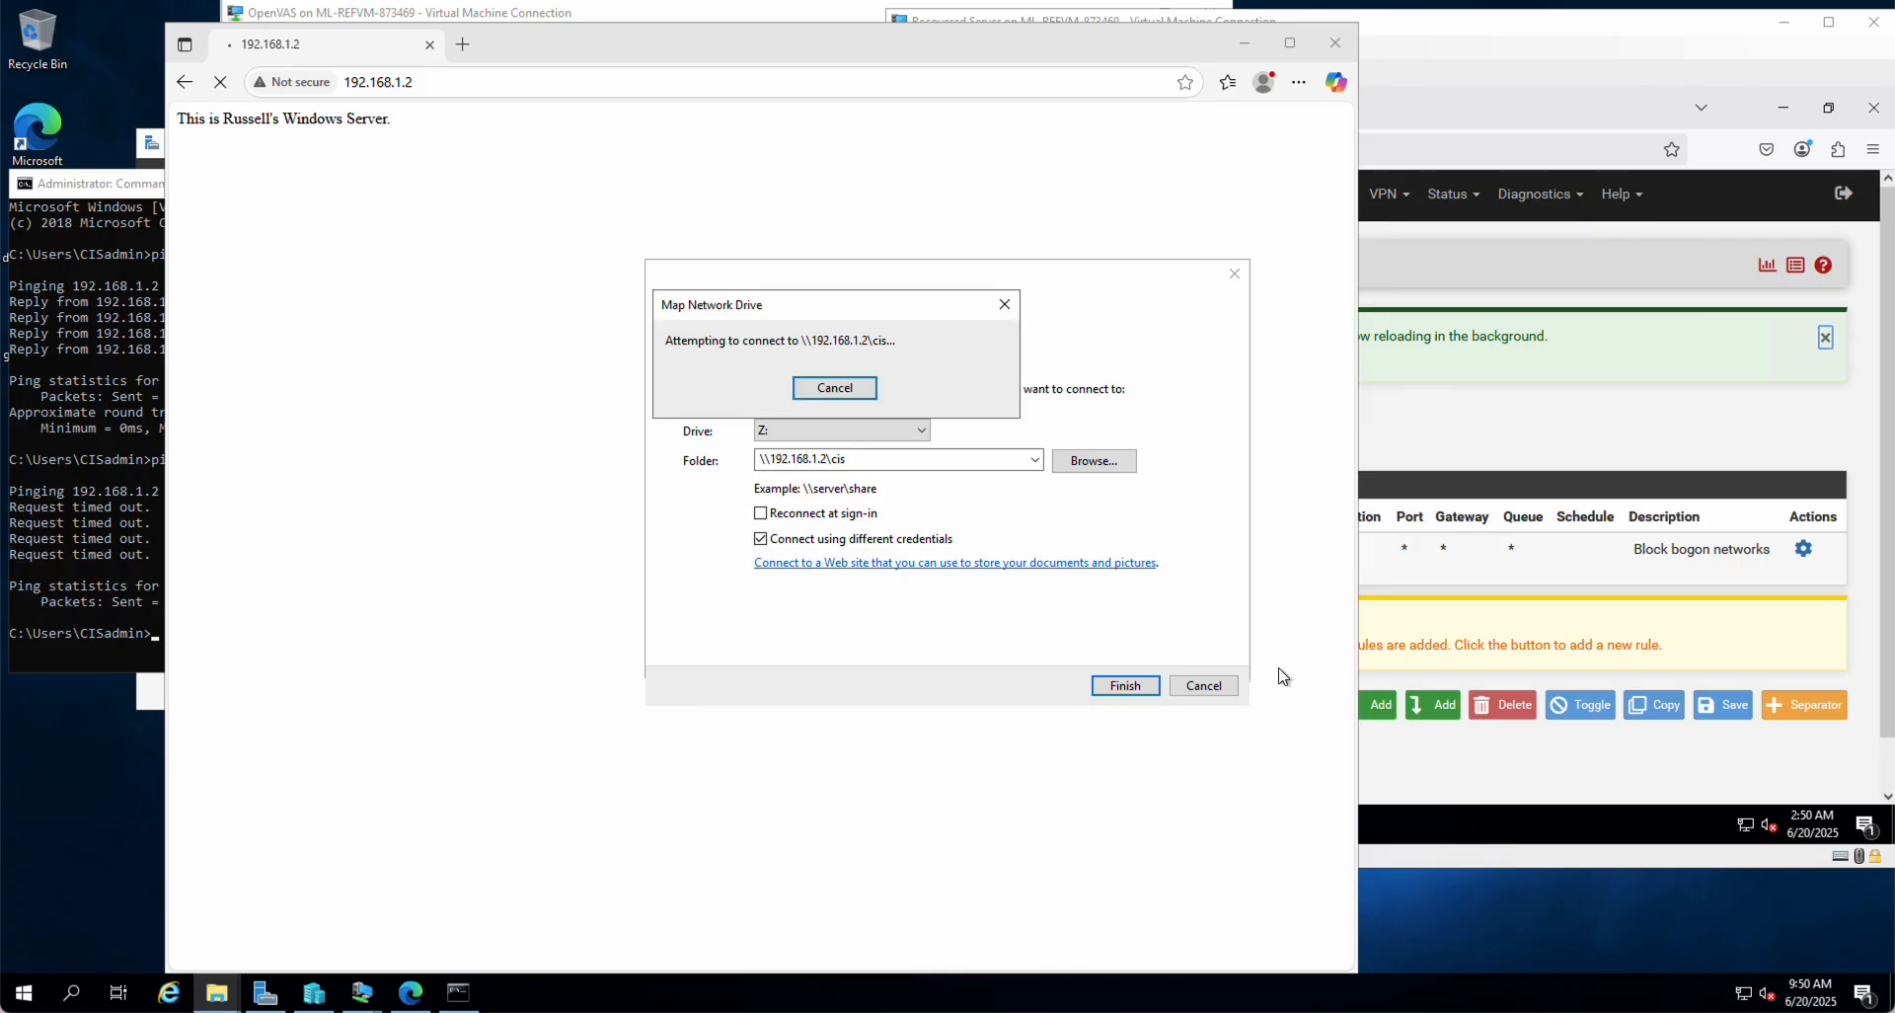
left_click(1197, 696)
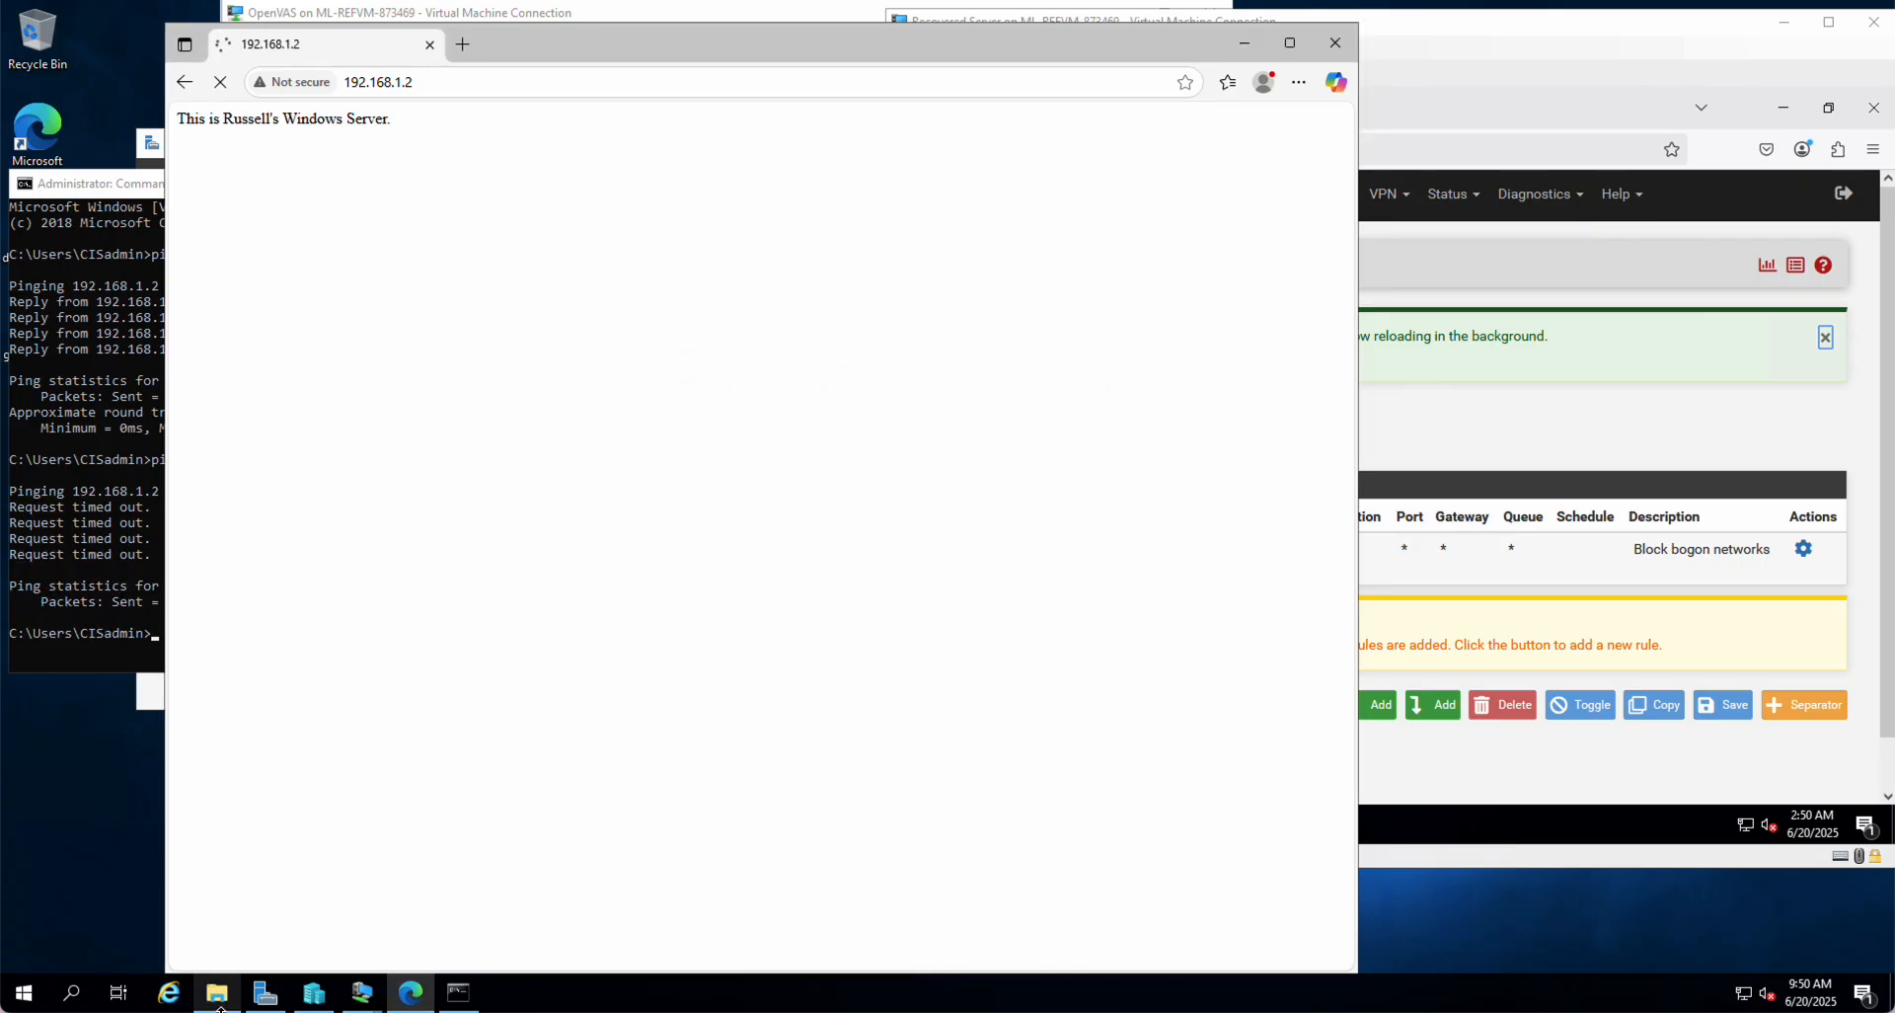
Step: Start a fresh network drive mapping to \\192.168.1.2\cis from Network in File Explorer
mouse_move(217, 992)
left_click(248, 923)
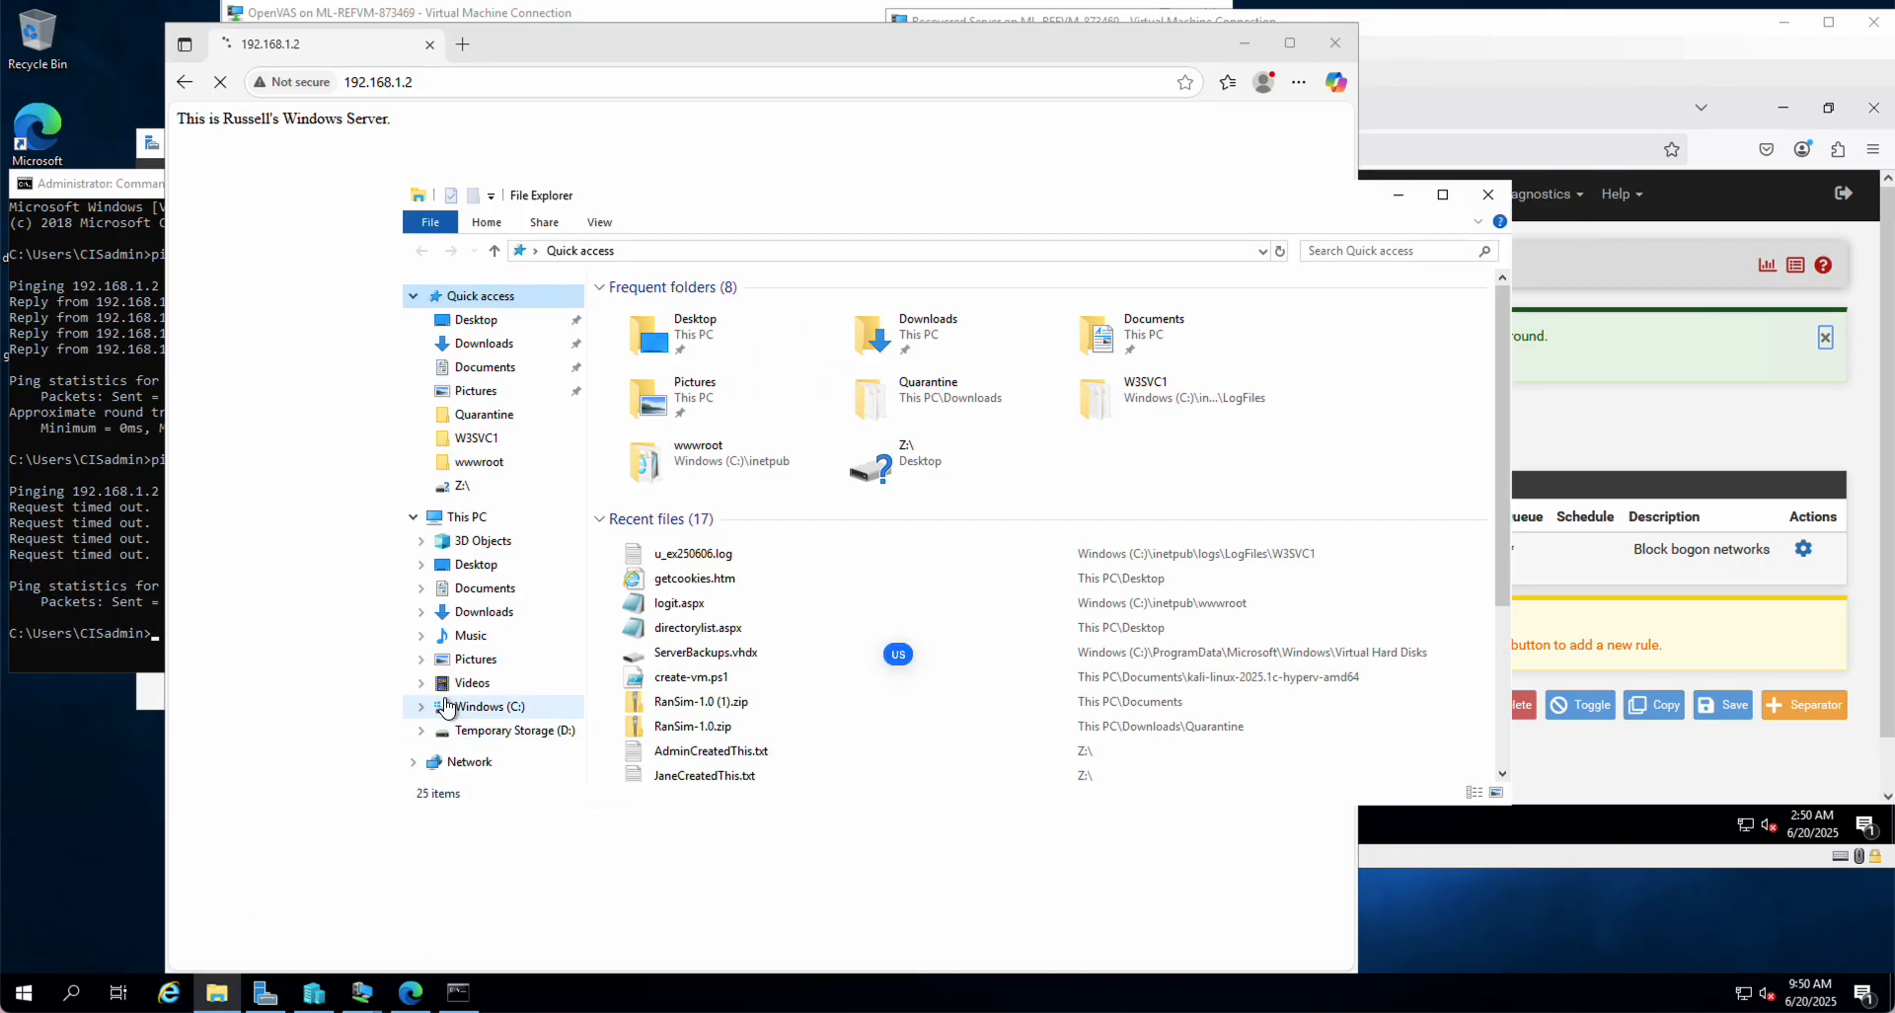
right_click(471, 768)
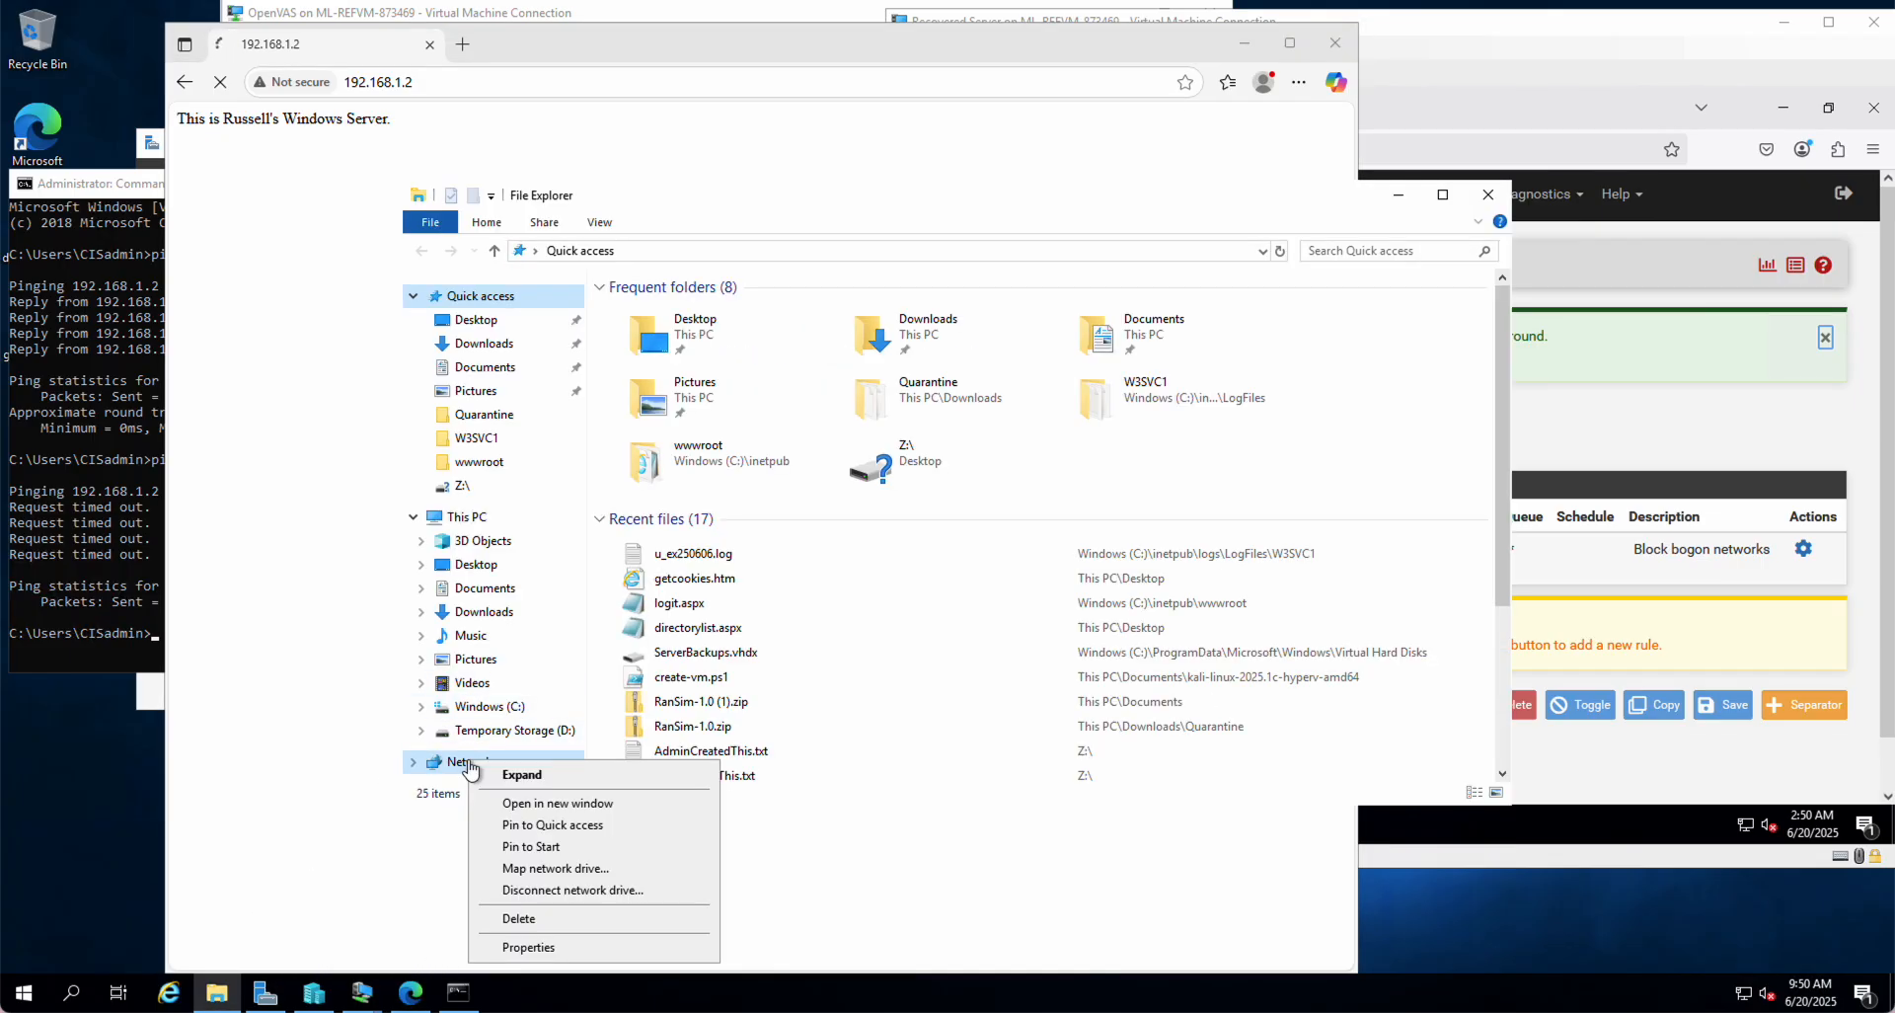
left_click(565, 869)
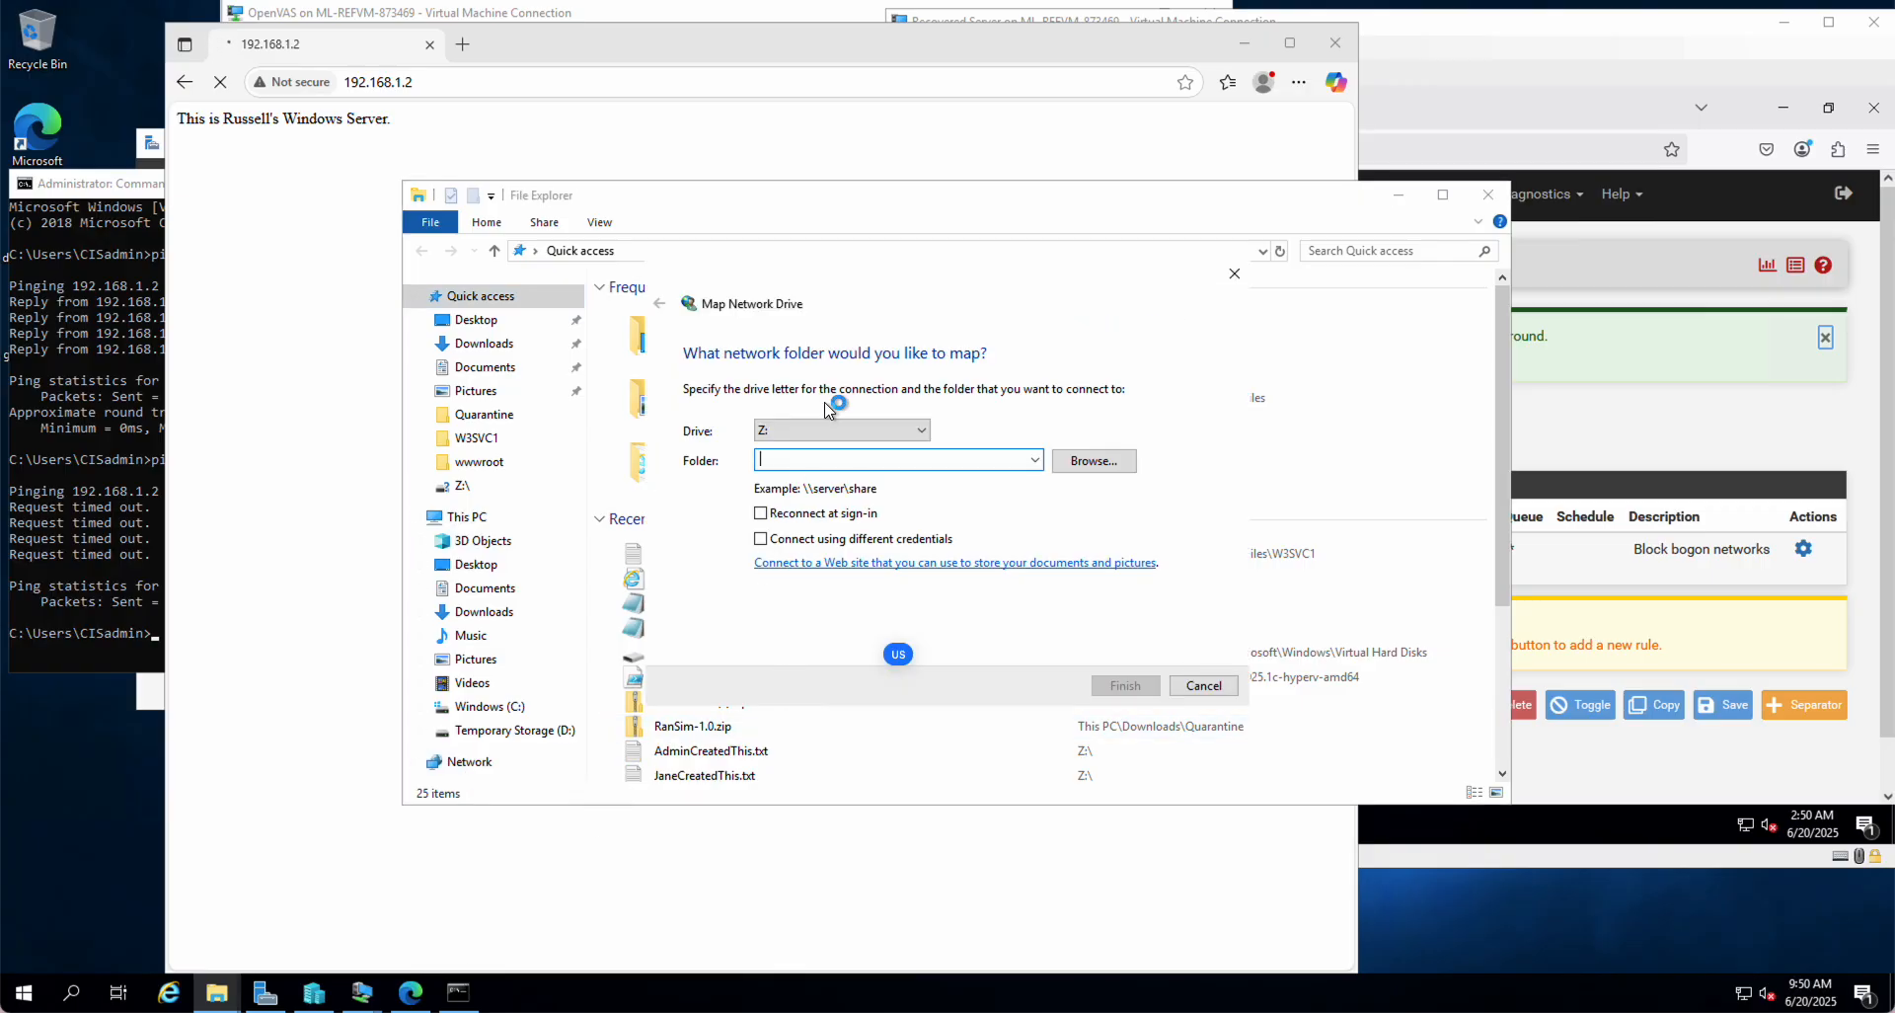
type("\\\\192.1")
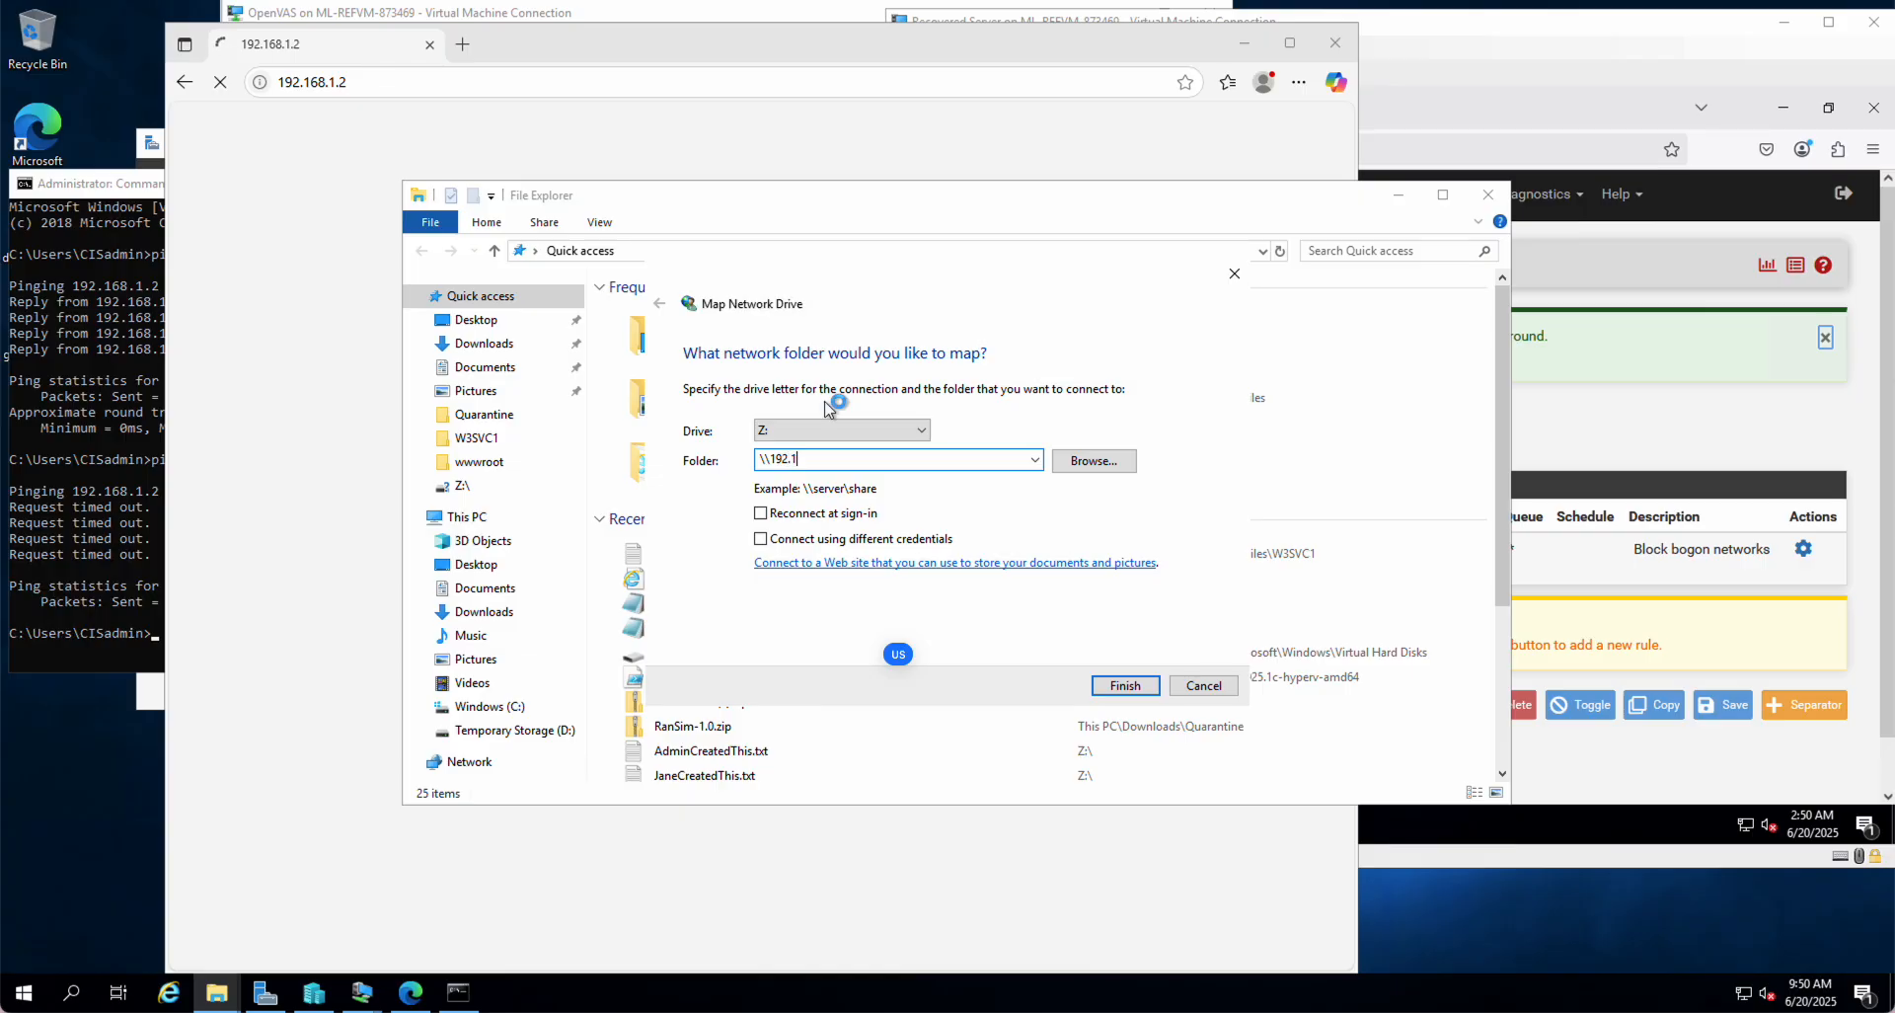
type("68.1.2\\cis")
key("Return")
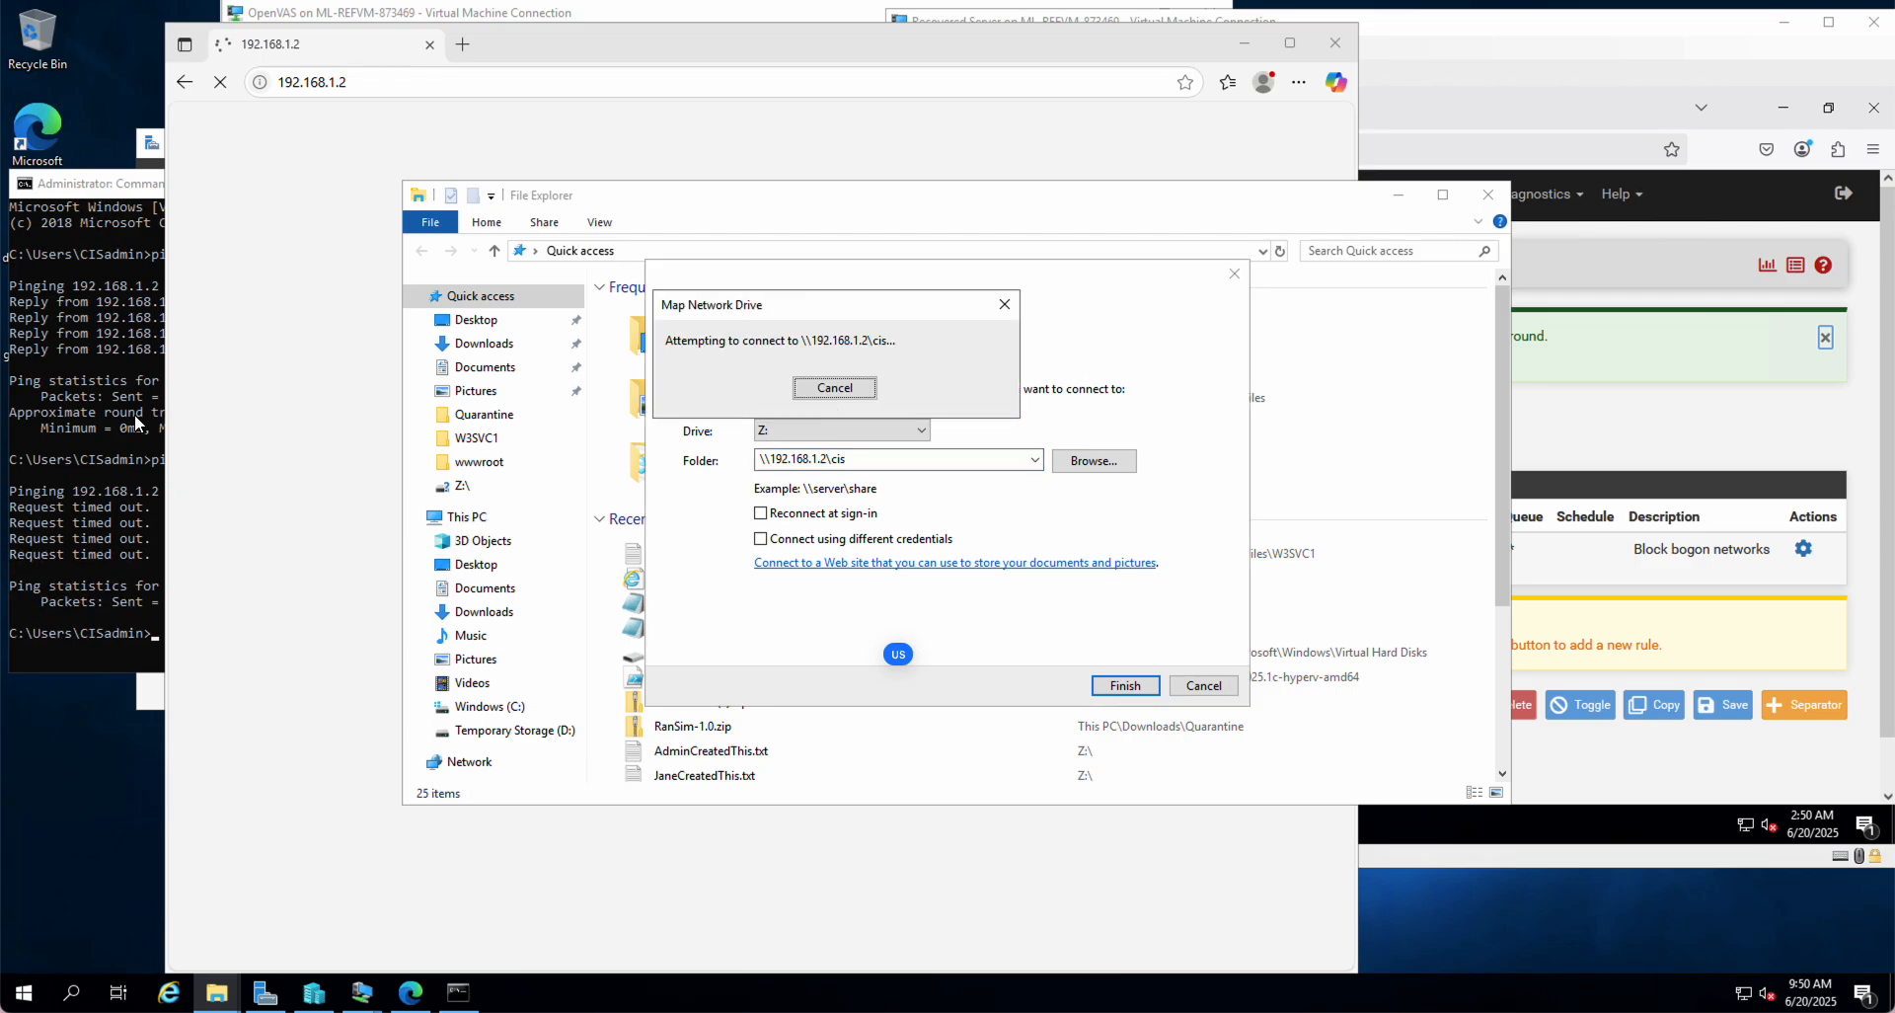
Step: Check the ping and browser, then stop the pending connection and close the mapping wizard
left_click(102, 430)
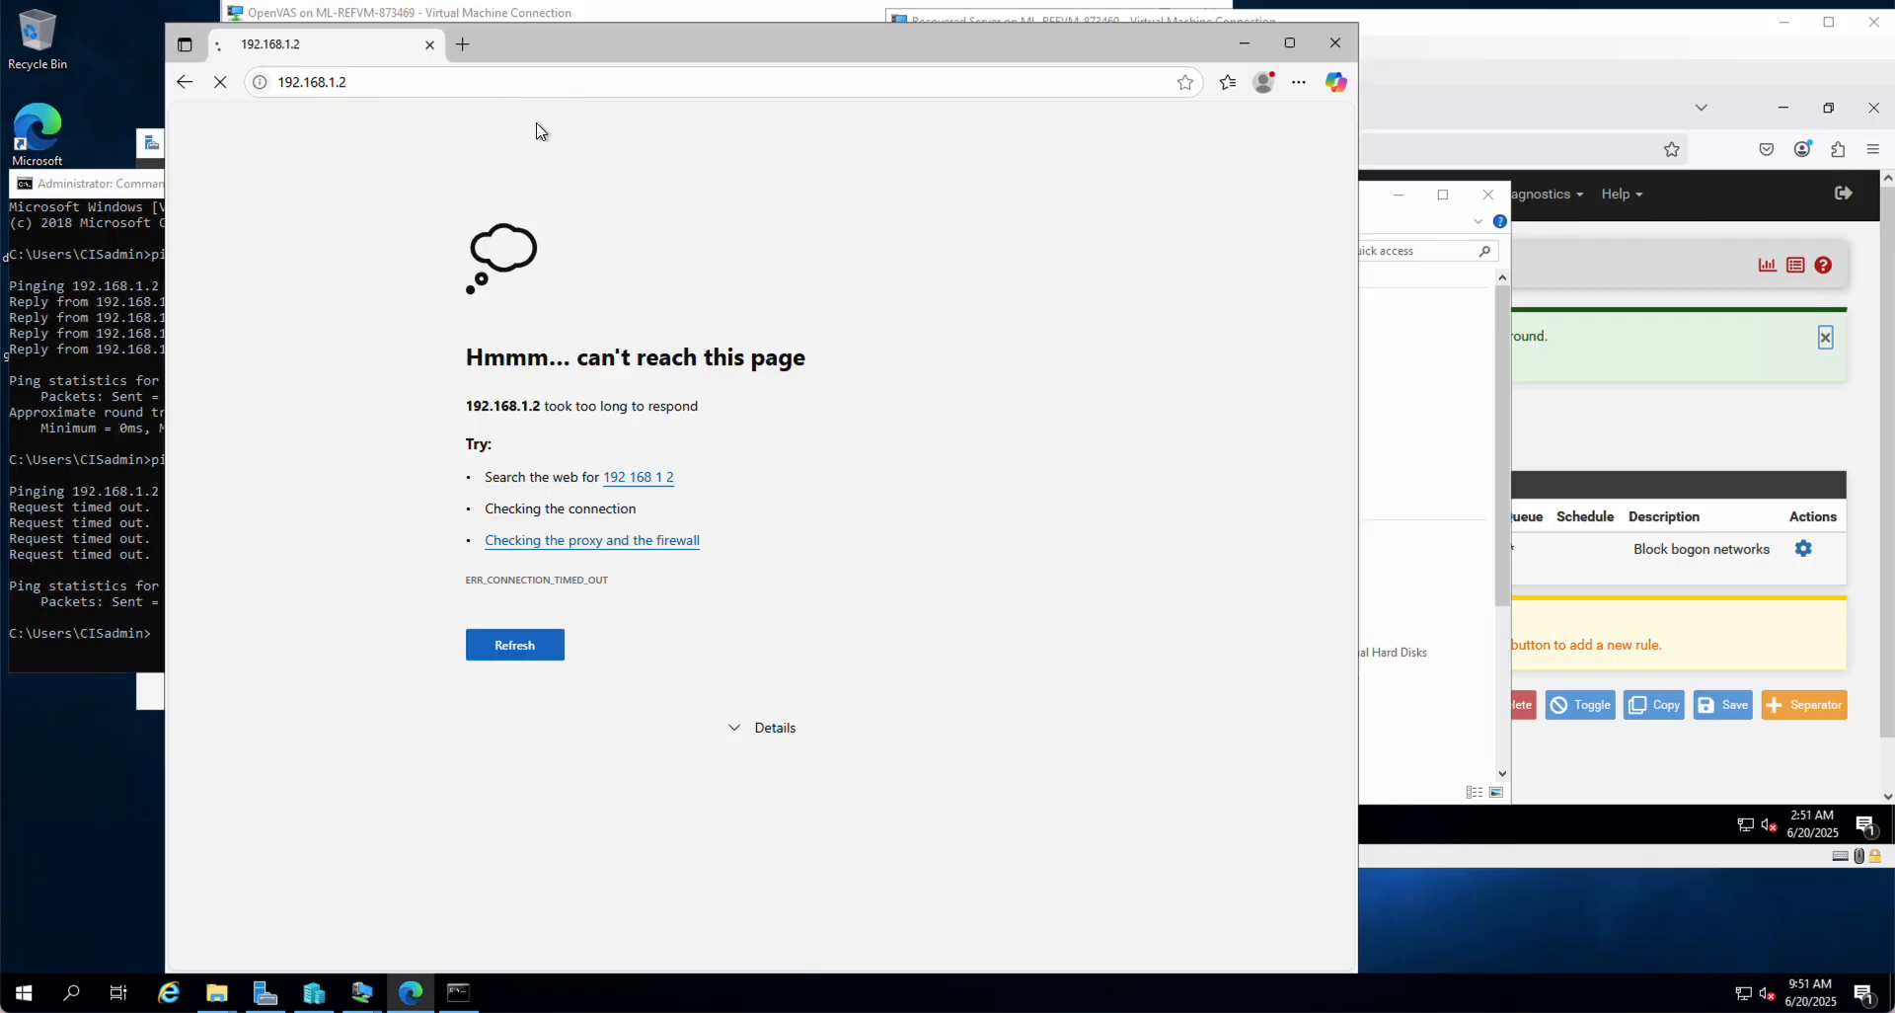
left_click(536, 129)
left_click(1418, 551)
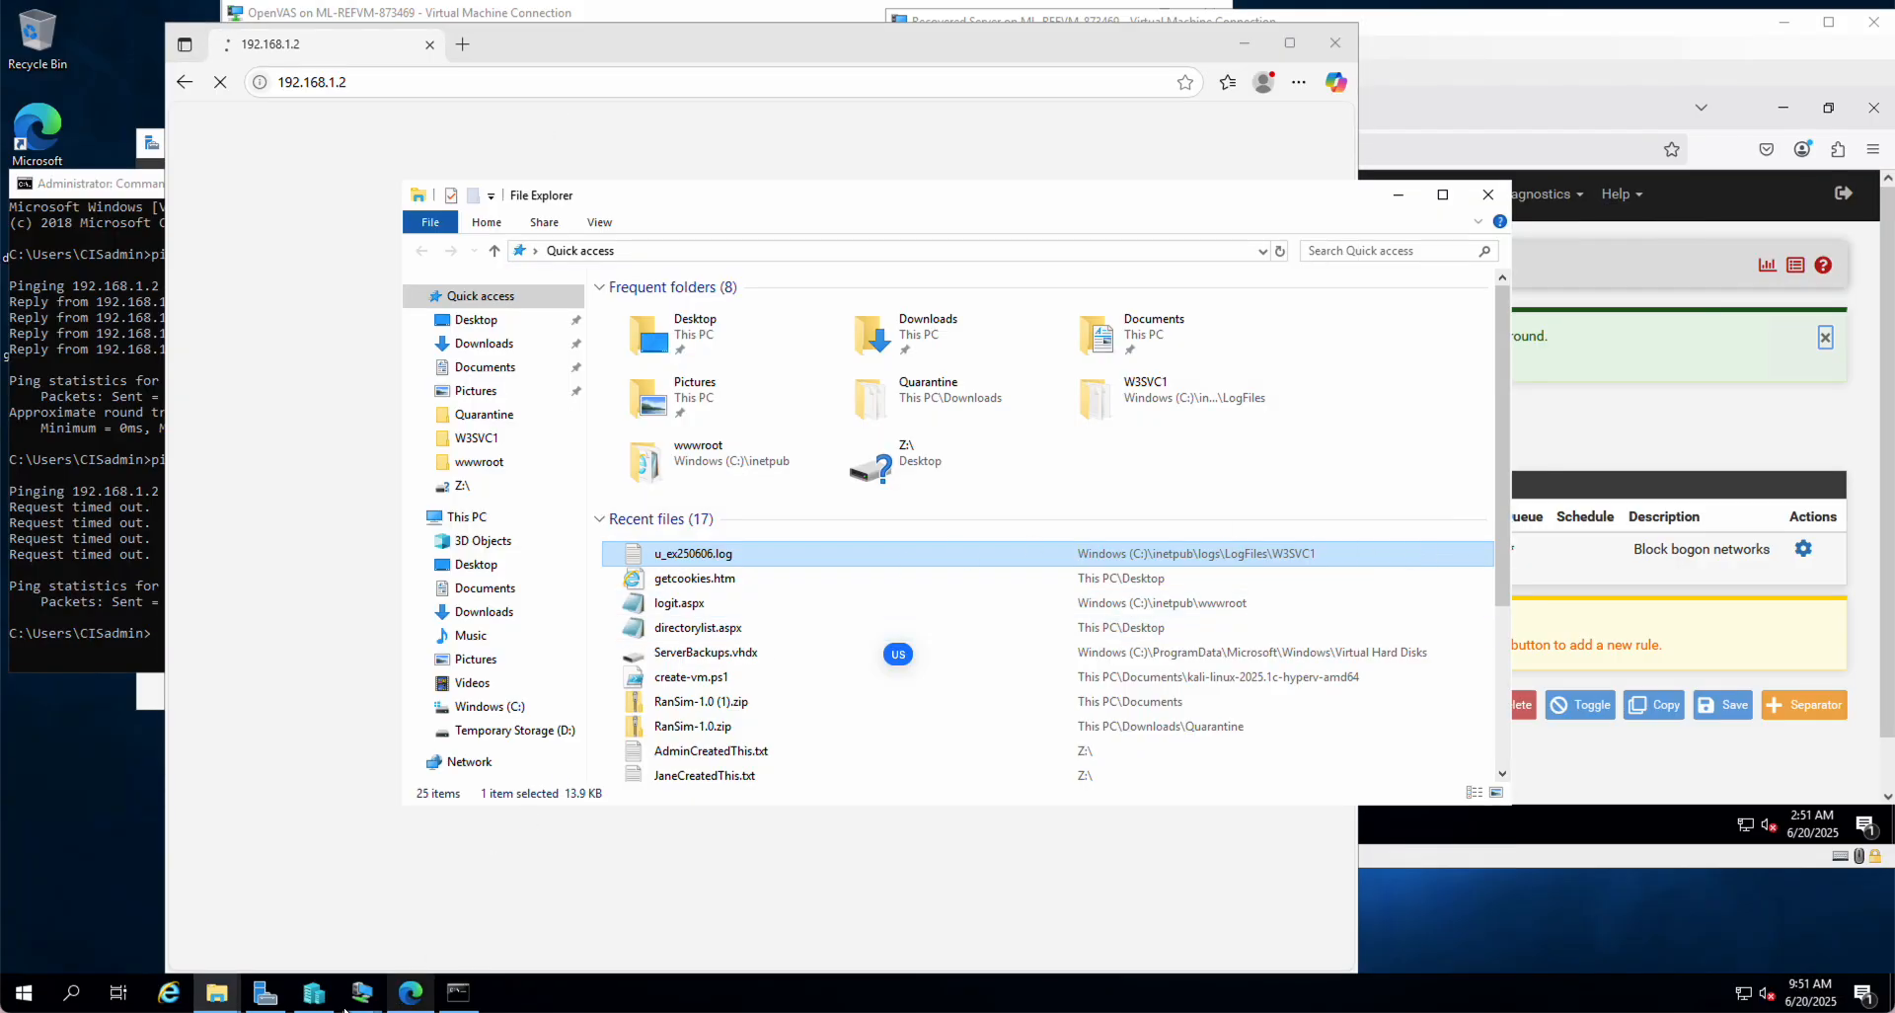
mouse_move(207, 1004)
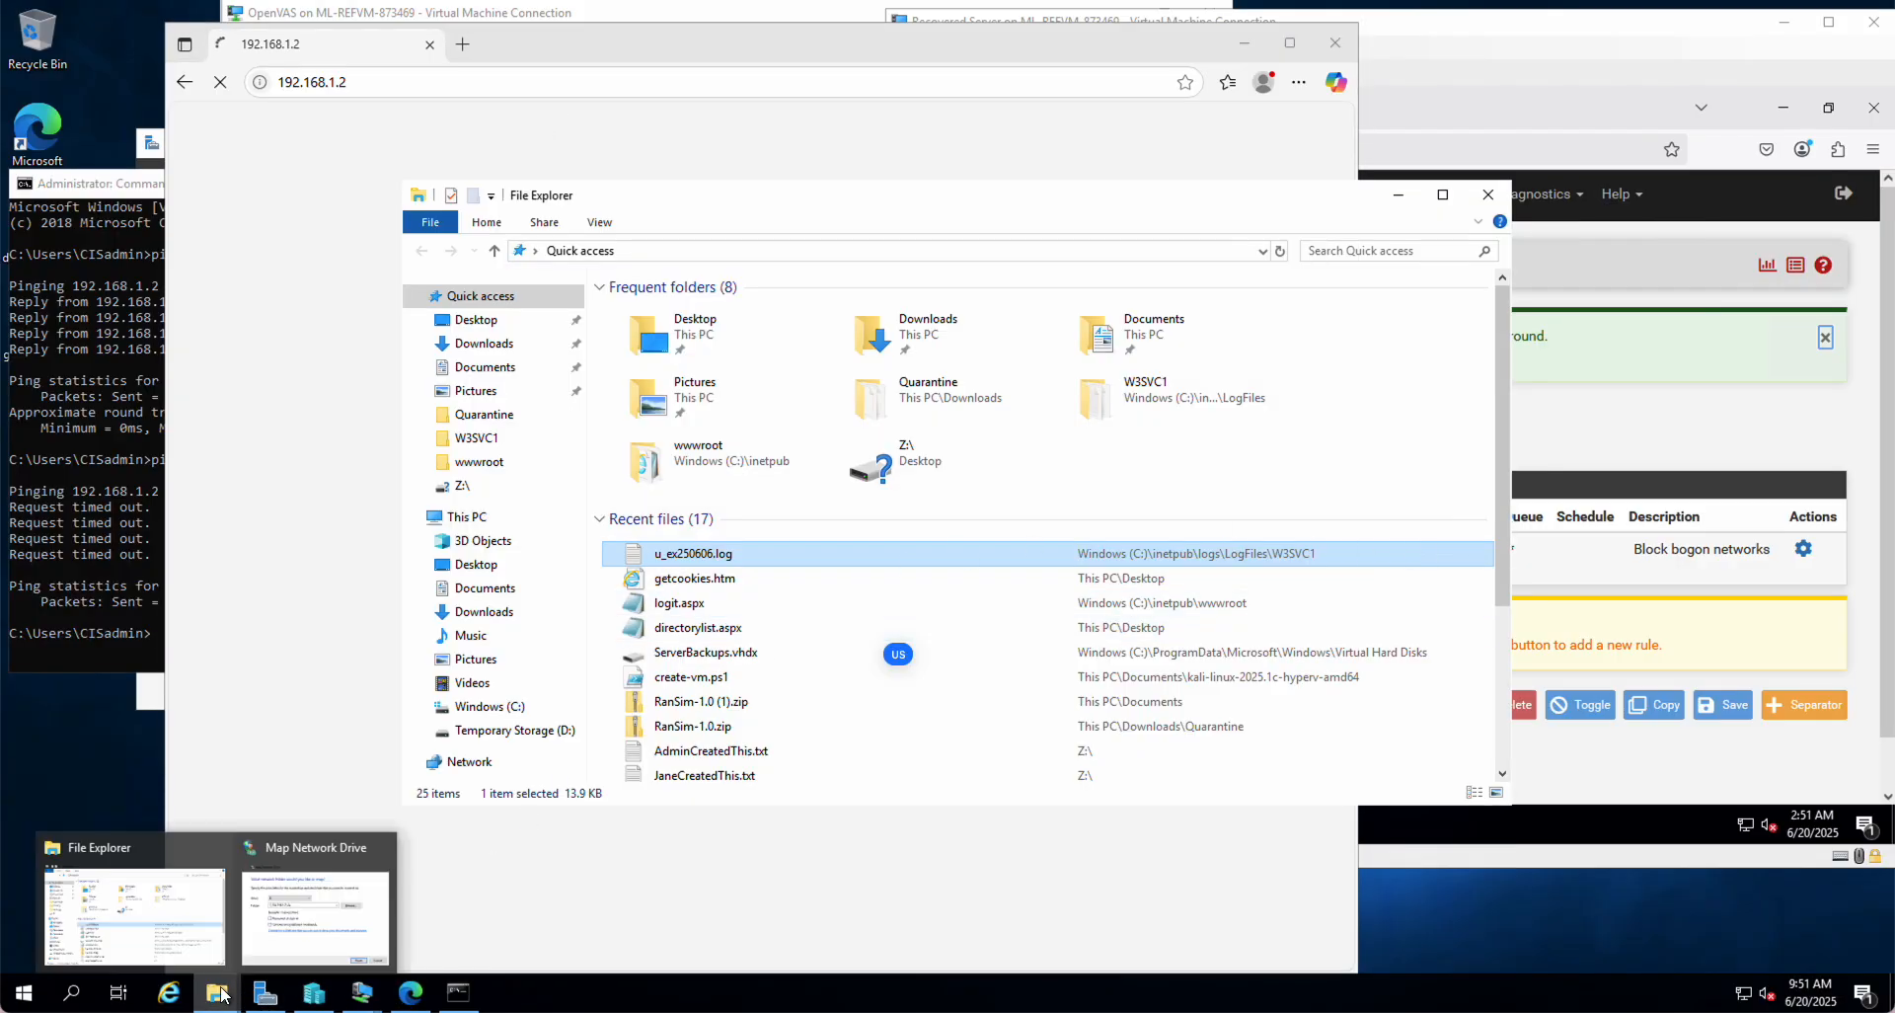
left_click(314, 952)
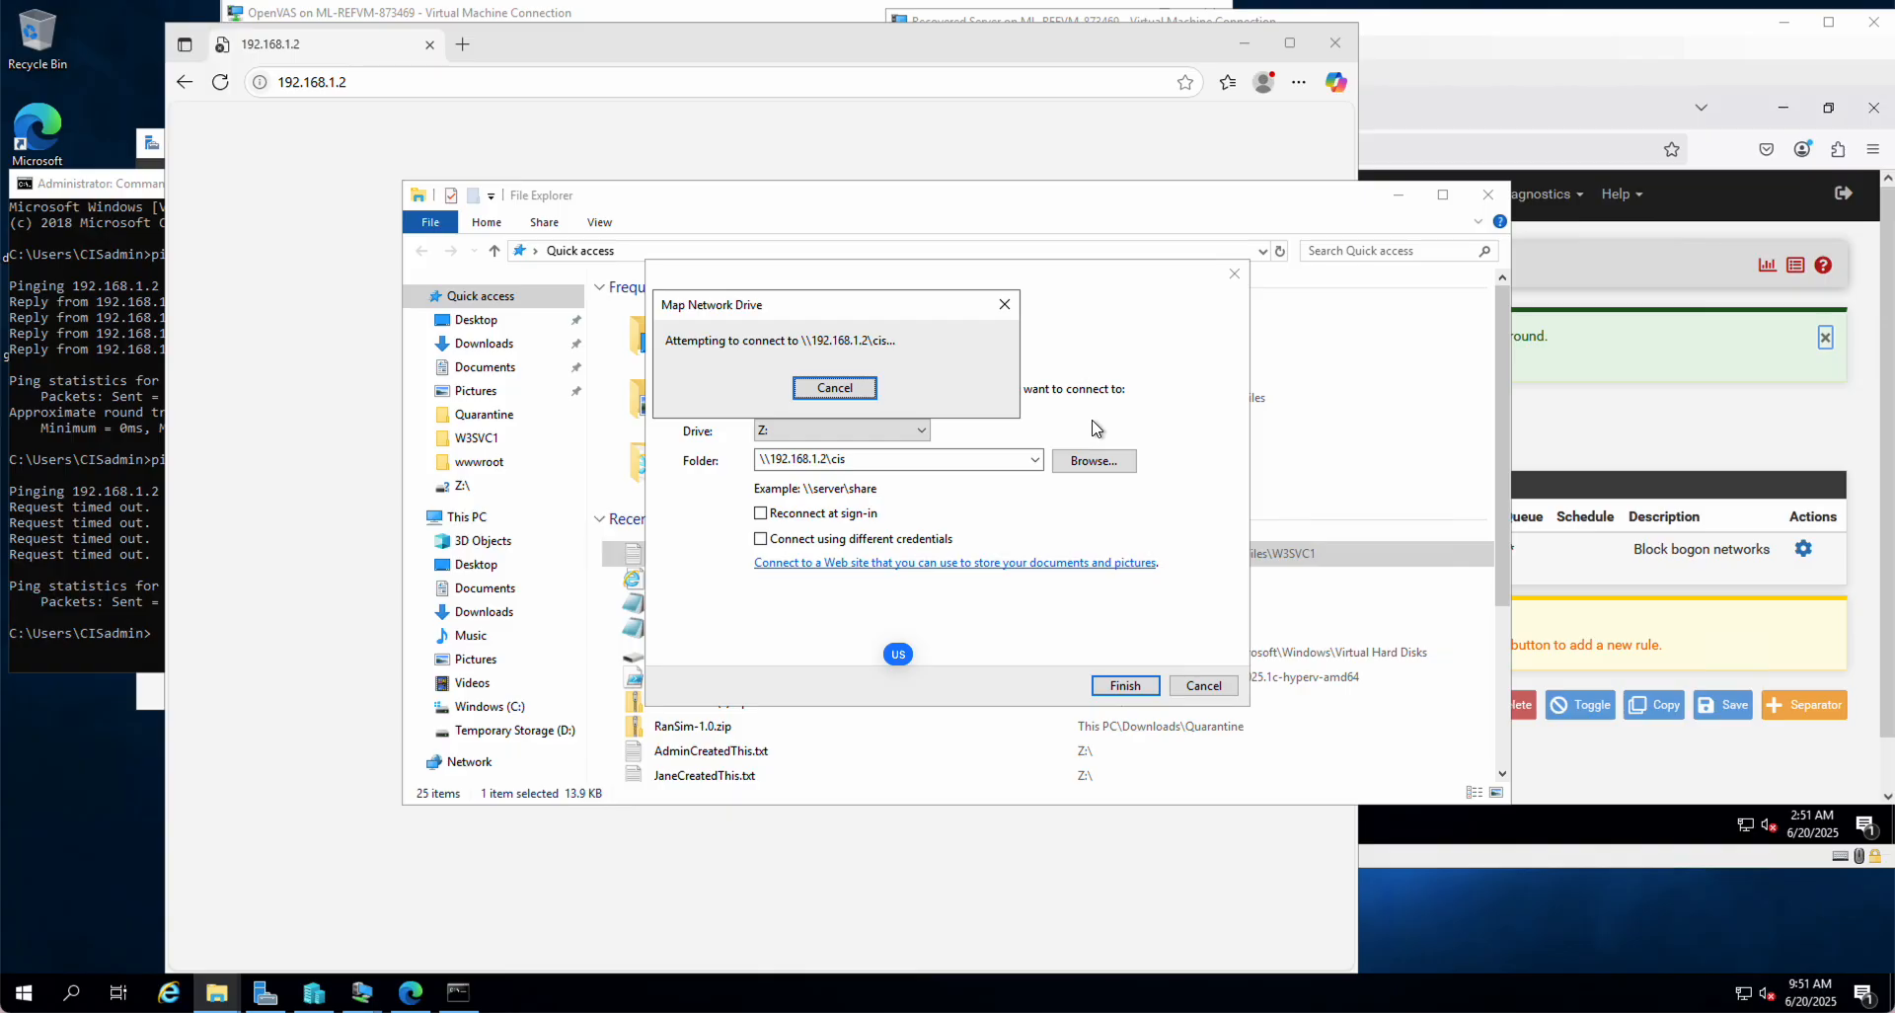
left_click(847, 387)
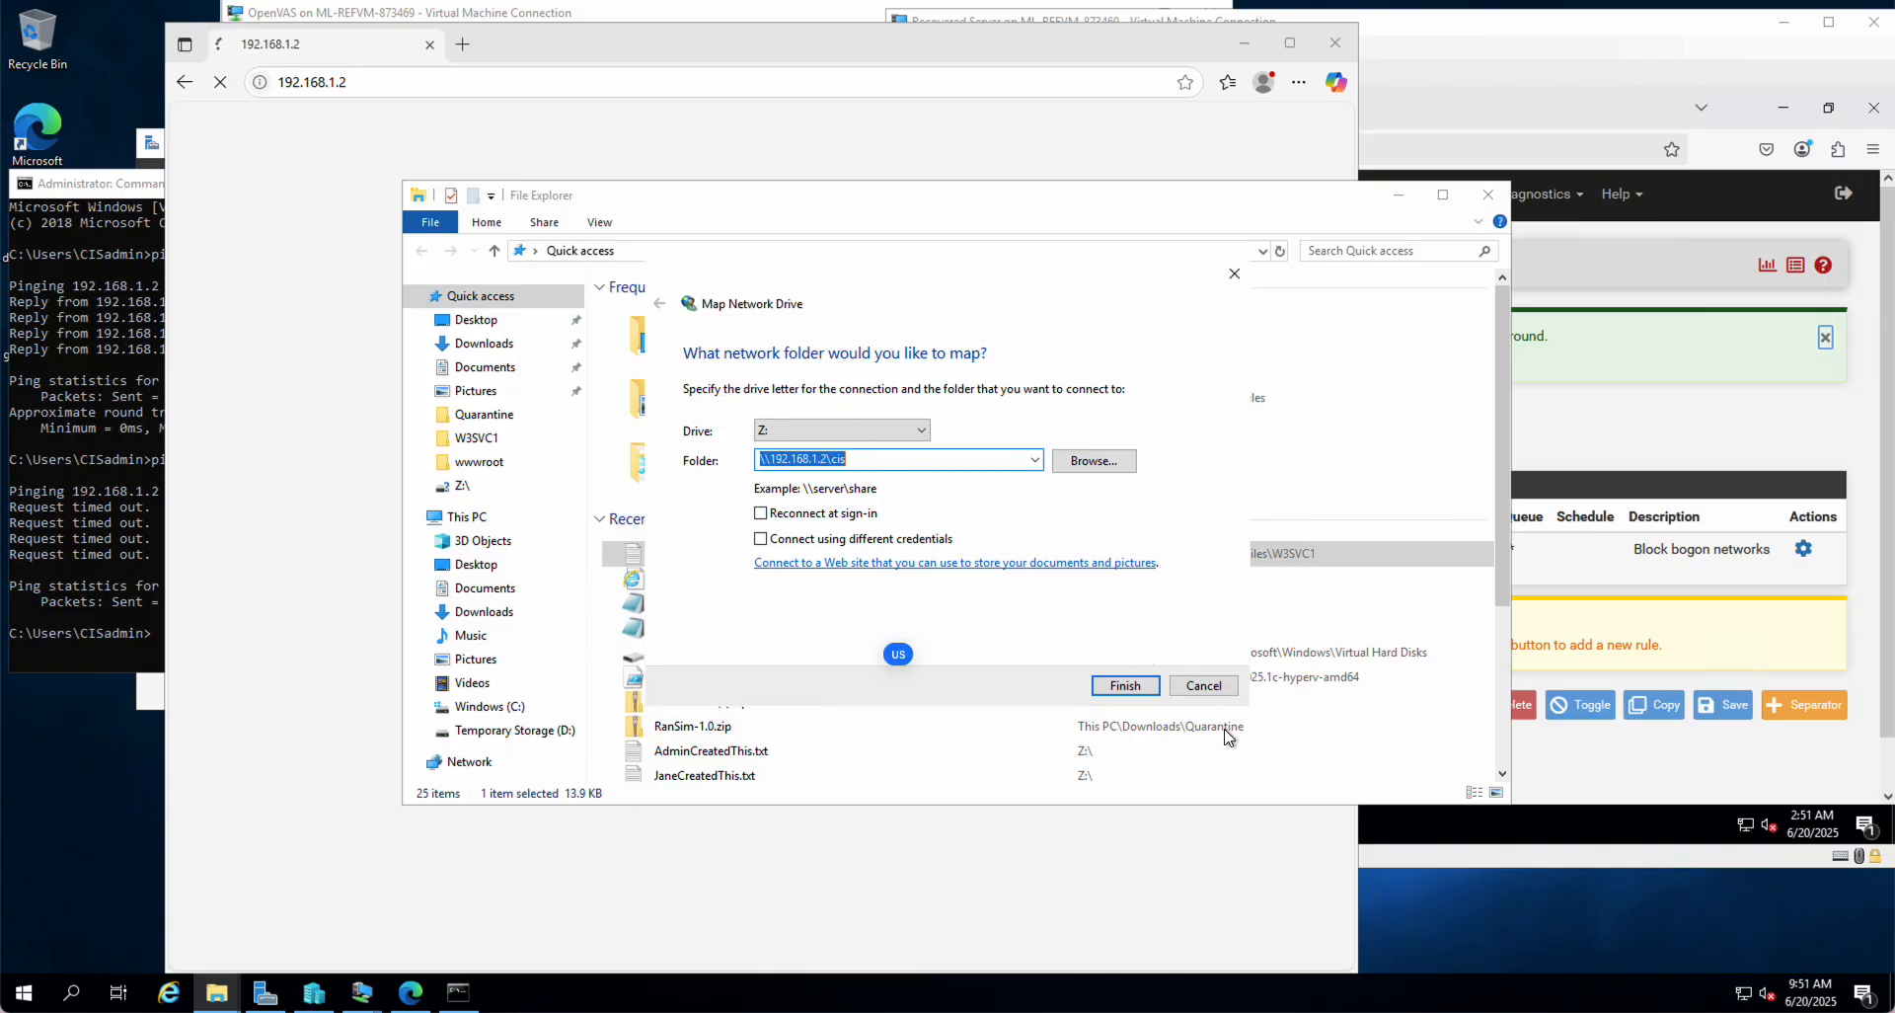
left_click(1203, 686)
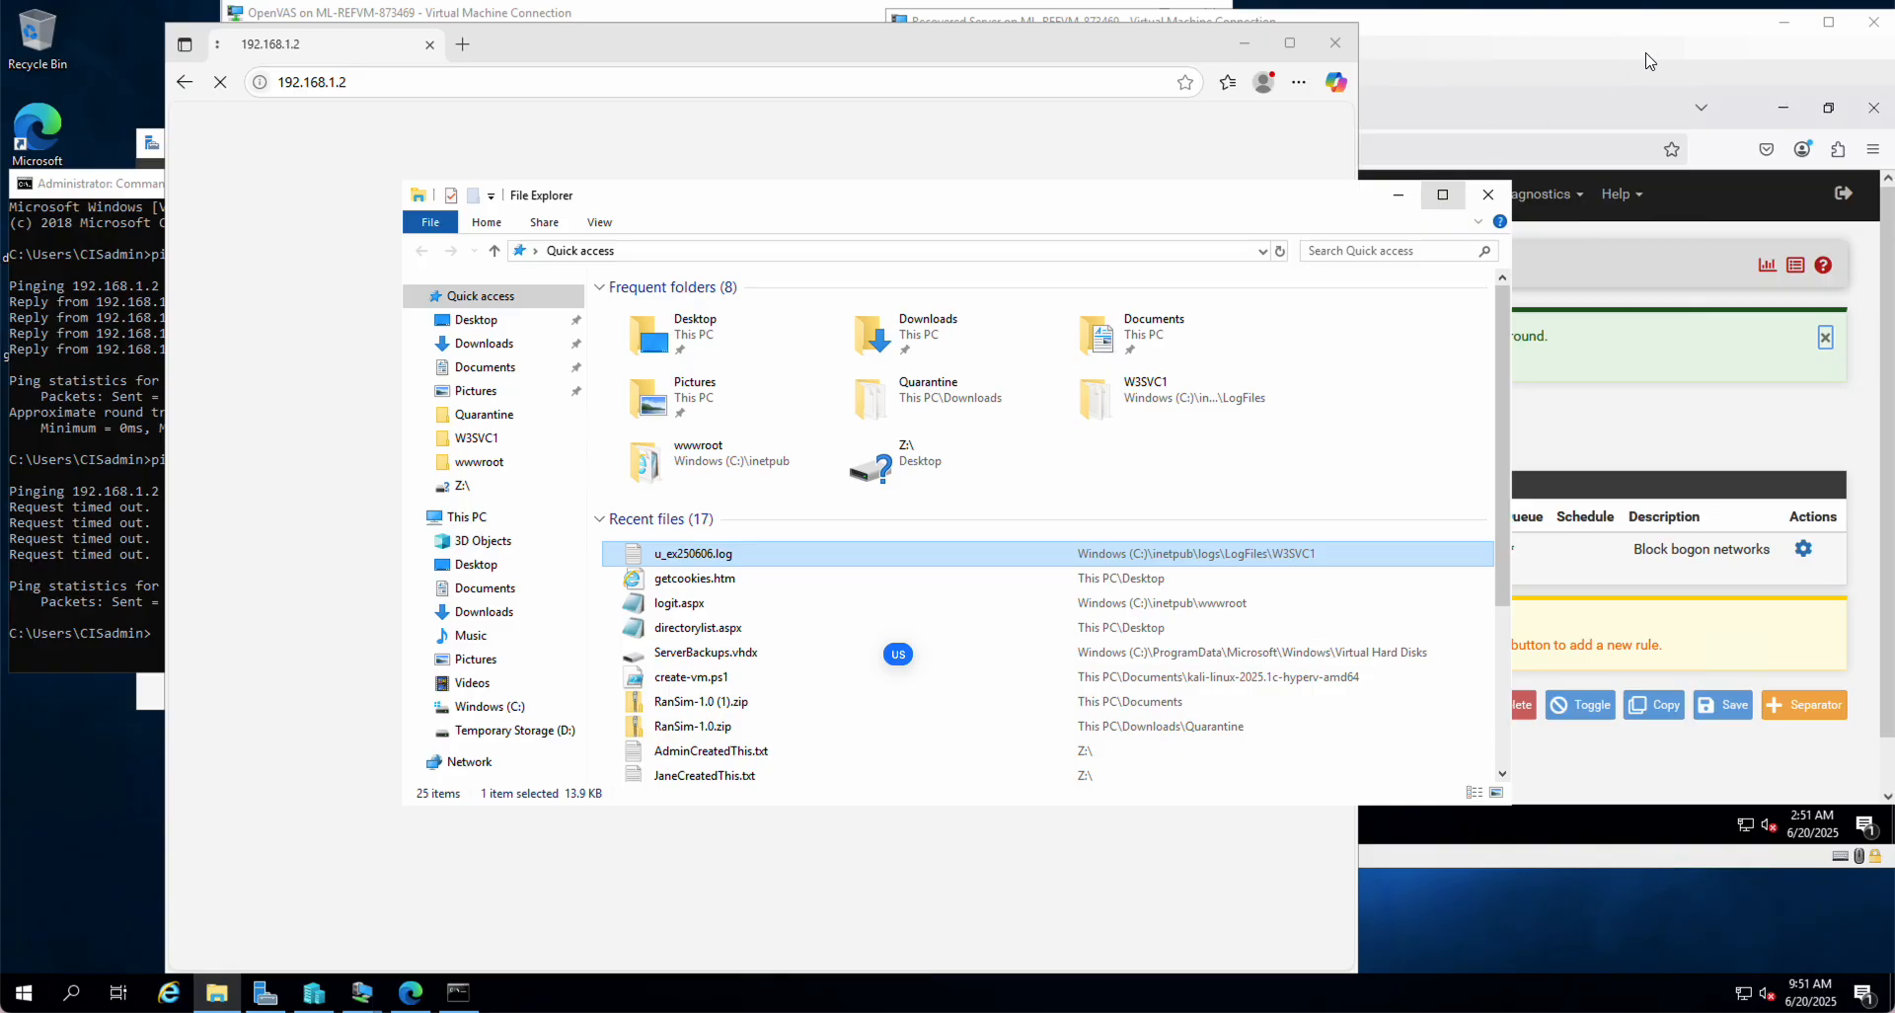
left_click(1512, 85)
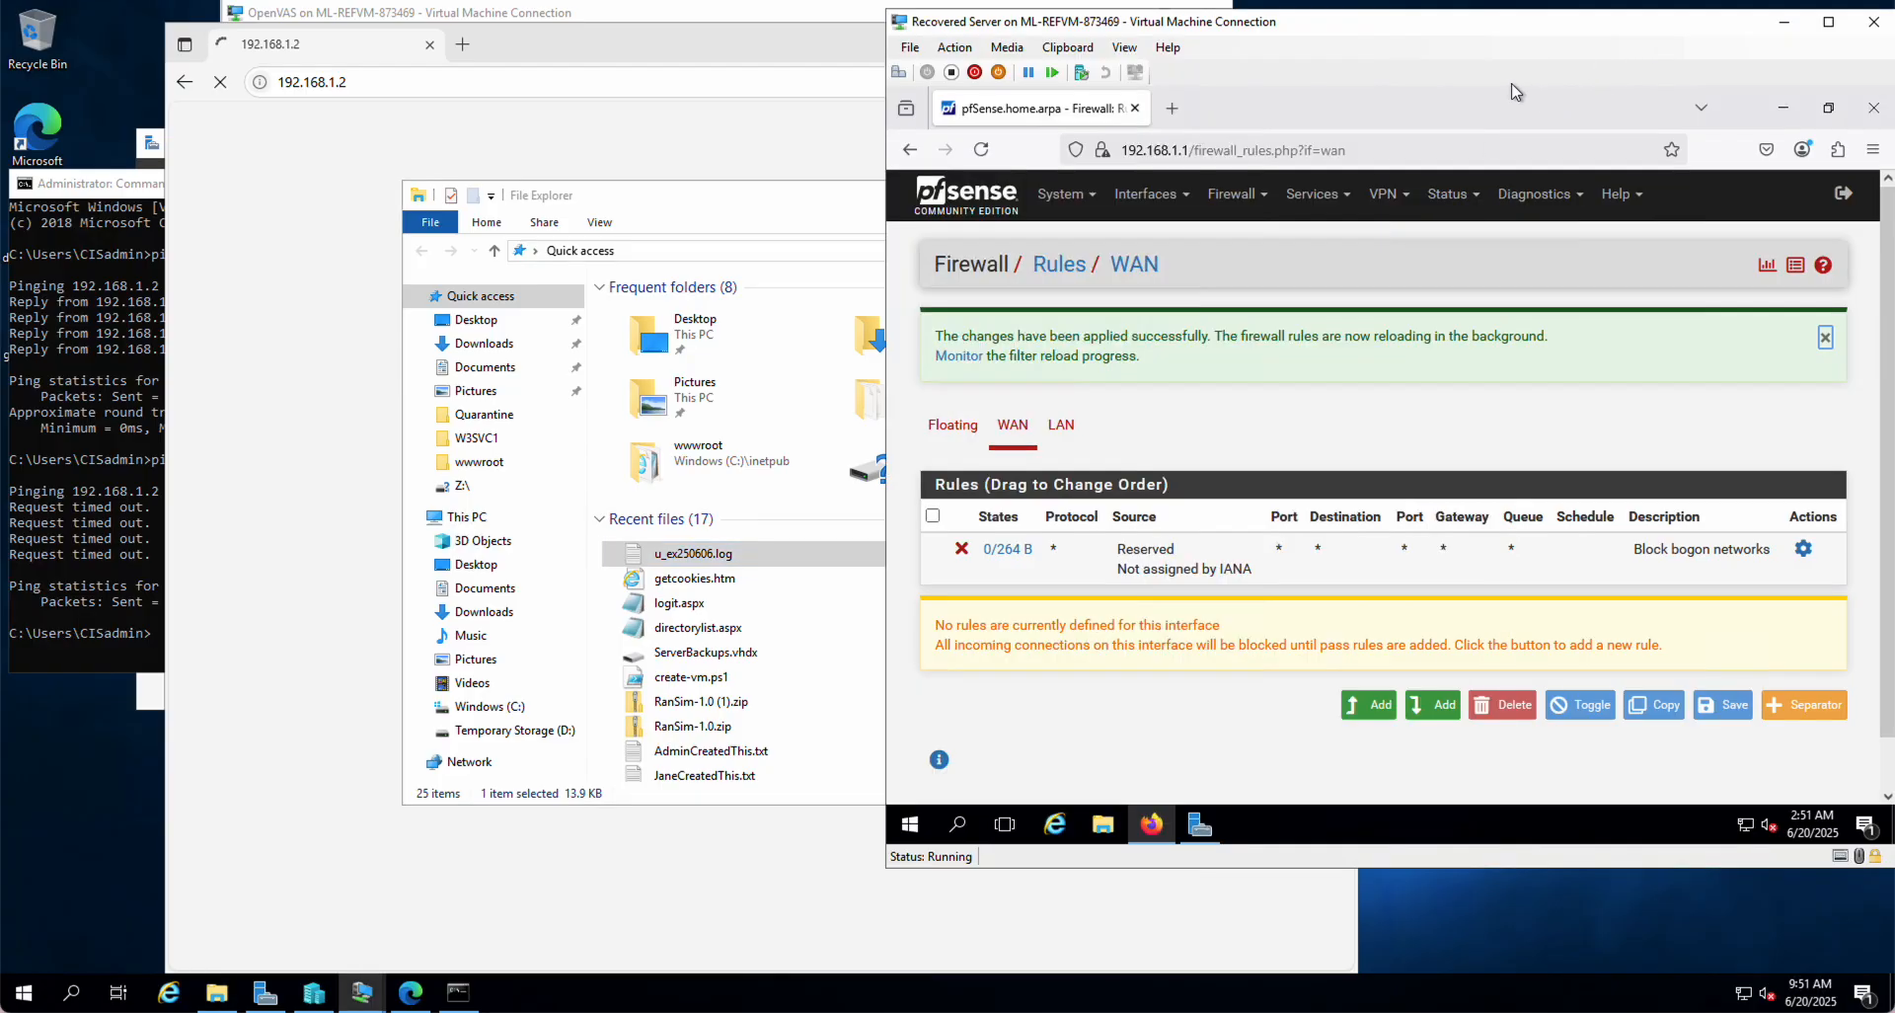
Step: In a new Firefox tab, search Google for 'firewall rule enable web access'
left_click(1174, 109)
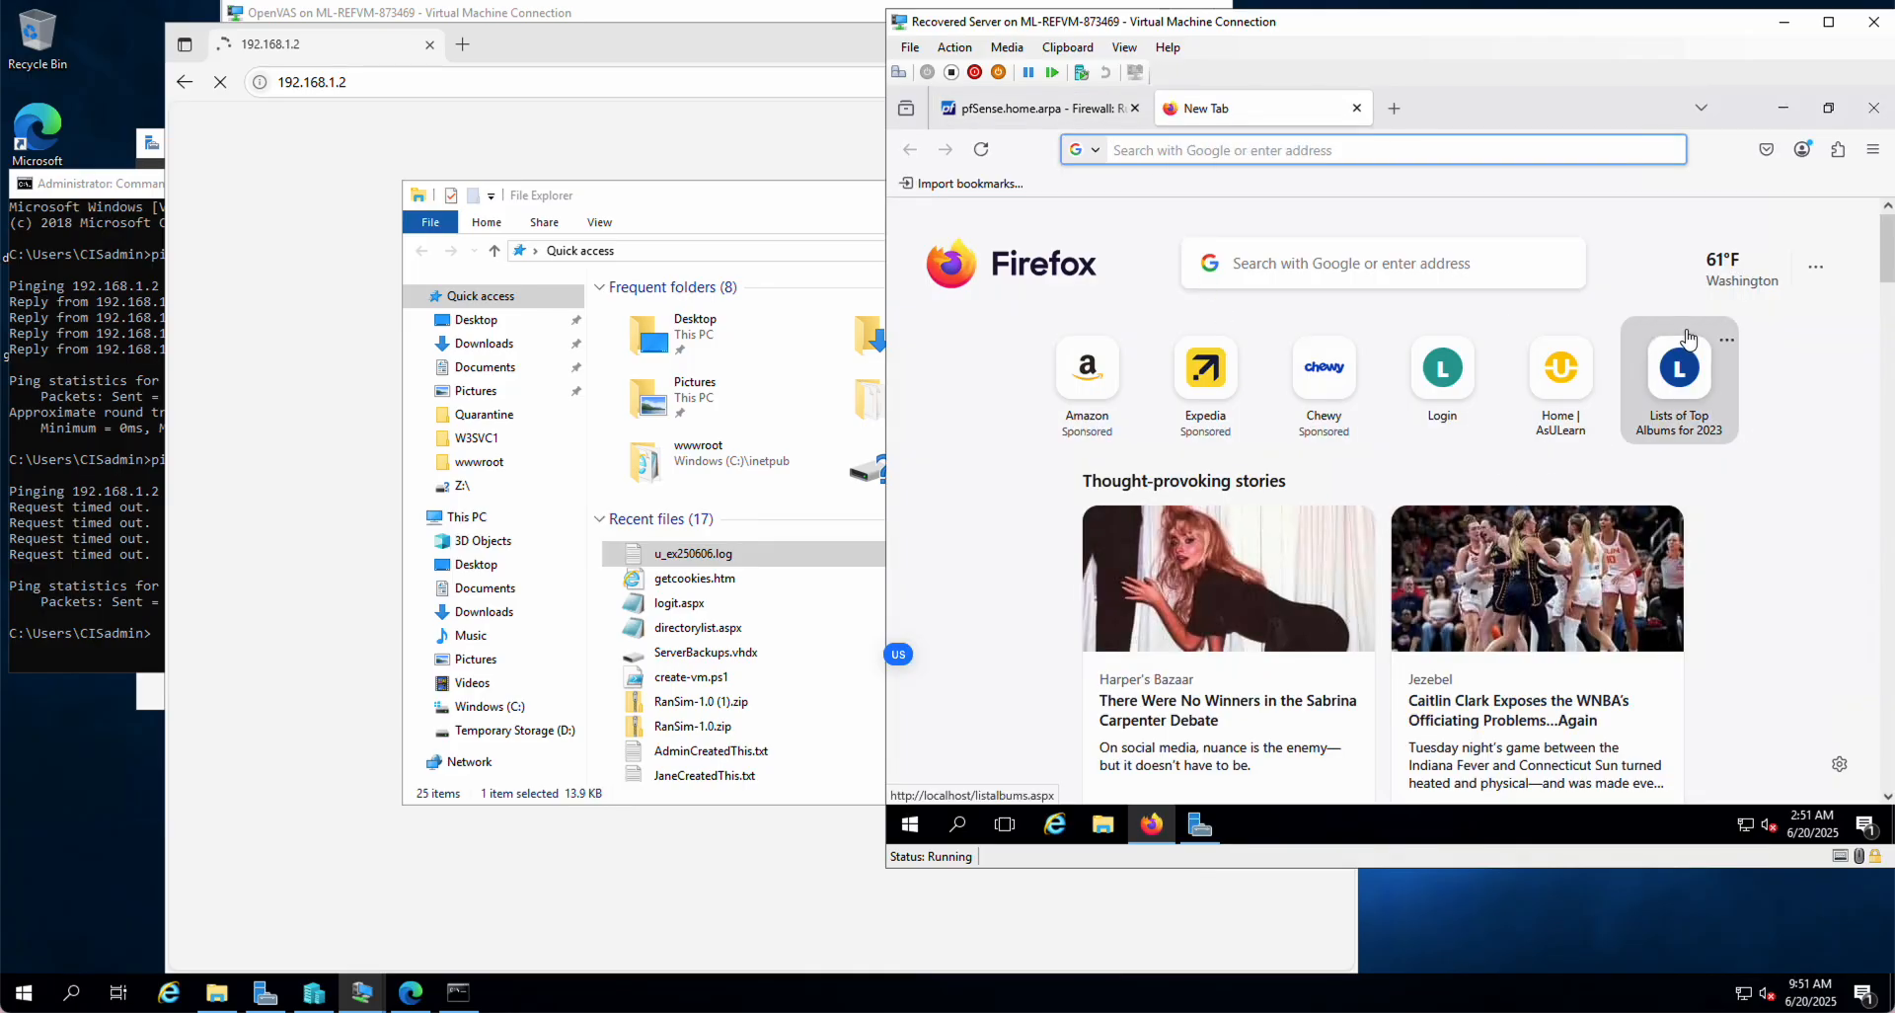
type("firewall rule anable")
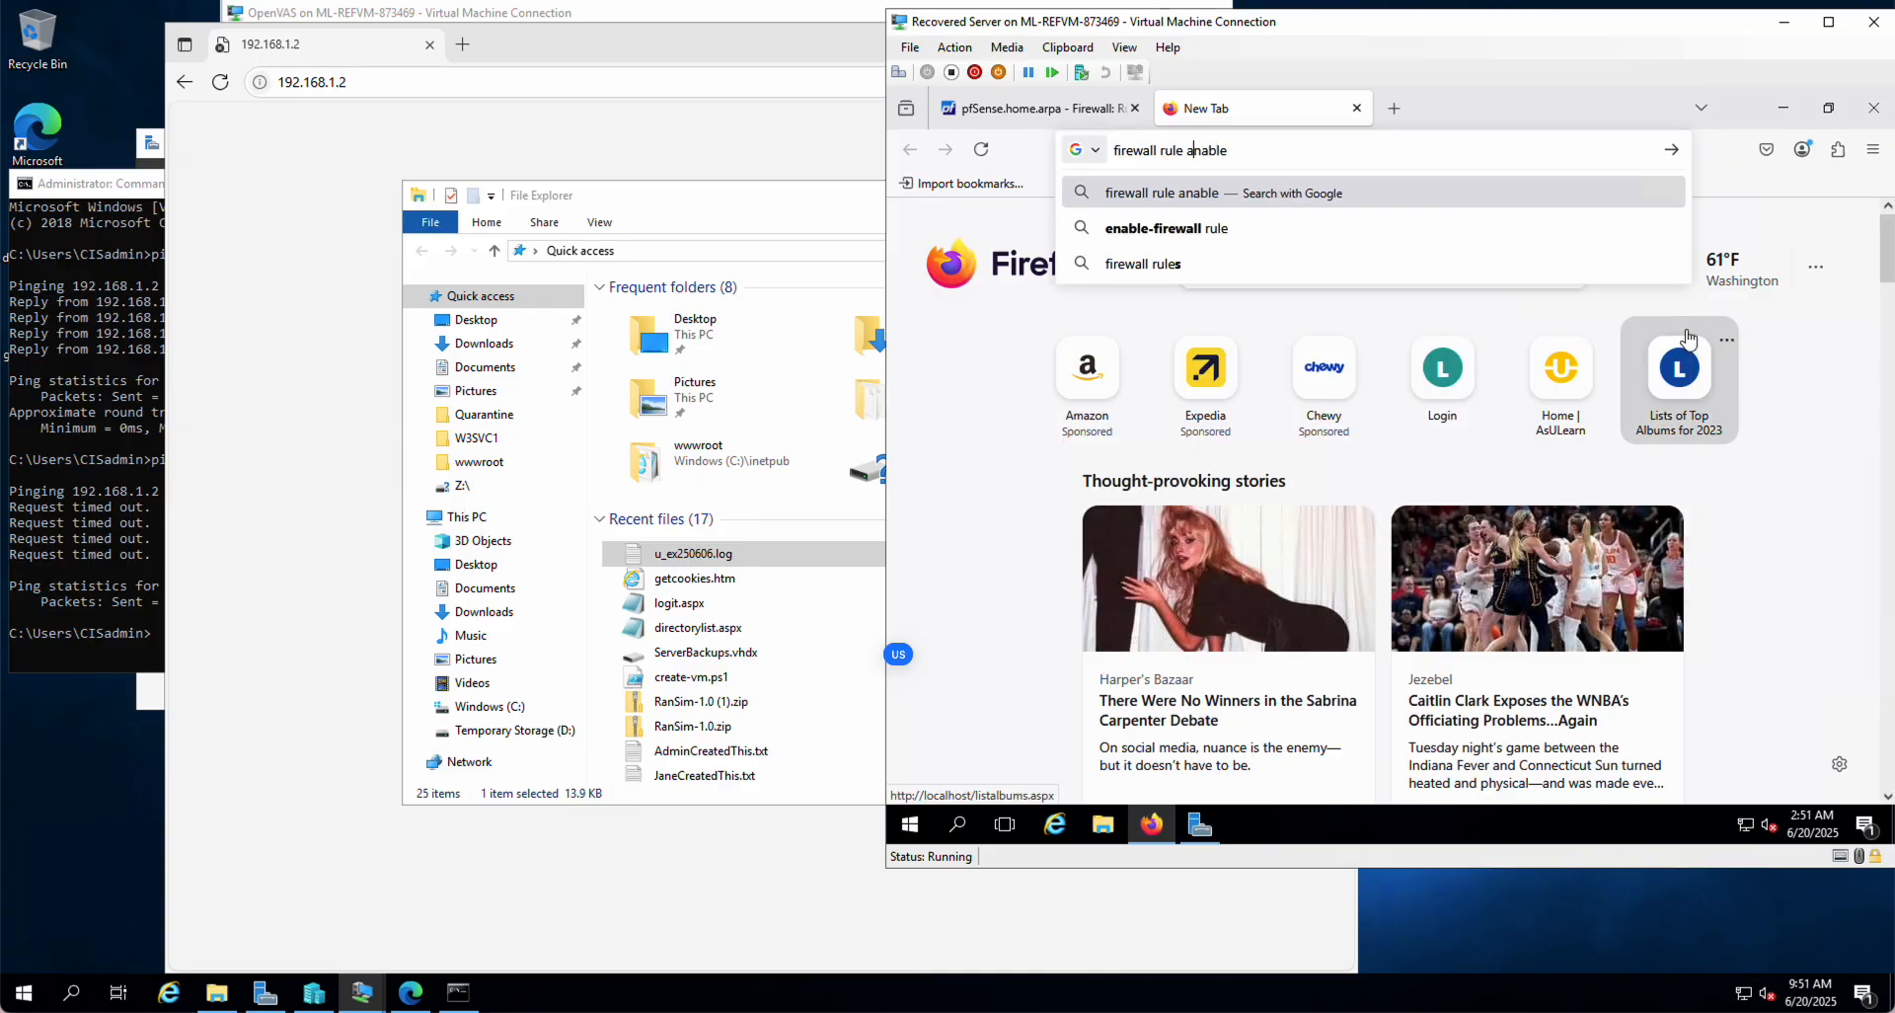
key("BackSpace")
key("BackSpace")
key("BackSpace")
key("BackSpace")
key("BackSpace")
key("BackSpace")
key("BackSpace")
type("enable w")
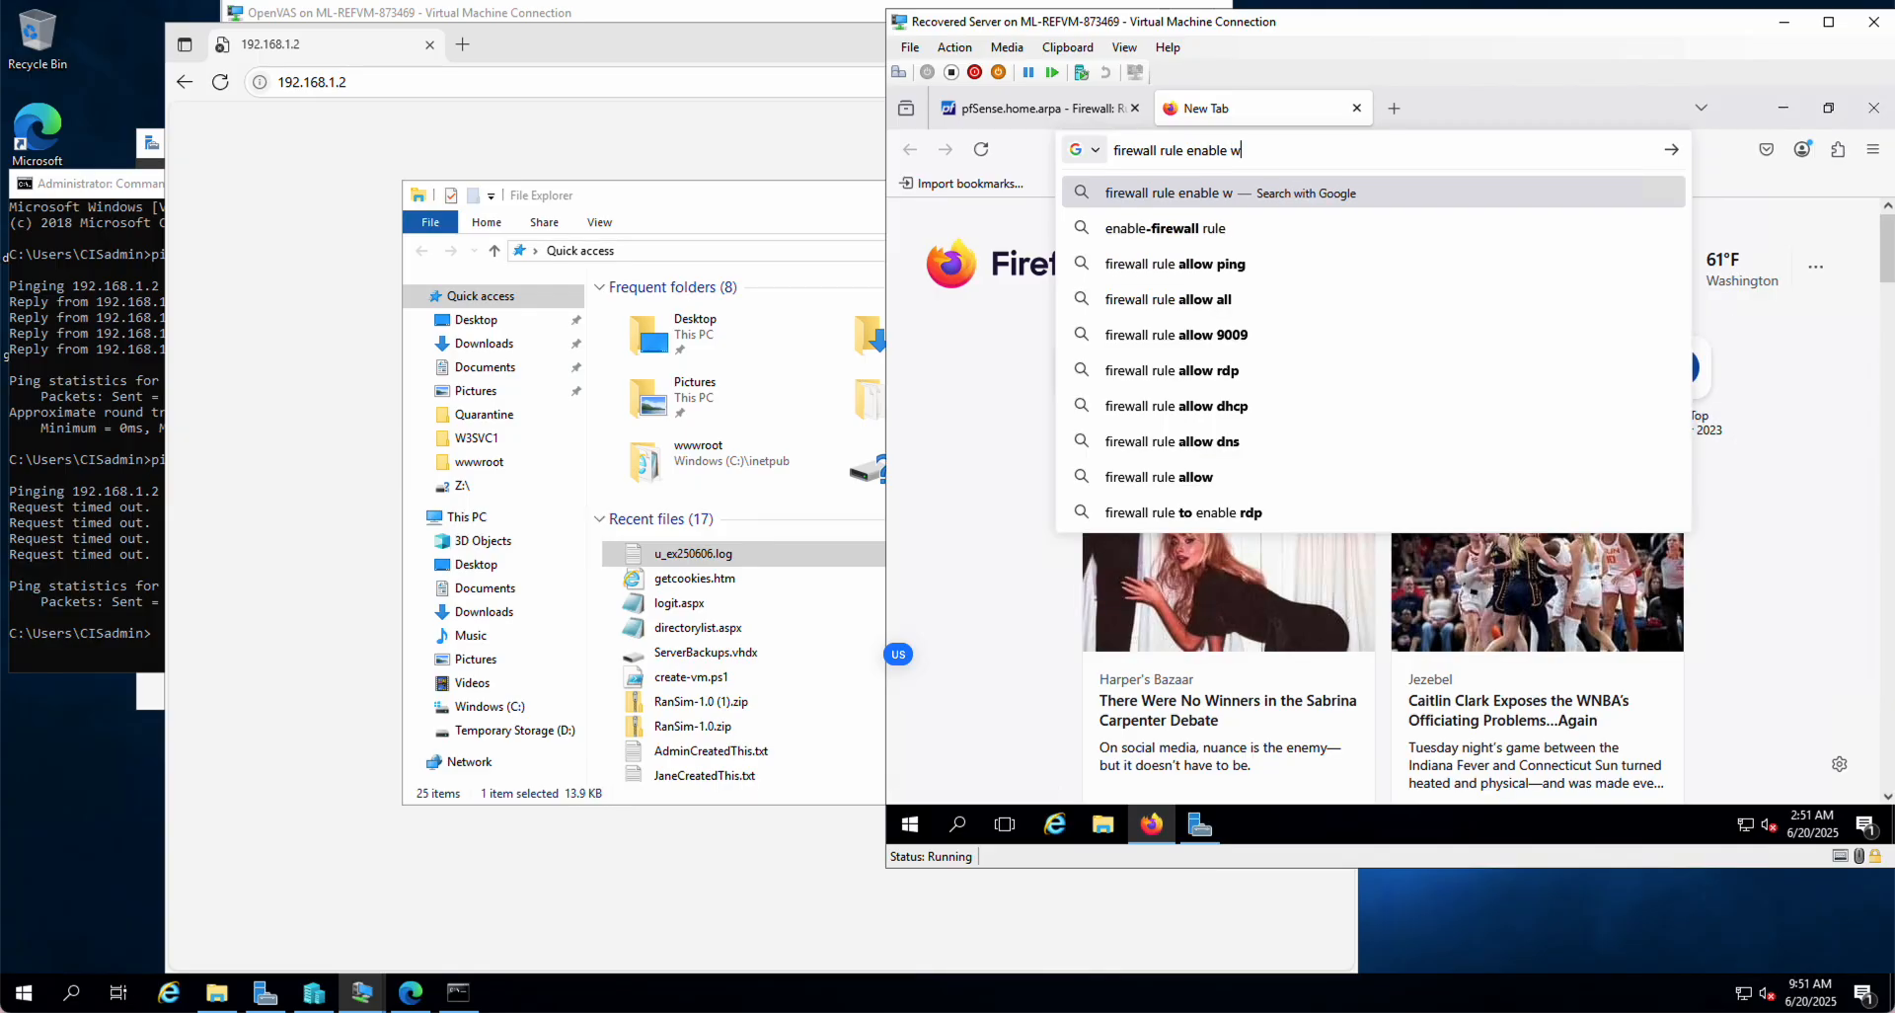
type("eb")
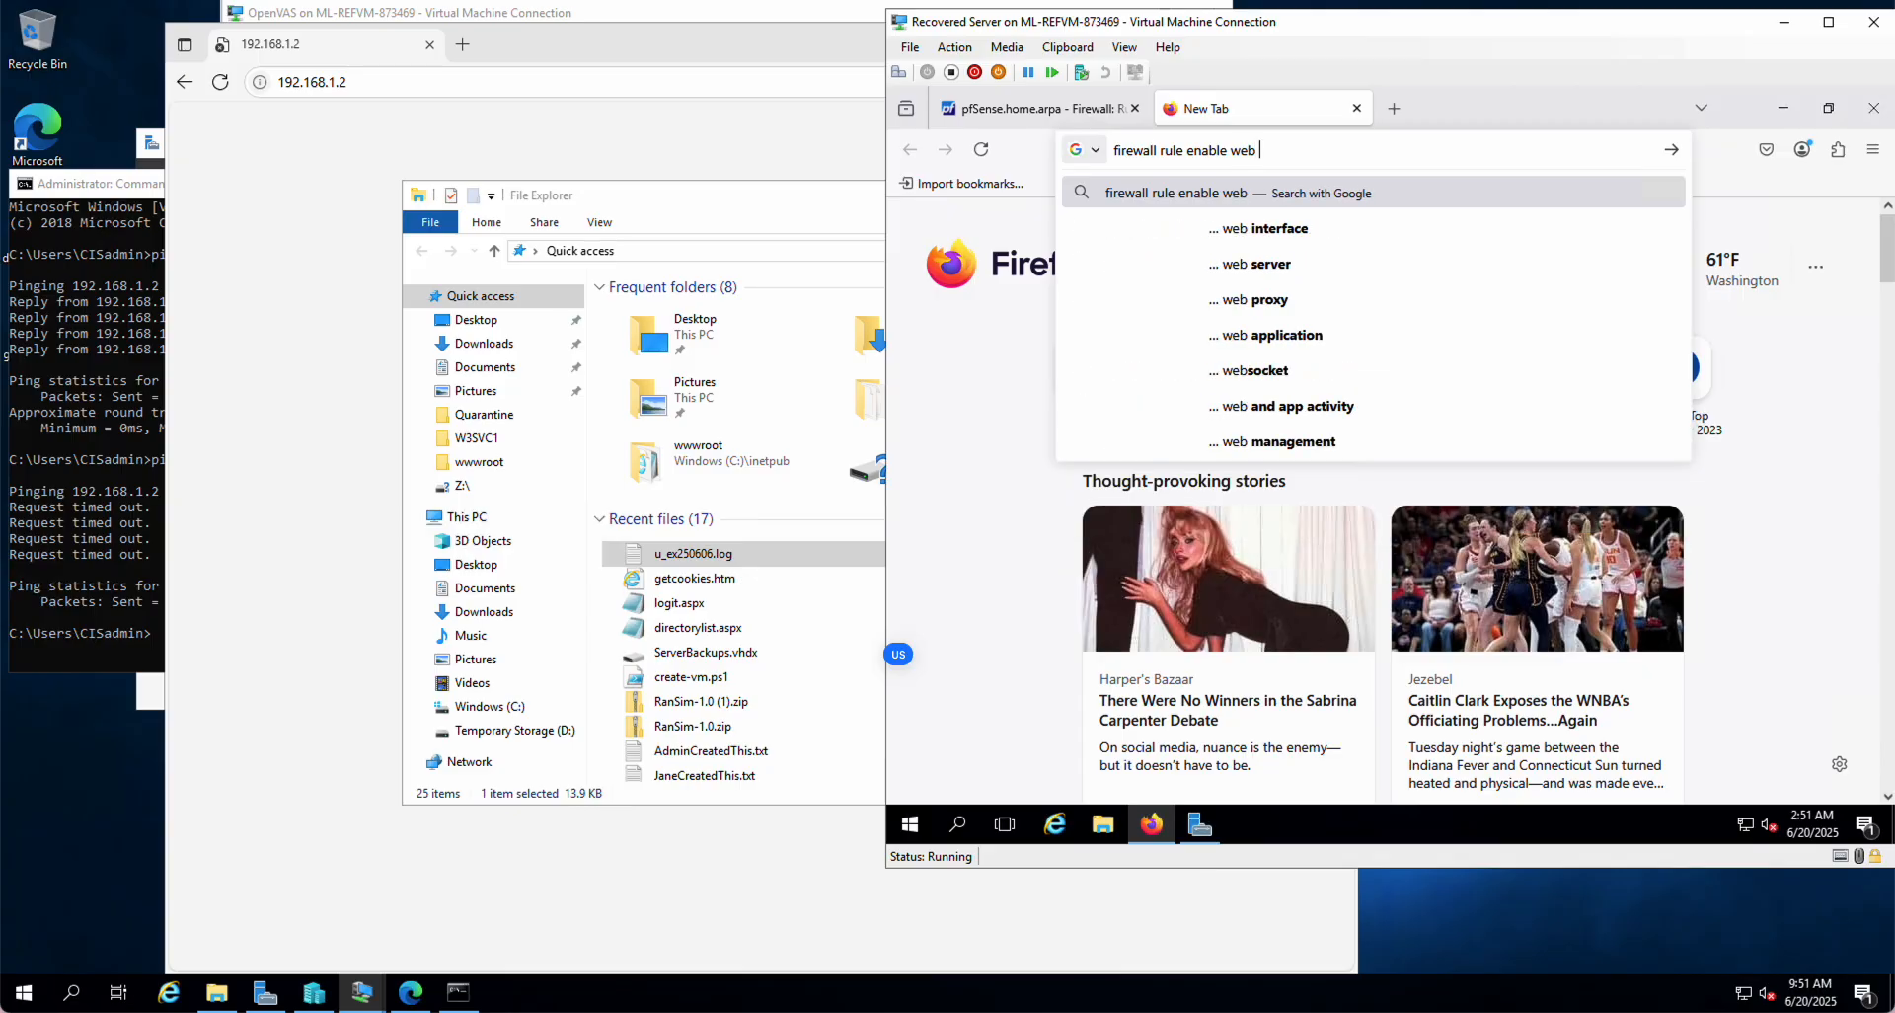
type(" access")
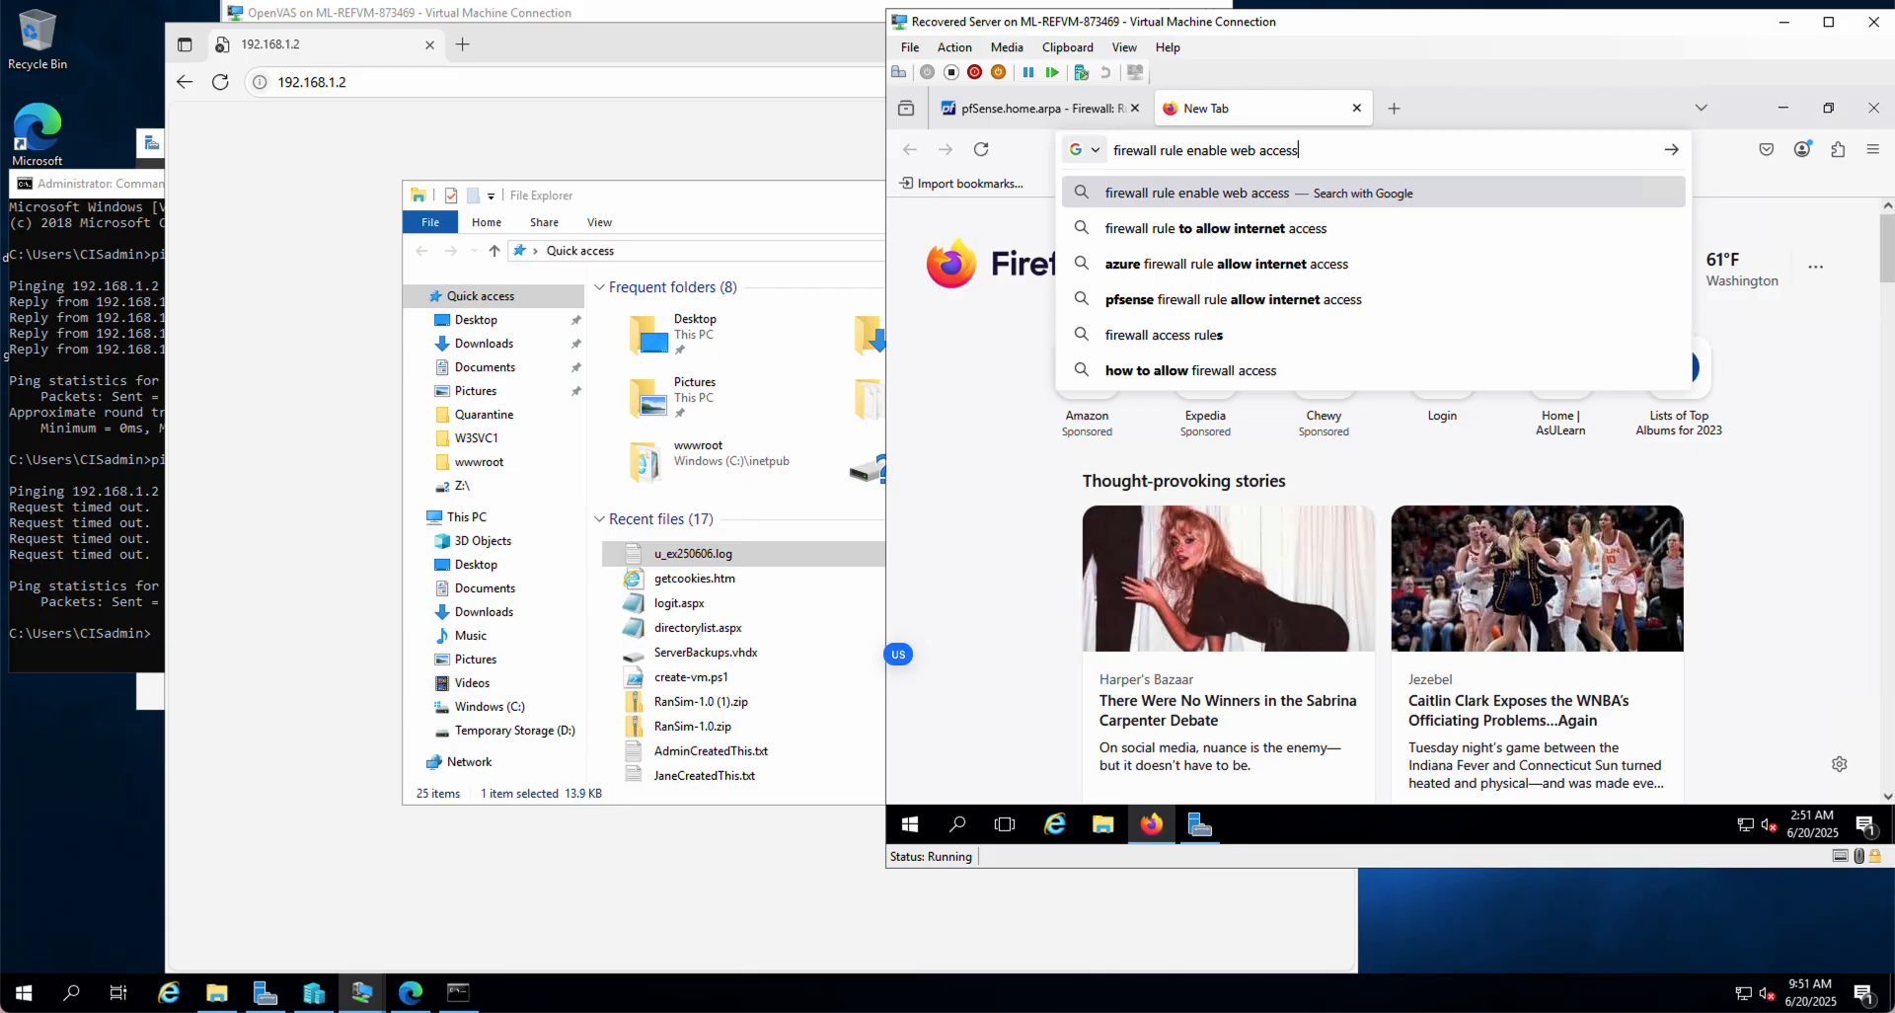
key("Return")
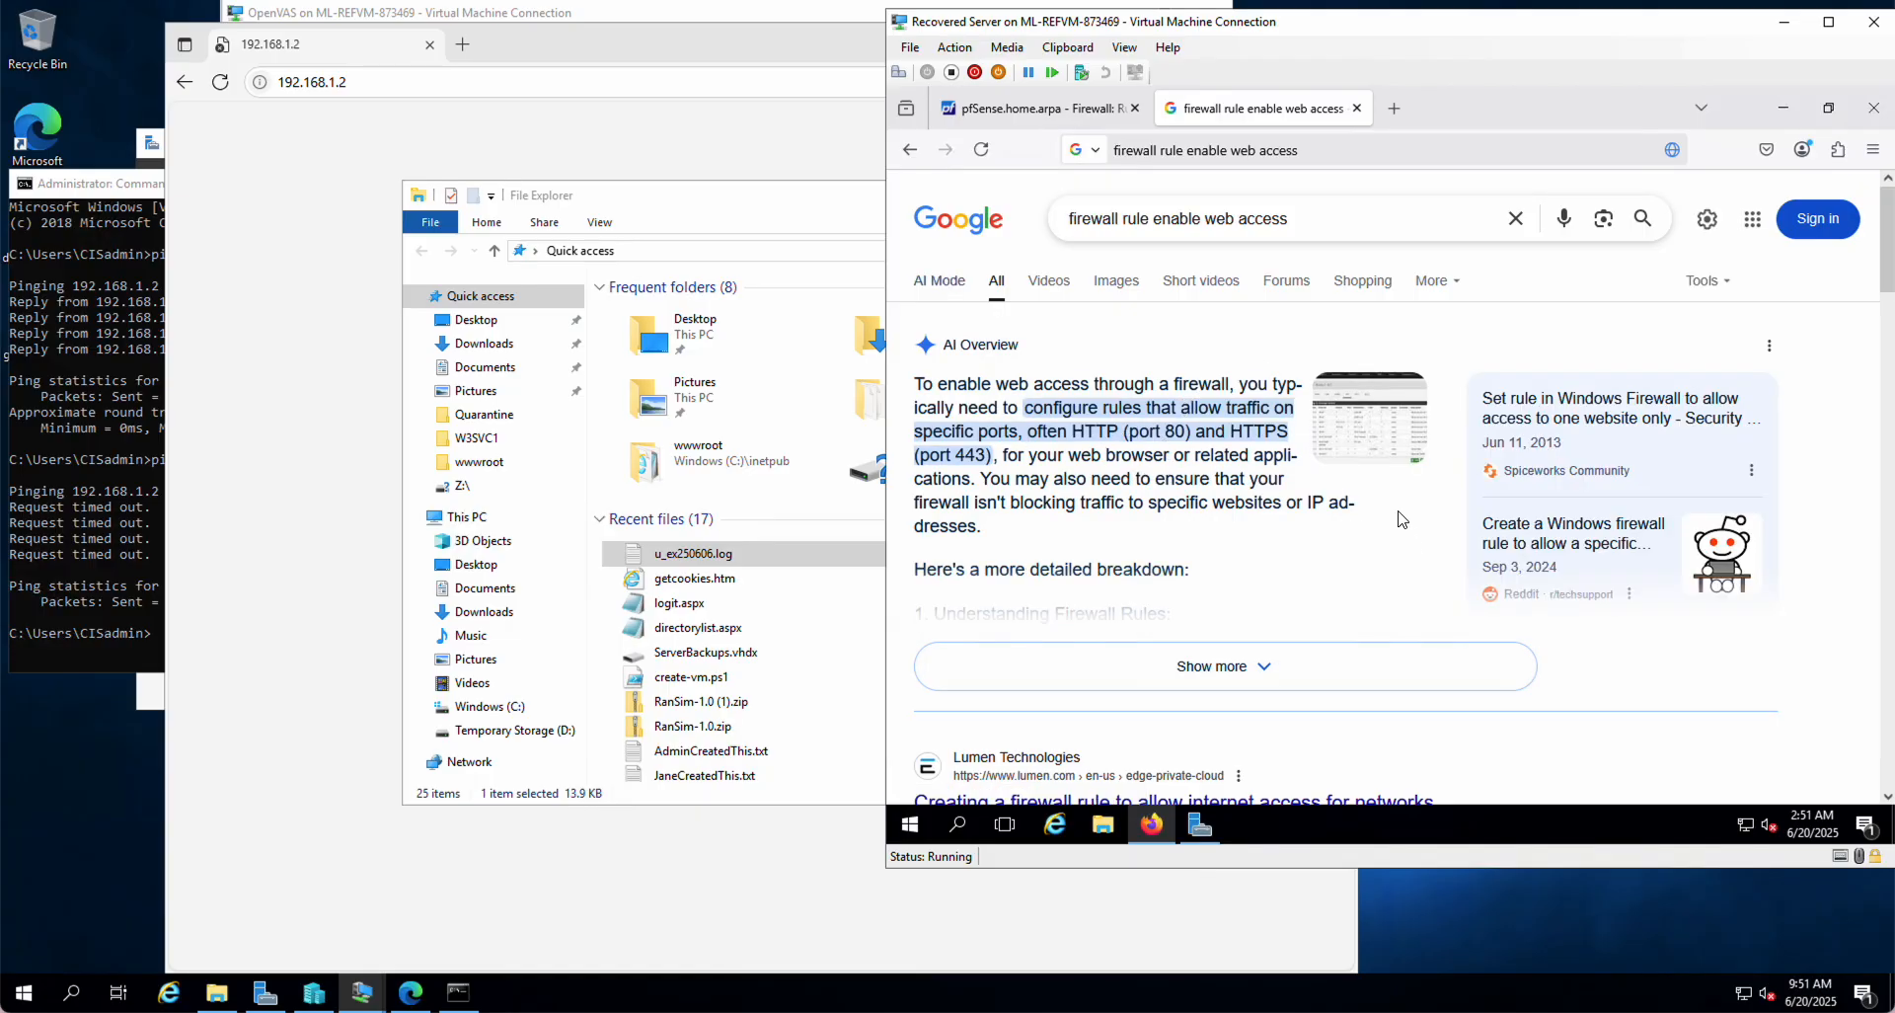
scroll(1402, 520, "down", 2)
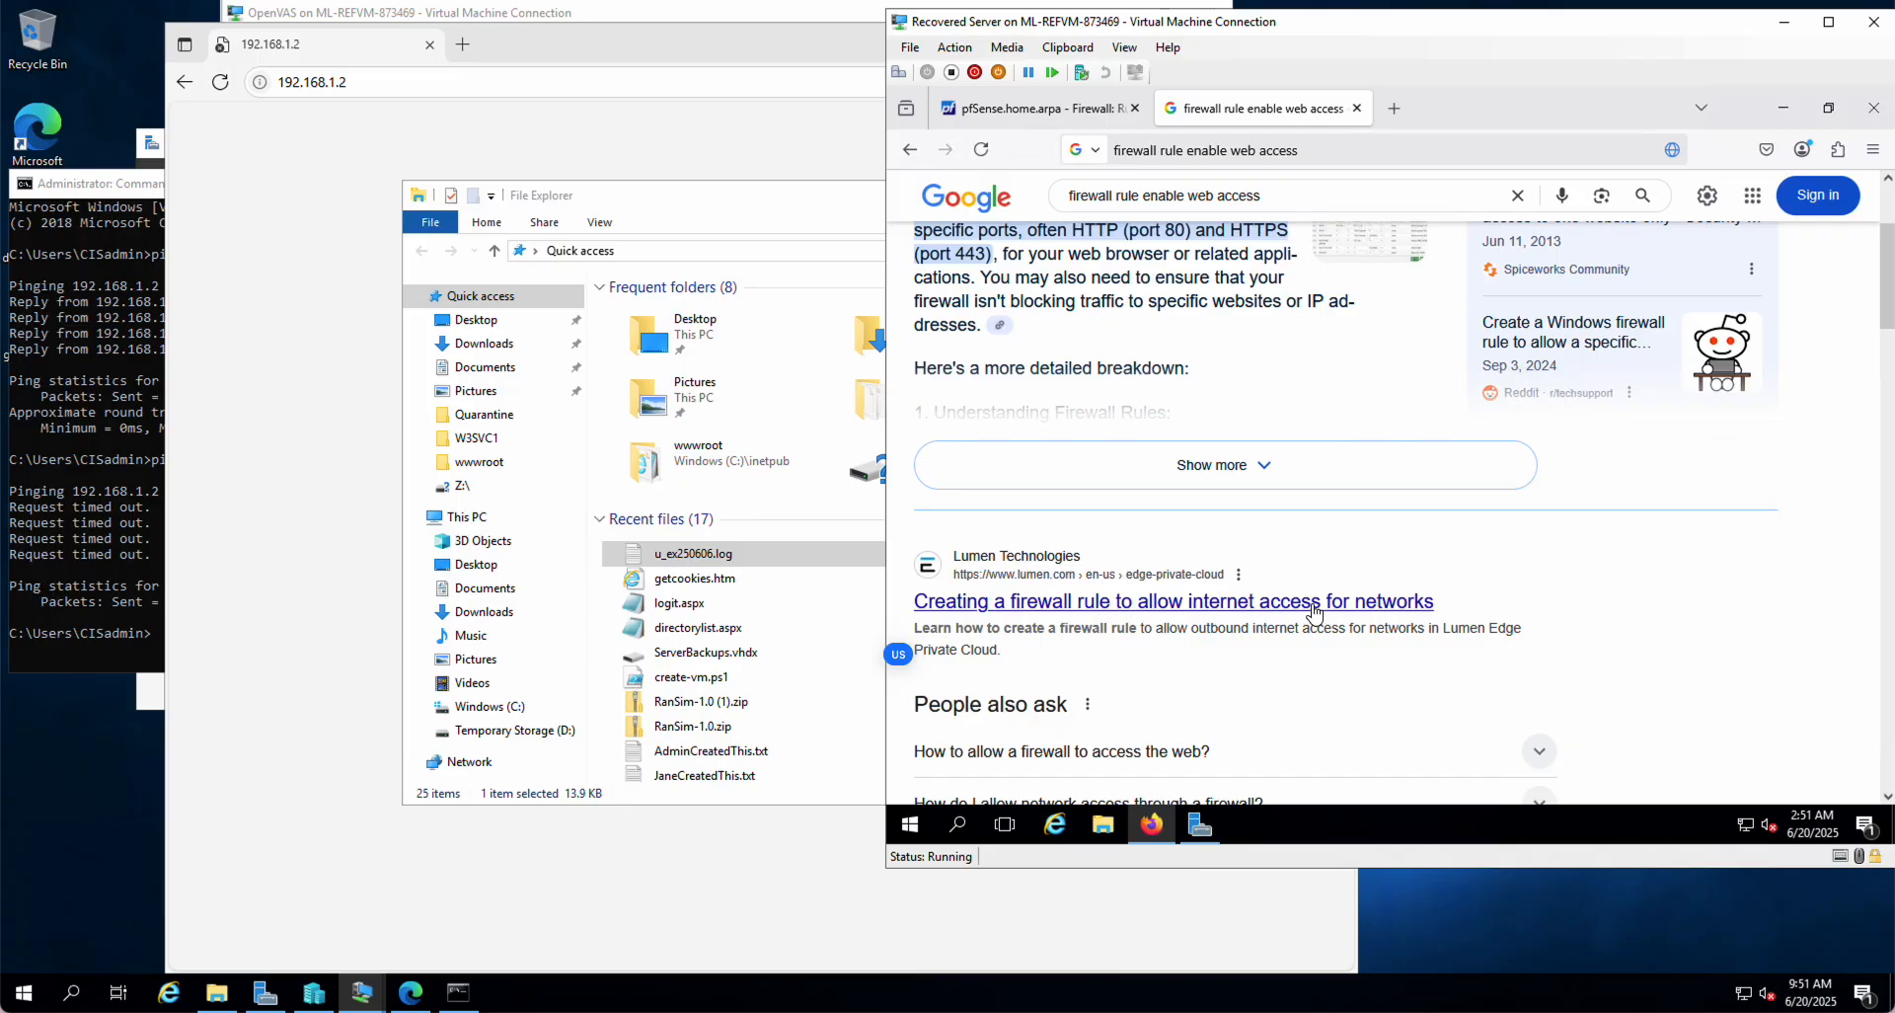
scroll(1316, 607, "down", 3)
scroll(1314, 611, "down", 2)
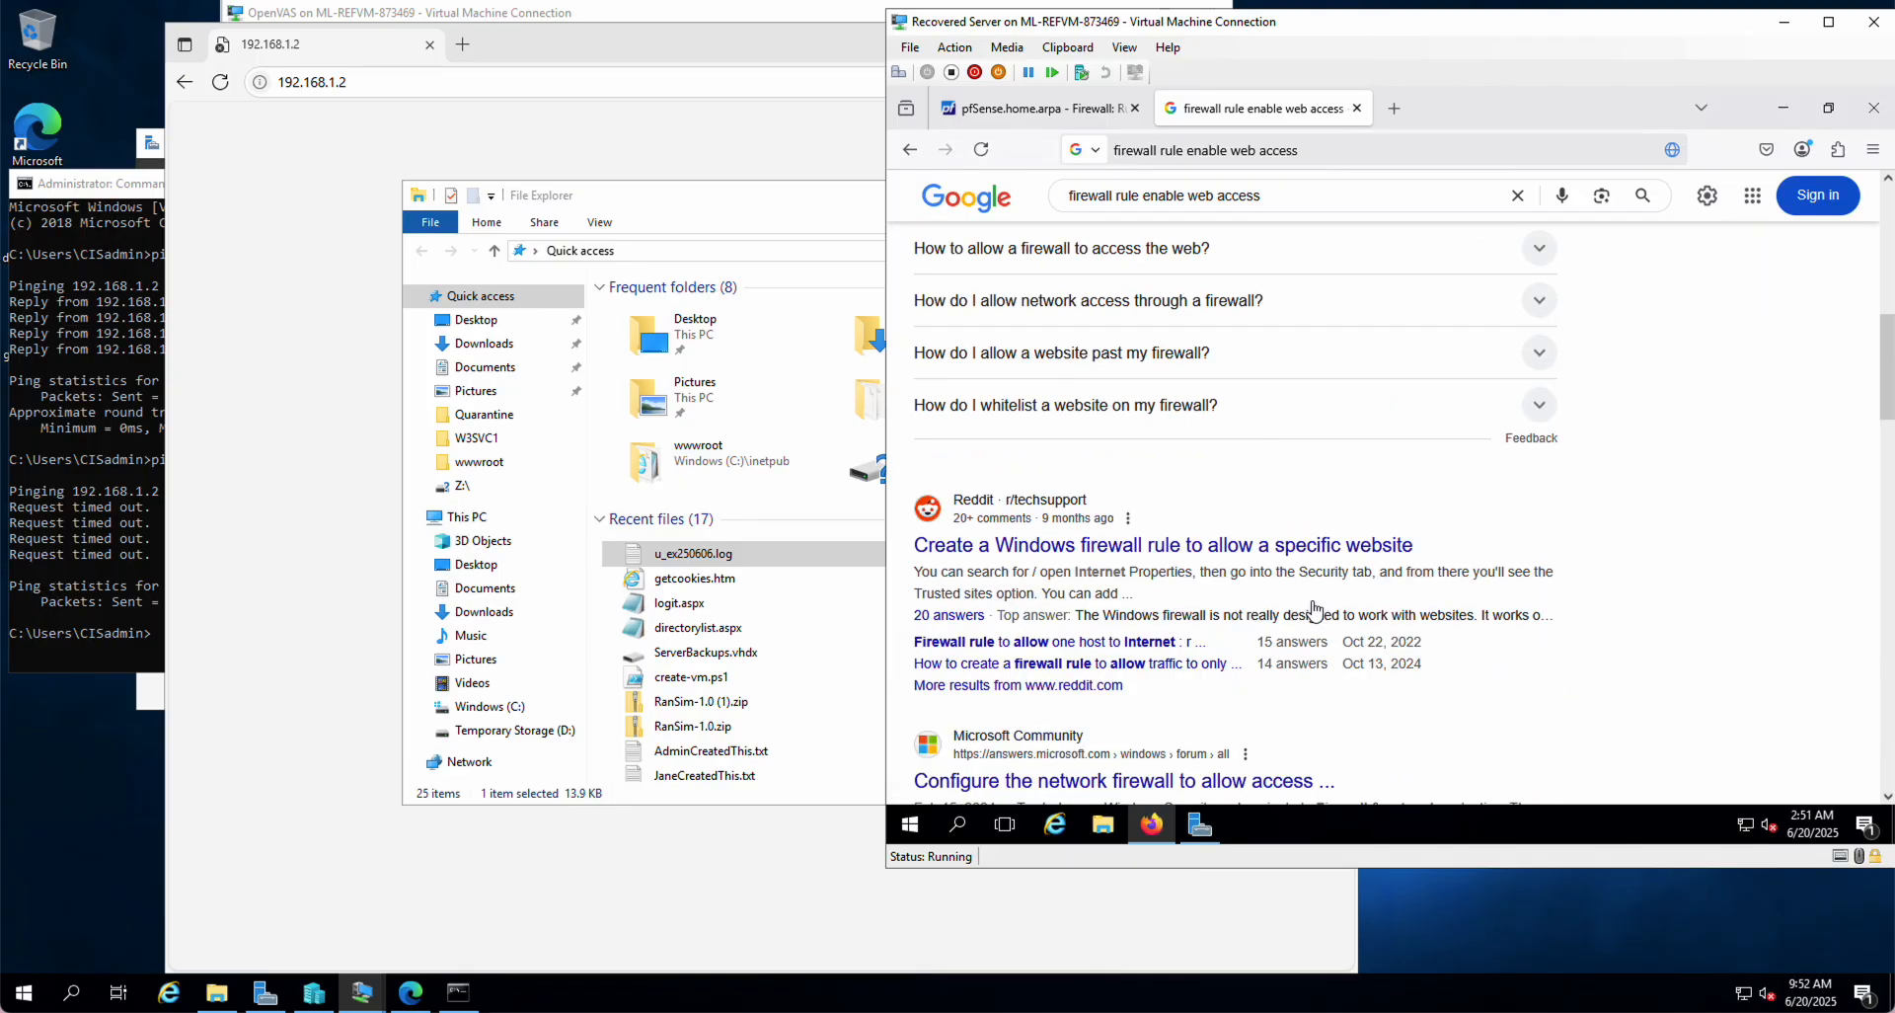
scroll(1601, 617, "down", 2)
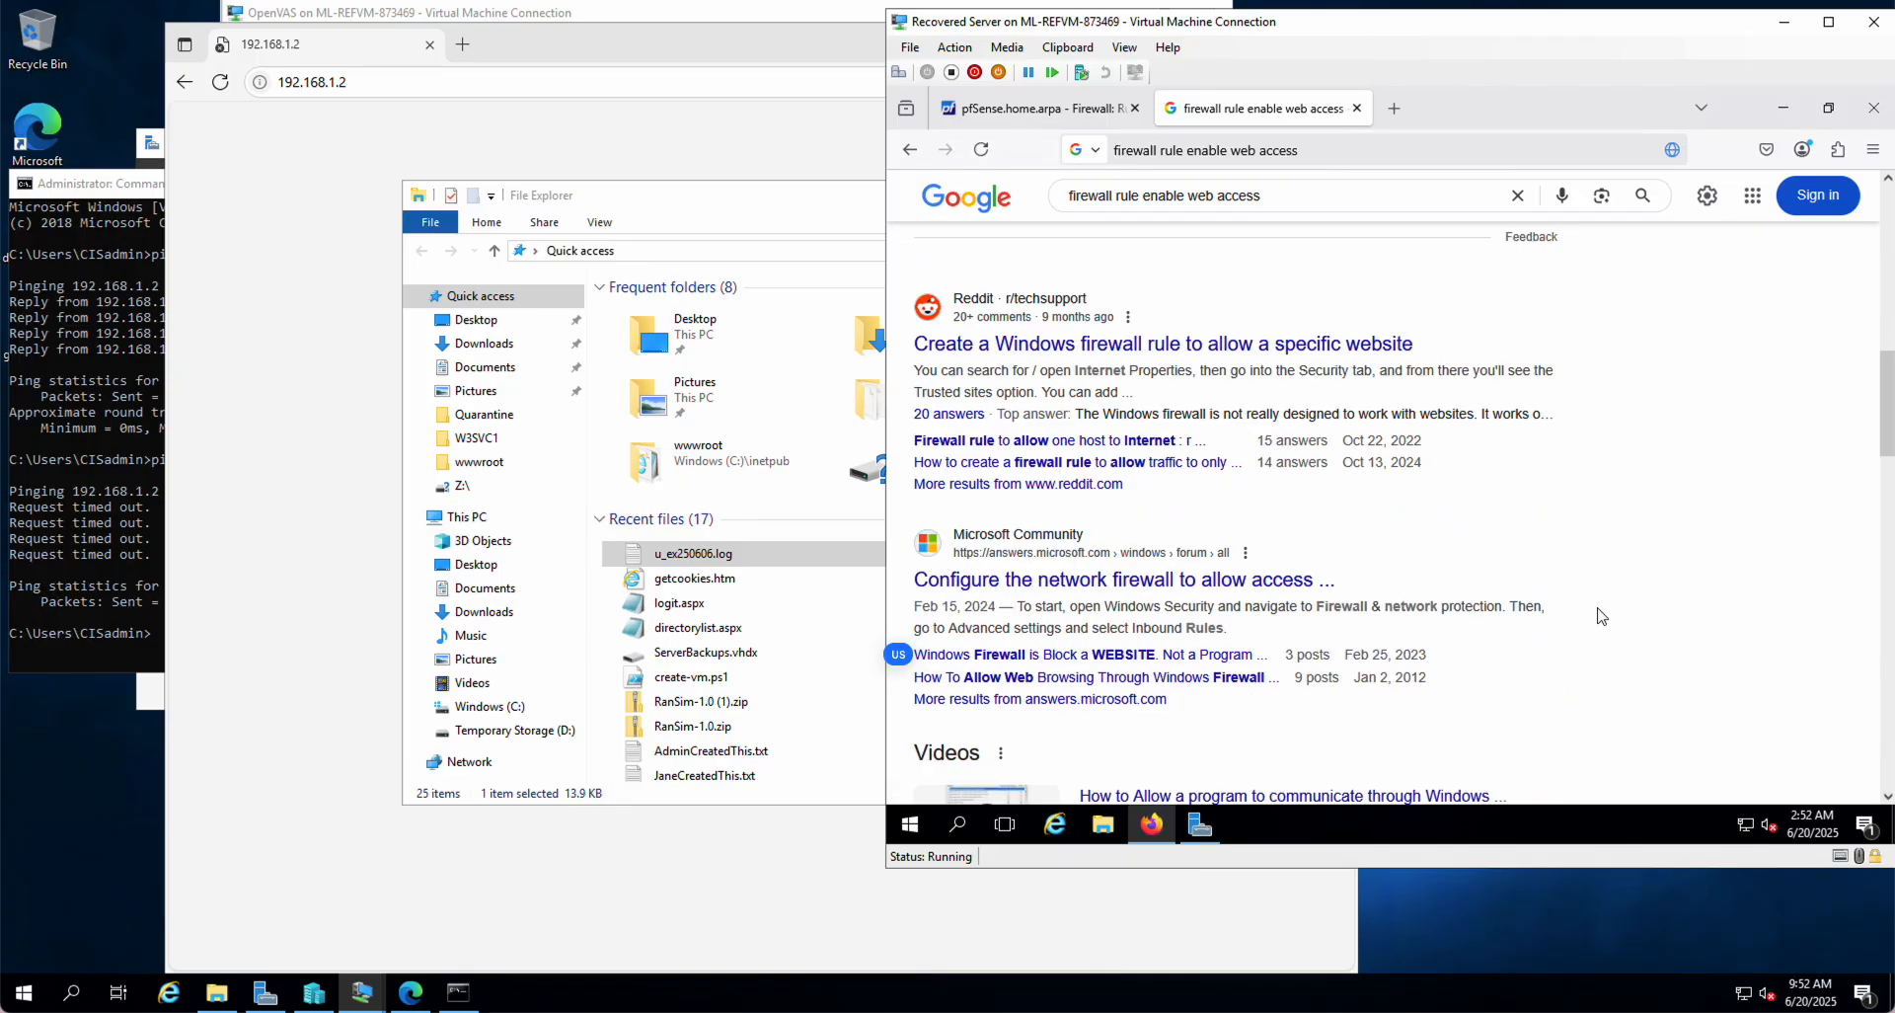
scroll(1601, 617, "down", 6)
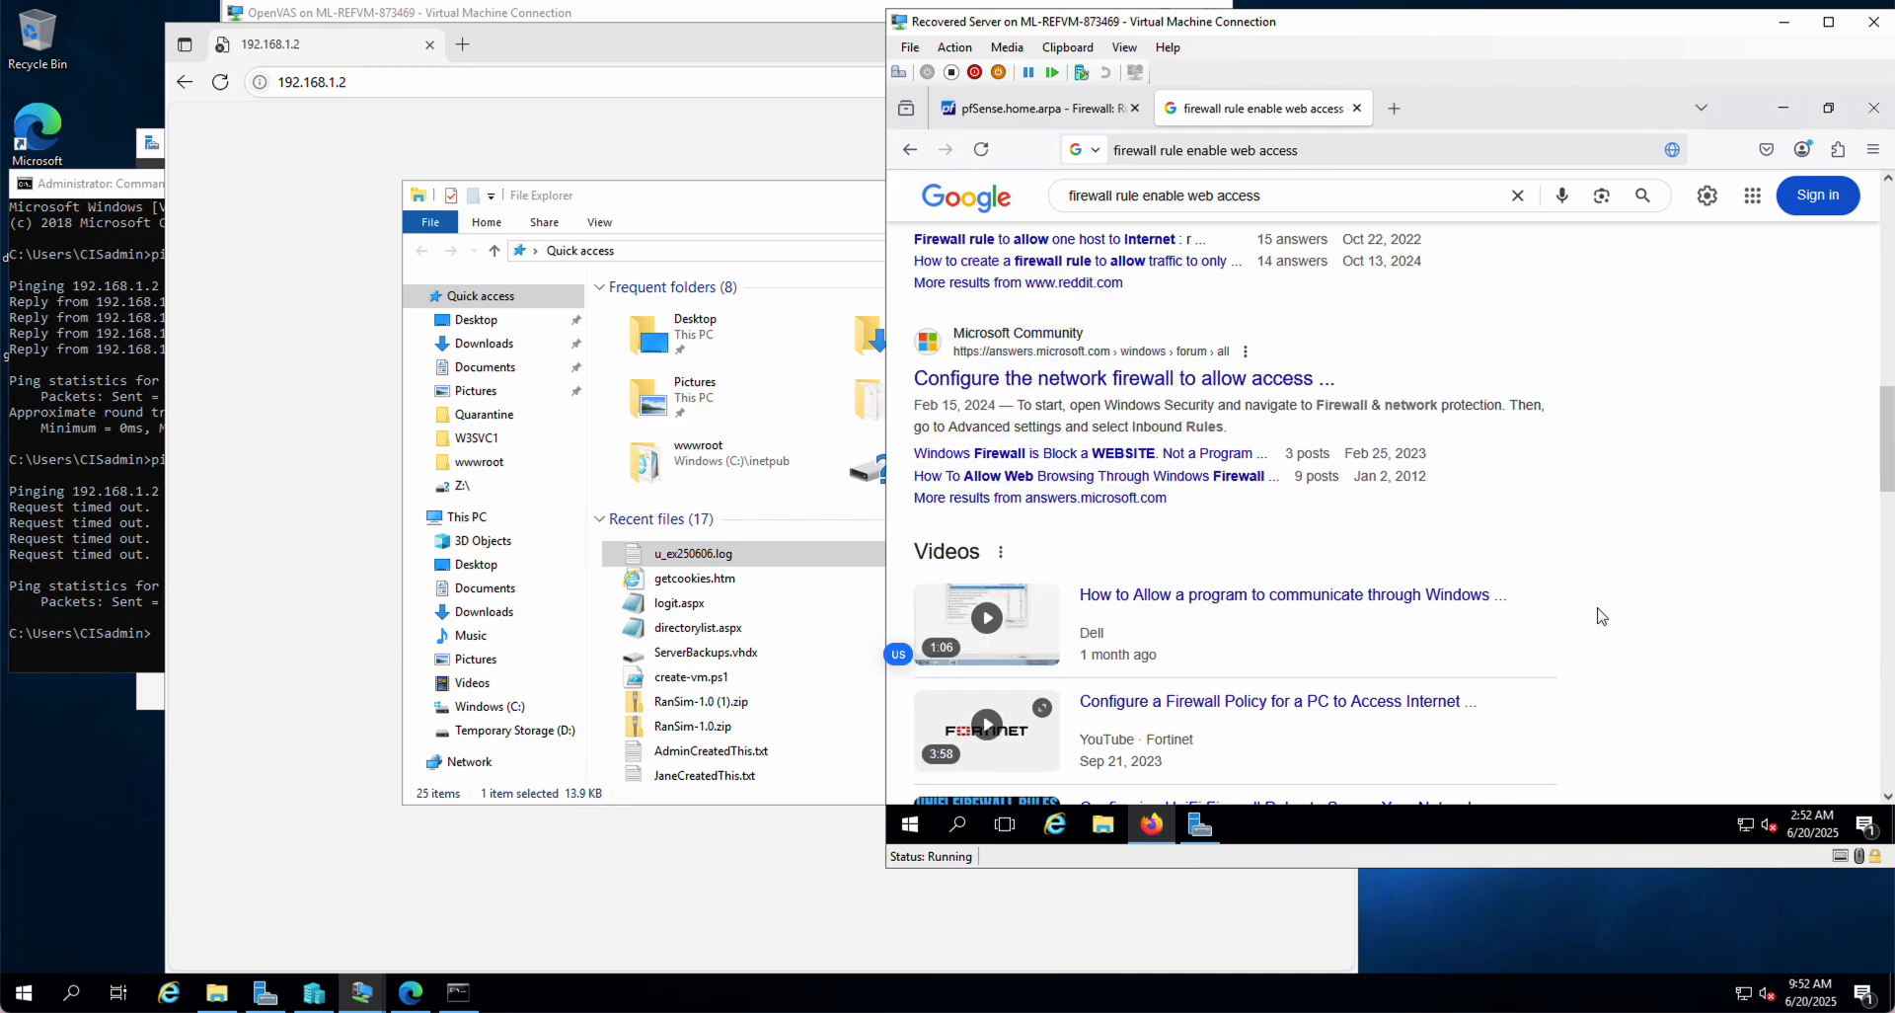
scroll(1601, 617, "up", 12)
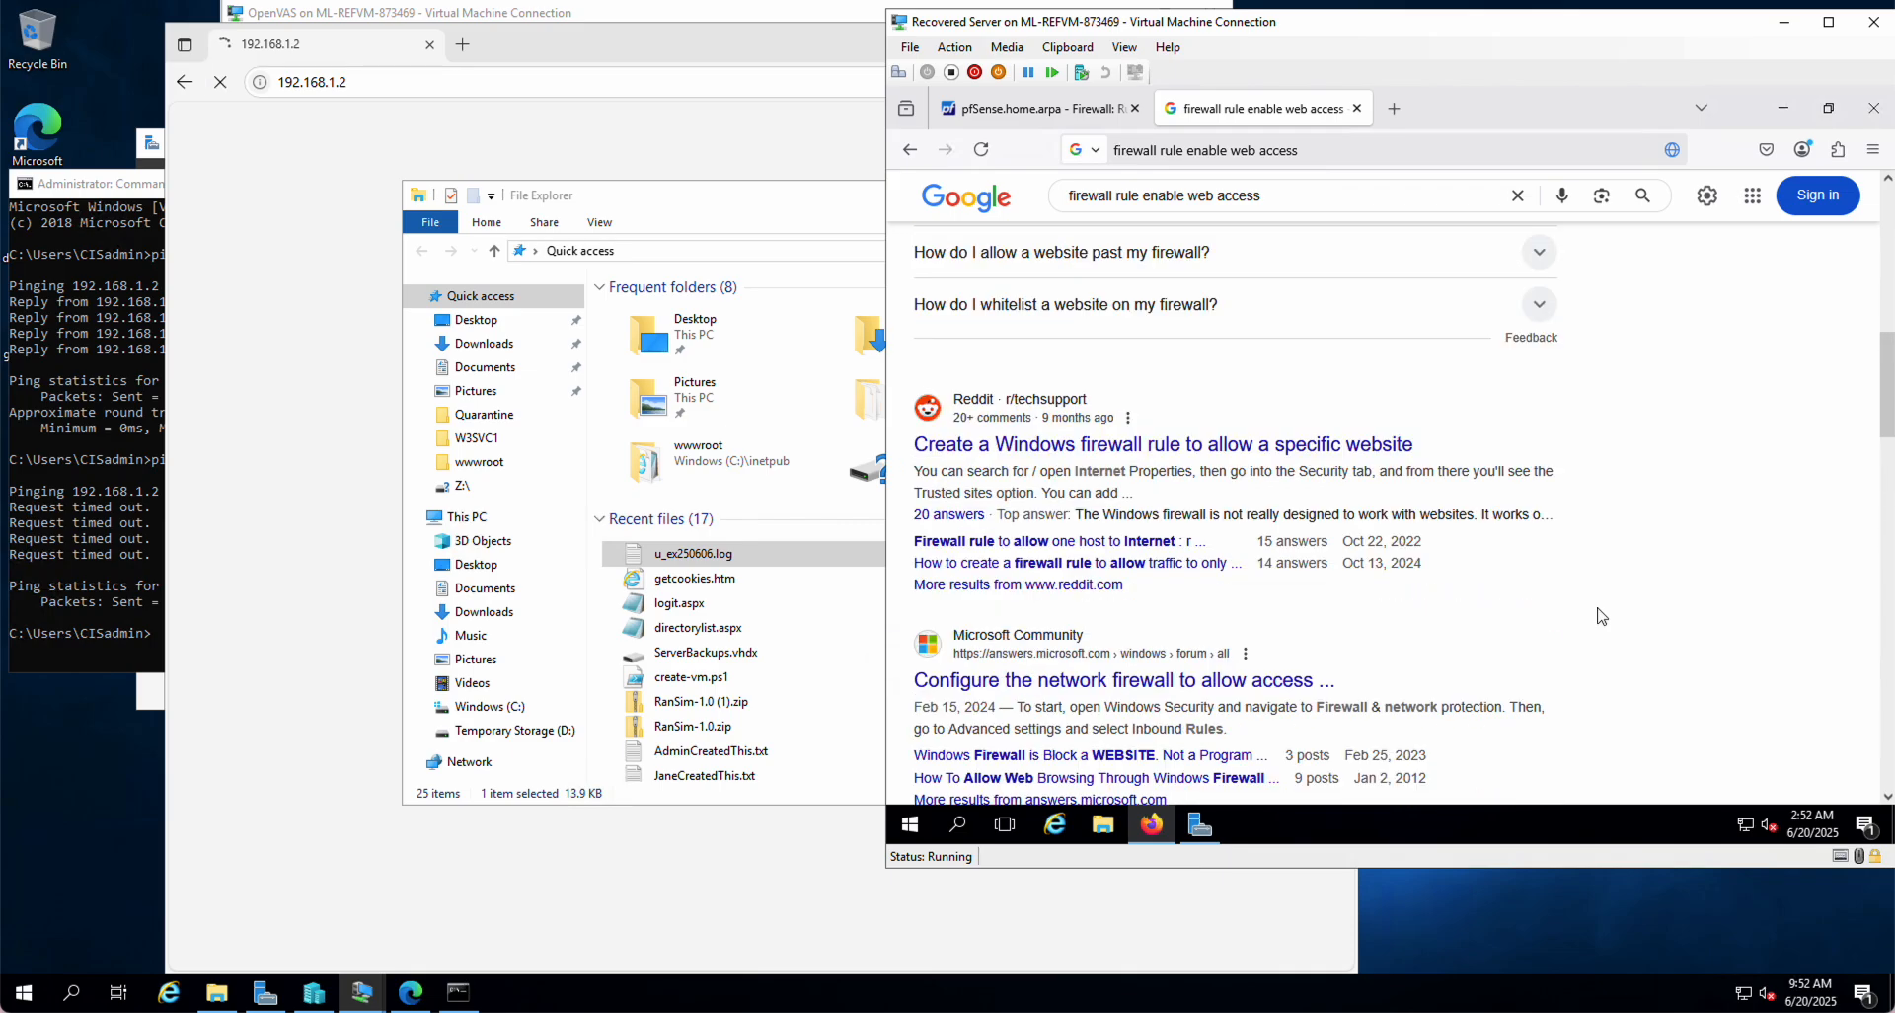
scroll(1602, 617, "up", 1)
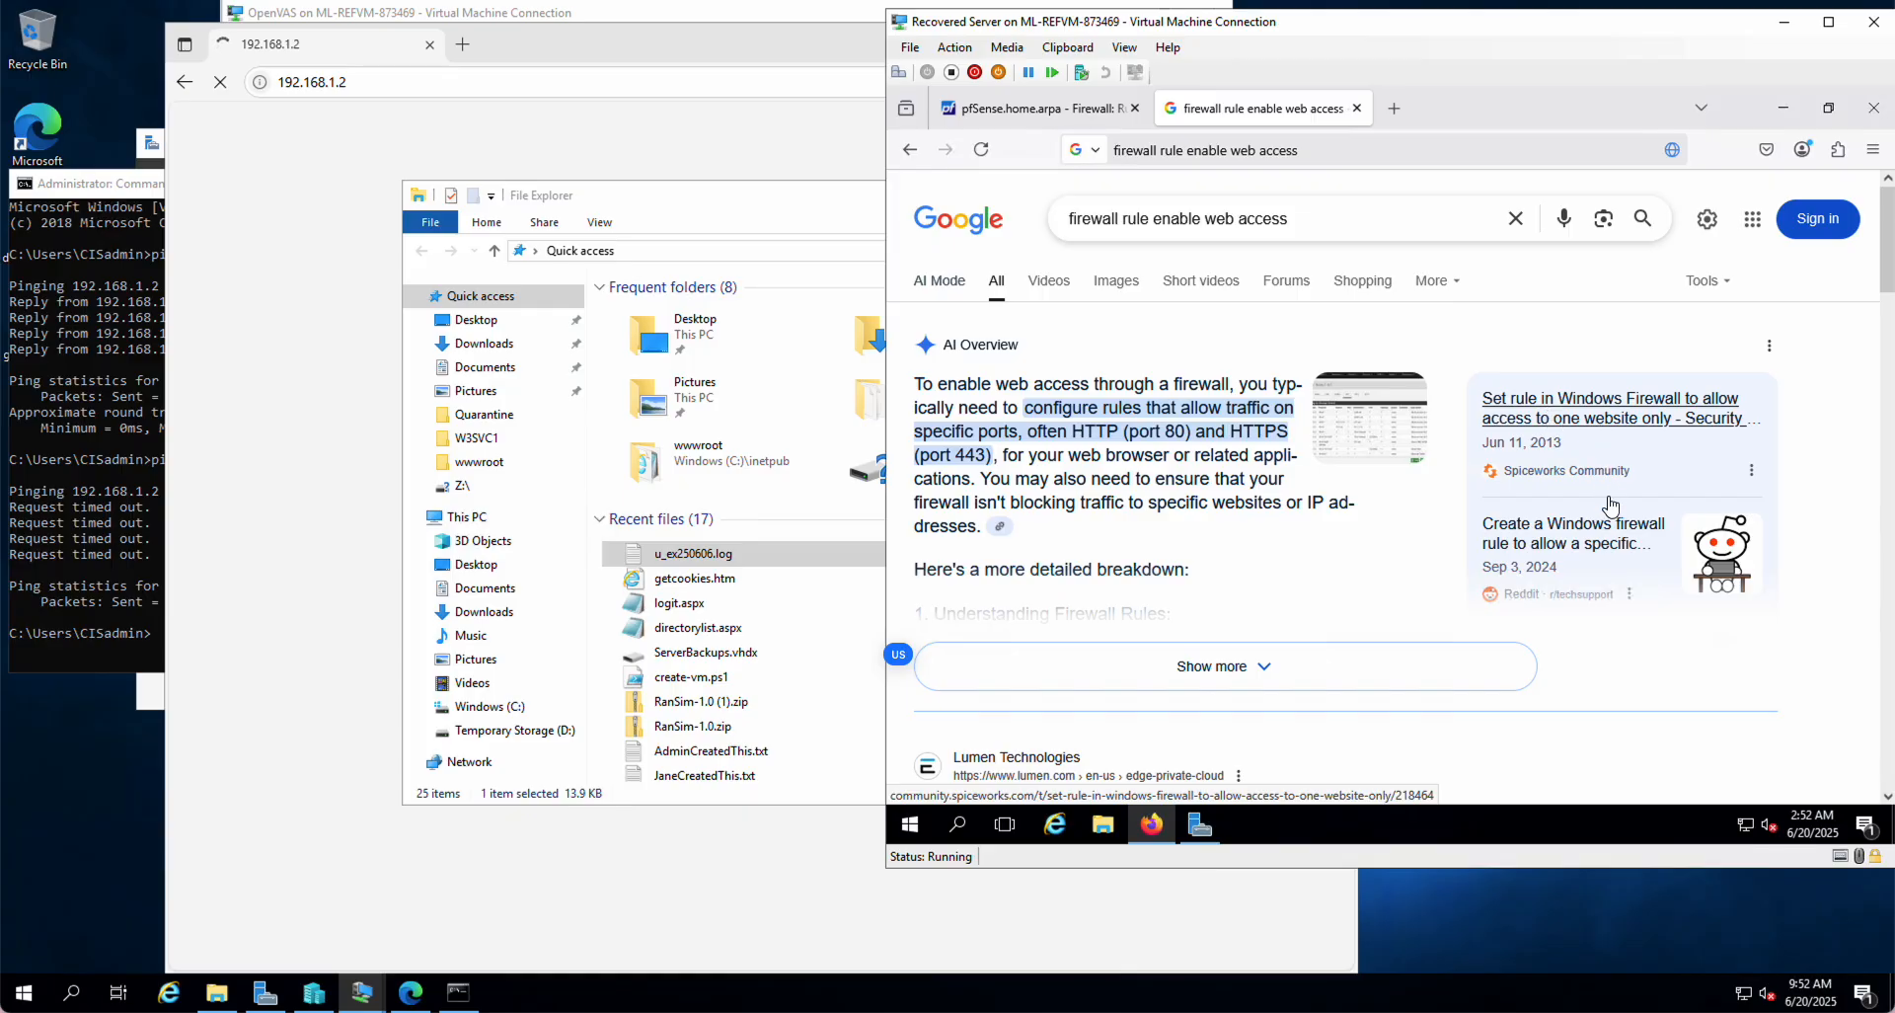
scroll(1552, 572, "down", 5)
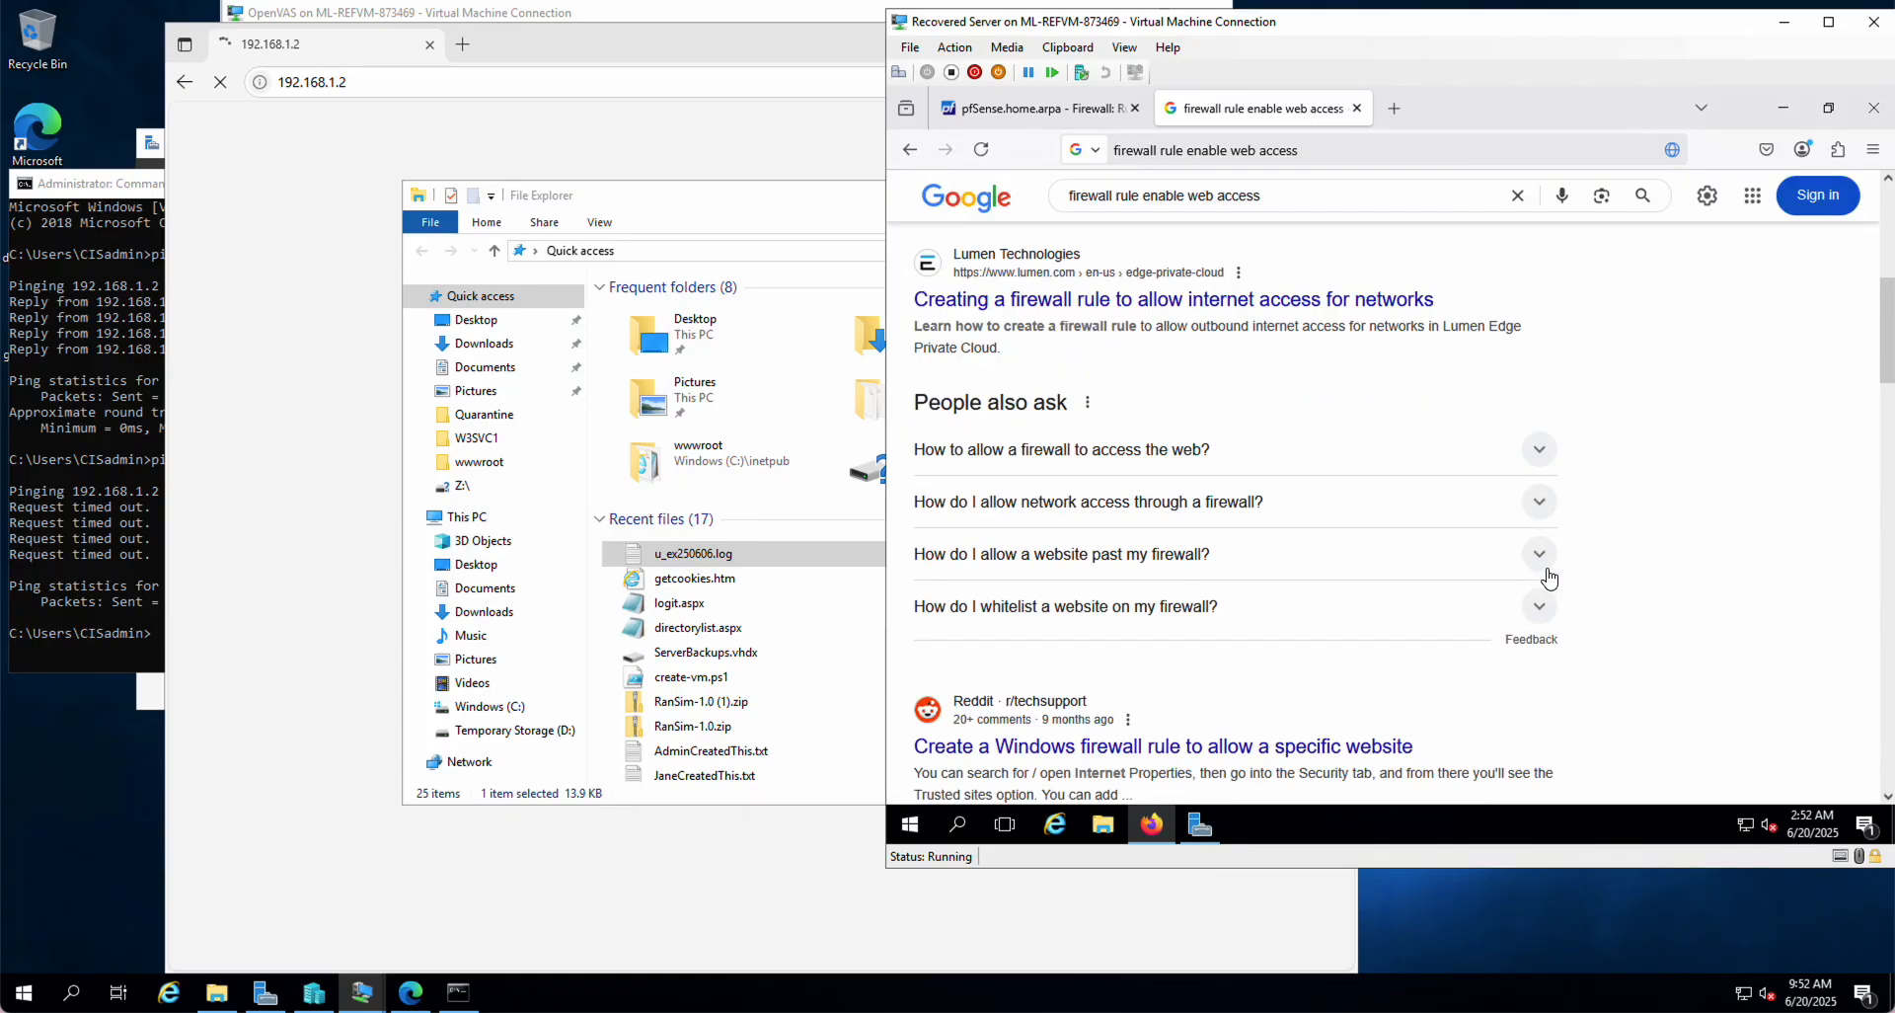
scroll(1439, 604, "down", 1)
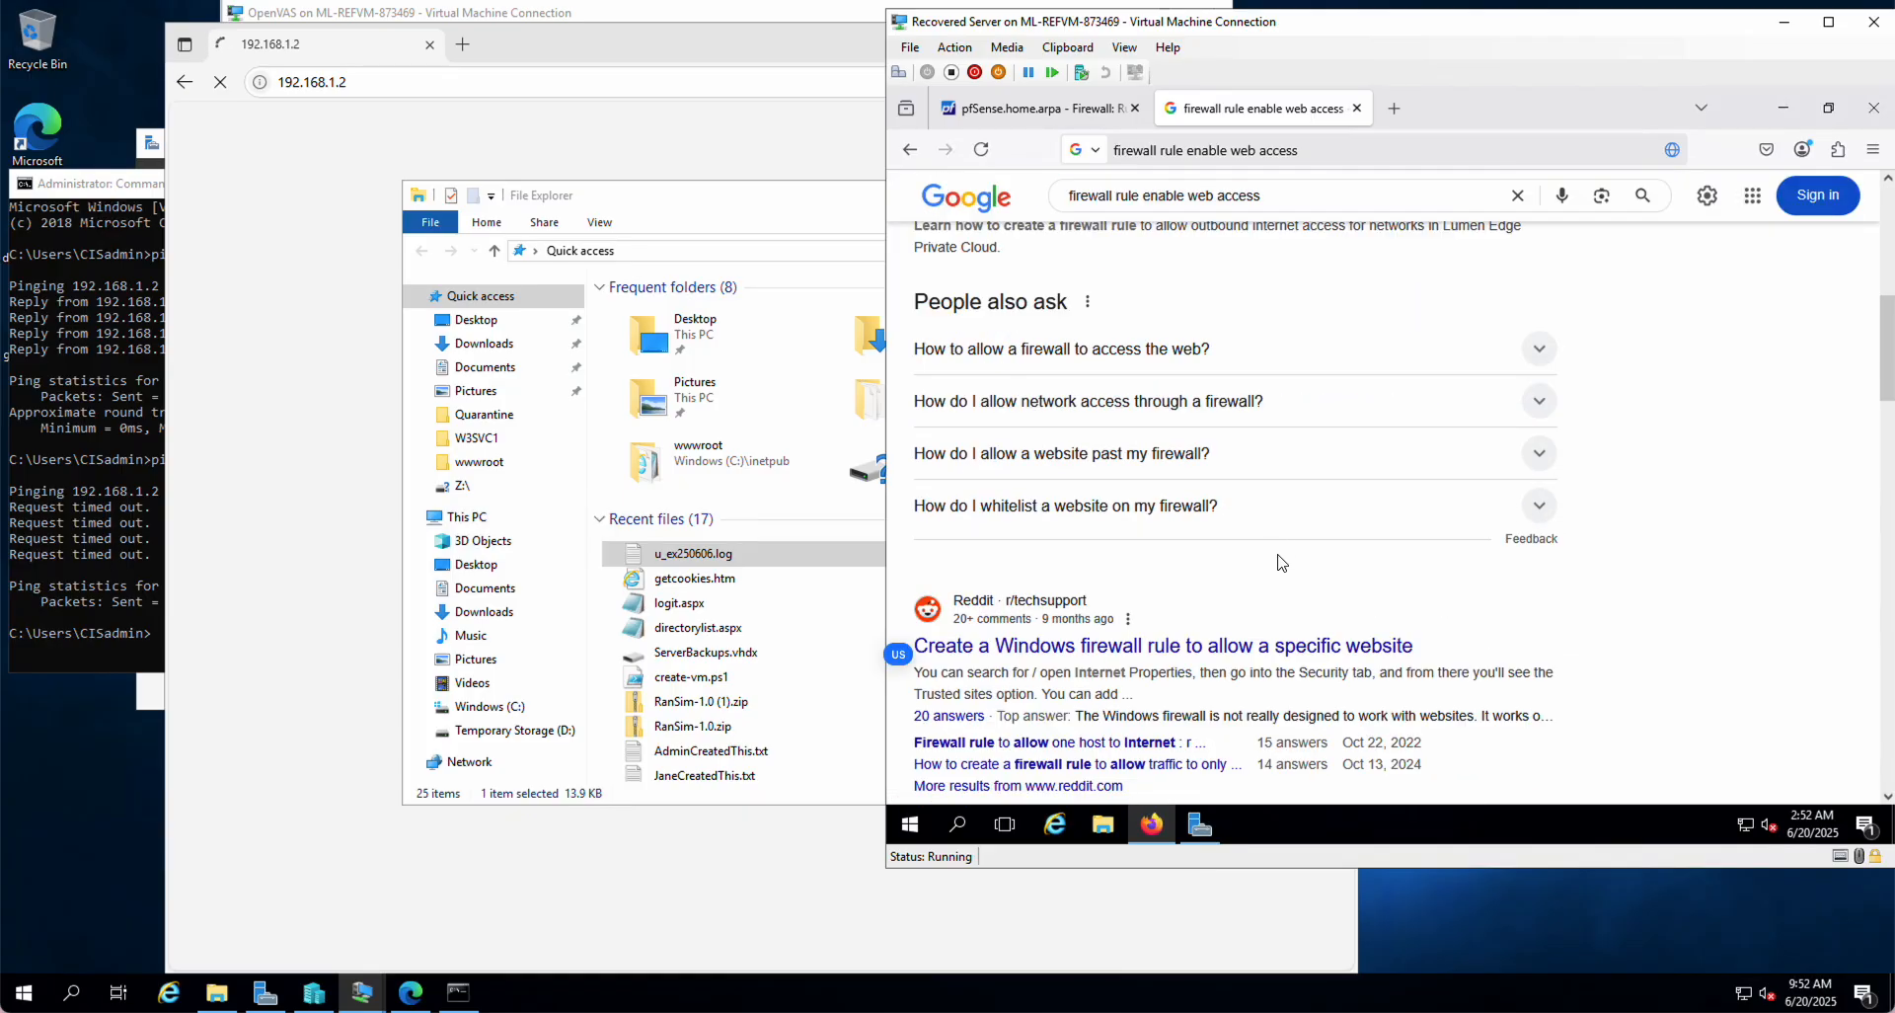
right_click(1233, 652)
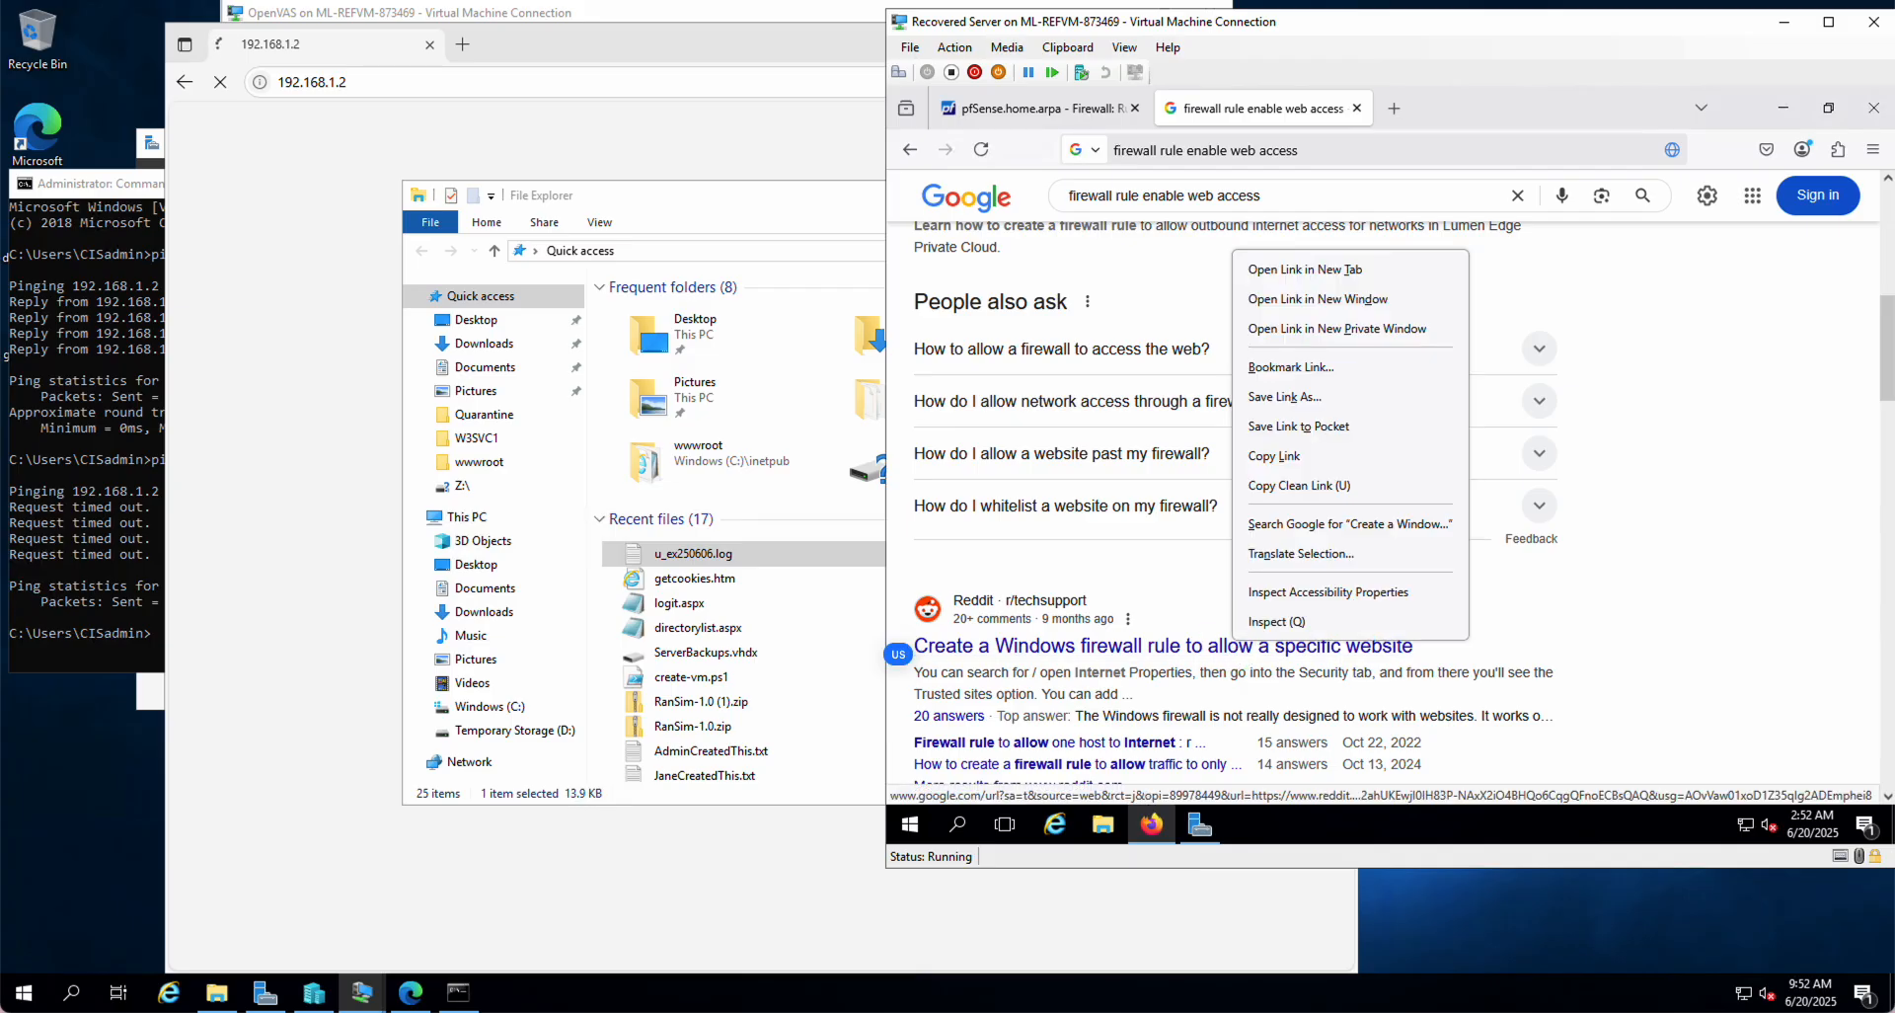
left_click(1301, 269)
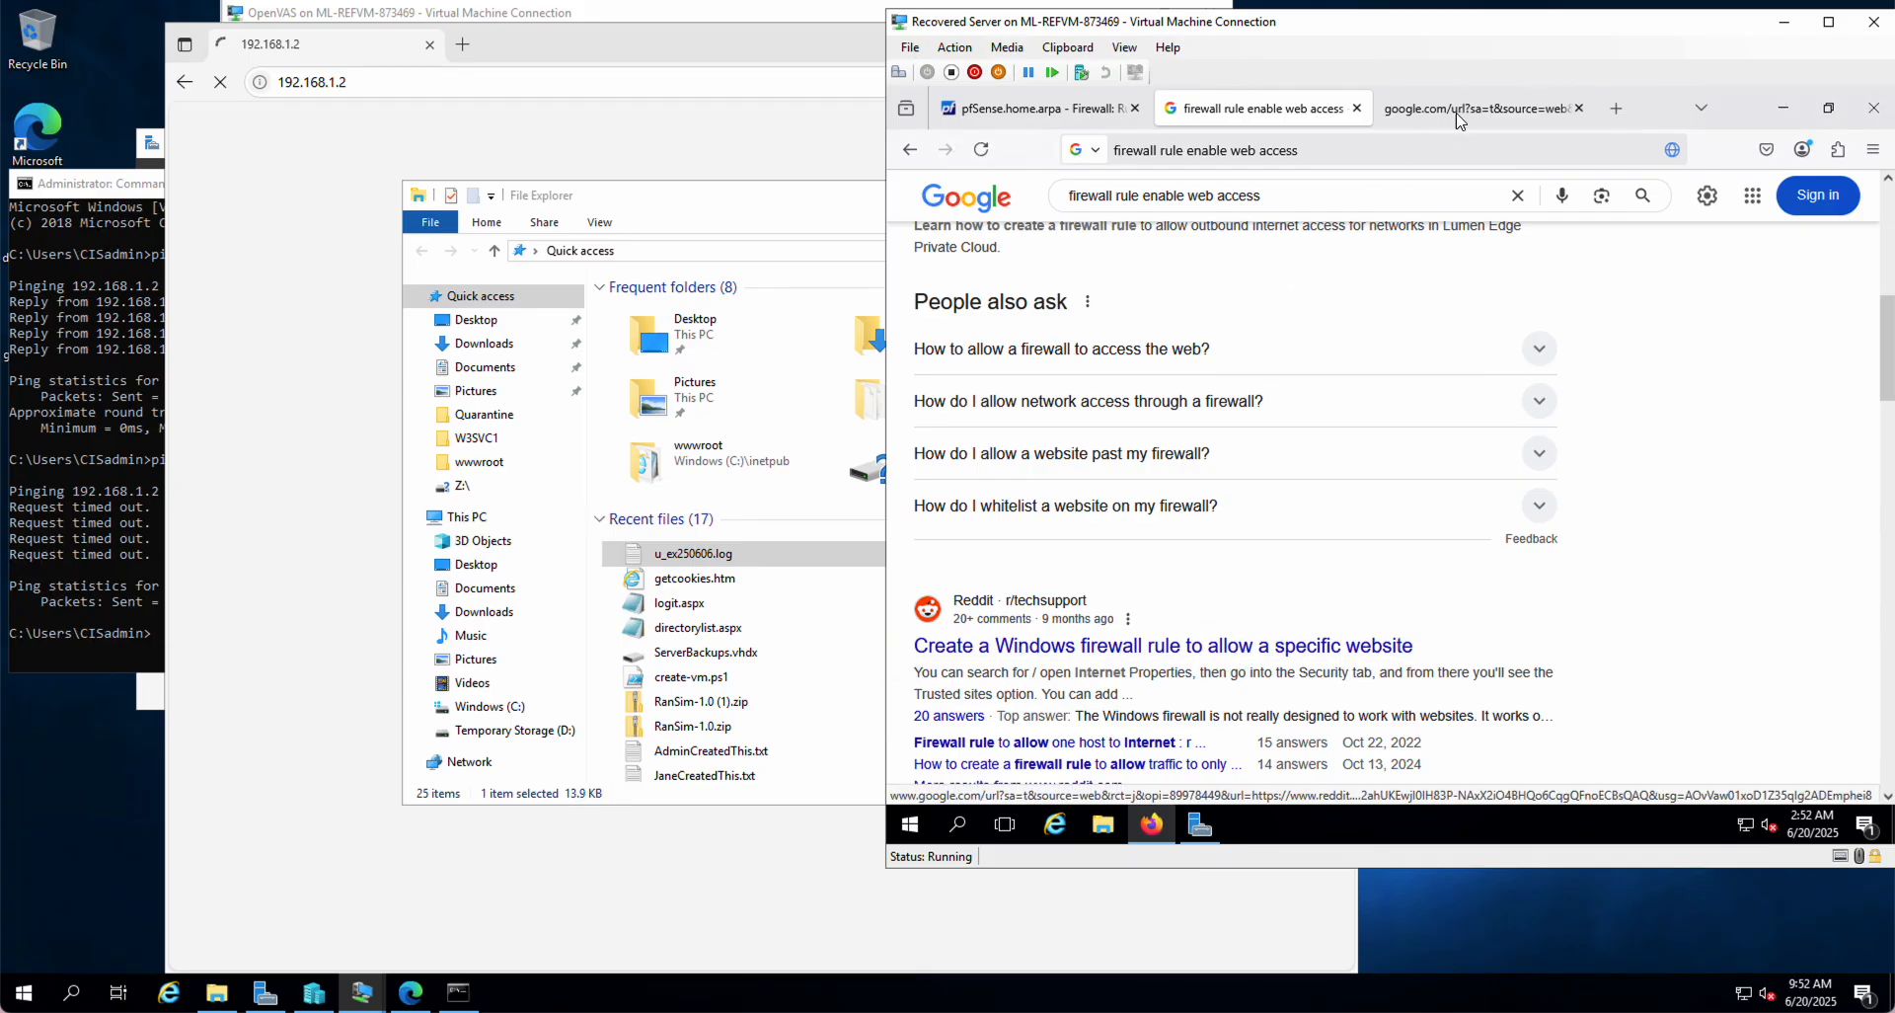
left_click(1471, 108)
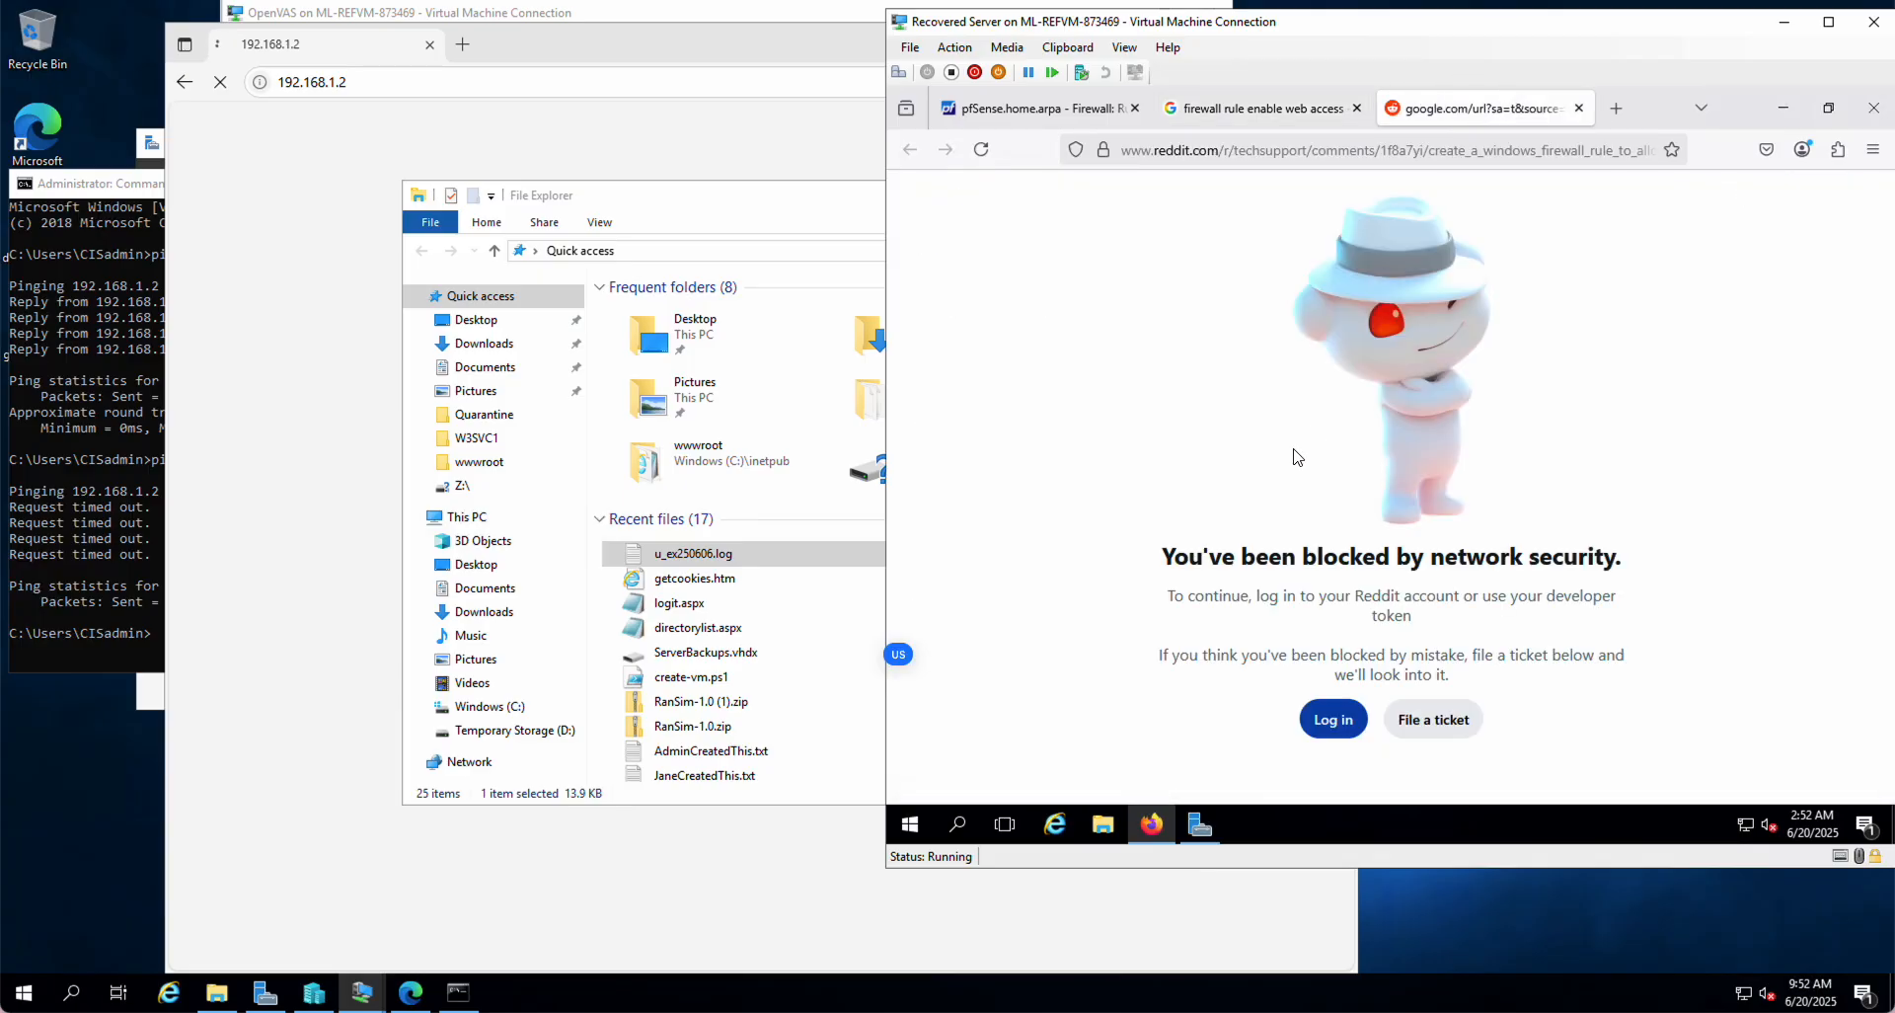
left_click(1579, 109)
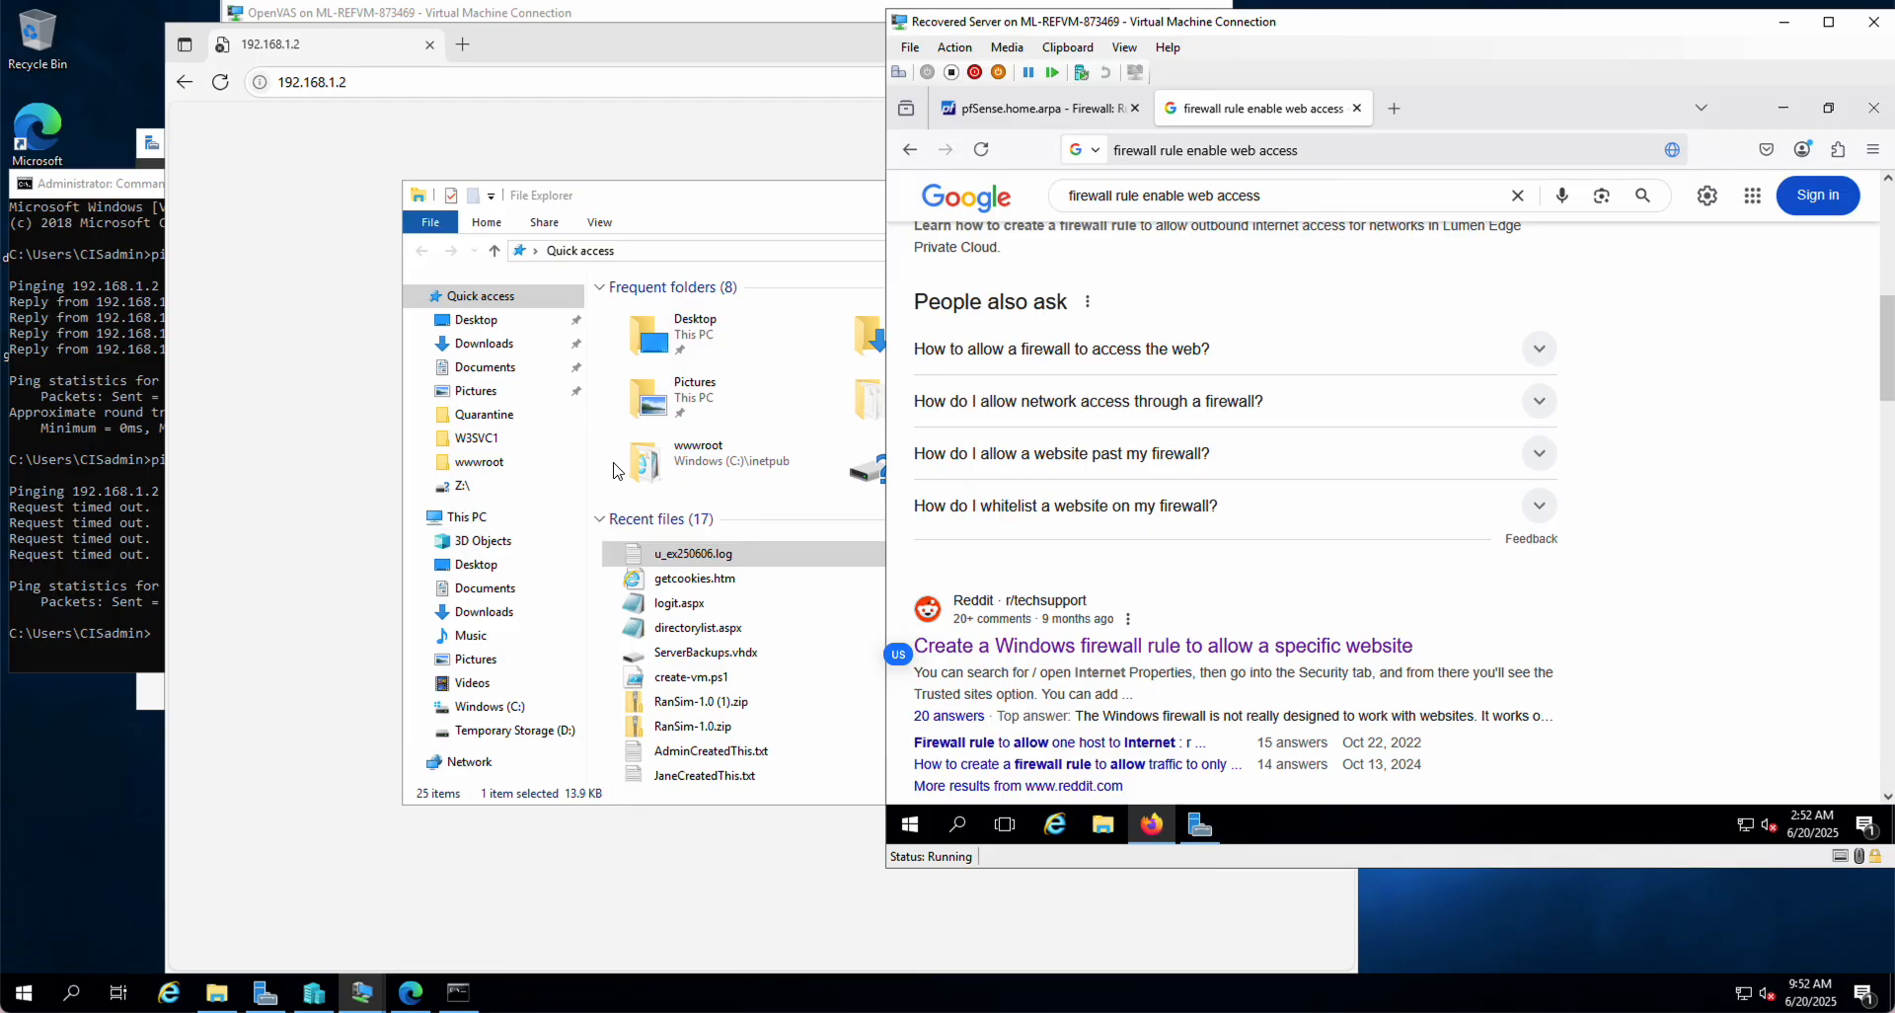
scroll(1153, 413, "up", 8)
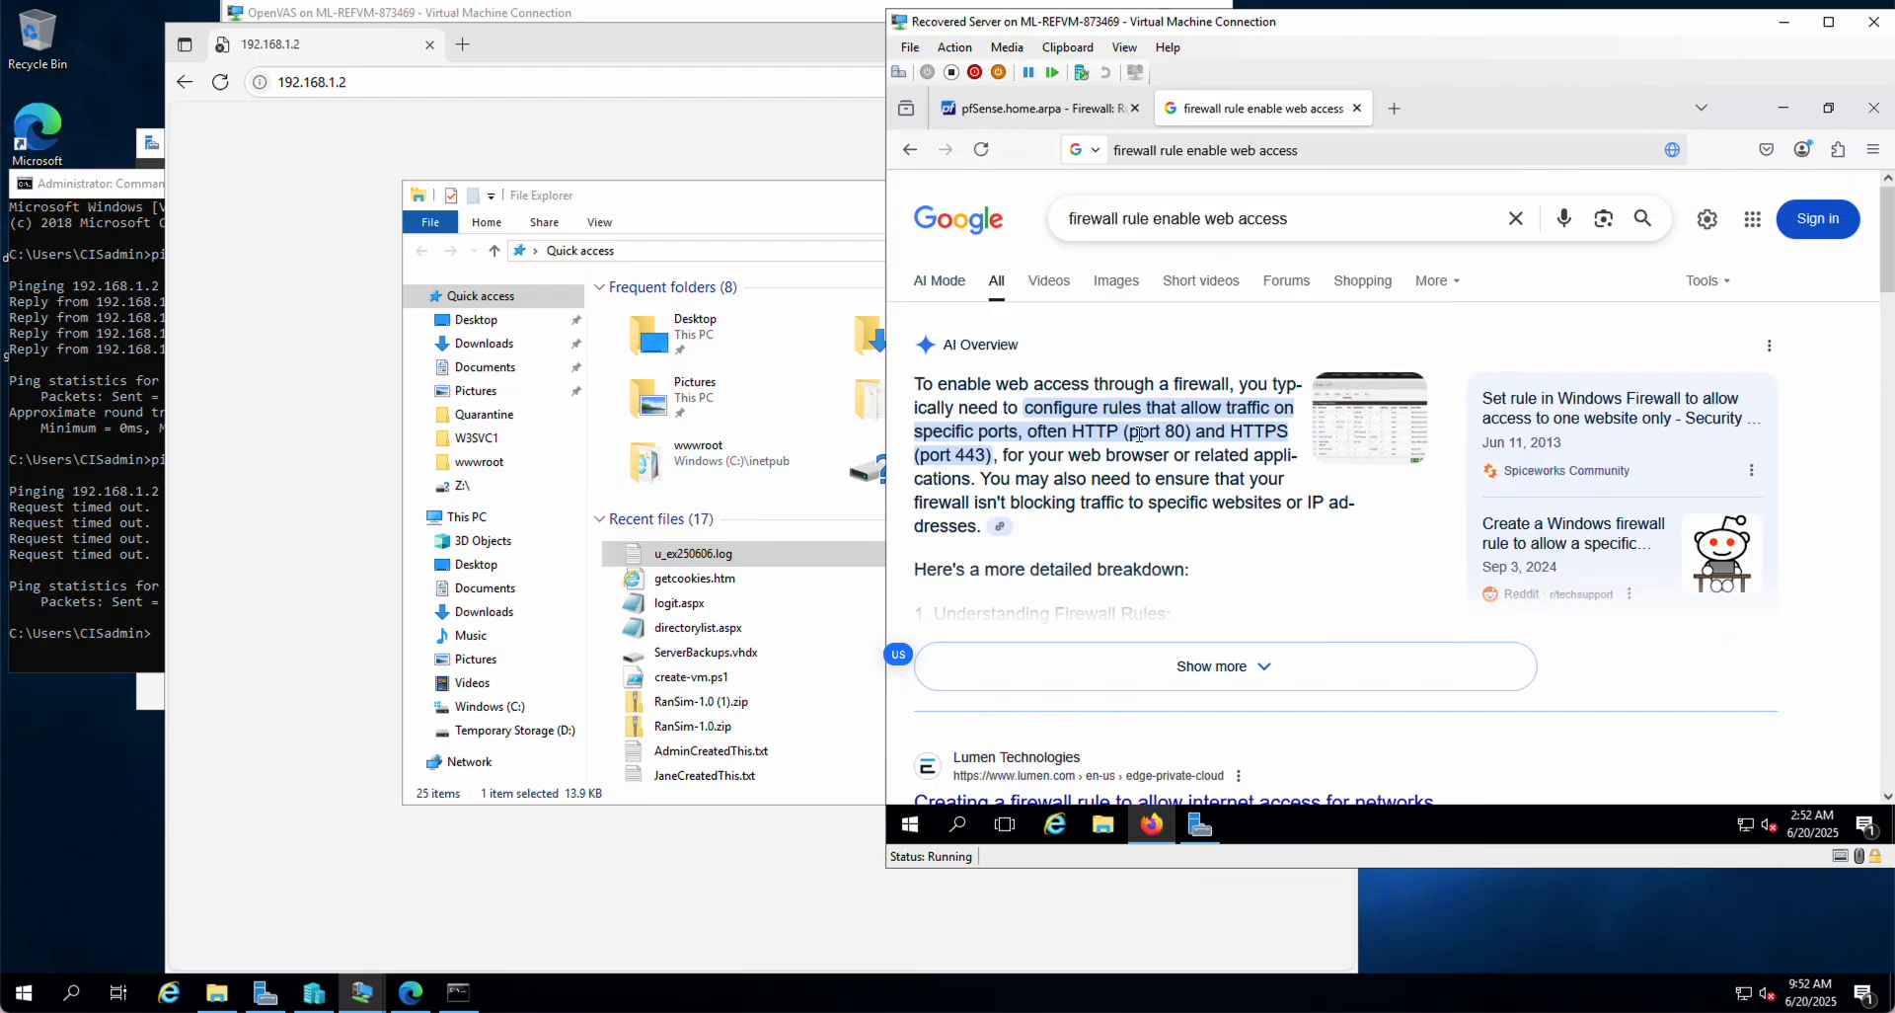
left_click_drag(1128, 436, 1185, 431)
left_click_drag(921, 456, 987, 449)
Step: Add a new top WAN rule in pfSense, leaving the action as Pass, then return to Google
left_click(1007, 110)
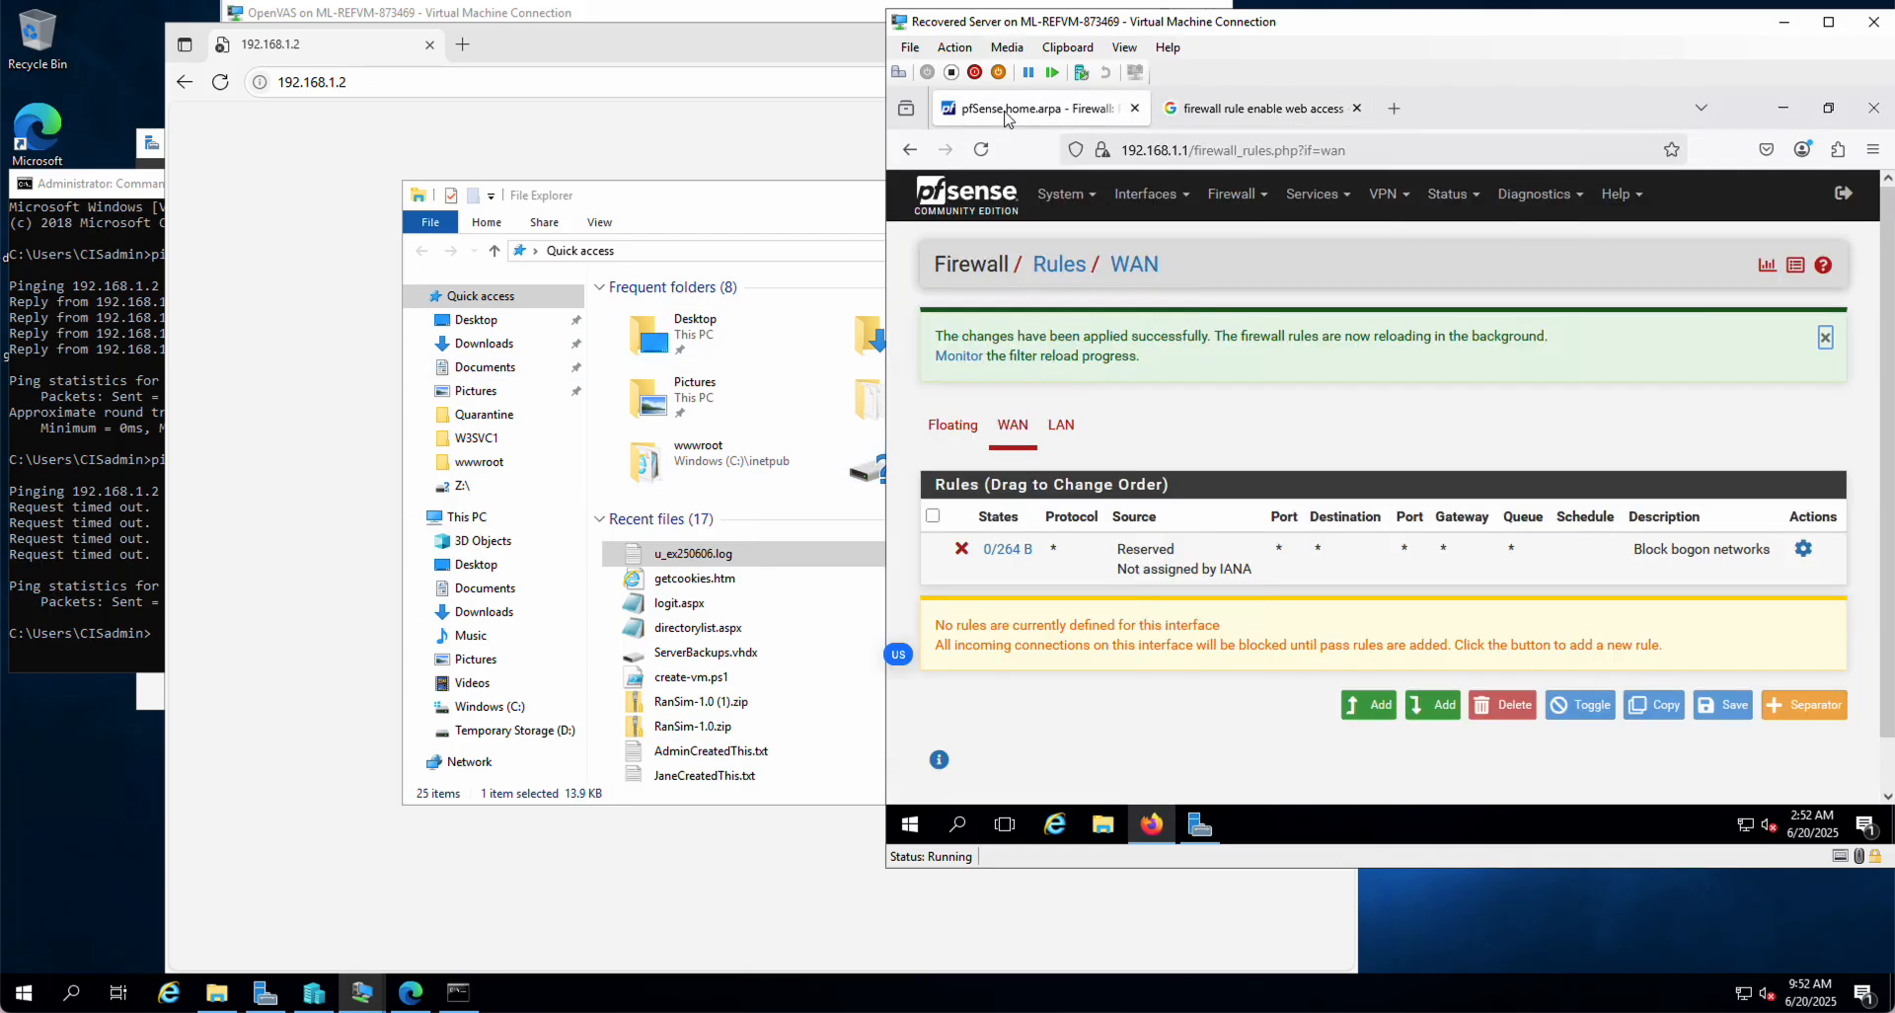
left_click(1362, 707)
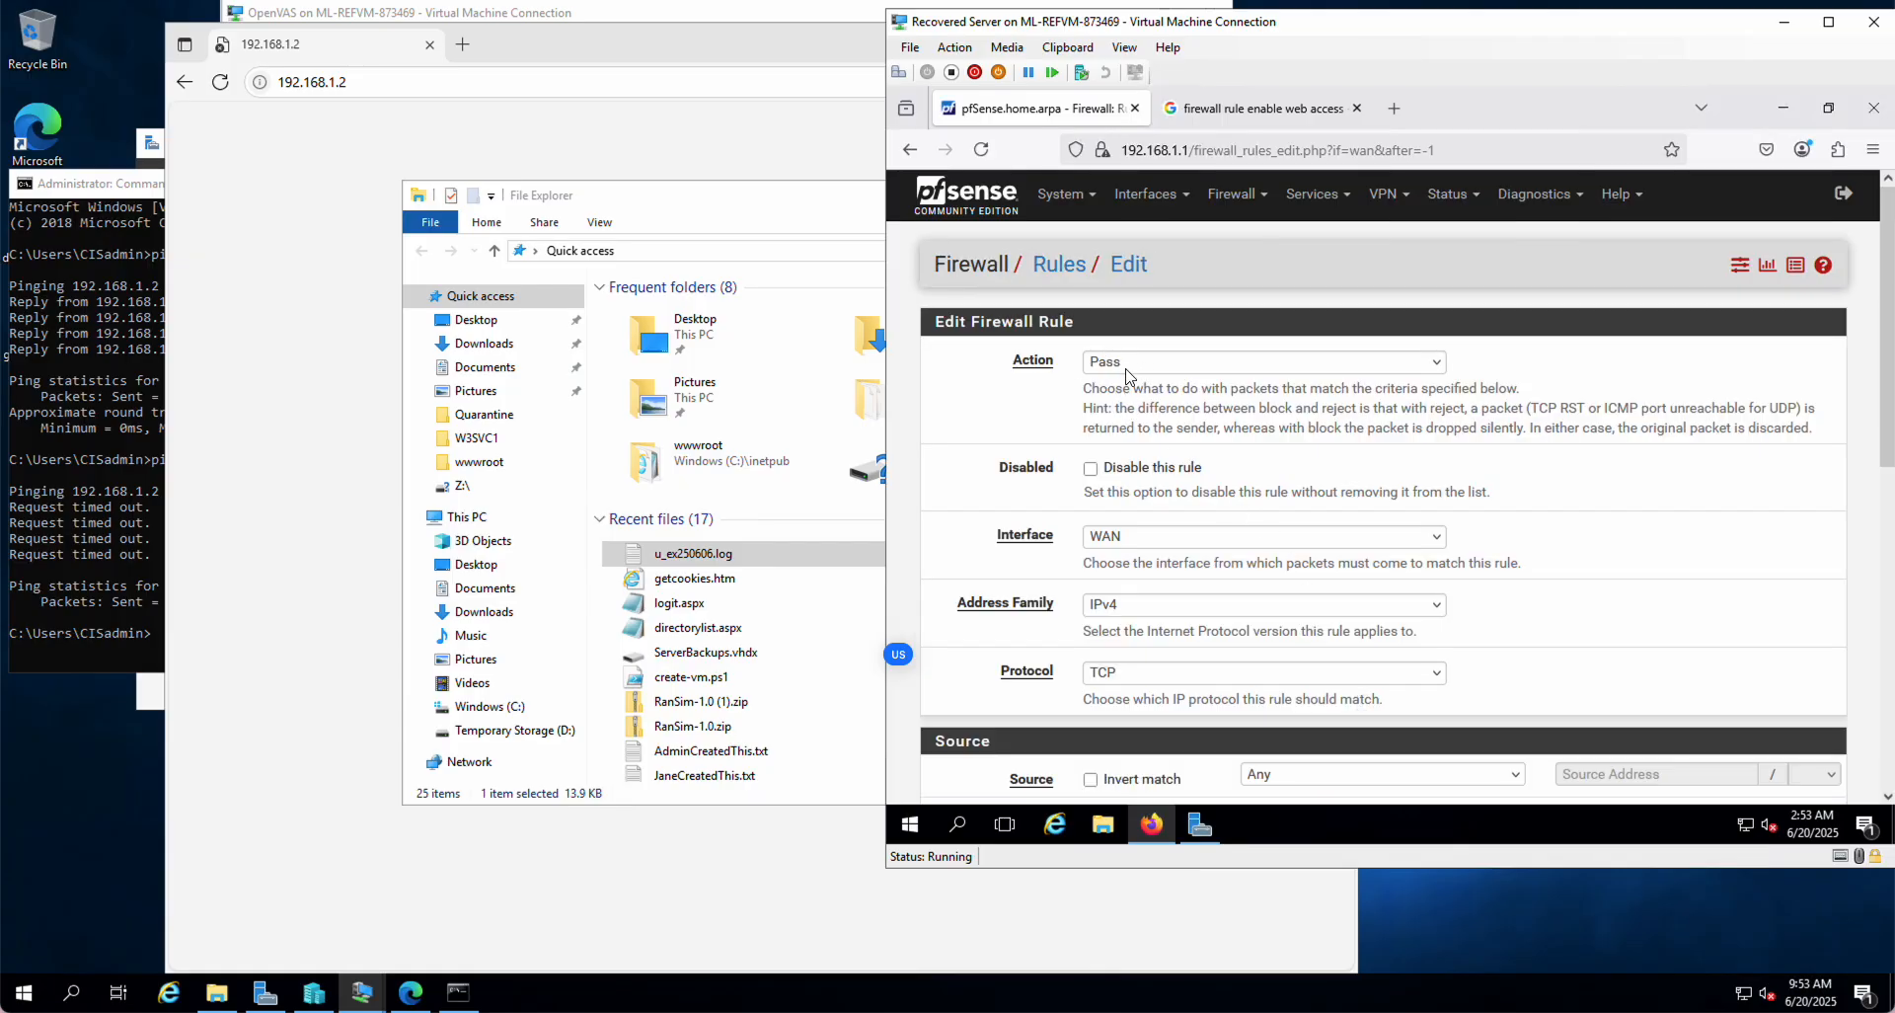
left_click(1130, 371)
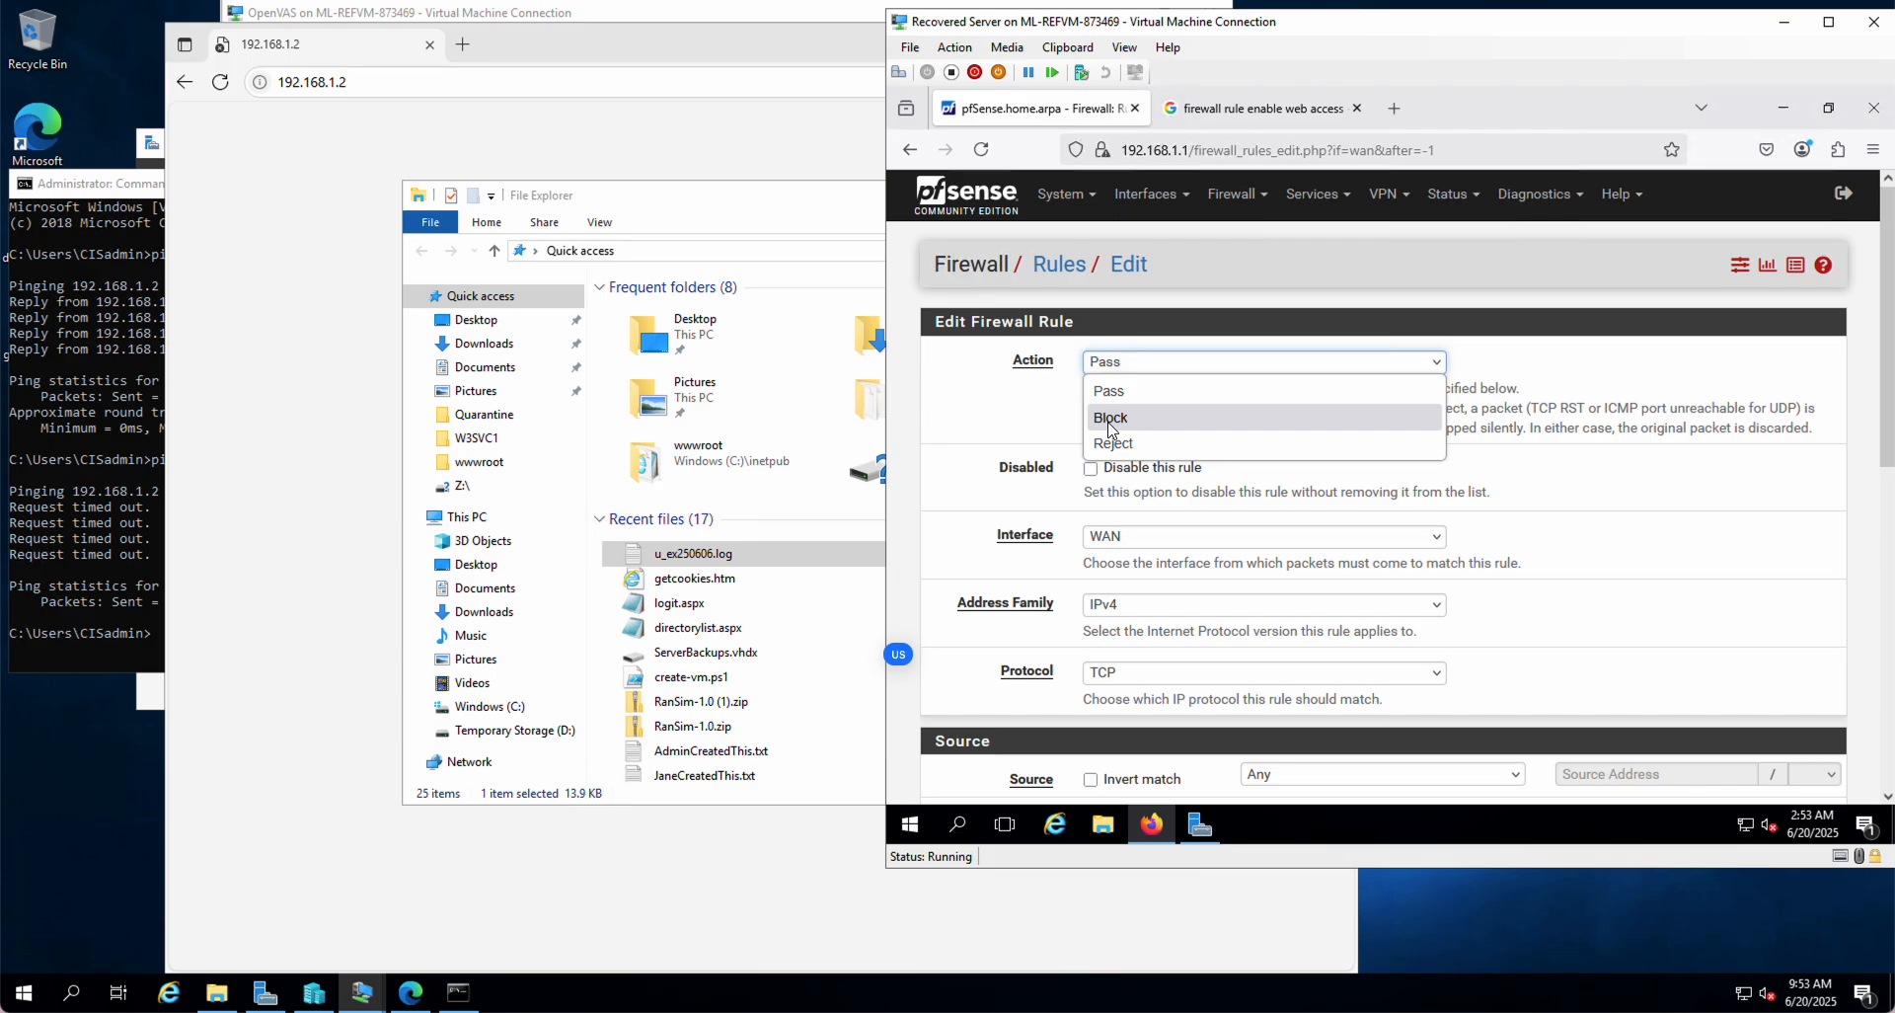
left_click(1019, 427)
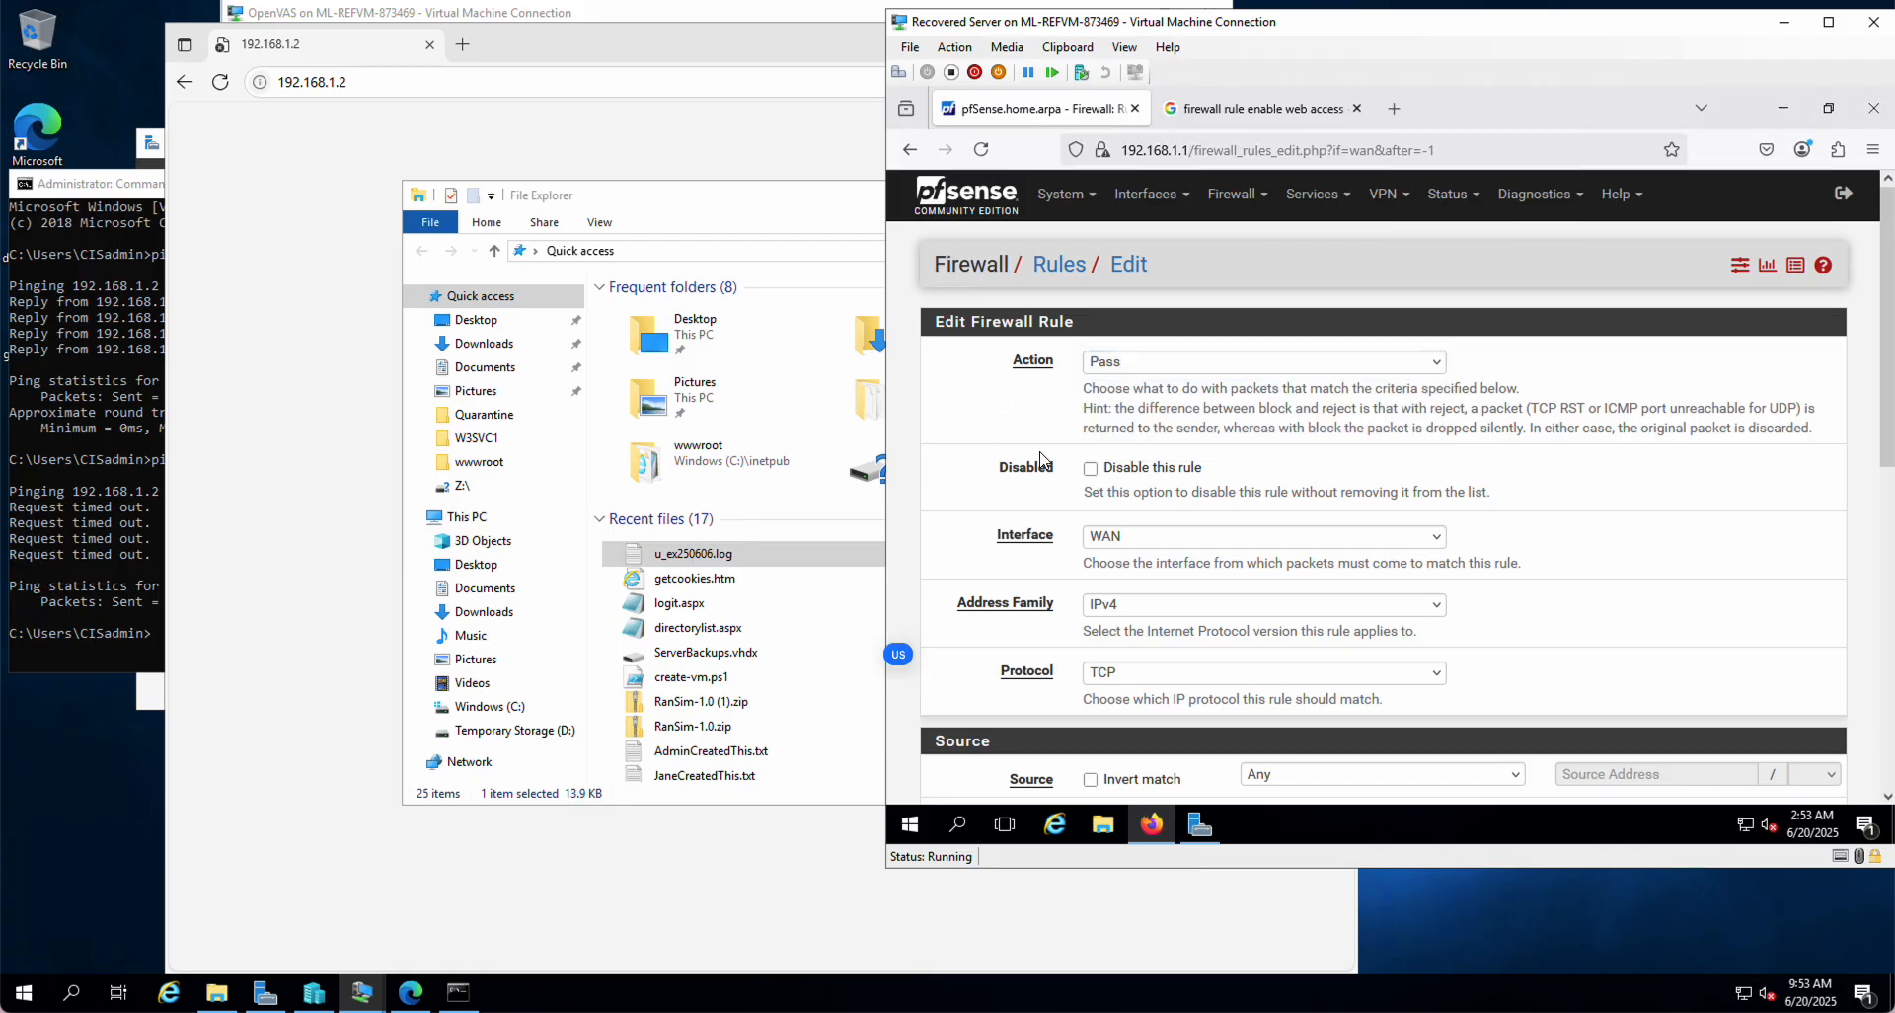
scroll(1041, 459, "down", 2)
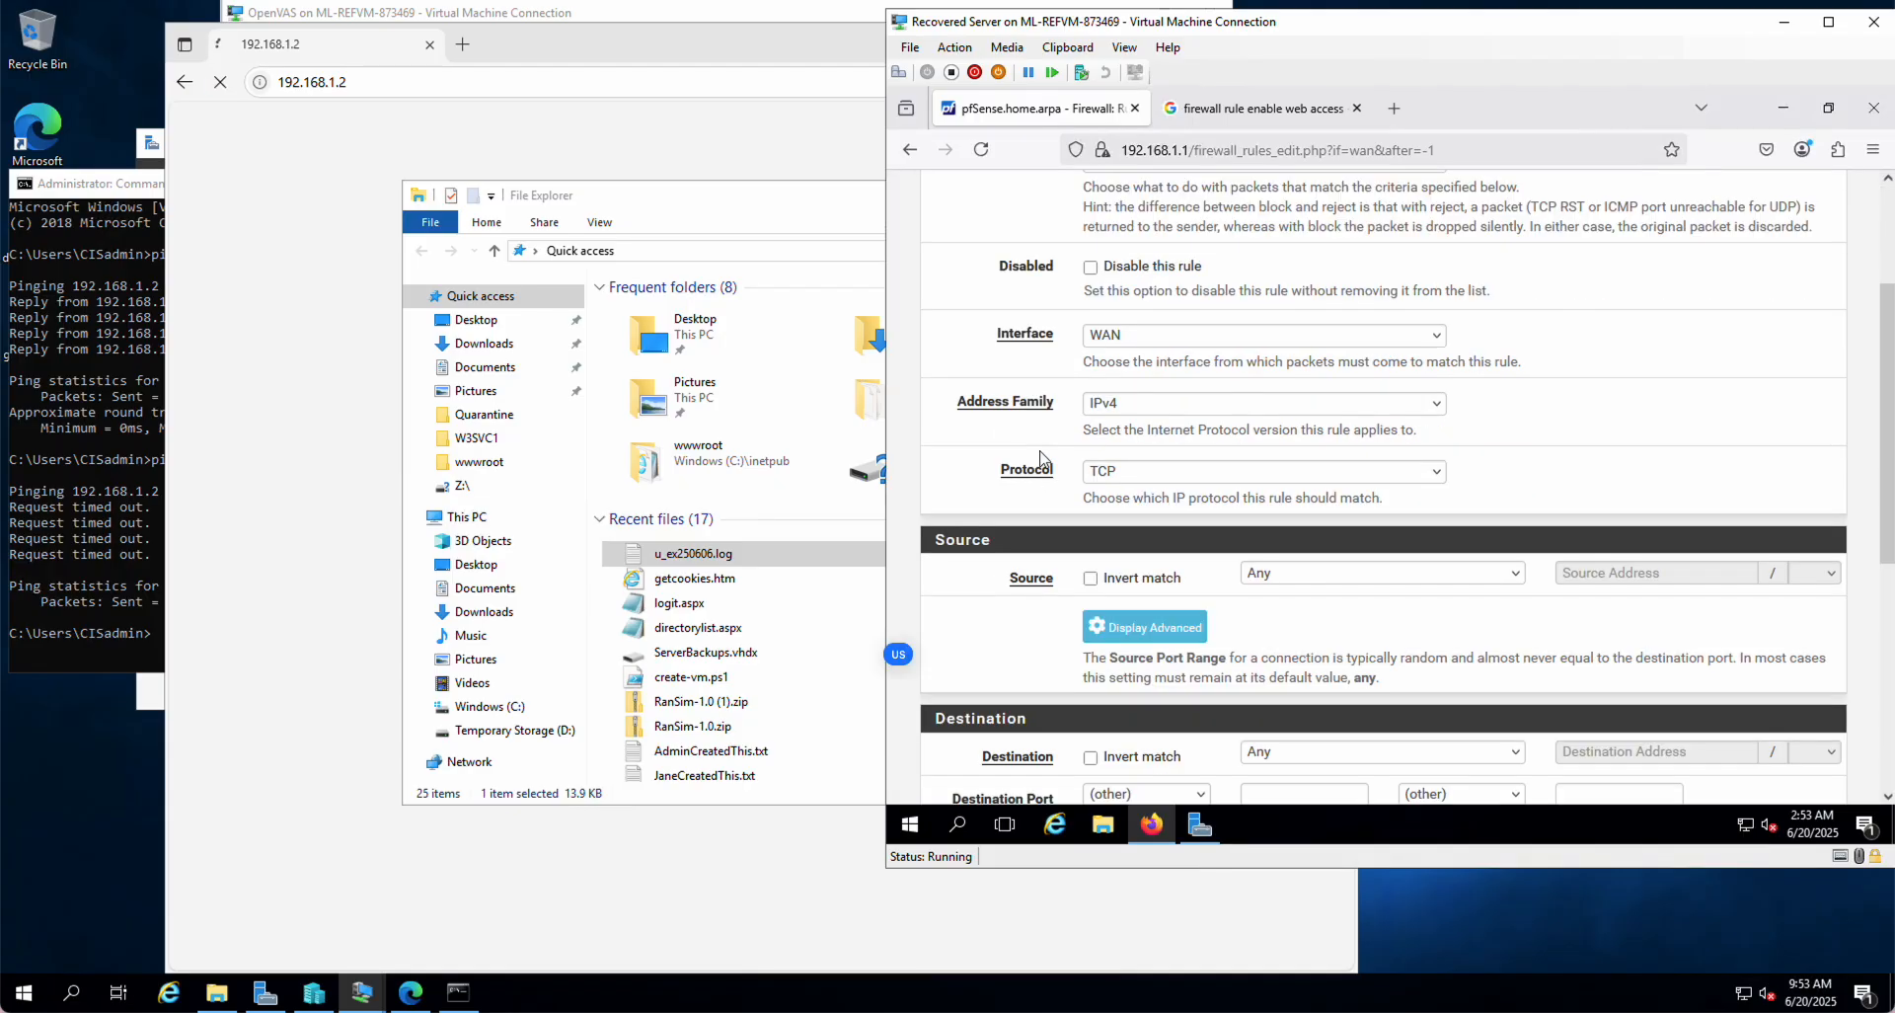
scroll(1096, 415, "up", 2)
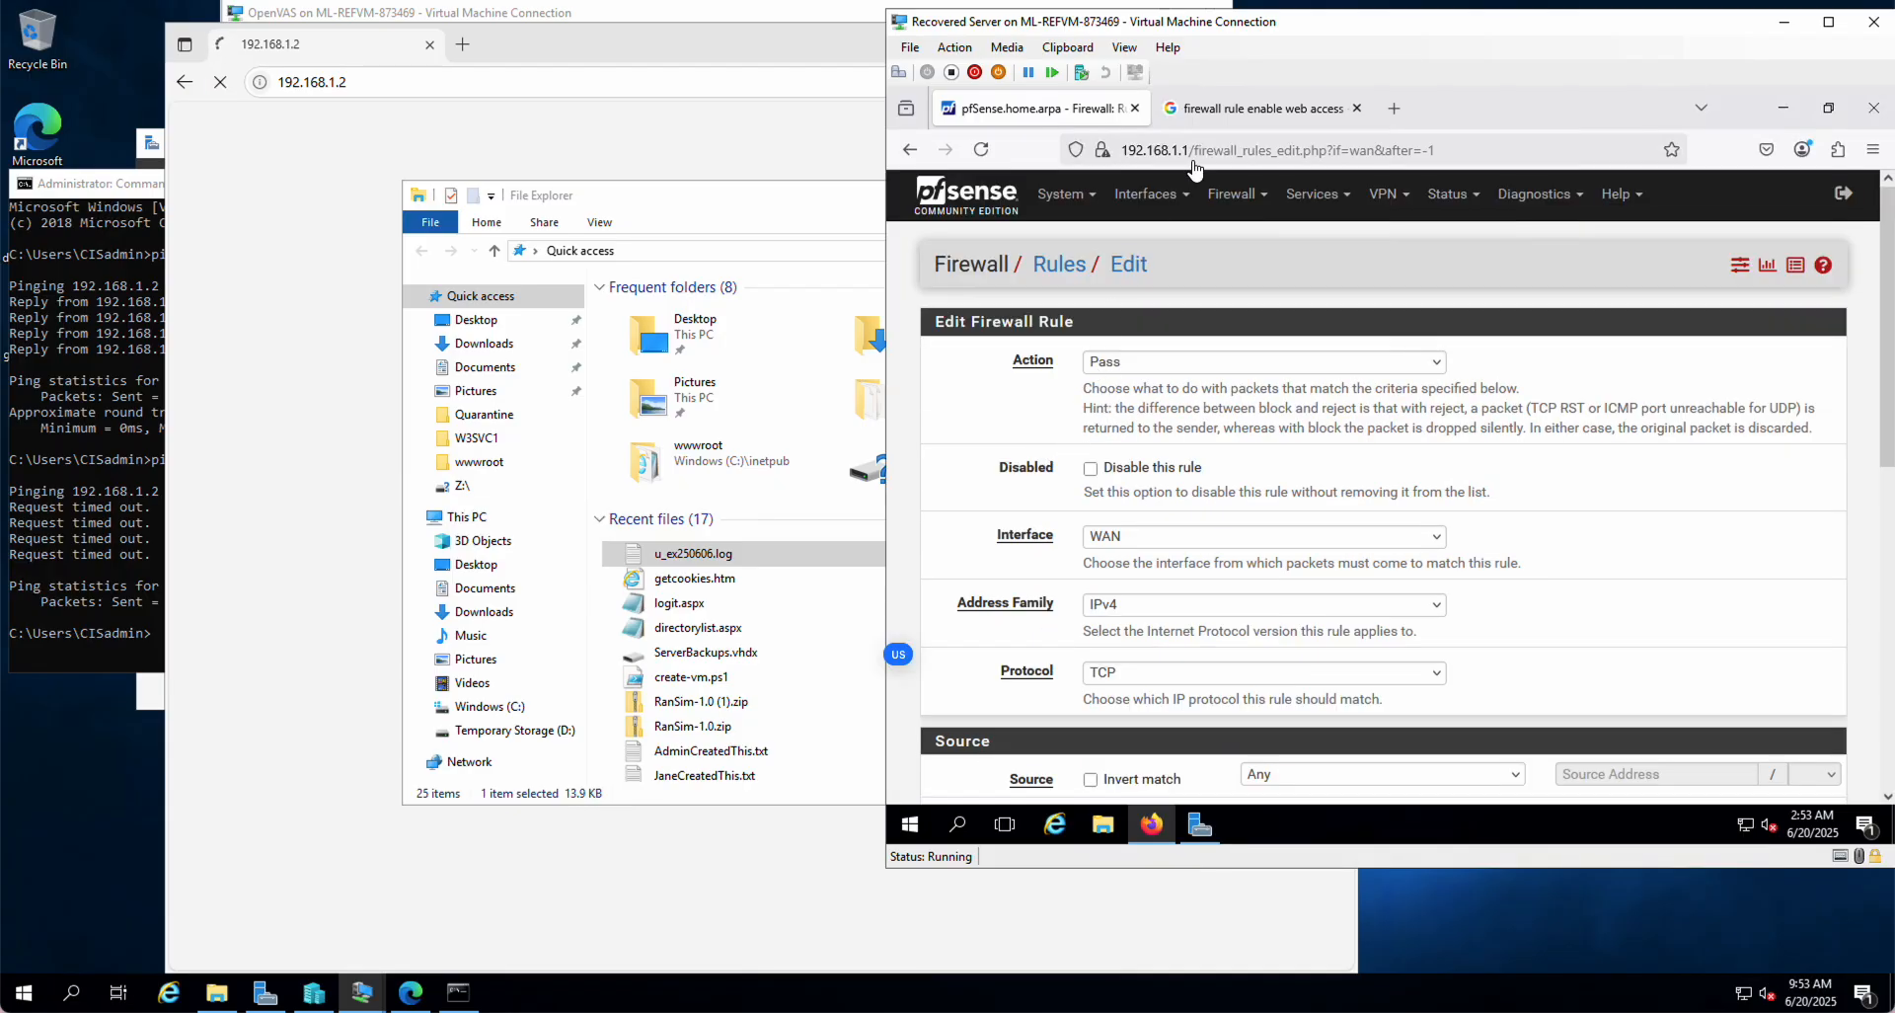
left_click(1259, 108)
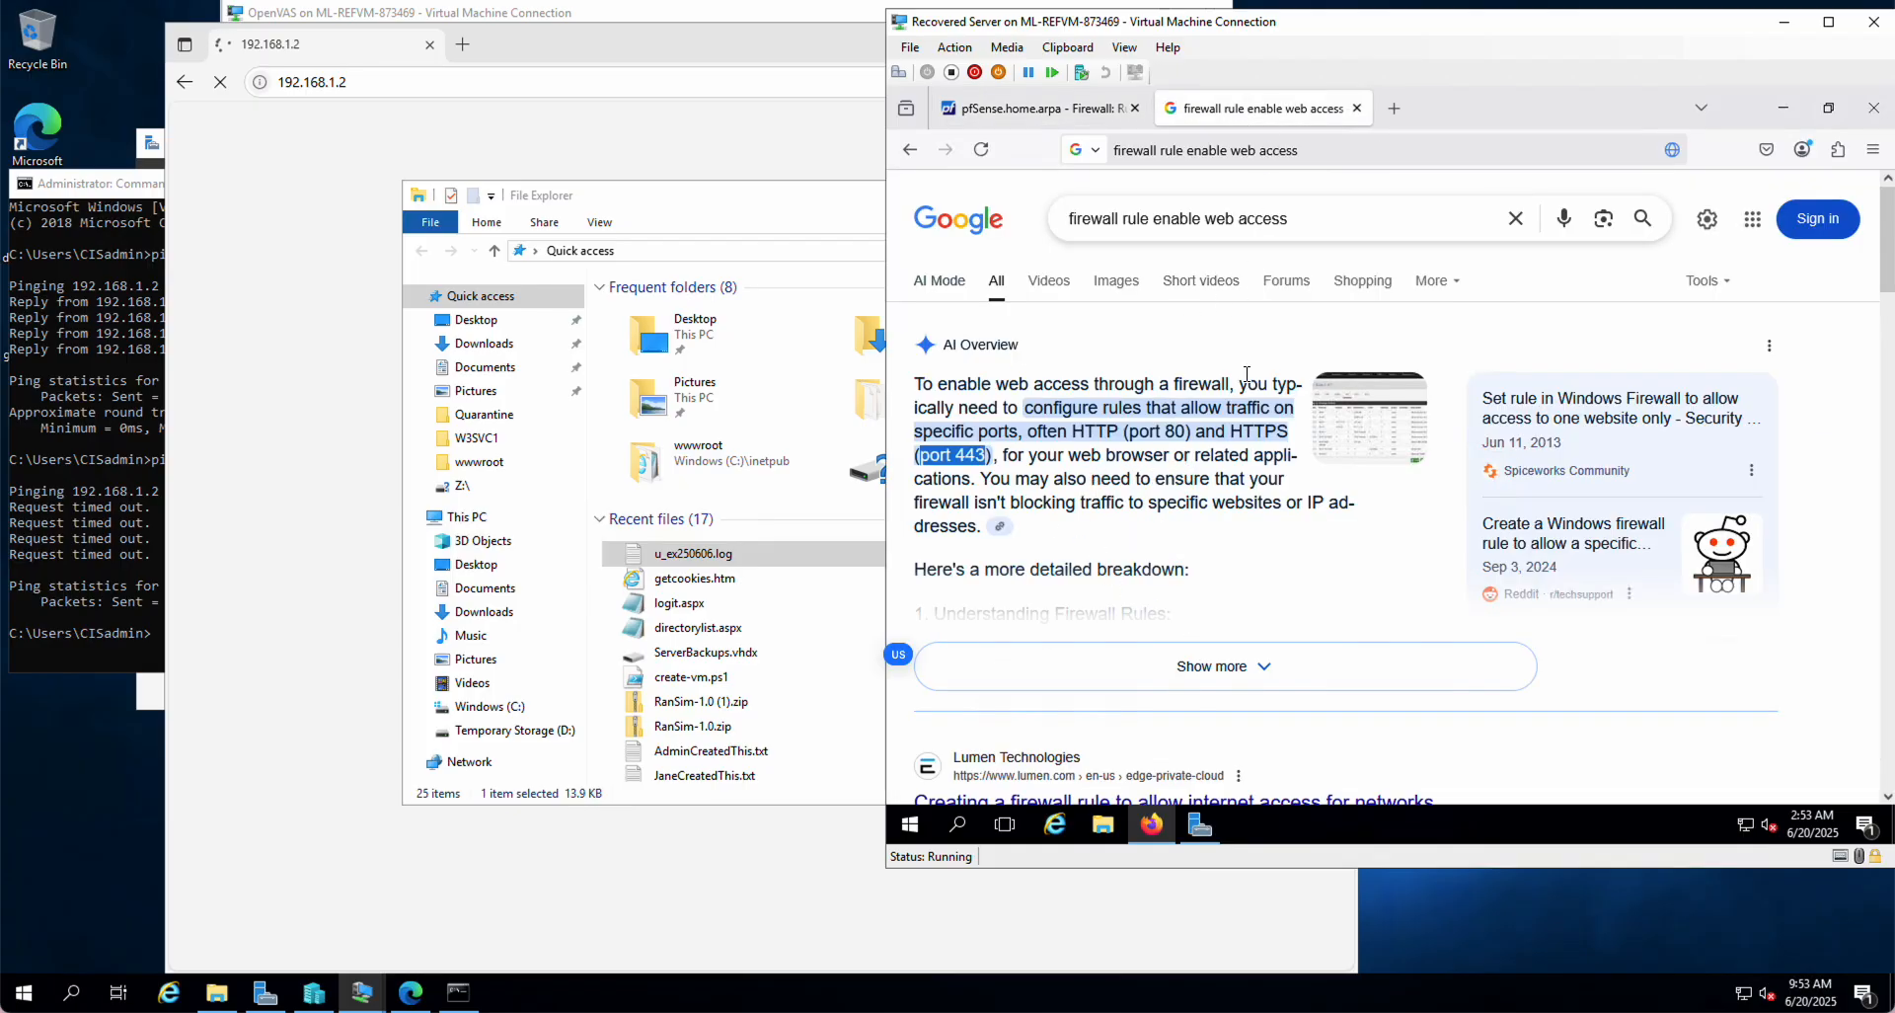
Step: Scroll the Google results and move the Recovered Server window down and left
scroll(1197, 617, "down", 2)
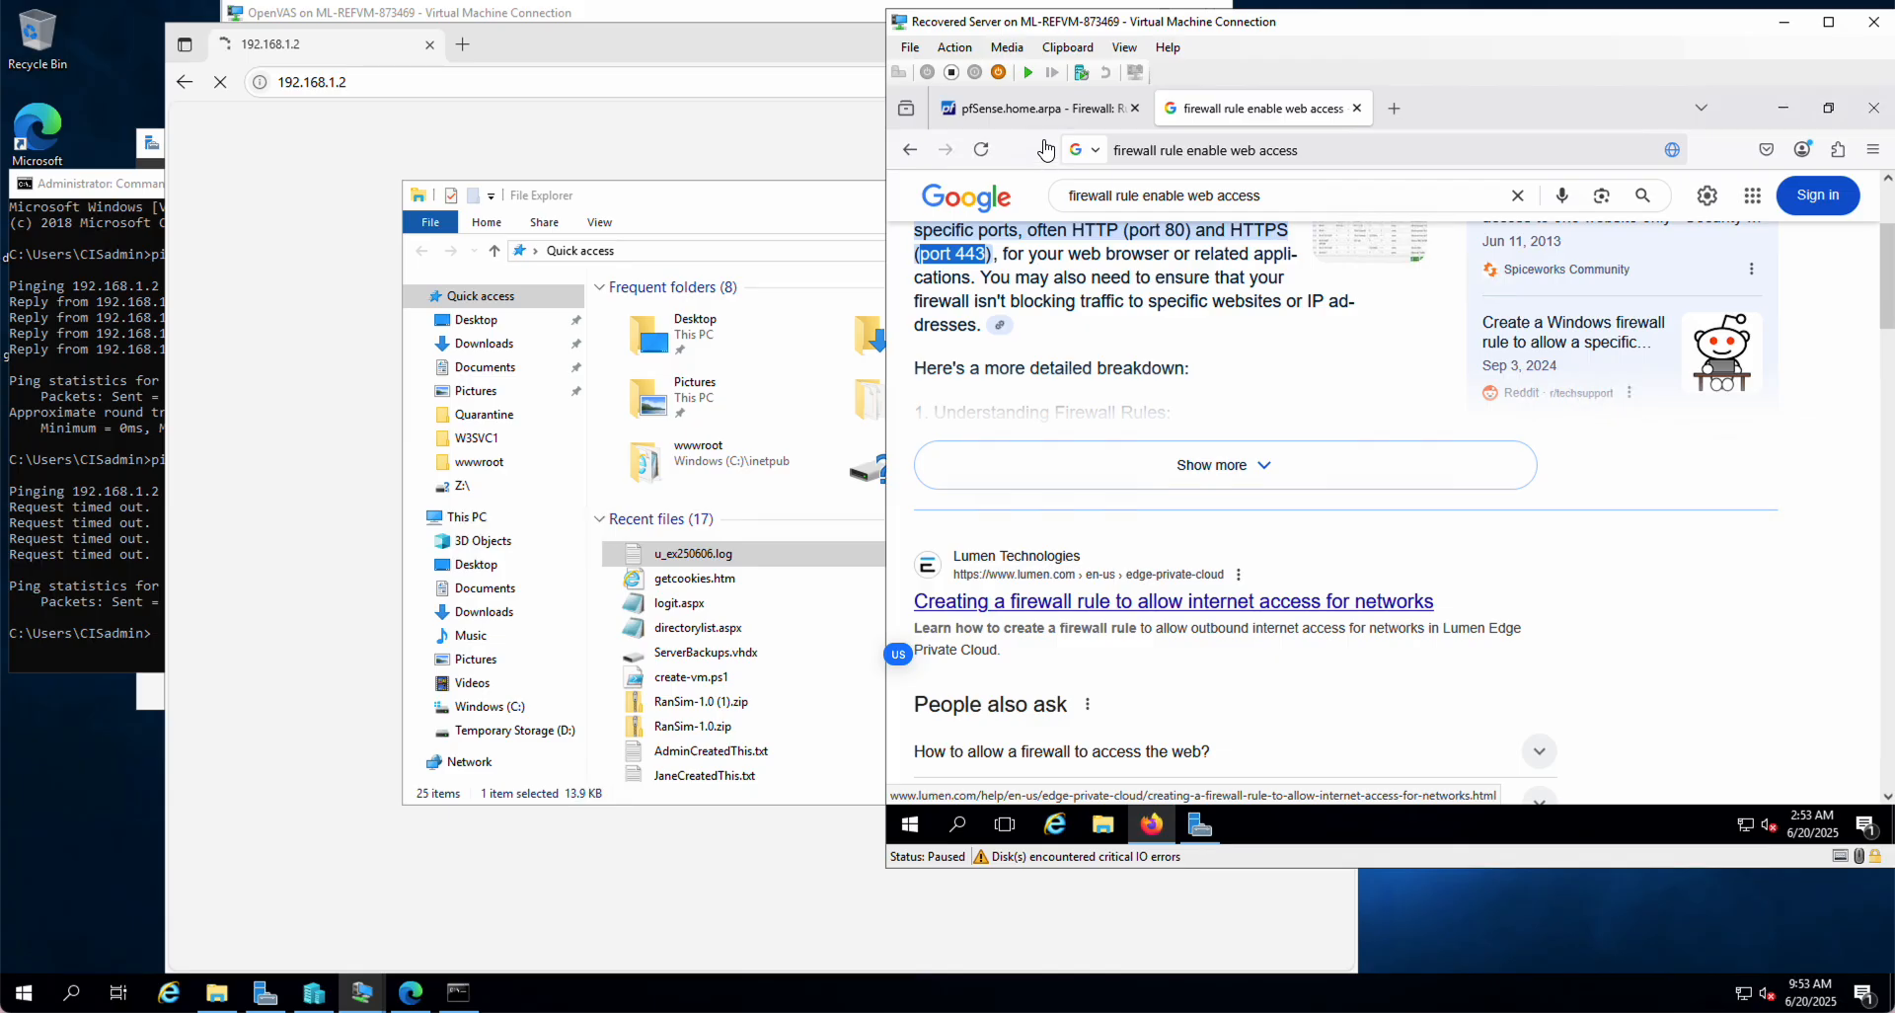
left_click(1029, 99)
left_click(1029, 115)
left_click(1037, 110)
left_click_drag(1252, 24, 1027, 86)
left_click(809, 168)
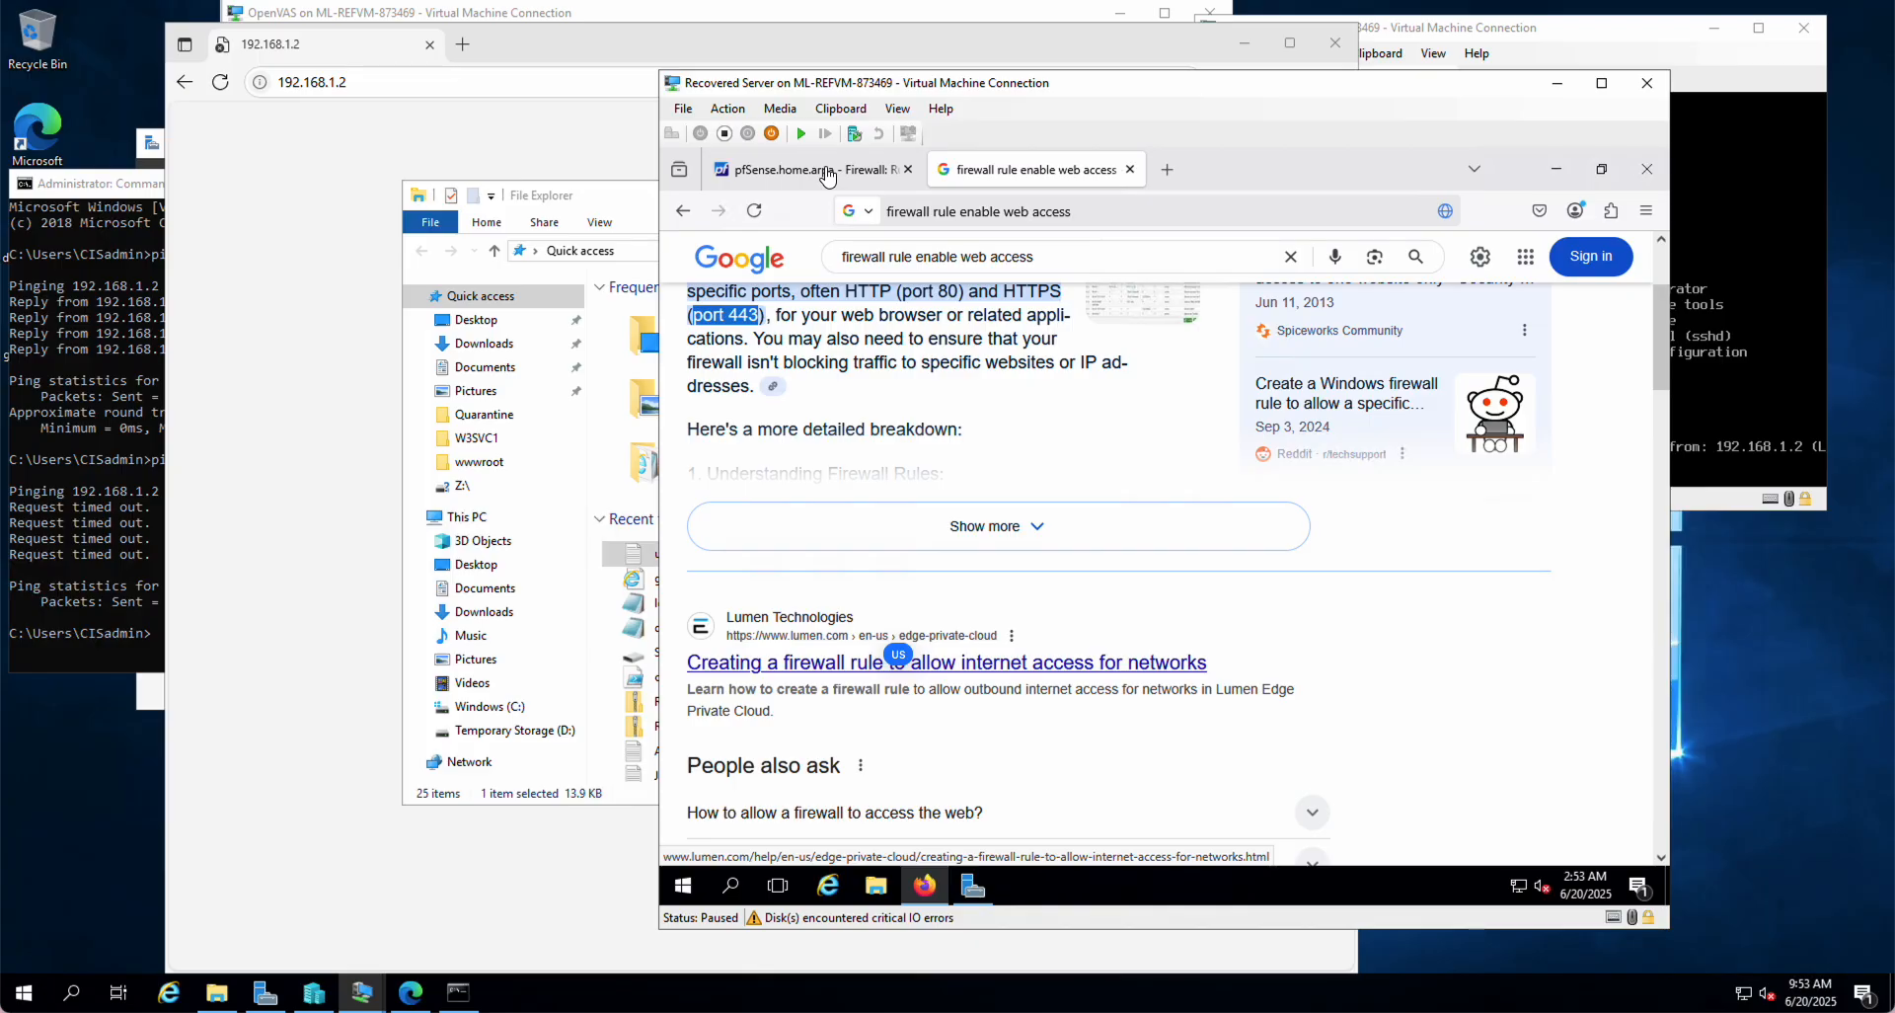
left_click(827, 172)
Step: Rearrange windows so the Command Prompt's 100% loss ping shows beside the Google results
left_click(1617, 1)
left_click(1646, 8)
mouse_move(896, 660)
left_click_drag(1089, 96, 1250, 56)
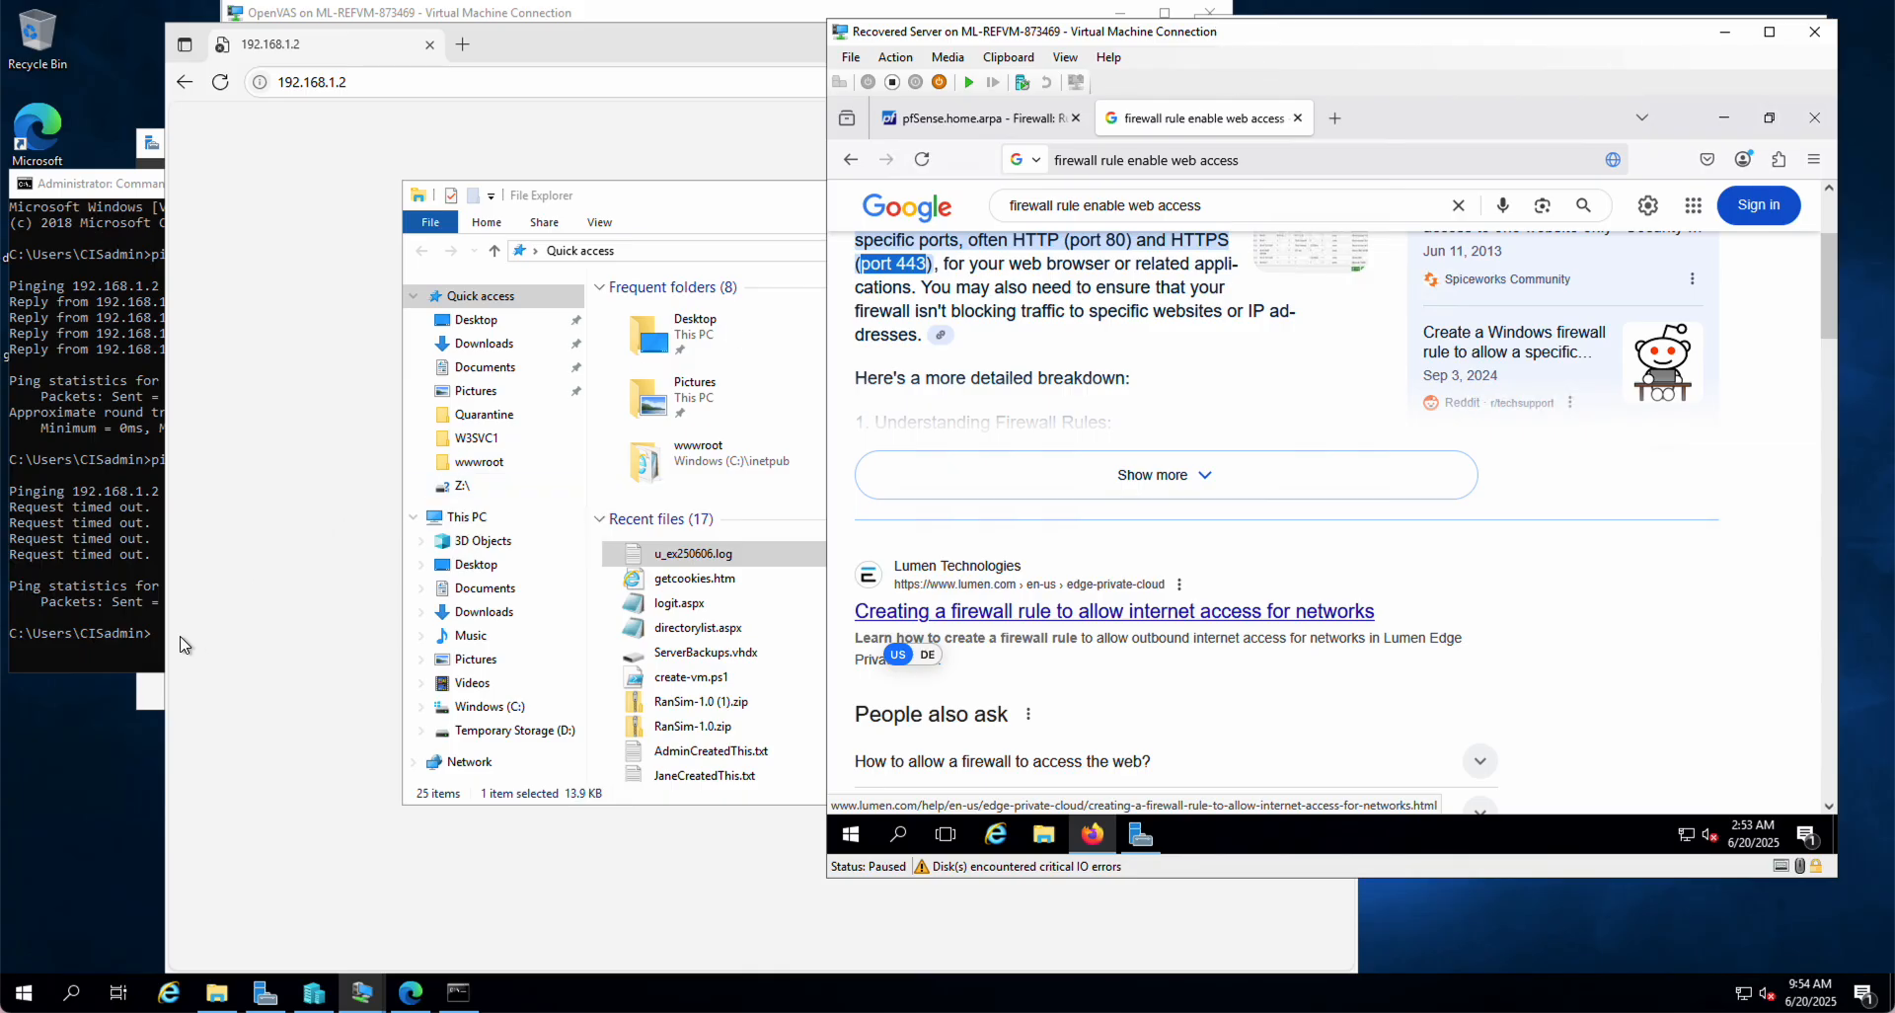
left_click(81, 620)
left_click(1212, 598)
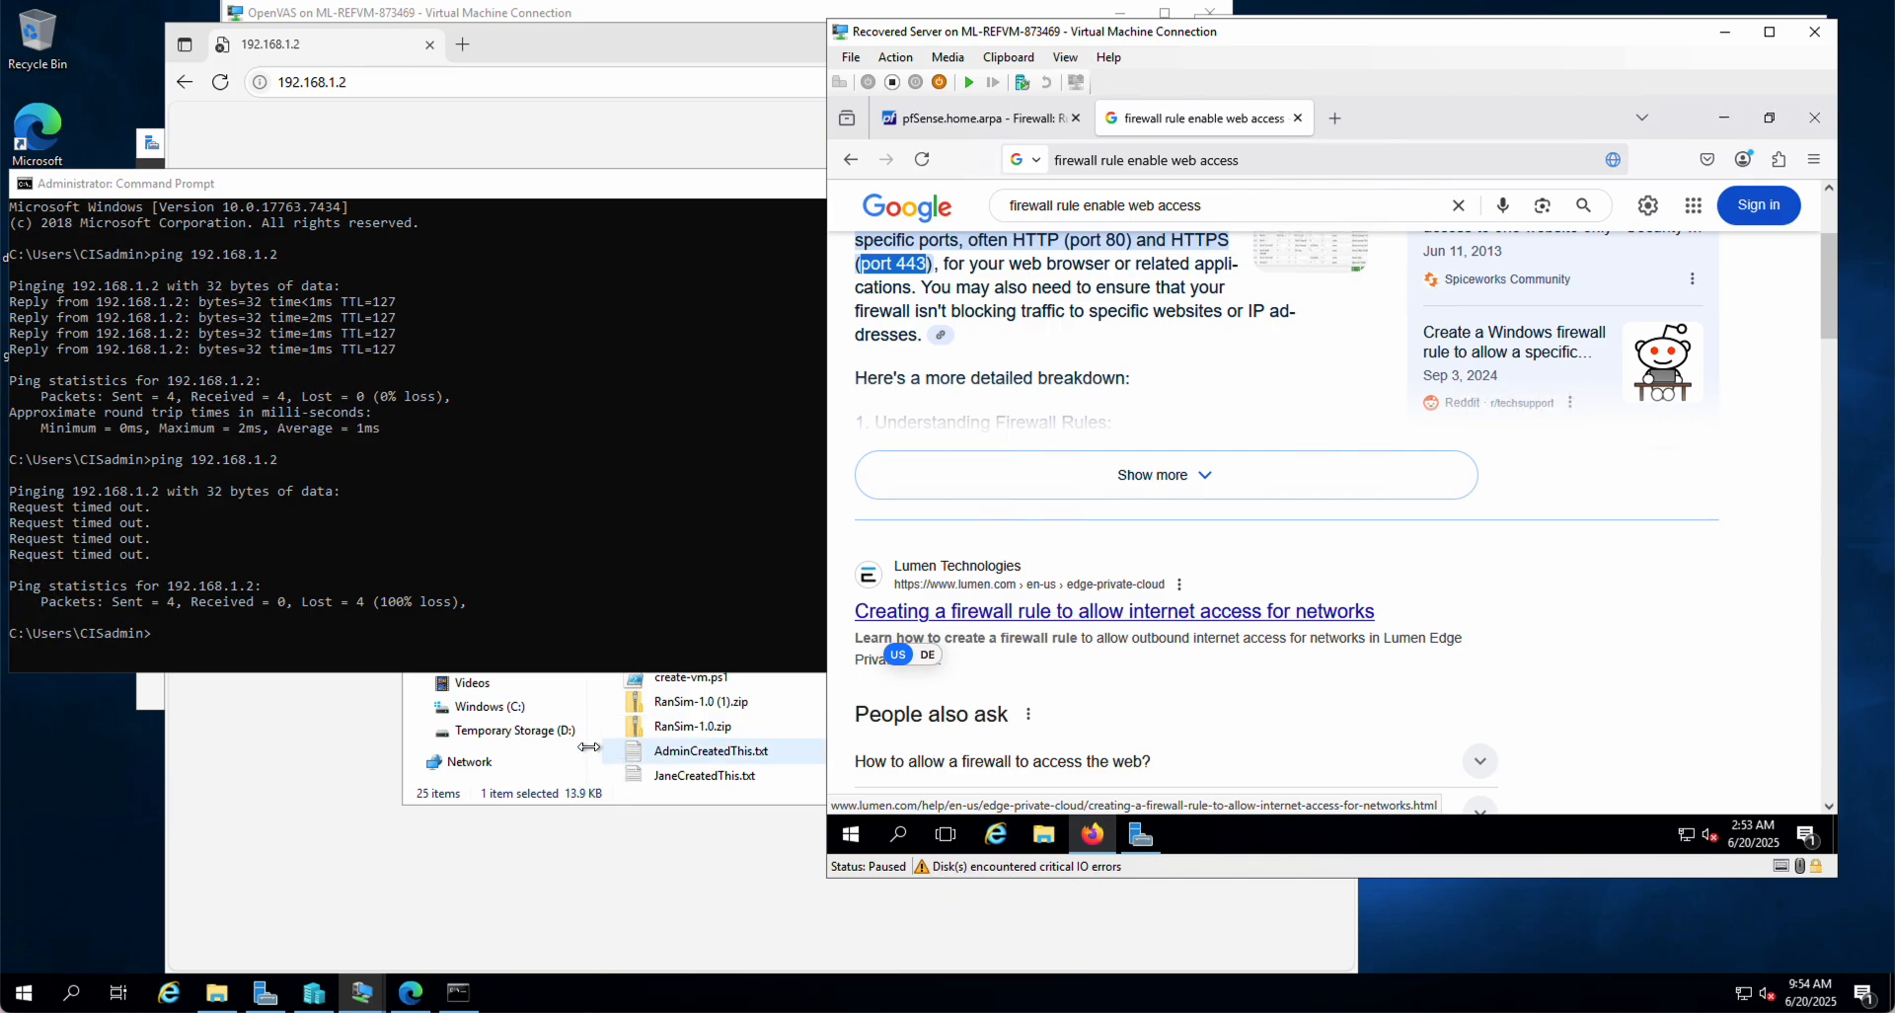
Step: In File Explorer's This PC, confirm Windows (C:) has only 19.9 MB free of 126 GB
left_click(506, 734)
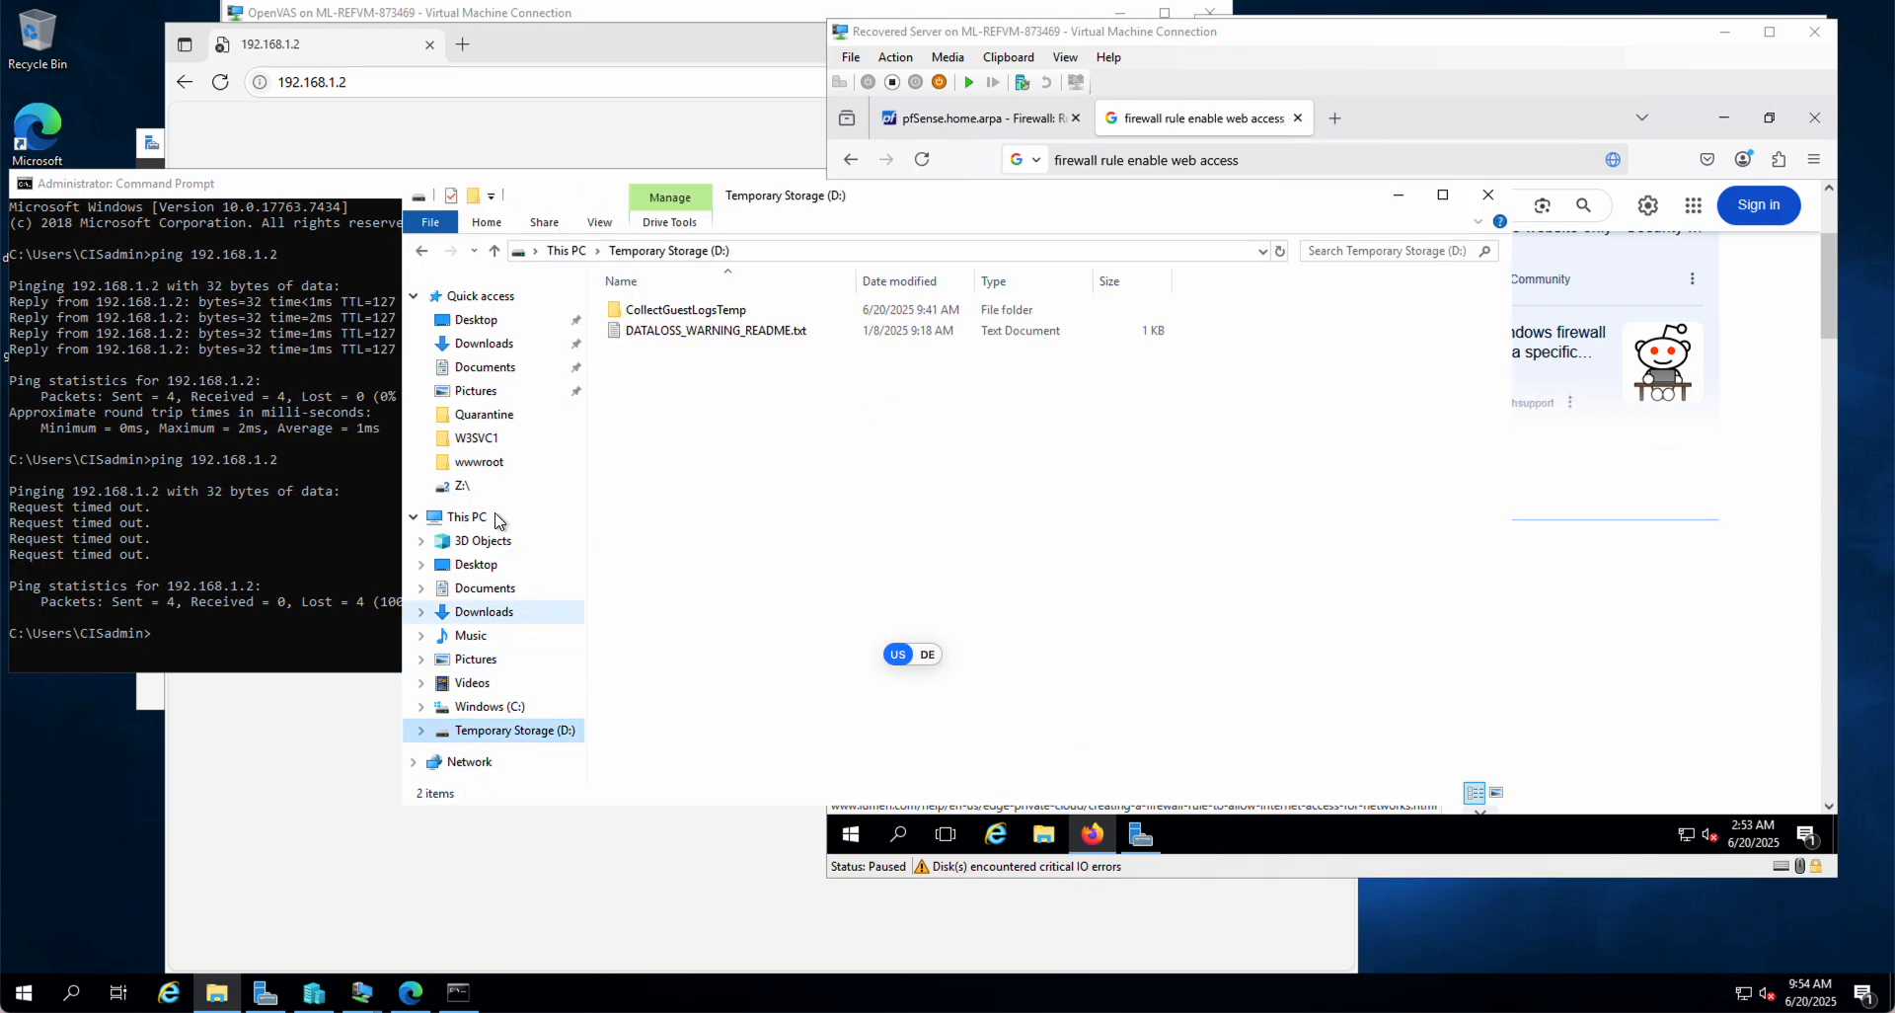
left_click(453, 519)
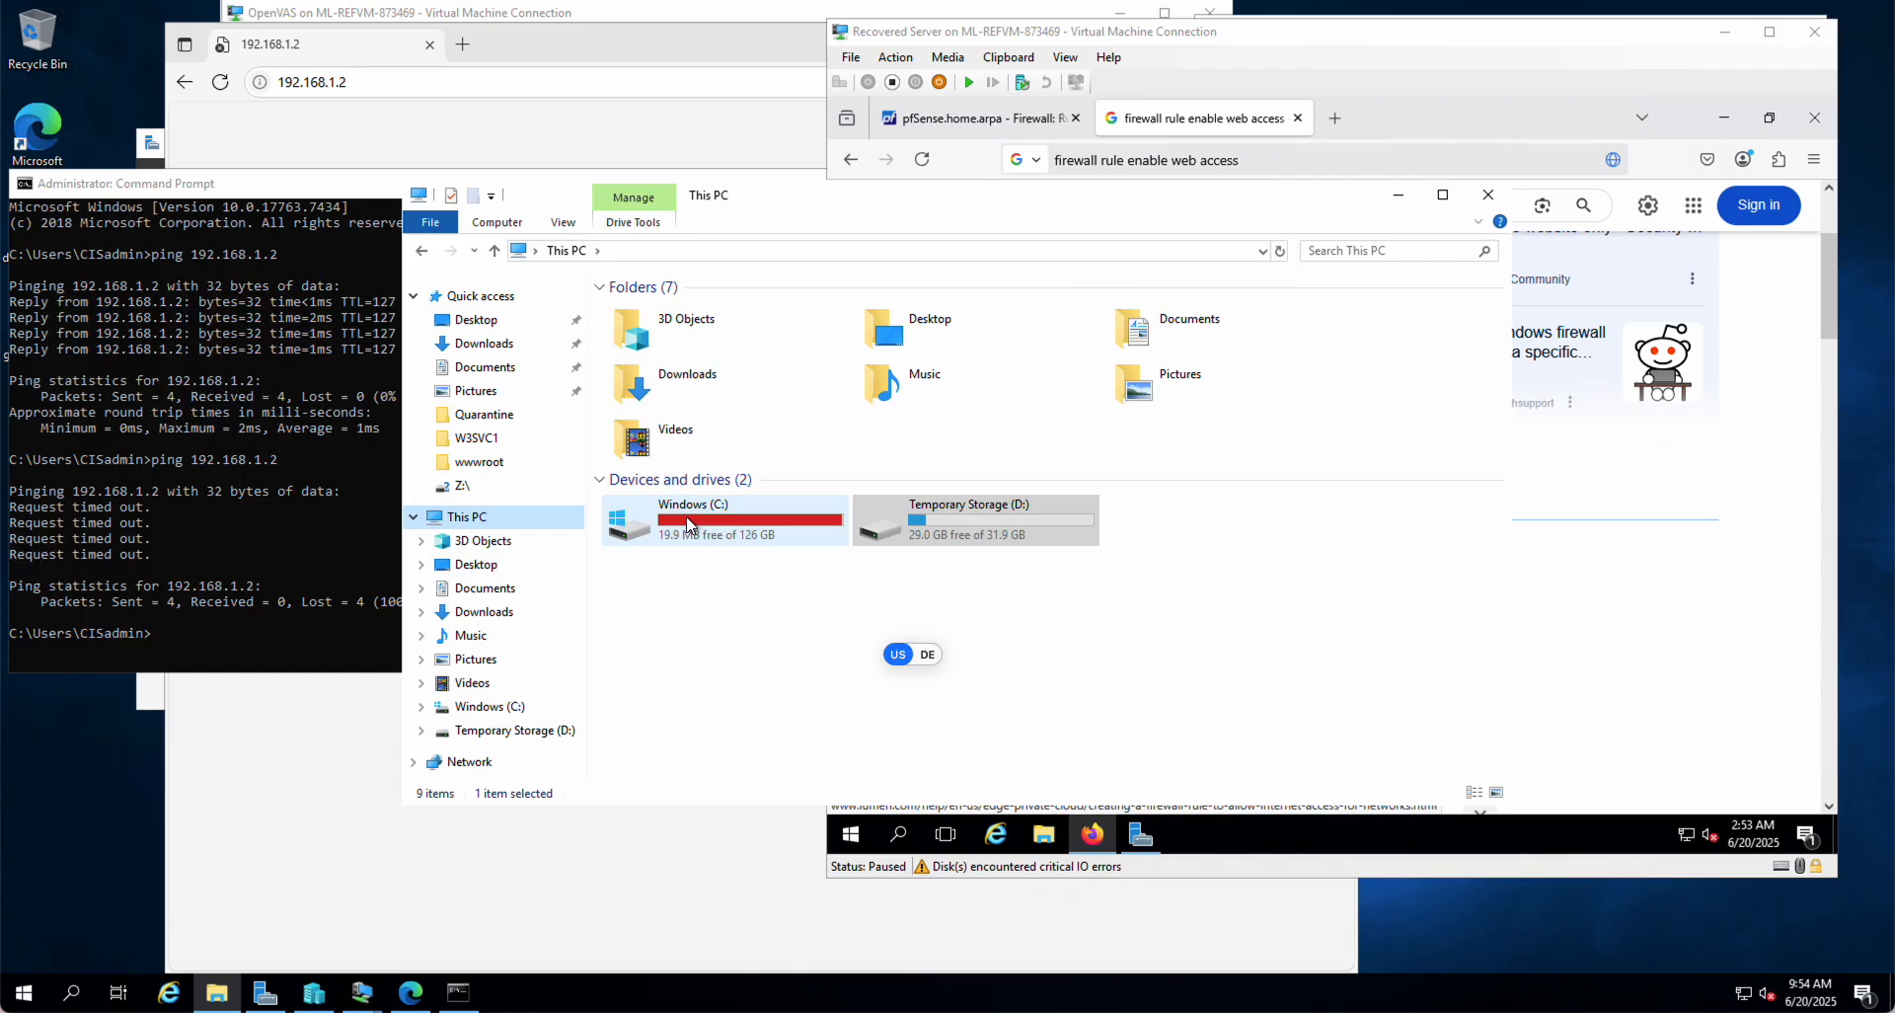
mouse_move(688, 524)
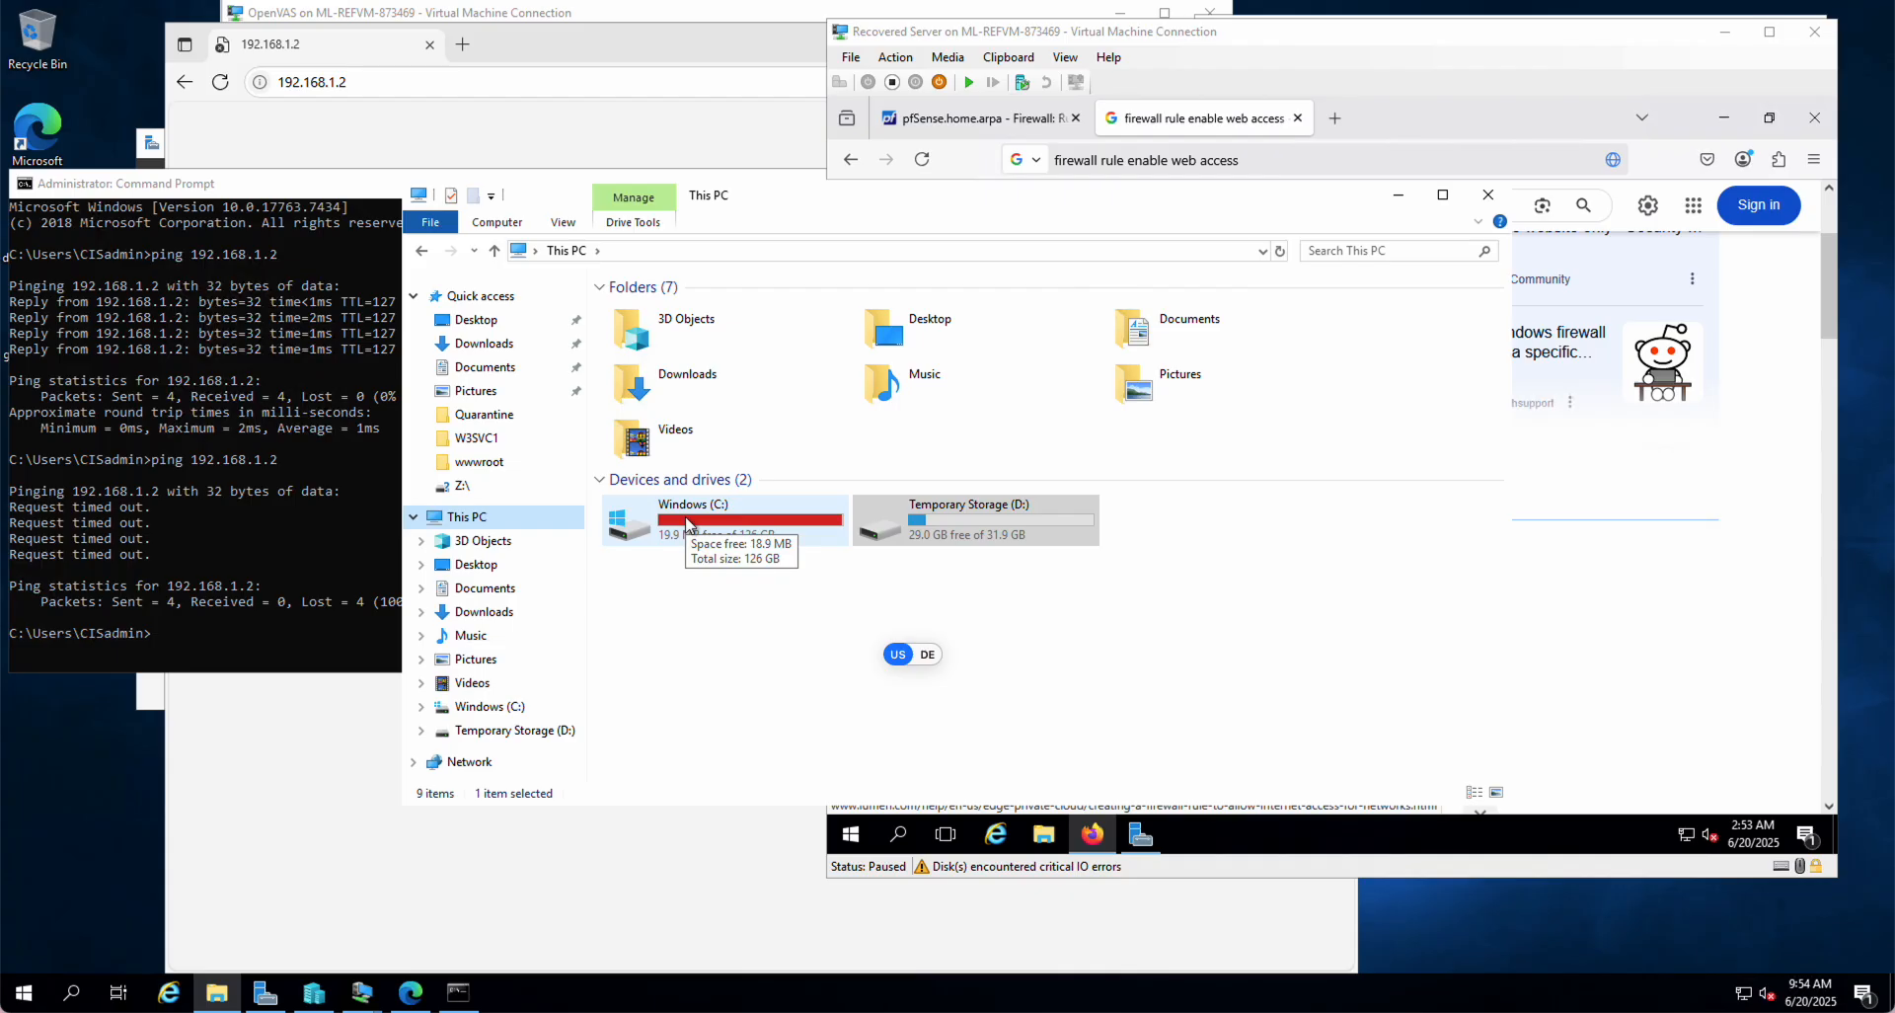
Step: Open the Recovered Server VM's settings from the connection window's File menu
left_click(1688, 644)
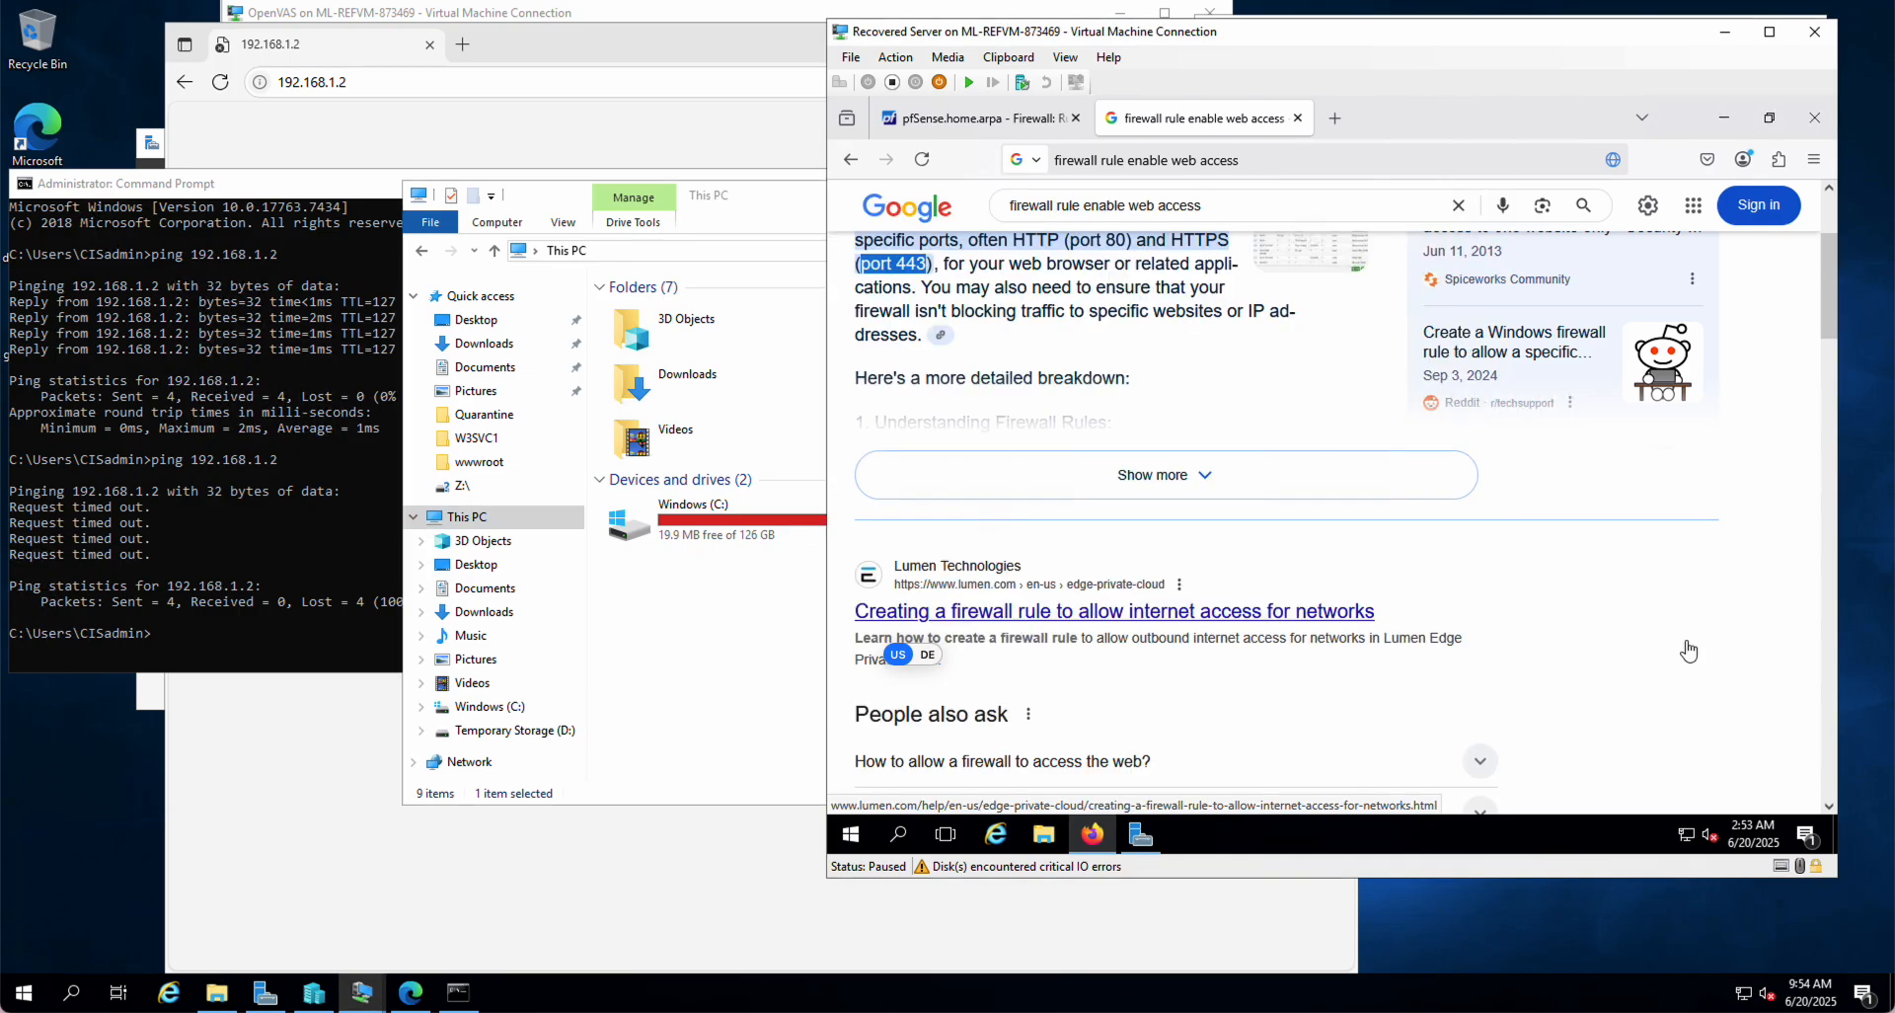
left_click(855, 59)
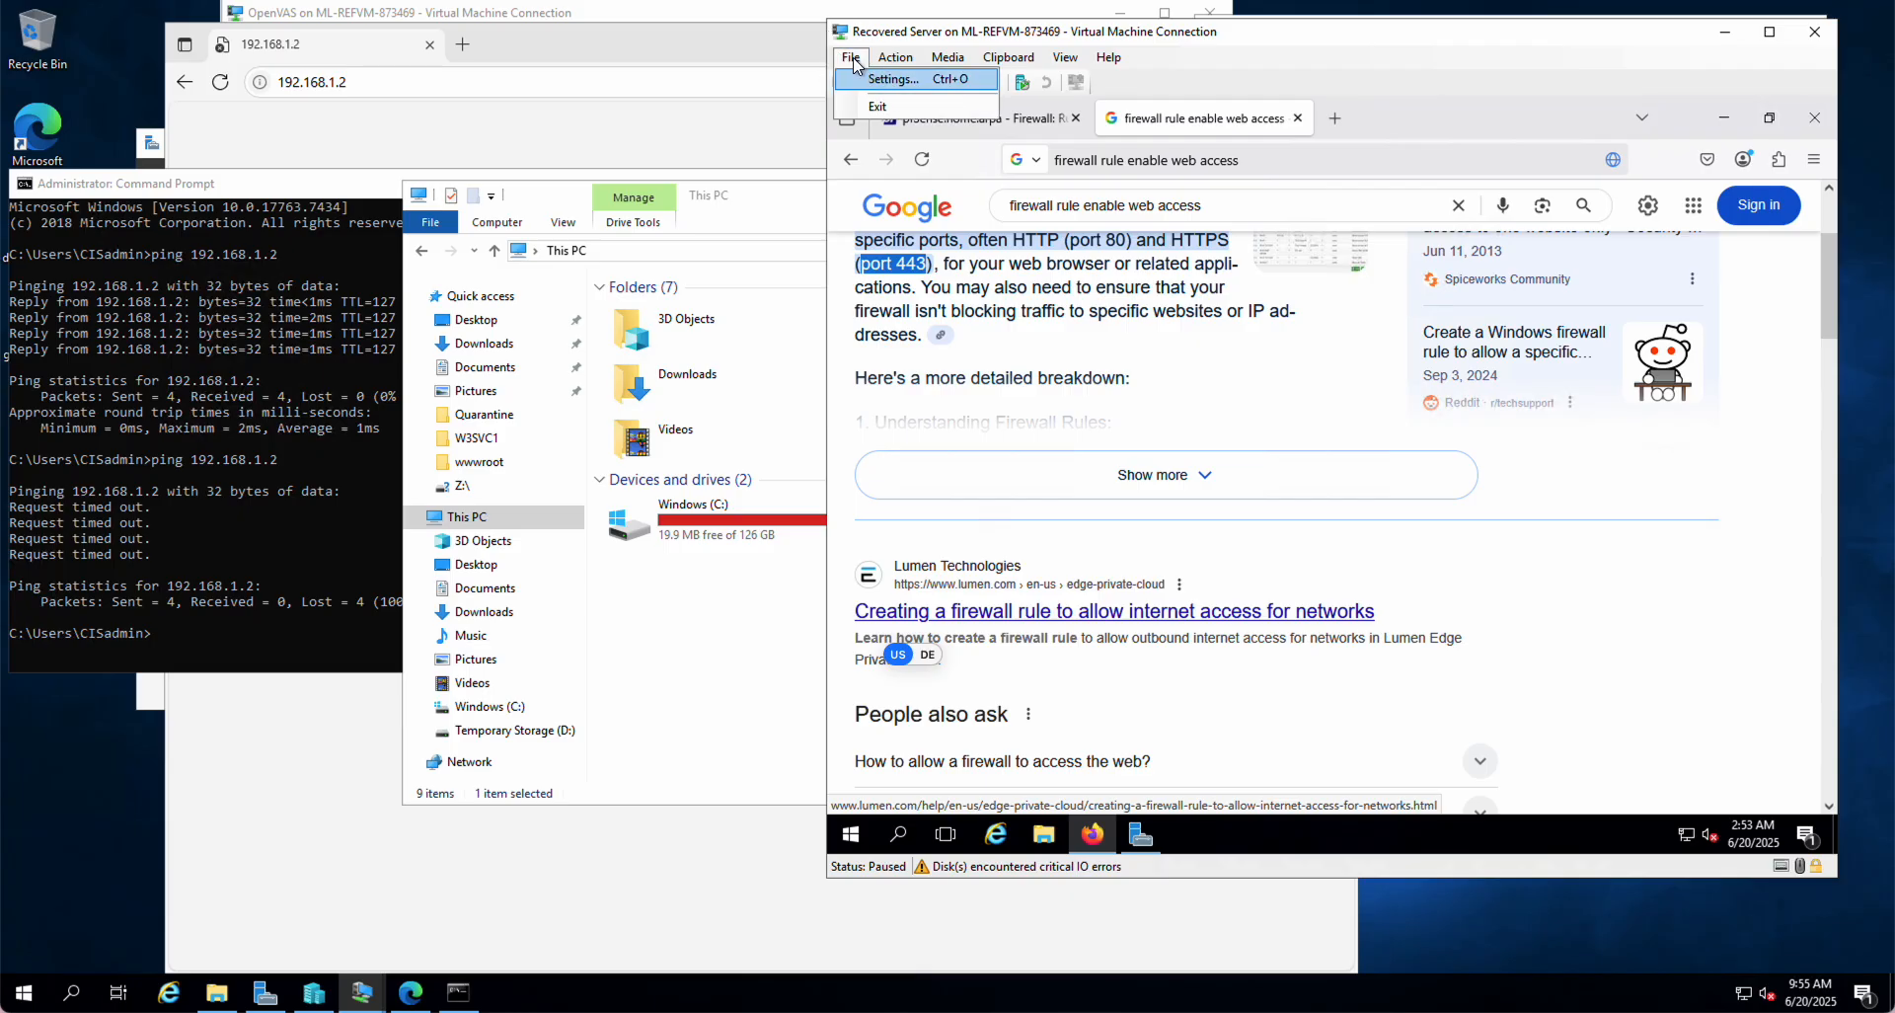
left_click(893, 79)
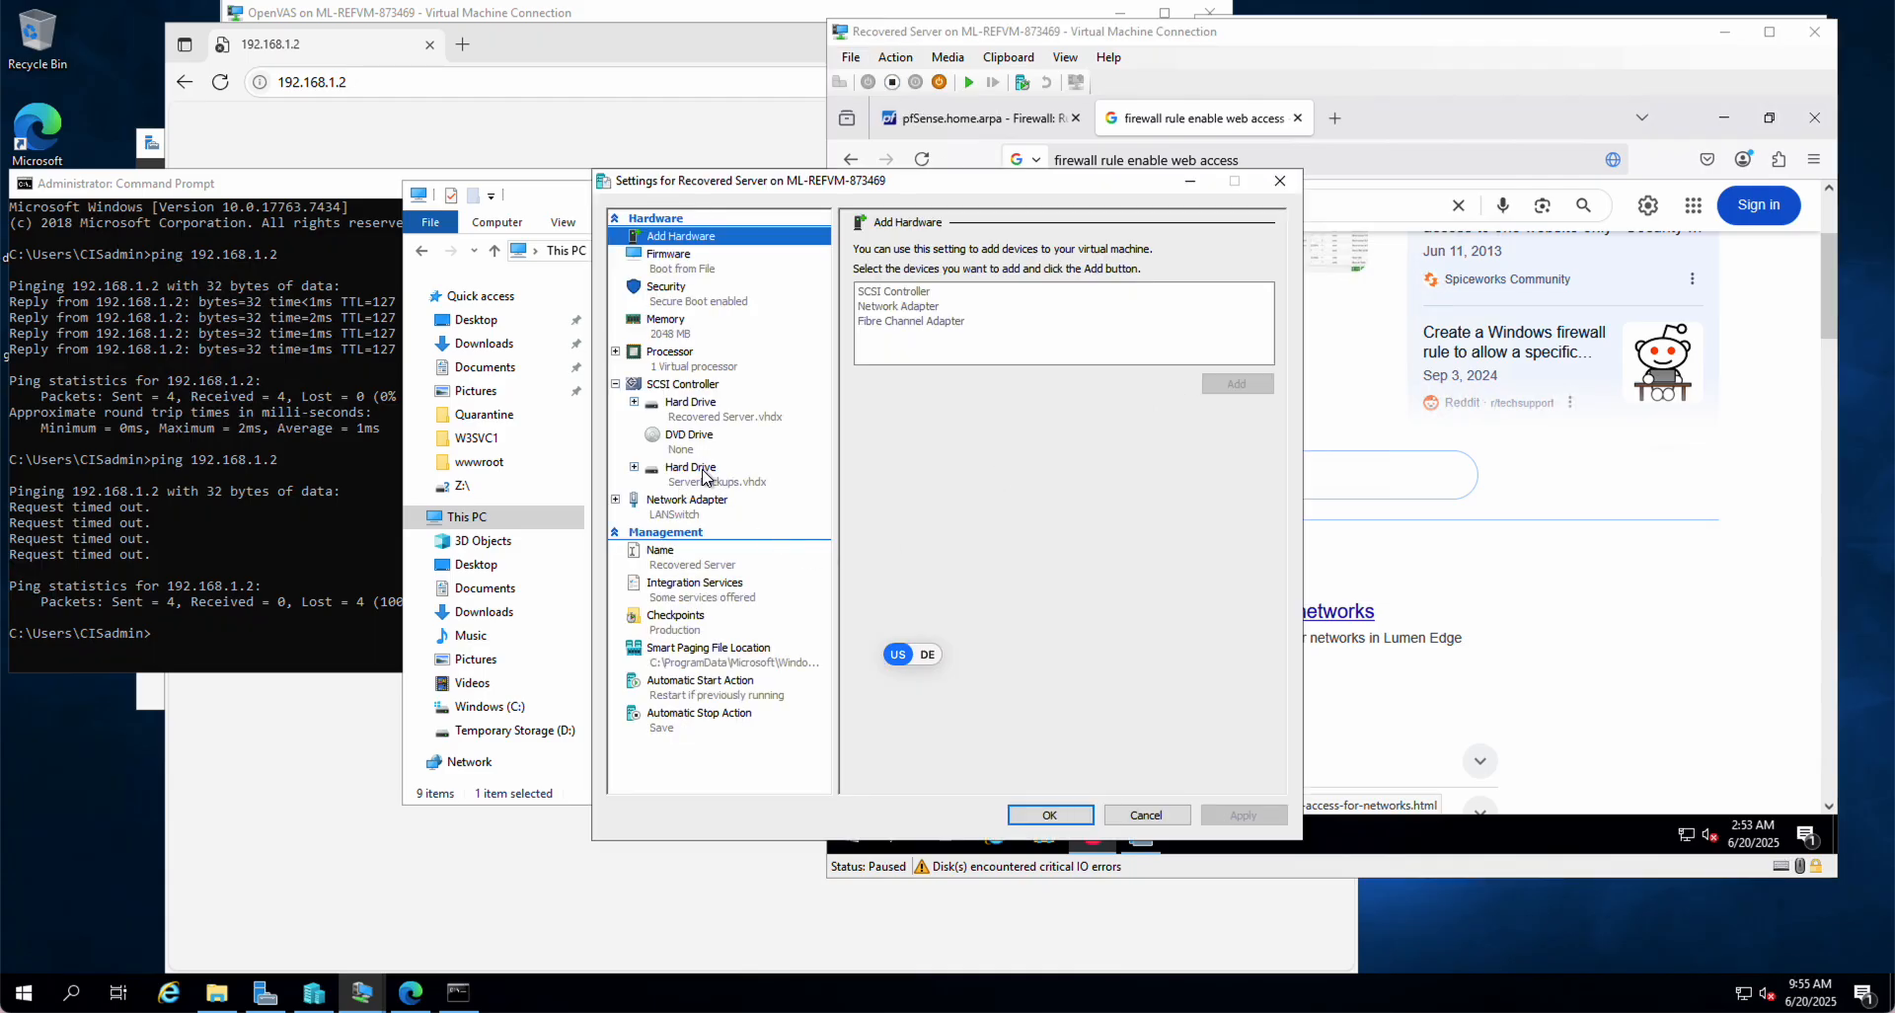
Step: Select the ServerBackups.vhdx hard drive, mark it for removal, then cancel the Settings dialog without applying
left_click(706, 478)
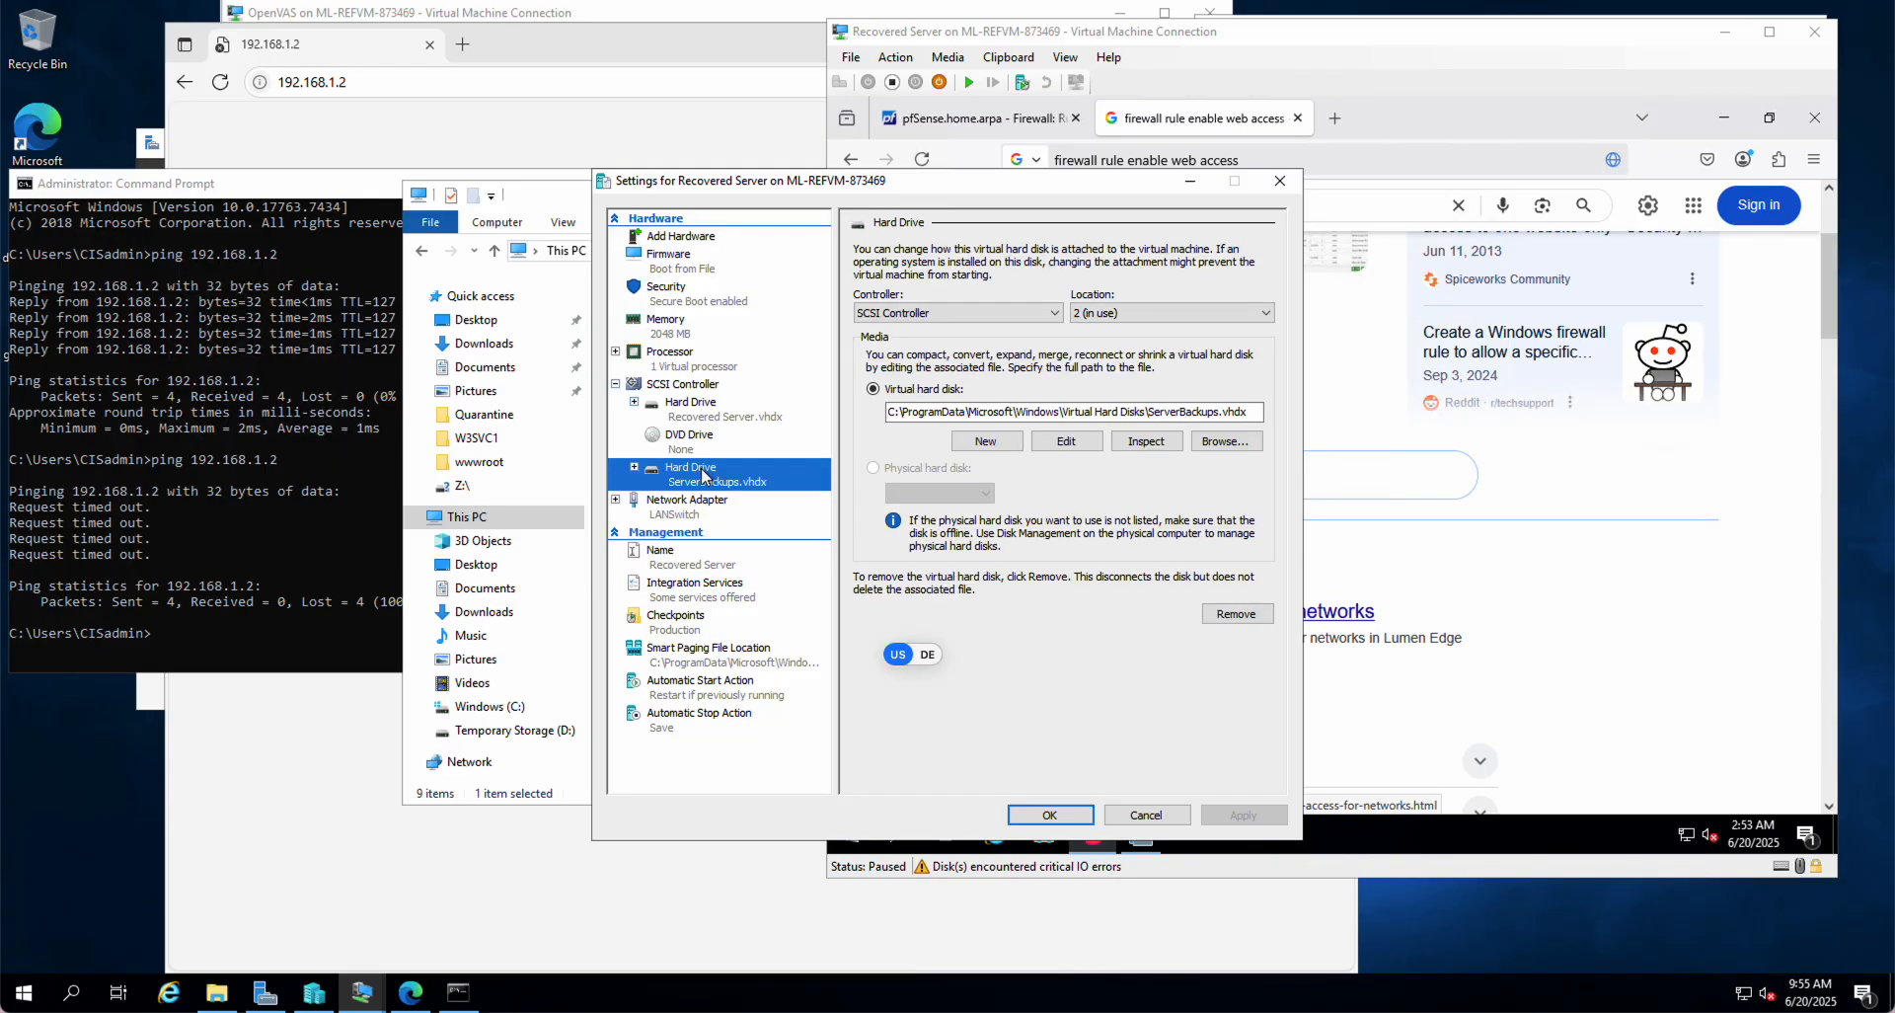
left_click(1238, 612)
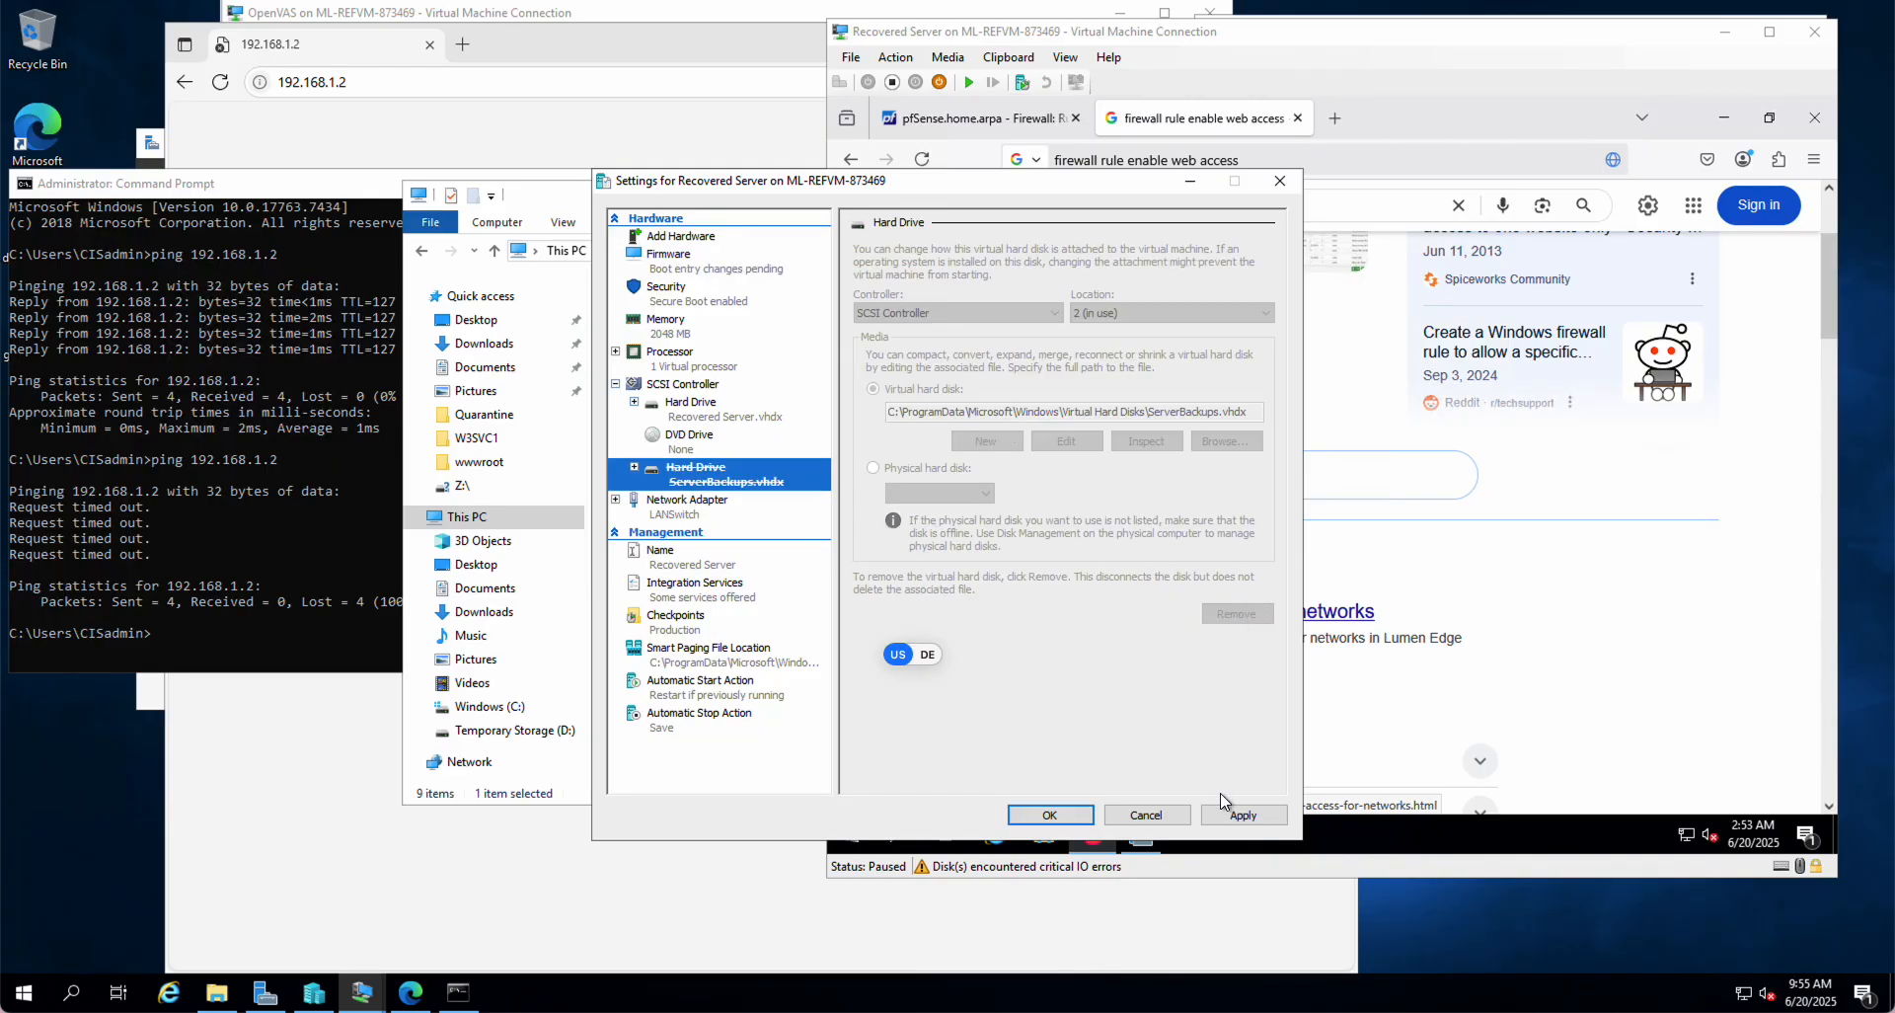
left_click(1140, 815)
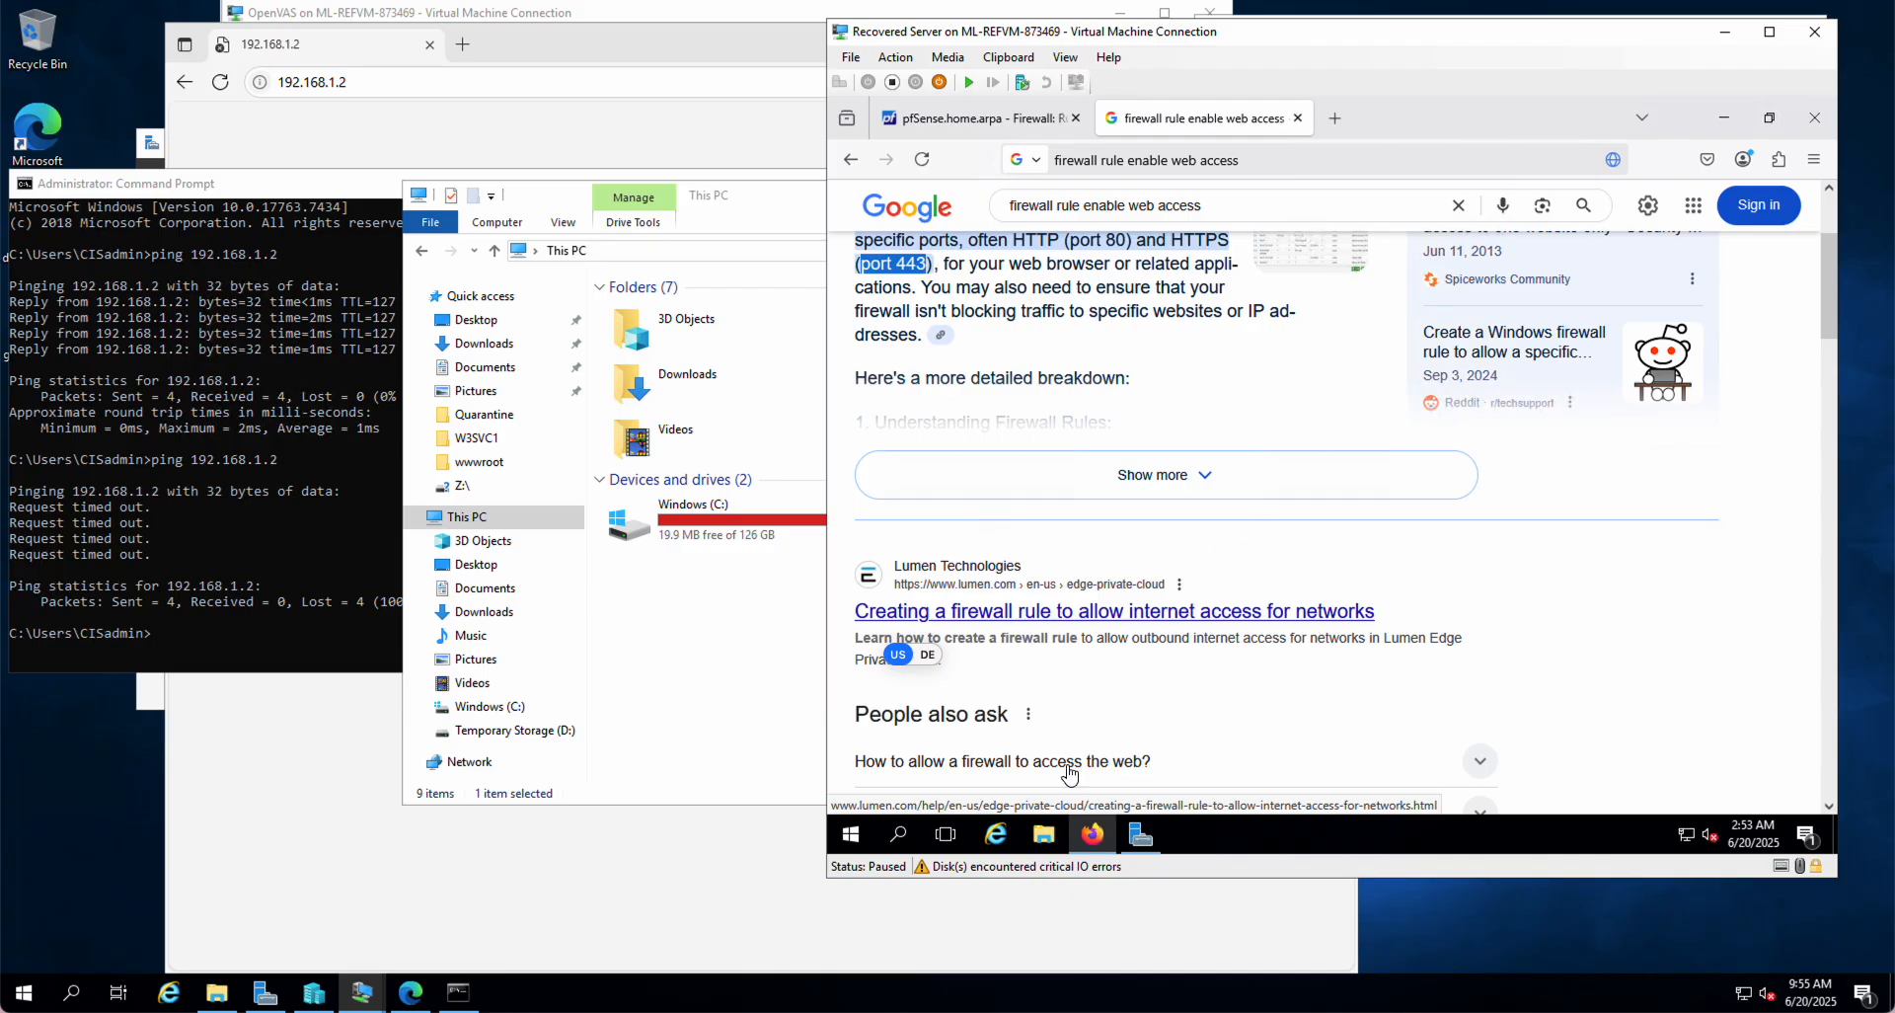
Step: Browse File Explorer to C:\ProgramData\Microsoft\Windows\Virtual Hard Disks
left_click(683, 733)
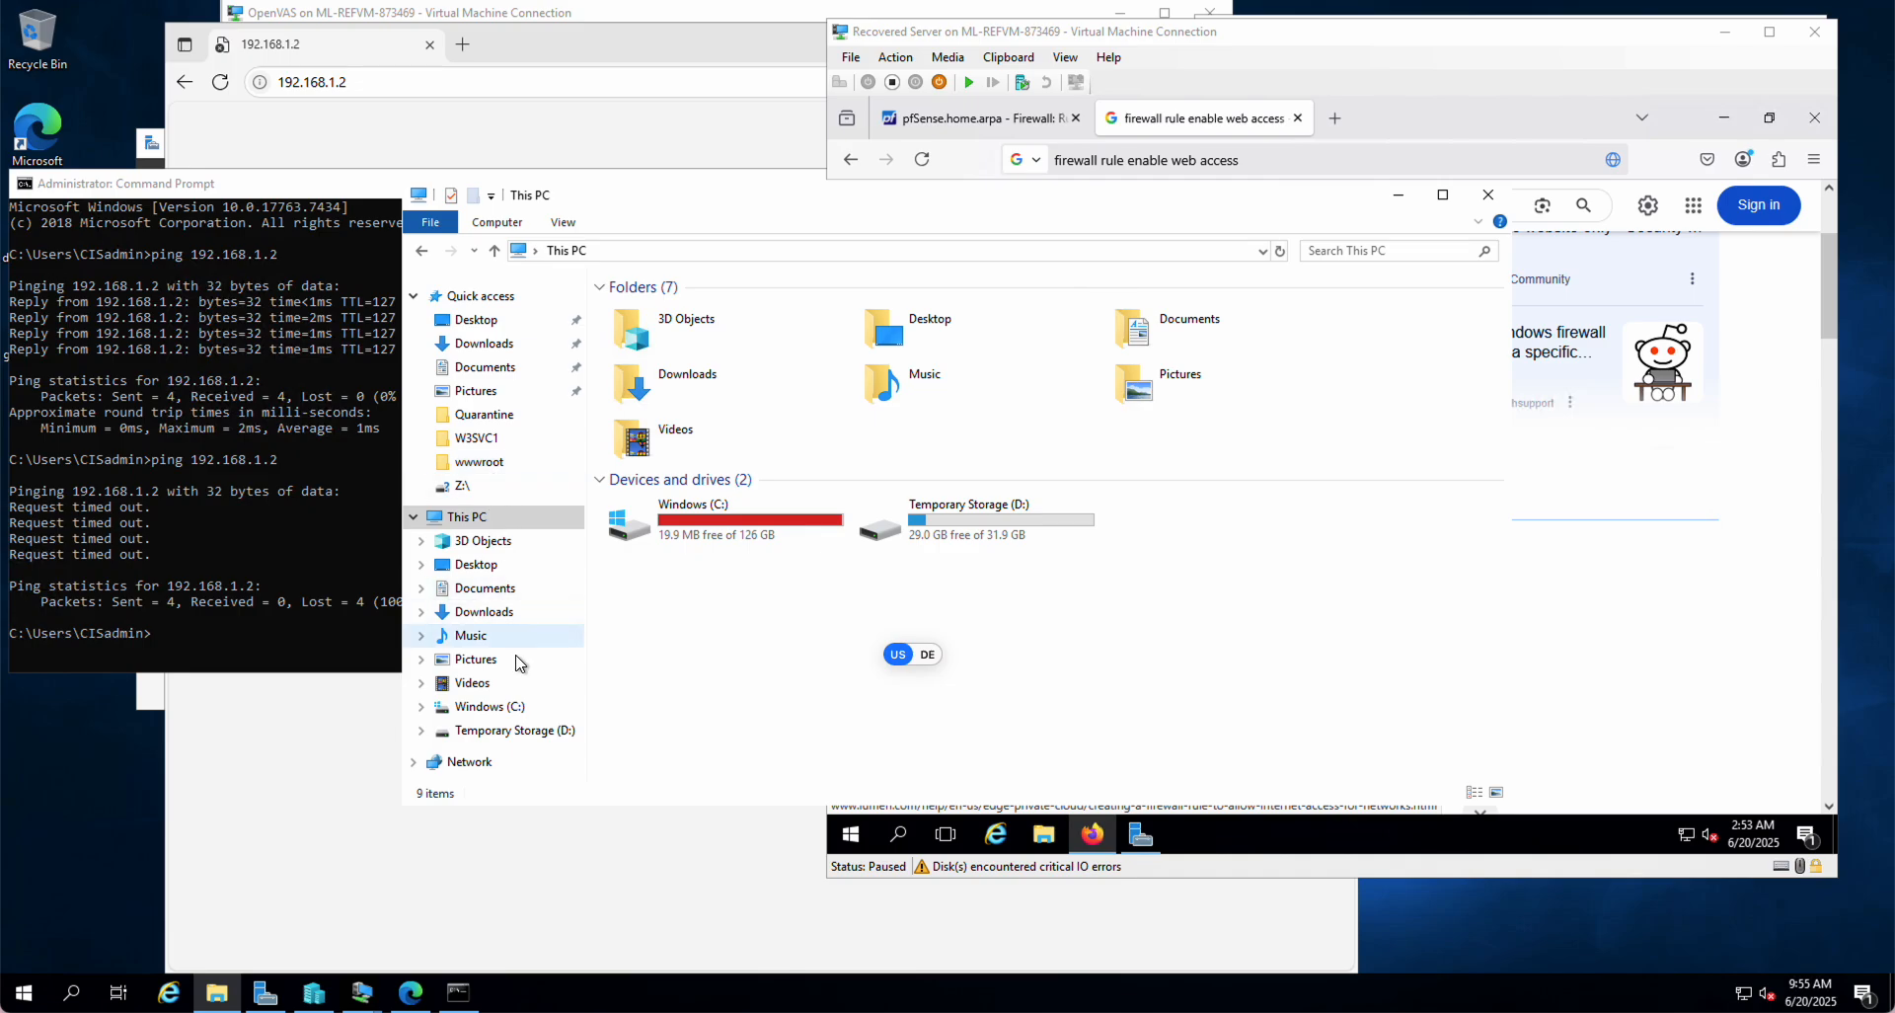
left_click(494, 712)
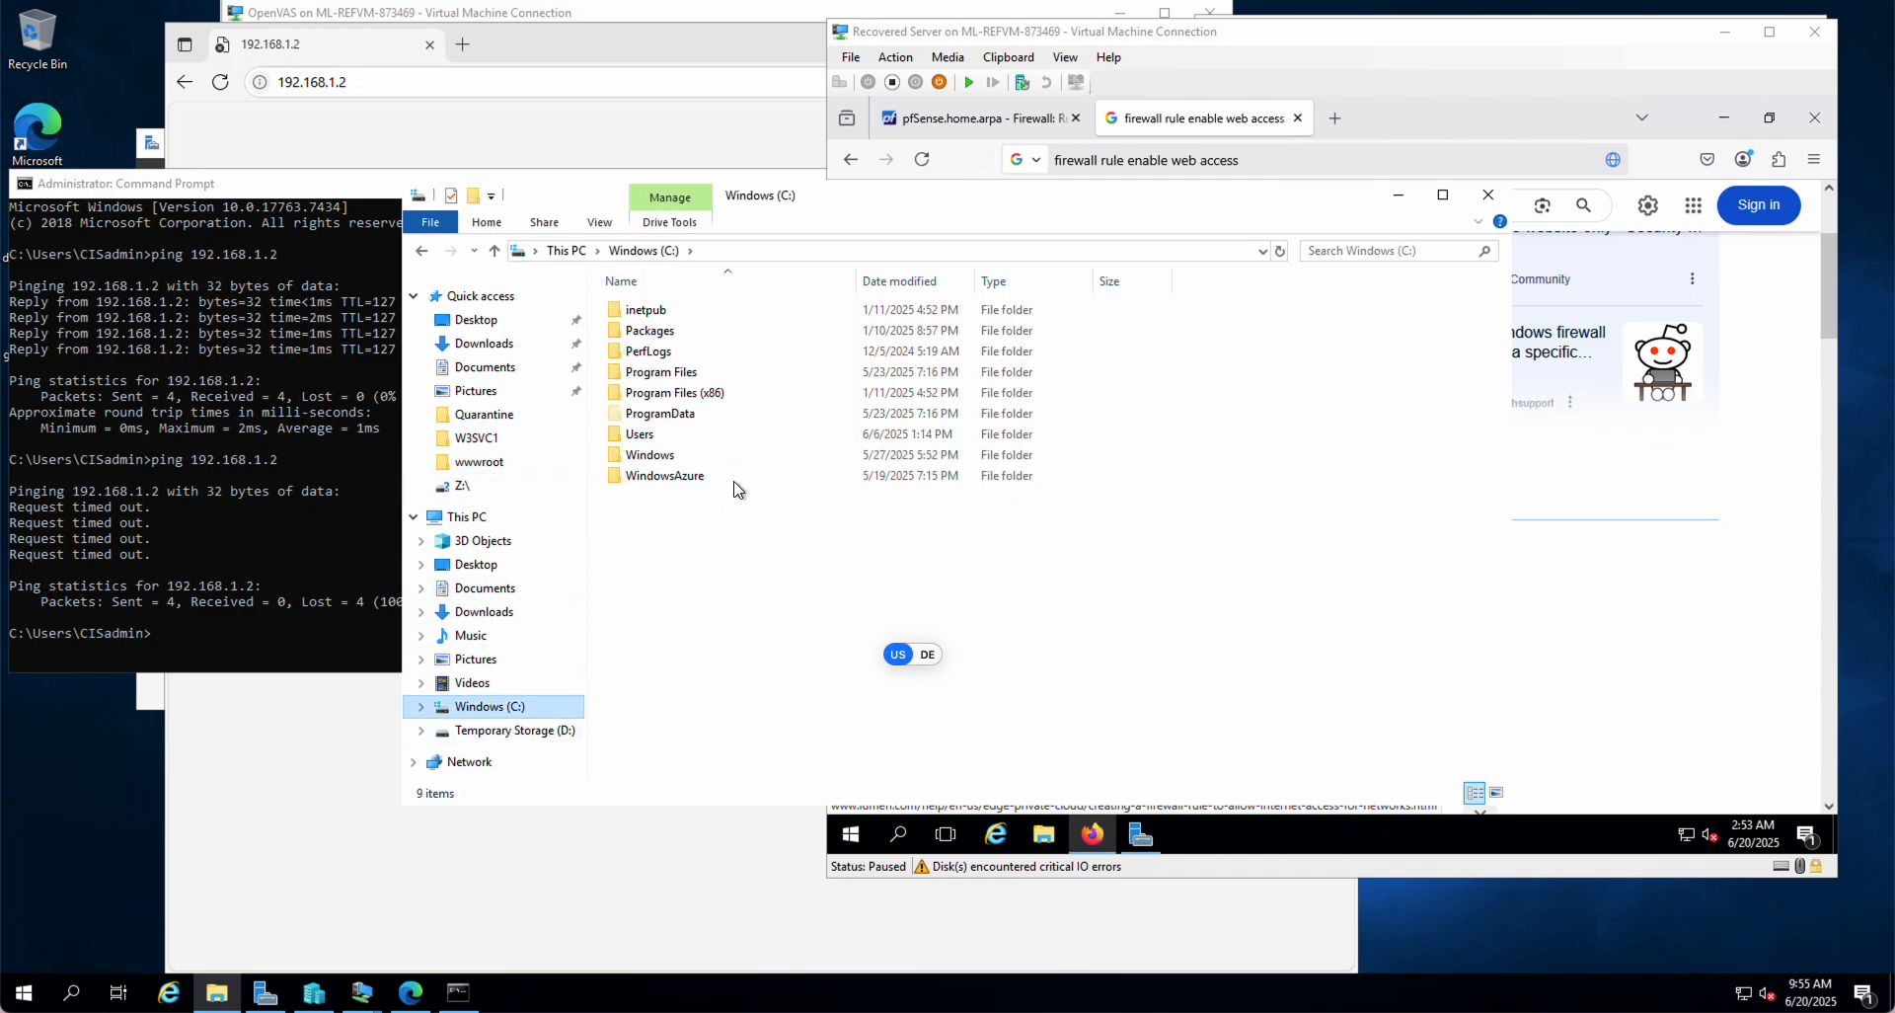
double_click(659, 415)
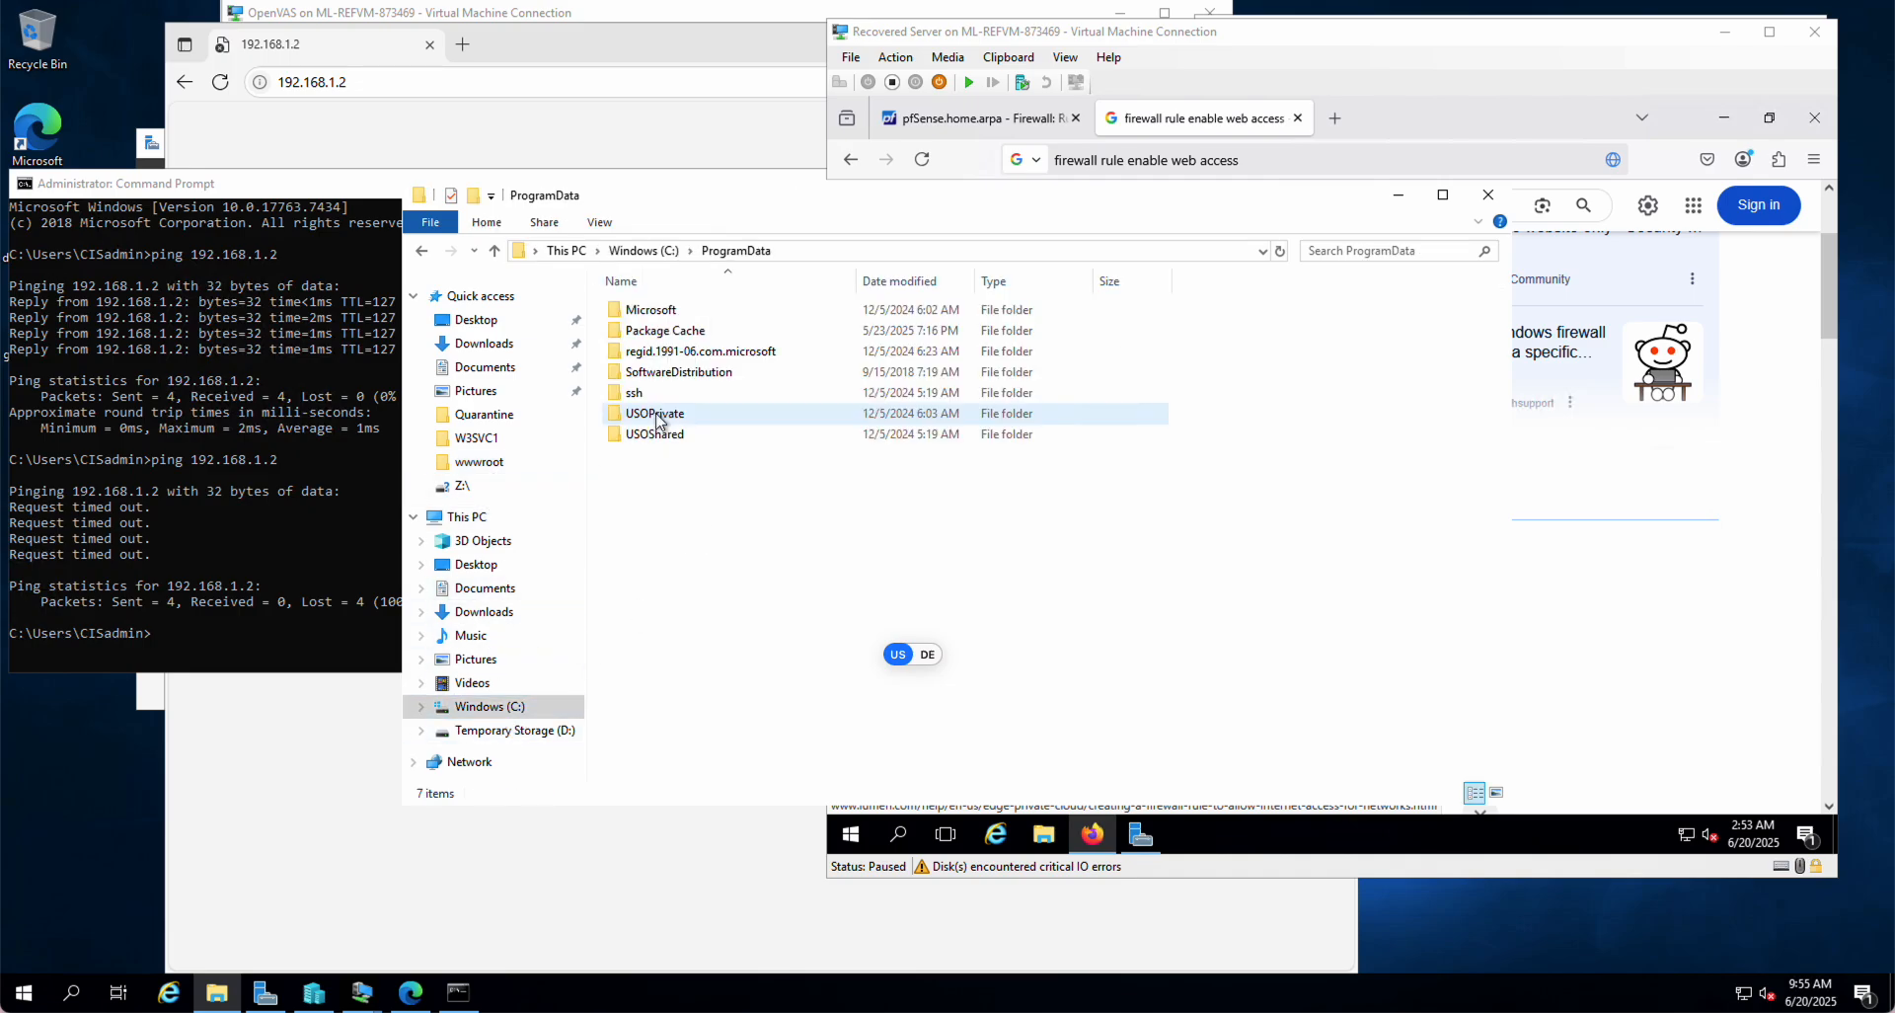
left_click(648, 312)
double_click(647, 312)
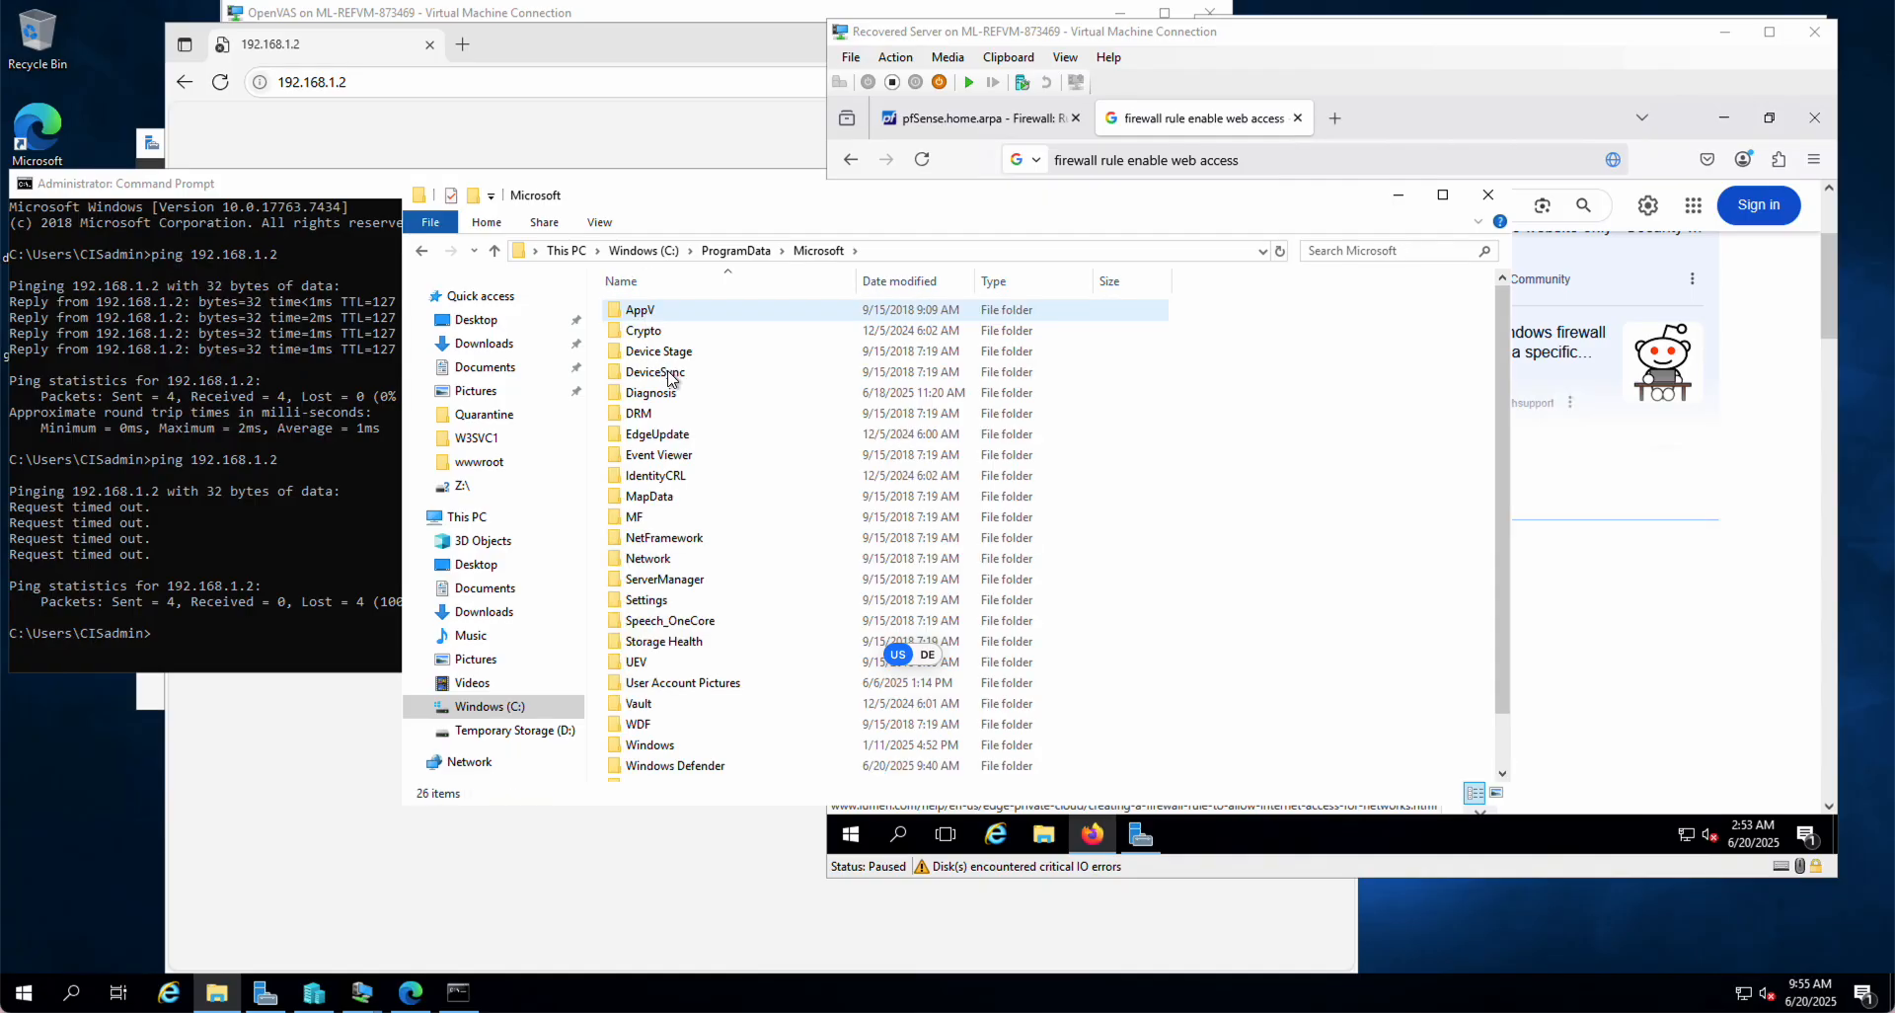
double_click(666, 752)
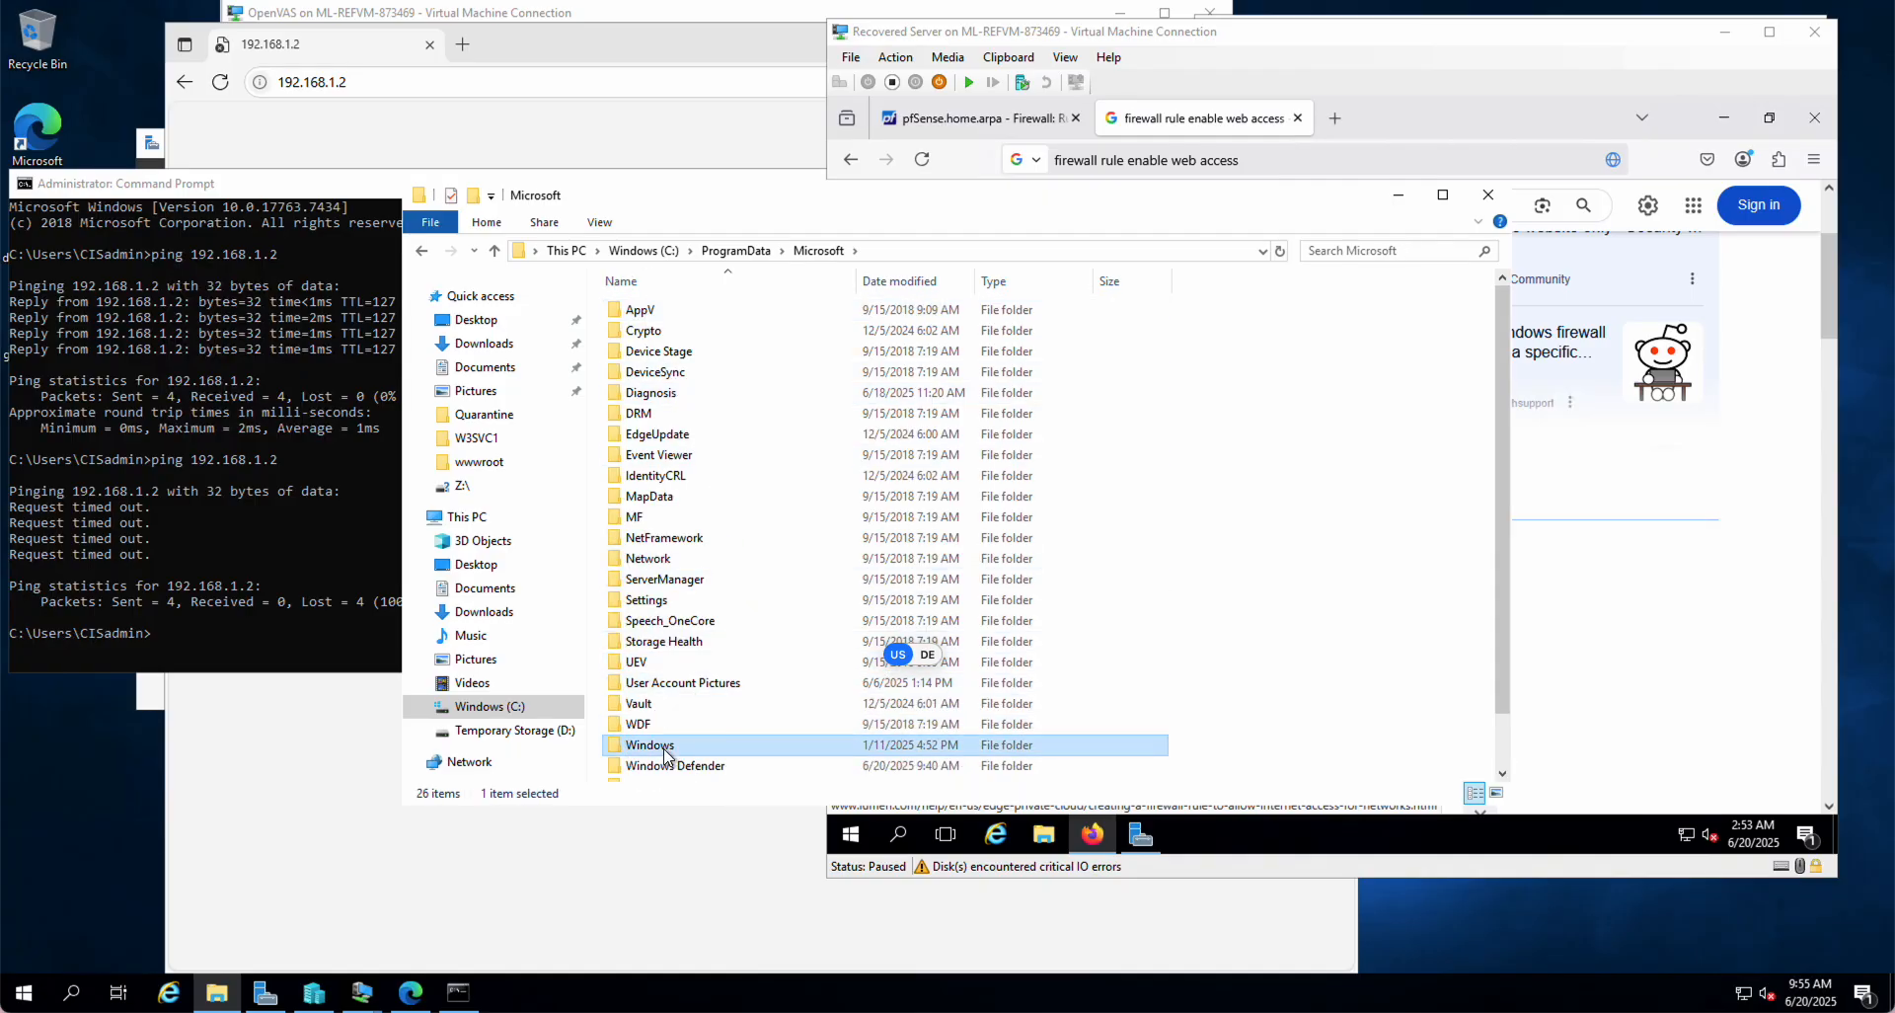
left_click(701, 643)
double_click(701, 643)
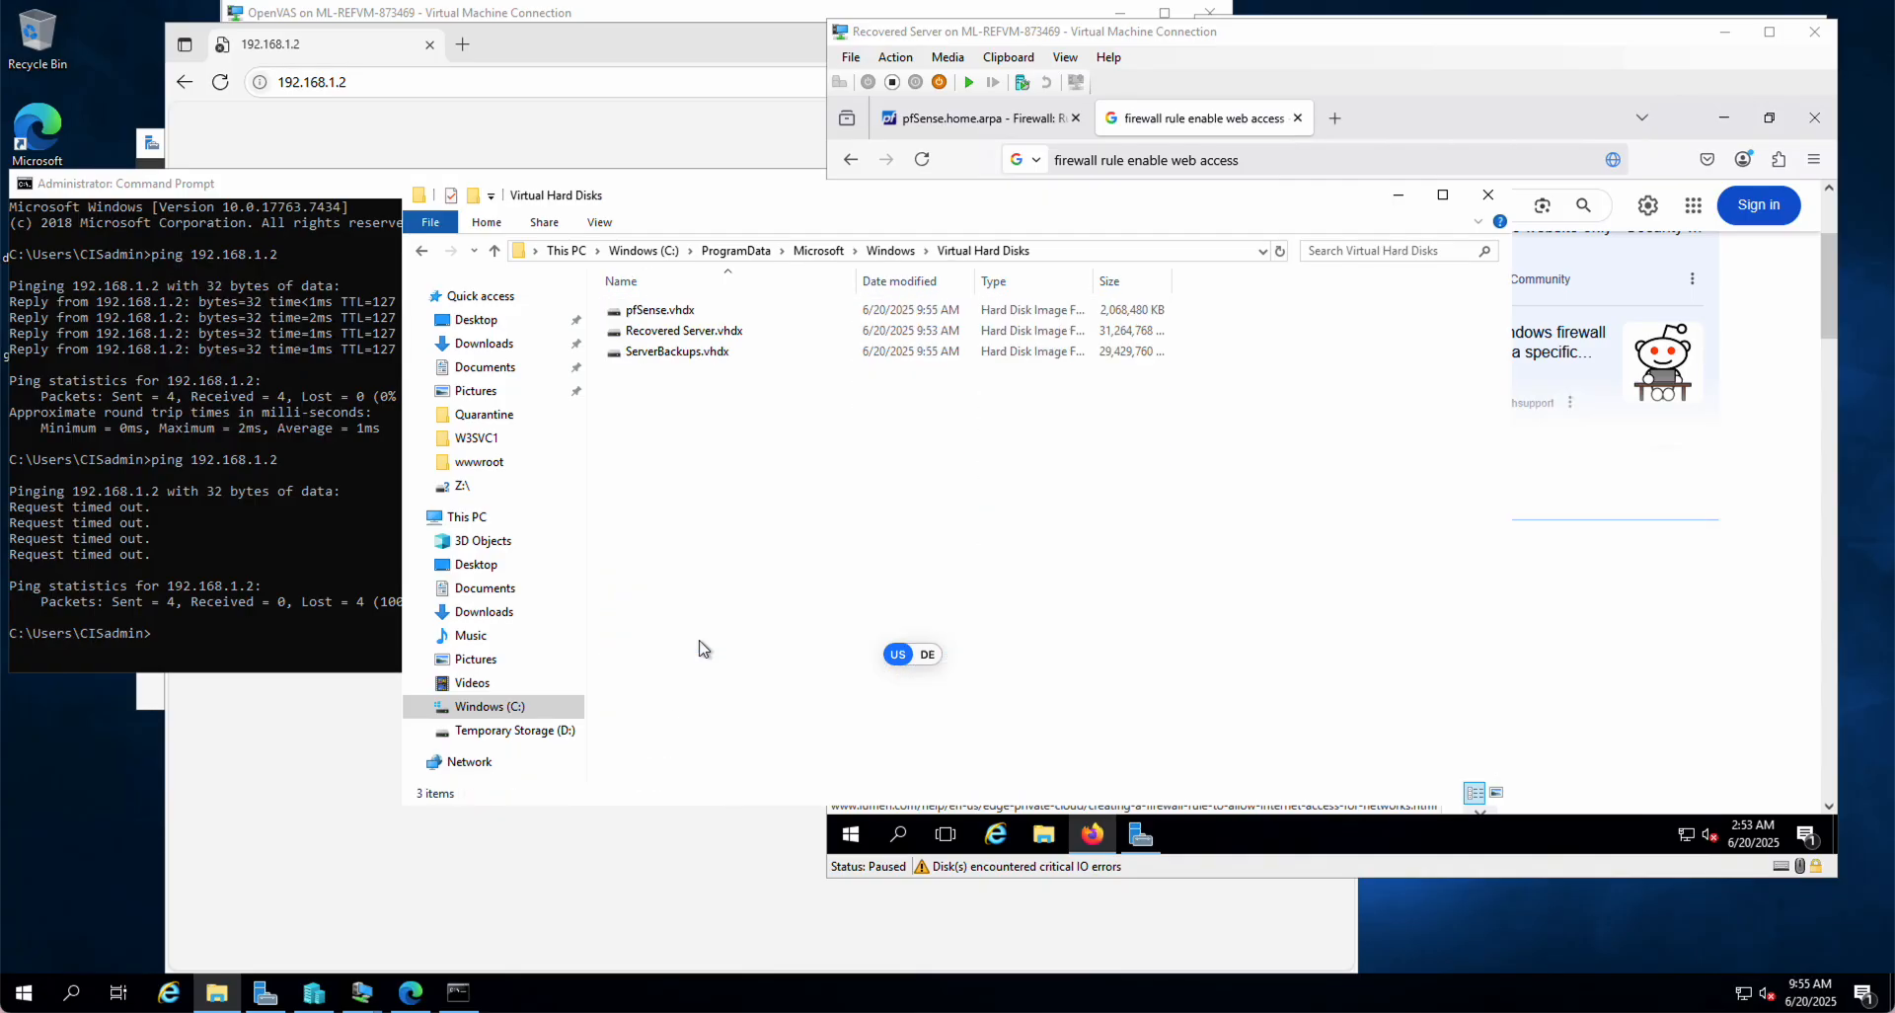
Step: Delete ServerBackups.vhdx and confirm This PC now shows 28.0 GB free on Windows (C:)
left_click(680, 356)
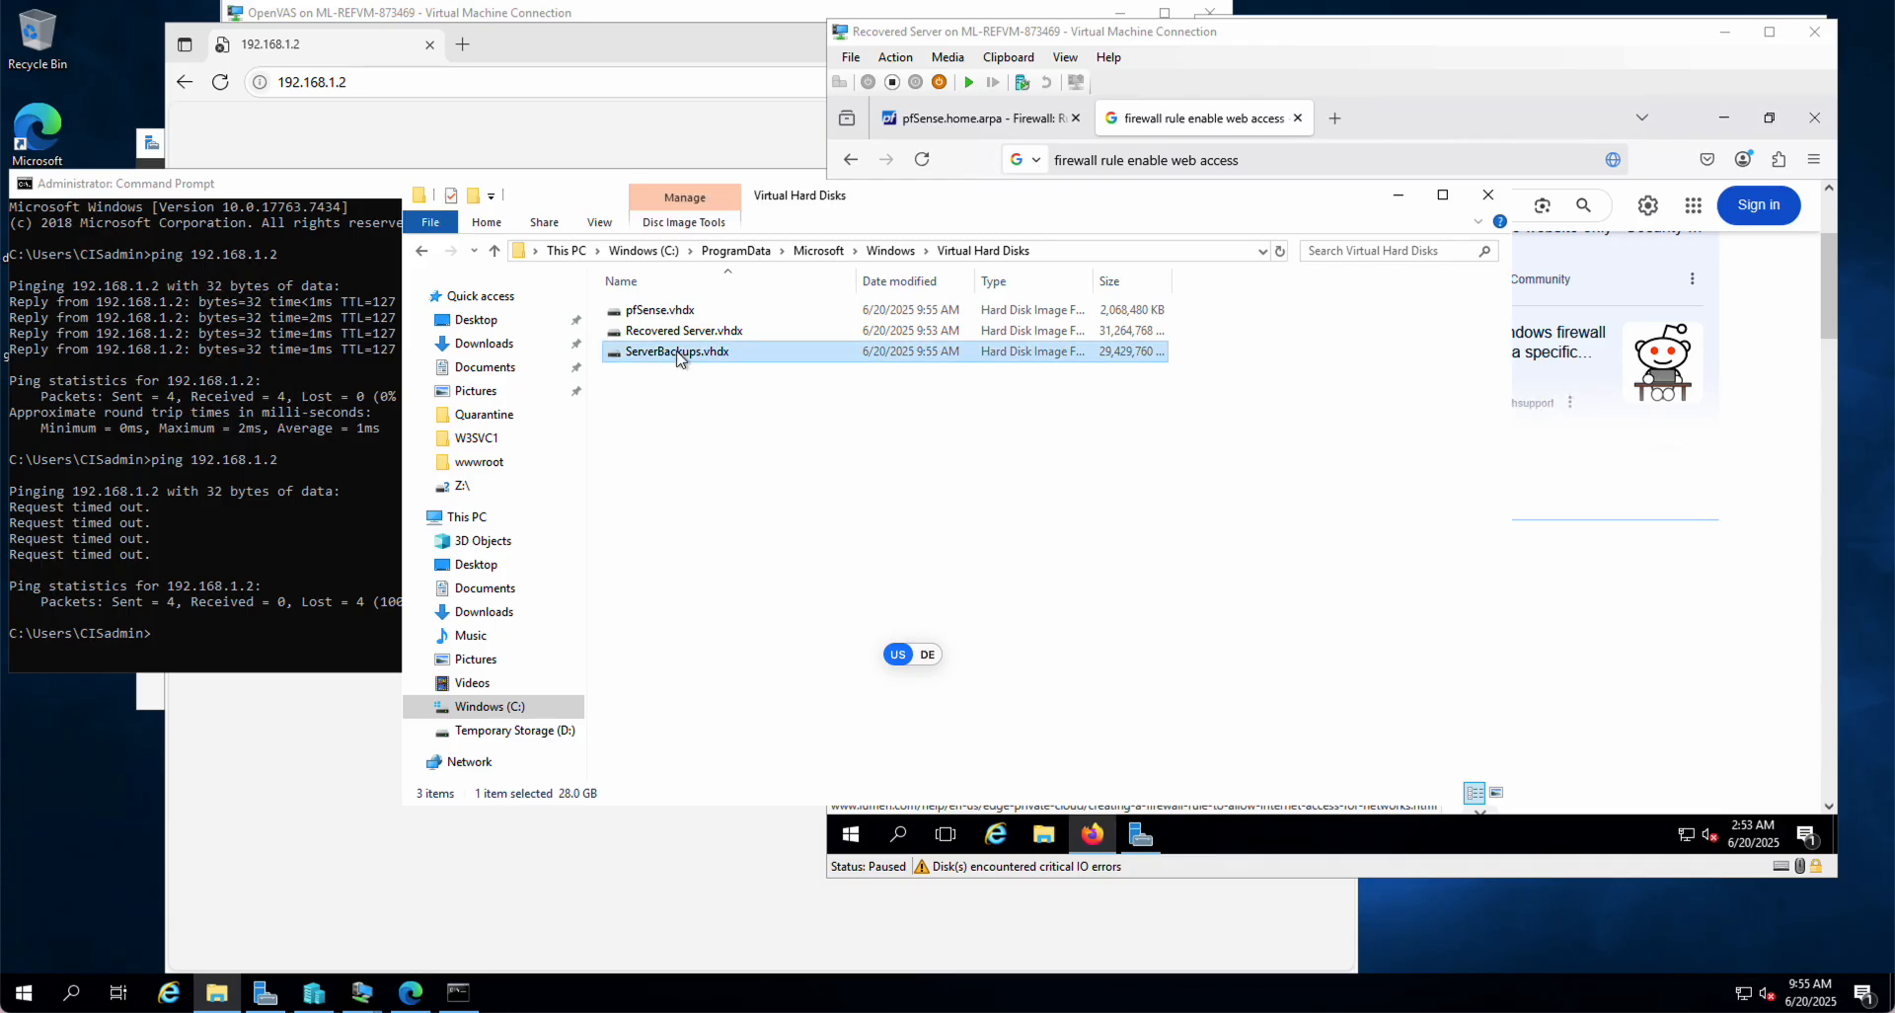
right_click(680, 357)
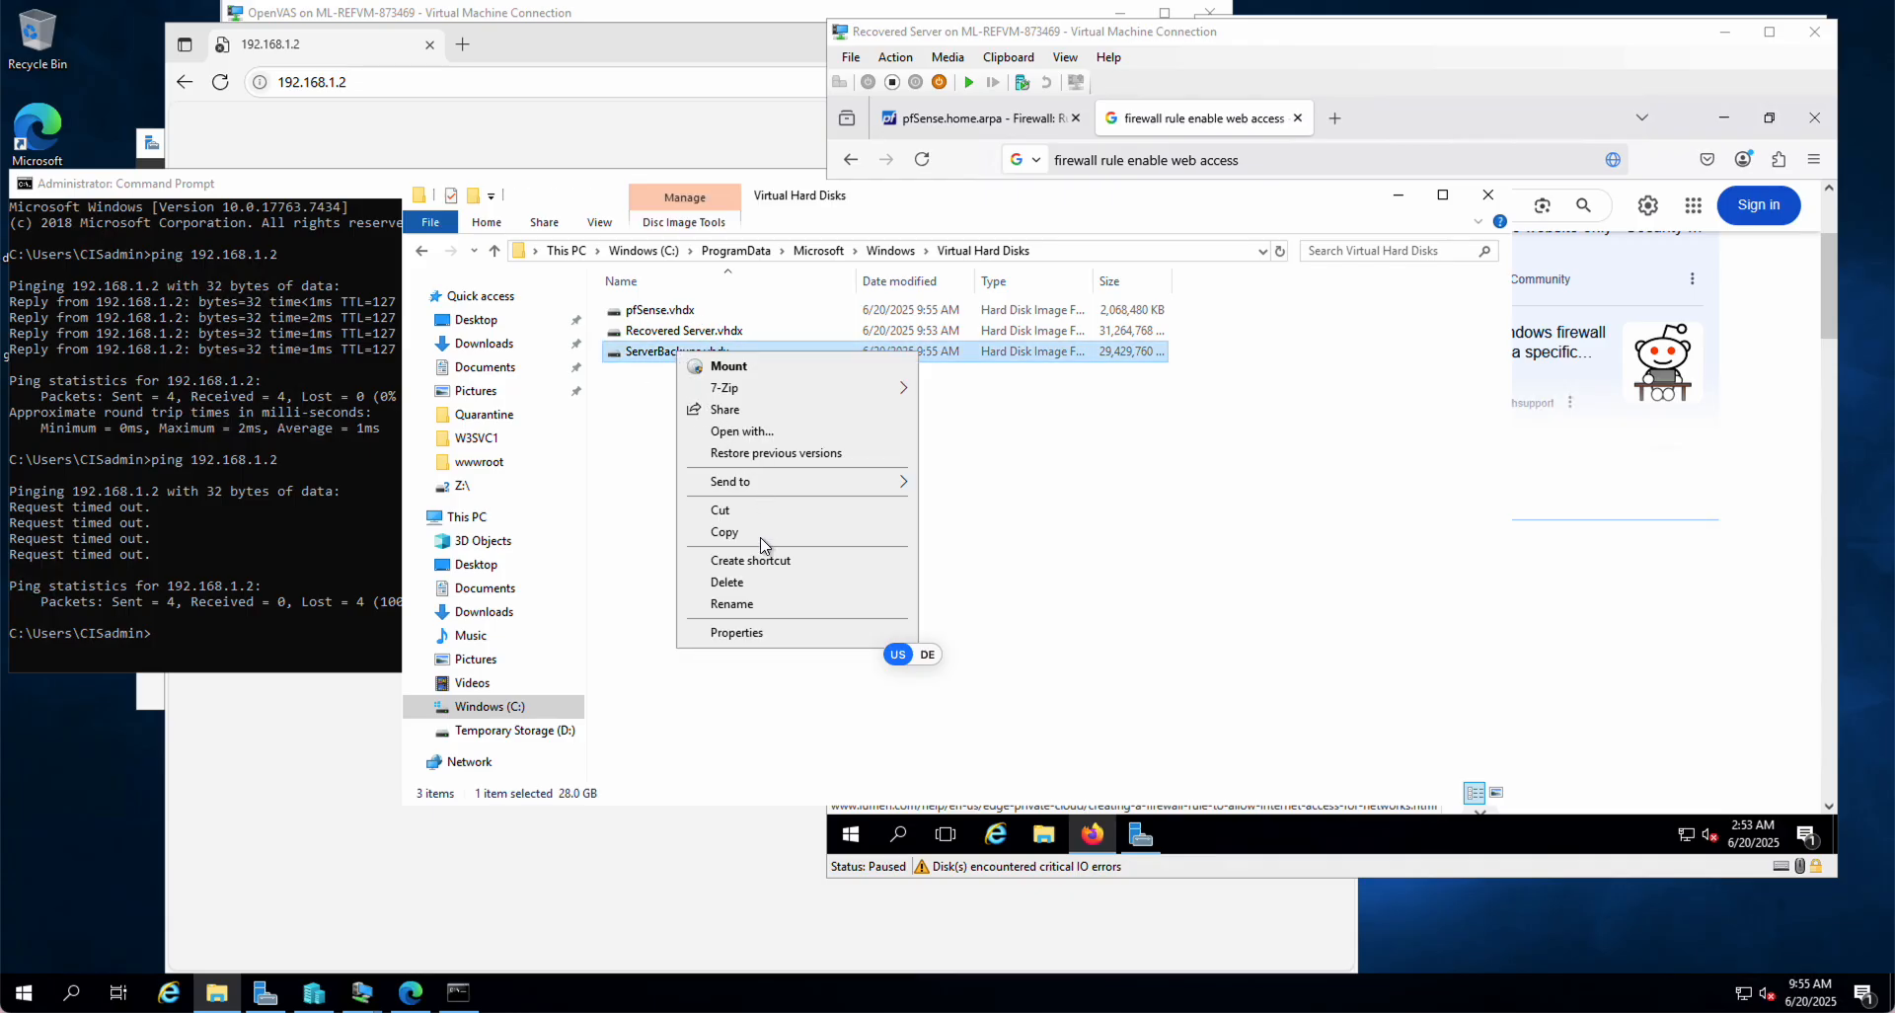
left_click(732, 584)
left_click(518, 393)
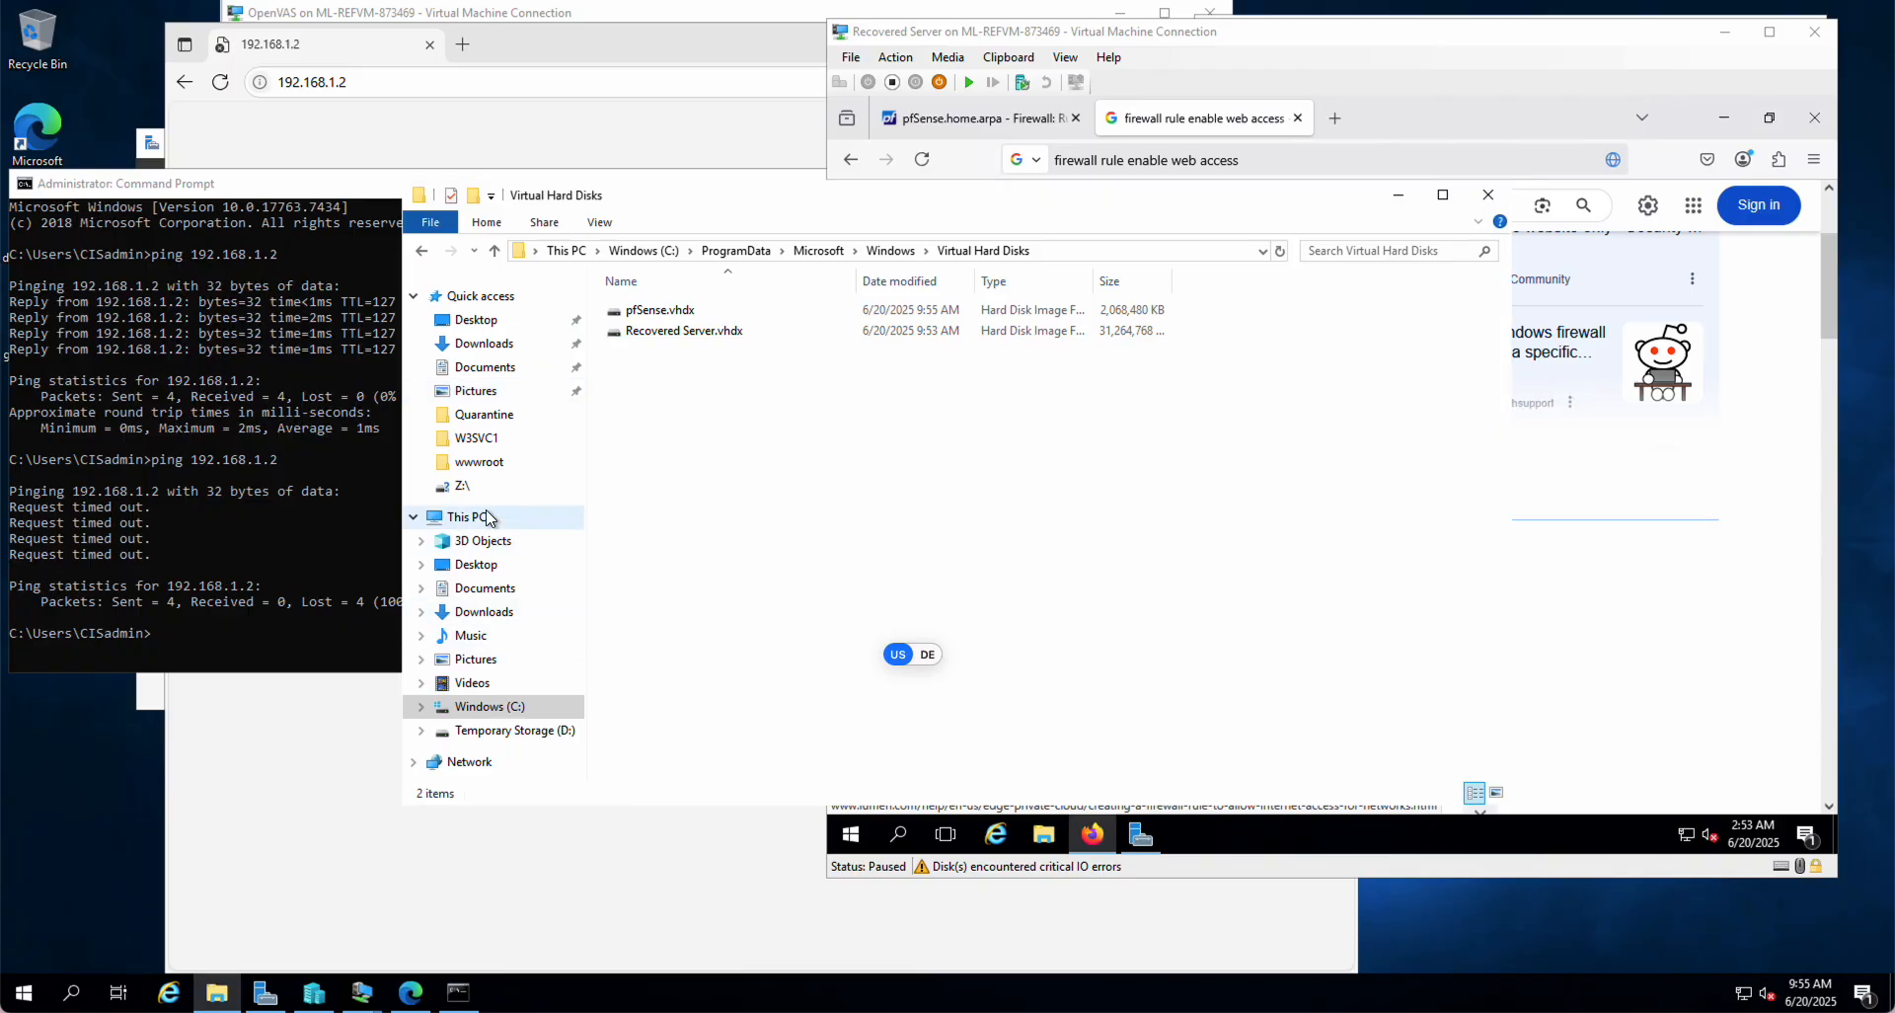
left_click(485, 517)
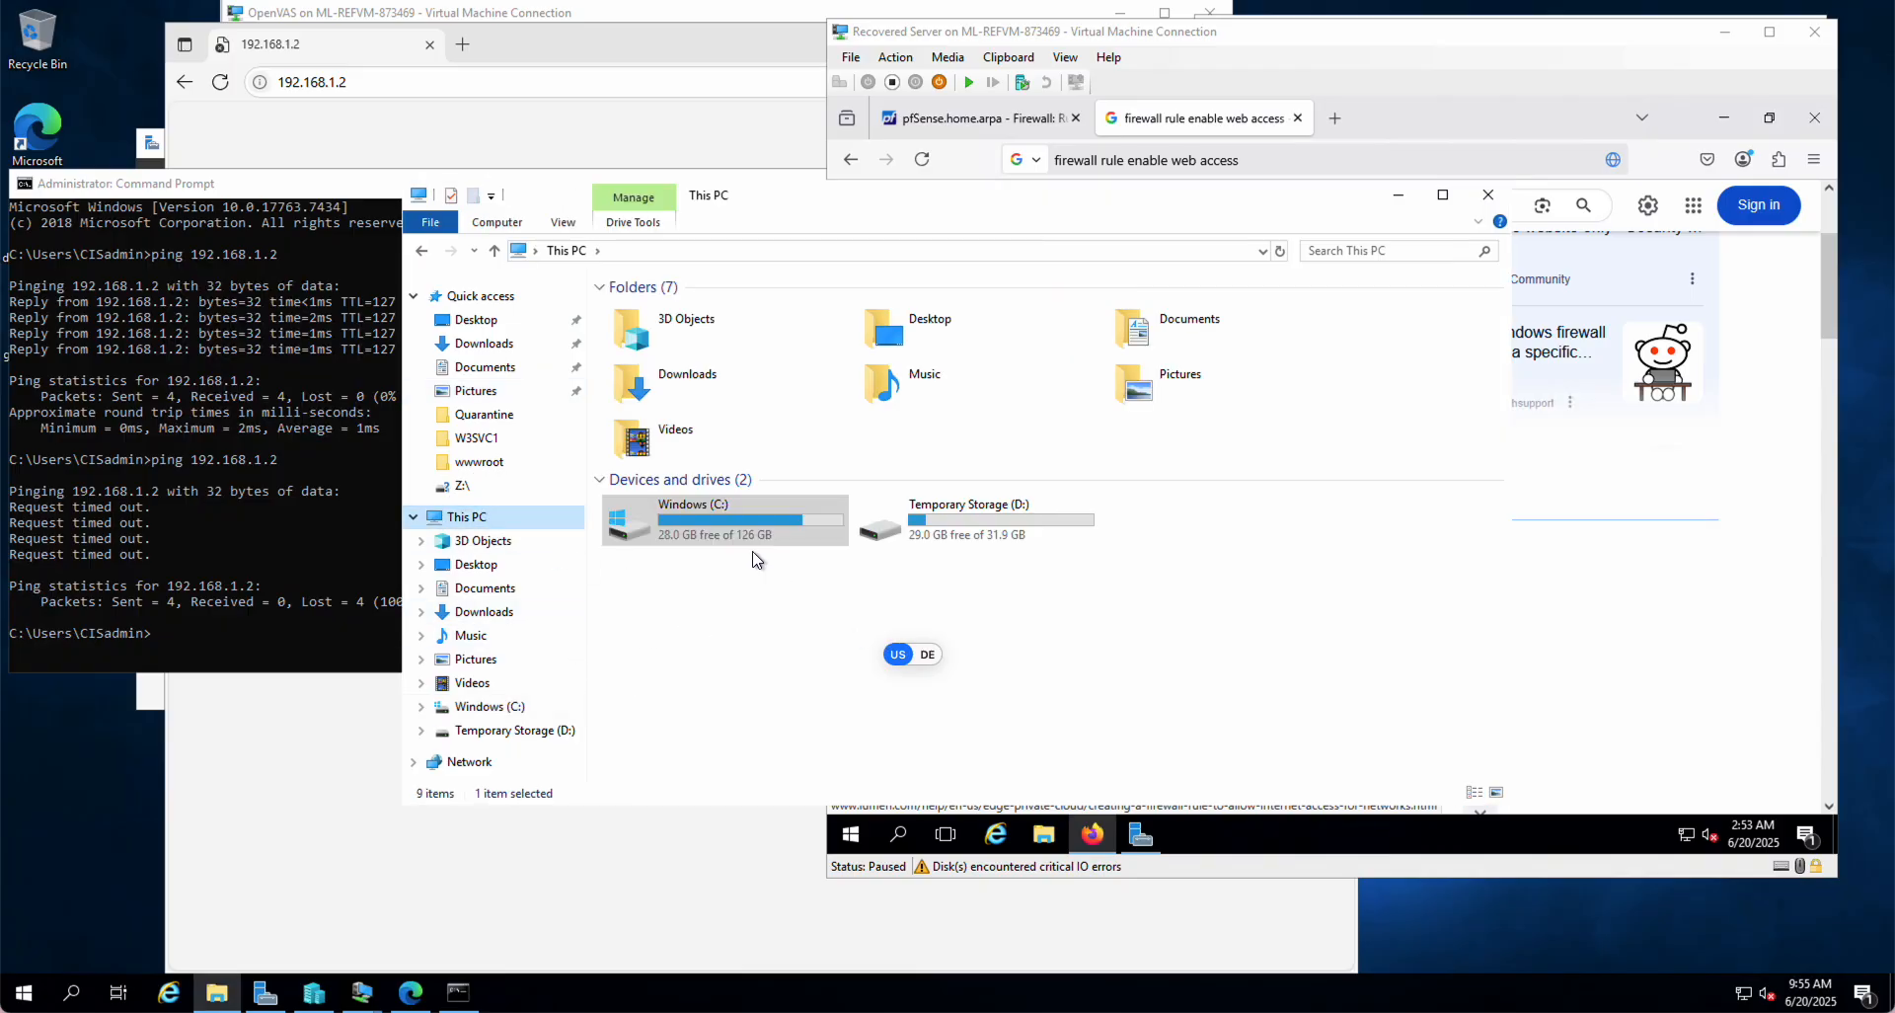
left_click(1770, 447)
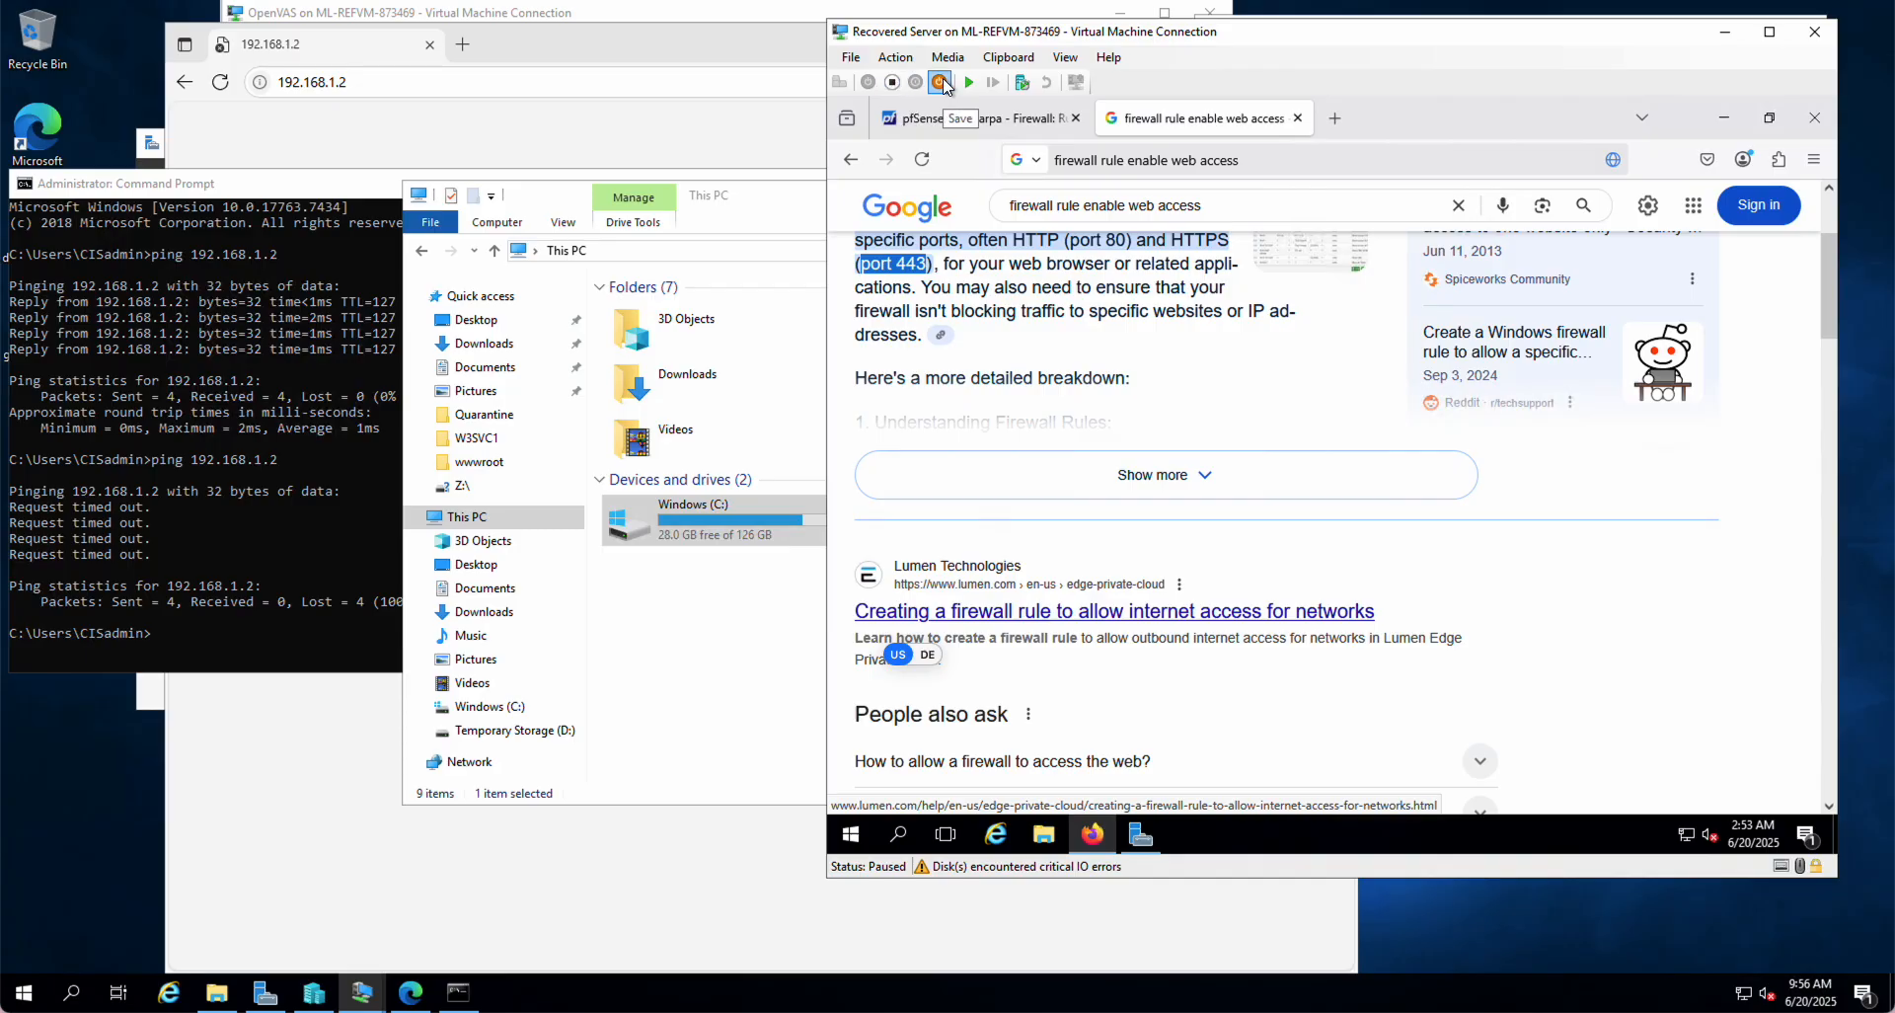
Step: Turn off the Recovered Server VM, confirm, and start it again
left_click(893, 83)
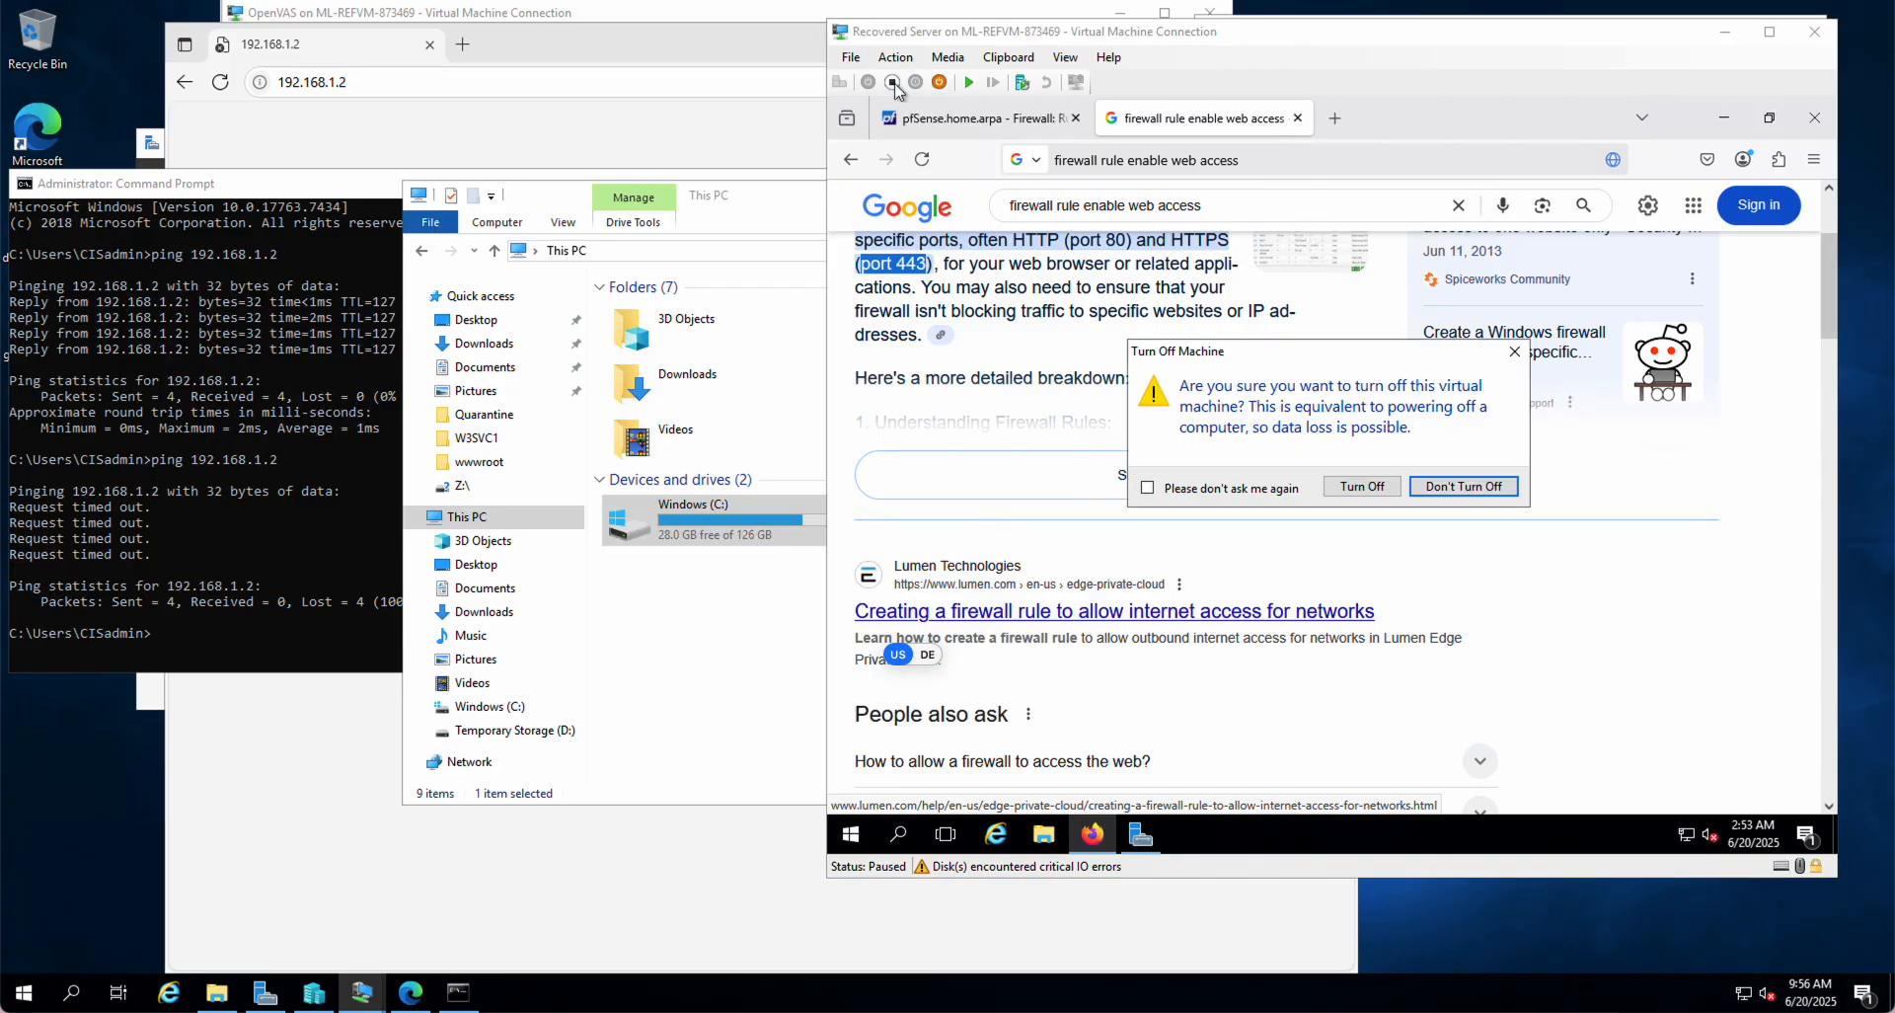
left_click(1367, 488)
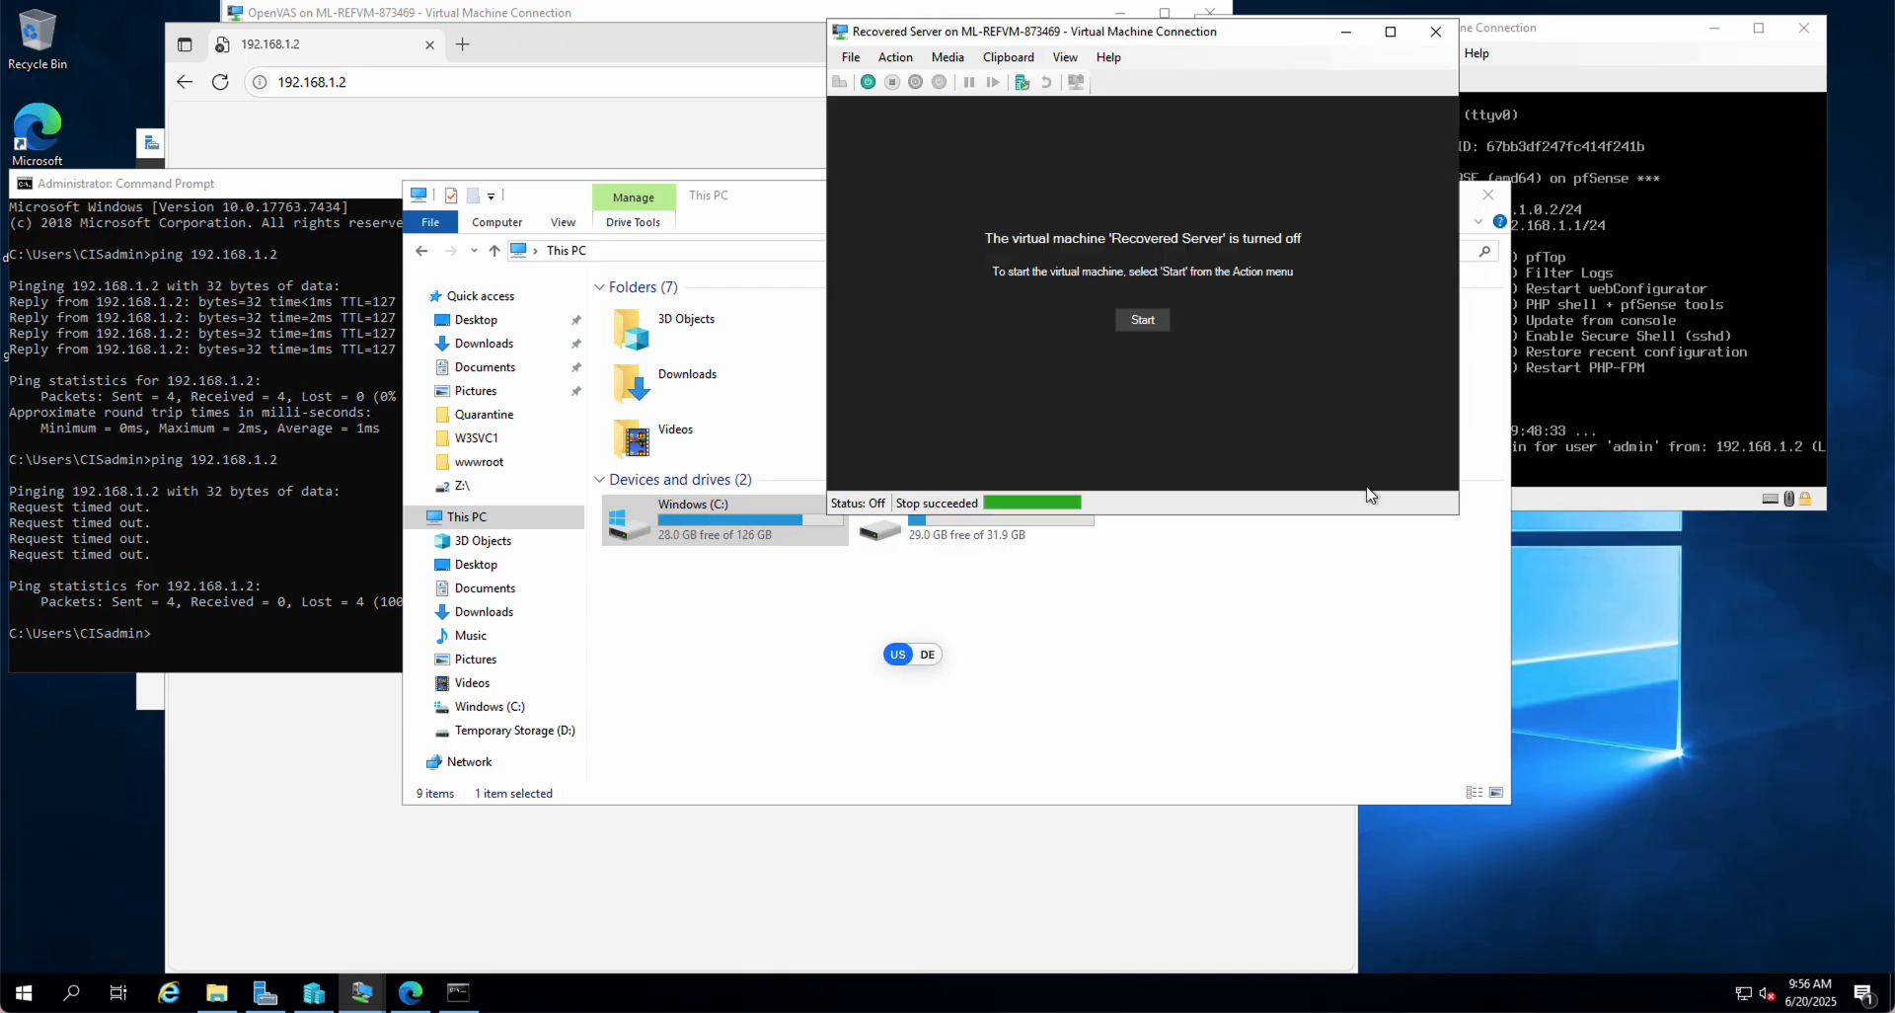
left_click(1142, 320)
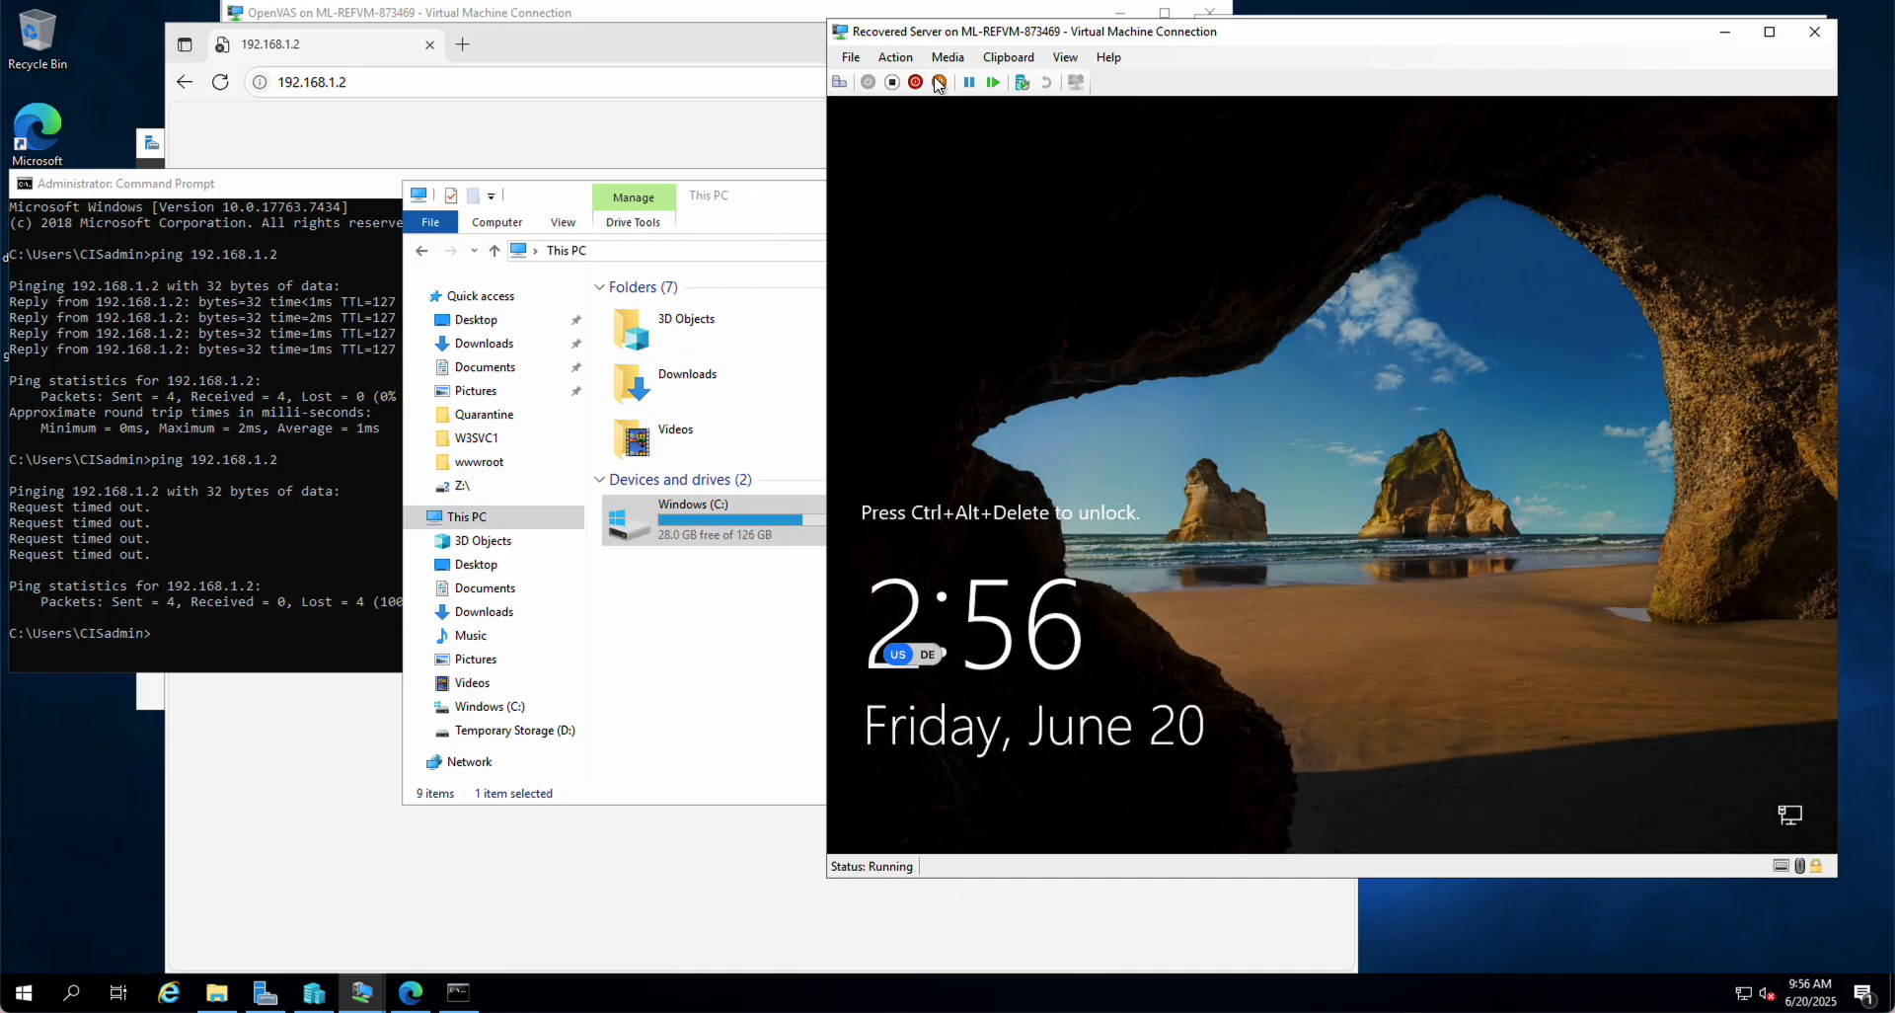
Step: Sign in with the account password and cancel the Shutdown Event Tracker
left_click(839, 82)
type("*********")
key("Return")
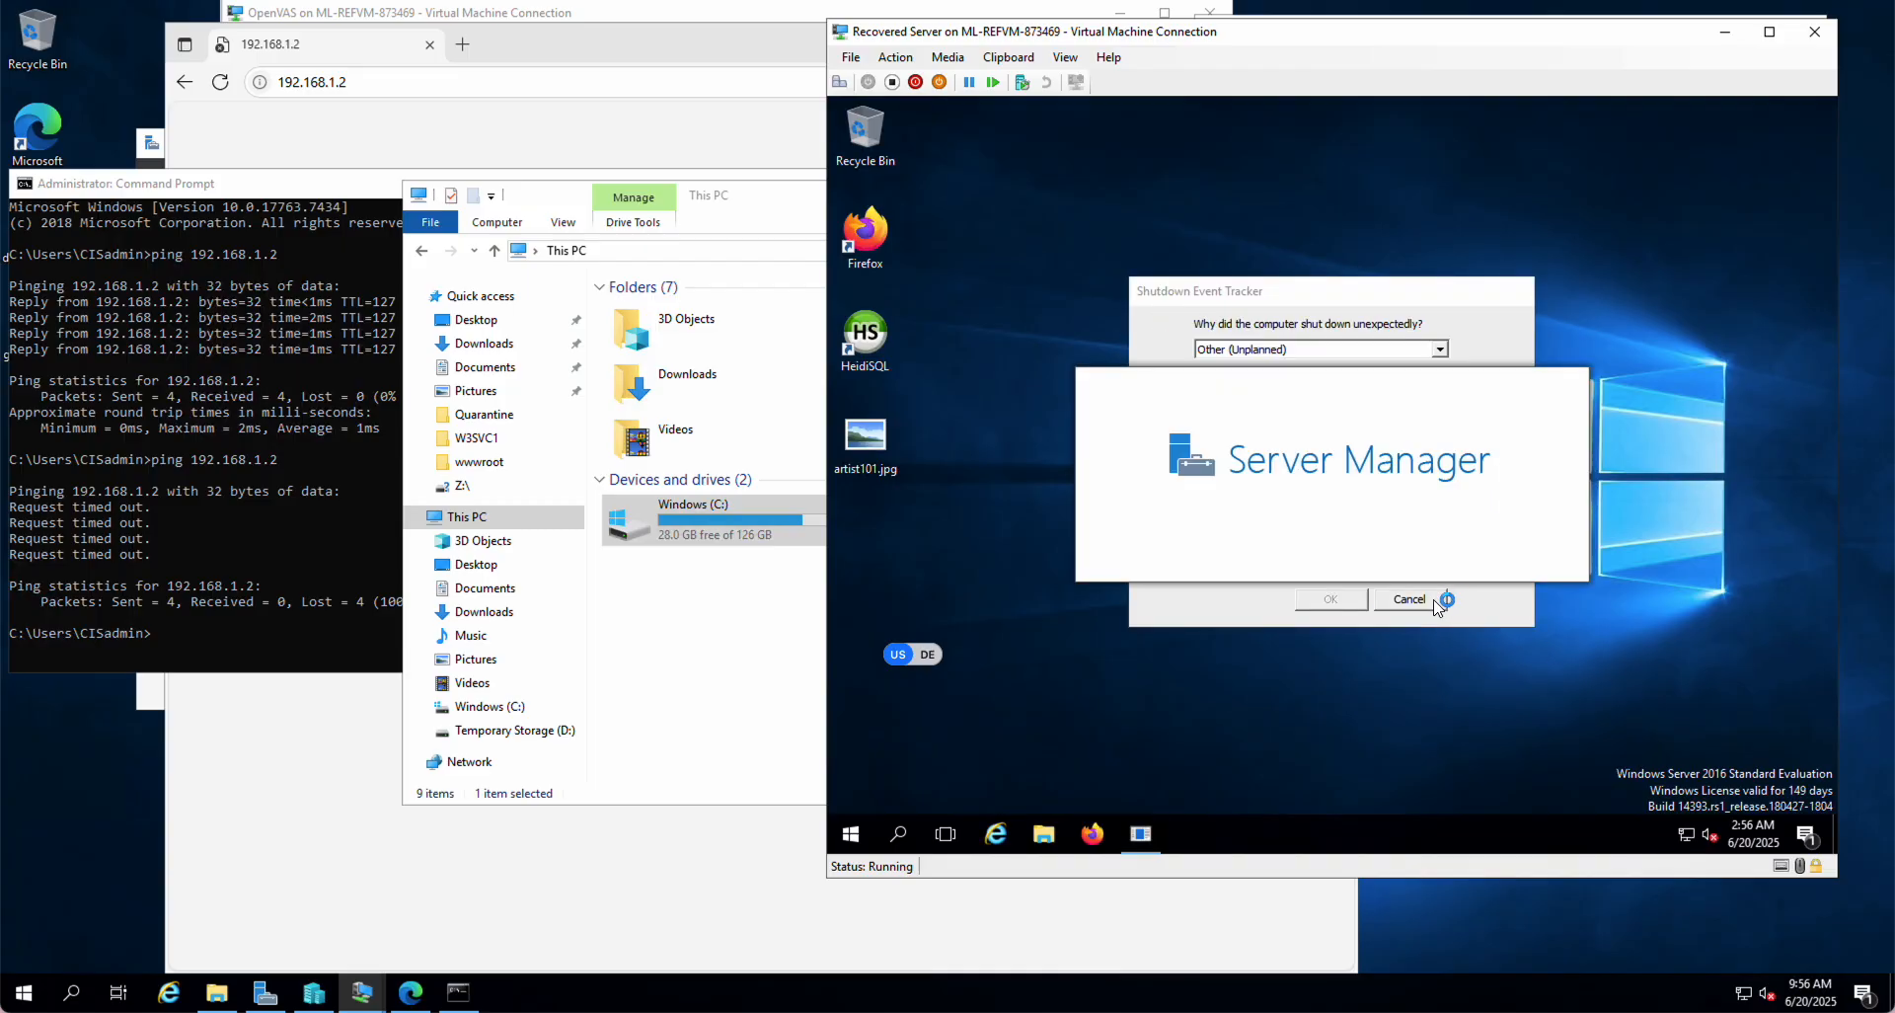
left_click(1419, 599)
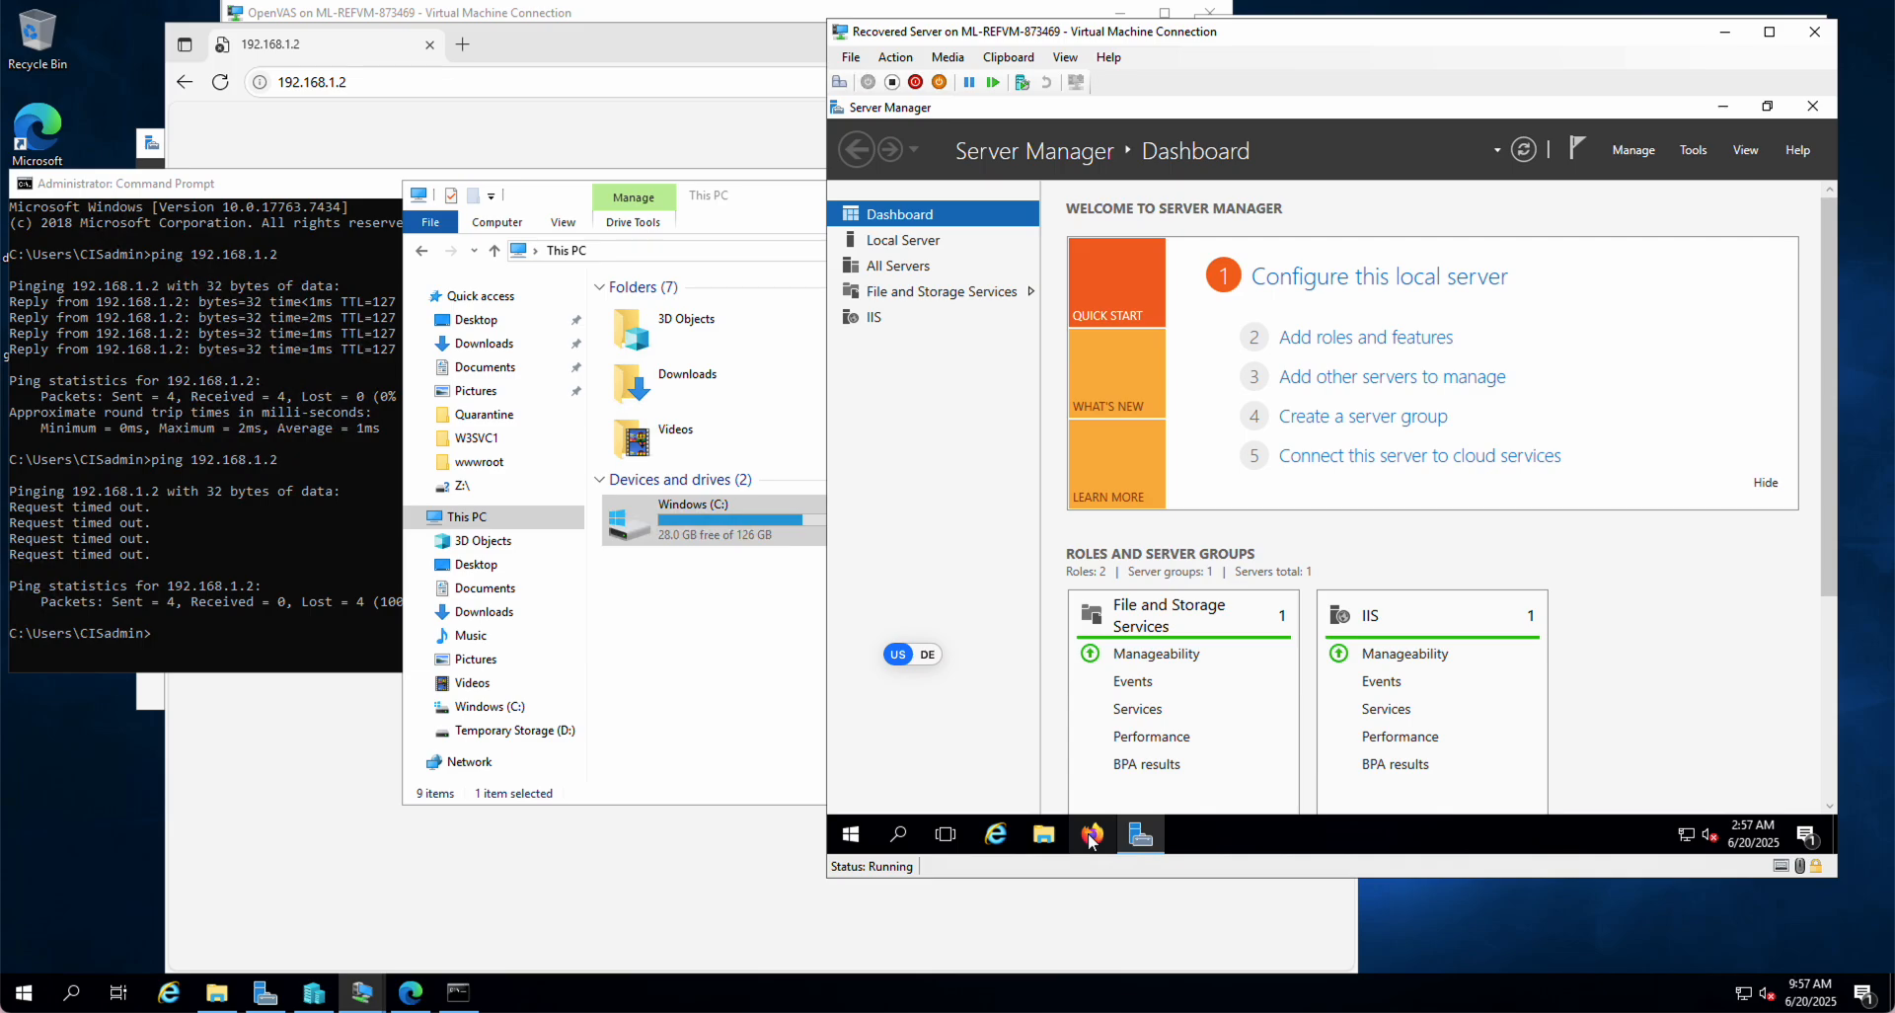
Step: Launch Firefox inside the recovered server to reach the pfSense web interface
left_click(1090, 836)
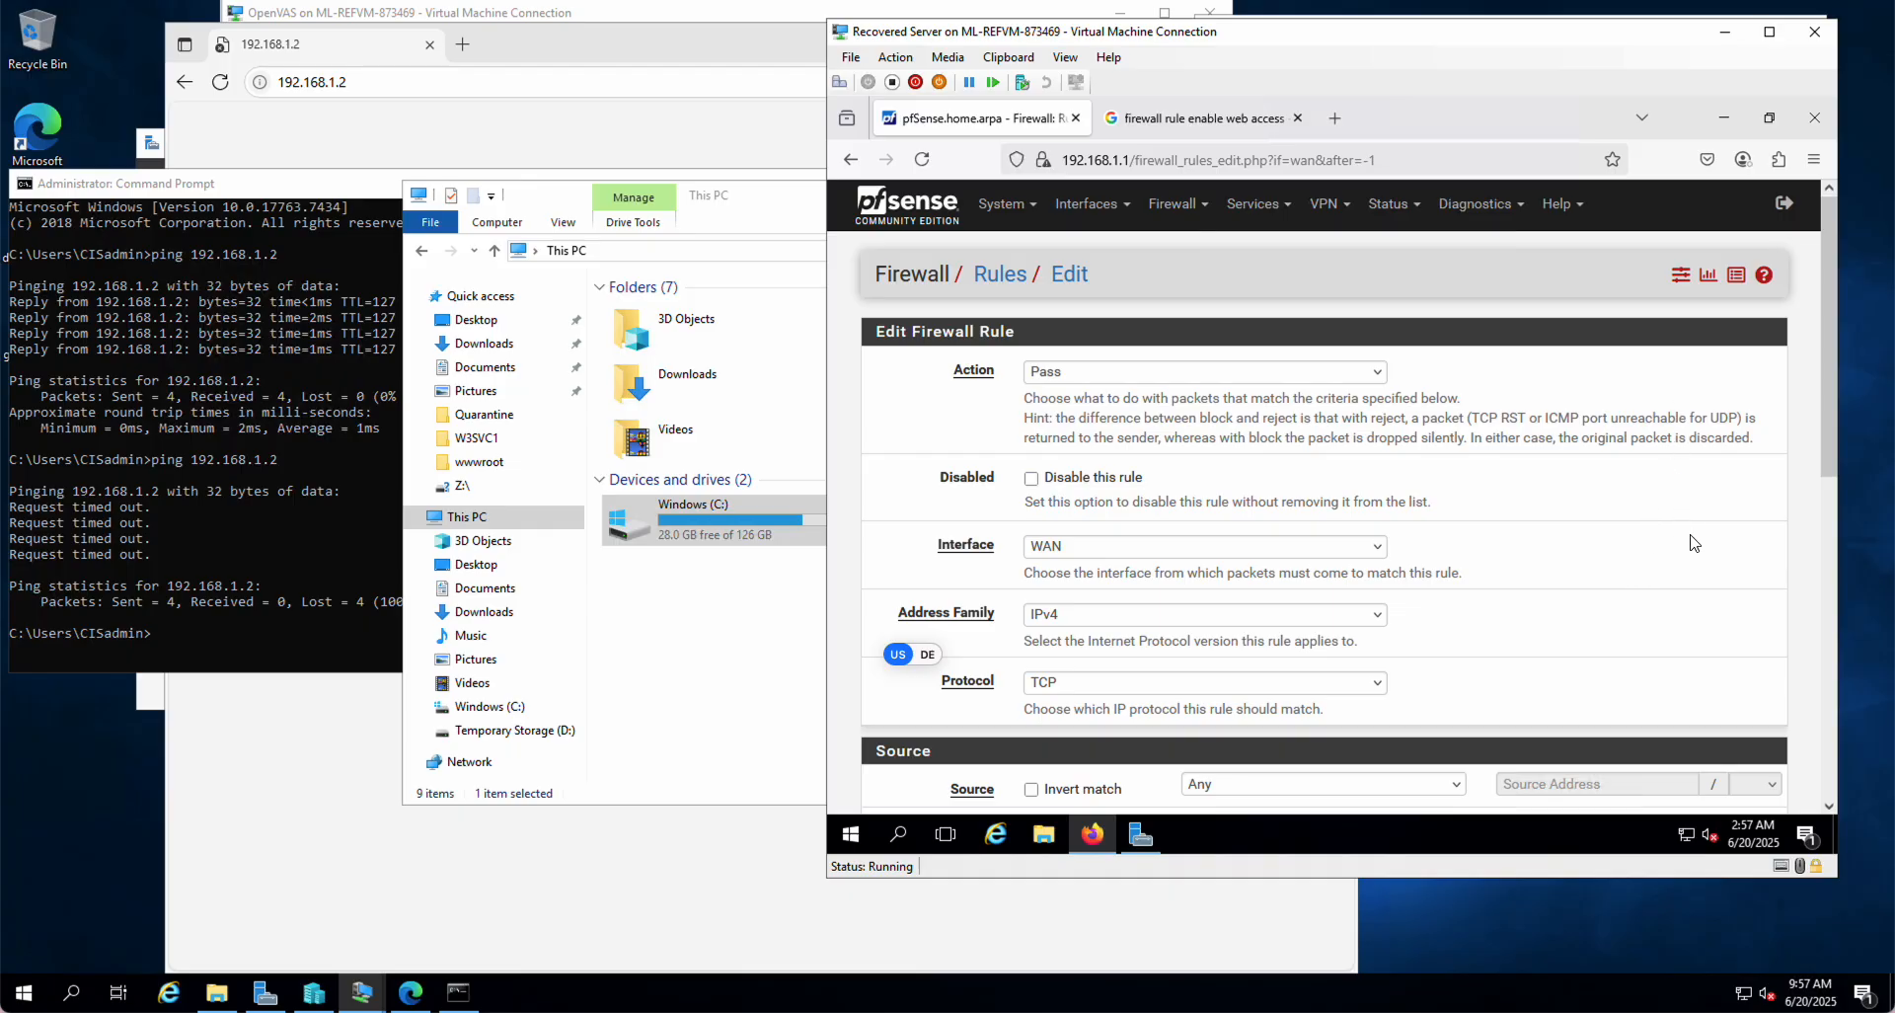
scroll(1690, 538, "down", 3)
scroll(1690, 602, "down", 4)
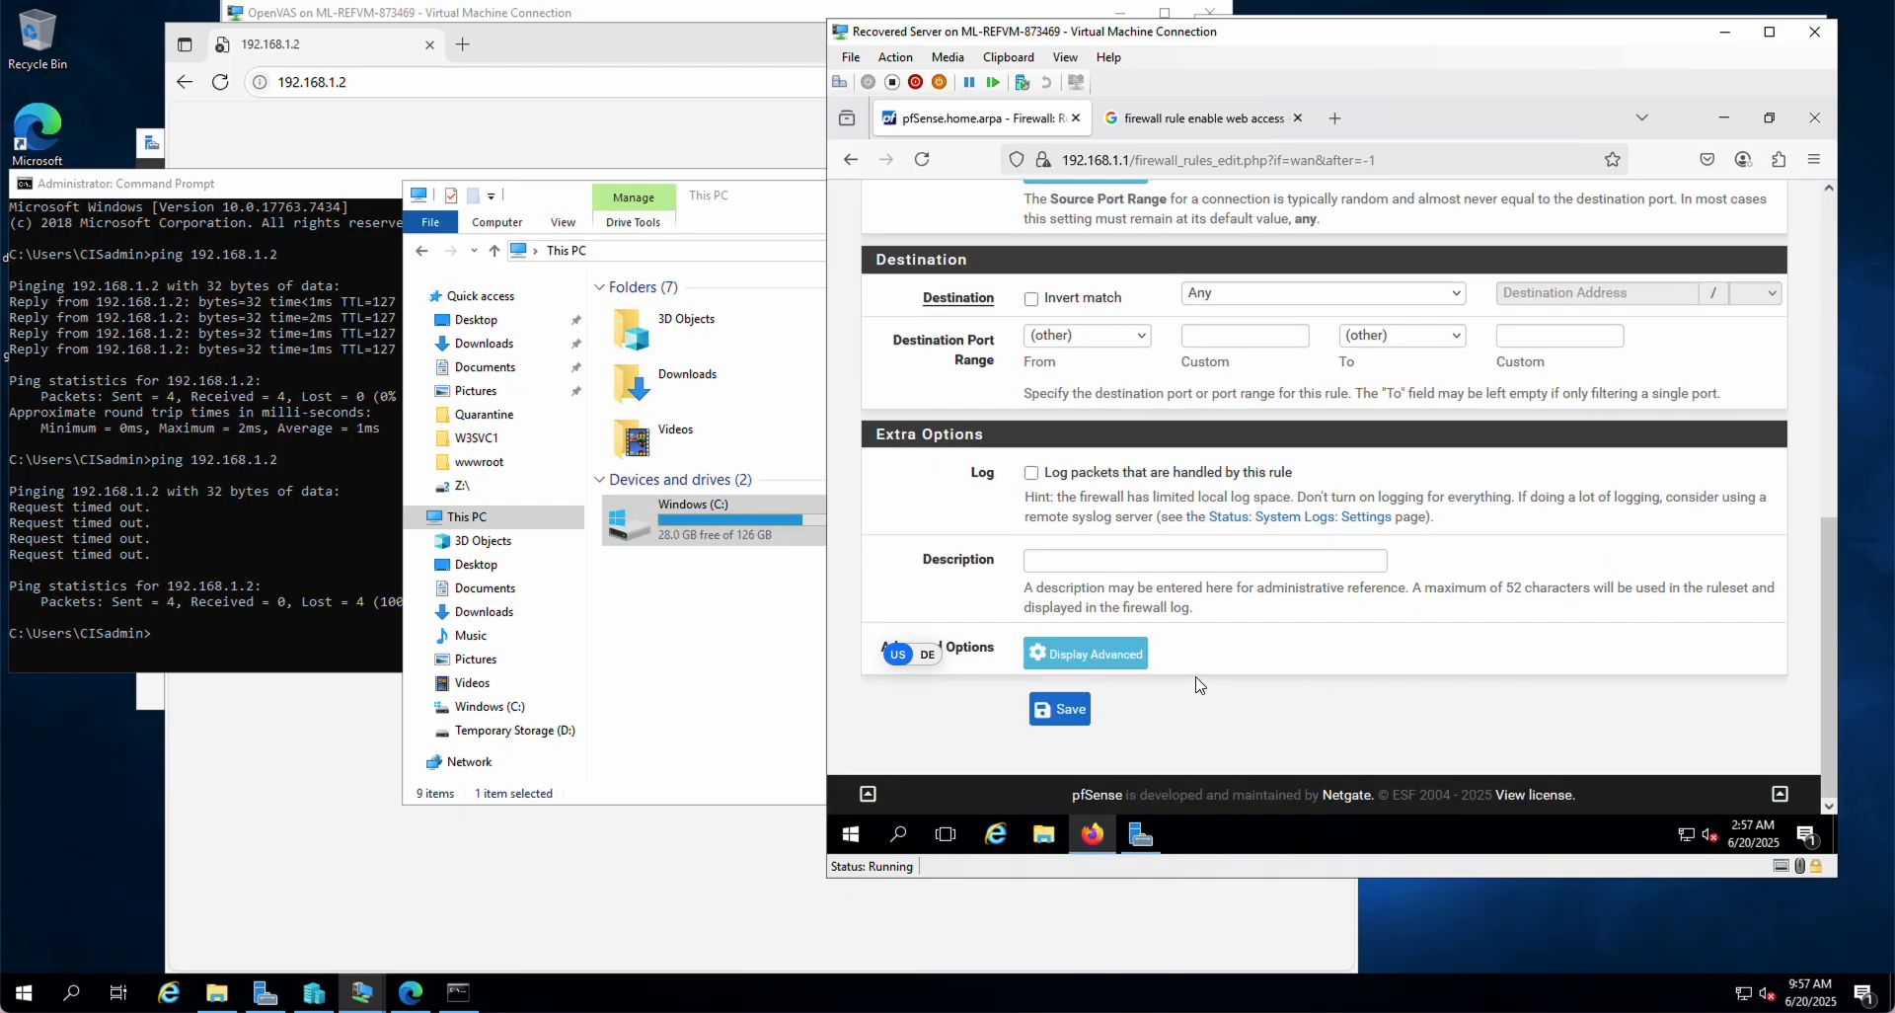
scroll(1073, 628, "up", 7)
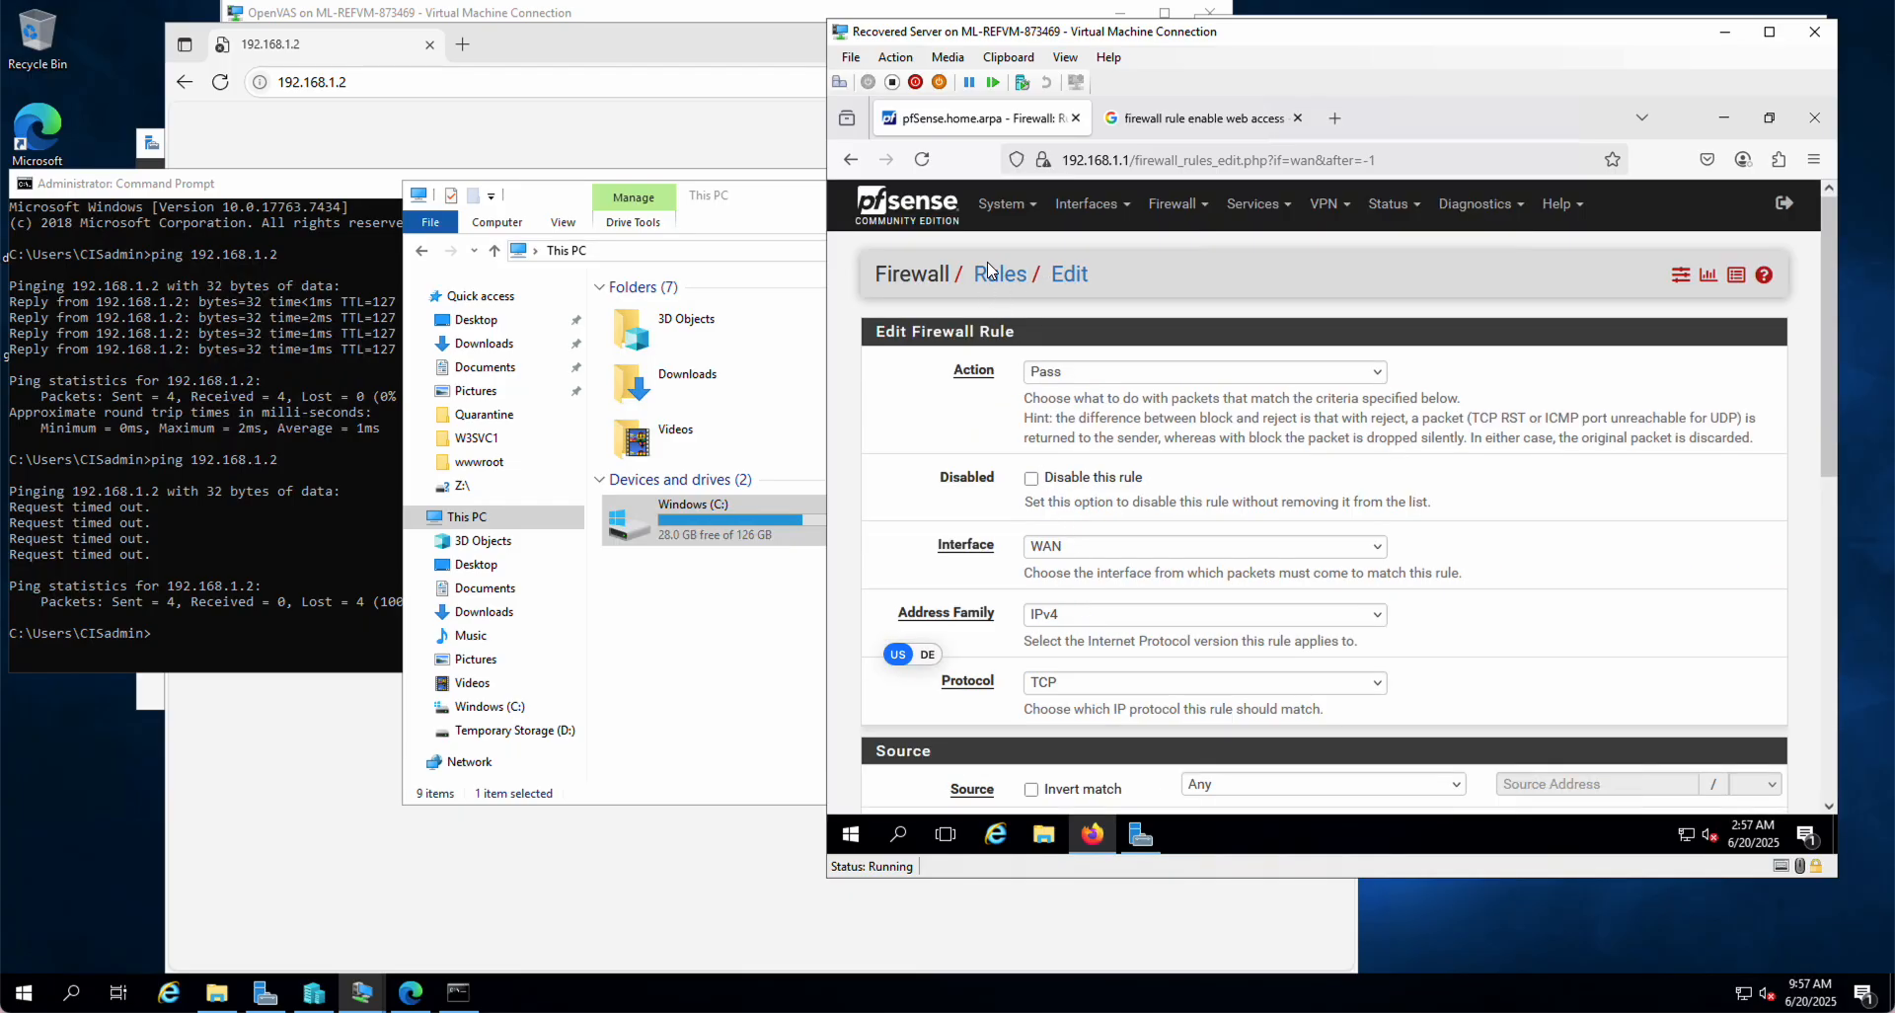
Step: Add a new rule on the WAN tab of Firewall > Rules and scroll to its Destination section
left_click(1175, 203)
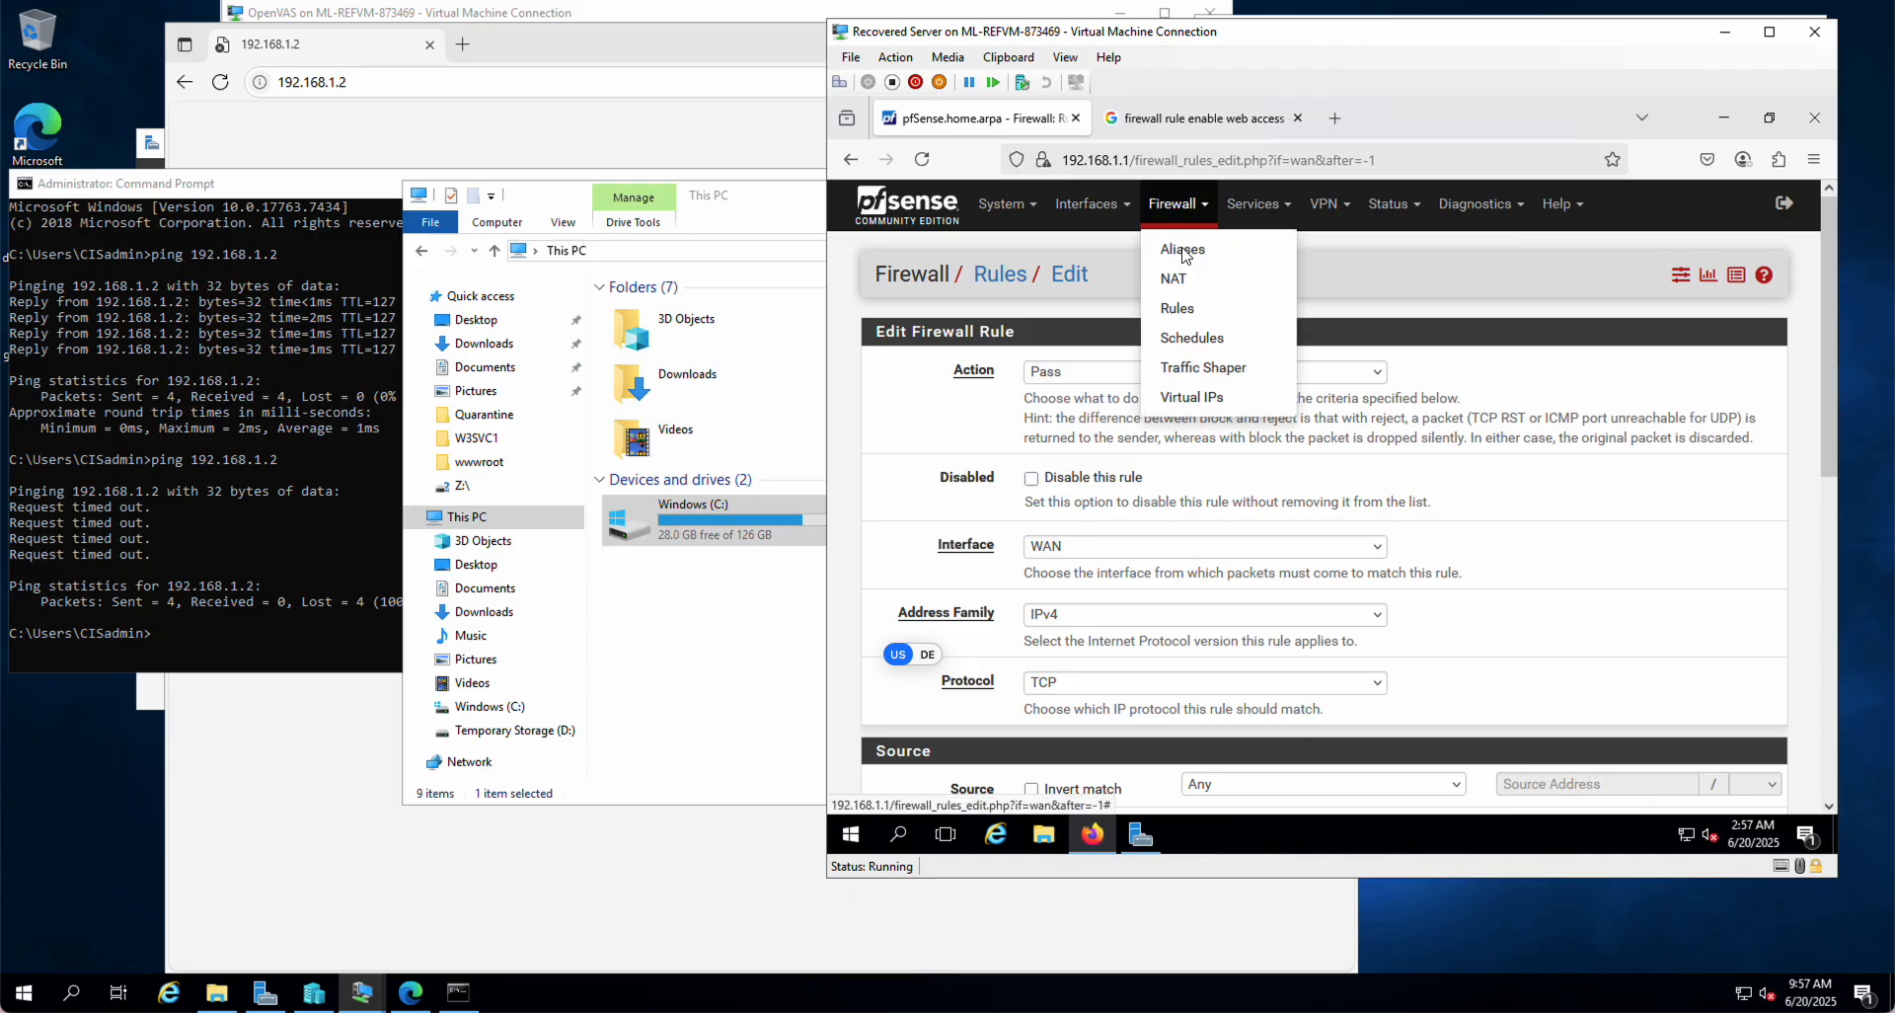
left_click(1177, 308)
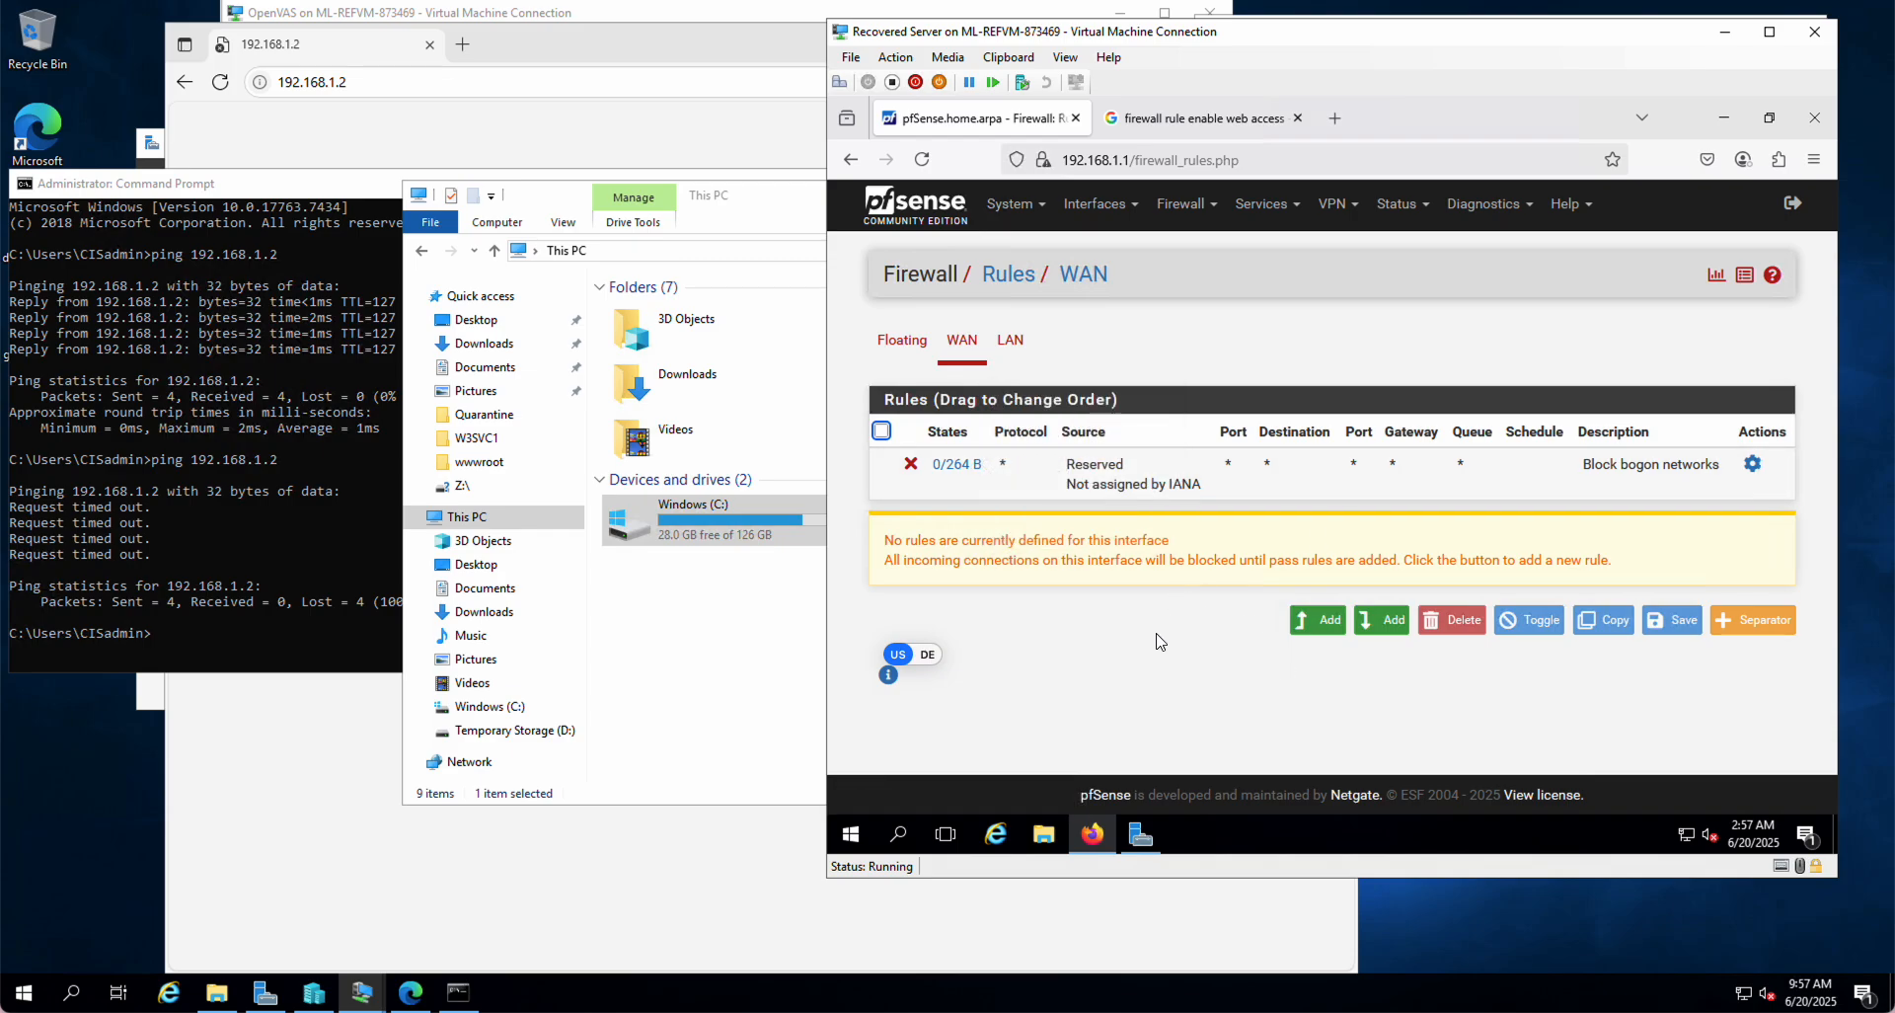
left_click(1318, 624)
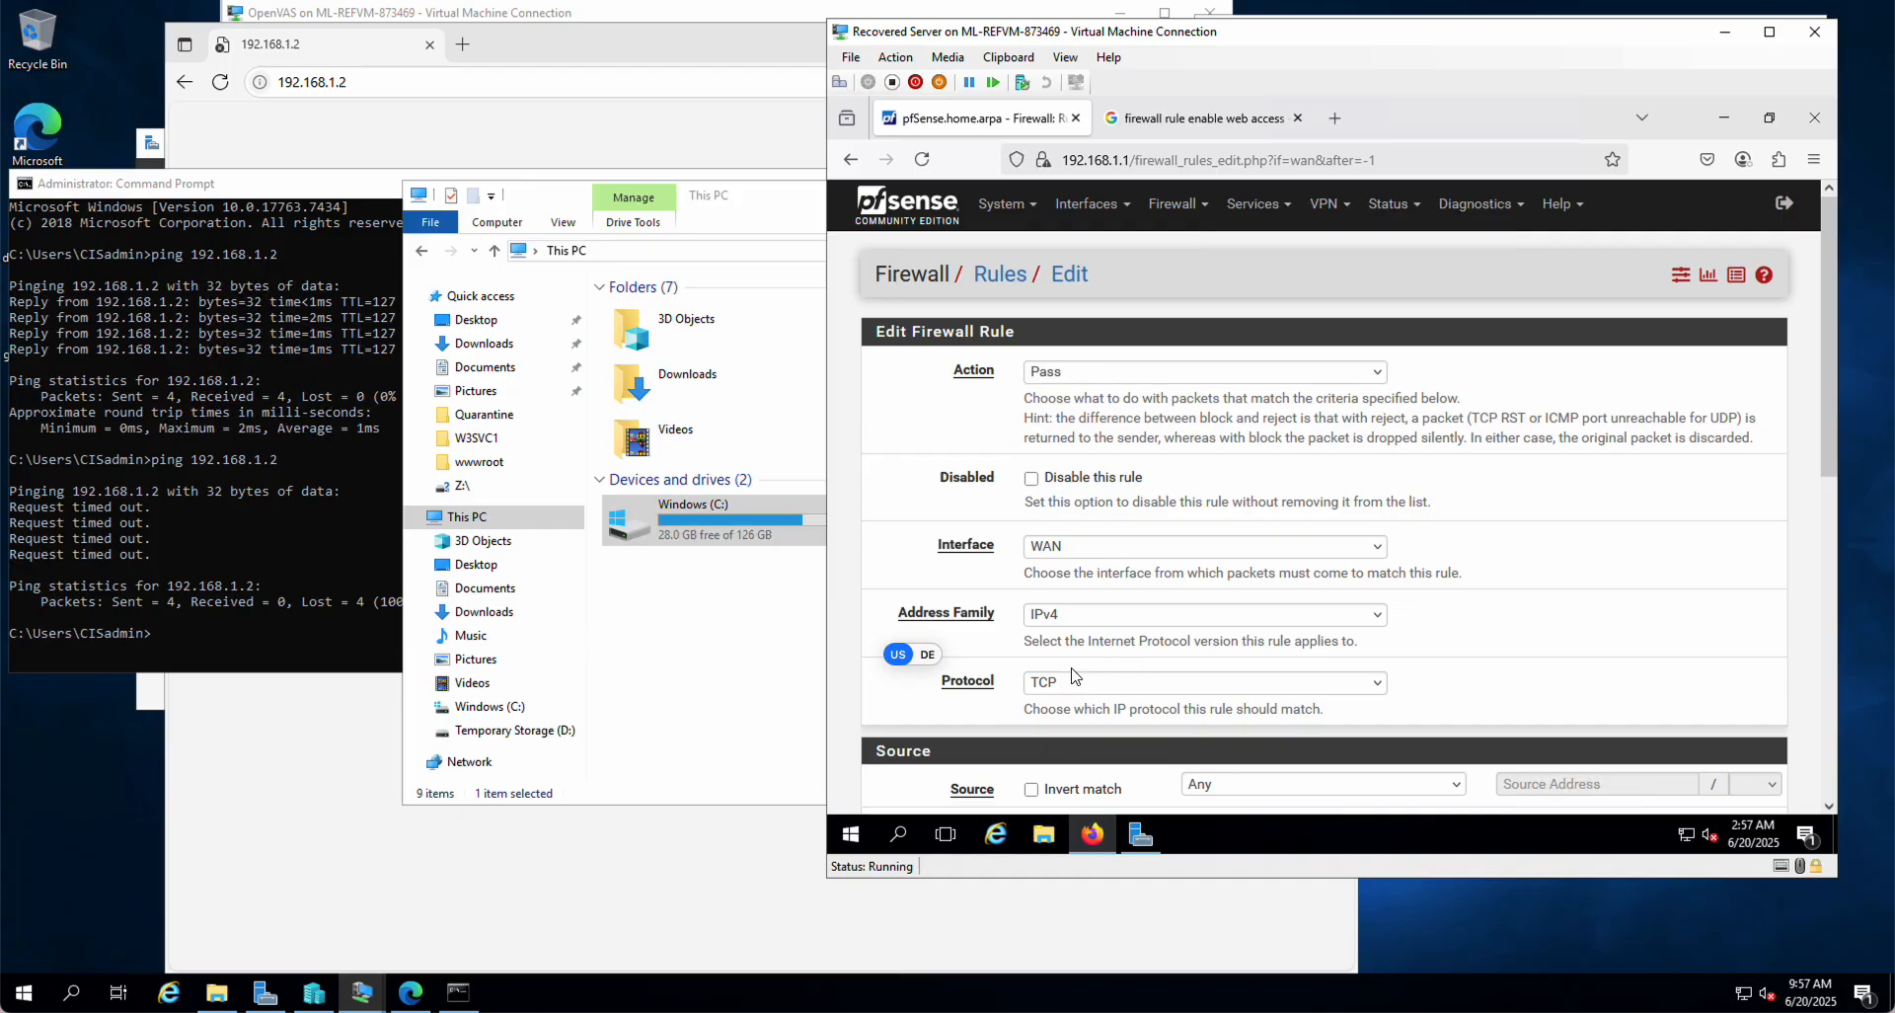
scroll(1075, 675, "down", 2)
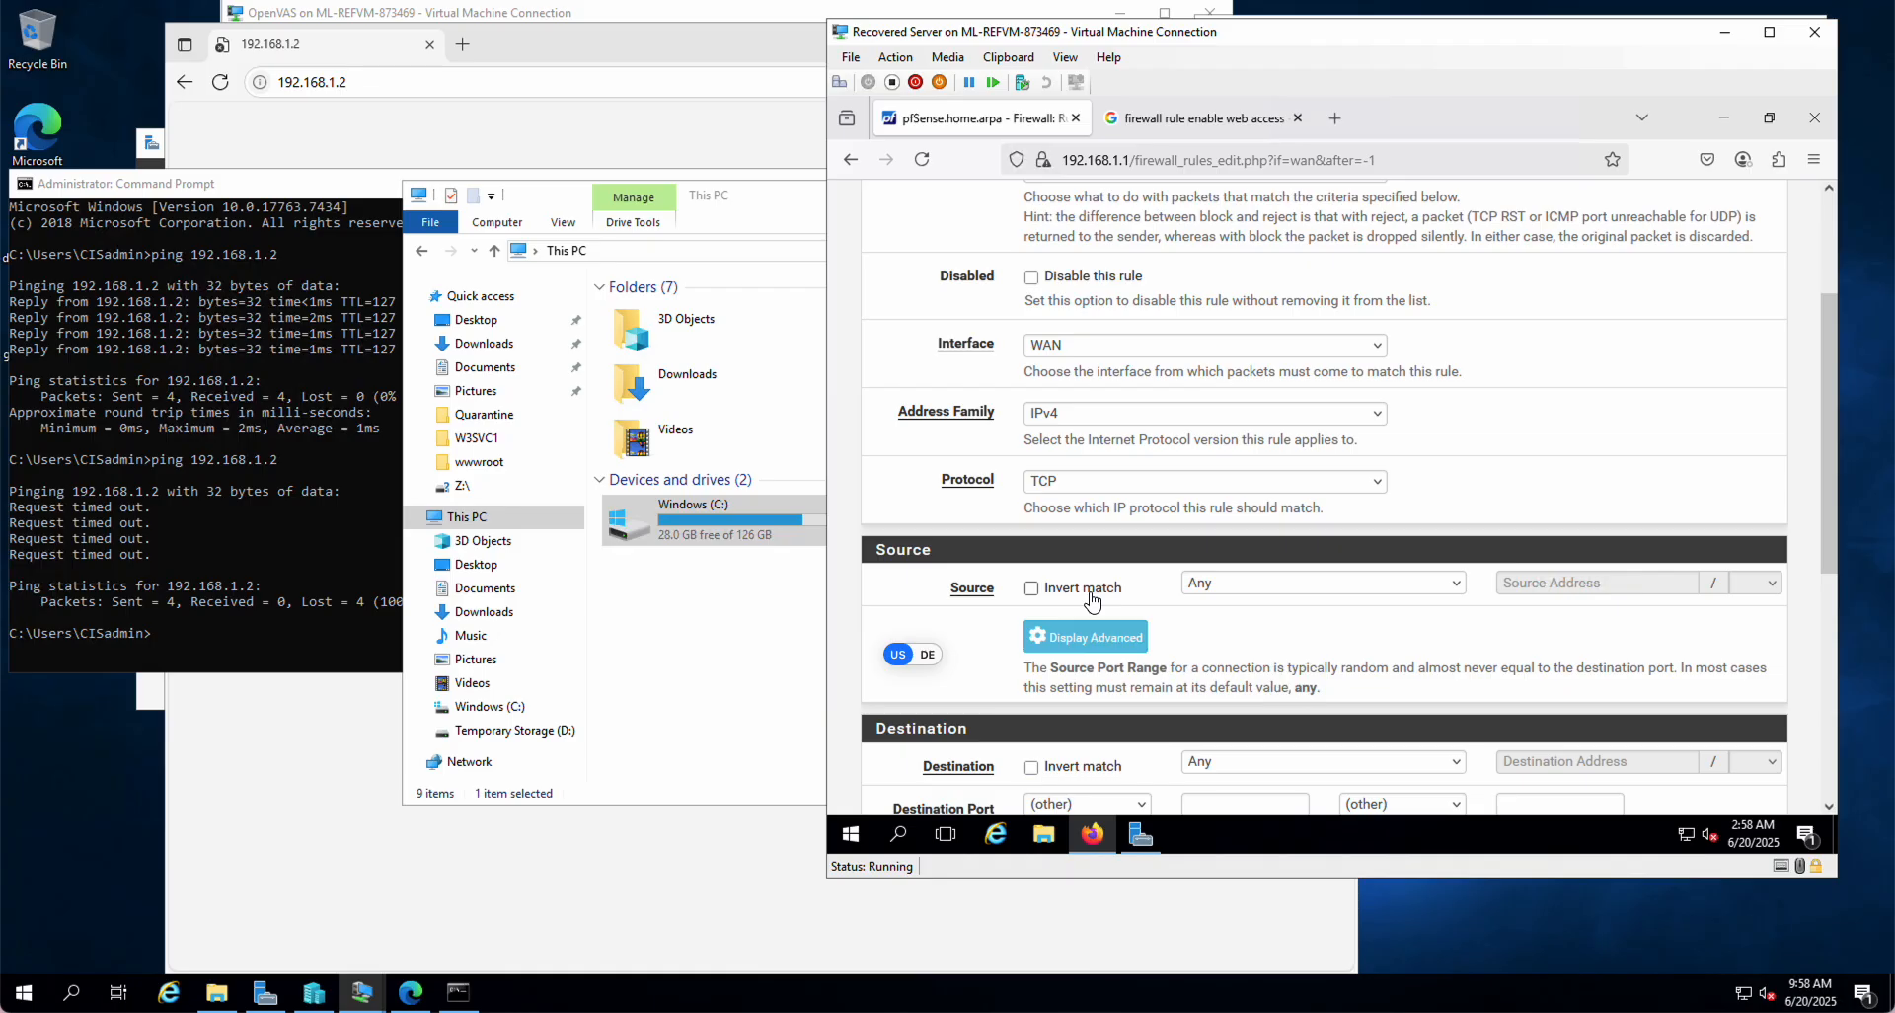
scroll(1091, 597, "down", 3)
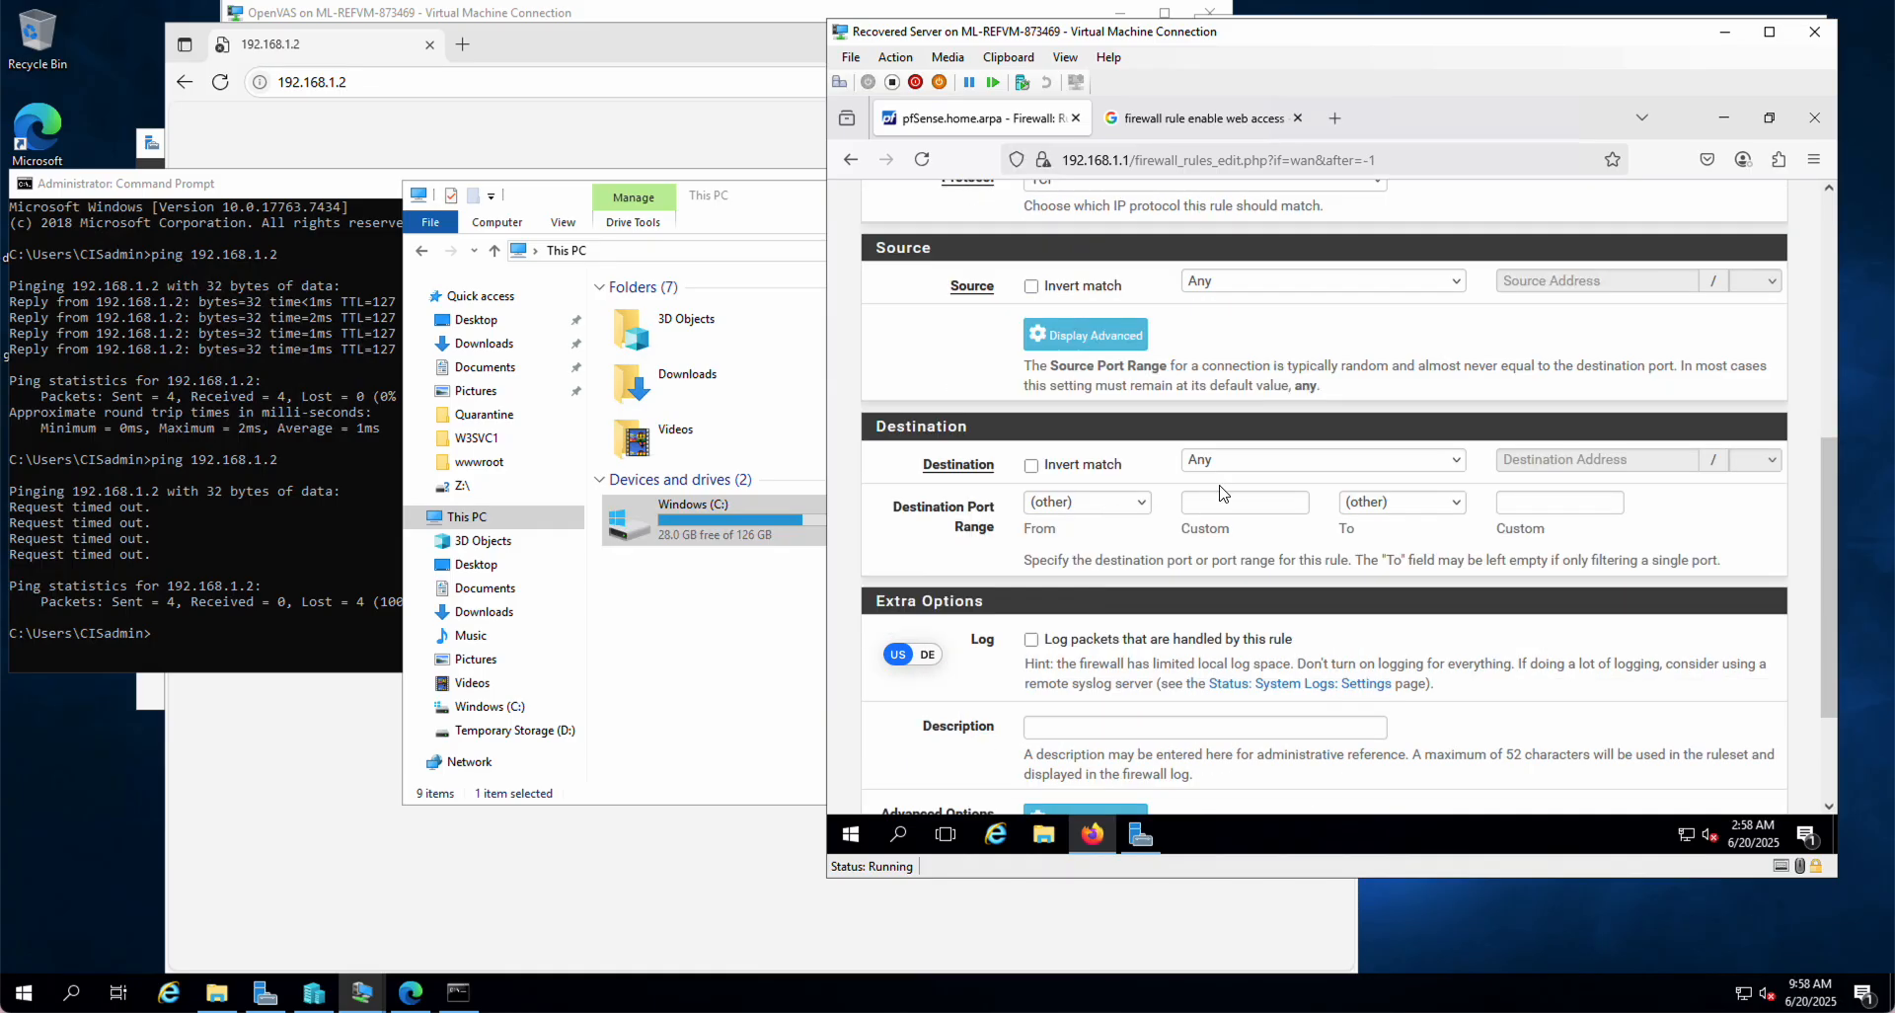
Step: Set the rule's destination to Address or Alias 192.168.1.2
left_click(1295, 464)
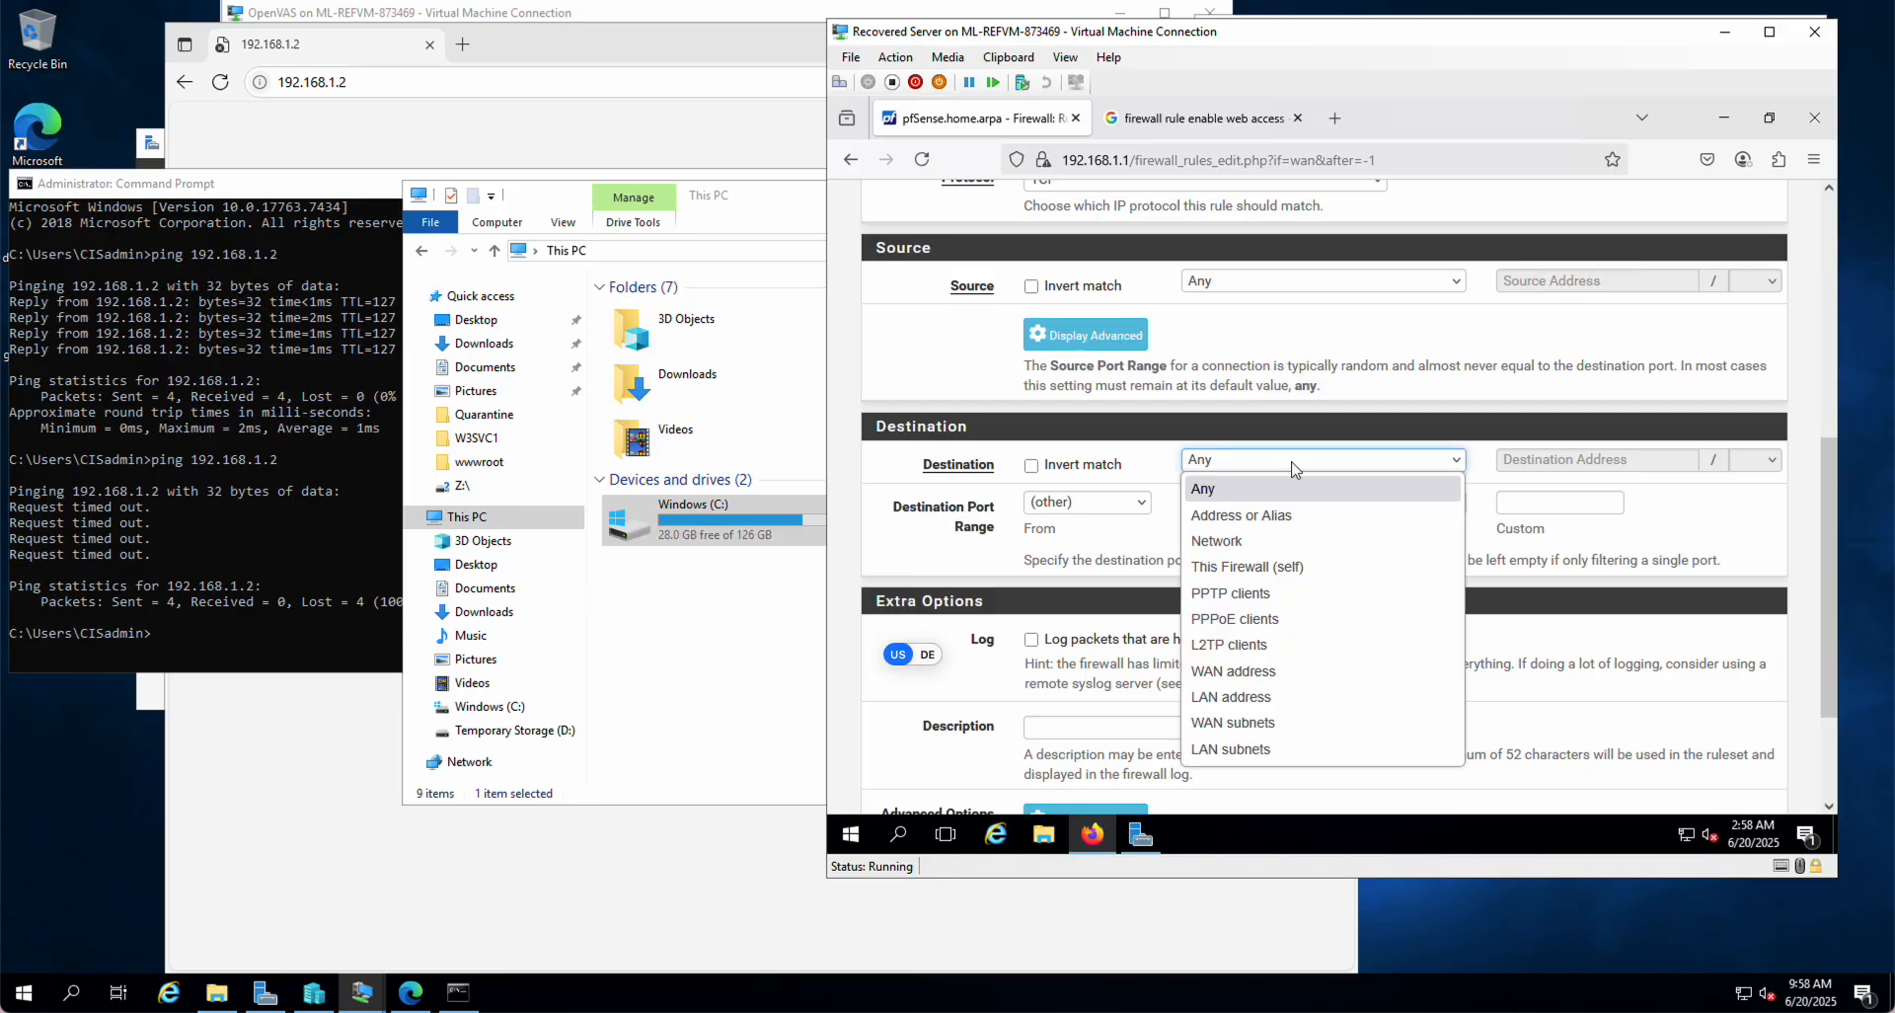
left_click(1225, 517)
left_click(1526, 457)
type("19")
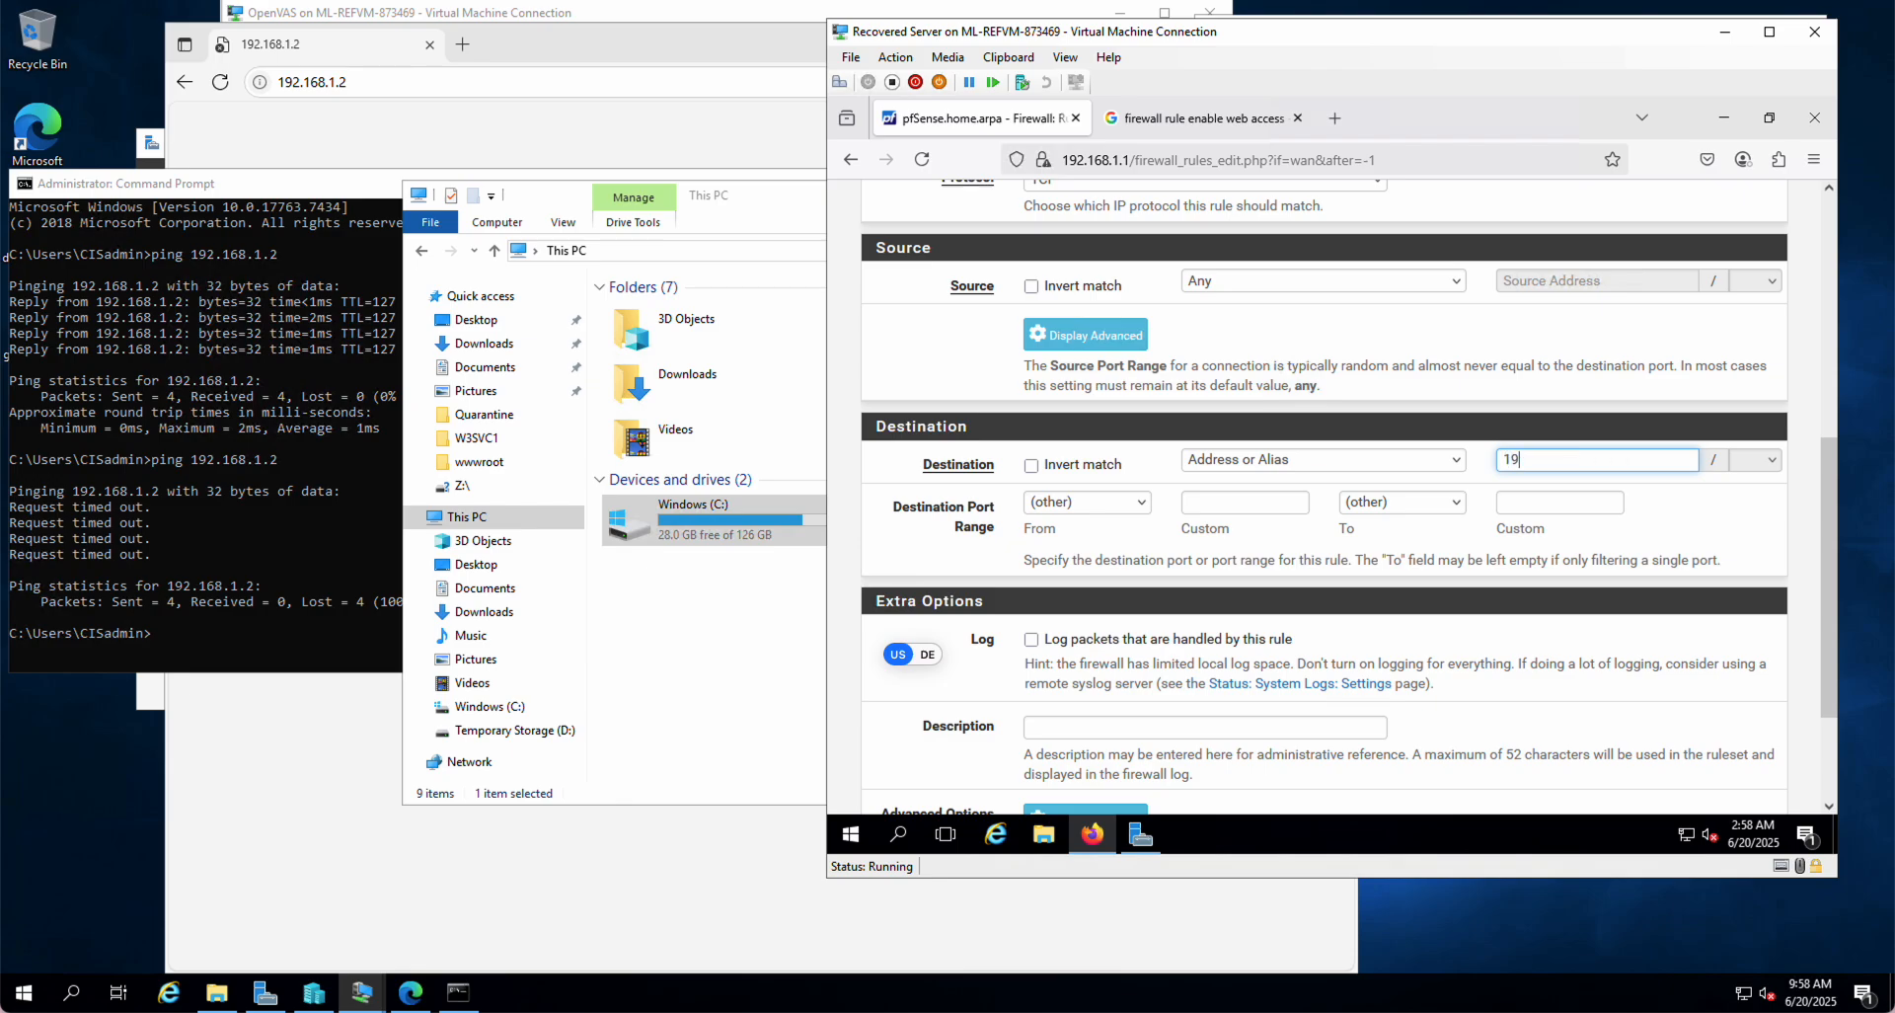
type("2.168.1.2")
left_click(1456, 459)
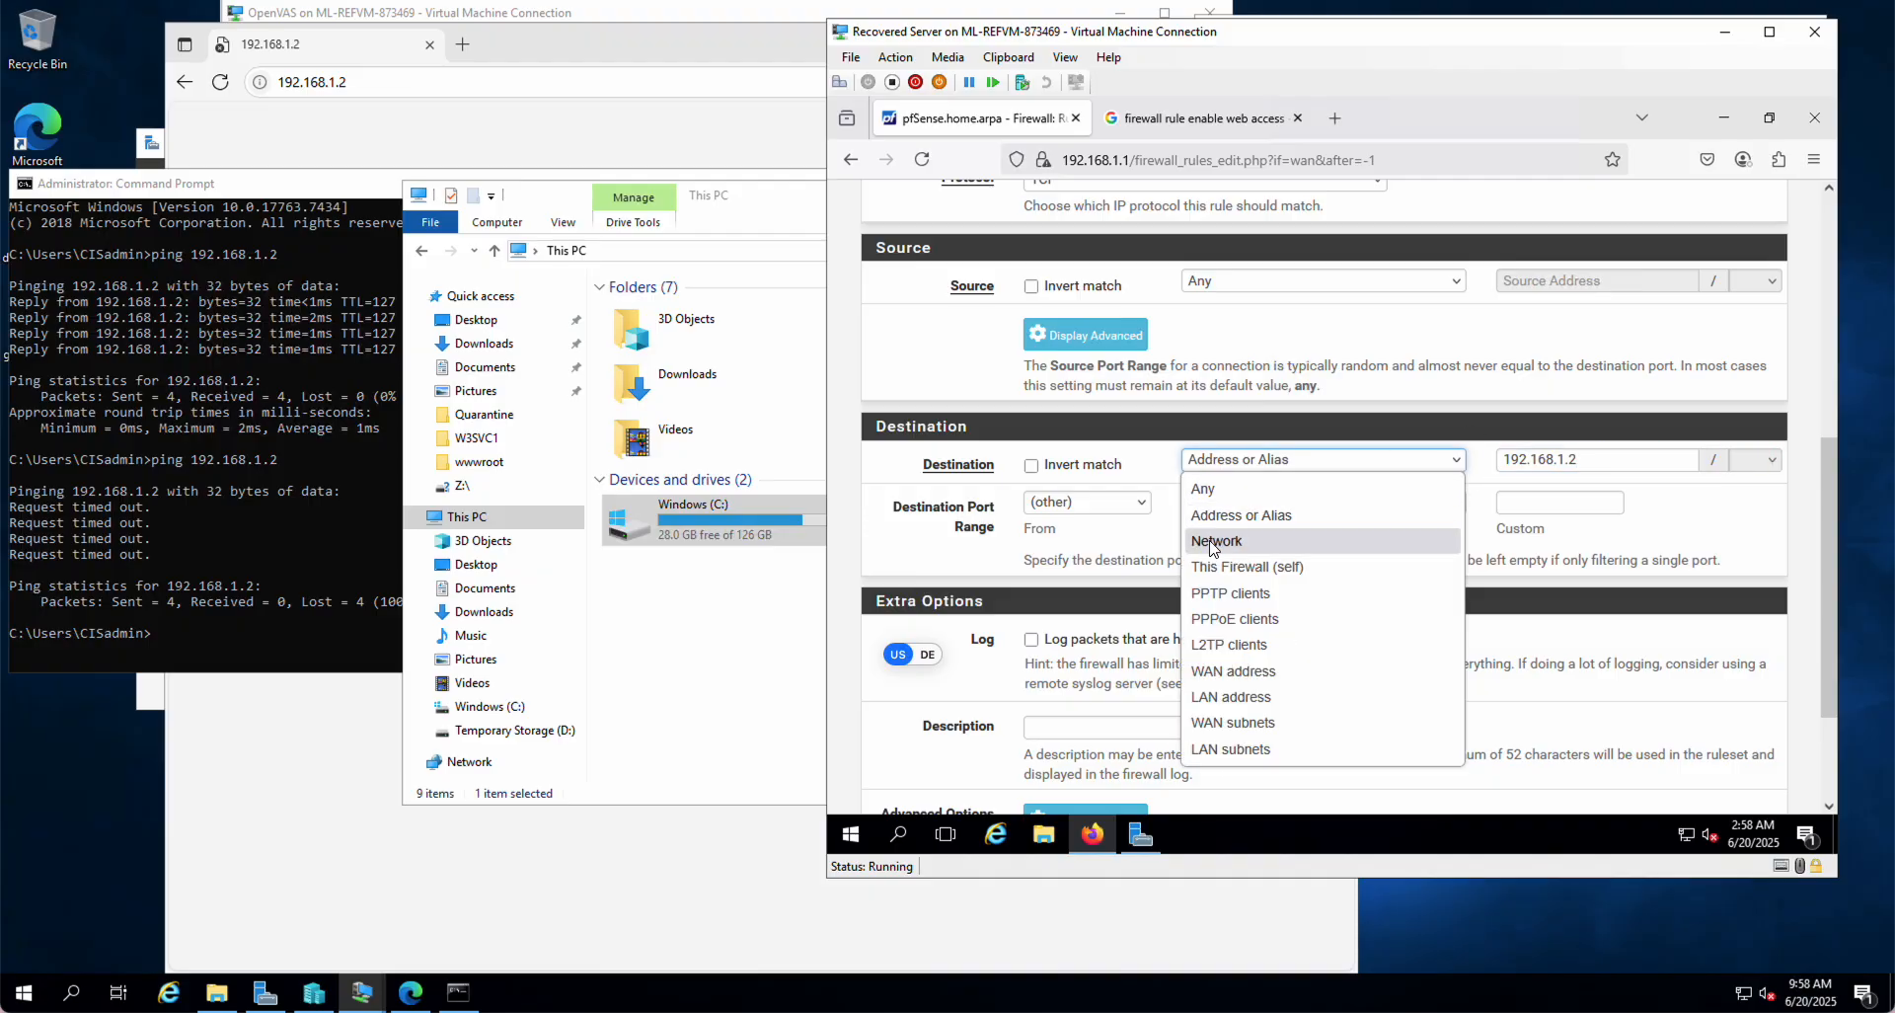
left_click(1676, 502)
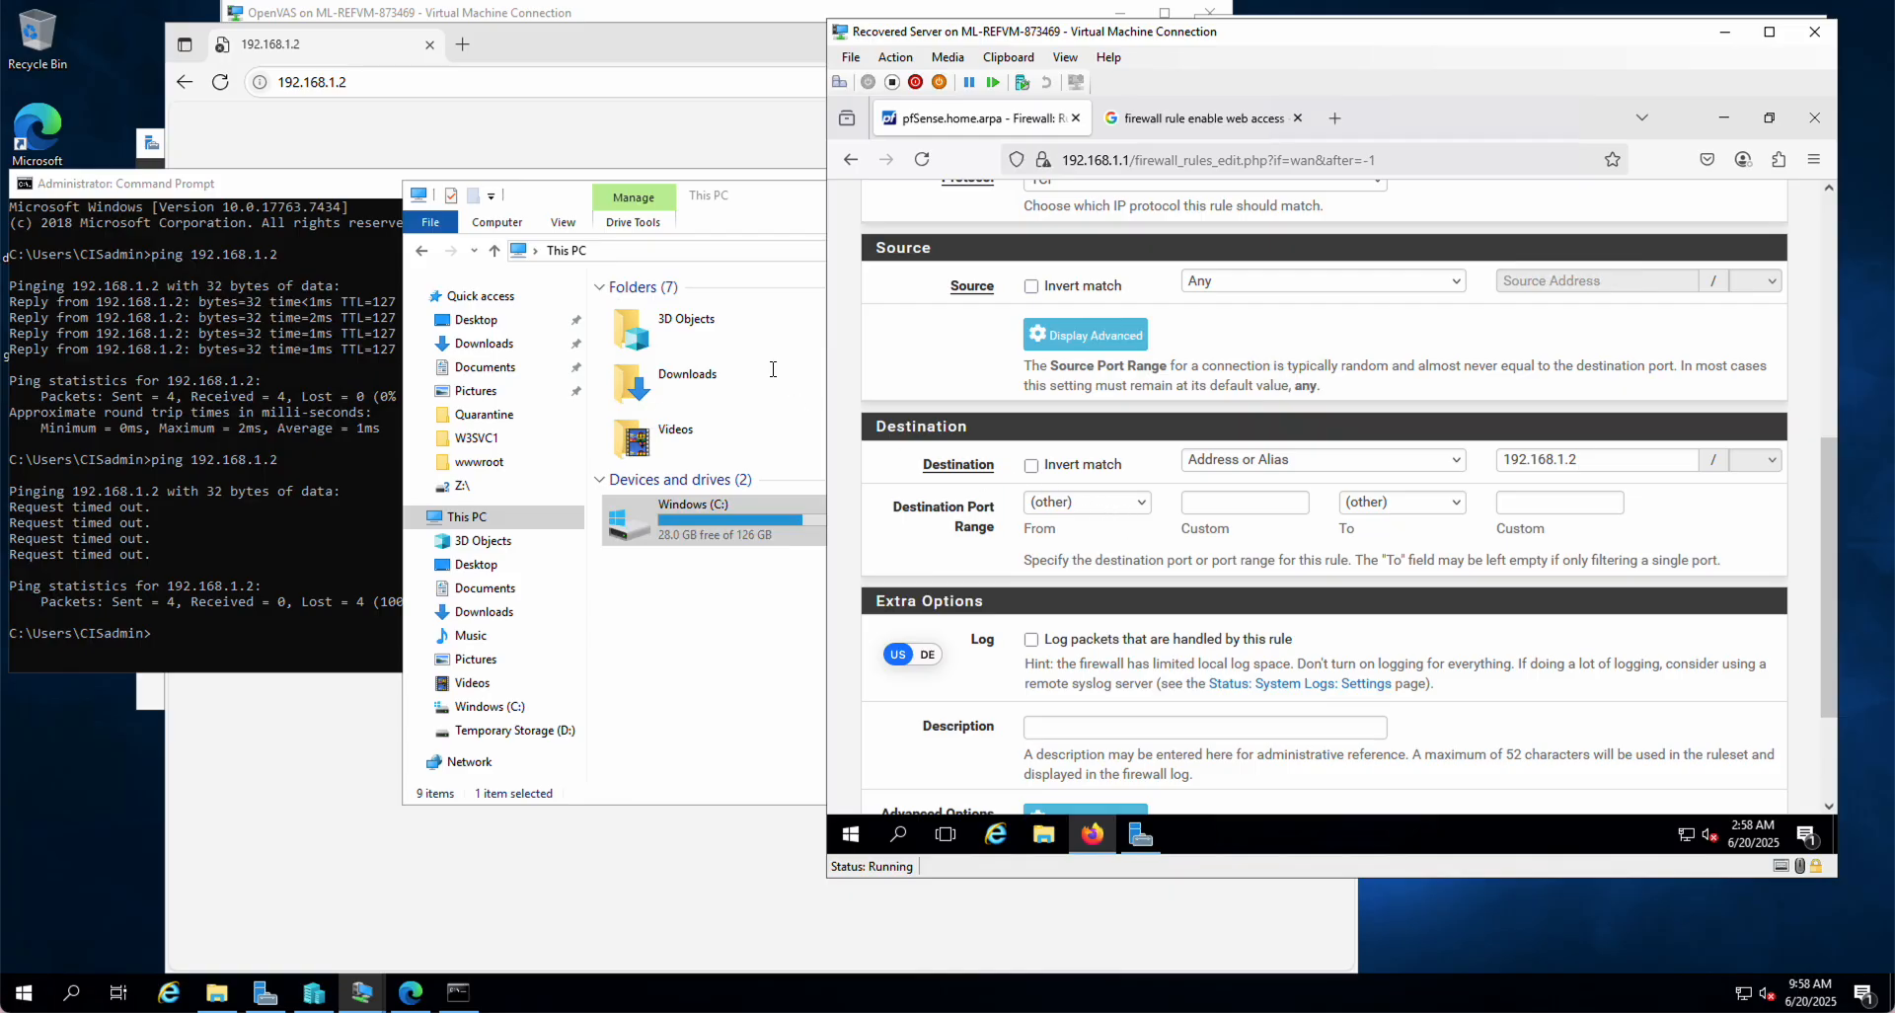
left_click(1199, 119)
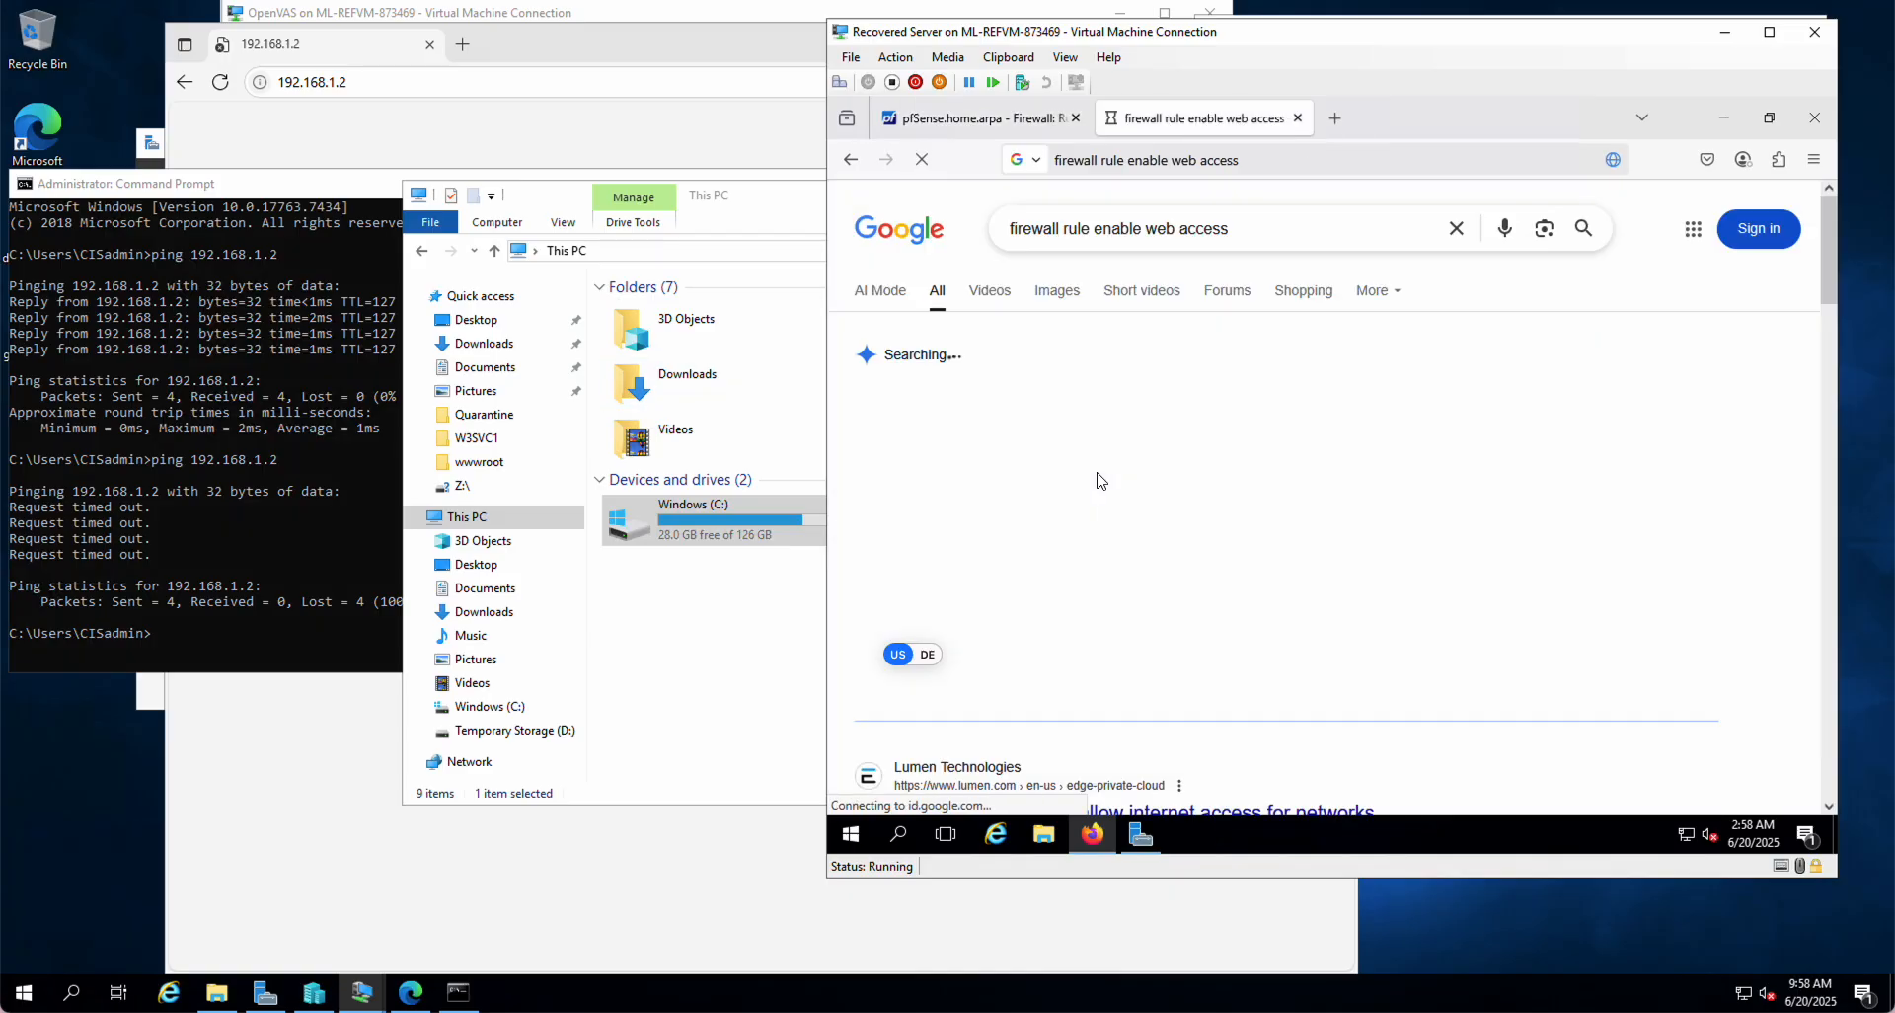
left_click(968, 117)
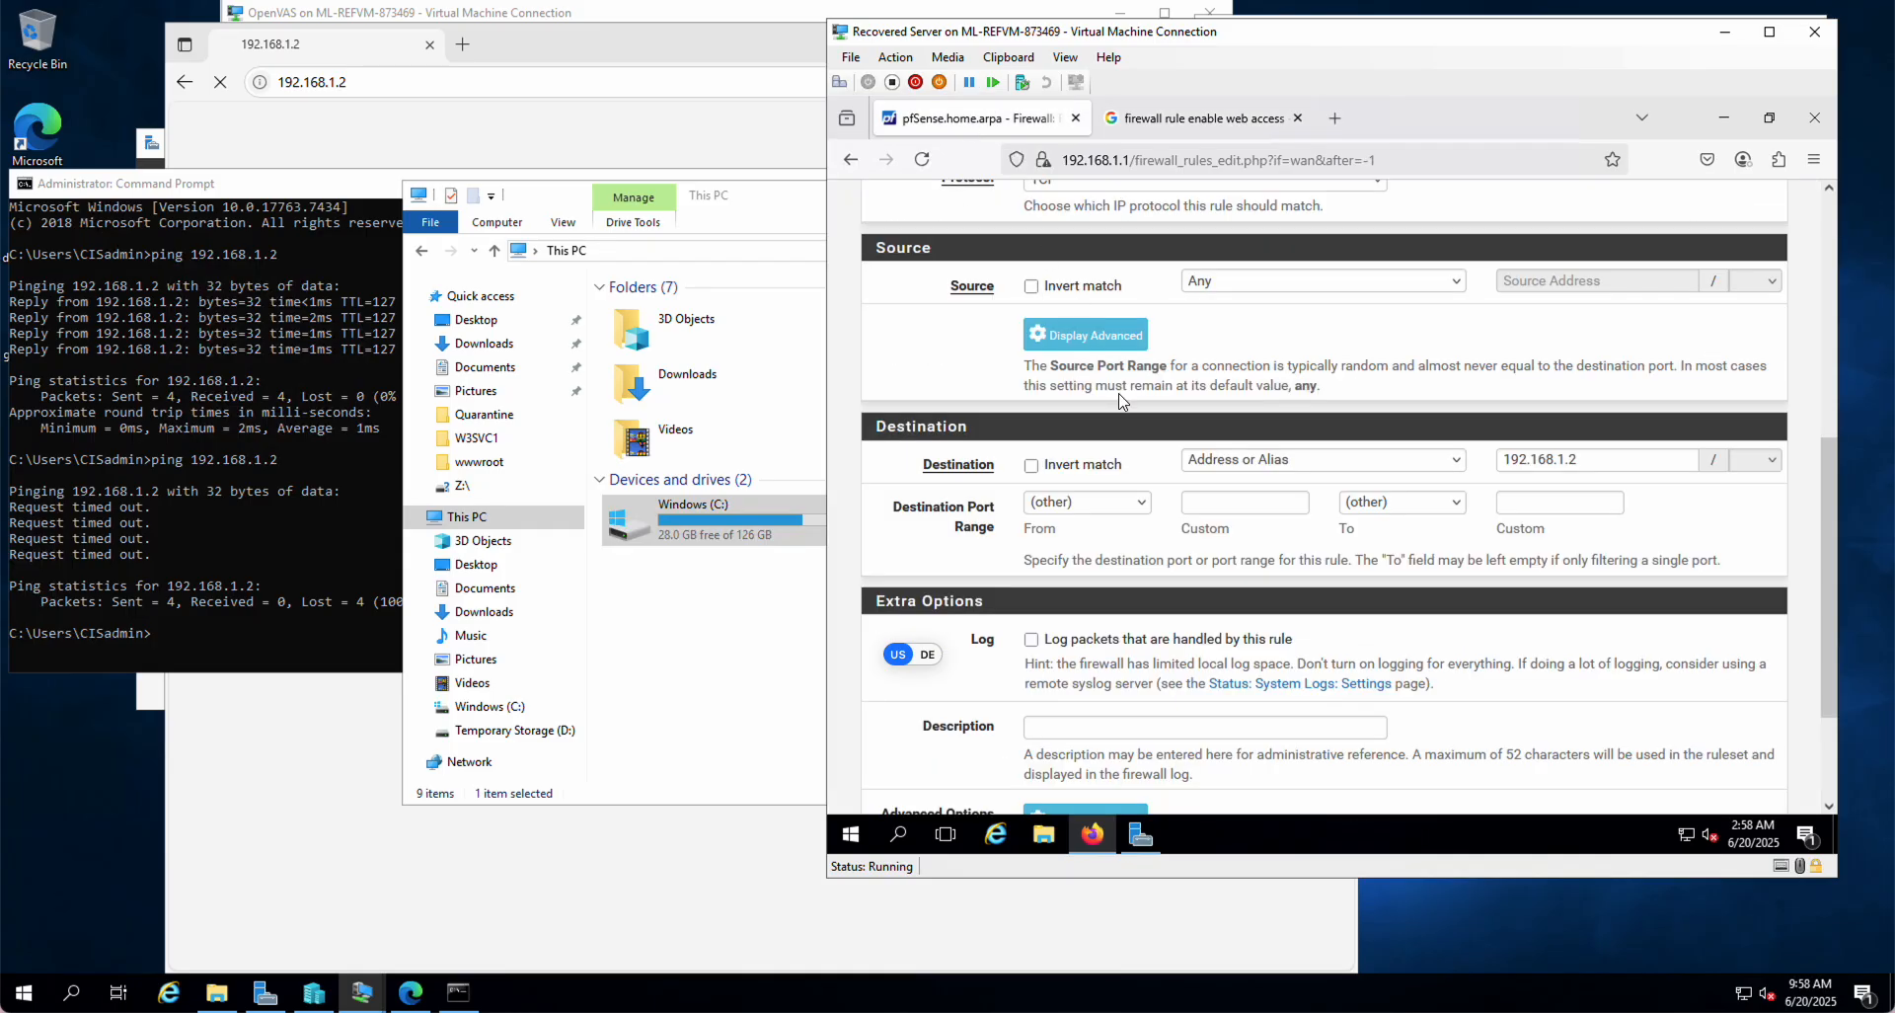
Step: Set the destination port to HTTP (80), save the pass rule, and apply the changes
left_click(1141, 506)
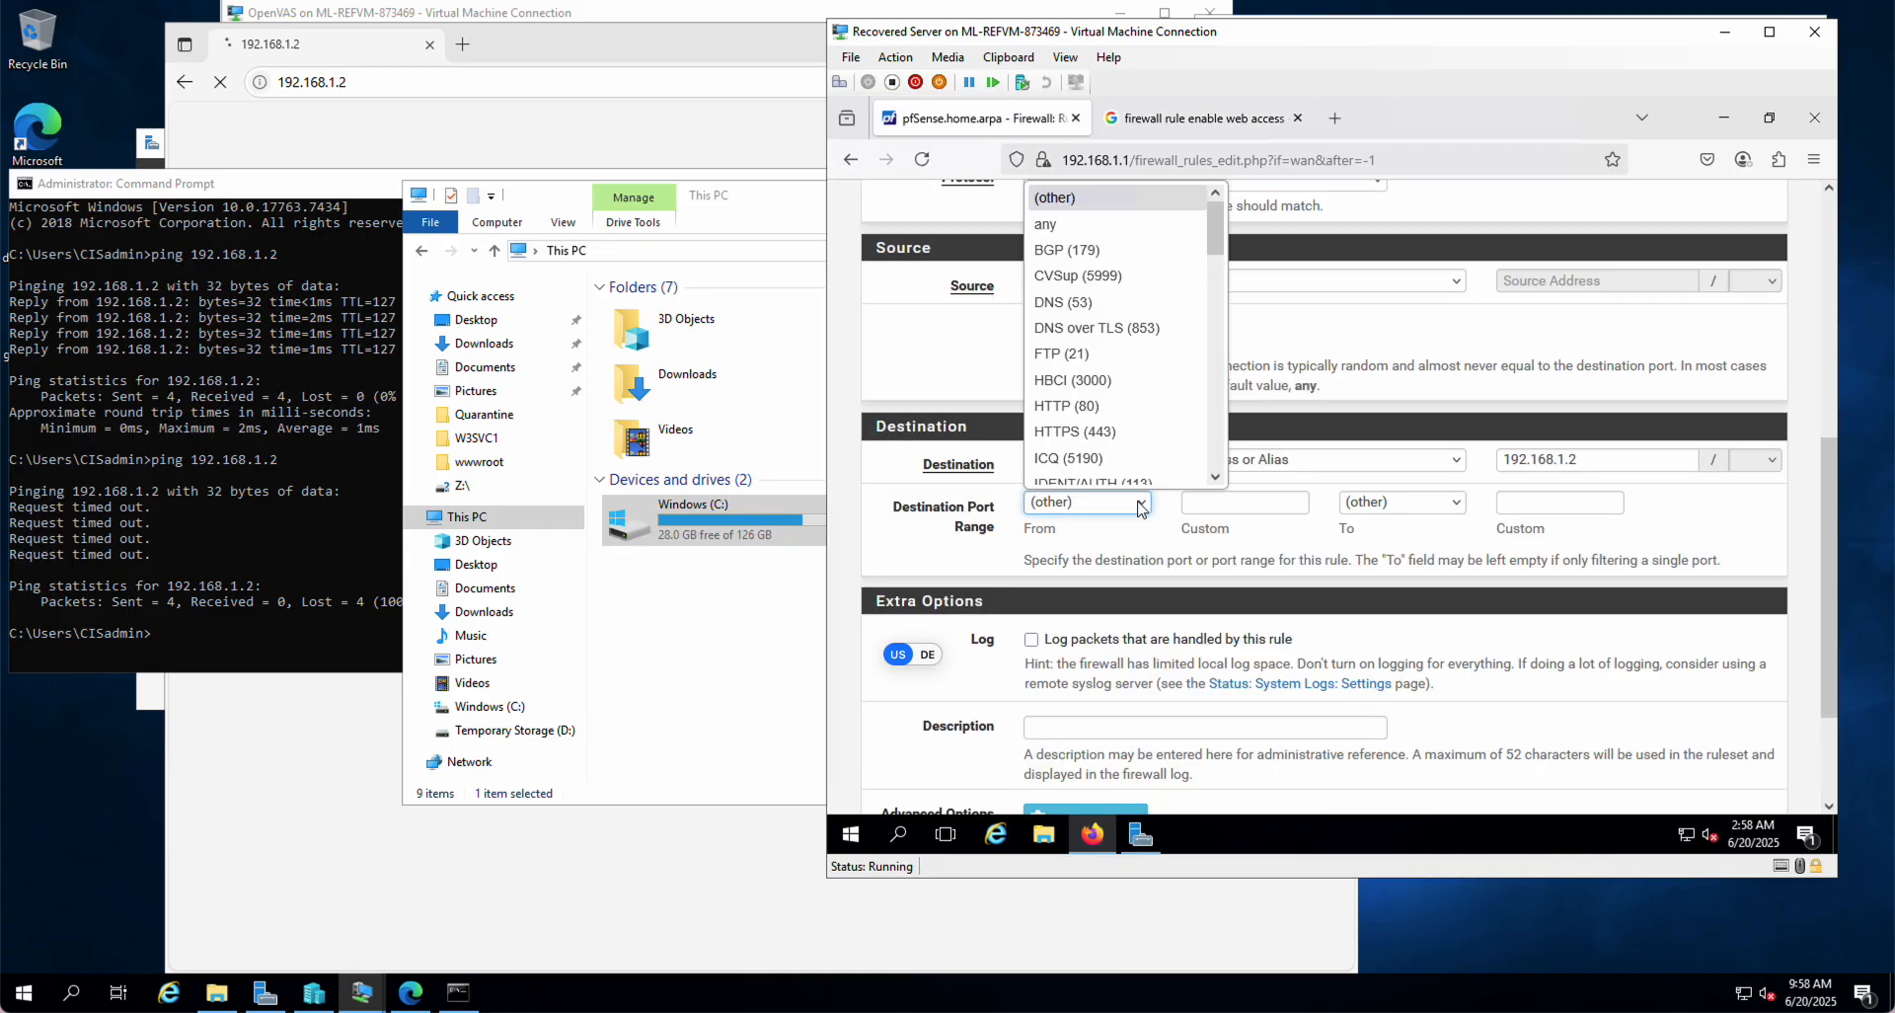
left_click(1086, 408)
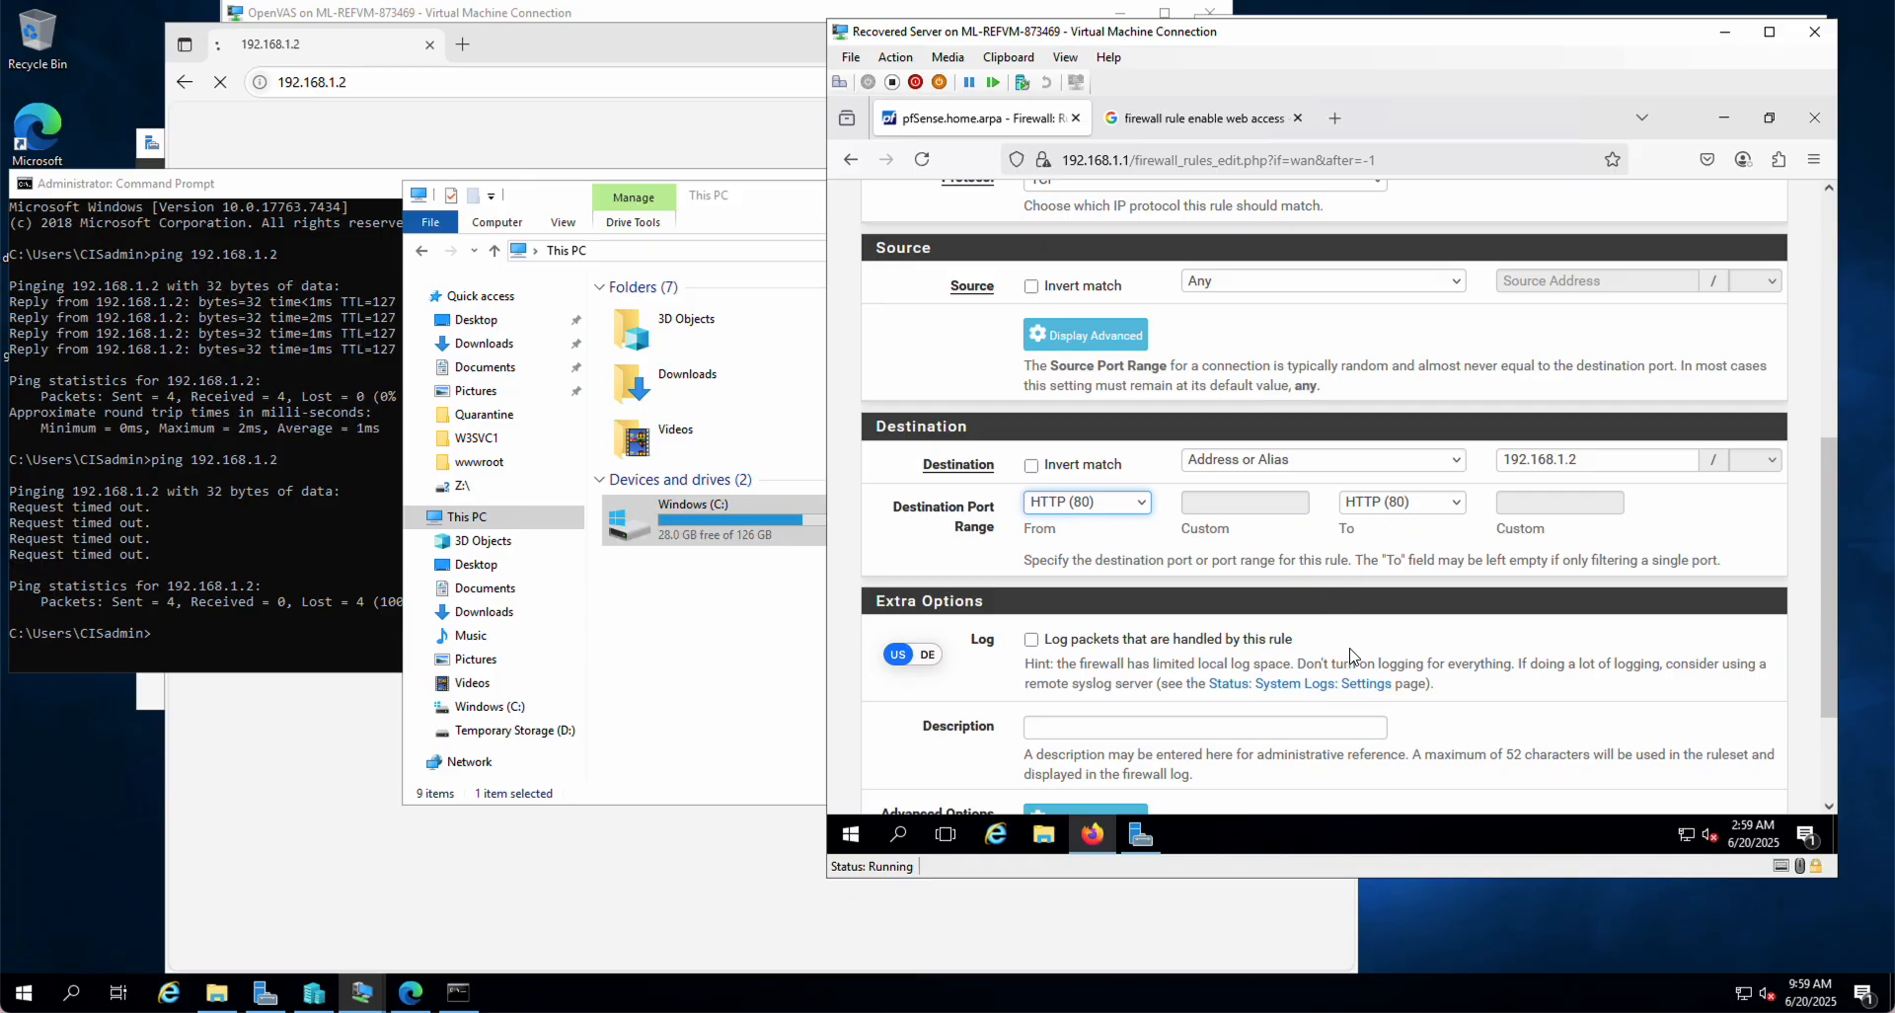
scroll(1352, 653, "down", 3)
left_click(1066, 715)
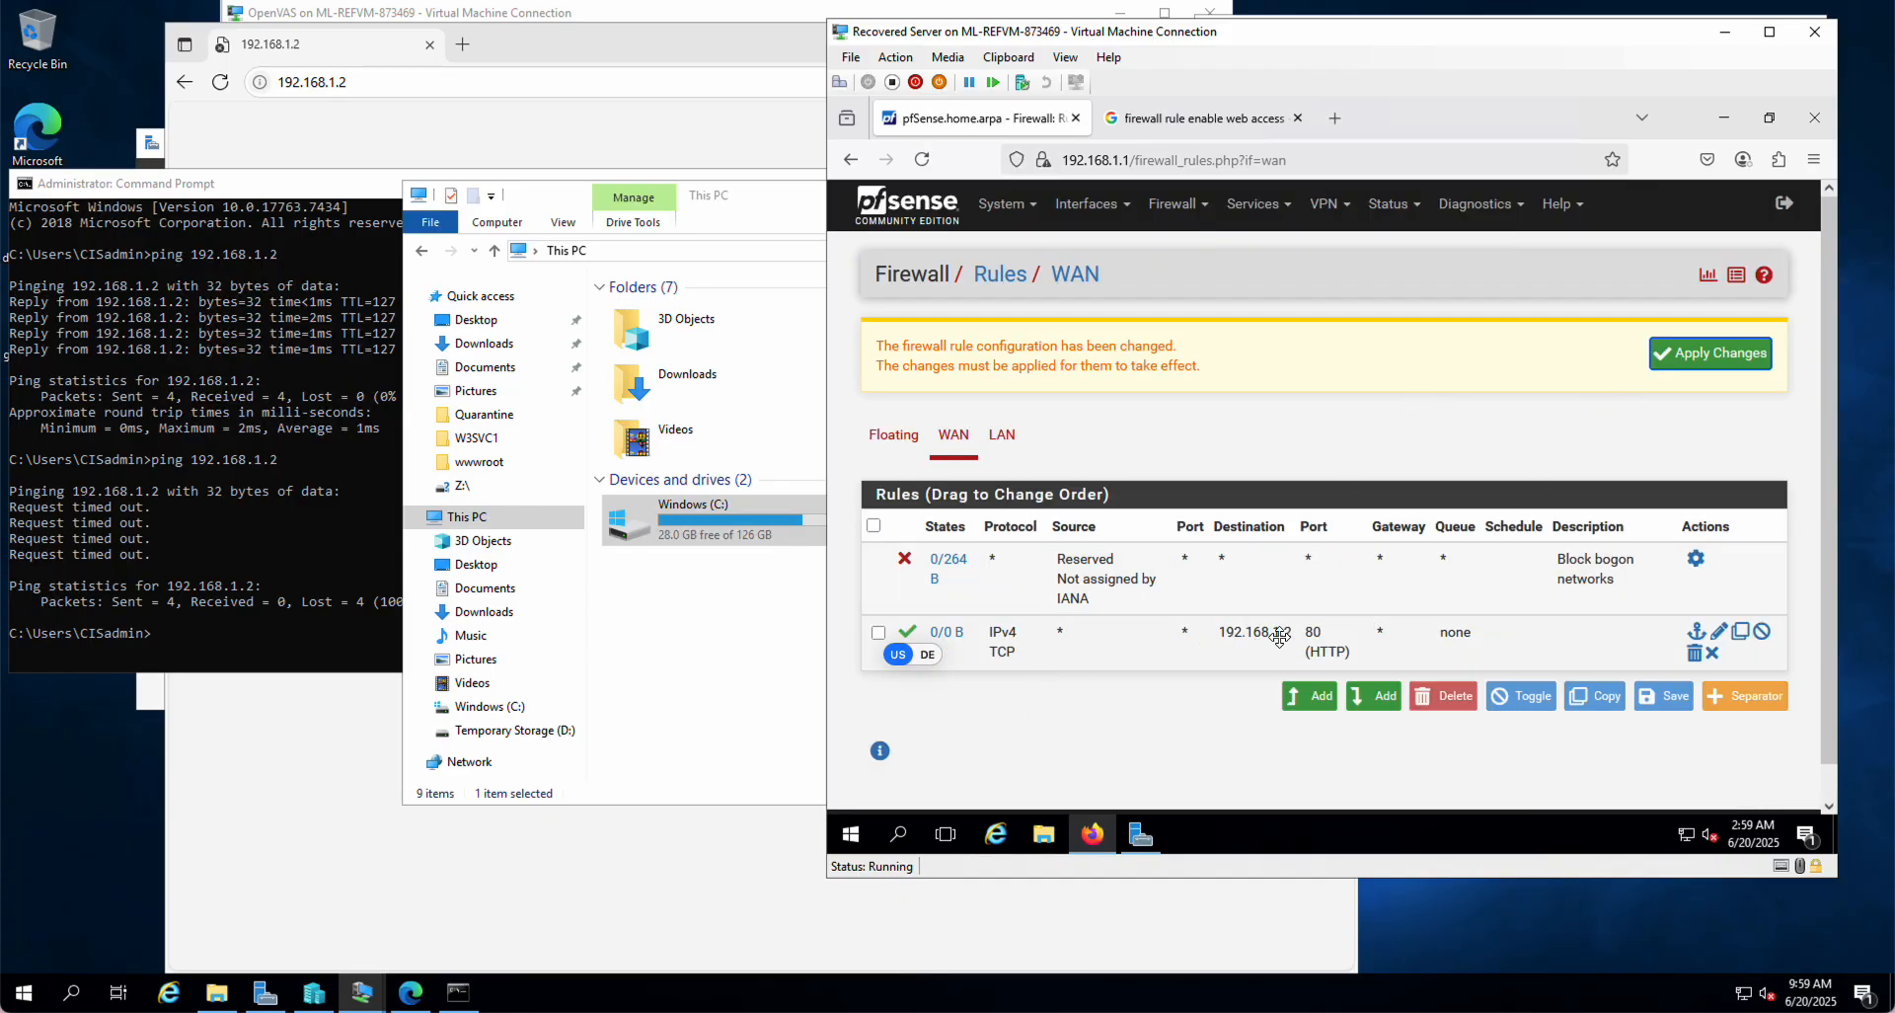
left_click(1722, 364)
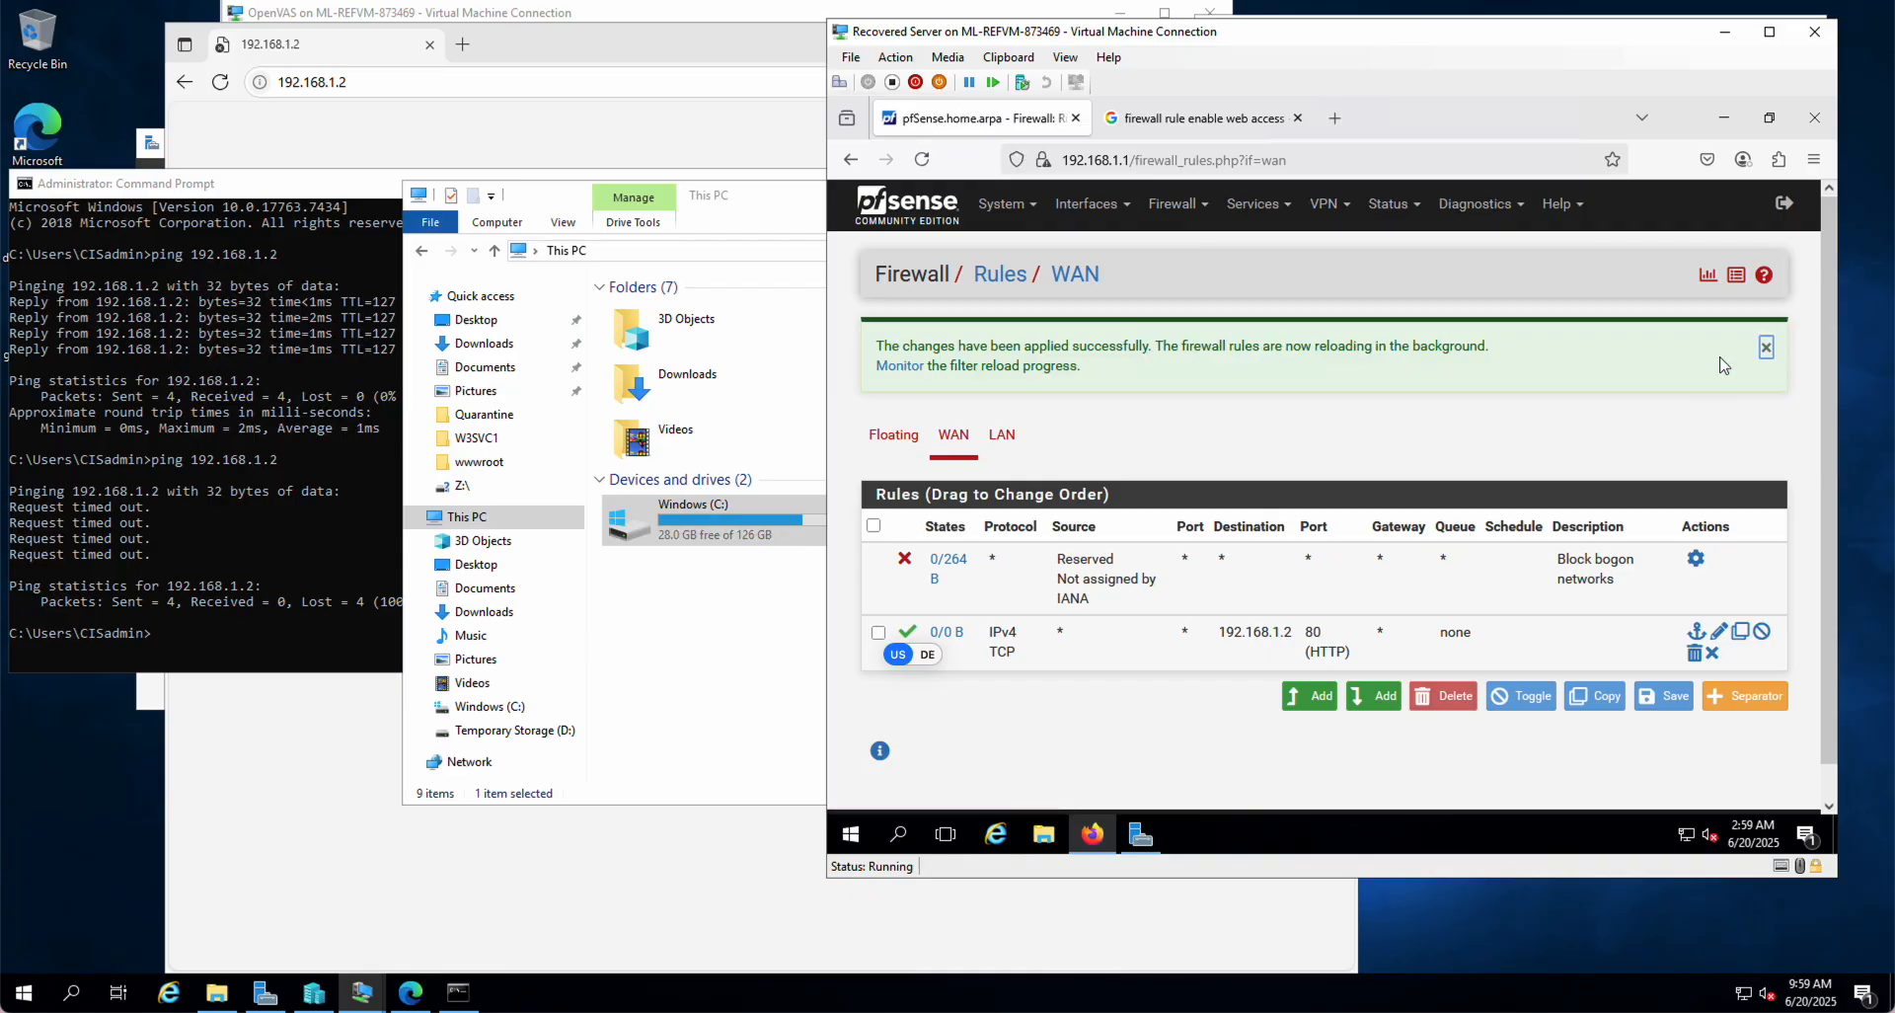
left_click(381, 129)
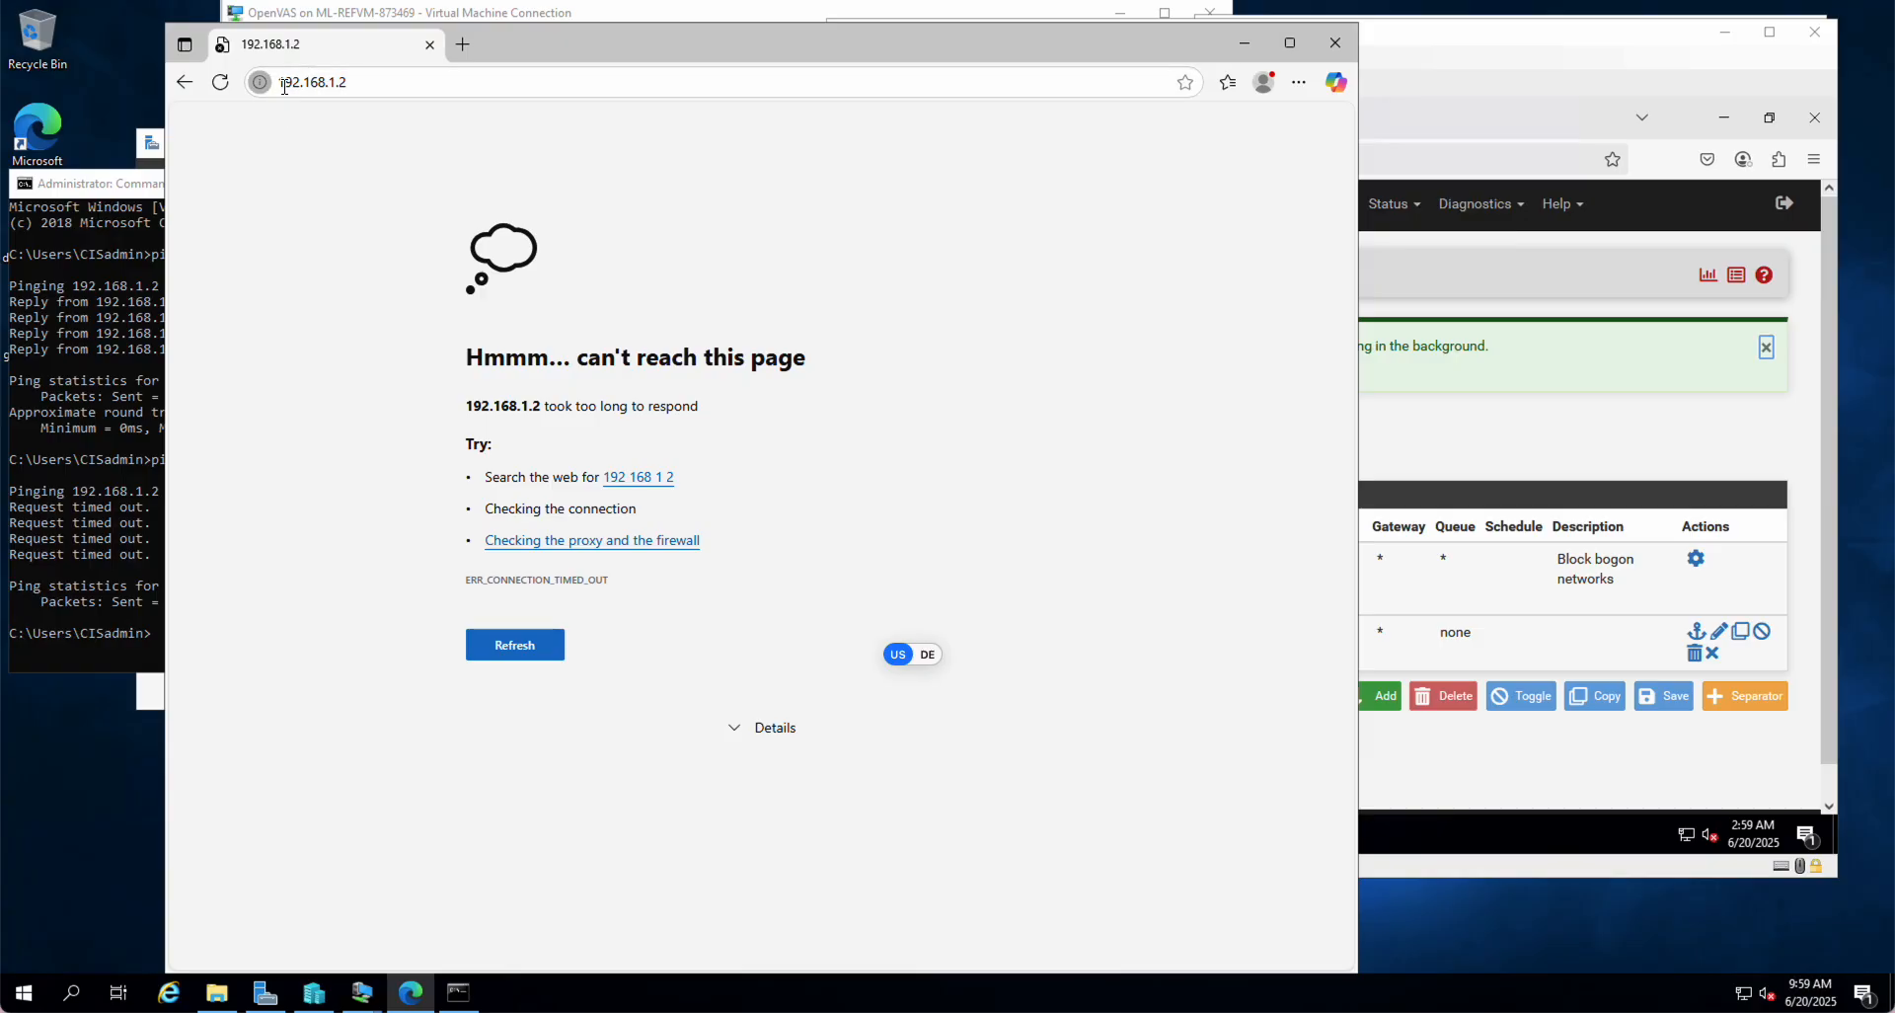
Step: Reload 192.168.1.2 in Edge so the server's plain-text welcome page loads
left_click(259, 82)
left_click(315, 84)
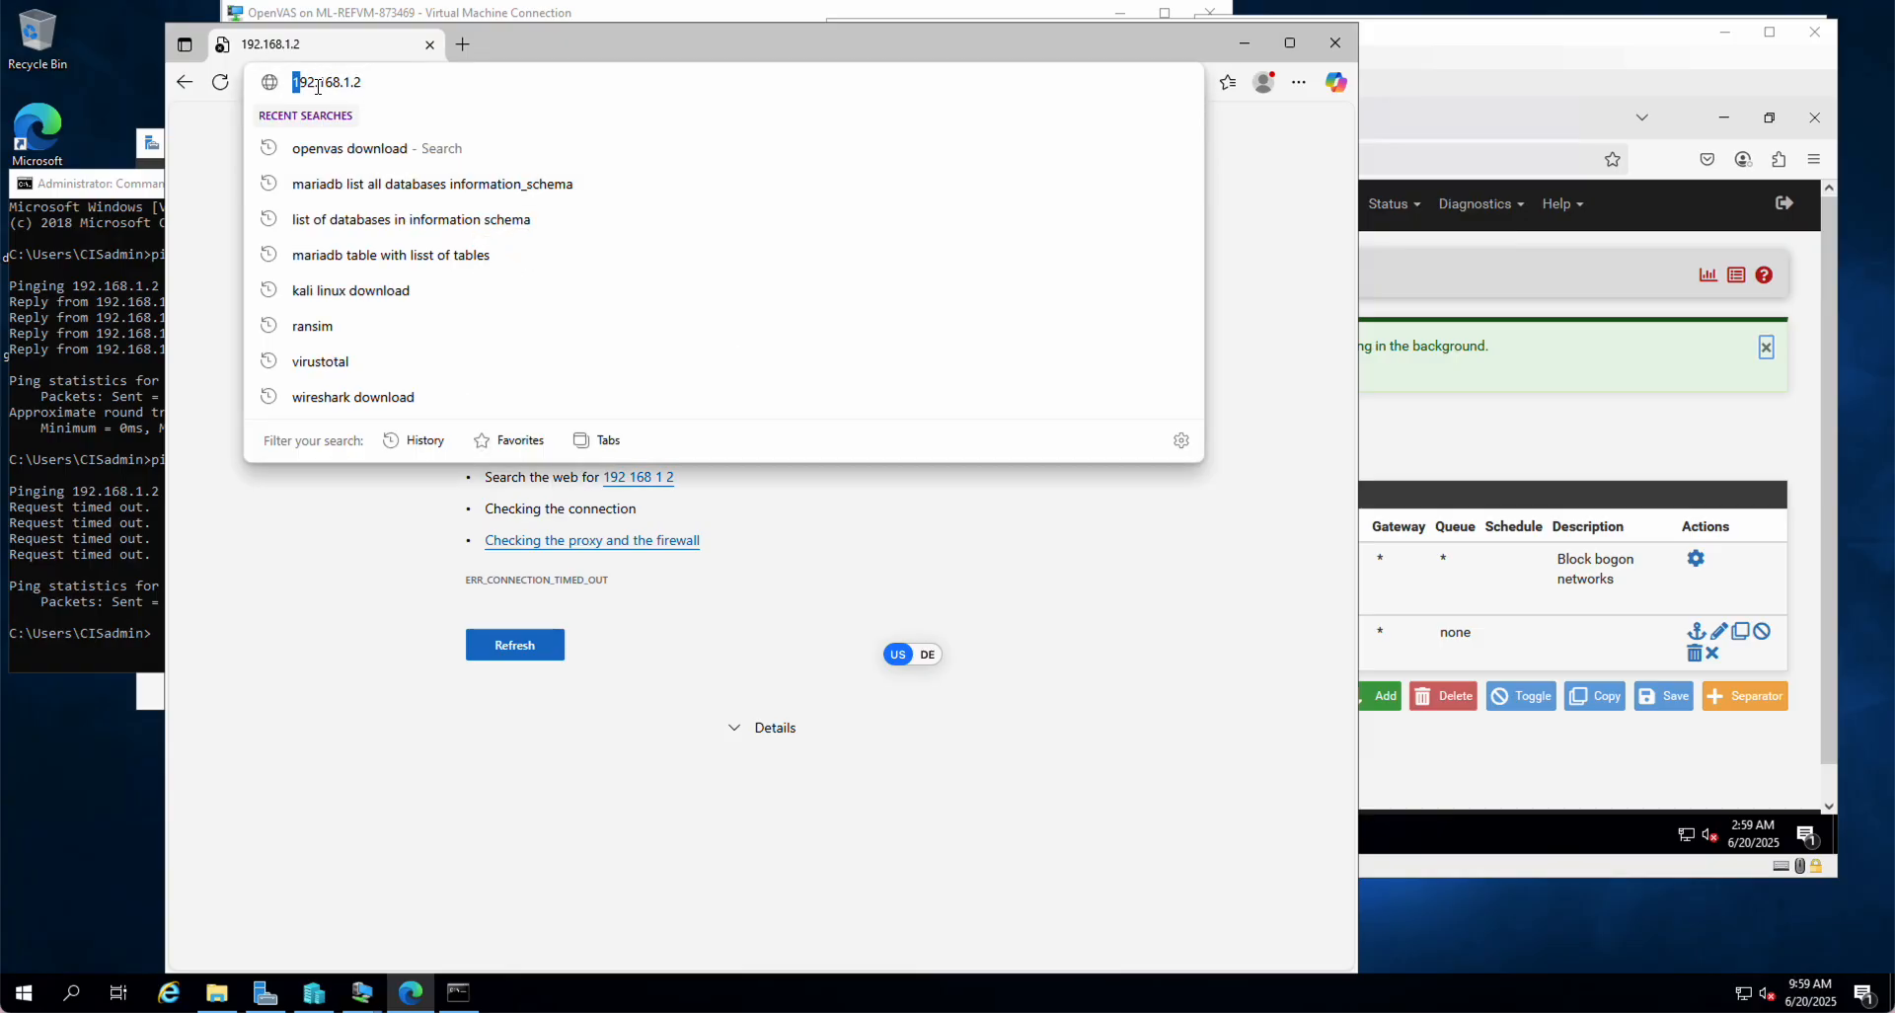
key("Right")
key("Return")
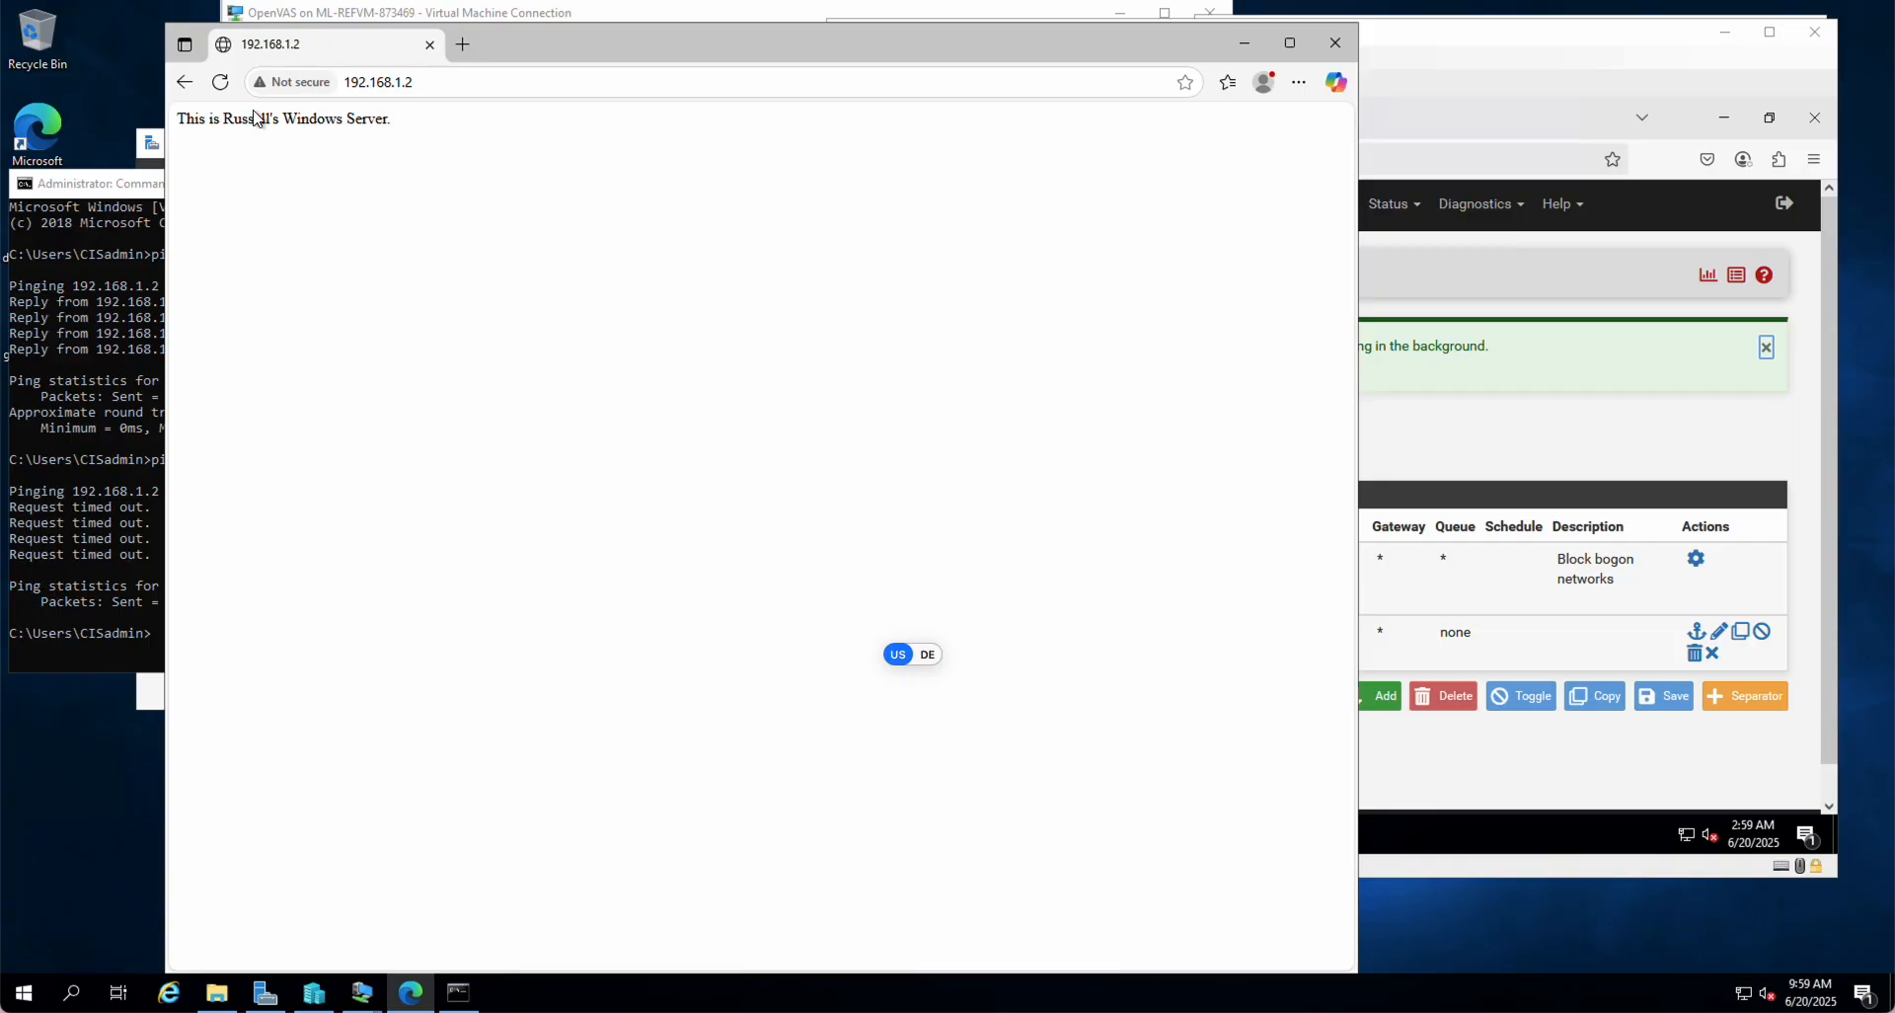
left_click(390, 82)
key("End")
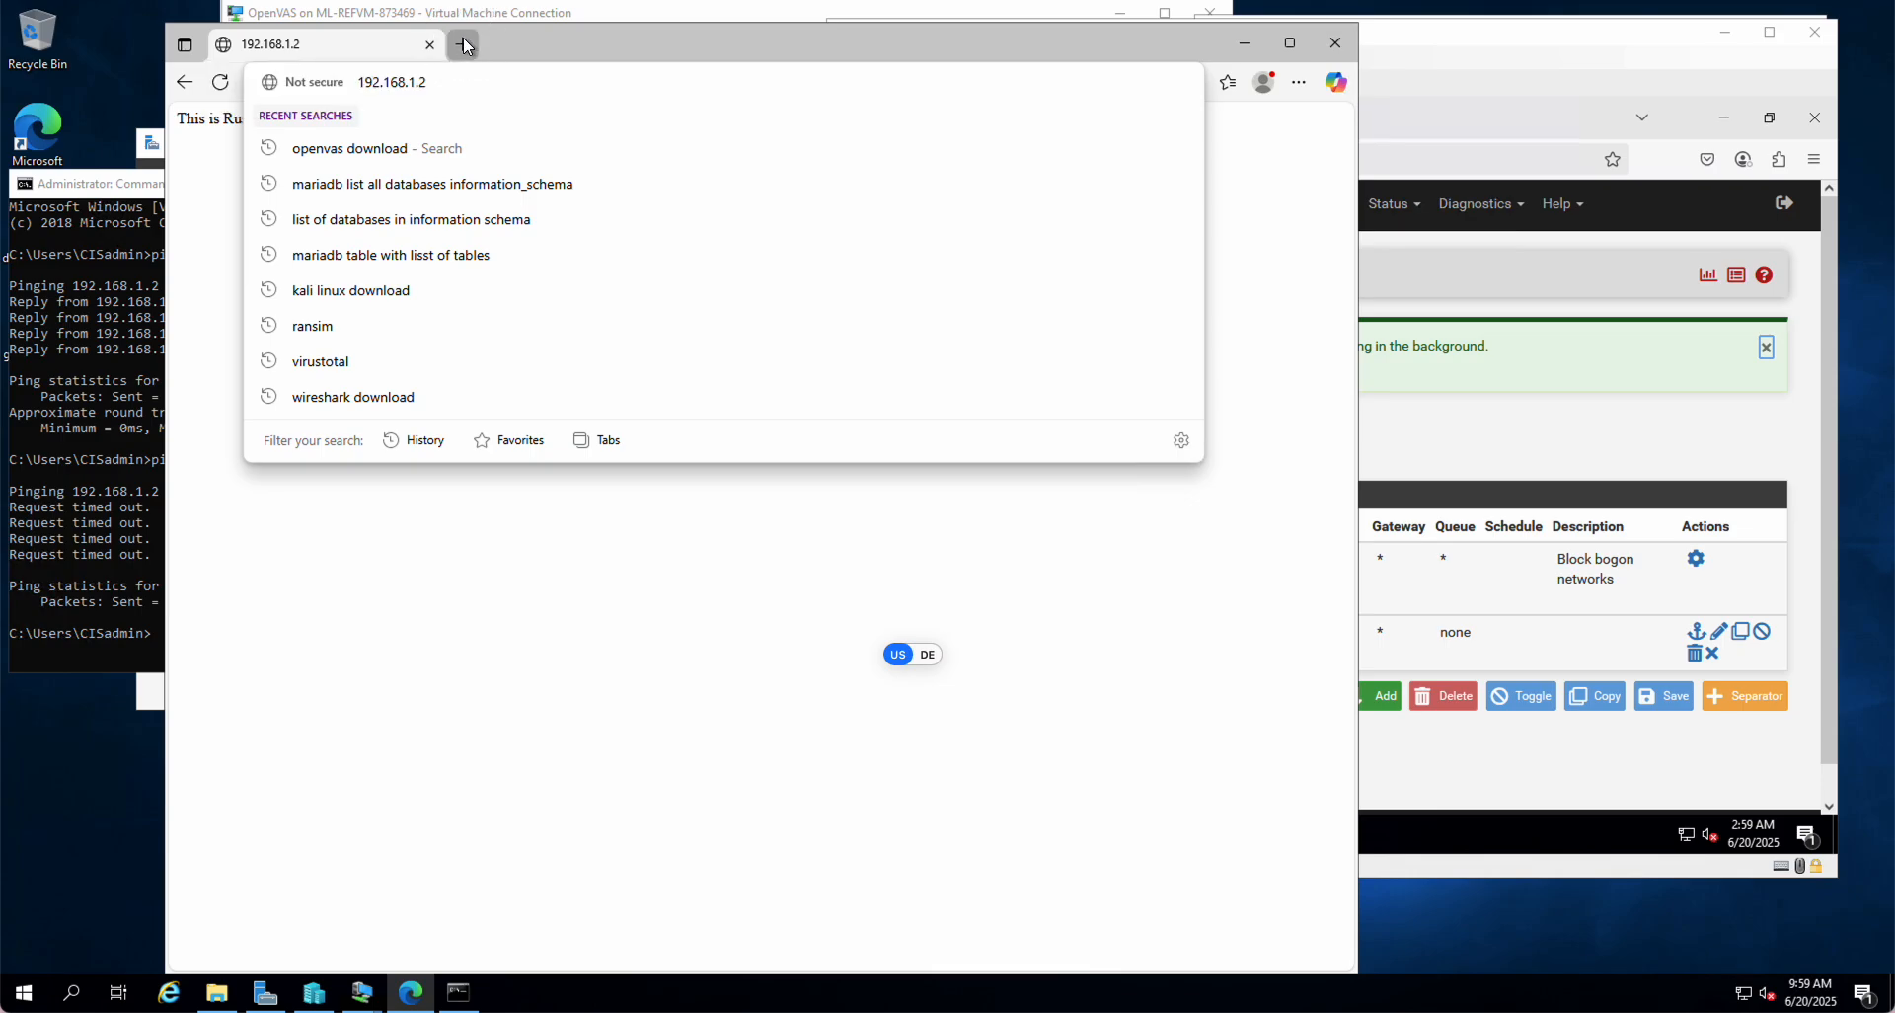
left_click(463, 43)
type("https://192.168.1.2")
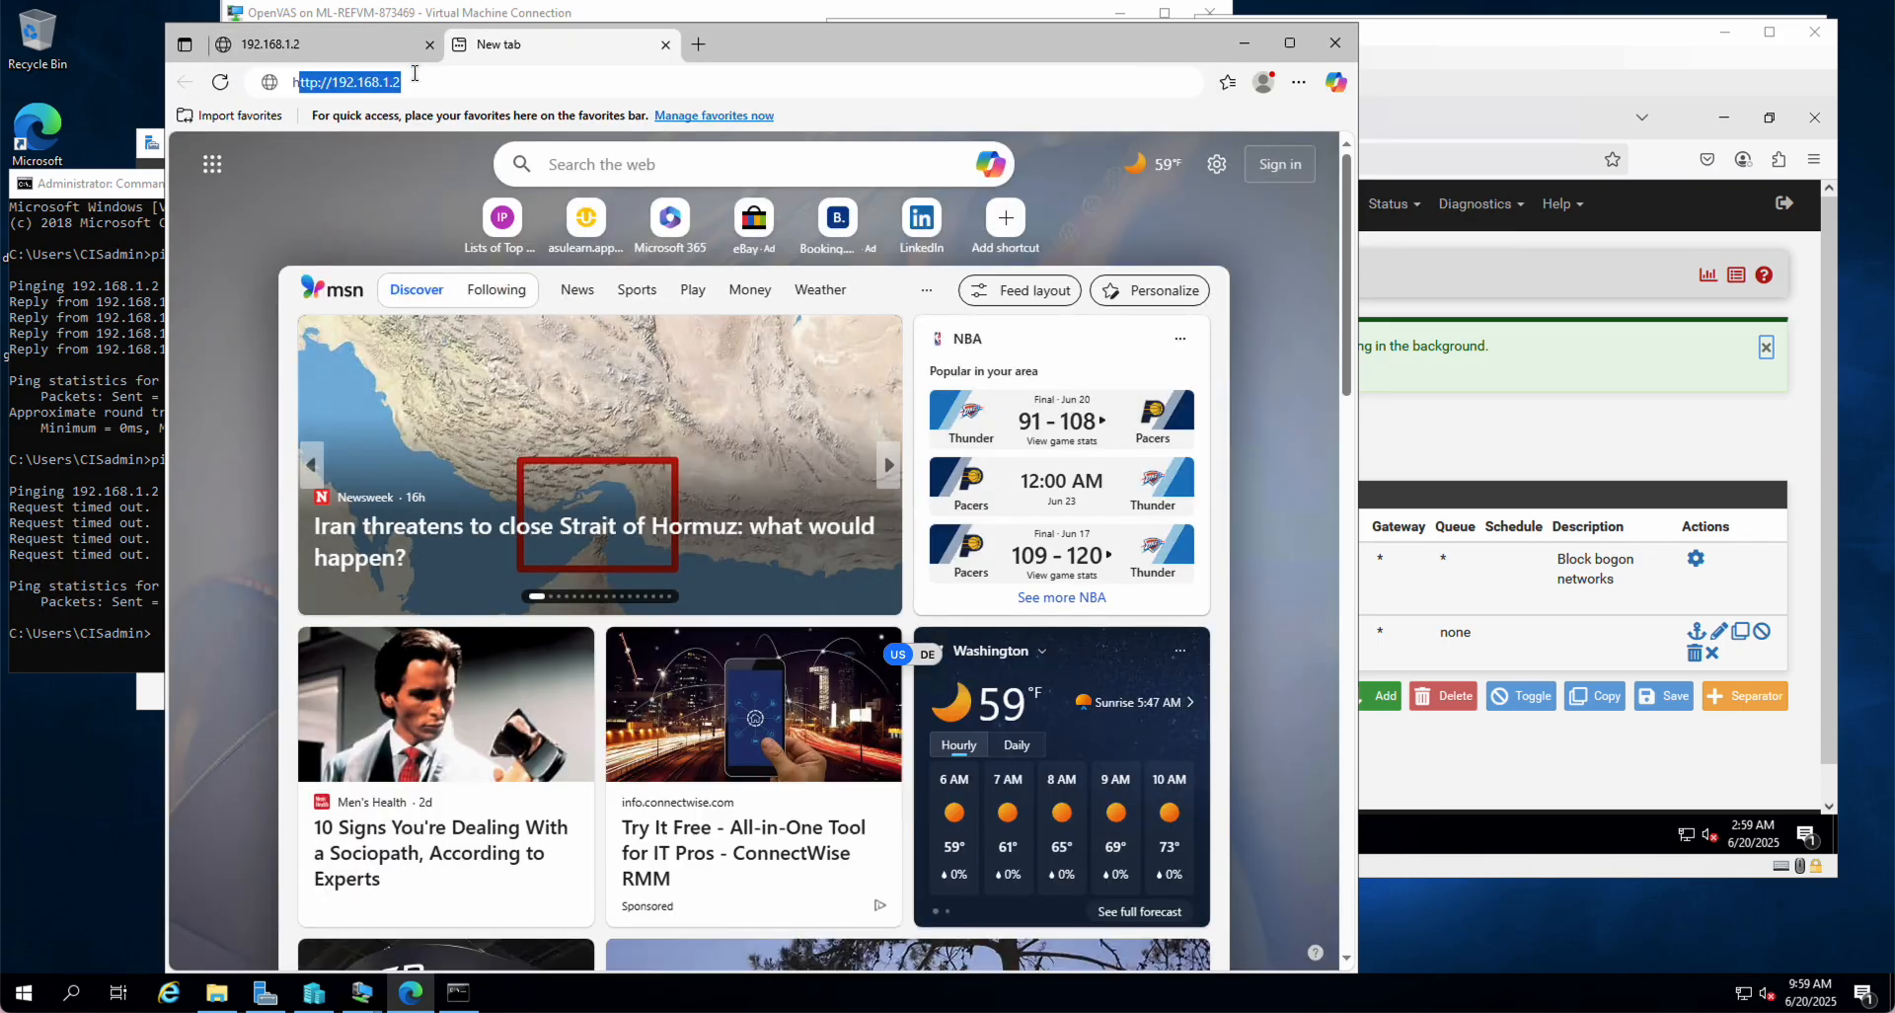
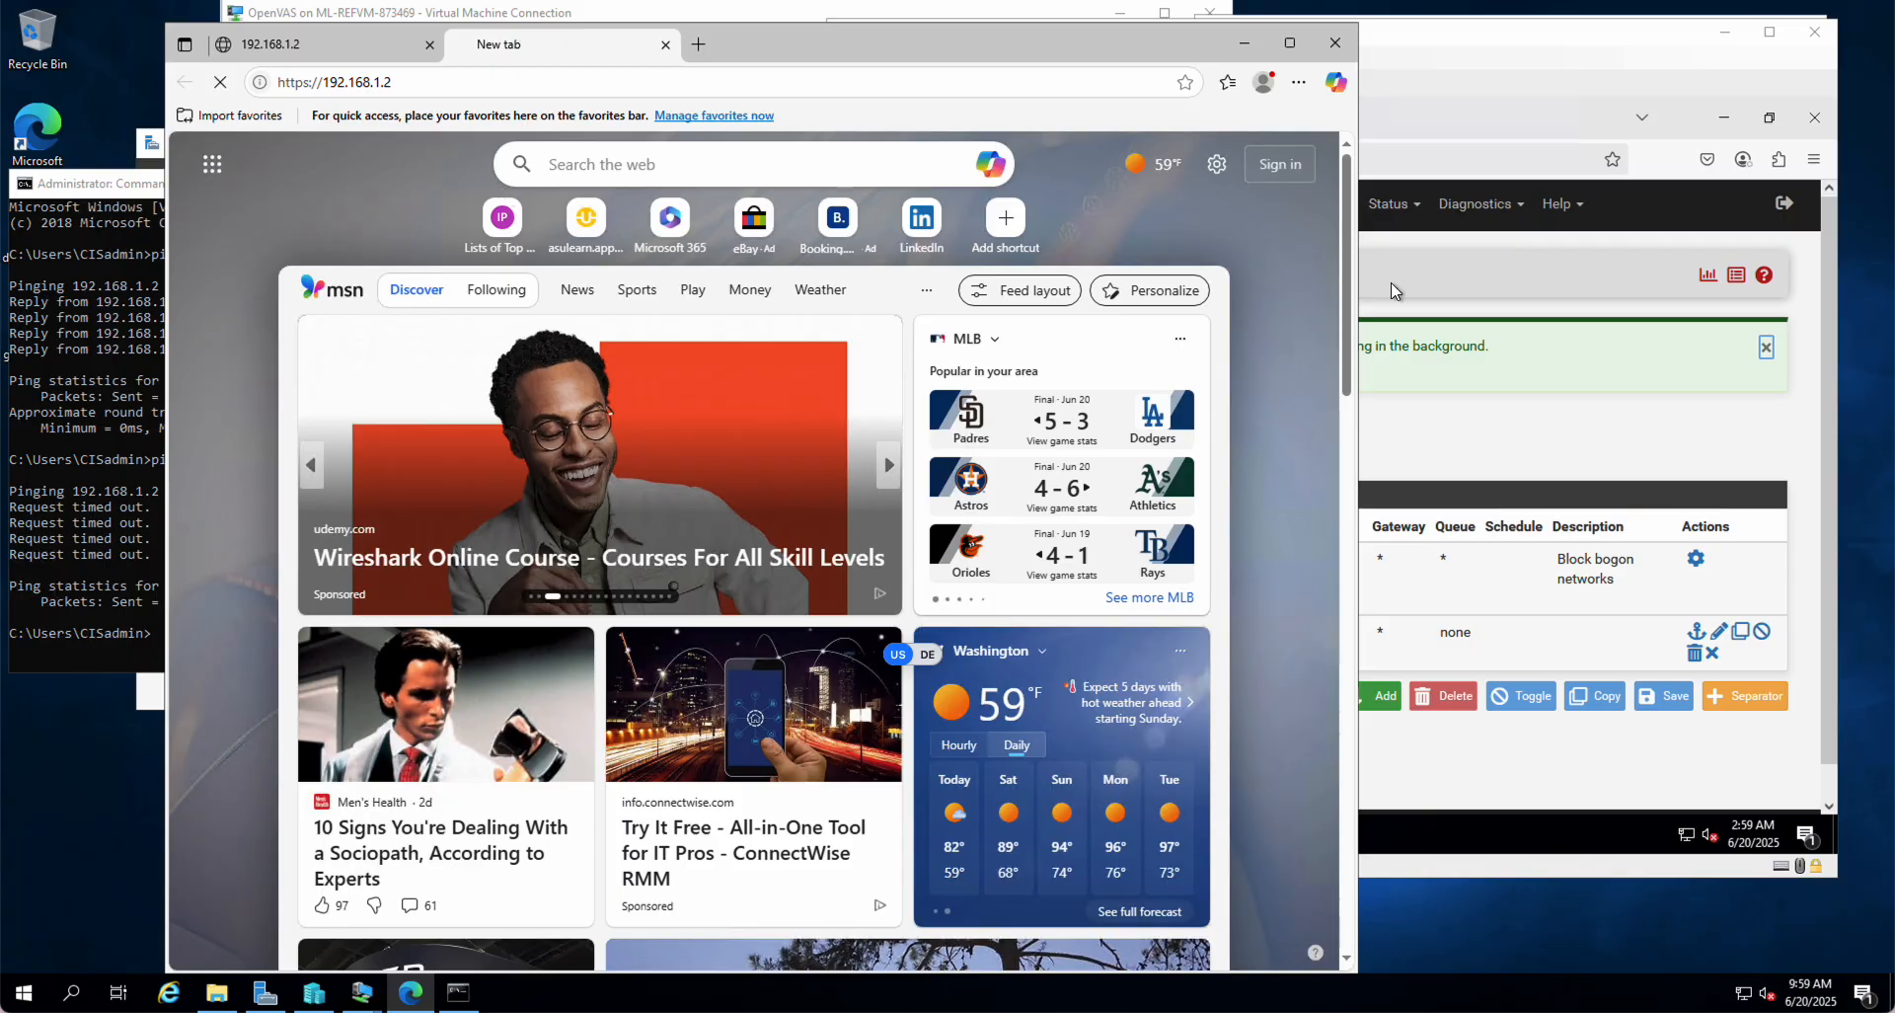
Step: Bring the pfSense WAN rules list back in front after Edge fails to reach 192.168.1.2
left_click(1518, 74)
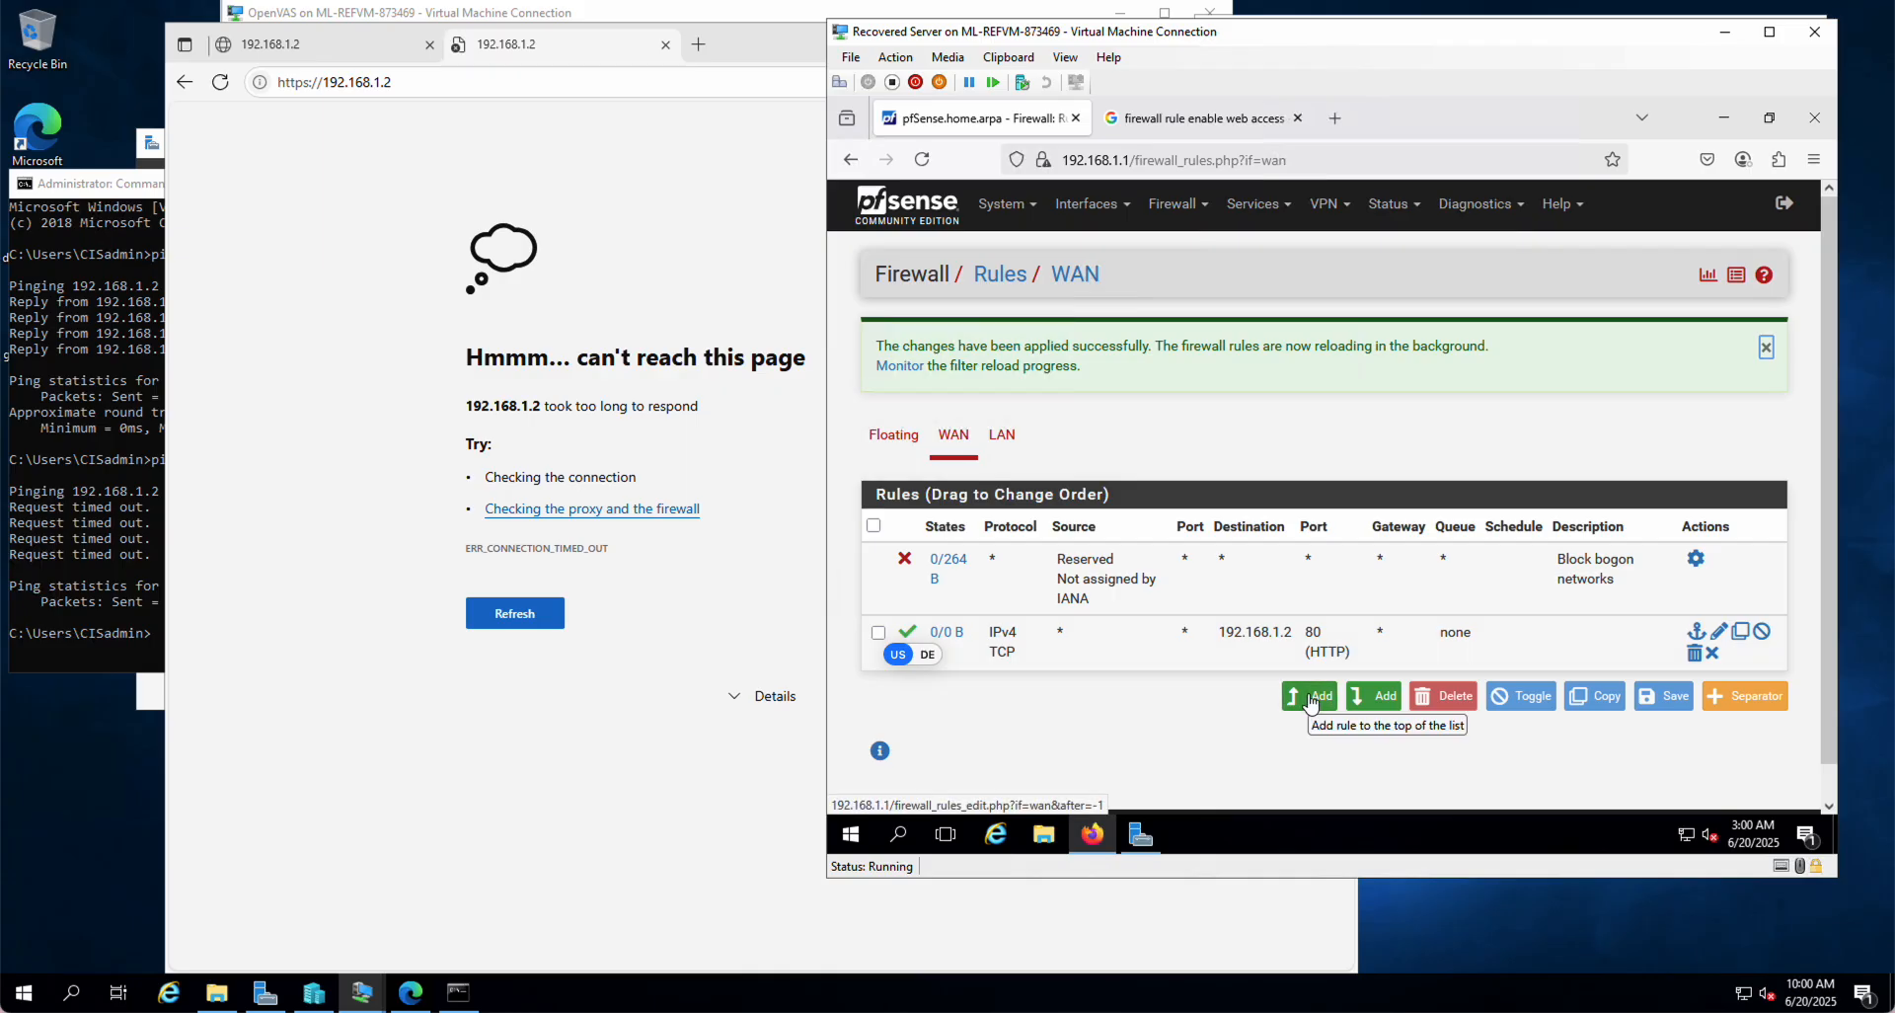
Step: Start a new top WAN rule with destination address 192.168.1.2
left_click(1311, 703)
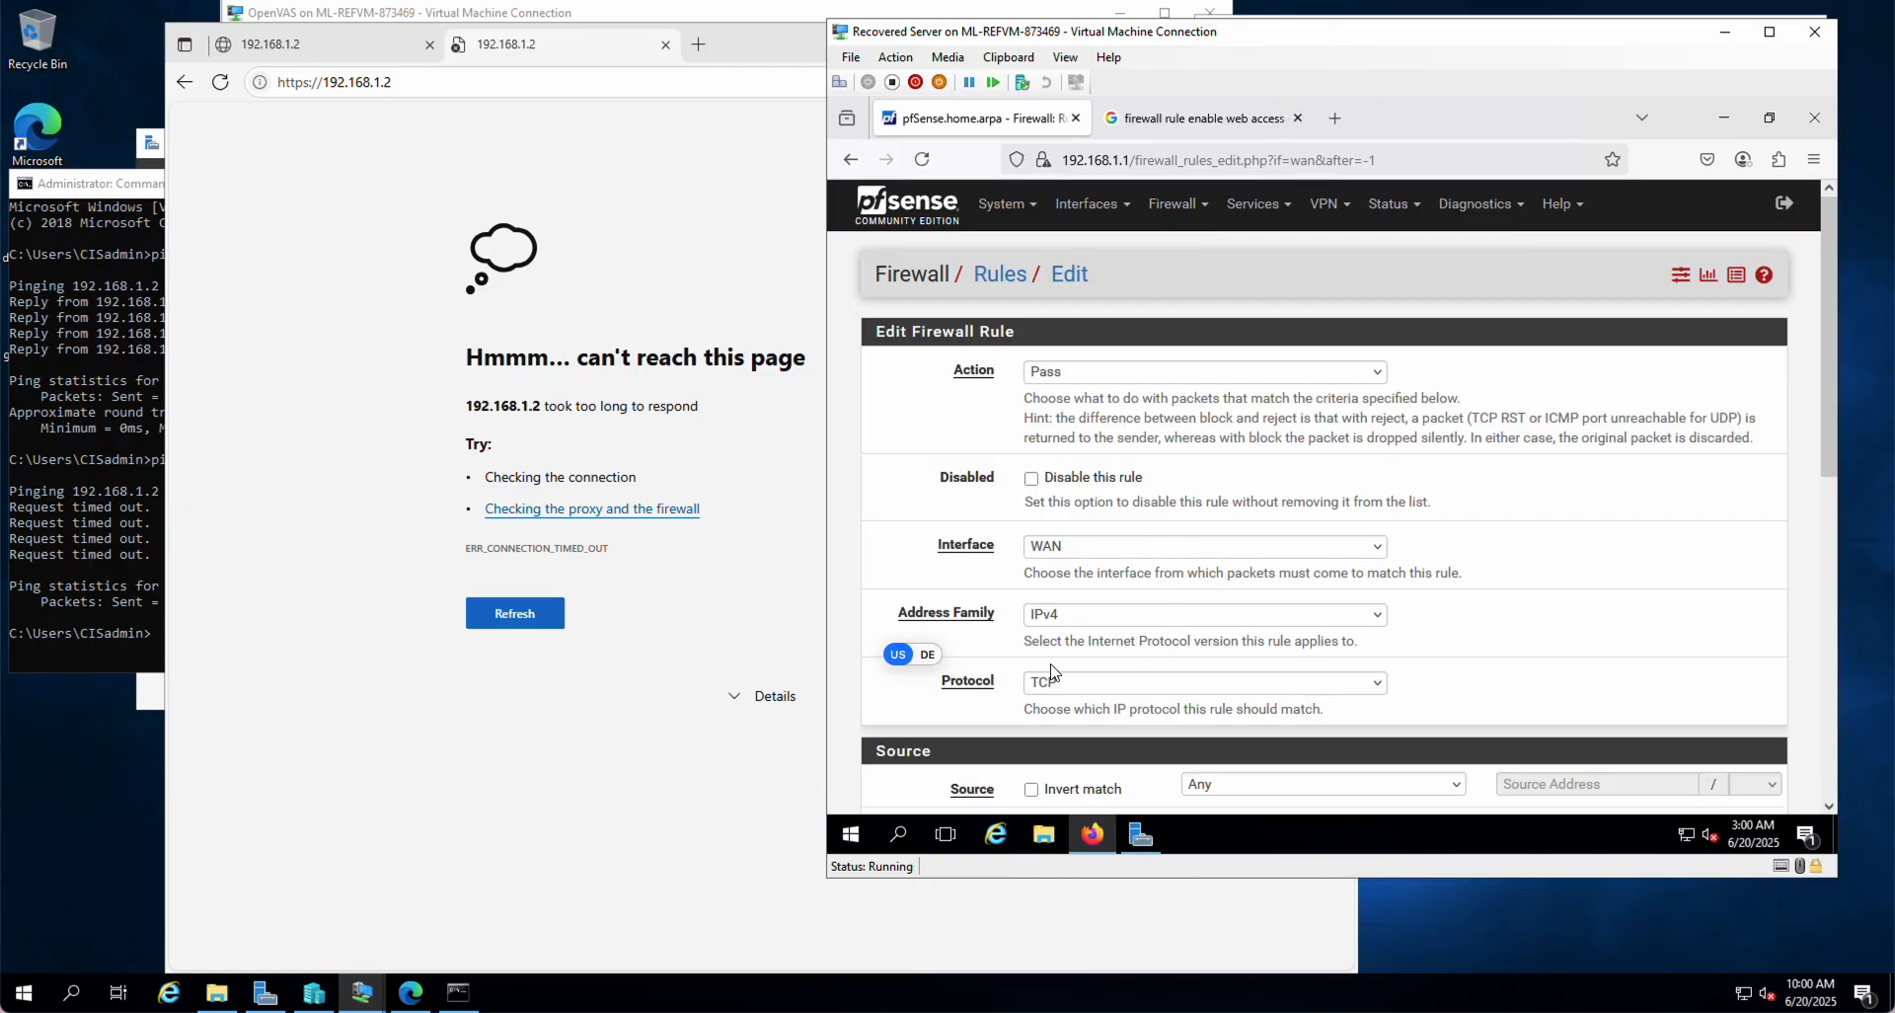
scroll(1052, 671, "down", 3)
scroll(1031, 558, "up", 3)
scroll(1061, 688, "down", 3)
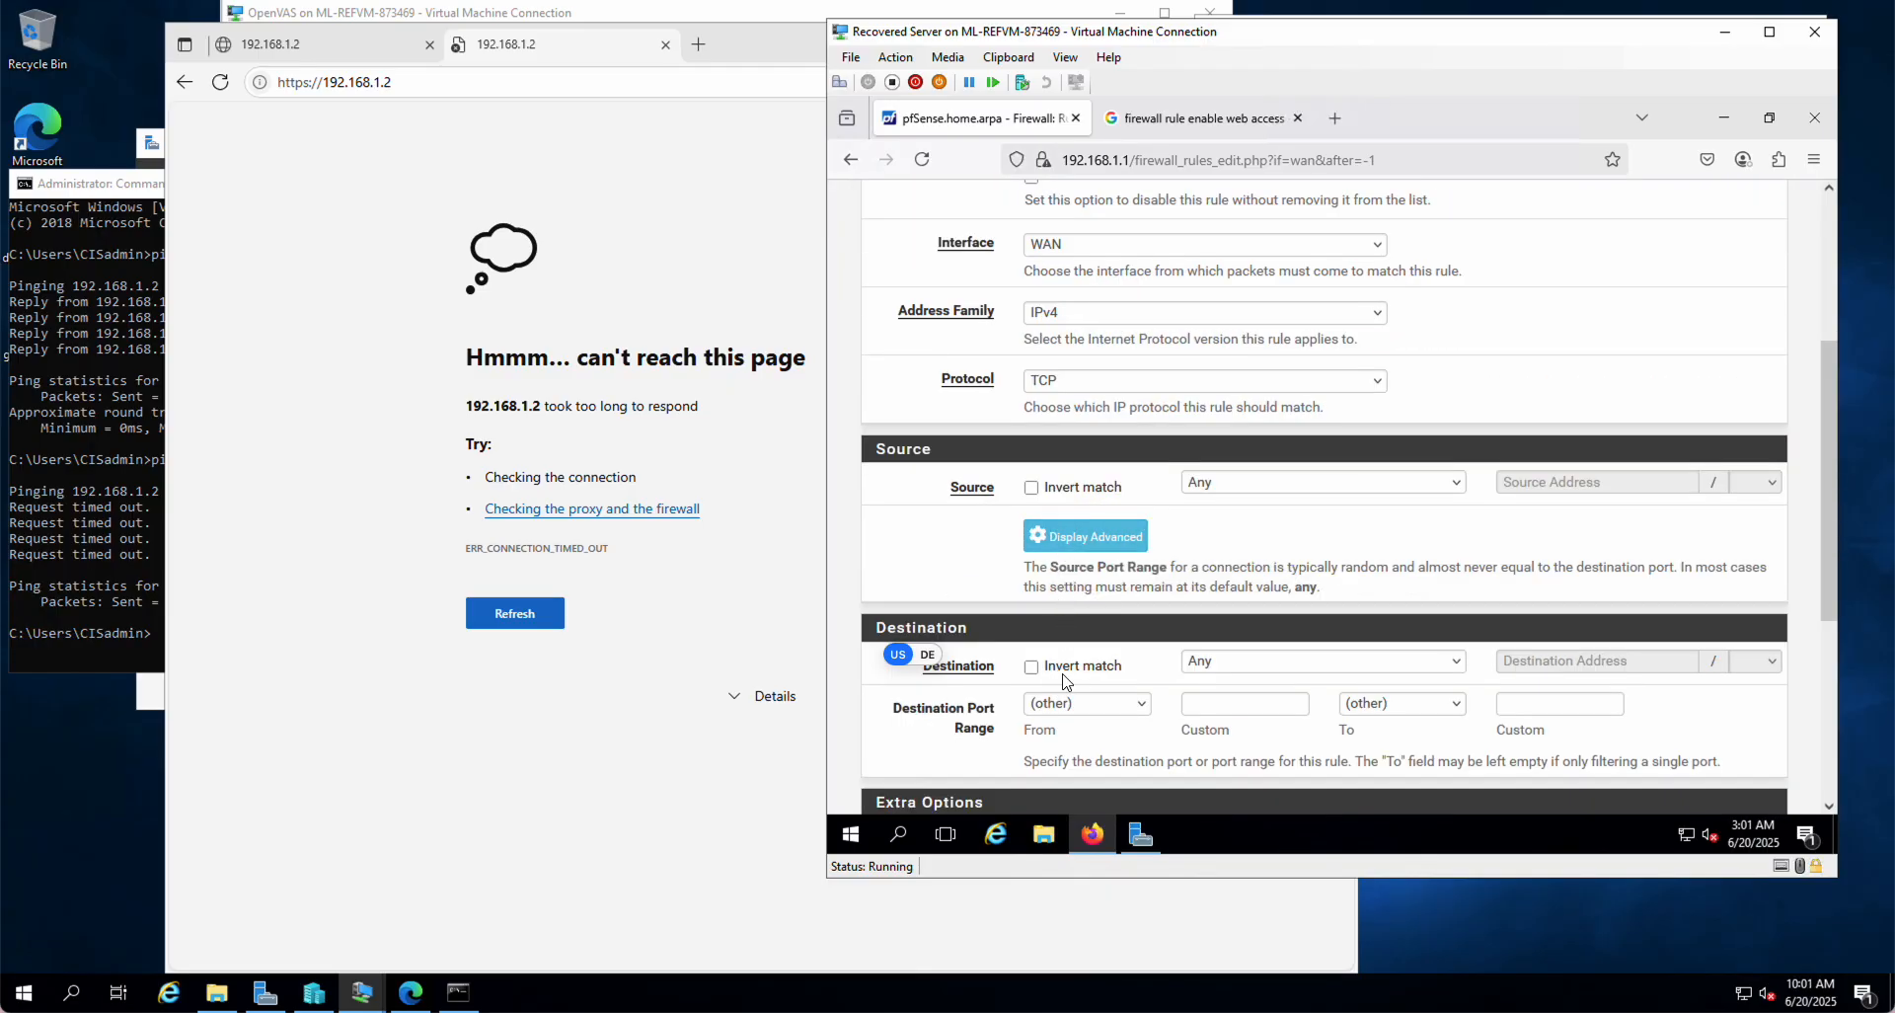
left_click(1220, 661)
left_click(1250, 397)
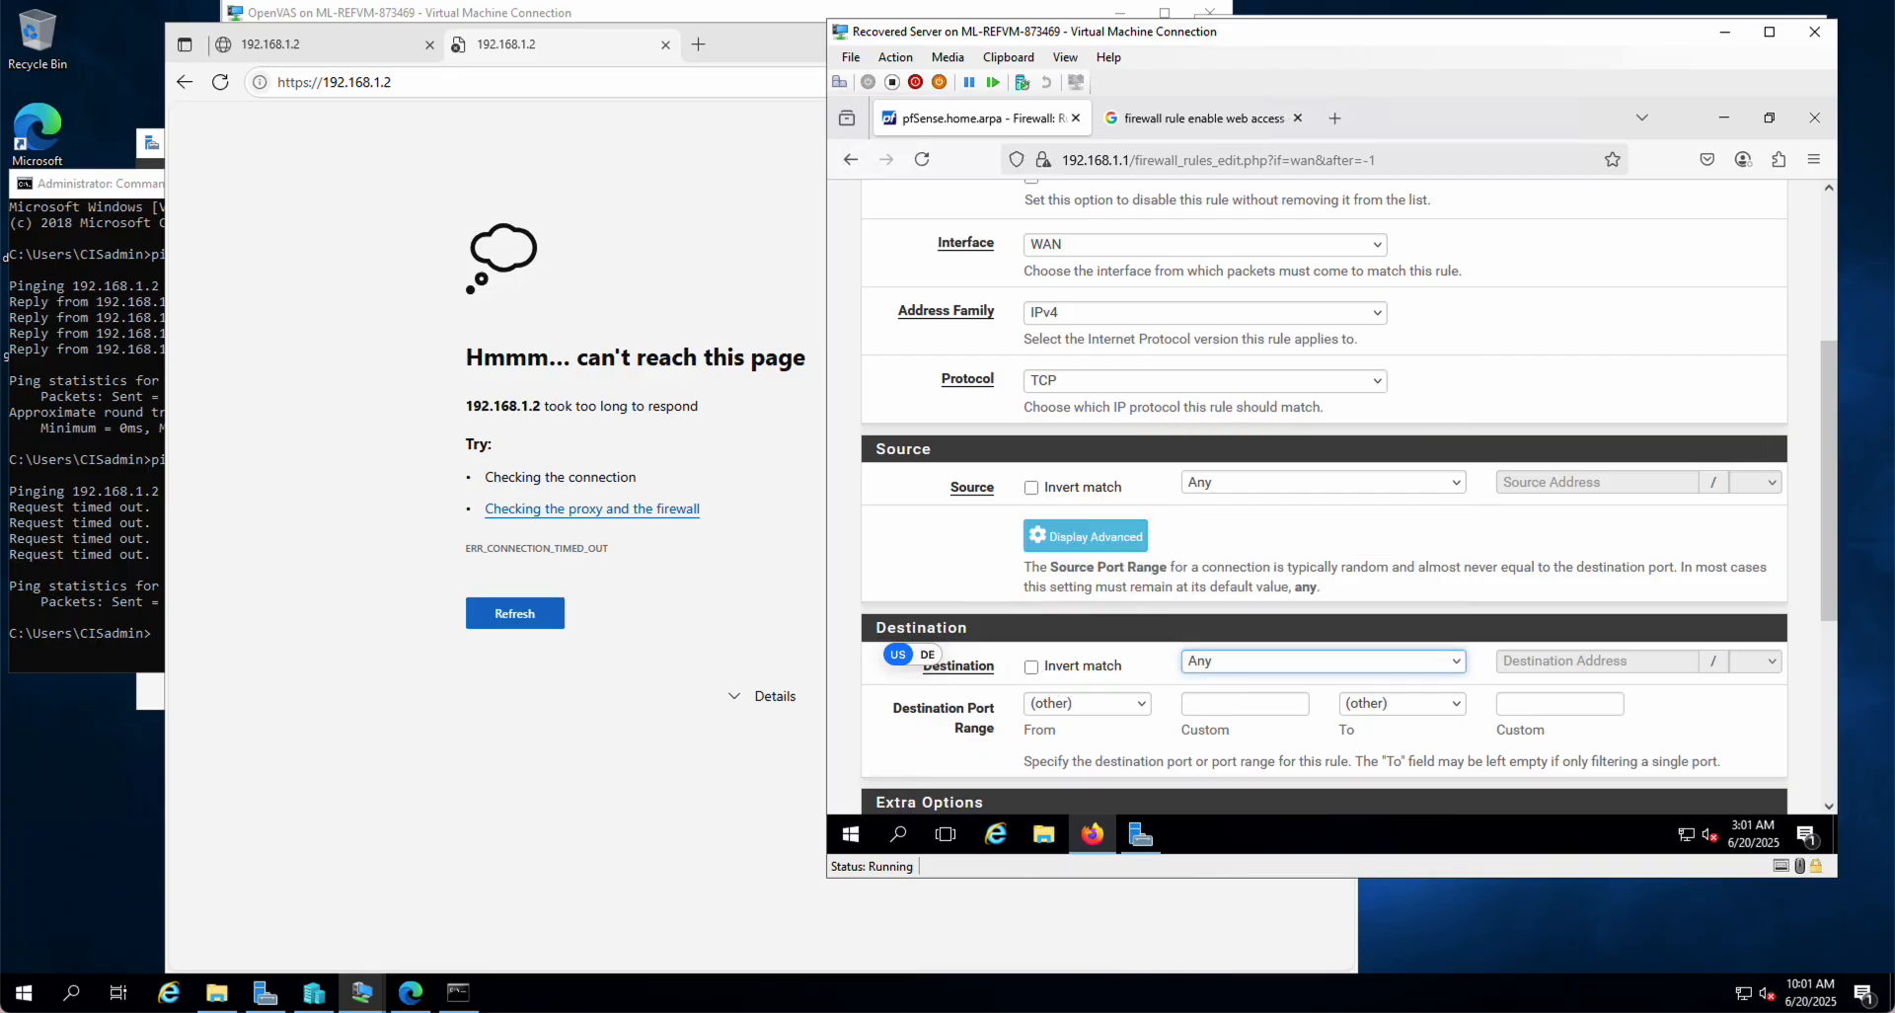
left_click(1536, 663)
type("192.168.1.2")
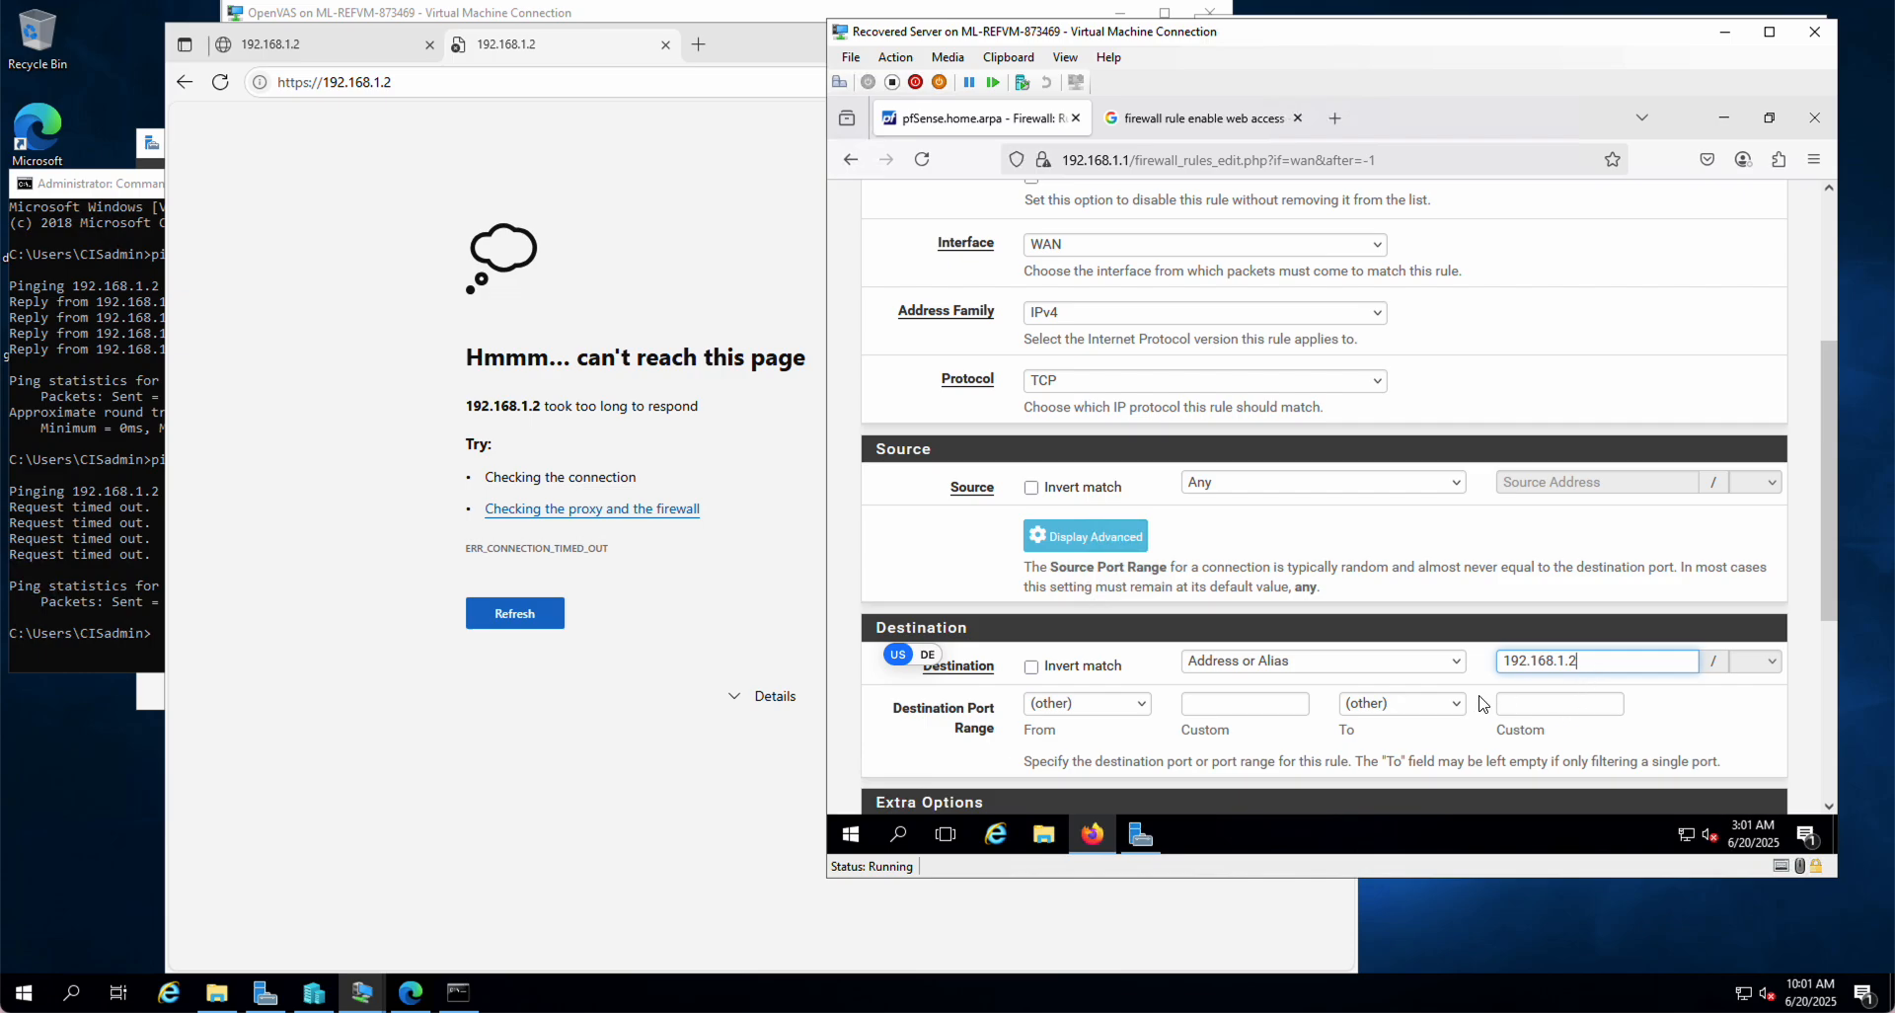
Step: Set the destination port to HTTPS (443), then save and apply the rule
left_click(1088, 707)
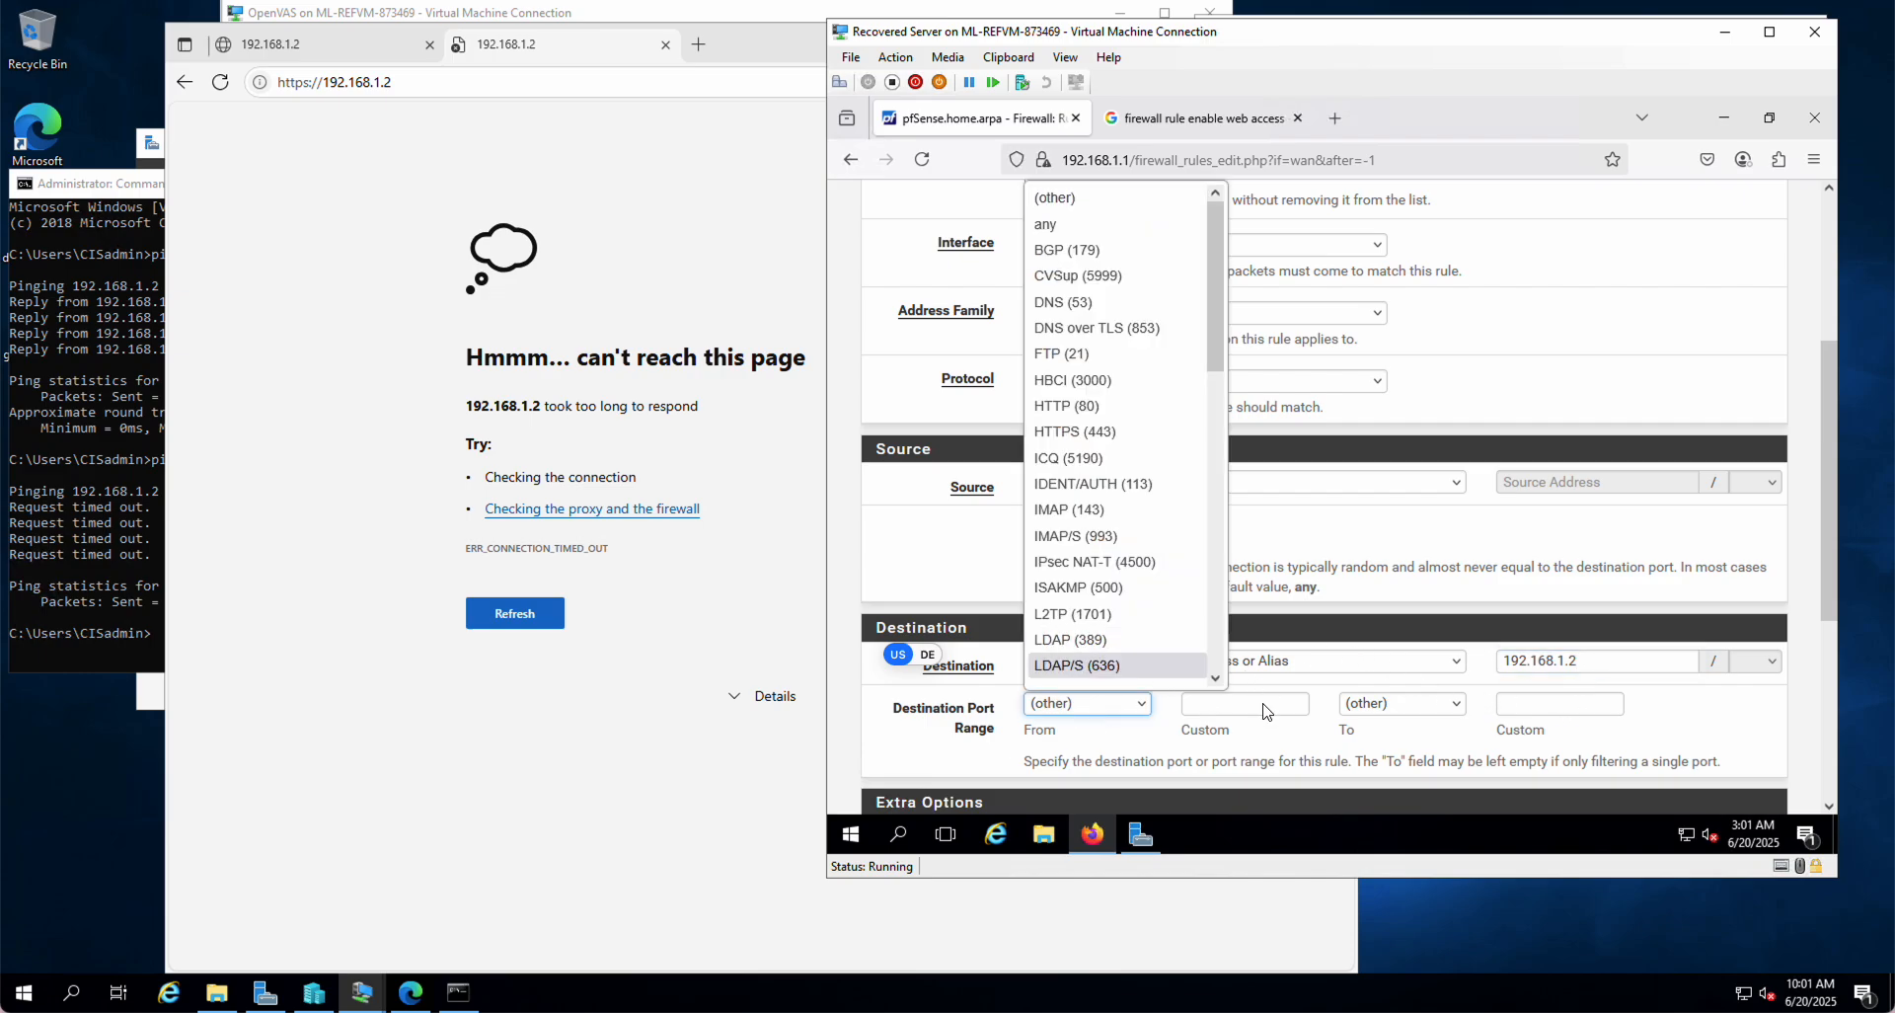
left_click(1070, 435)
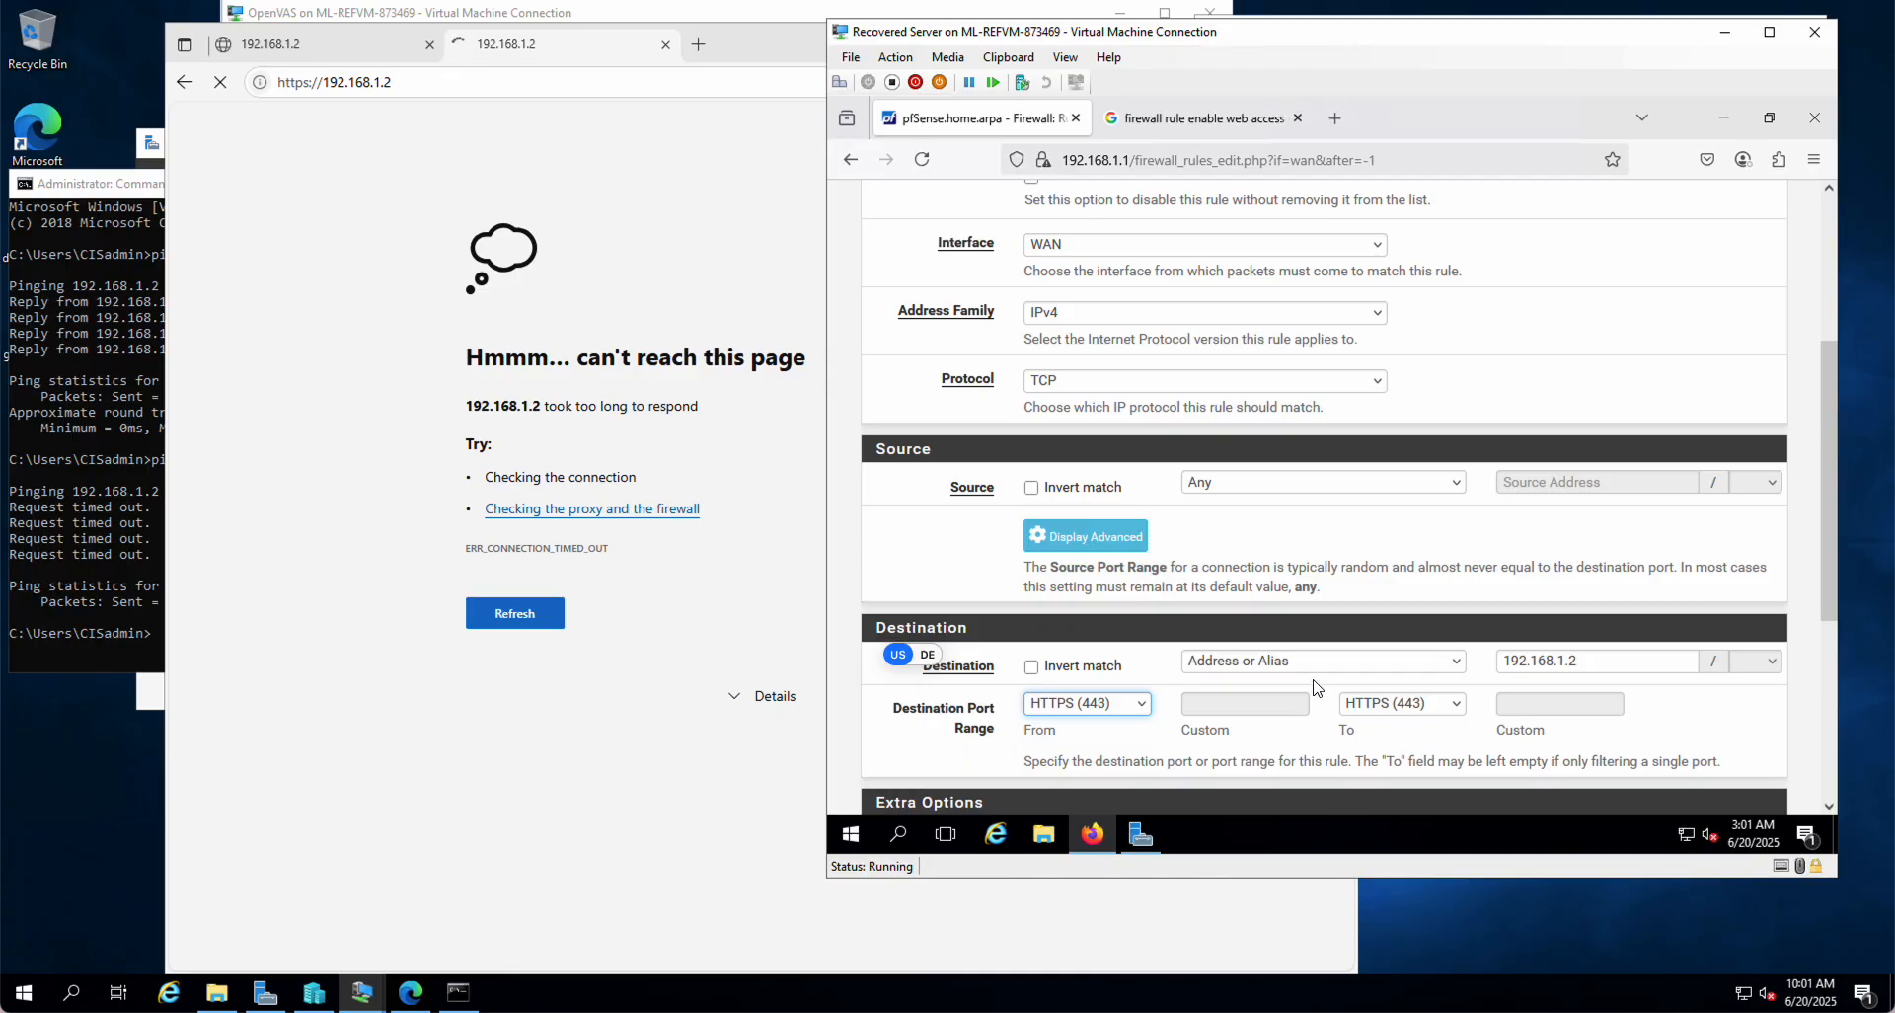
scroll(1319, 688, "down", 2)
scroll(1319, 688, "down", 2)
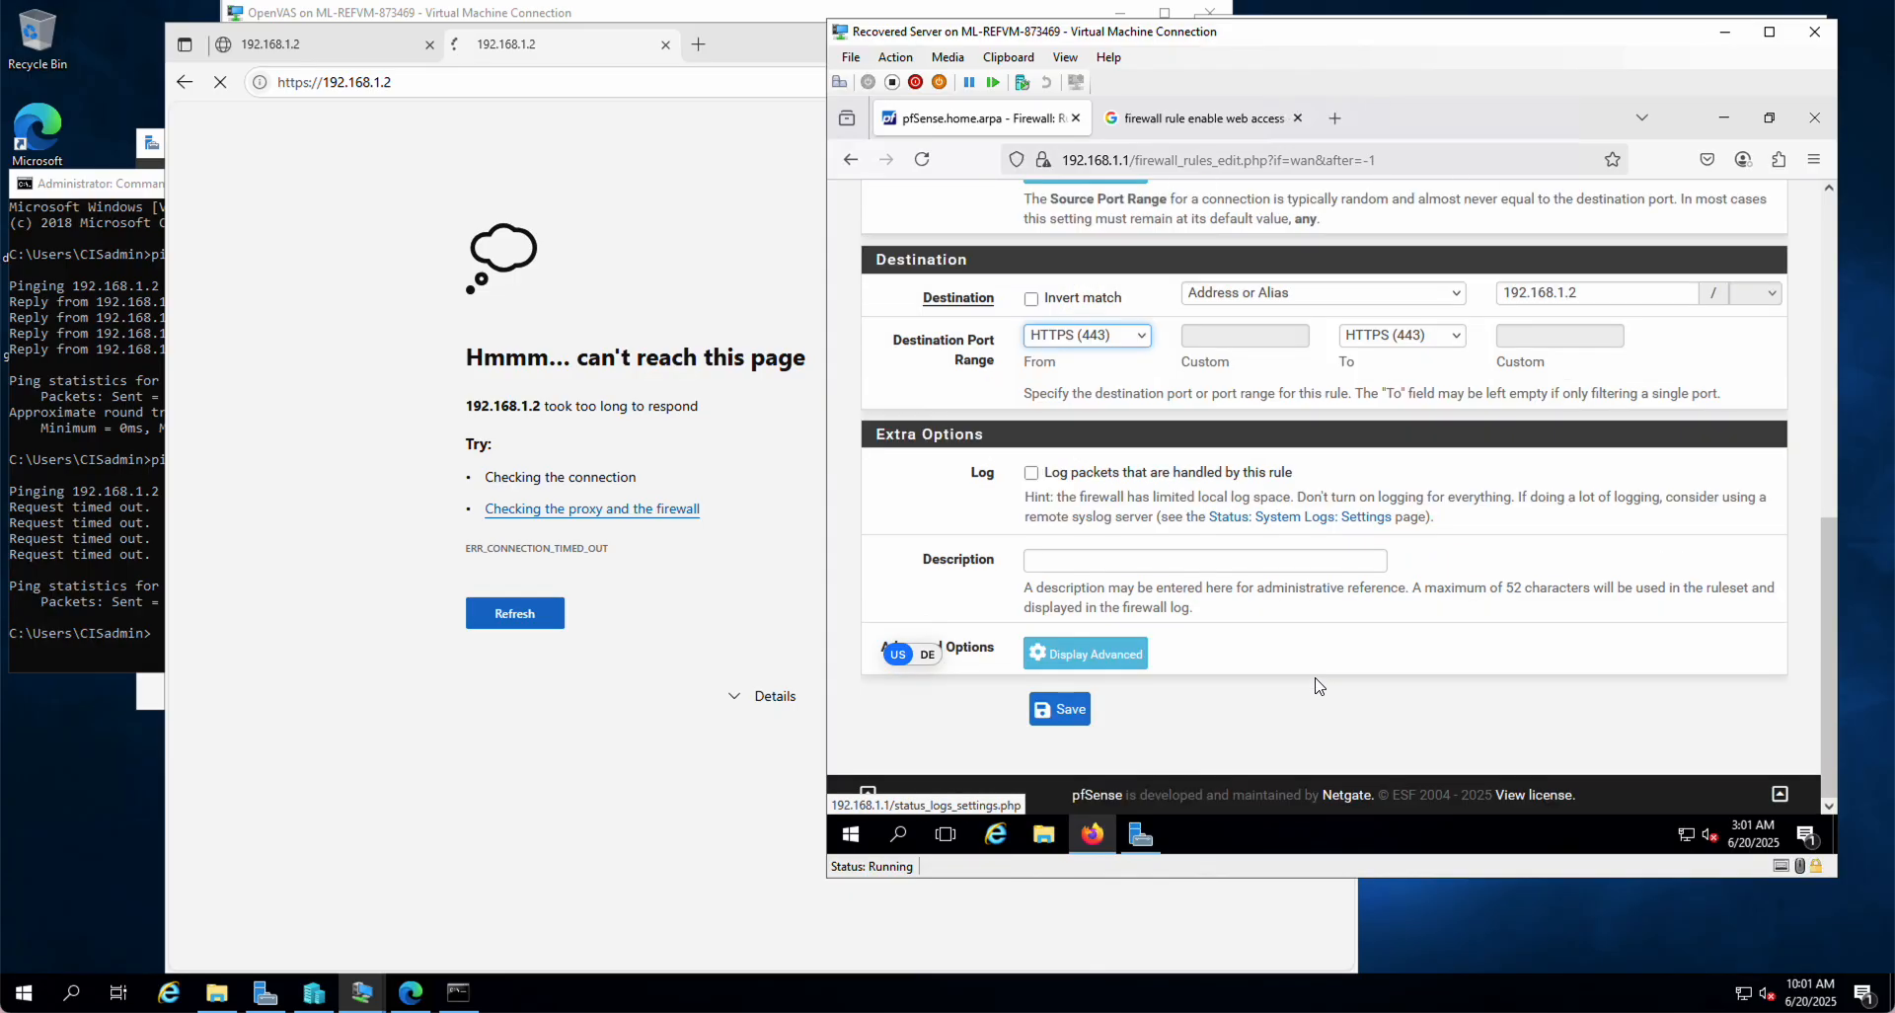
left_click(1064, 713)
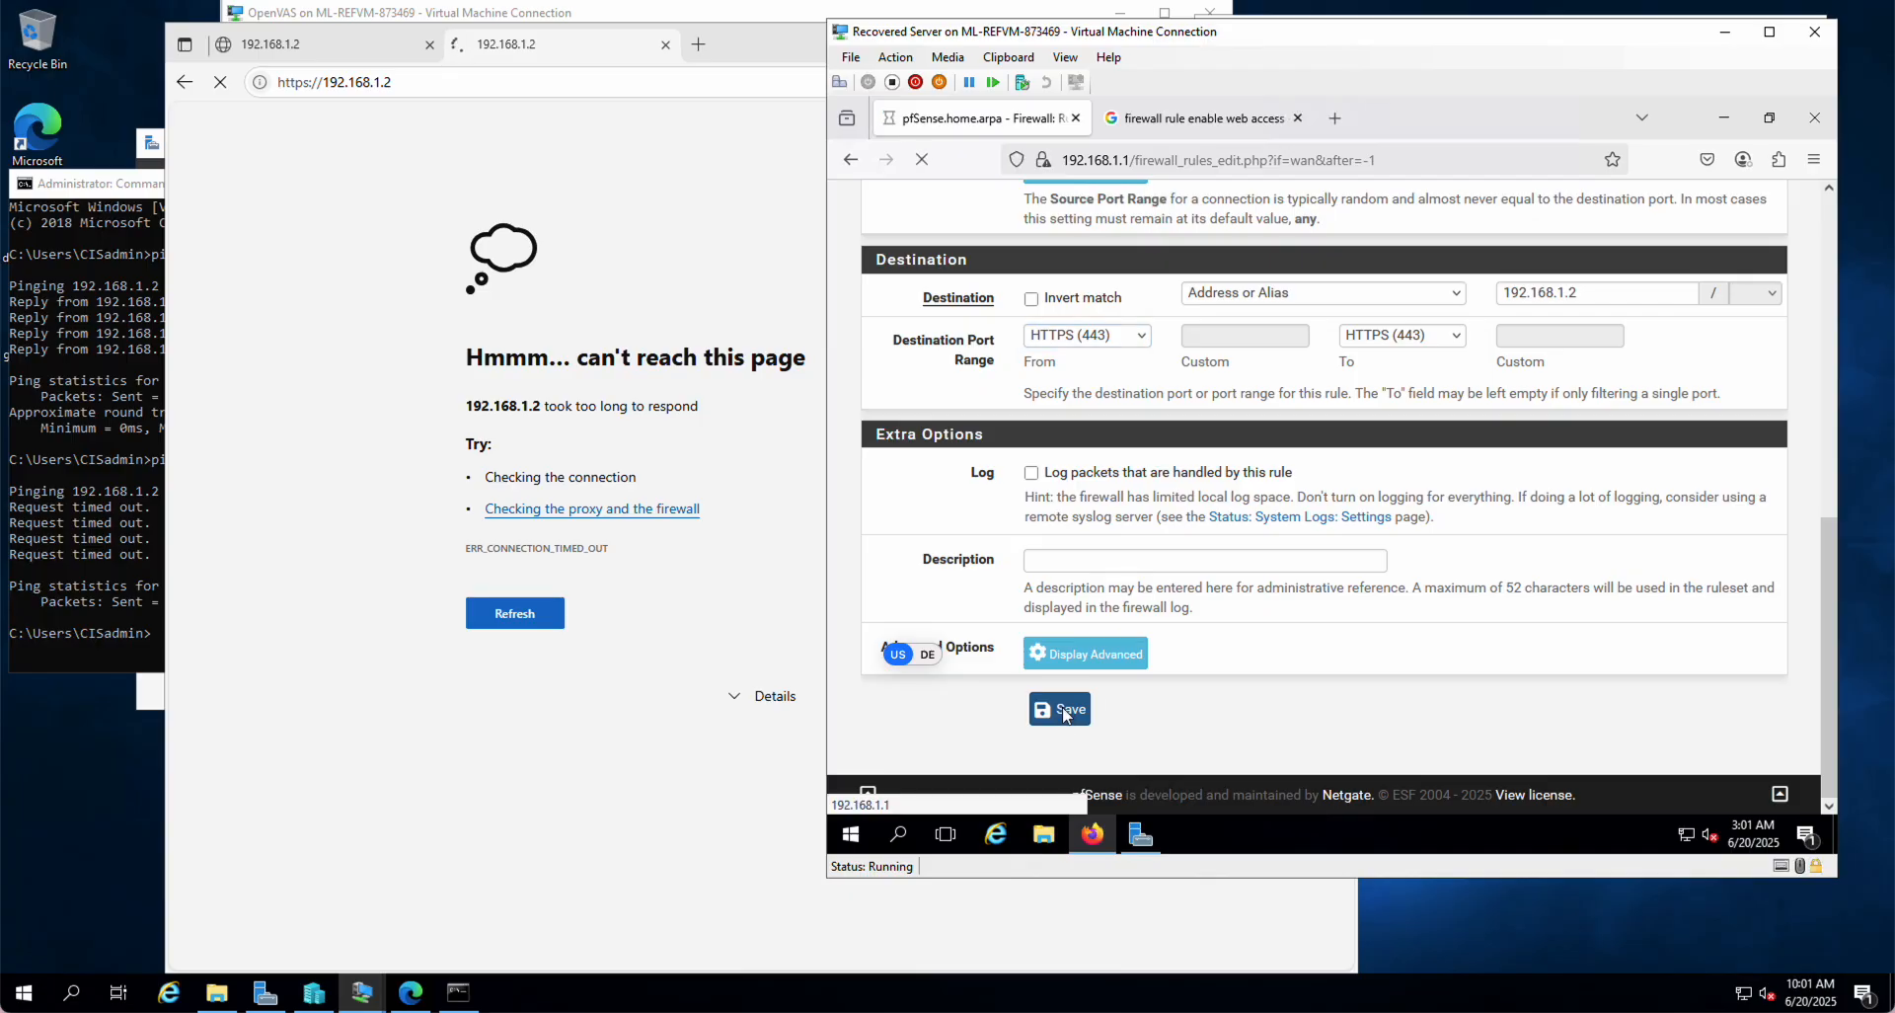
left_click(1697, 351)
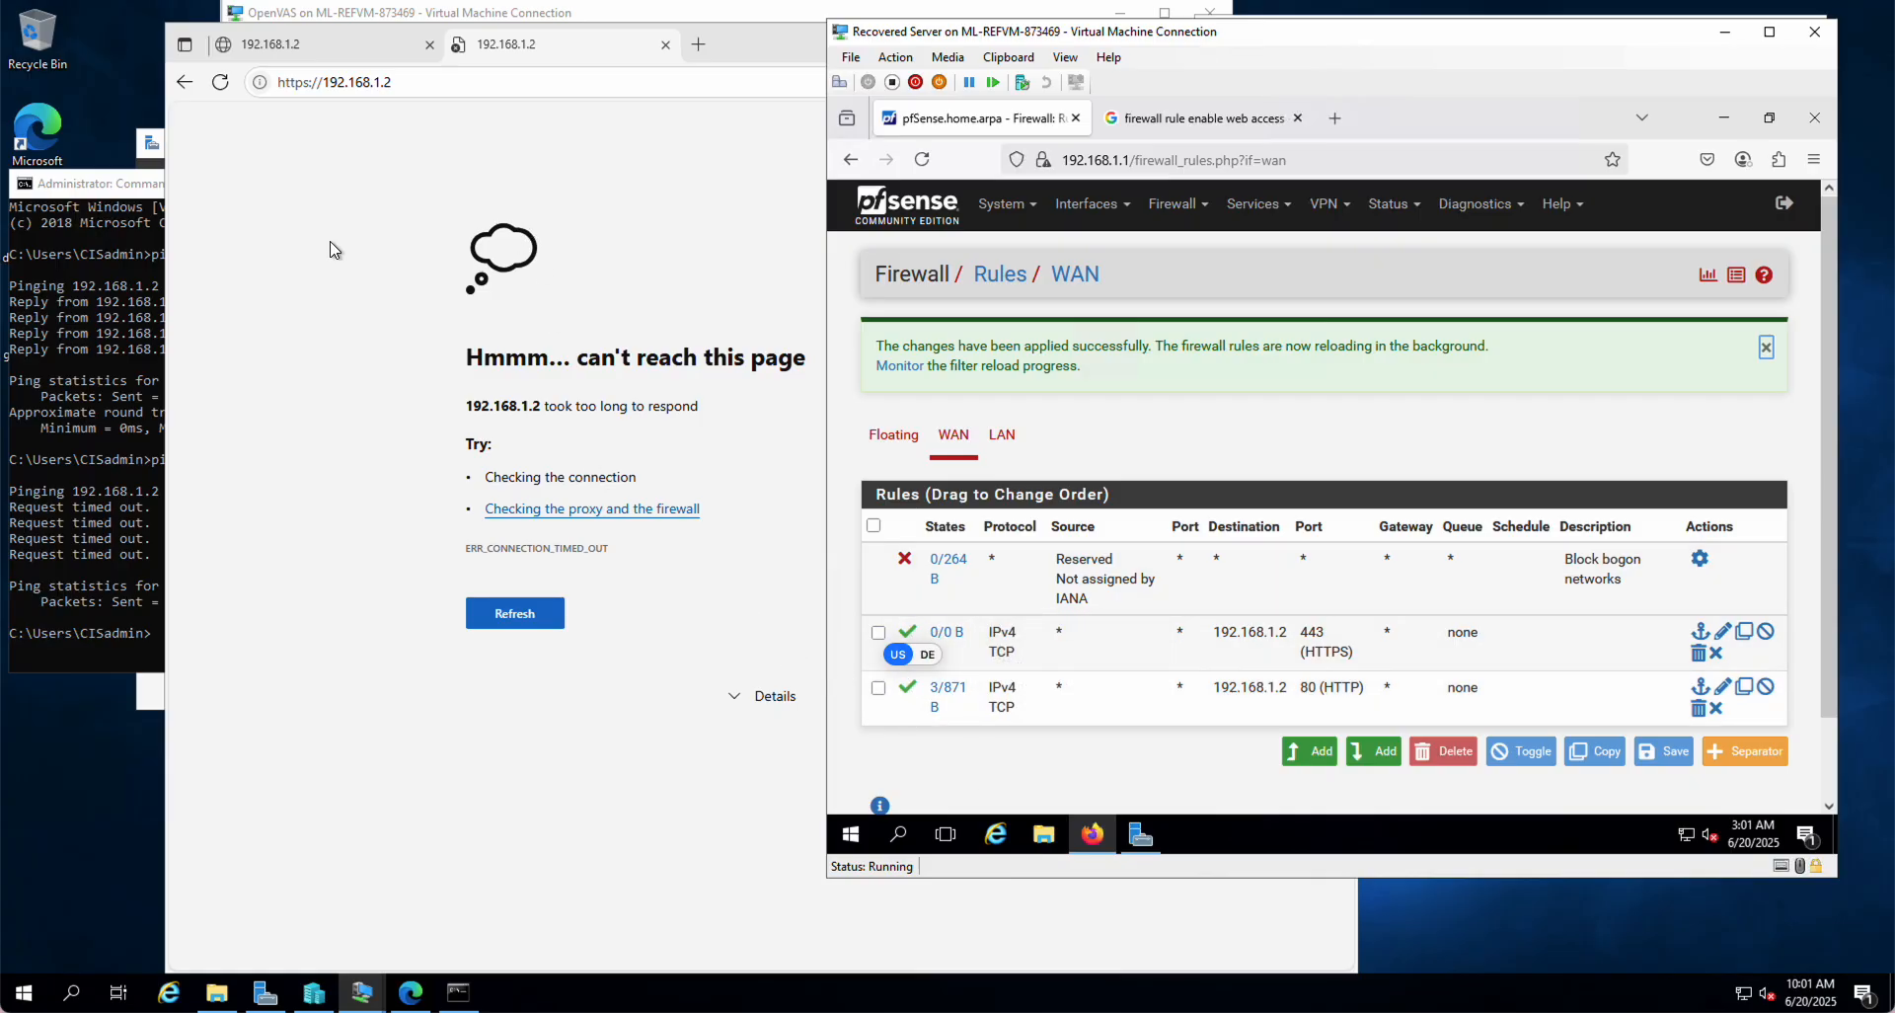
left_click(467, 222)
Step: Reload 192.168.1.2 in Edge to reach its certificate warning, and rerun ping 192.168.1.2
left_click(523, 619)
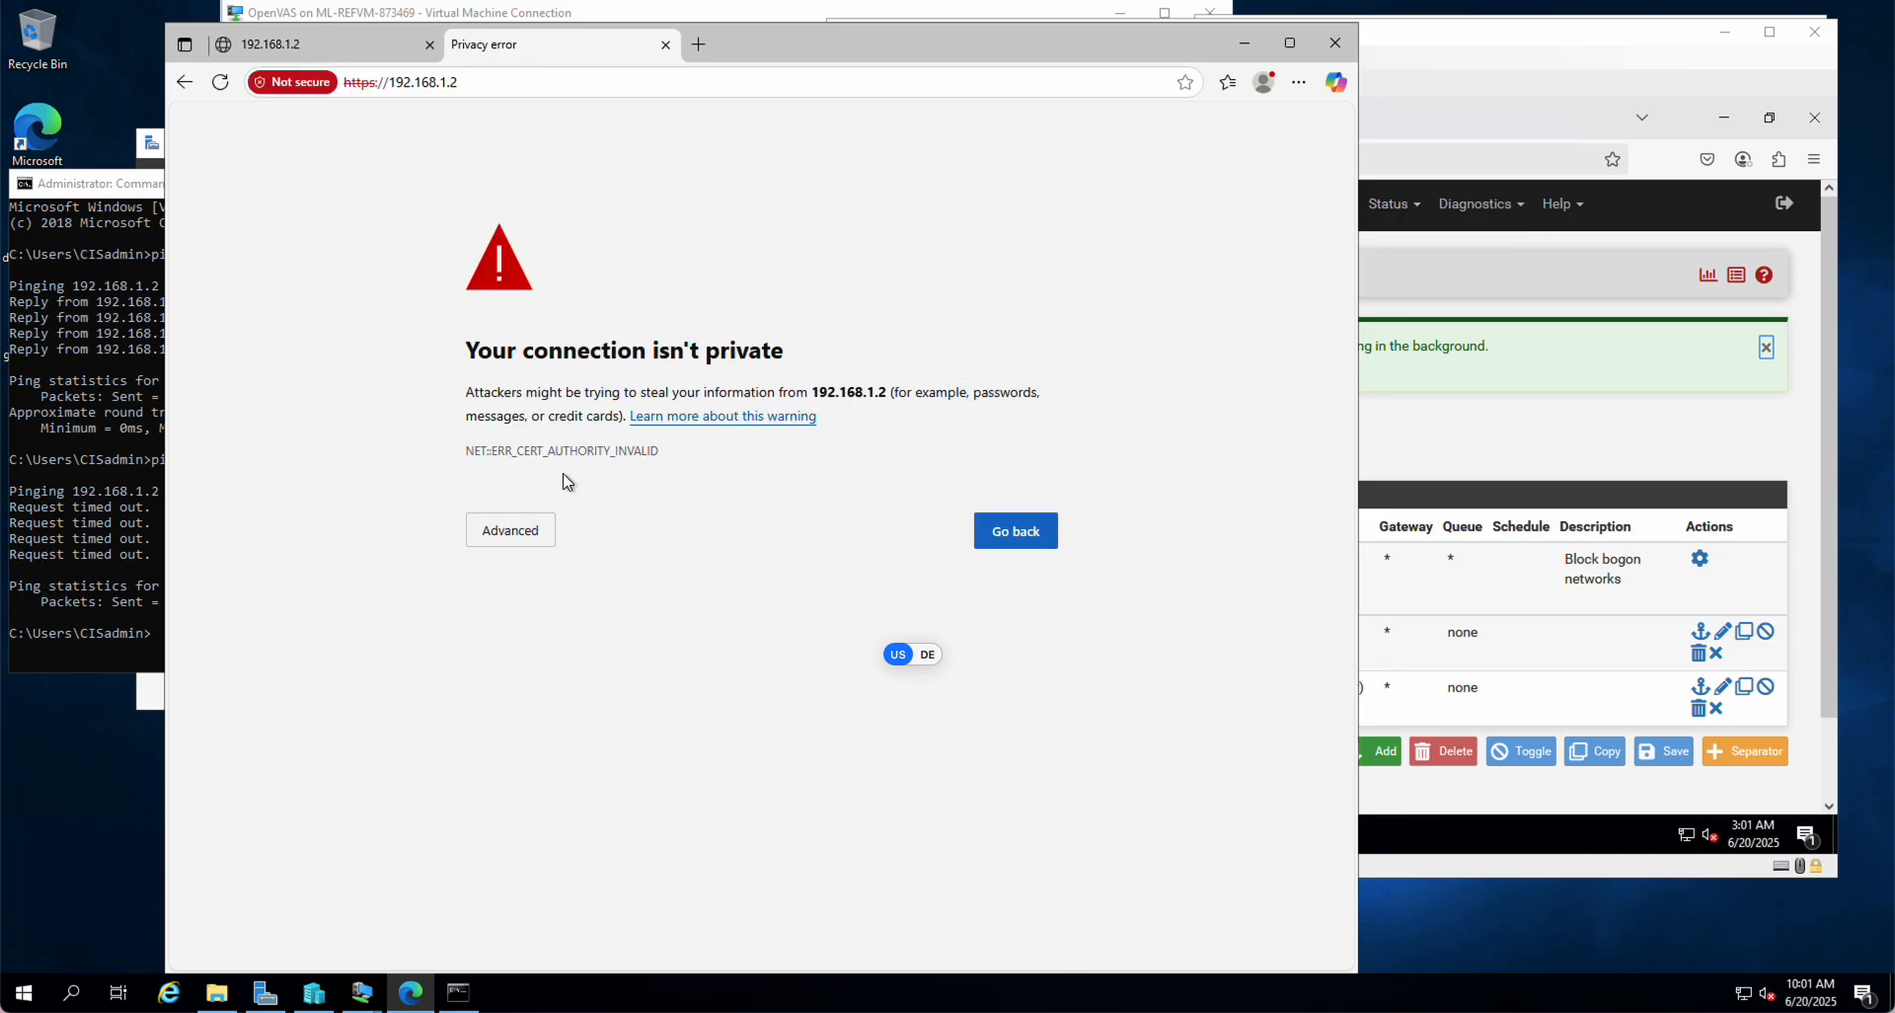
left_click_drag(798, 39, 802, 26)
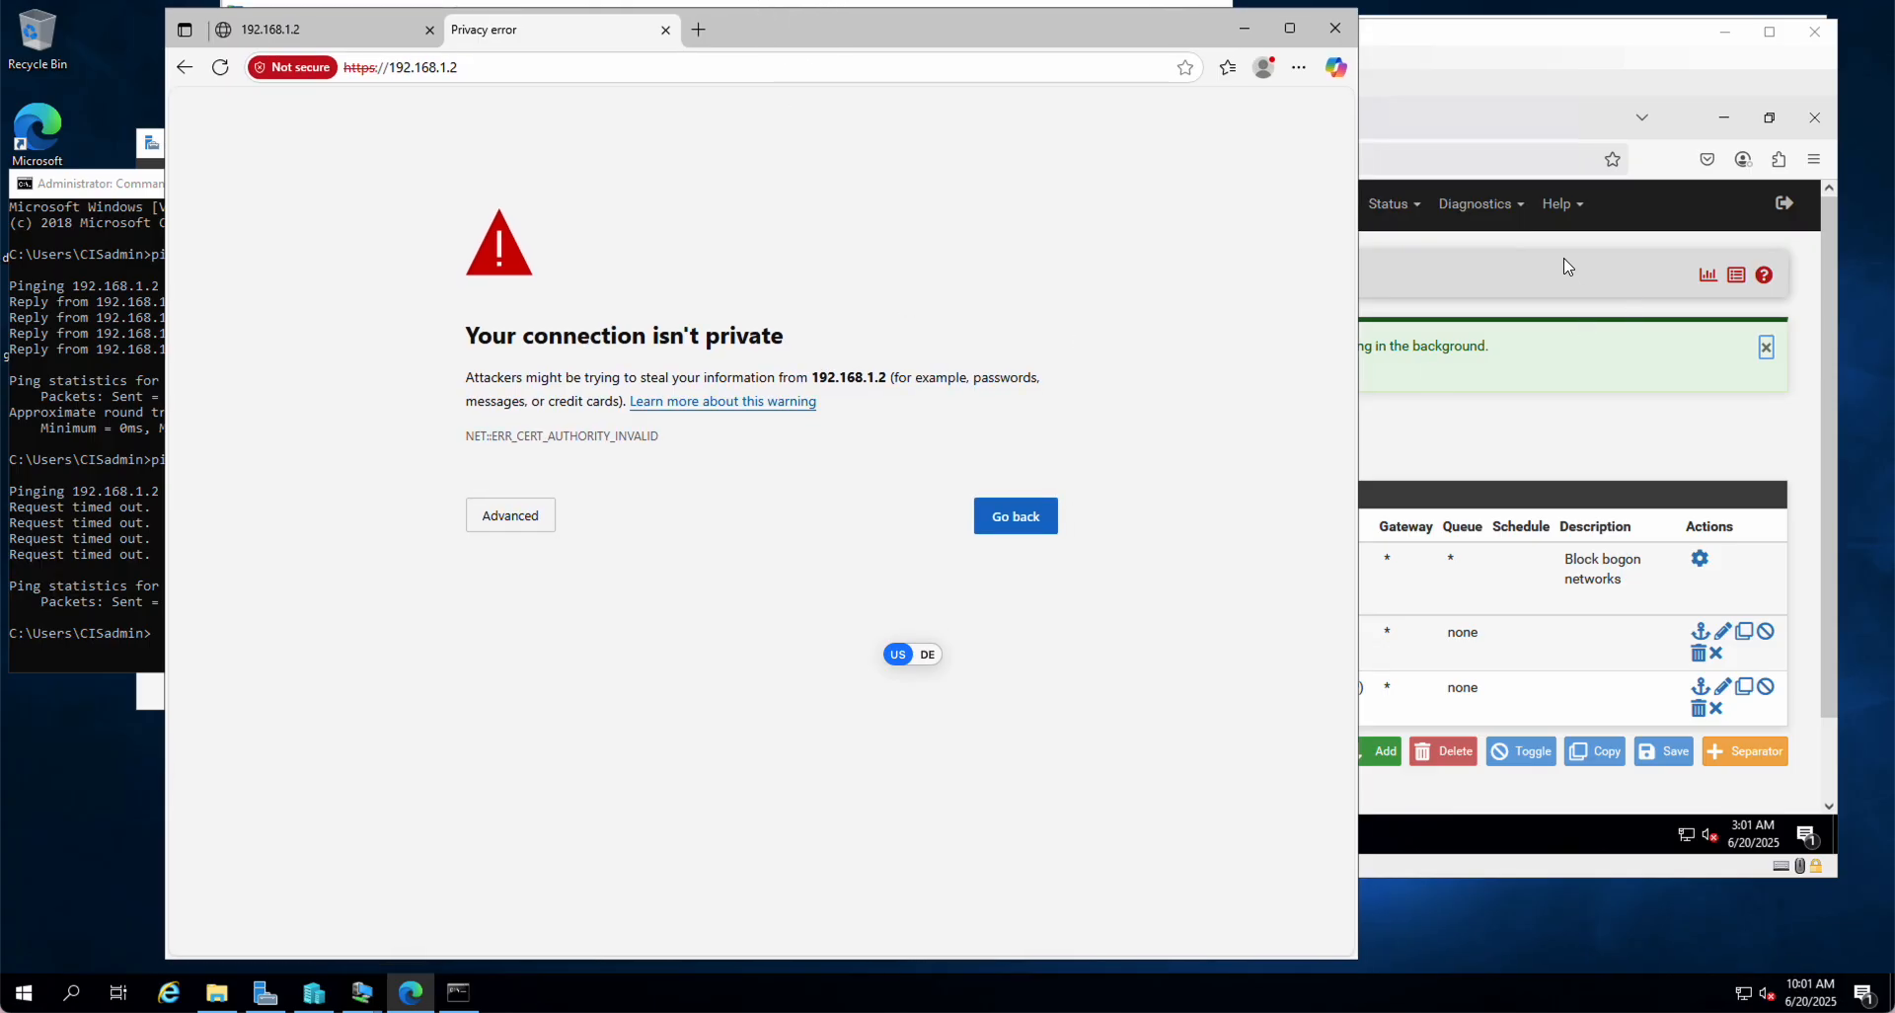
left_click(101, 557)
key("Up")
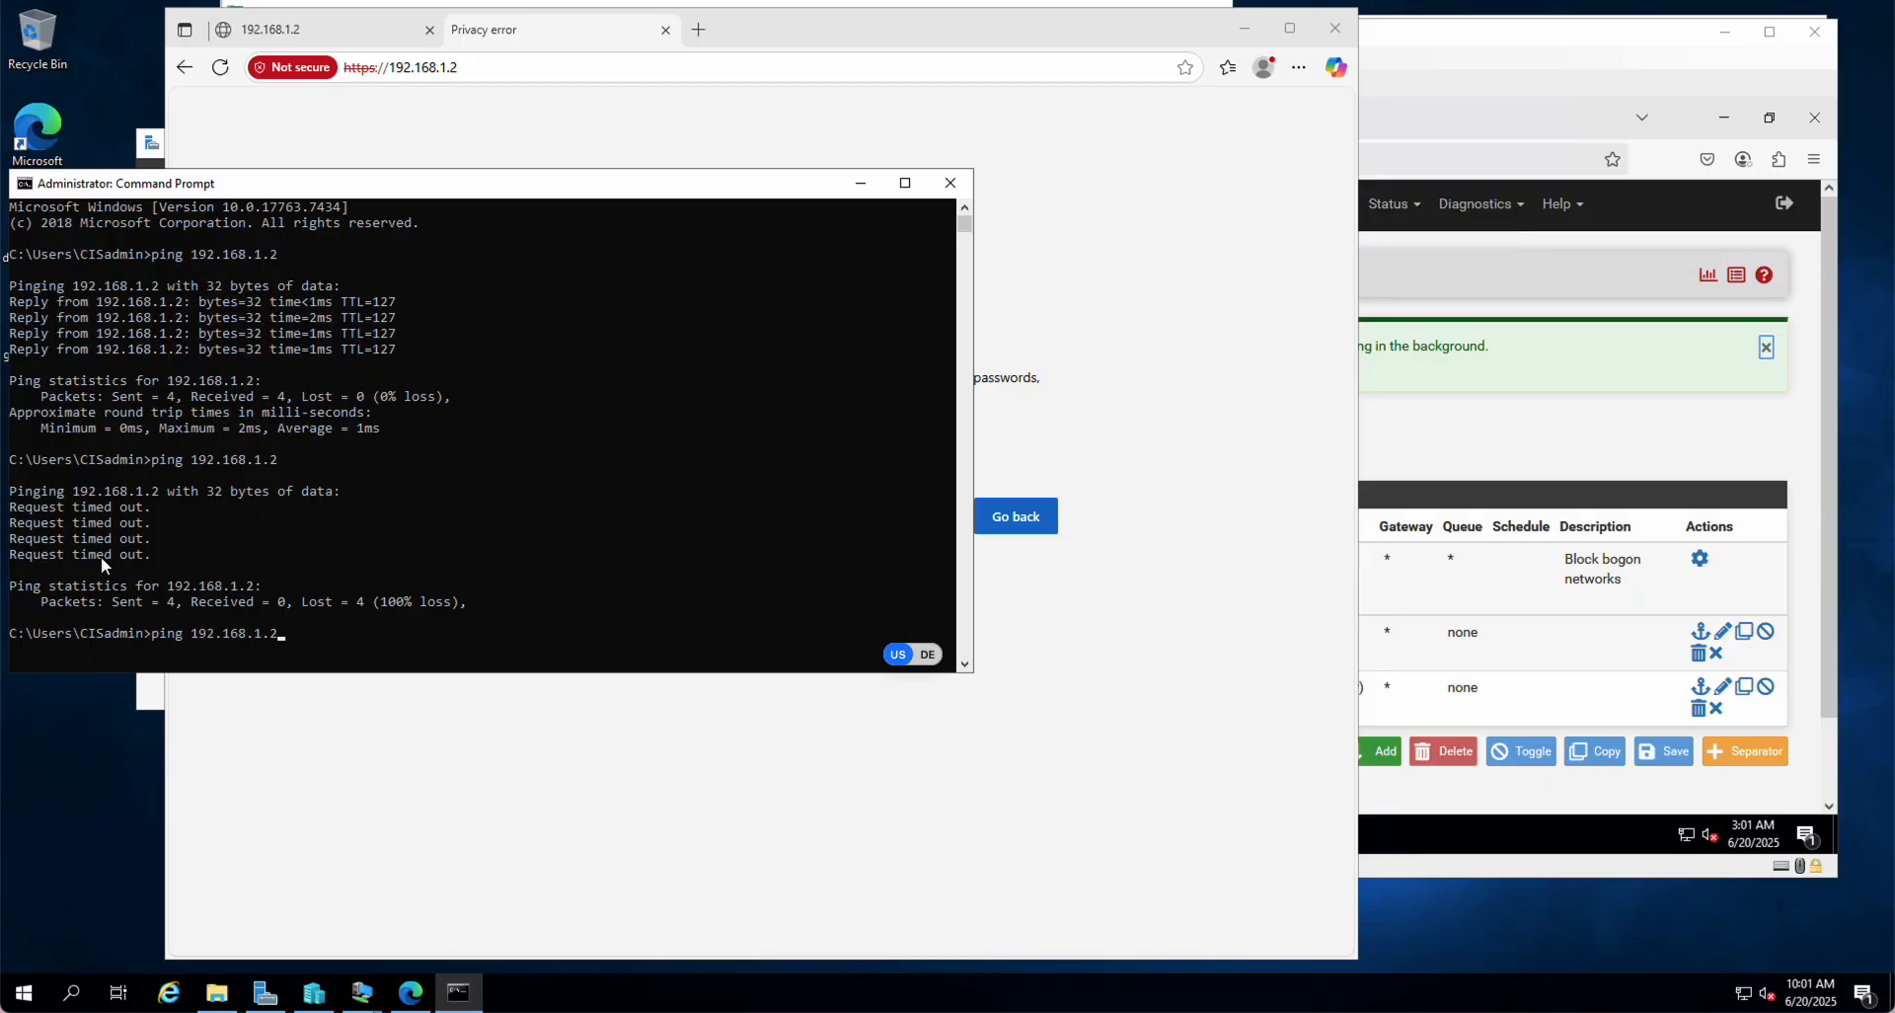
key("Return")
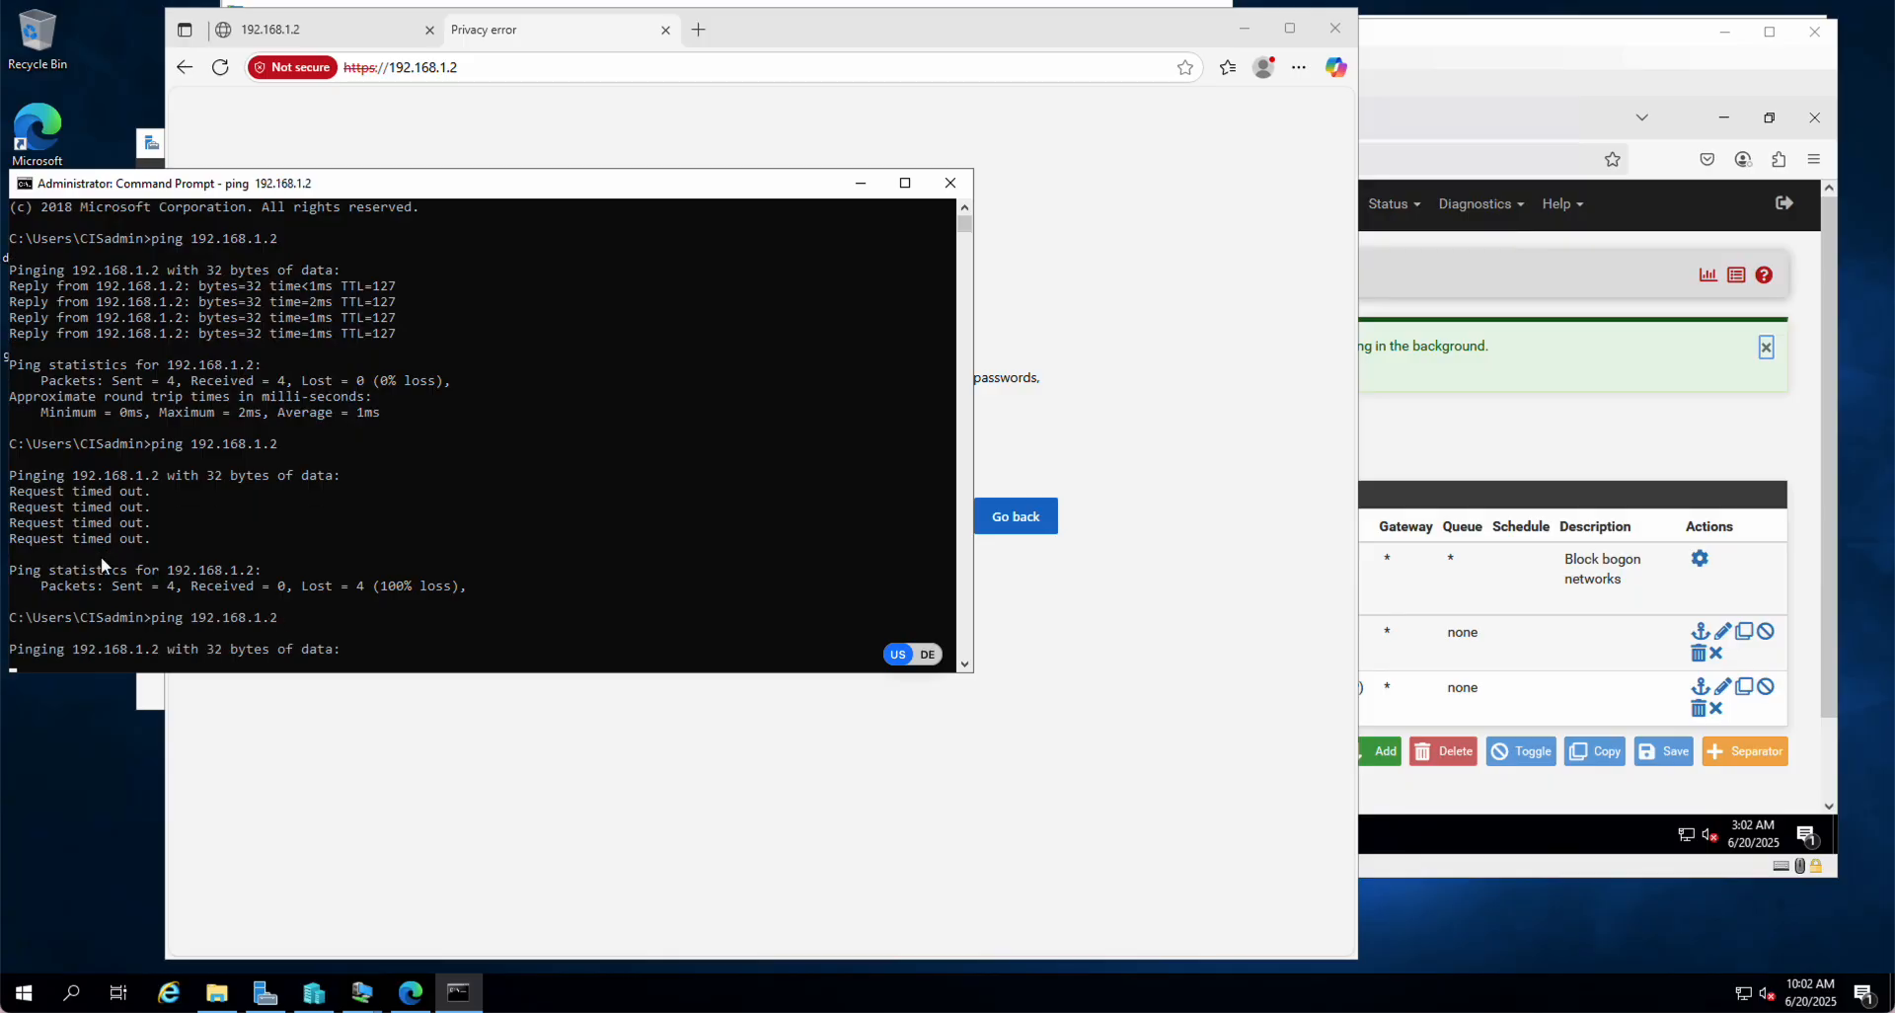
mouse_move(216, 1008)
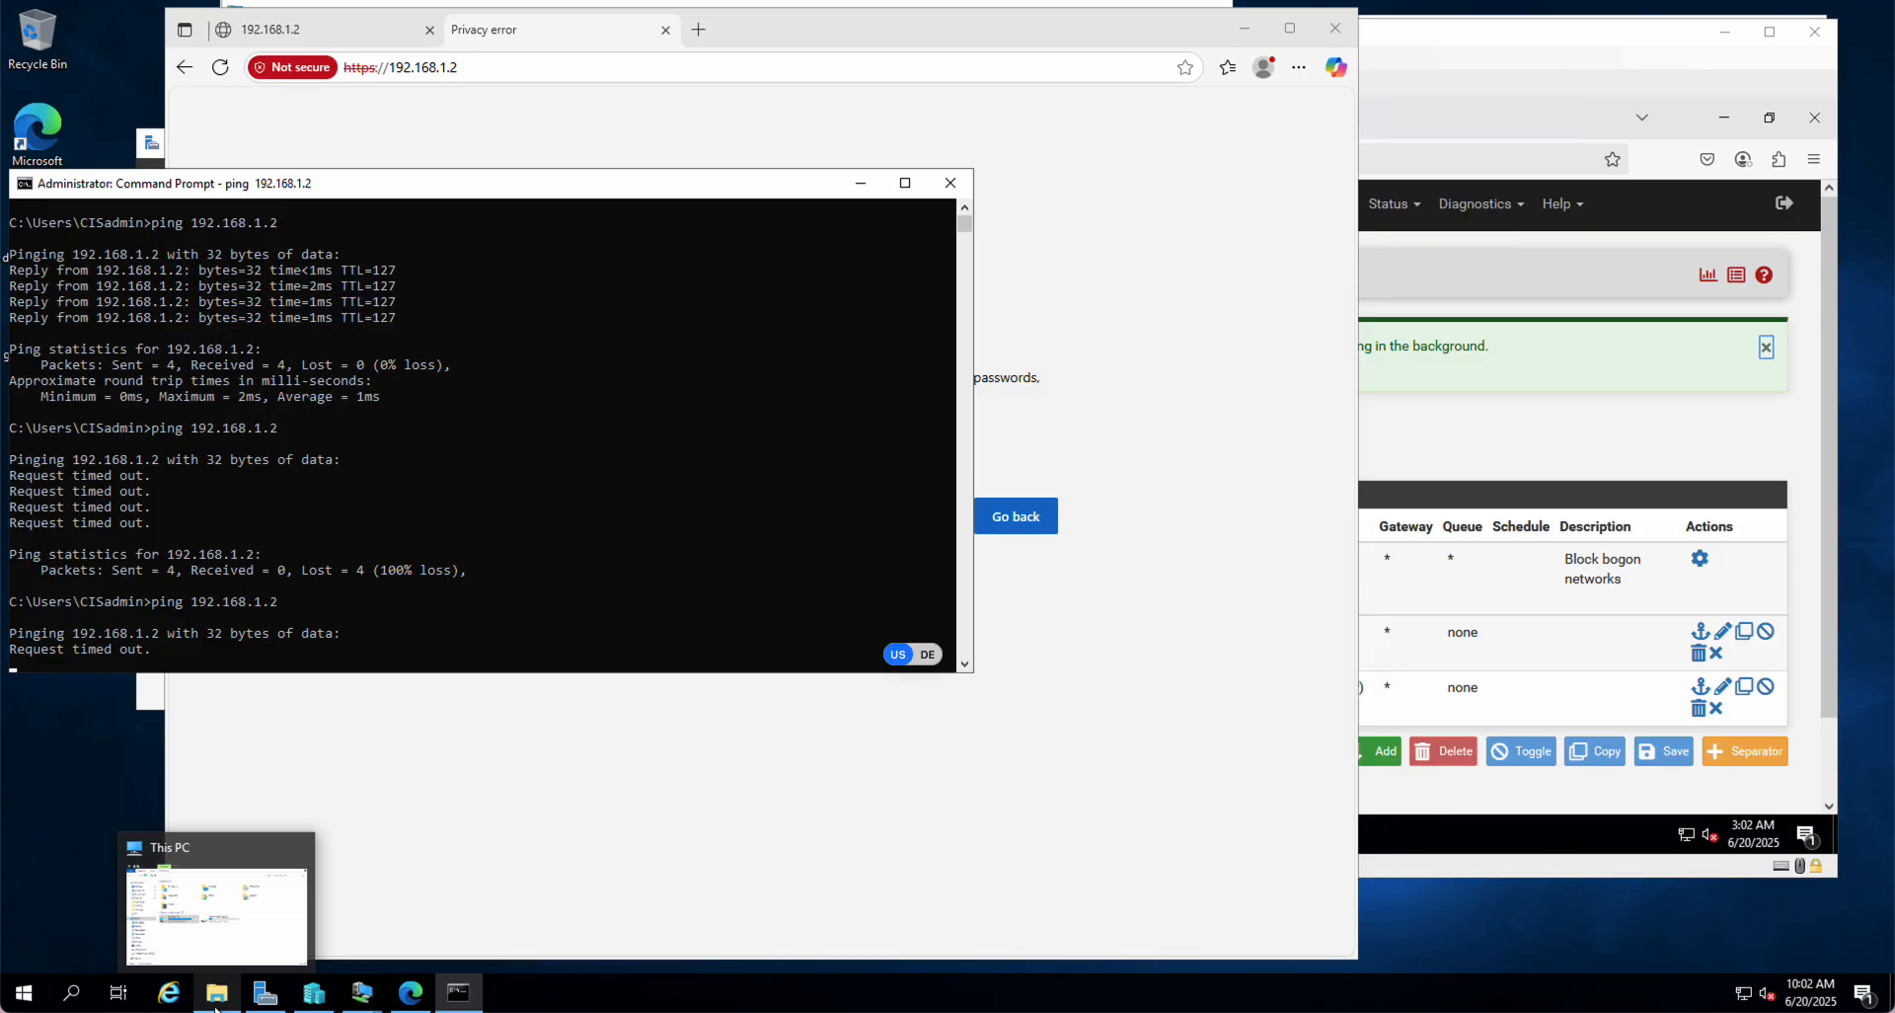
left_click(1526, 412)
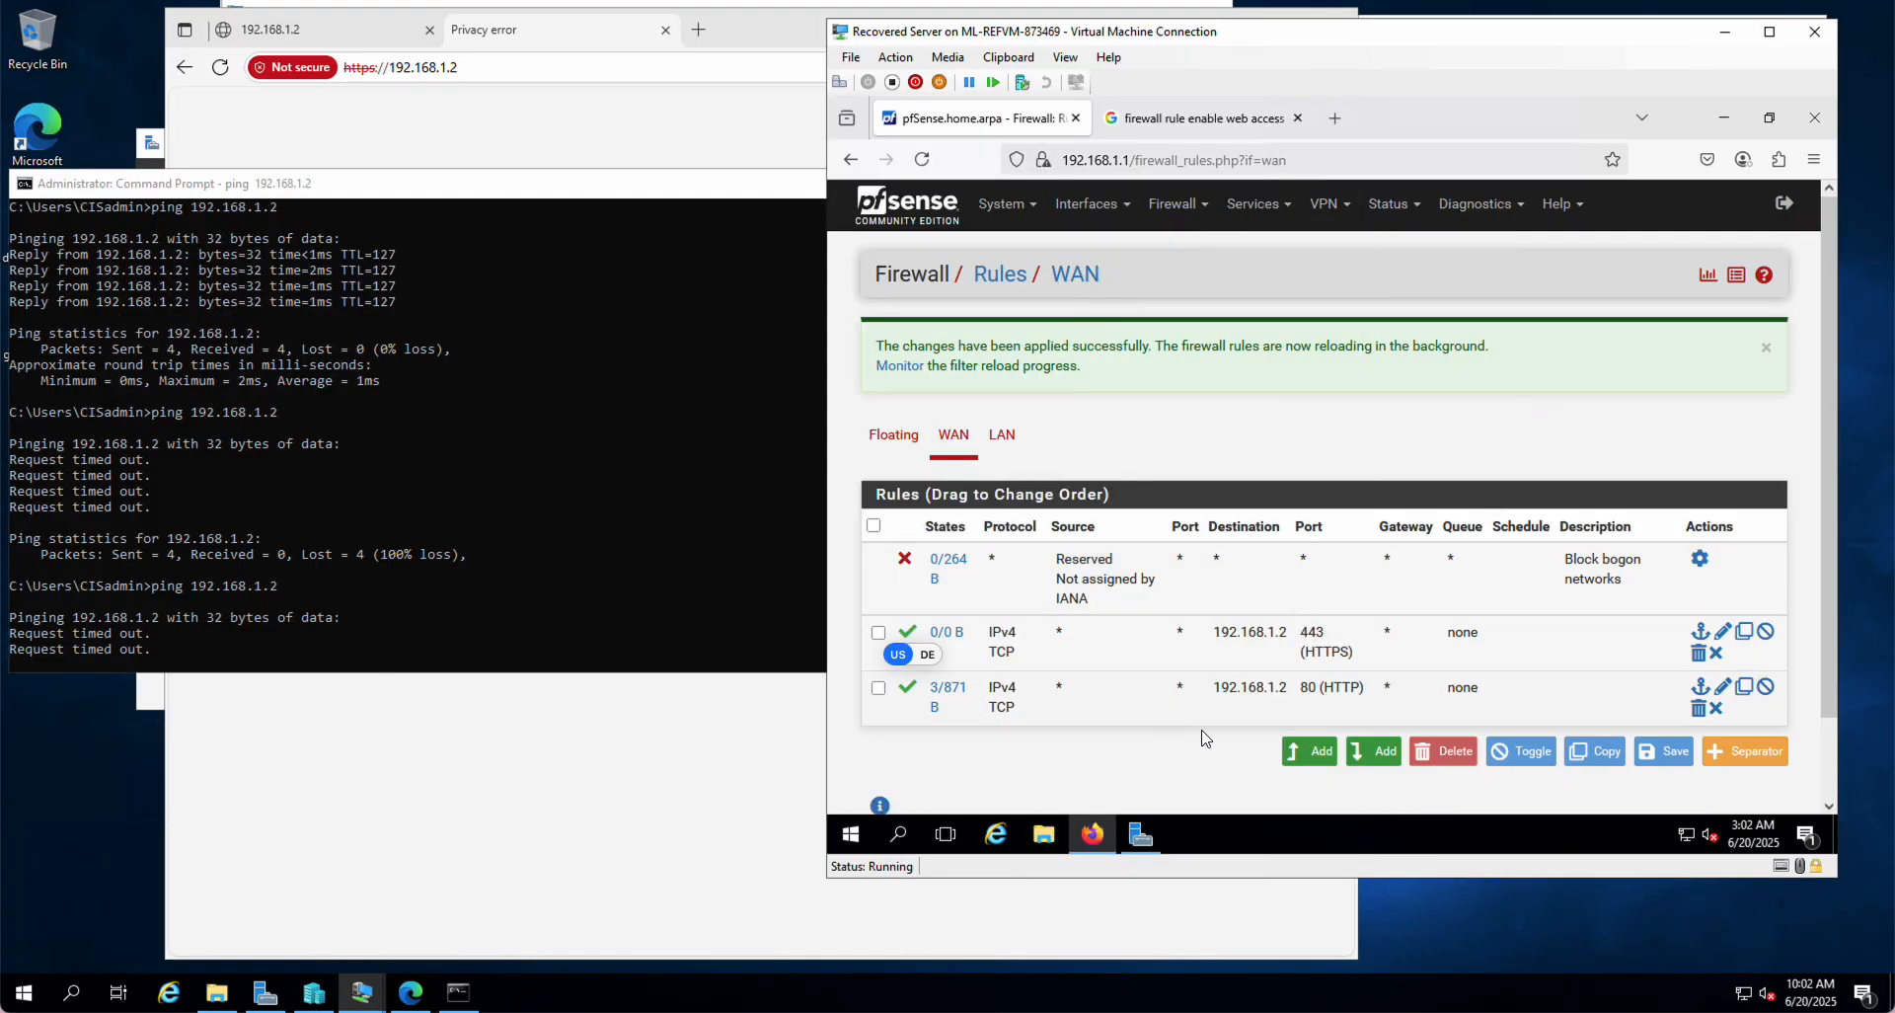
Step: Start another WAN rule, then search Google for 'firewall rule enable incoming ping'
left_click(1371, 754)
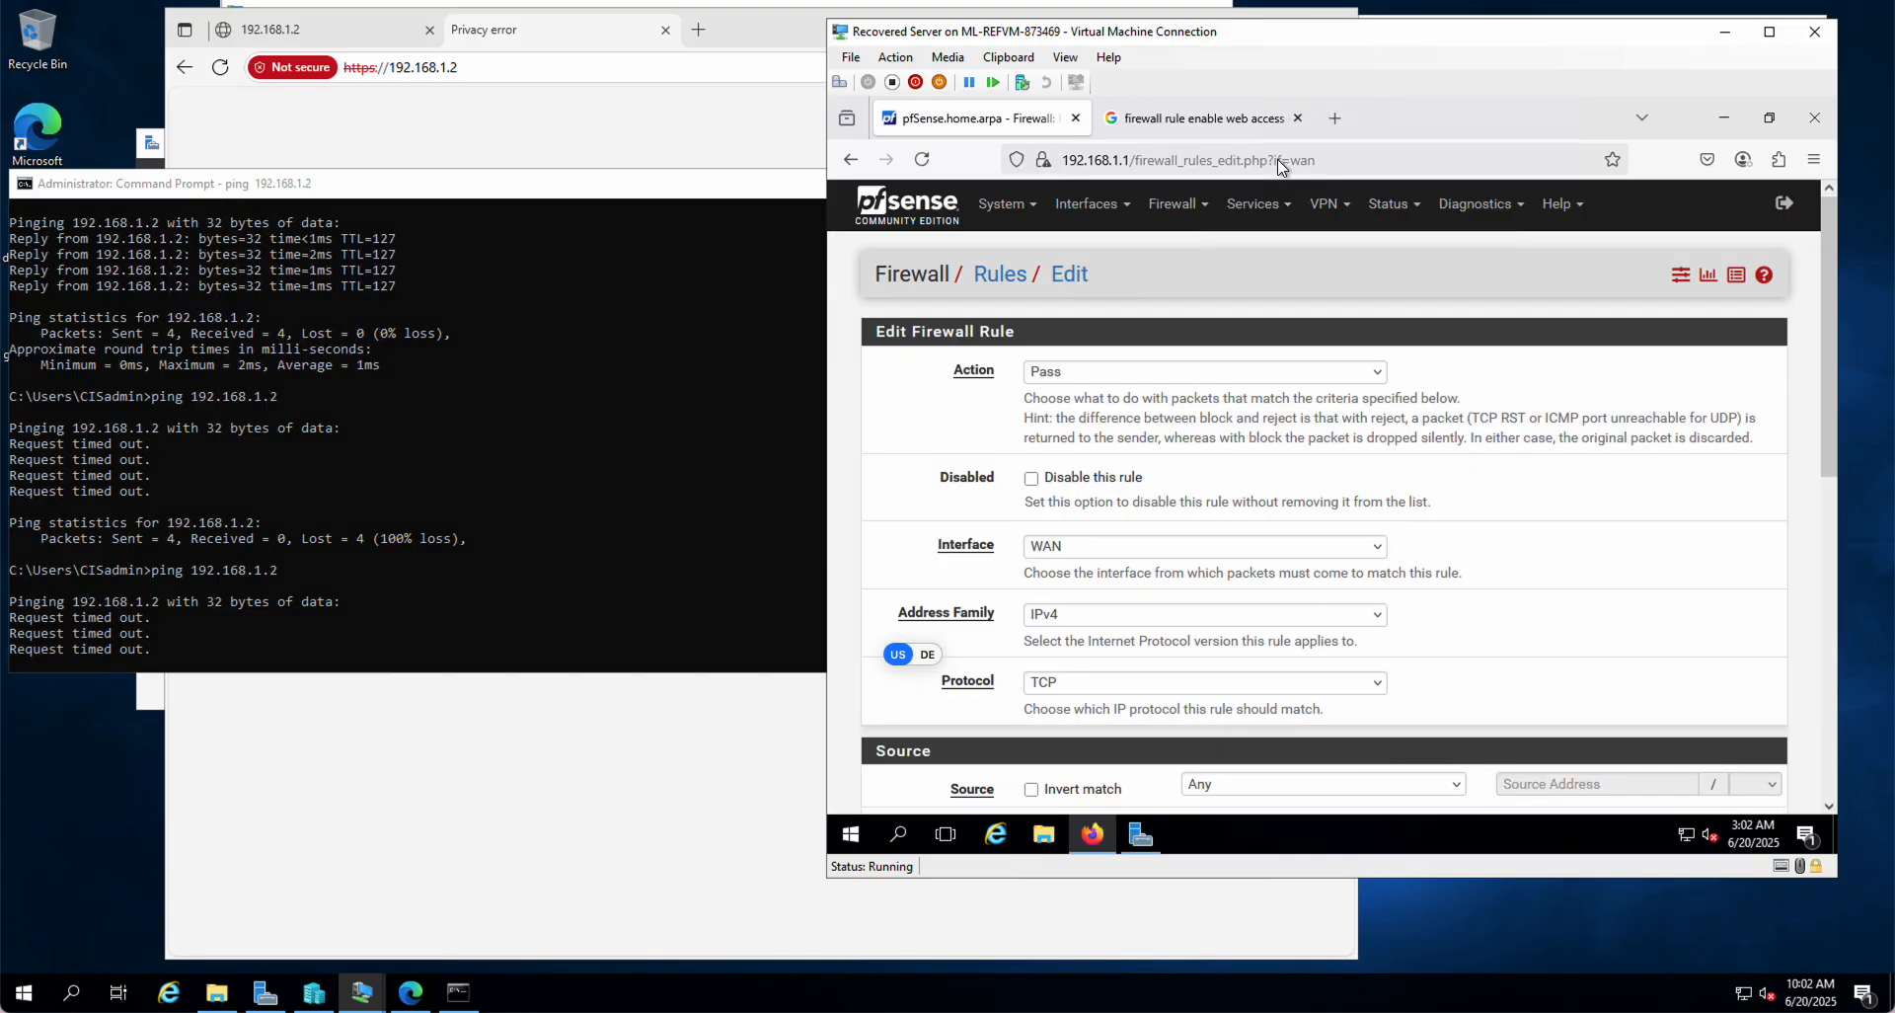
left_click(1241, 133)
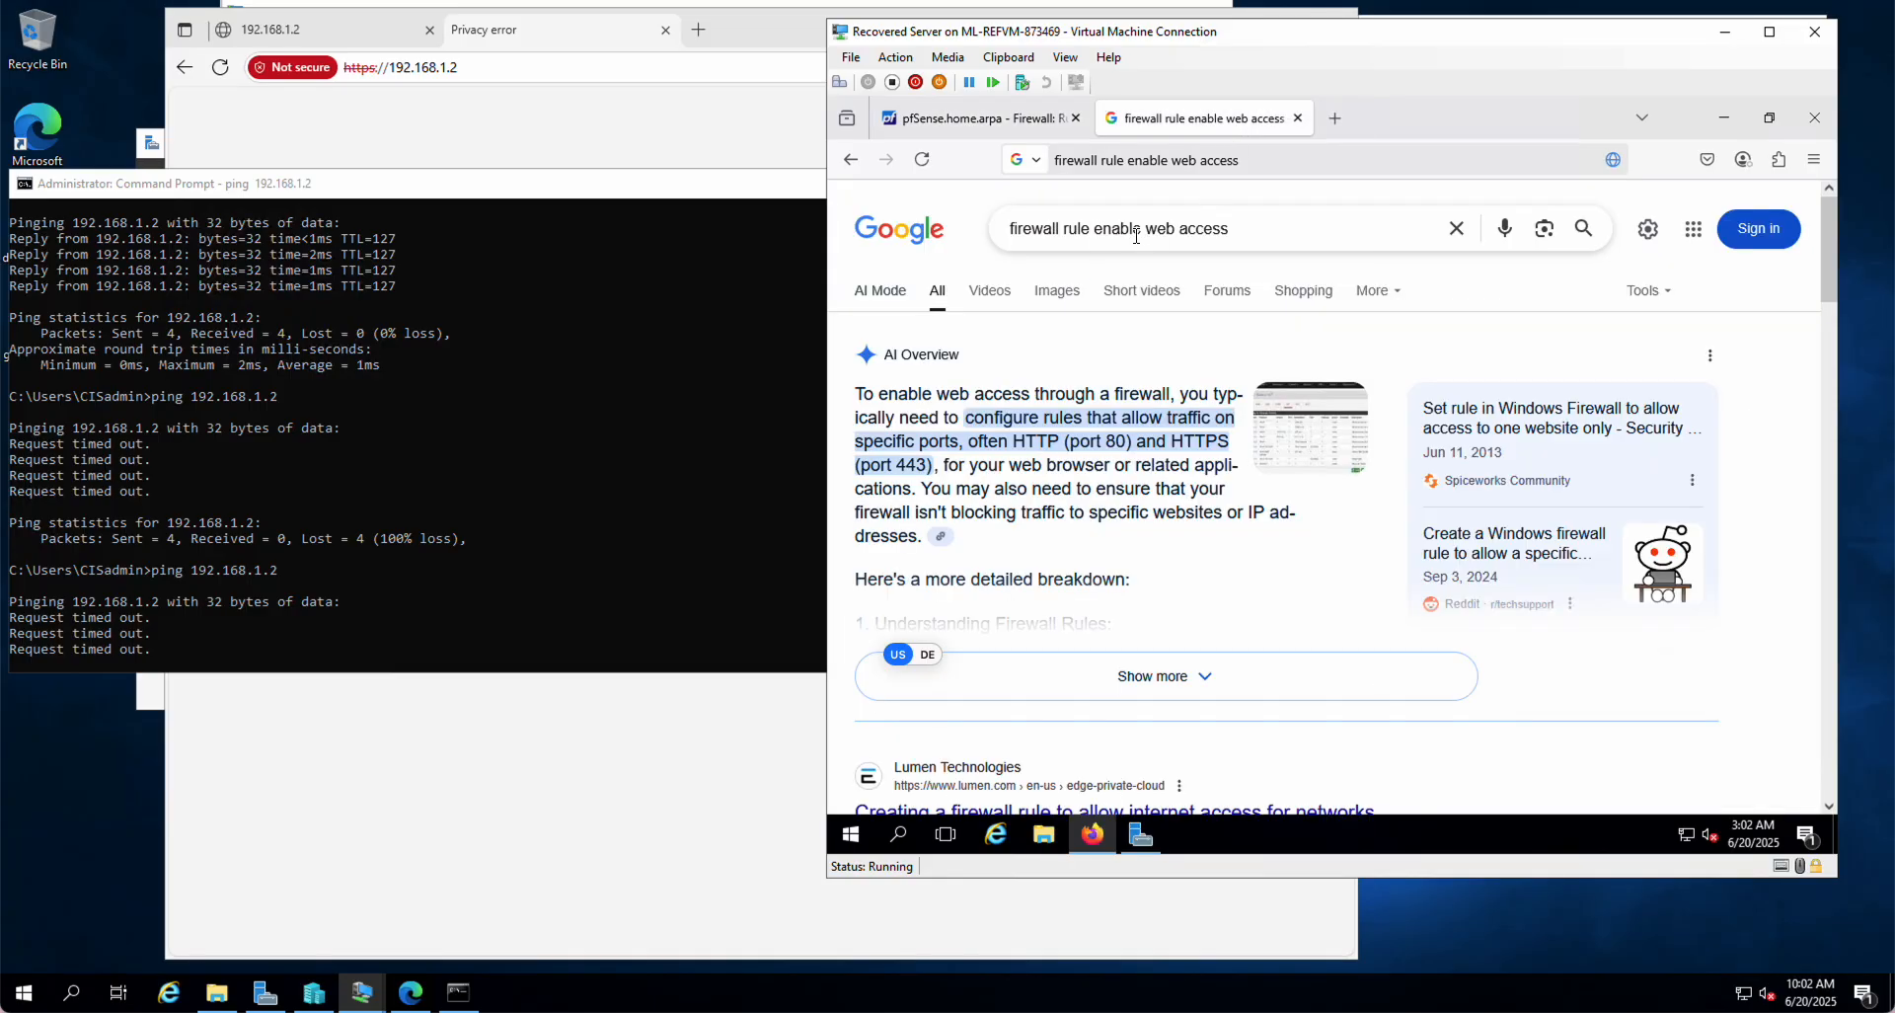
left_click_drag(1146, 228, 1412, 244)
type("in")
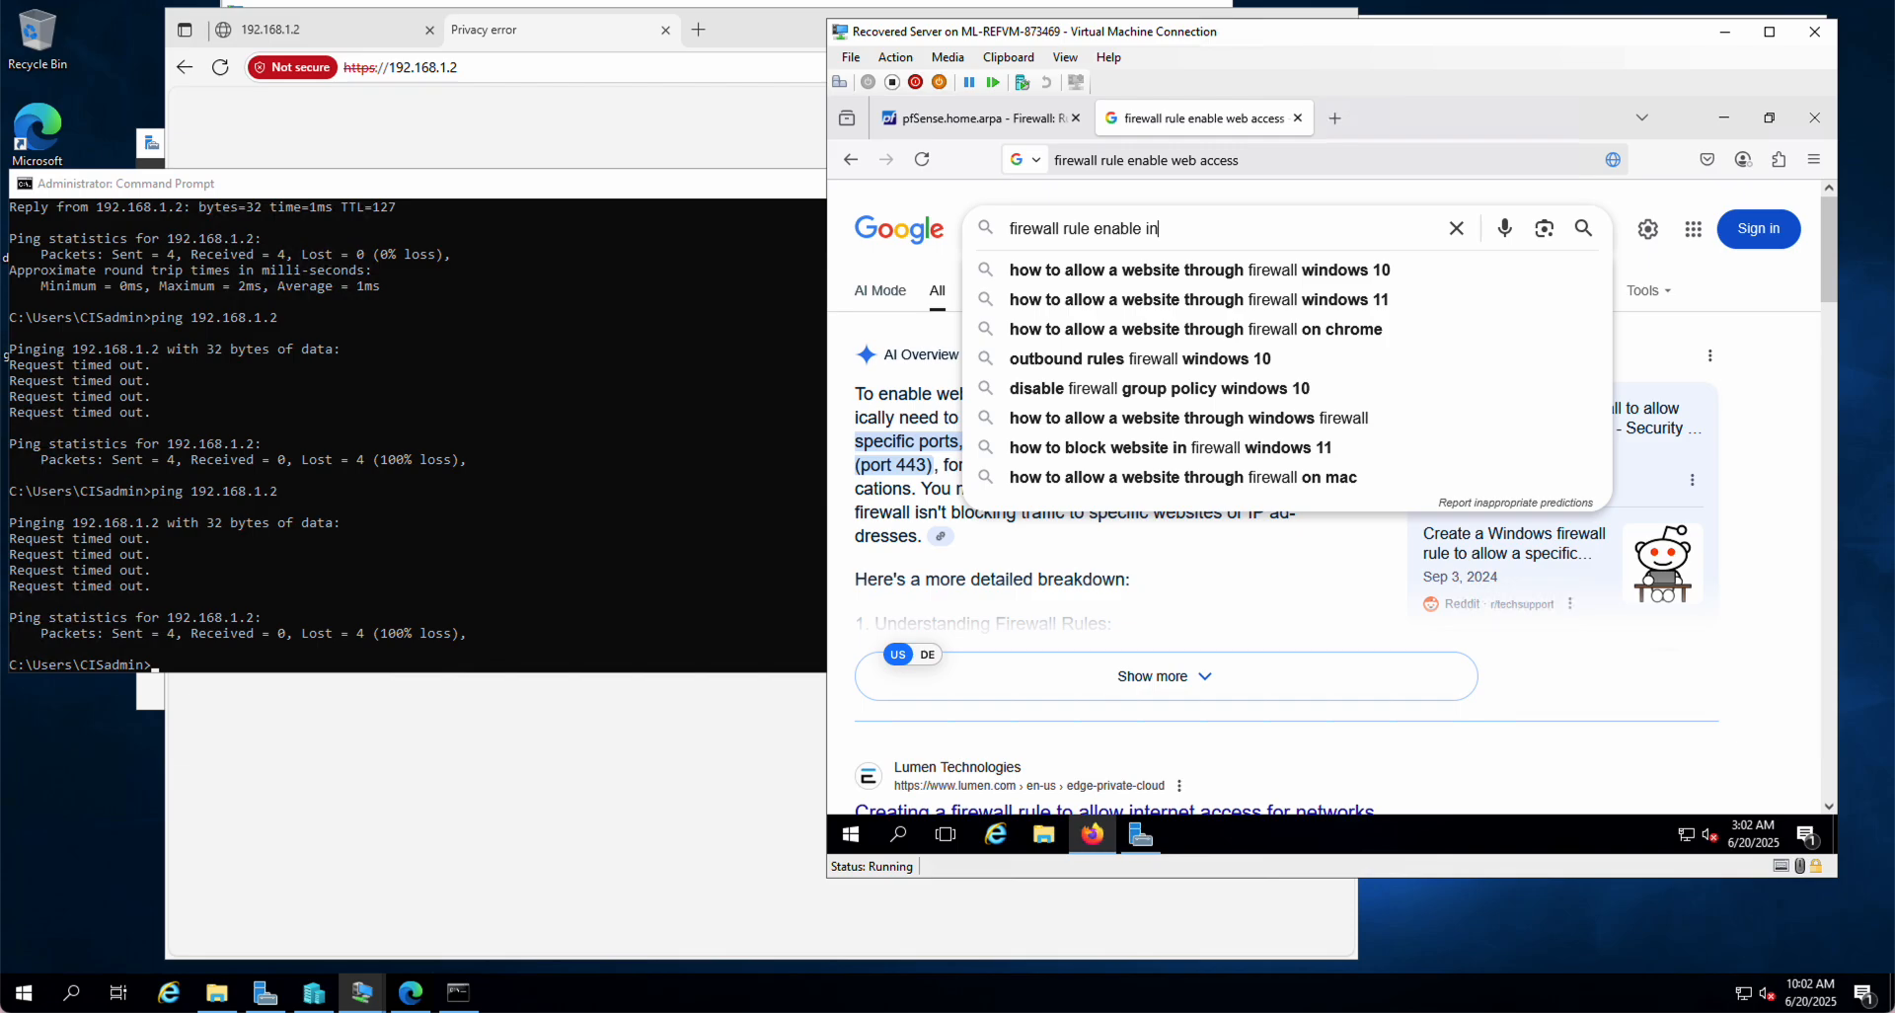
type("coming ping")
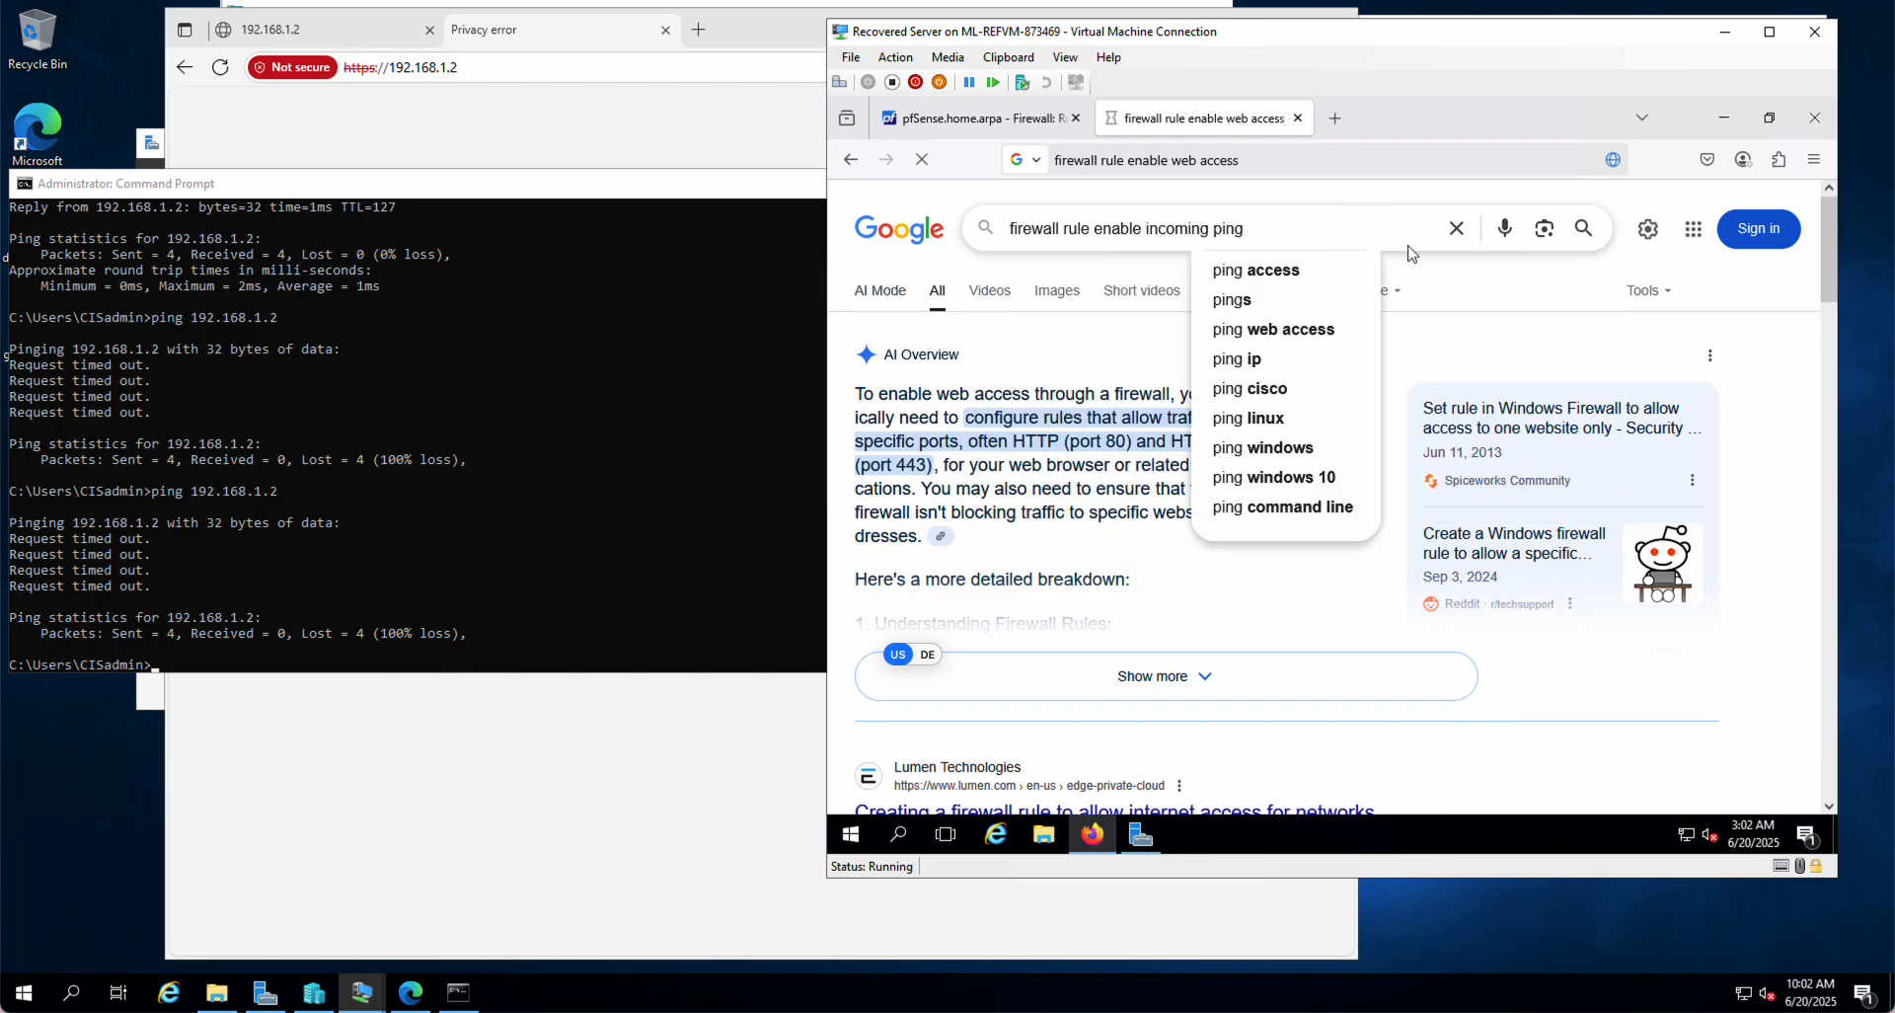
key("Return")
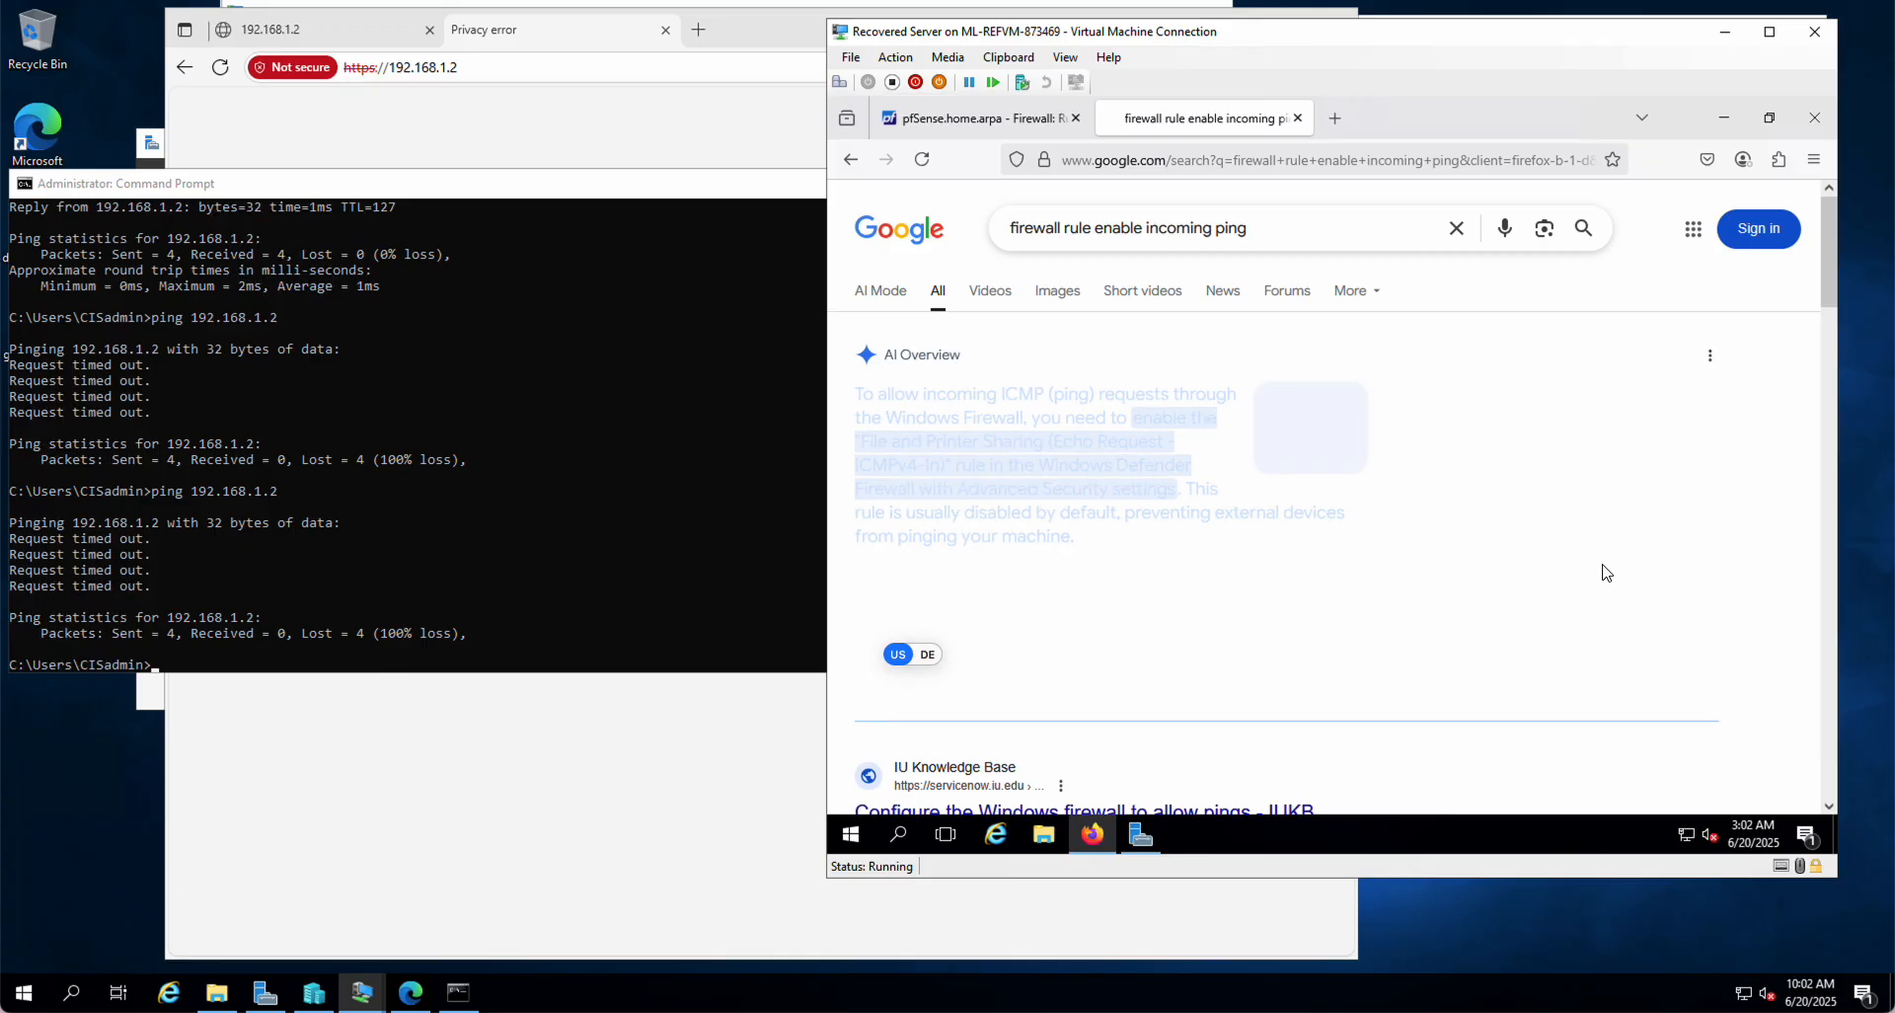
Step: Skim the results recommending the File and Printer Sharing (Echo Request – ICMPv4-In) rule
scroll(1606, 570, "down", 2)
scroll(1606, 570, "down", 5)
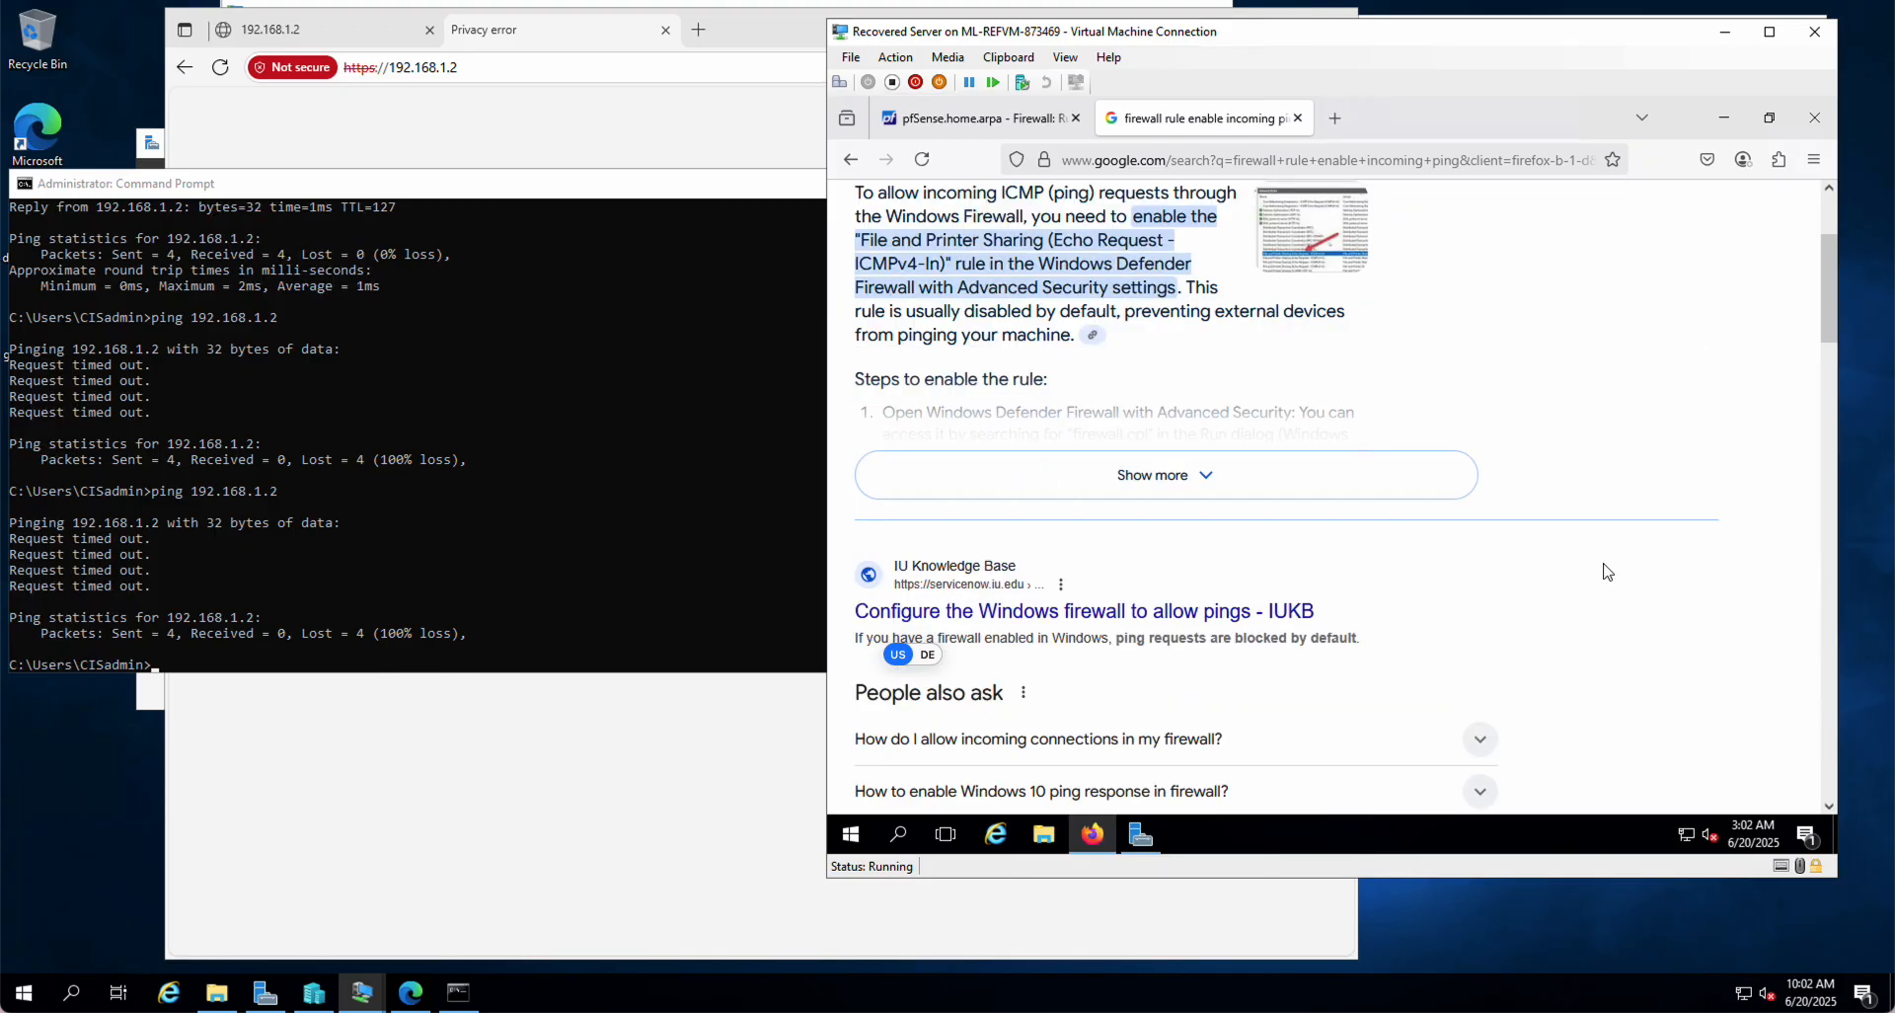
scroll(1606, 571, "up", 5)
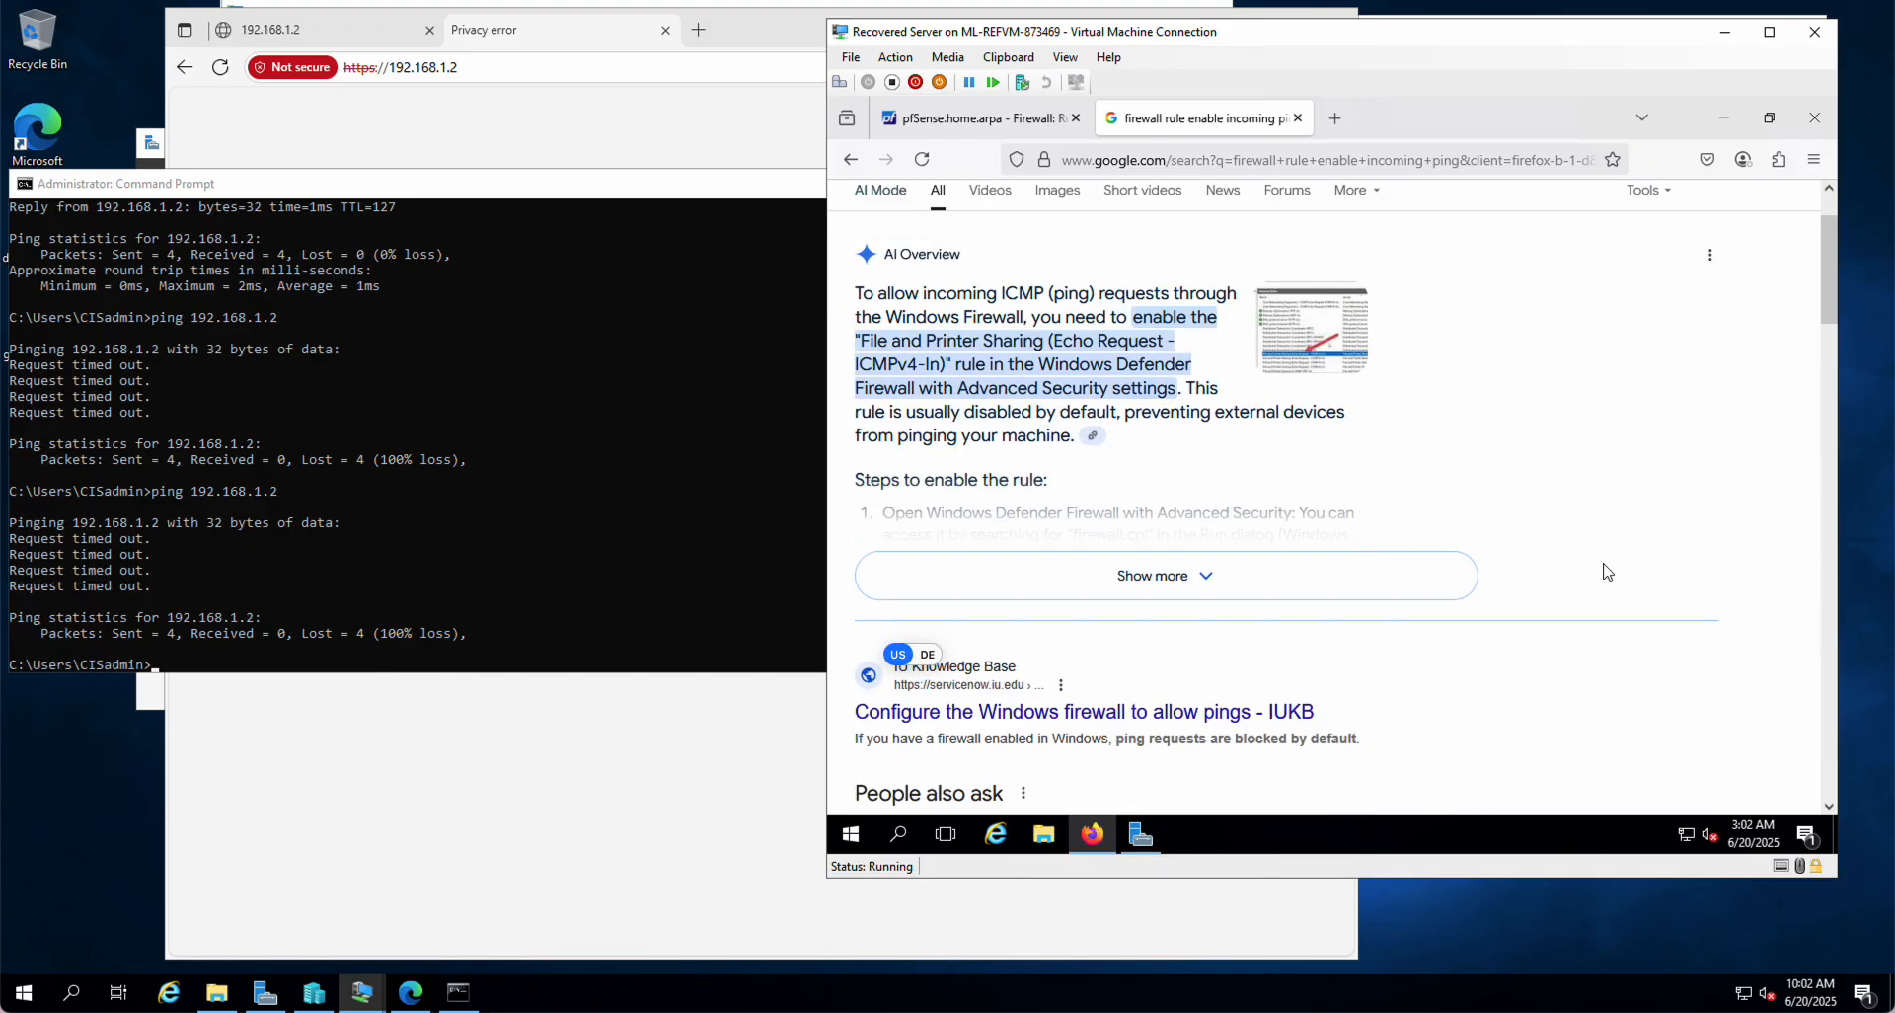
scroll(1606, 570, "down", 3)
scroll(1606, 570, "up", 3)
scroll(1414, 729, "down", 3)
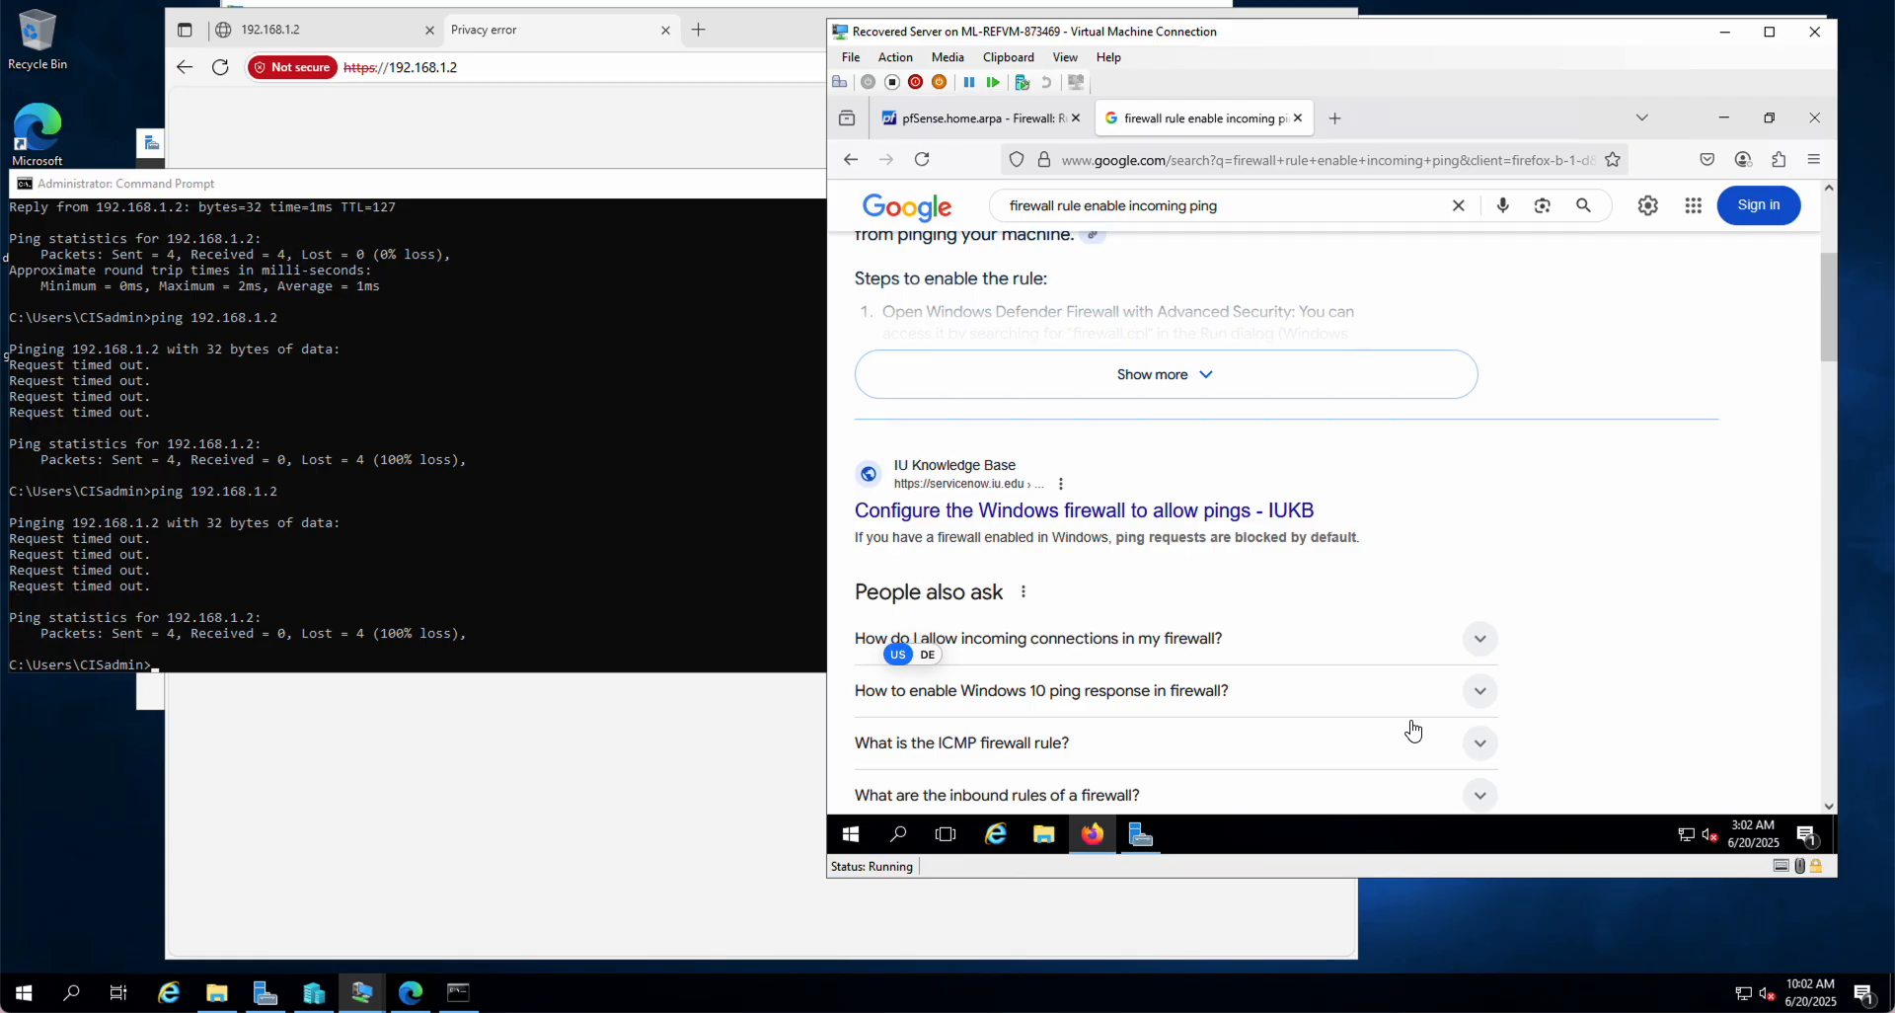
scroll(1413, 730, "down", 4)
scroll(1414, 728, "down", 1)
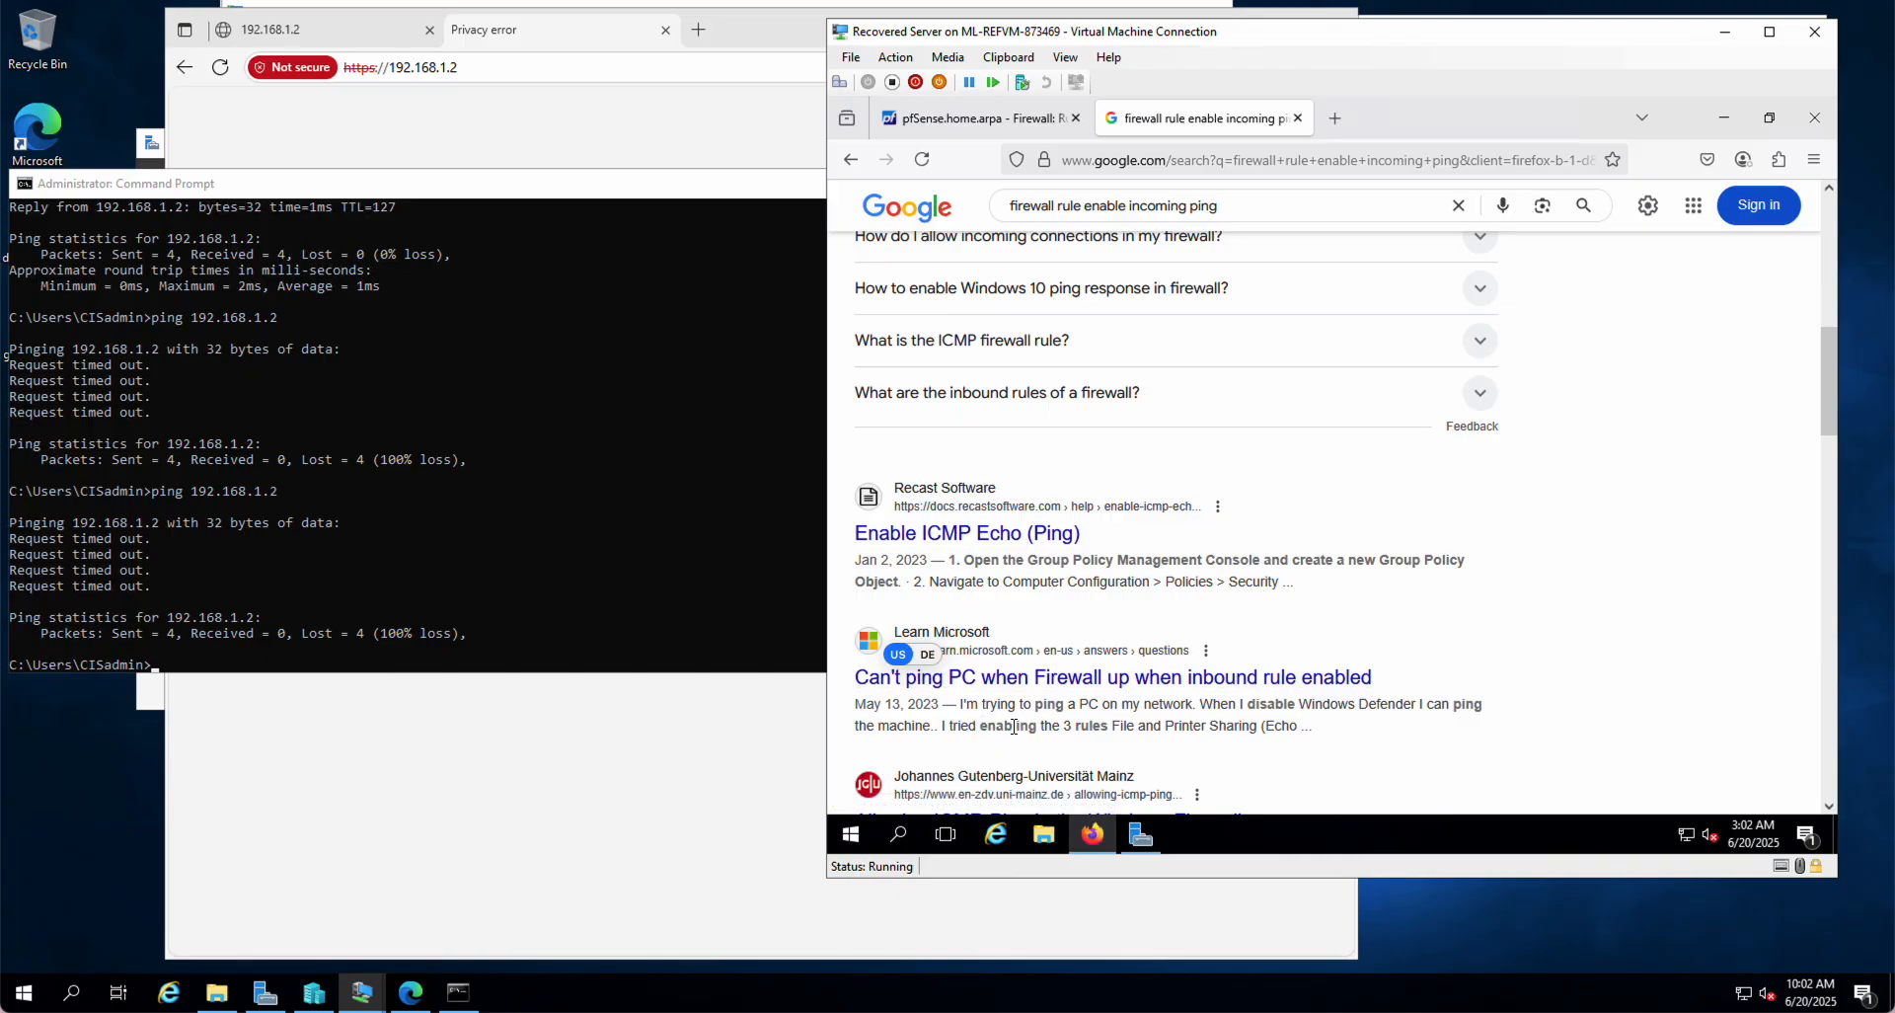
scroll(1082, 721, "down", 1)
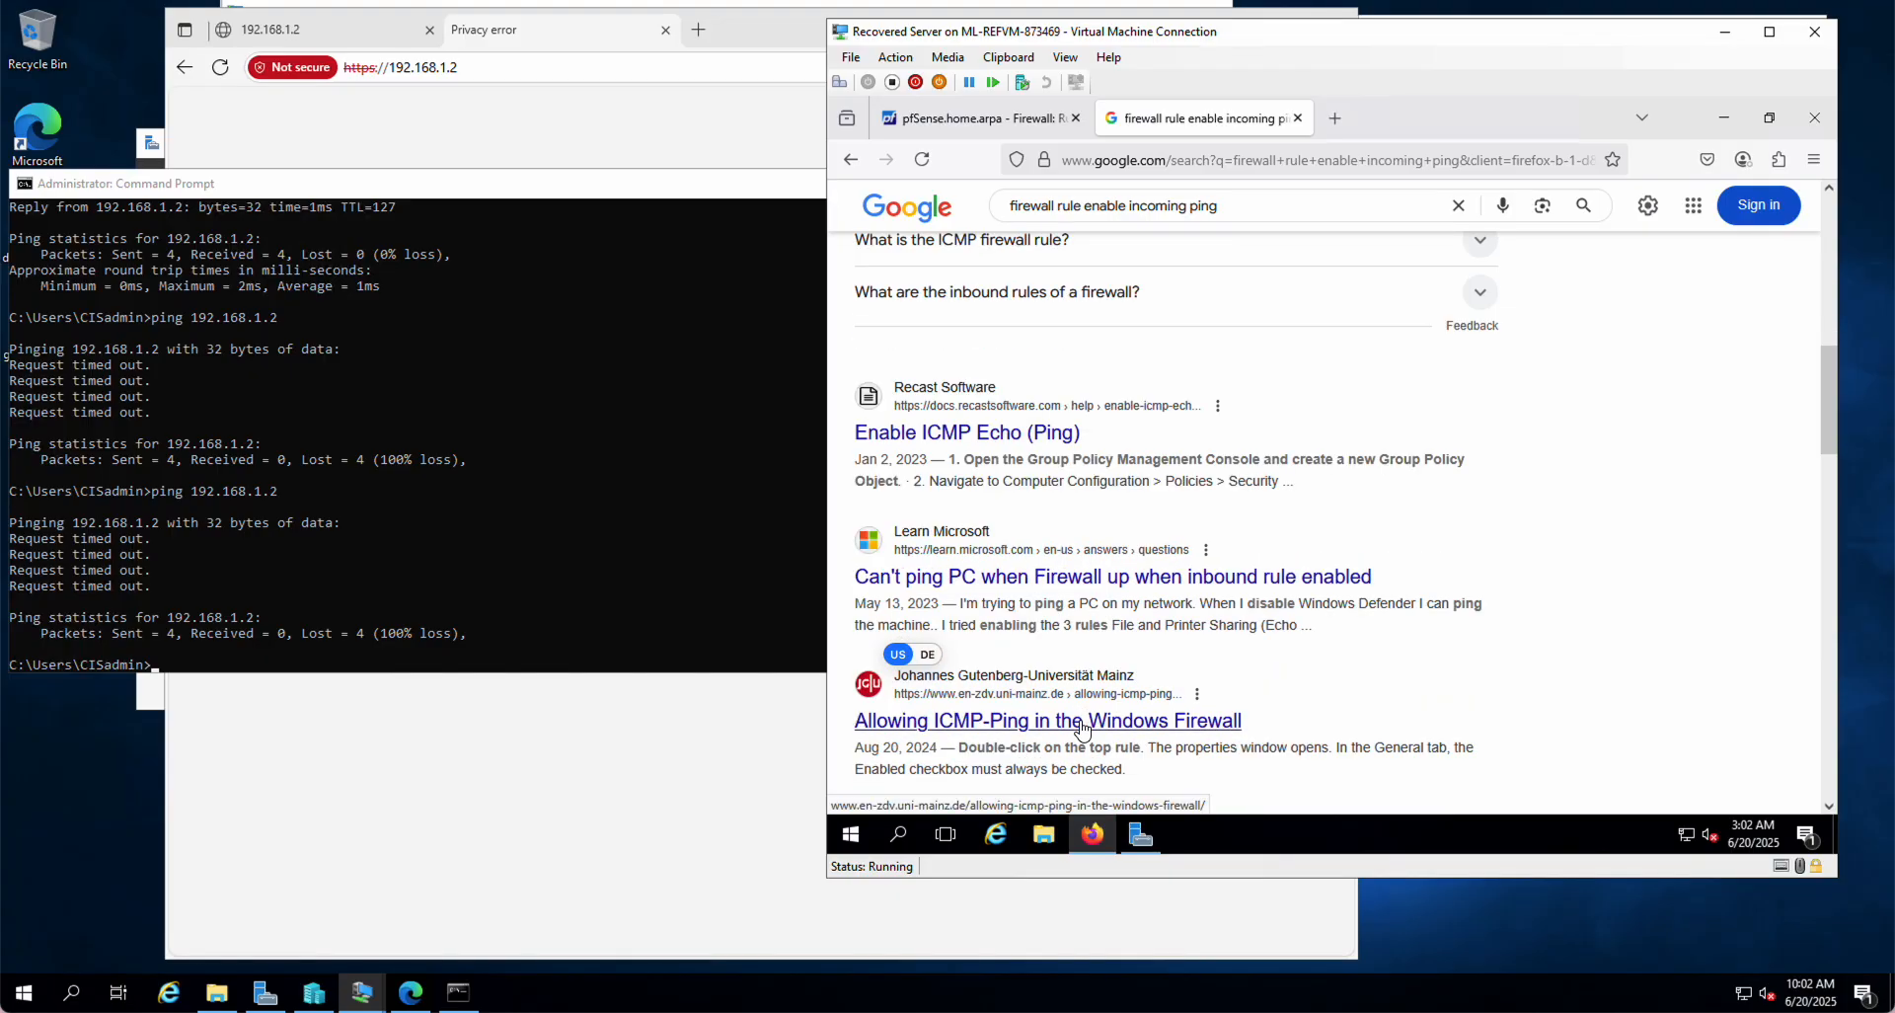
scroll(1230, 746, "up", 10)
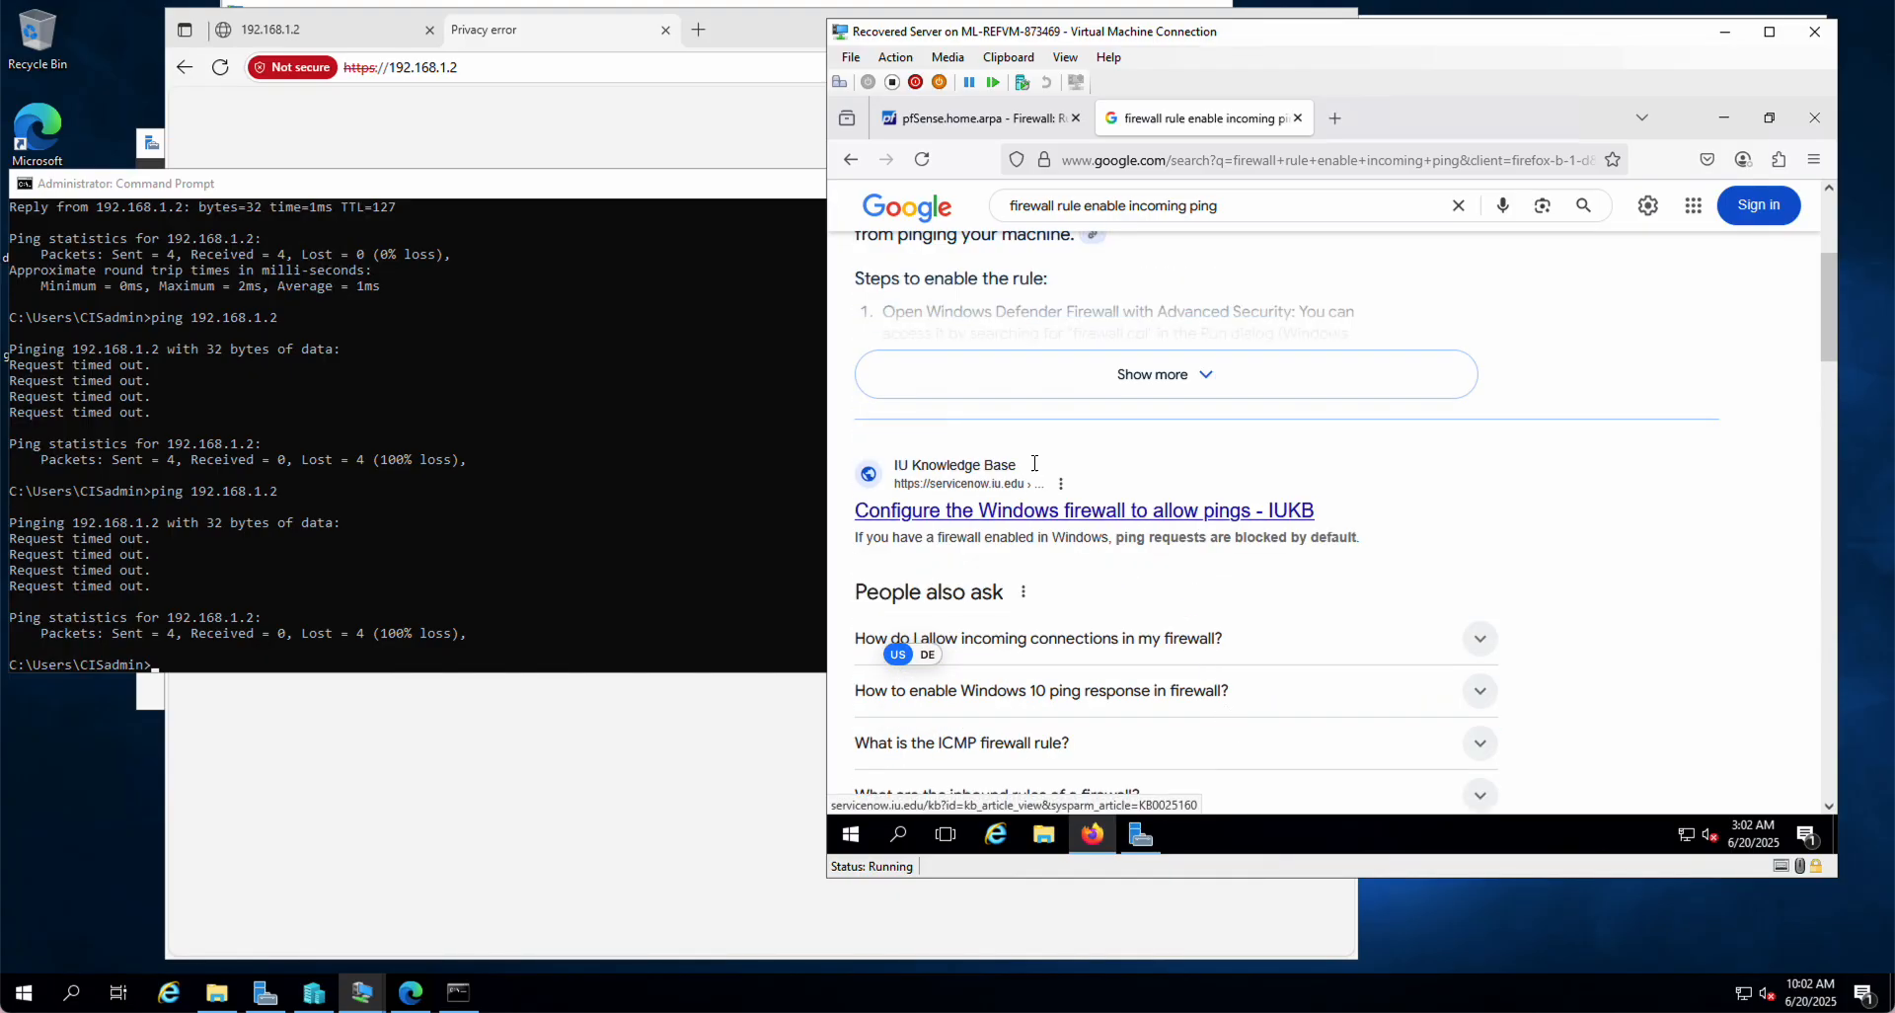
scroll(1257, 727, "down", 1)
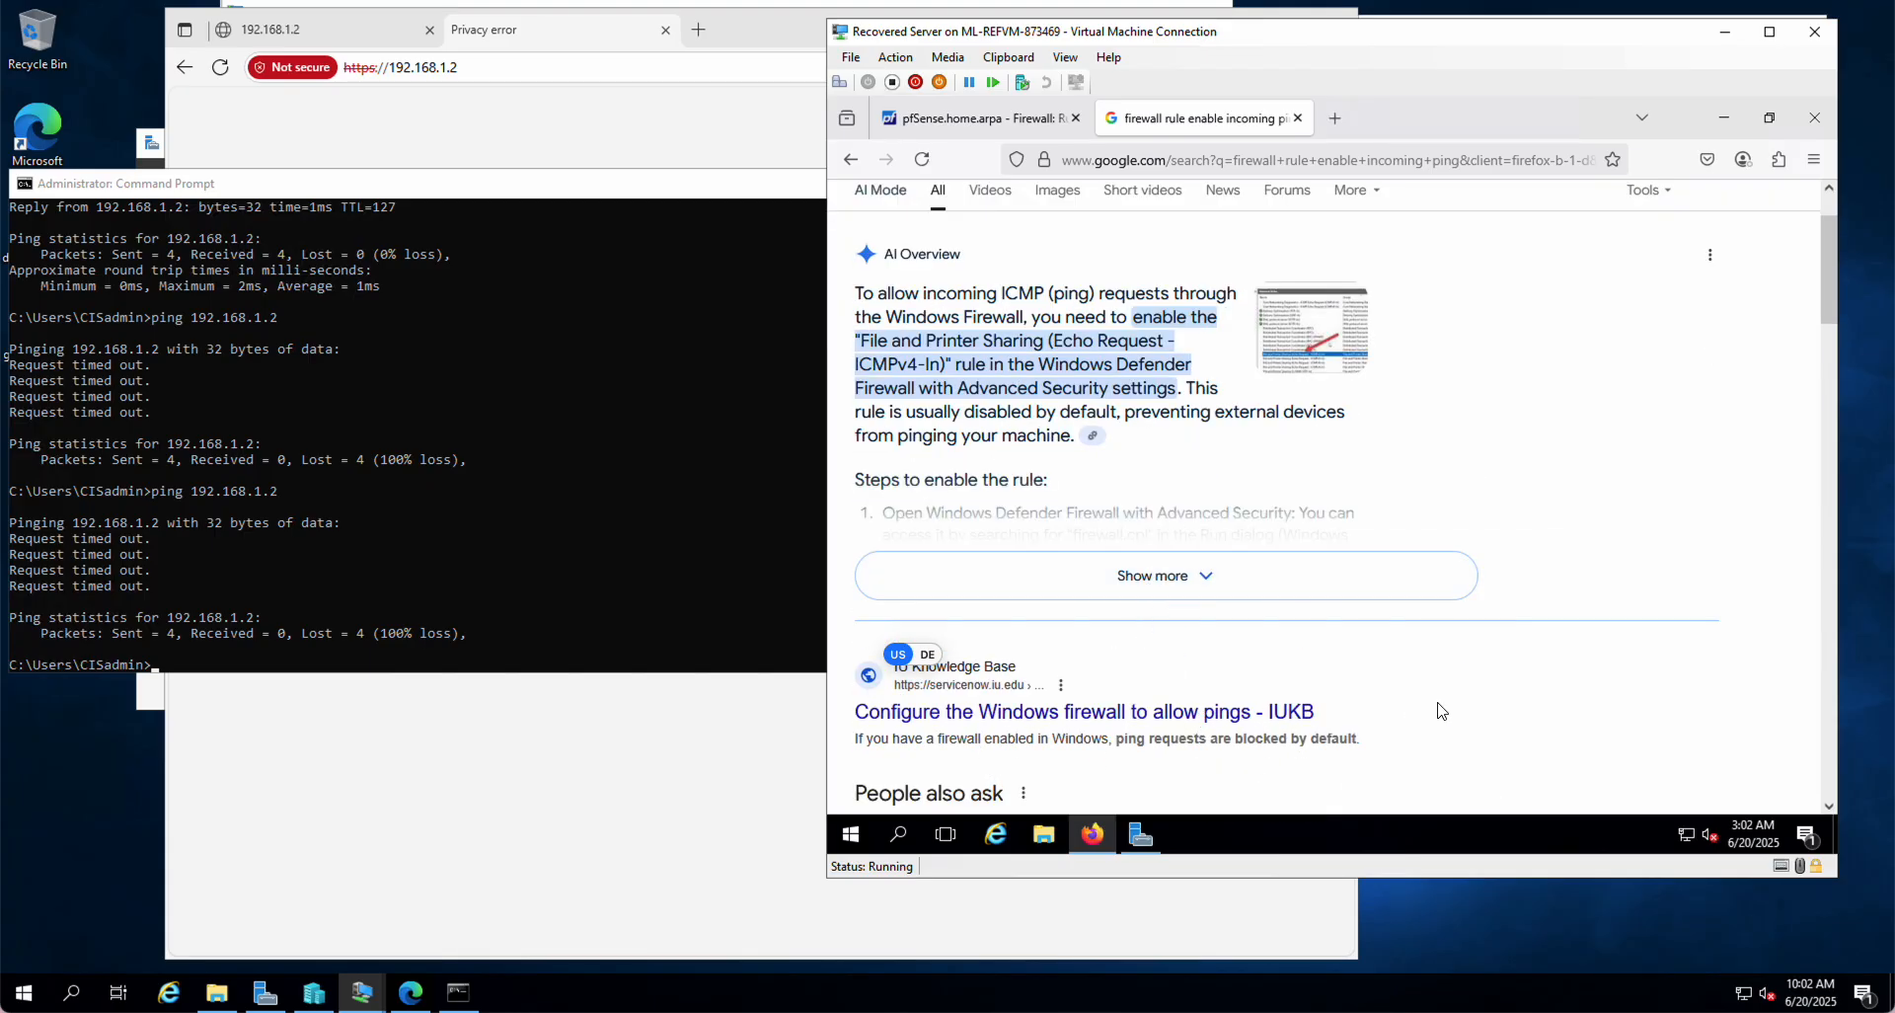
scroll(1438, 708, "up", 1)
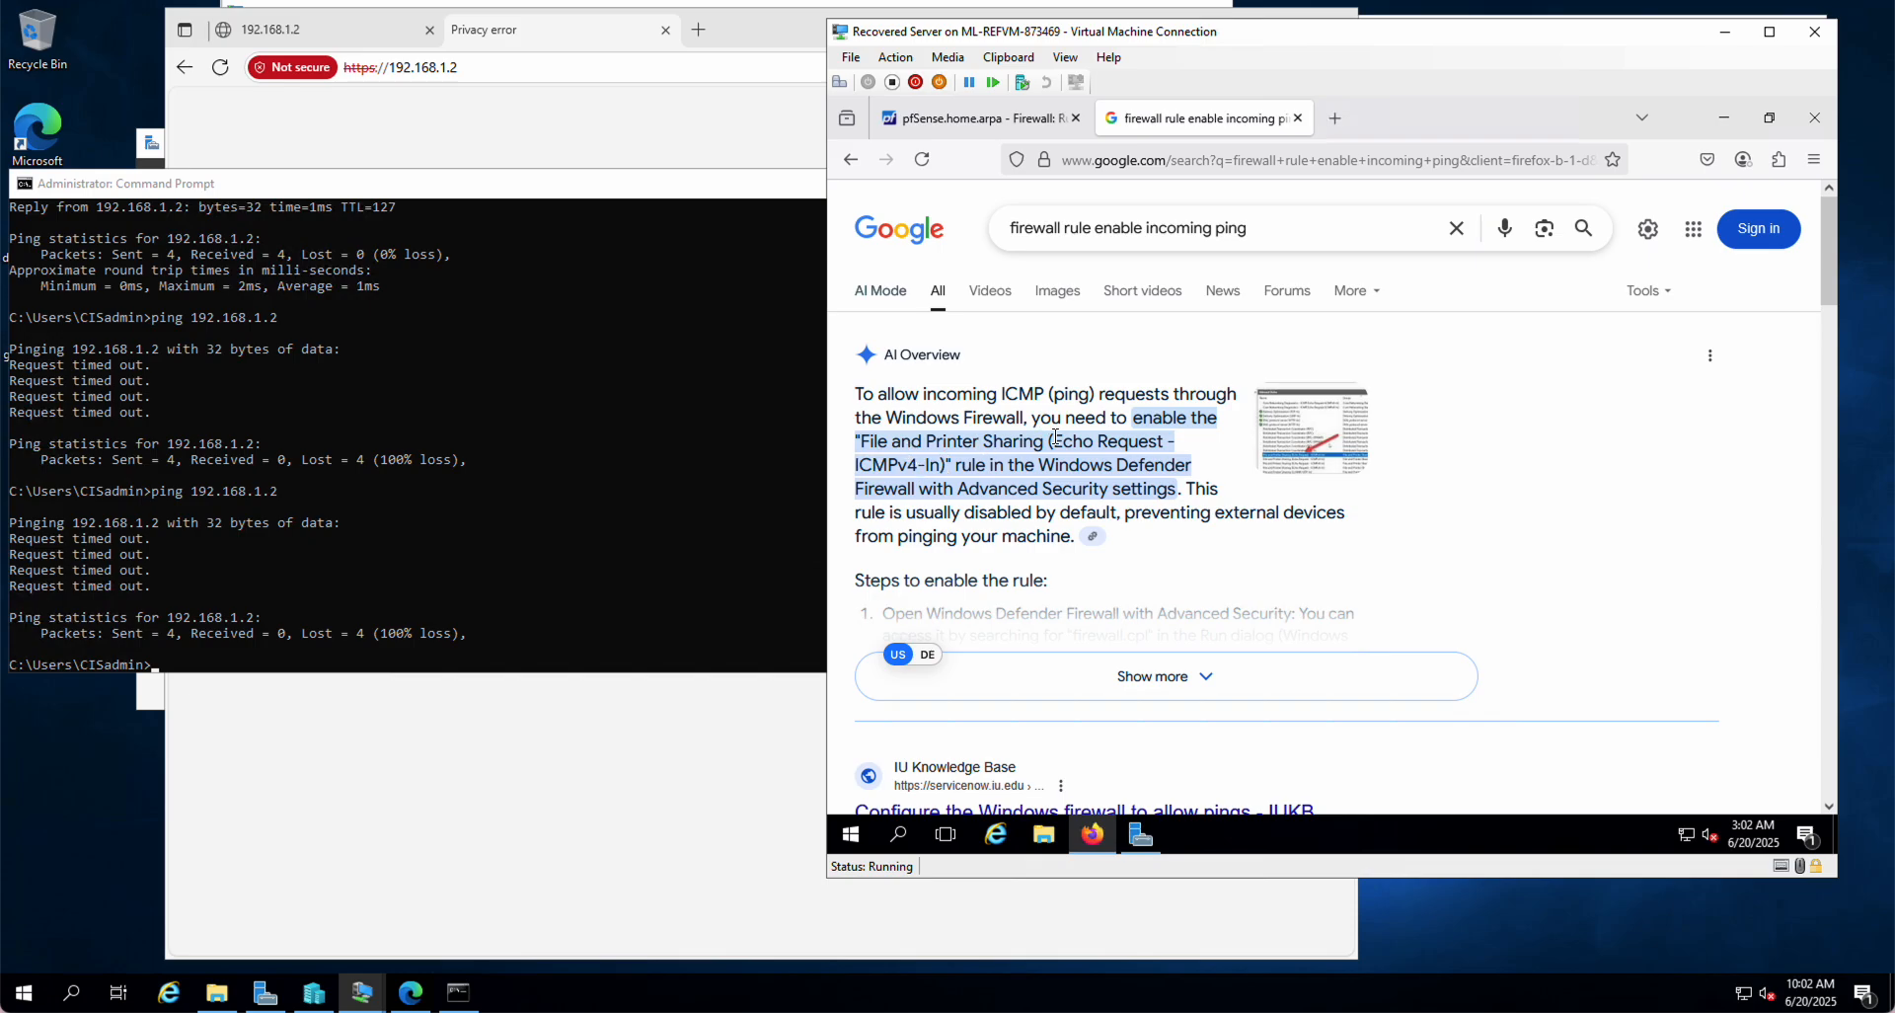
Step: Set the new rule's protocol to ICMP with the Echo request subtype
left_click(978, 118)
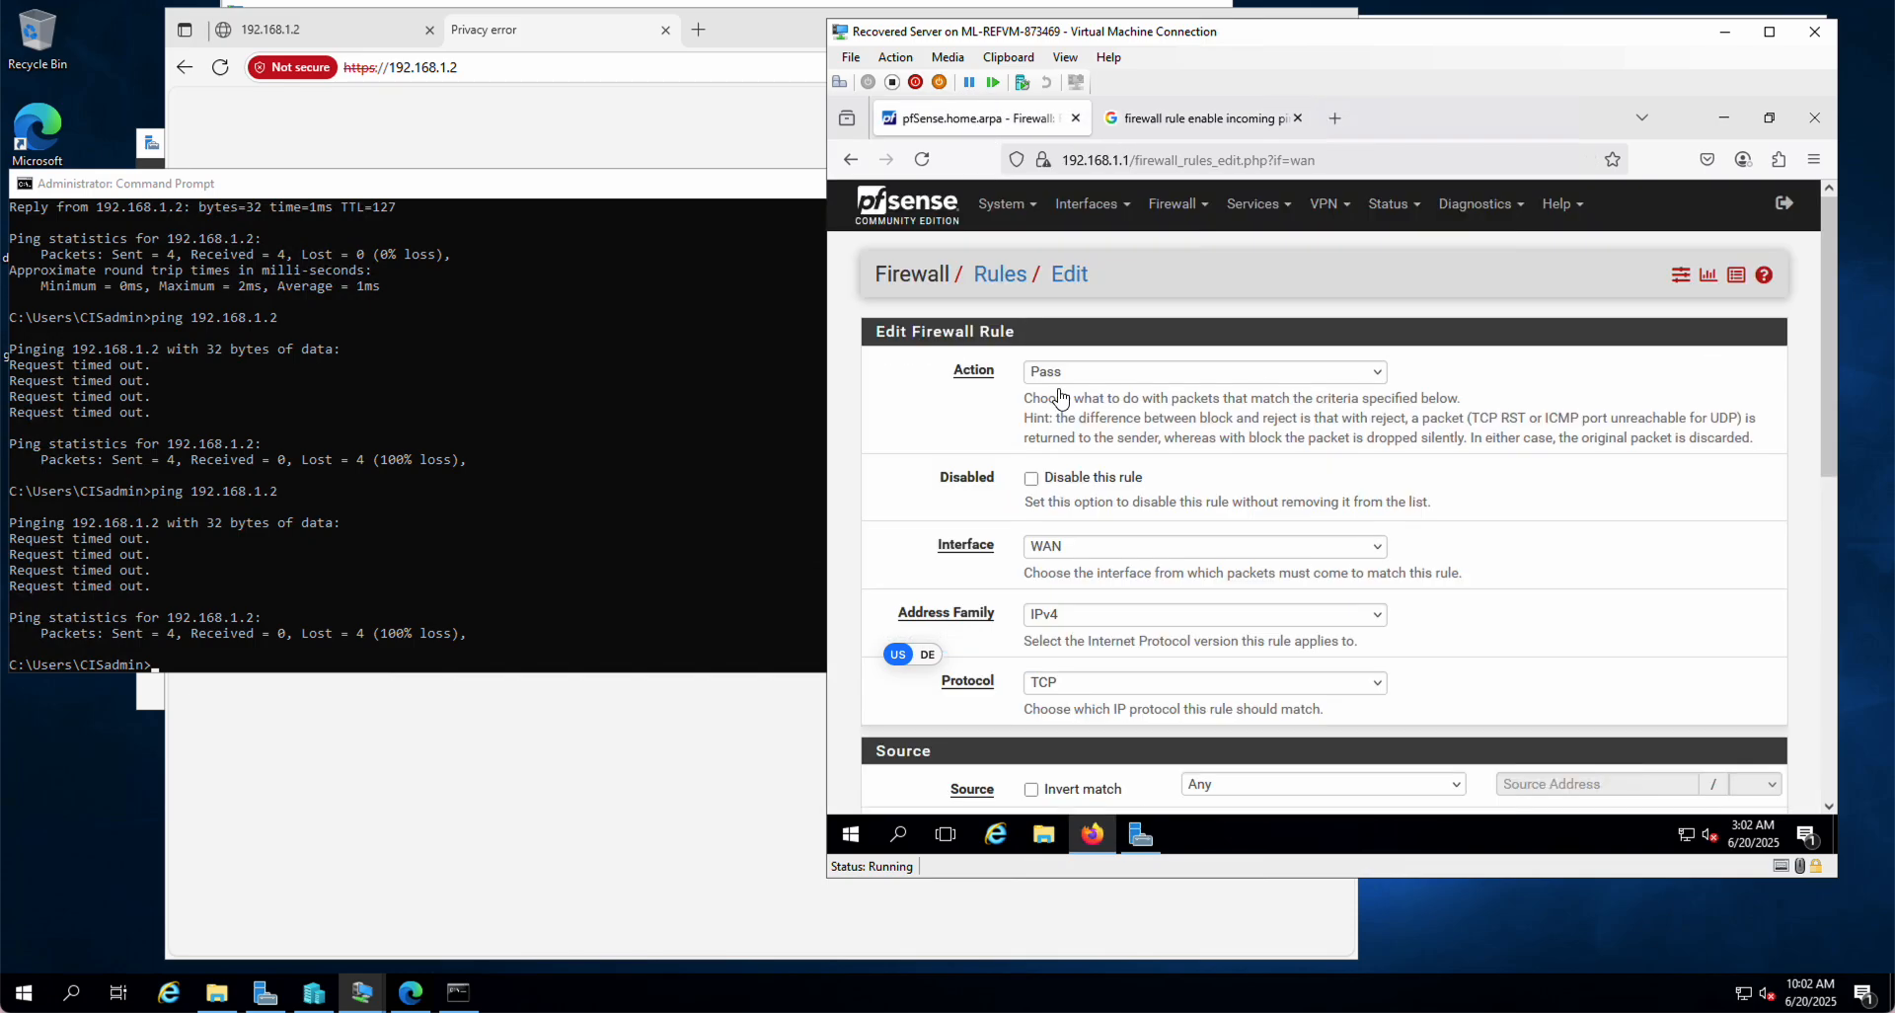
left_click(1094, 691)
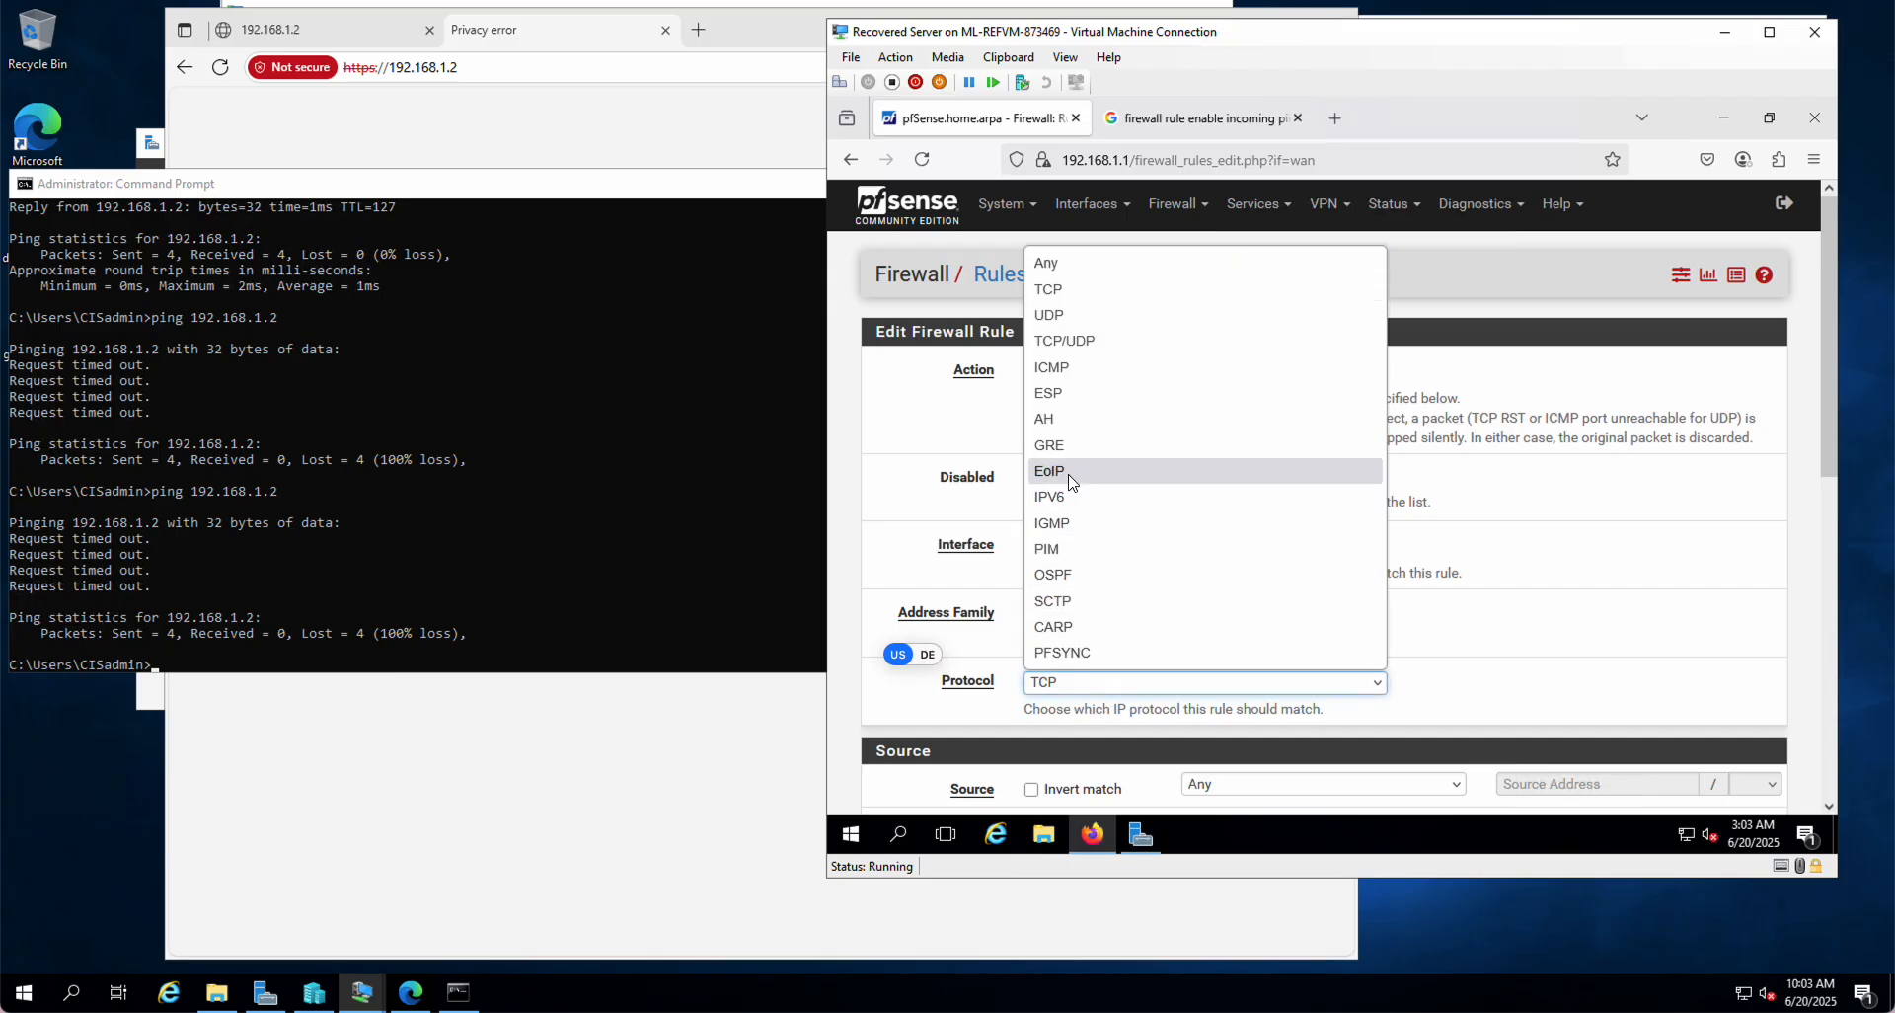
left_click(1066, 372)
scroll(1611, 614, "down", 2)
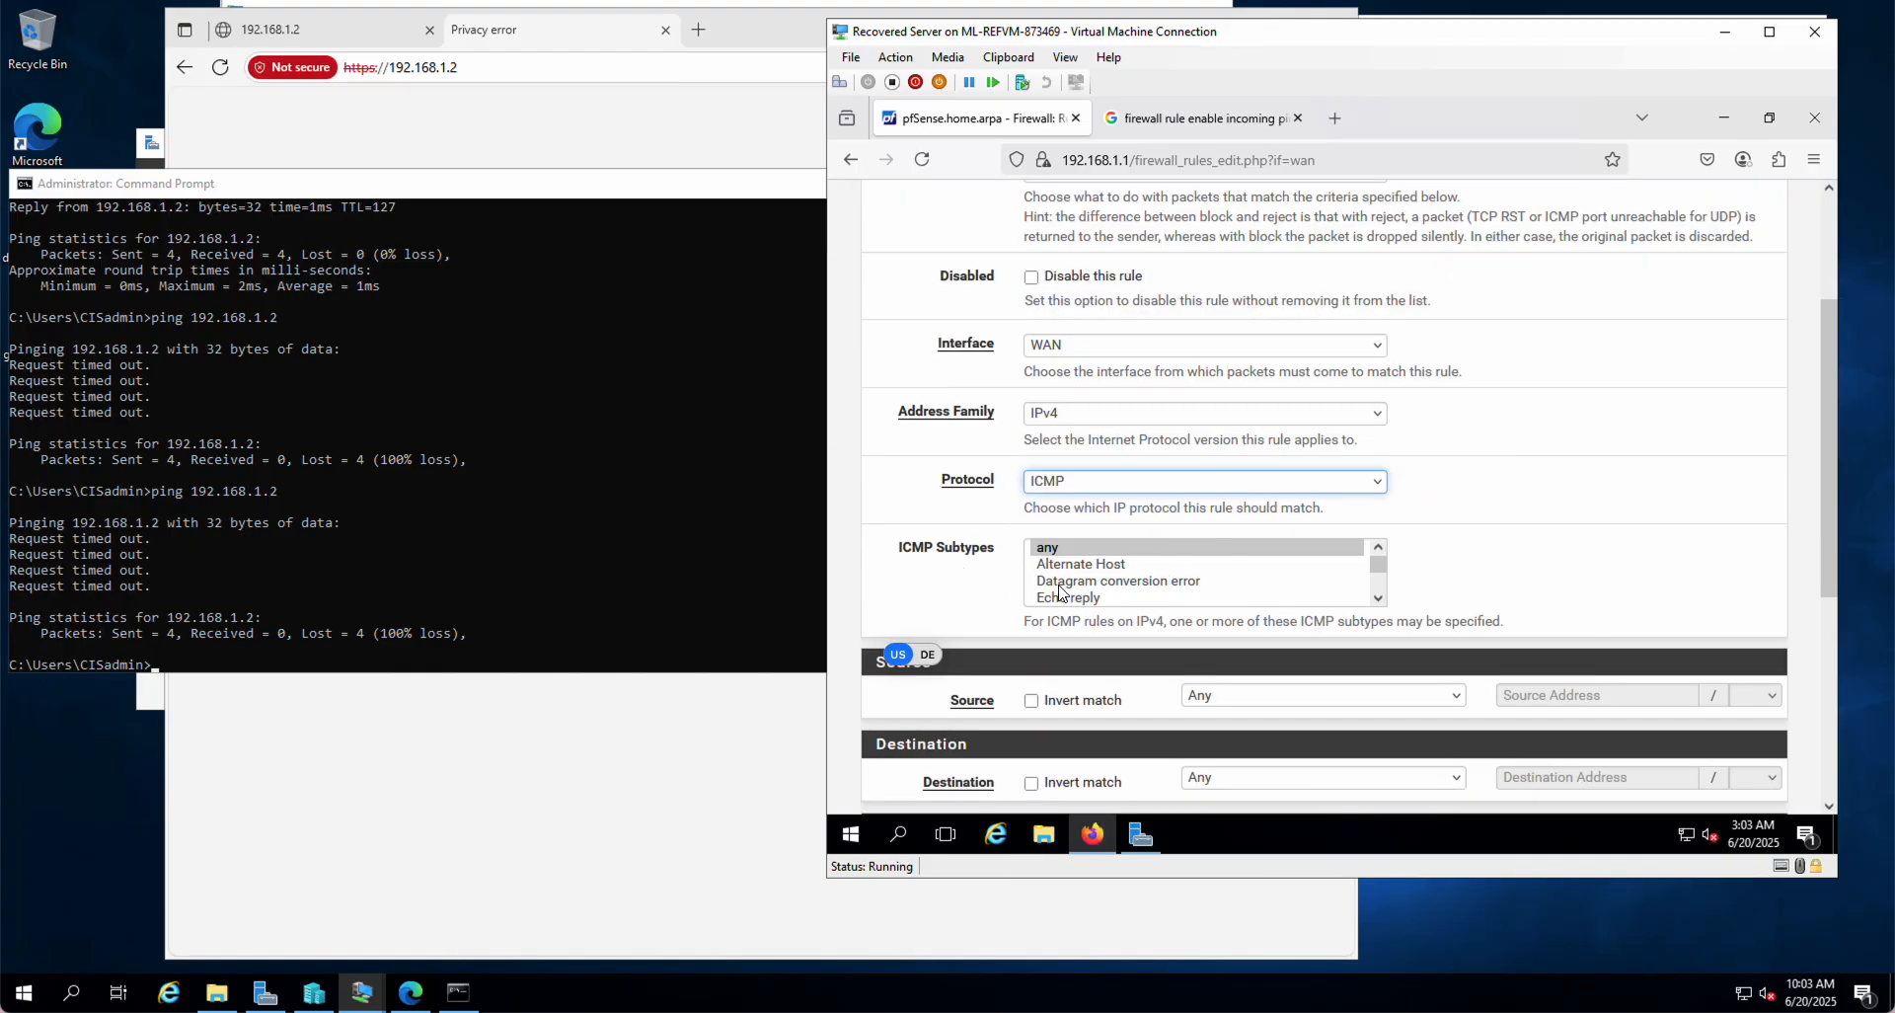
left_click(1379, 598)
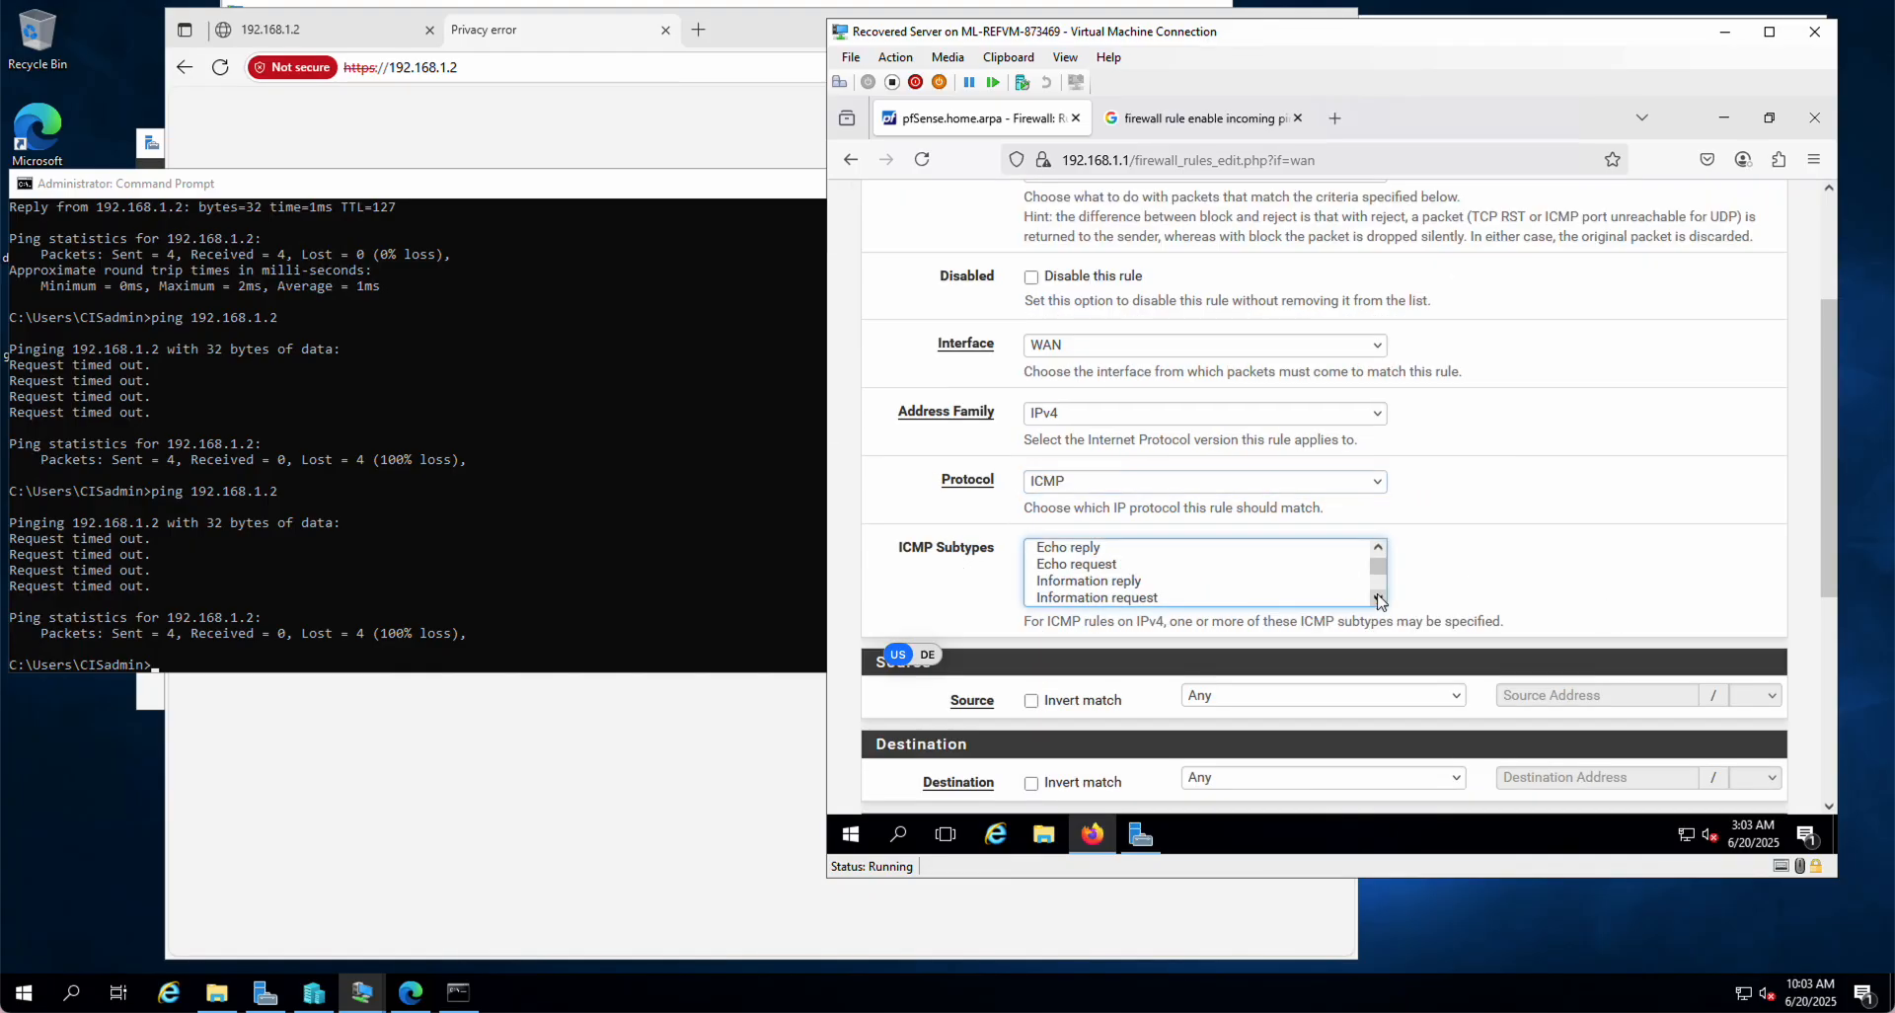
left_click(1052, 567)
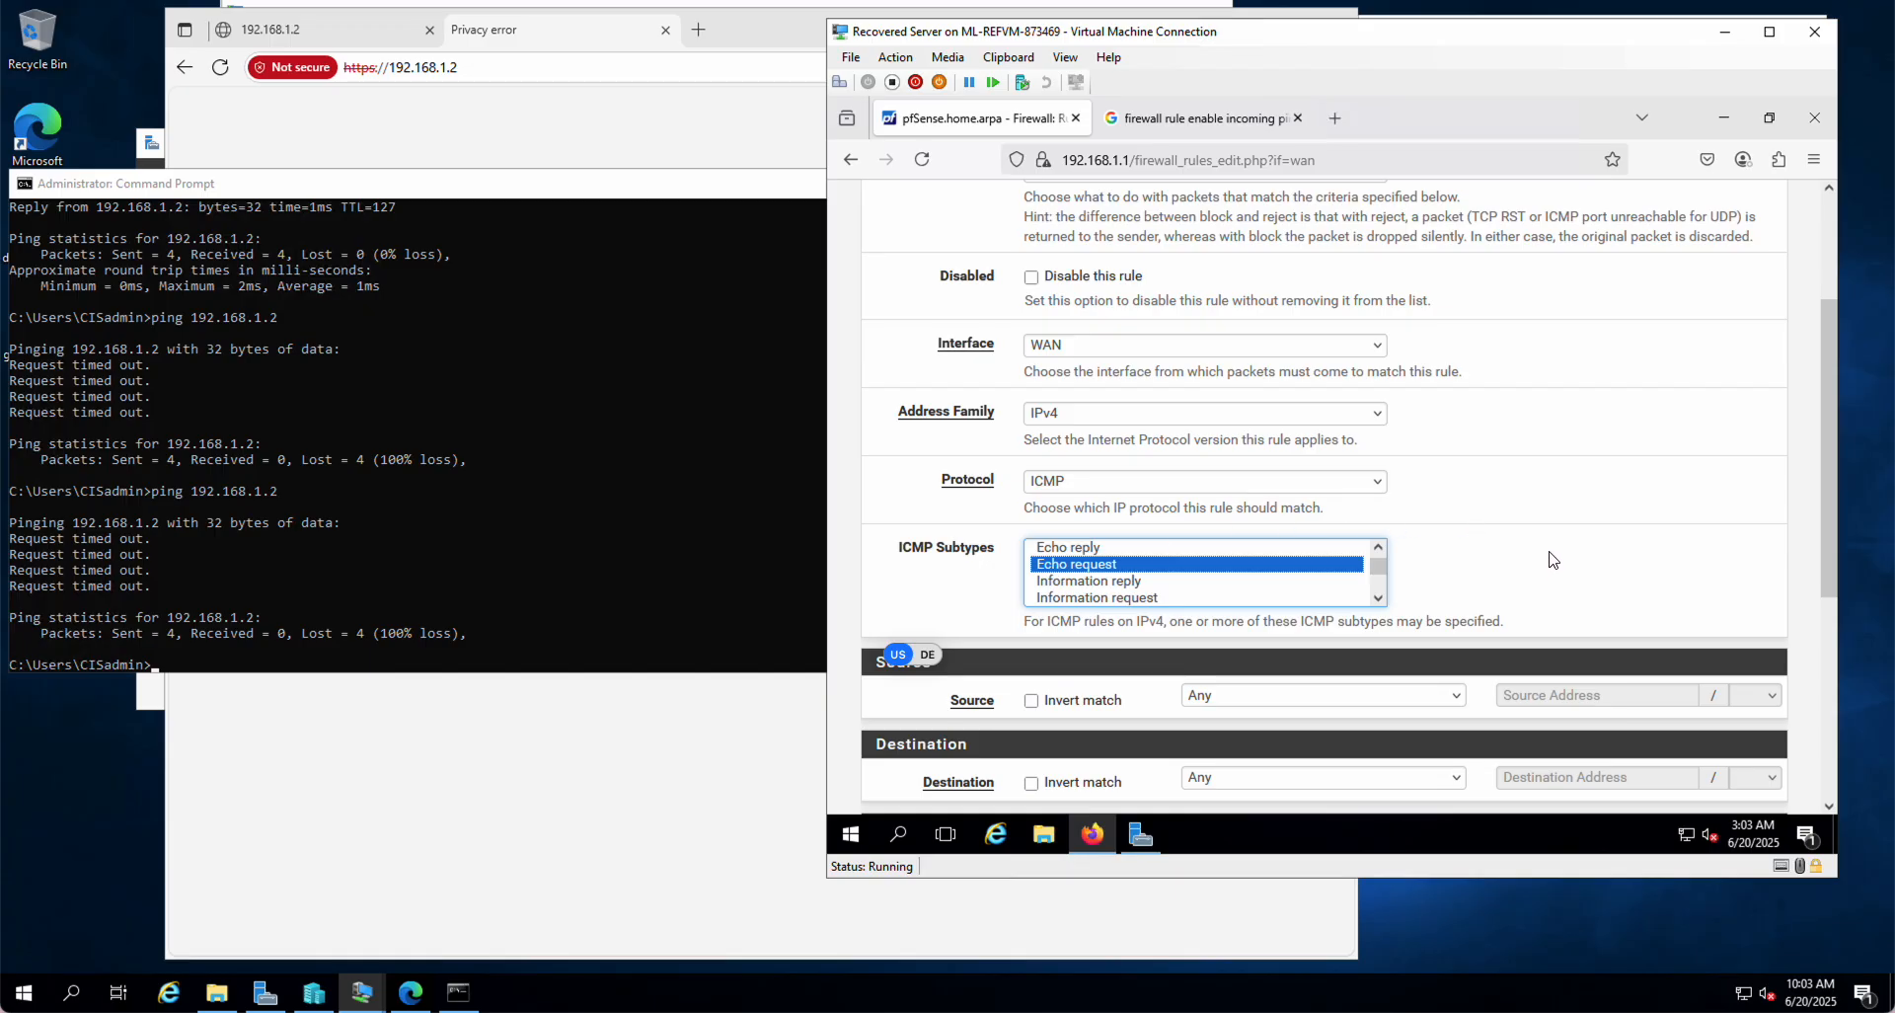
Step: Set the destination to address 192.168.1.2, then save and apply the rule
scroll(1549, 560, "down", 3)
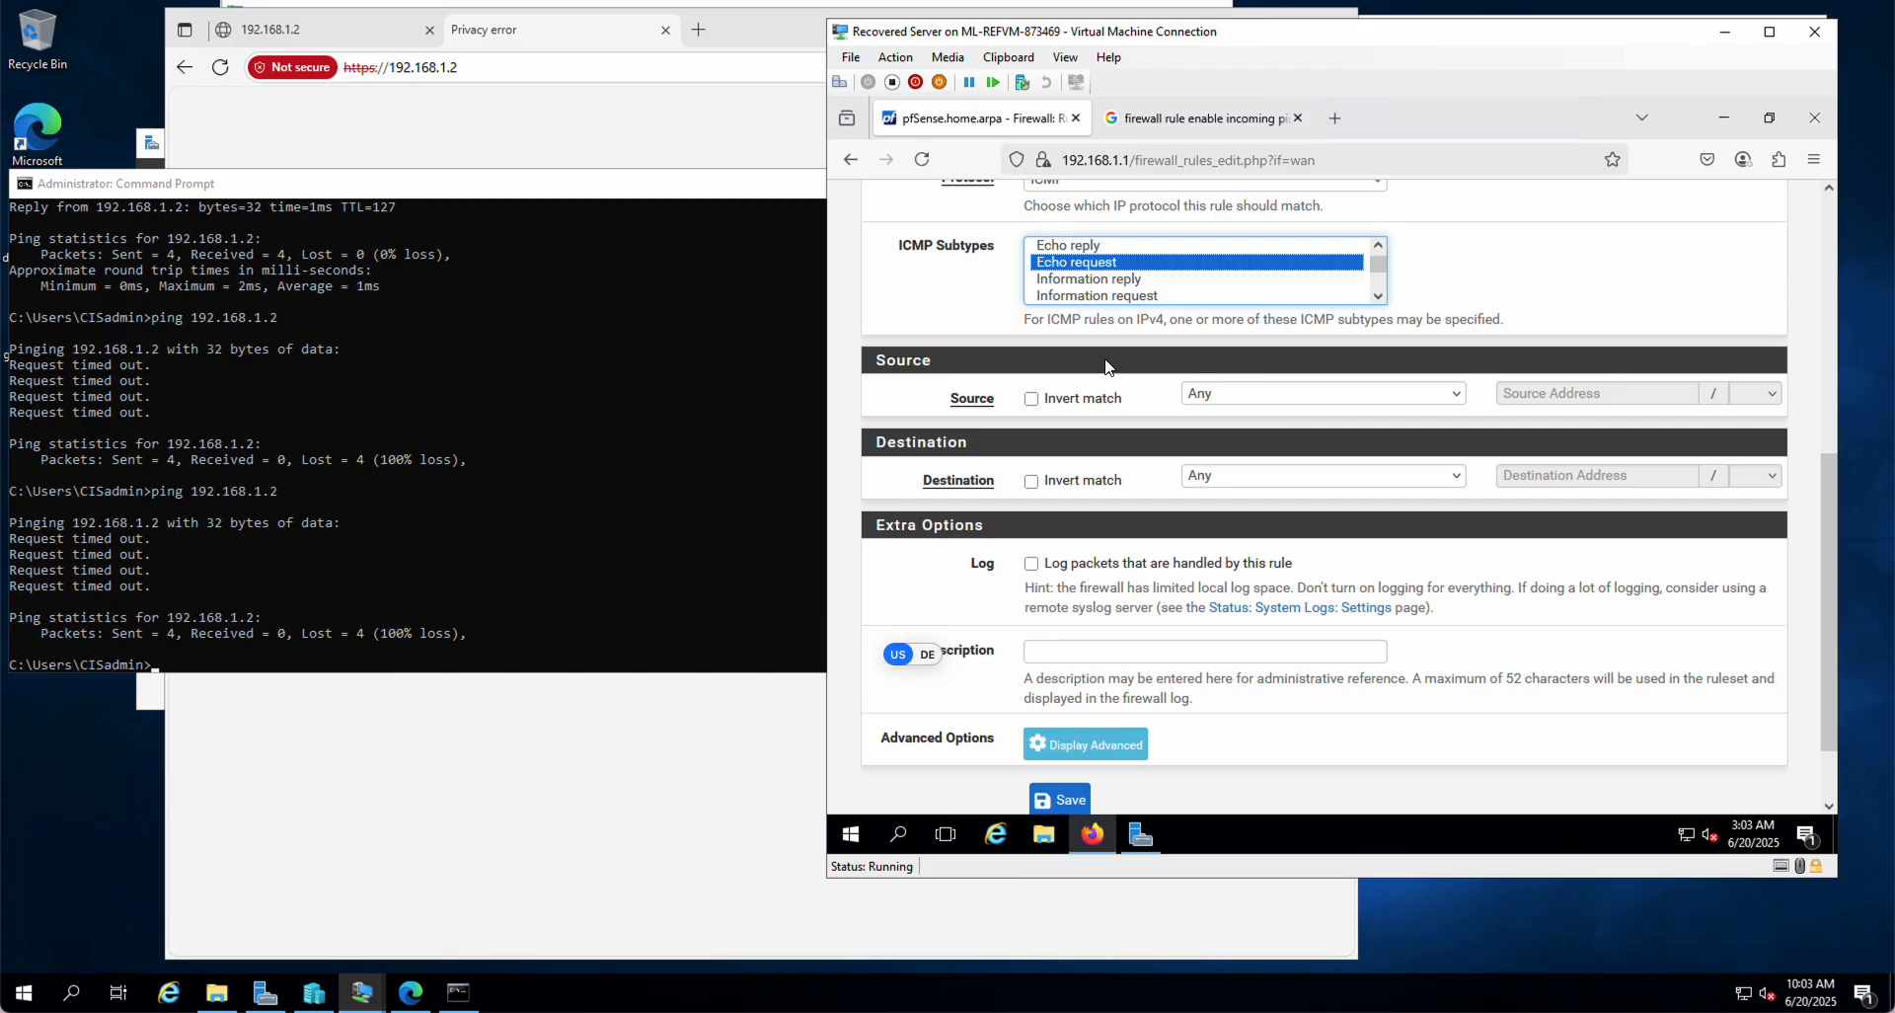
left_click(1276, 480)
left_click(1267, 531)
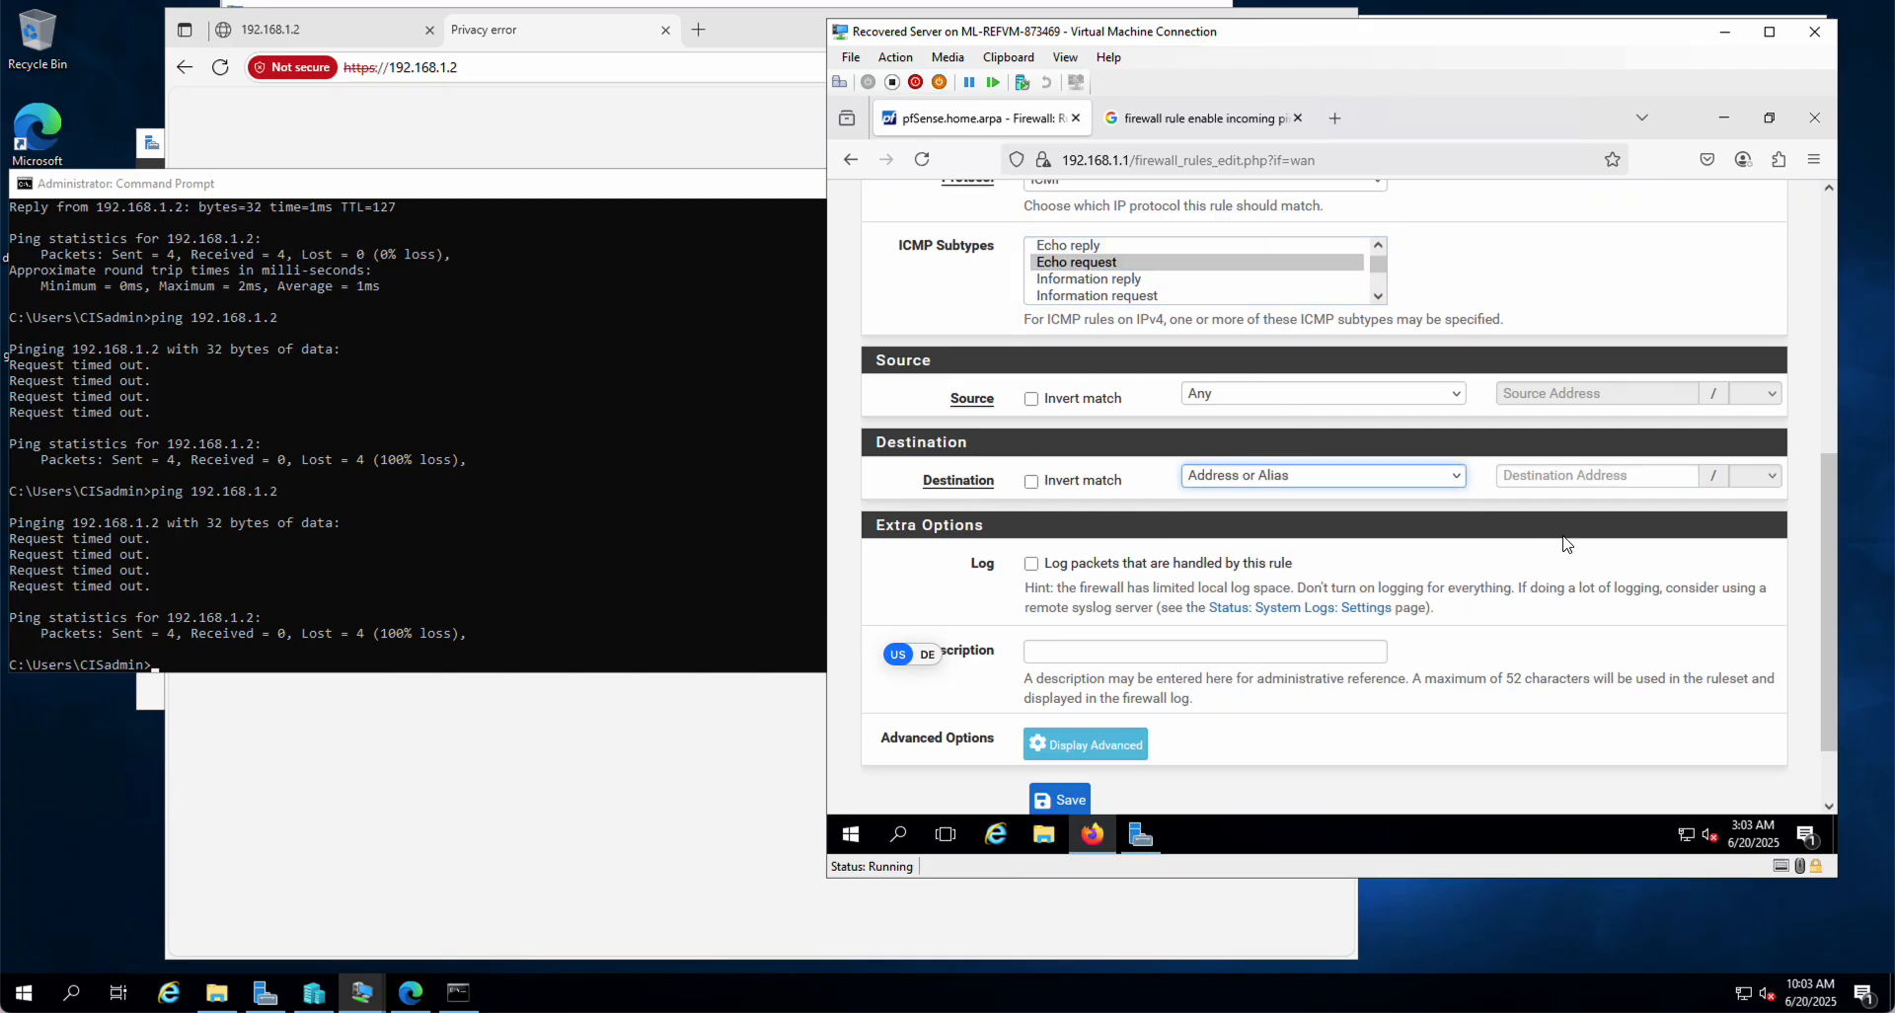
left_click(1573, 475)
type("192.168.1.2")
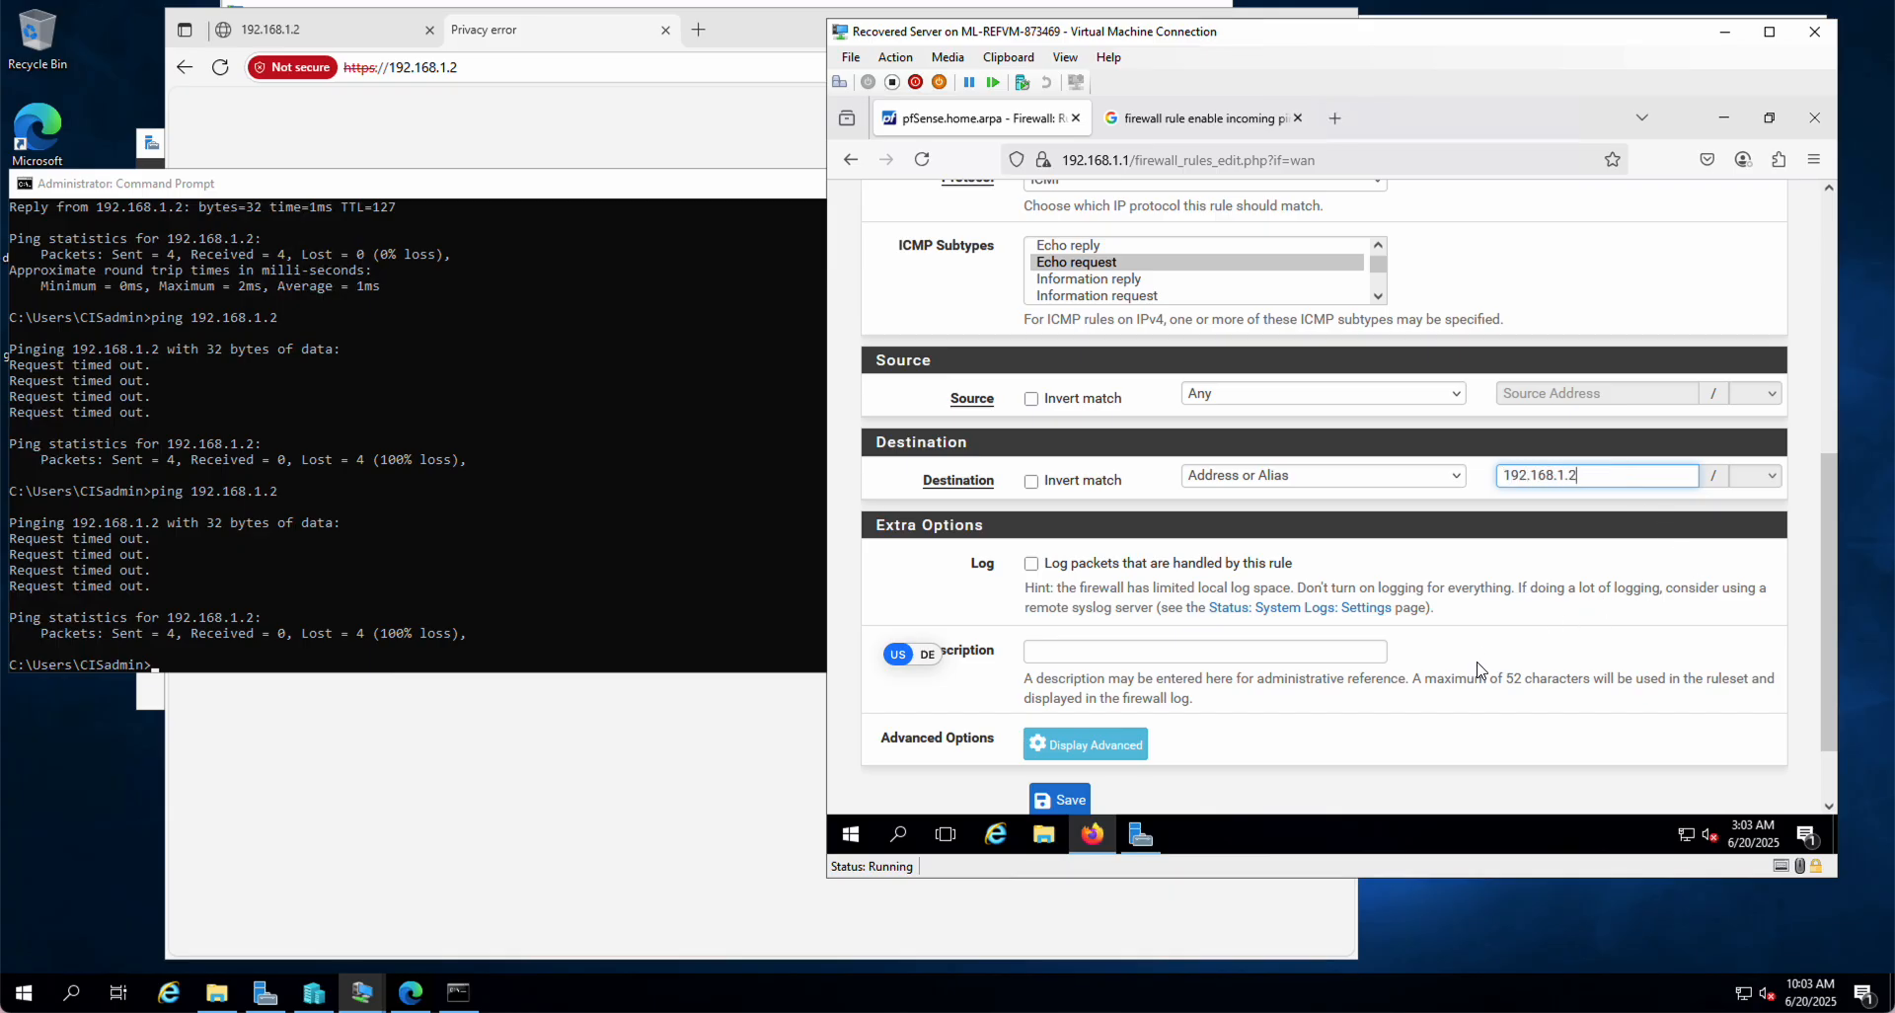
scroll(1470, 662, "down", 2)
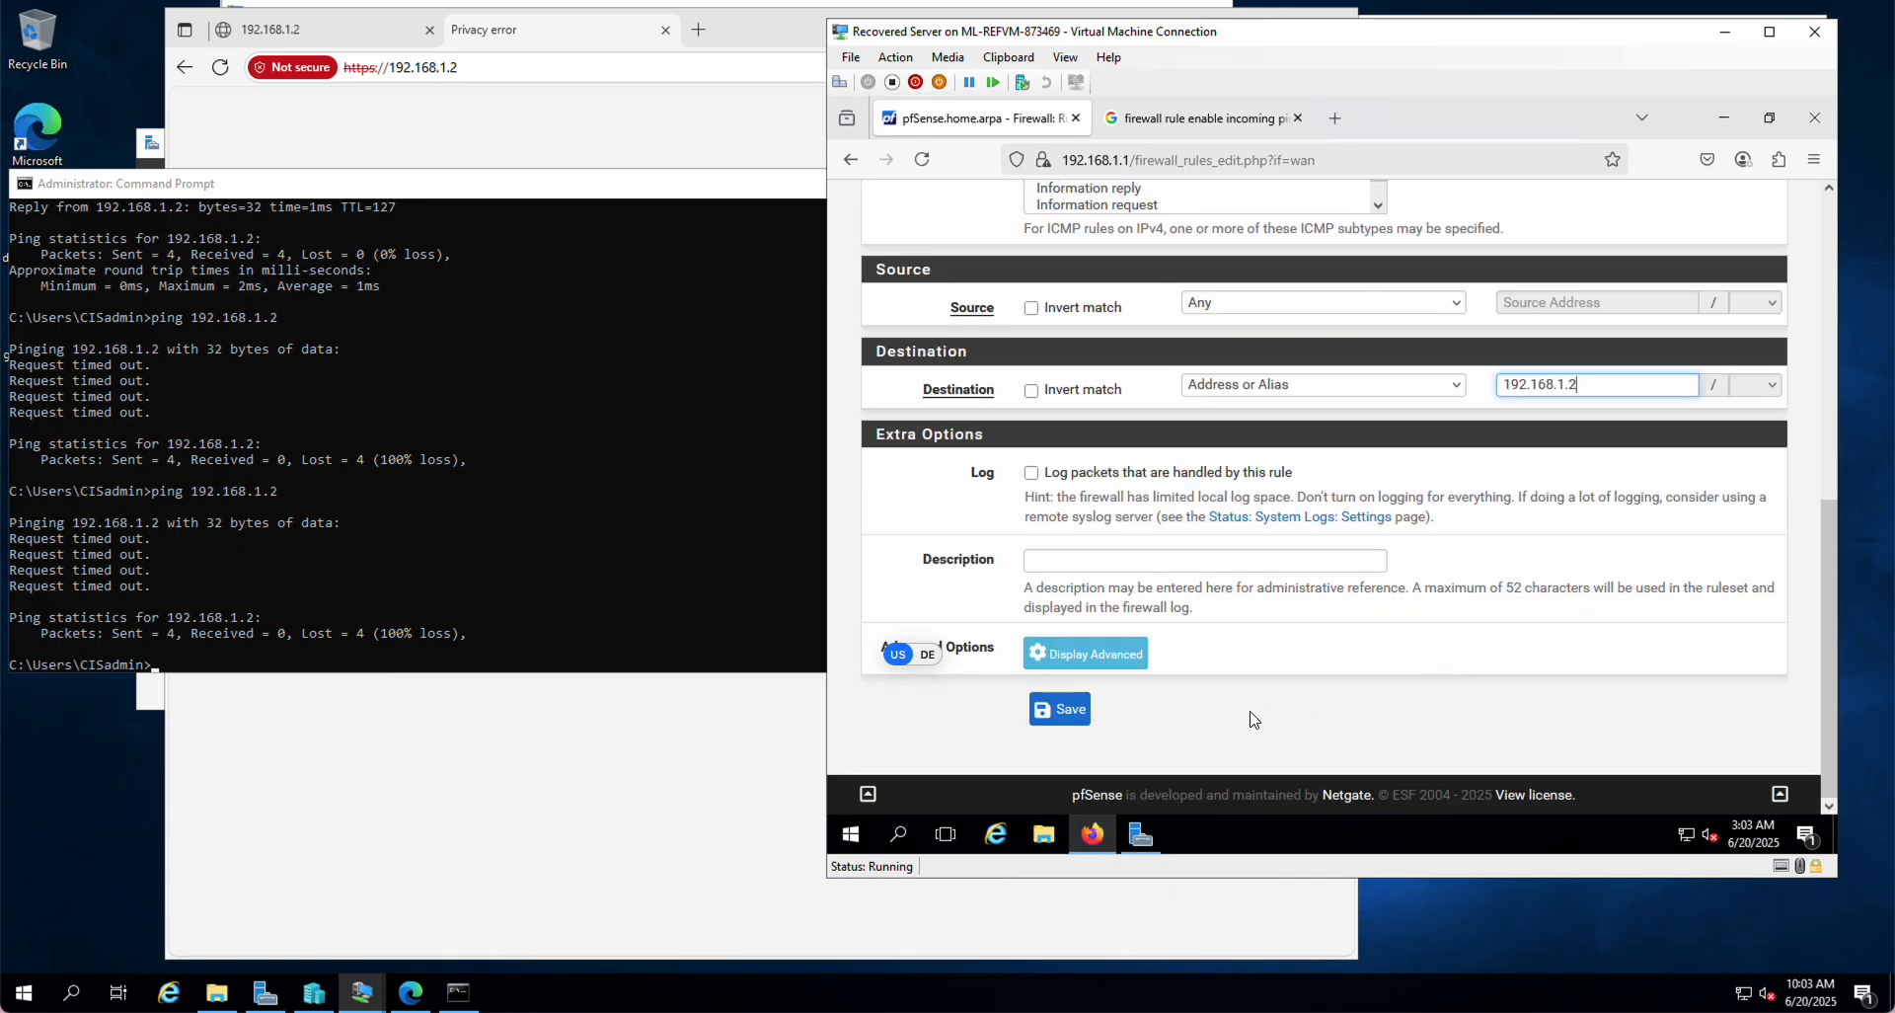
left_click(1056, 719)
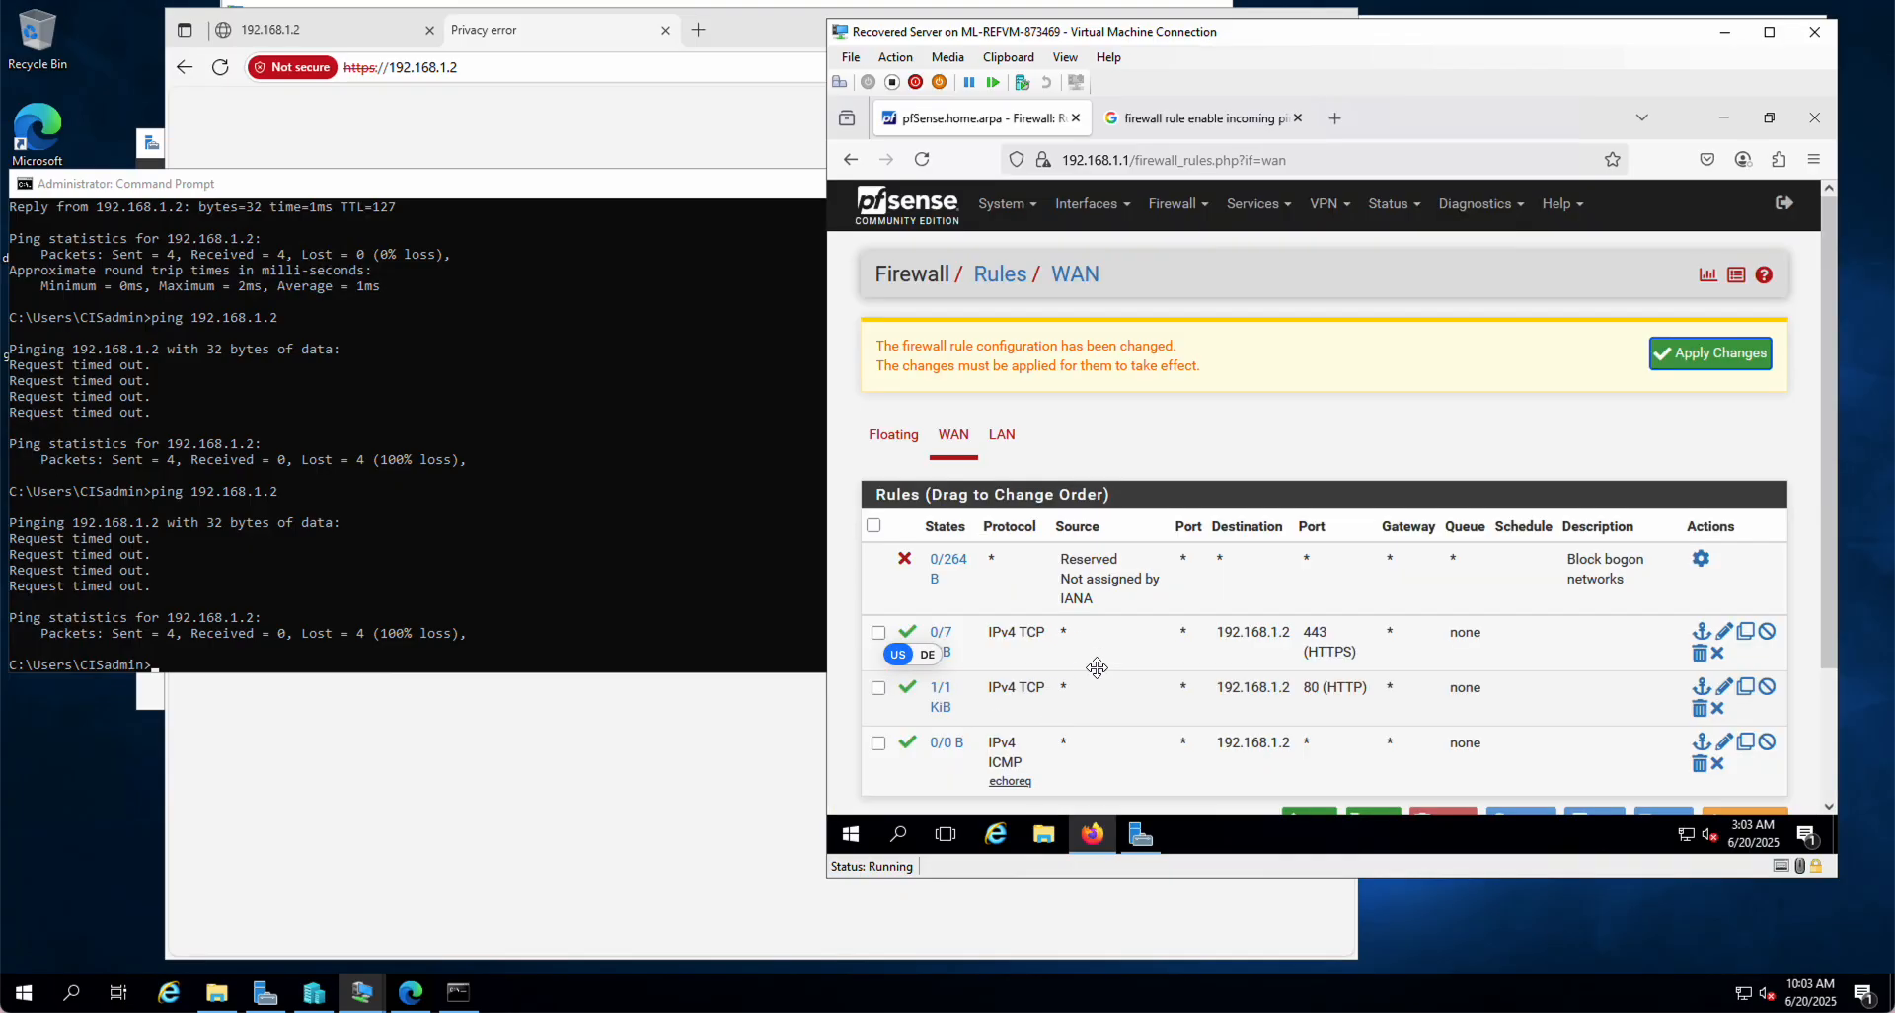
left_click(1726, 357)
Step: Rerun ping 192.168.1.2, which now succeeds, and start a new WAN rule at the list end
left_click(399, 564)
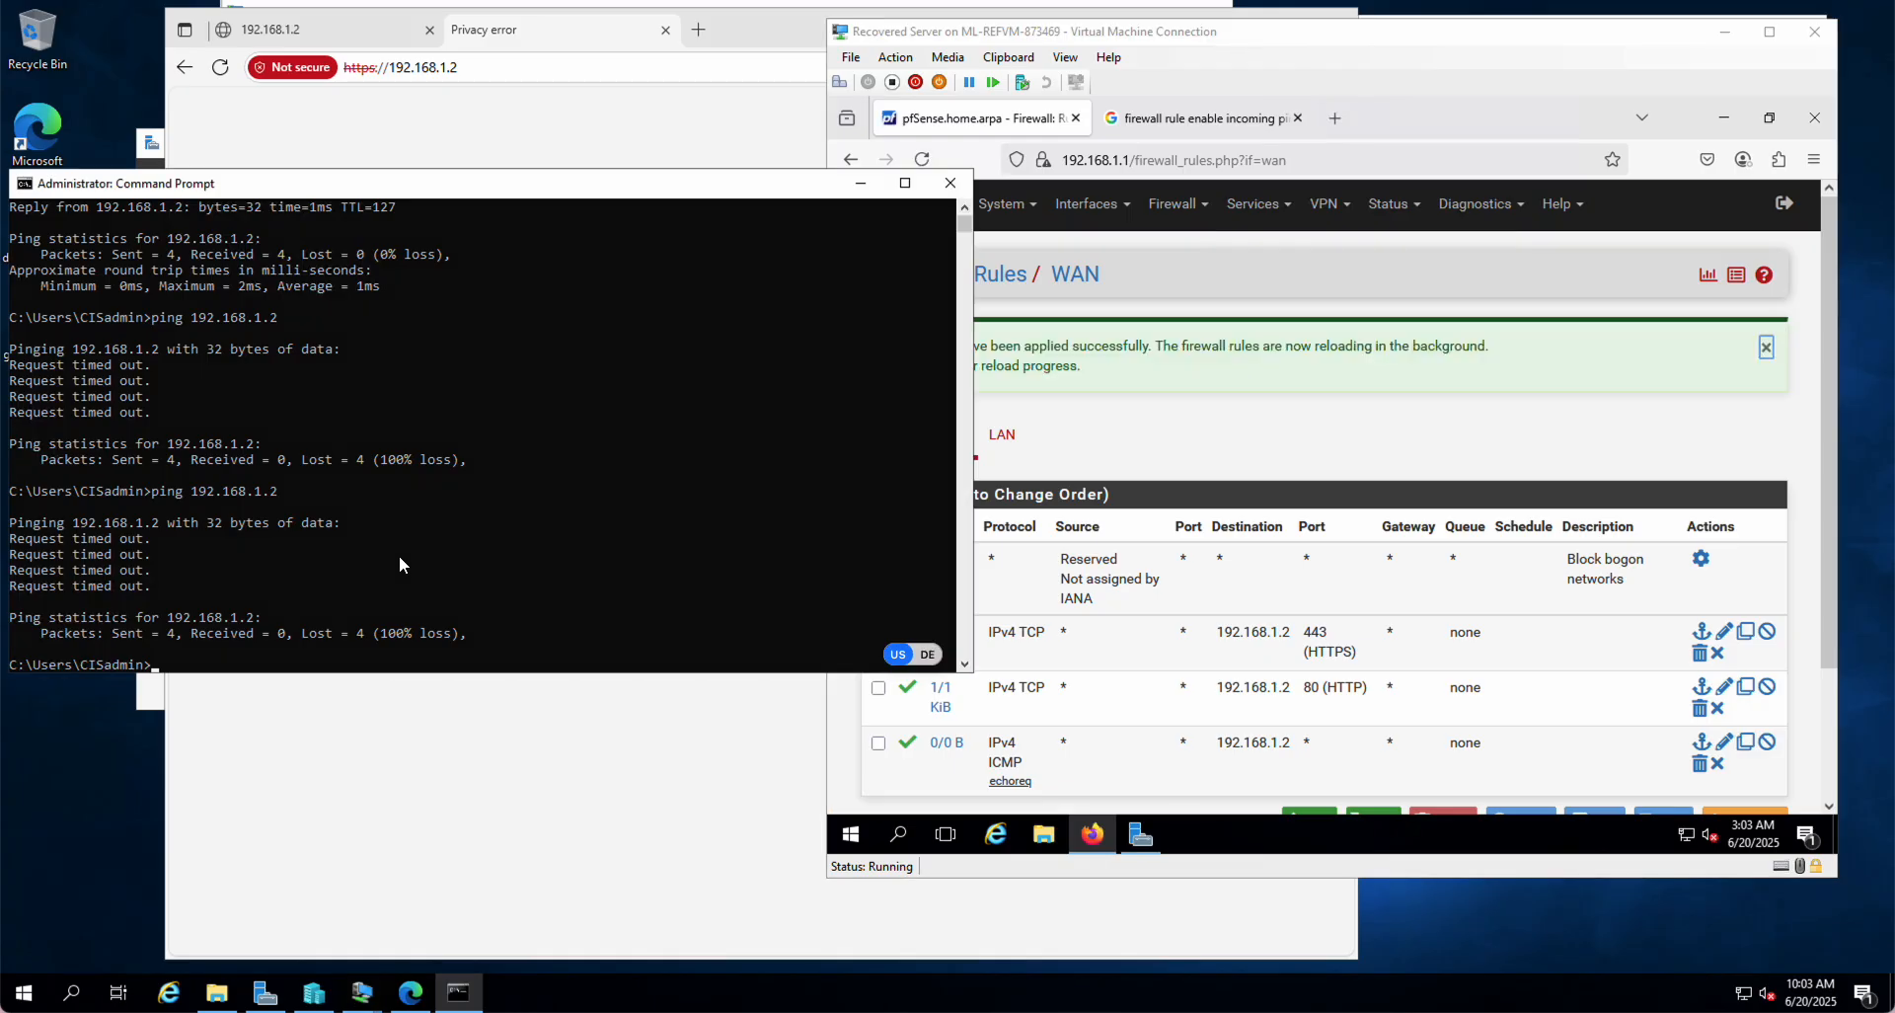
key("Up")
key("Return")
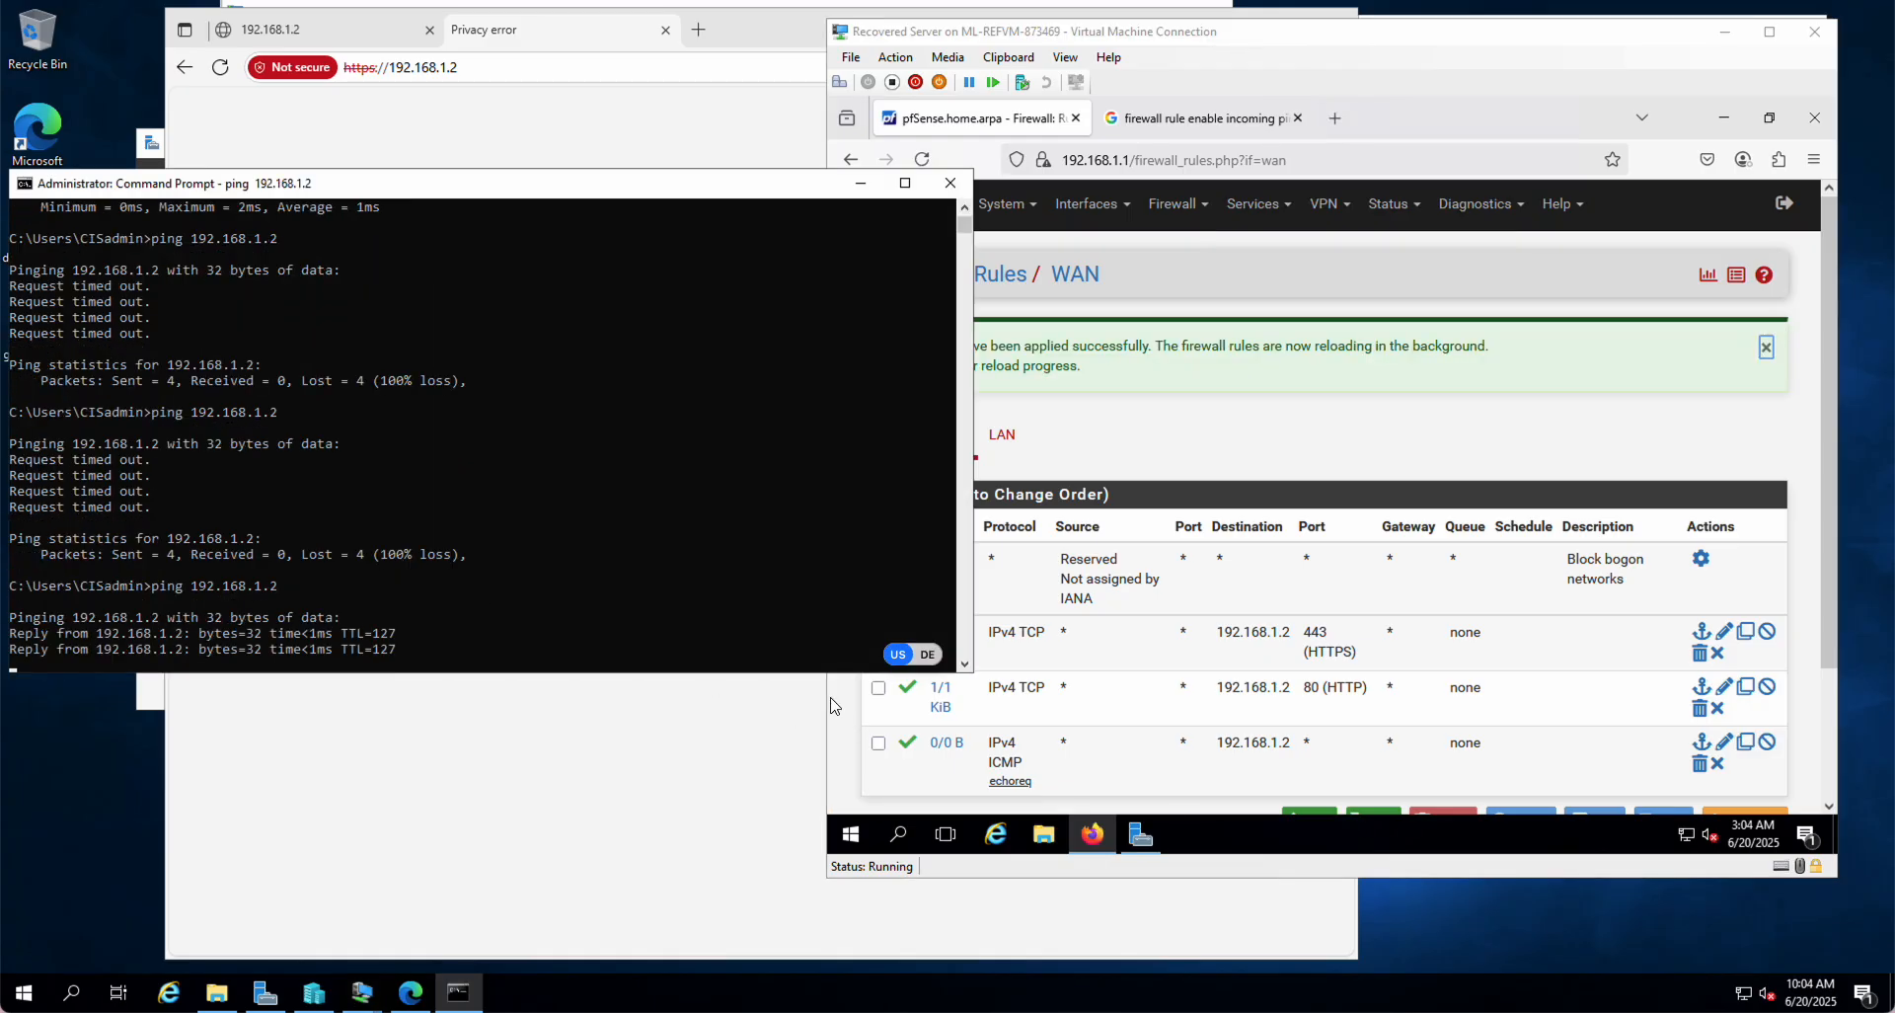
left_click(1241, 455)
scroll(1236, 464, "down", 2)
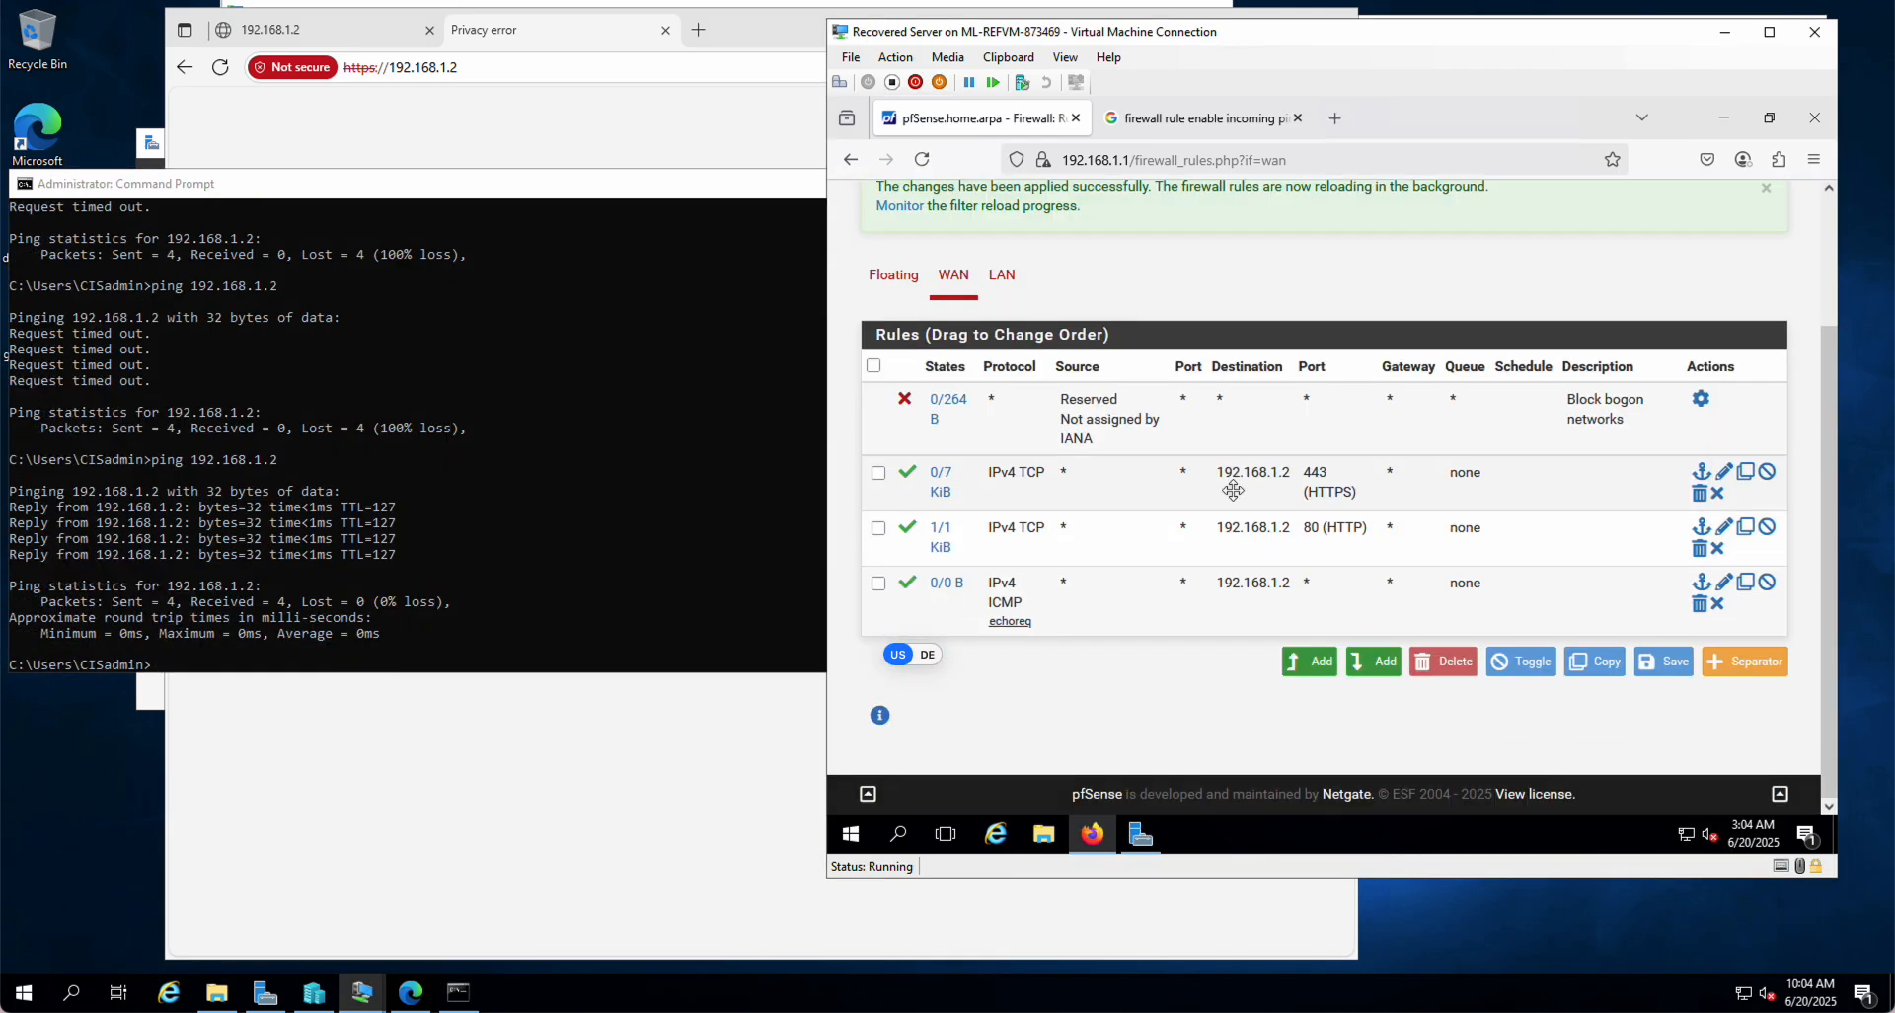
left_click(1370, 670)
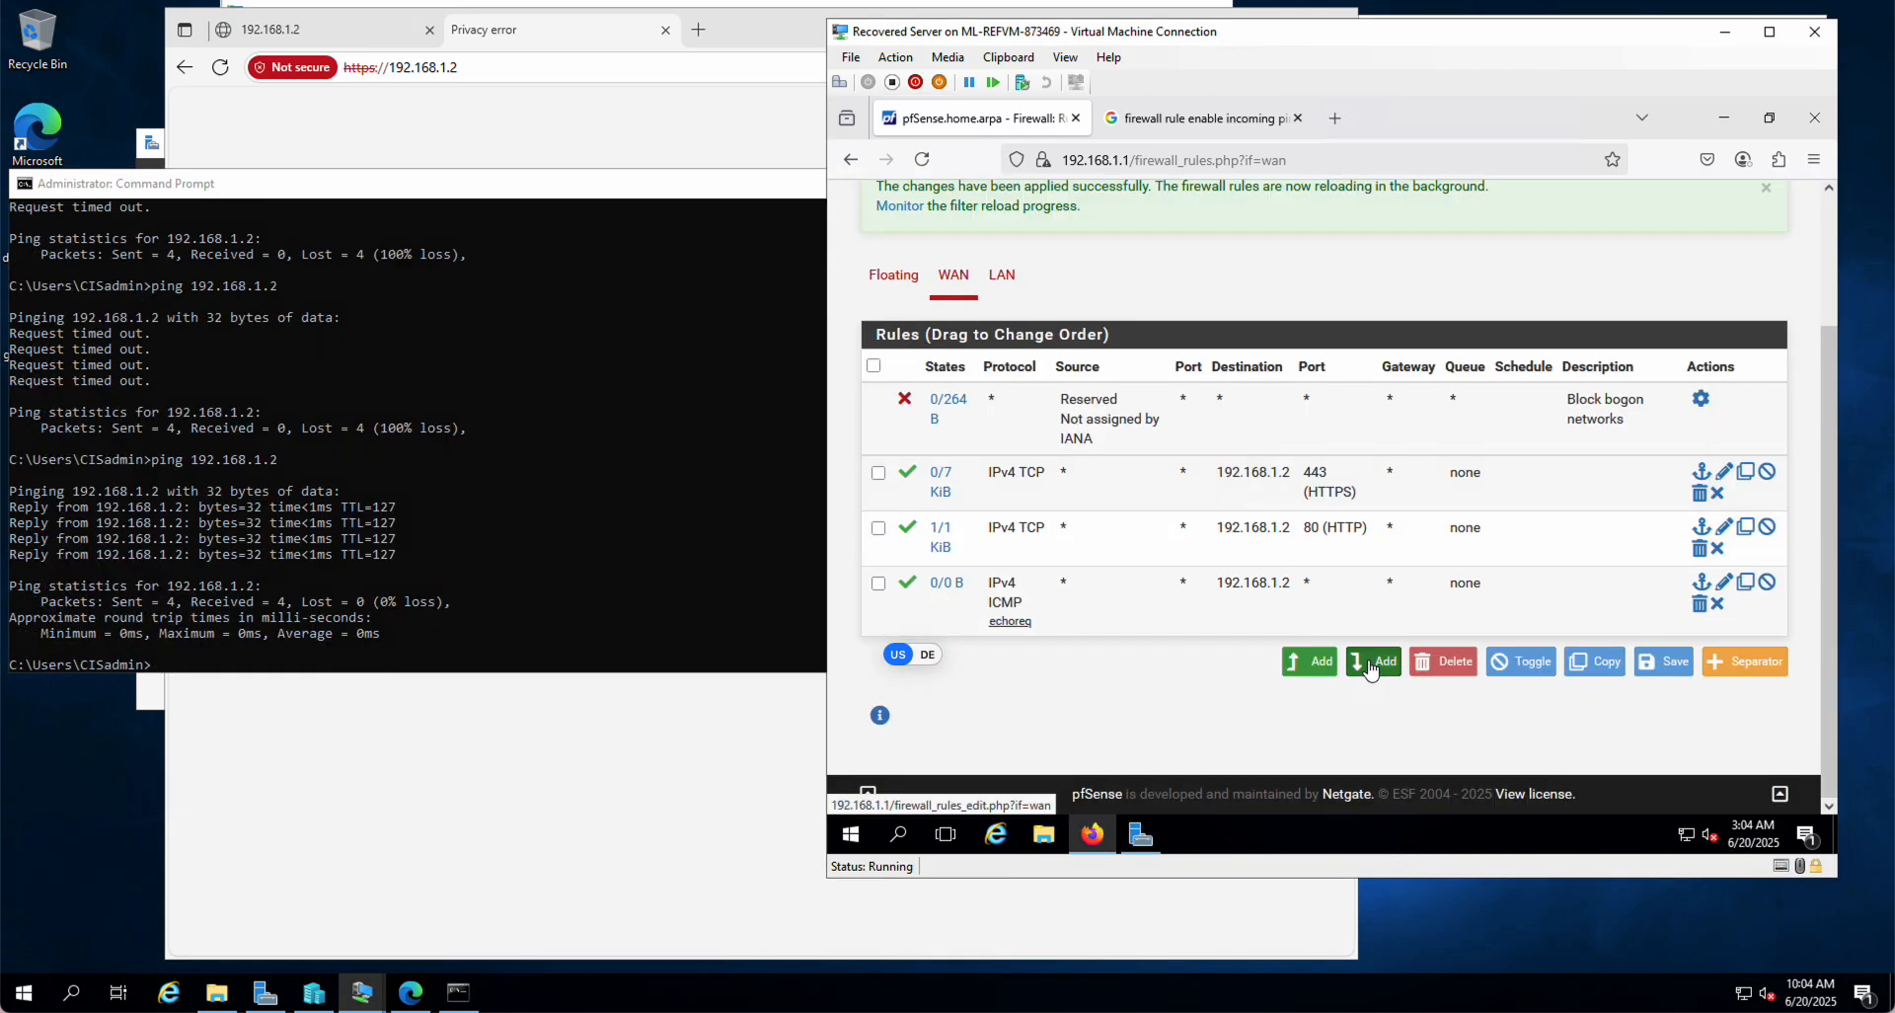
Step: Search Google for the firewall rule ports needed for file sharing
left_click(1187, 121)
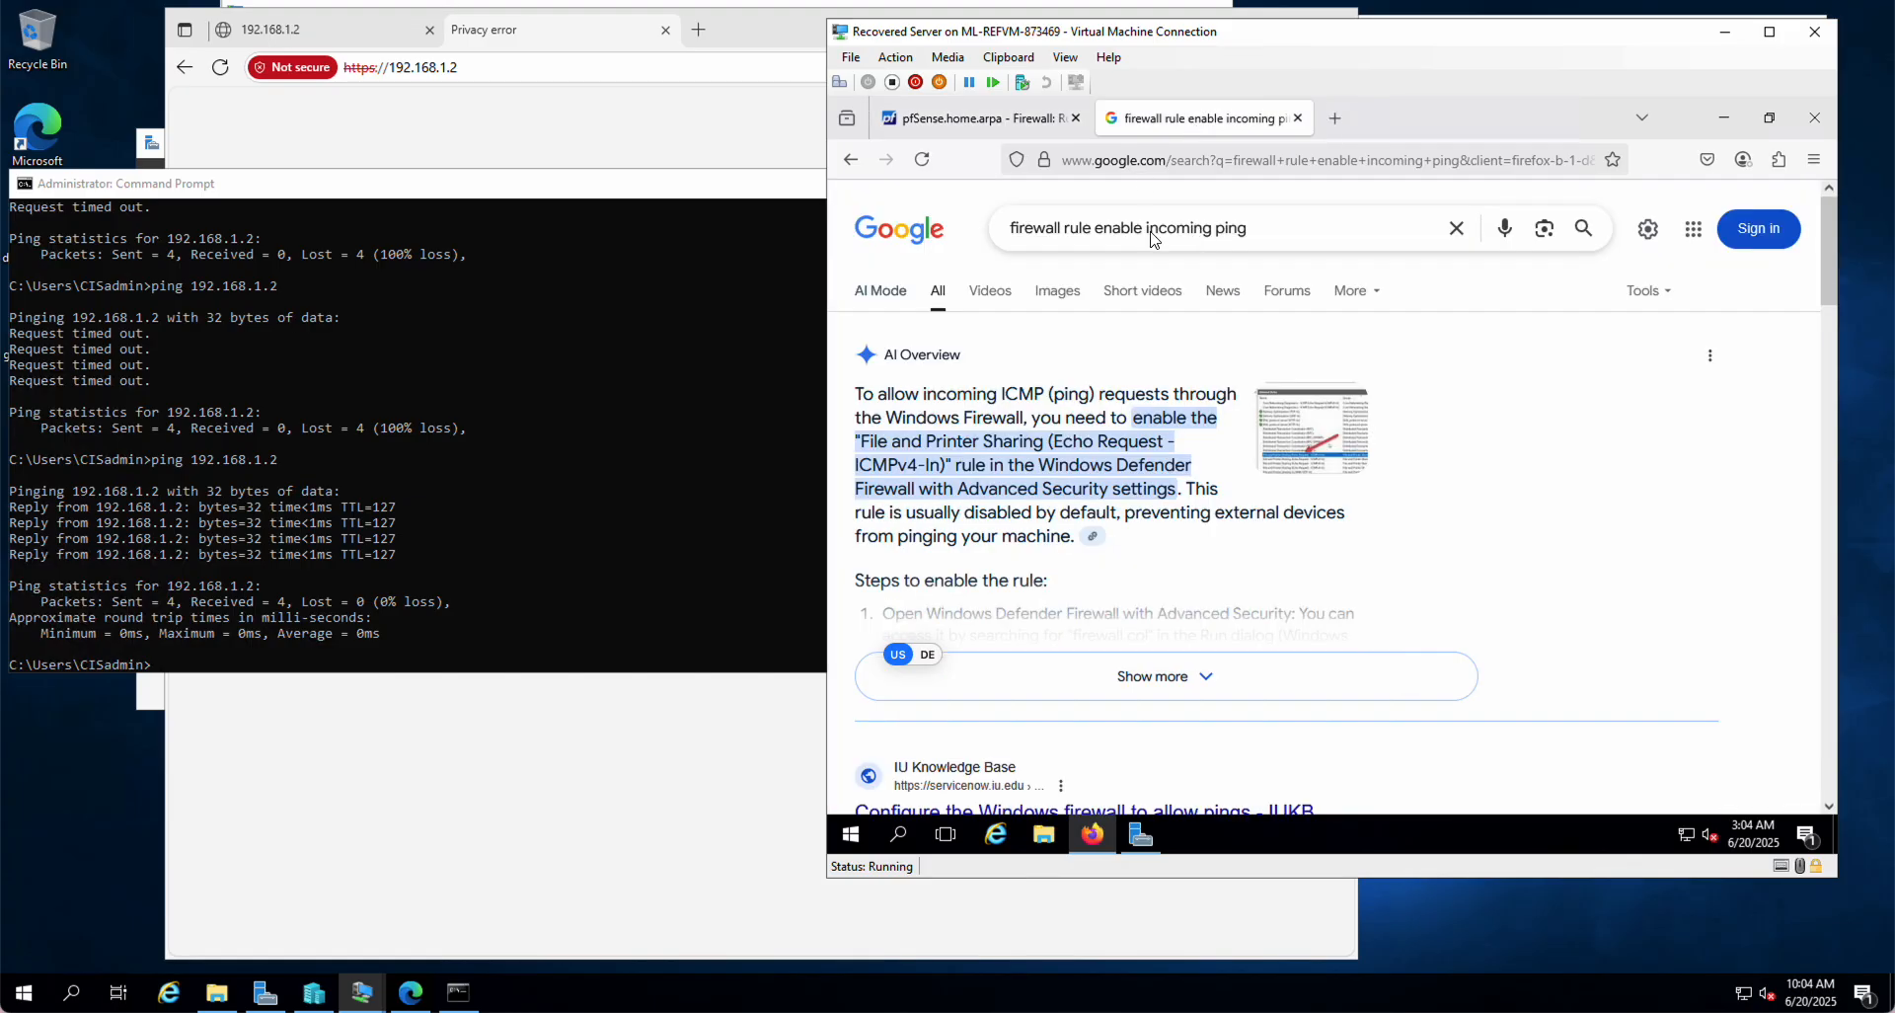
double_click(1221, 228)
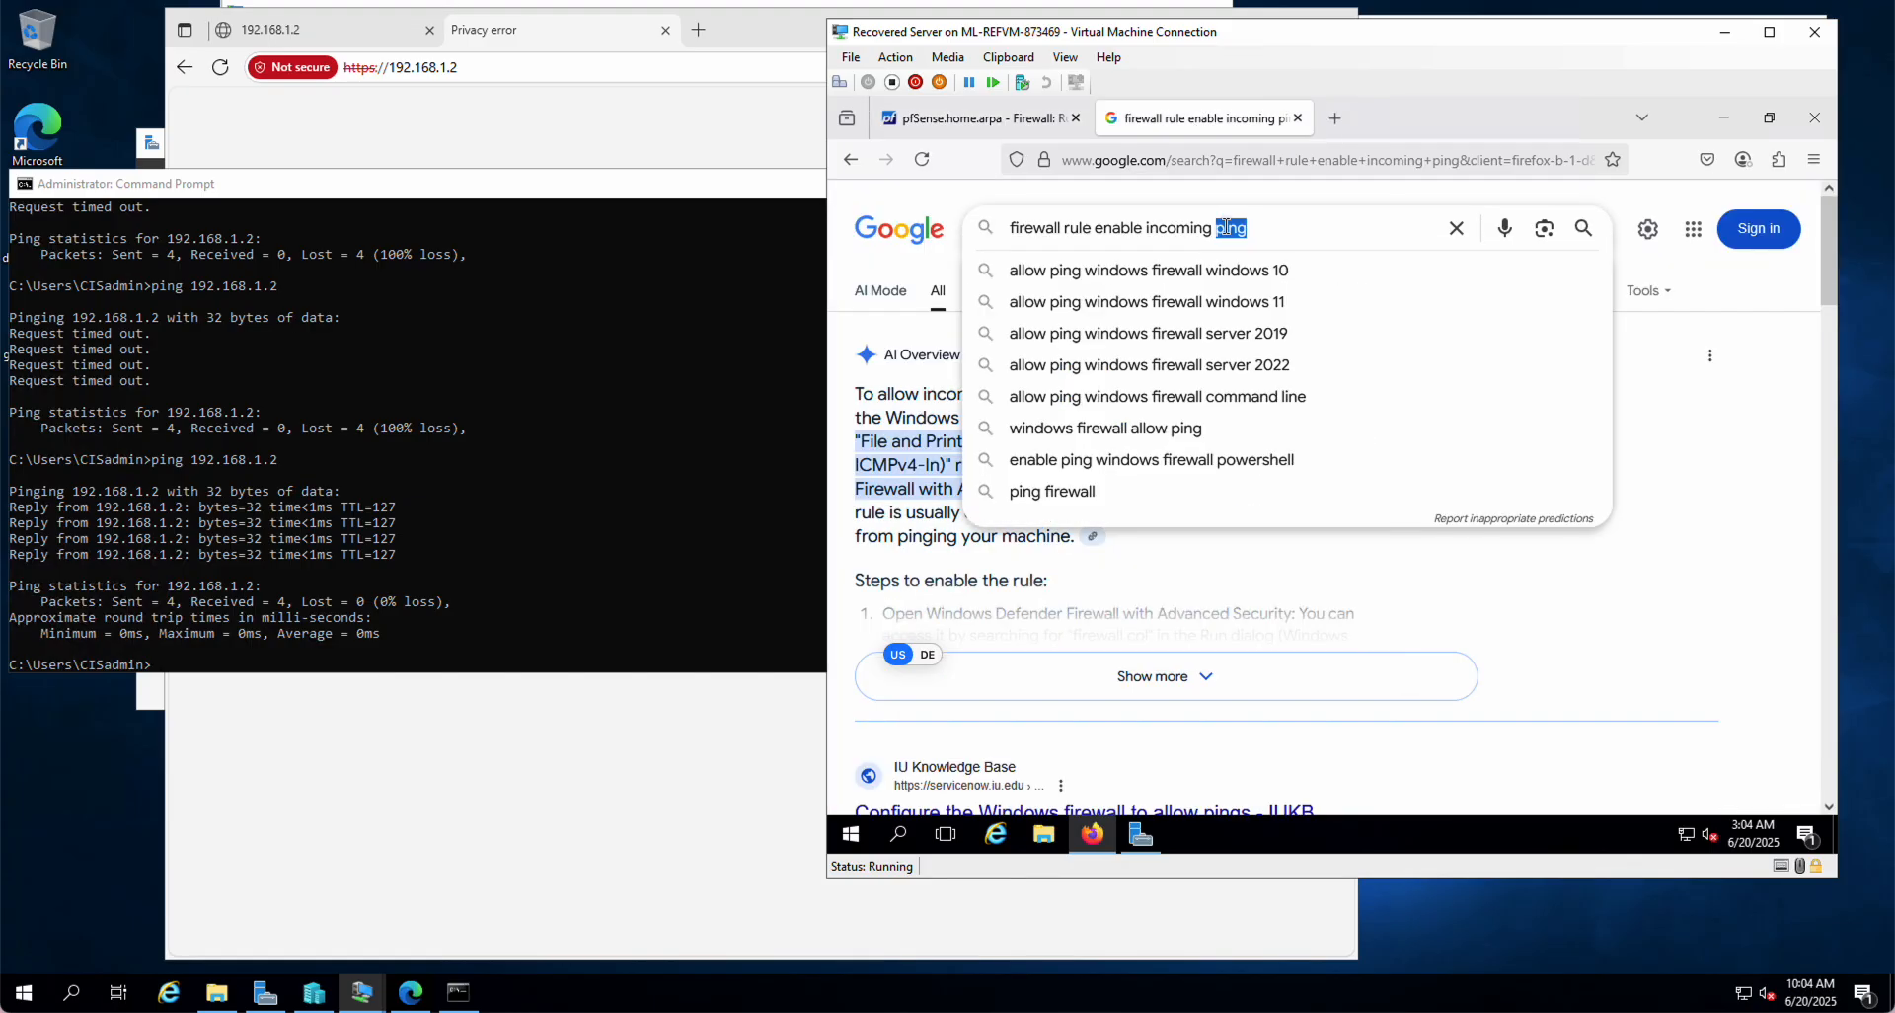
type("file sha")
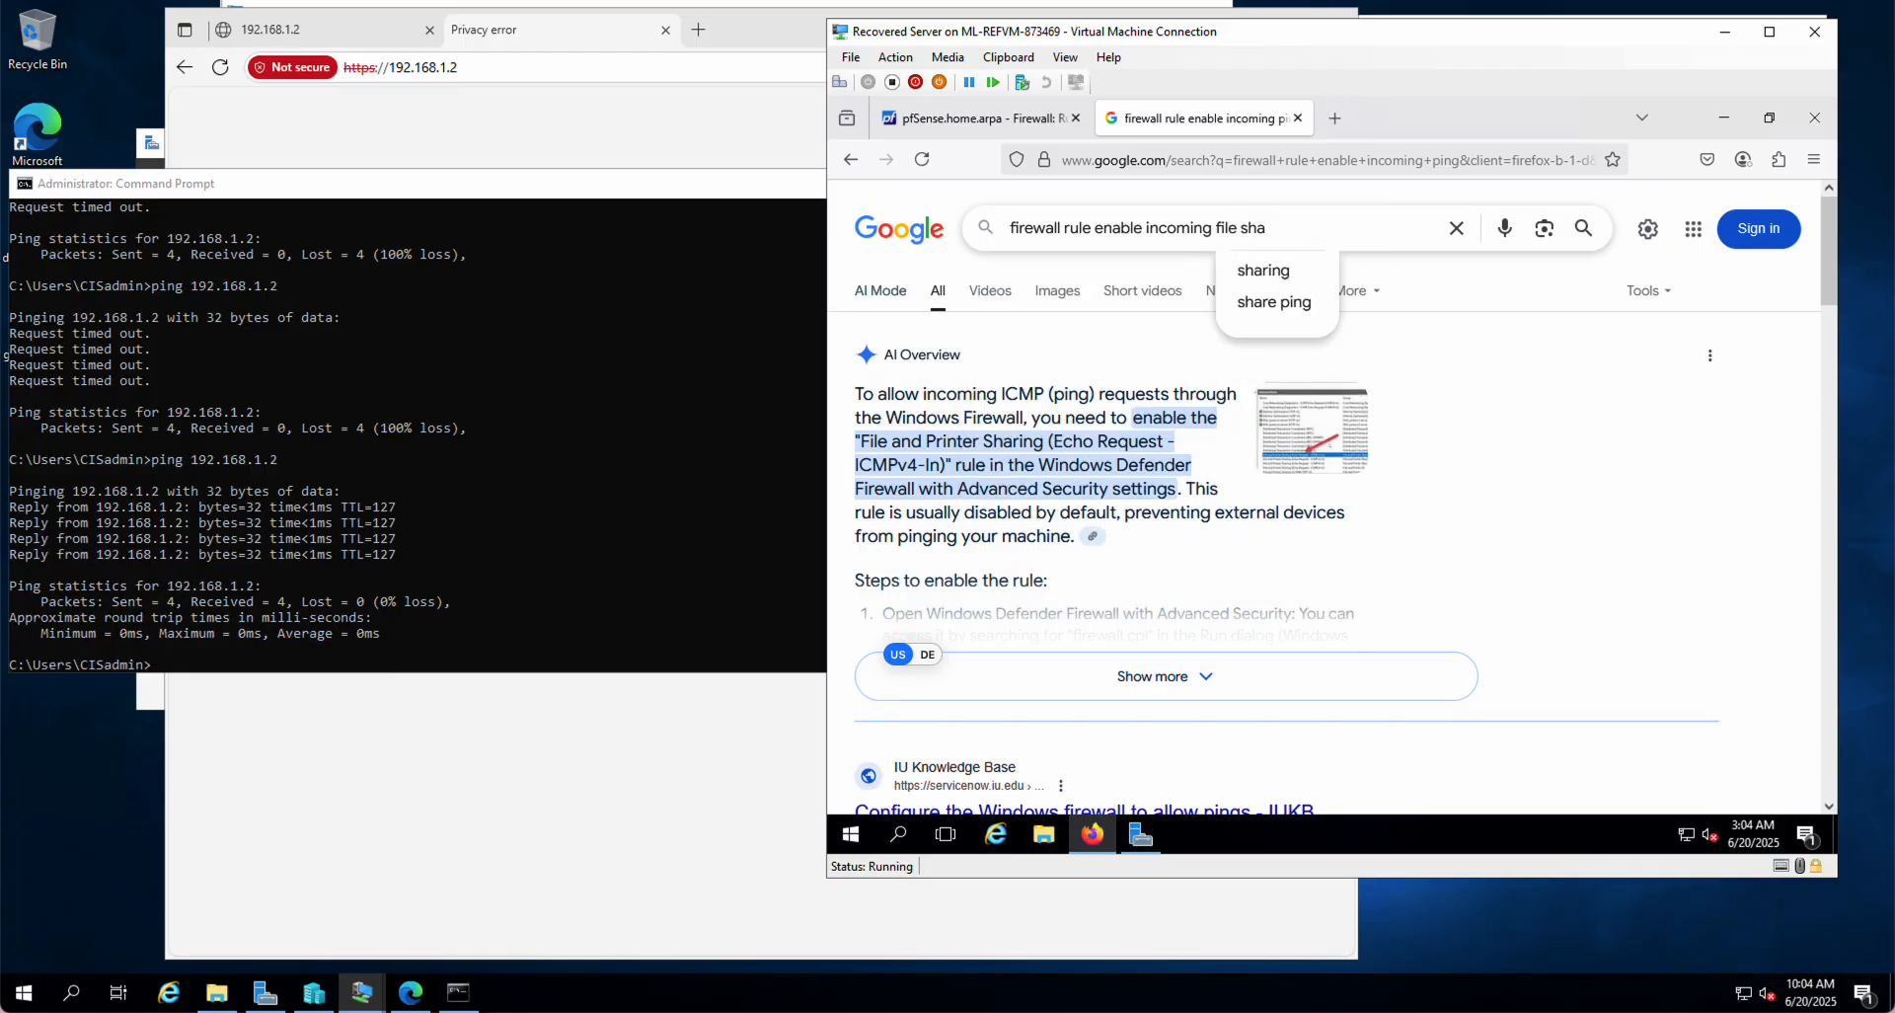
key("Down")
key("Return")
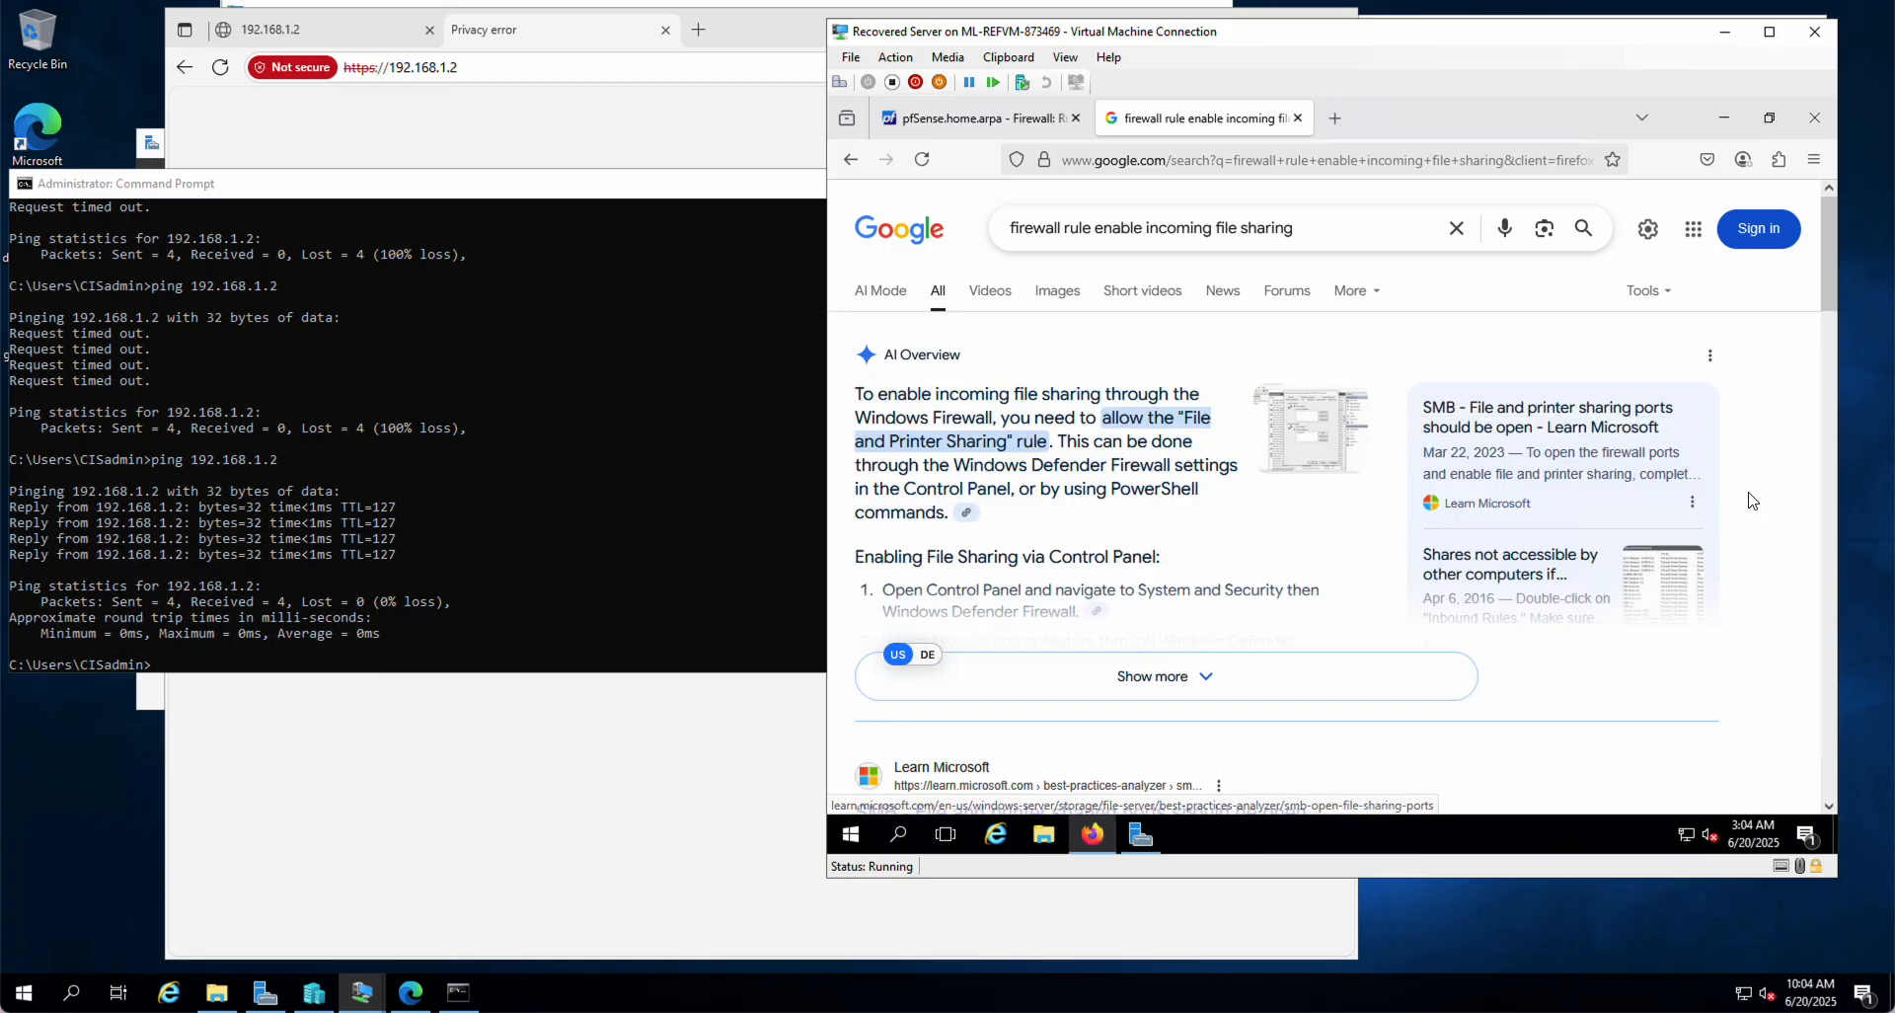
scroll(1753, 499, "down", 2)
scroll(1753, 499, "down", 2)
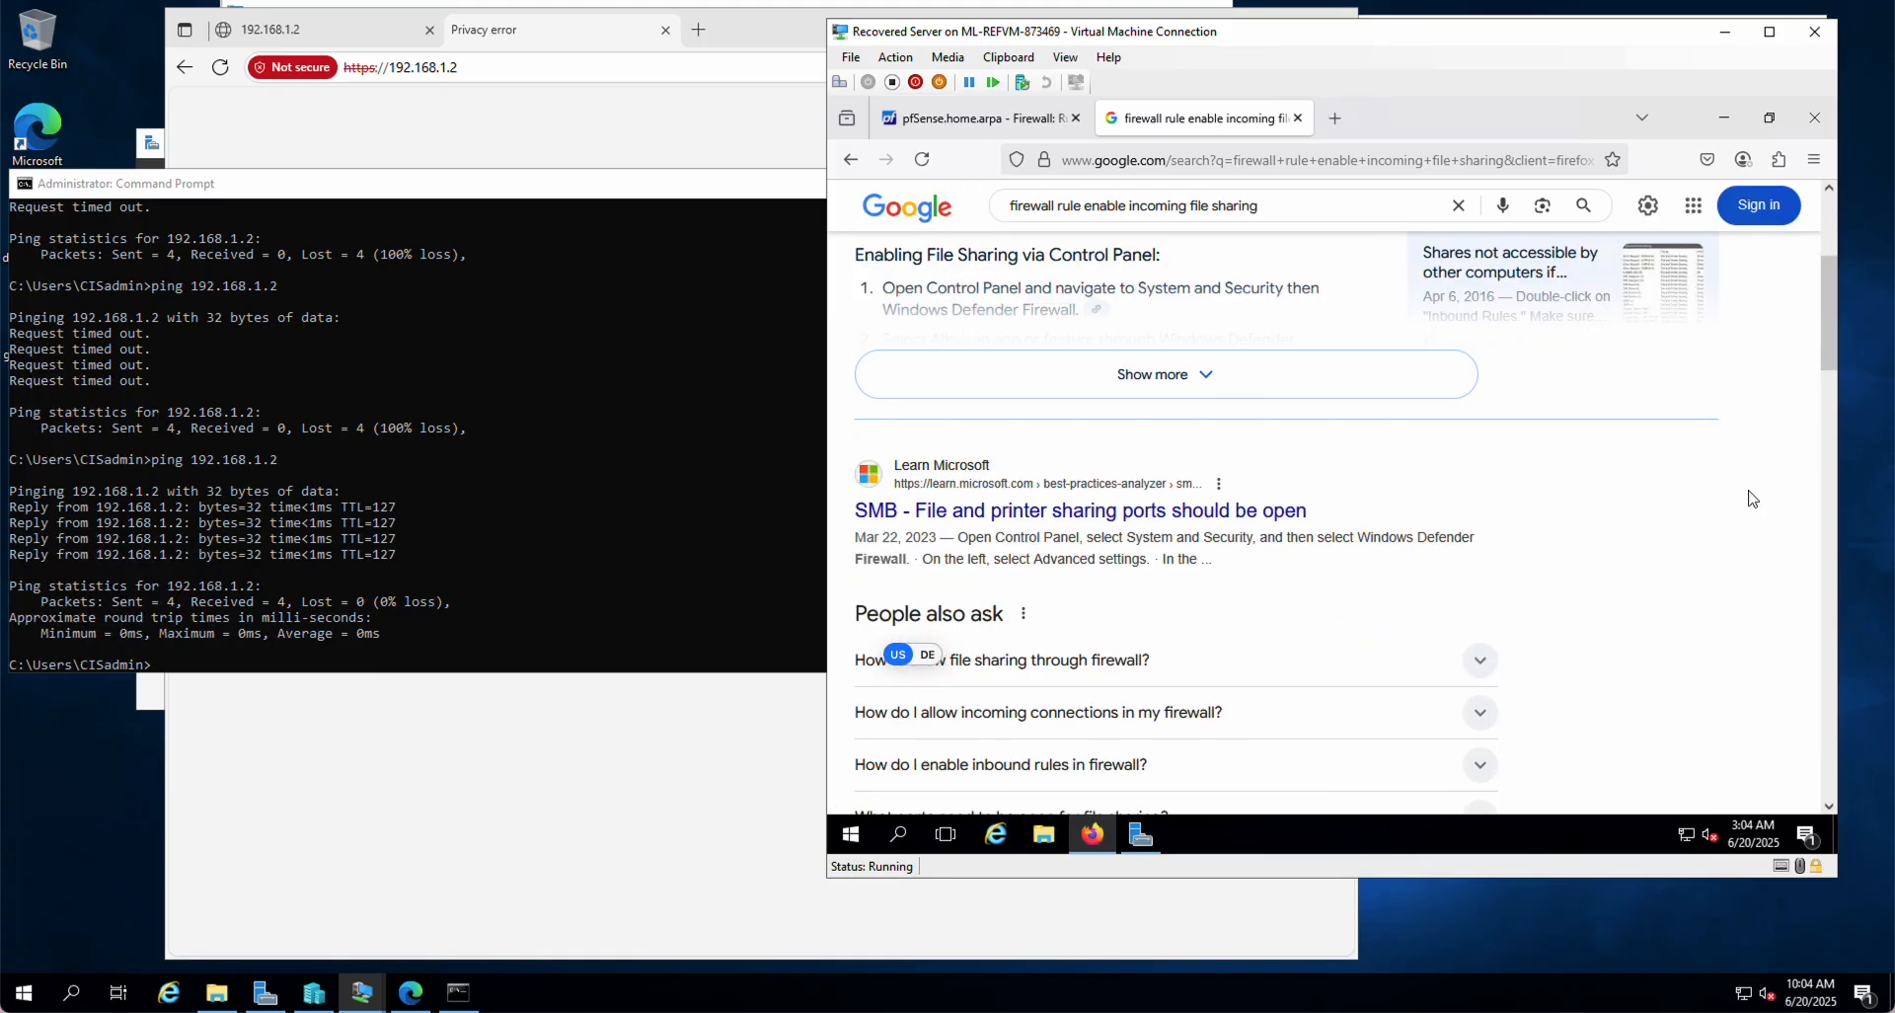
scroll(1754, 500, "down", 1)
scroll(1728, 491, "up", 4)
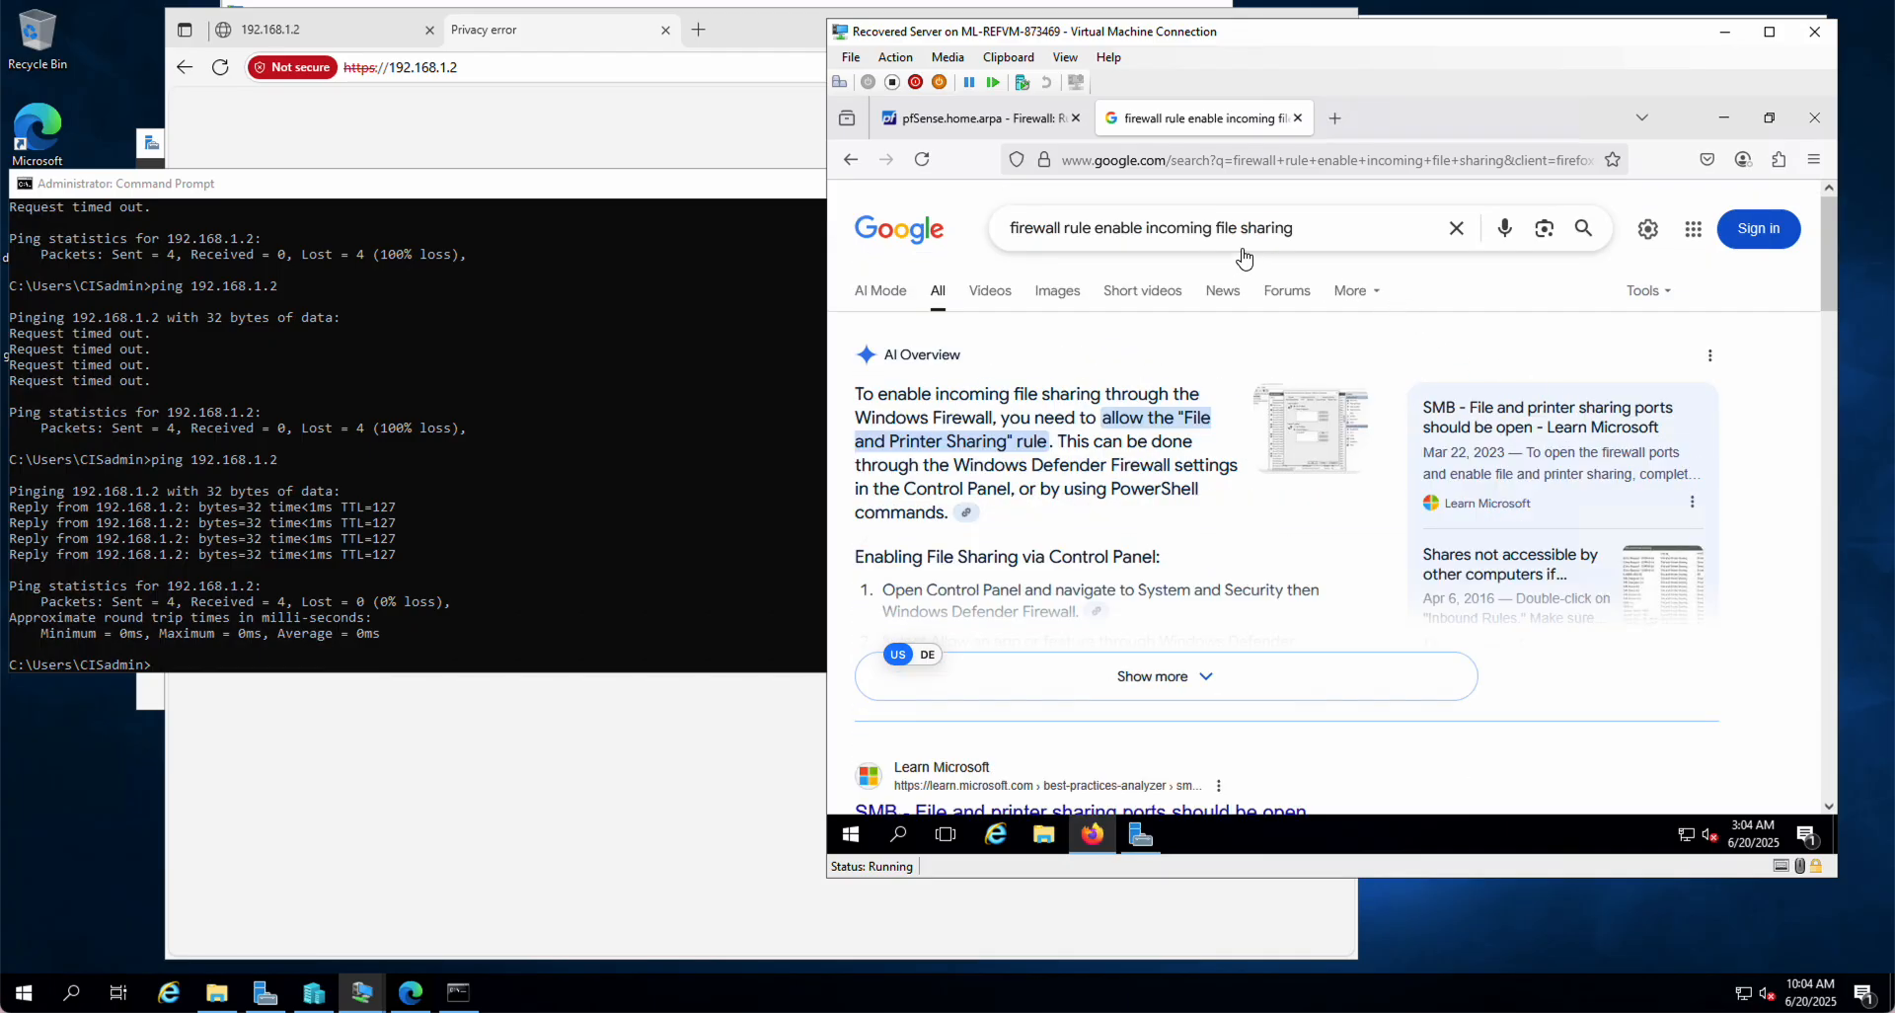
left_click(1091, 232)
type("port")
key("Return")
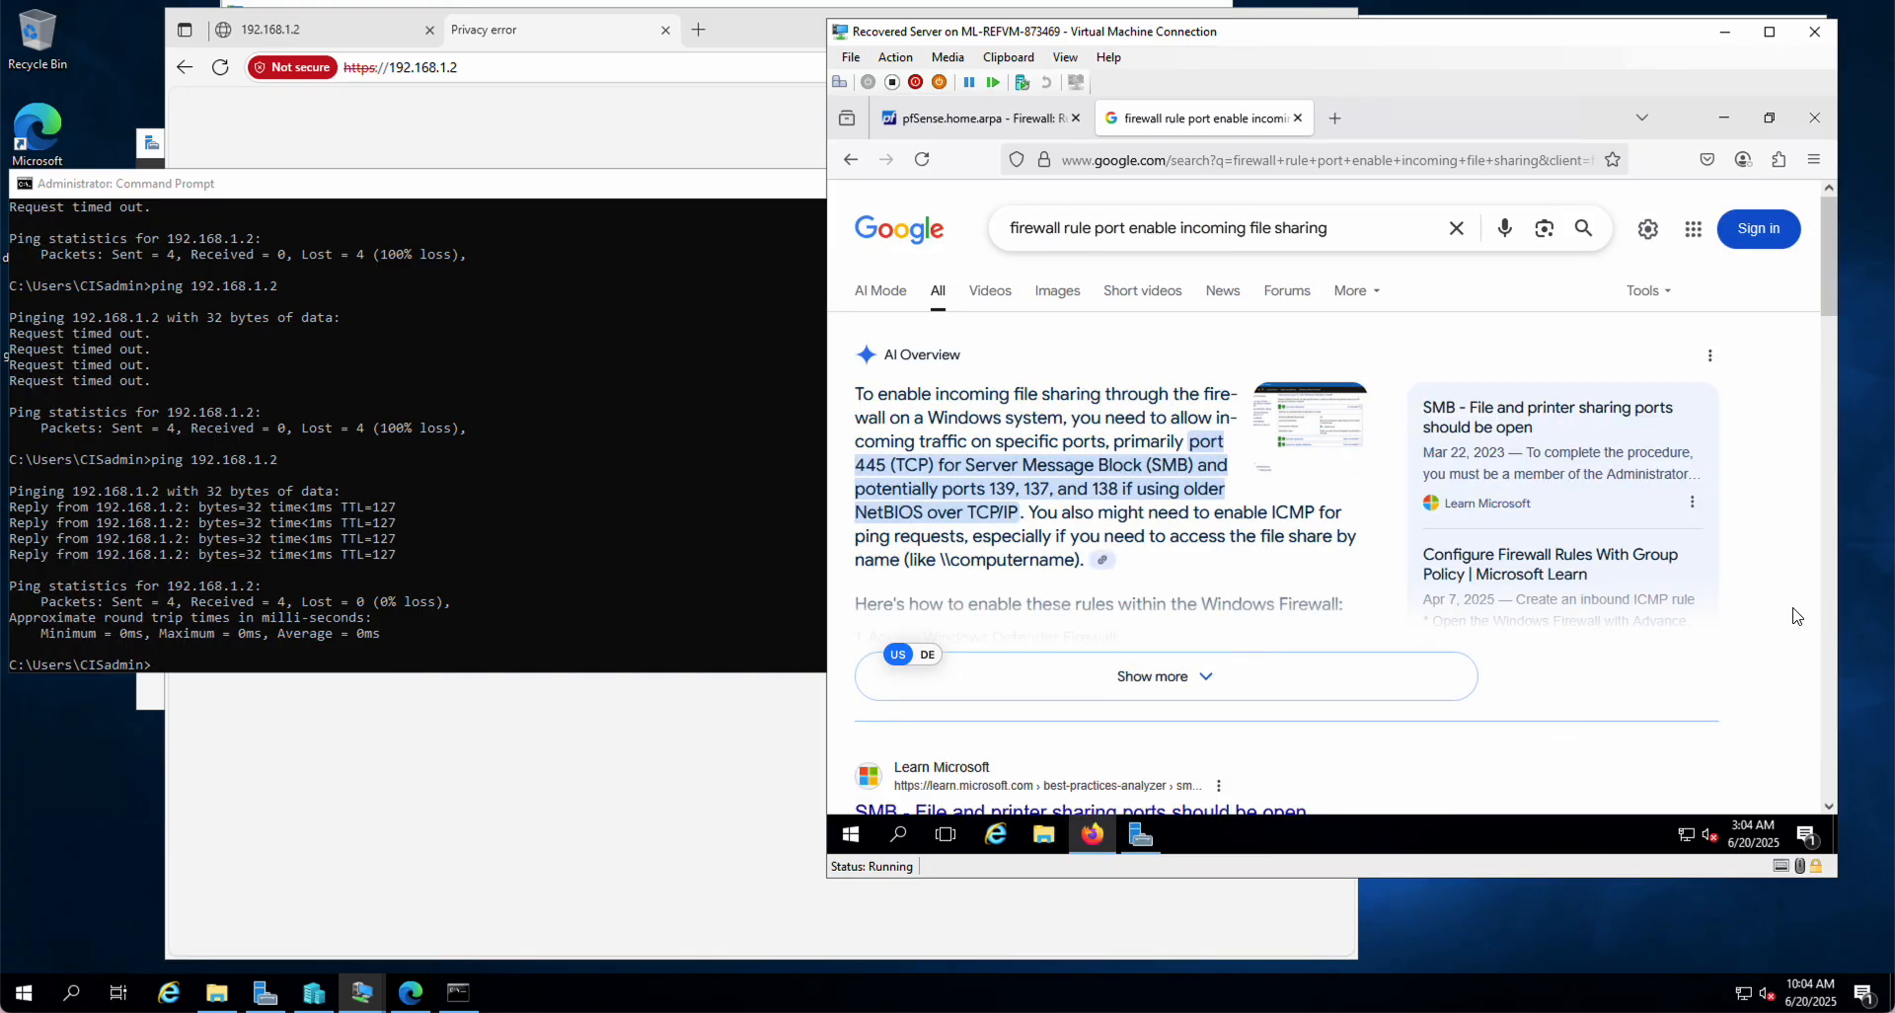
Step: Open the Microsoft Learn SMB file sharing ports article in a new tab
right_click(1475, 428)
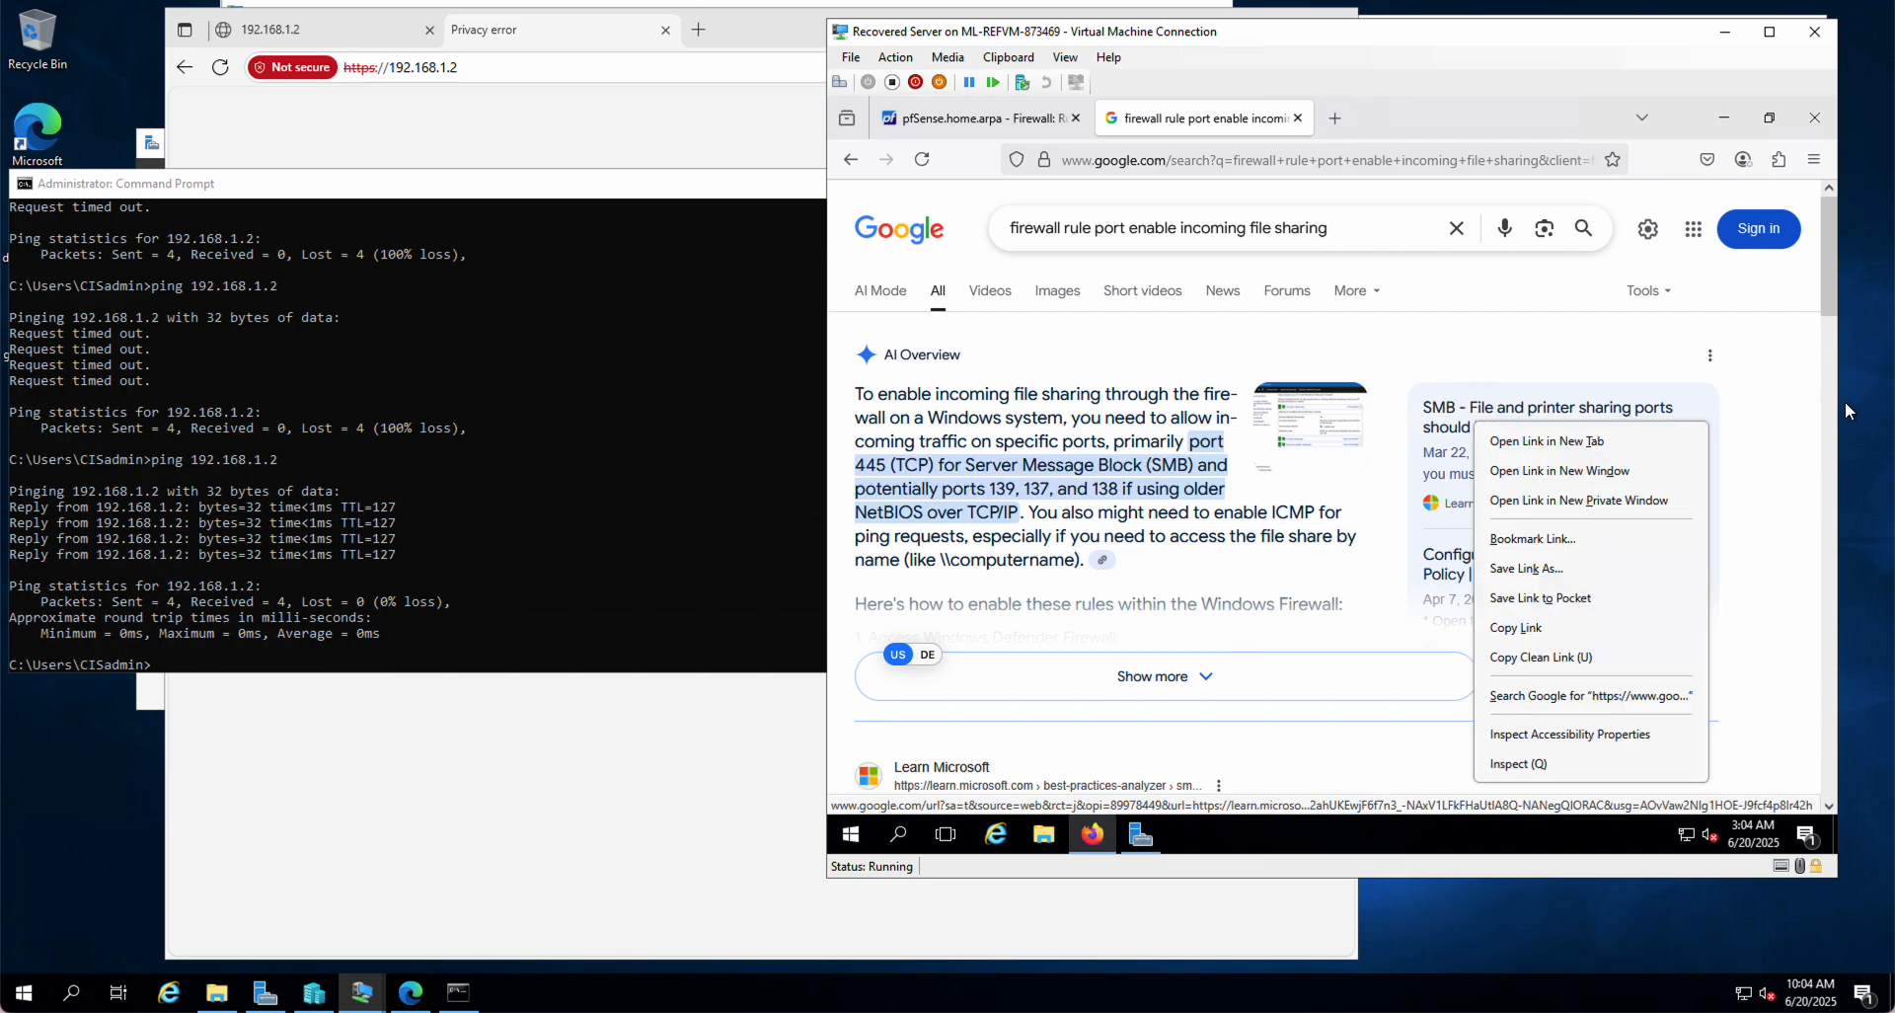
left_click(1799, 466)
scroll(1655, 580, "down", 2)
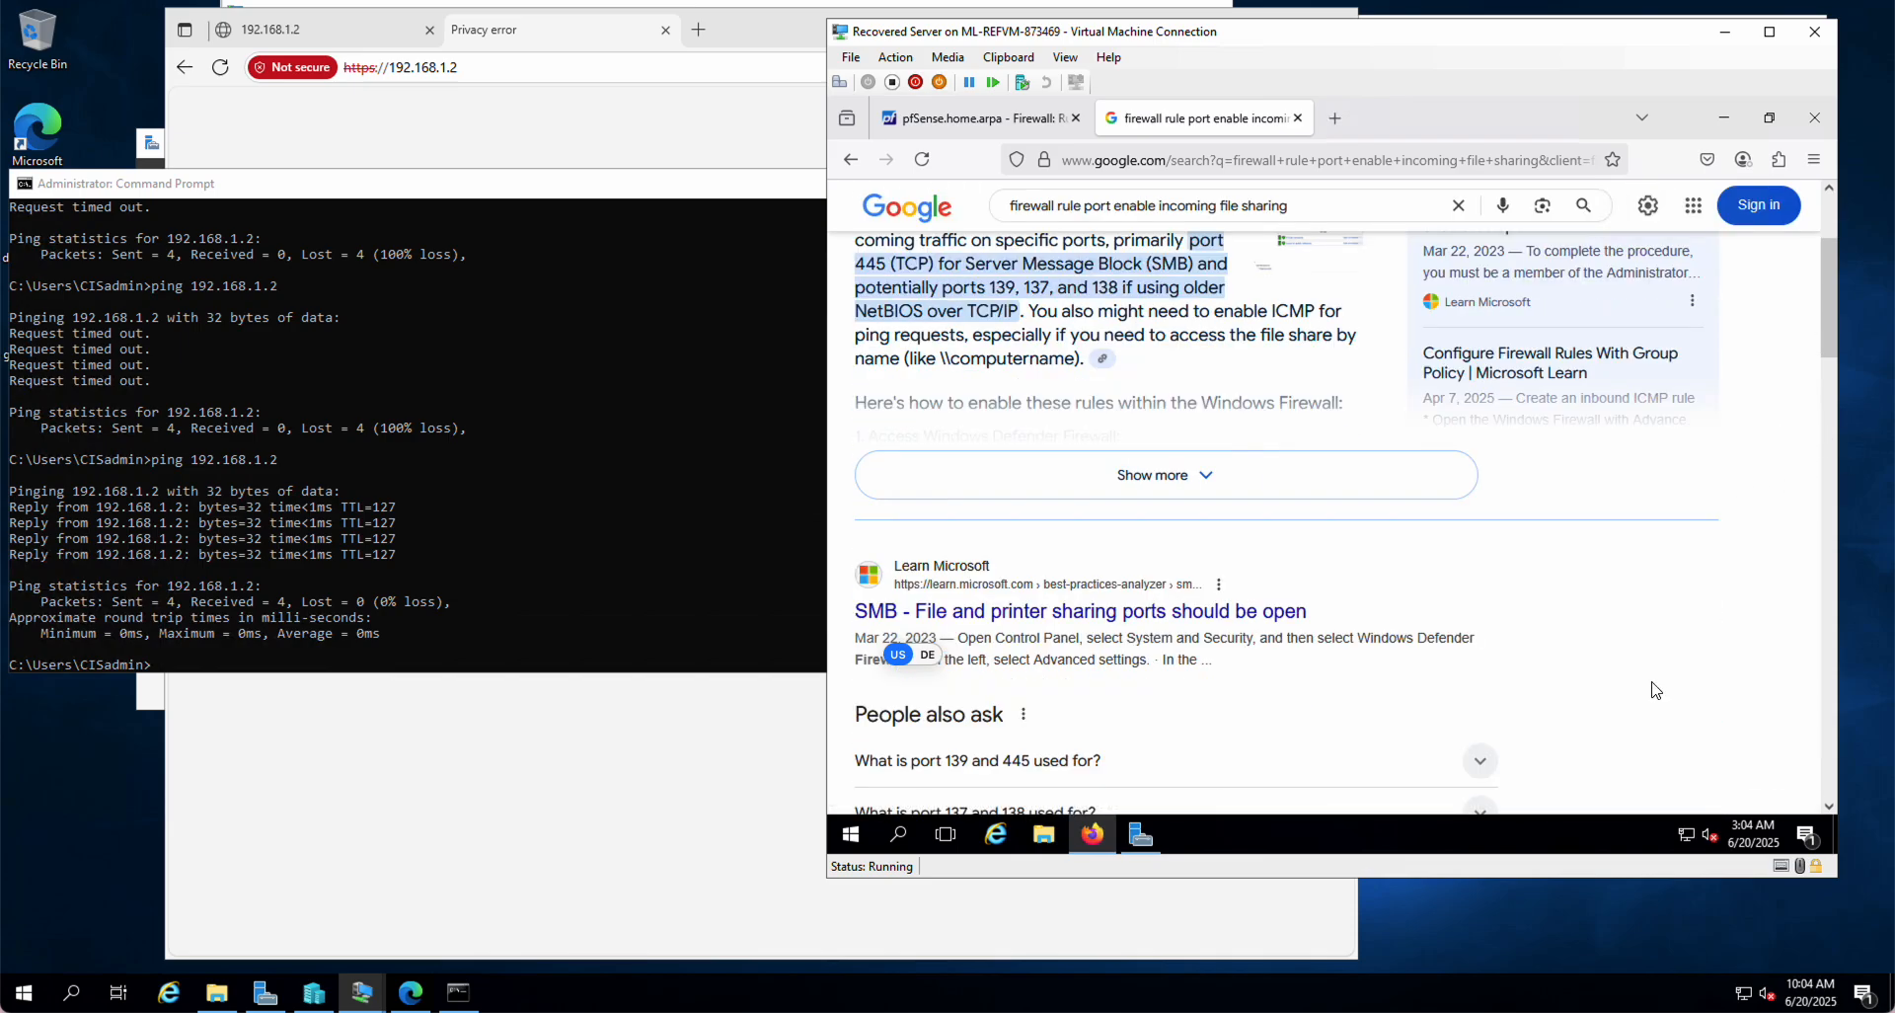
left_click(1052, 616)
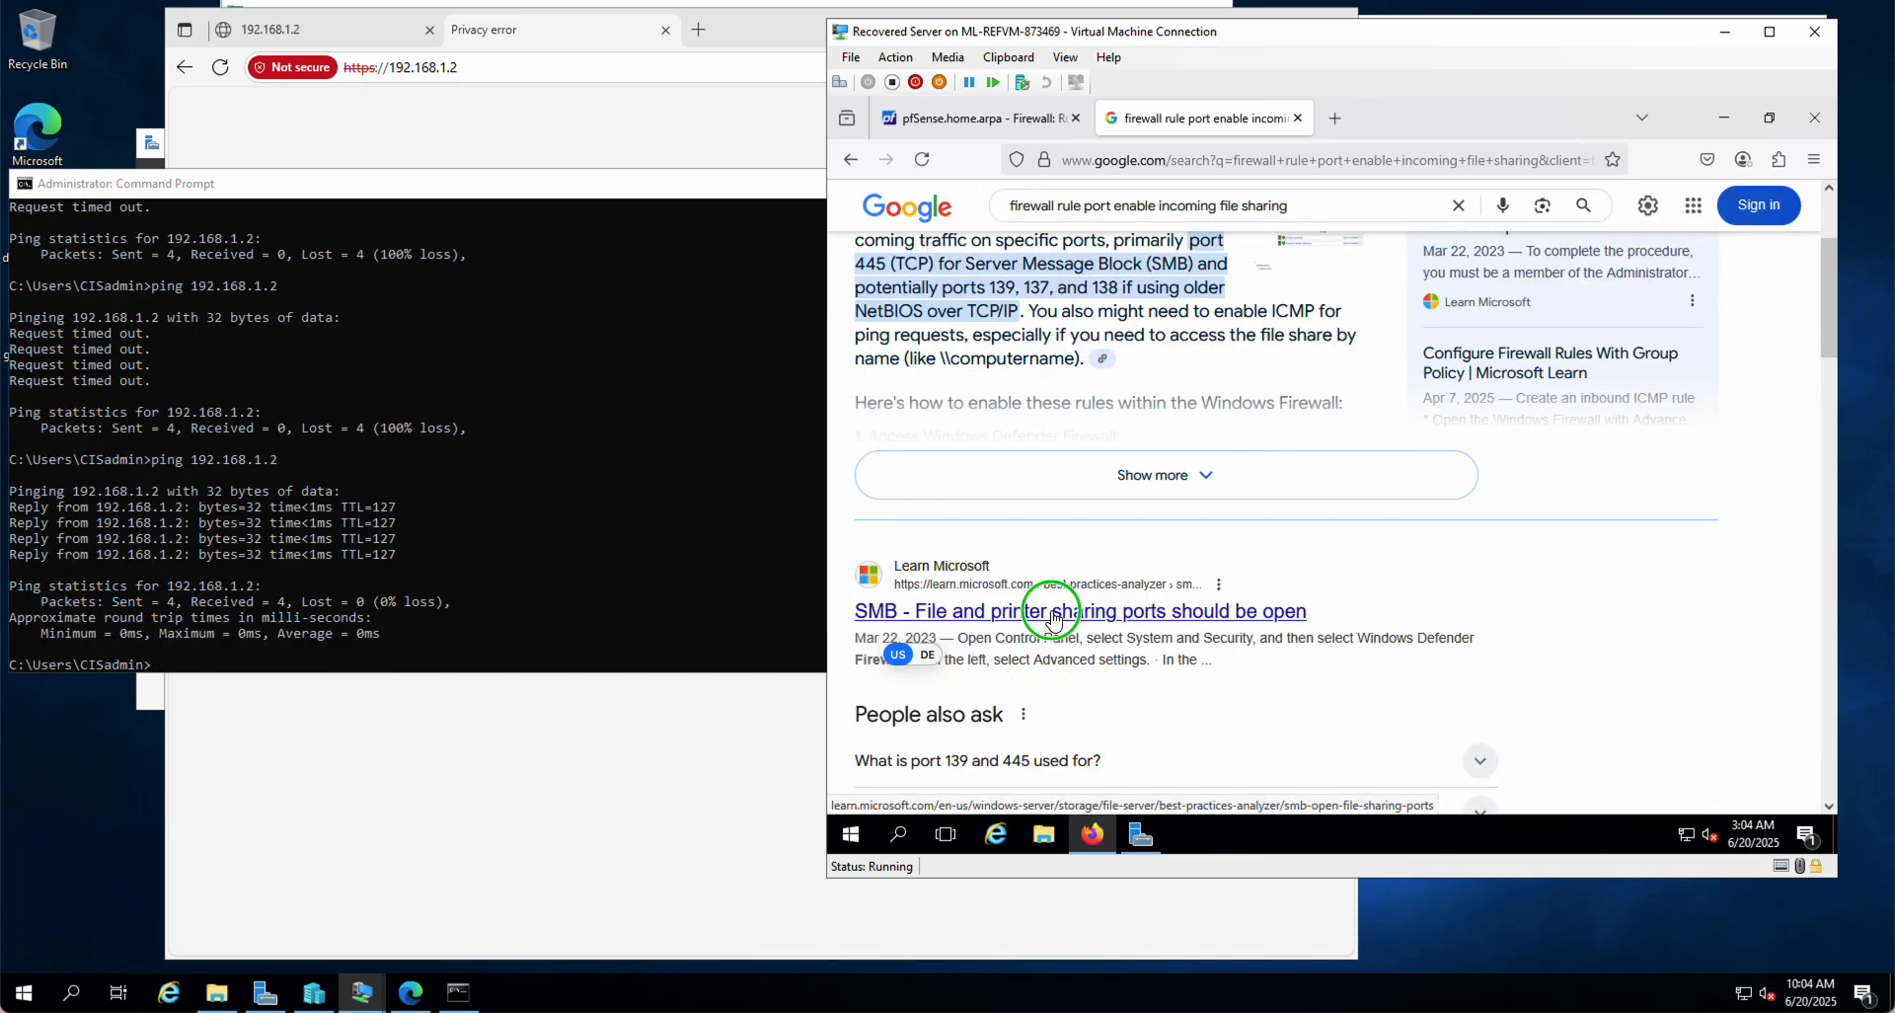
left_click(1163, 251)
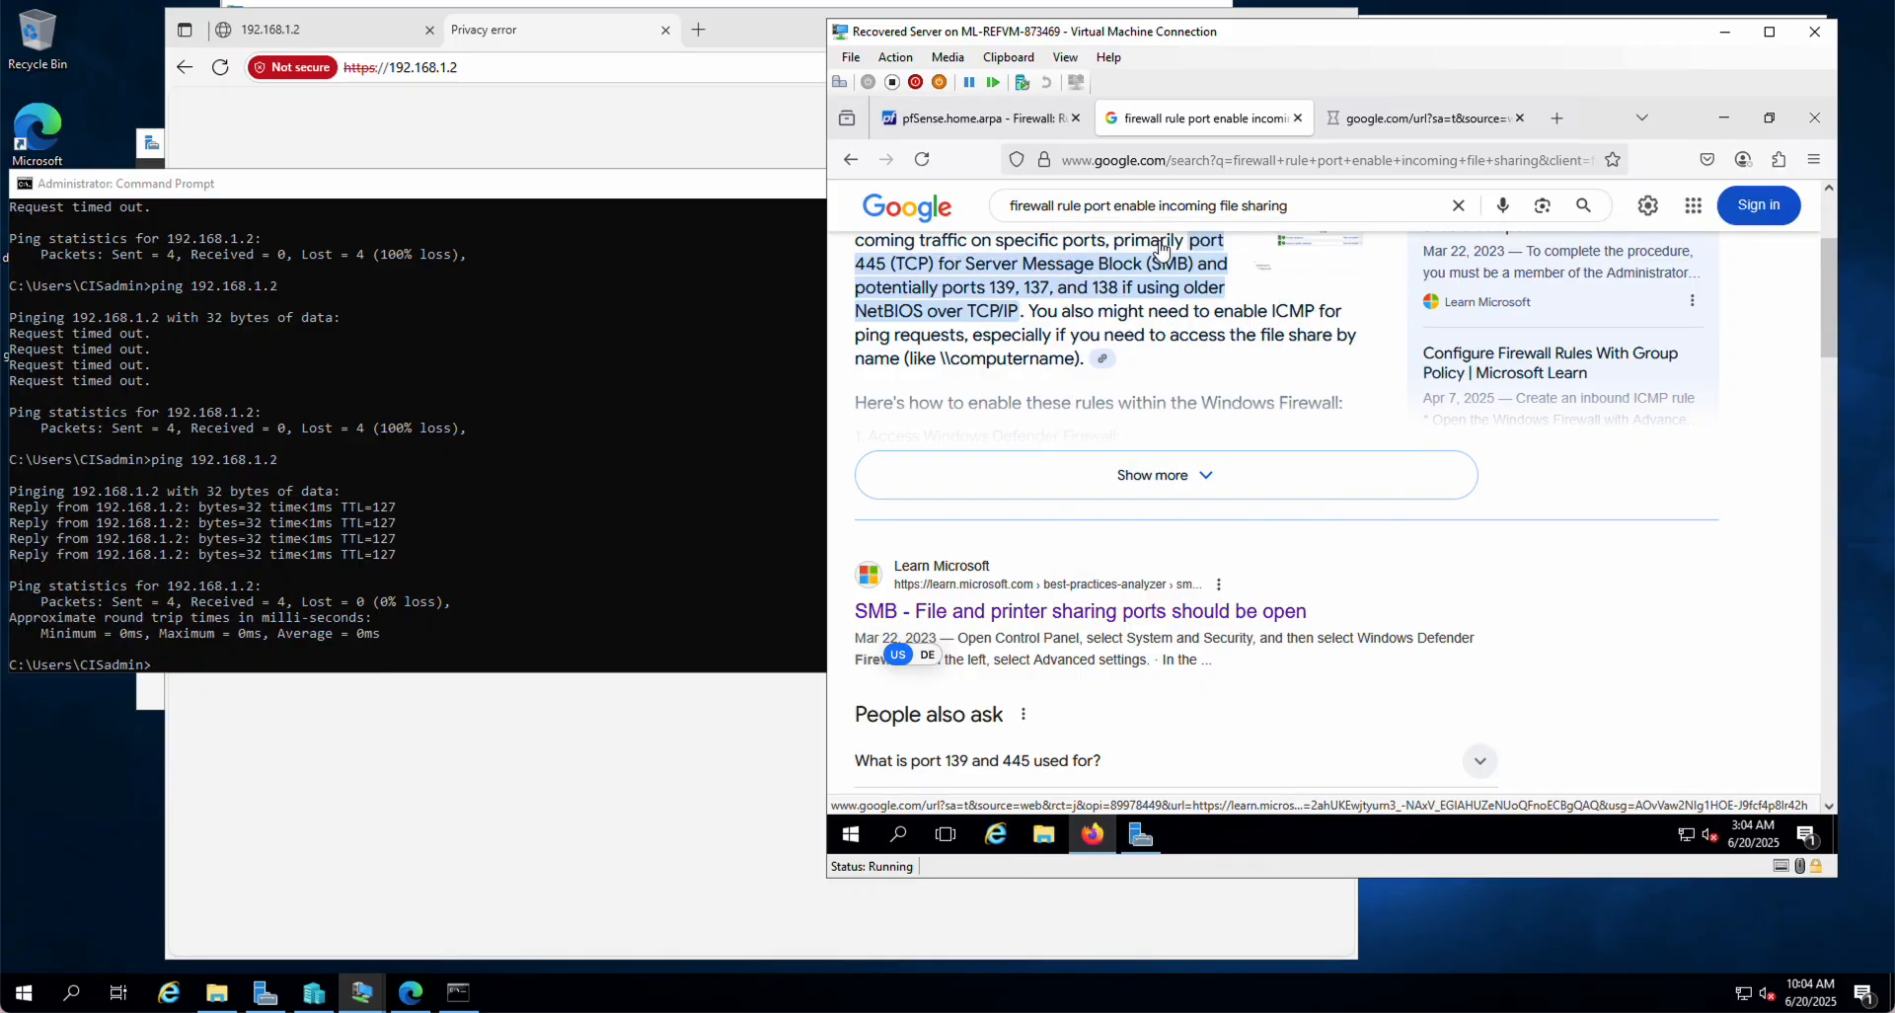
left_click(1421, 119)
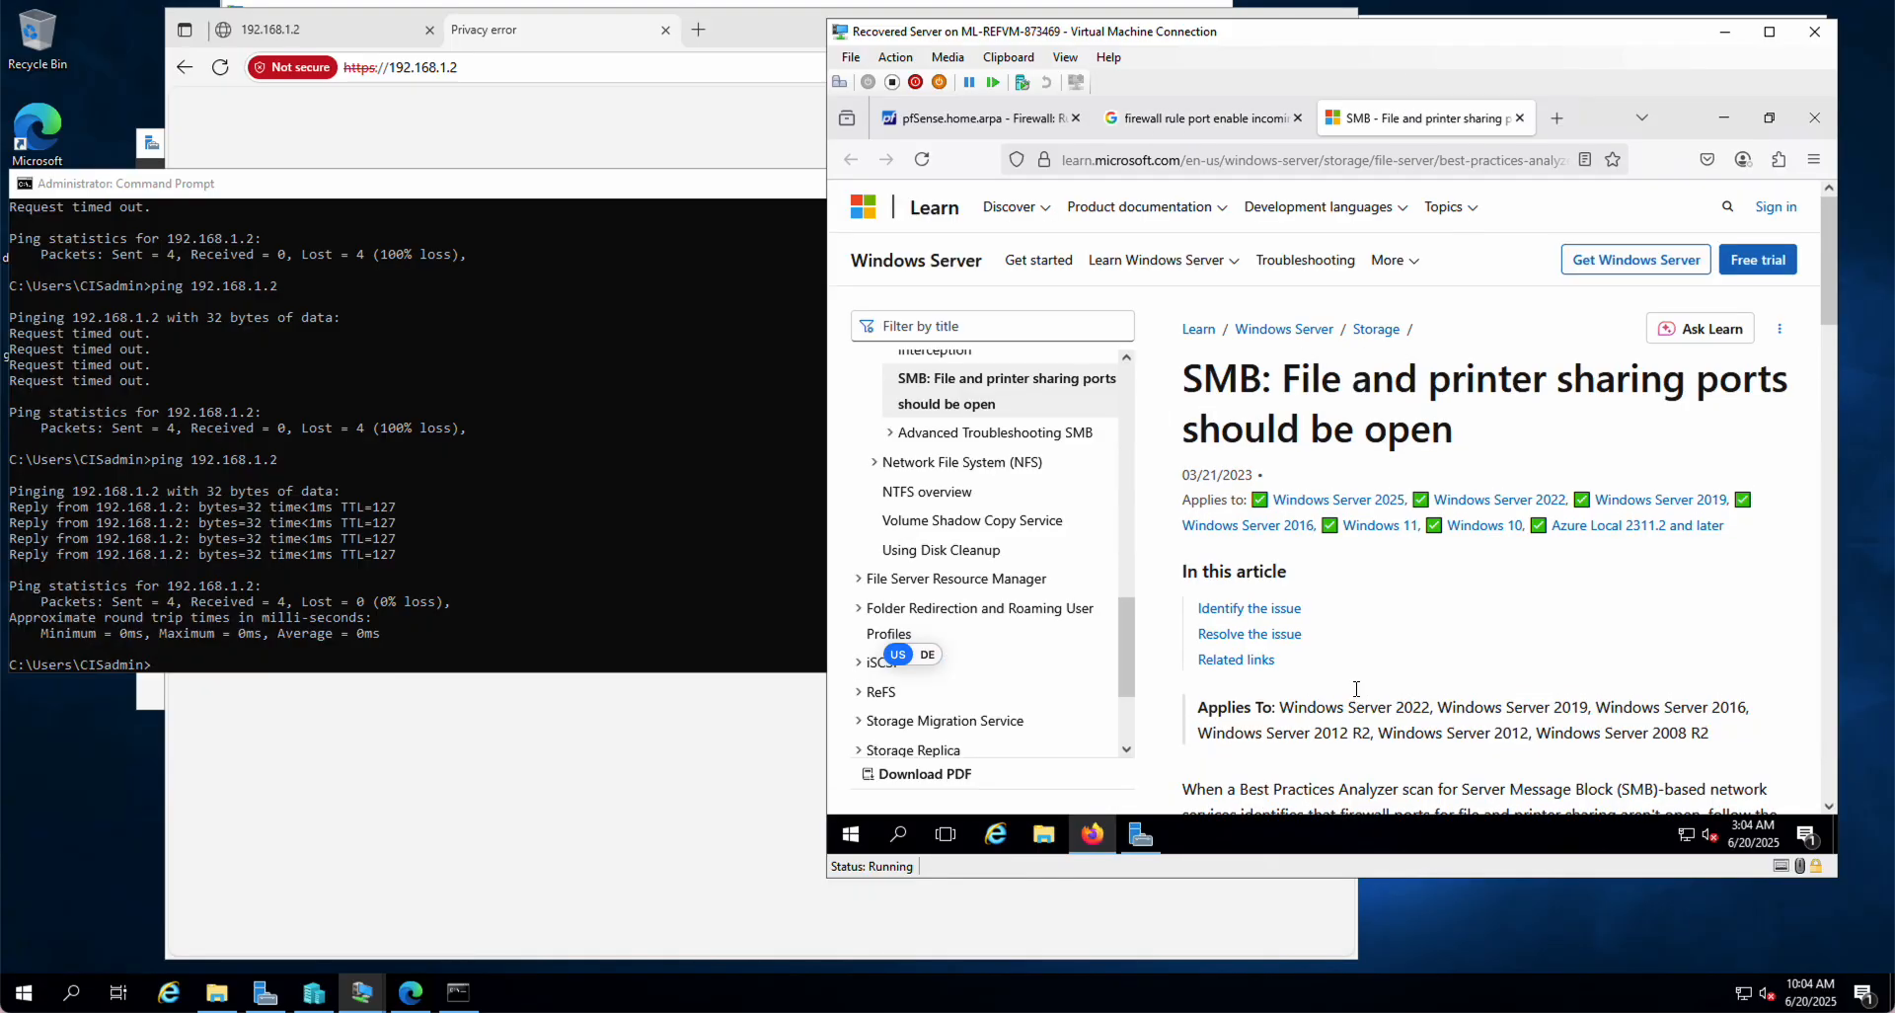
Step: Find file-sharing ports 445 and 139 in the SMB article
scroll(1356, 688, "down", 3)
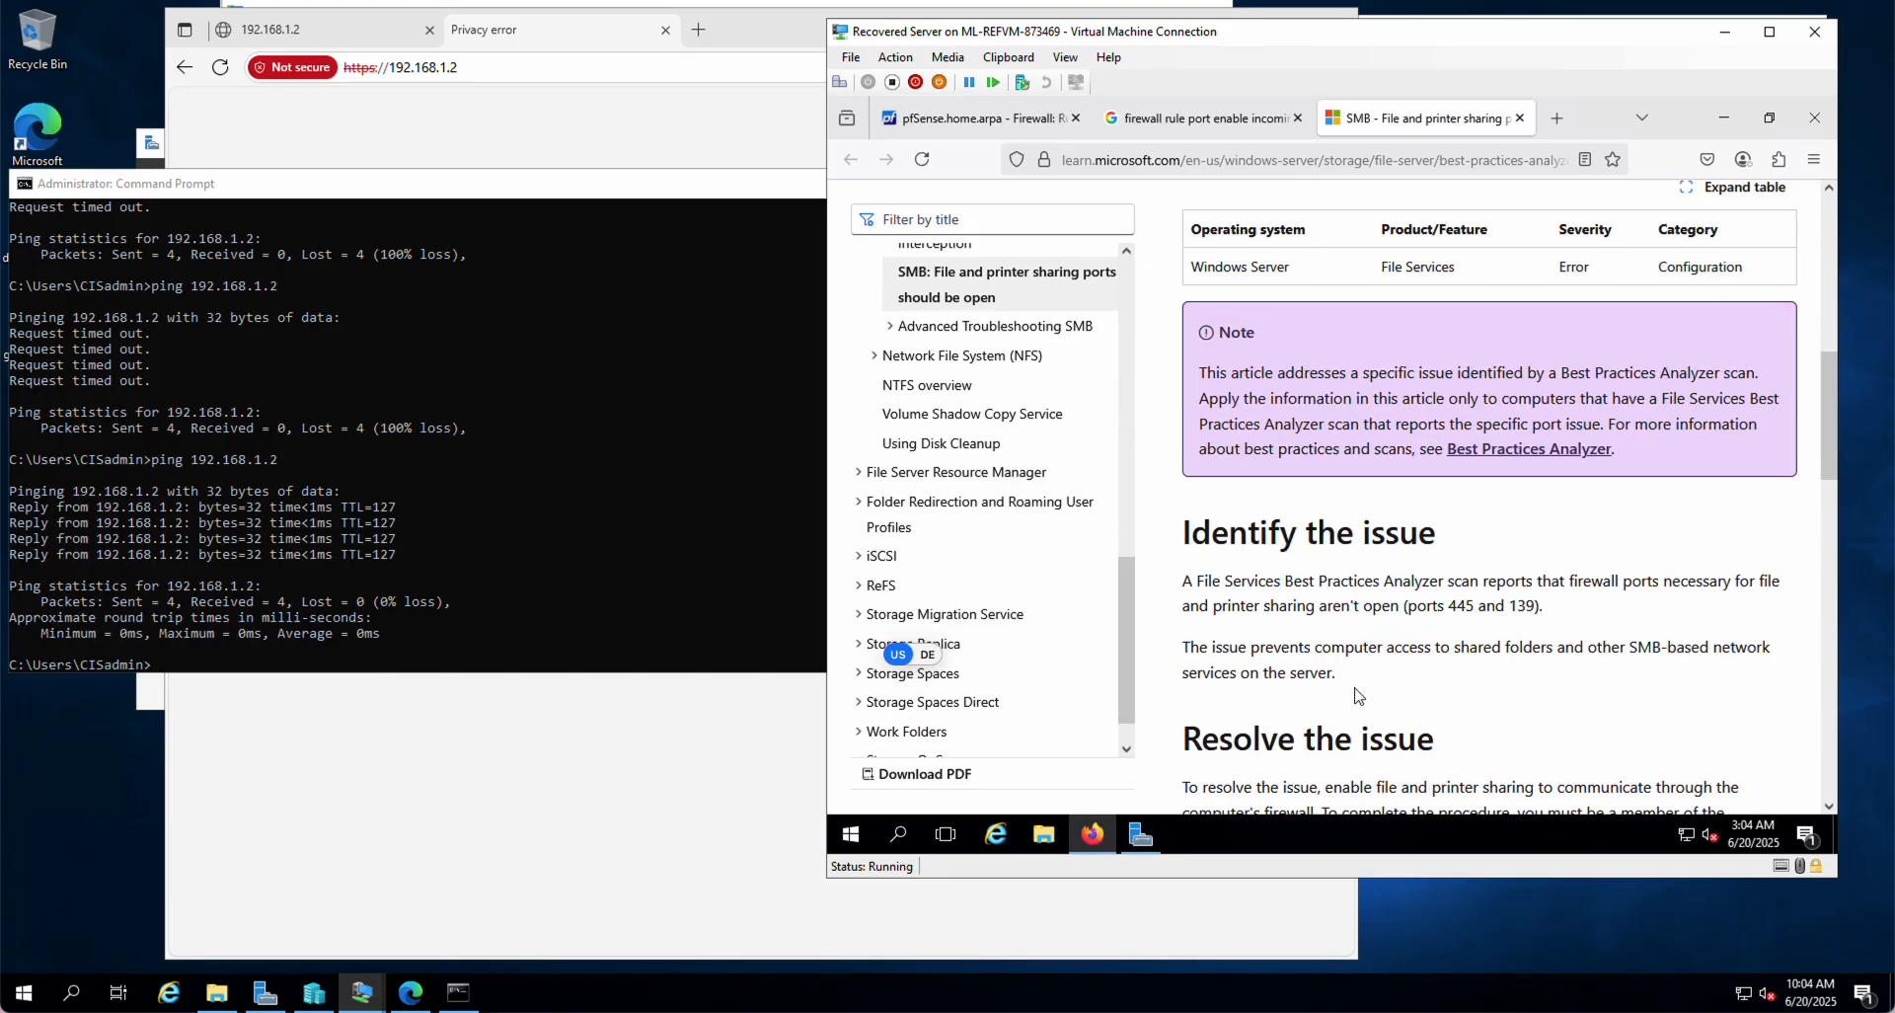
scroll(1355, 691, "down", 4)
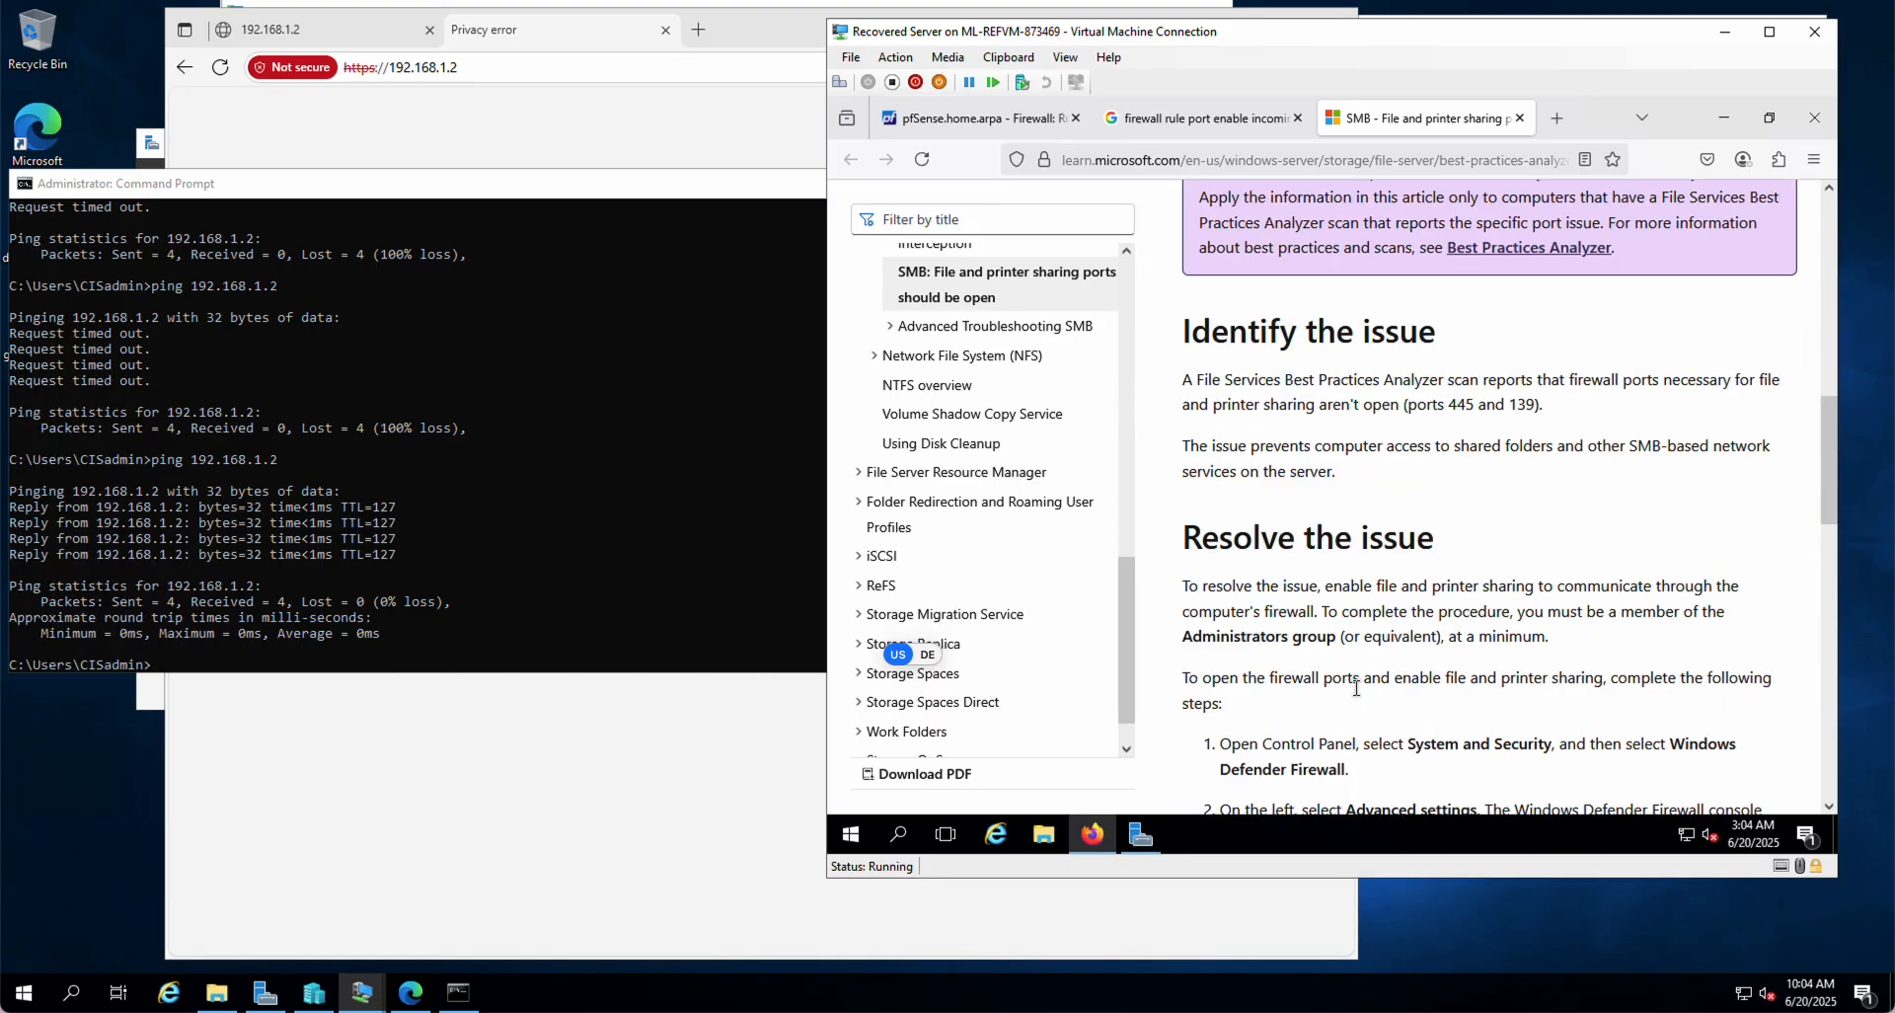
double_click(1455, 406)
left_click(992, 120)
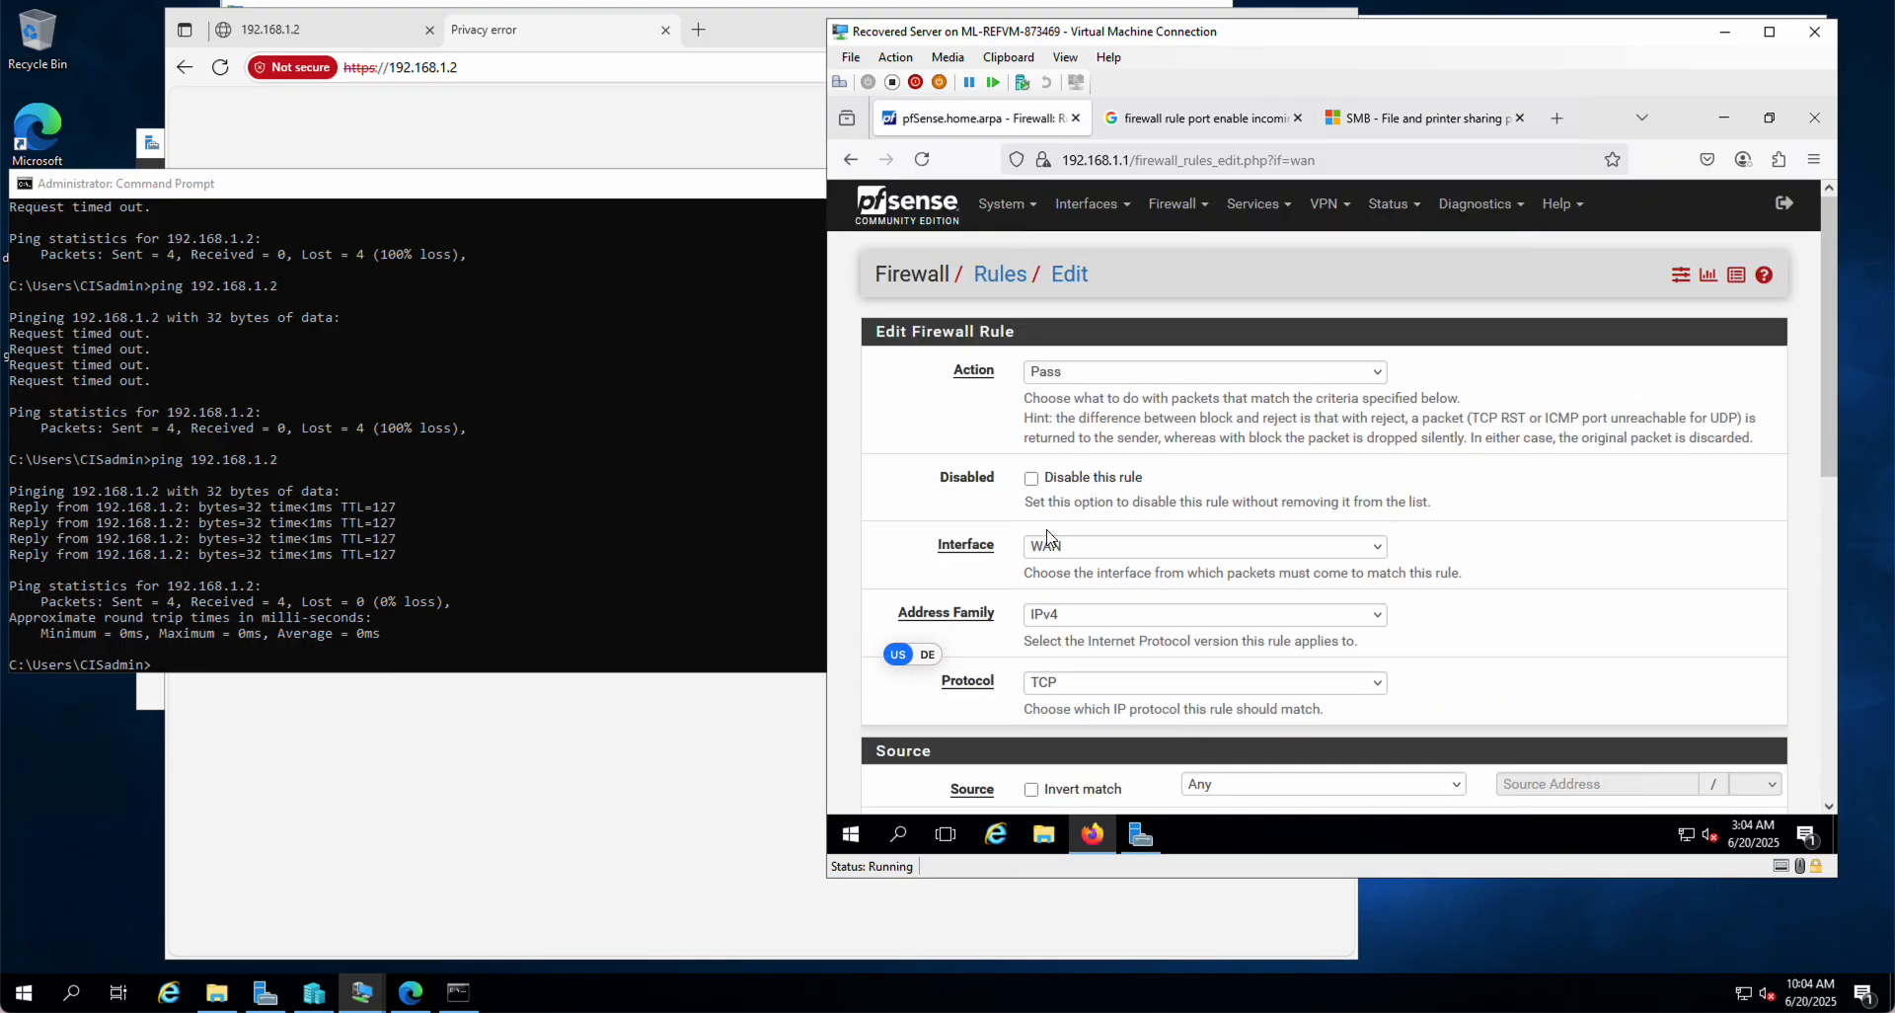
Step: Set the new rule's destination to address 192.168.1.2
left_click(1425, 121)
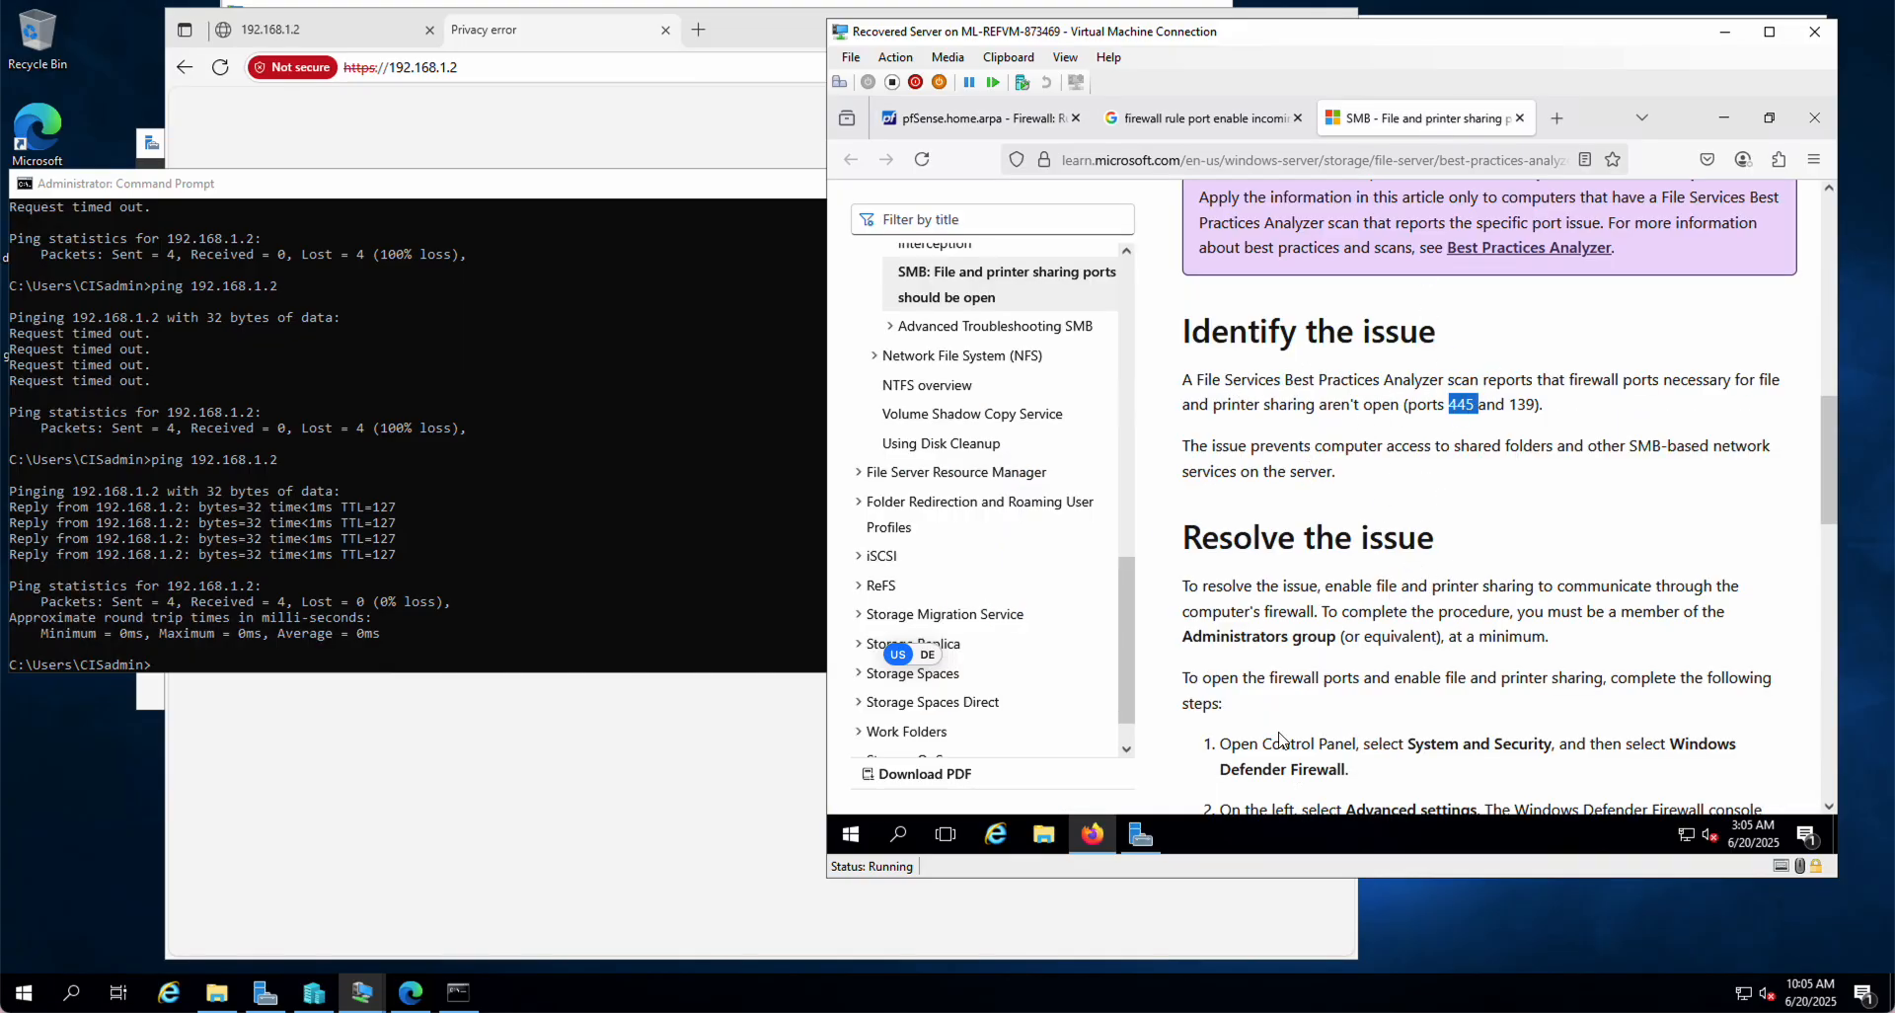
left_click(1012, 118)
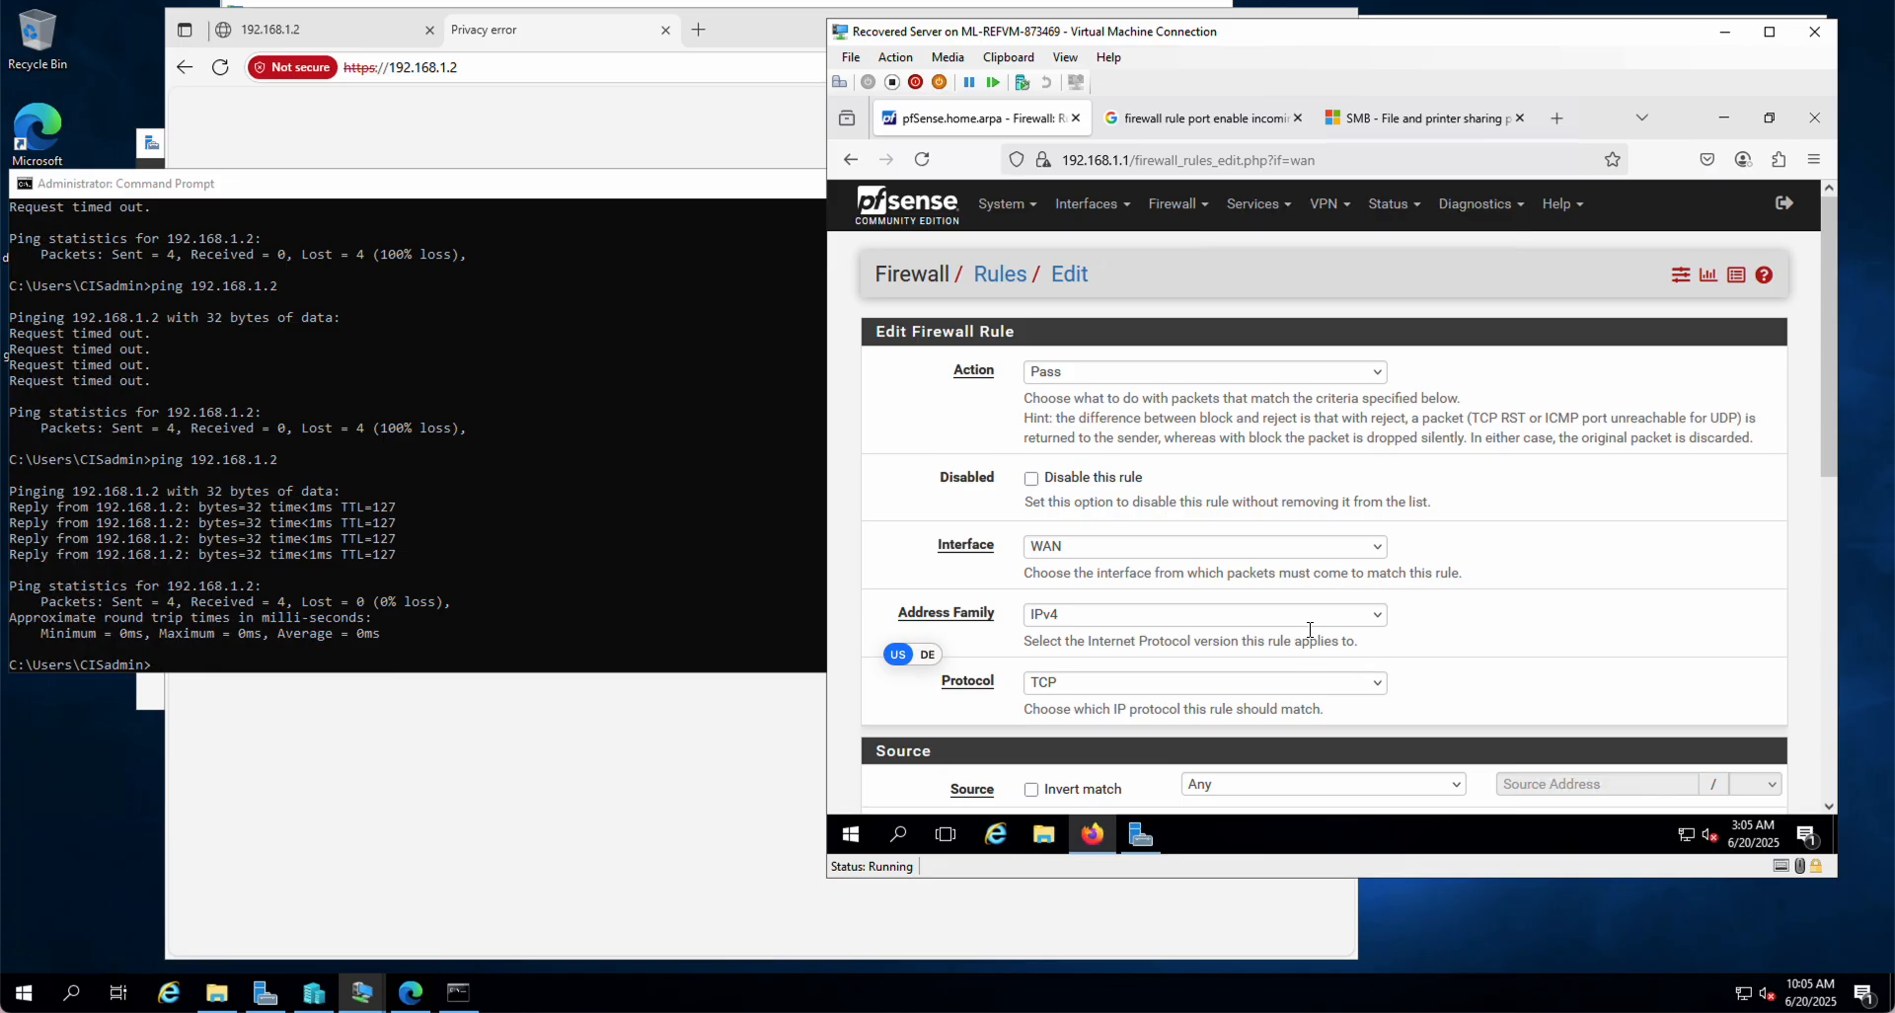
scroll(1459, 632, "down", 3)
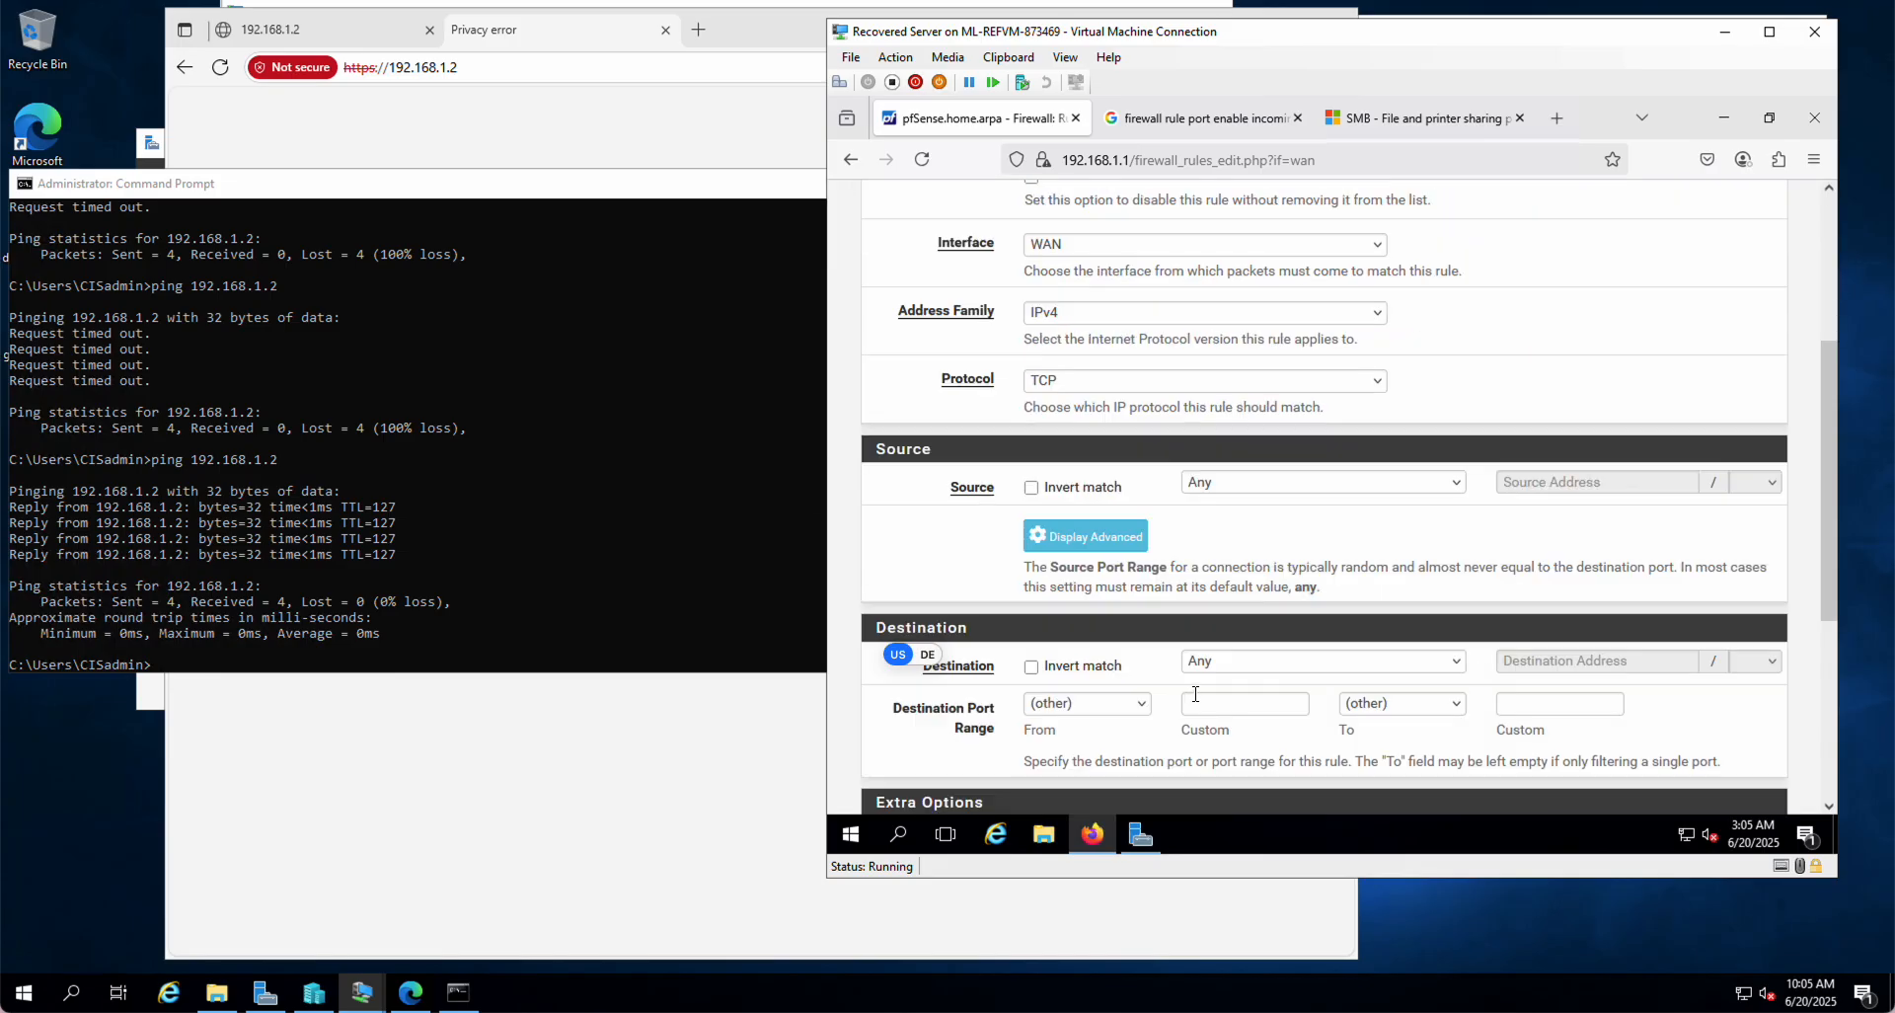
left_click(1434, 661)
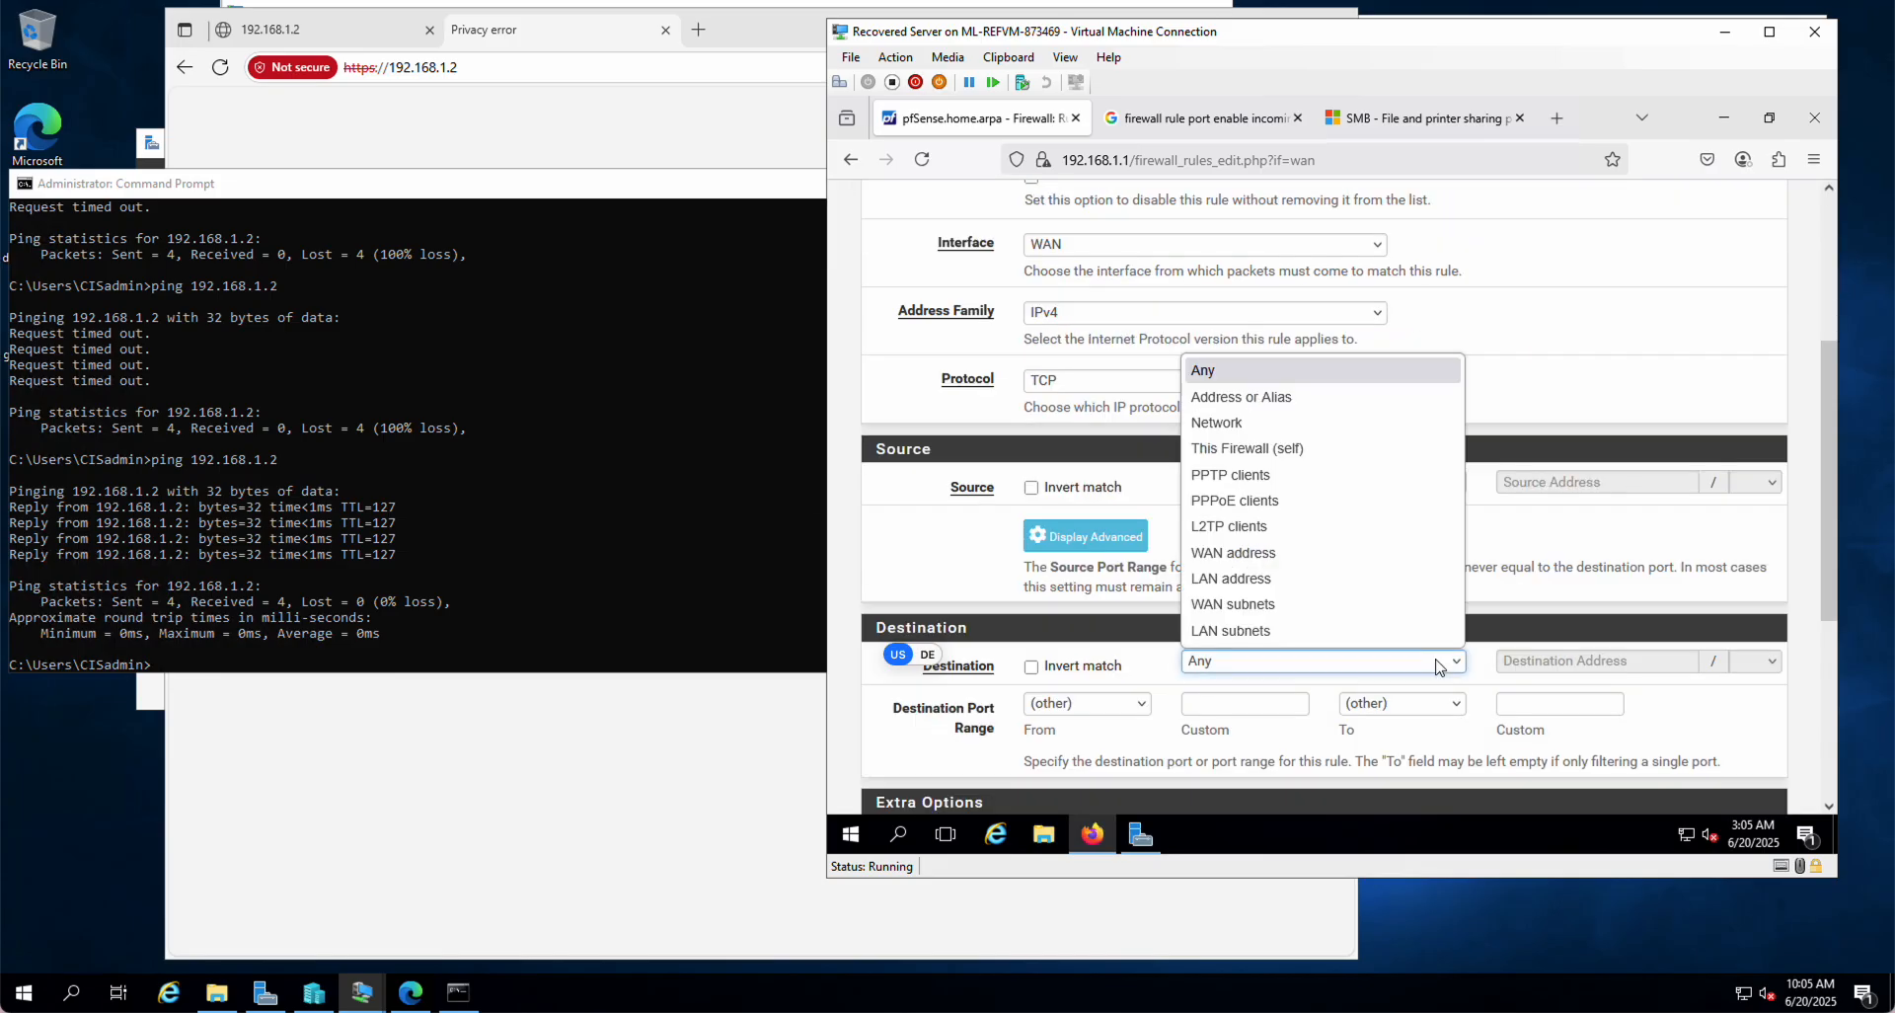
left_click(1313, 396)
left_click(1535, 670)
type("192.168.1.2")
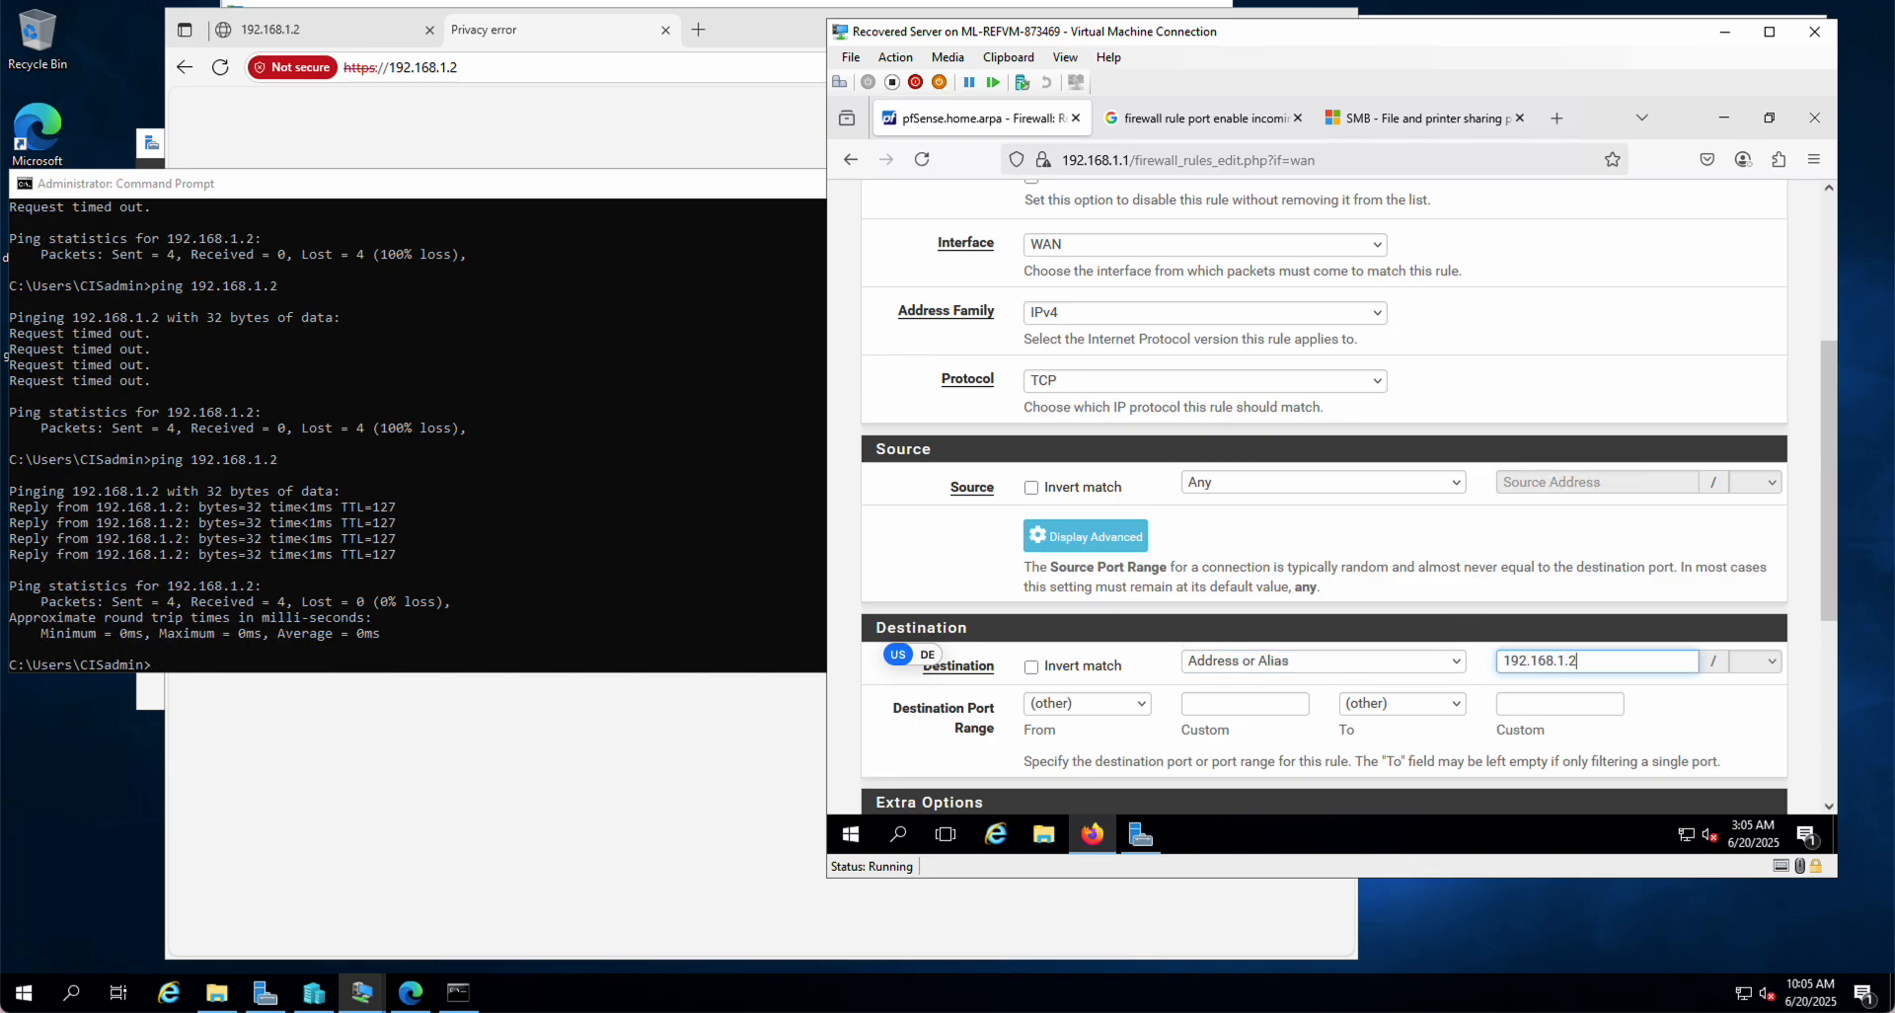
Step: Choose MS DS (445) as the destination port, then save and apply the rule
left_click(1137, 702)
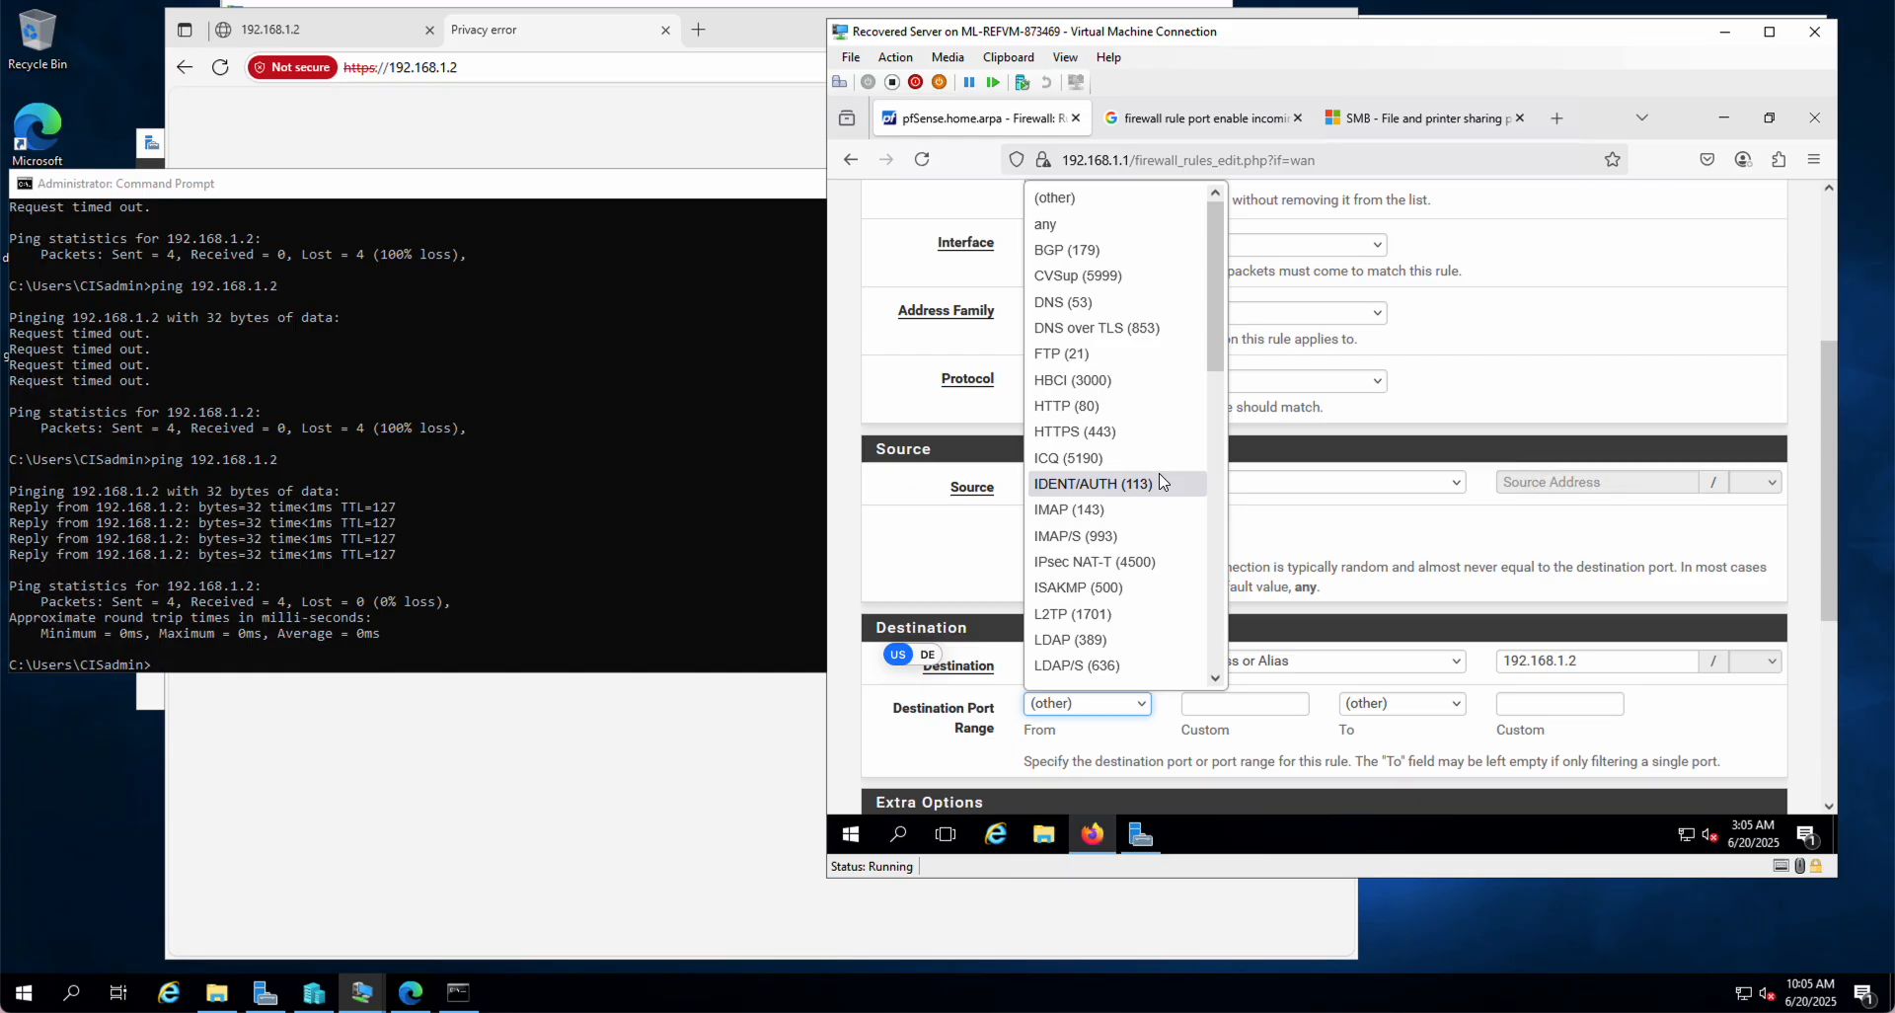
scroll(1161, 480, "down", 2)
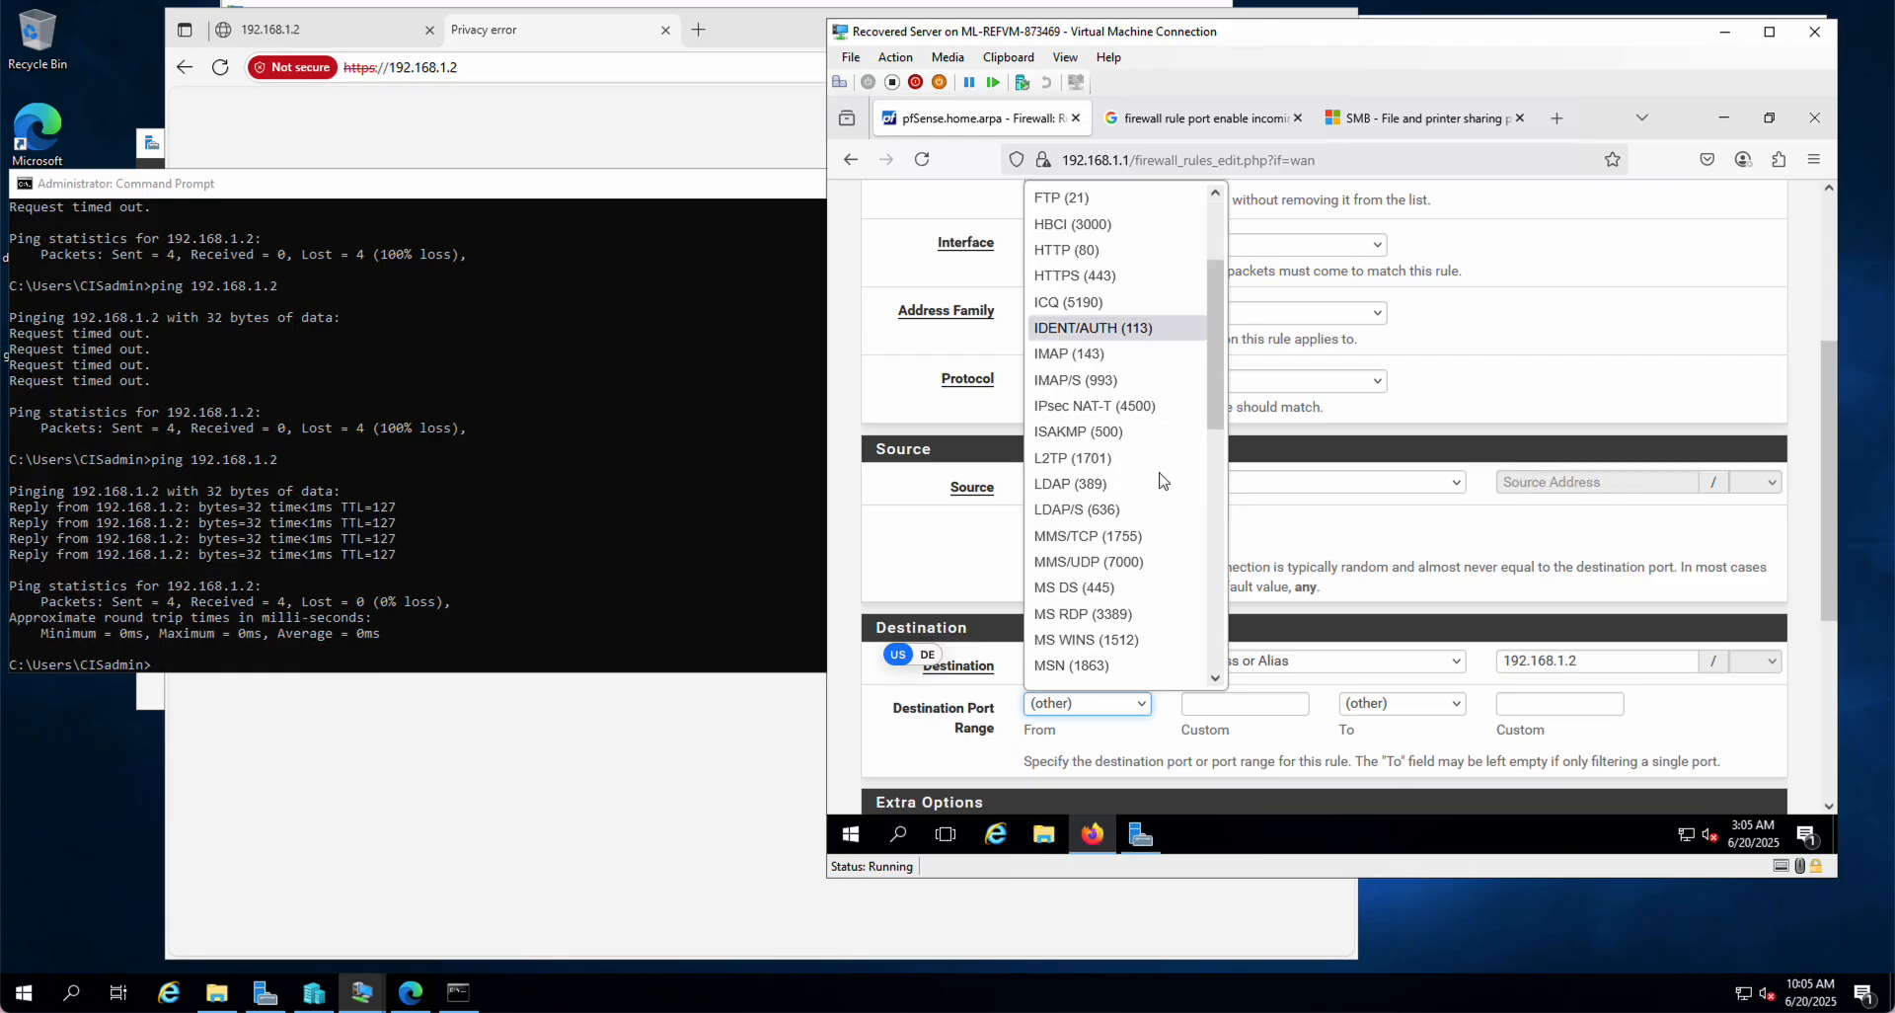
left_click(1068, 589)
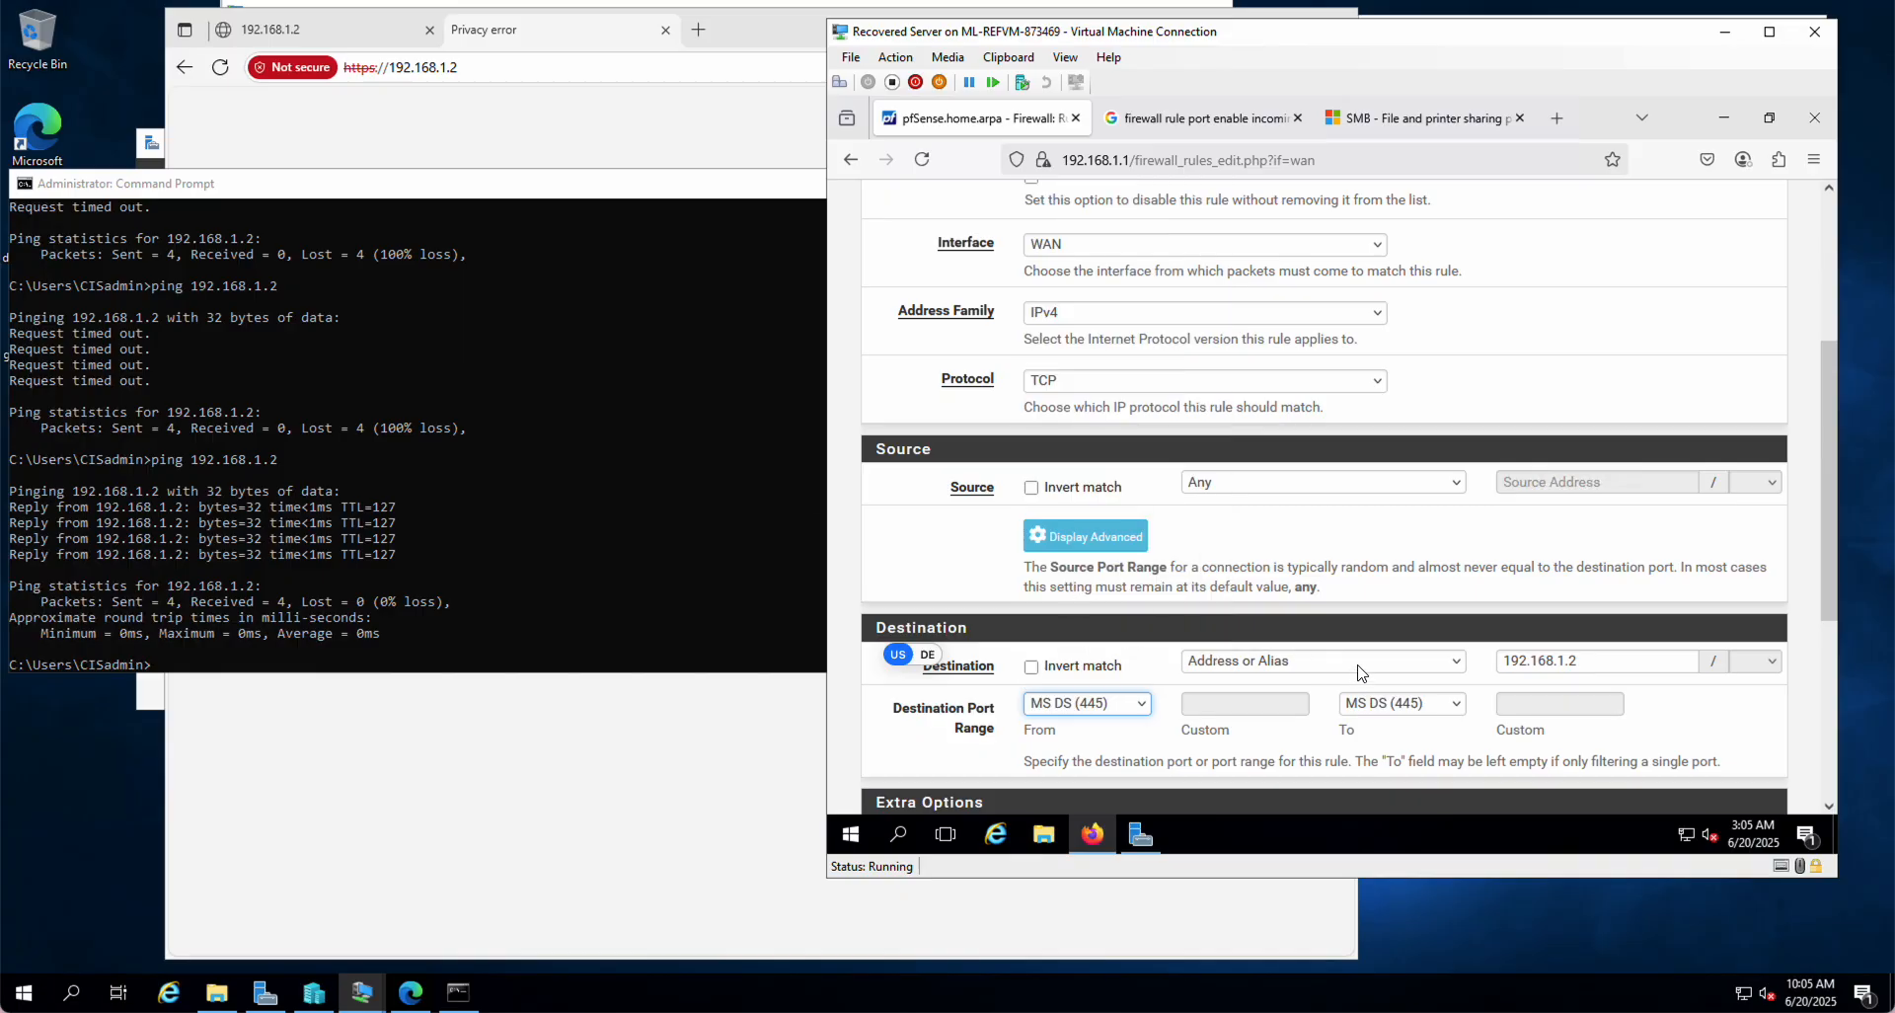
scroll(1359, 672, "down", 3)
left_click(1076, 708)
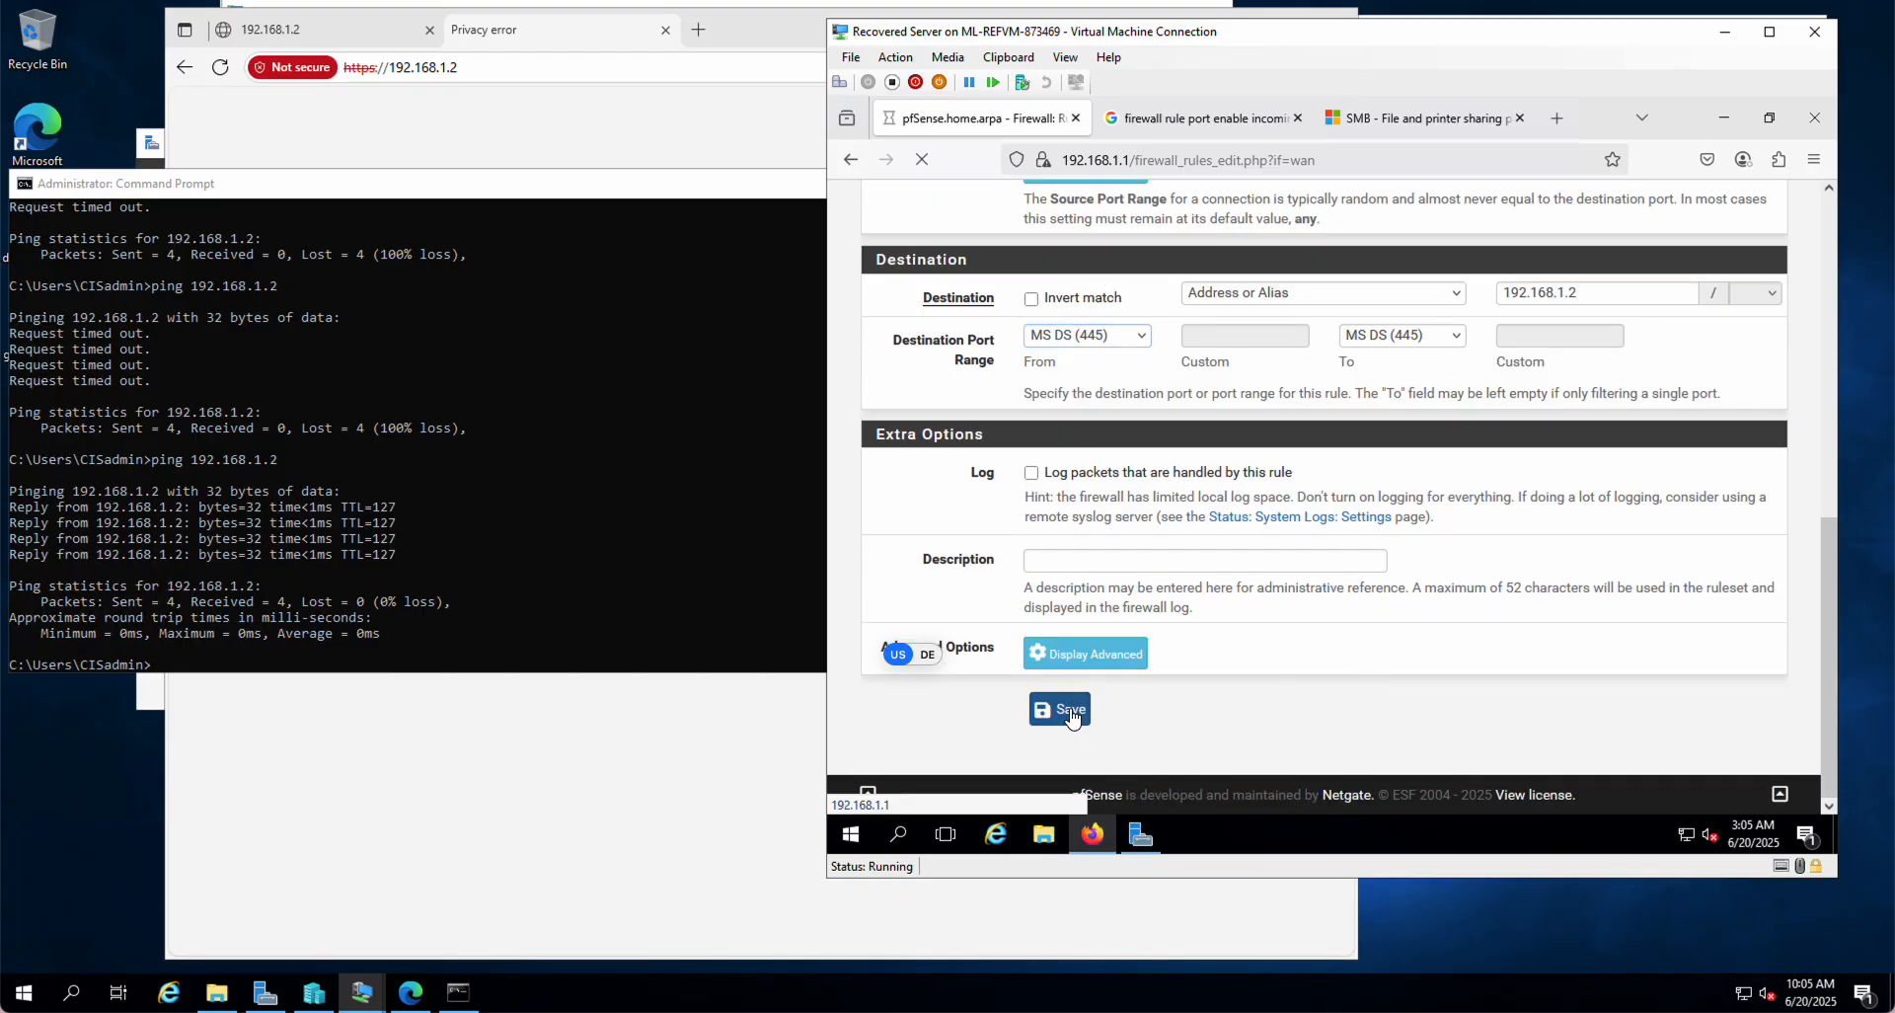
left_click(1696, 351)
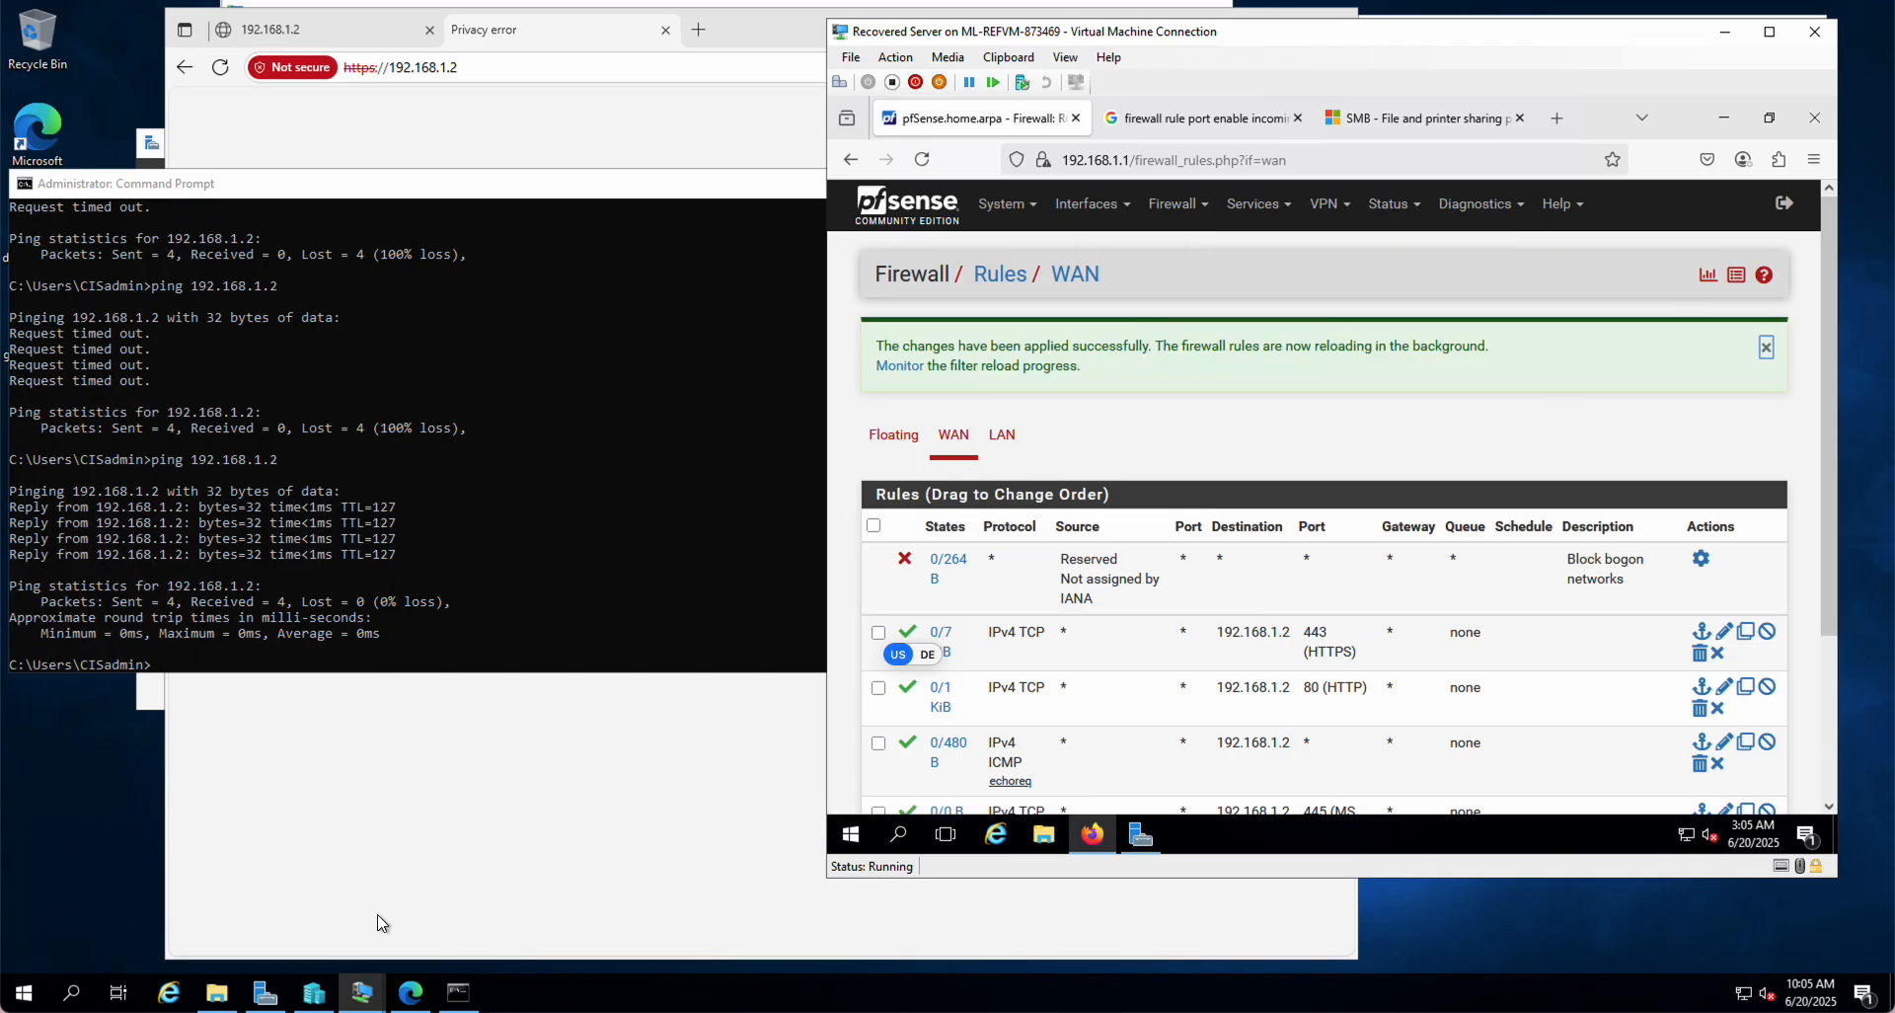
mouse_move(359, 987)
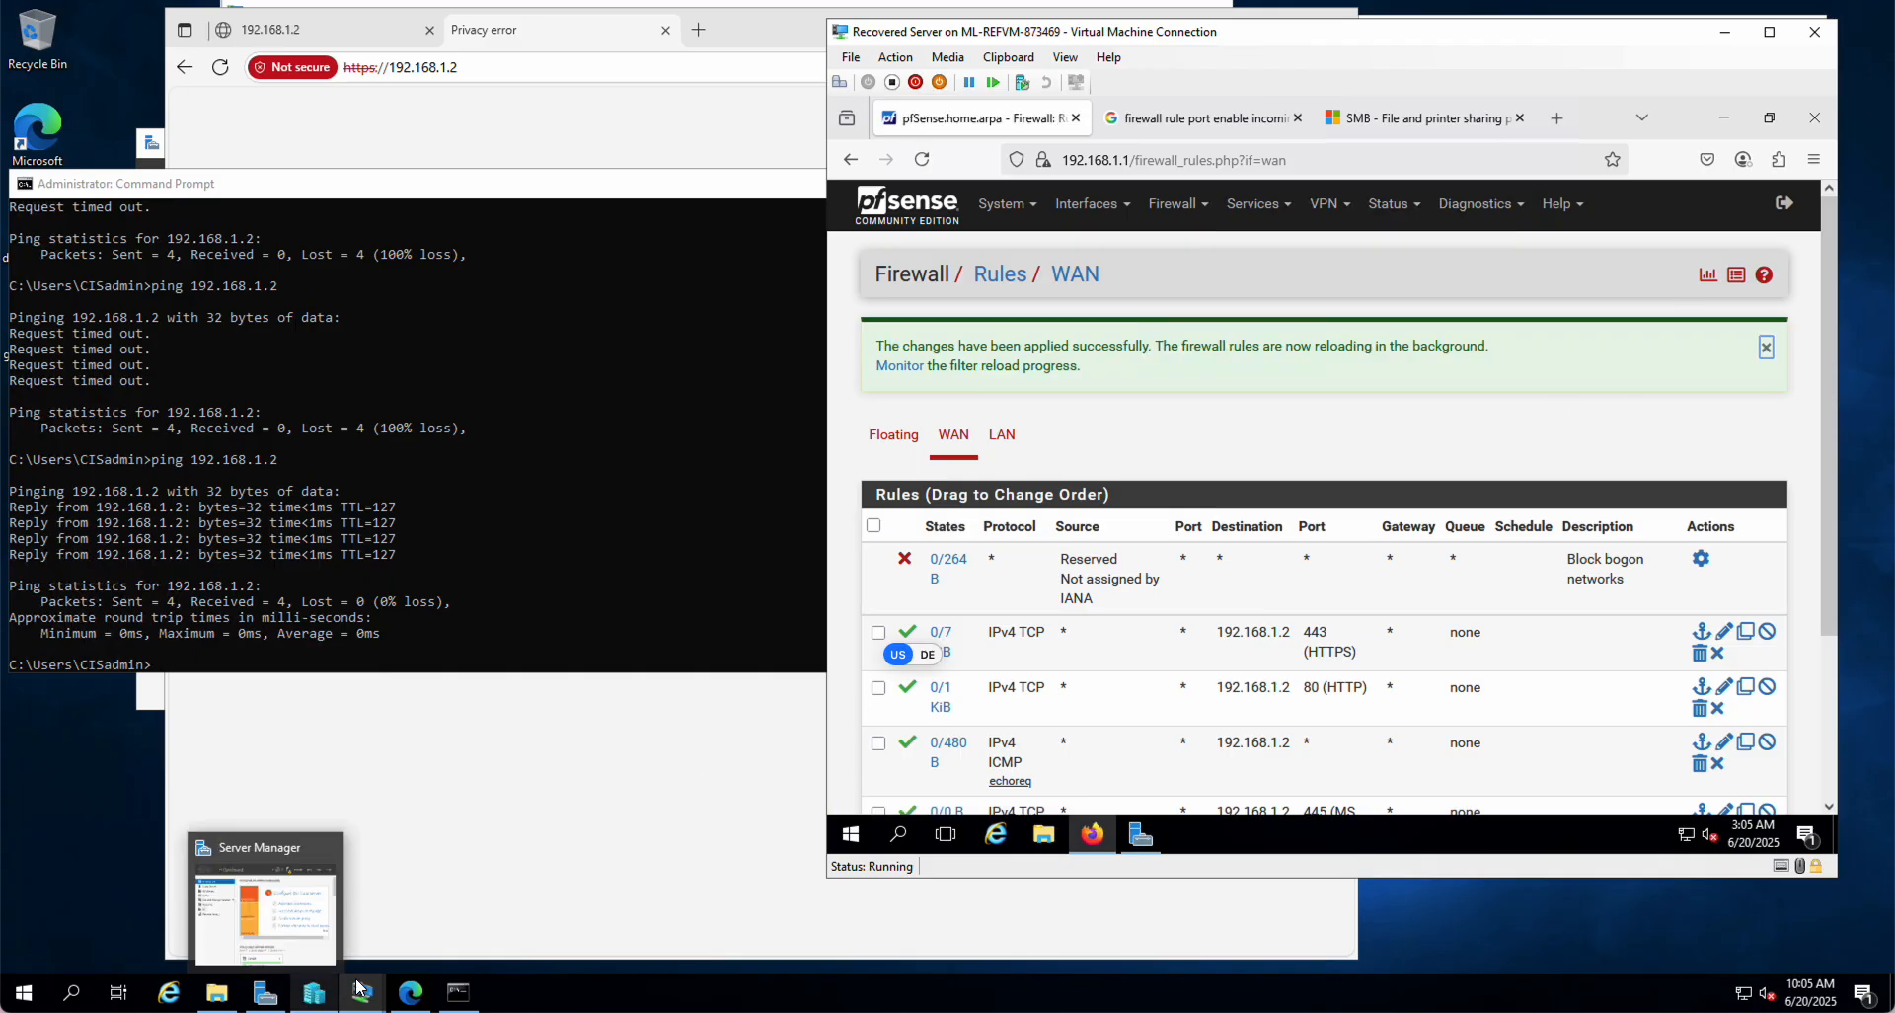
Step: Start mapping \\192.168.1.2\cis as drive Z: using different credentials
left_click(217, 993)
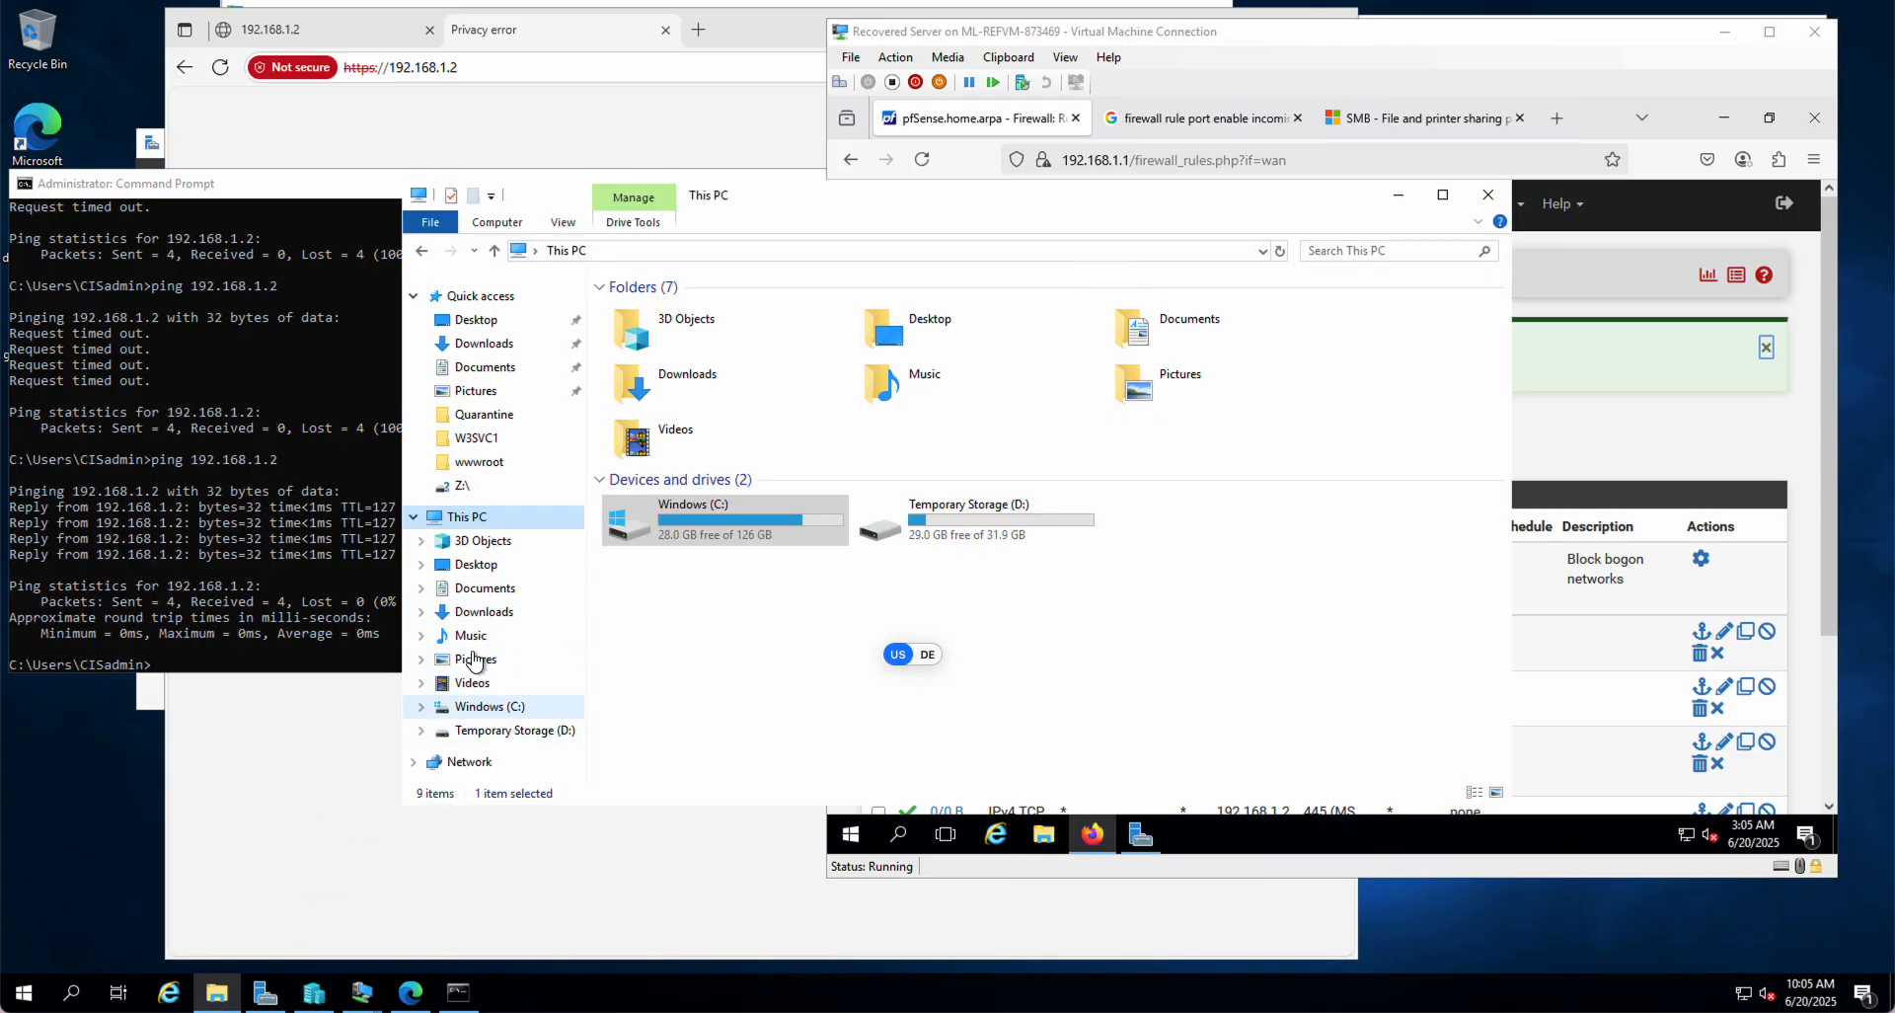
right_click(472, 763)
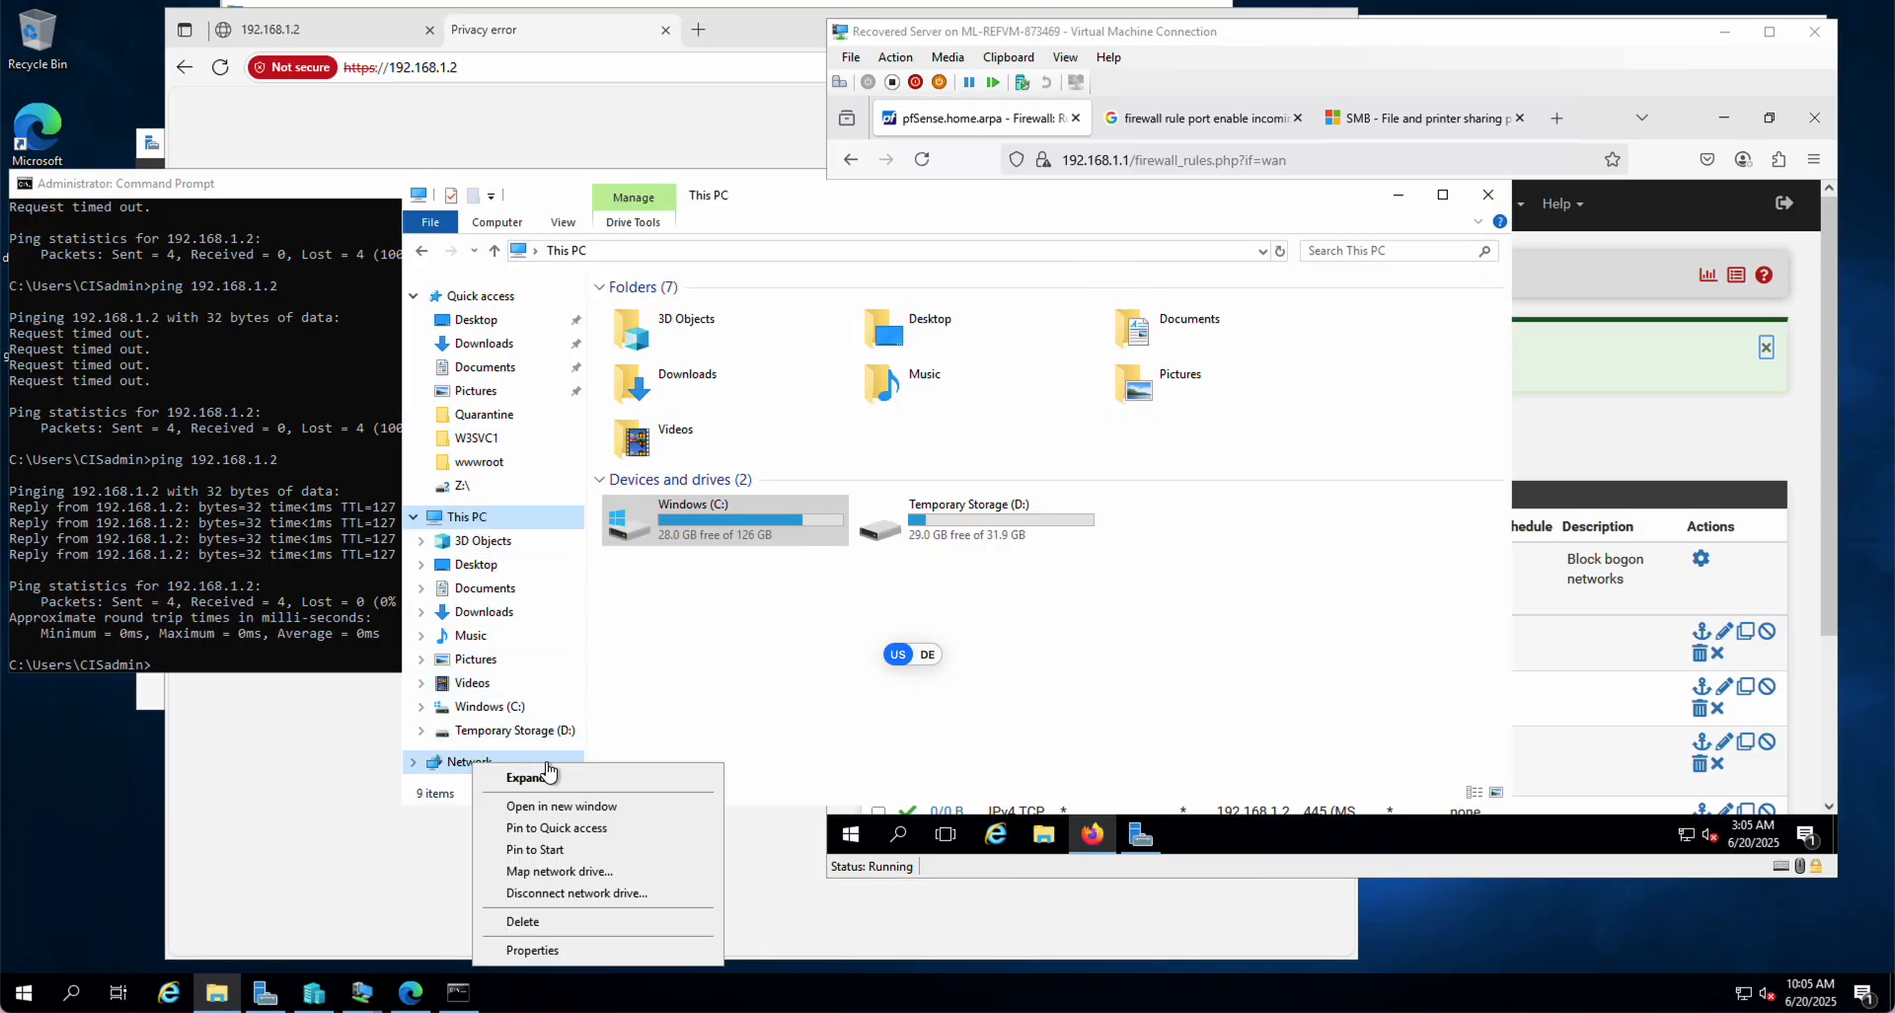
left_click(560, 871)
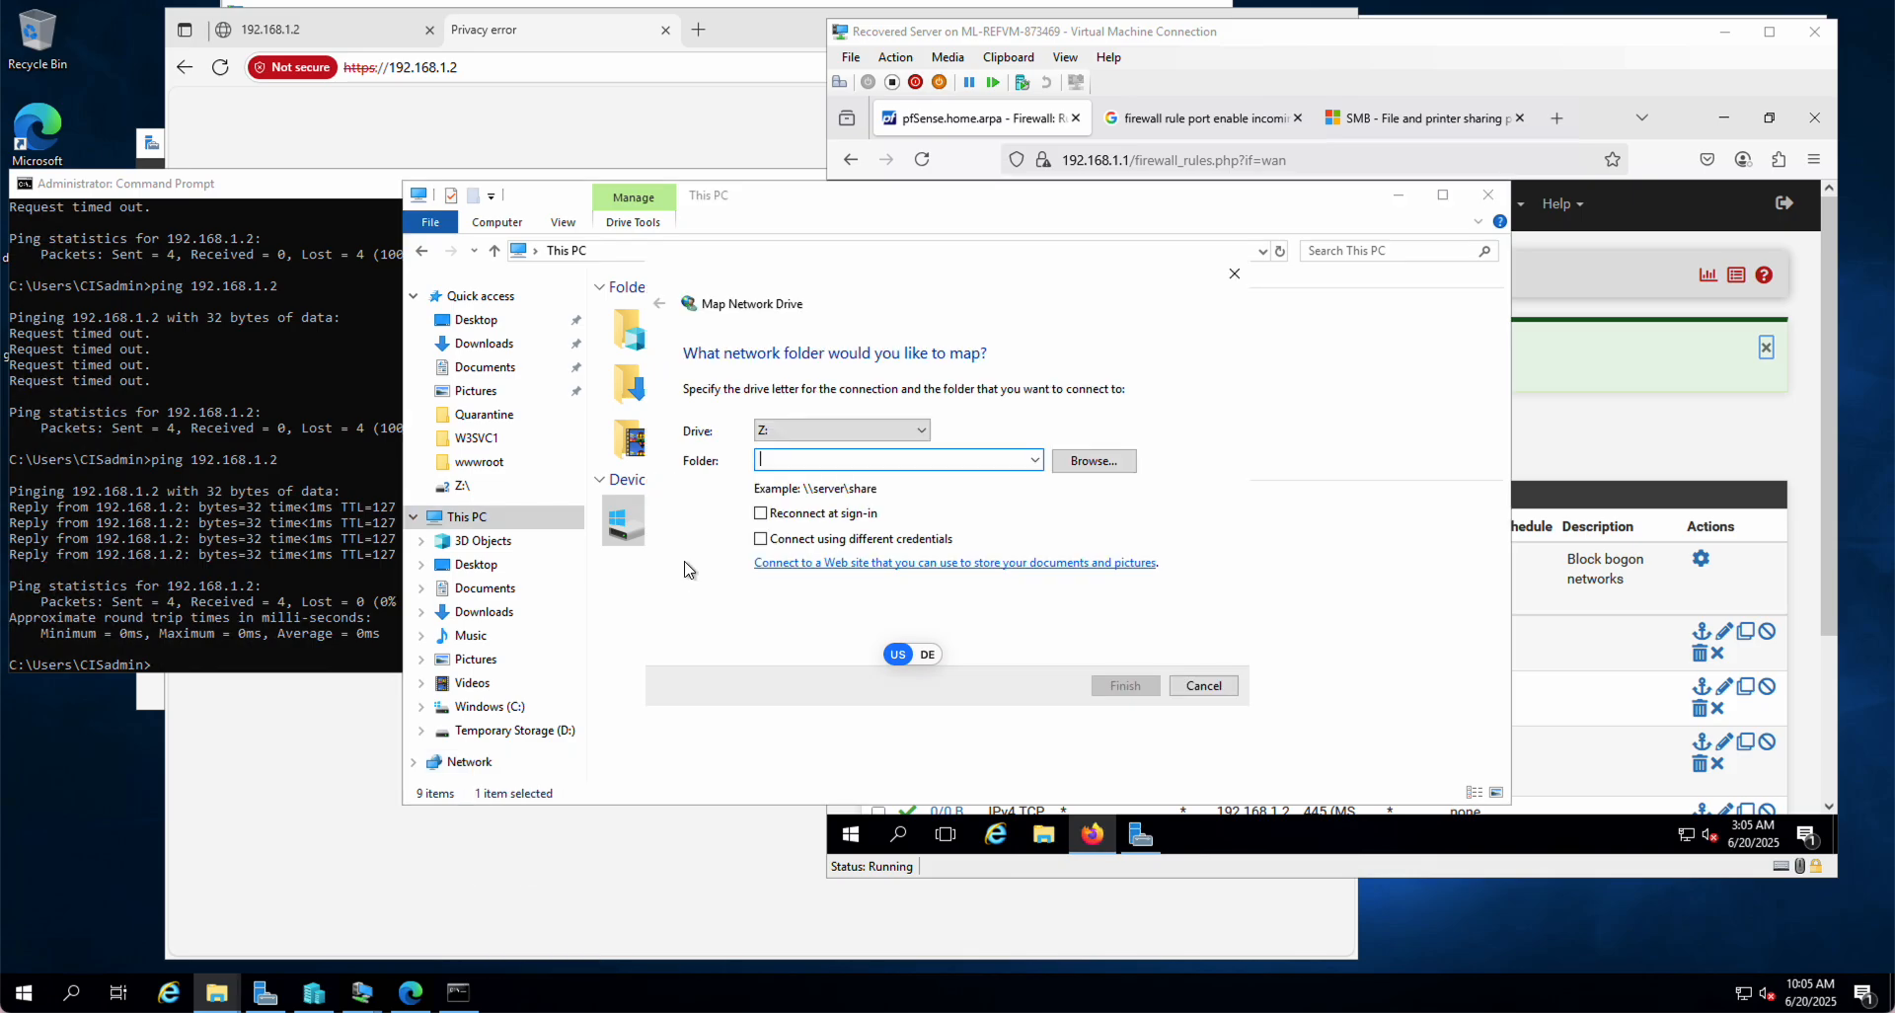
type("\\192.168.1.21")
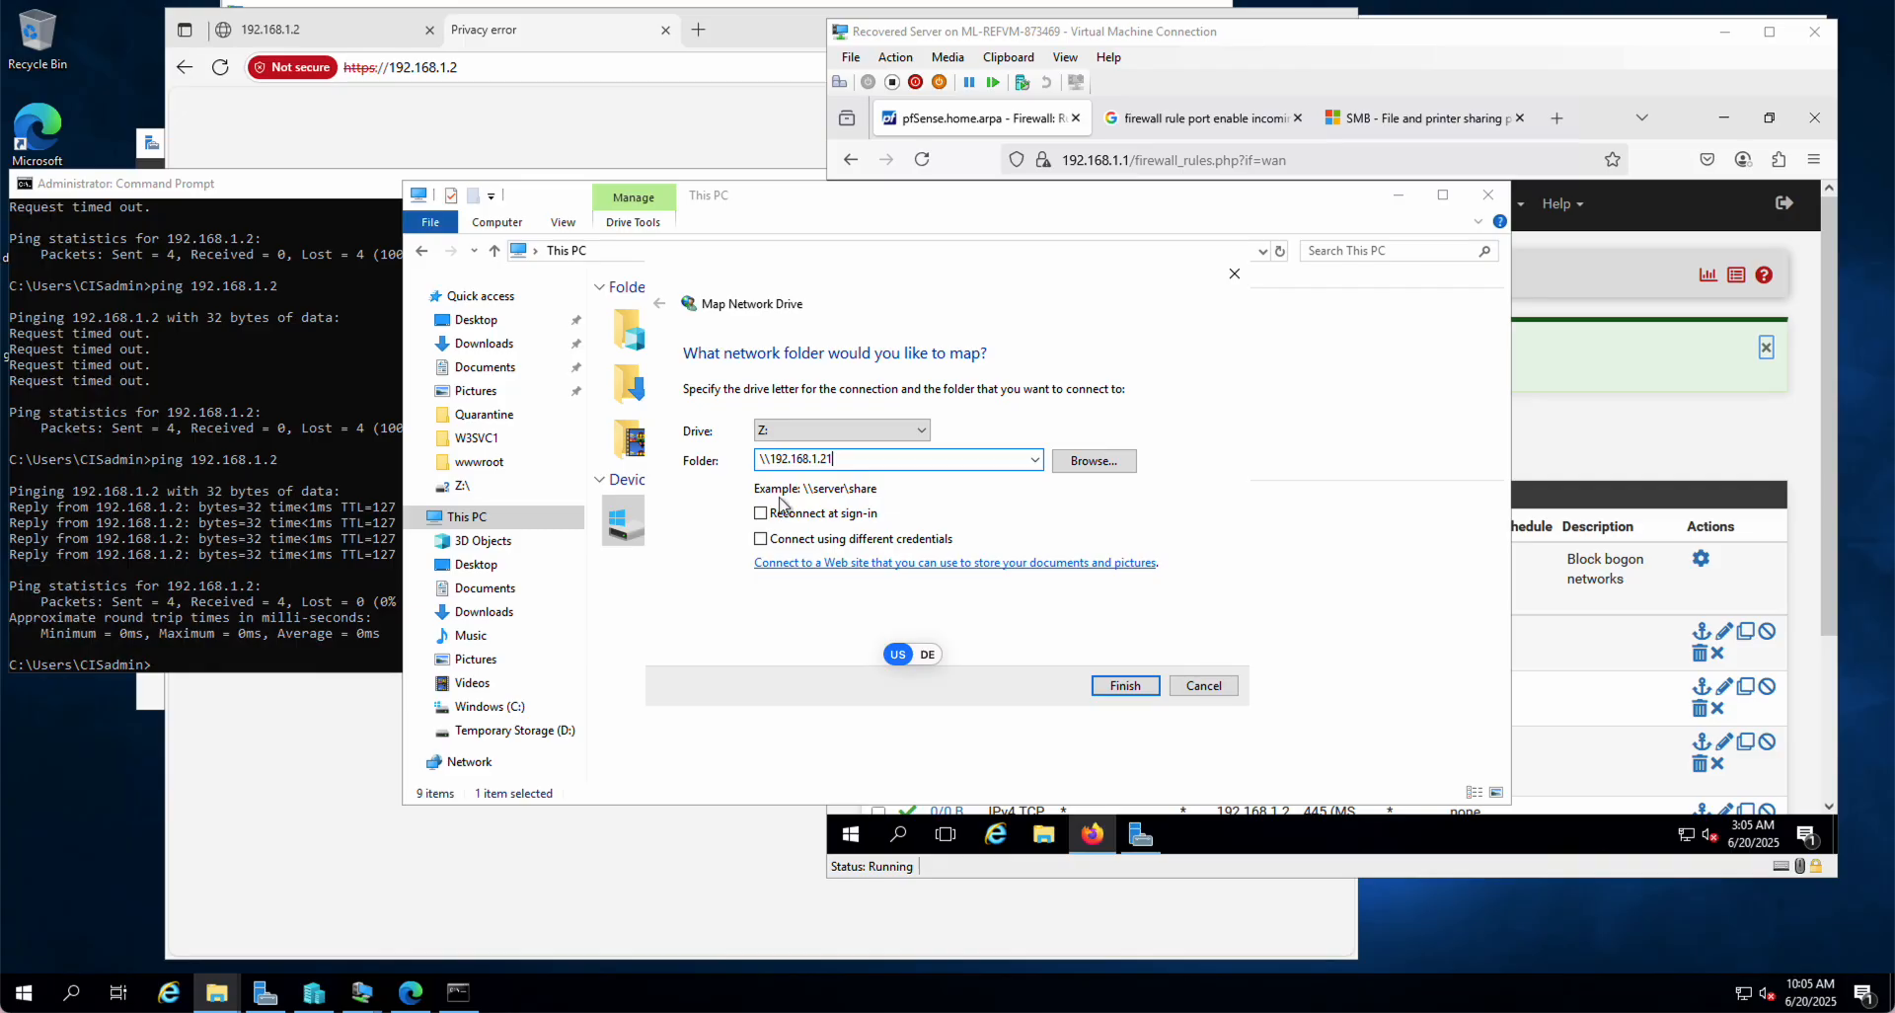
type("cisd")
left_click(761, 539)
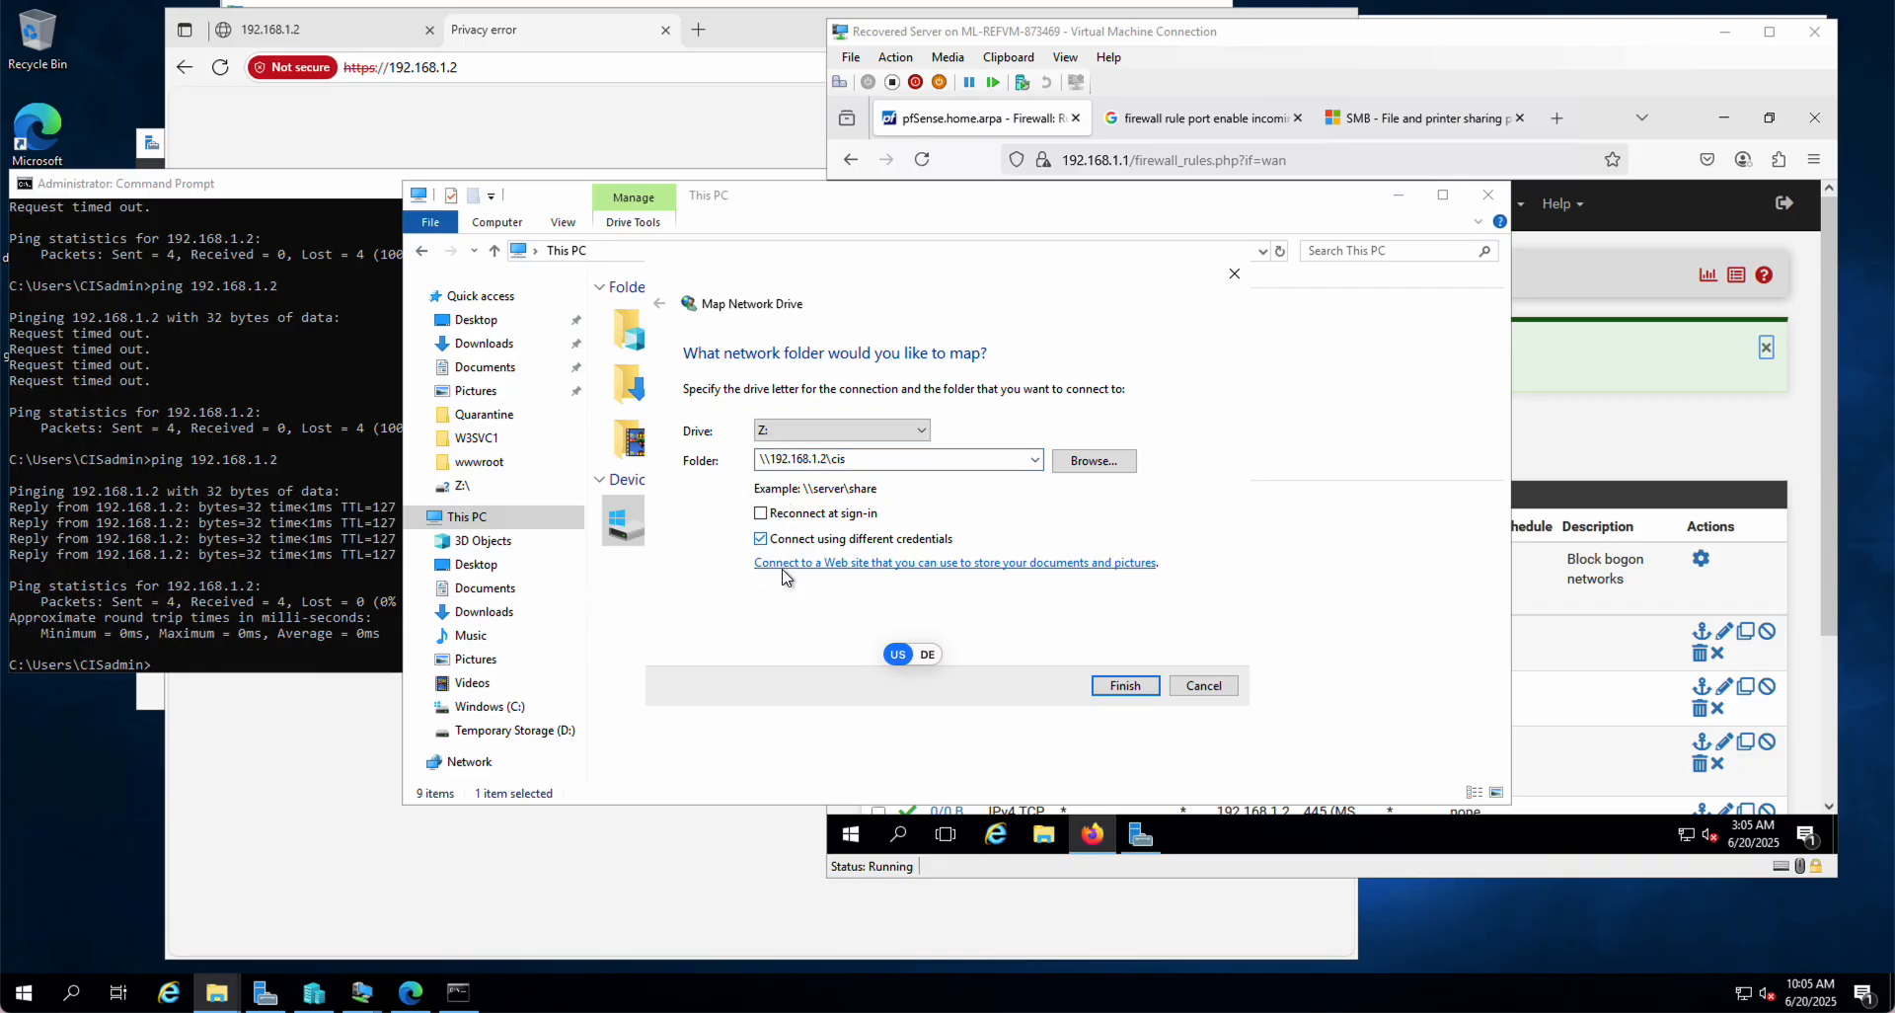
left_click(1126, 685)
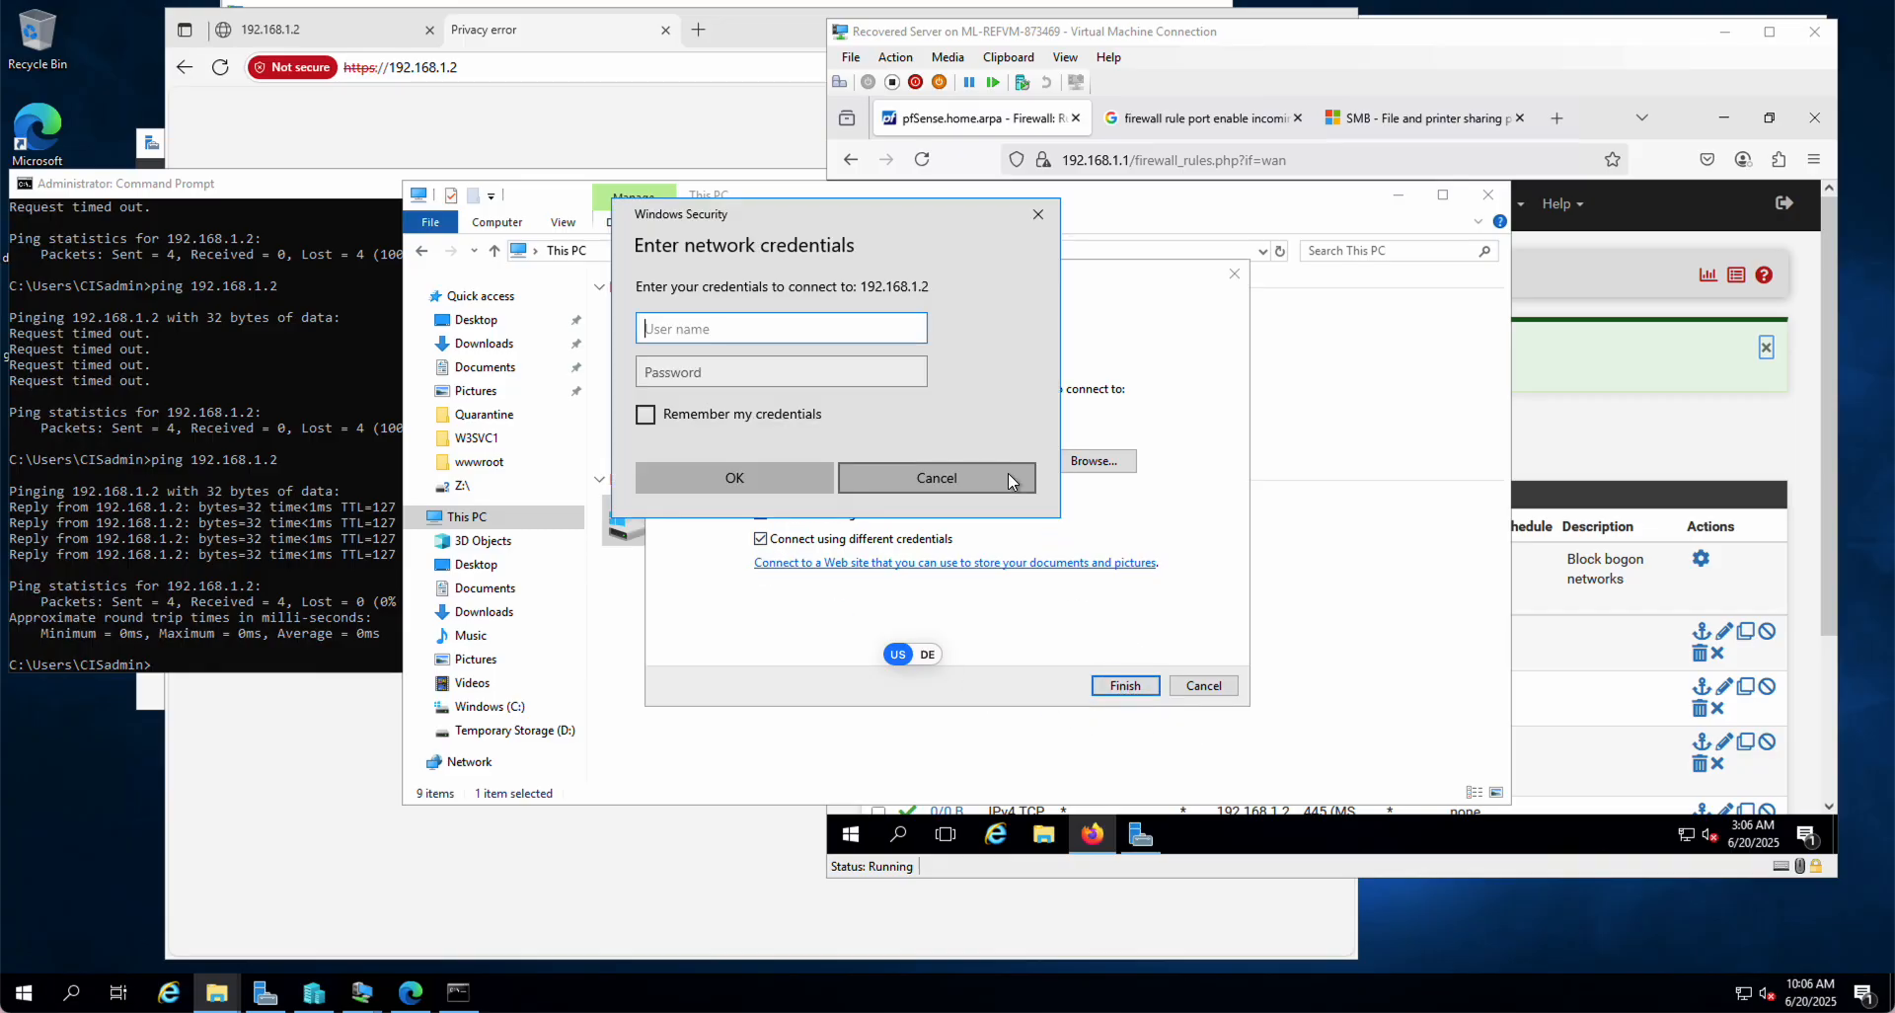
Step: Enter the Administrator user name and password, then cancel the credentials prompt
type("Administrator")
key("Tab")
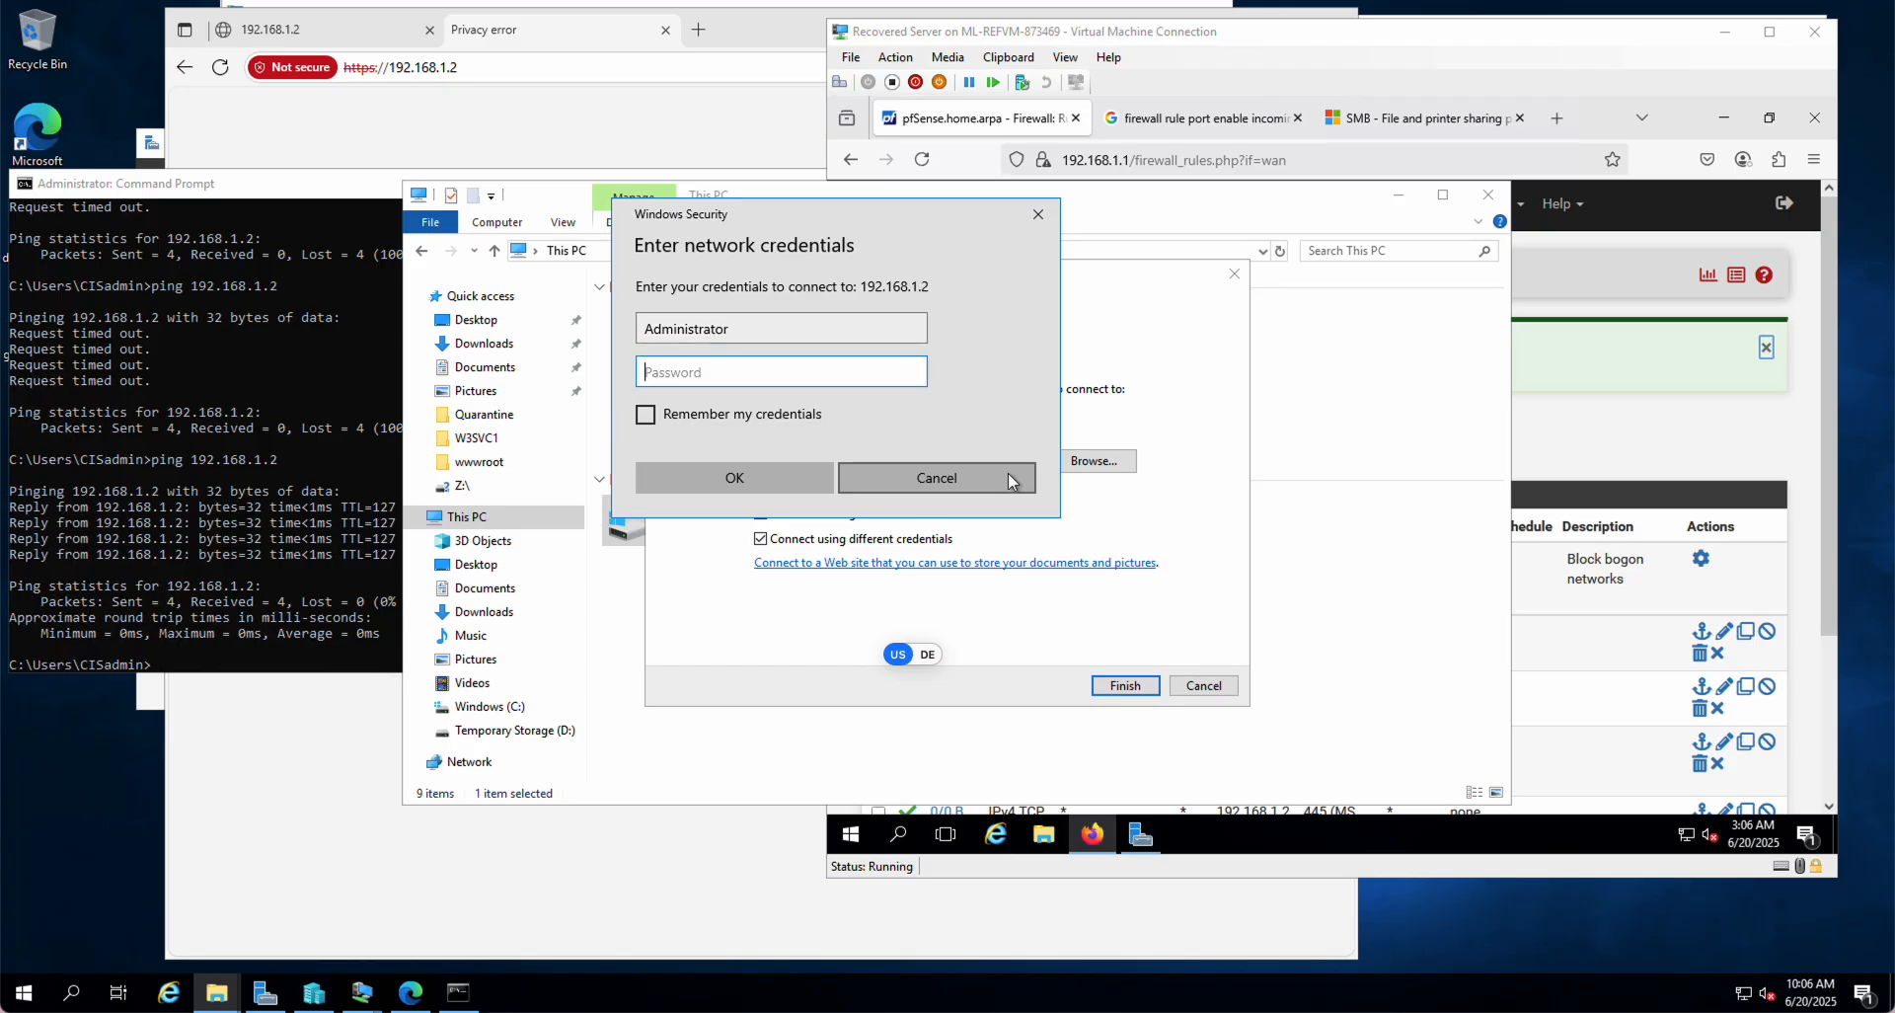
type("•••••••••")
left_click(956, 481)
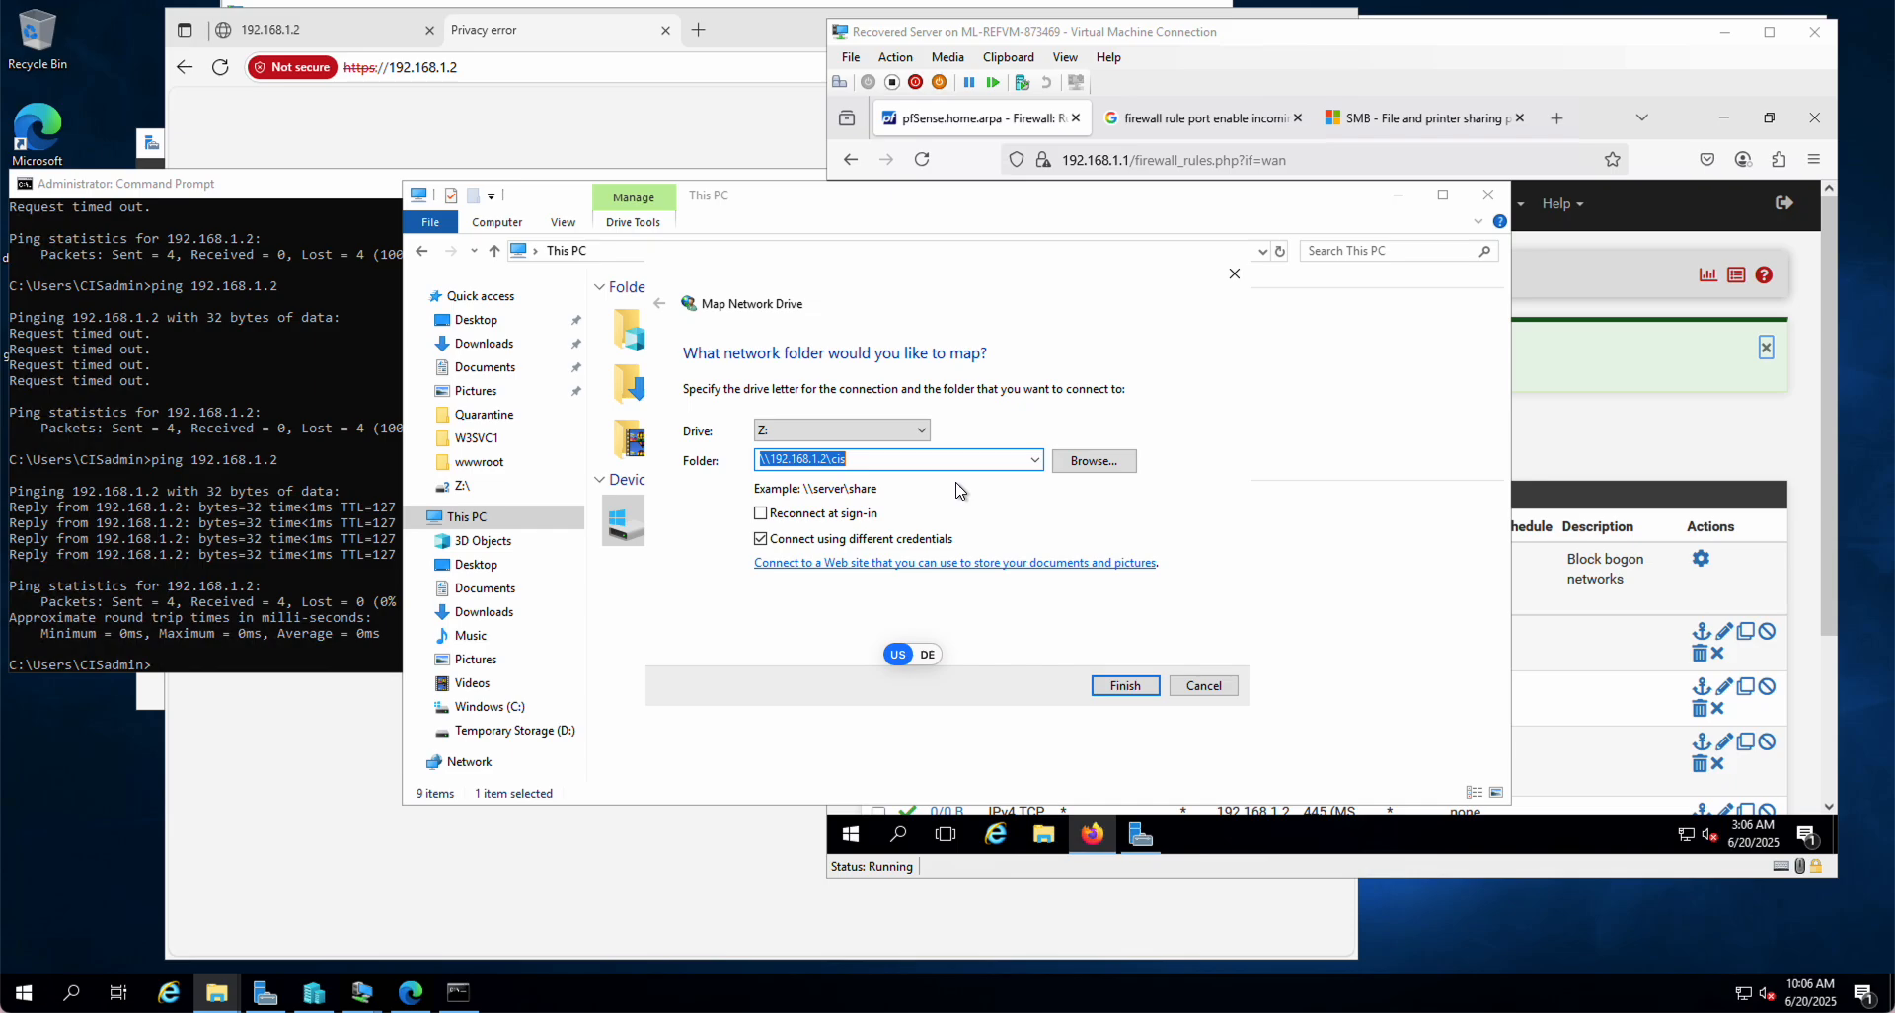
Step: Retry the connection, entering Administrator and the account password to finish mapping Z:
left_click(1129, 685)
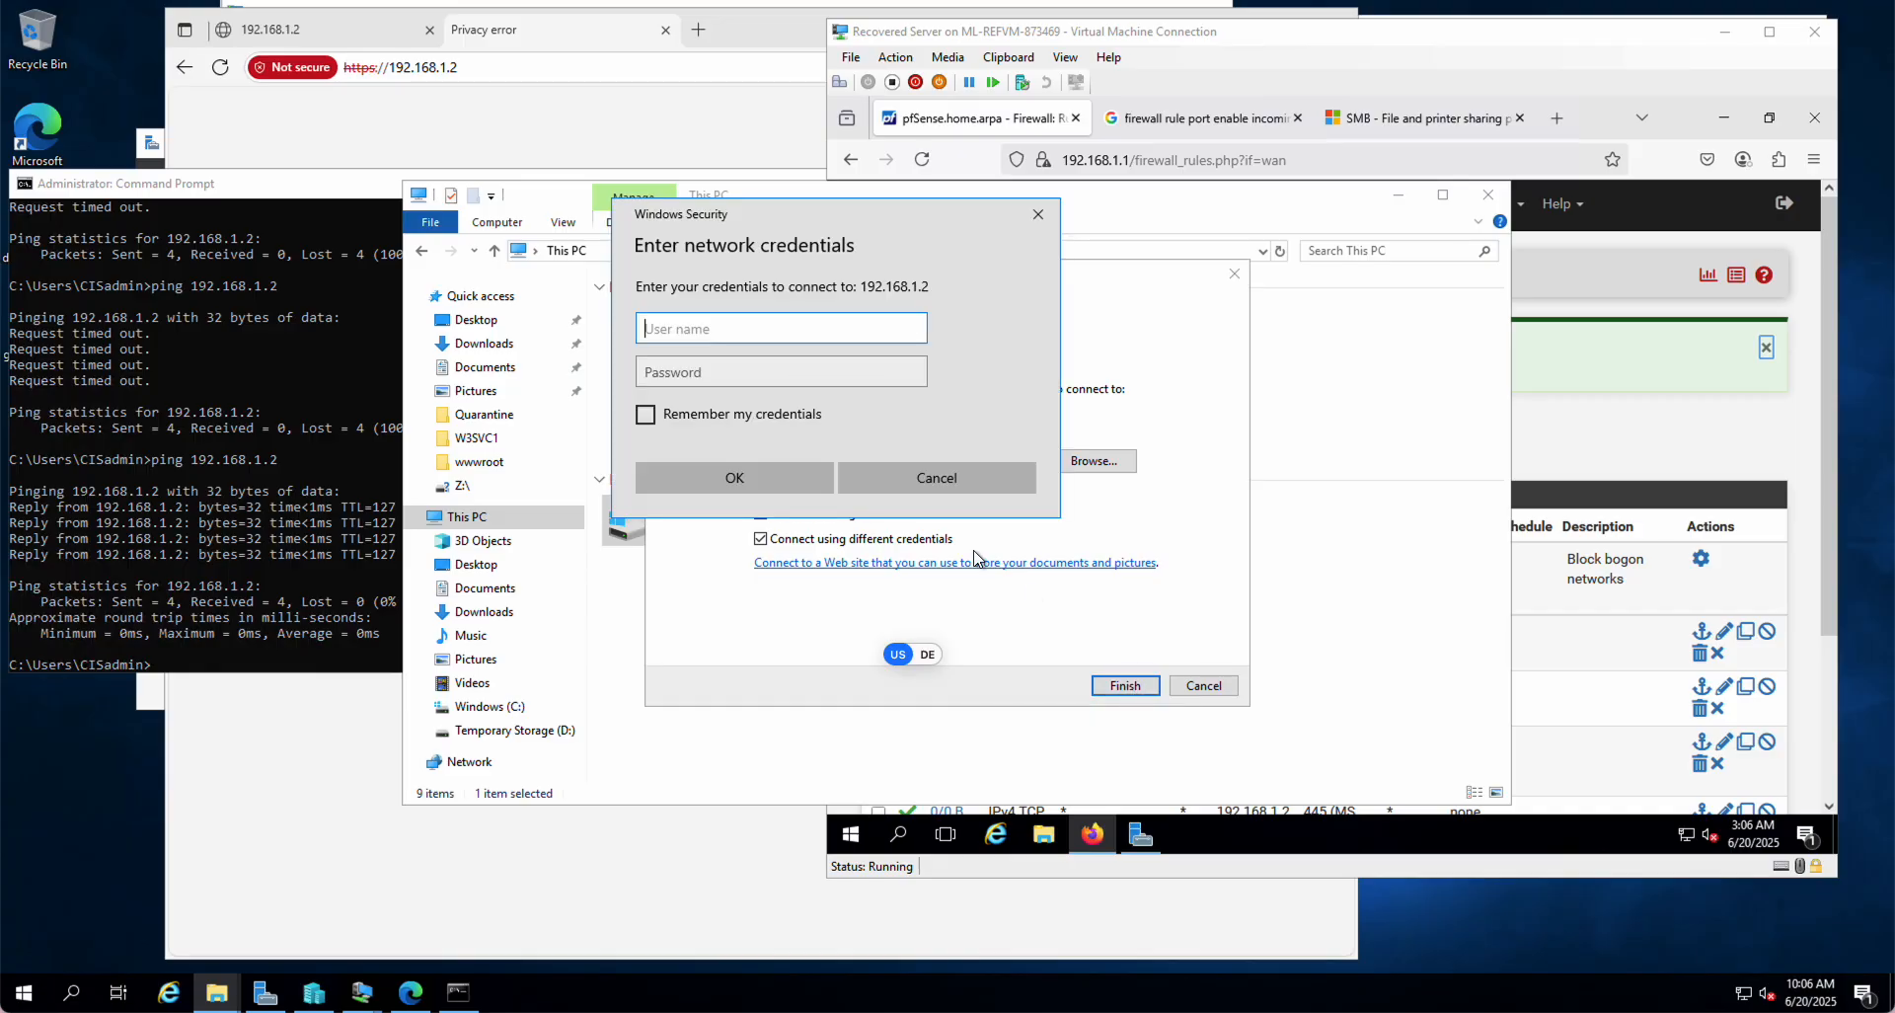
type("Administrator")
key("Tab")
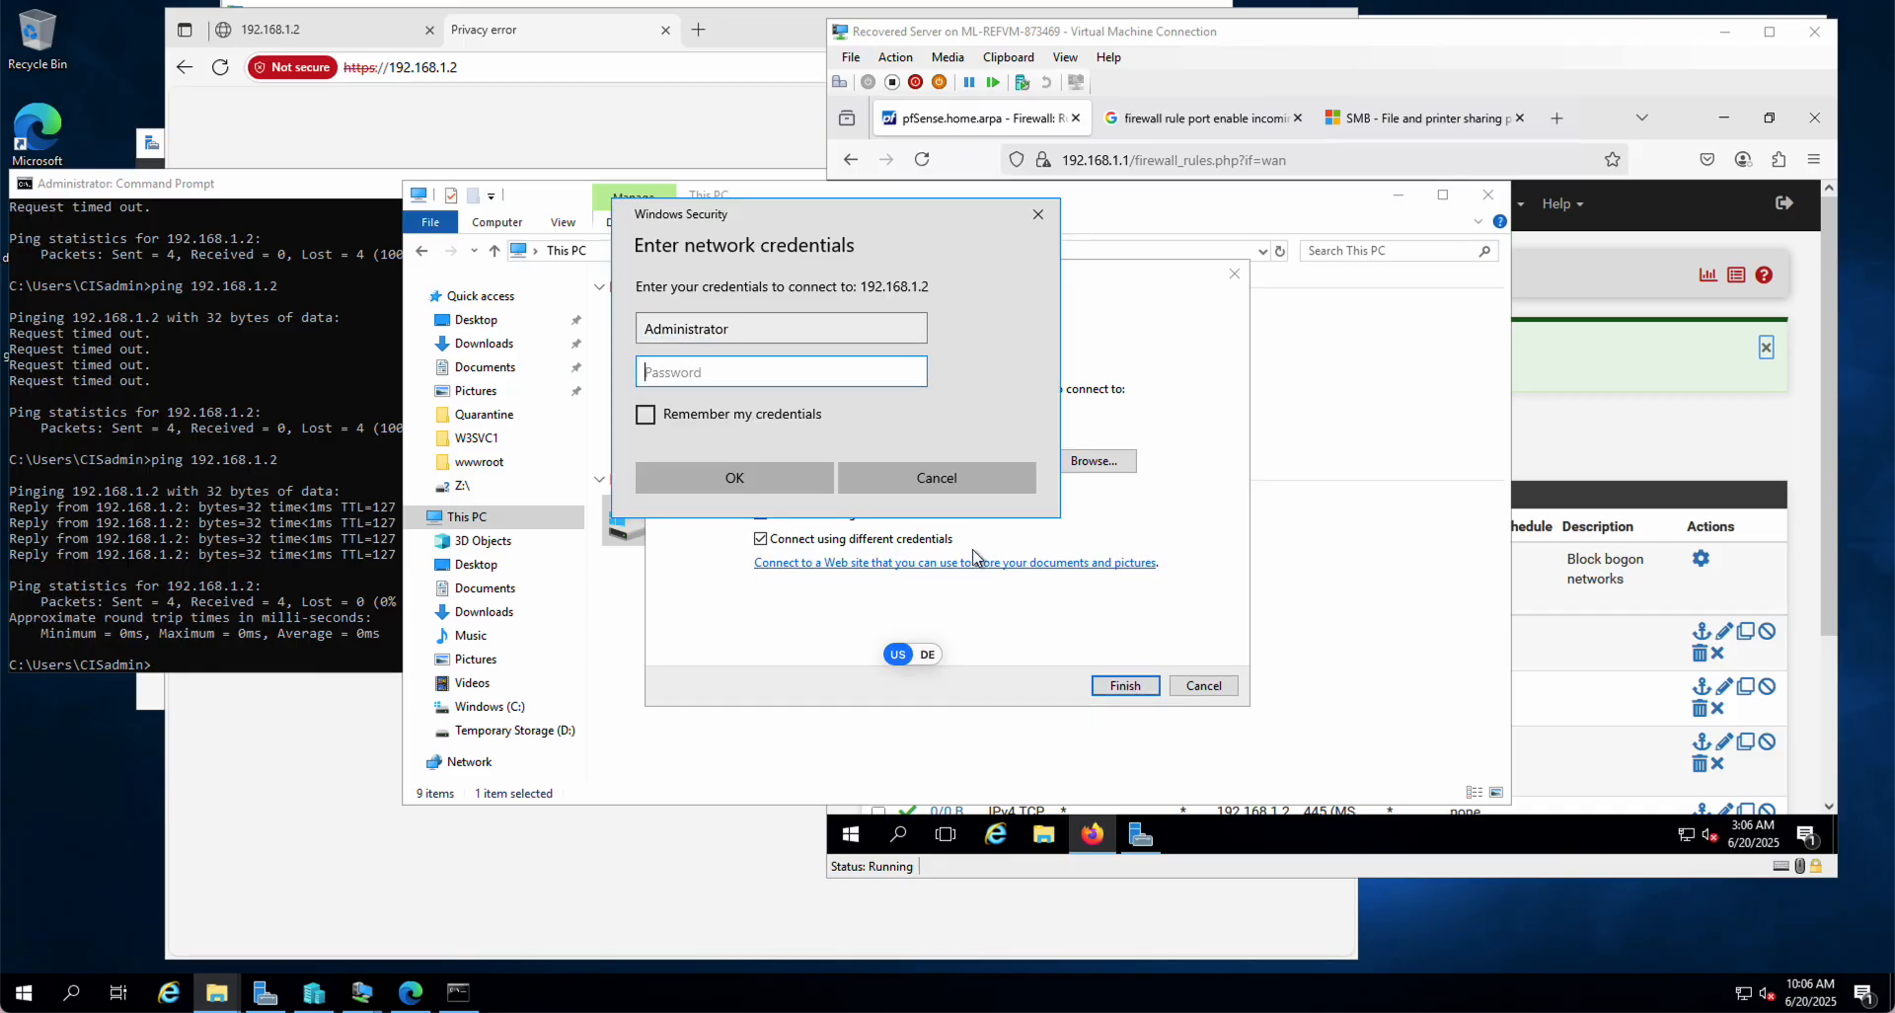
type("•••••••")
key("Return")
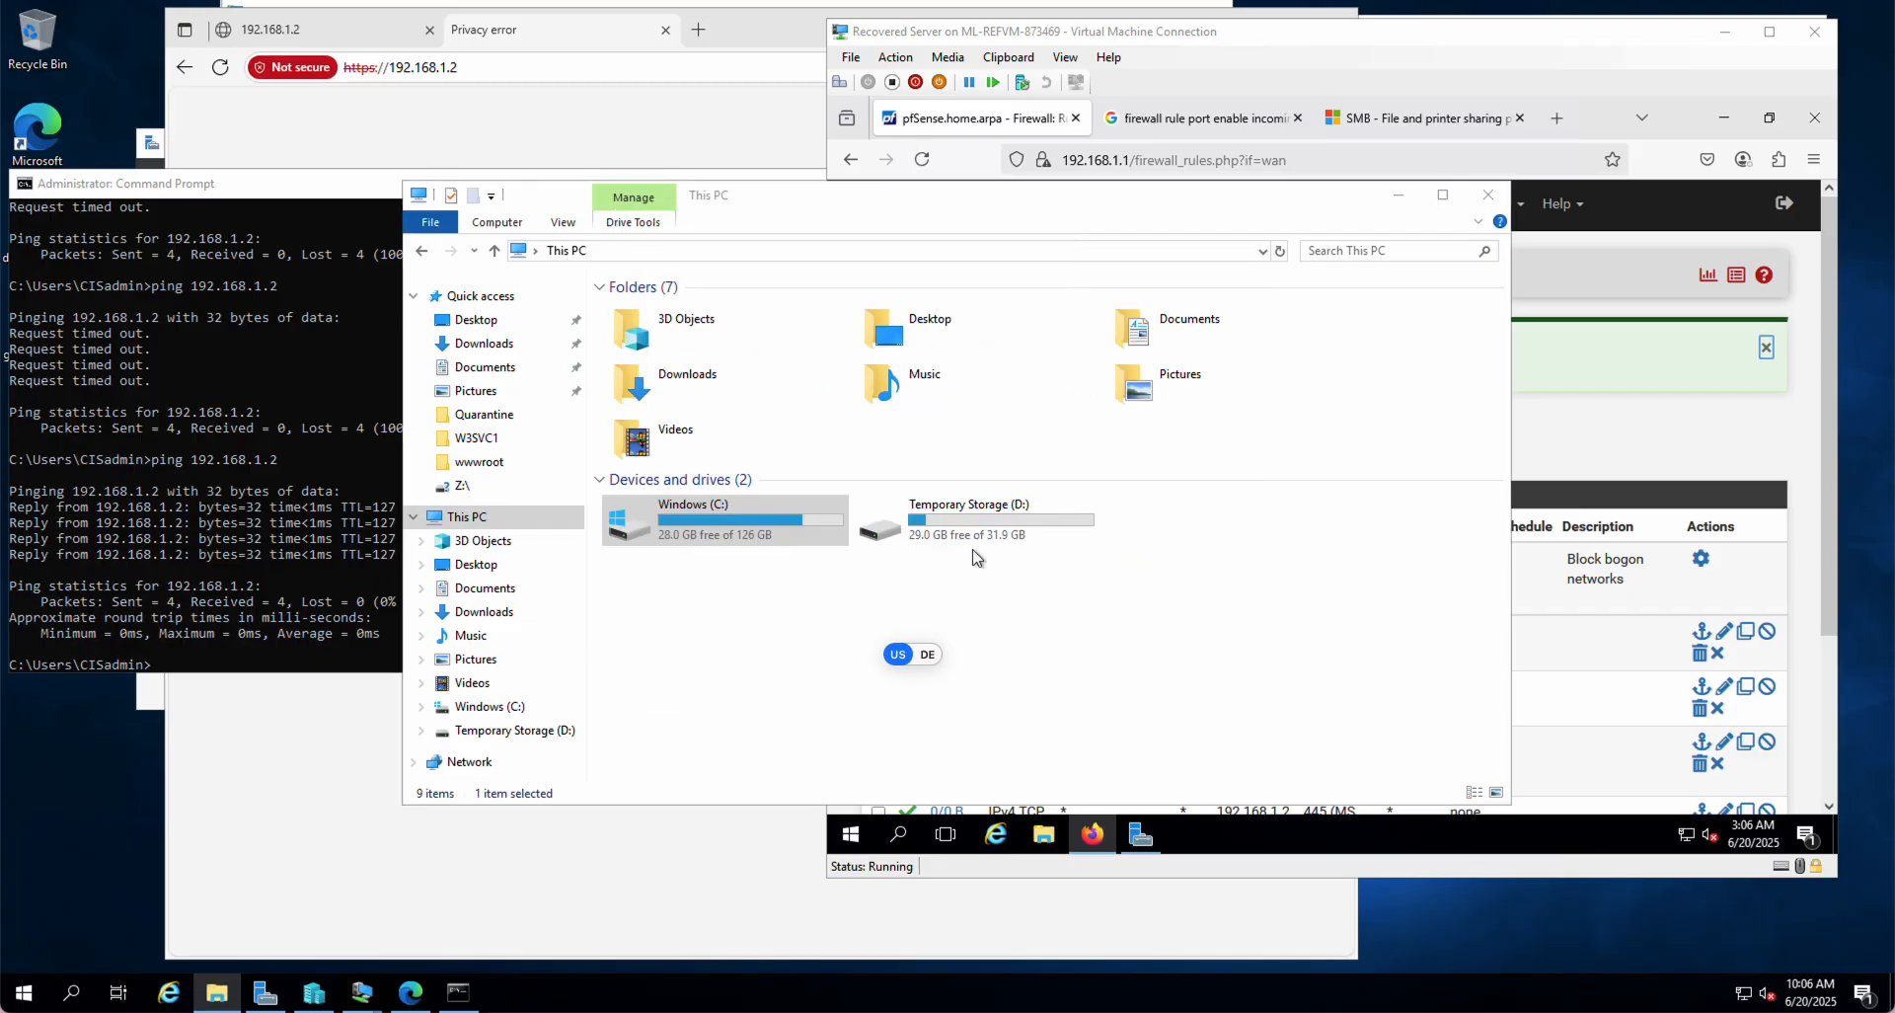
Step: Disconnect mapped drive Z: (\\192.168.1.2\cis) and unpin the leftover Z:\ from Quick access
left_click_drag(794, 217, 1119, 215)
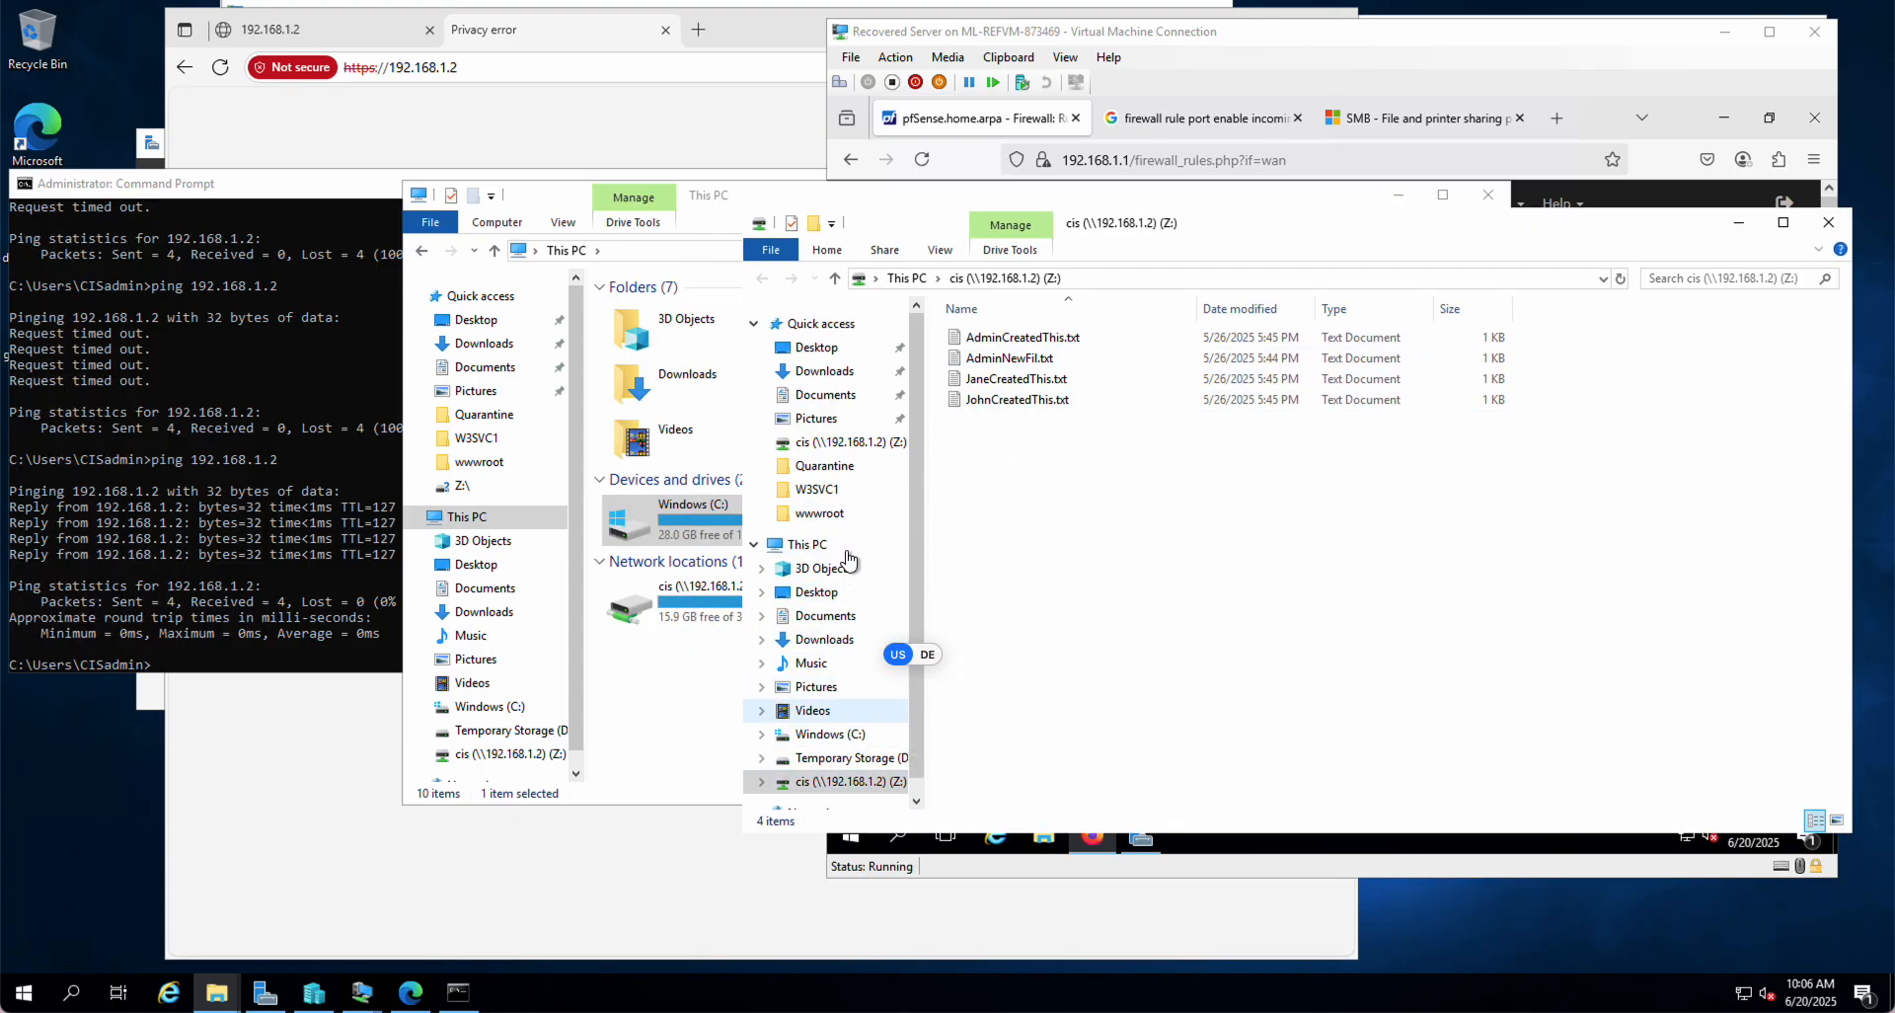
scroll(810, 672, "down", 1)
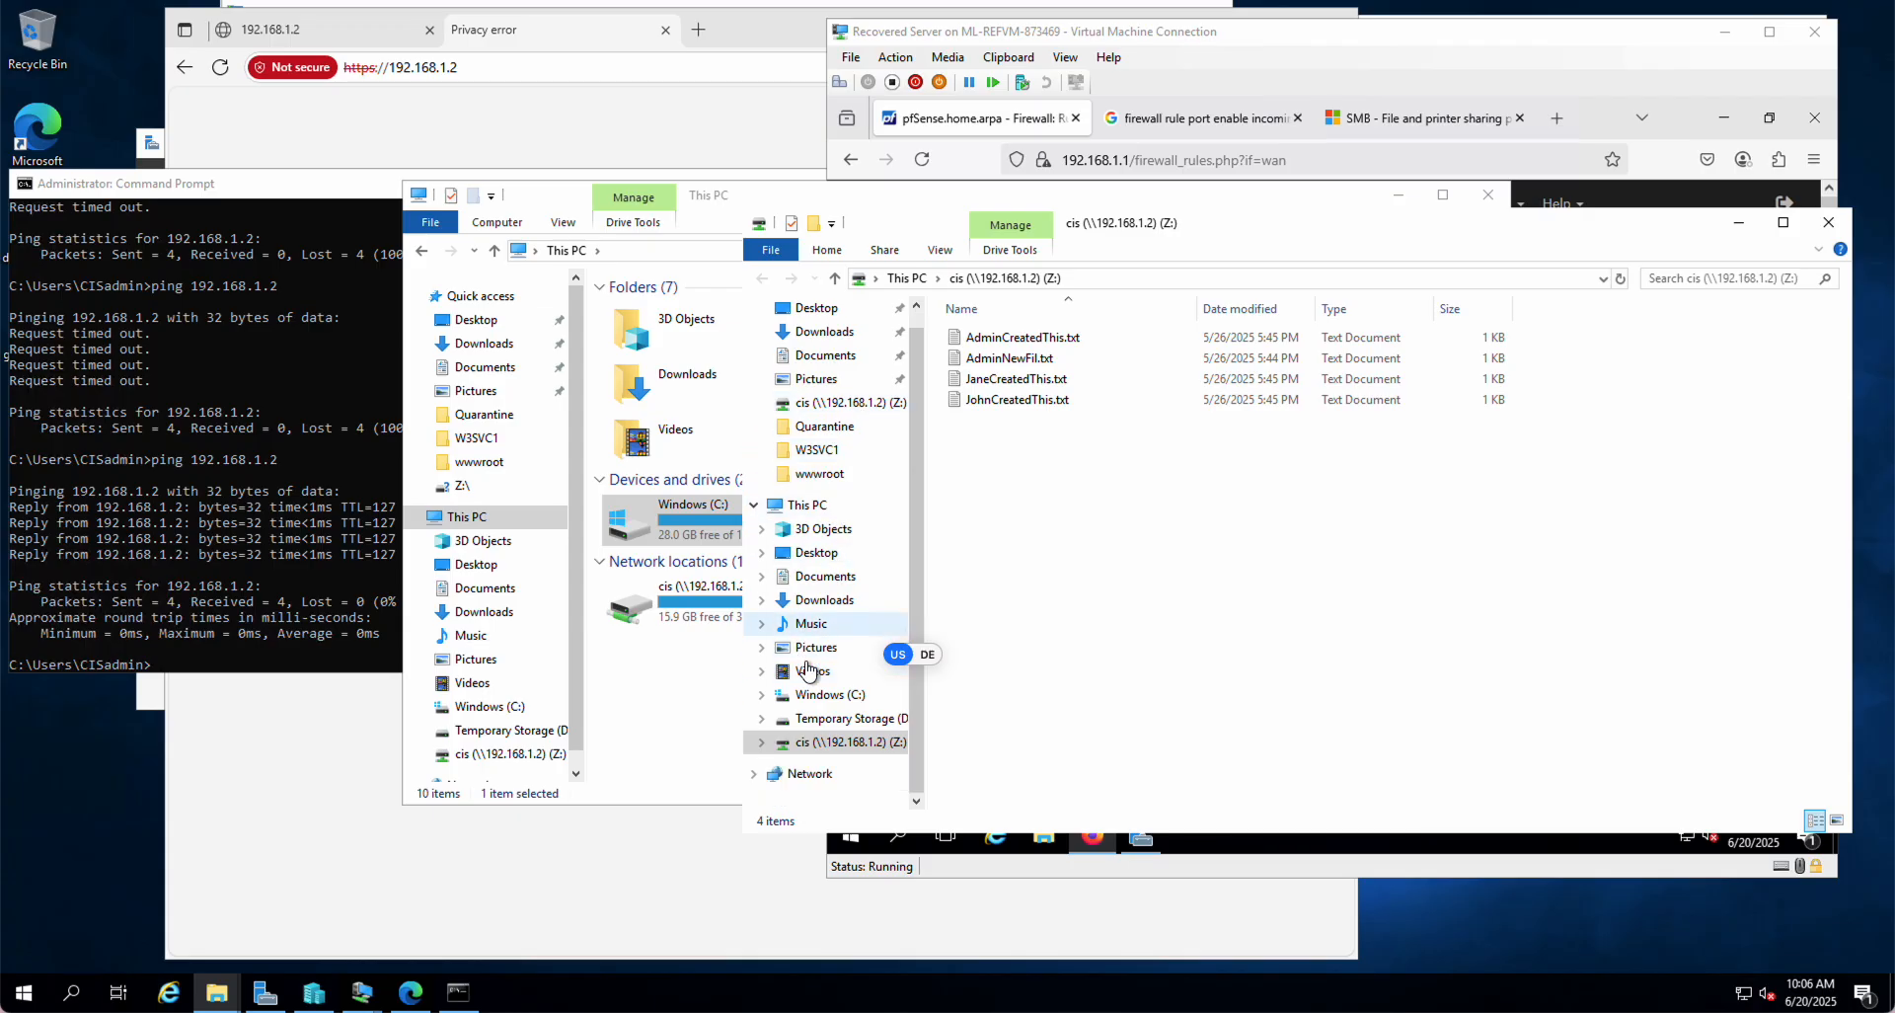
right_click(825, 752)
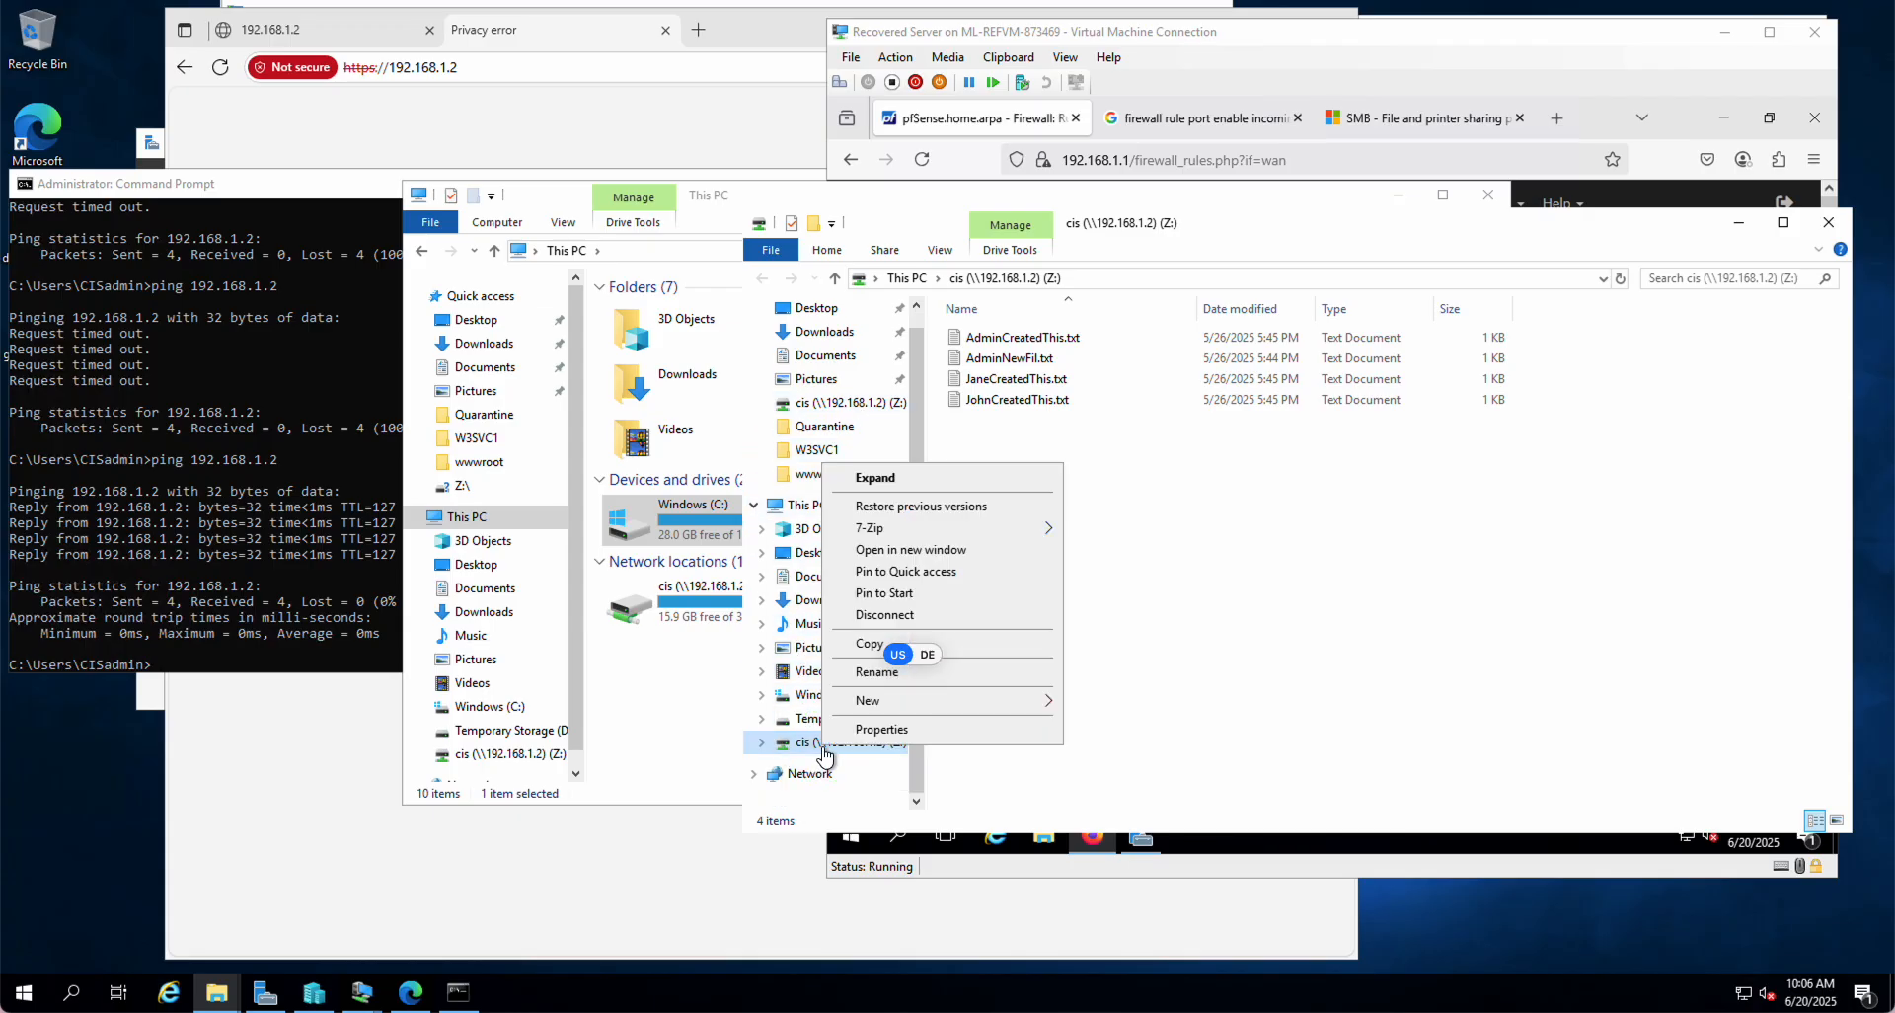
left_click(877, 617)
left_click(1025, 578)
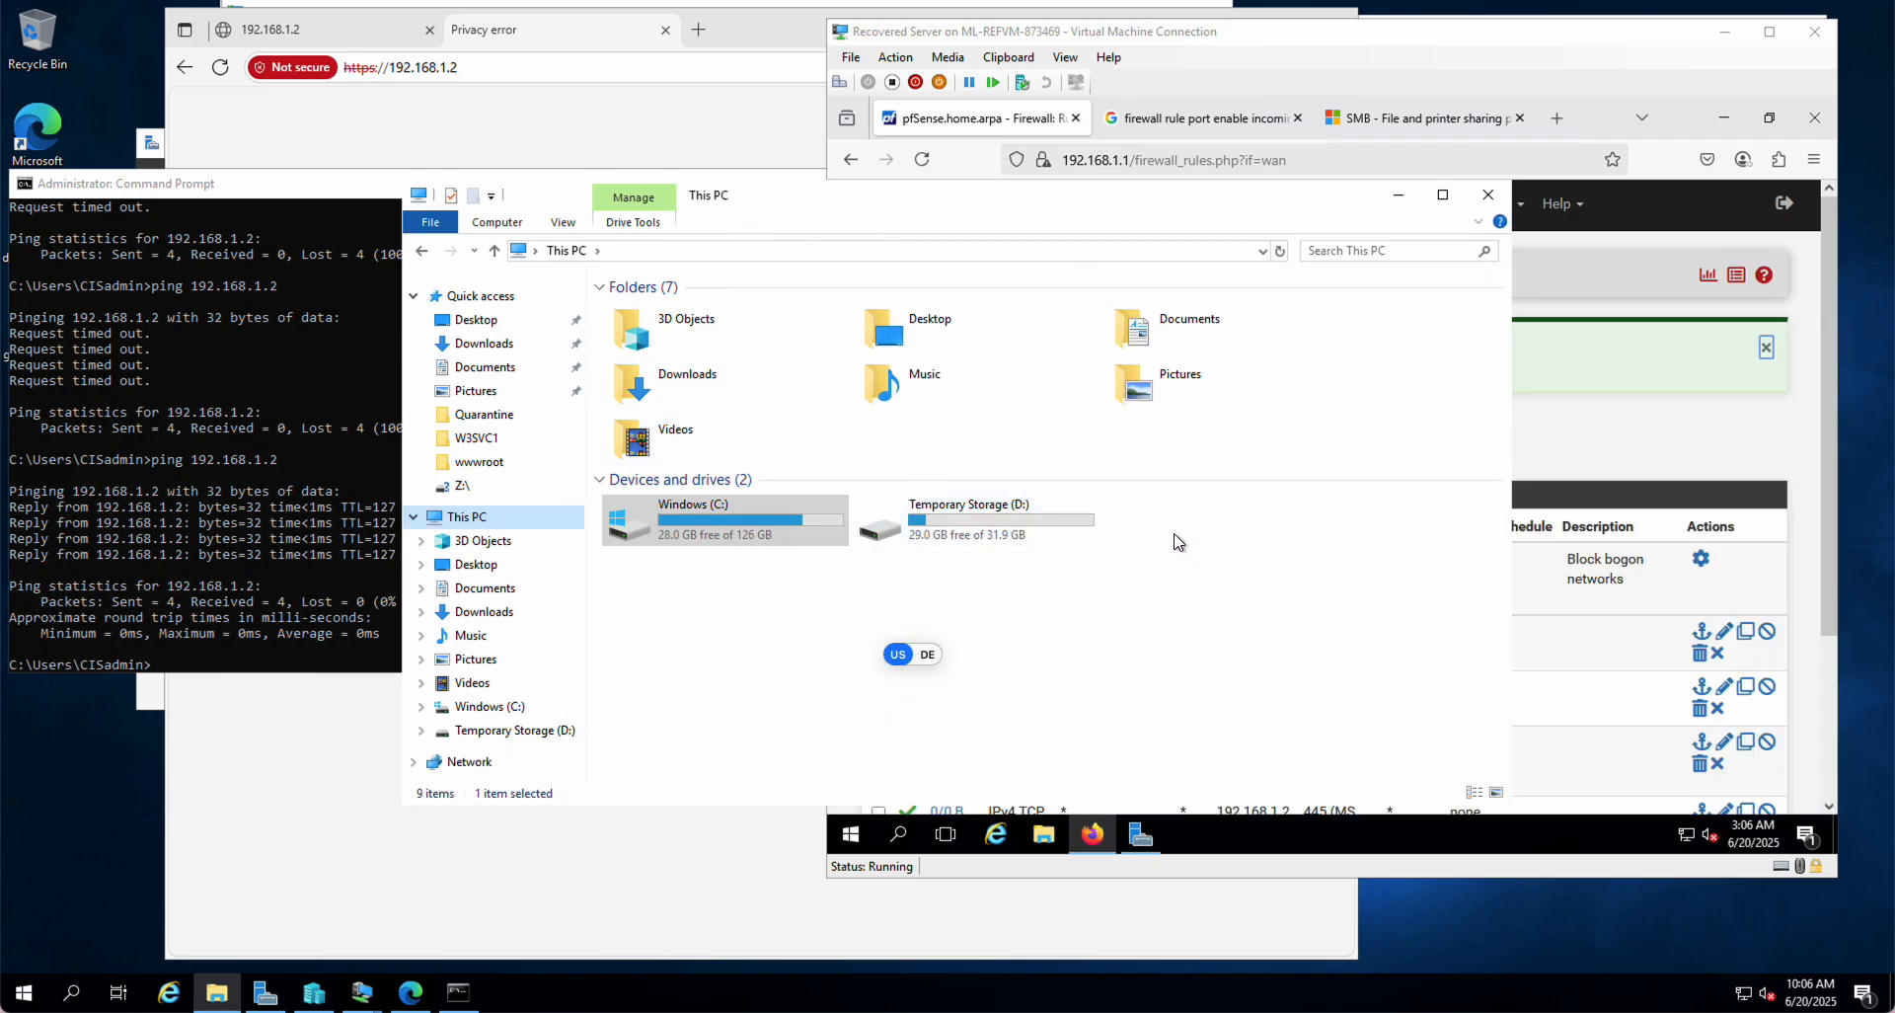
right_click(468, 491)
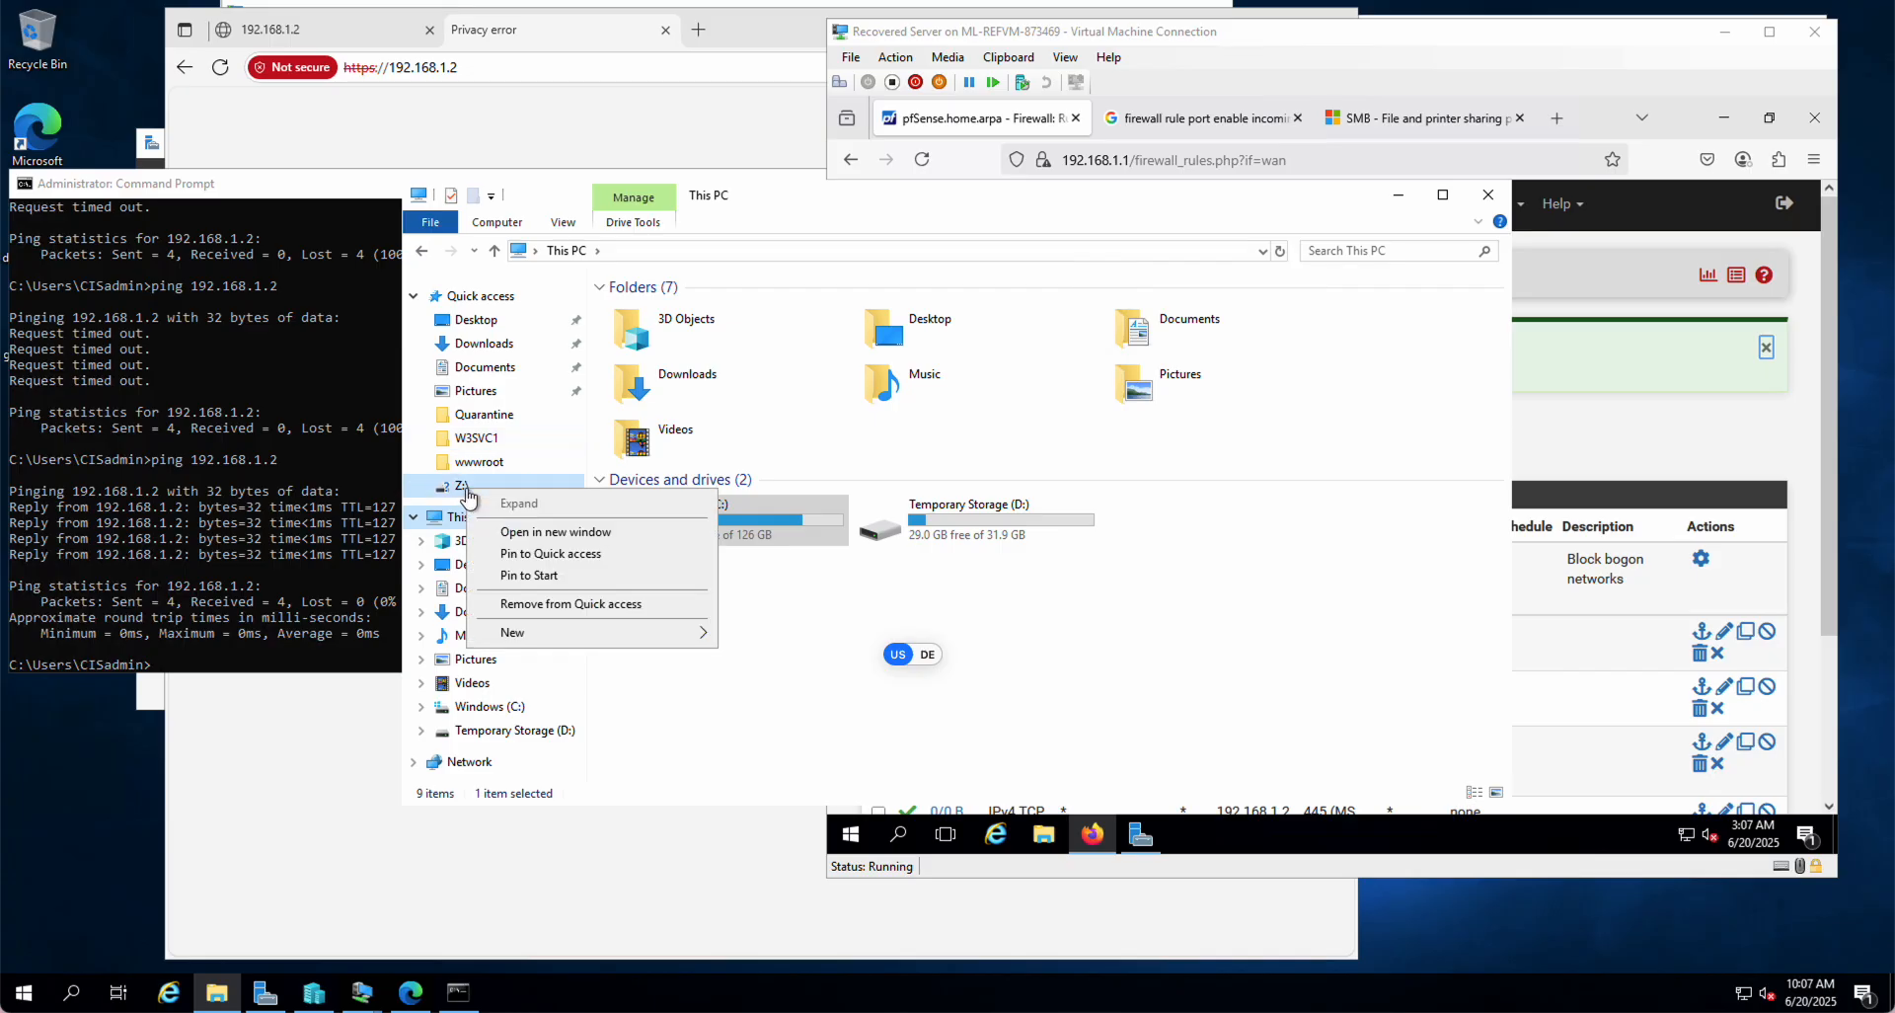
left_click(579, 605)
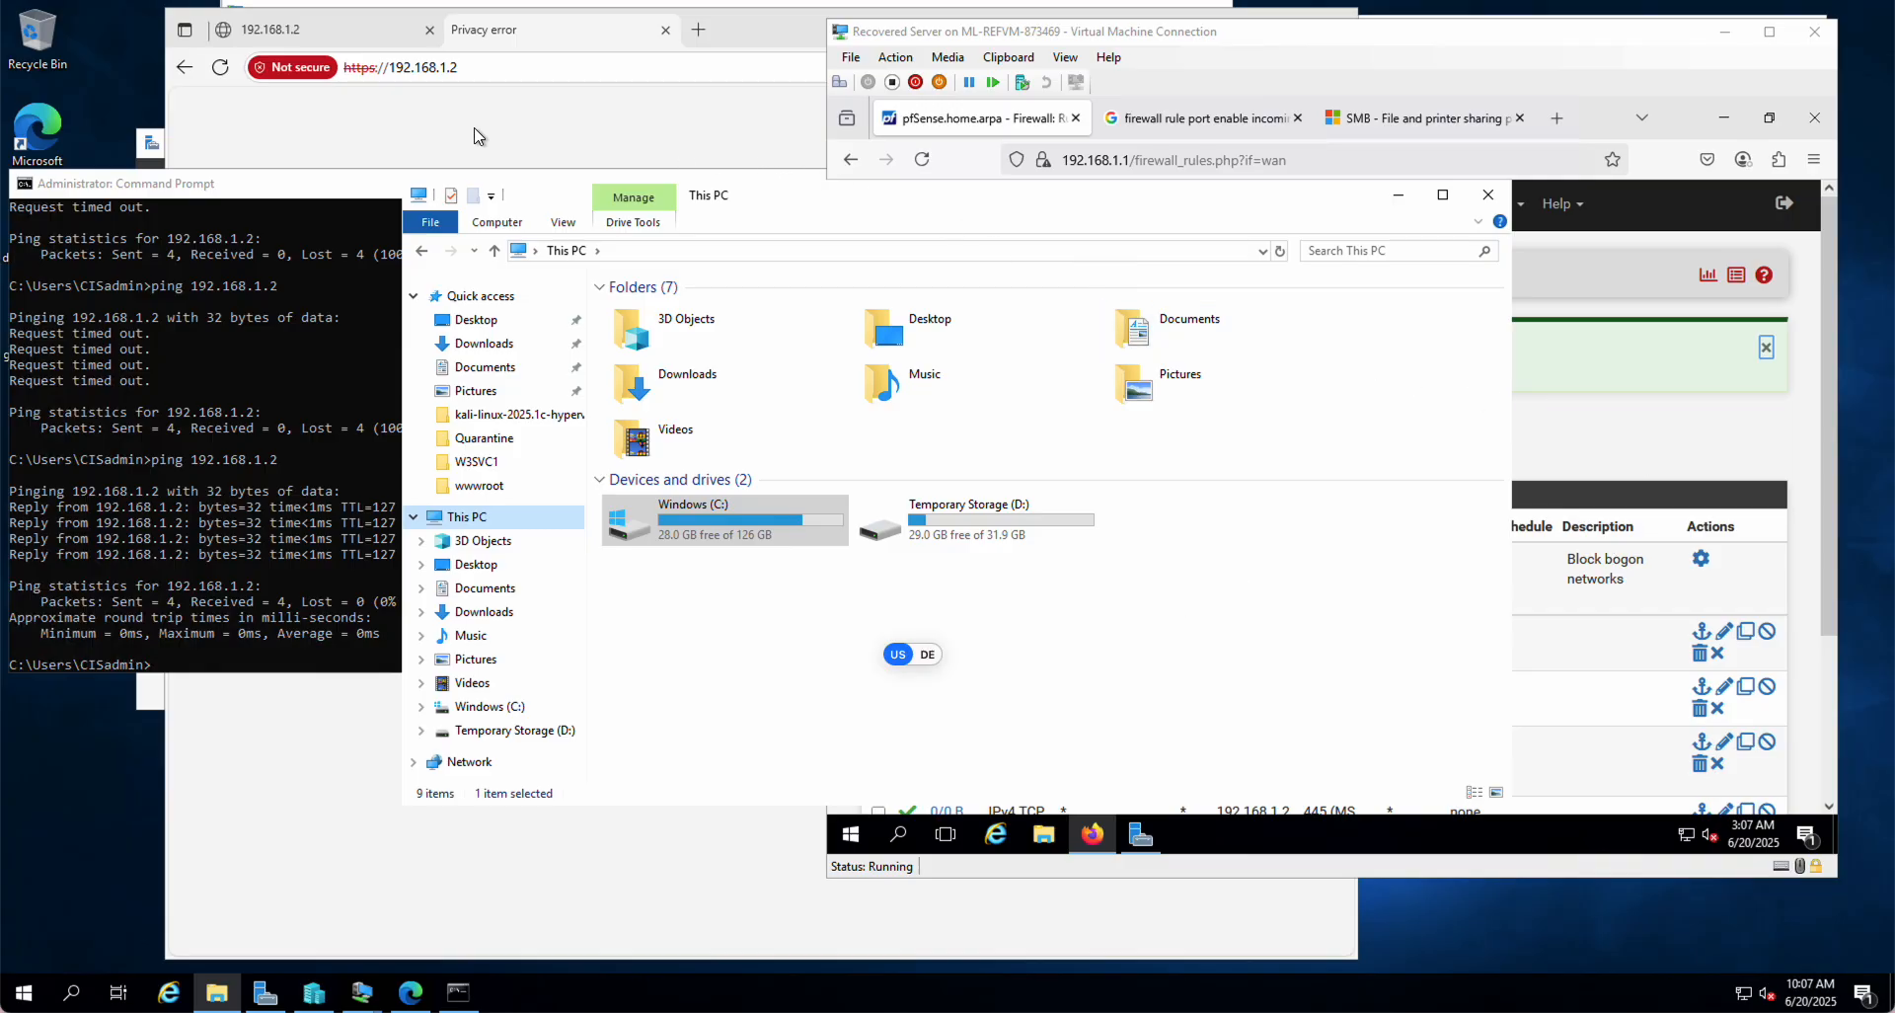
left_click(388, 26)
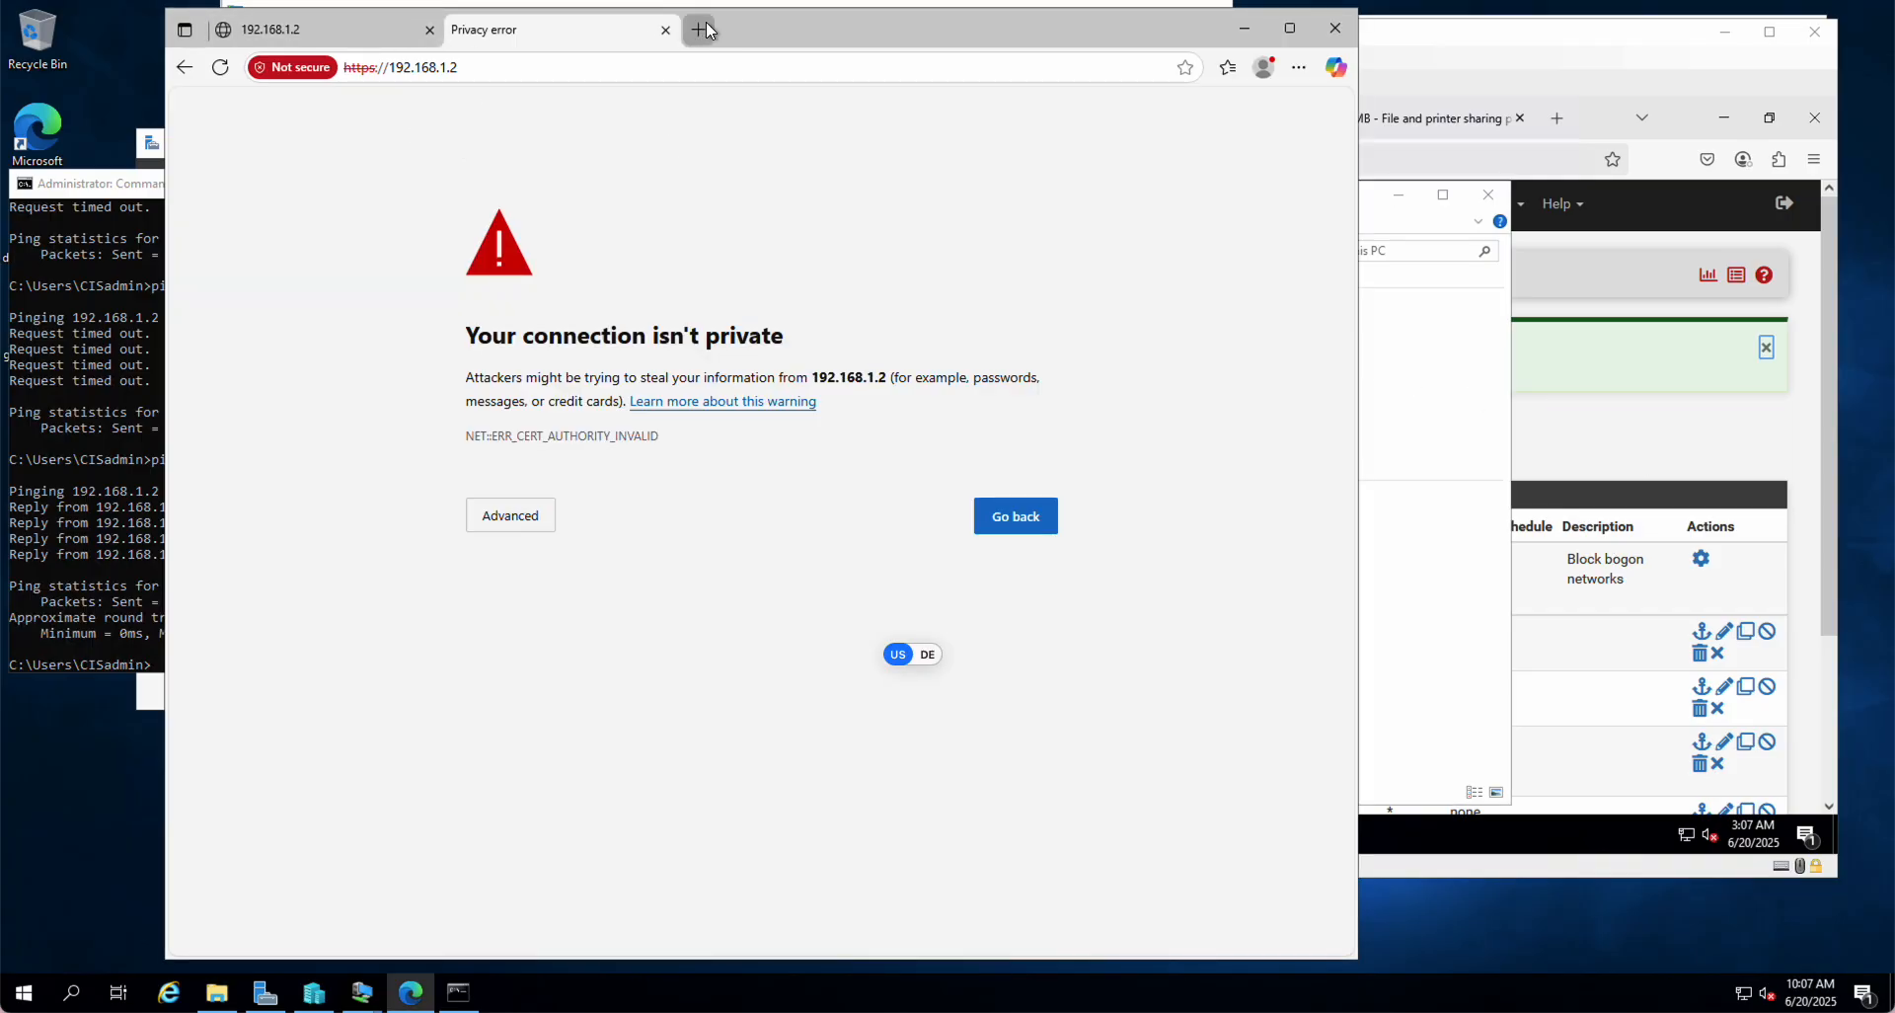
left_click_drag(800, 22, 869, 167)
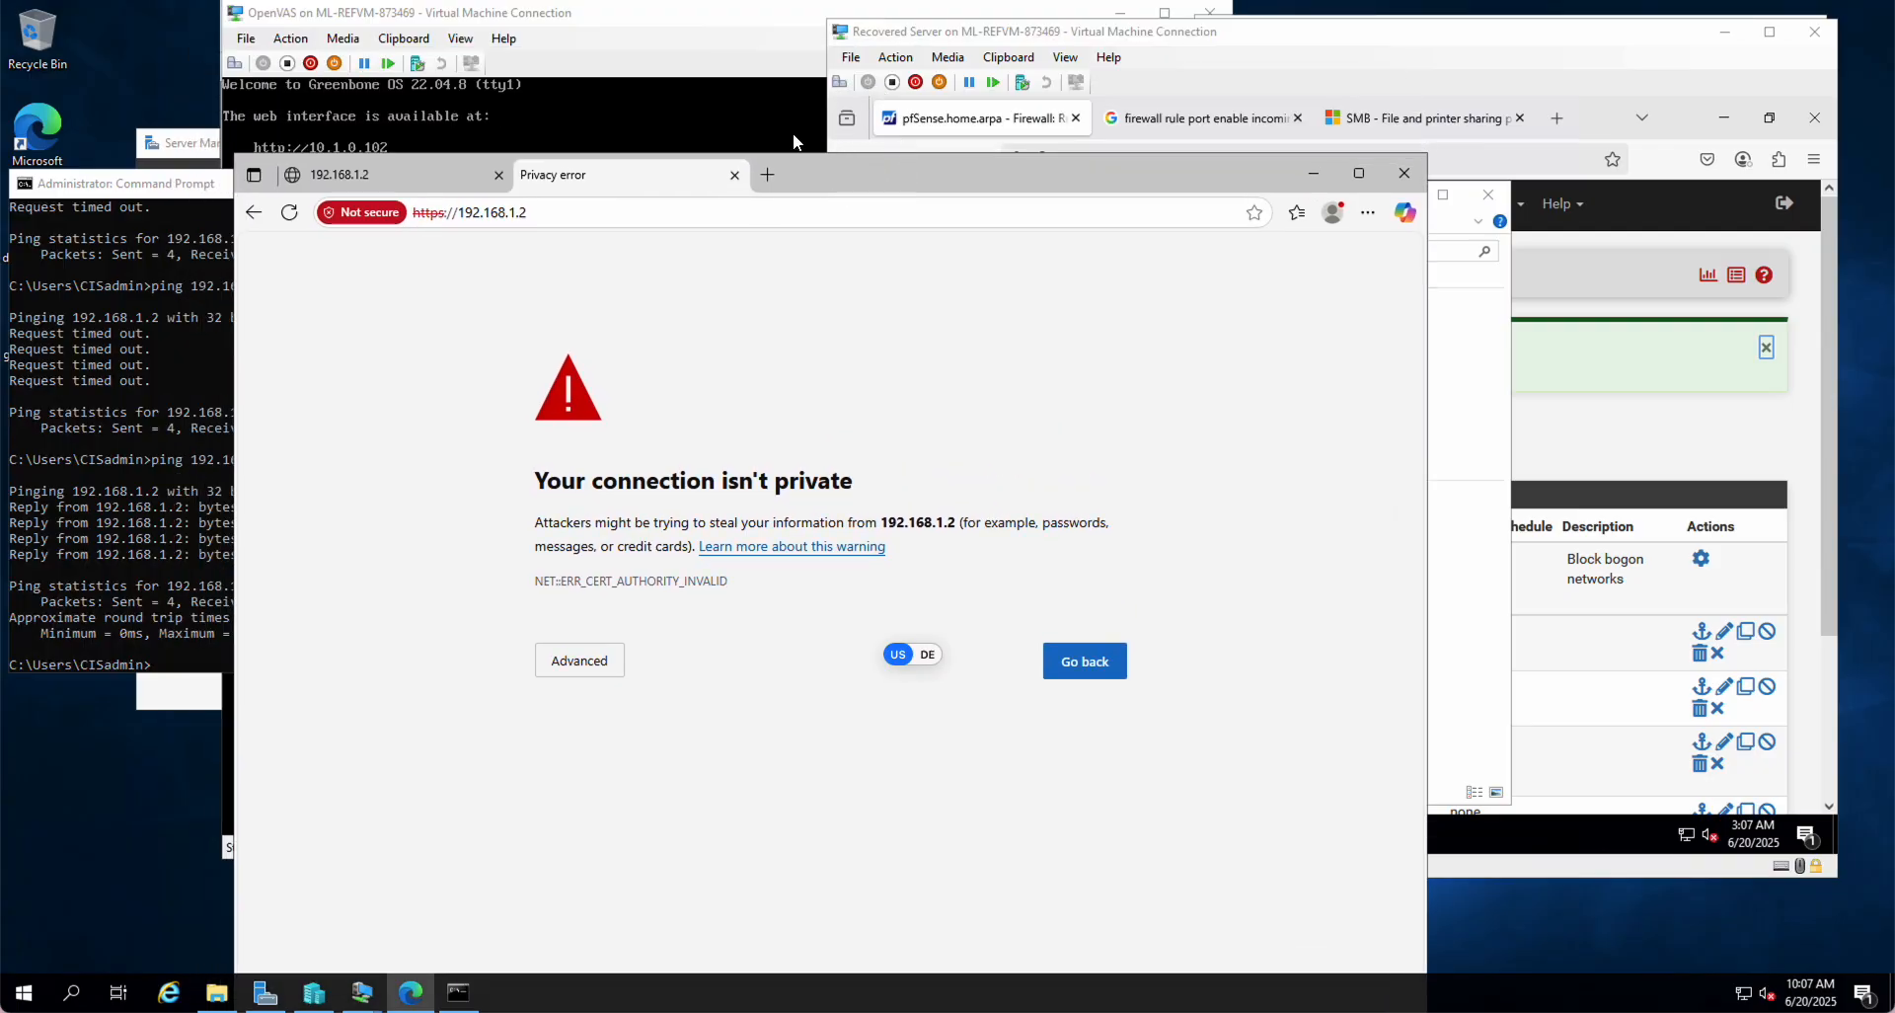
left_click(604, 22)
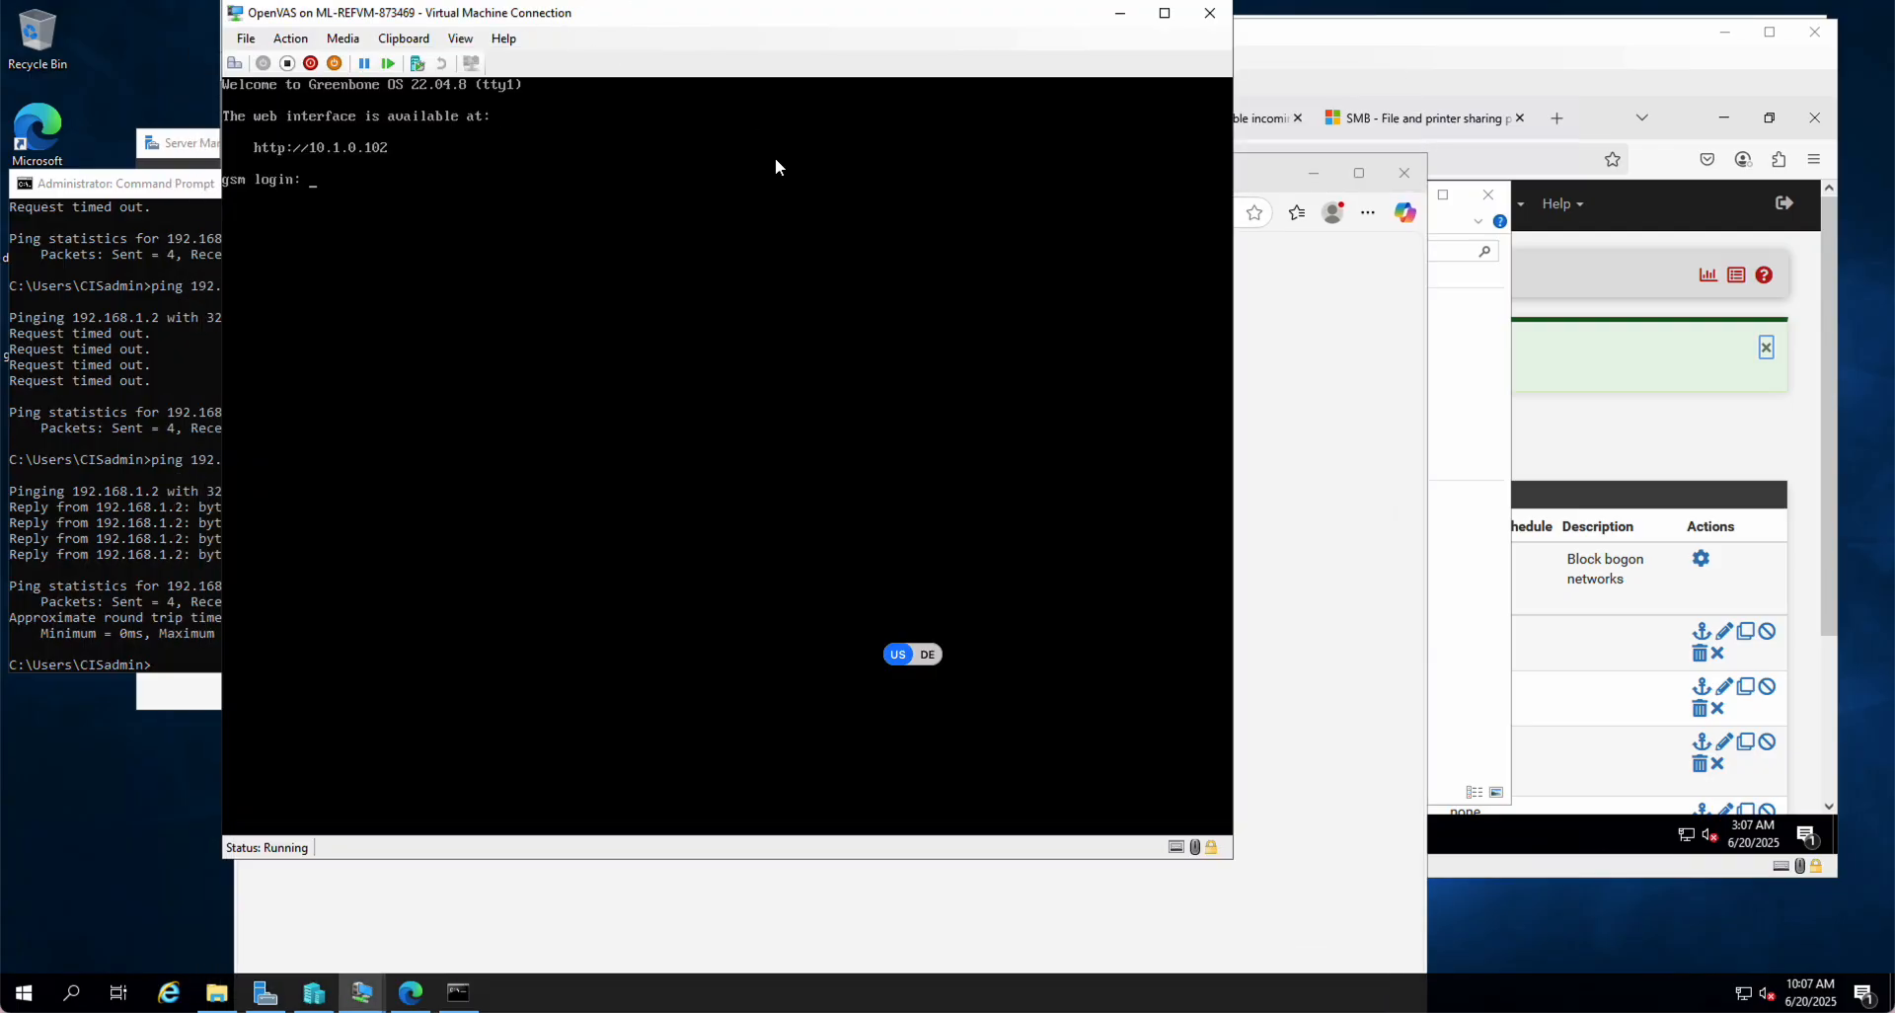
left_click(1349, 415)
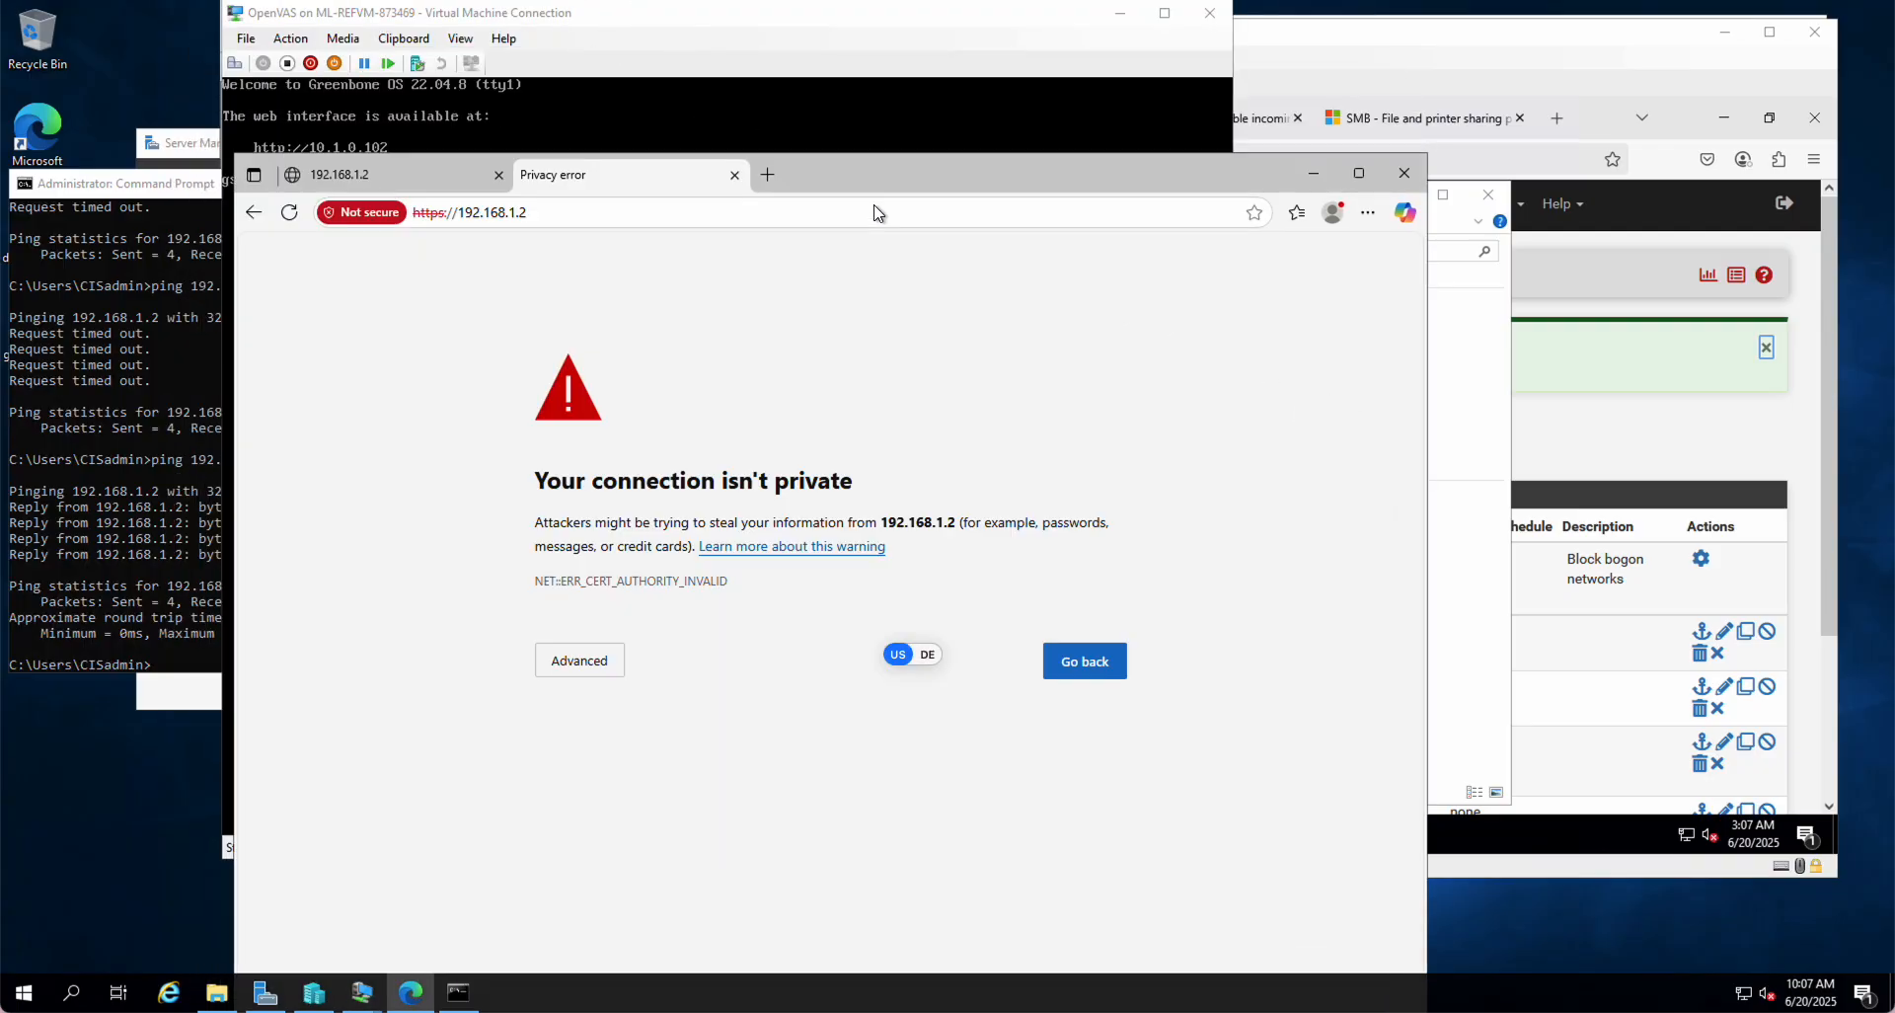
left_click(768, 175)
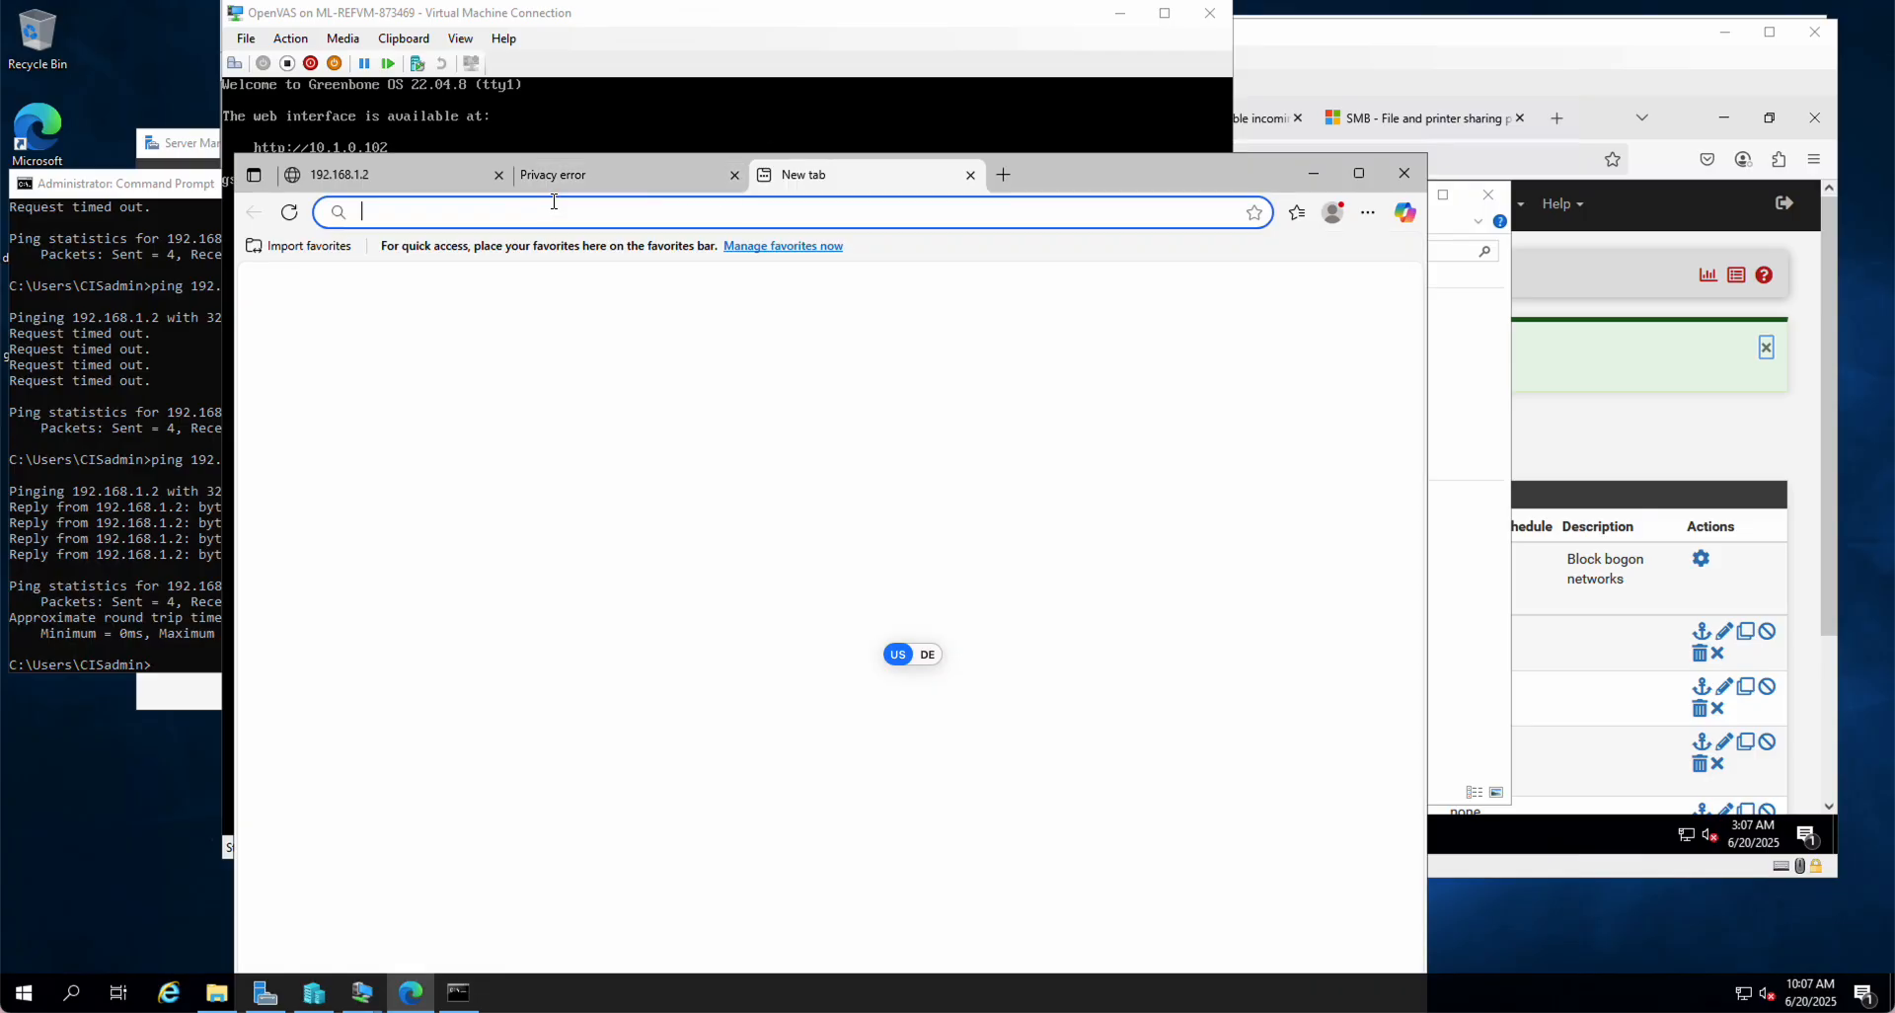
type("10")
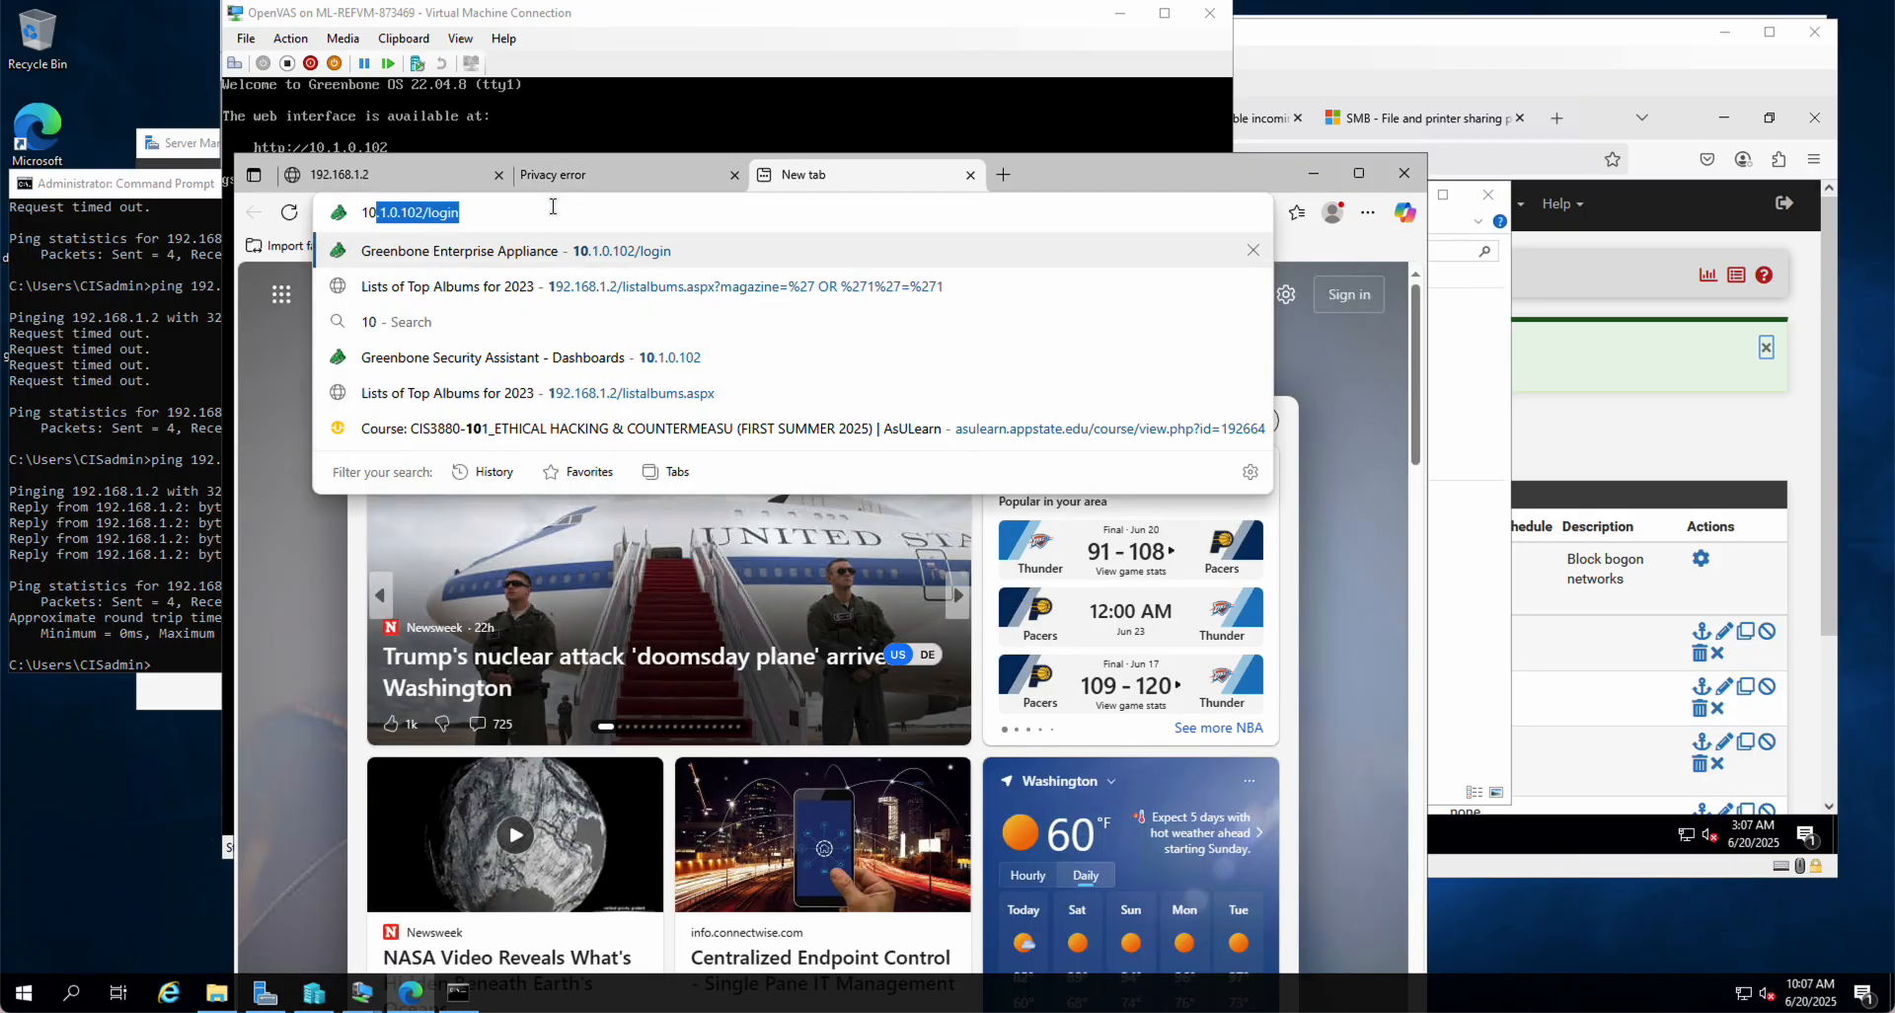
type(".1.0.102")
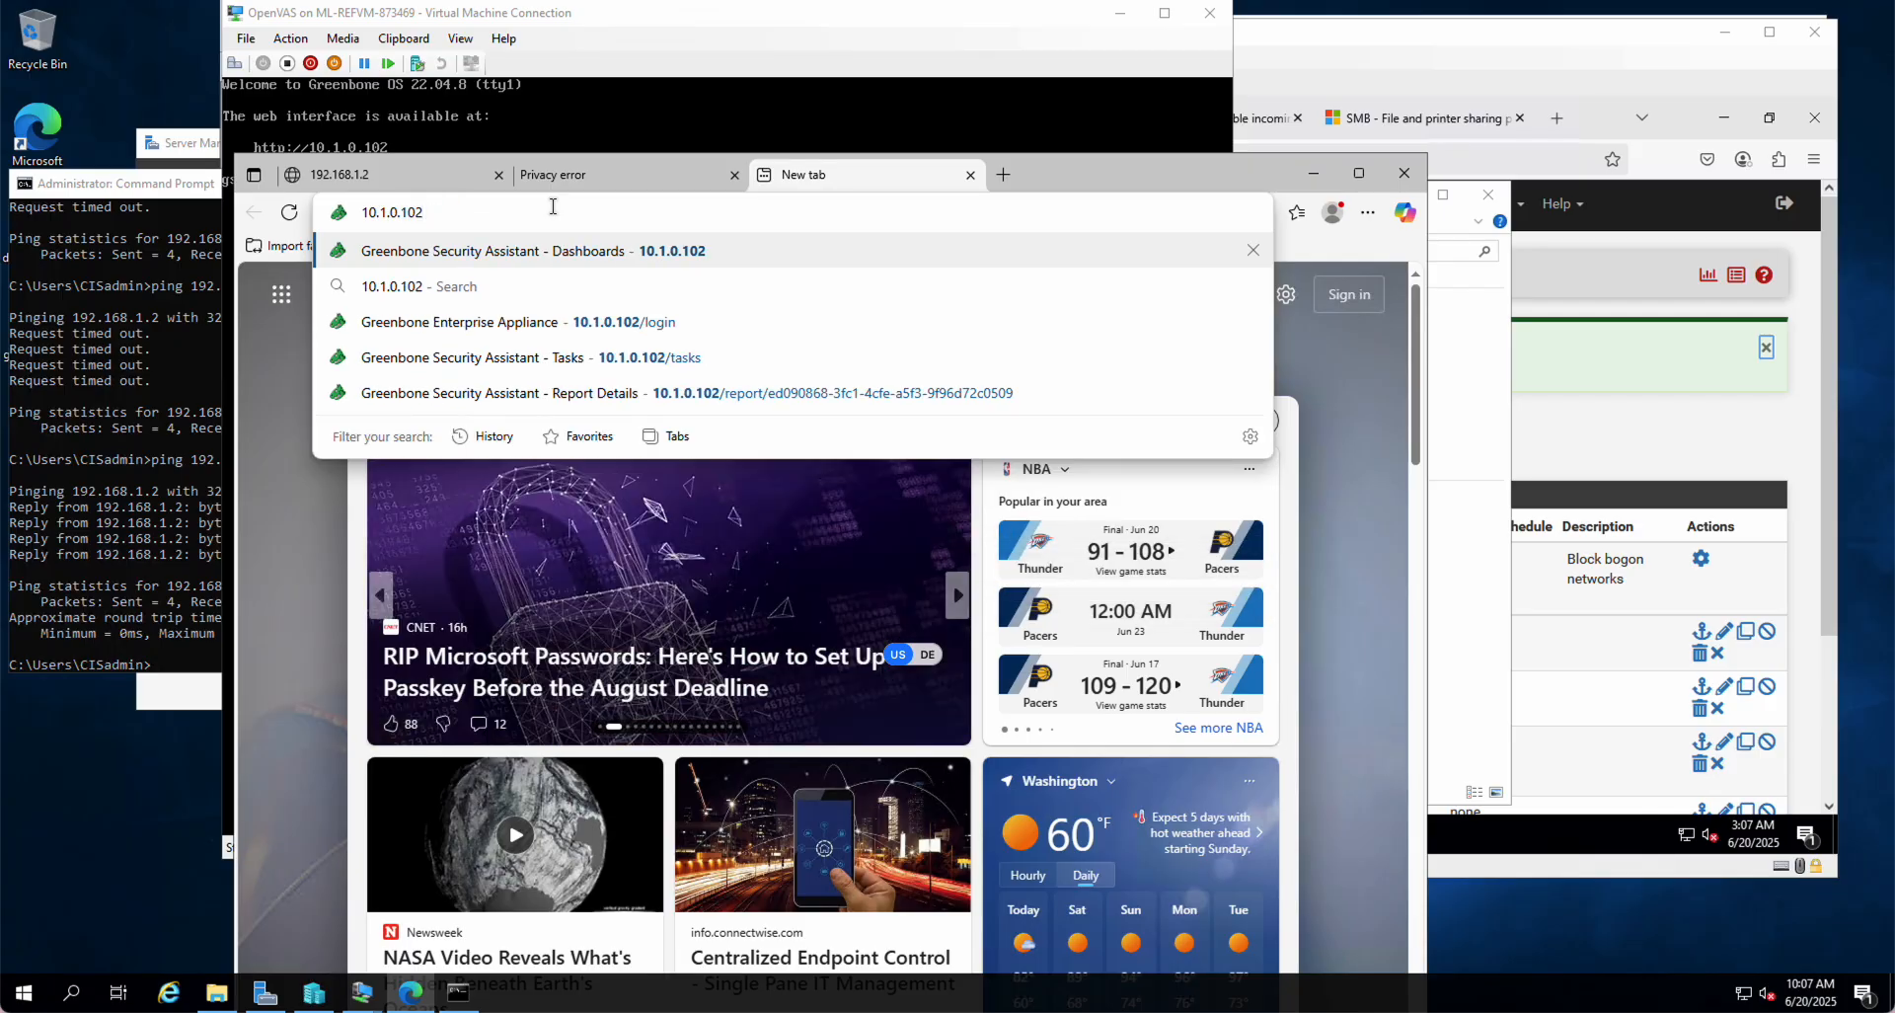
key("Return")
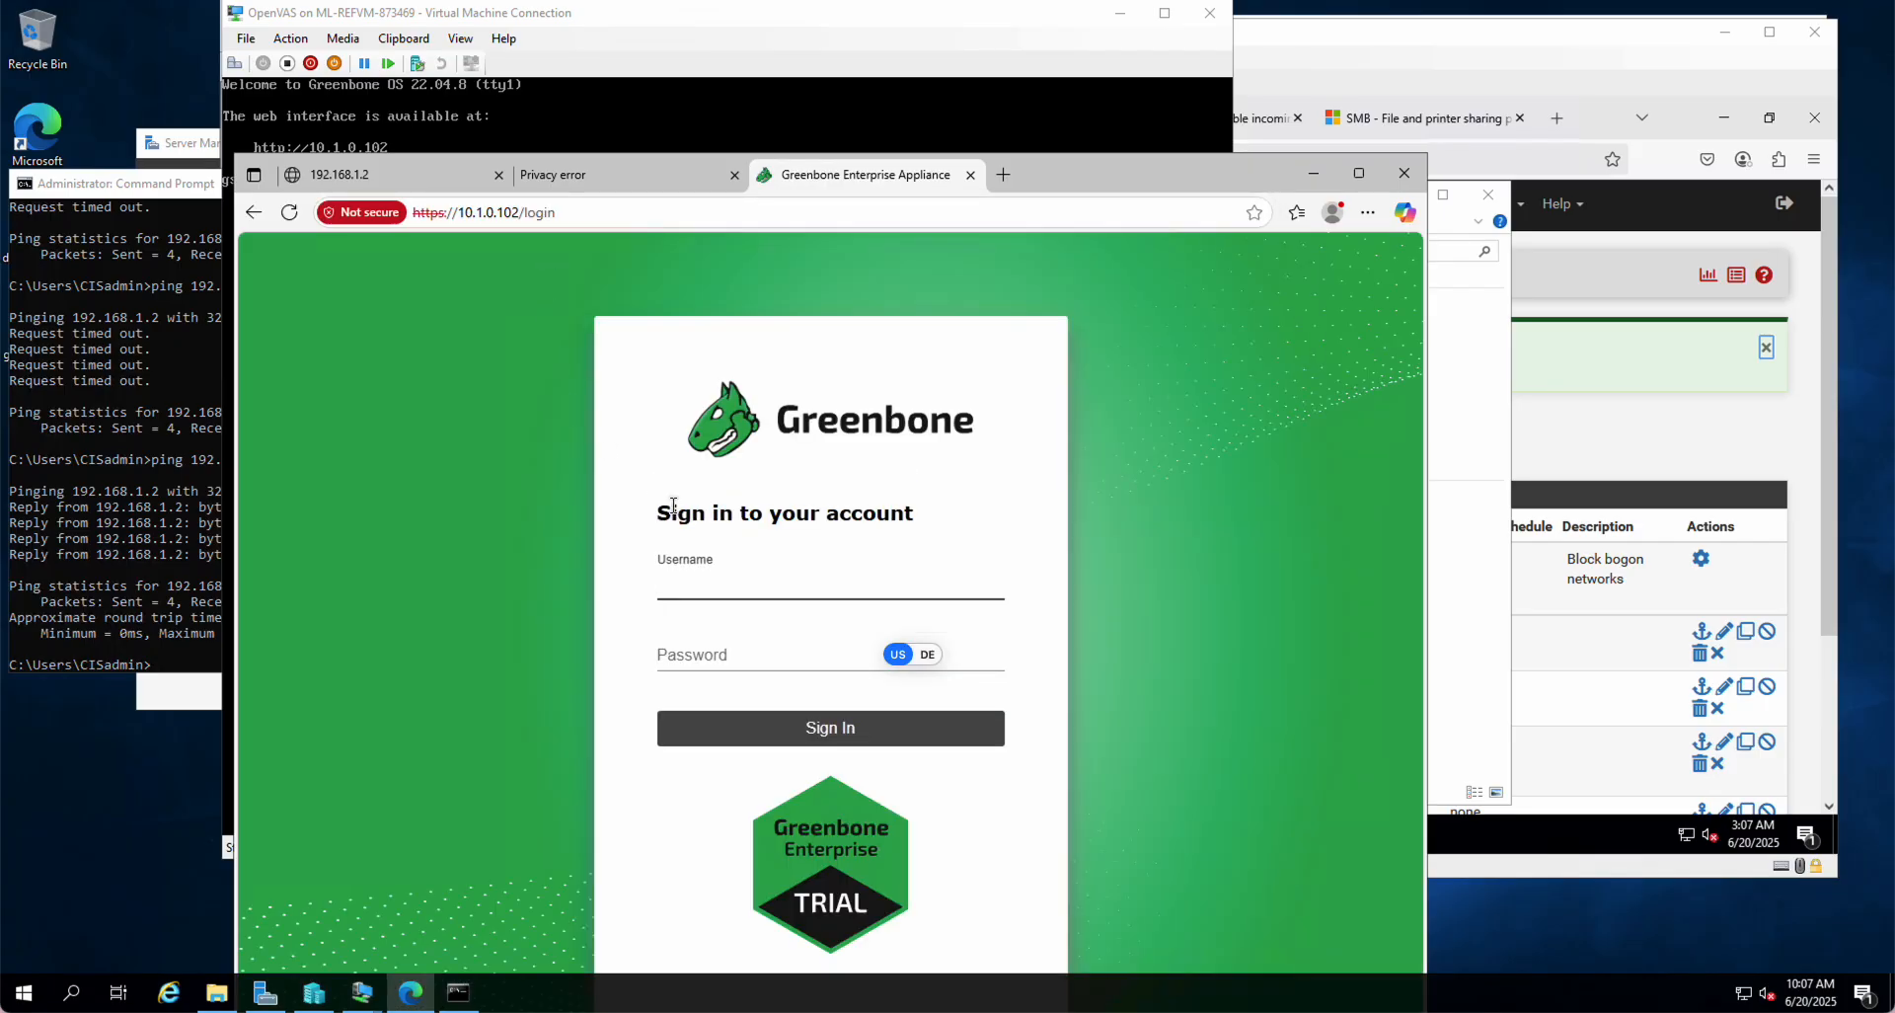
type("C")
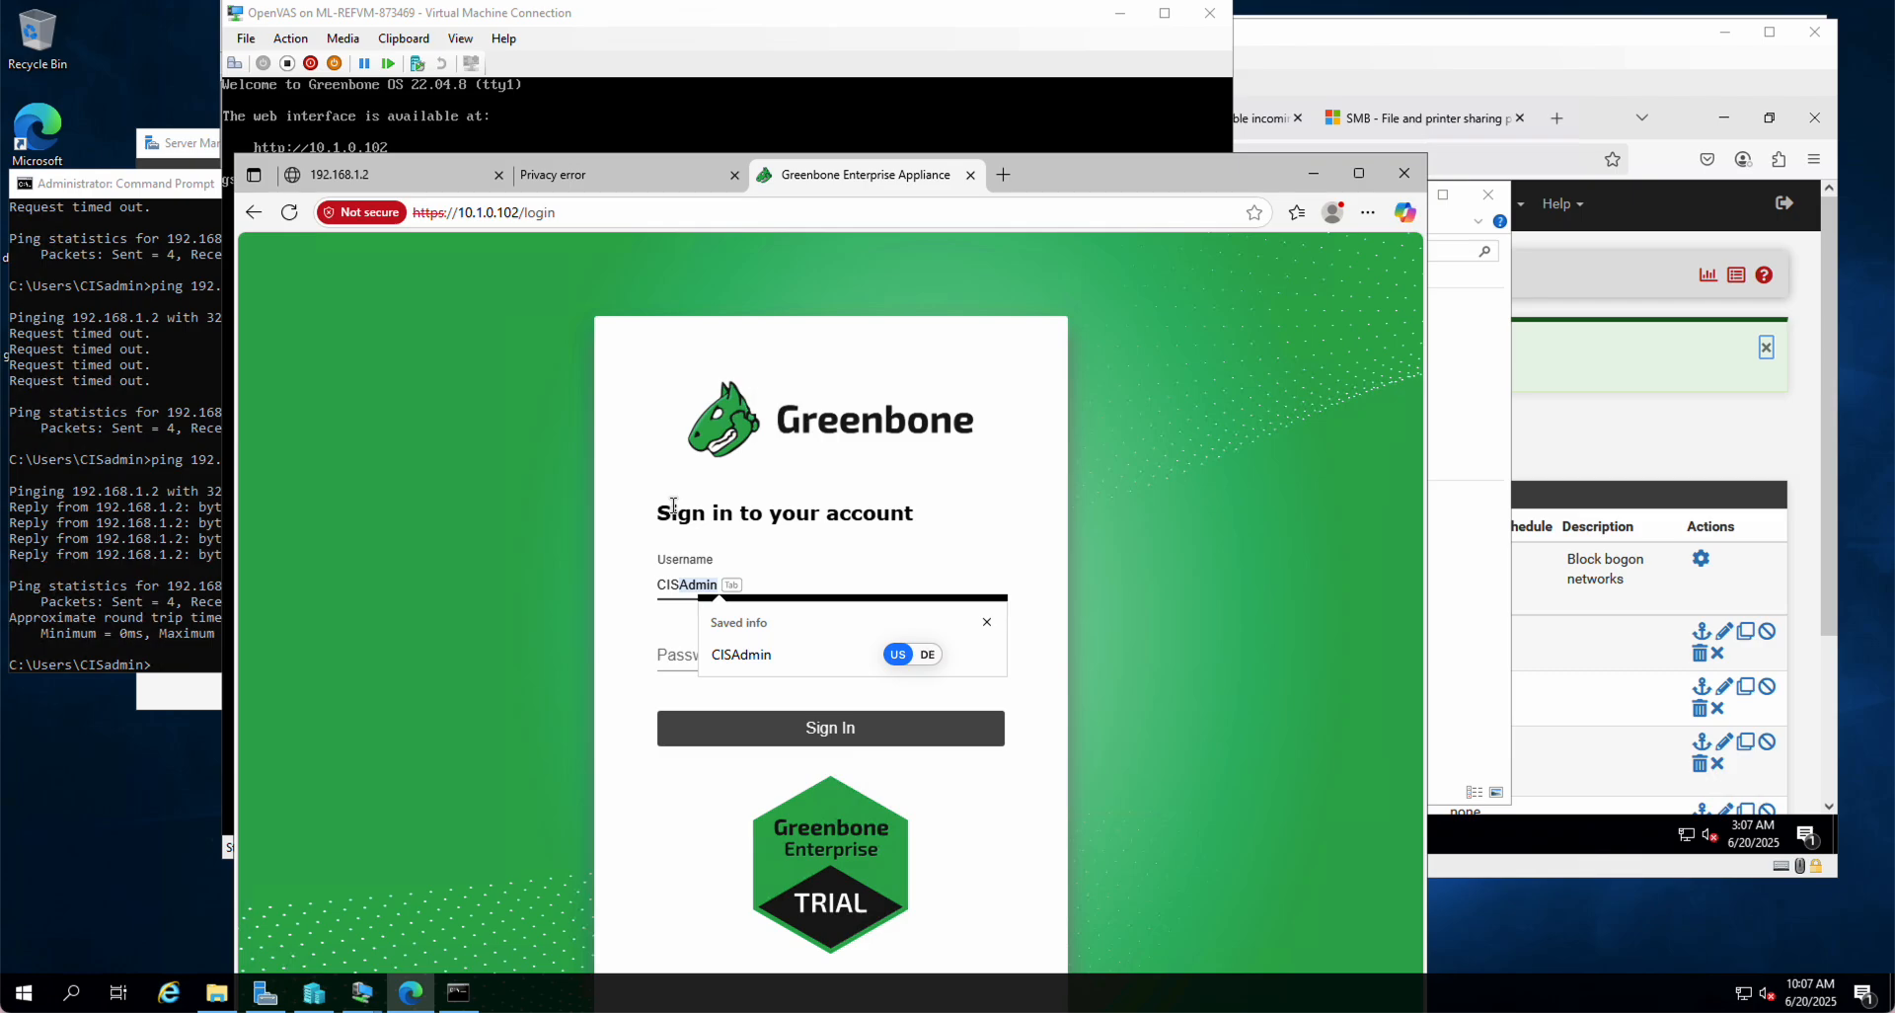
type("IS")
key("Tab")
type("•••")
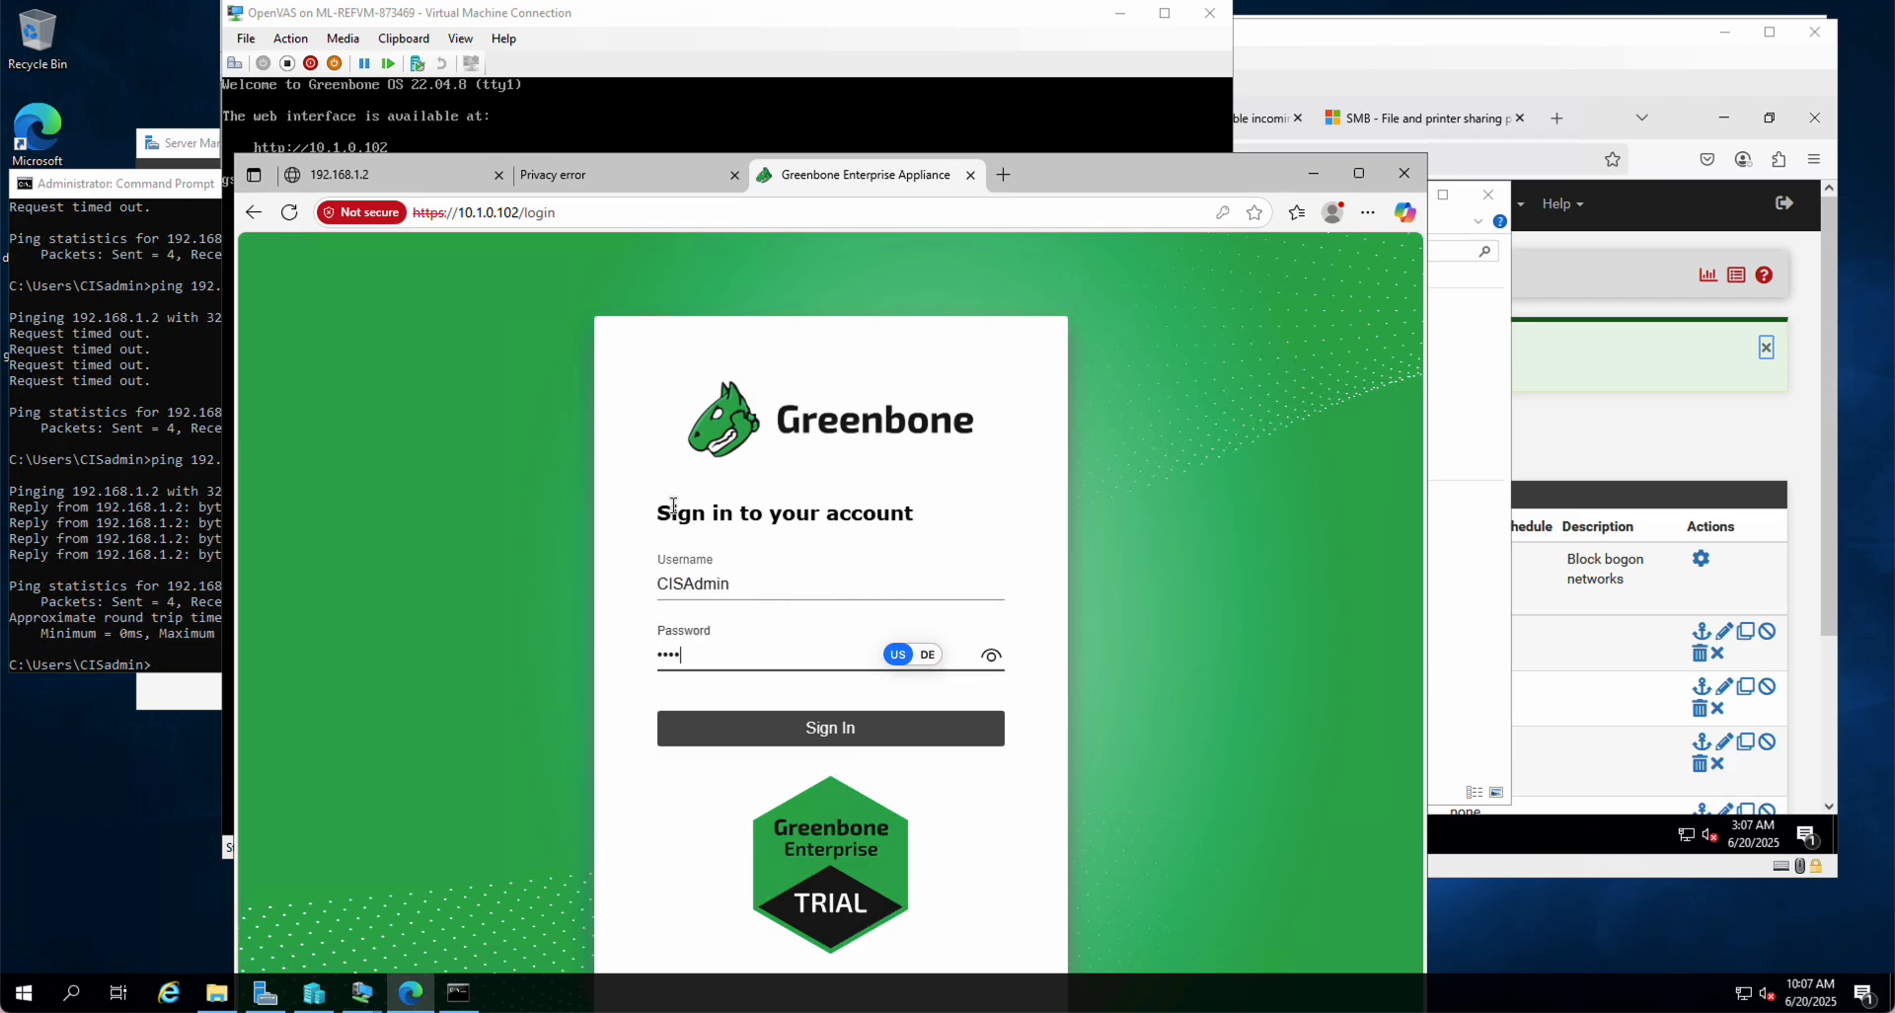
type("•••••")
key("Return")
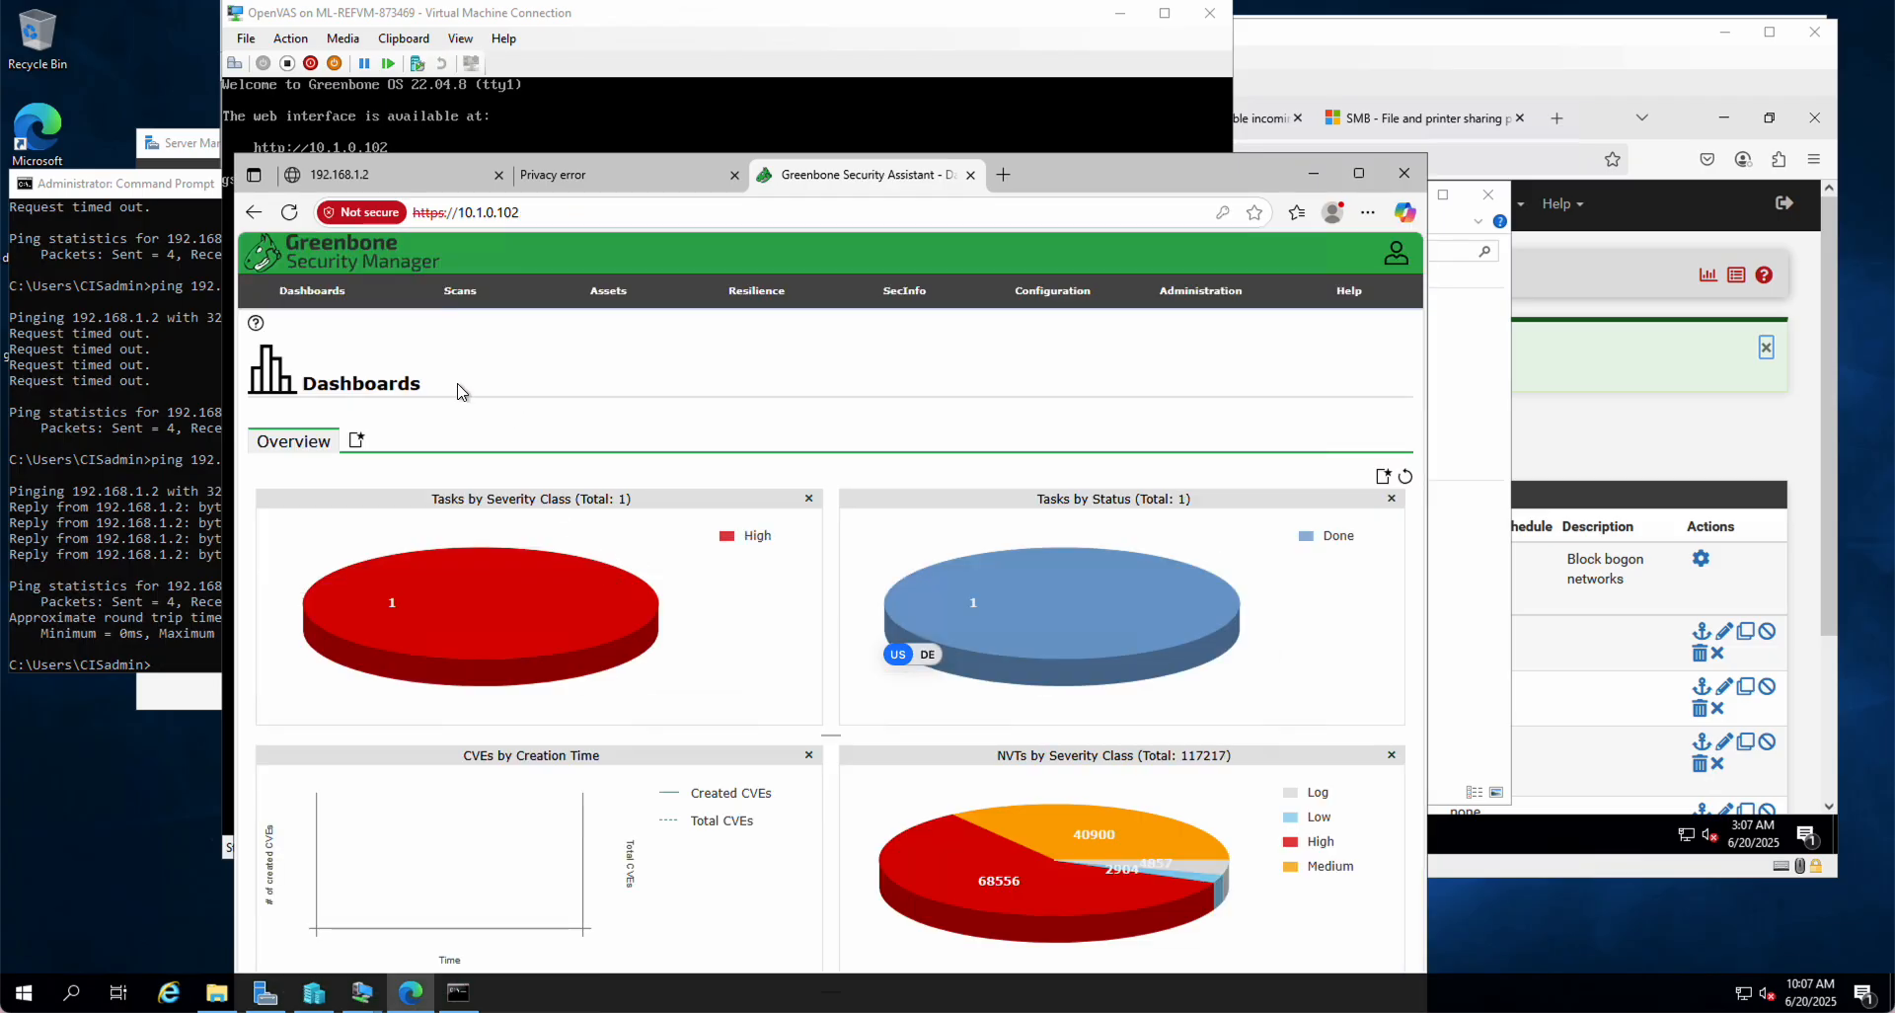
Step: Go to Scans > Tasks and open the New Task form
mouse_move(474, 293)
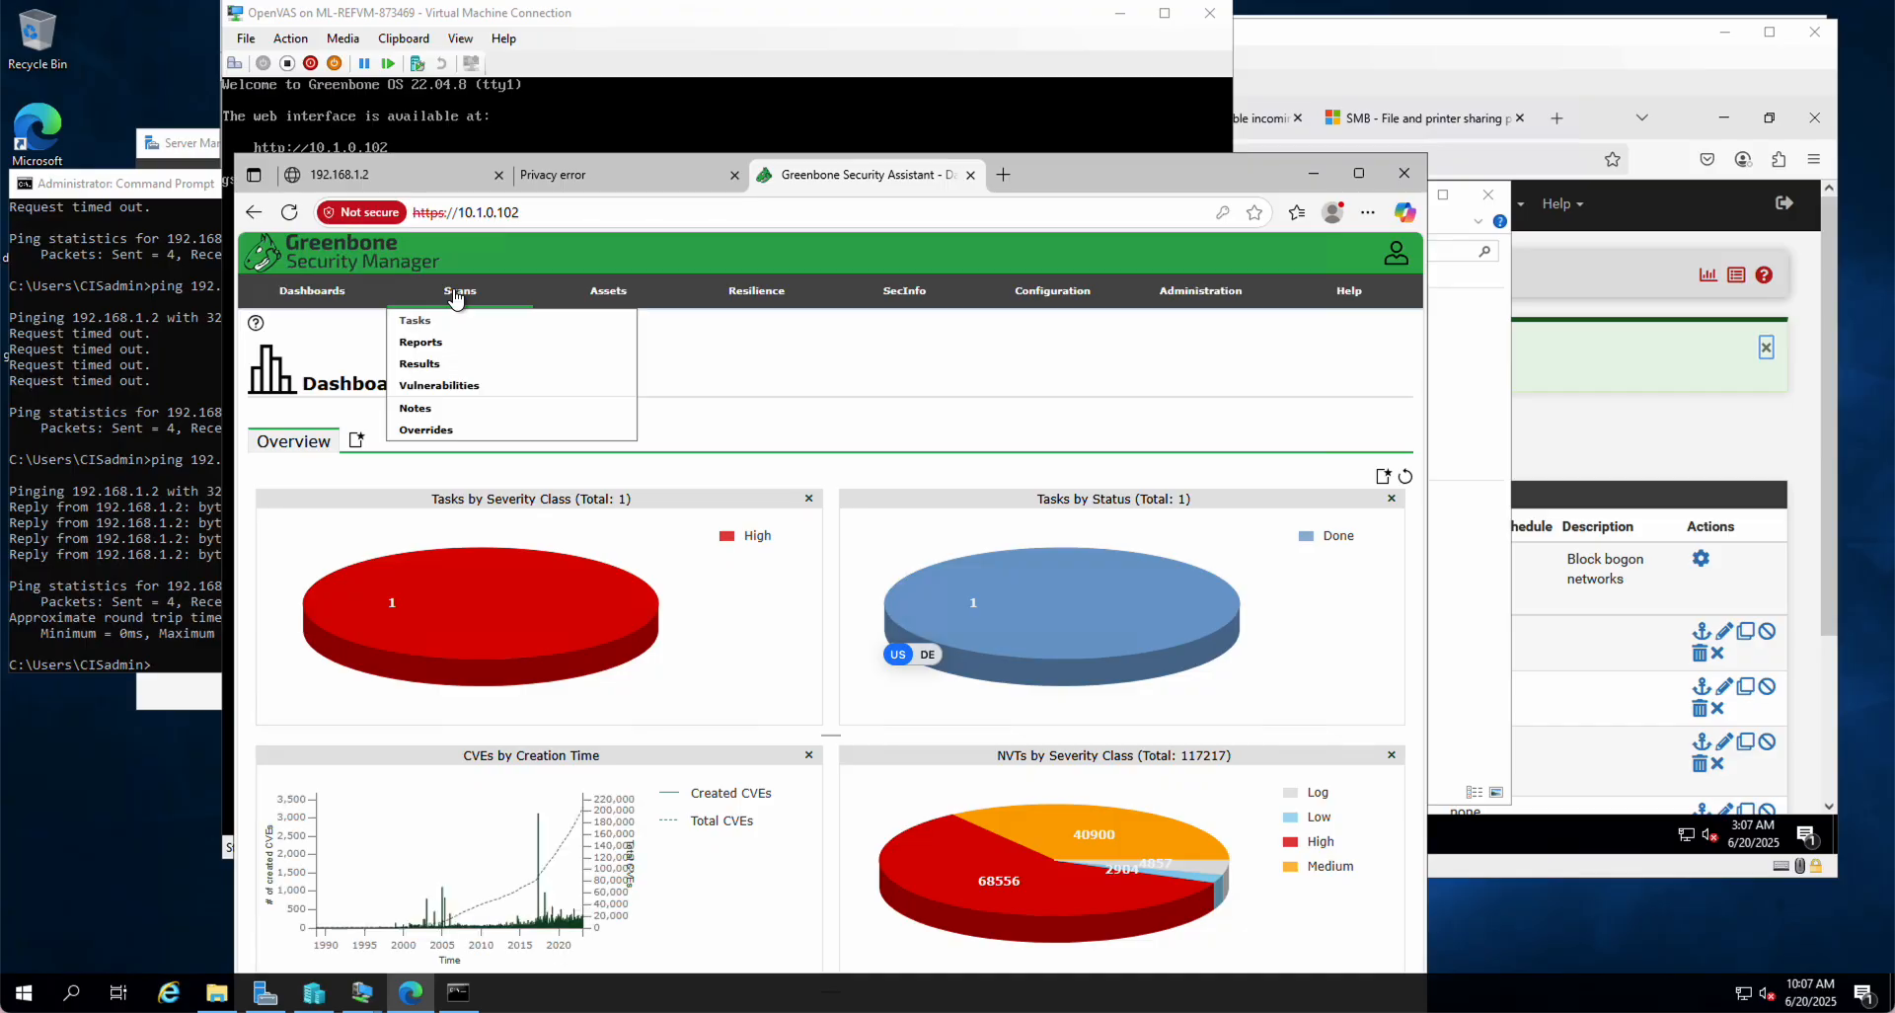
left_click(415, 323)
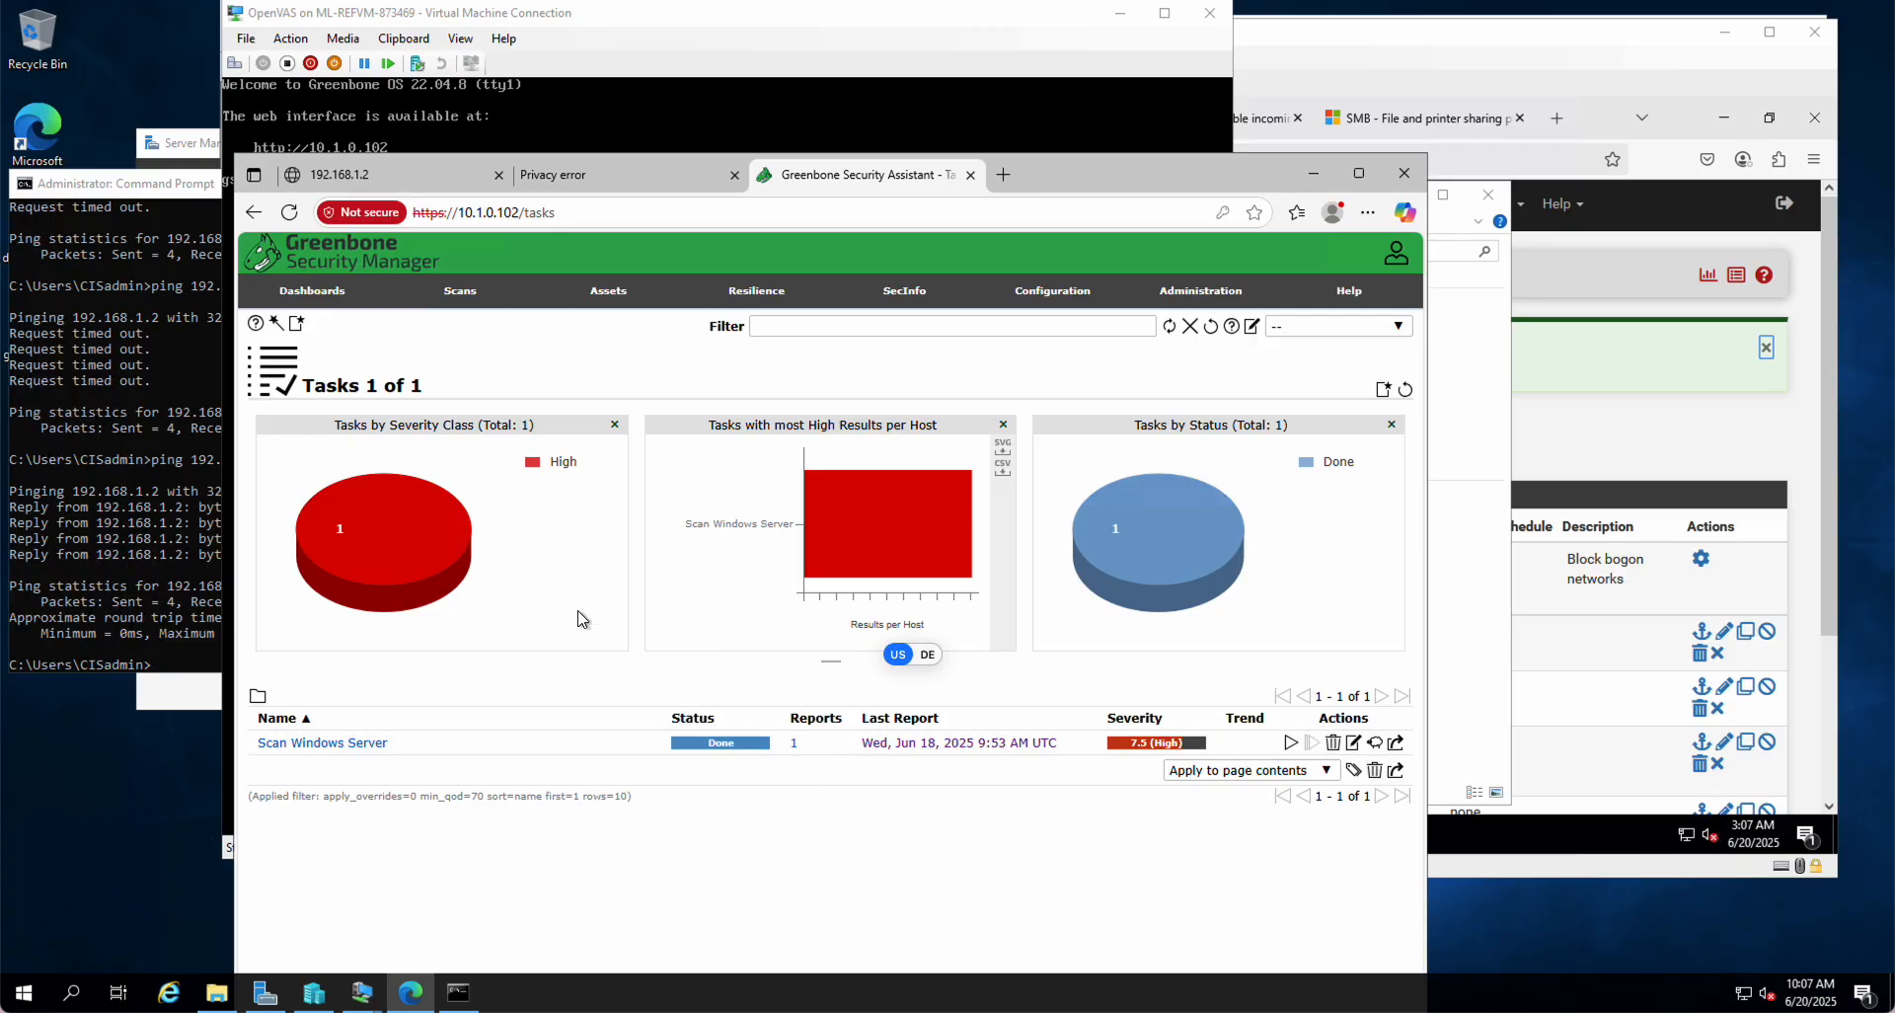
mouse_move(298, 326)
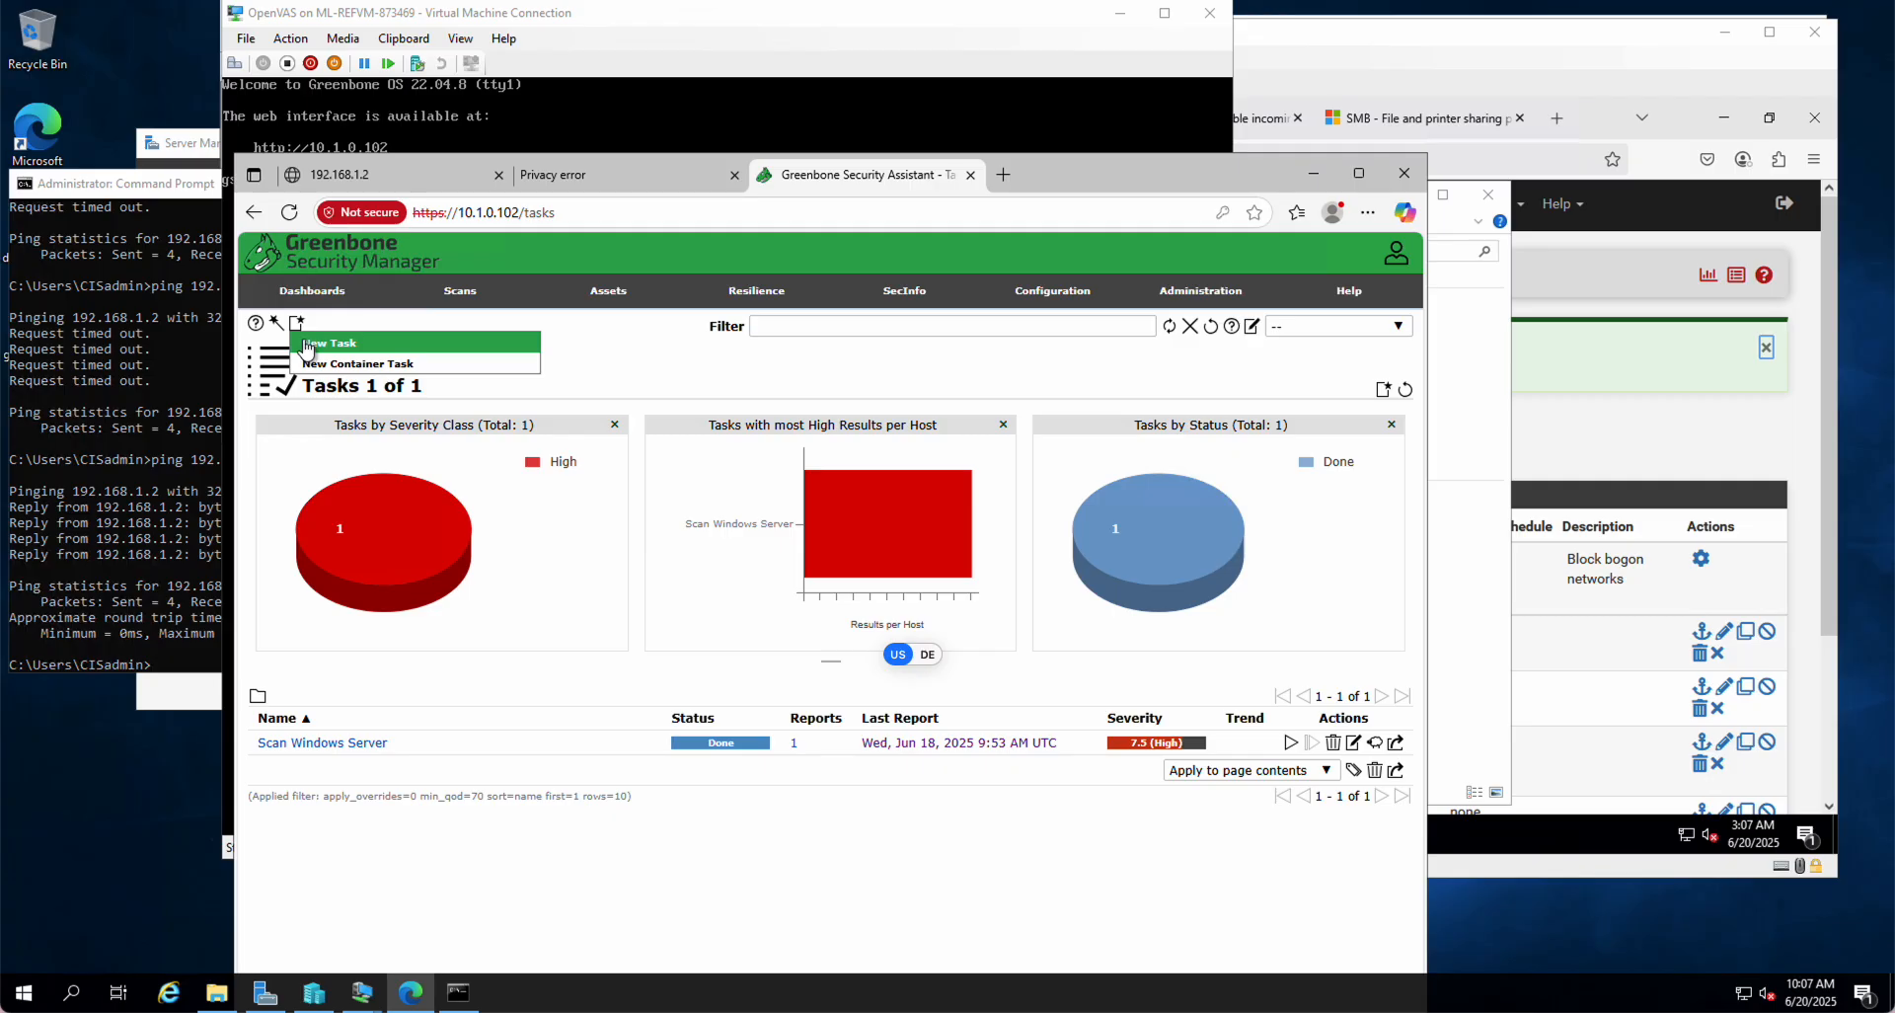
left_click(306, 343)
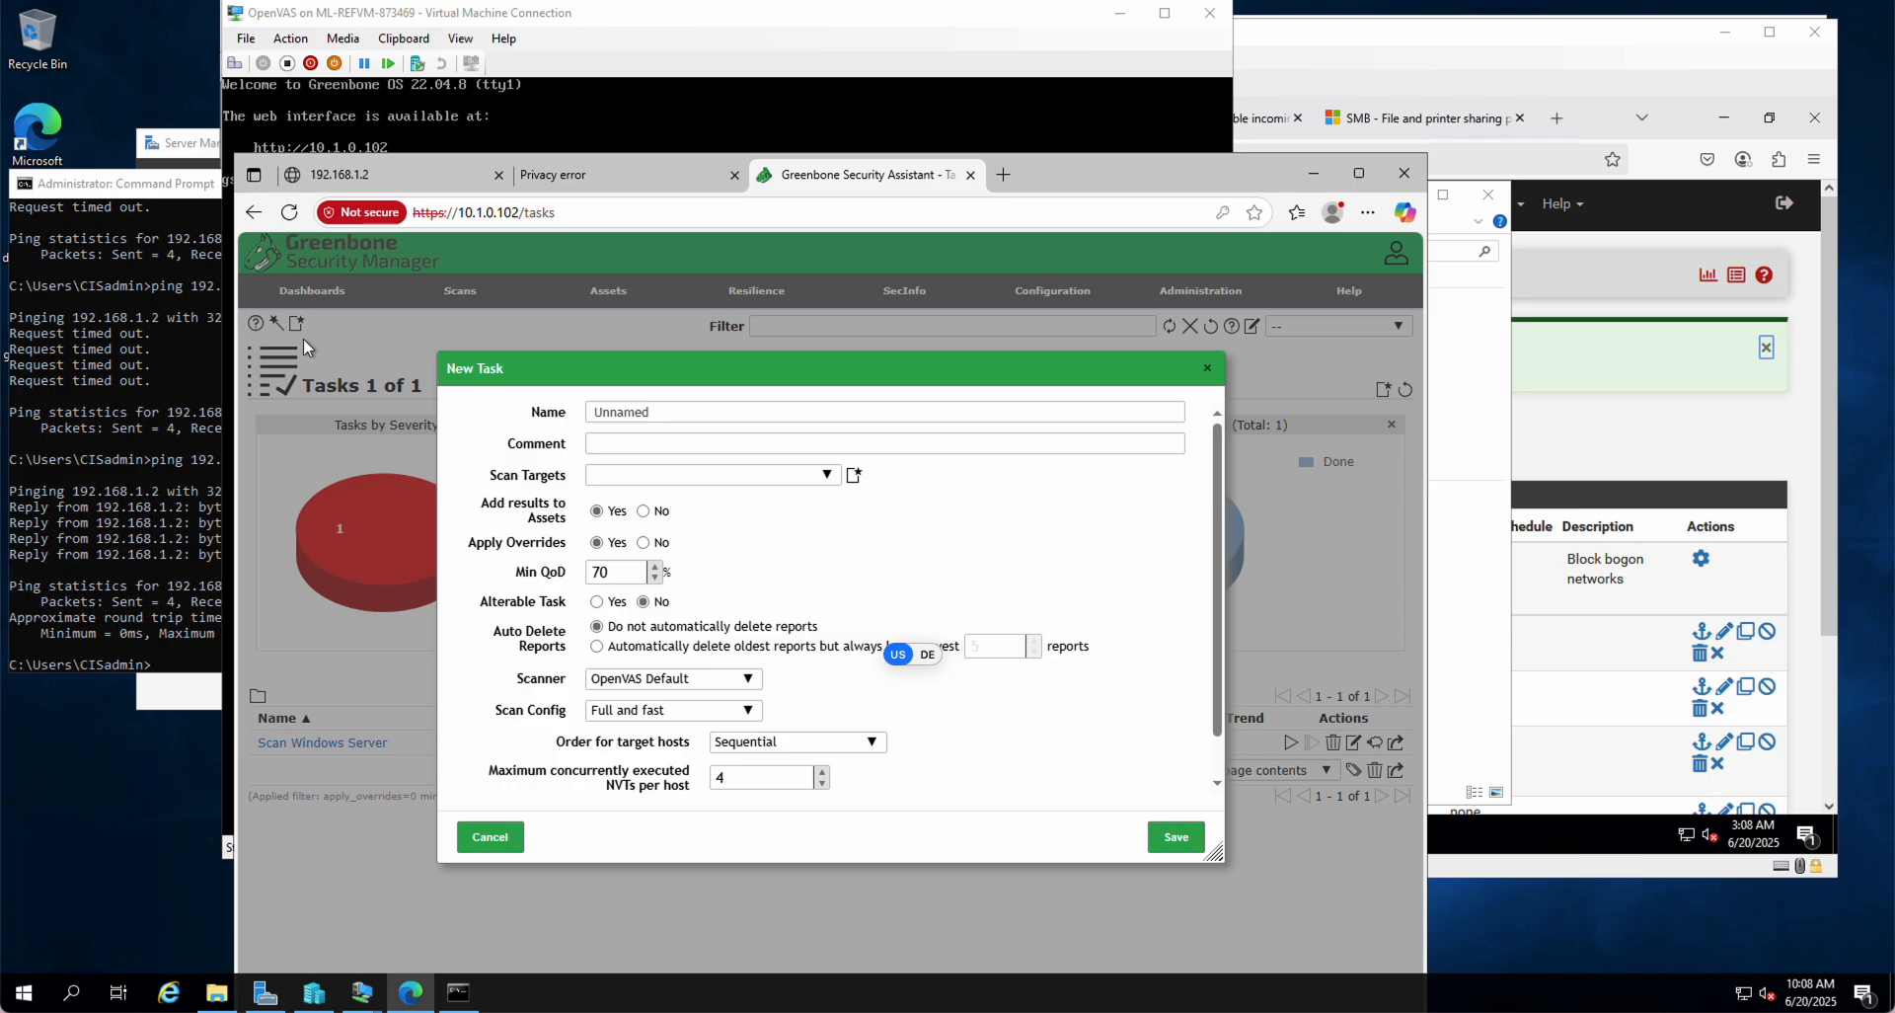
Step: Save task 'ScanWinSrv with Four Rules' targeting Windows Server, then start its scan
left_click(684, 414)
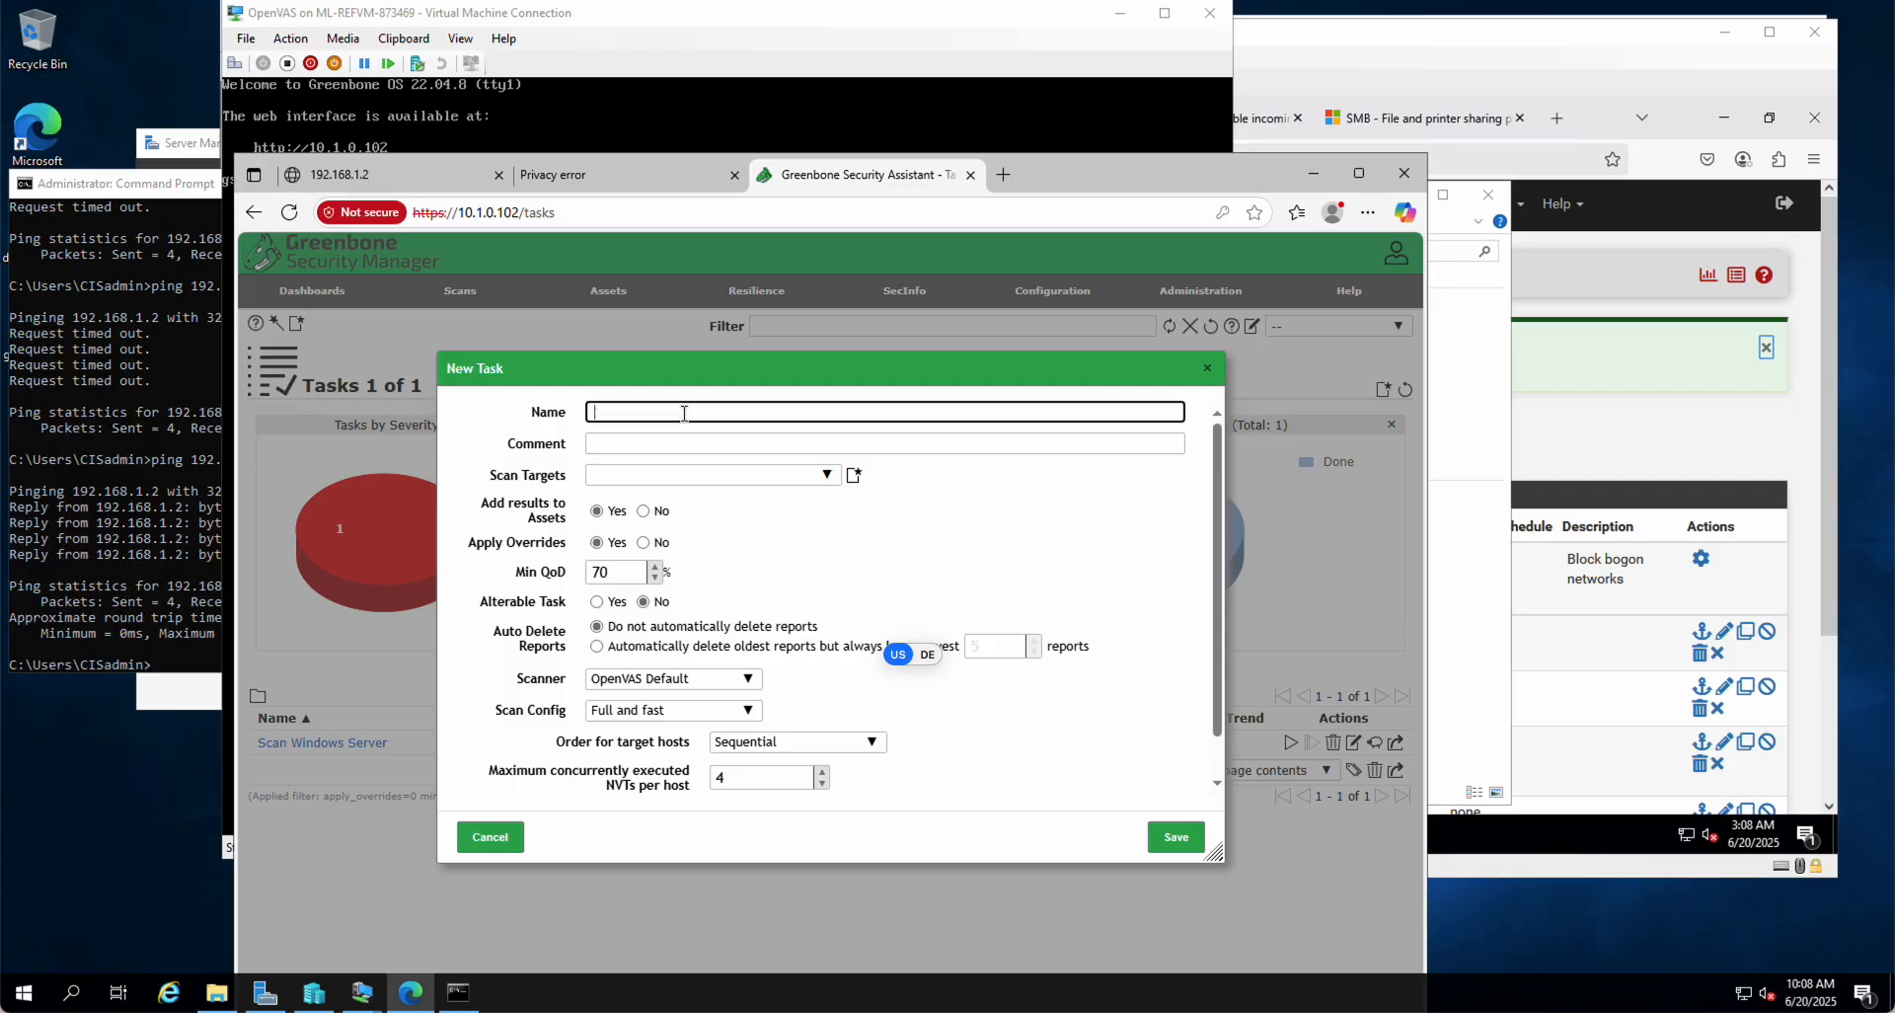
left_click(684, 413)
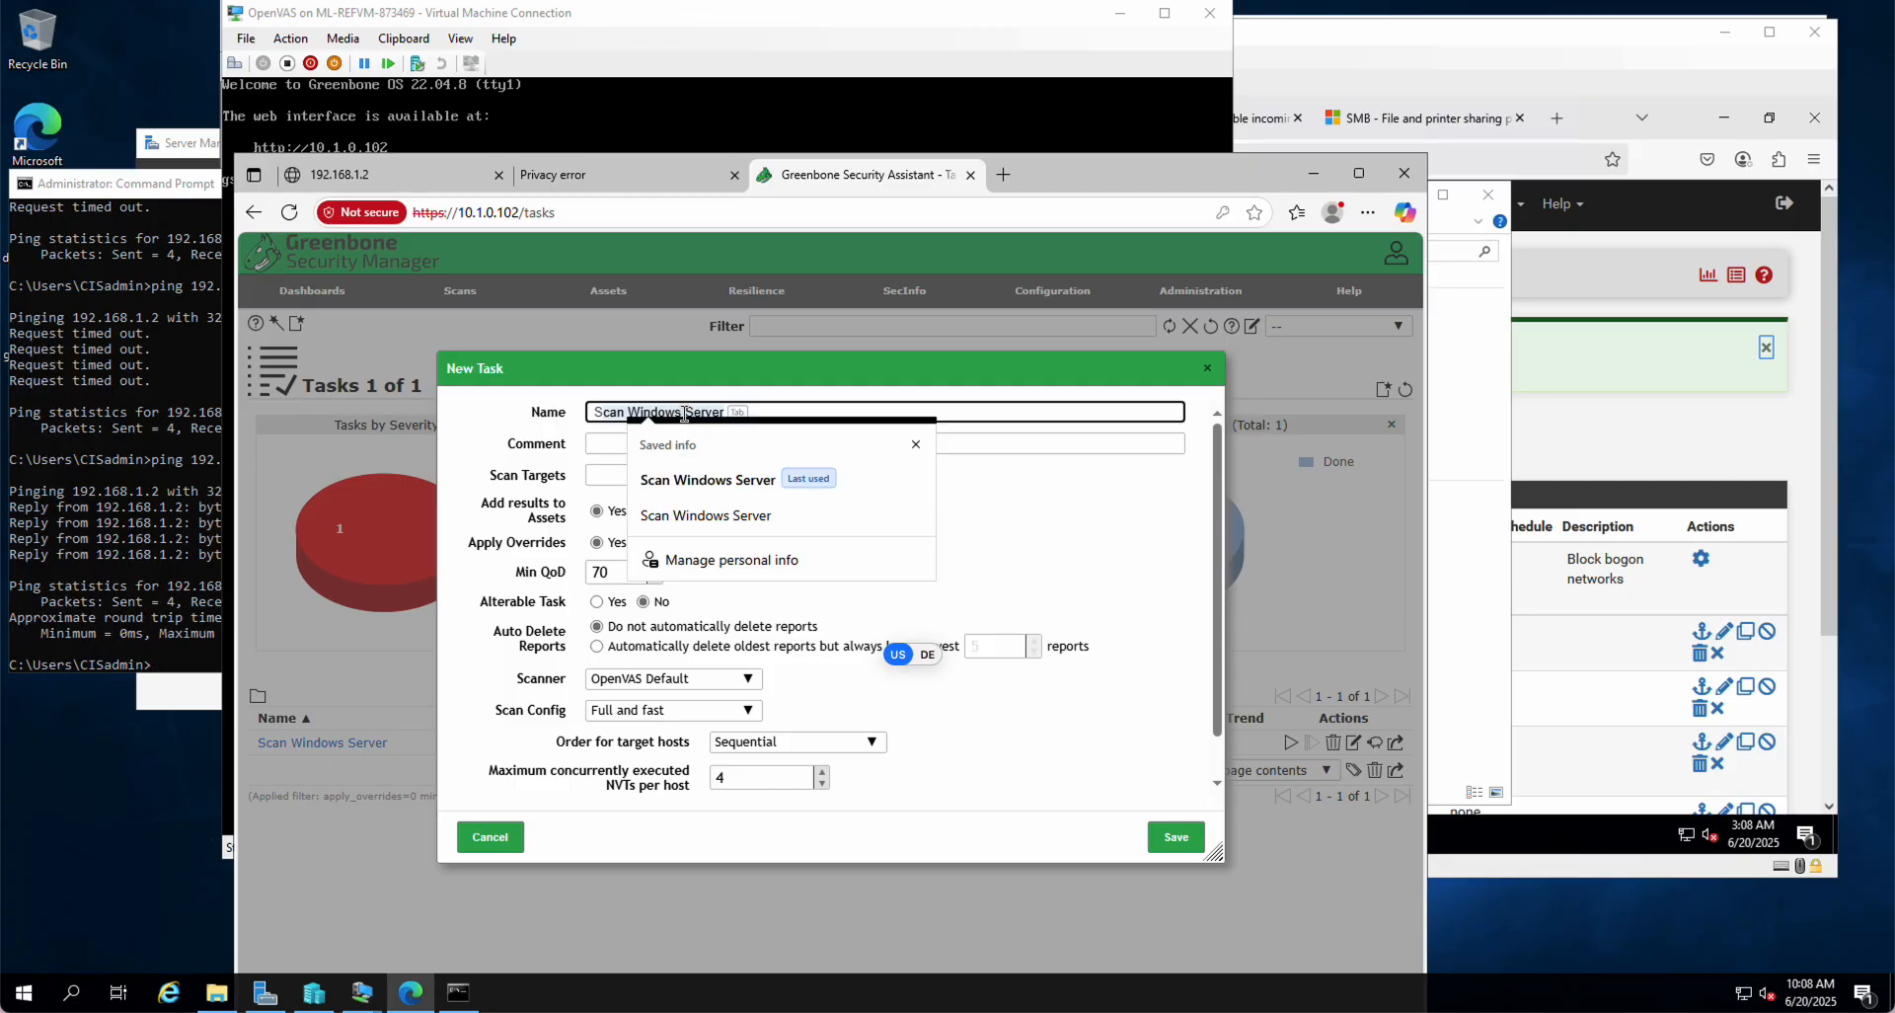
key("BackSpace")
type("ScanWinSrv")
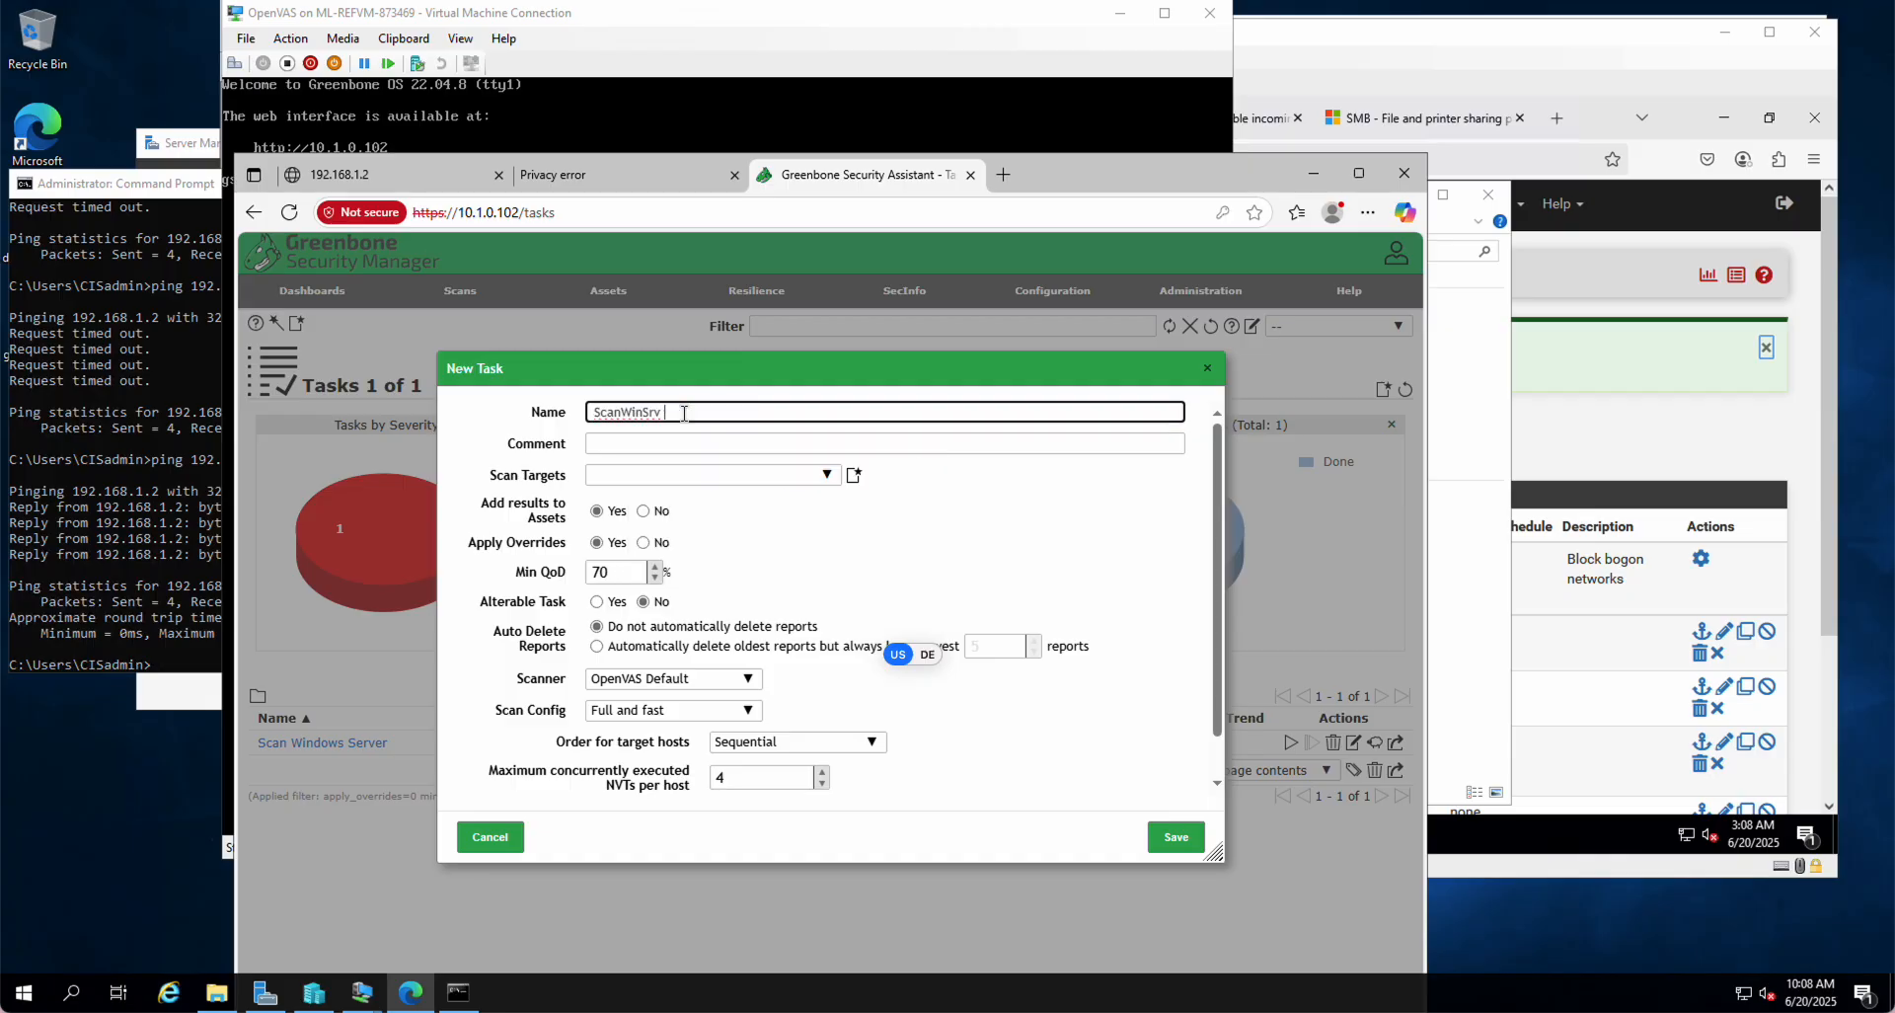
type(" with Four Rules")
left_click(827, 476)
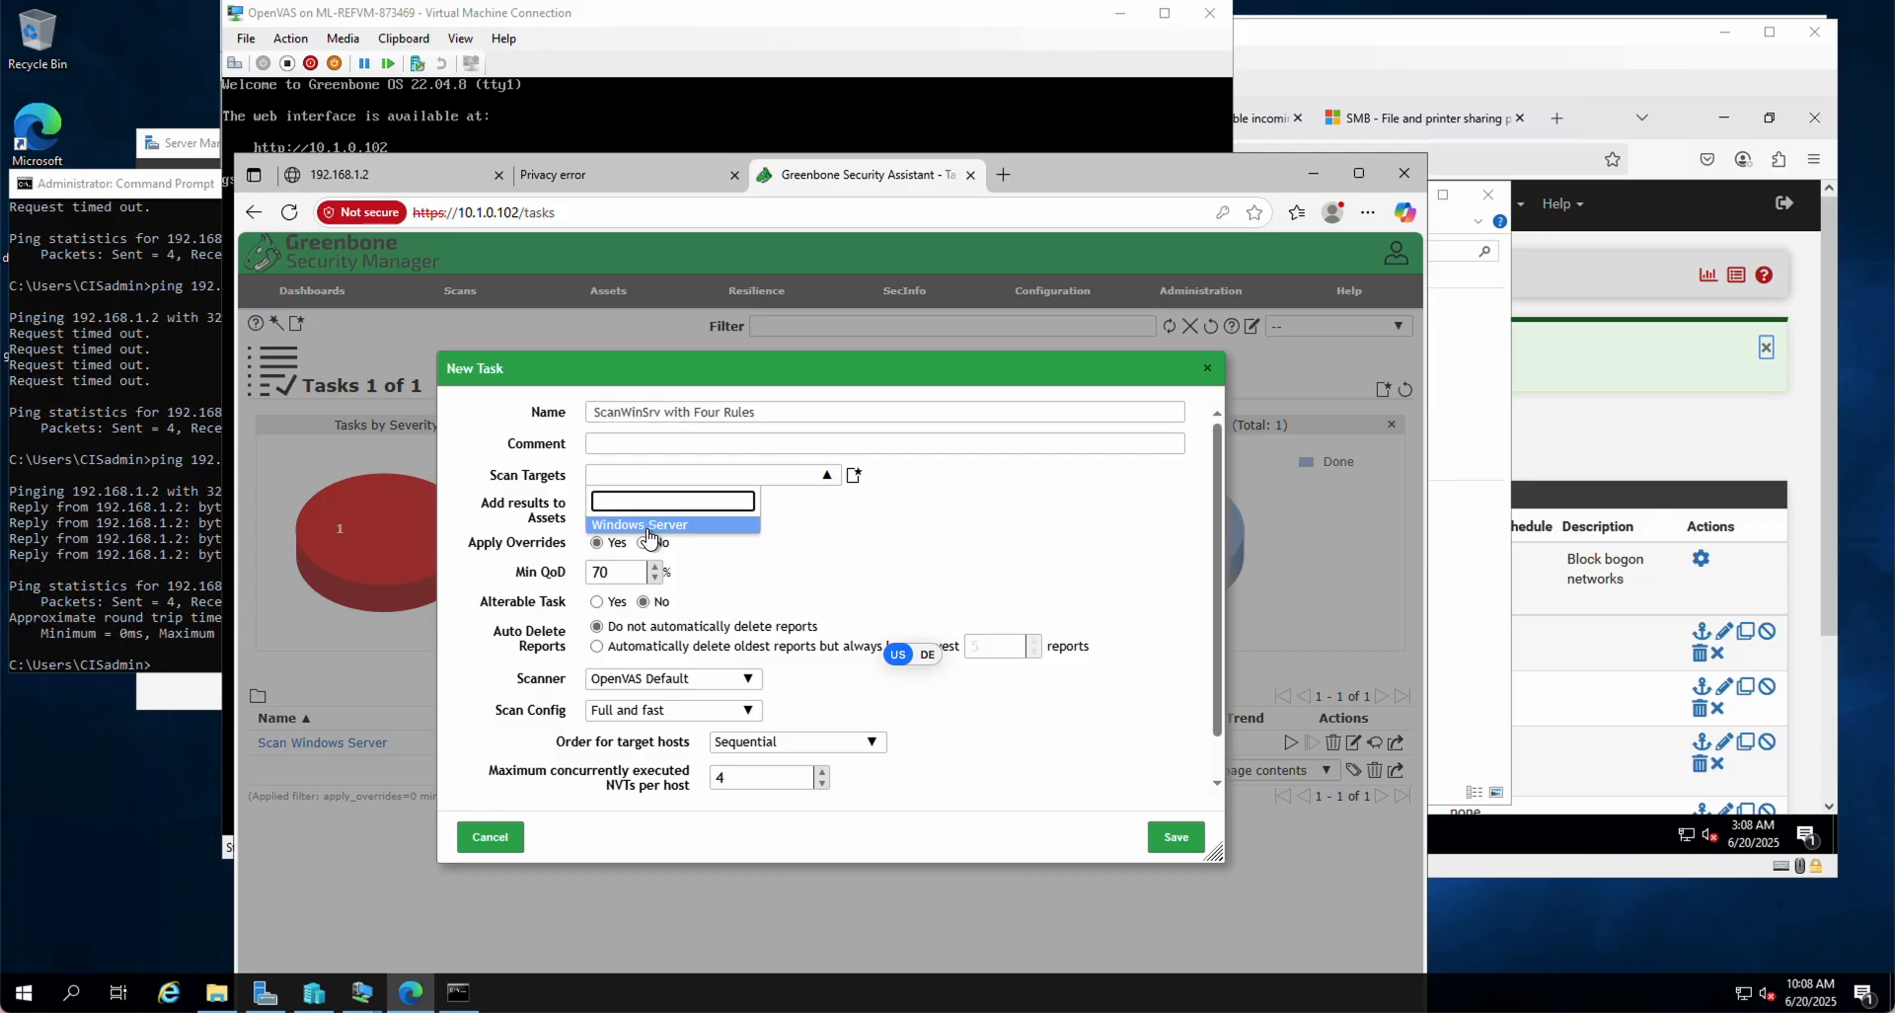
left_click(649, 524)
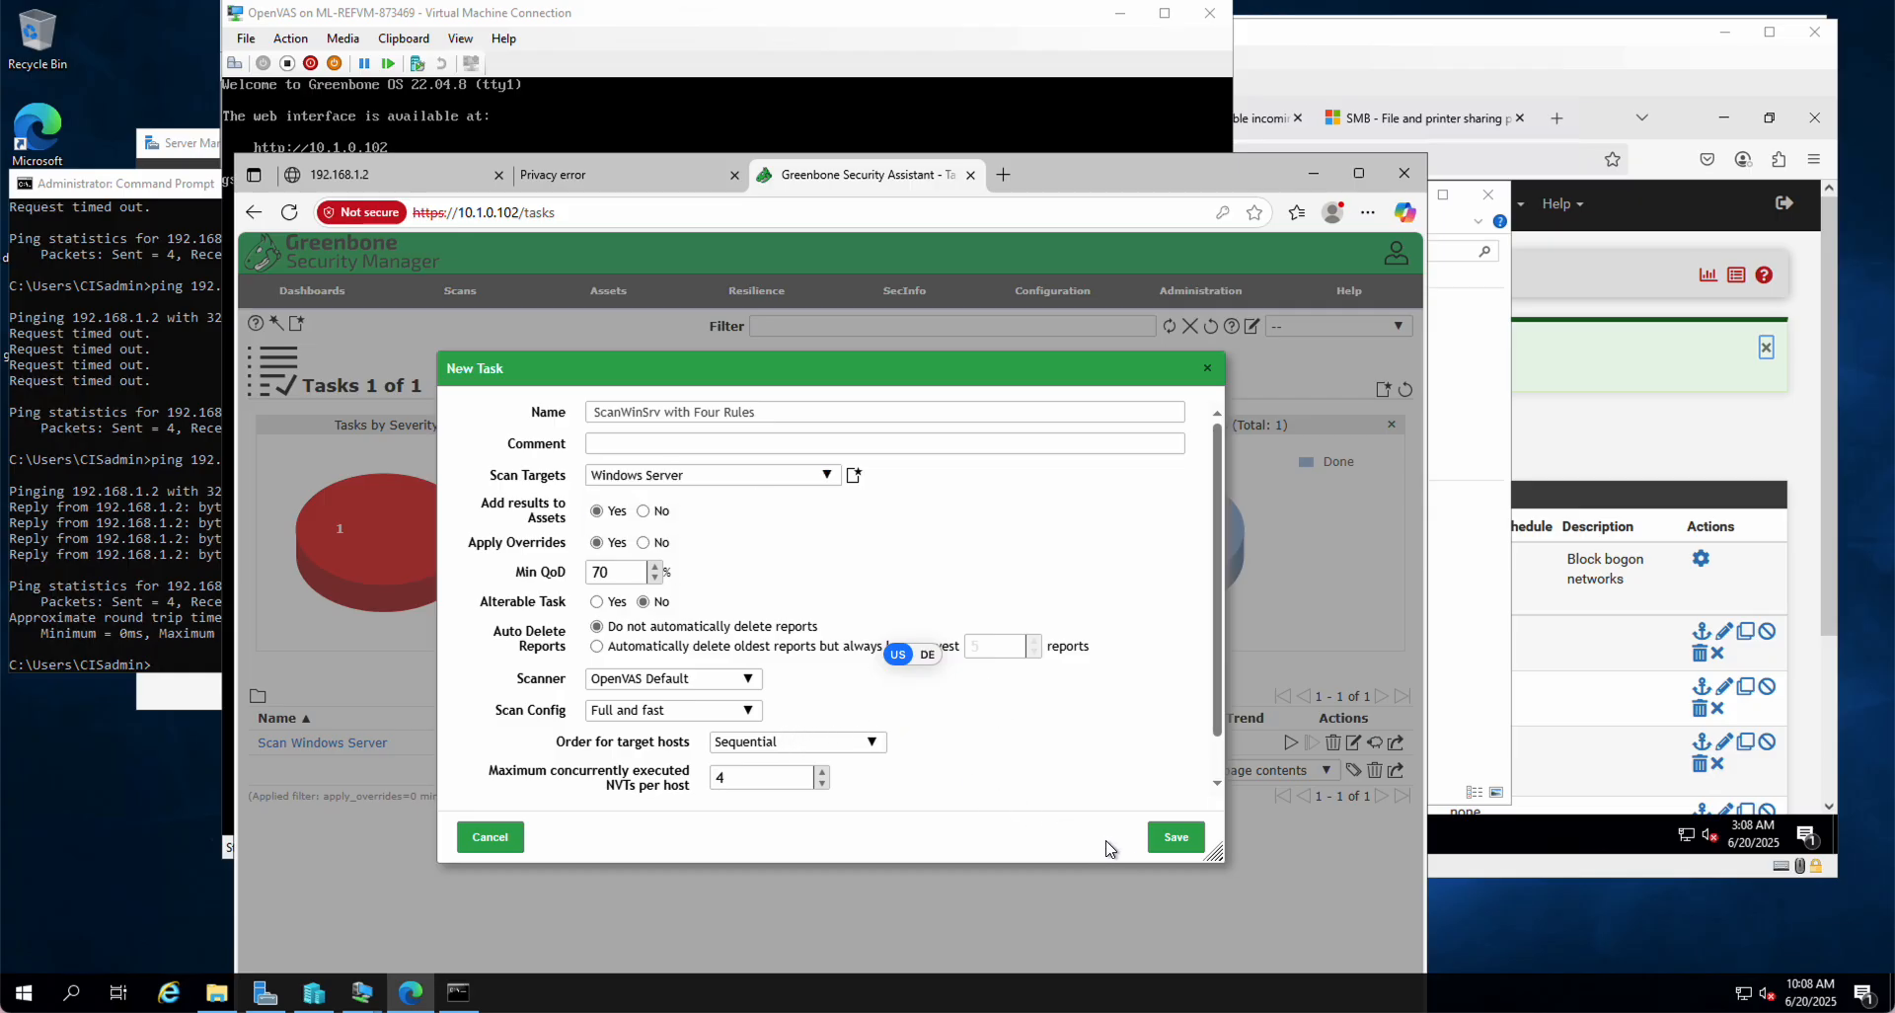
left_click(1175, 837)
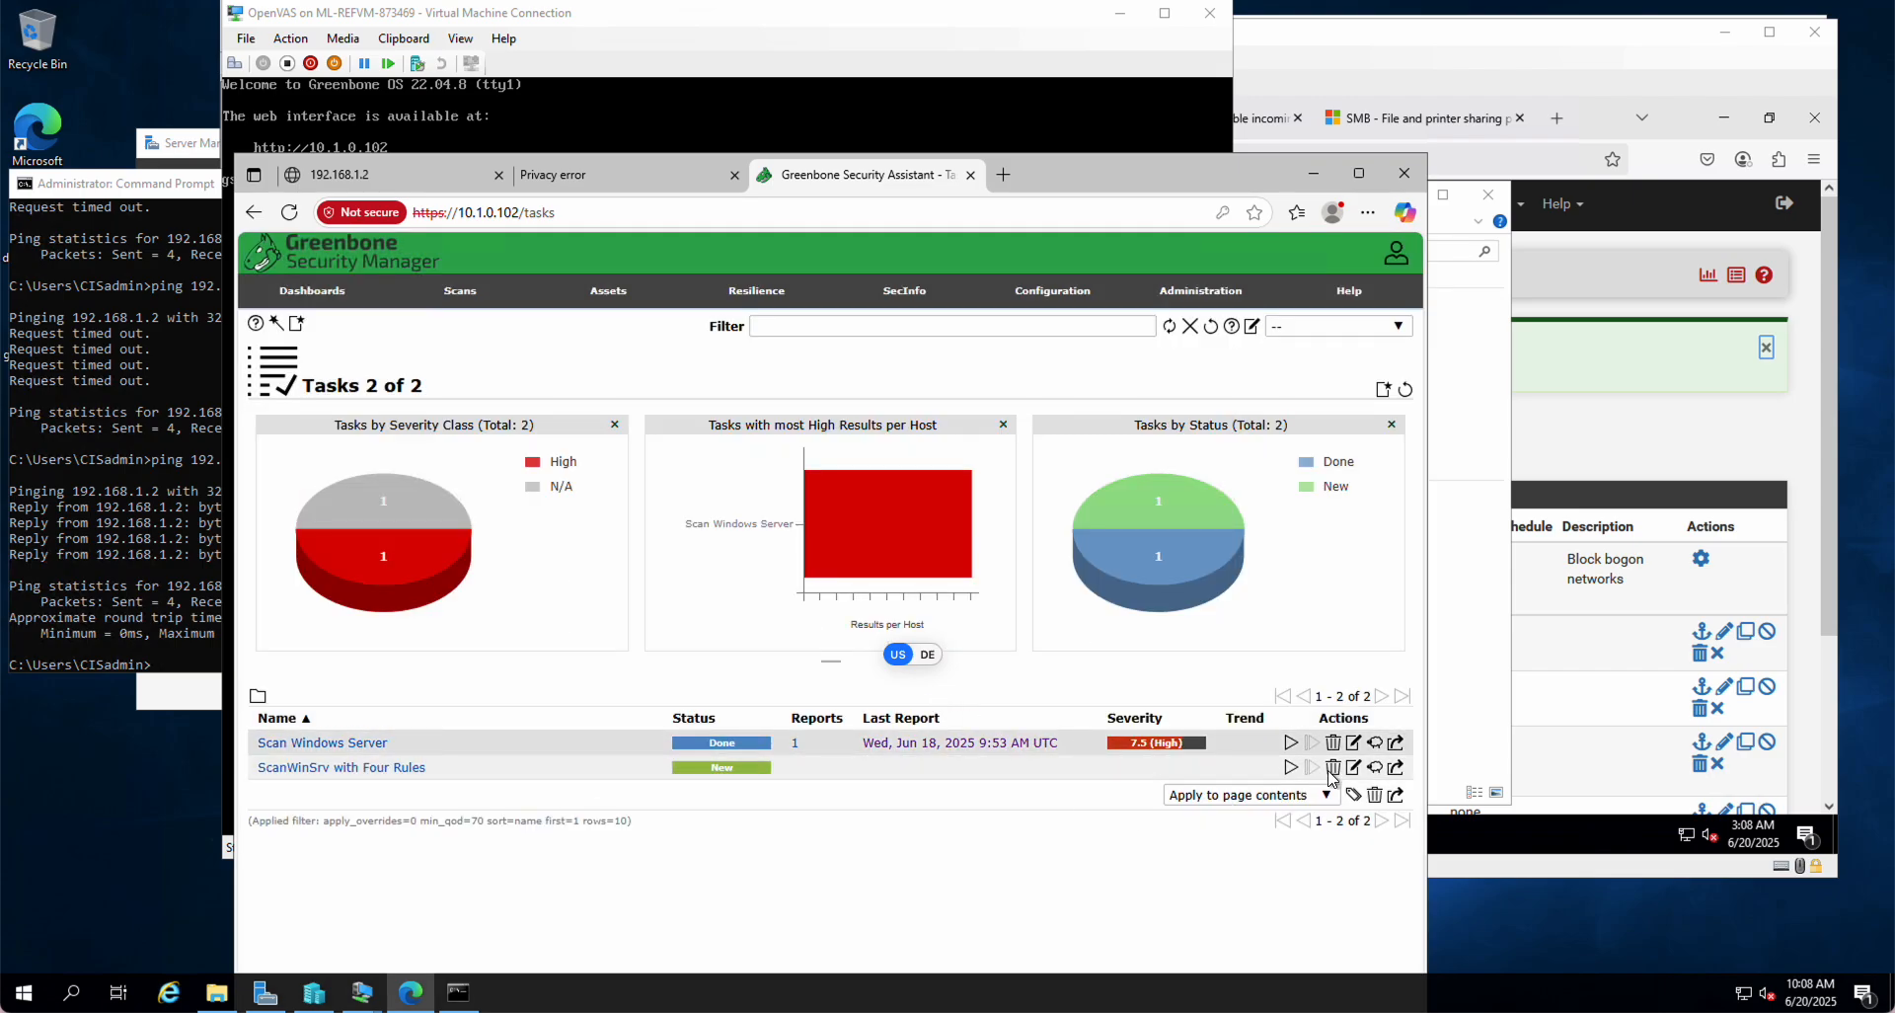
left_click(1288, 769)
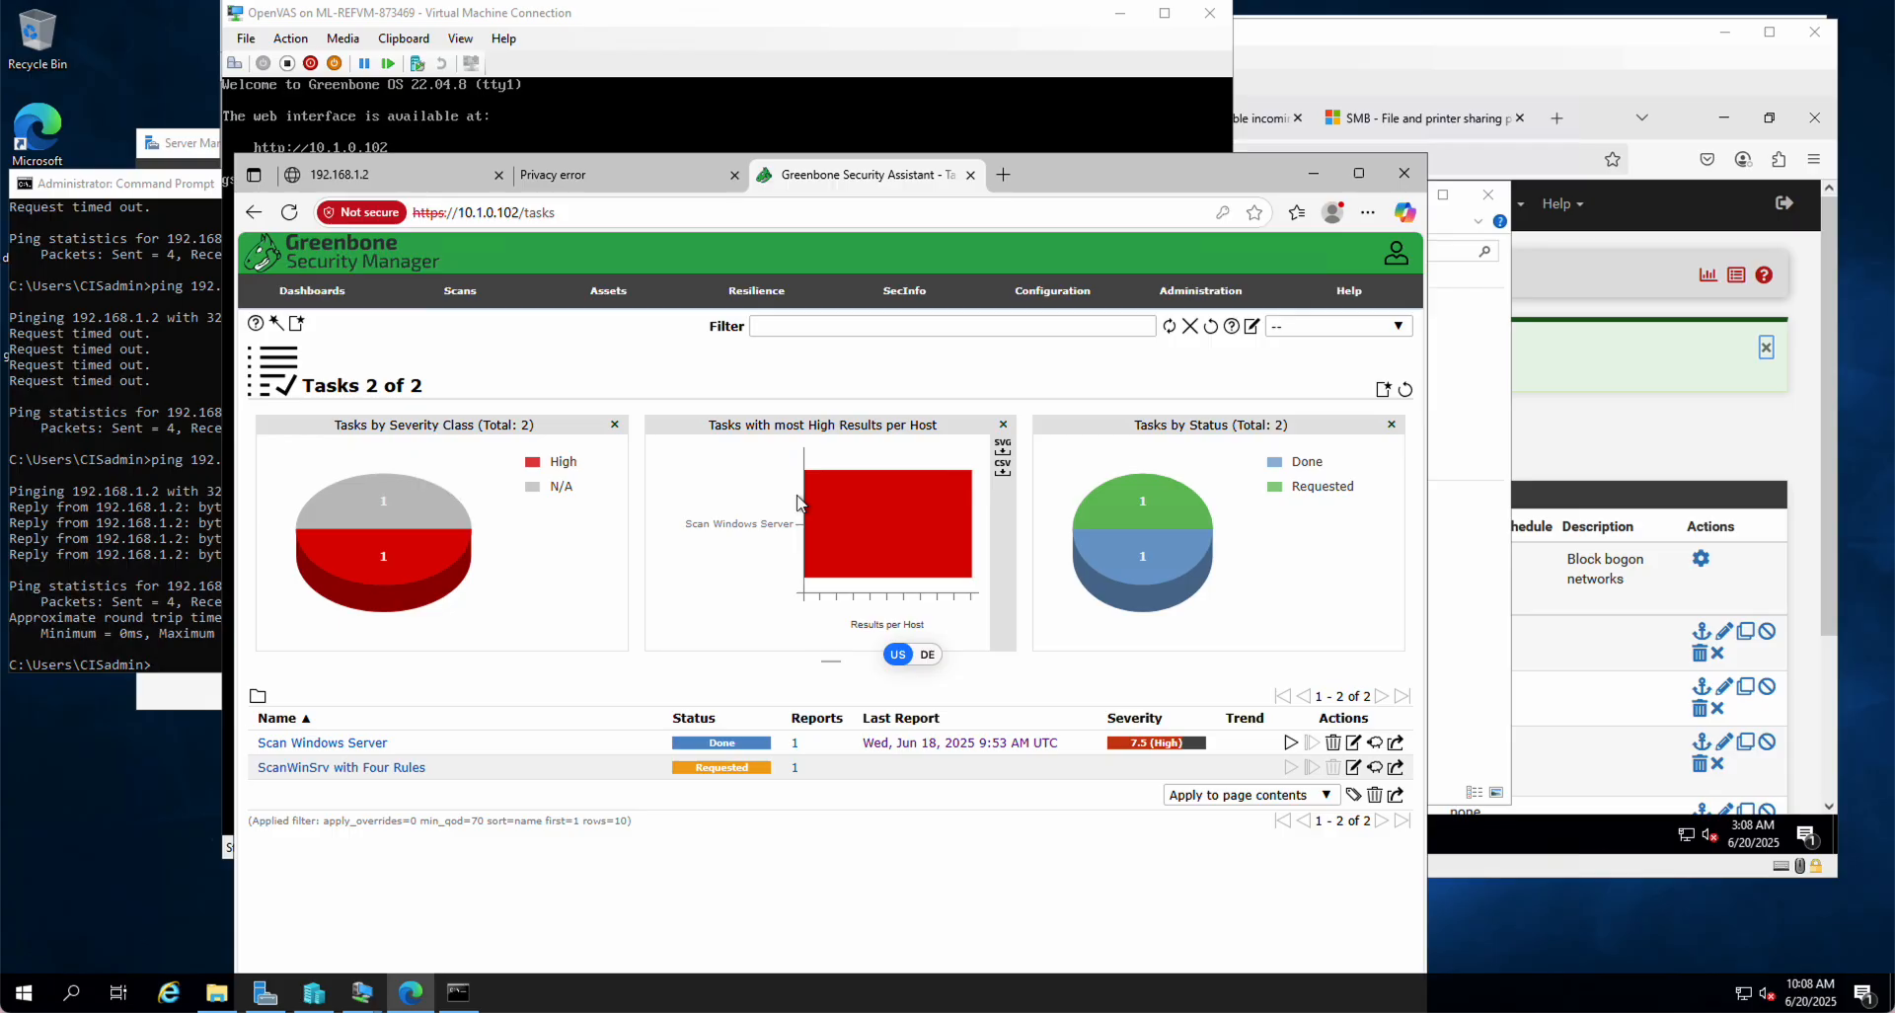
Step: Open Assets > Hosts and view host 192.168.1.2's edit form, cancelling without changes
mouse_move(598, 301)
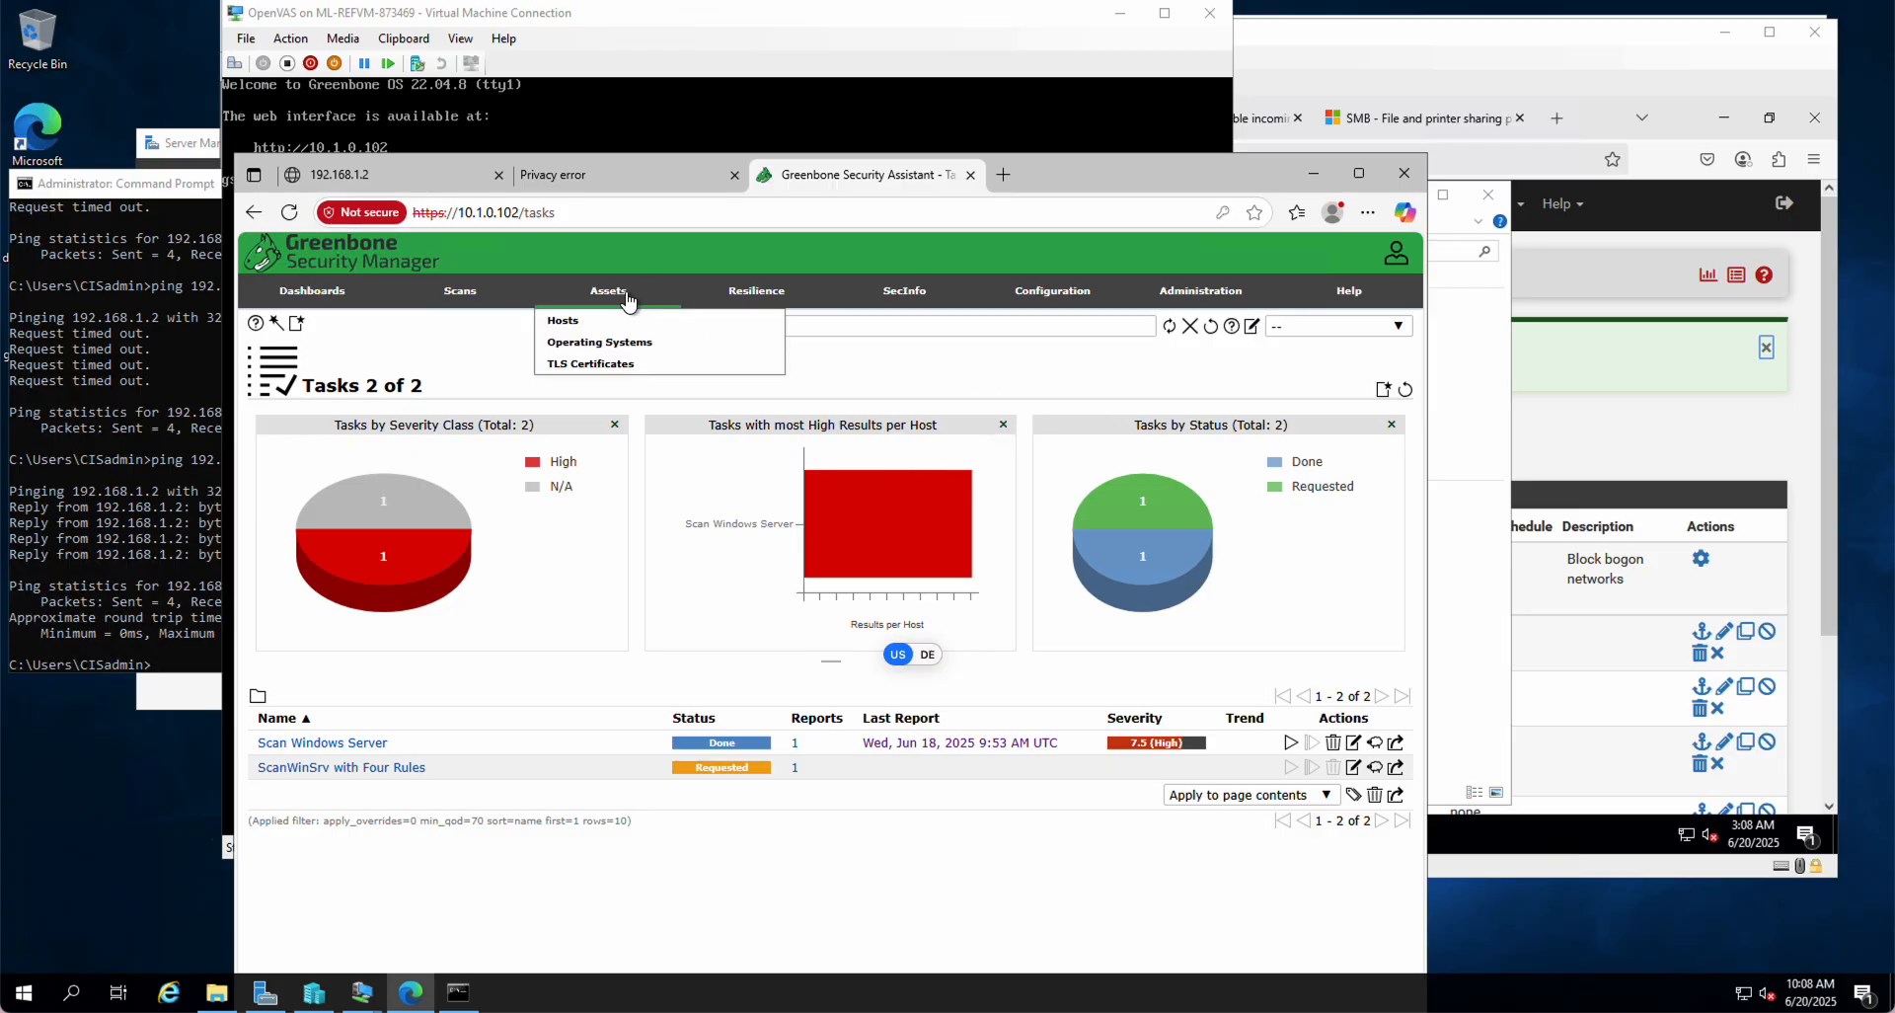
left_click(570, 326)
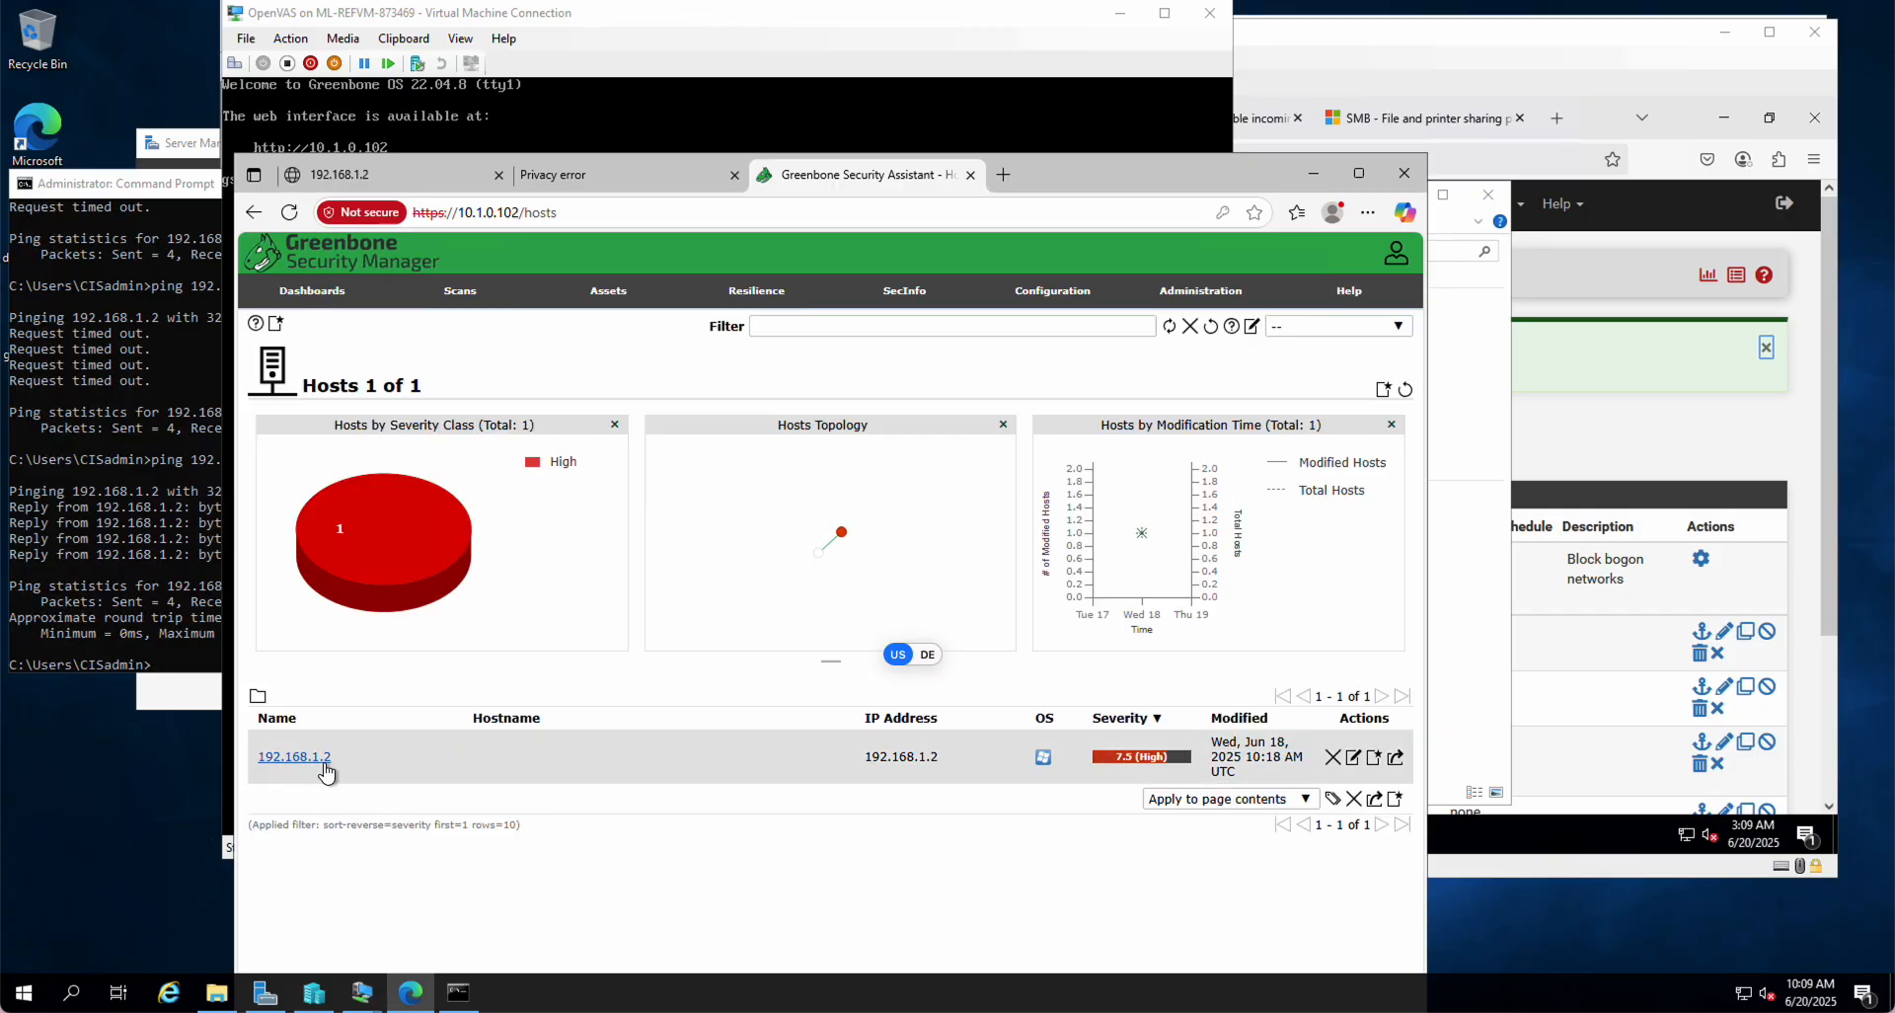
left_click(1353, 759)
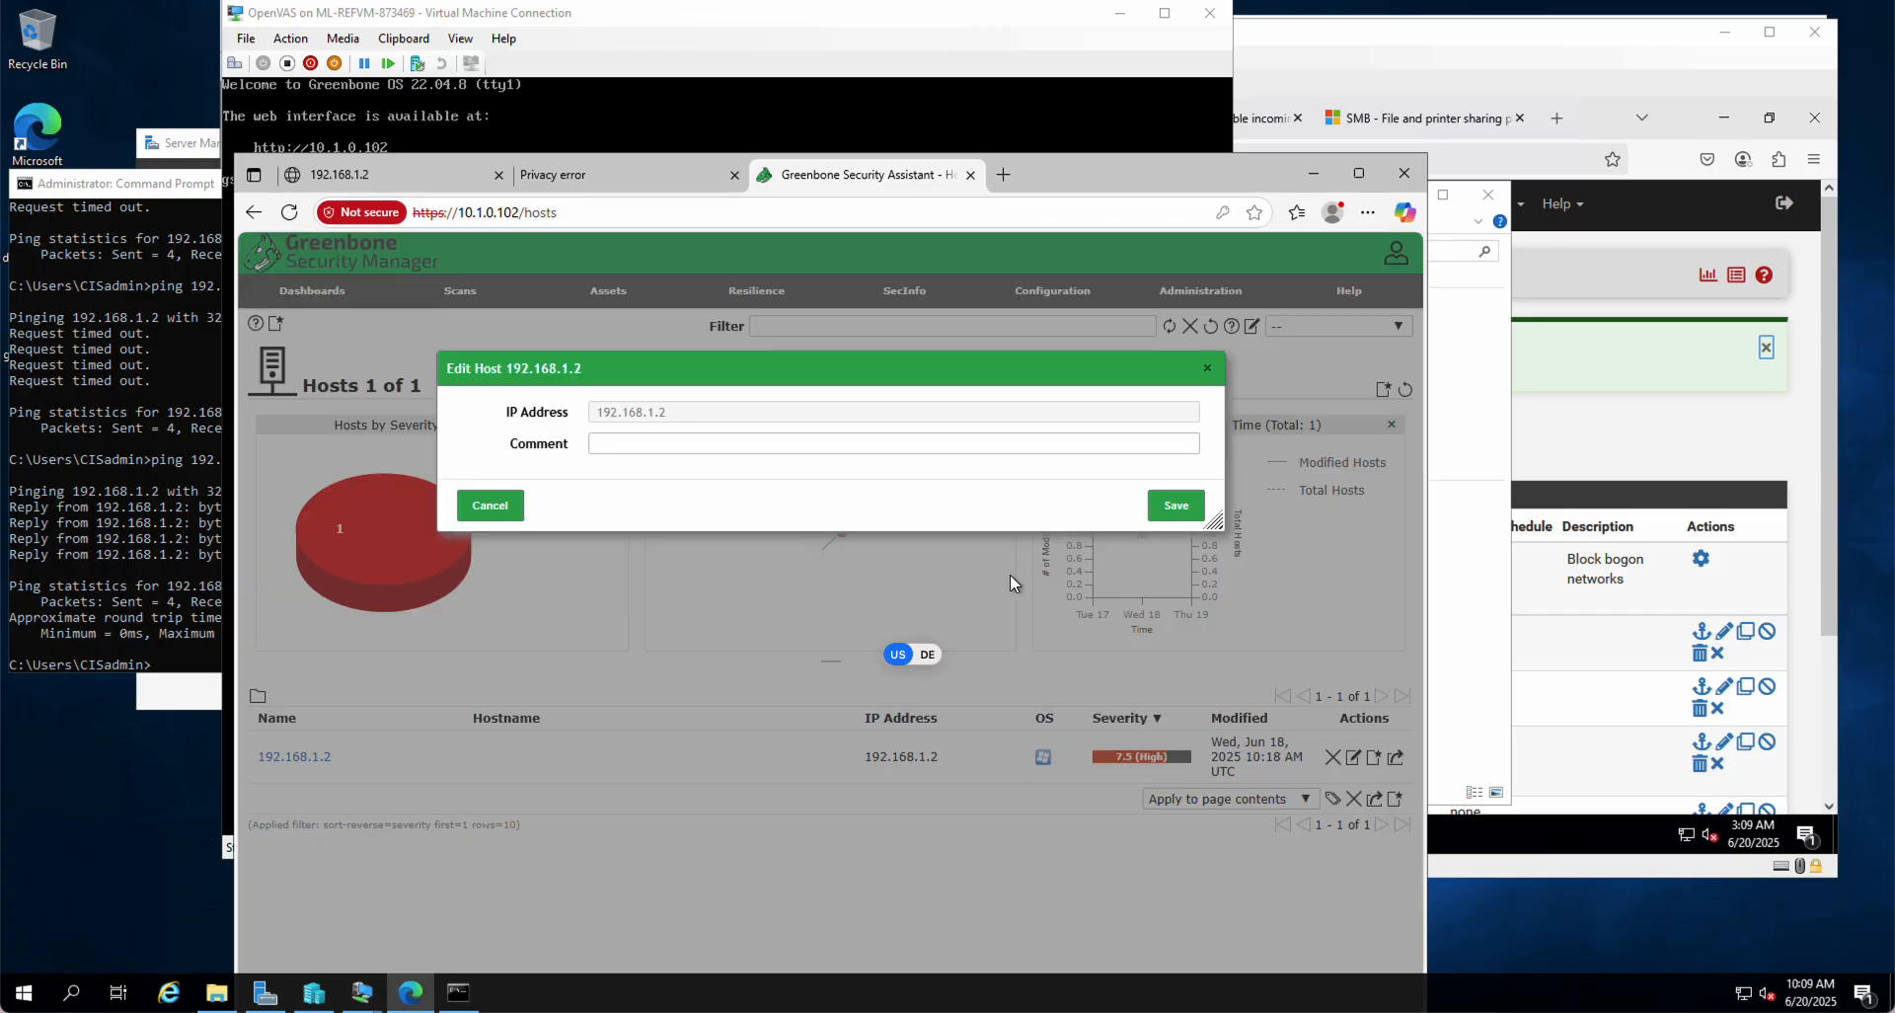
left_click(493, 505)
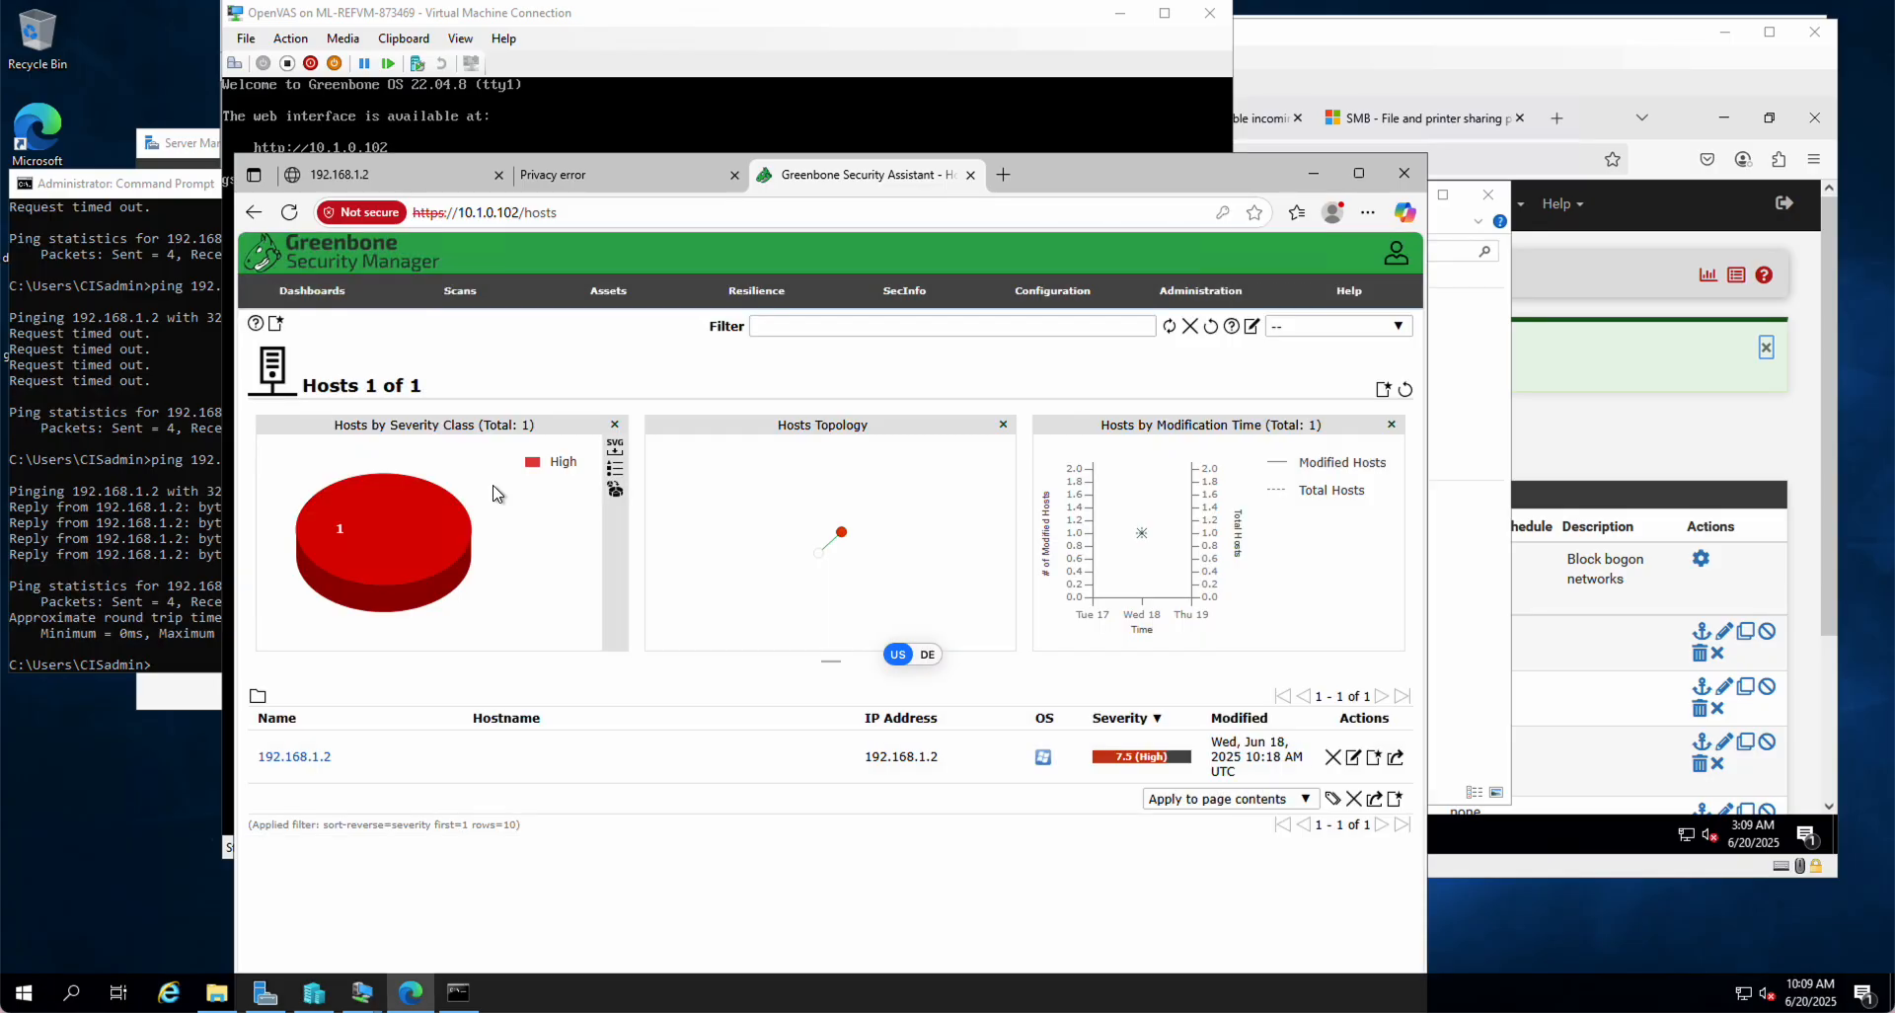
mouse_move(619, 301)
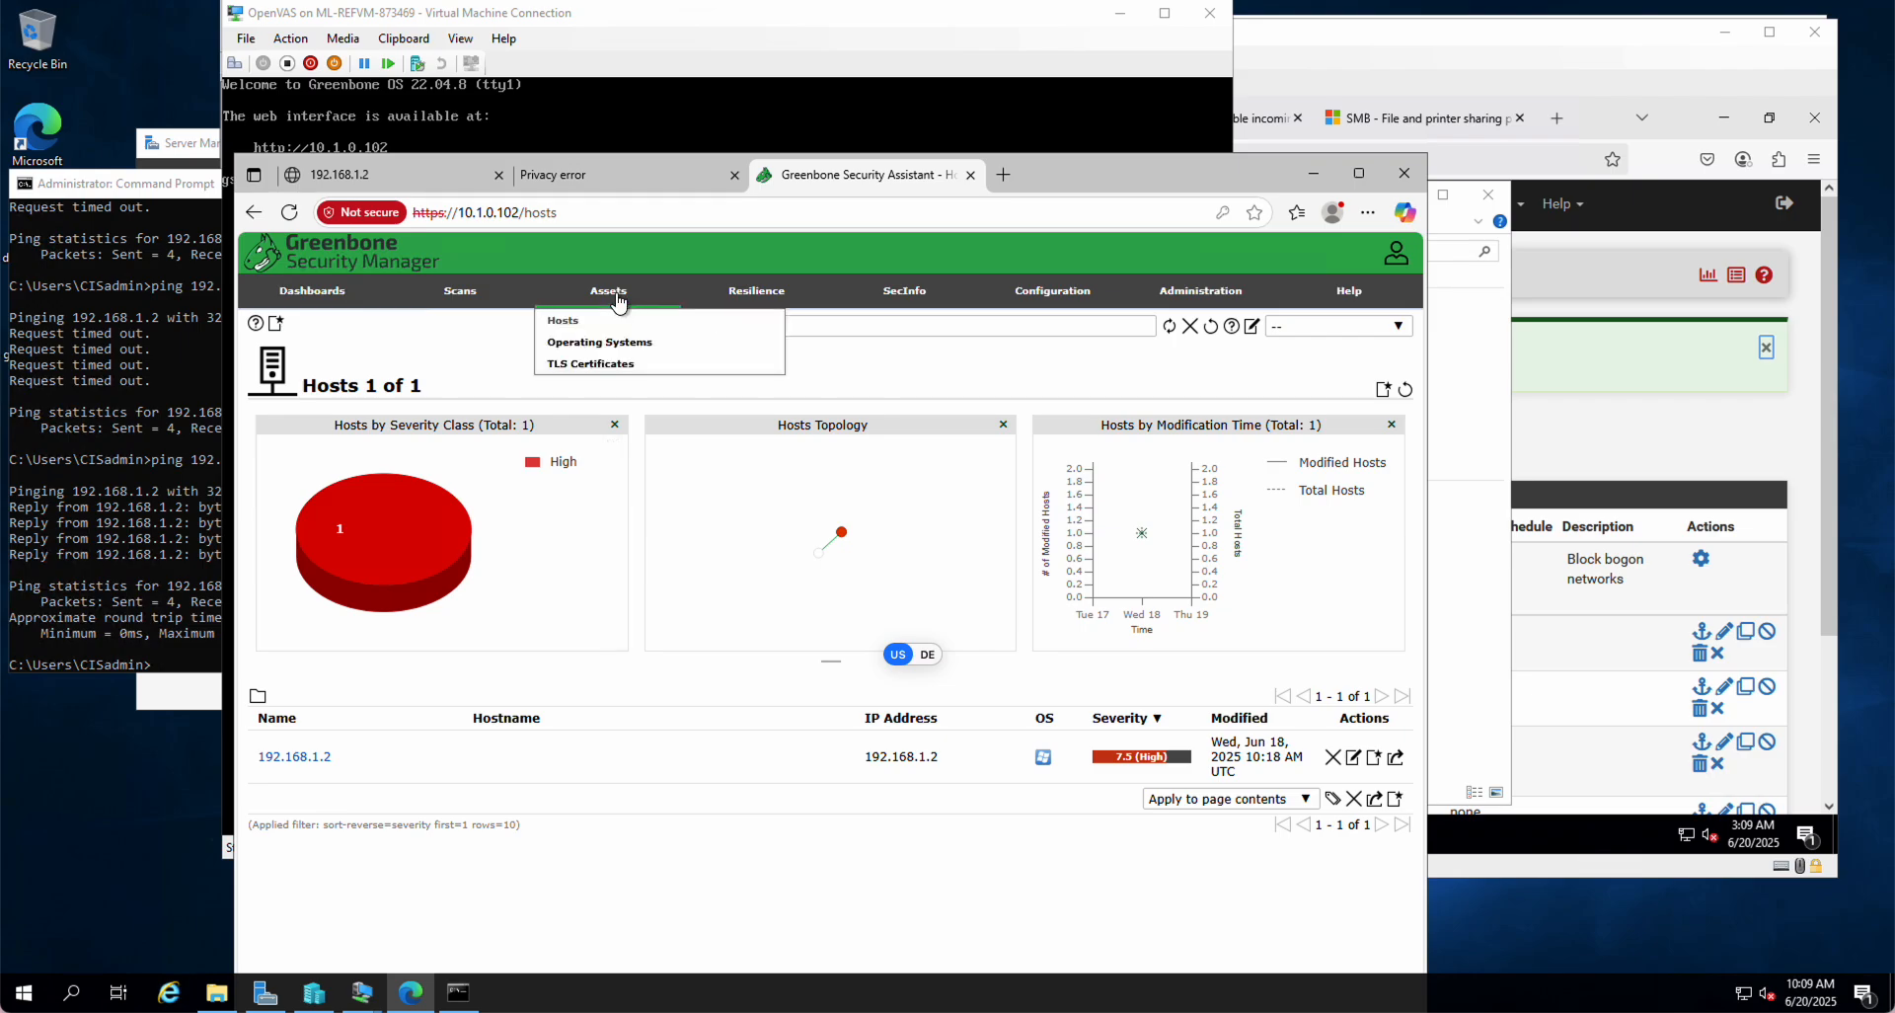
mouse_move(1061, 299)
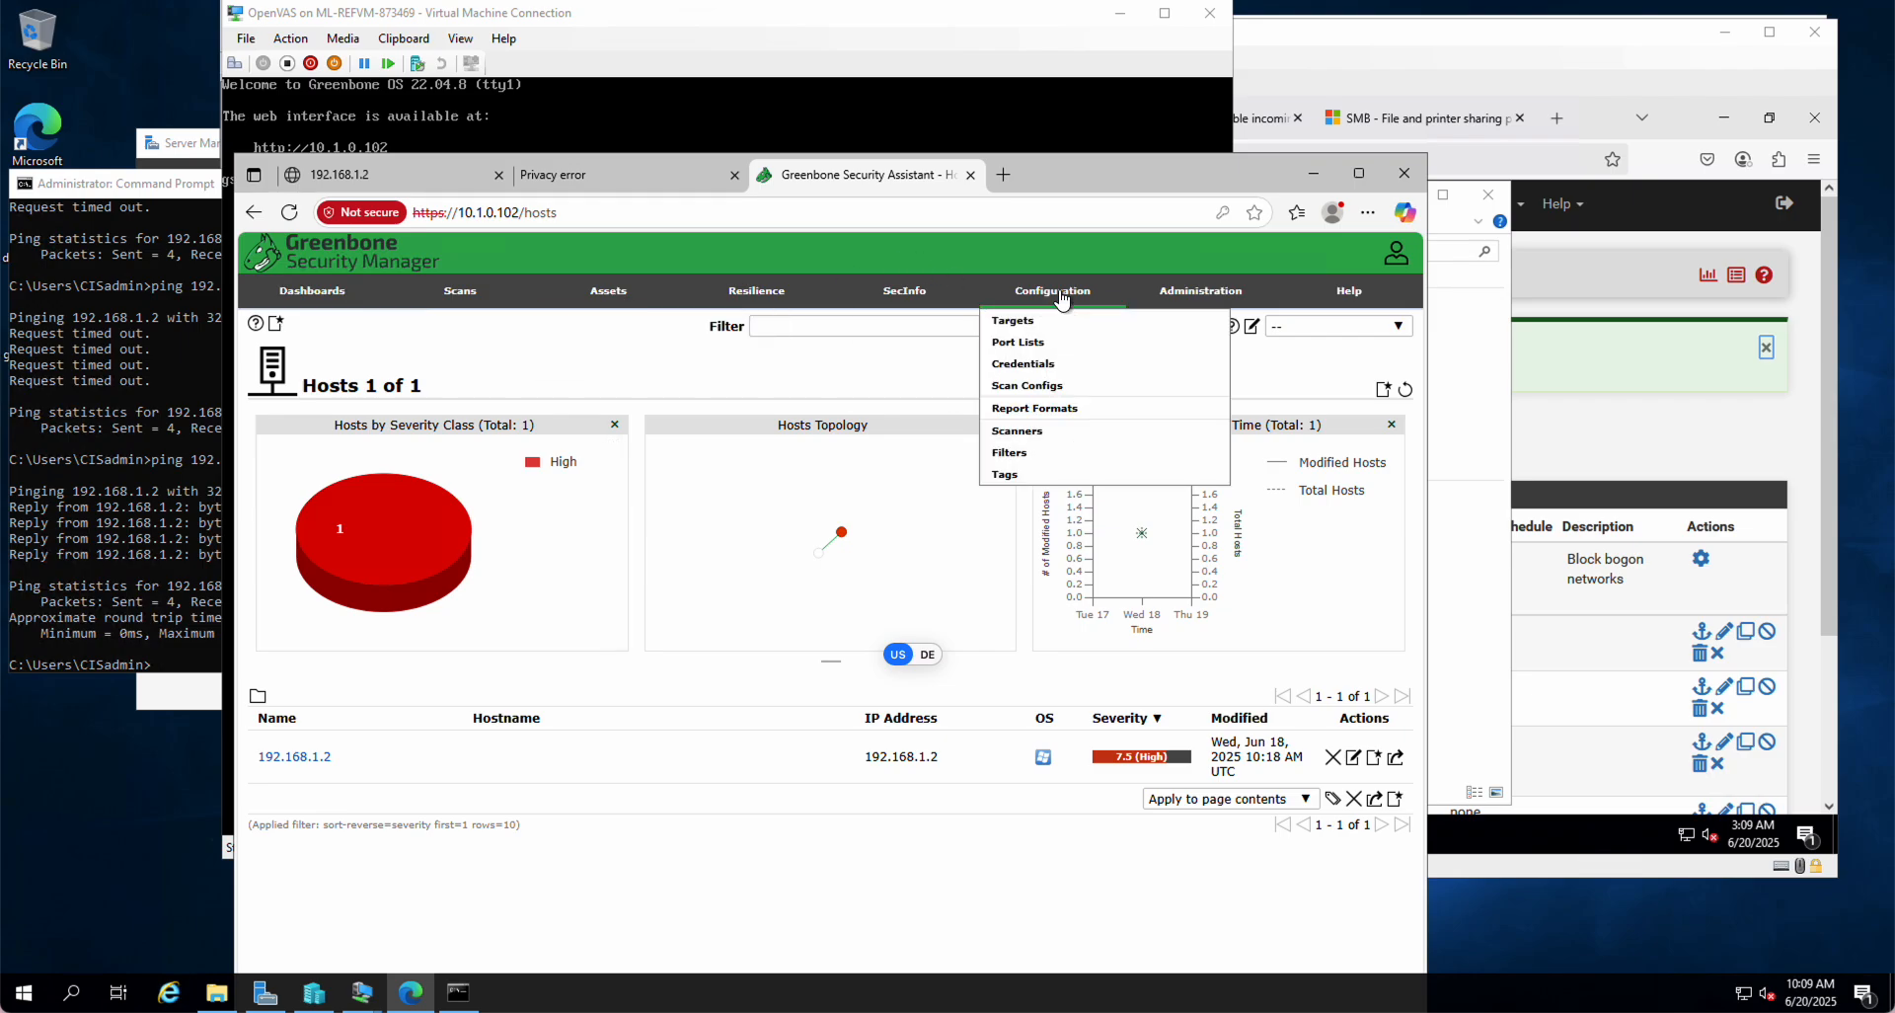
Step: Review the Windows Server target's settings and Alive Test options, then cancel unchanged
left_click(1017, 329)
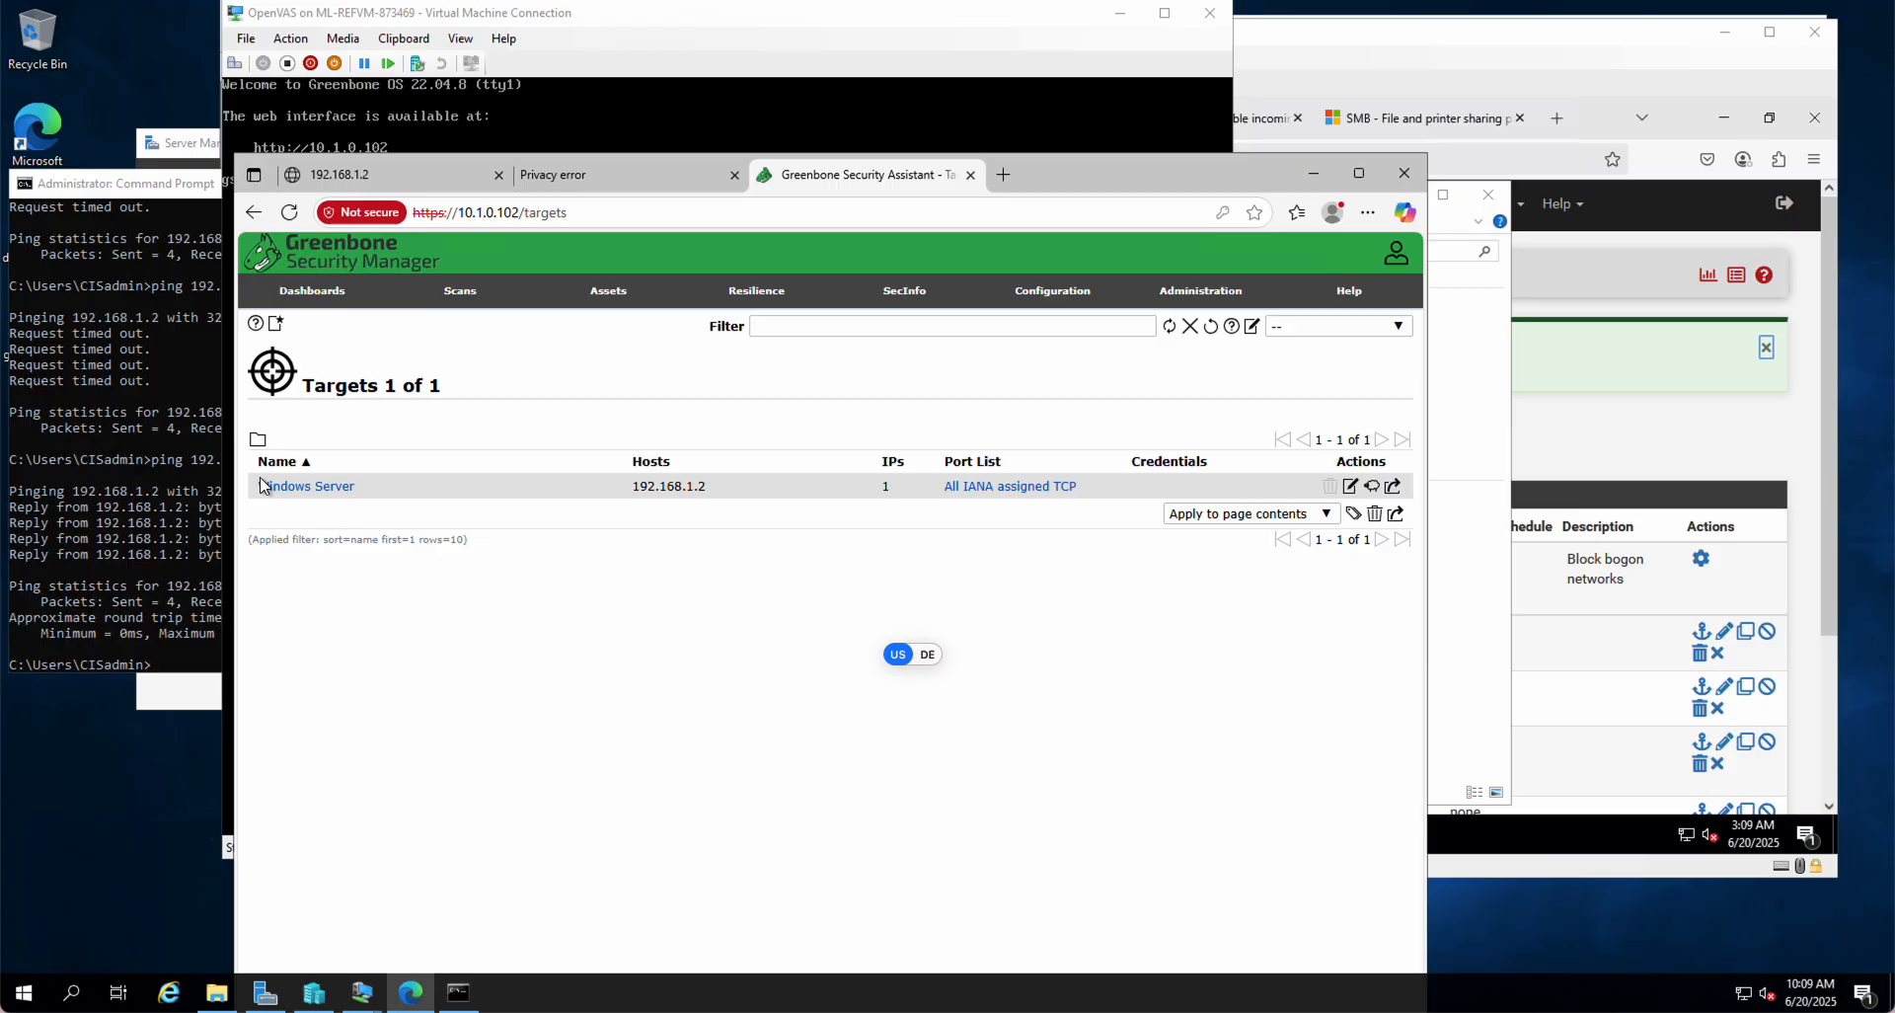
left_click(1350, 487)
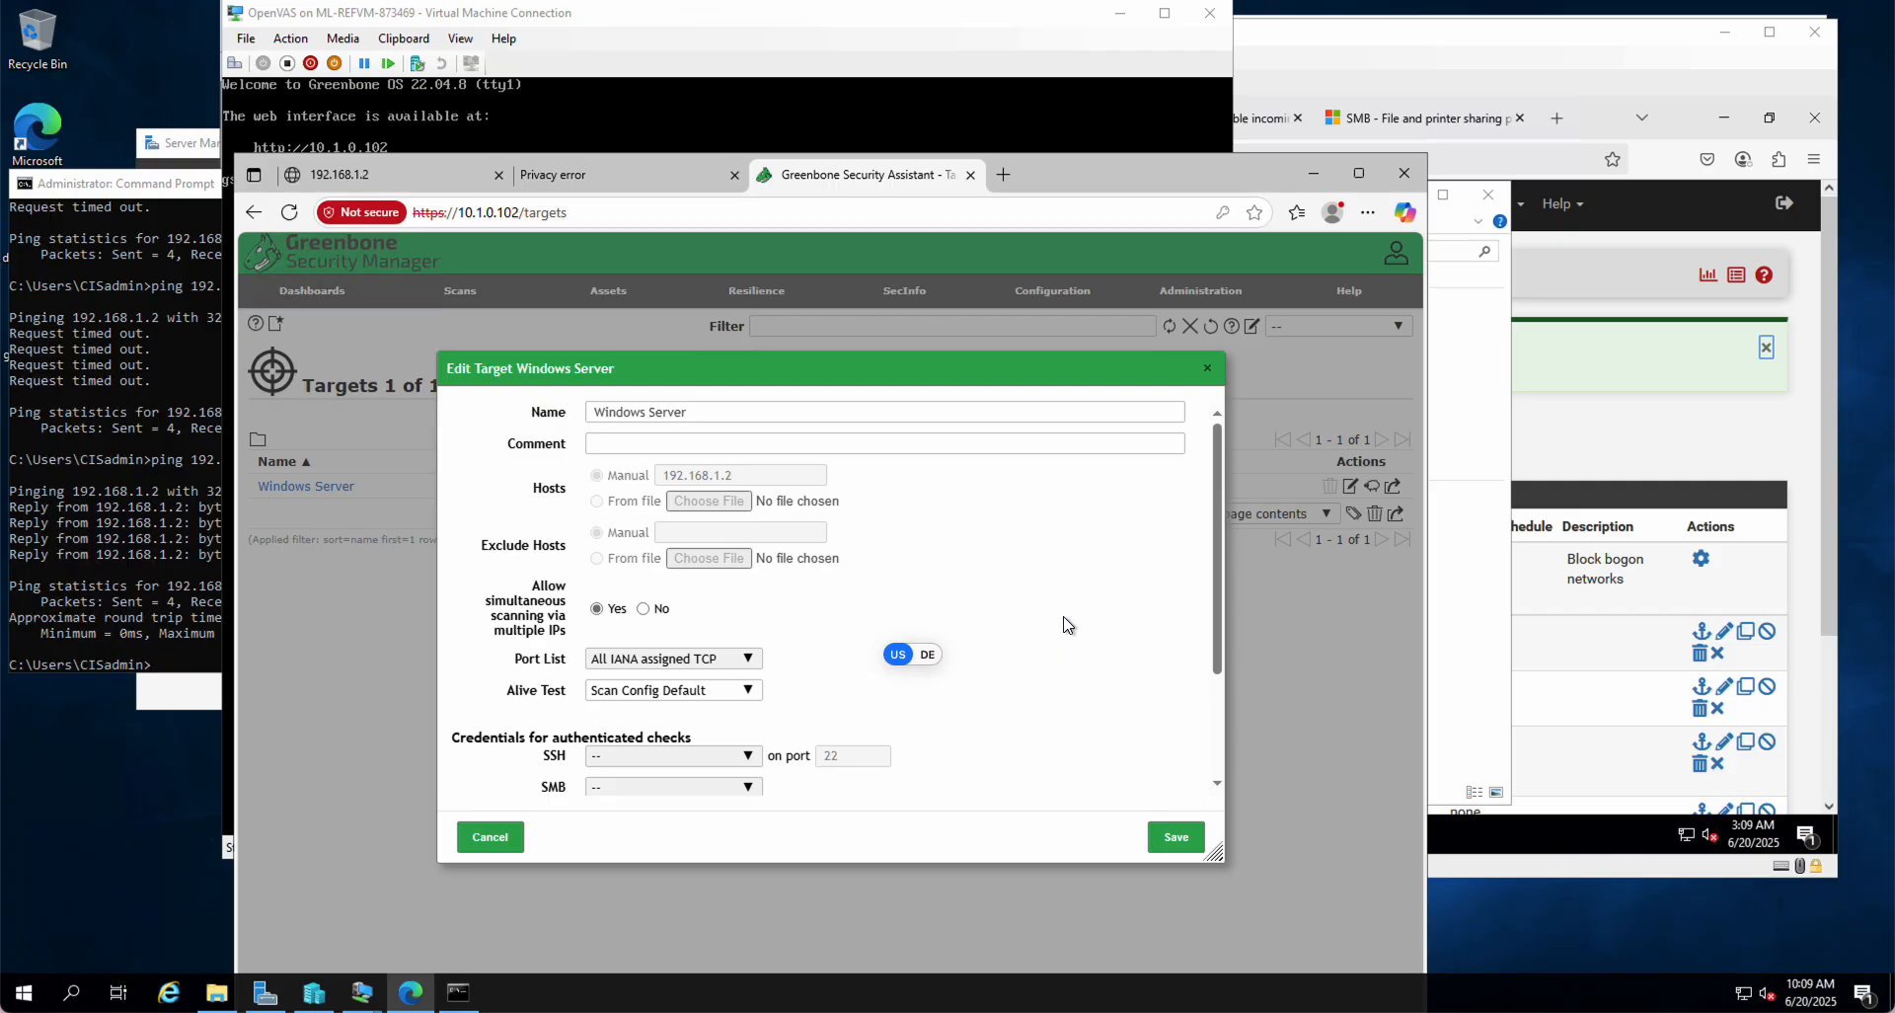
scroll(1067, 624, "down", 3)
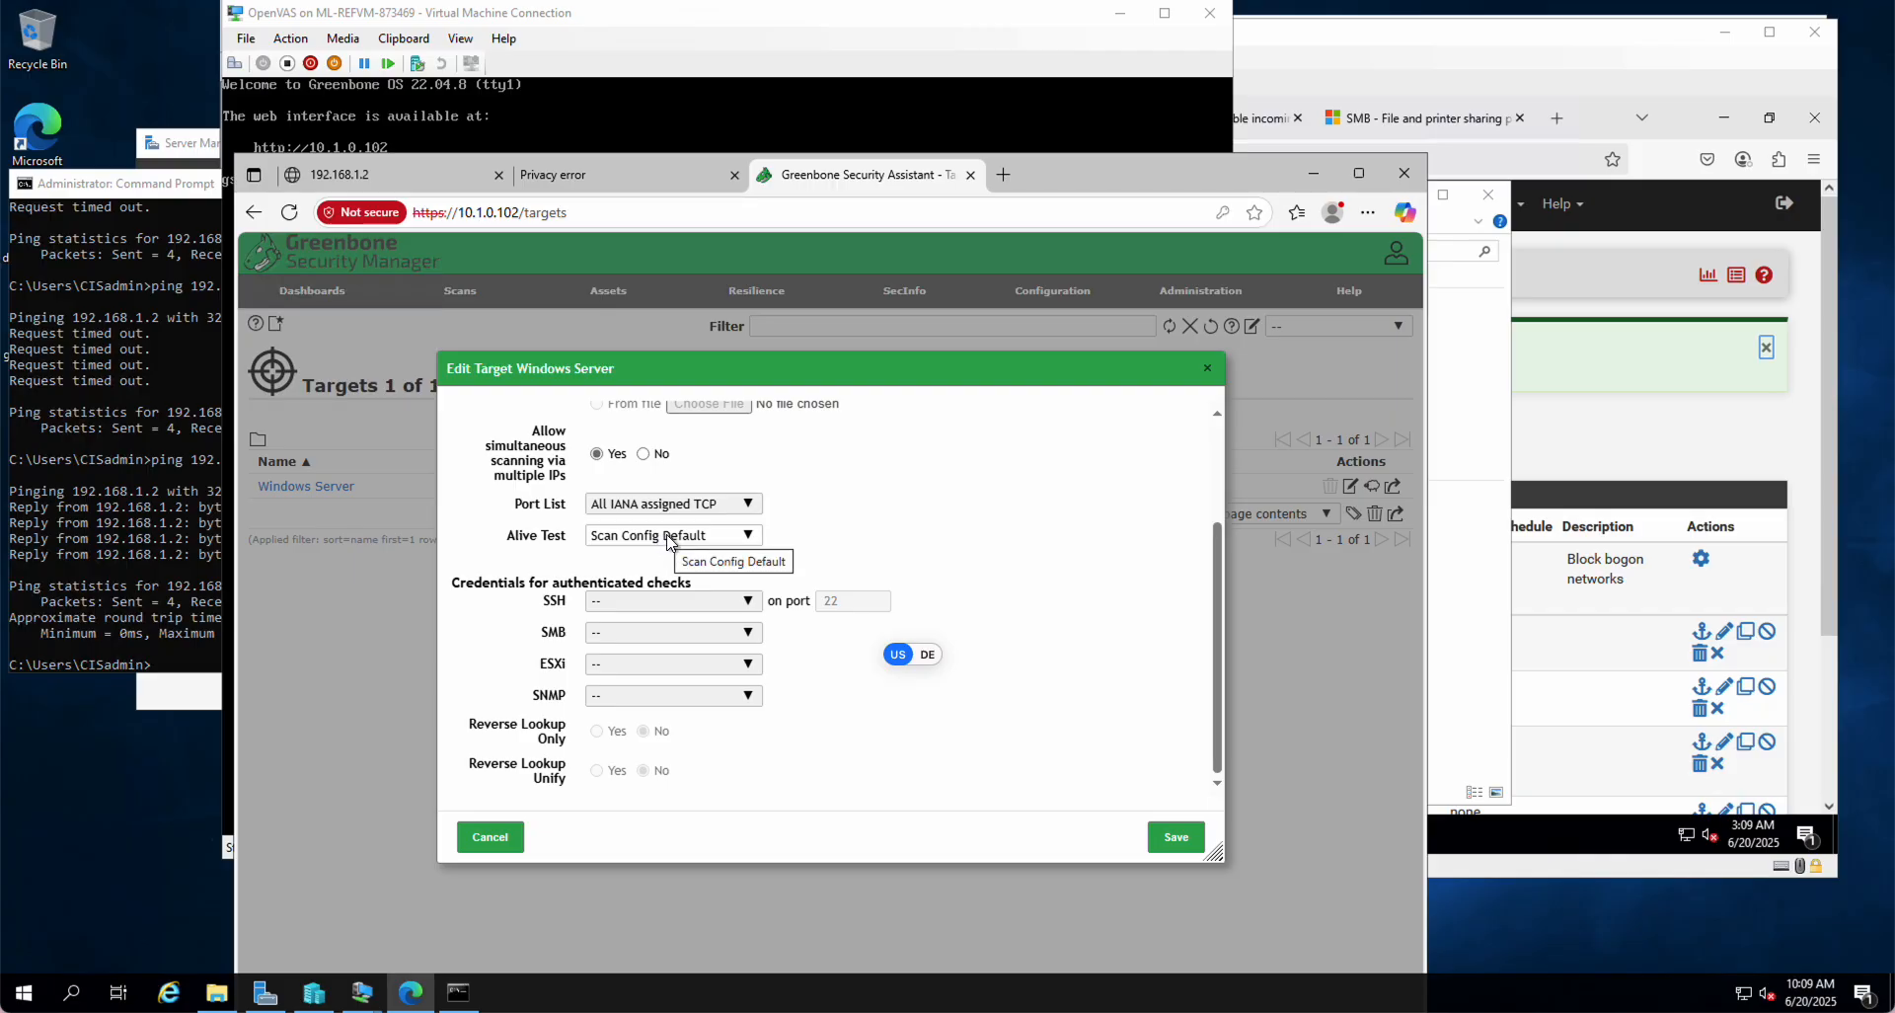
left_click(749, 538)
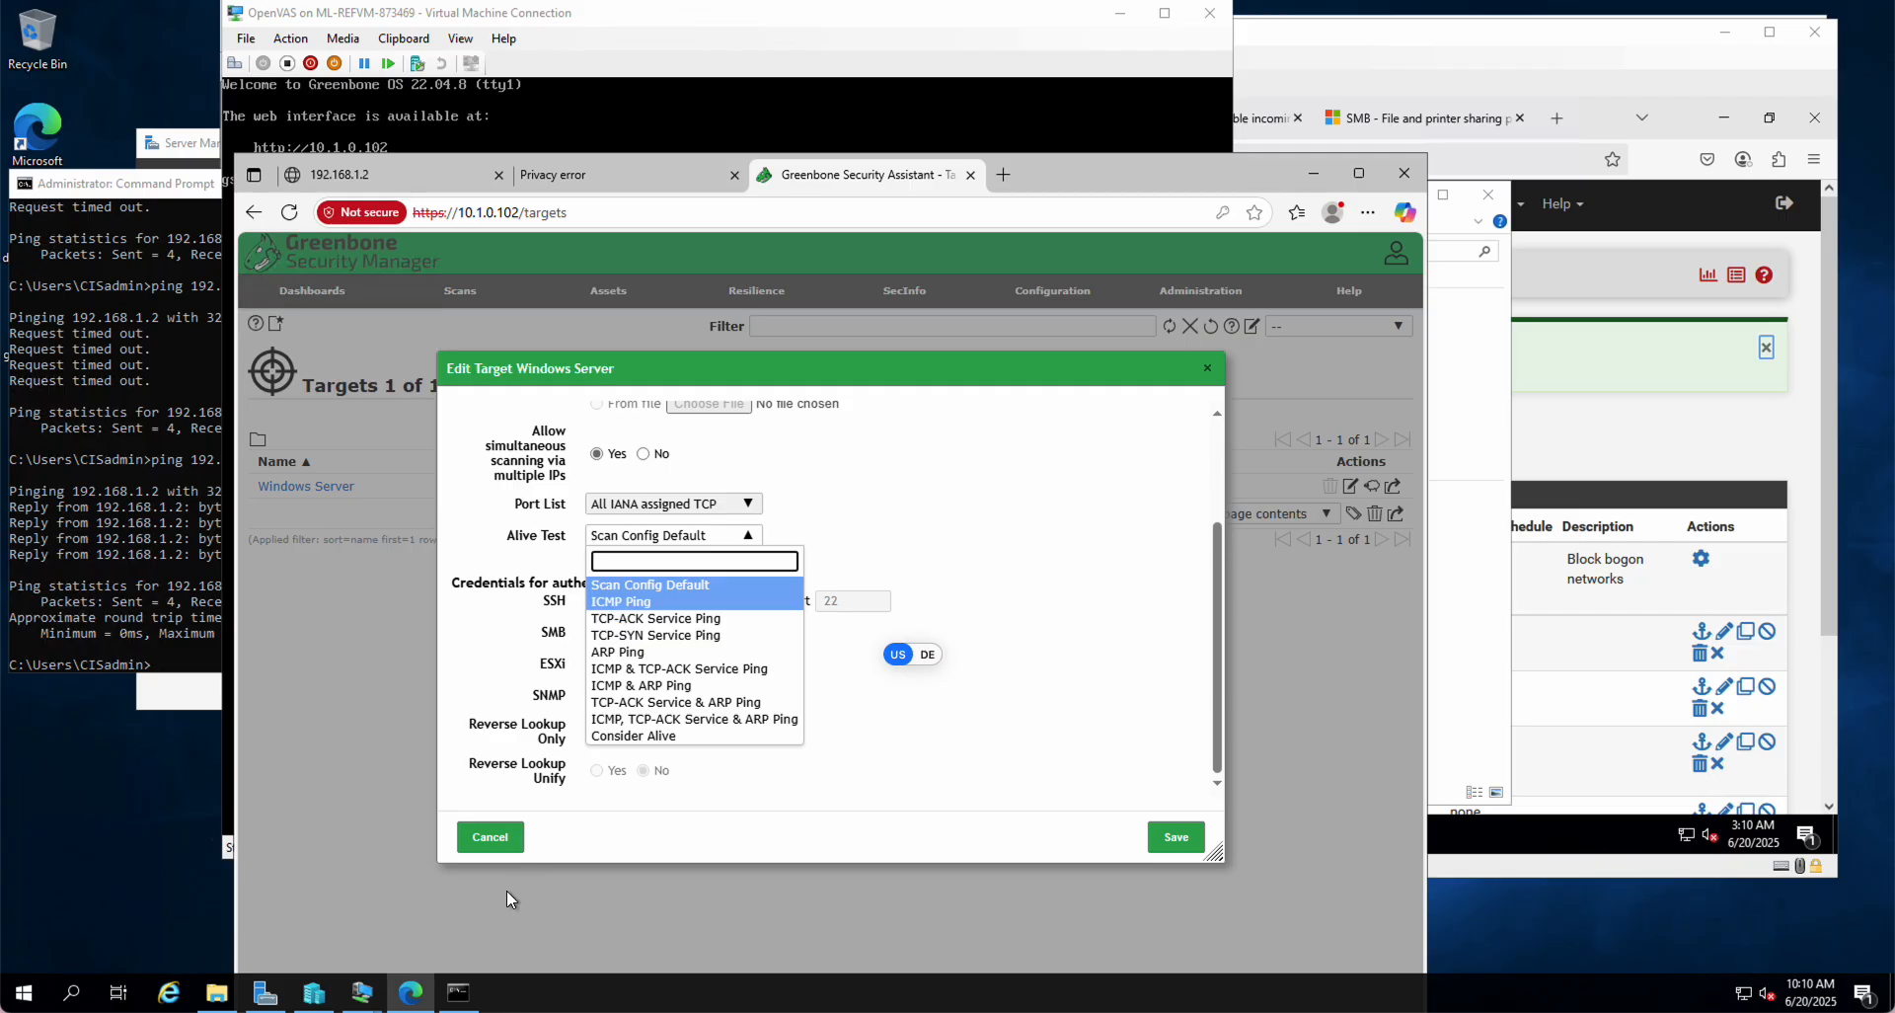
left_click(494, 837)
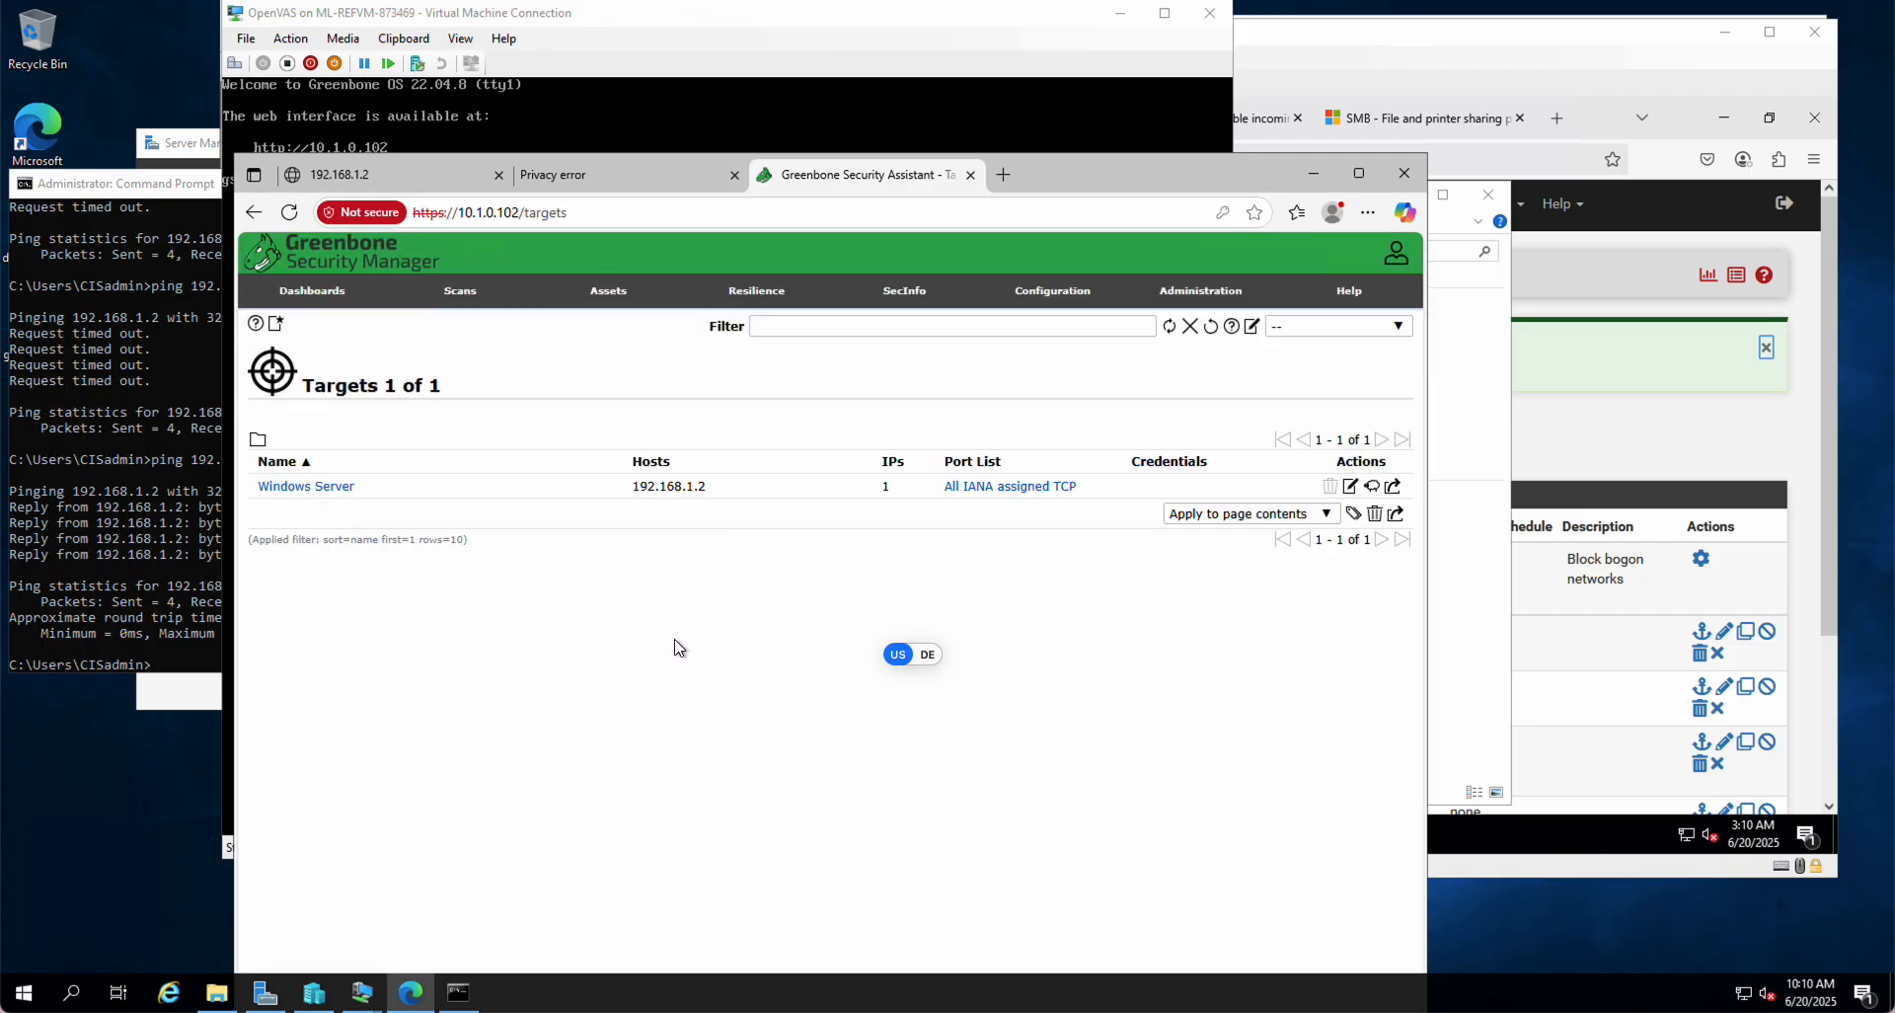
Step: Glance at the command prompt and OpenVAS console windows, then return to the browser
left_click(127, 563)
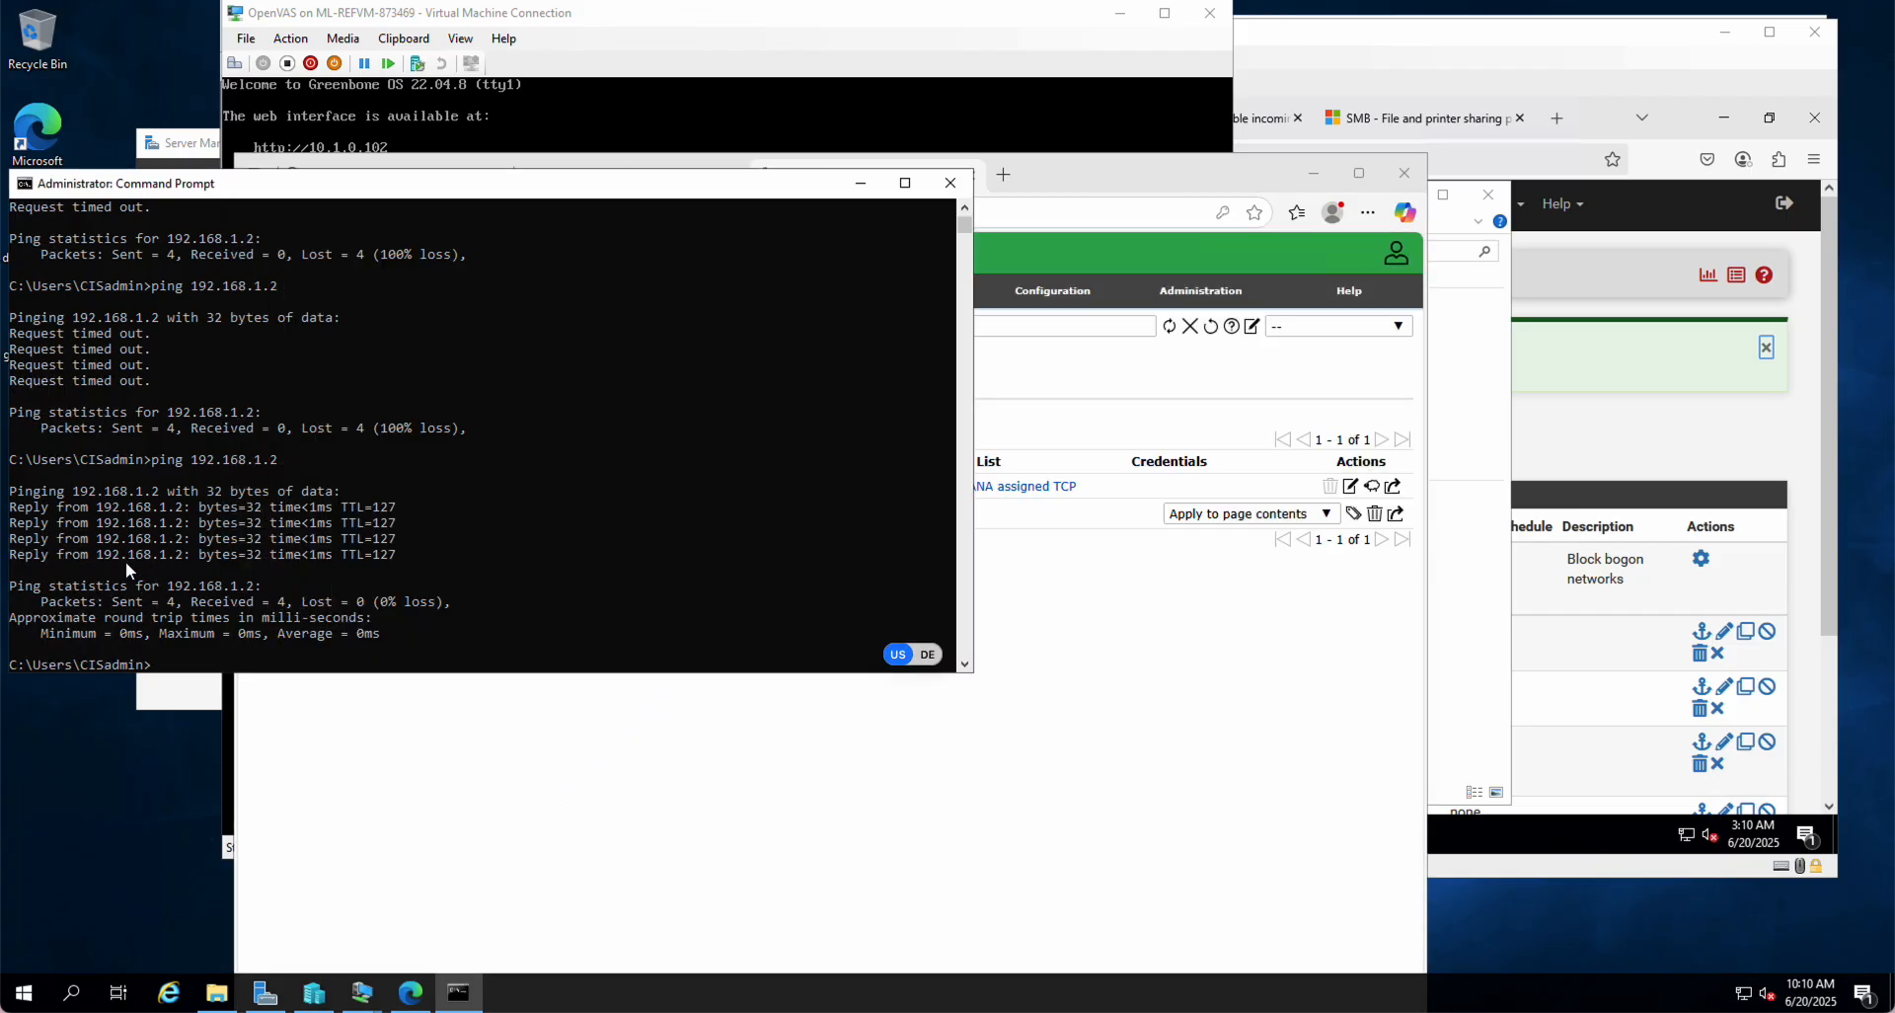
left_click(1074, 712)
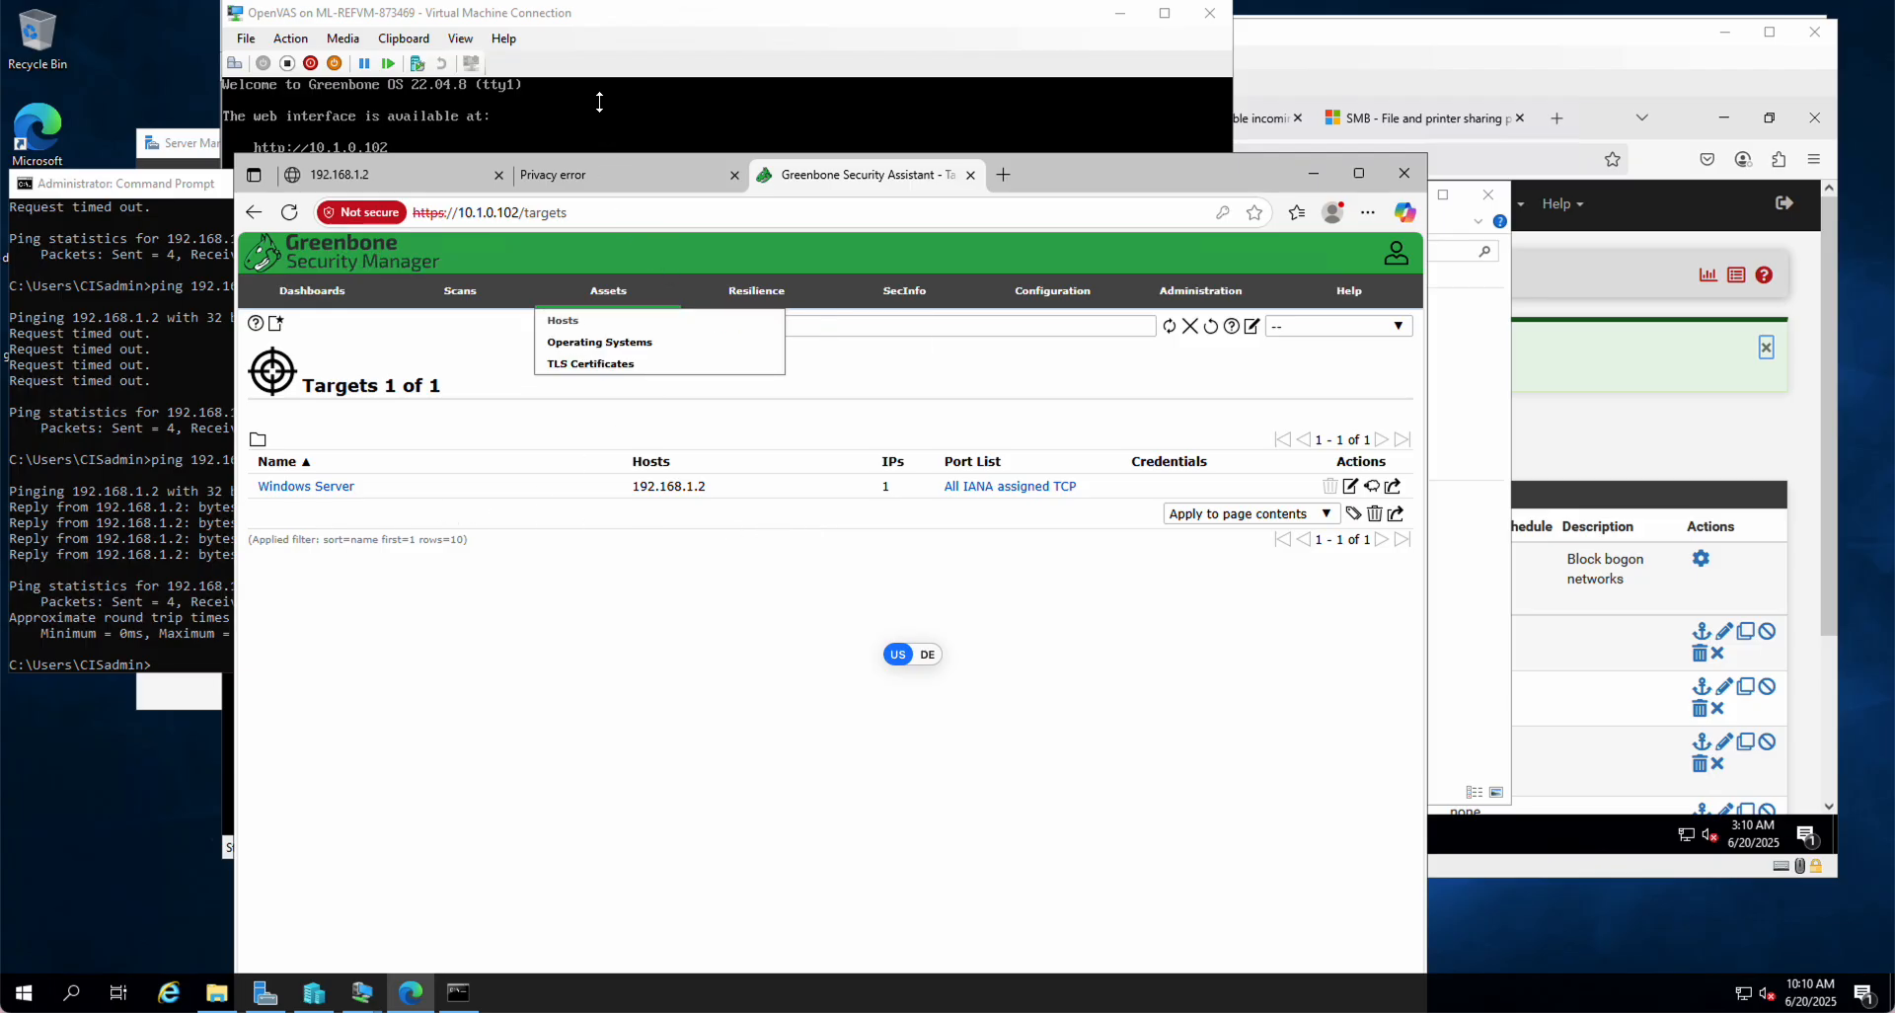
left_click(606, 14)
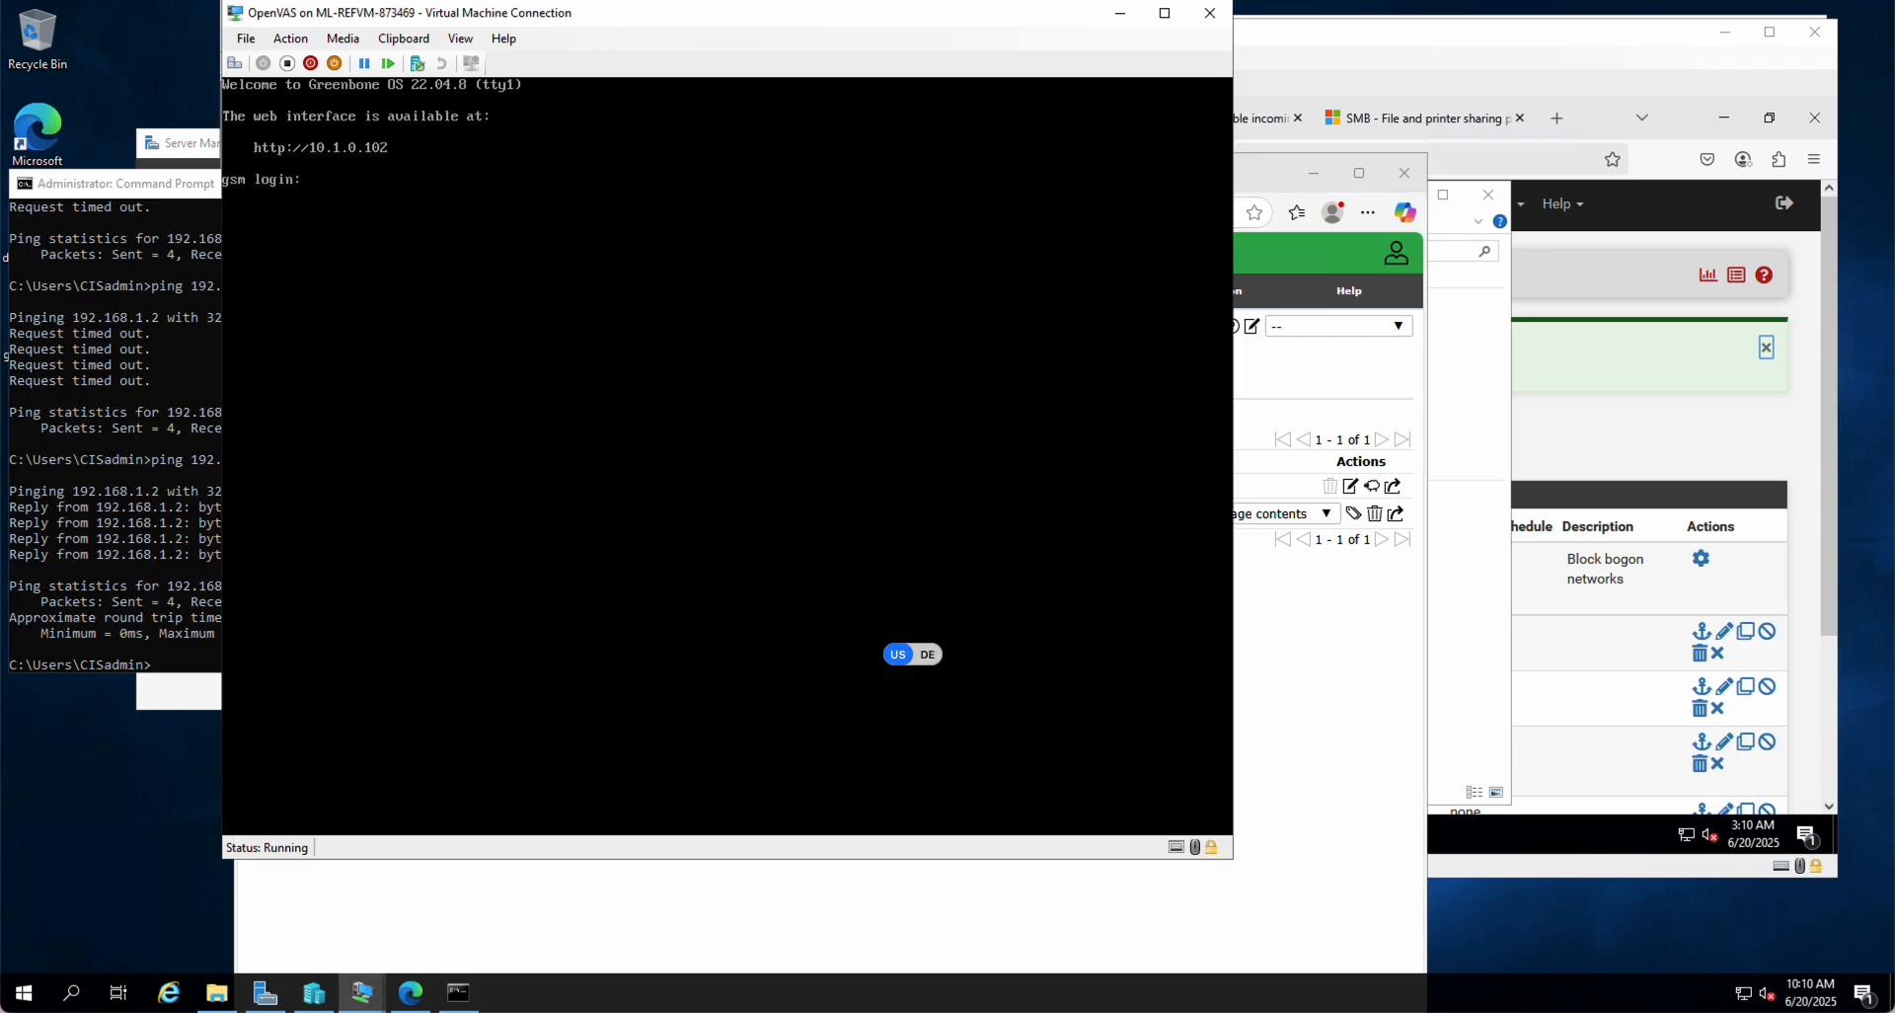
left_click(705, 940)
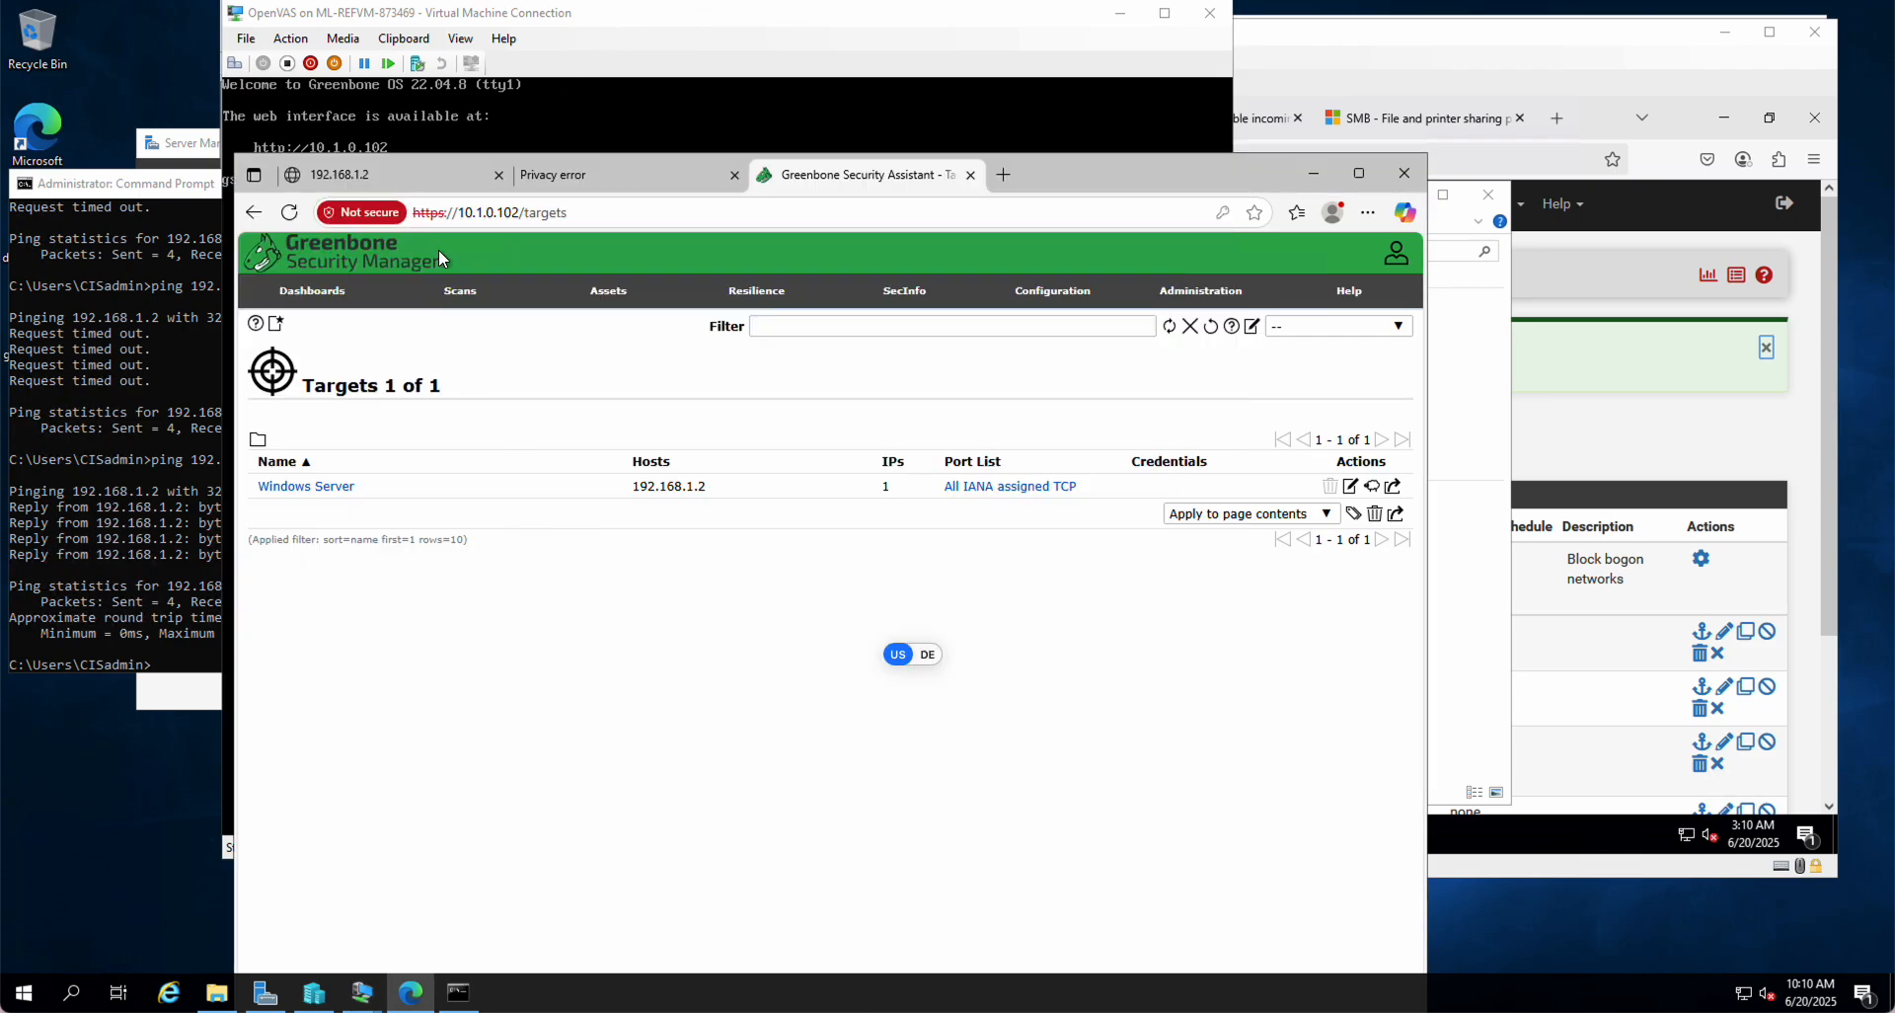
Step: Go to Scans > Tasks to check both scans' progress
mouse_move(462, 294)
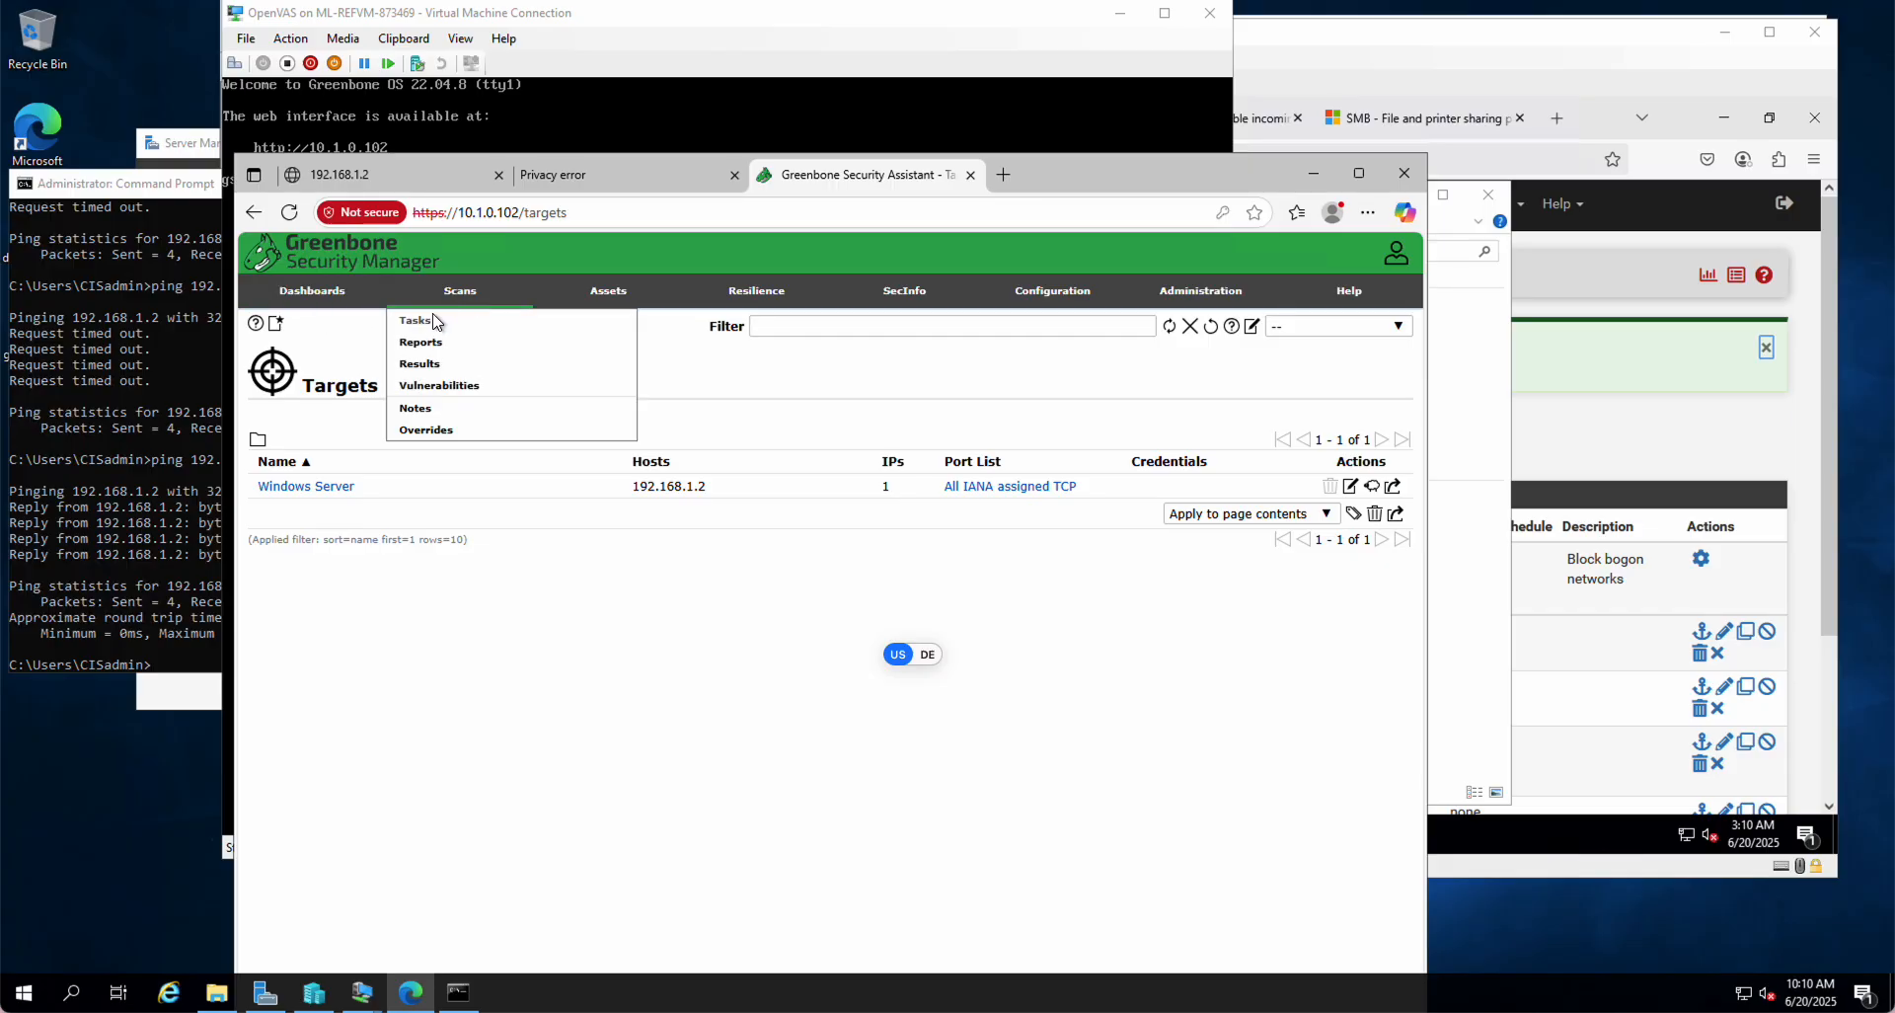
left_click(436, 321)
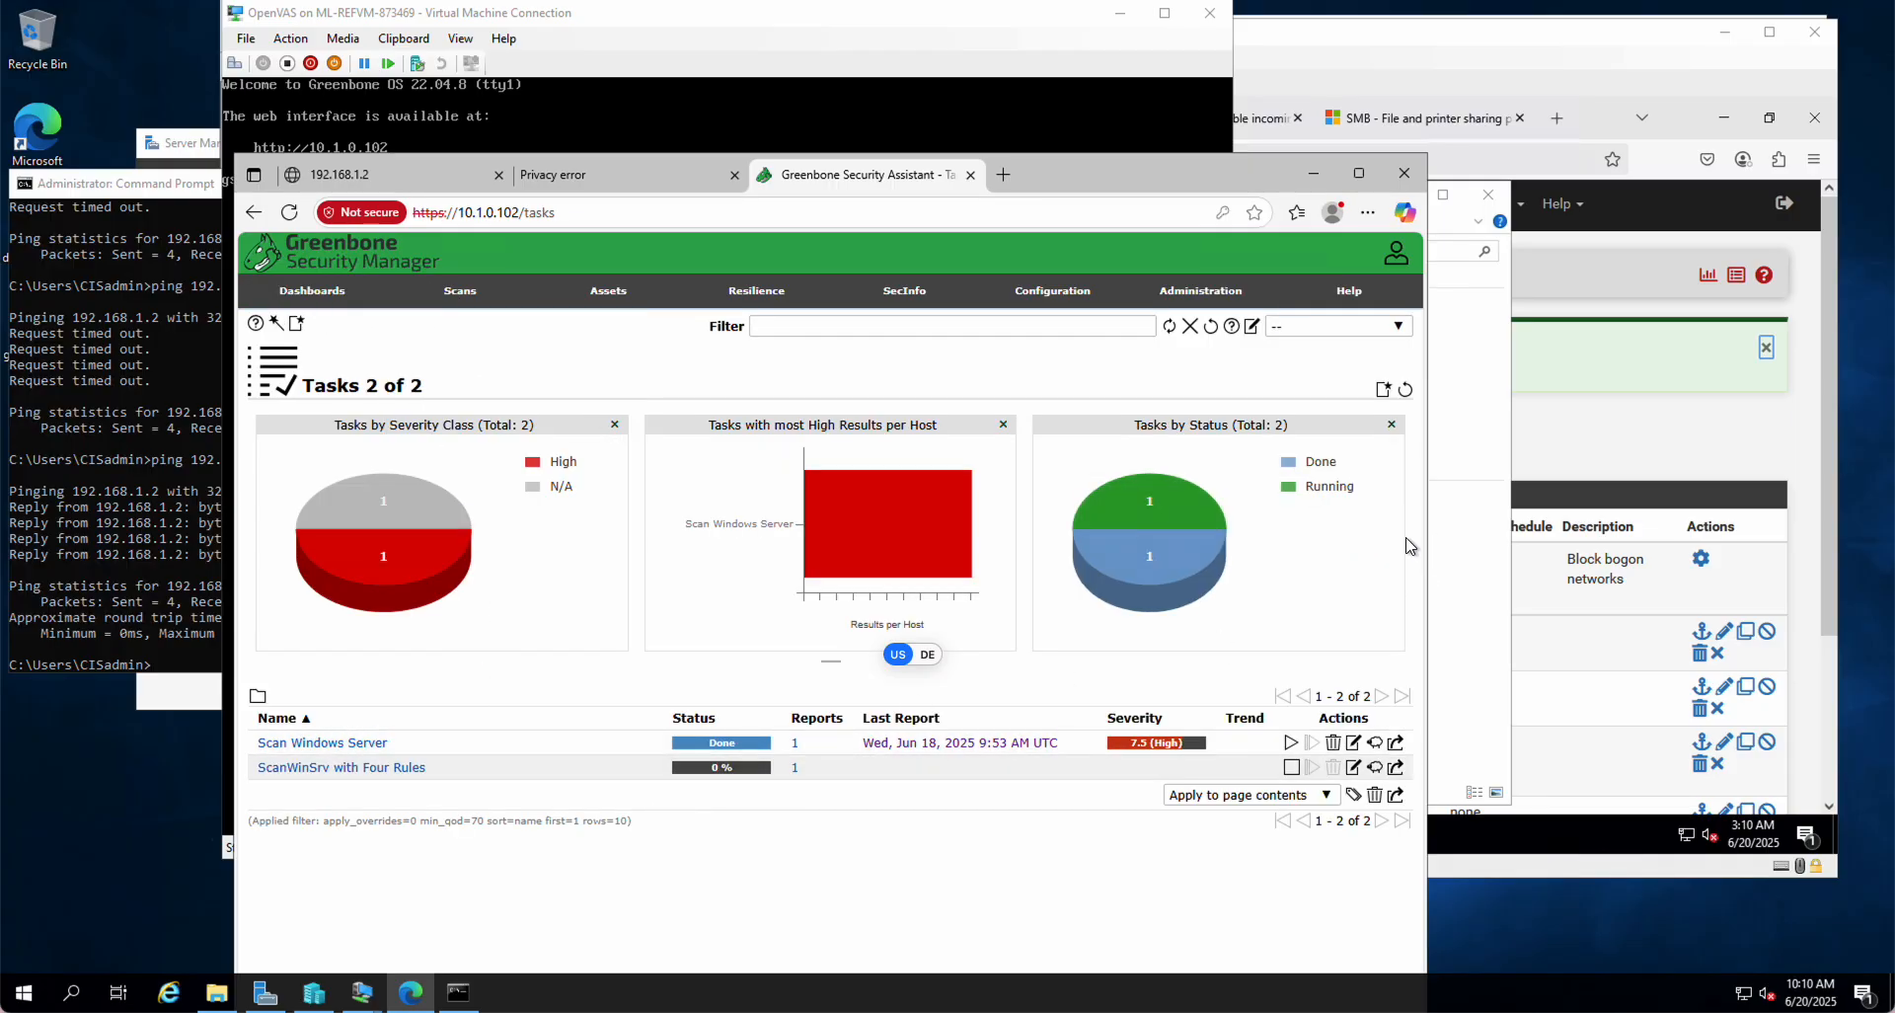
mouse_move(1408, 545)
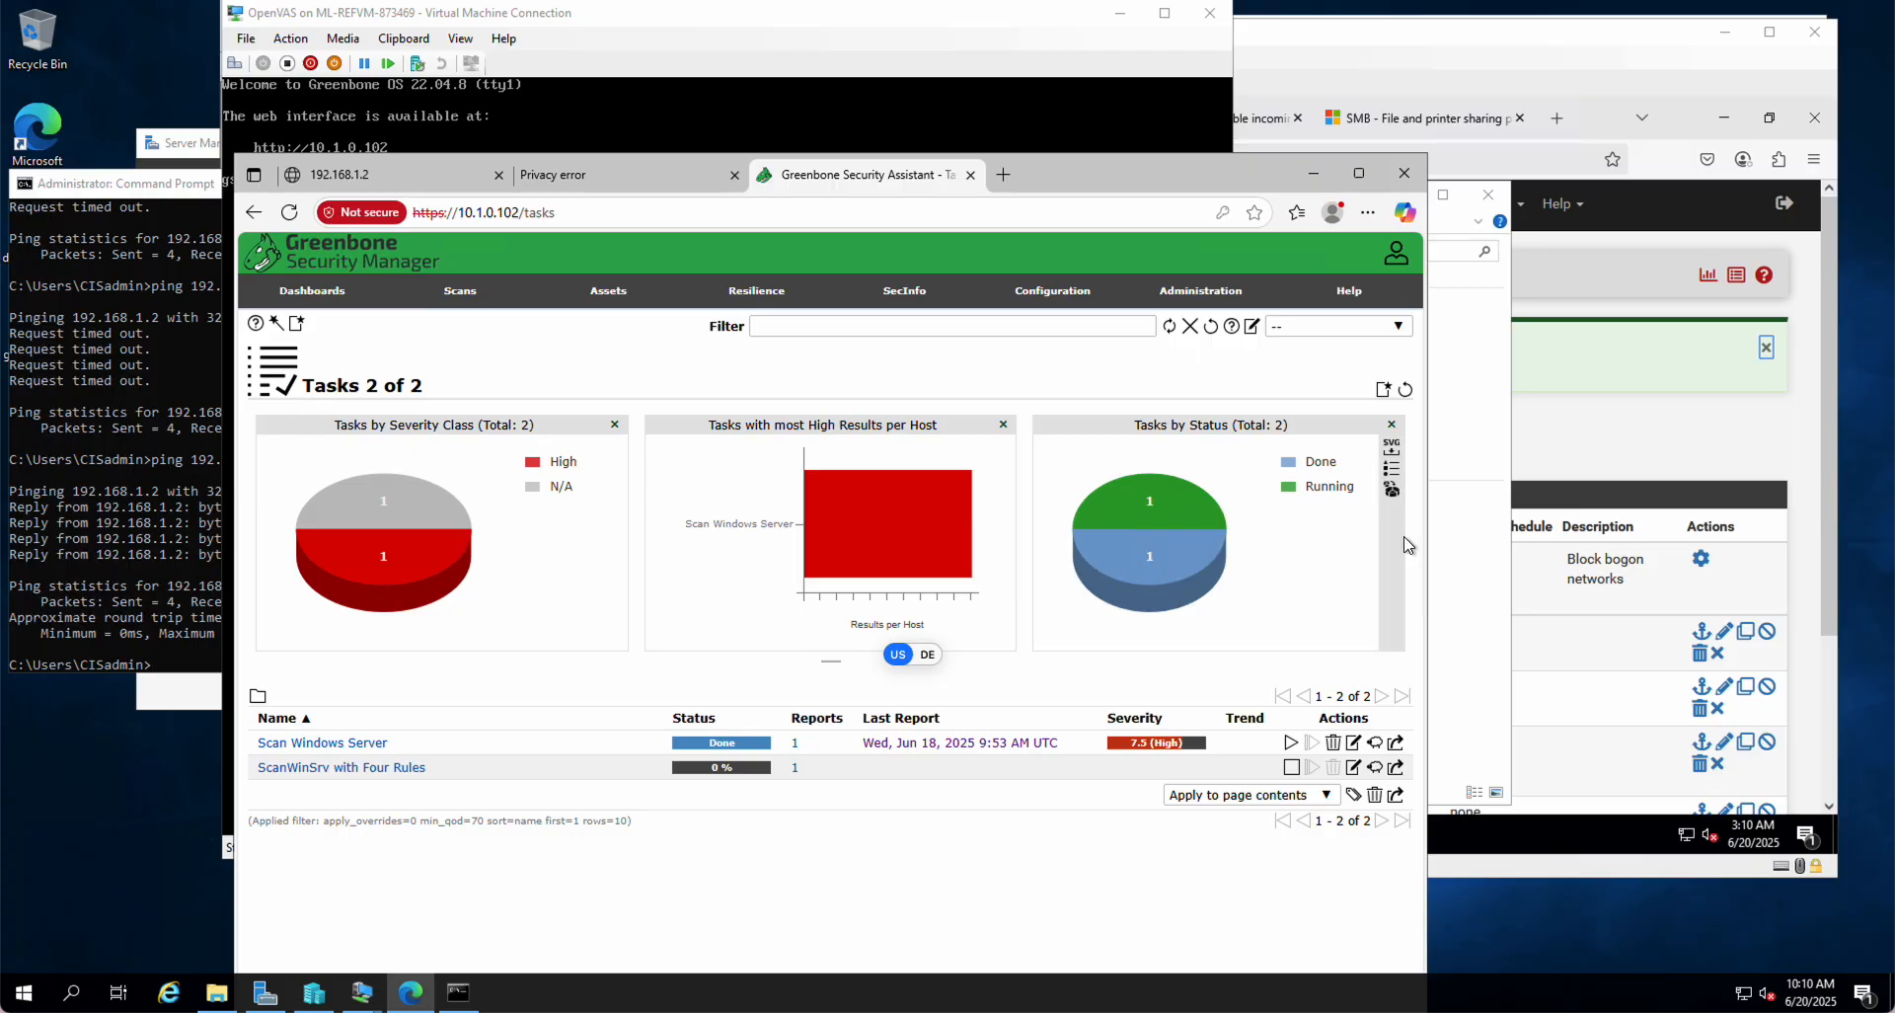
Step: Check the pfSense VM's WAN rules, then return to the Greenbone task list
left_click(1764, 448)
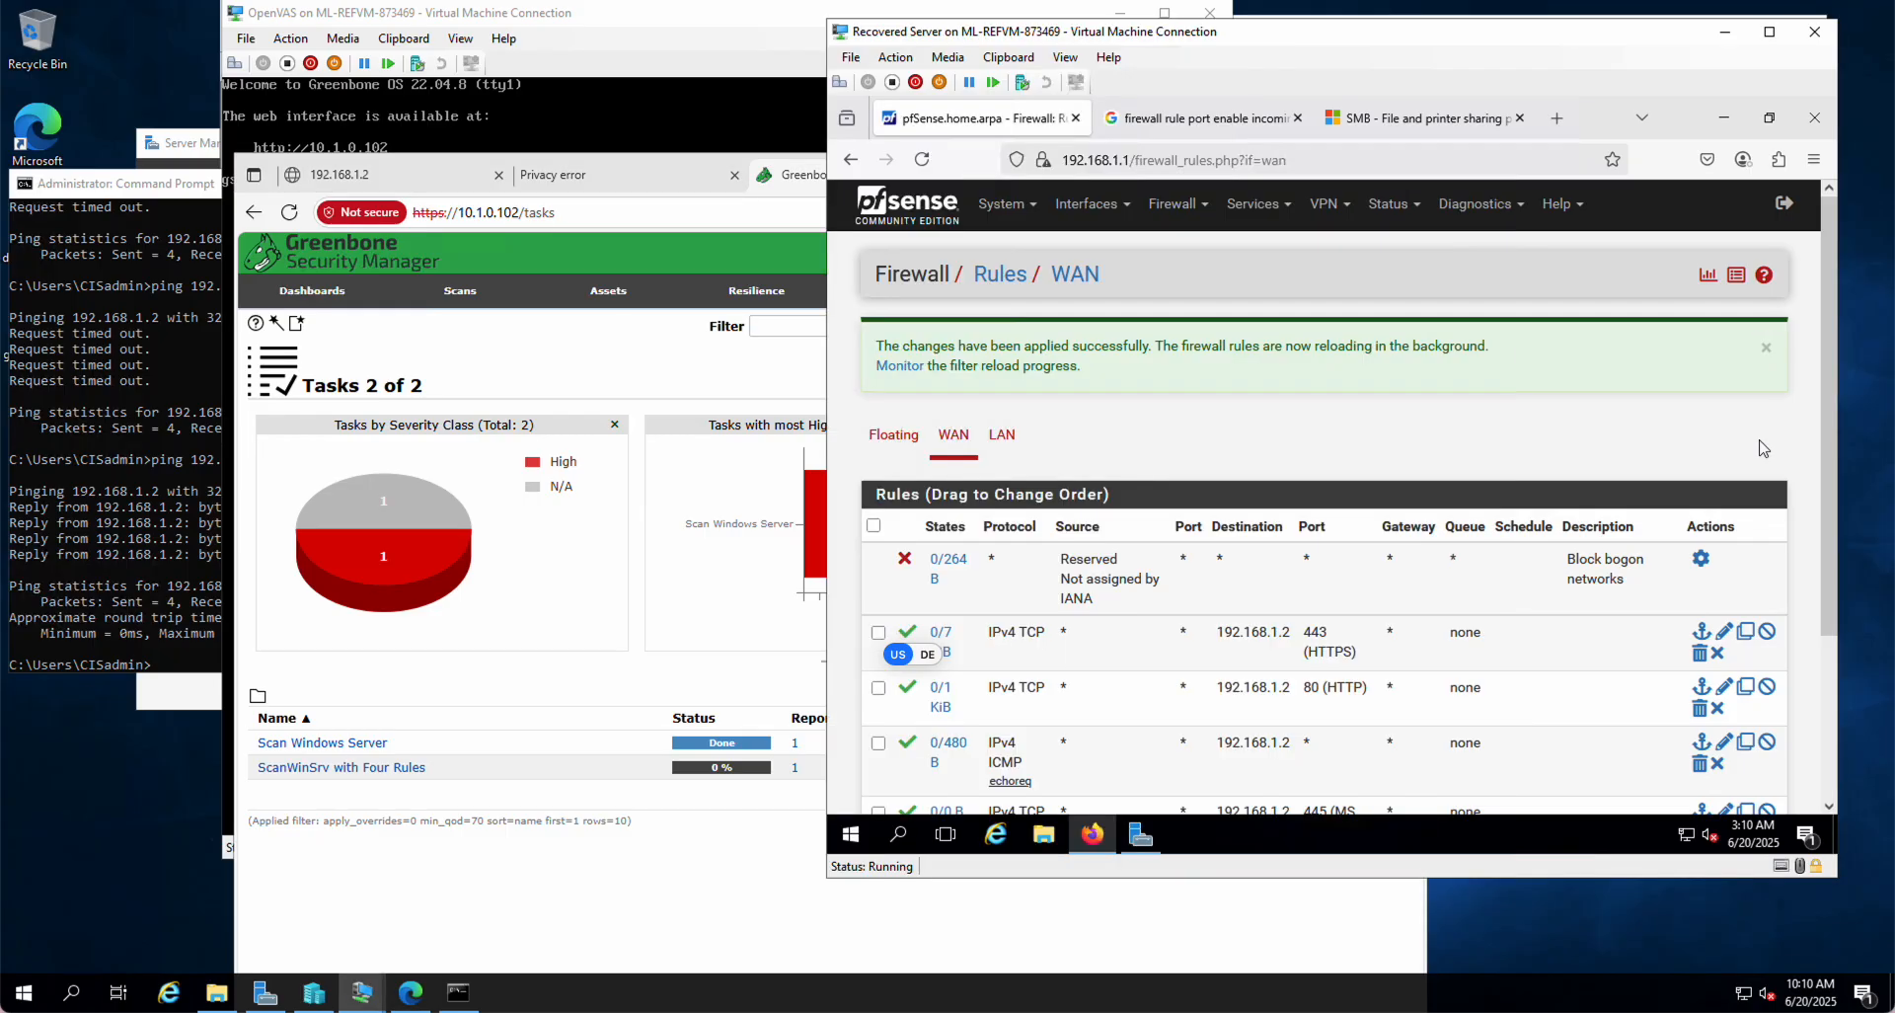
left_click(643, 866)
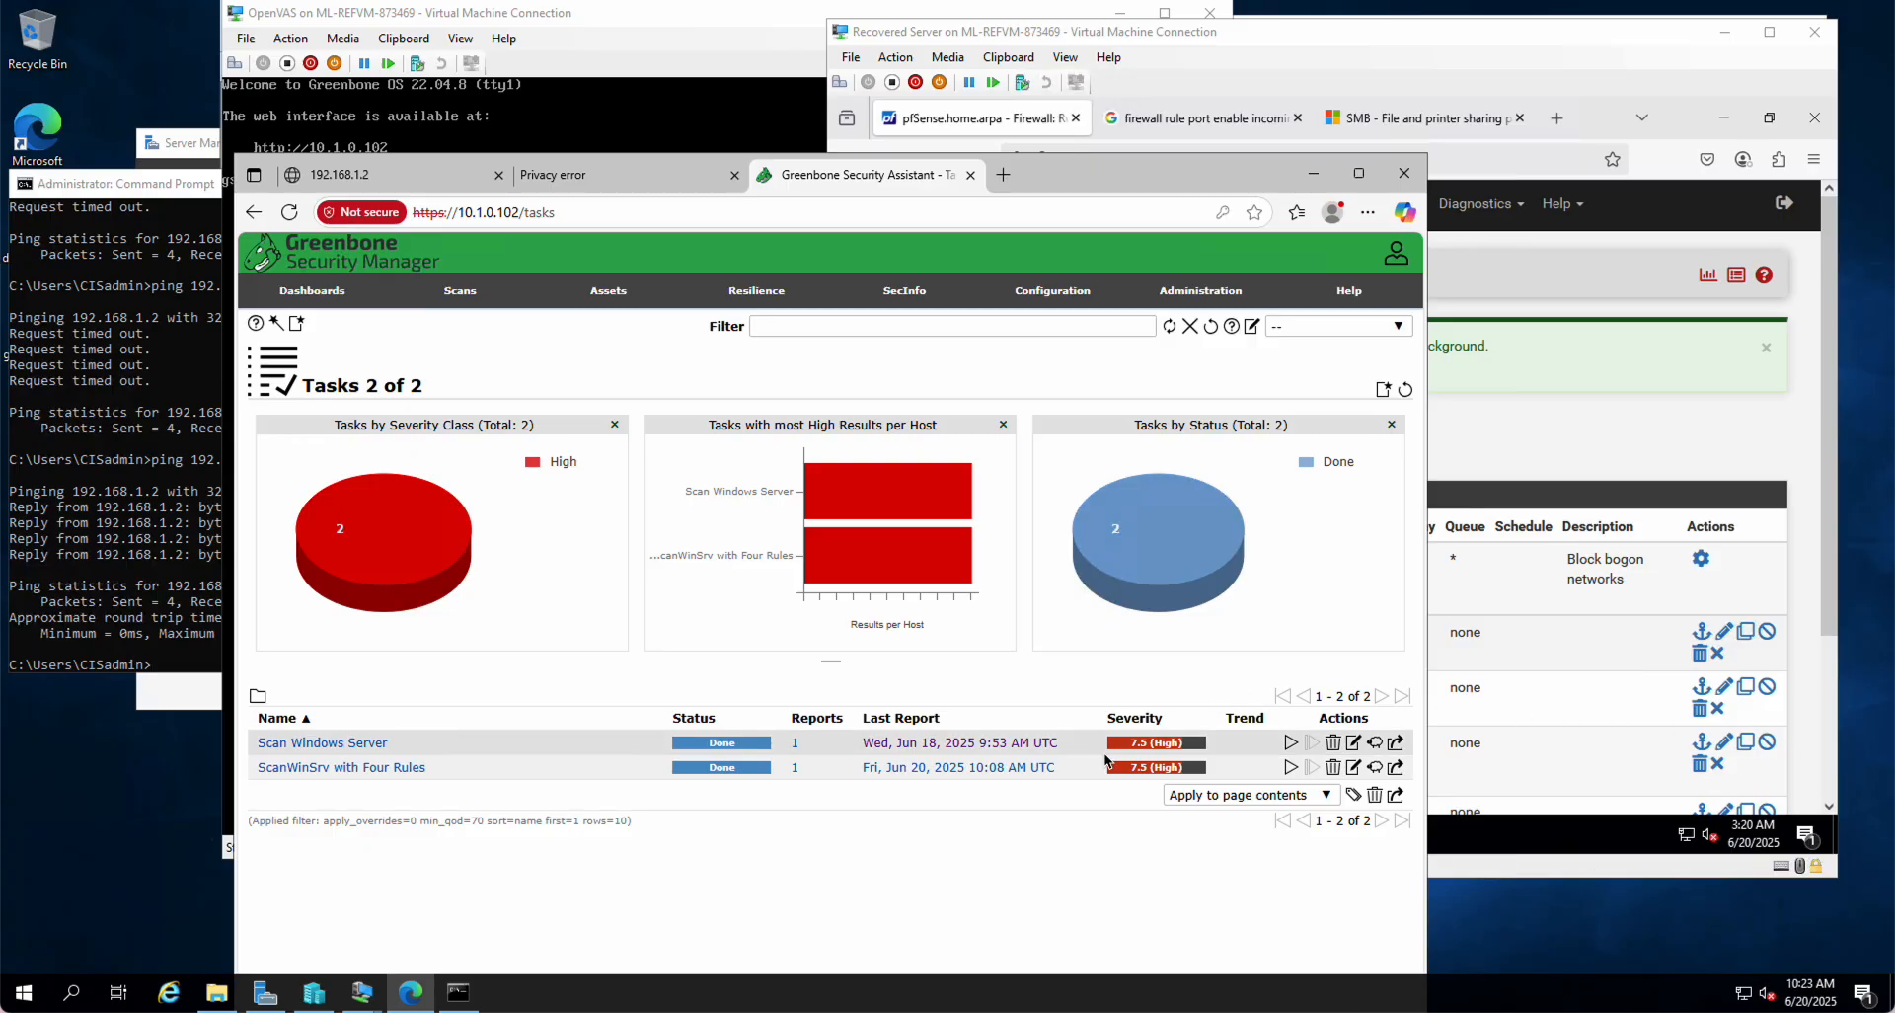
Step: Open the Jun 18 and Jun 20 scan reports in separate new tabs
right_click(891, 753)
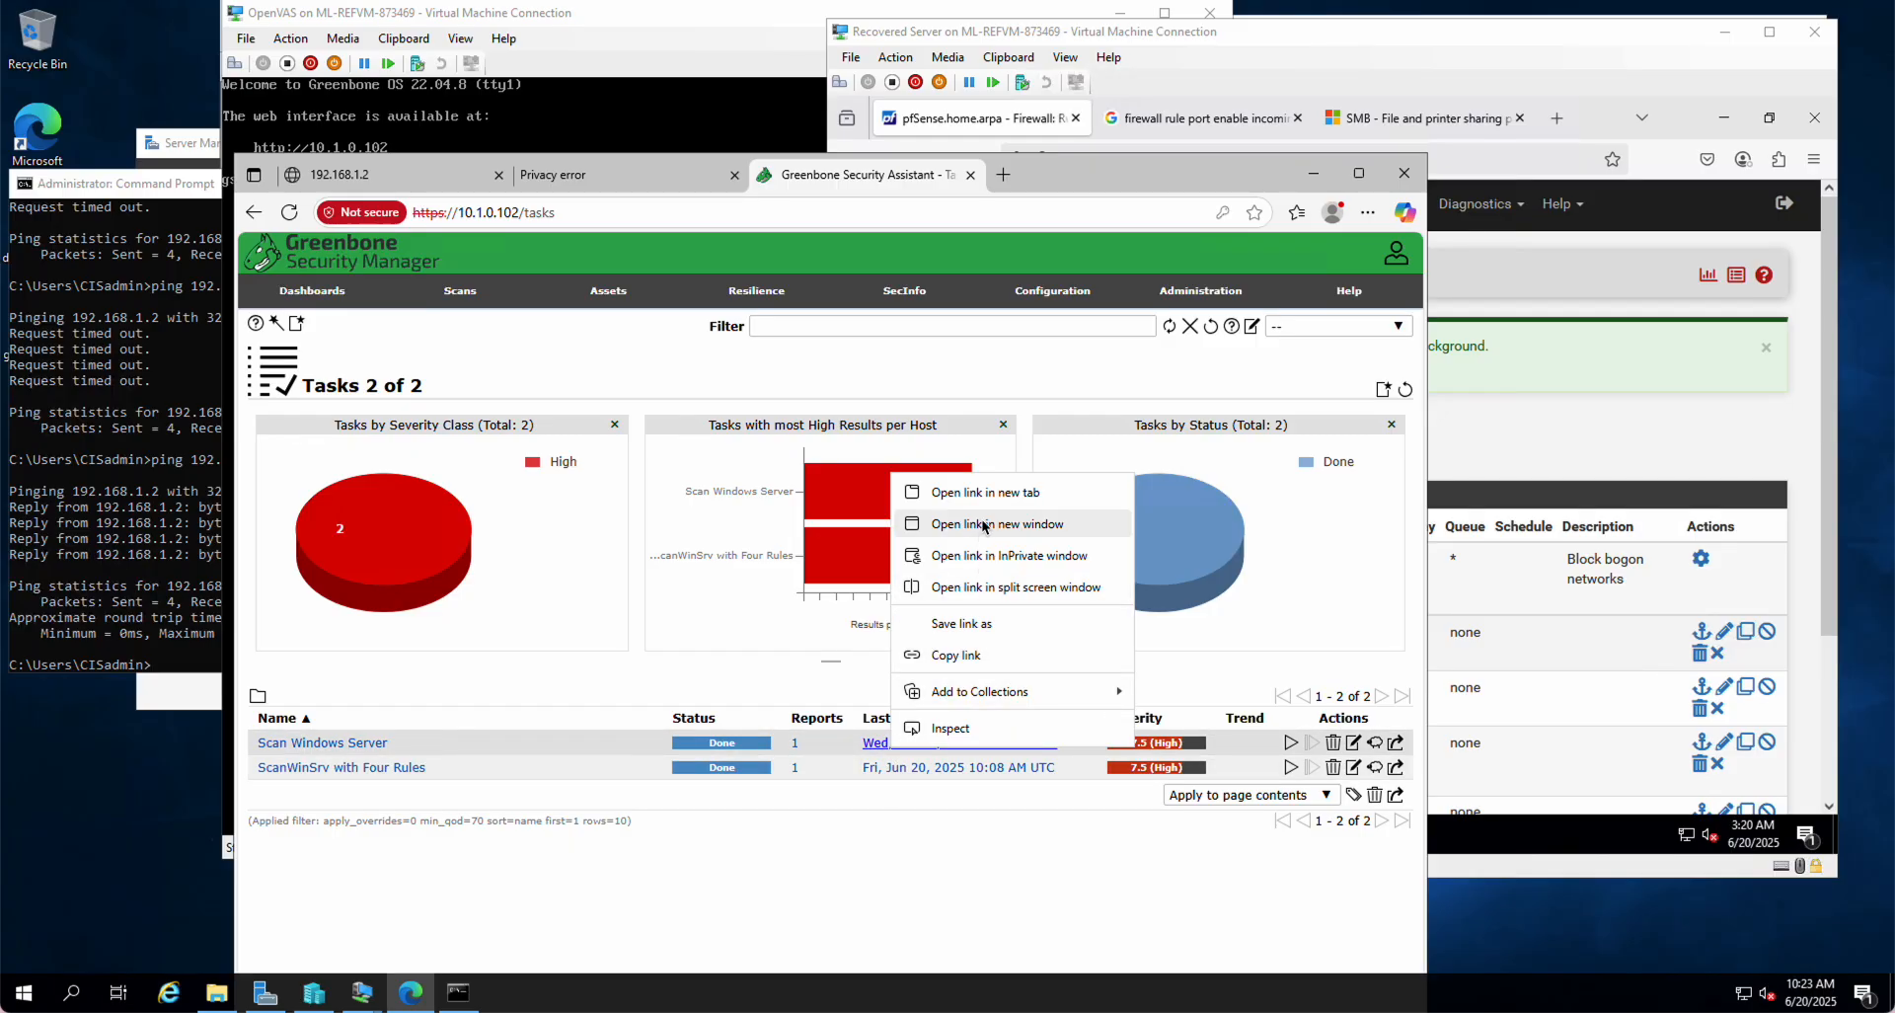
left_click(988, 490)
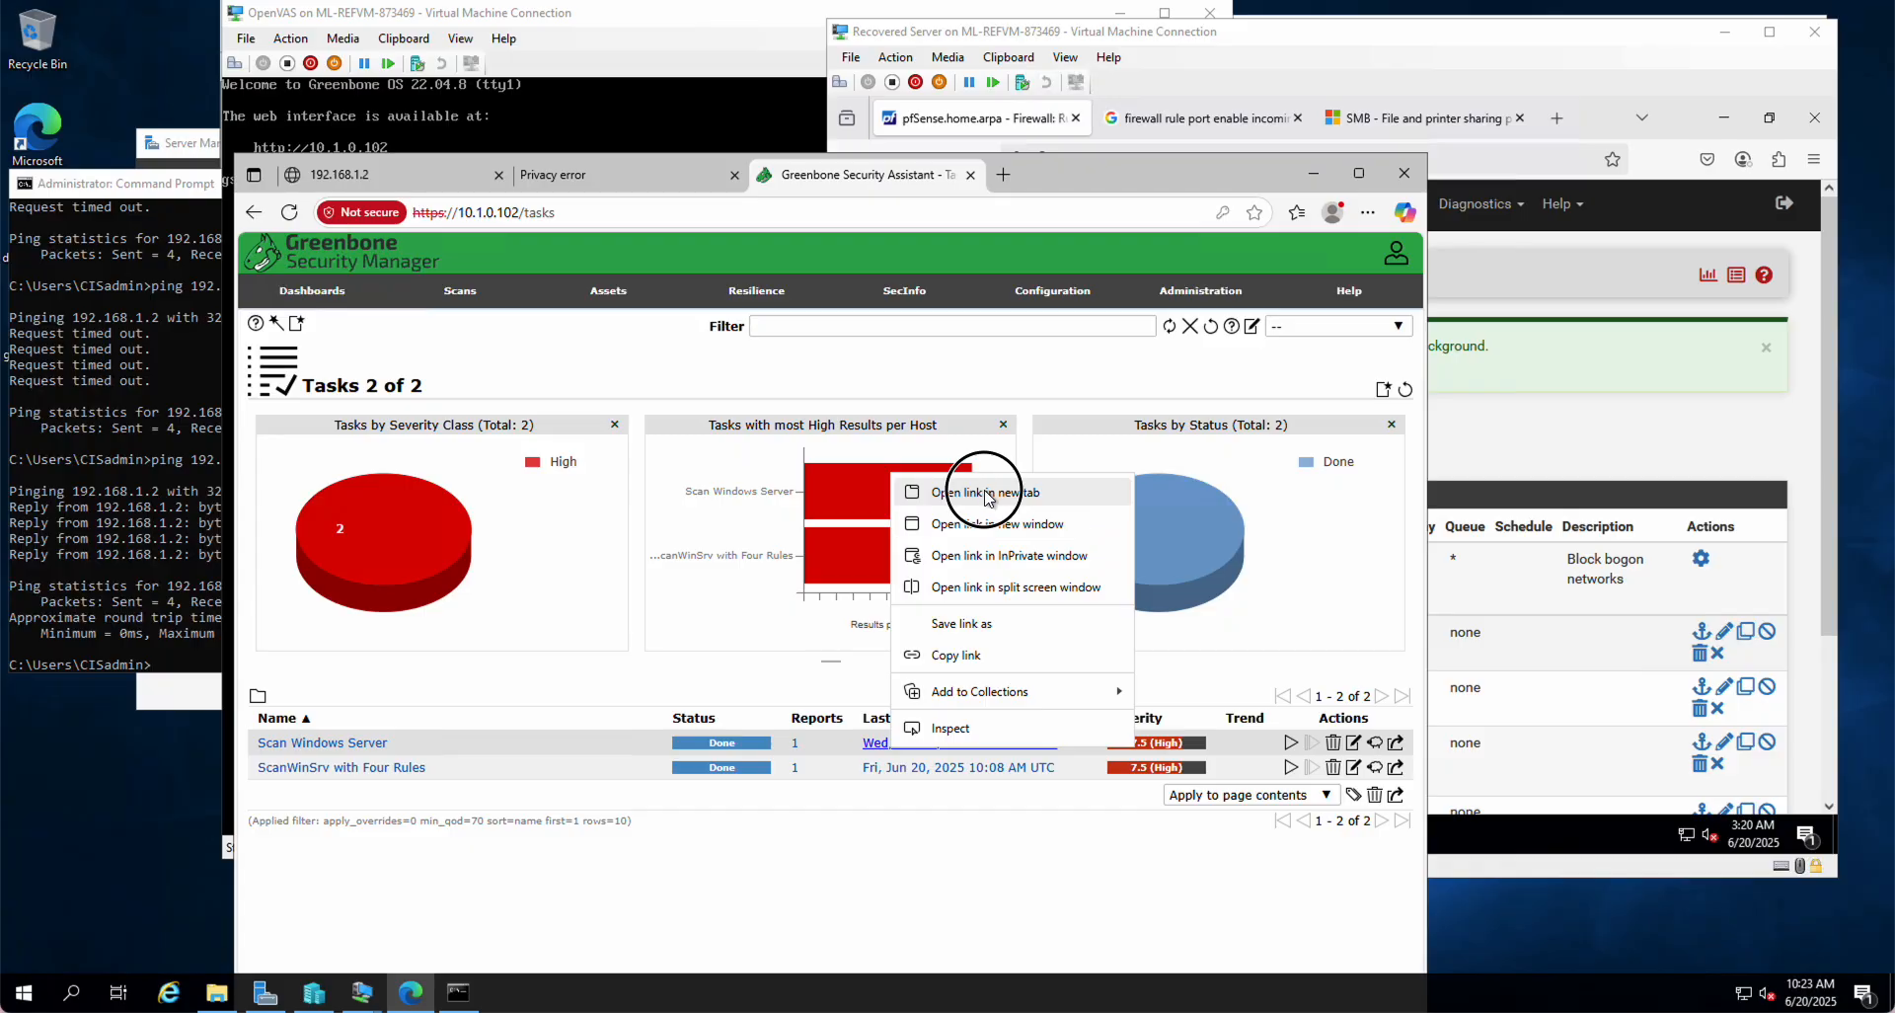
right_click(914, 769)
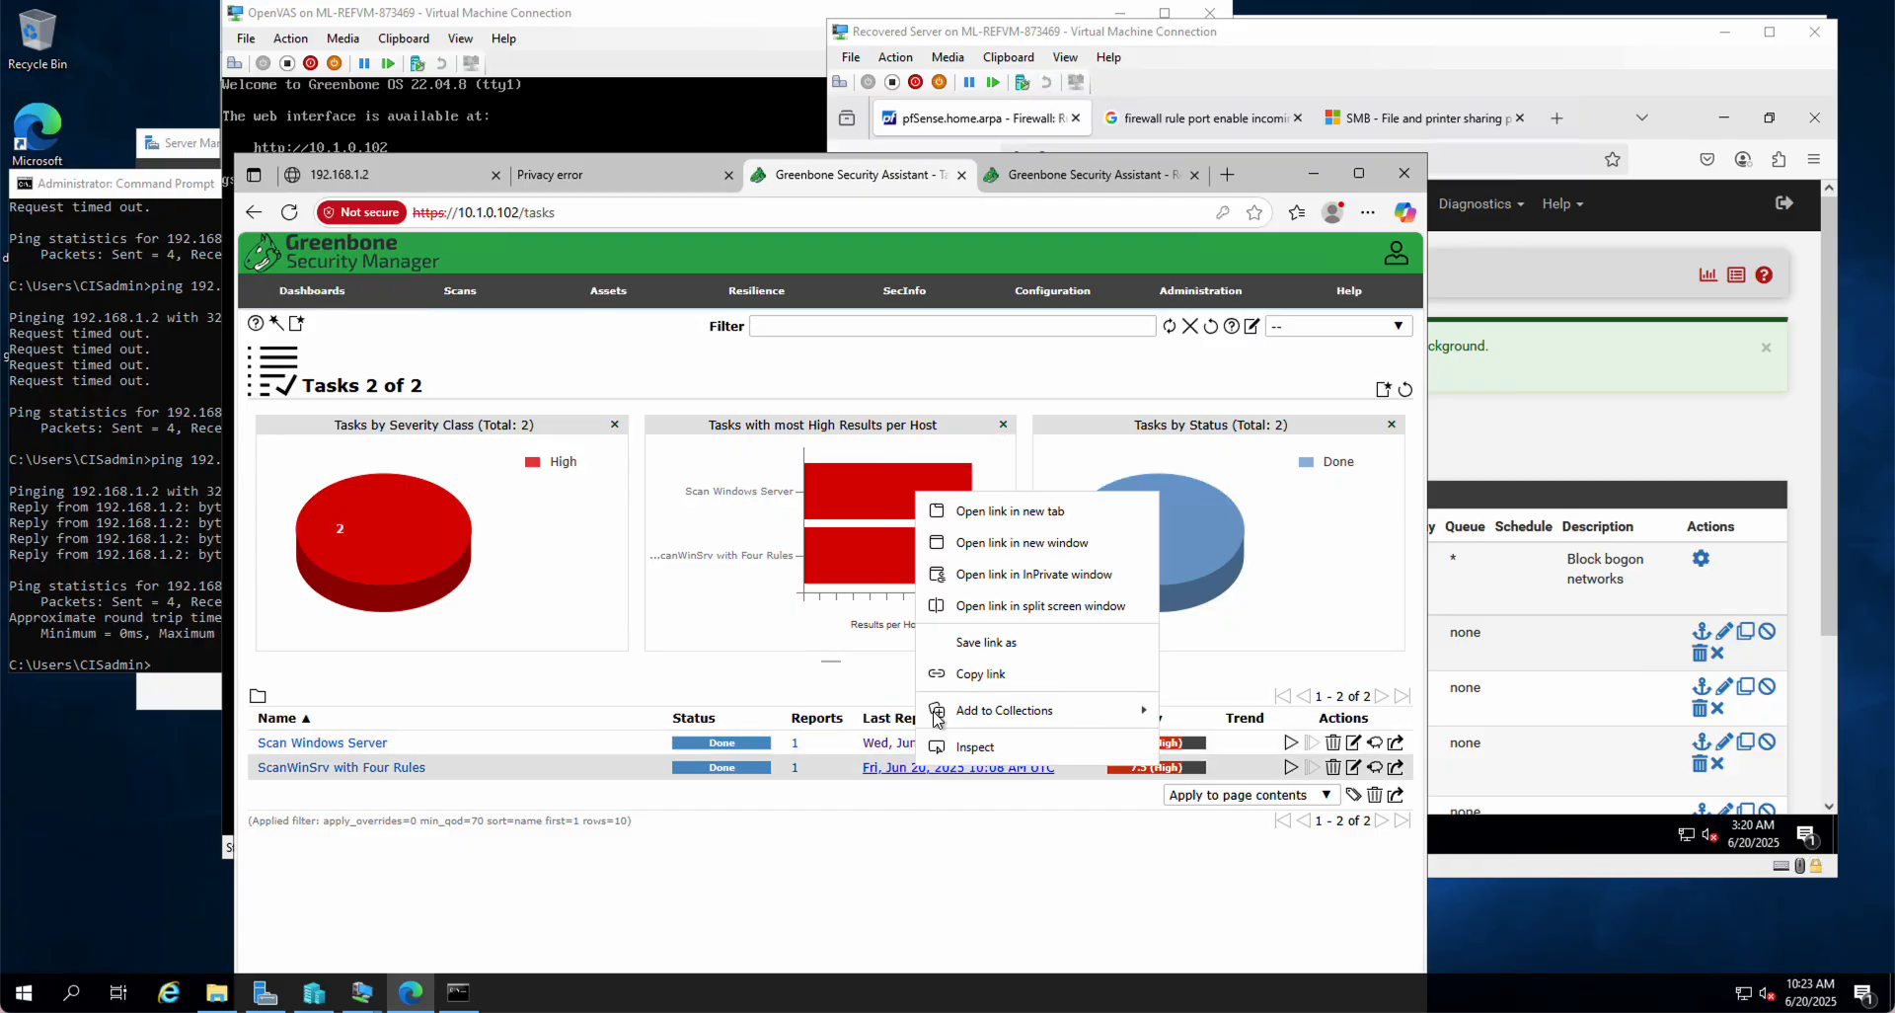
left_click(980, 514)
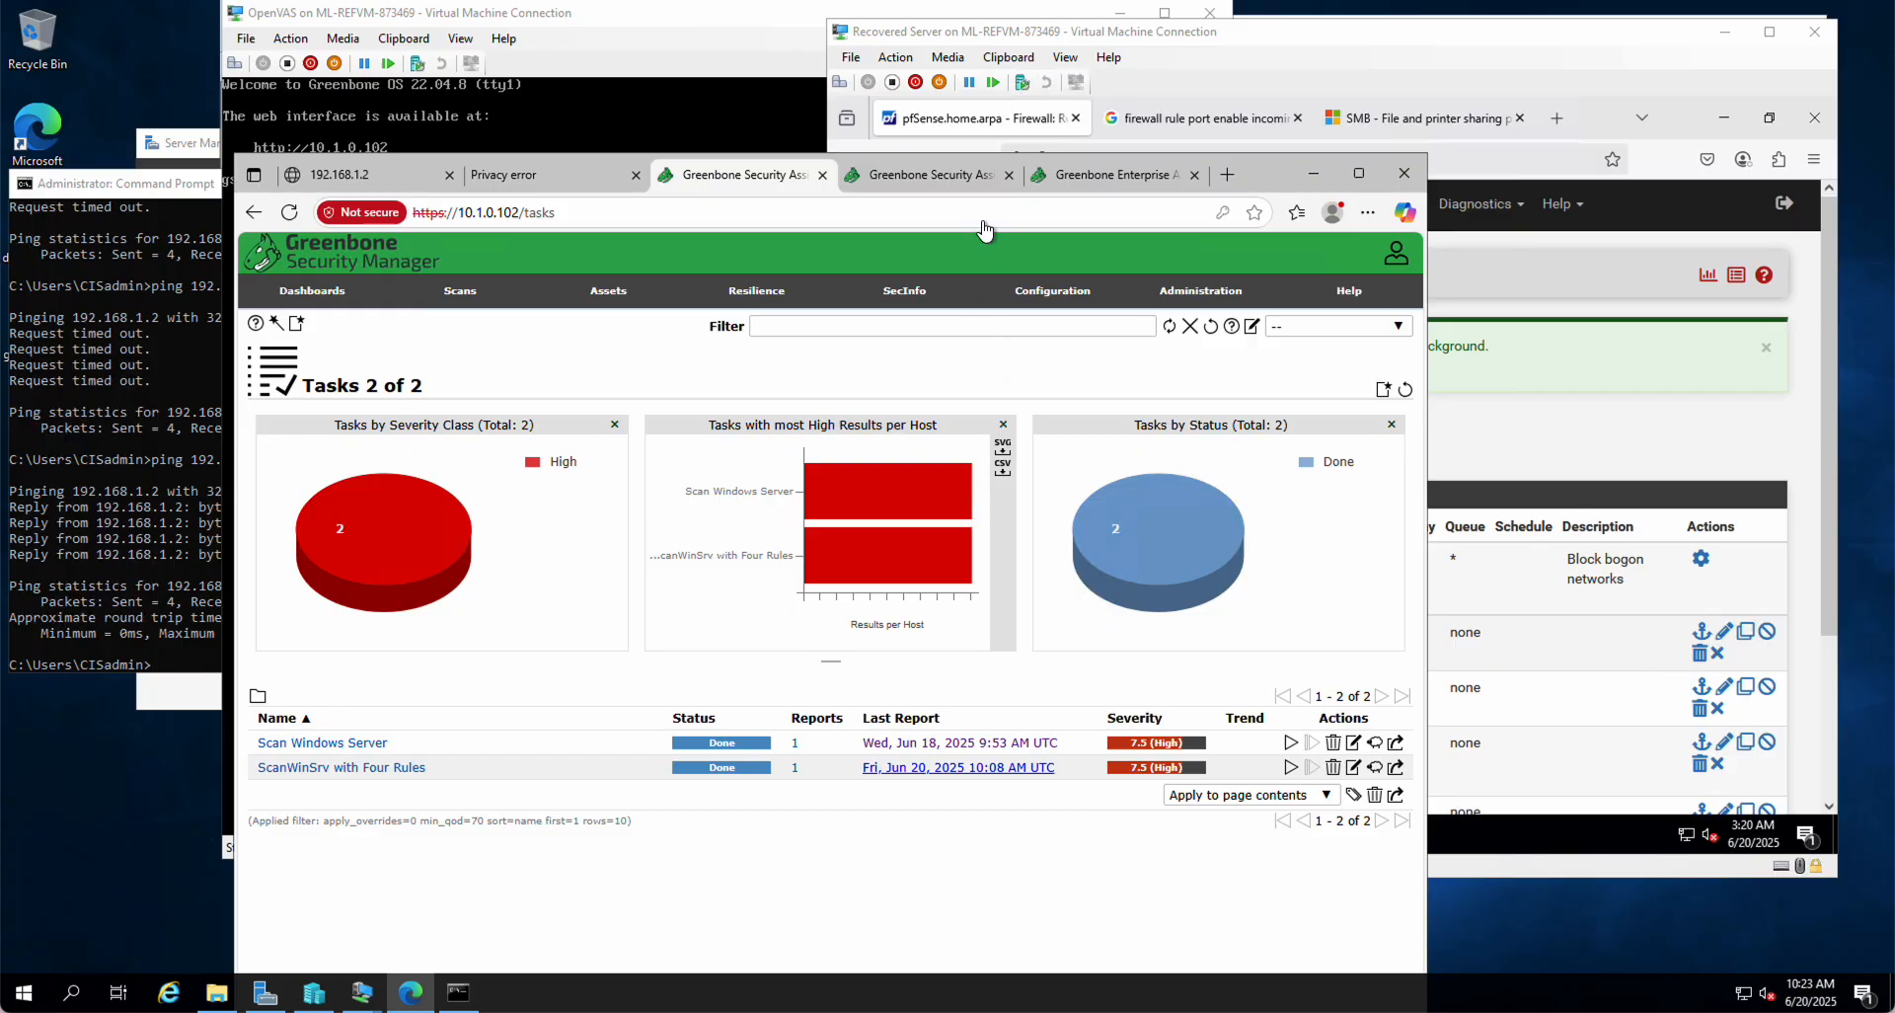
Step: Show the Results view in both the Jun 18 and Jun 20 reports
left_click(928, 178)
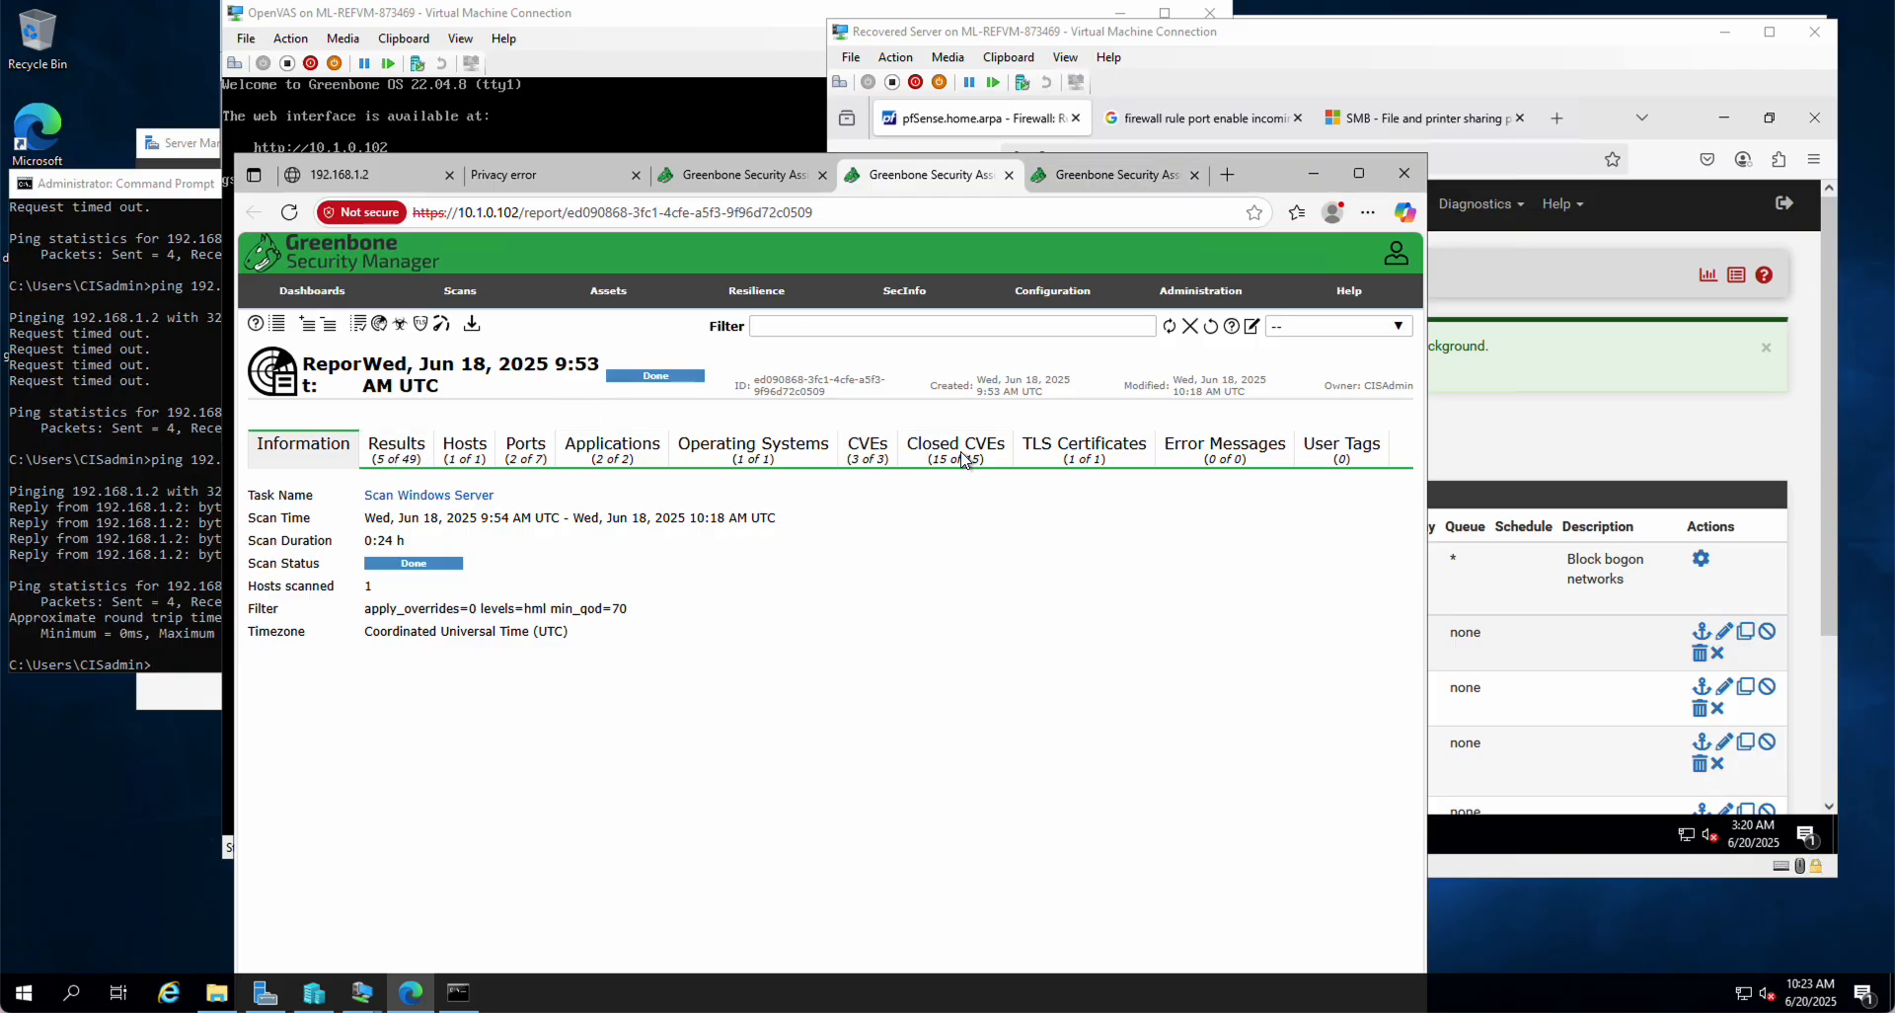
left_click(1108, 178)
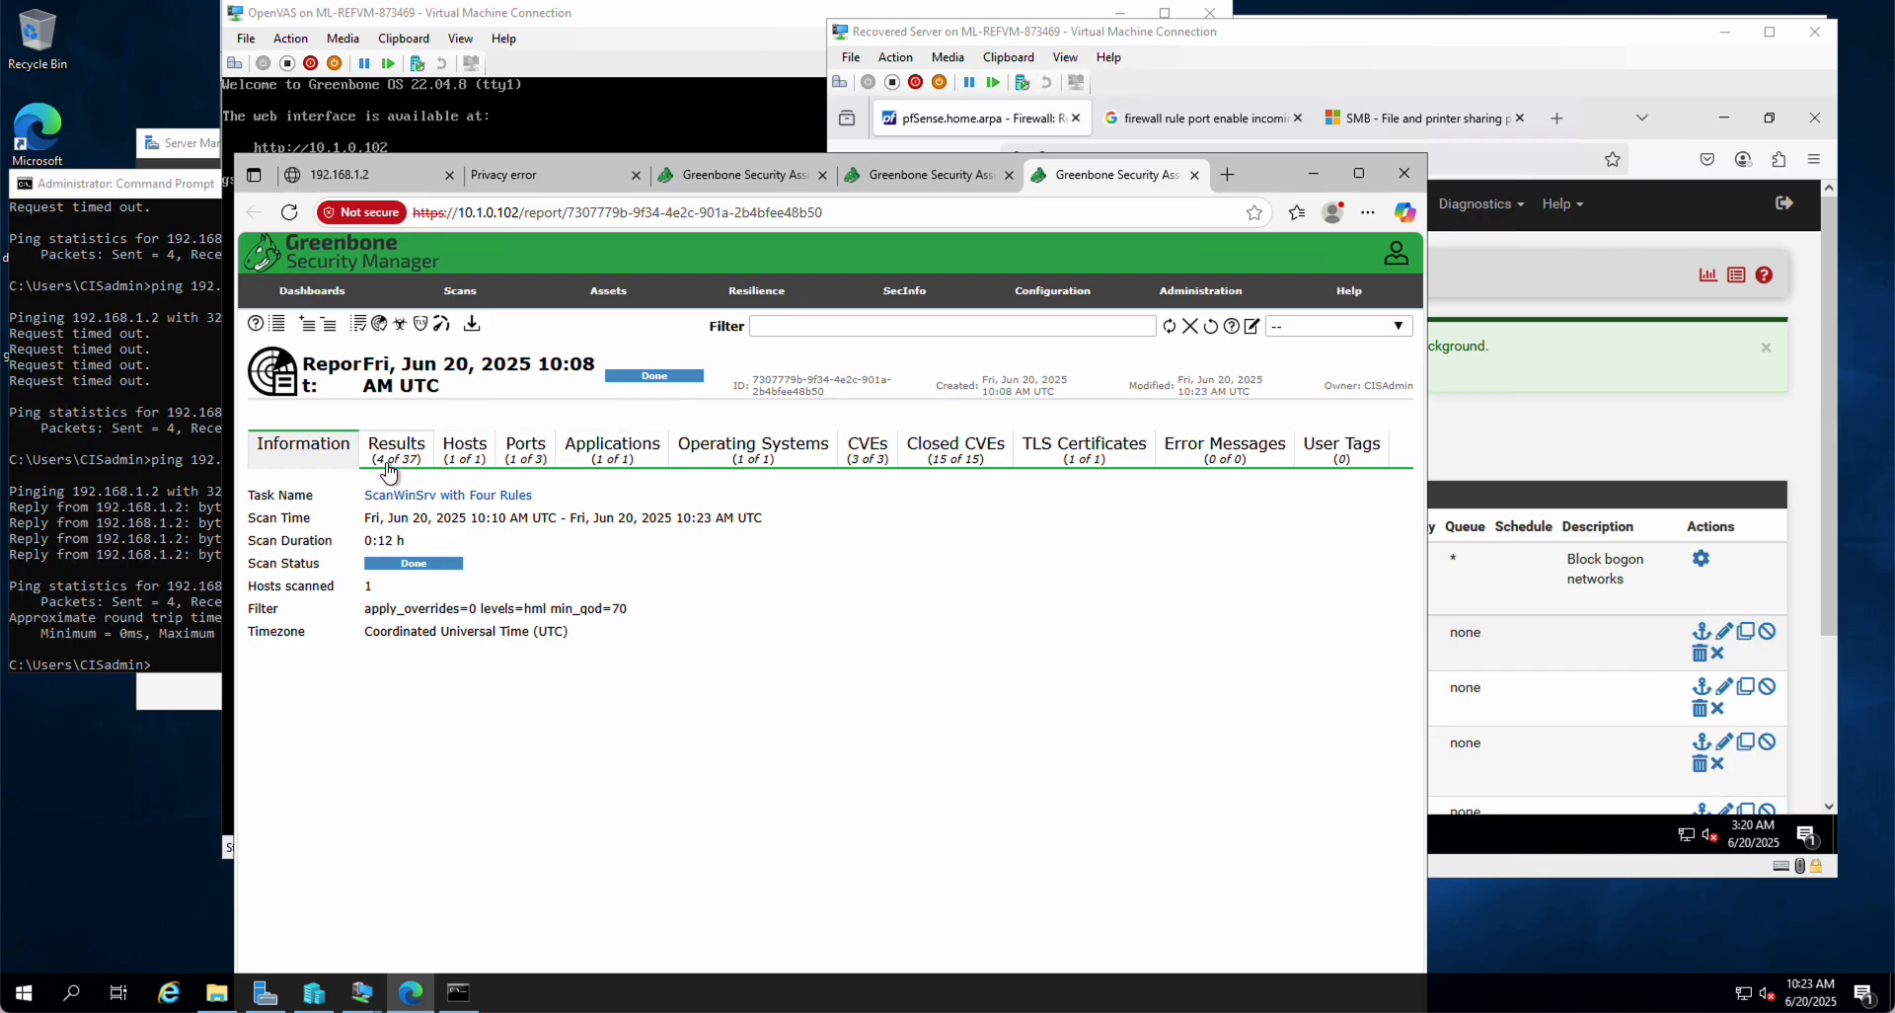
left_click(936, 180)
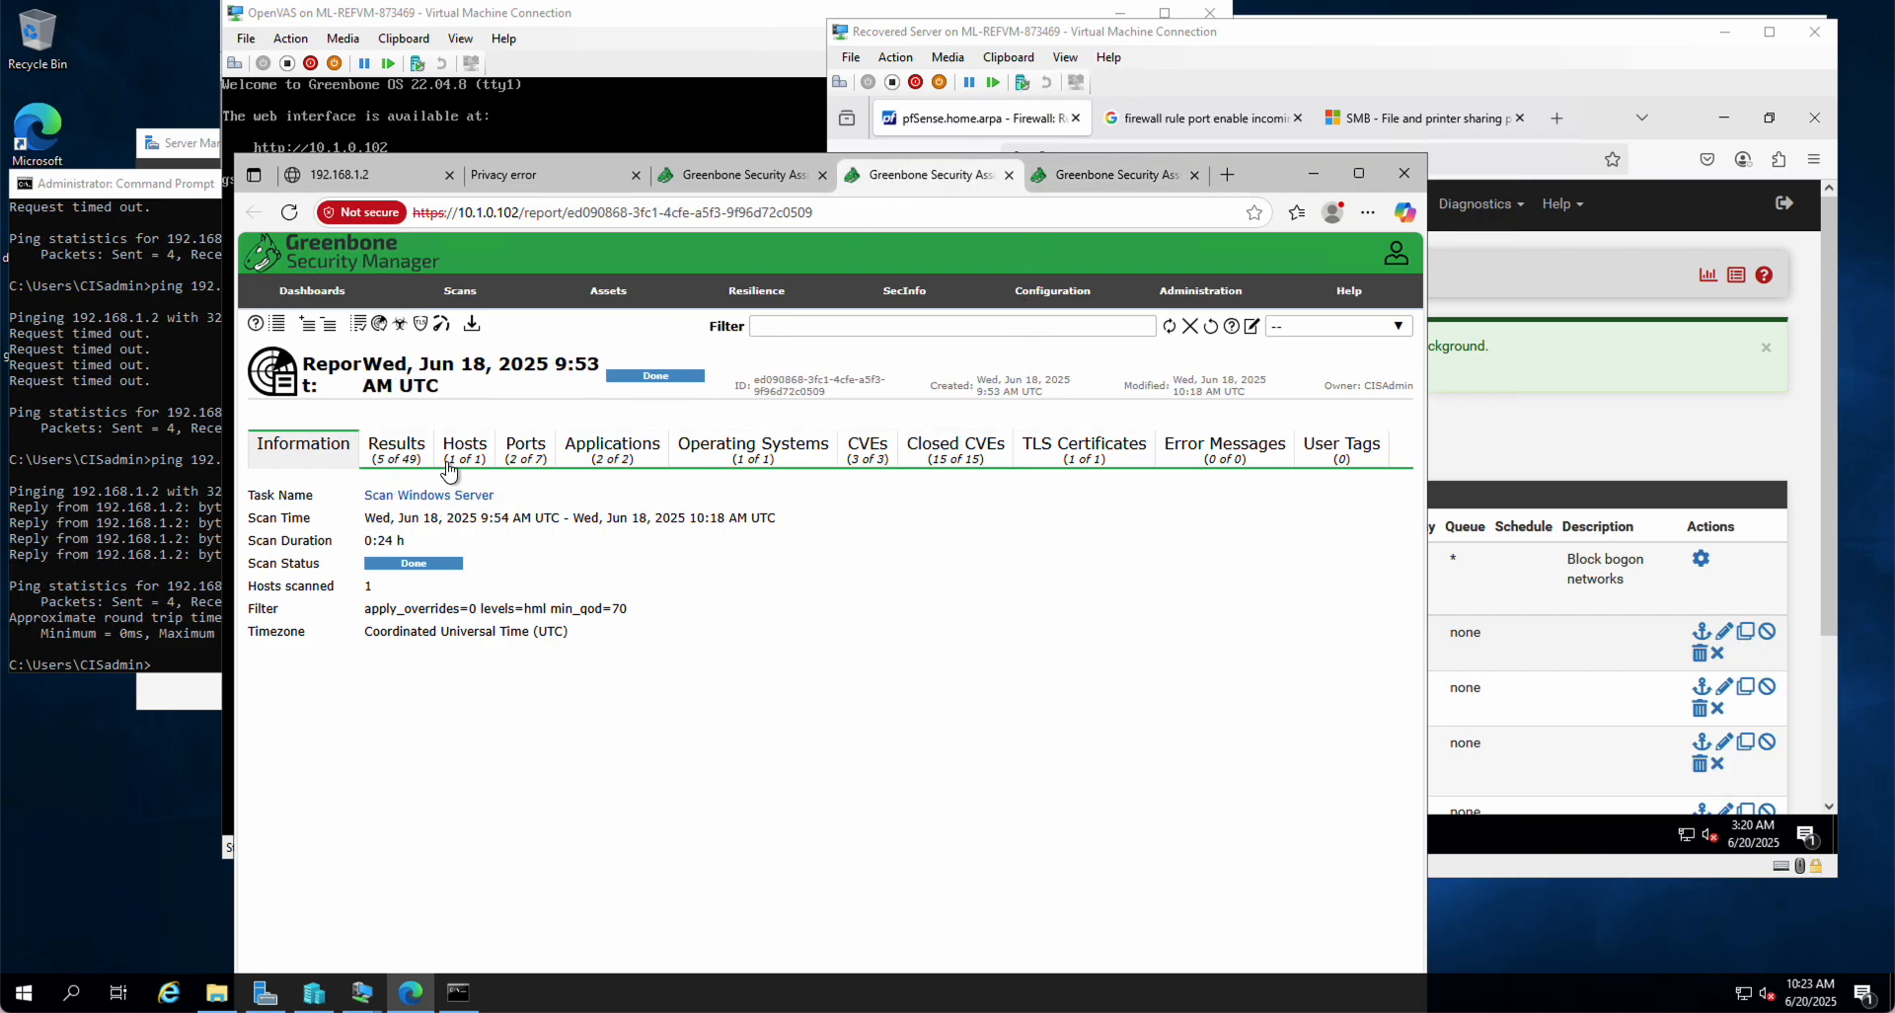
left_click(392, 452)
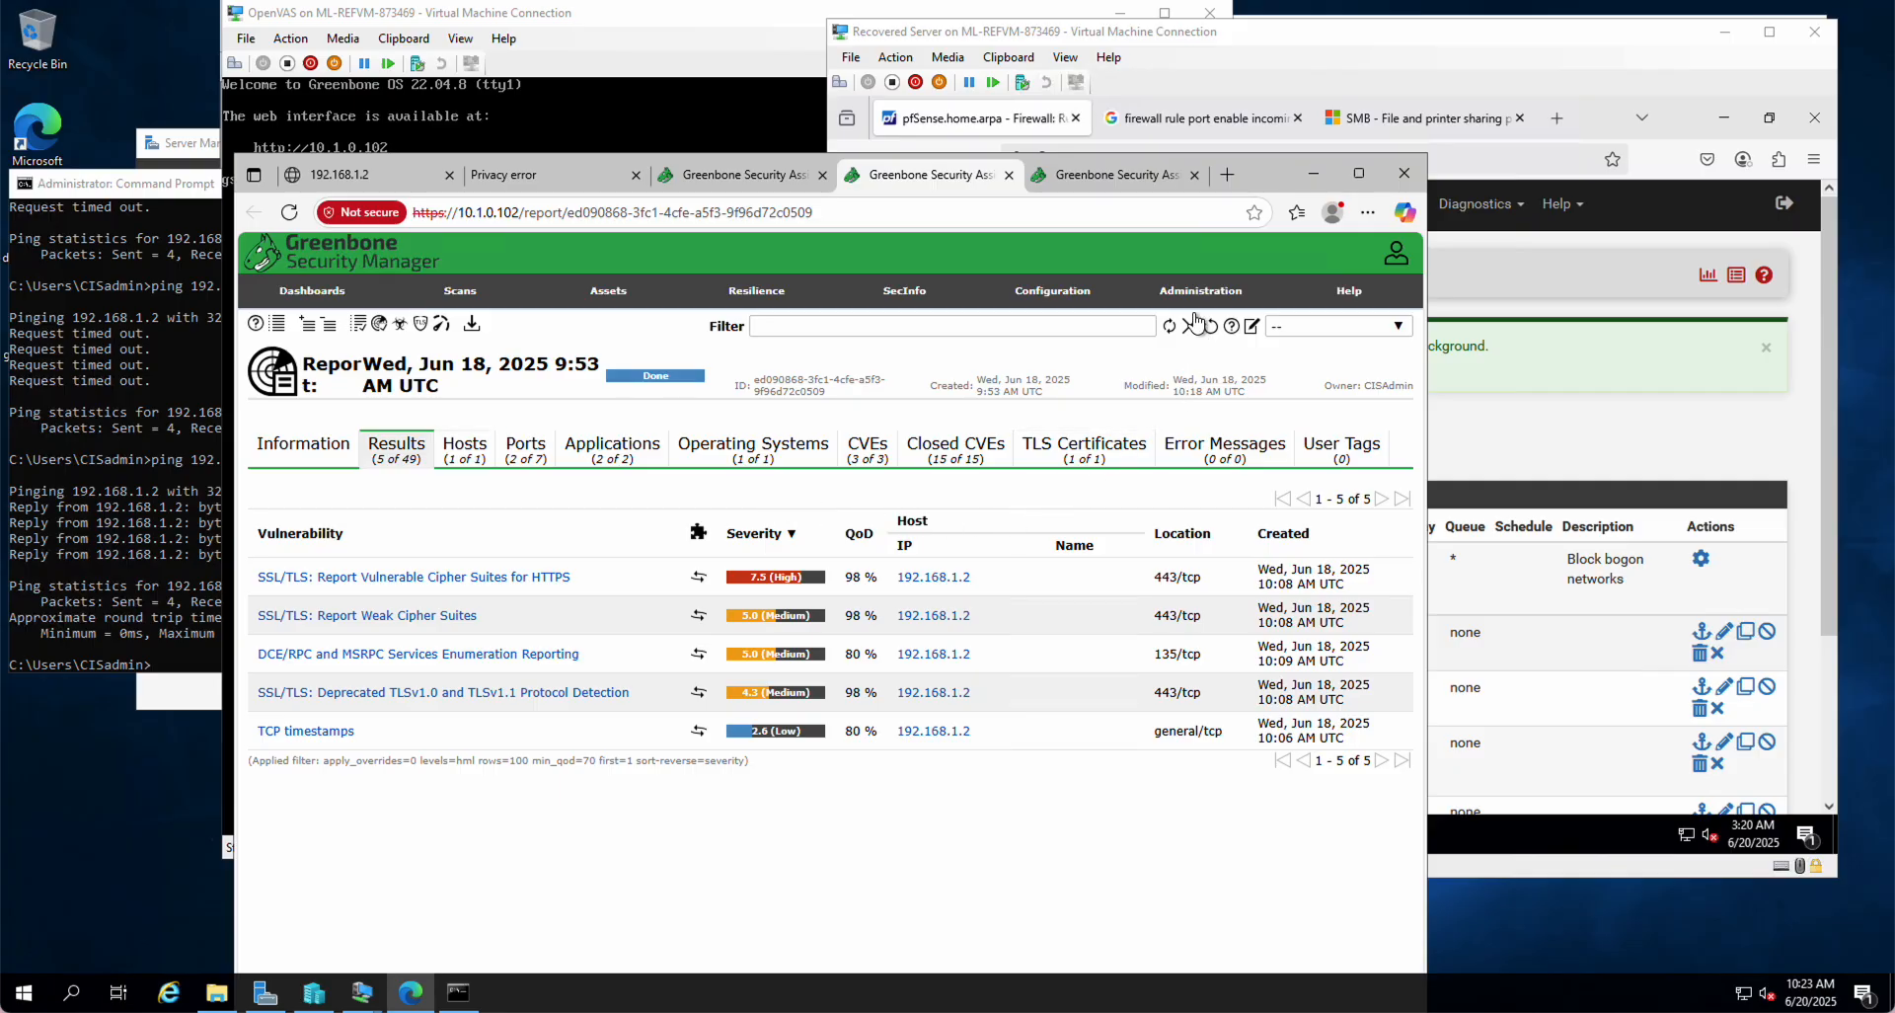
left_click(1108, 176)
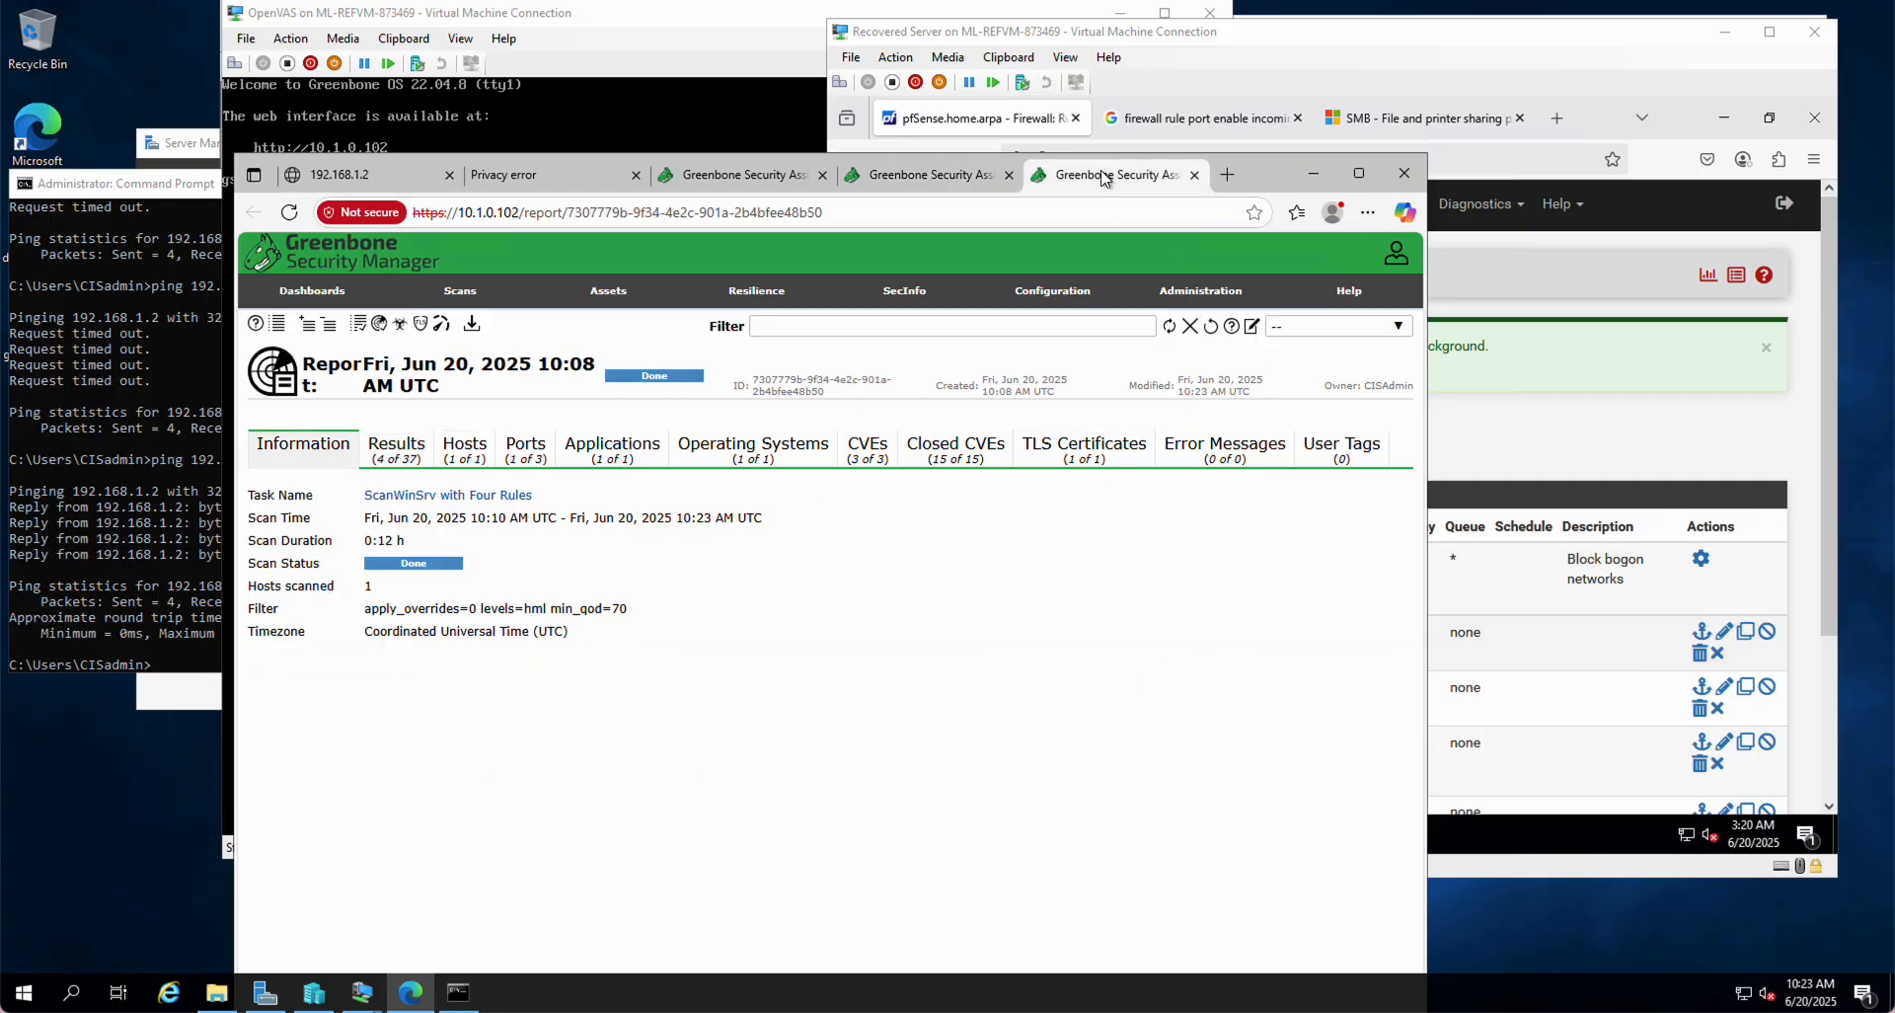
left_click(397, 459)
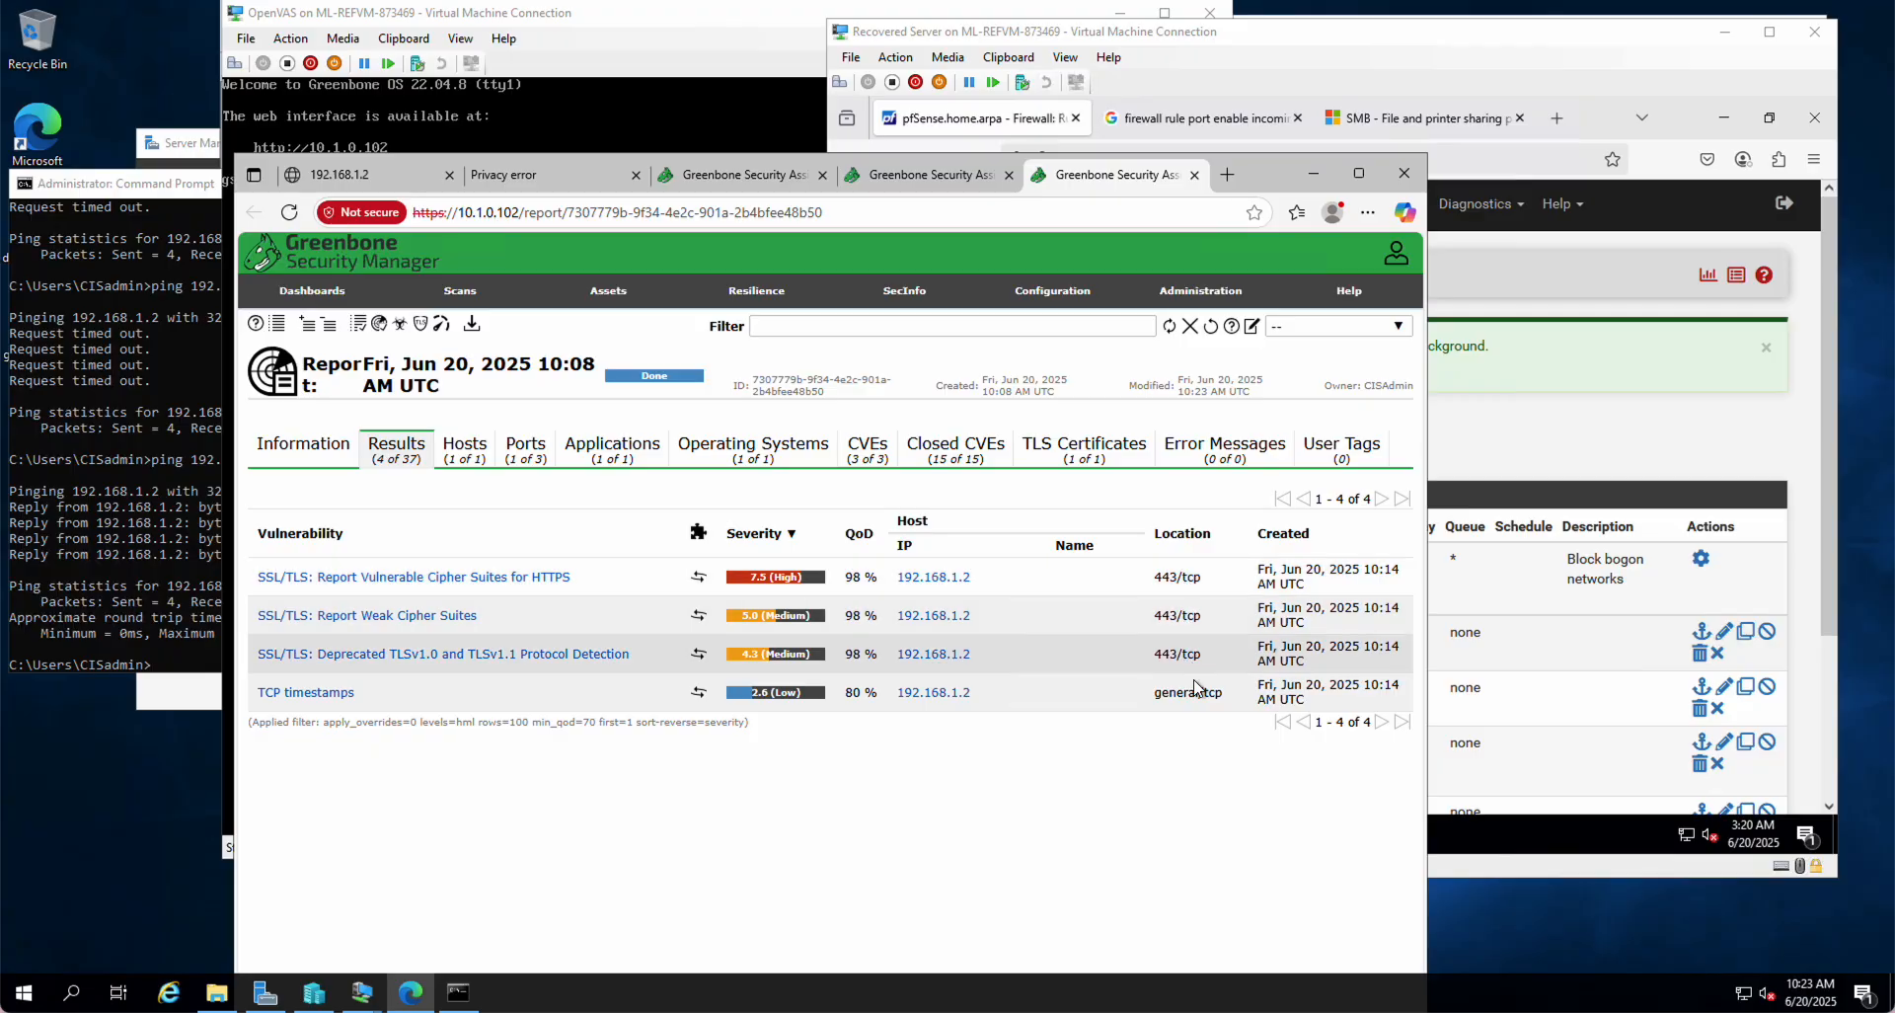
left_click(921, 180)
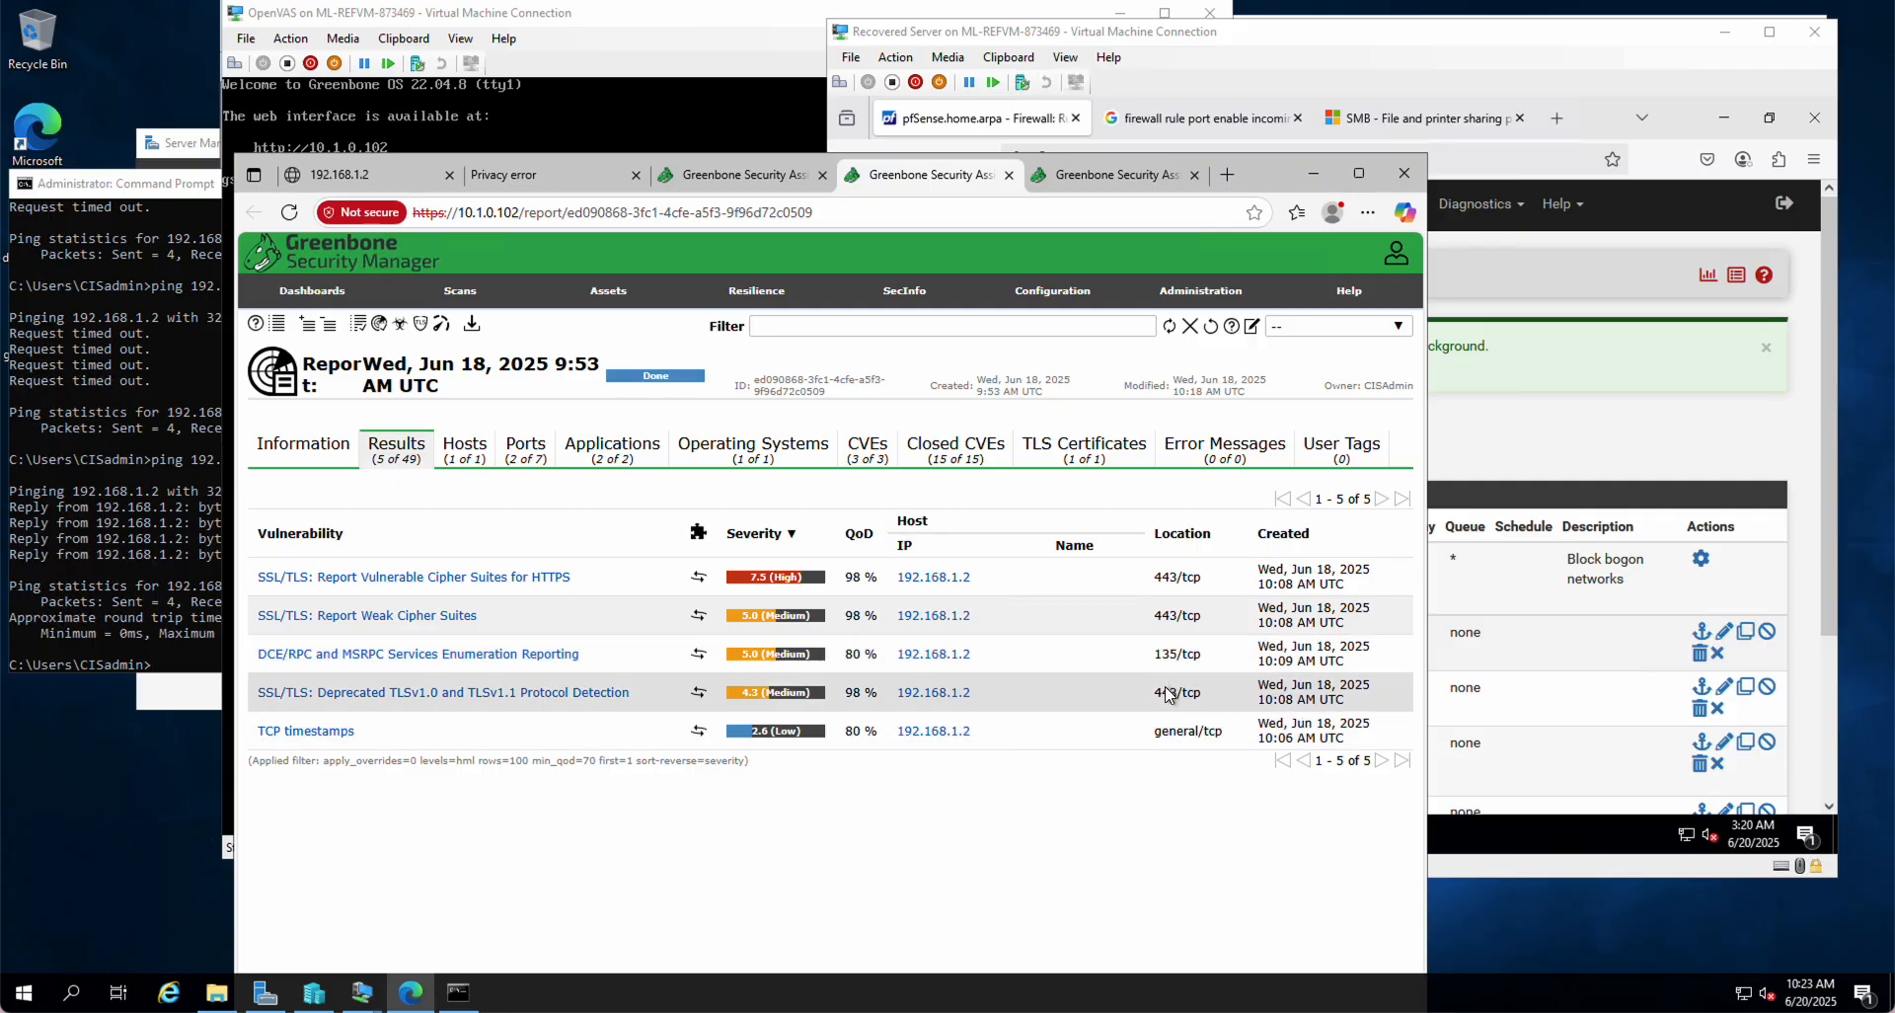
Step: Remove the Jun 18 results filter and page through all 47 findings
left_click(1191, 328)
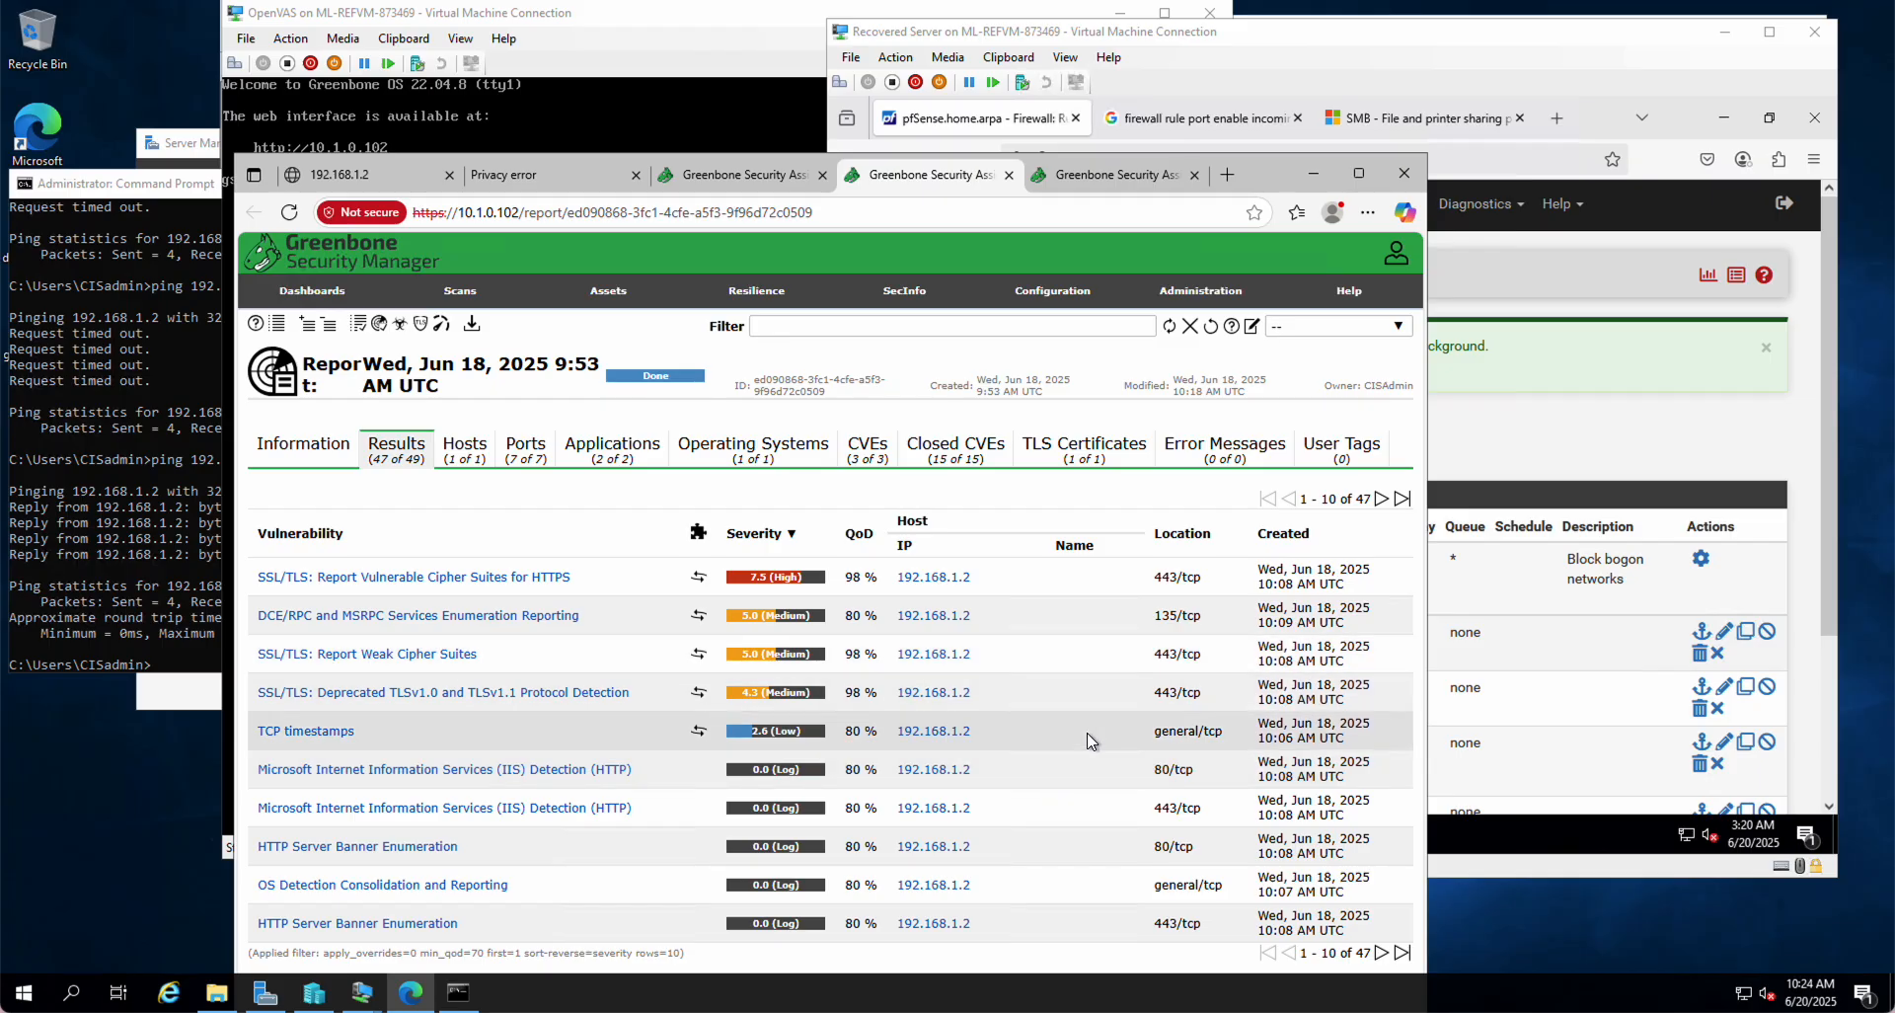
left_click(1380, 954)
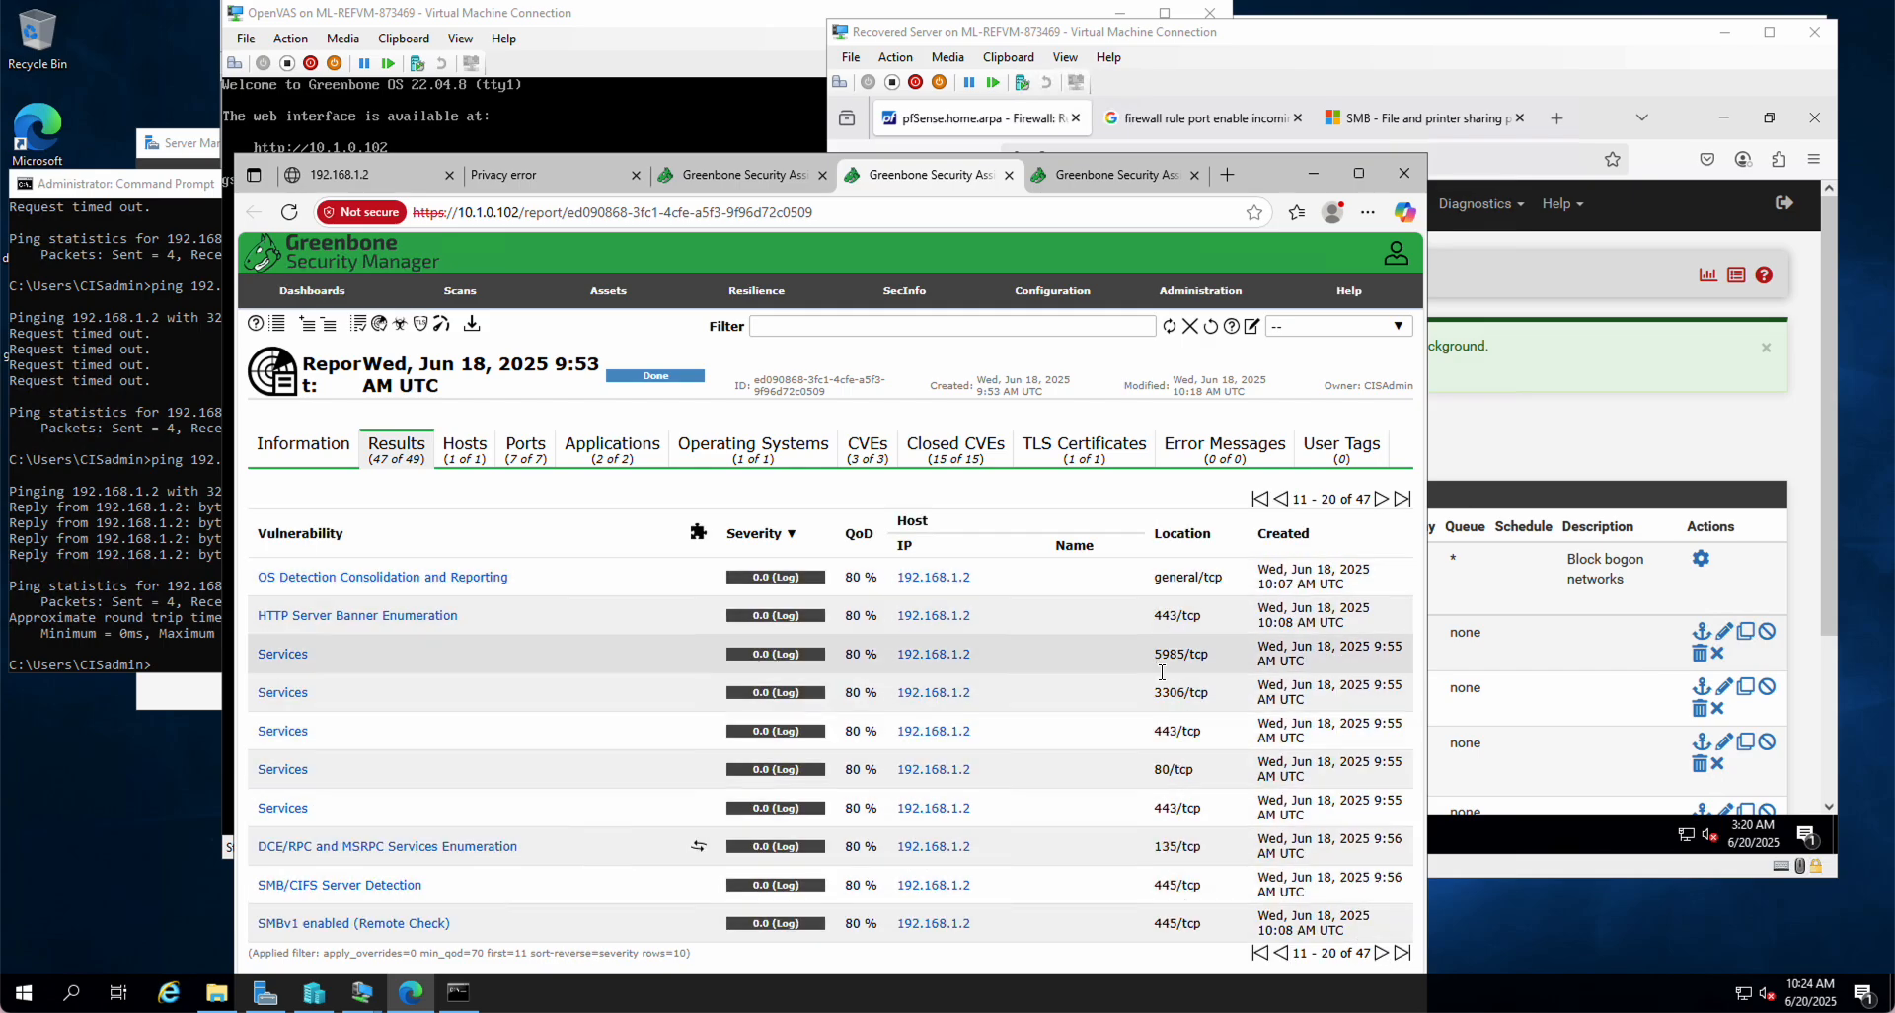
left_click(1381, 953)
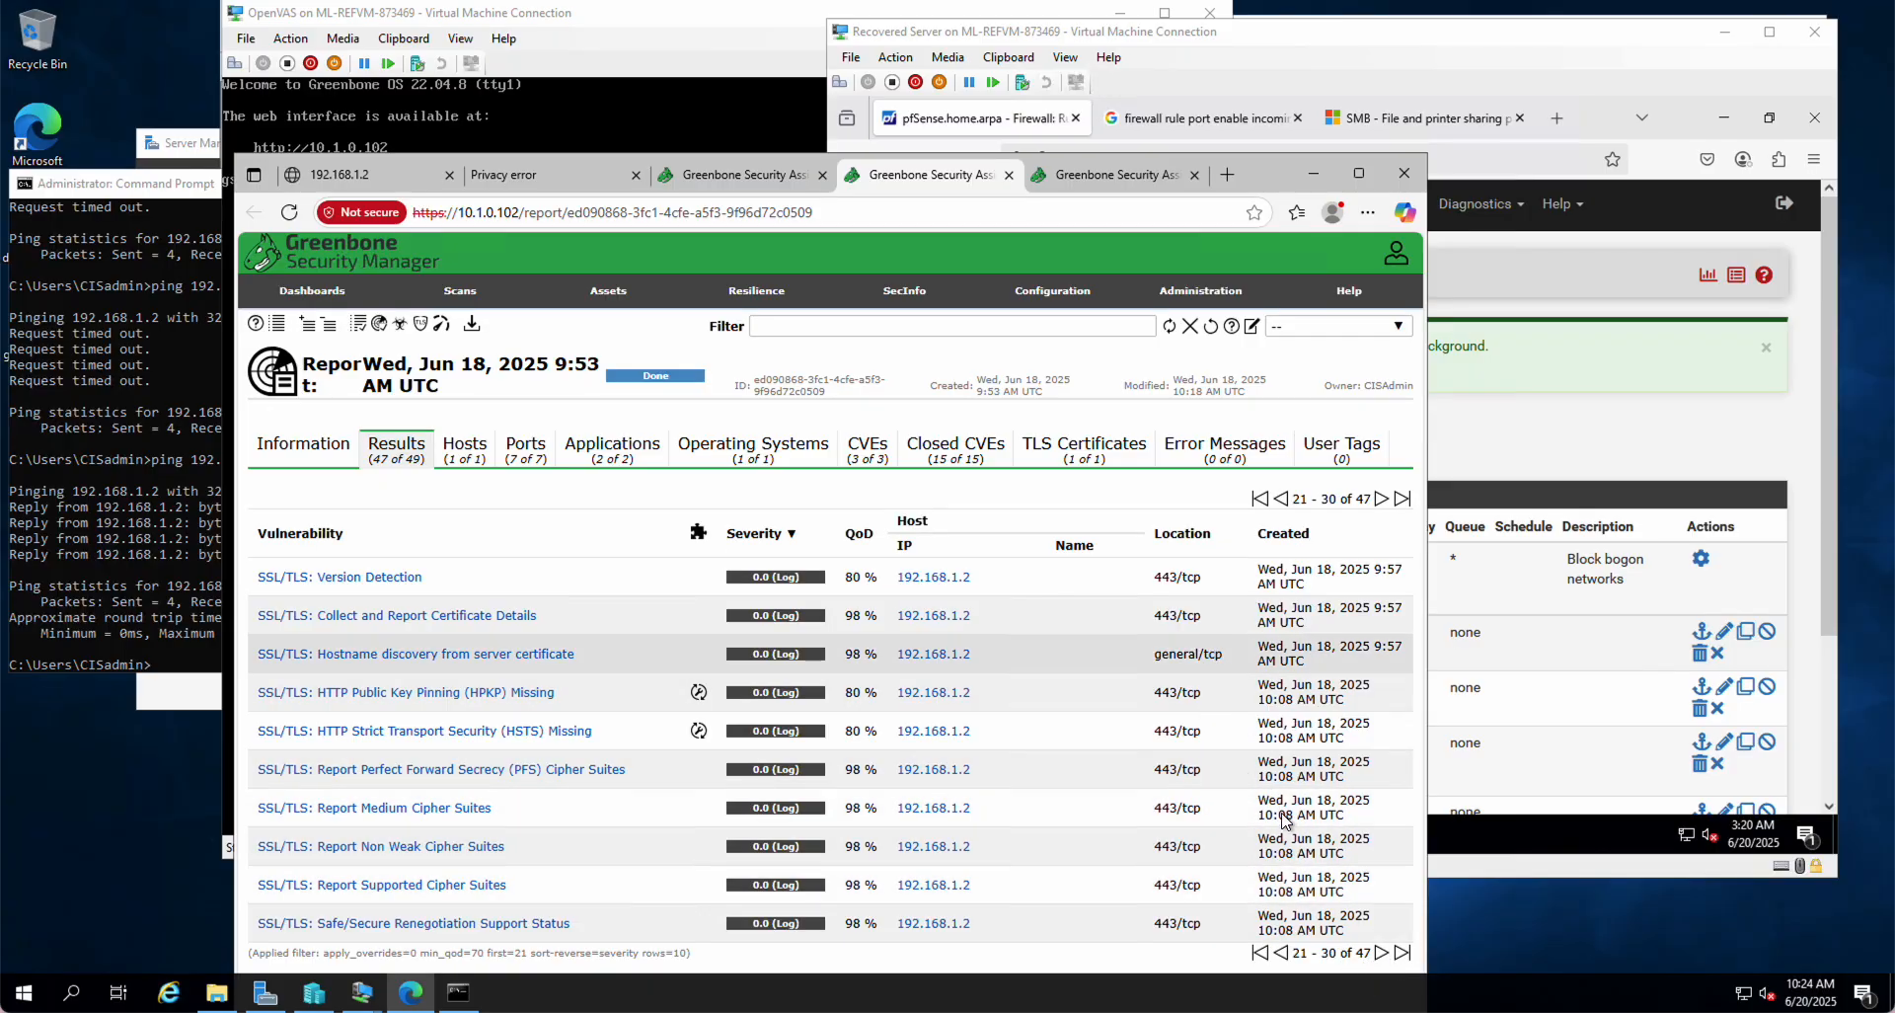
left_click(1381, 954)
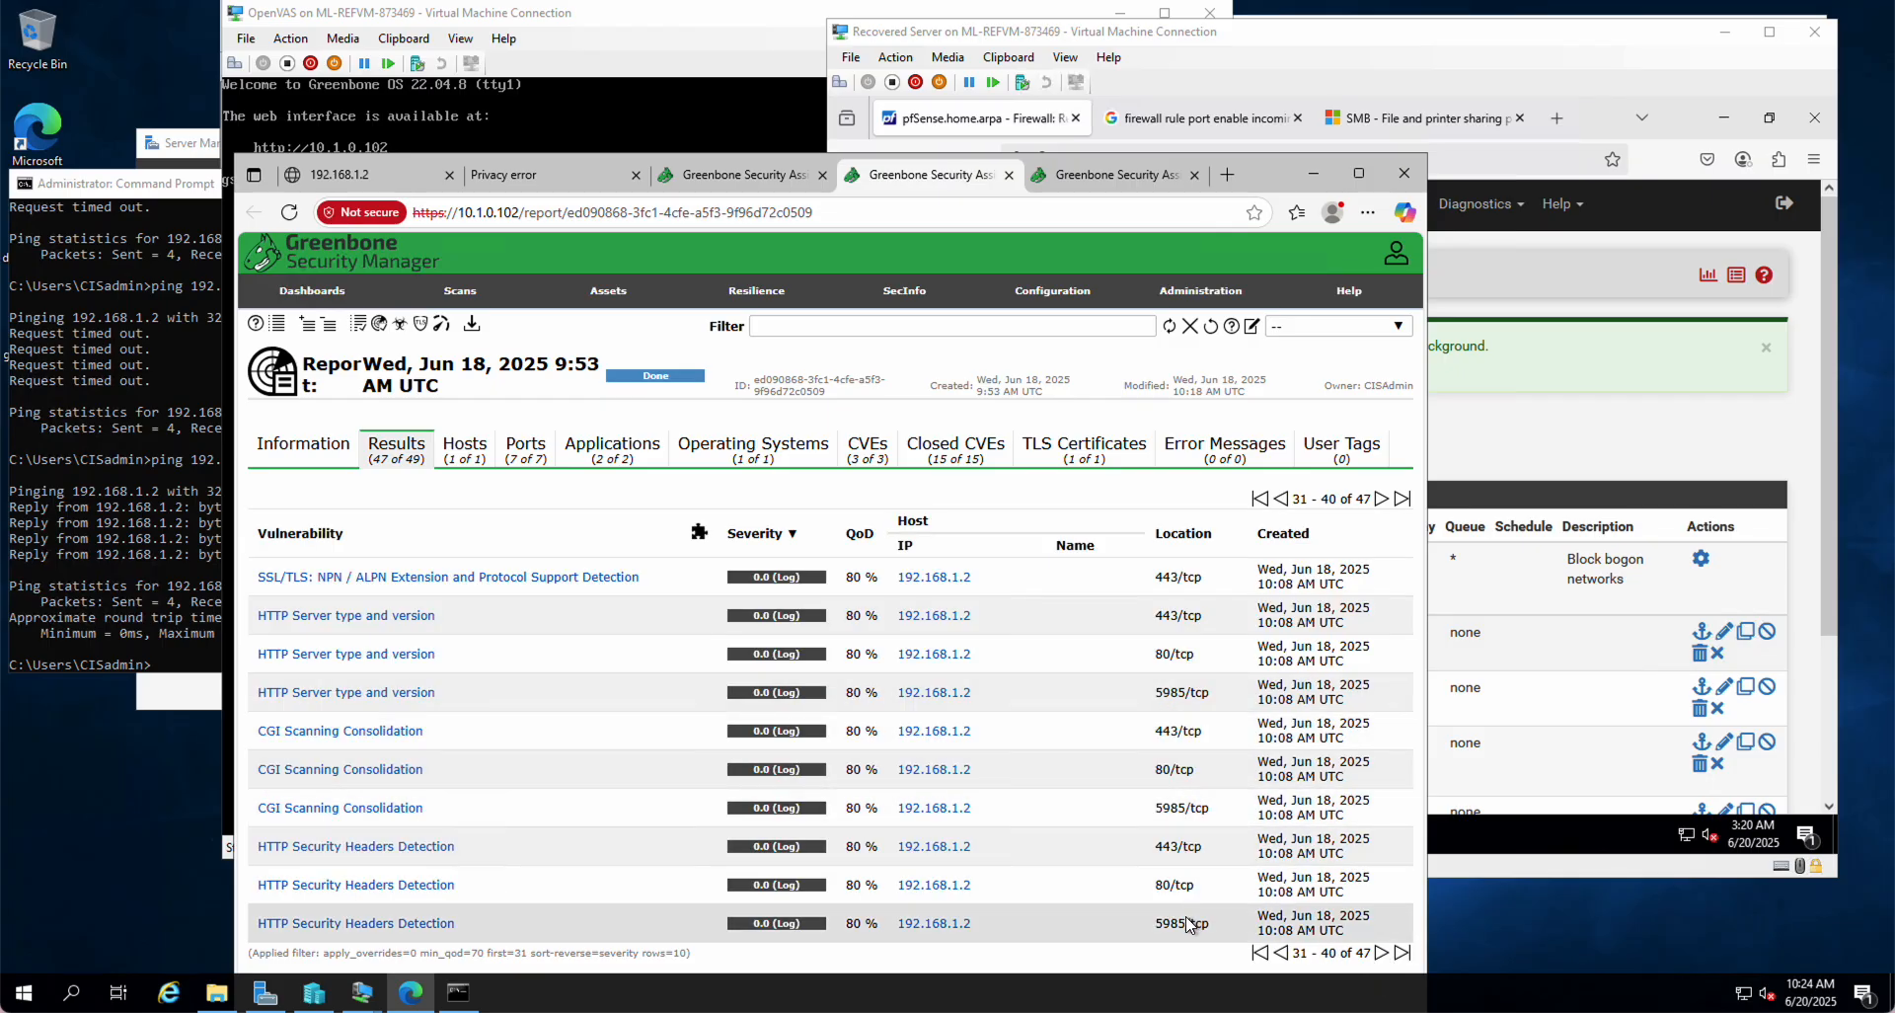
left_click(1381, 953)
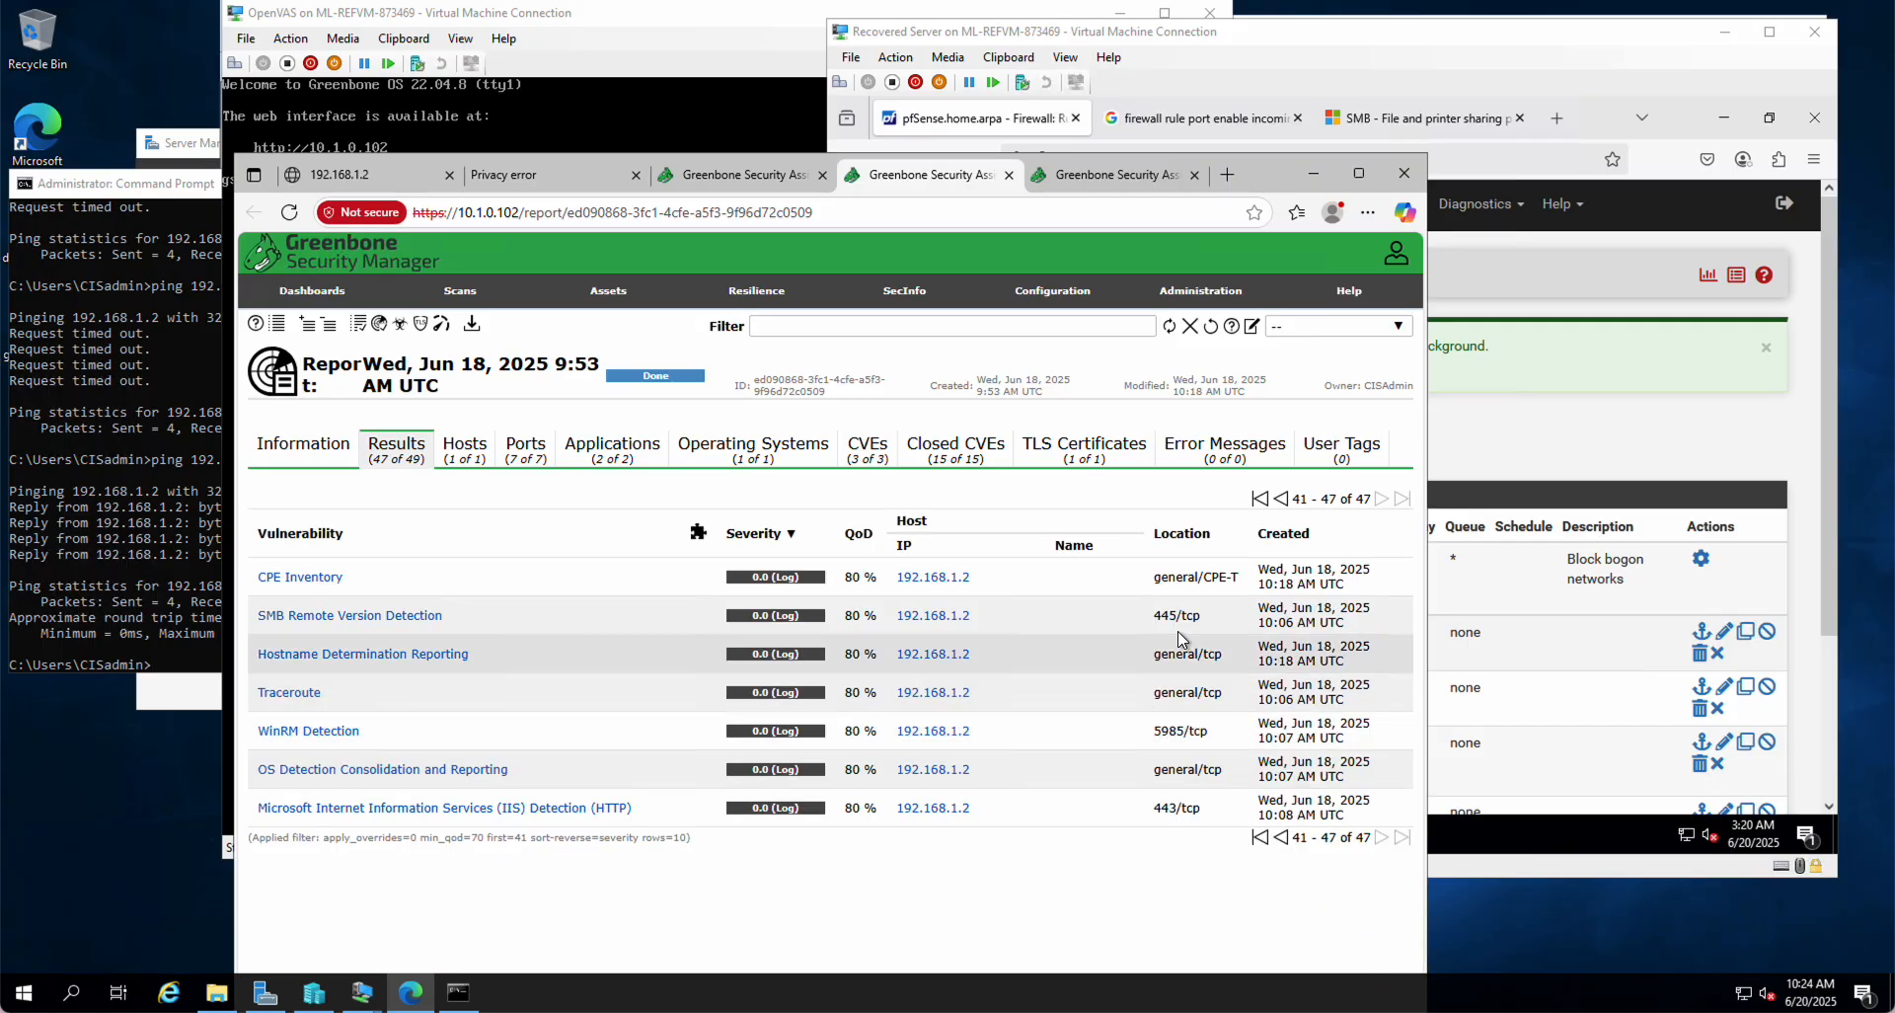
left_click(1143, 178)
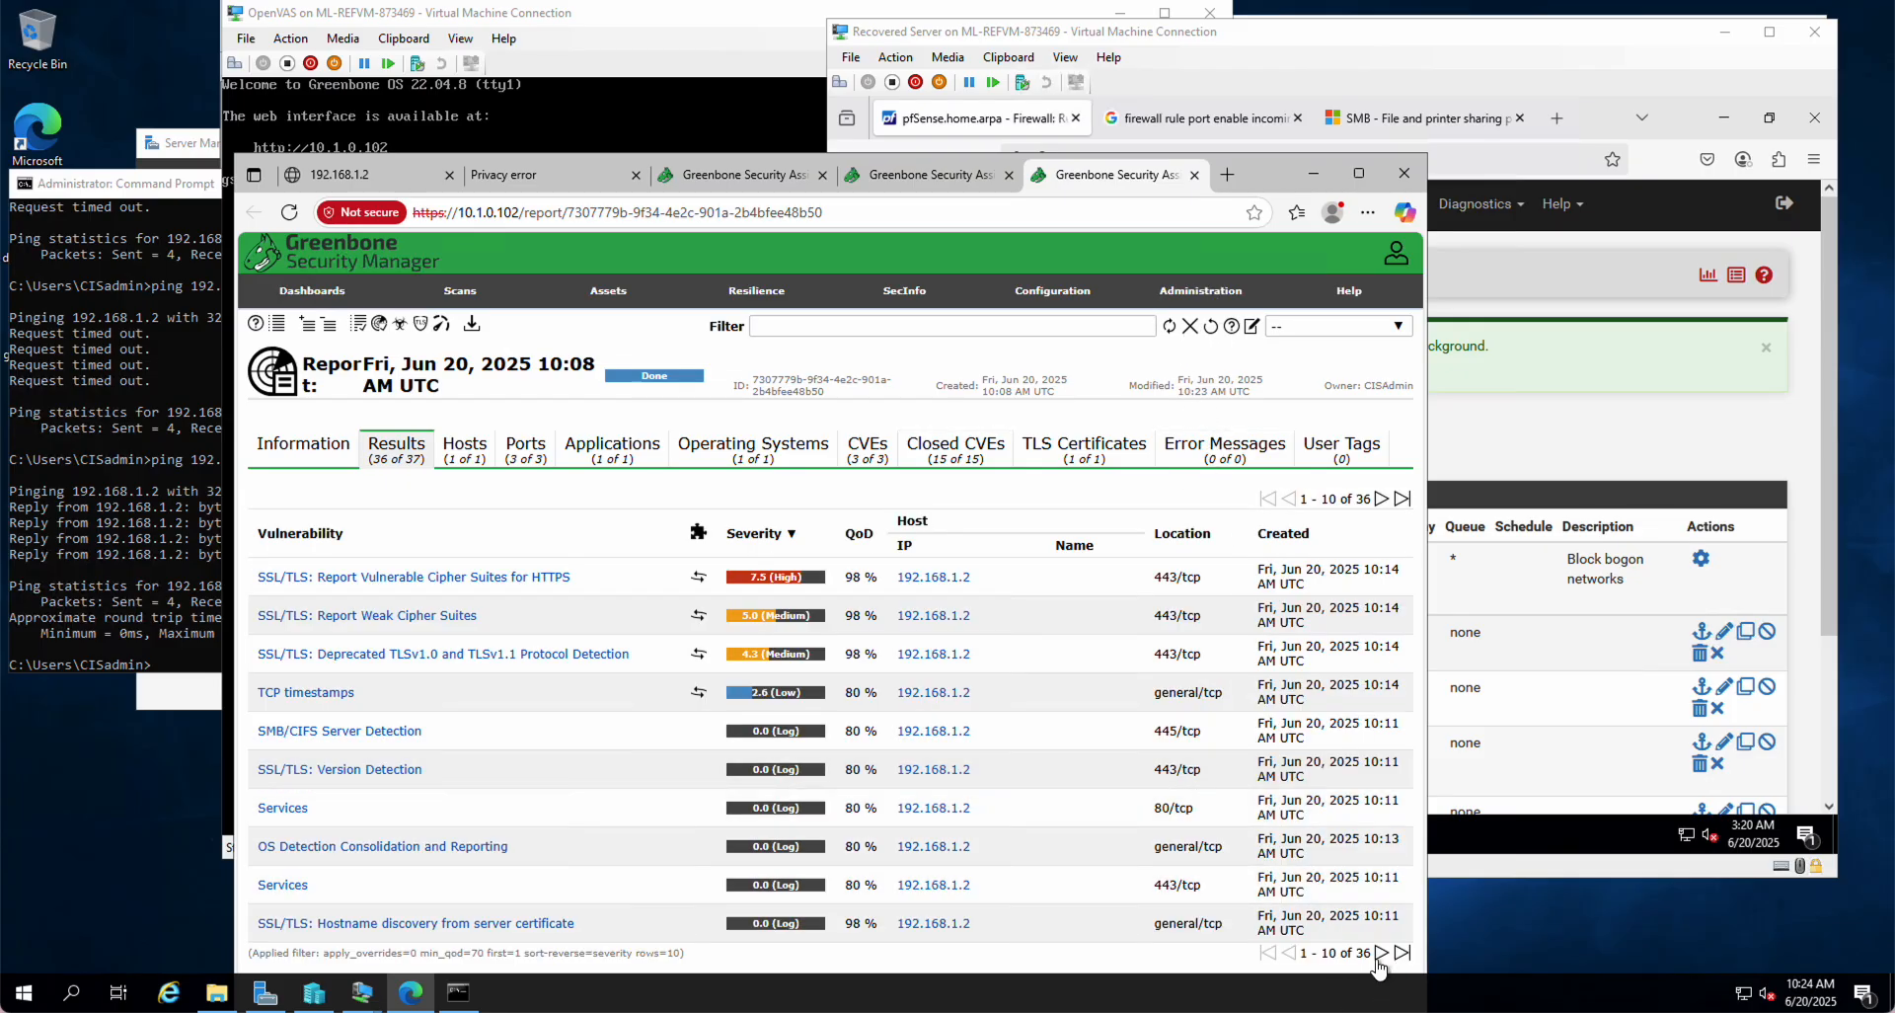
Step: Page through all 36 Jun 20 results, then close both report tabs
left_click(1382, 953)
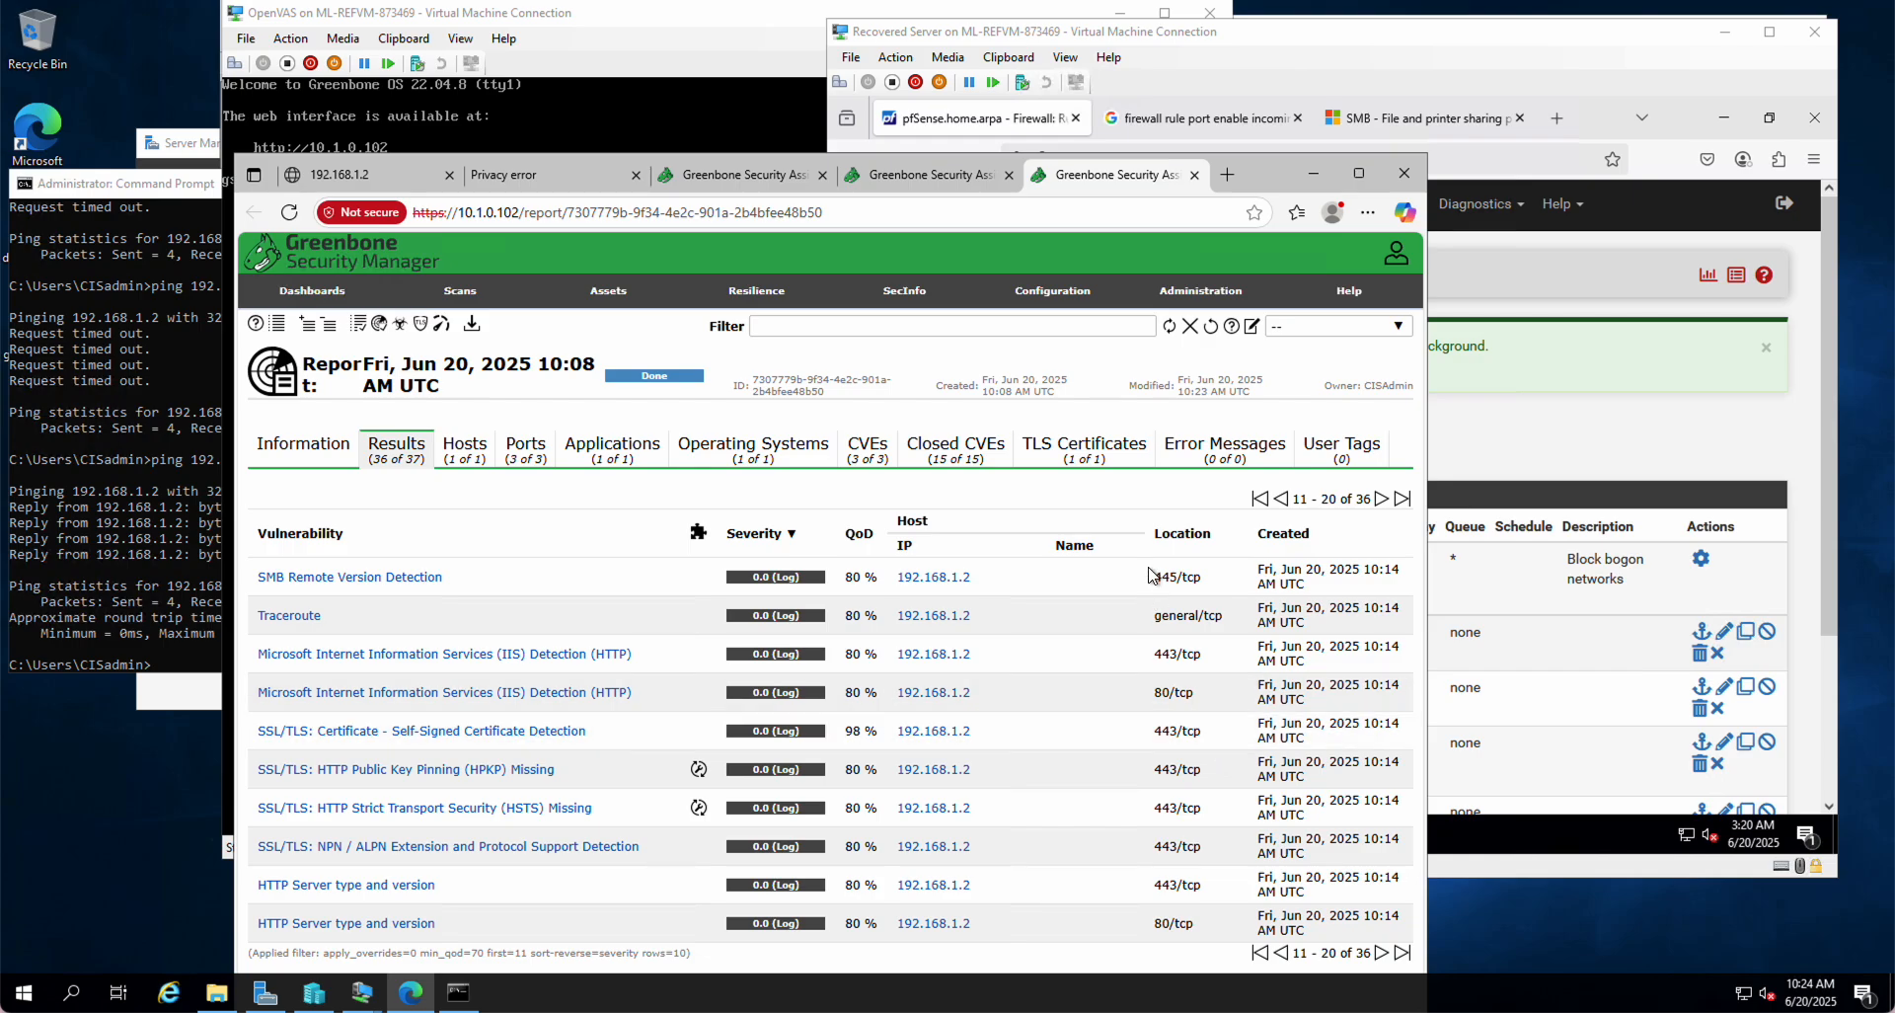
left_click(1382, 953)
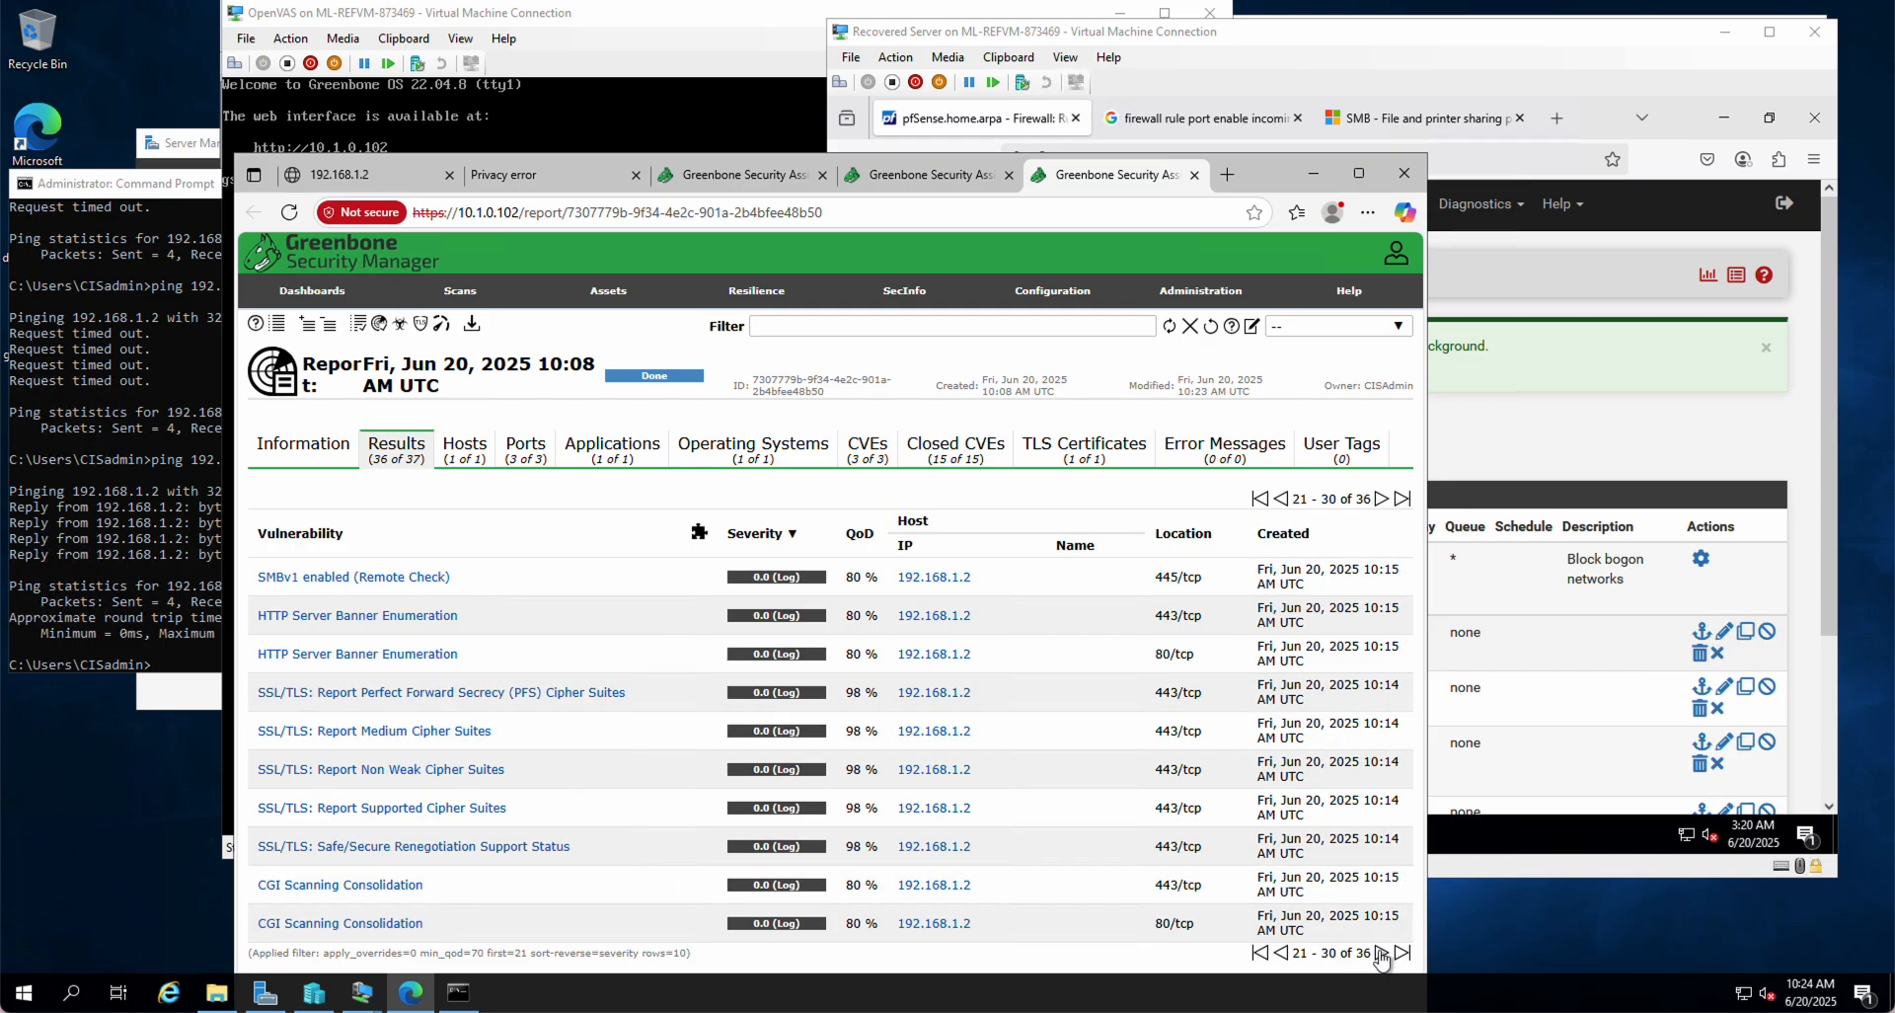
left_click(1382, 953)
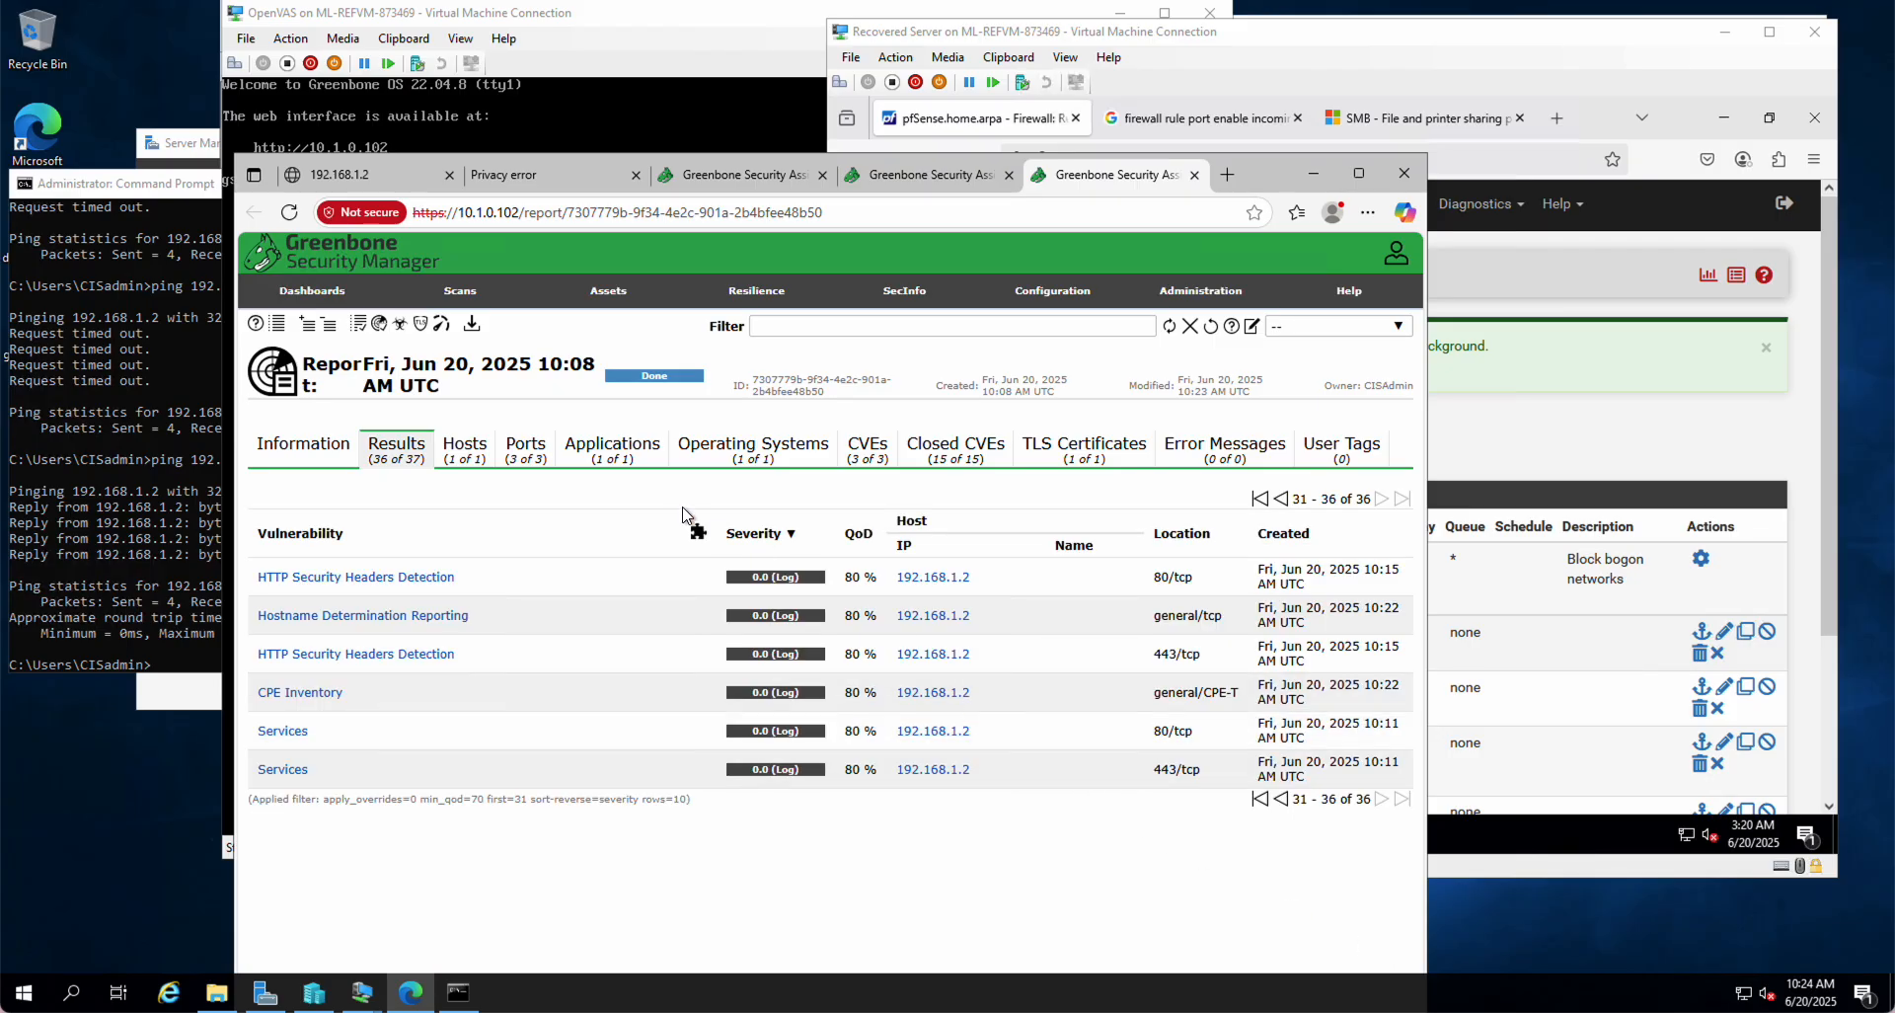
left_click(1195, 176)
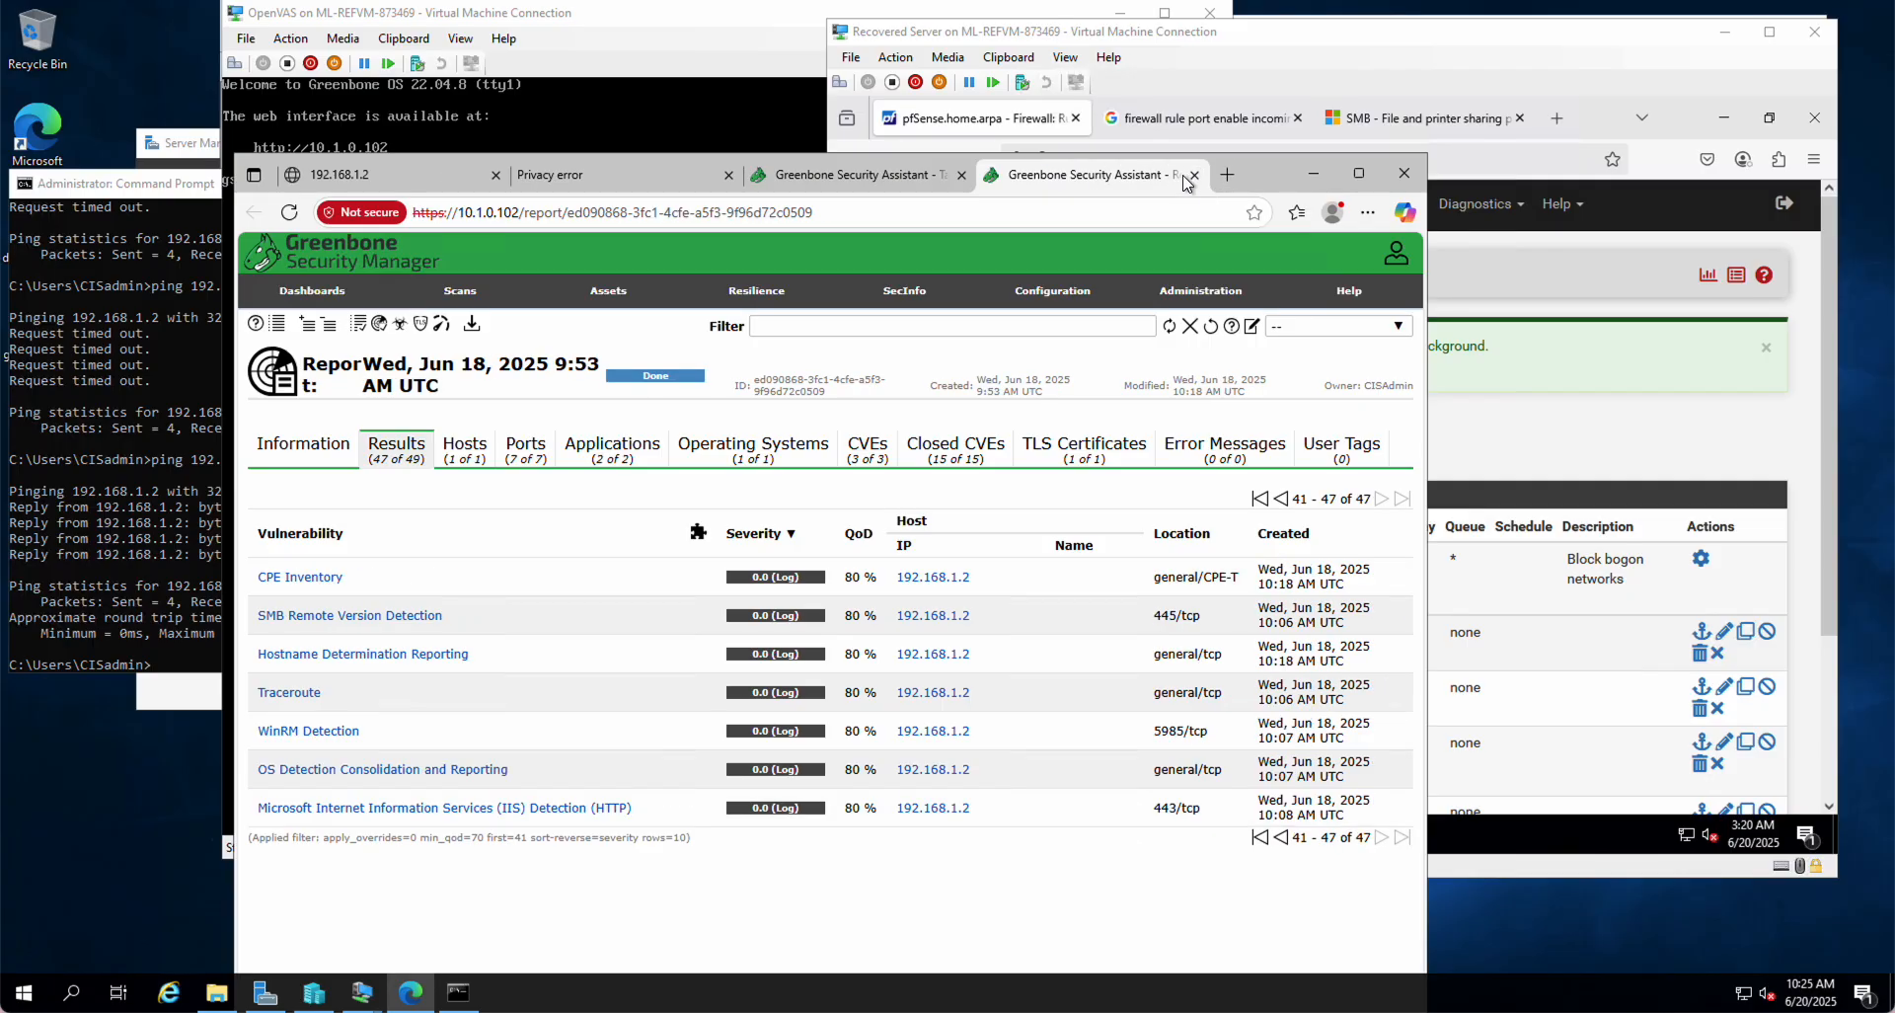
left_click(1195, 175)
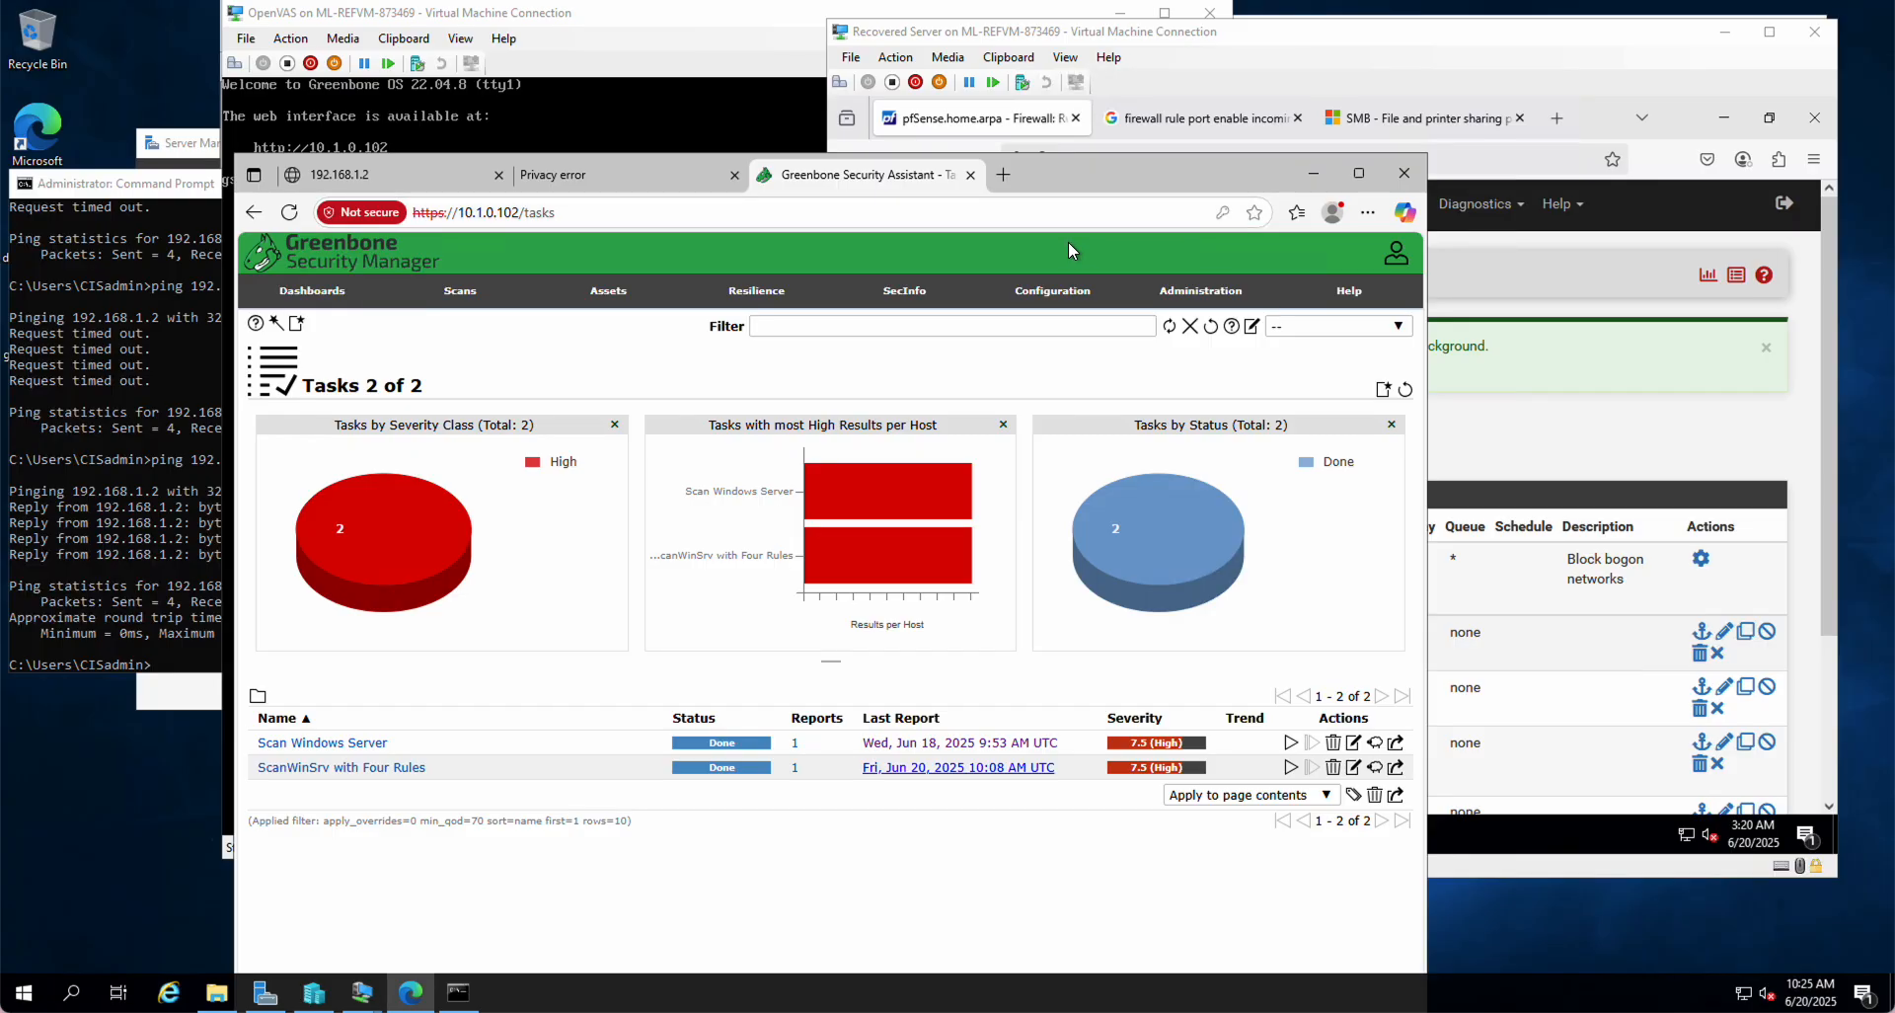
Step: In the pfSense VM window, open Firewall > Rules on the LAN tab
left_click(1422, 40)
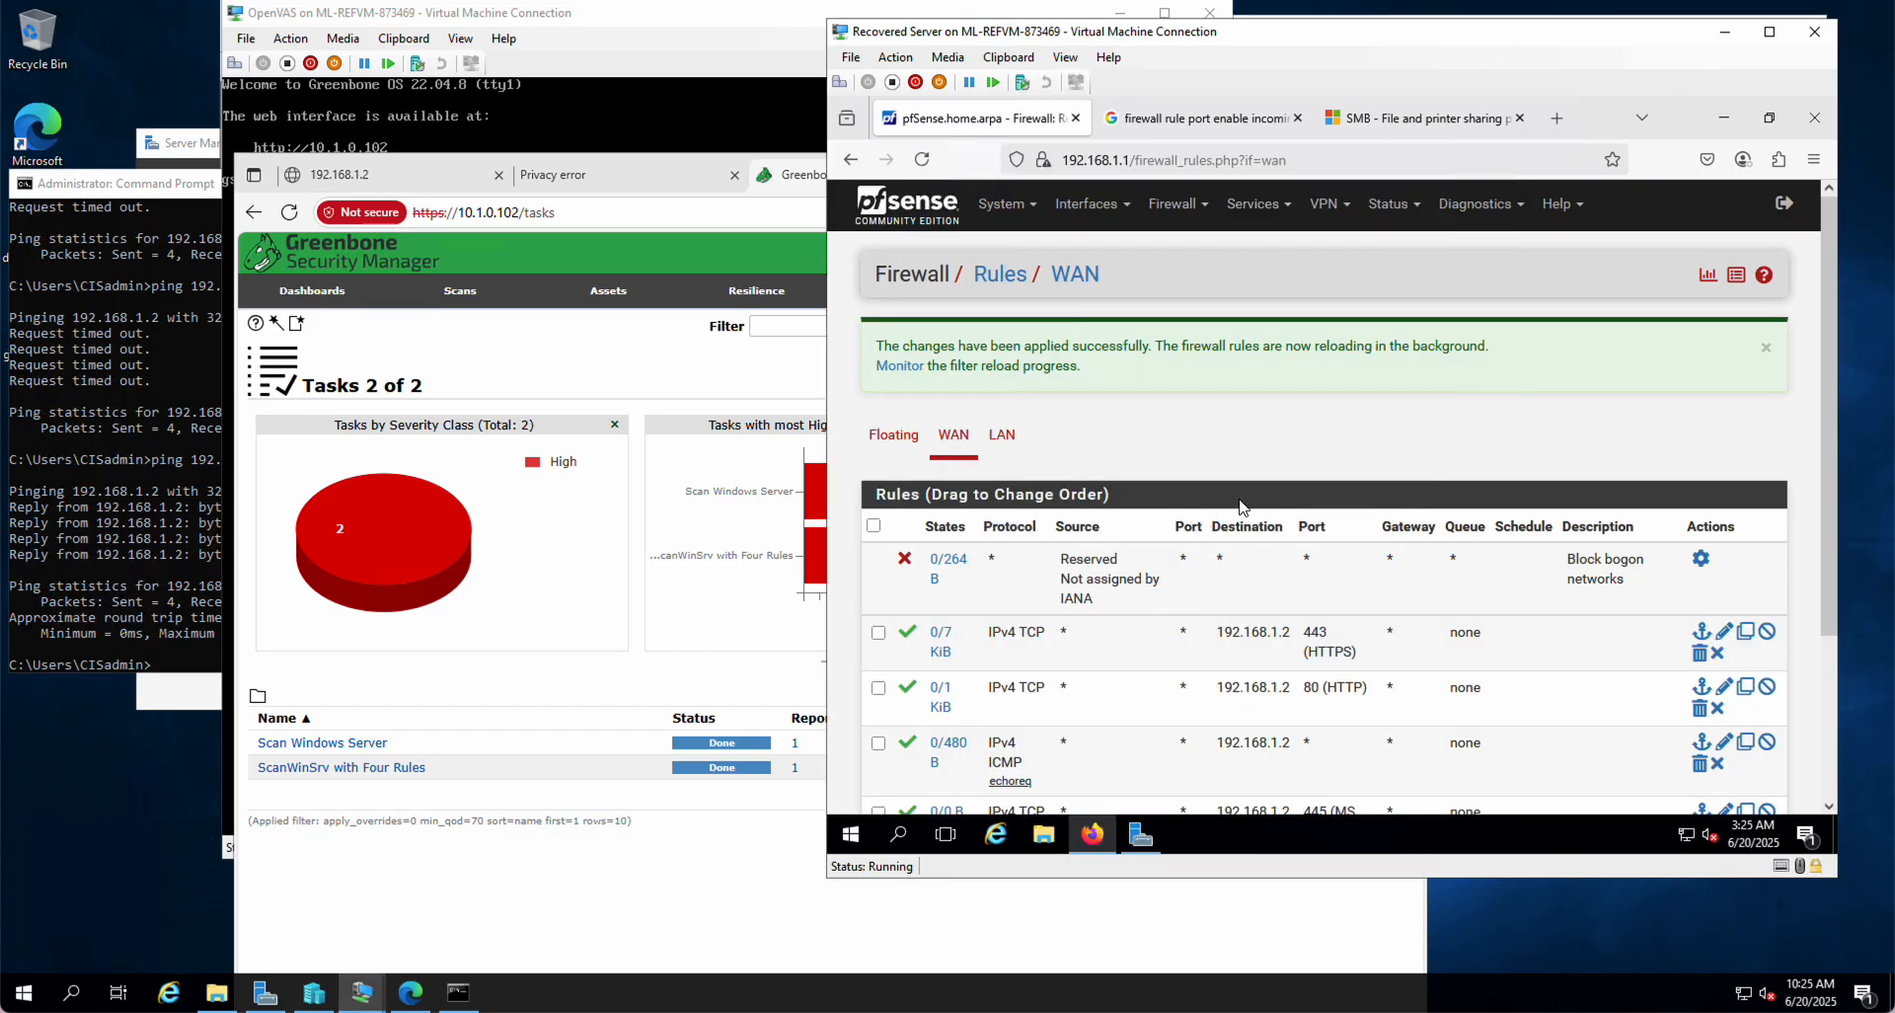
scroll(1352, 577, "down", 3)
scroll(1352, 577, "up", 3)
left_click_drag(1323, 41, 1034, 32)
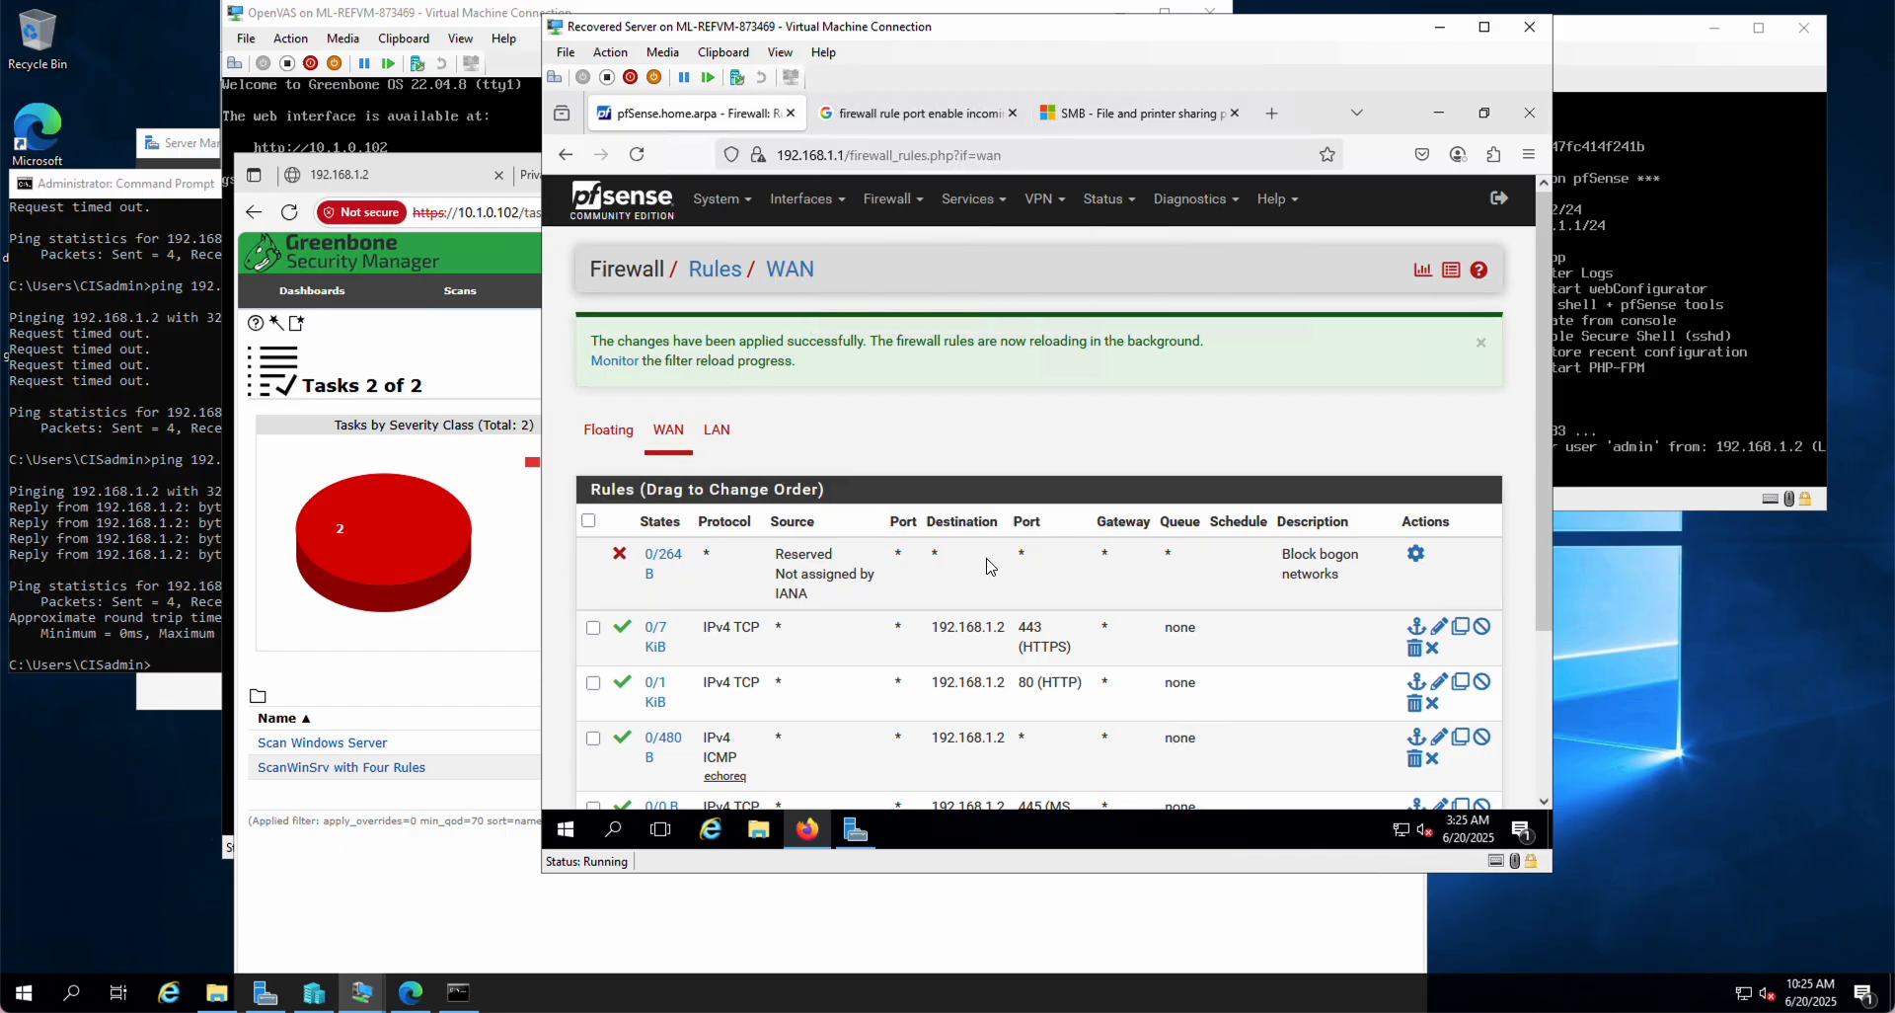
left_click(719, 446)
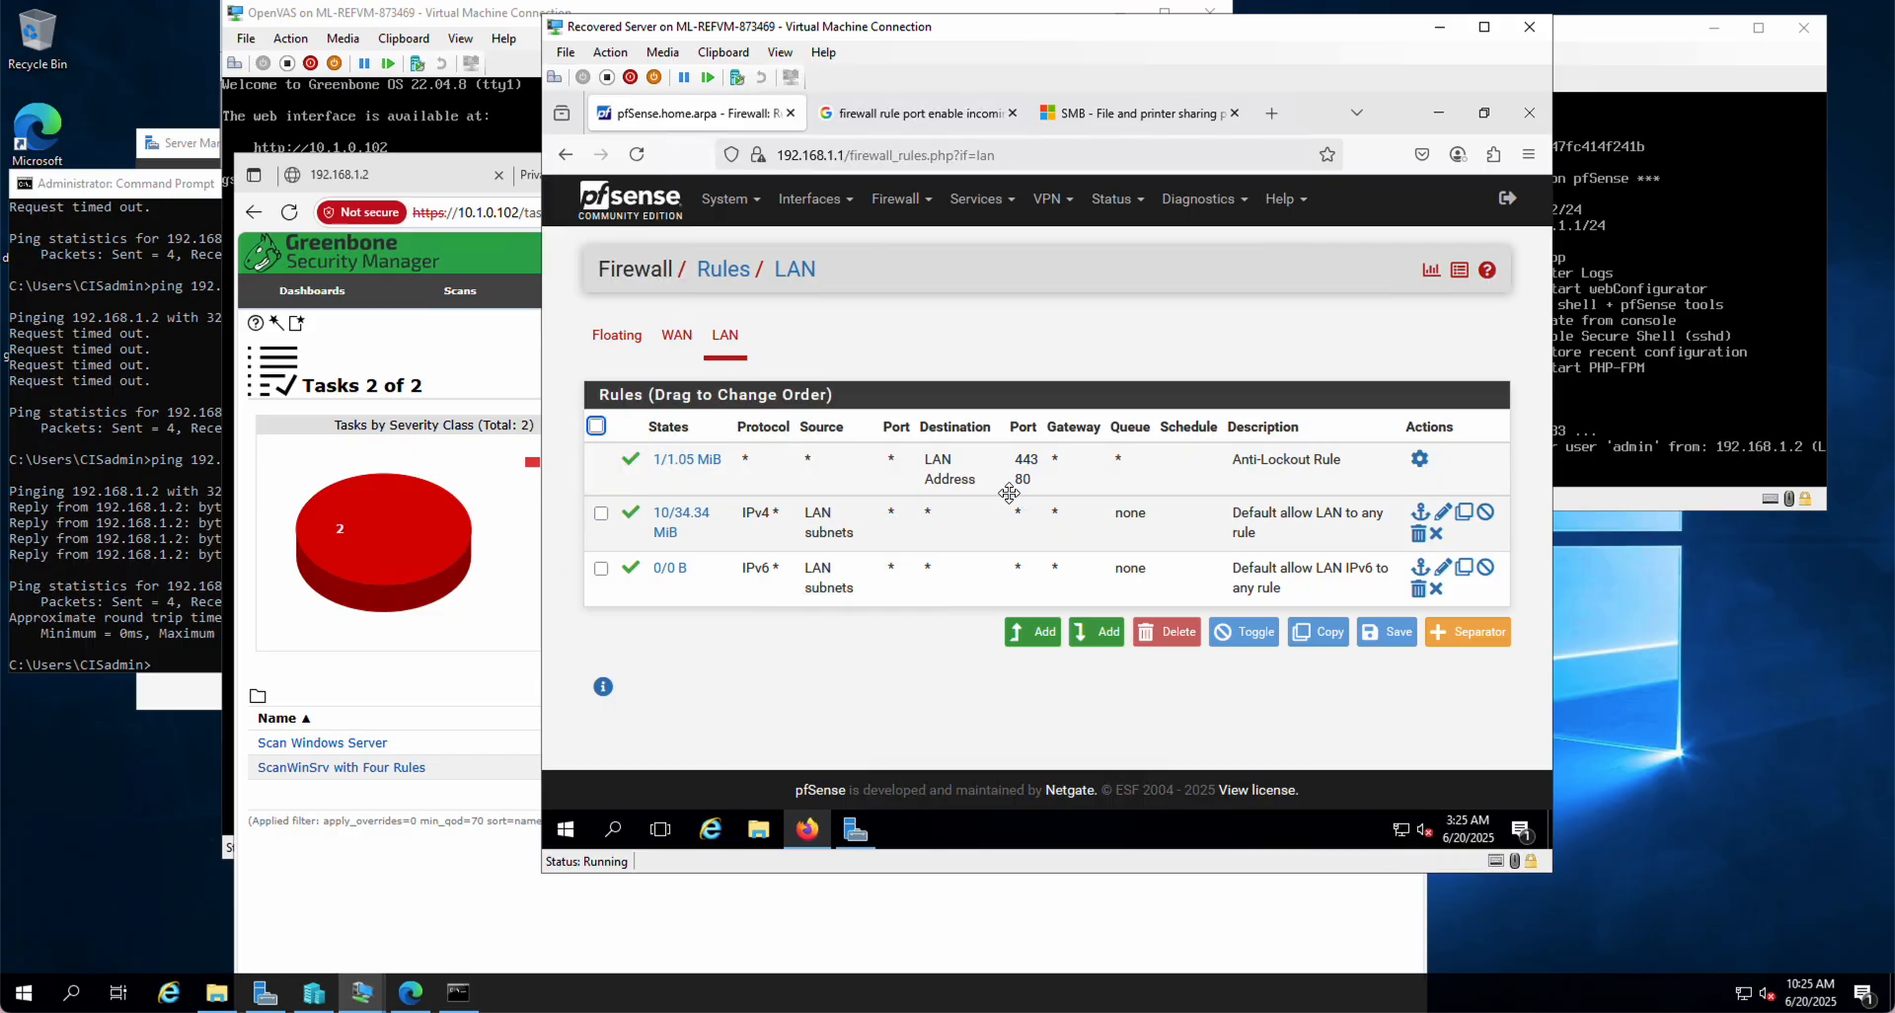
mouse_move(688, 472)
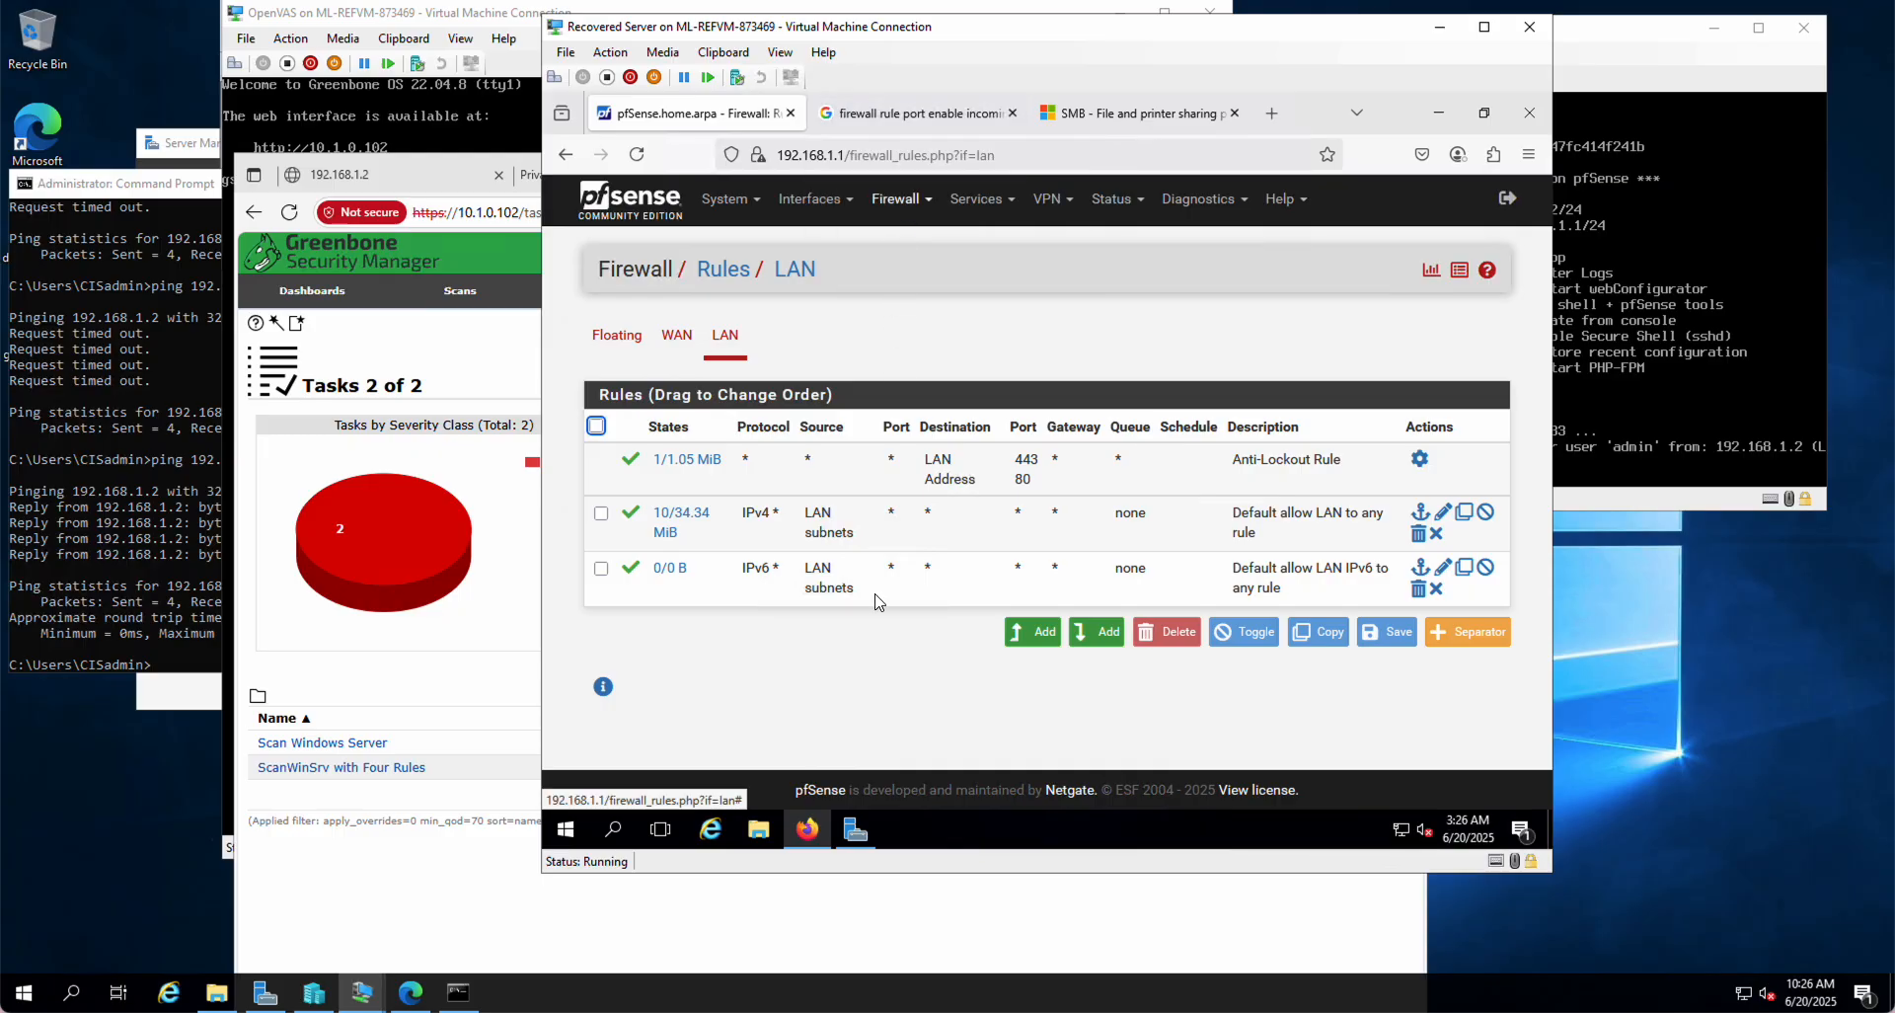
Step: Launch Command Prompt by searching for cmd
left_click(616, 832)
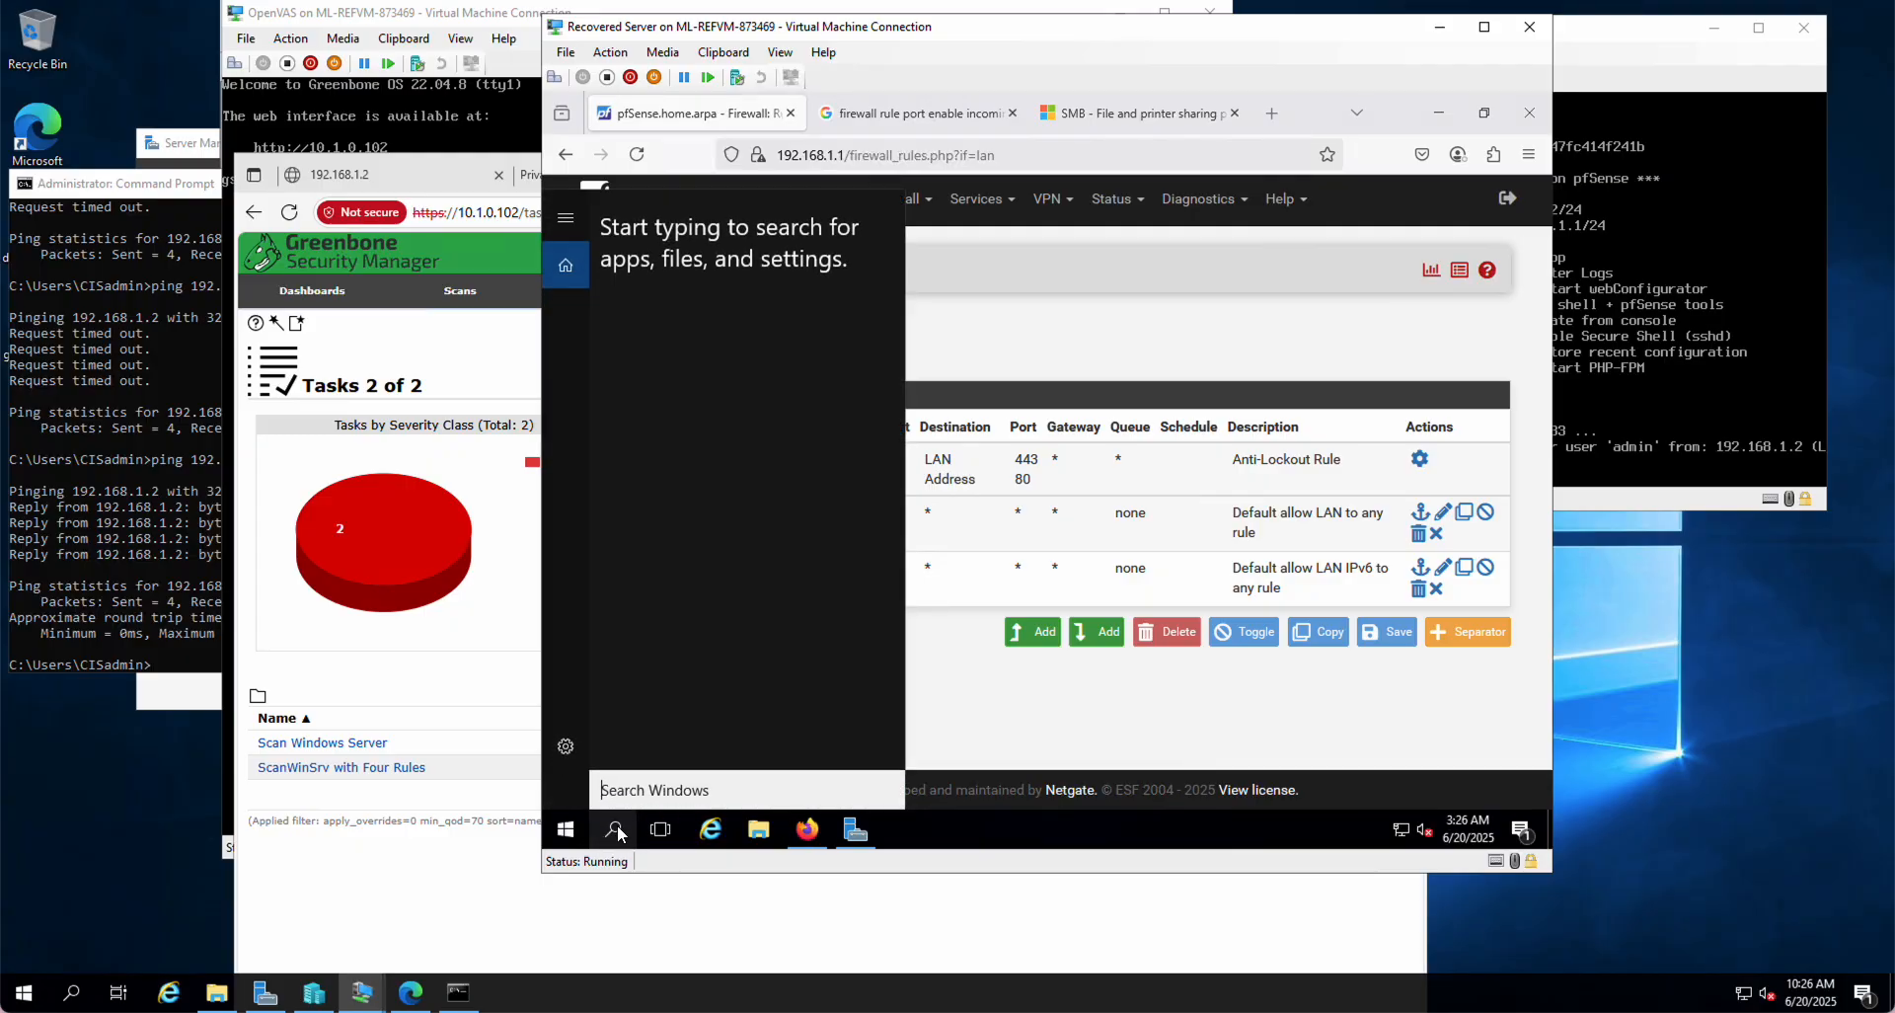
type("cmd")
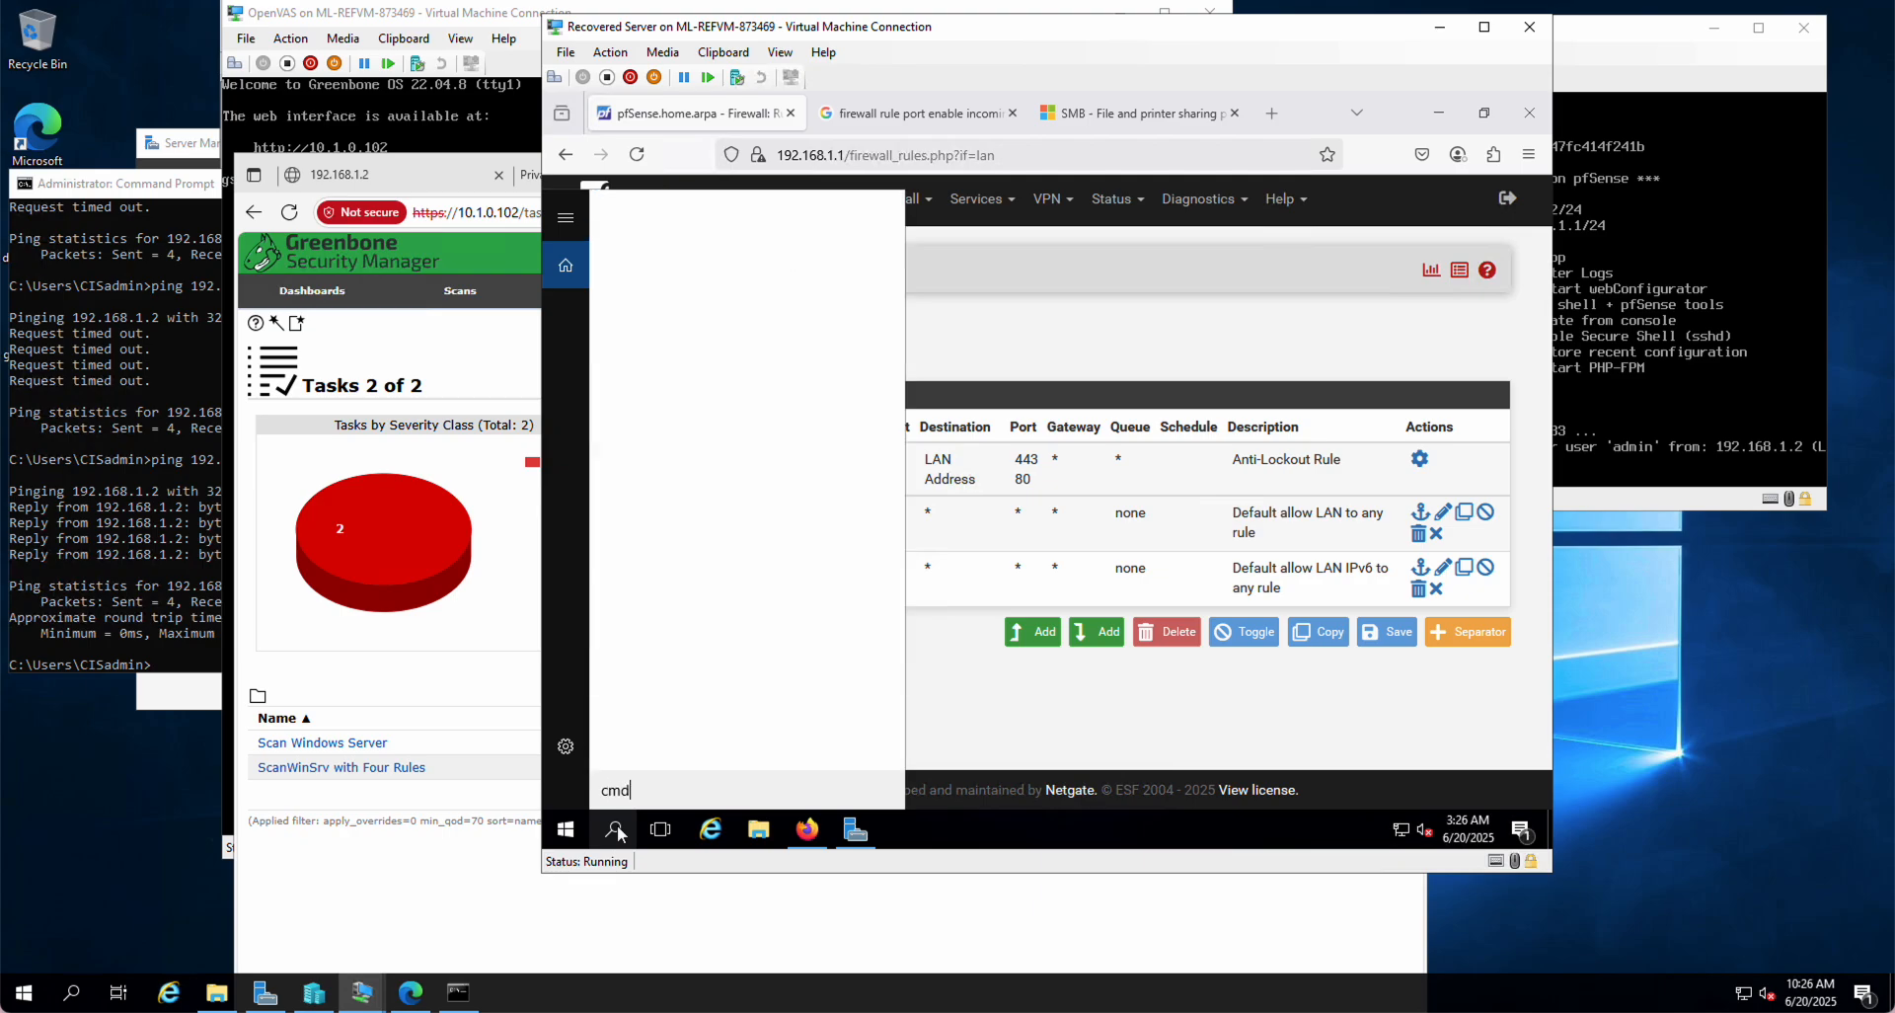
key("Return")
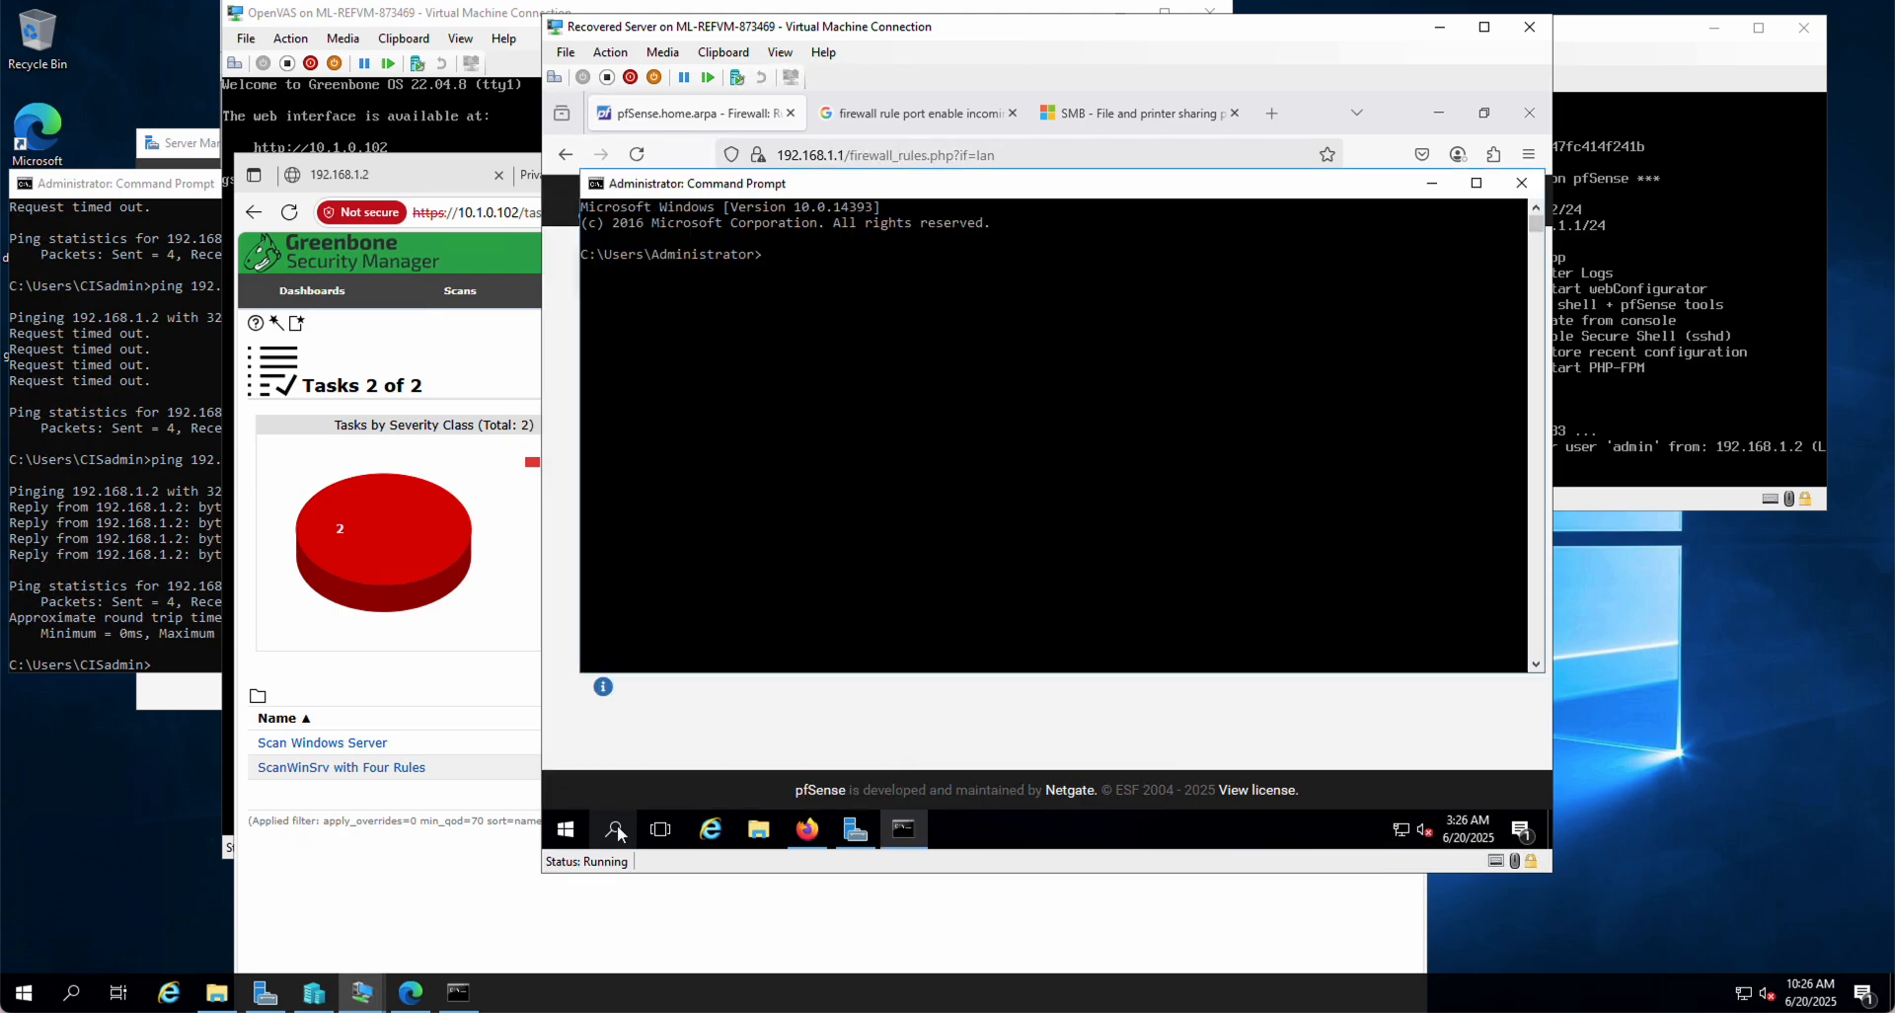
type("nslookup")
key("Return")
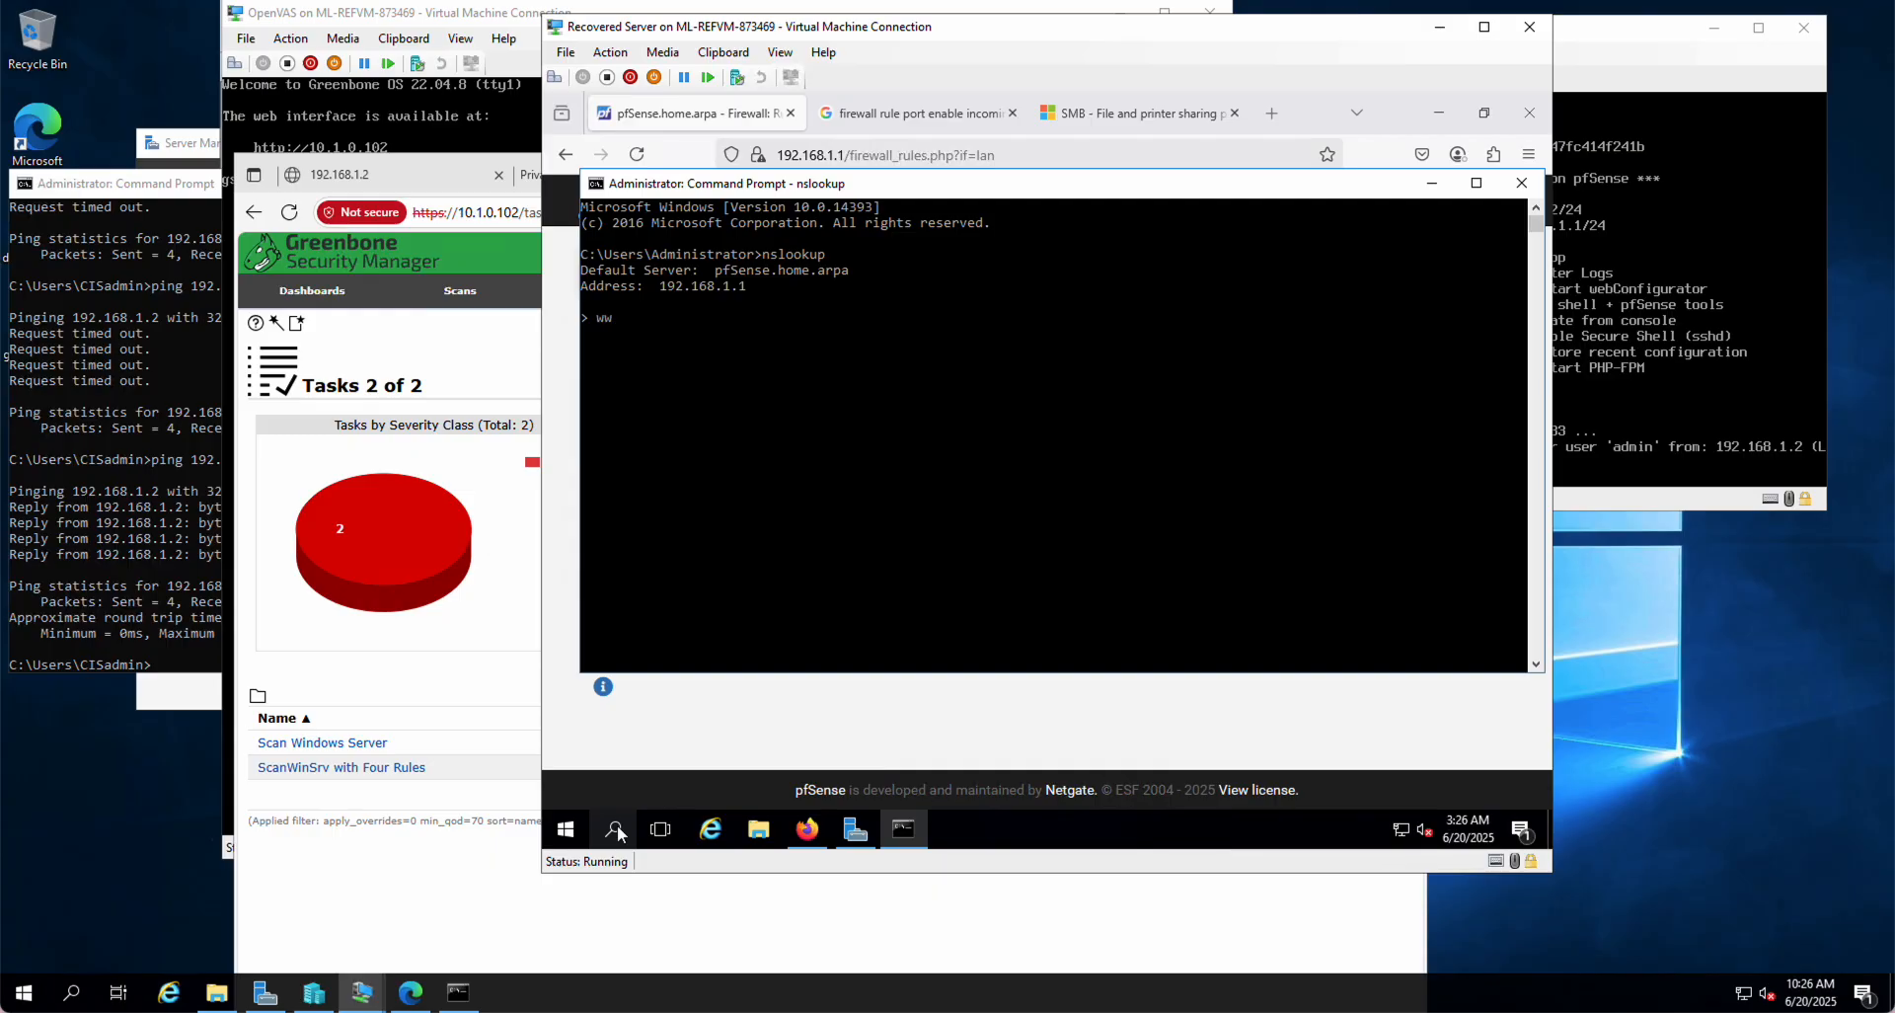
key("BackSpace")
type("ap")
type("appstate")
type(".edu")
key("Return")
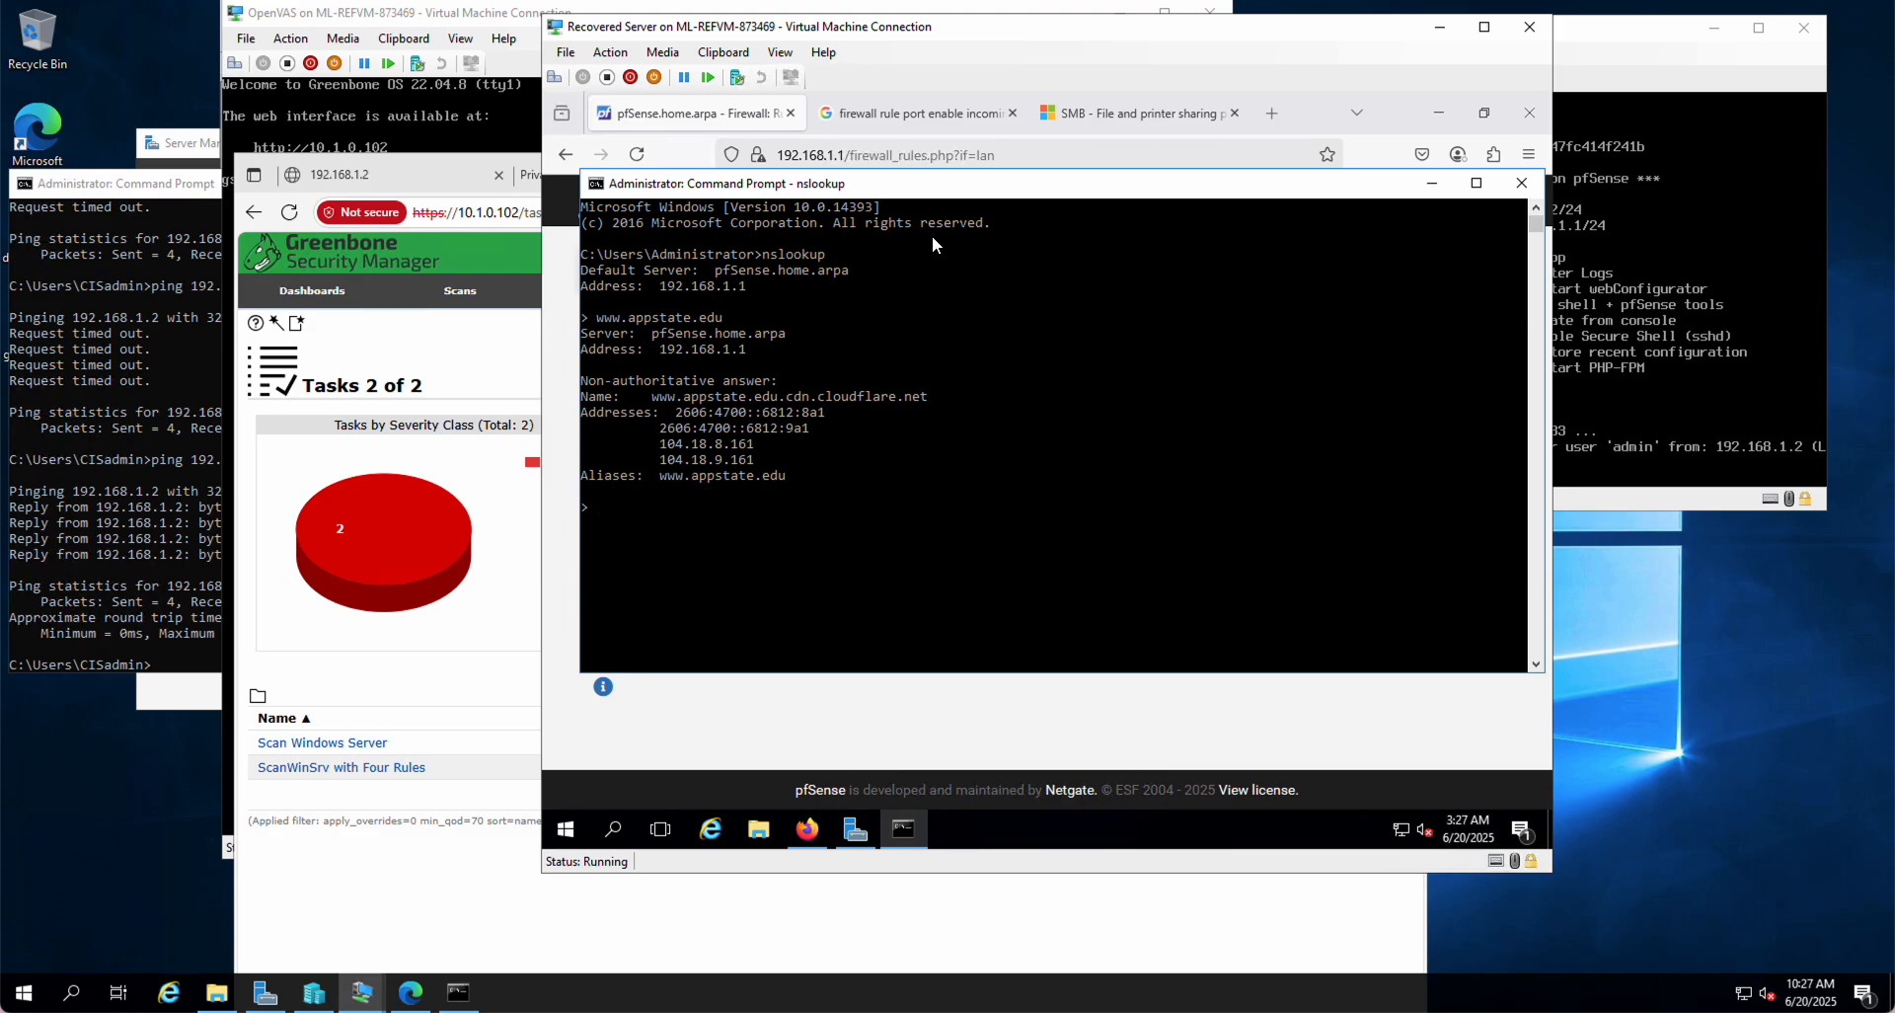
left_click(1276, 114)
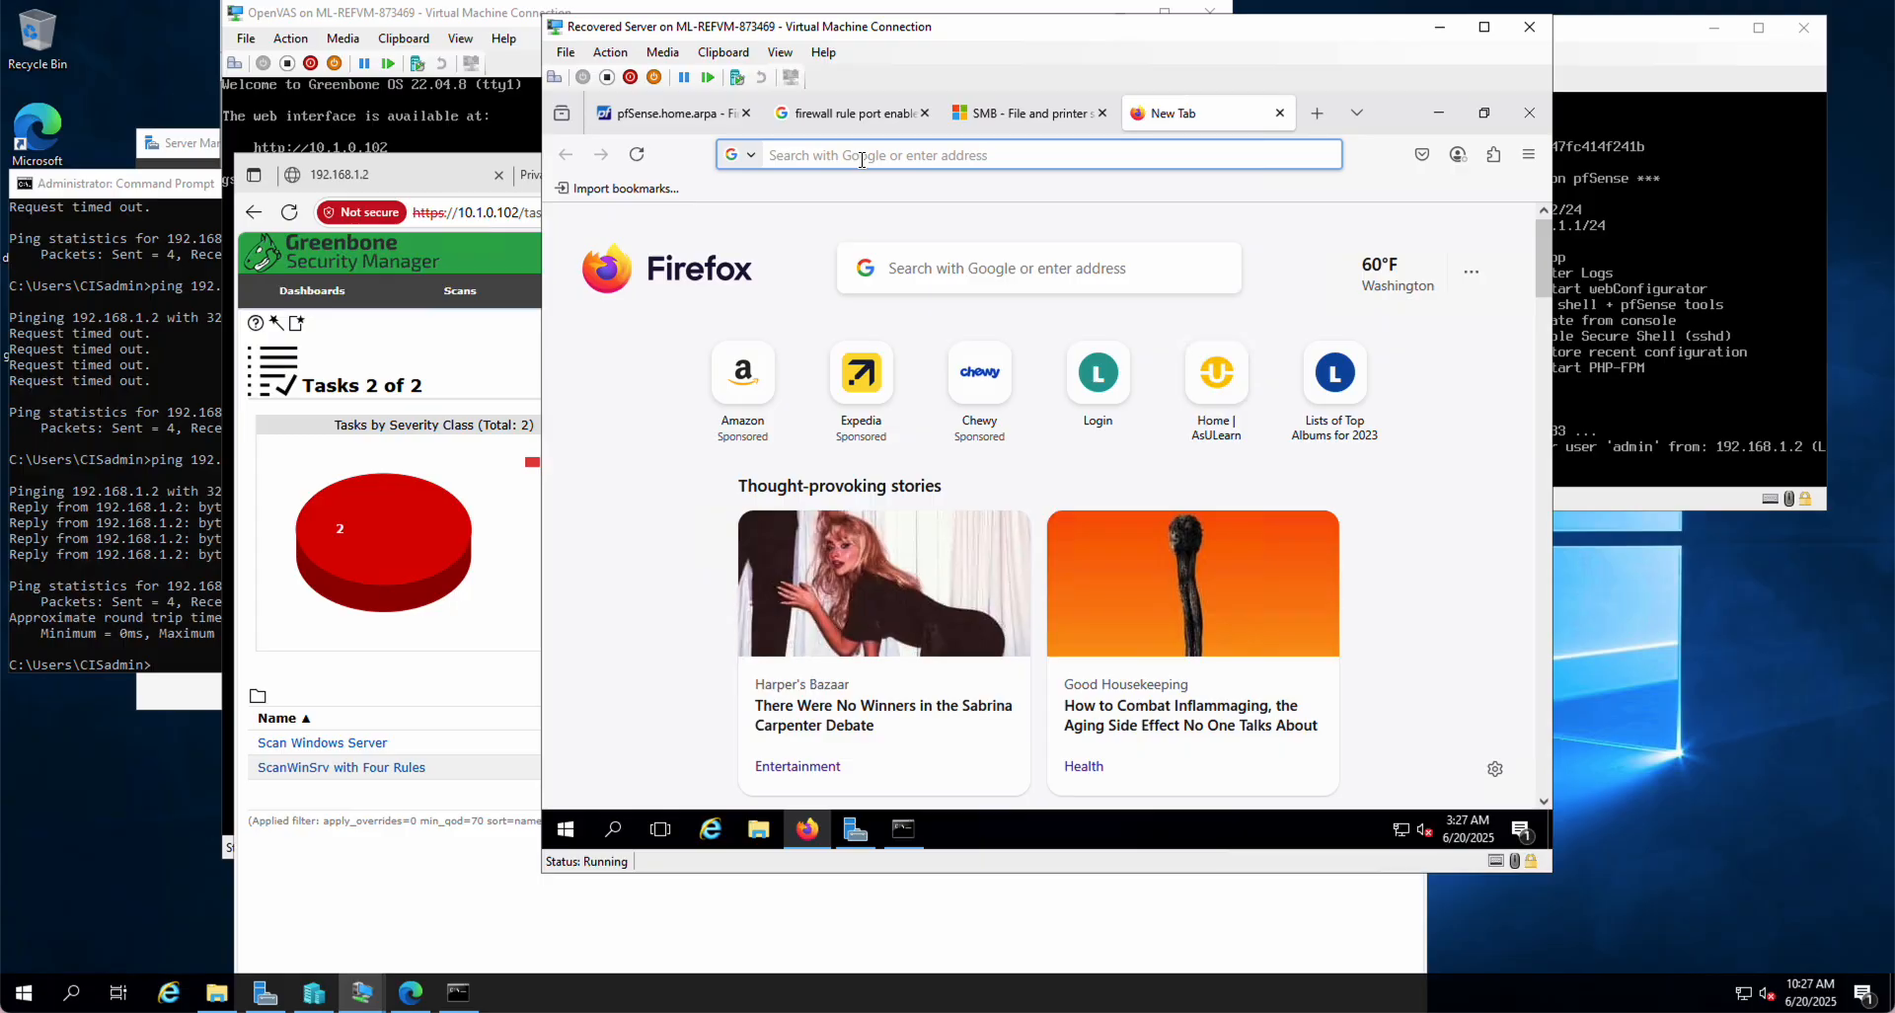
type("www.a")
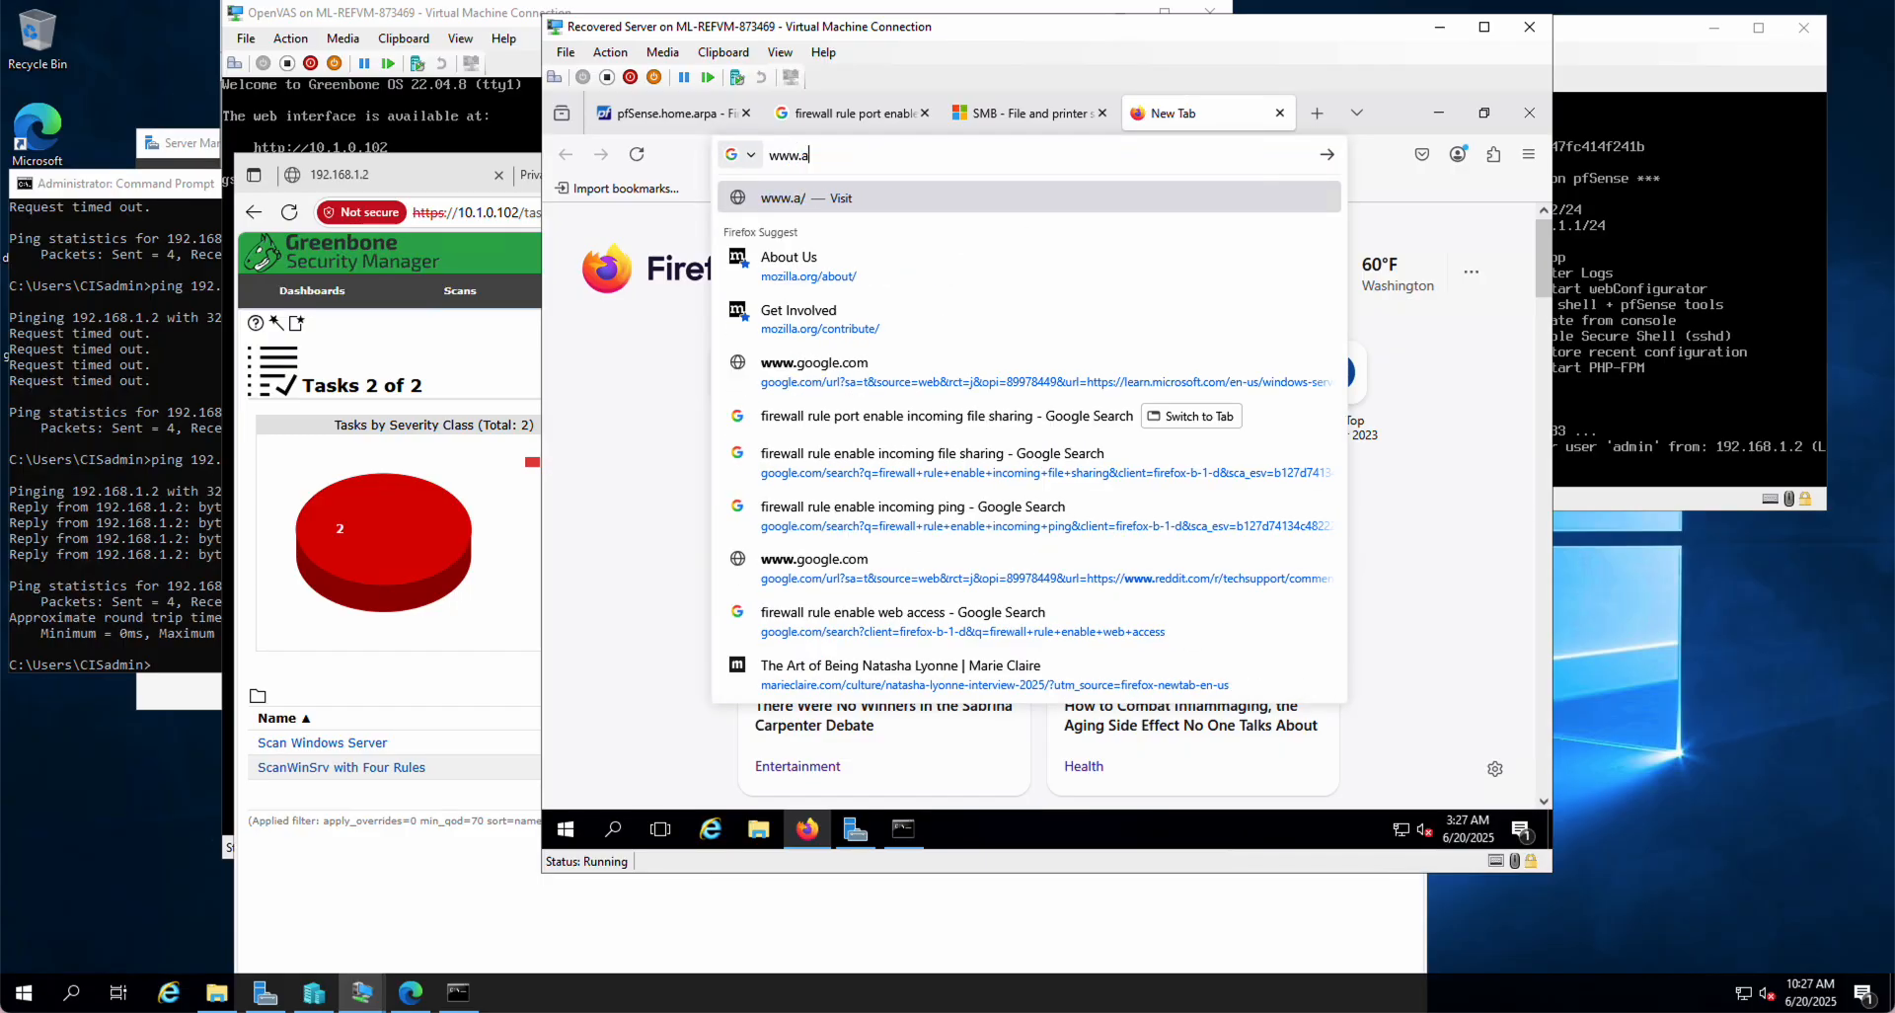
type("ppstat")
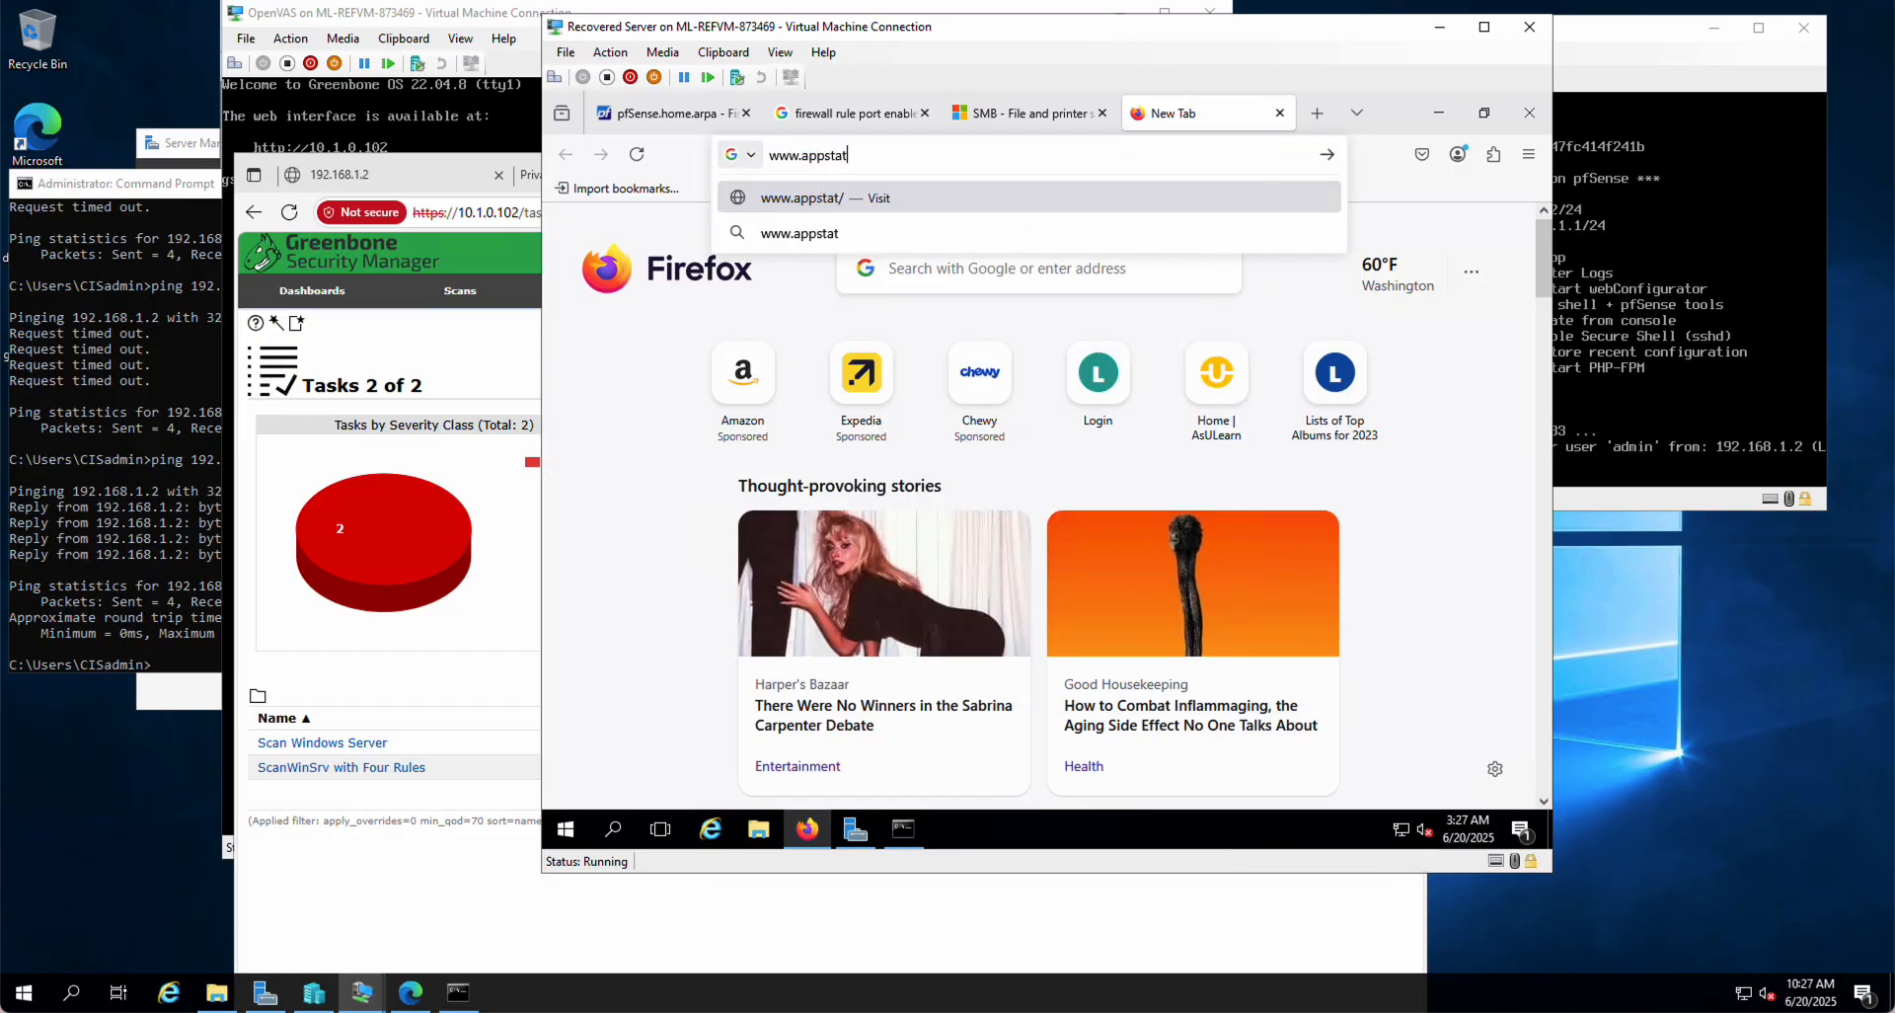
type("e.edu")
key("Return")
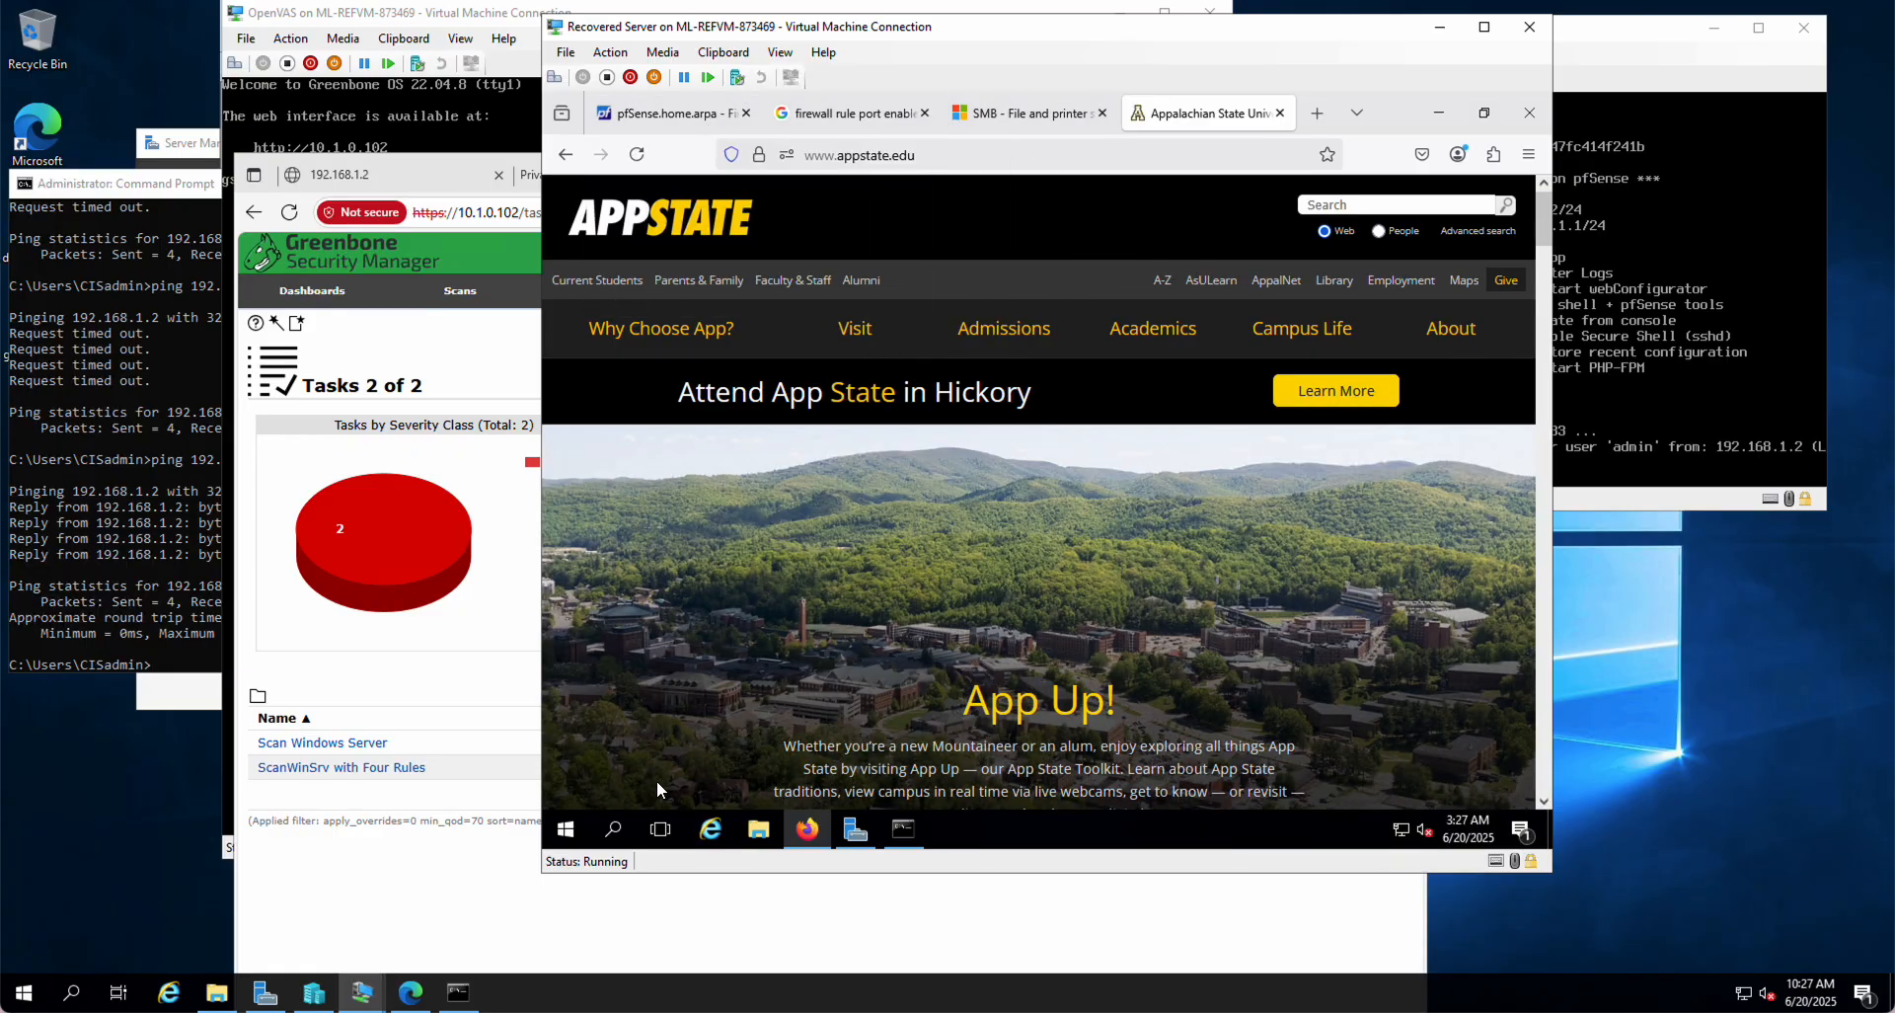
Step: Copy 104.18.8.161 from the nslookup output and return to the pfSense LAN rules
left_click(901, 835)
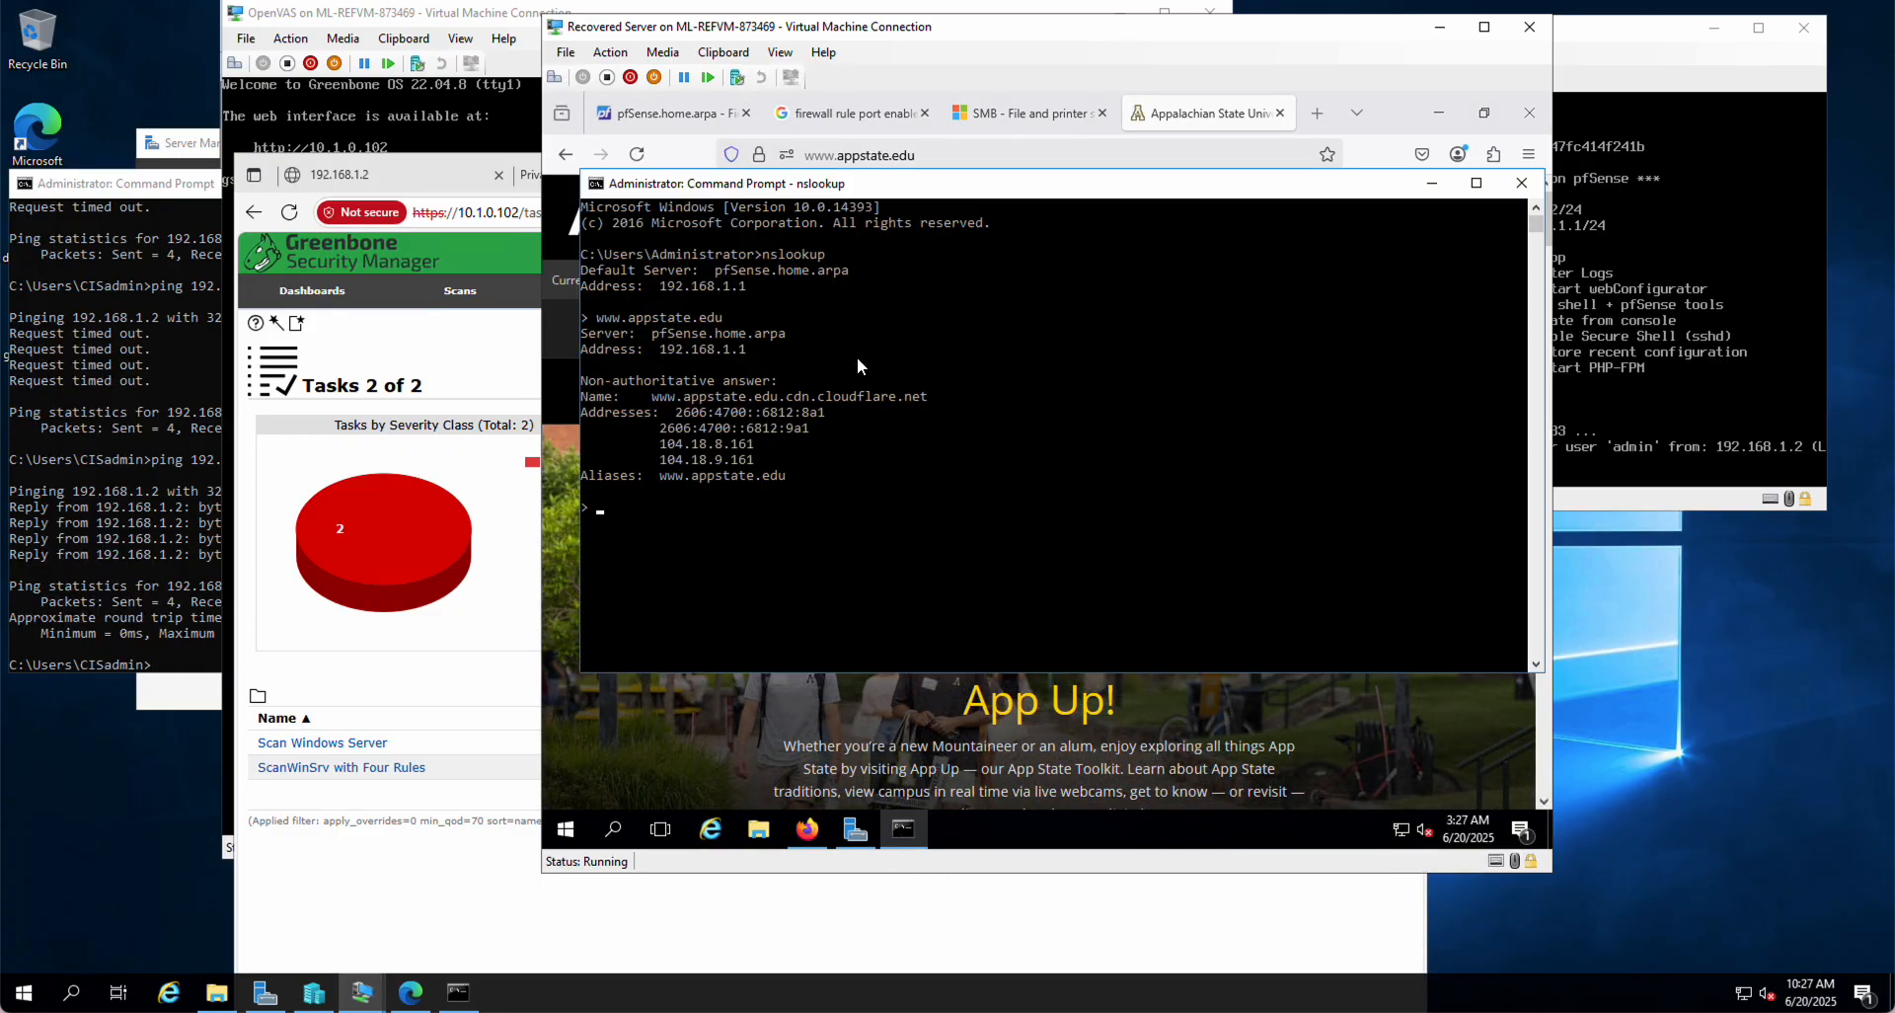
left_click_drag(874, 190, 884, 275)
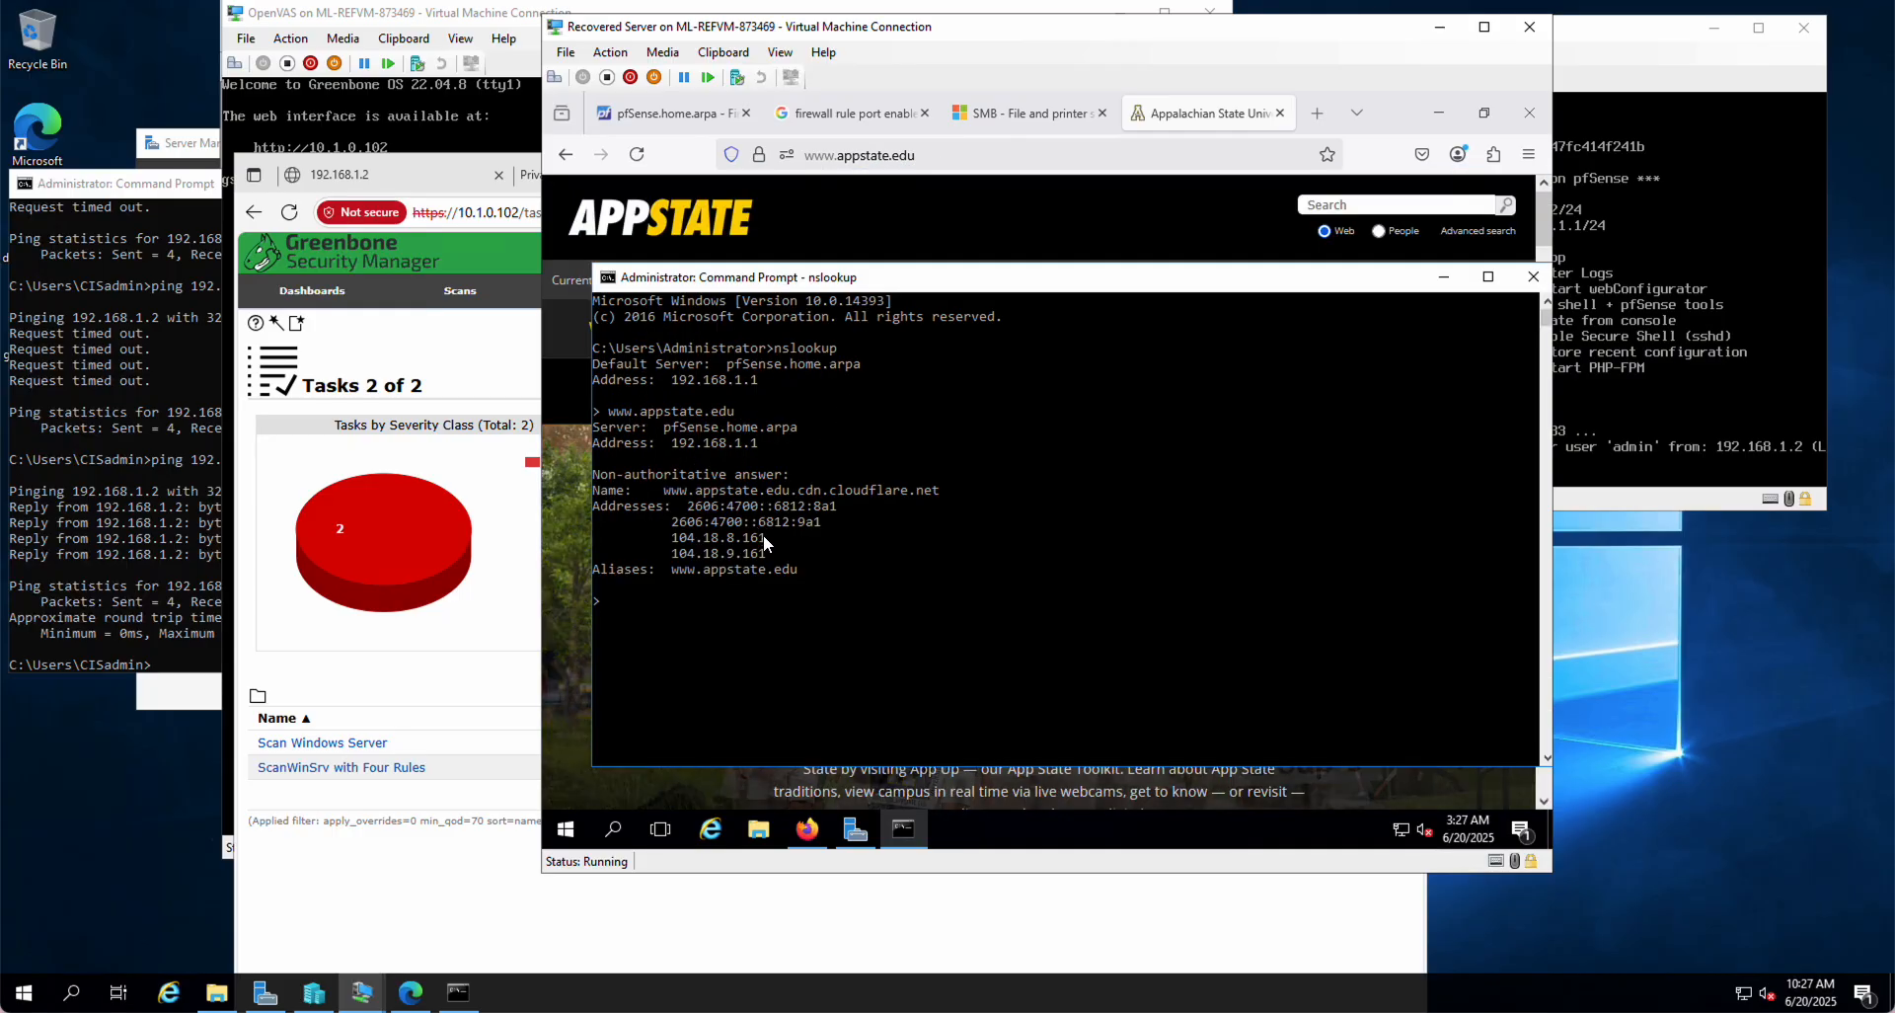
left_click_drag(767, 535, 676, 546)
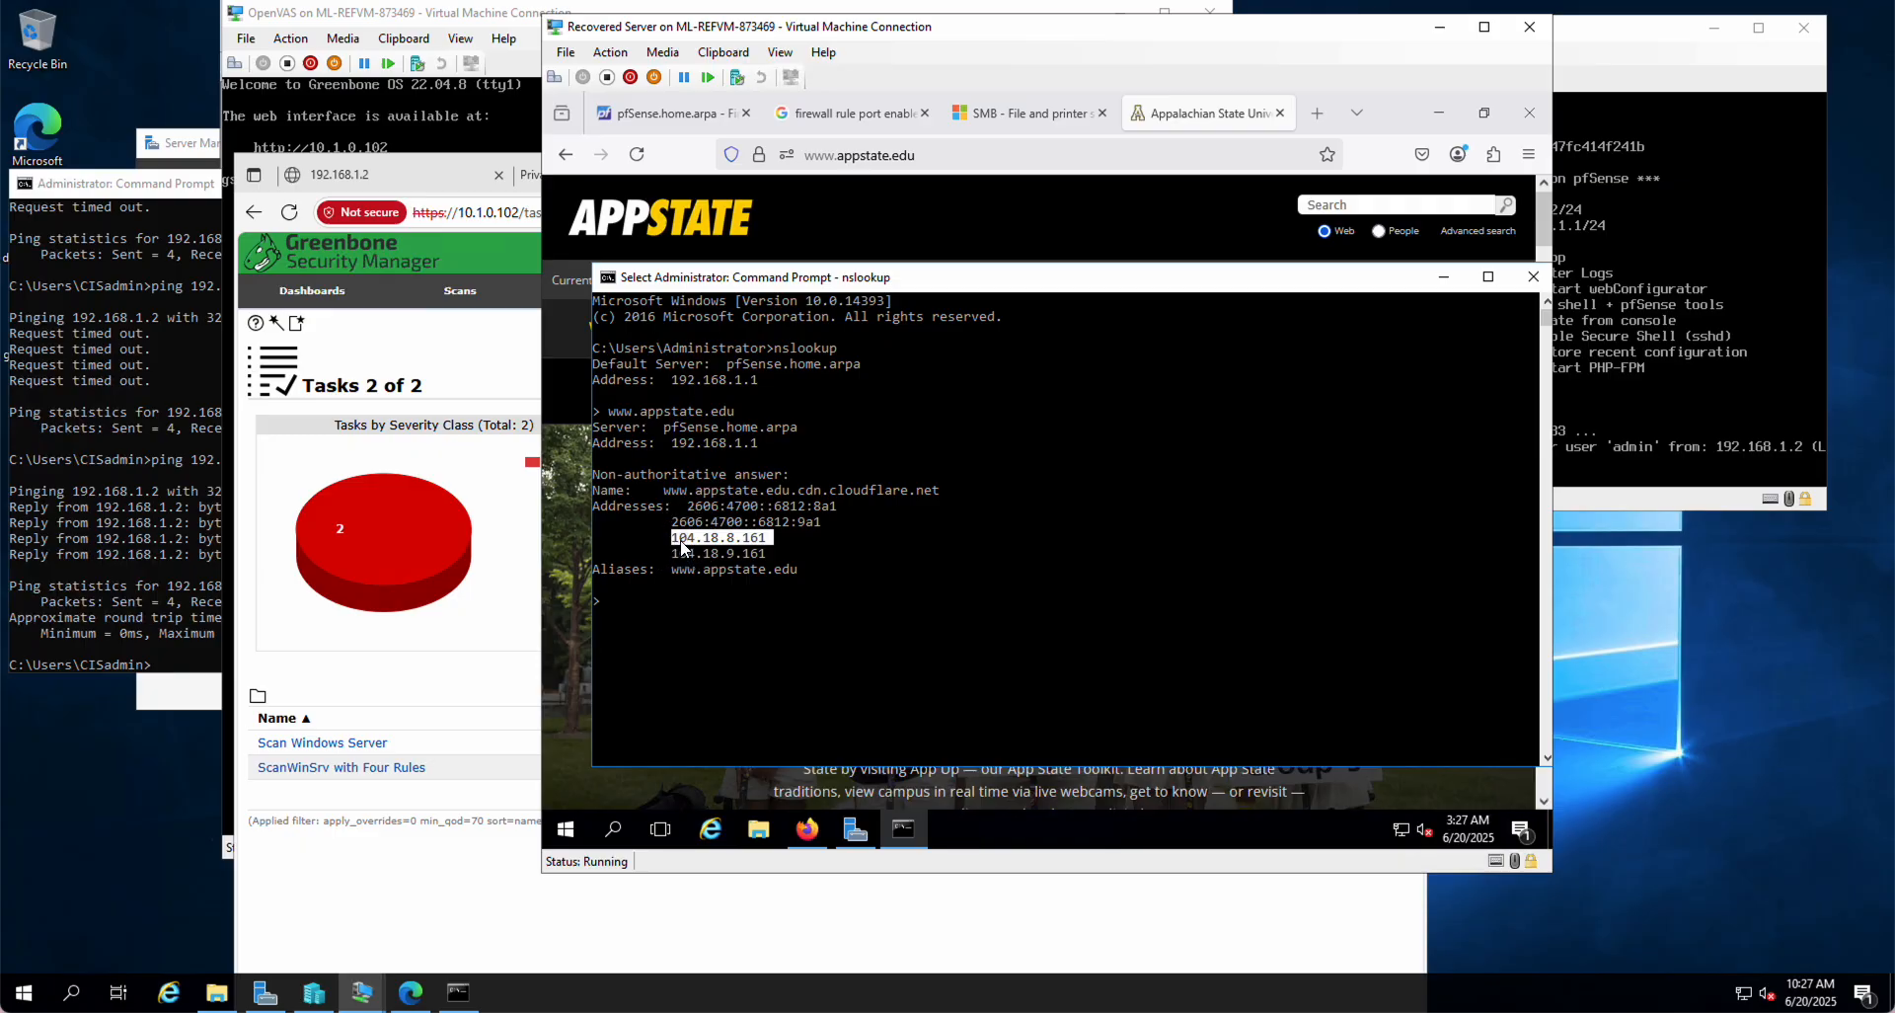
key("ctrl+c")
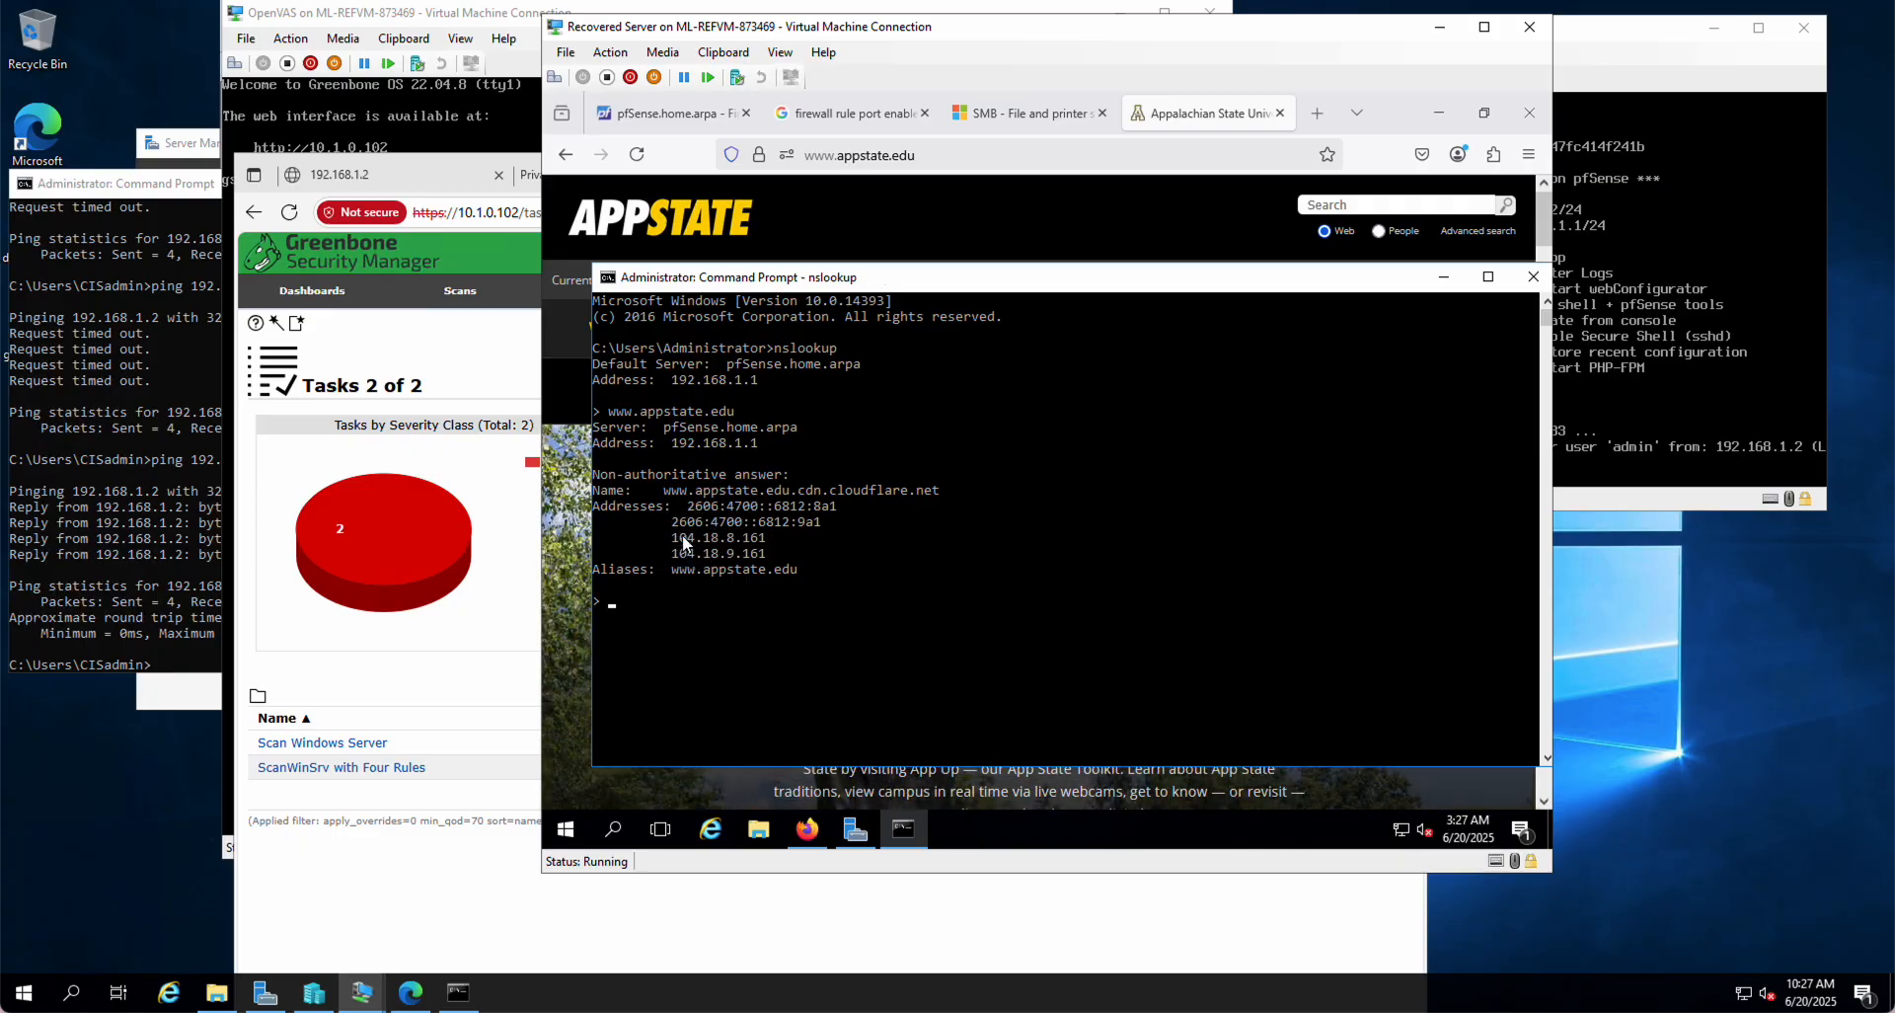
left_click(684, 538)
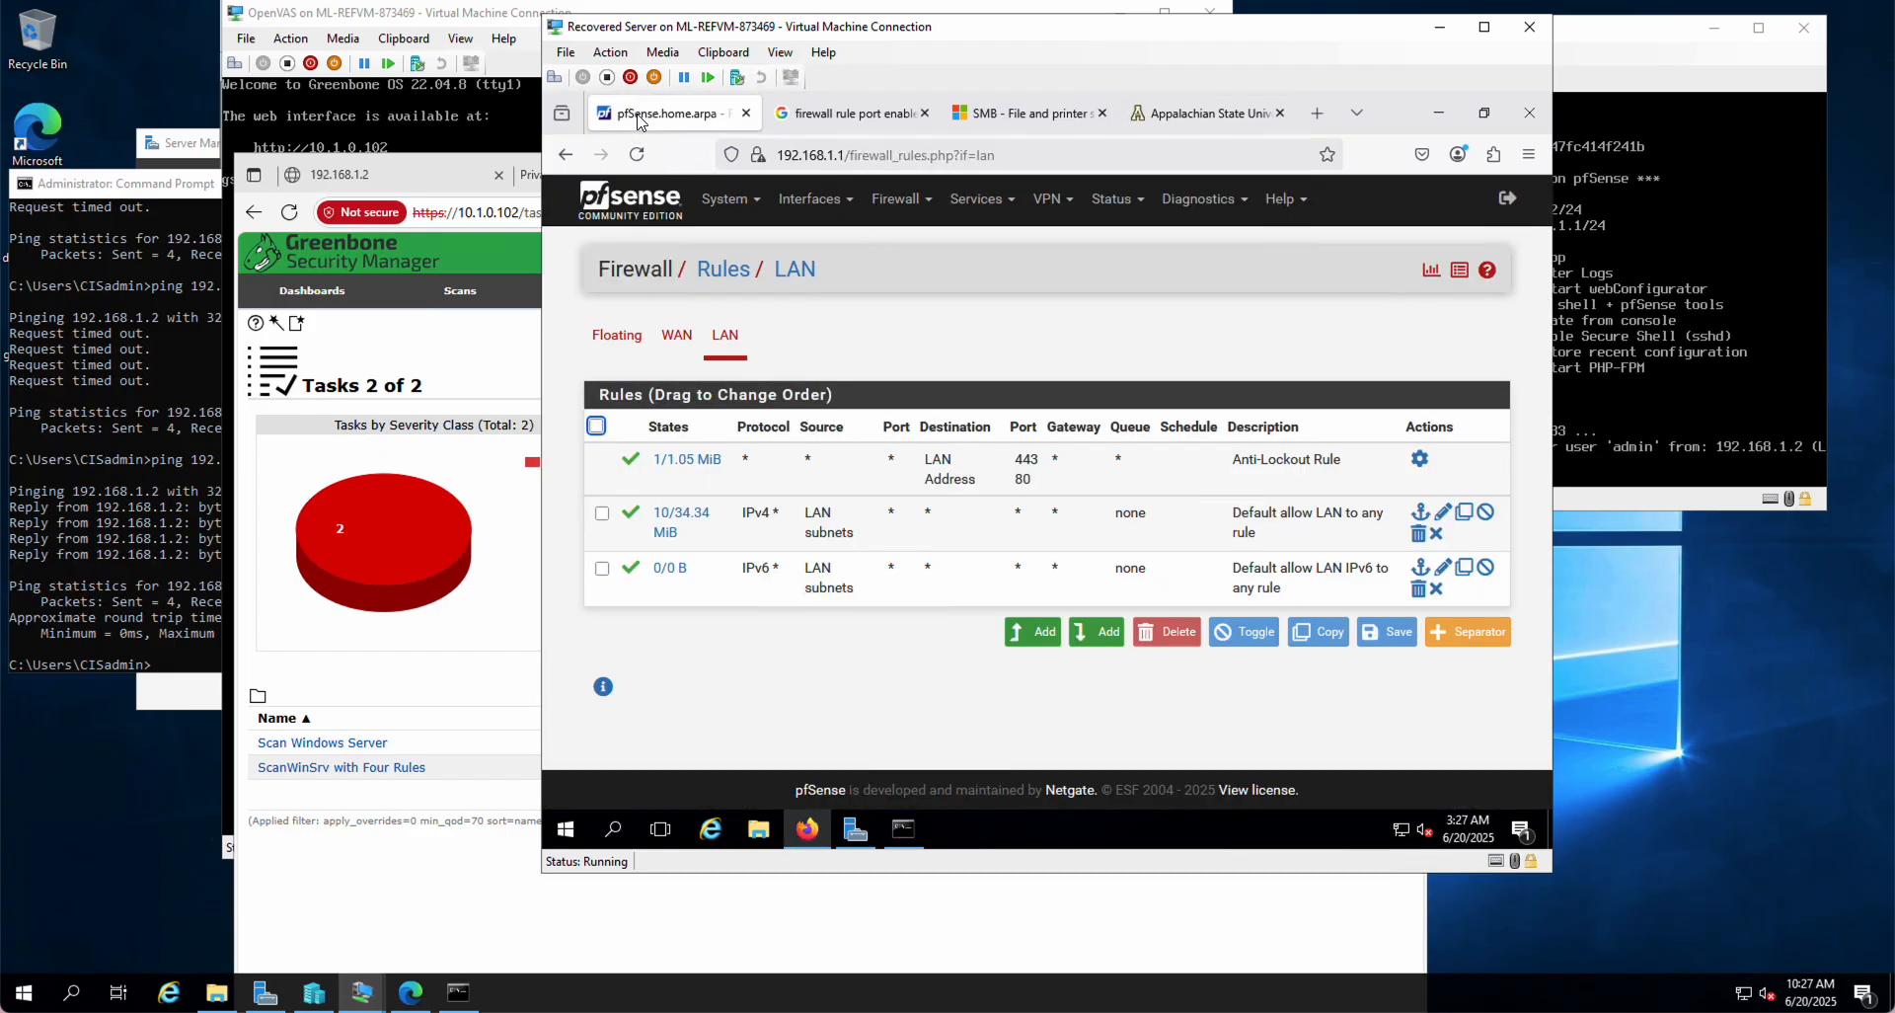
left_click(667, 112)
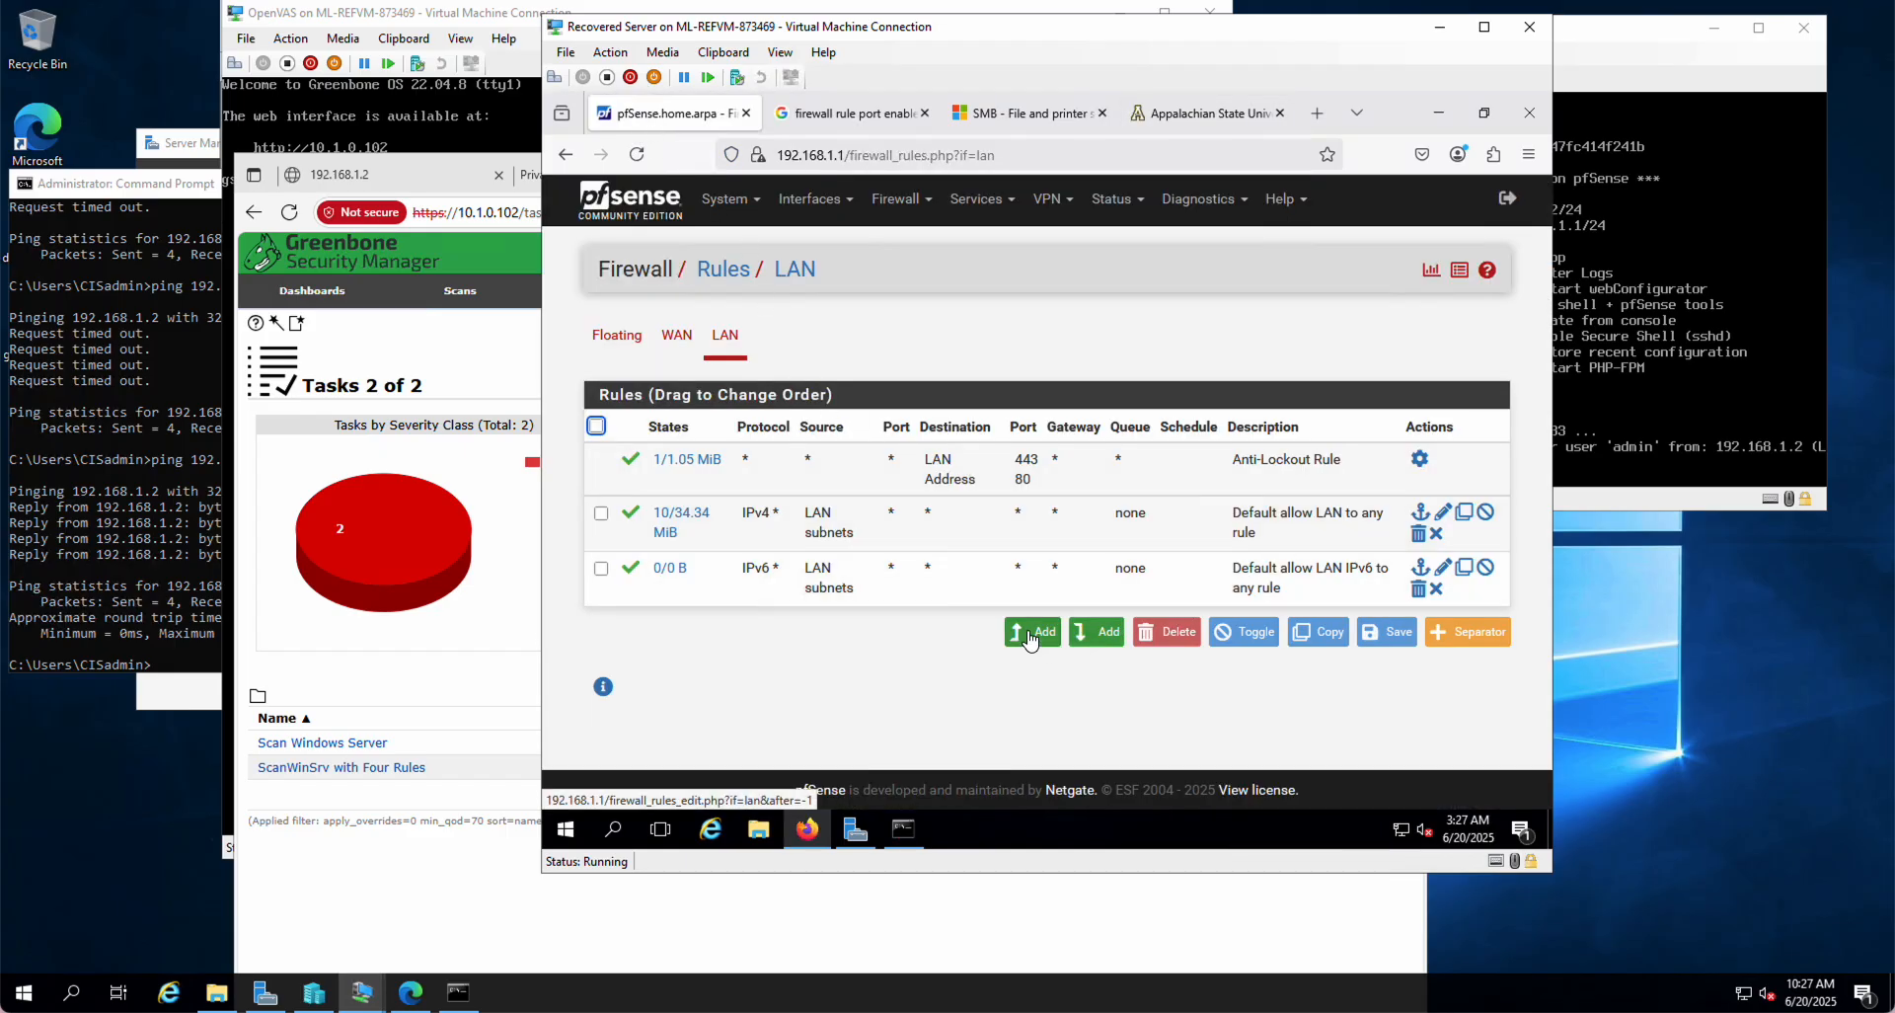
Step: Start a new top LAN rule with action Block and protocol Any
left_click(1029, 634)
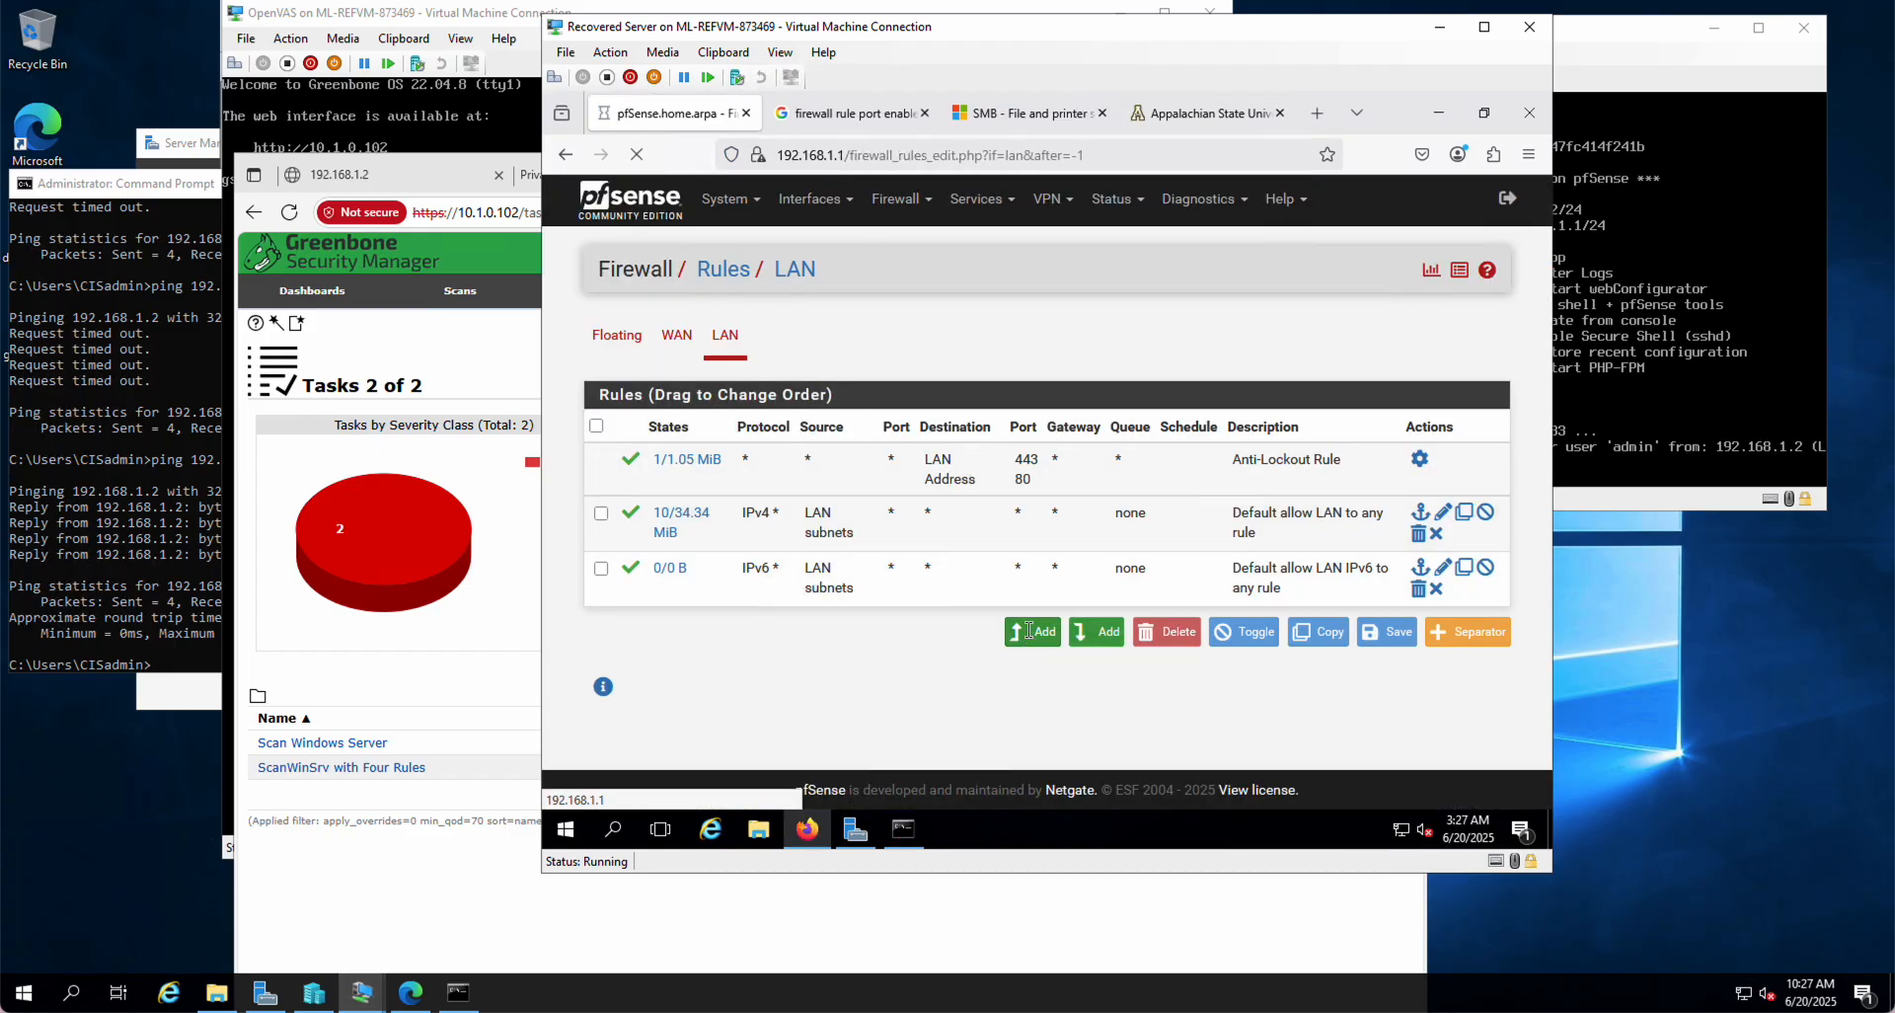
left_click(823, 376)
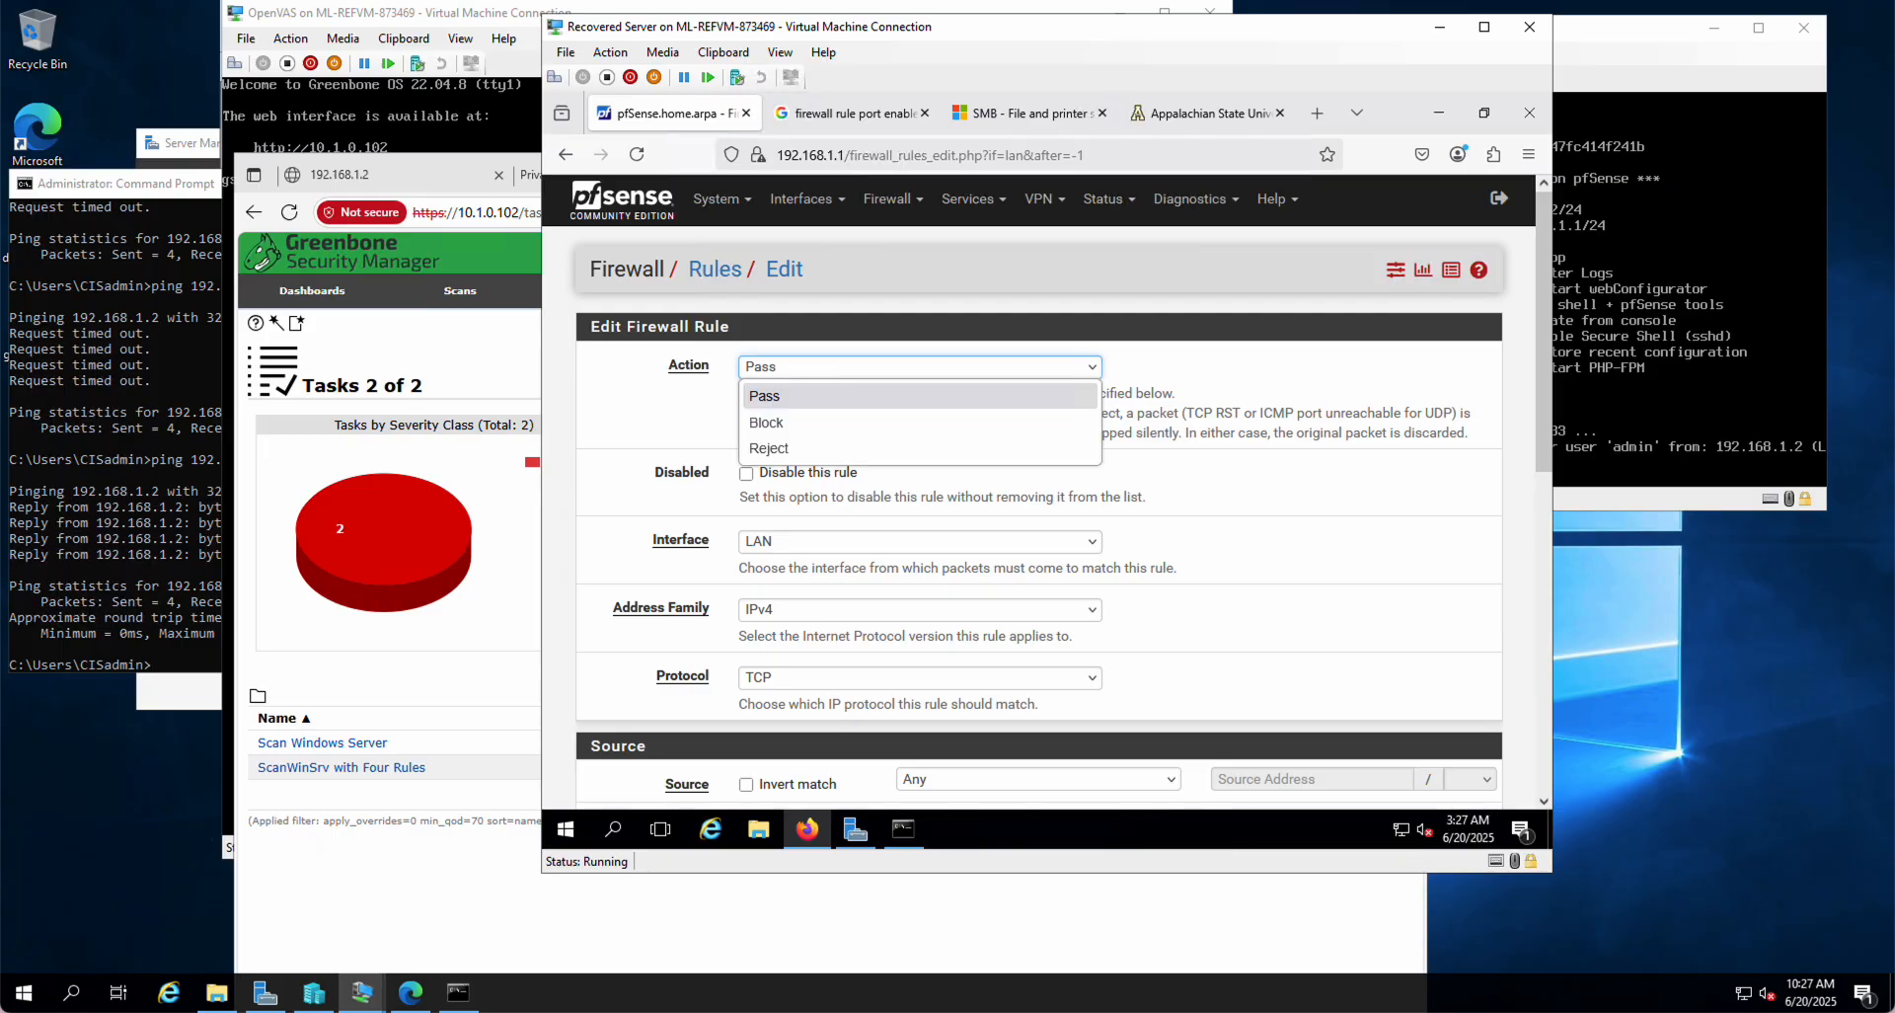
left_click(784, 423)
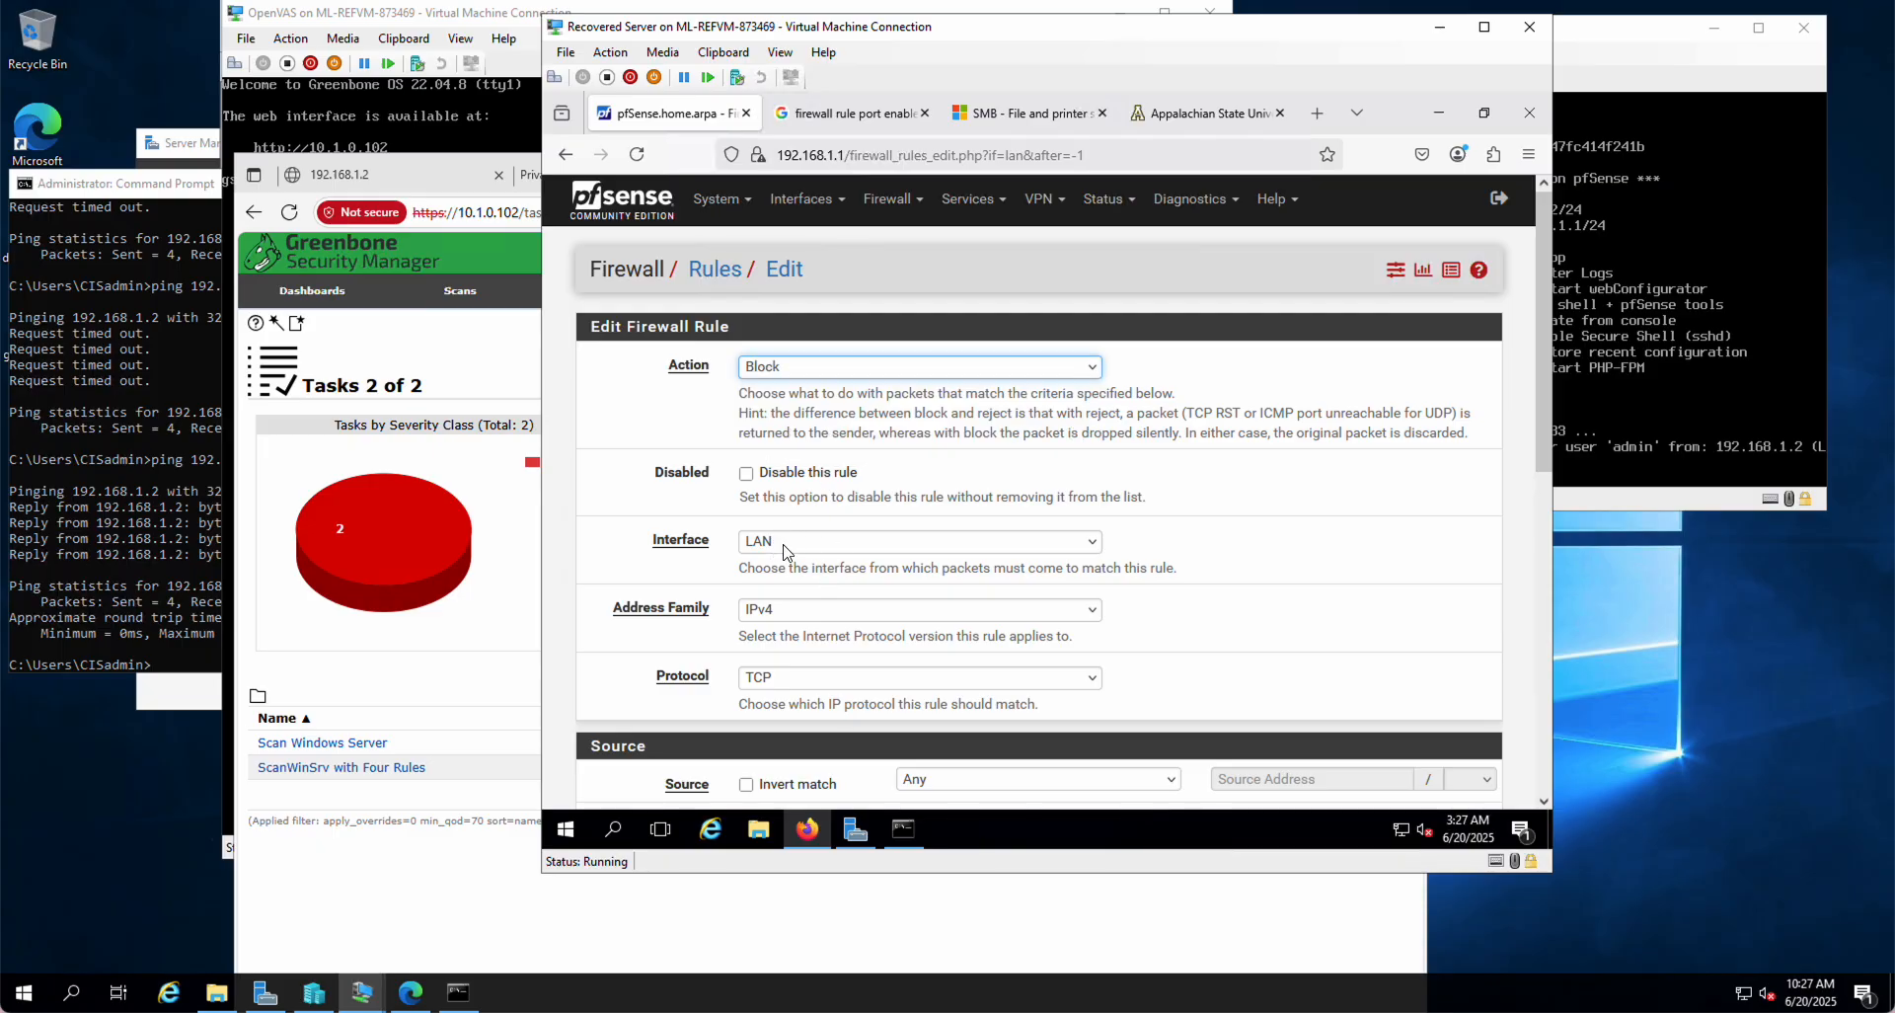
scroll(775, 657, "down", 2)
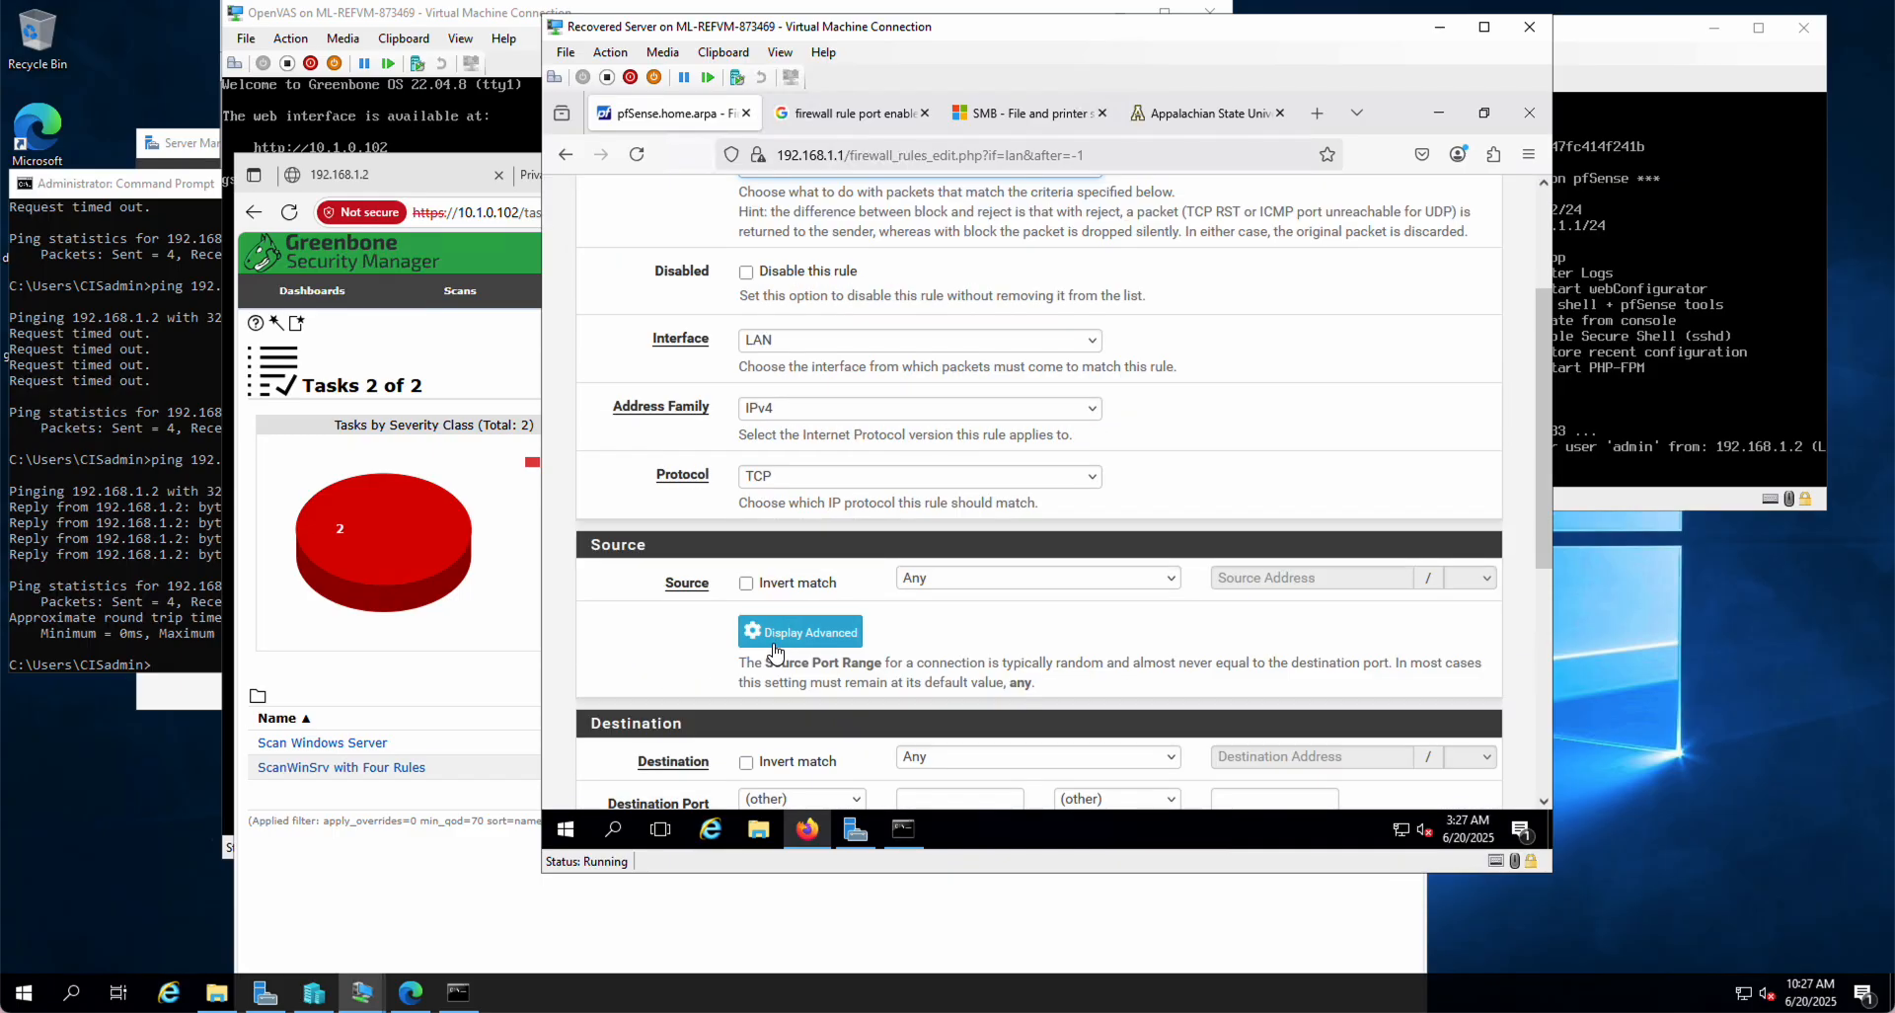
left_click(774, 485)
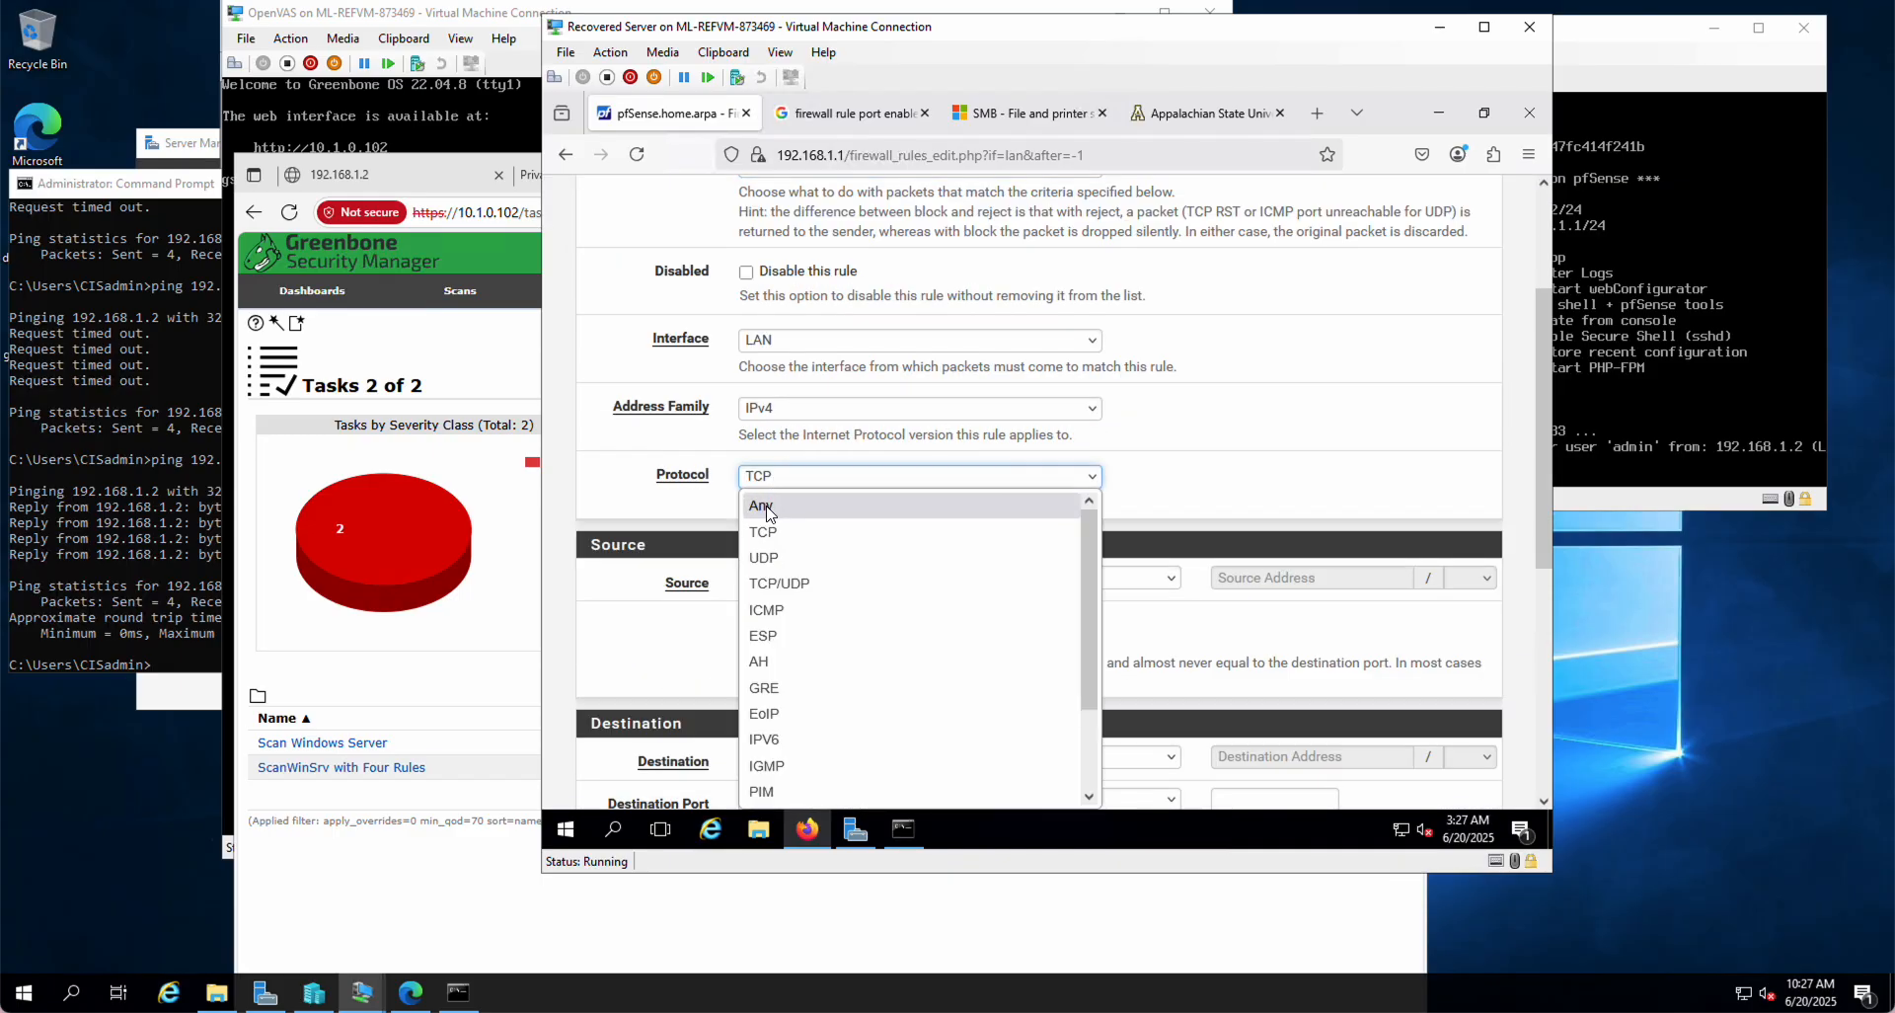
left_click(771, 508)
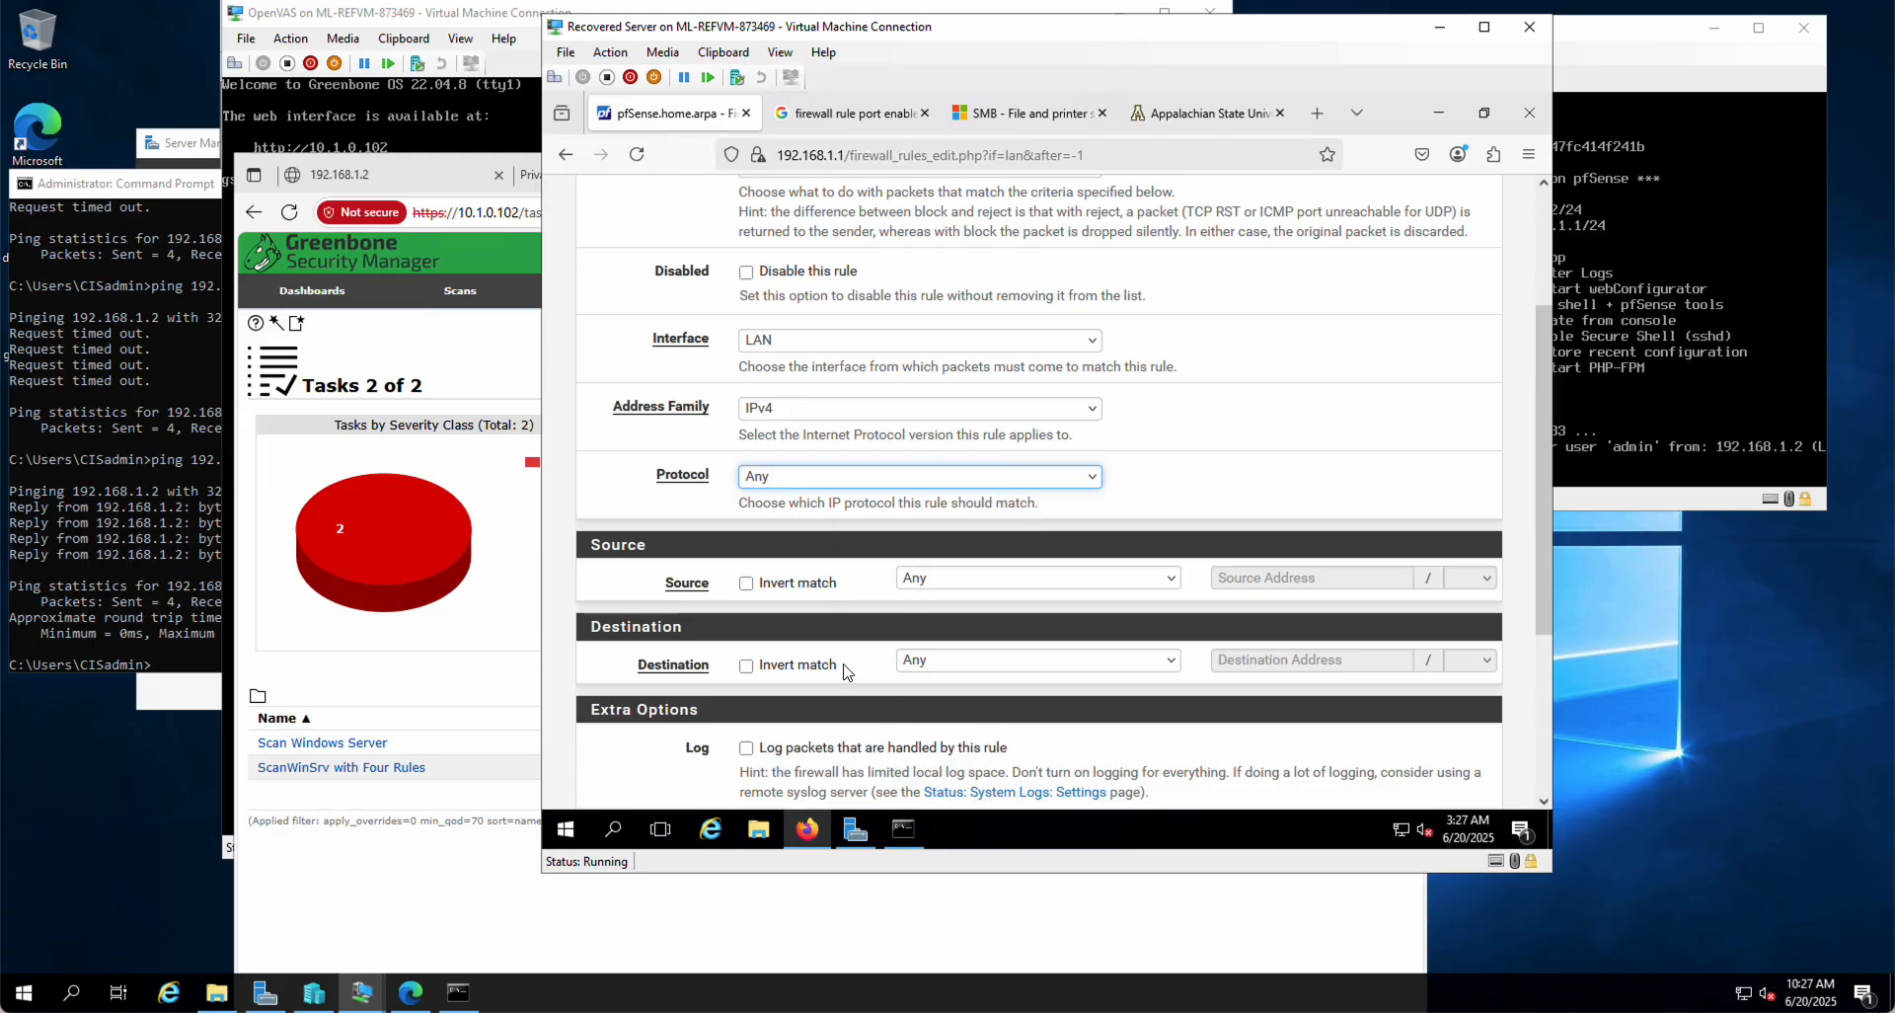
left_click(747, 666)
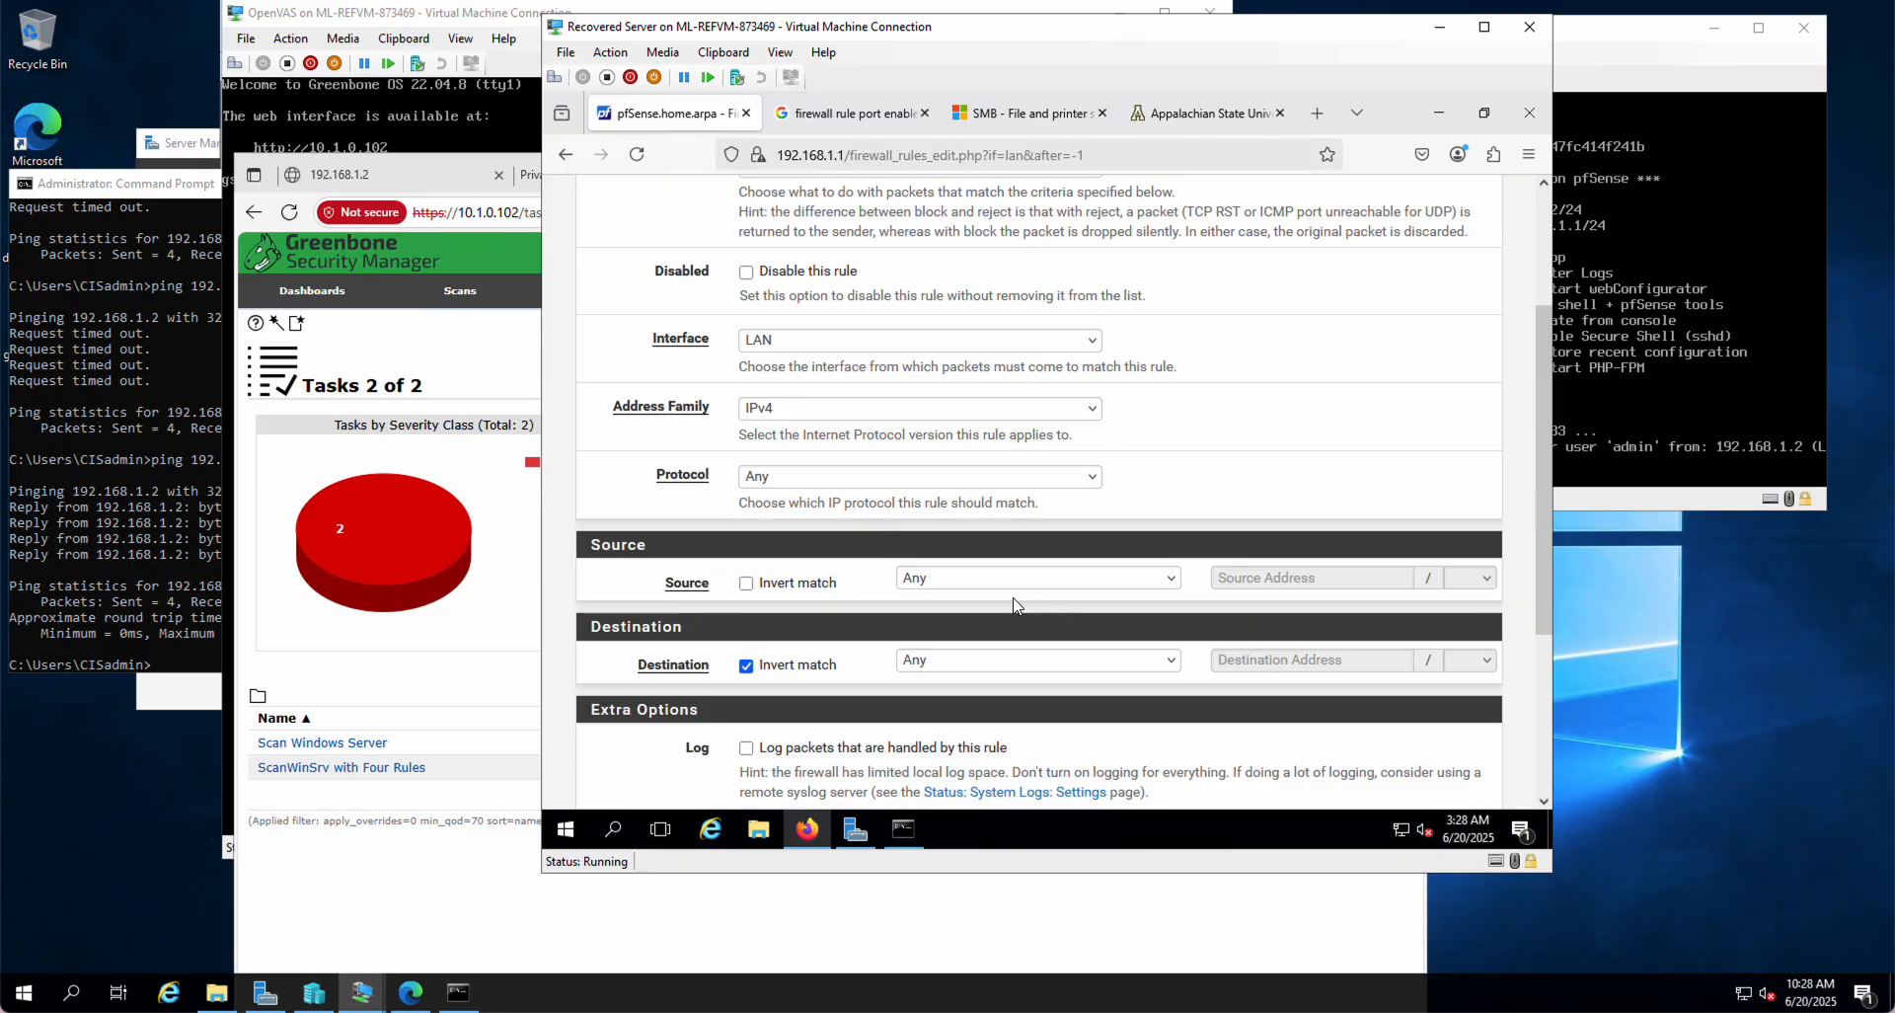
left_click(1172, 661)
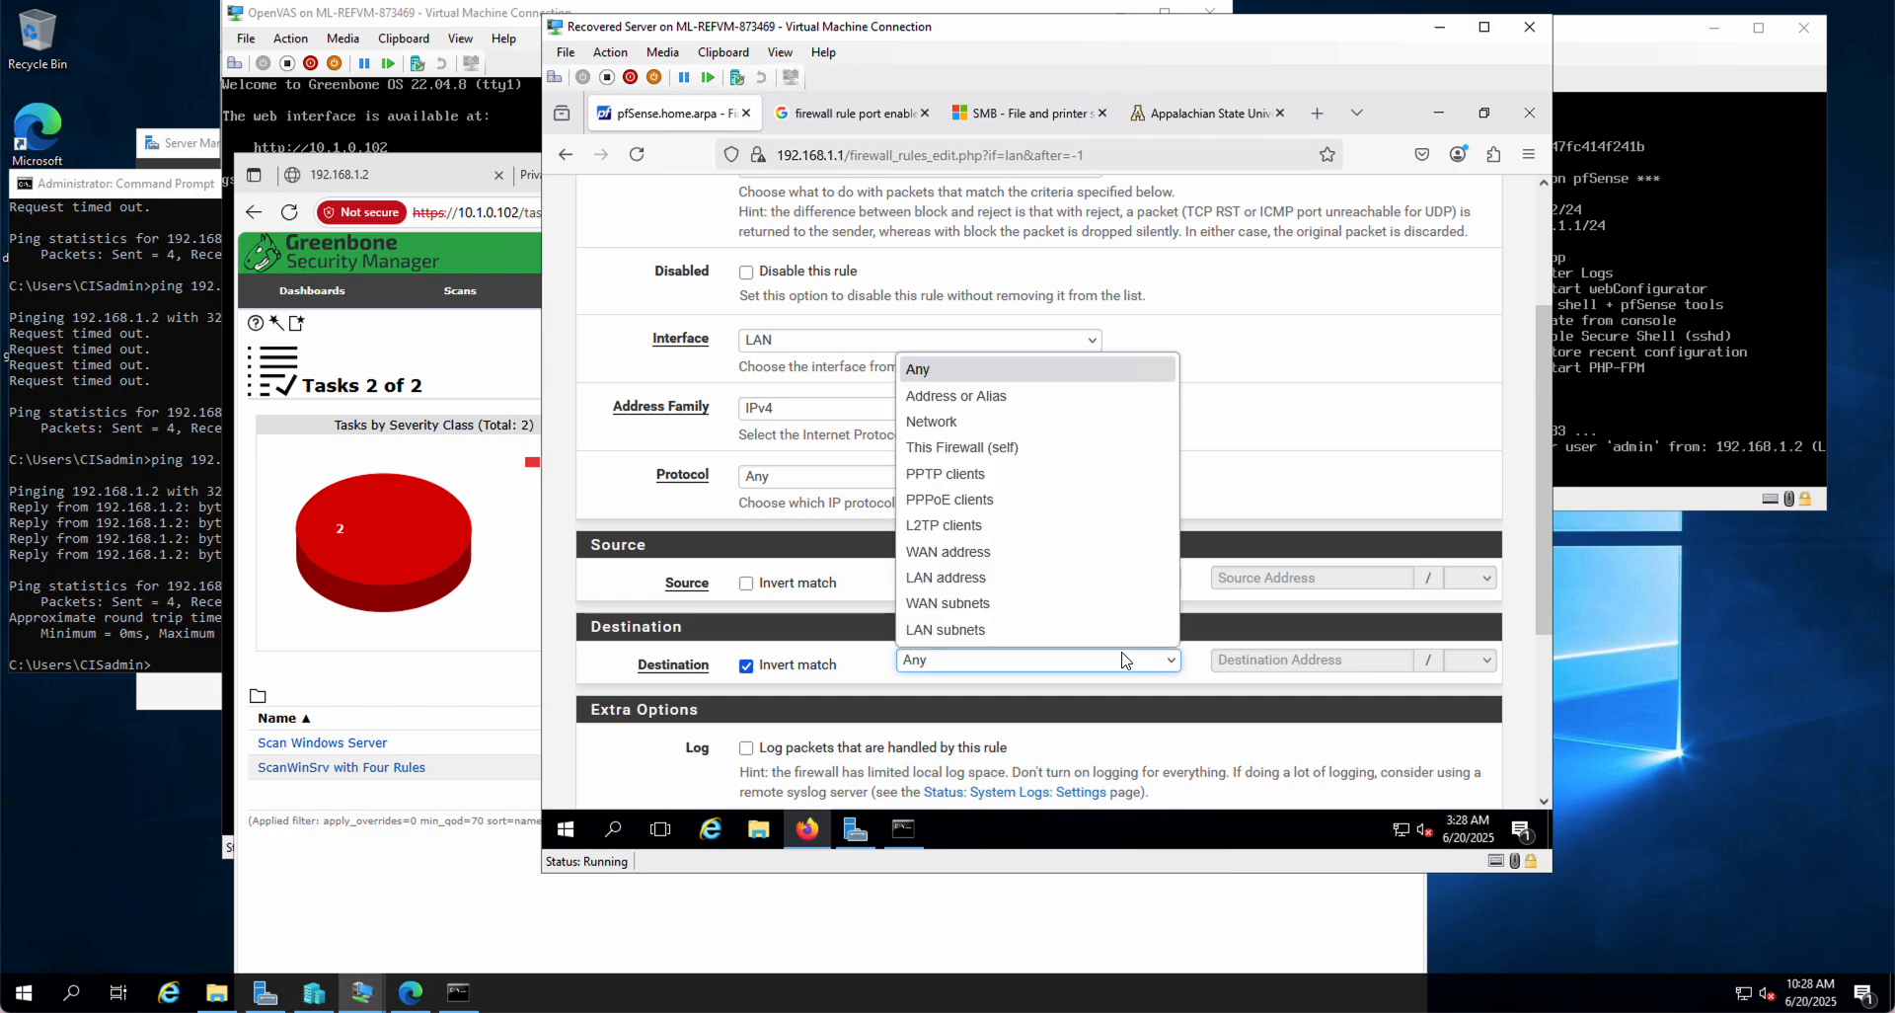
left_click(960, 405)
left_click(1248, 661)
type("www.appstate.ed")
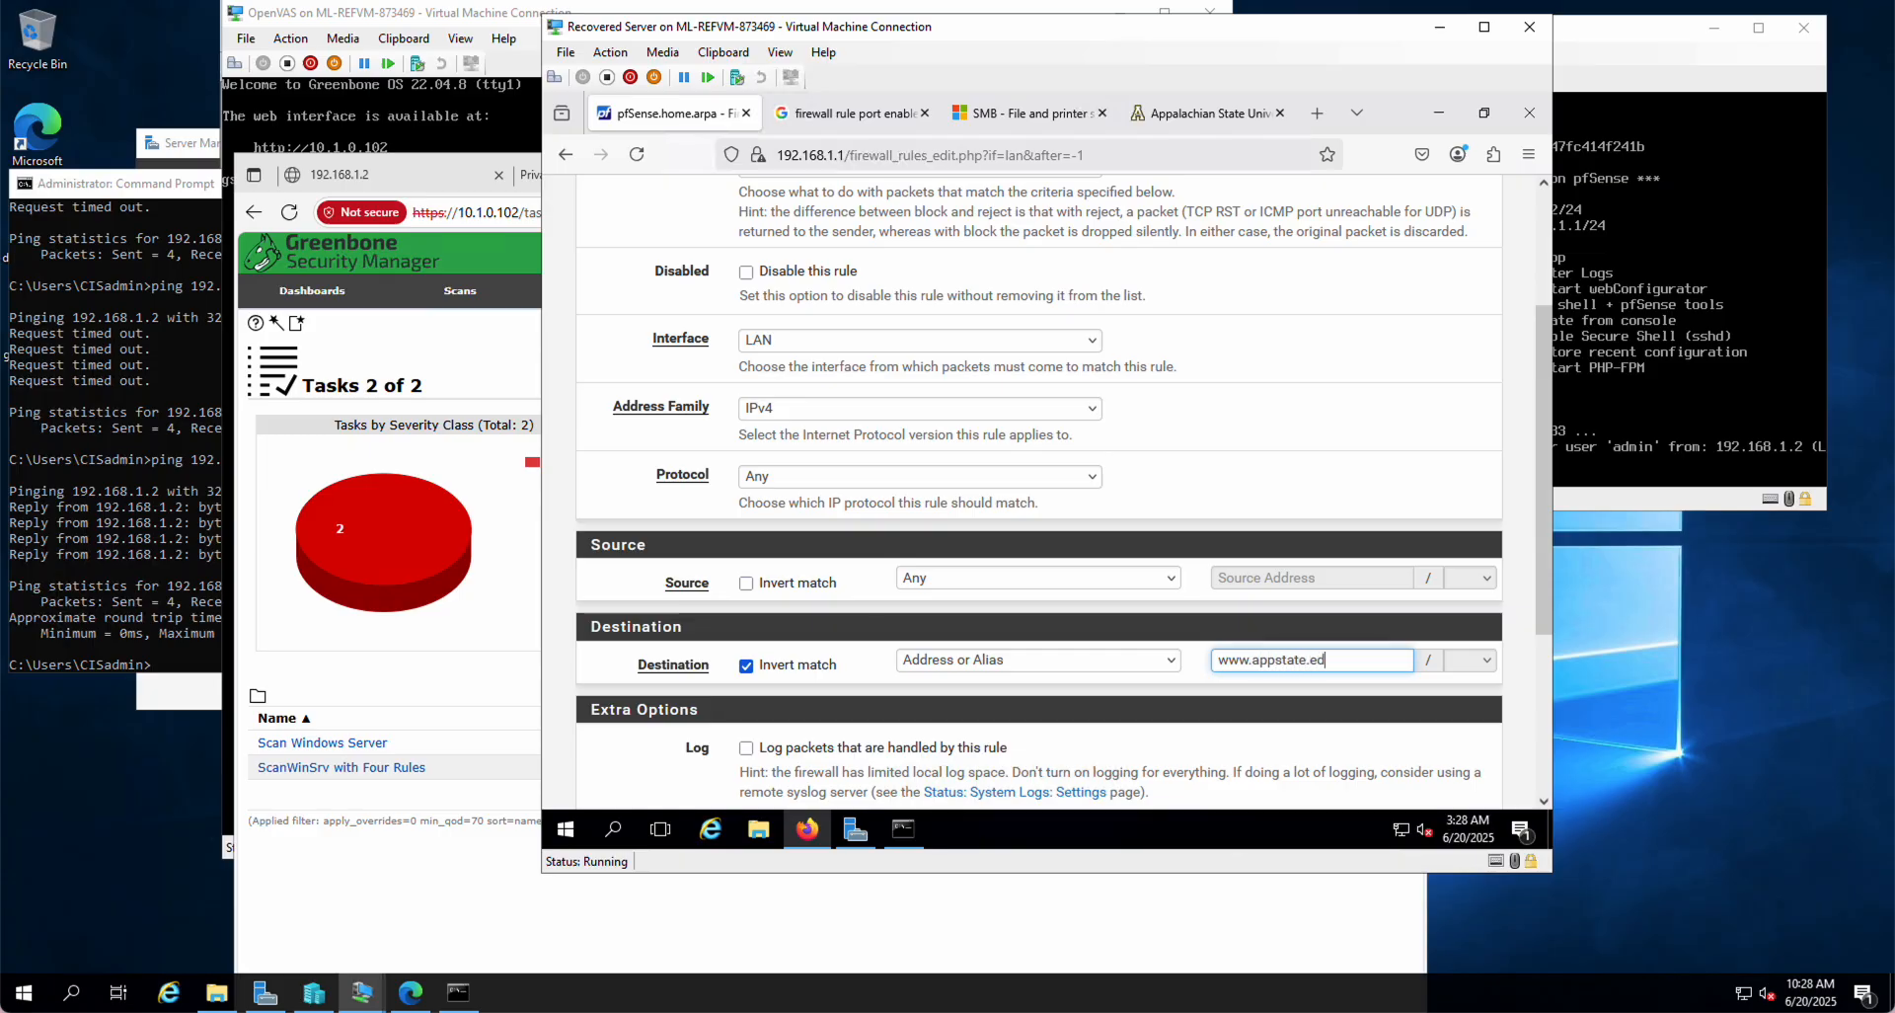
type("u")
scroll(1070, 739, "down", 3)
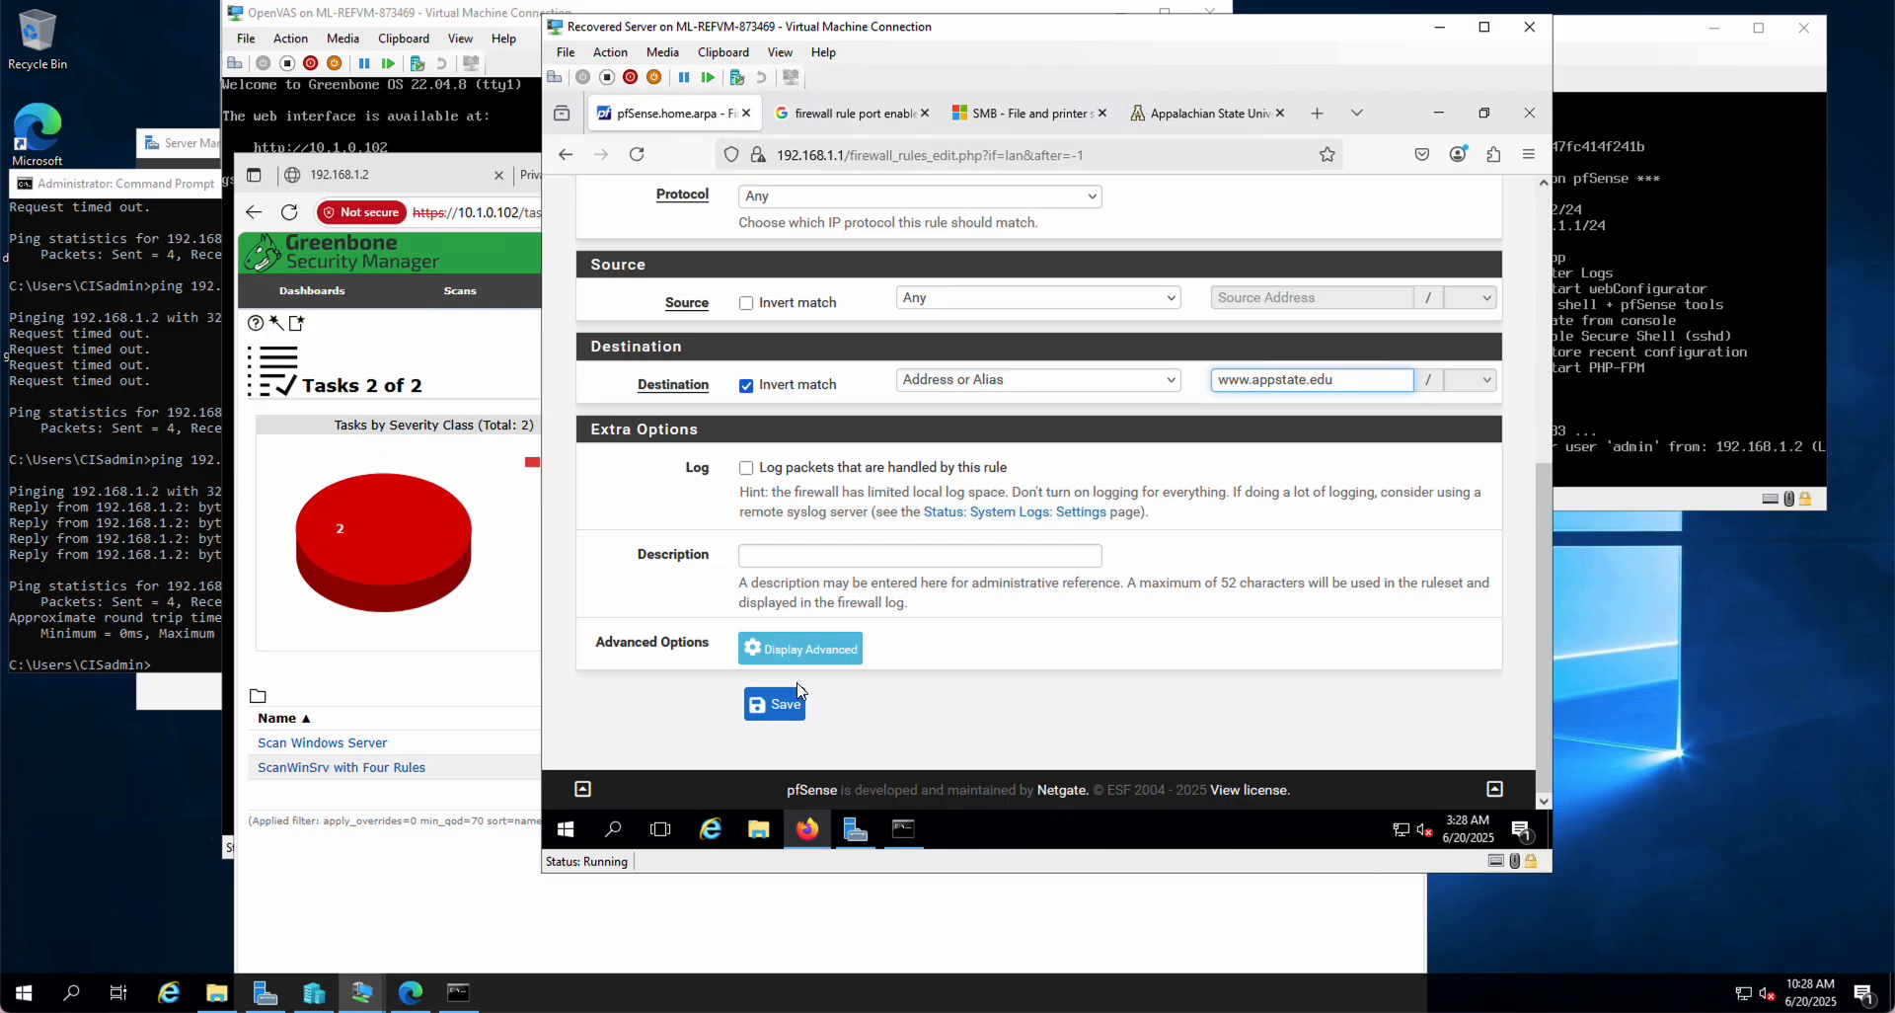
left_click(787, 707)
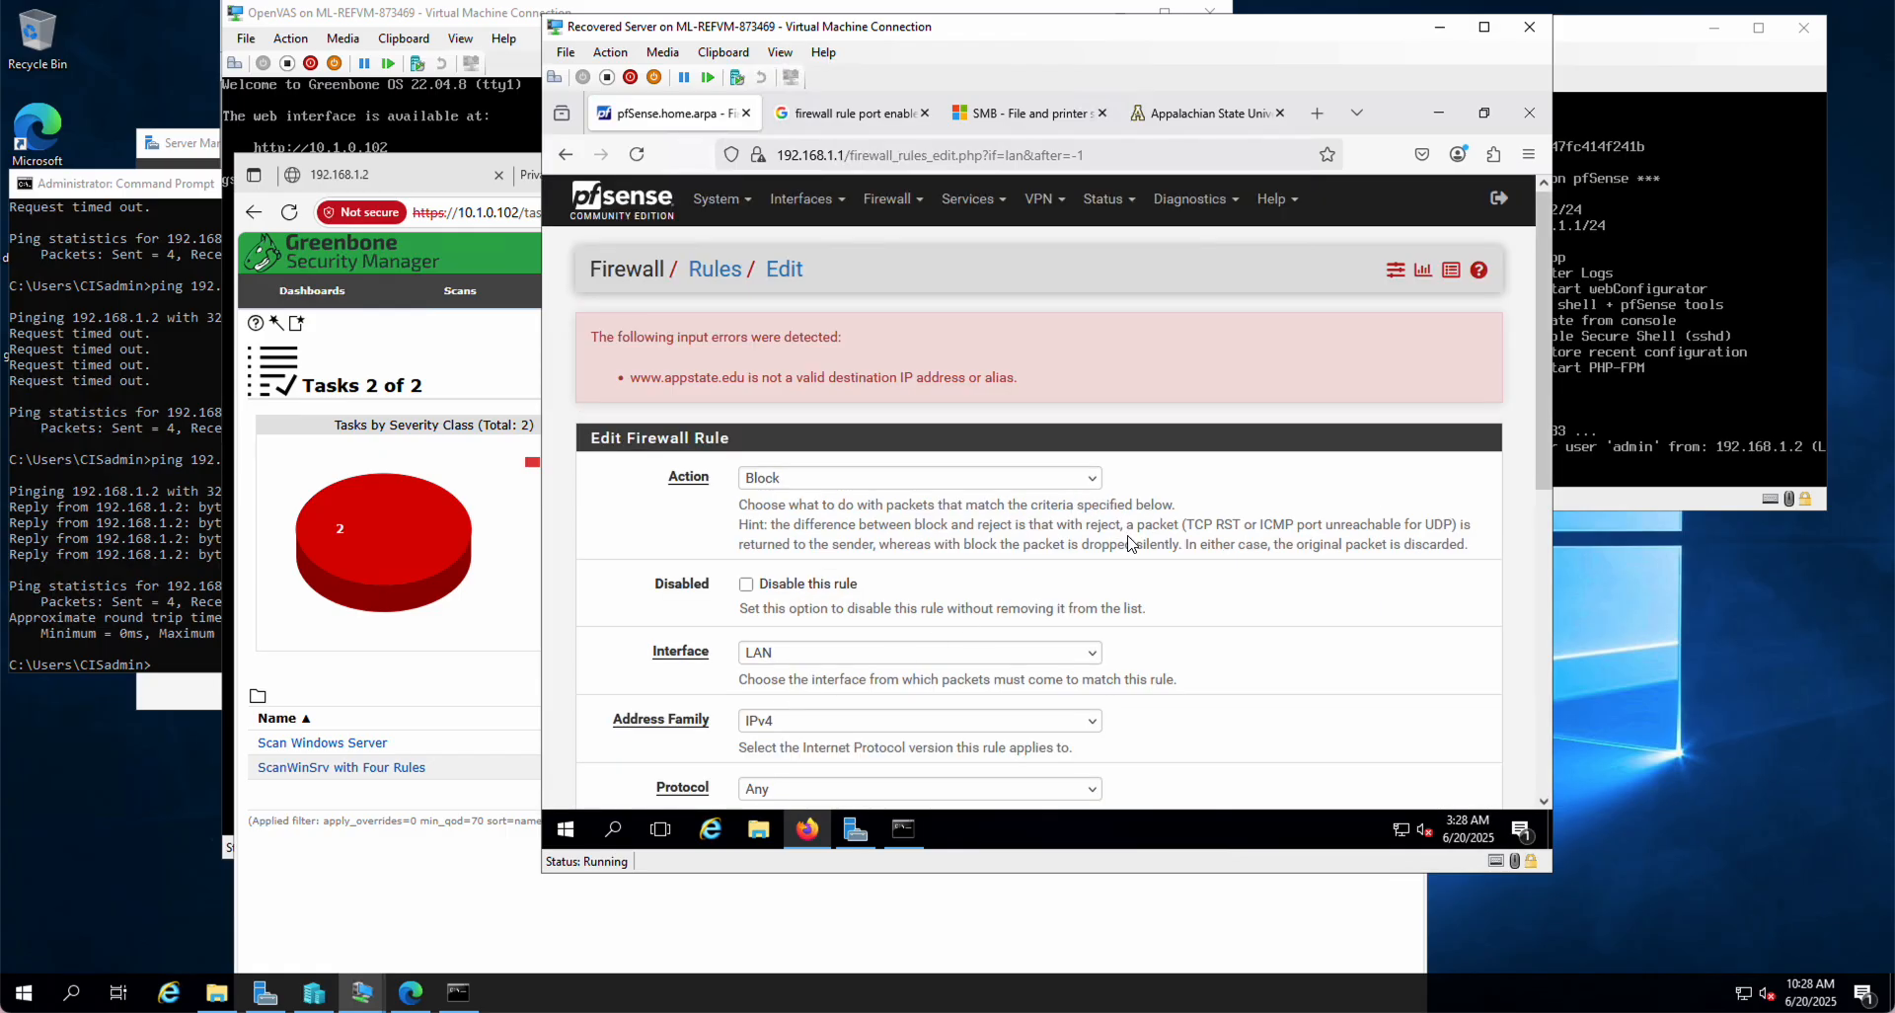
Step: Replace the rejected destination with 104.18.8.61 from the nslookup output and save the rule
scroll(1133, 542, "down", 5)
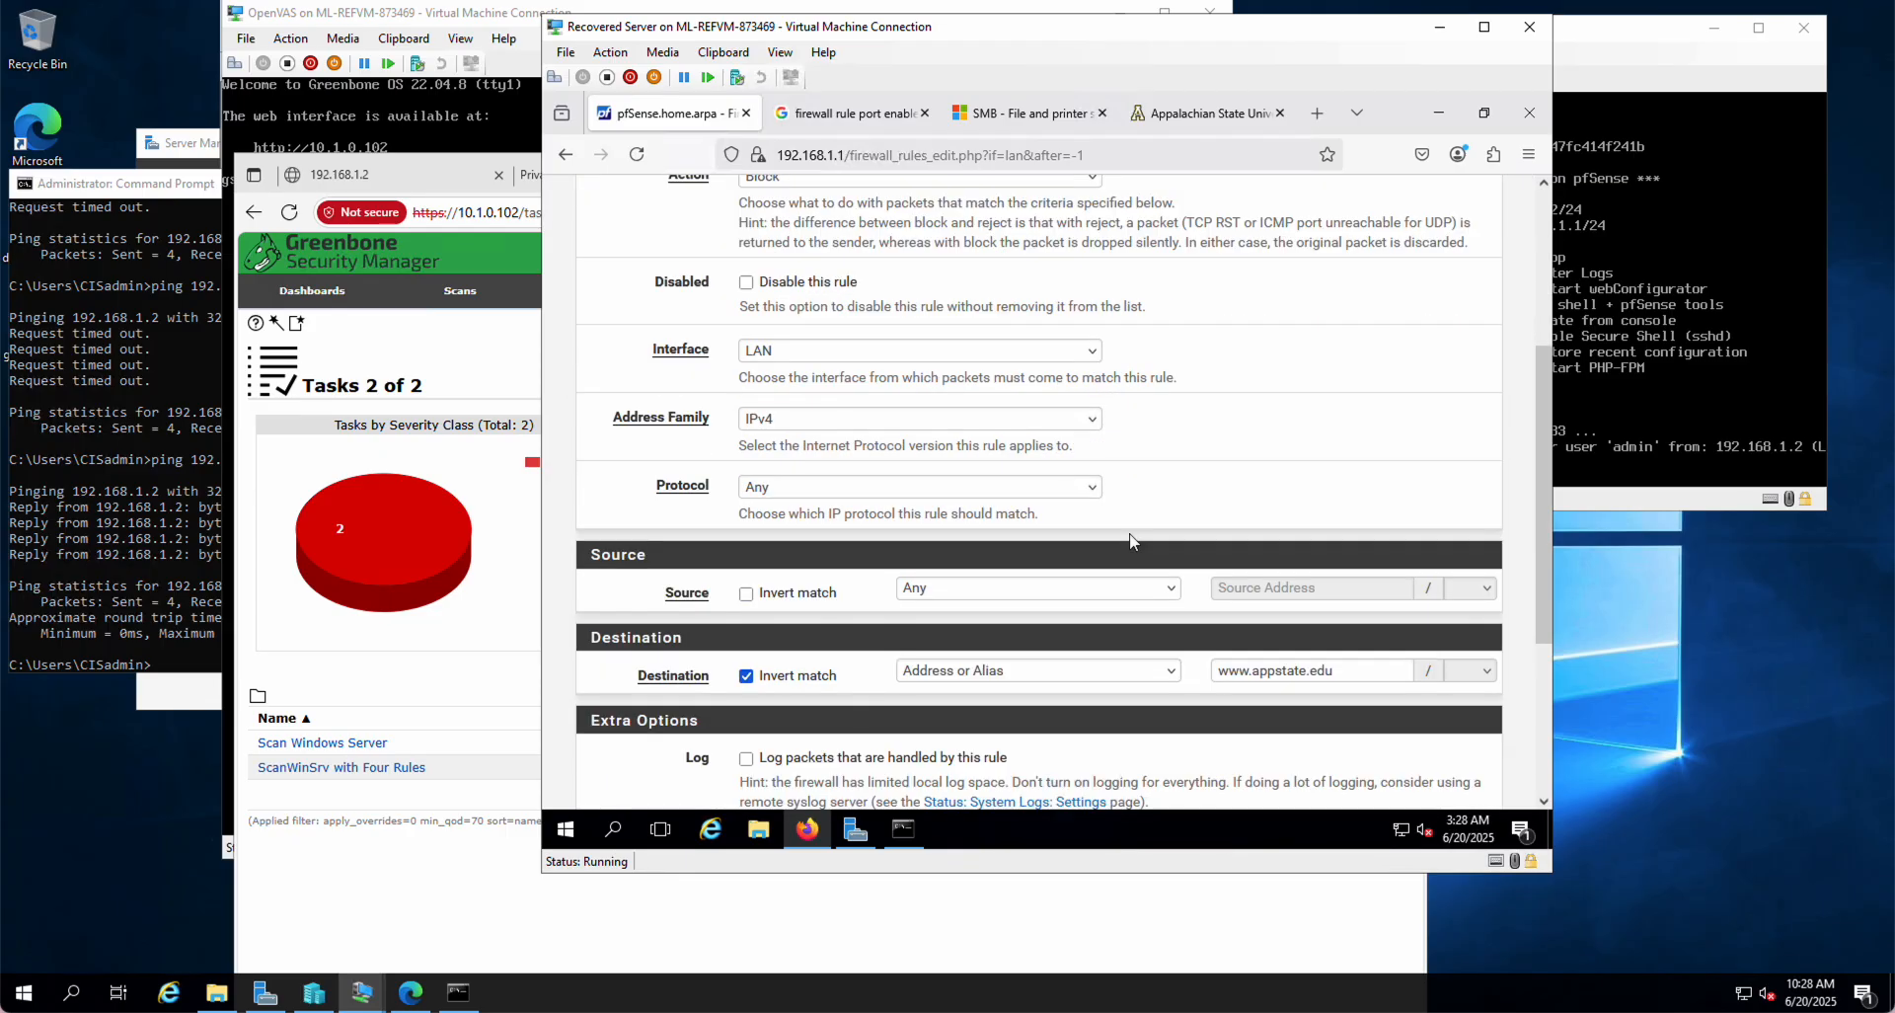
left_click(1240, 471)
key("ctrl+a")
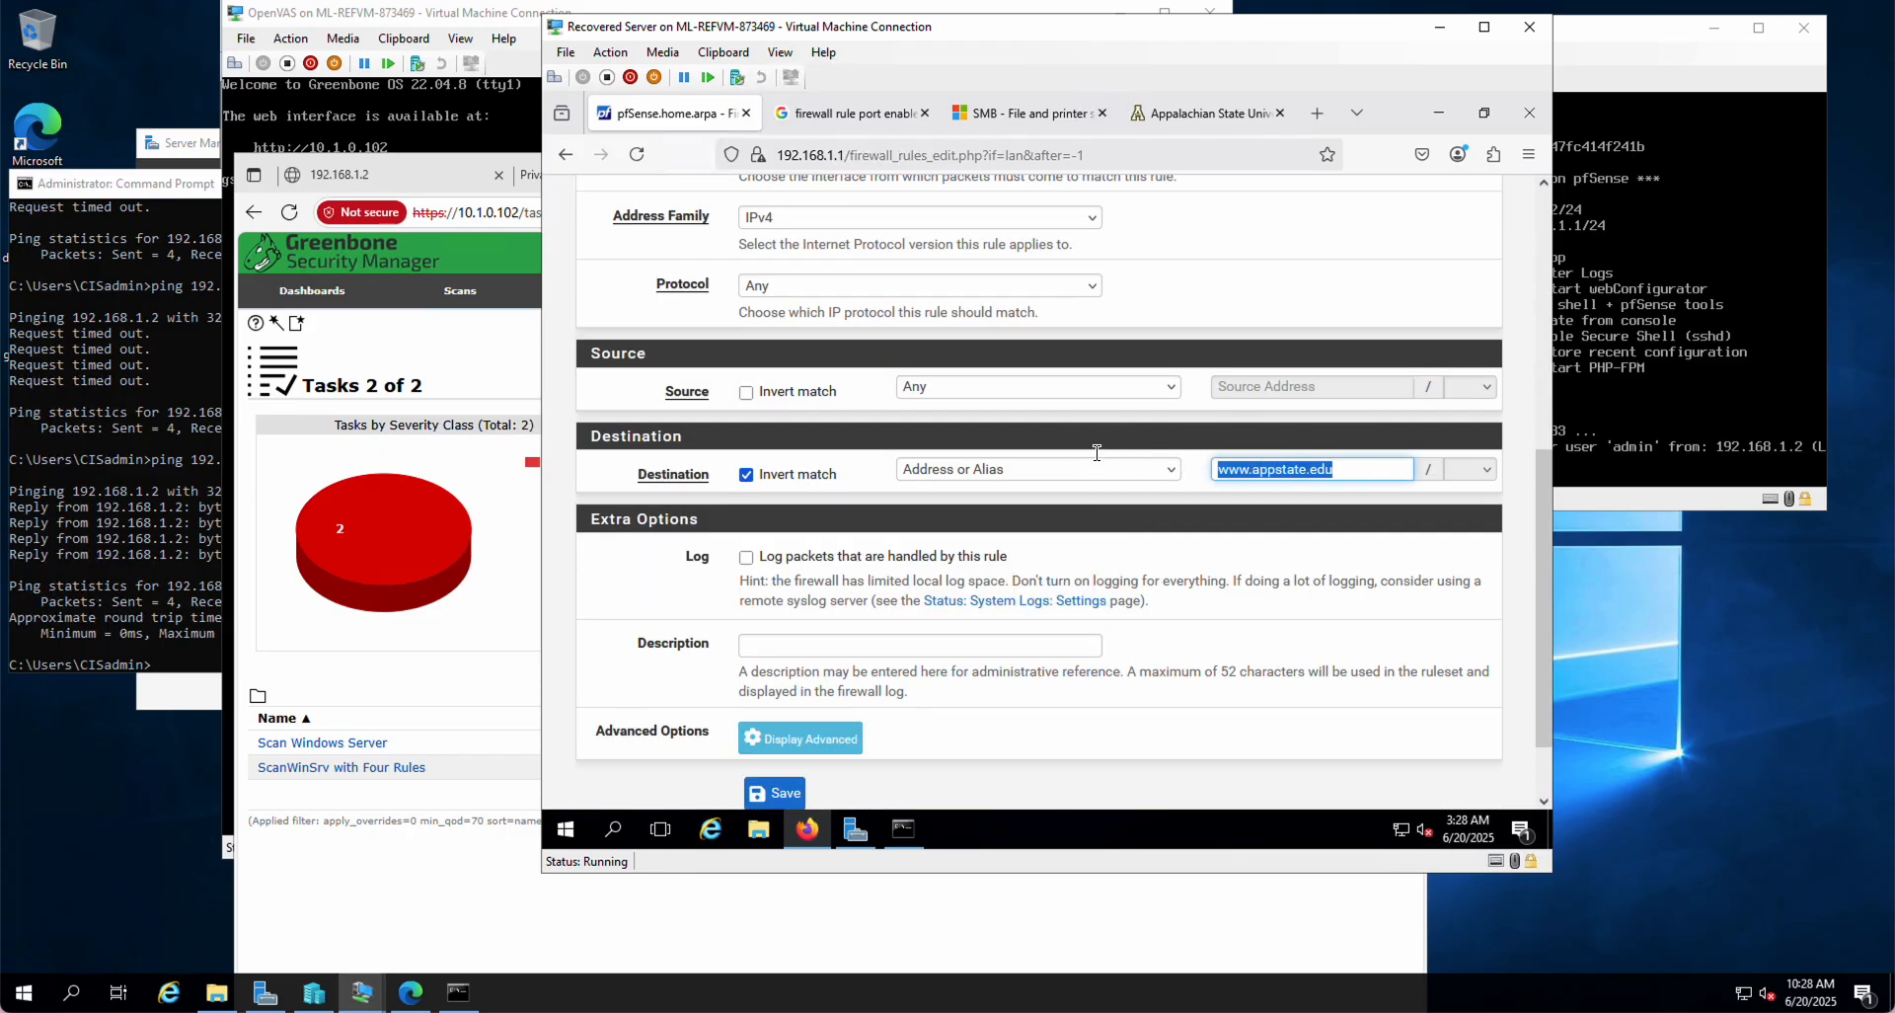
left_click(904, 835)
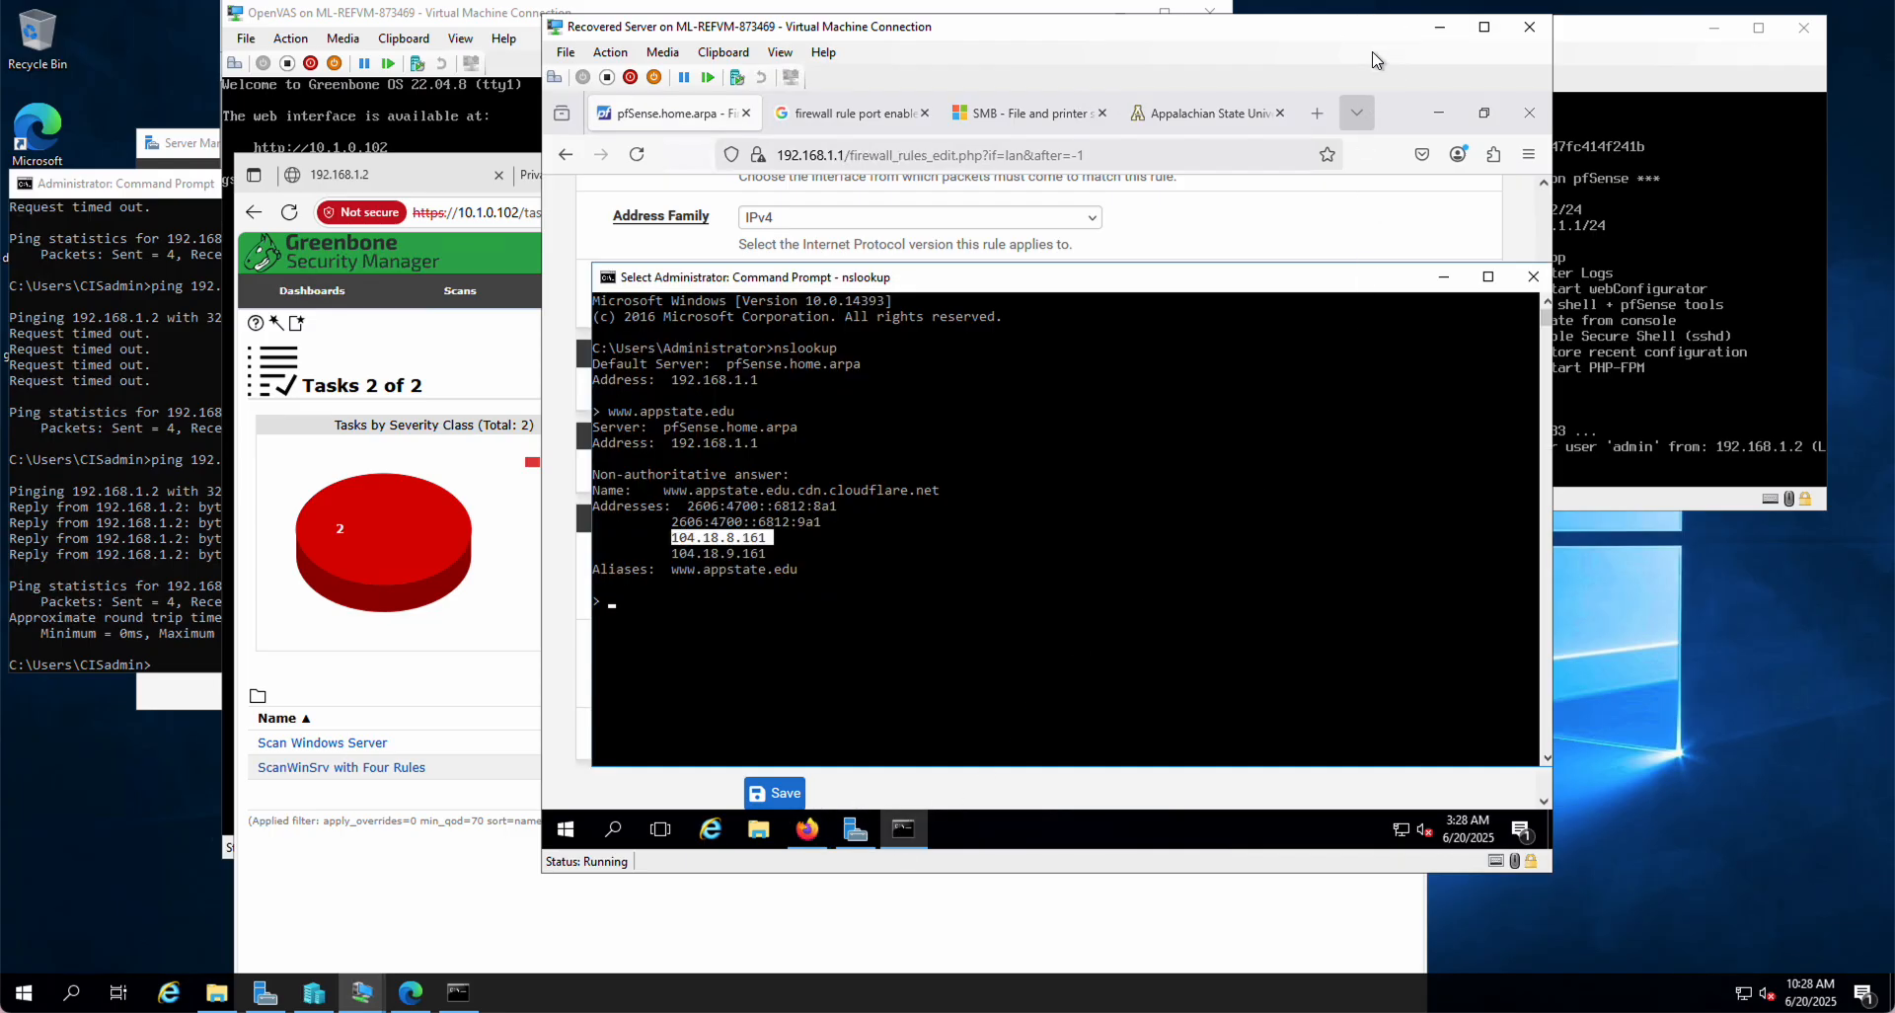
left_click(810, 832)
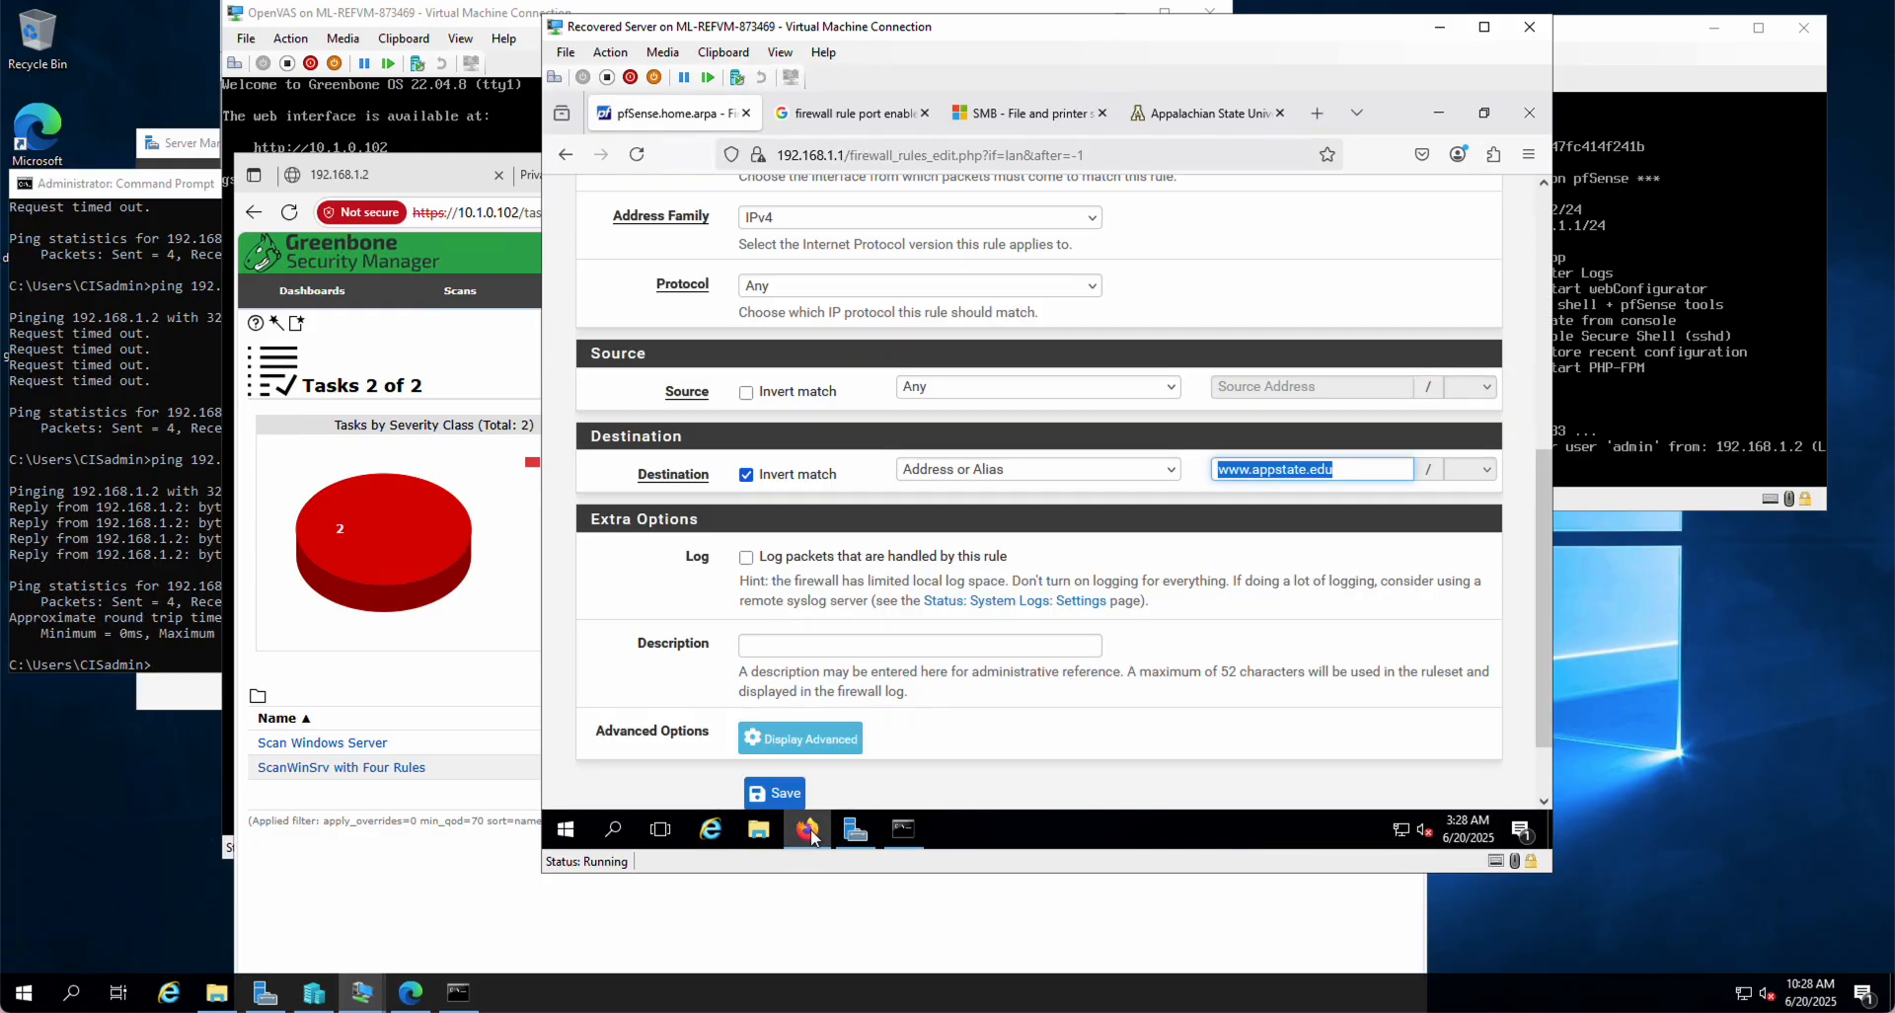
type("104.18.8.61")
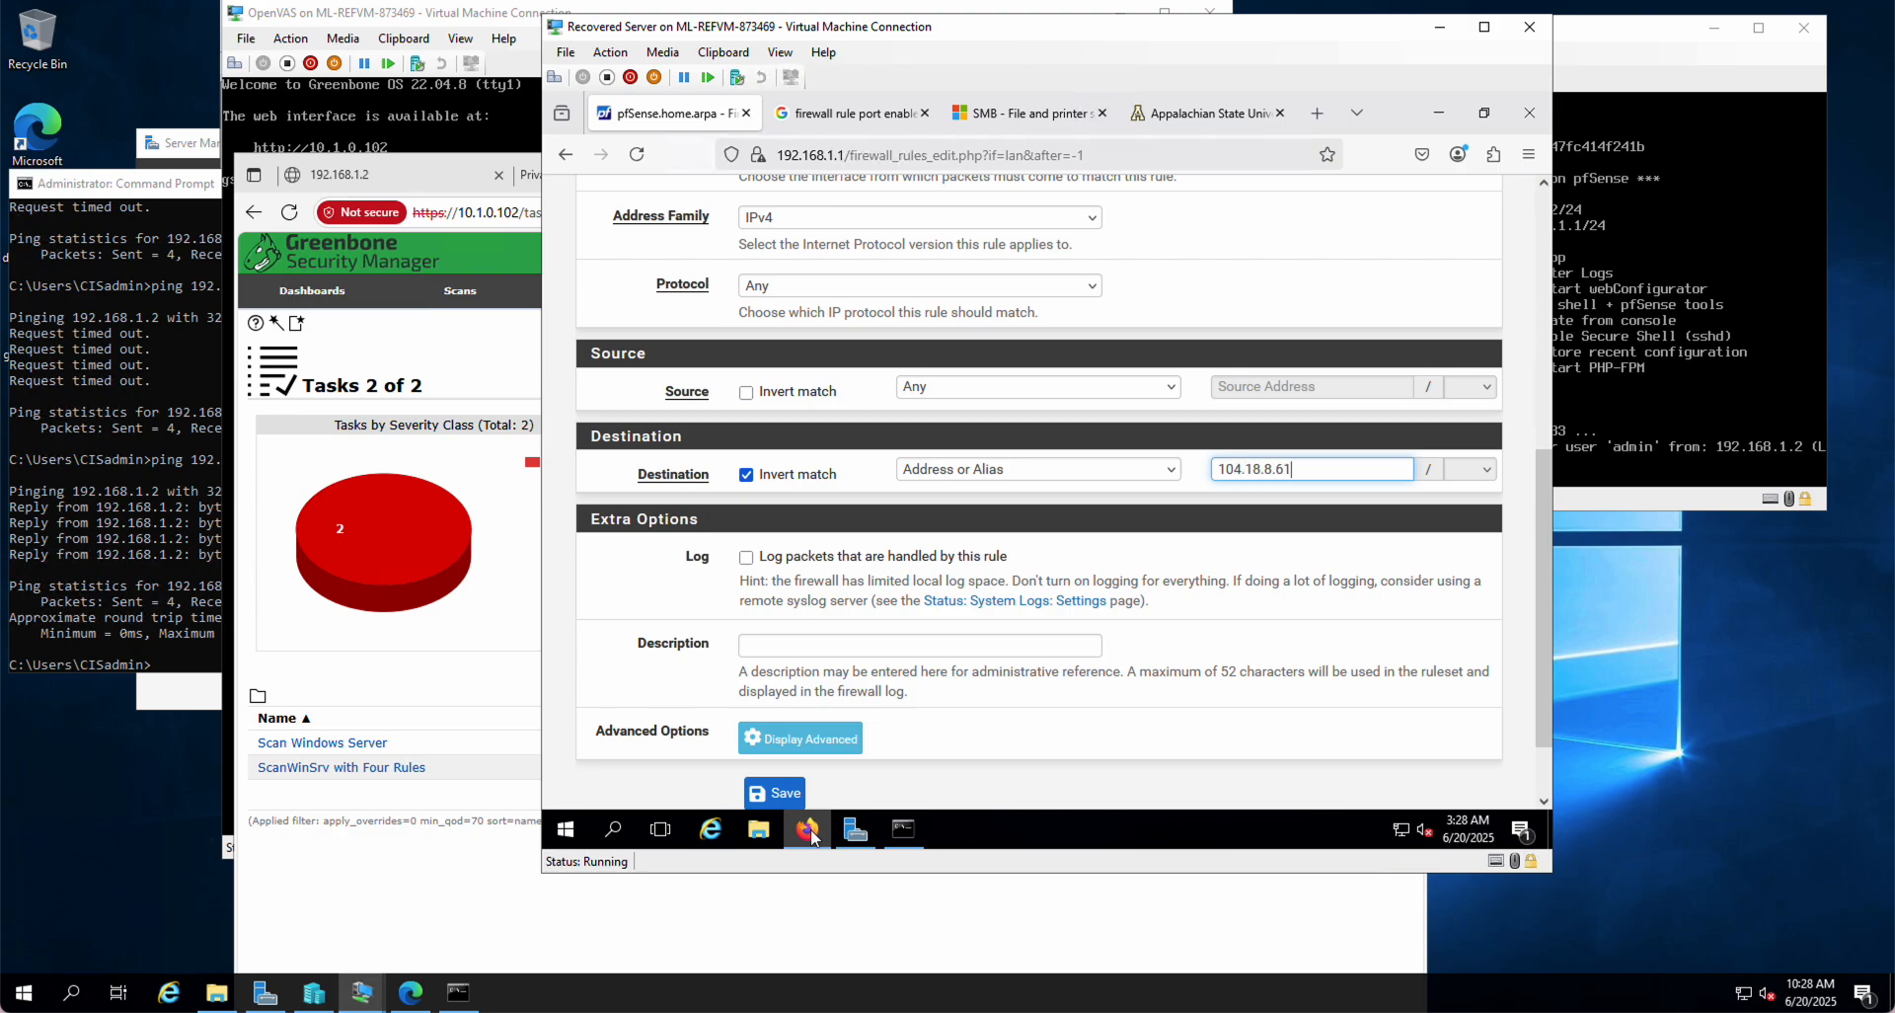
left_click(904, 830)
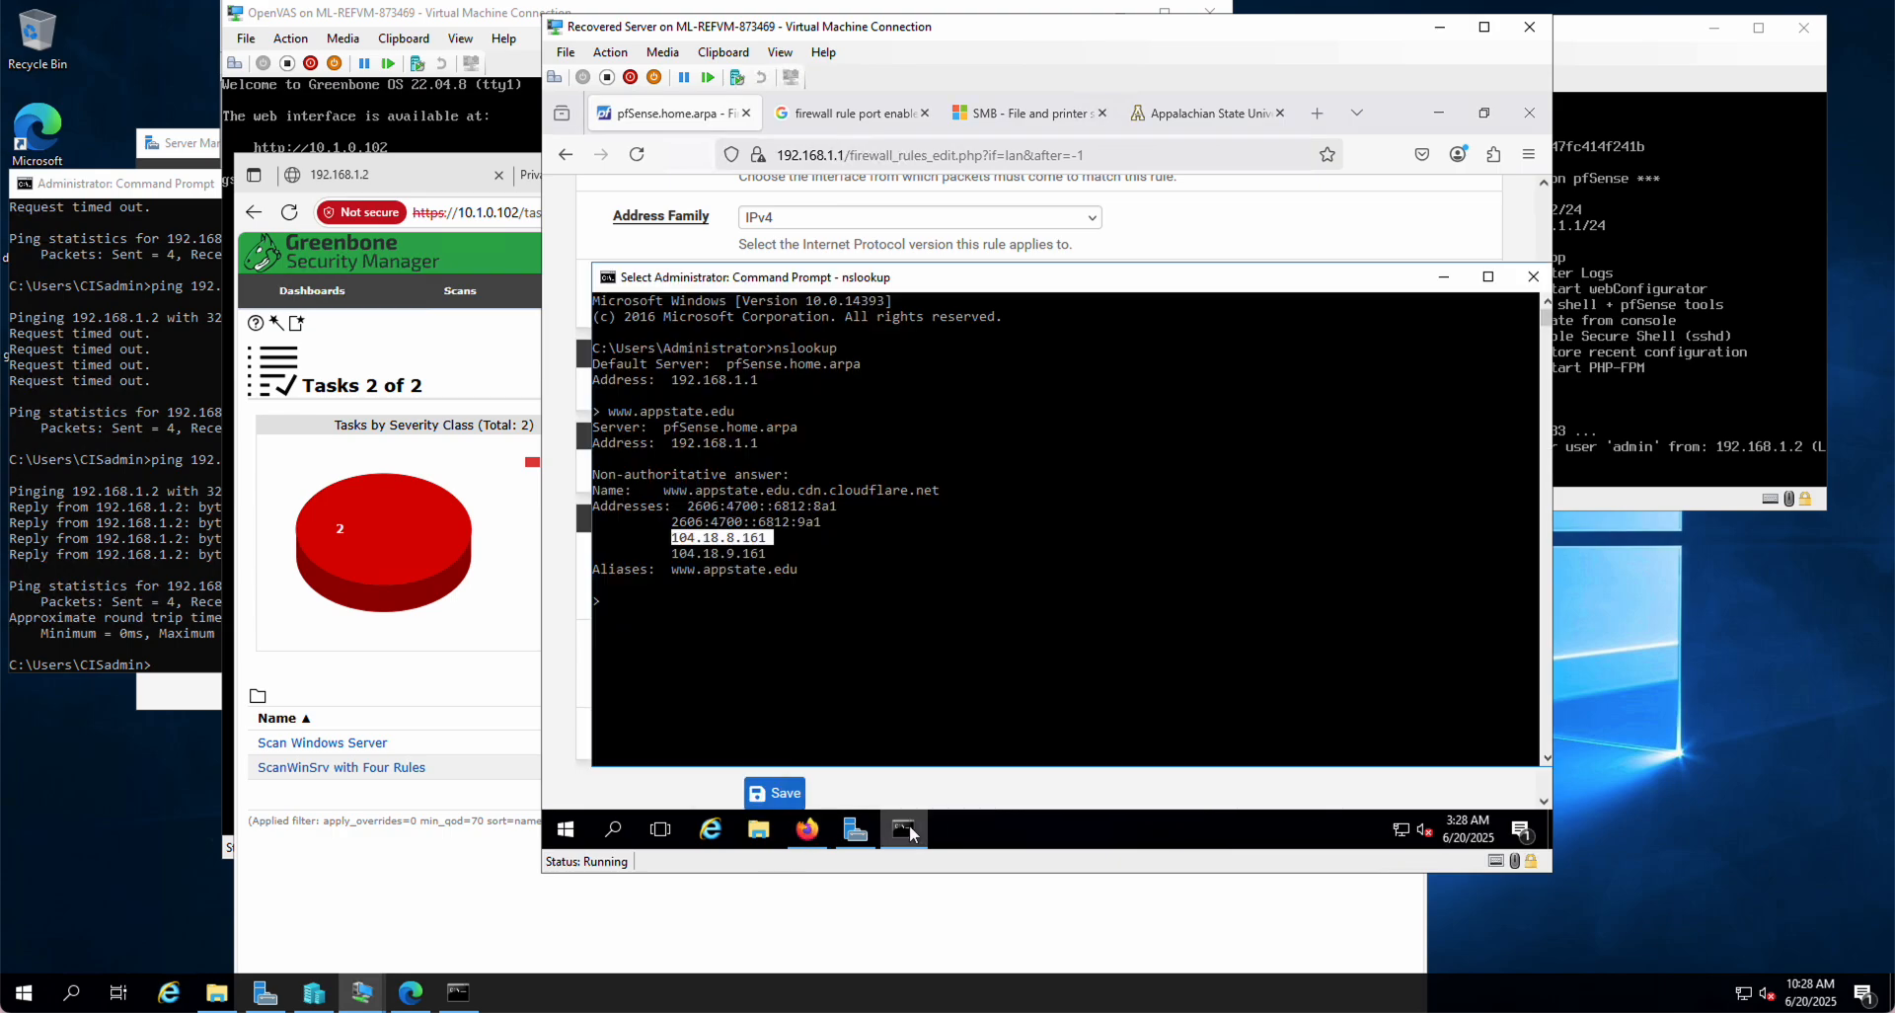
left_click_drag(1037, 285, 1363, 517)
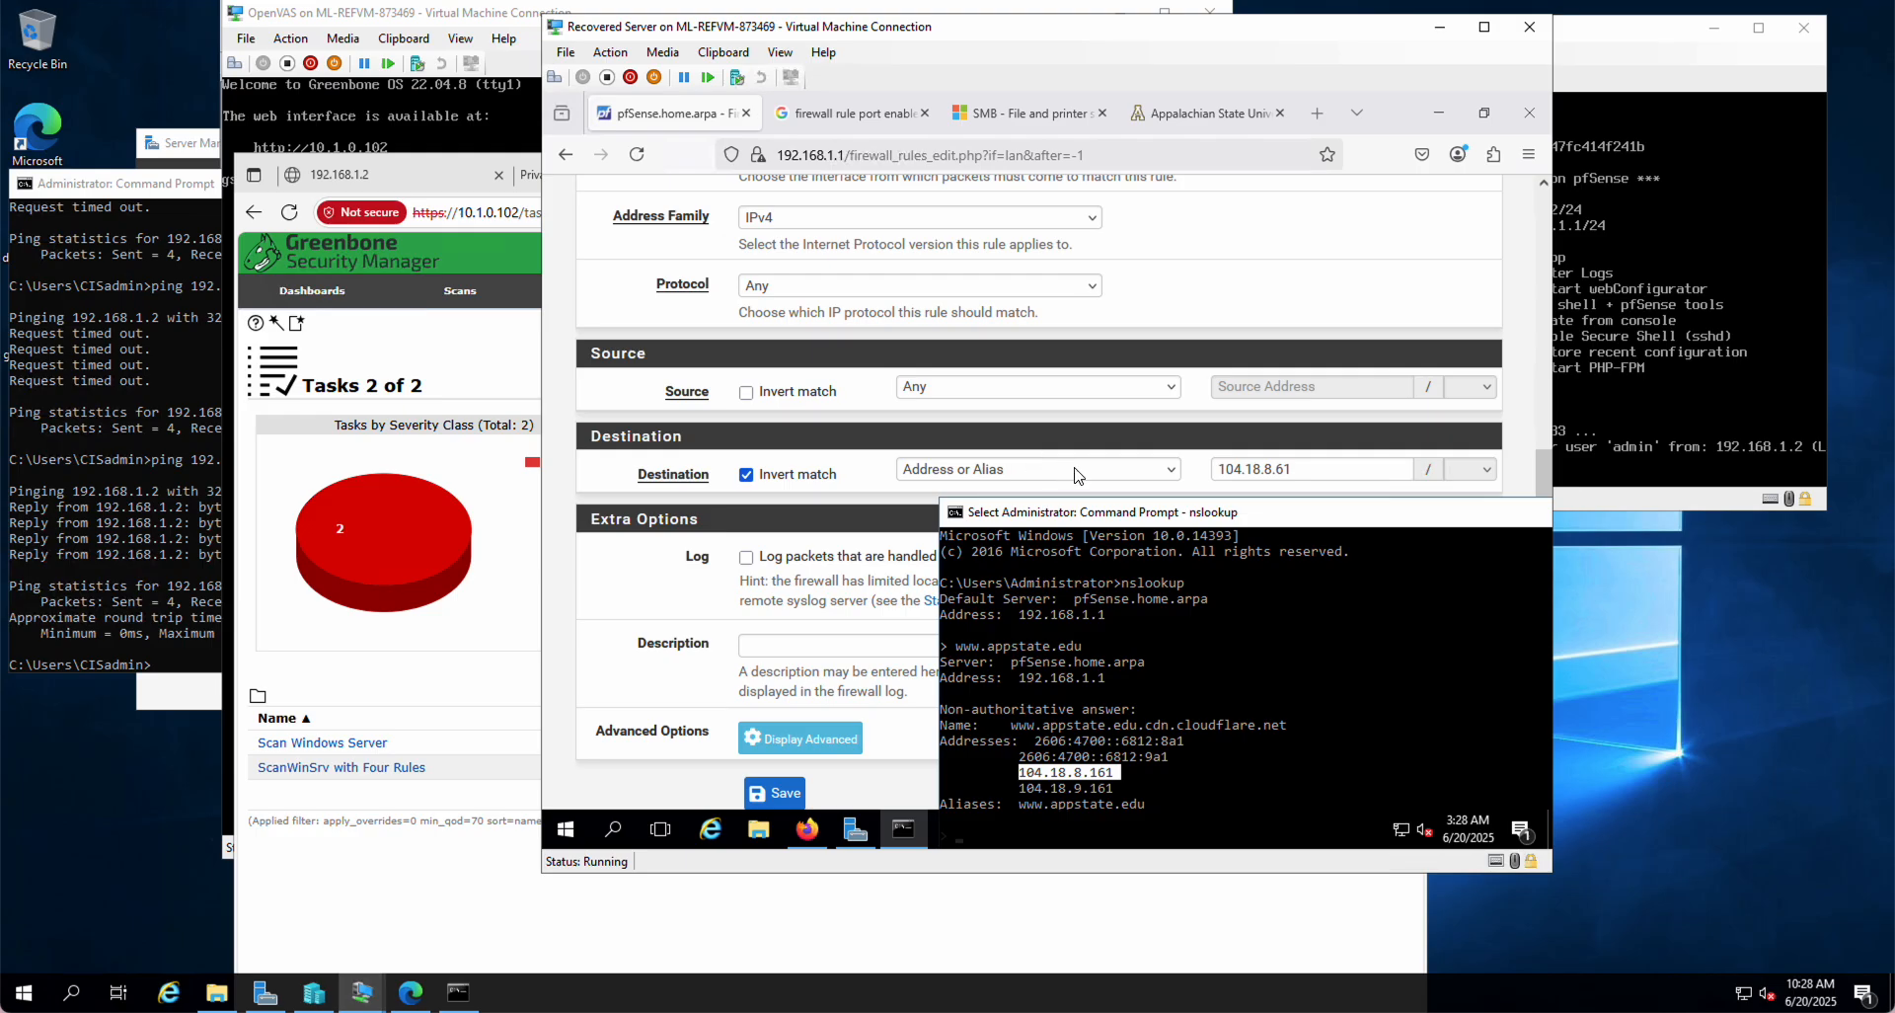
left_click(1197, 441)
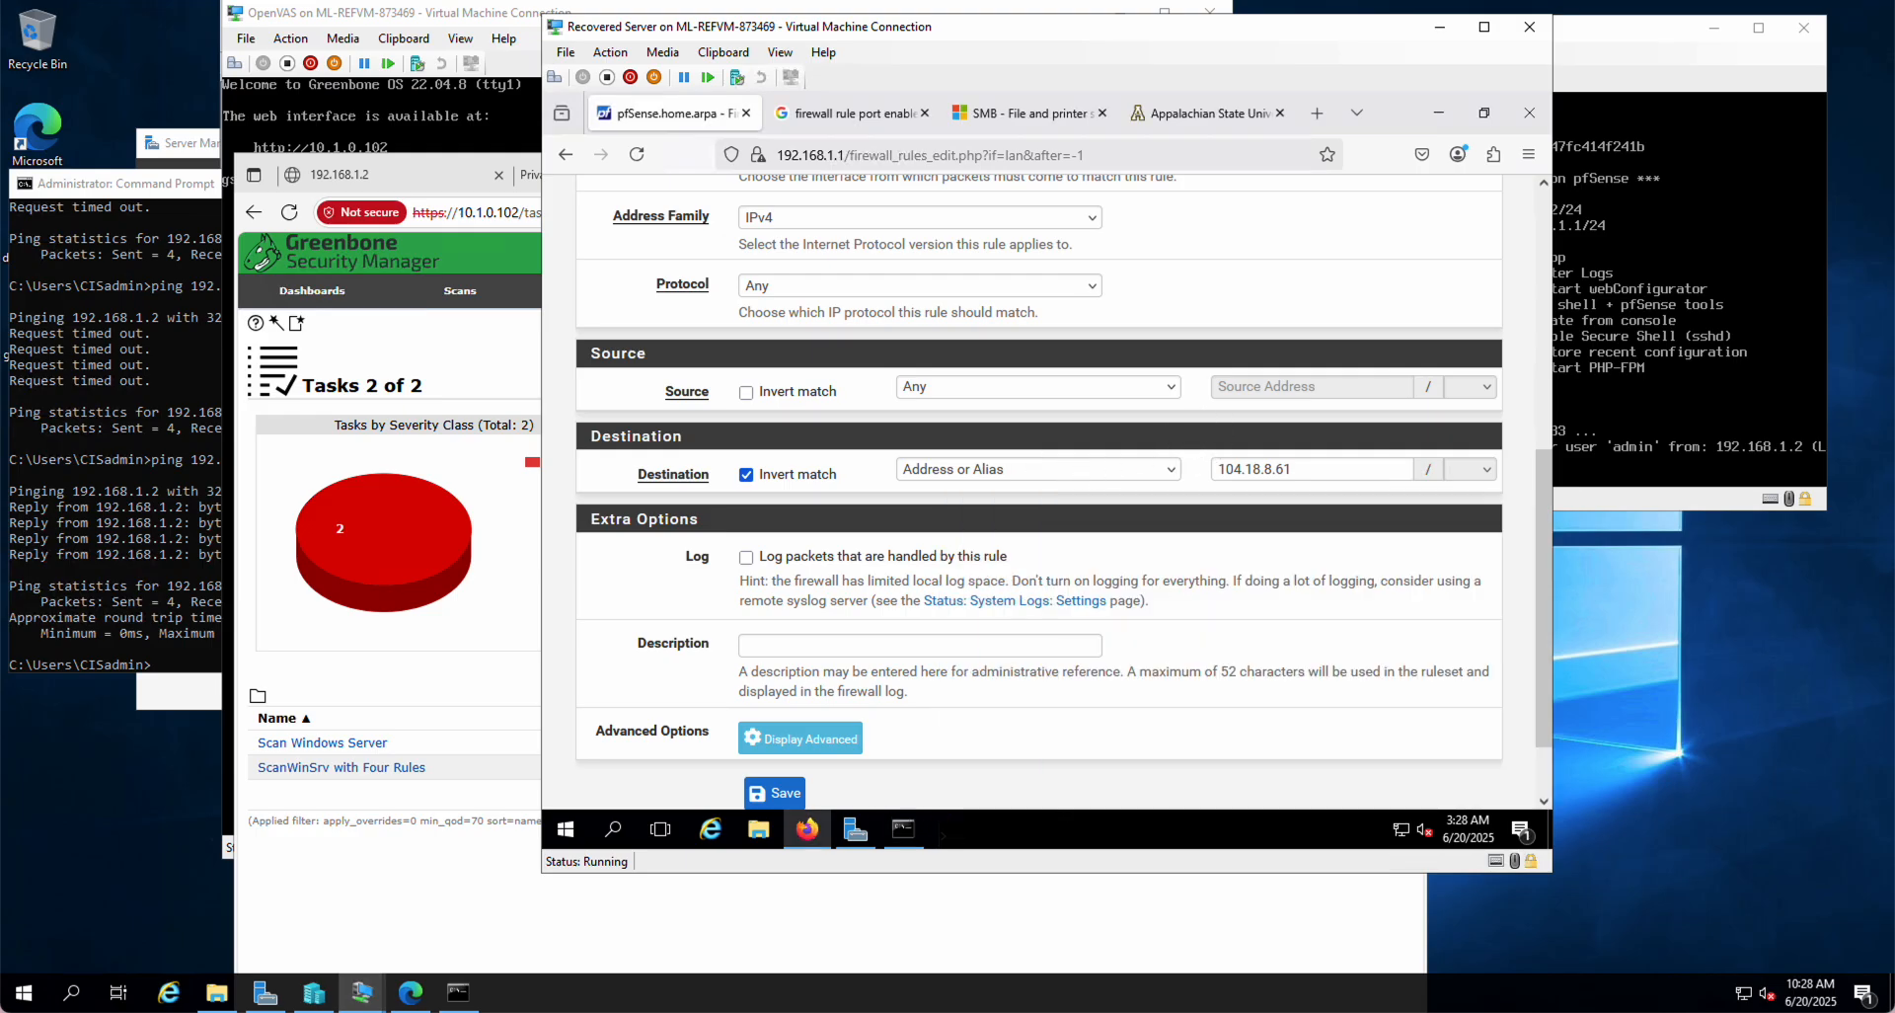
left_click(776, 794)
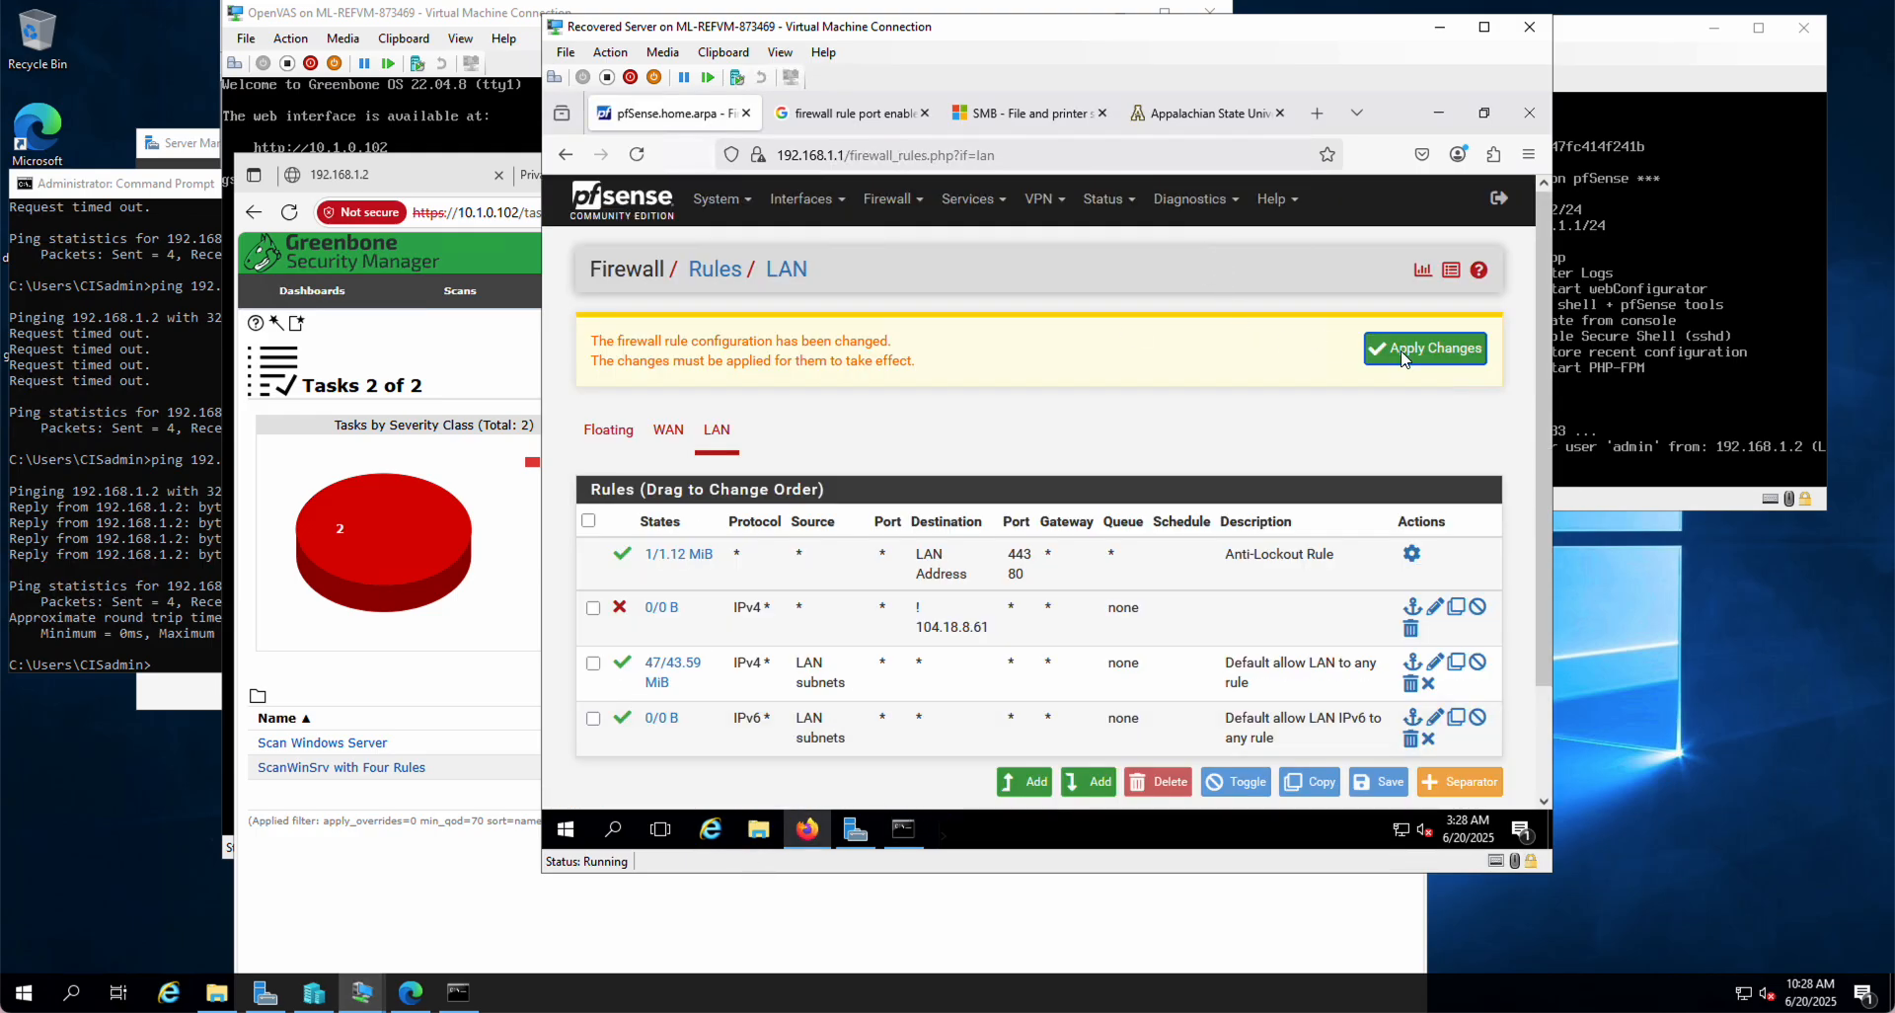
Step: Apply the rule, clear Invert match on its 104.18.8.61 destination, save, and apply again
left_click(1435, 352)
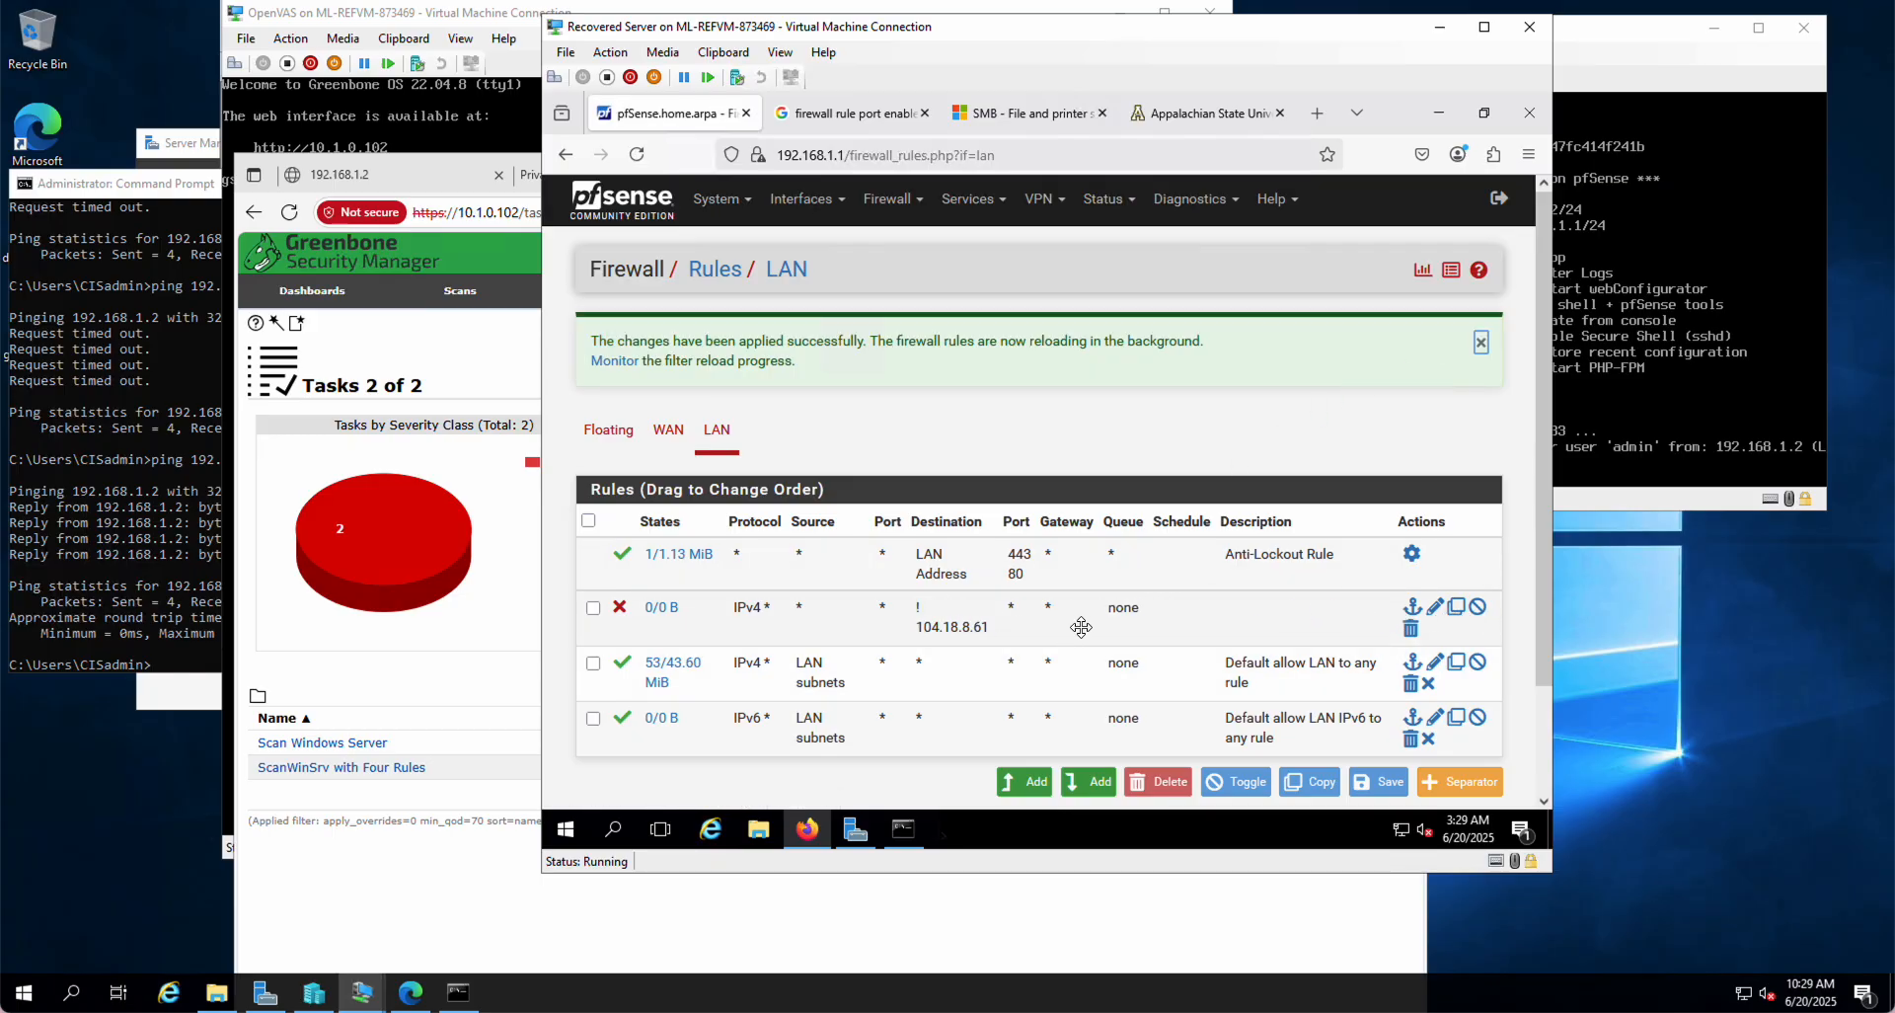
left_click(1435, 606)
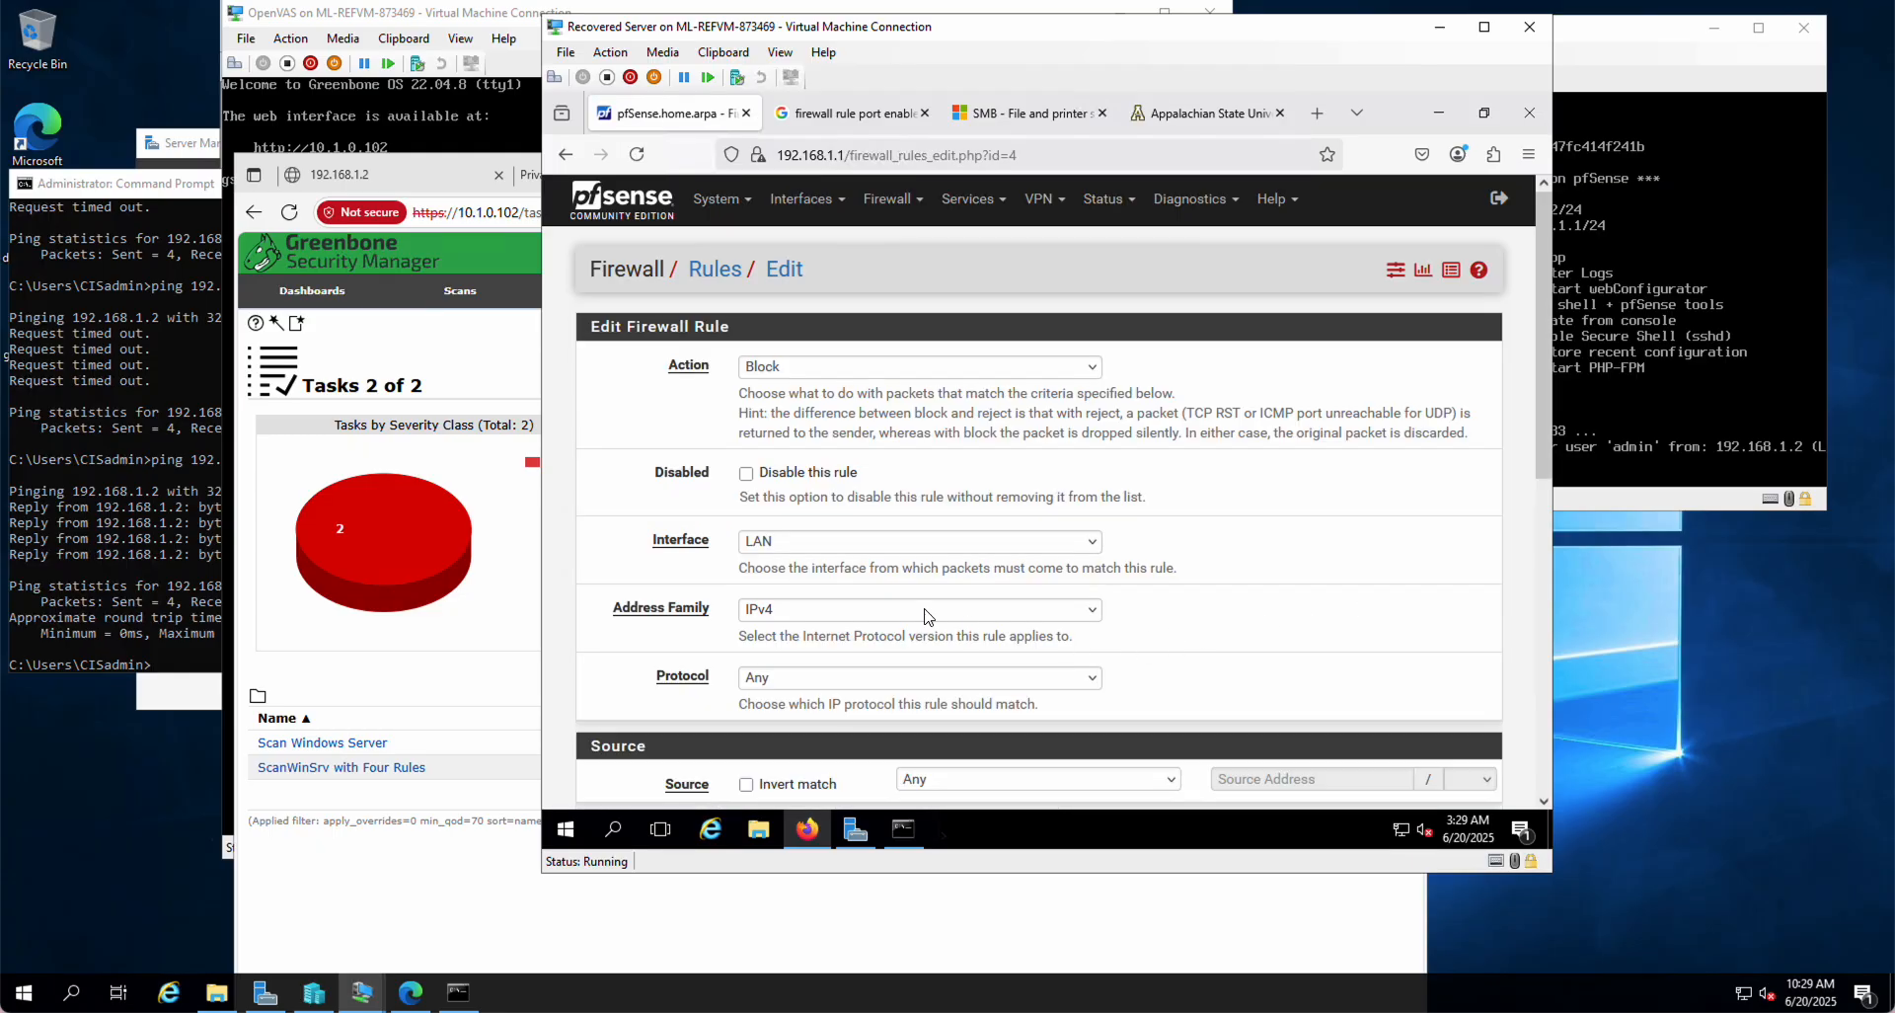
scroll(928, 616, "down", 3)
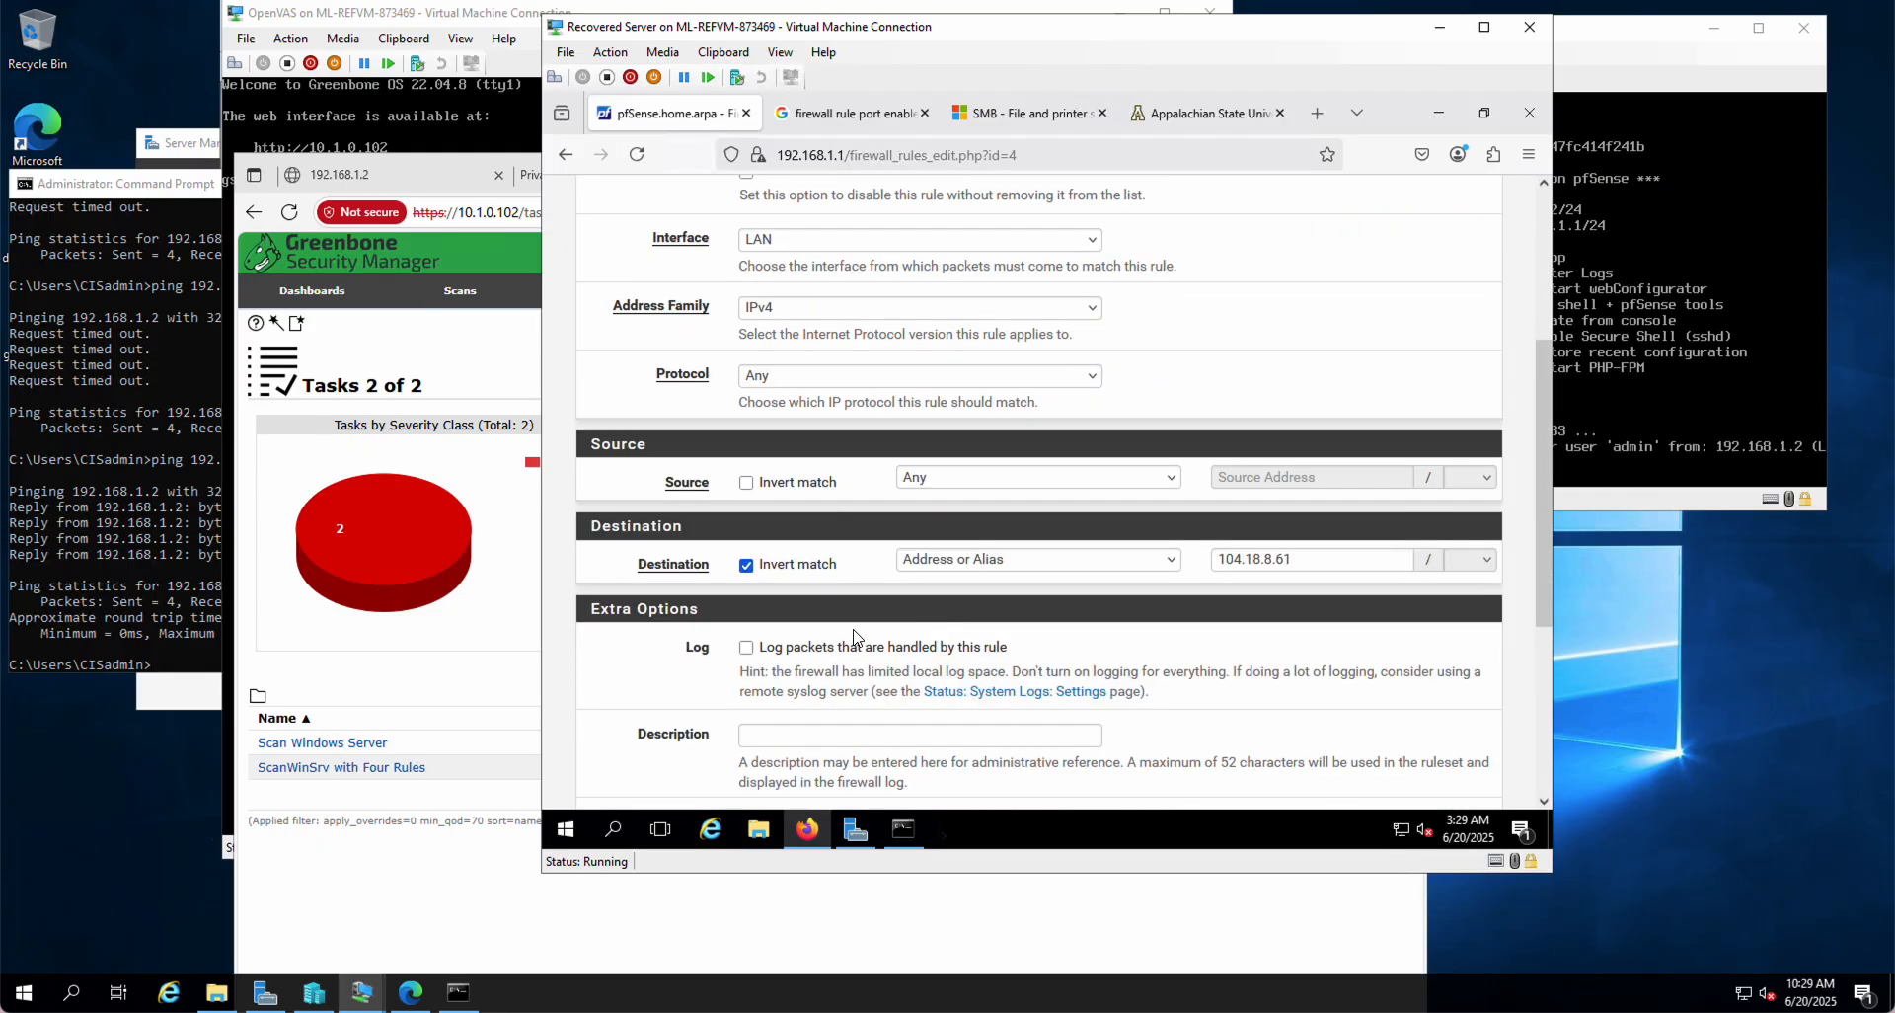
left_click(747, 565)
scroll(1135, 613, "down", 3)
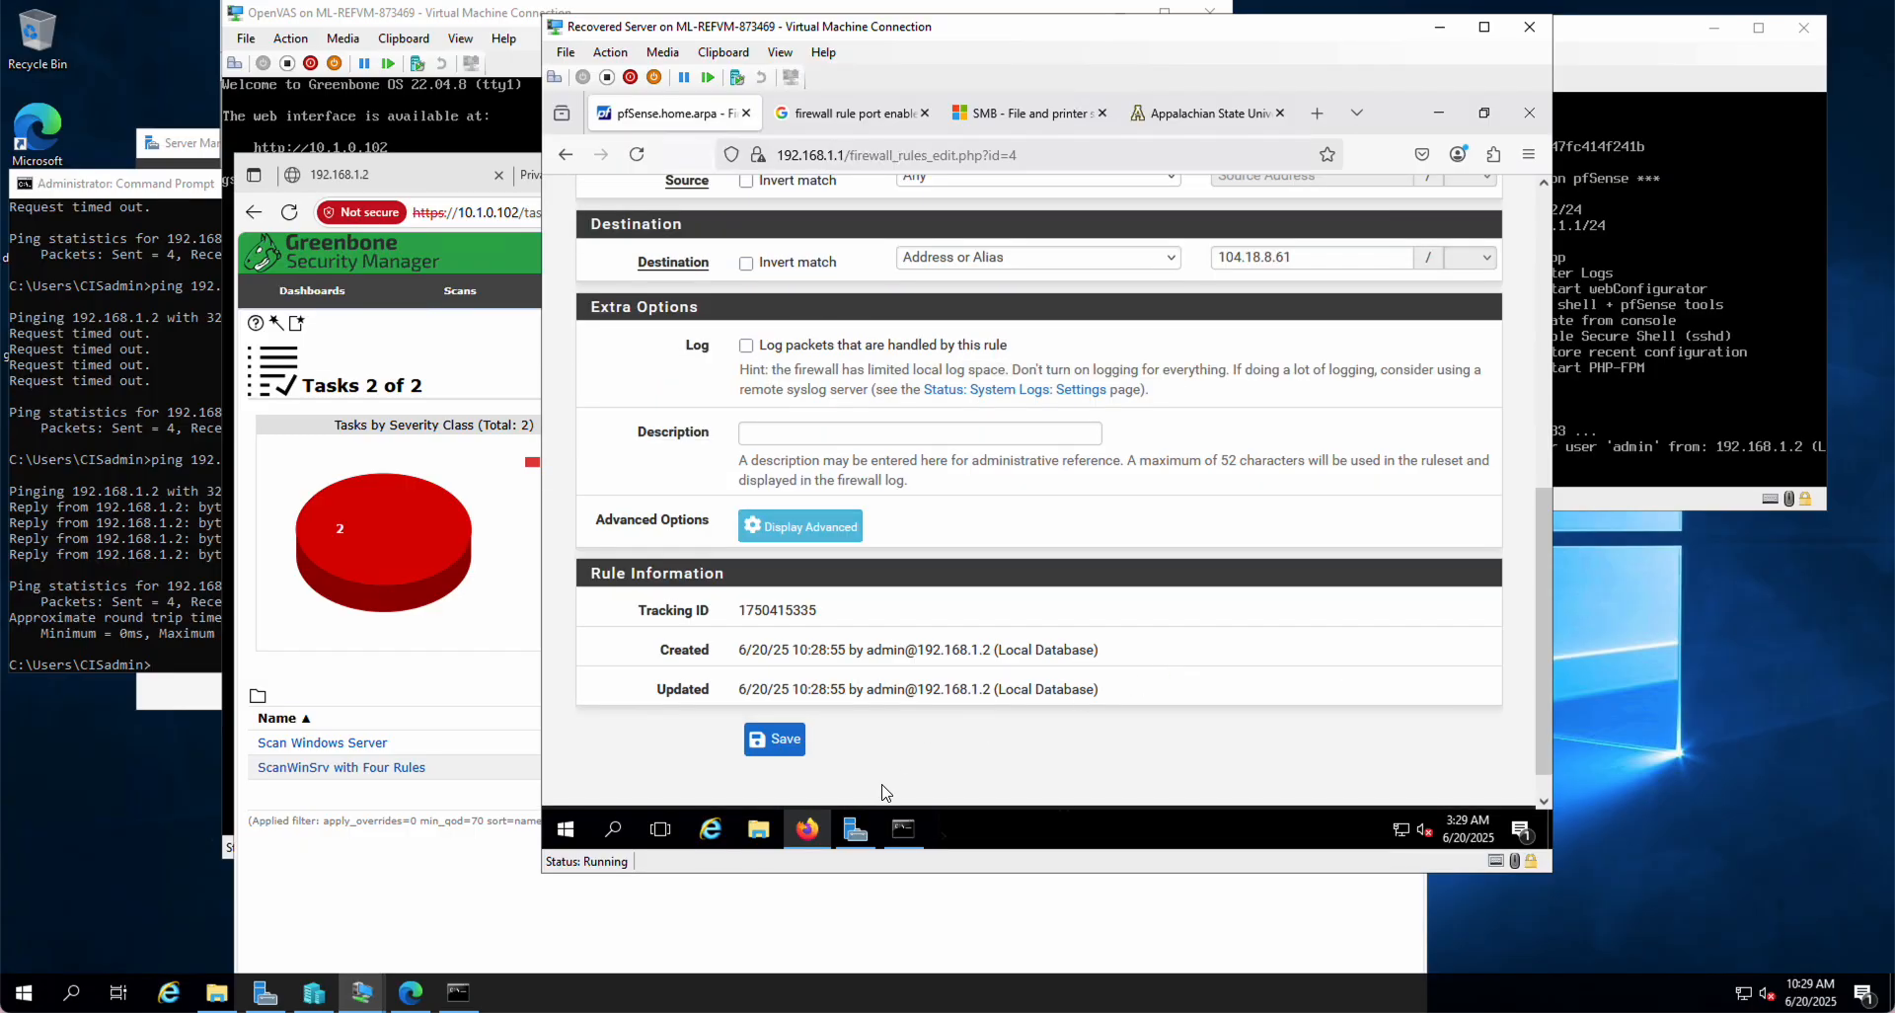
left_click(776, 740)
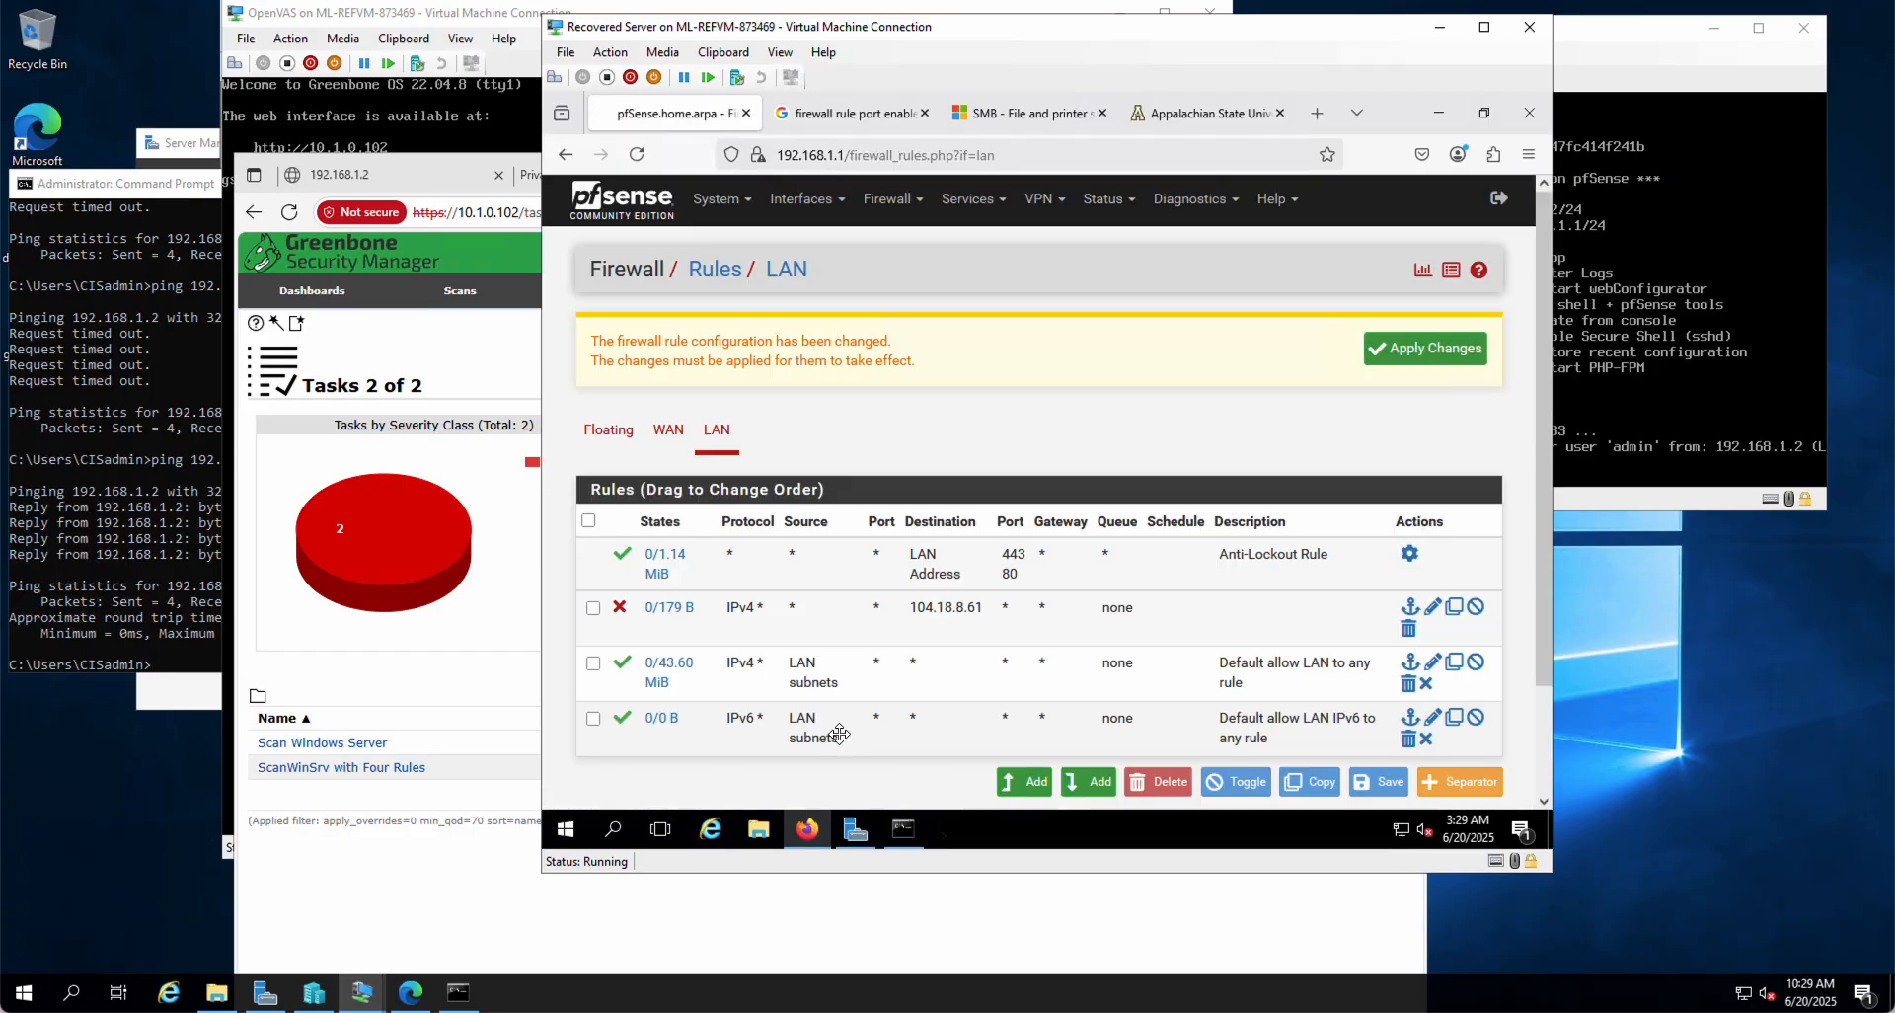
left_click(1428, 353)
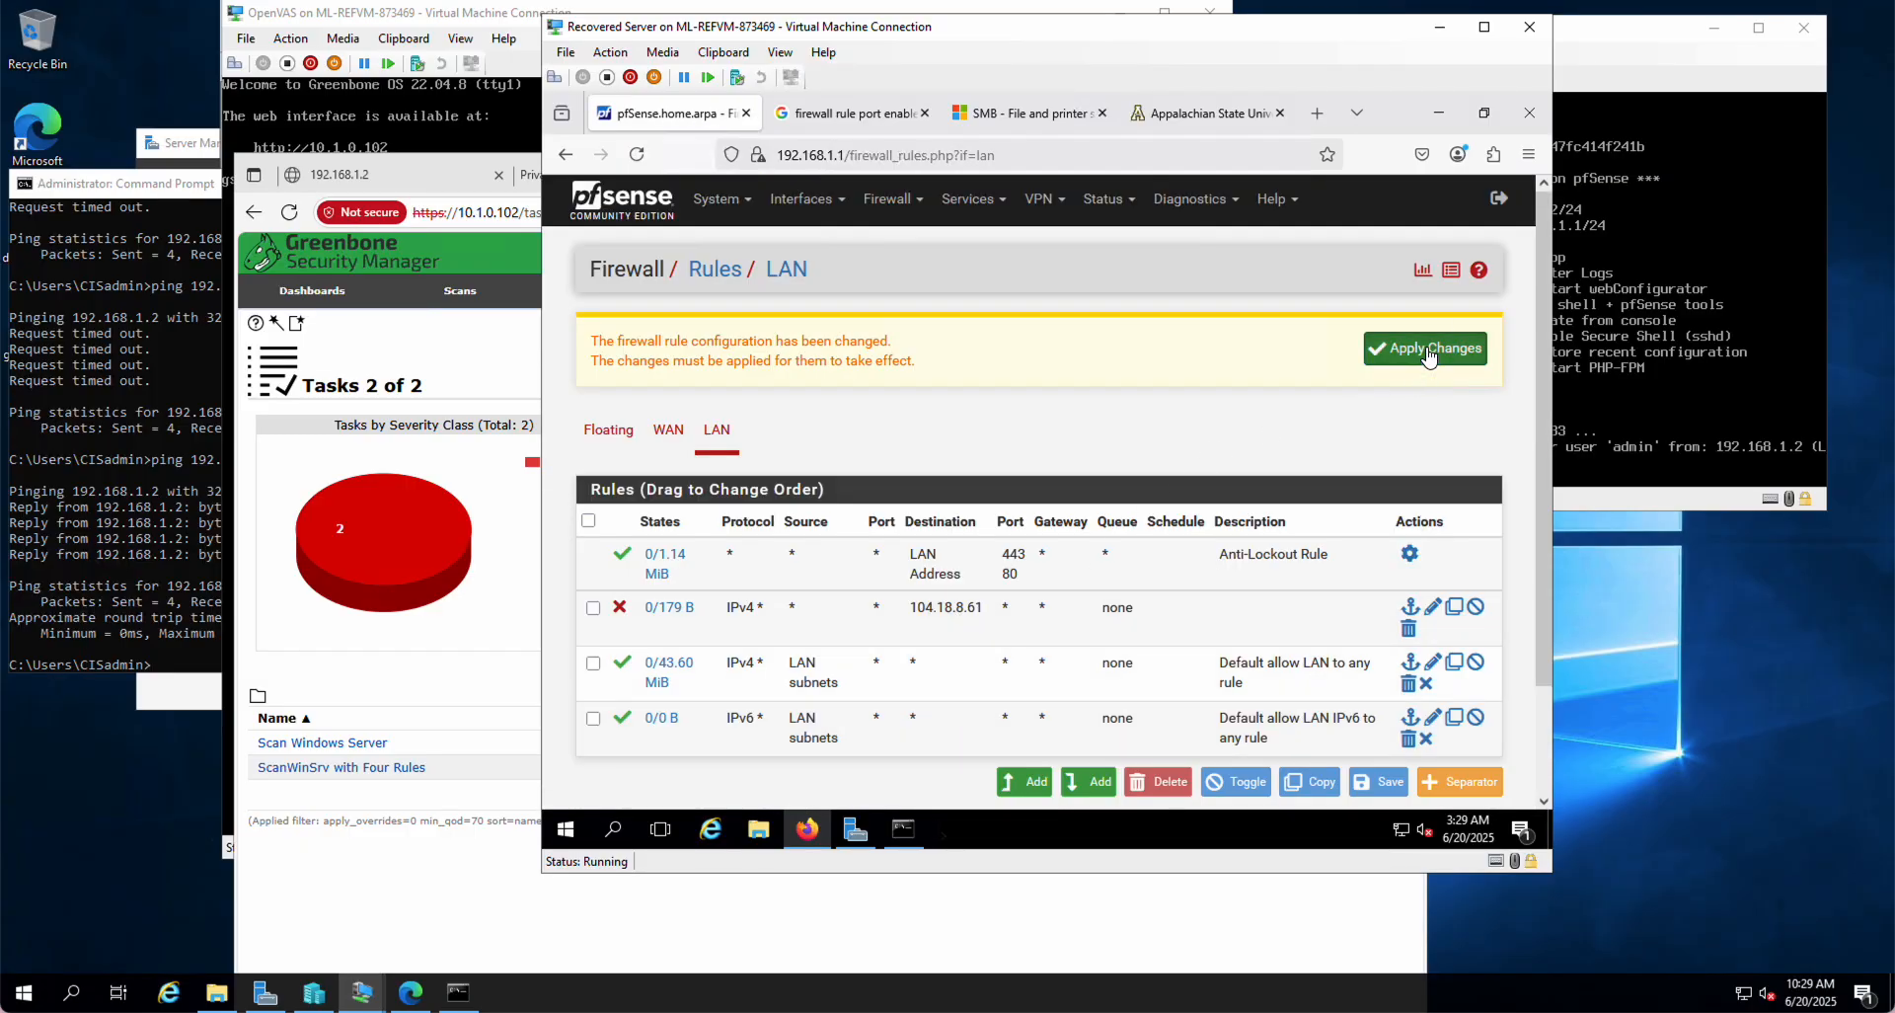
left_click(1204, 115)
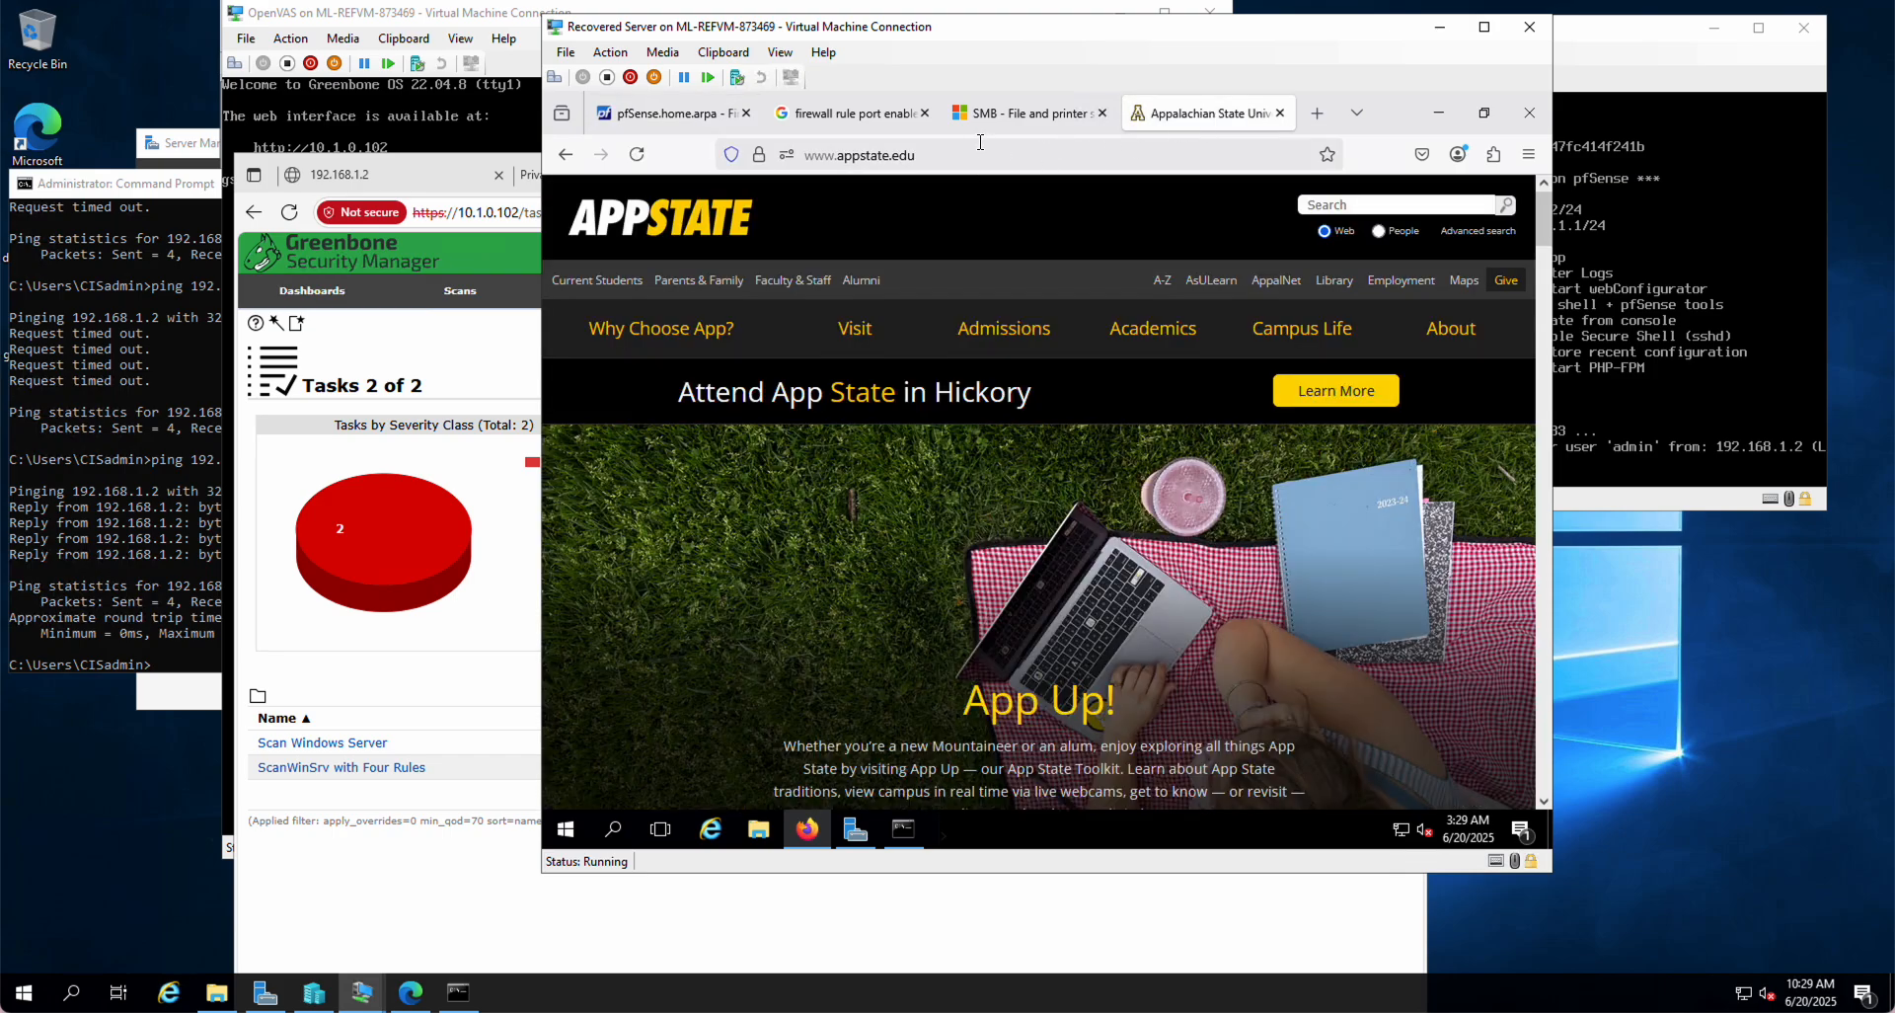
left_click(985, 158)
key("Escape")
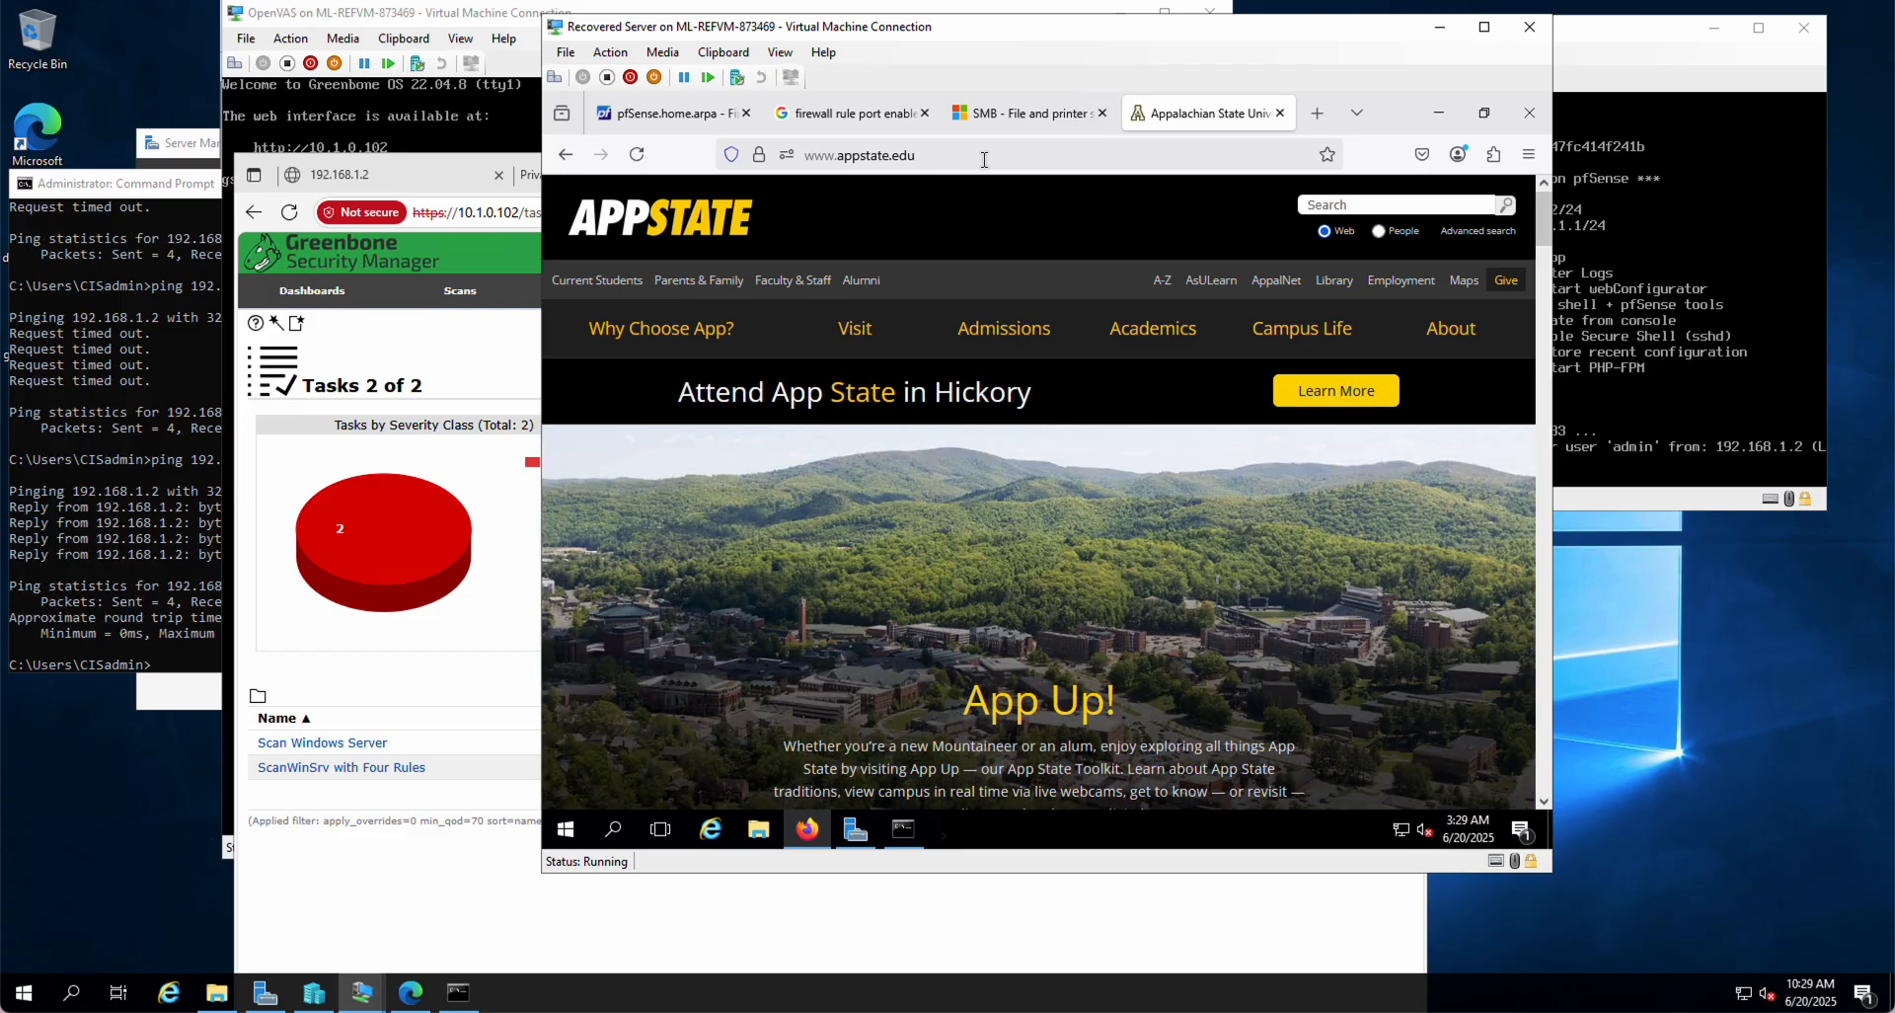
left_click(637, 157)
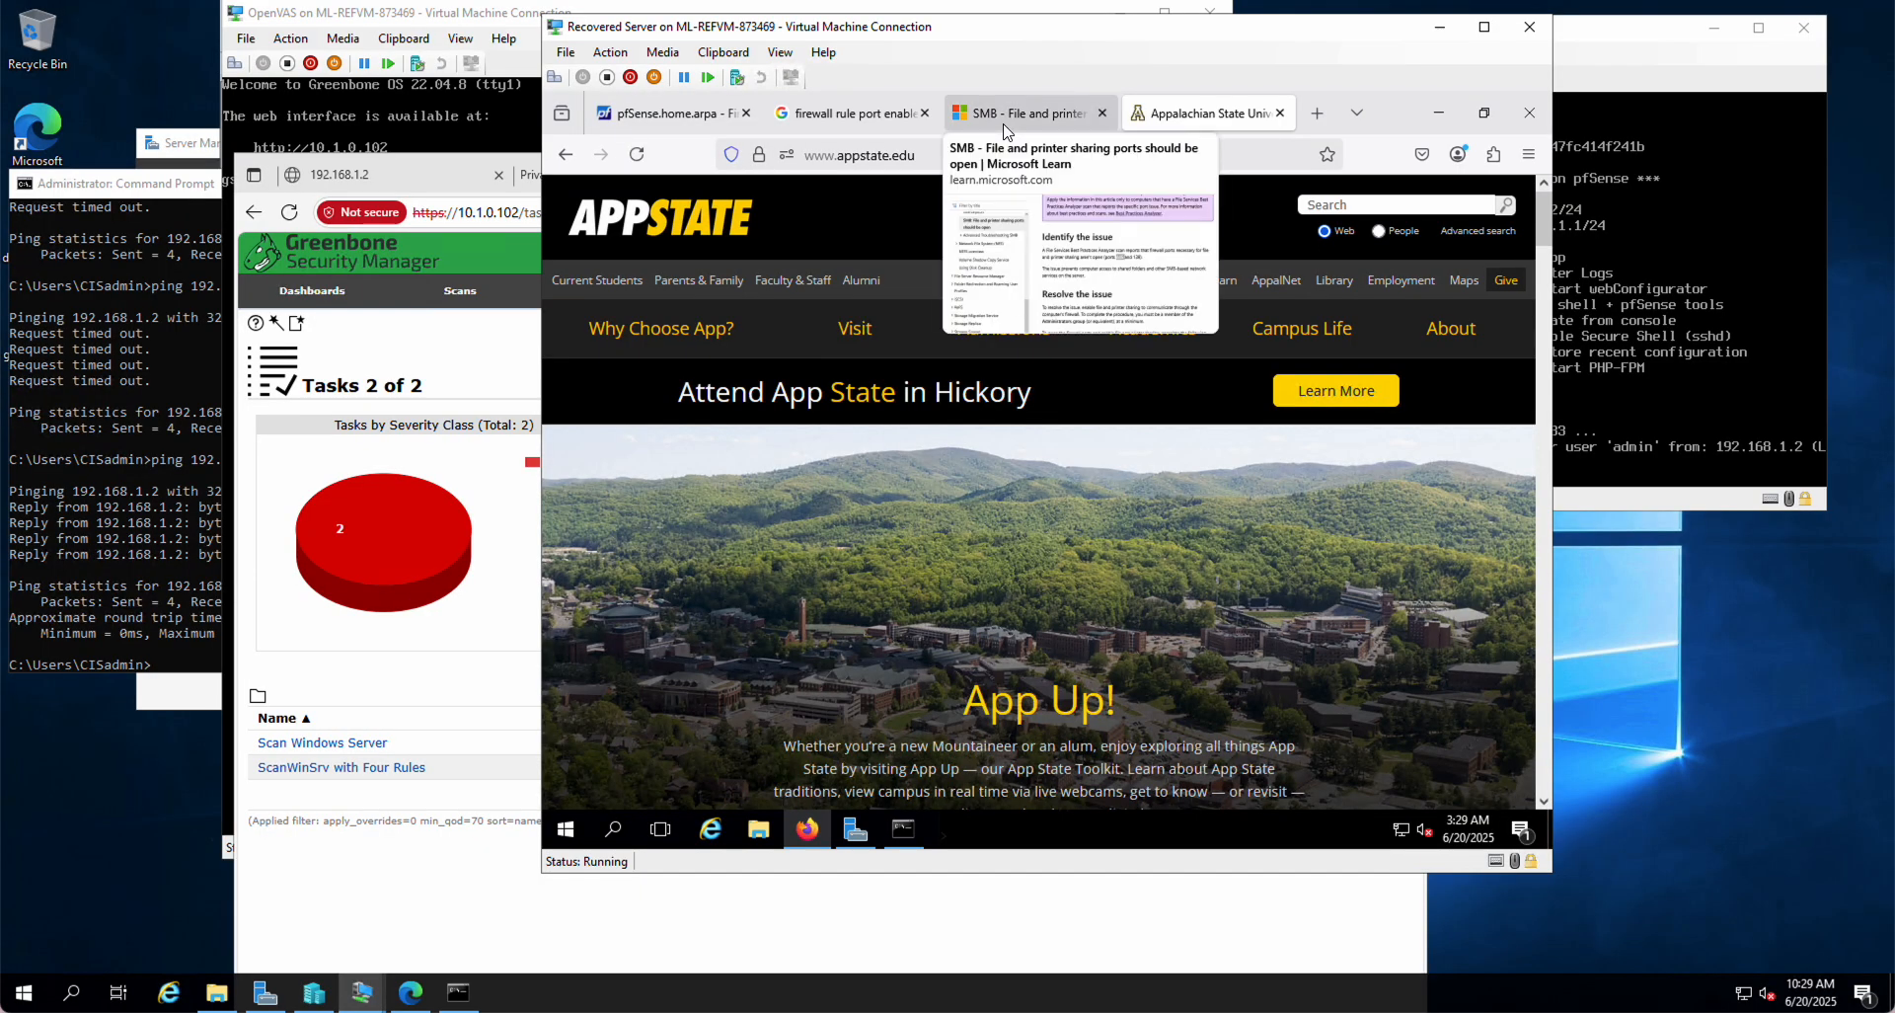
Step: Duplicate the 104.18.8.61 block rule and change the destination's 8 to 9
left_click(659, 113)
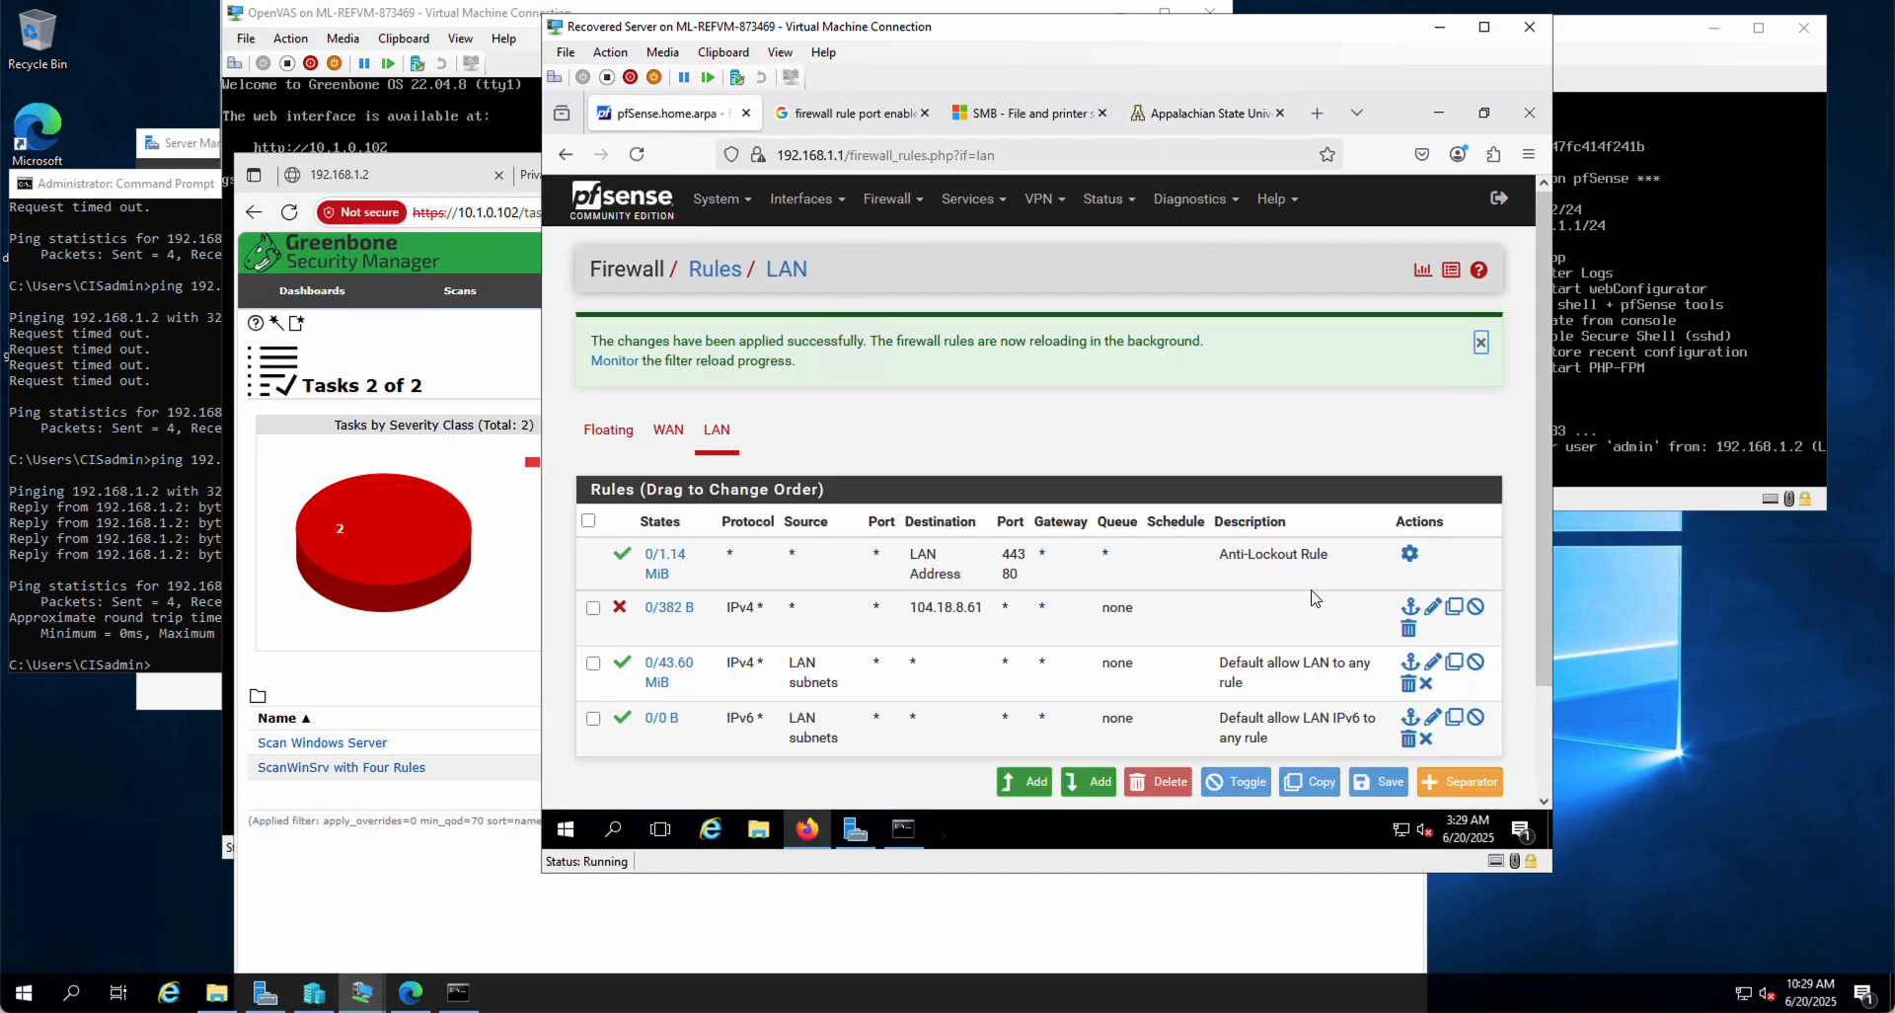
left_click(1455, 608)
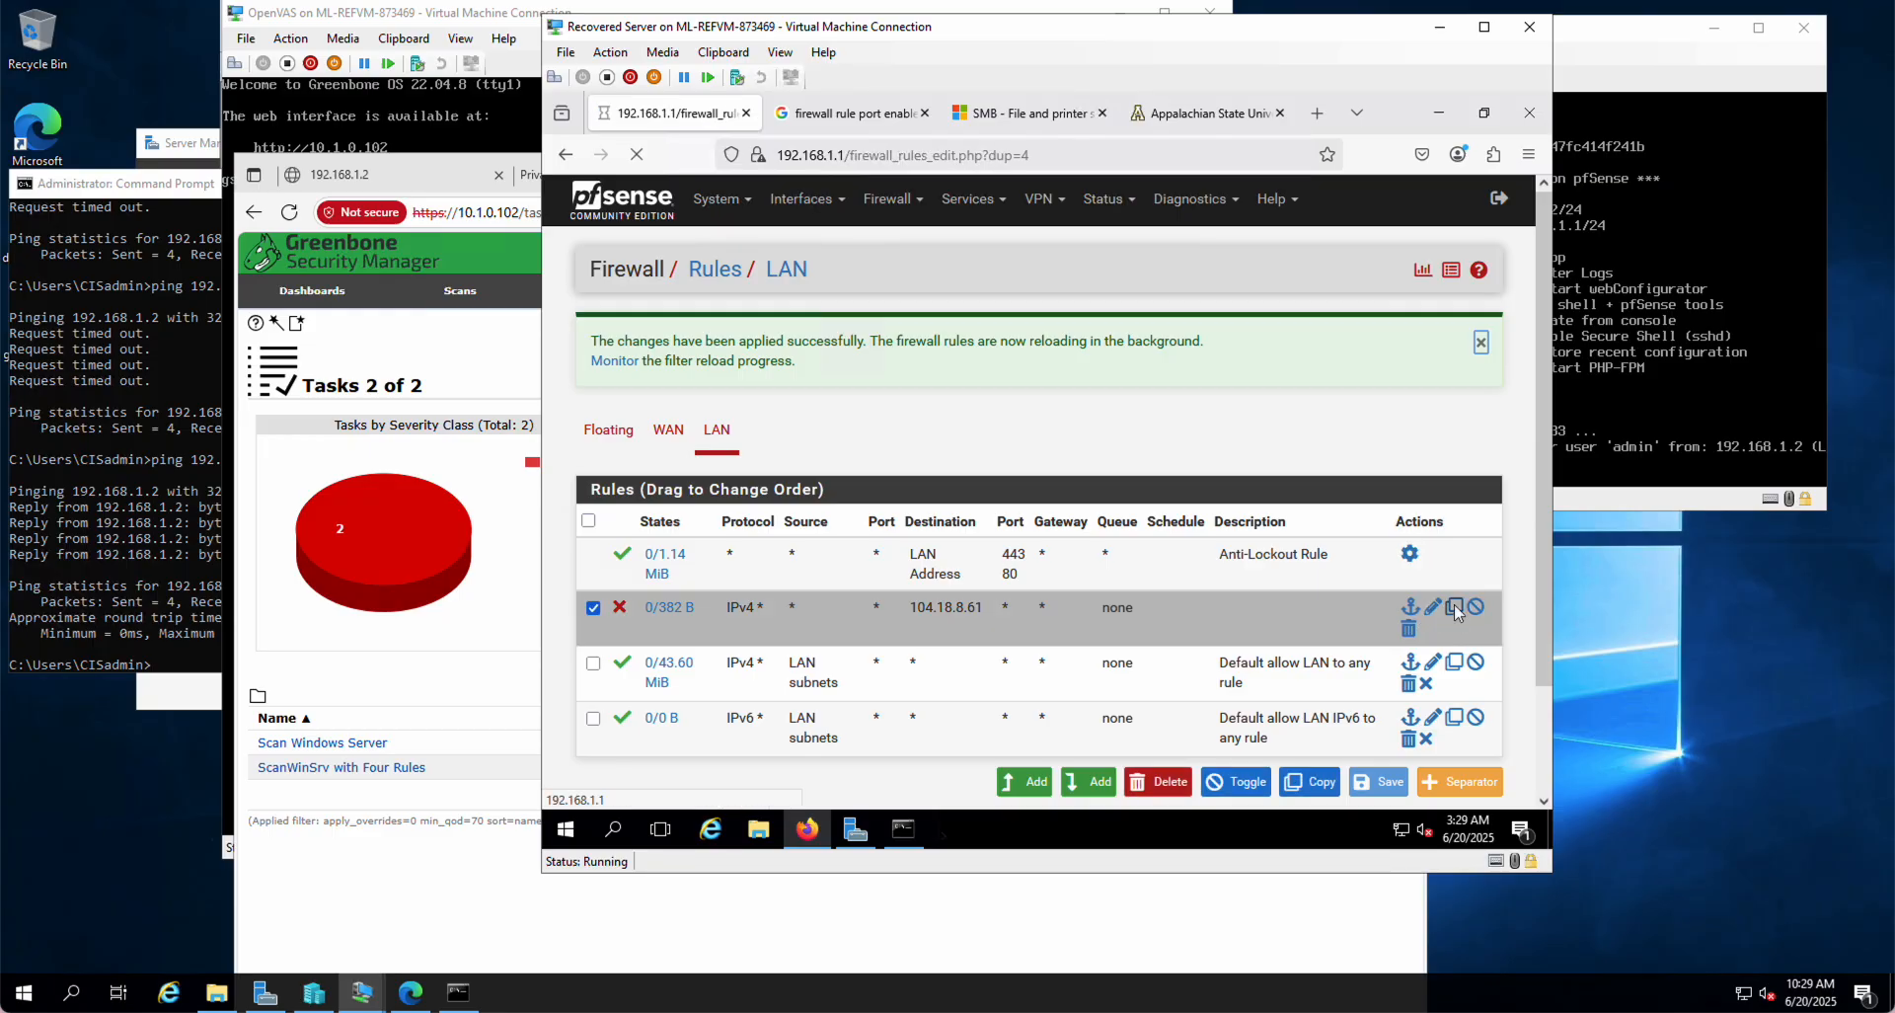
left_click(904, 833)
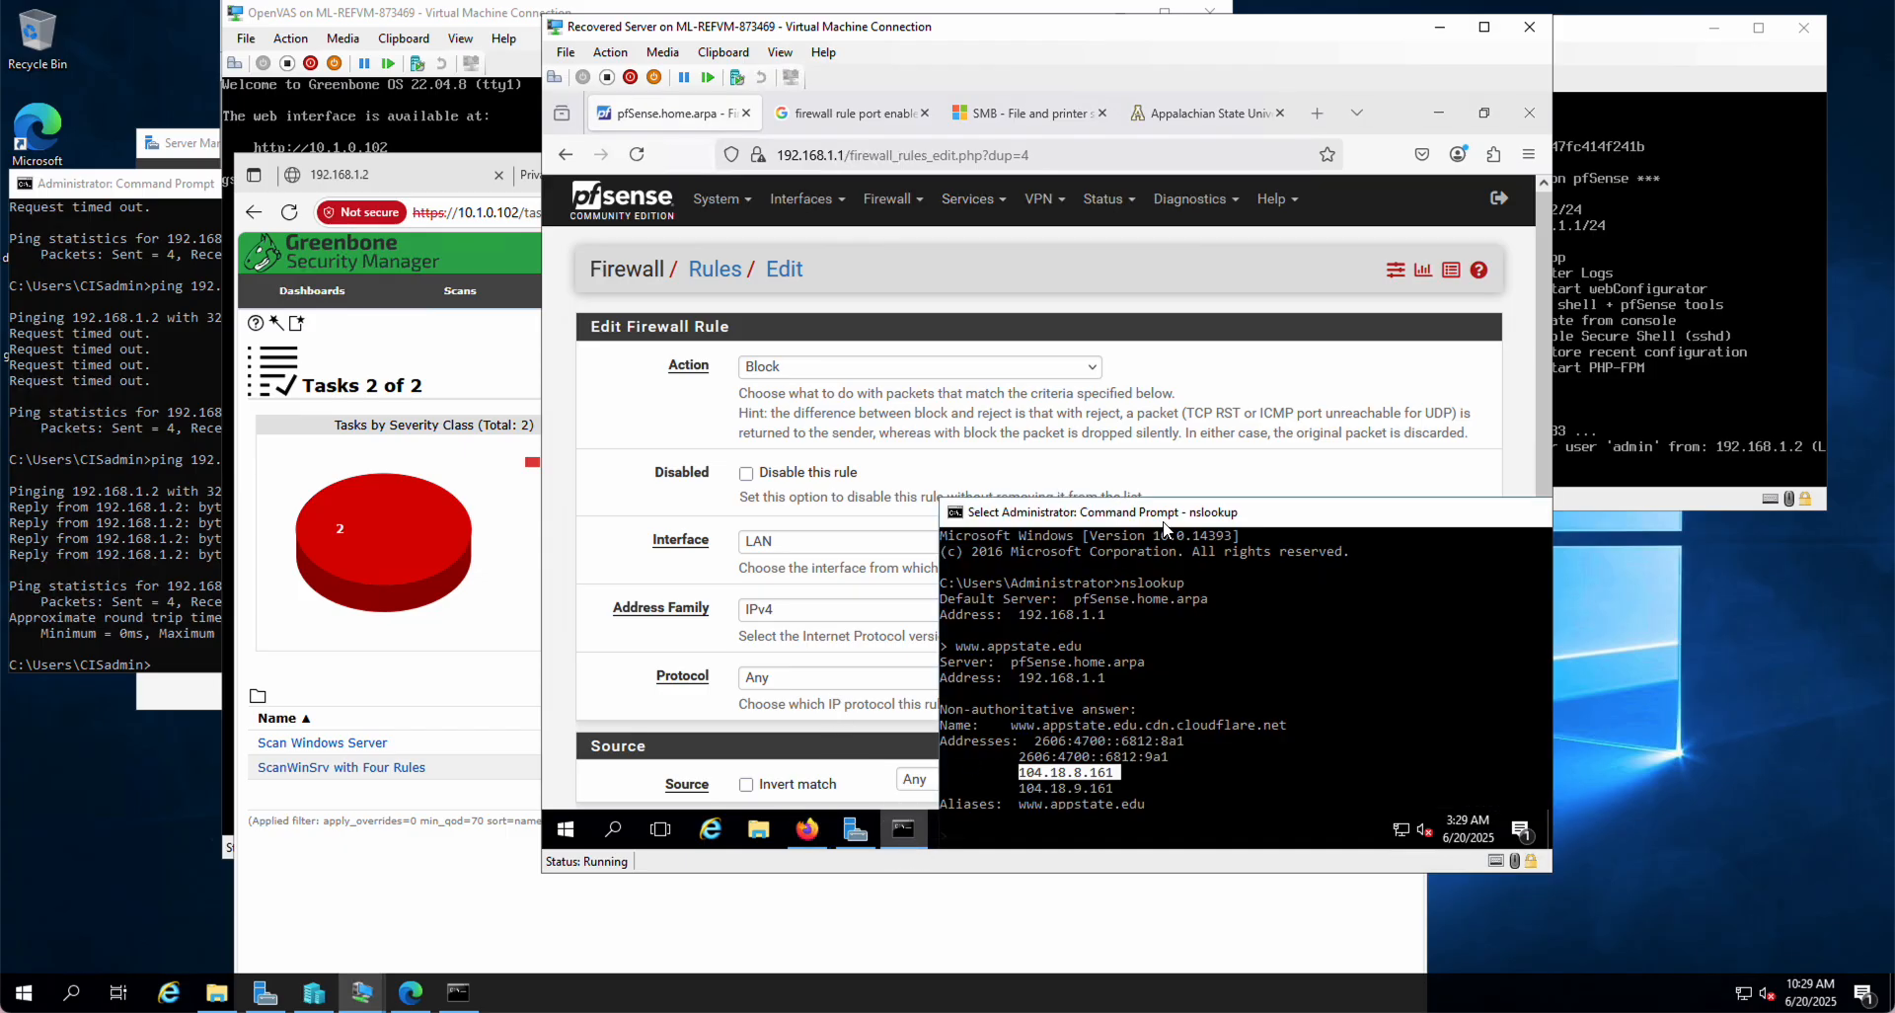
left_click(1205, 462)
scroll(1224, 534, "down", 2)
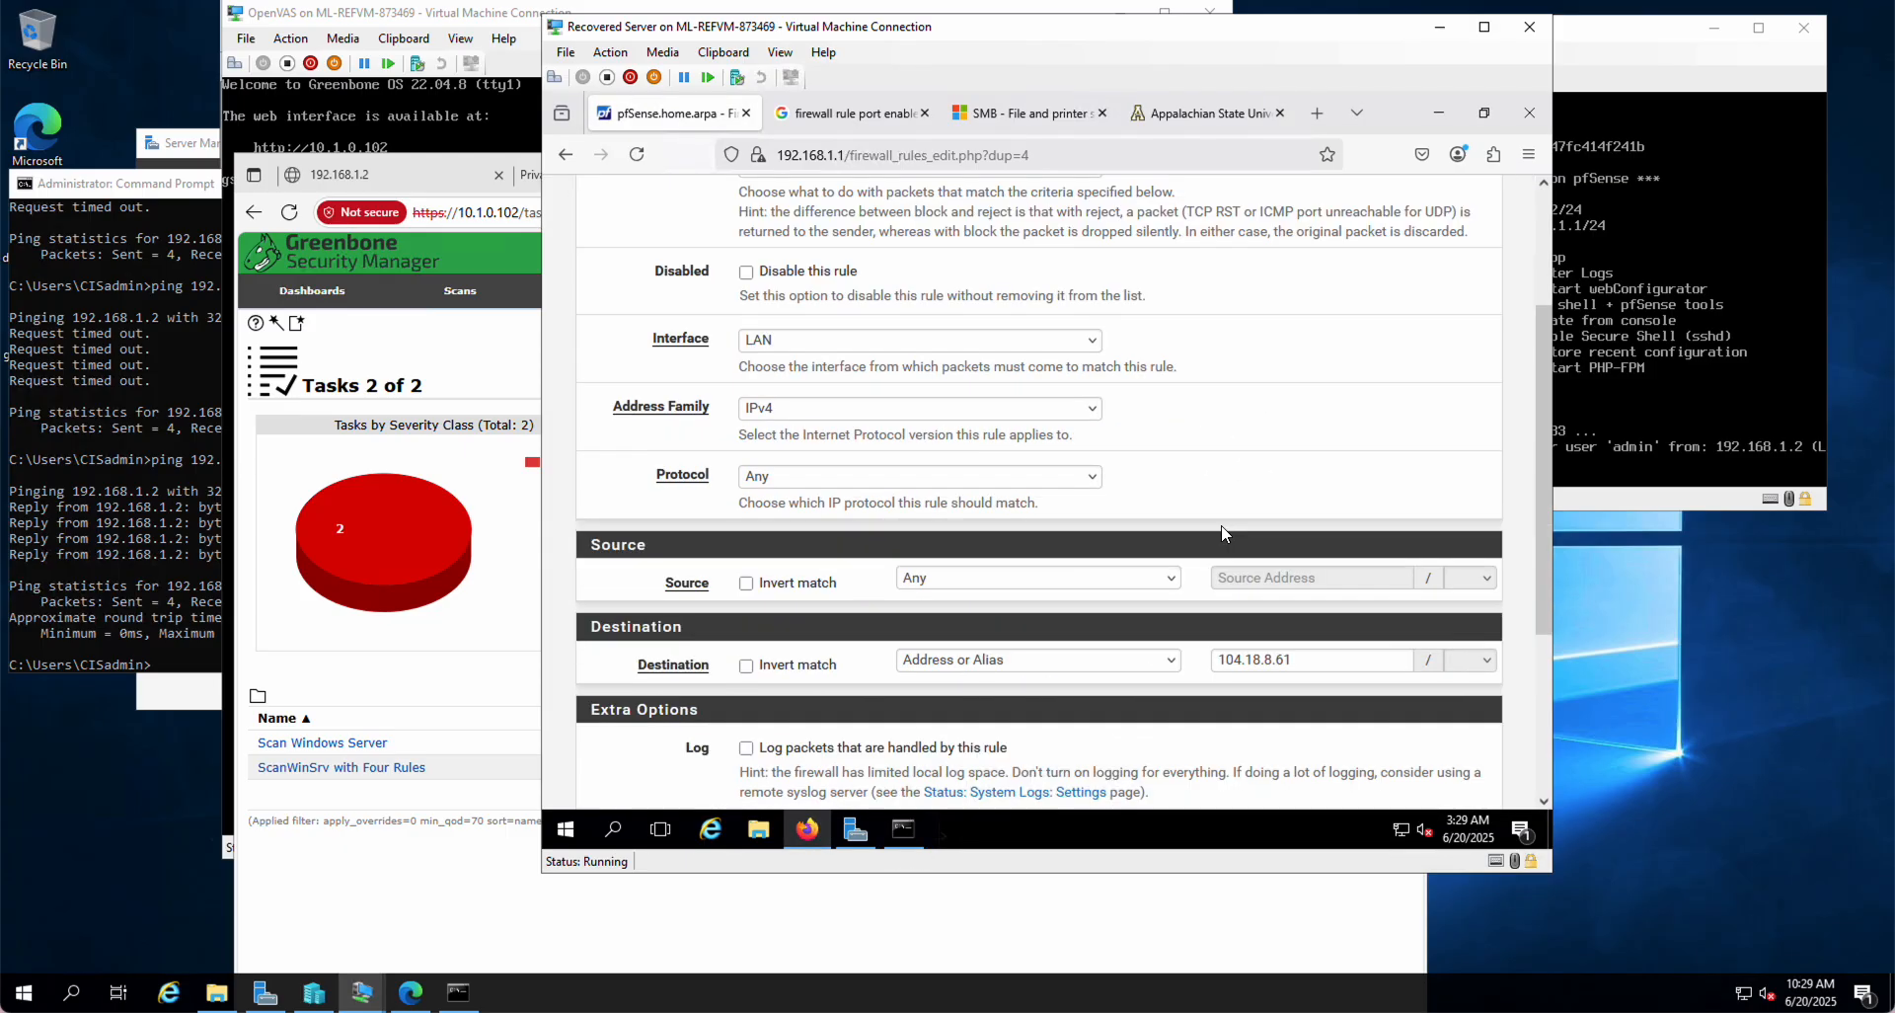
left_click(1269, 658)
key("Delete")
type("9")
Step: Correct the copy's destination to 104.18.9.161 per the nslookup output and save it
scroll(1290, 570, "down", 3)
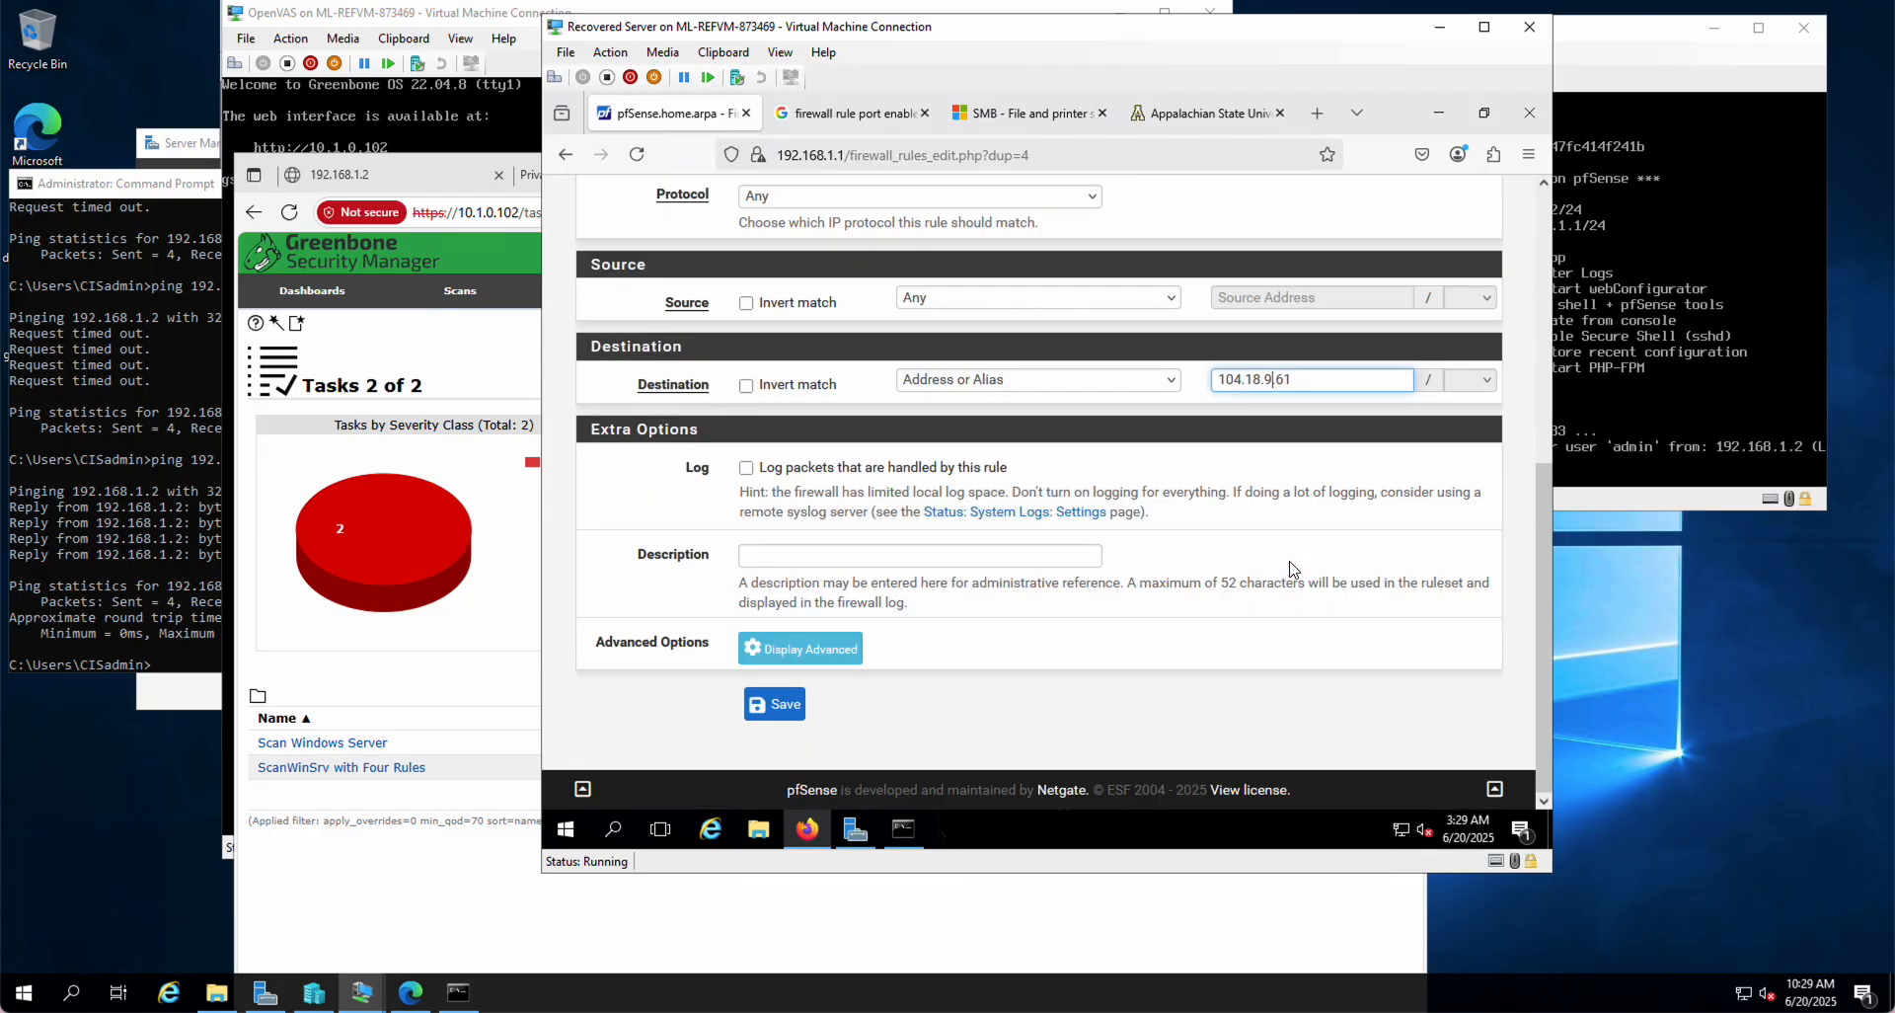
left_click(888, 829)
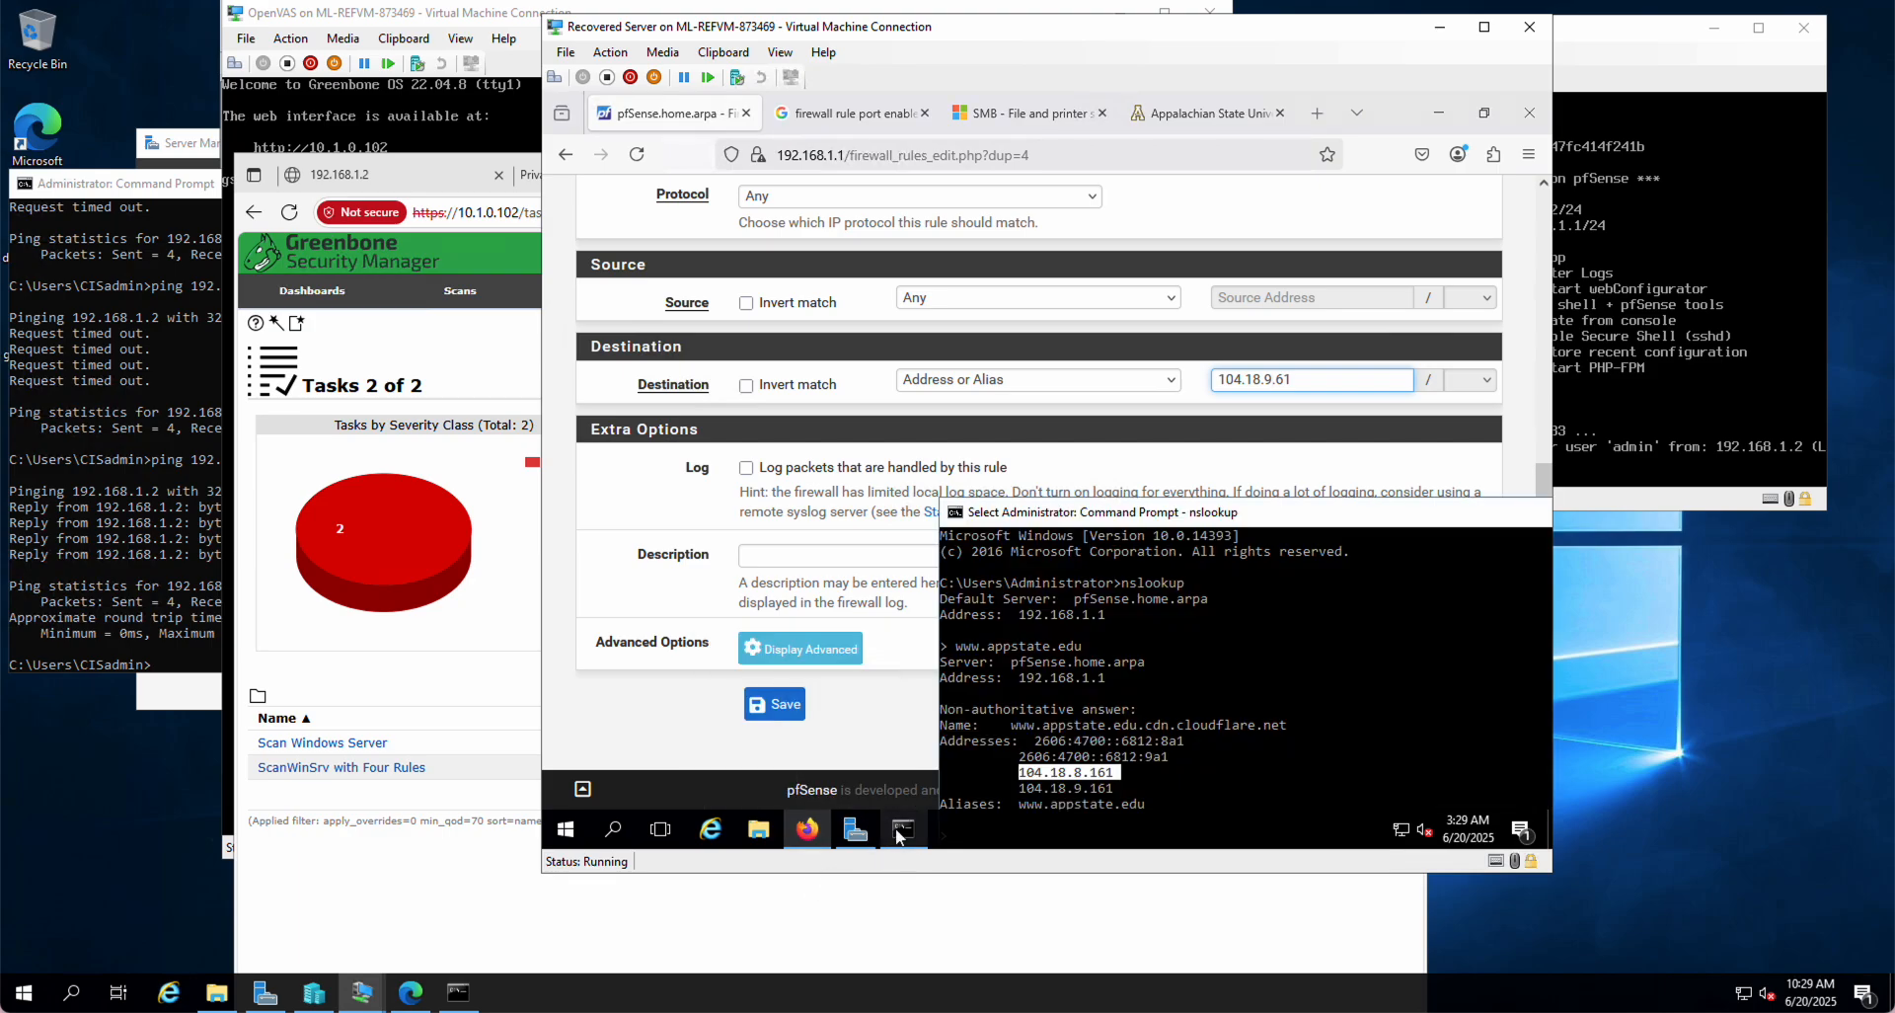
left_click(1228, 646)
left_click(1283, 375)
left_click(1279, 380)
type("1")
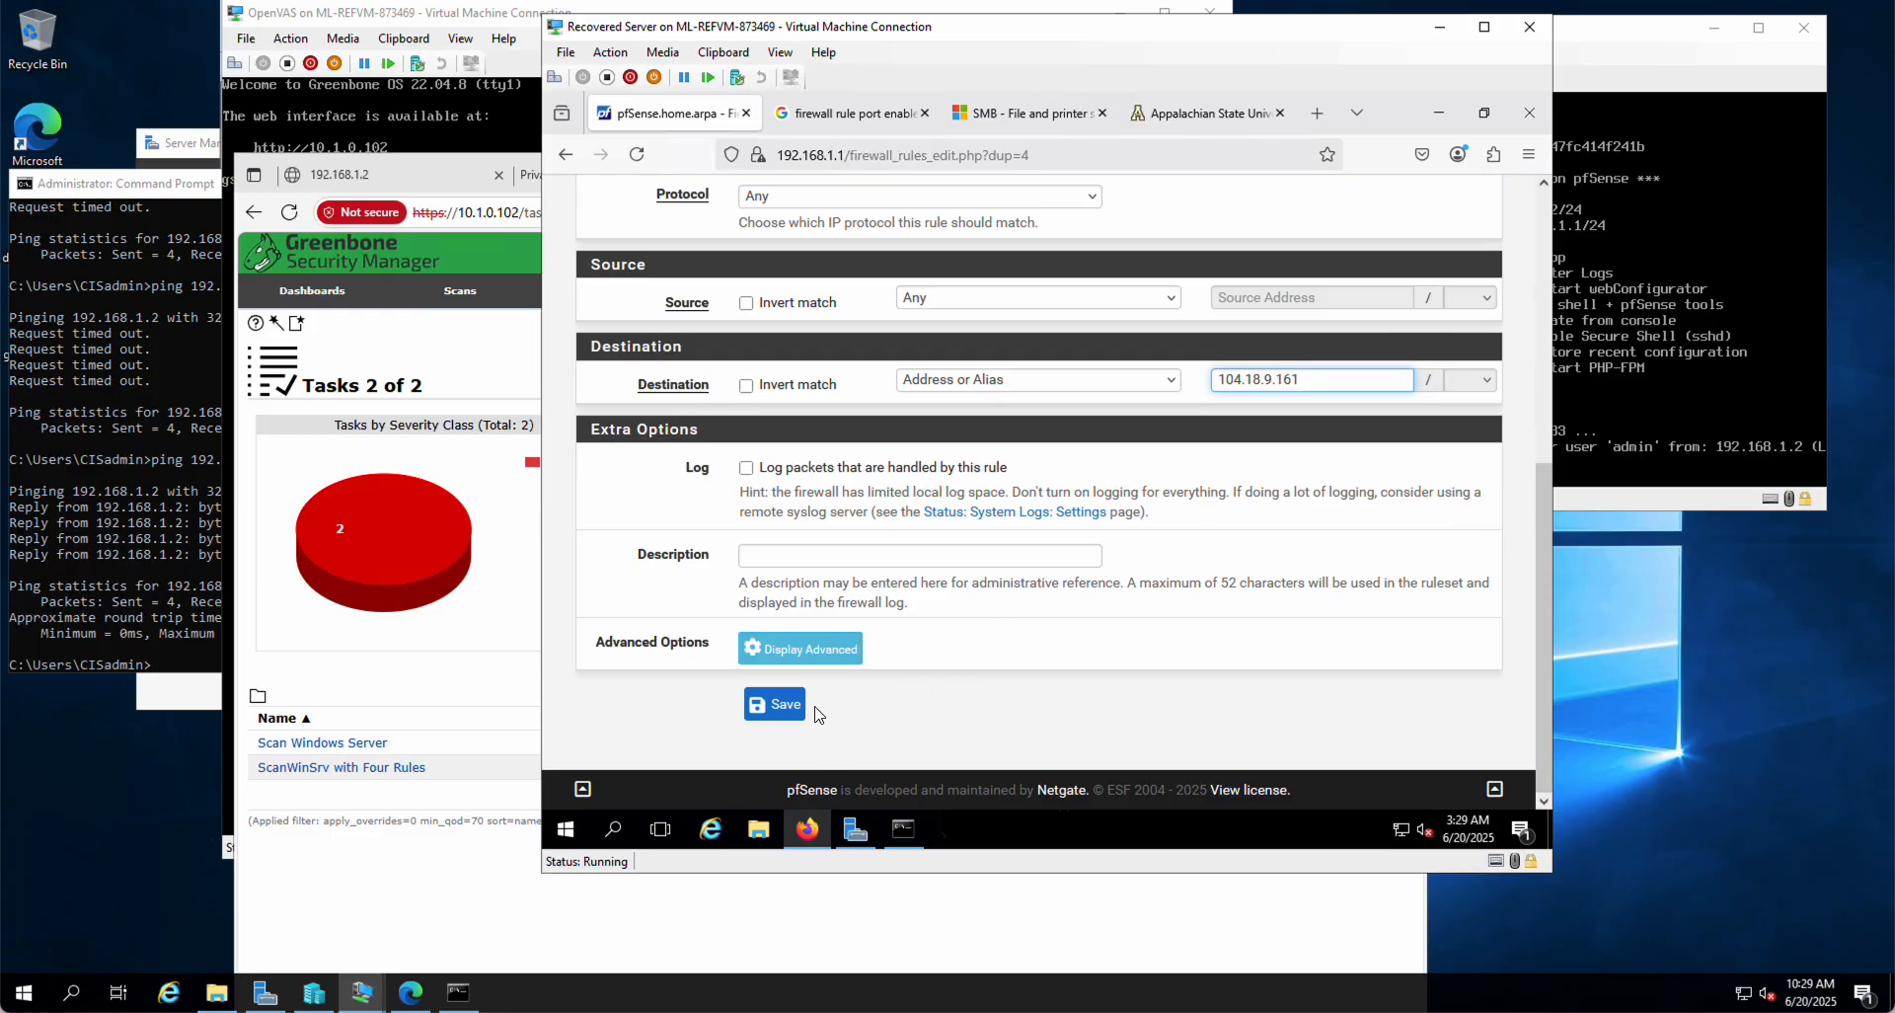
left_click(775, 704)
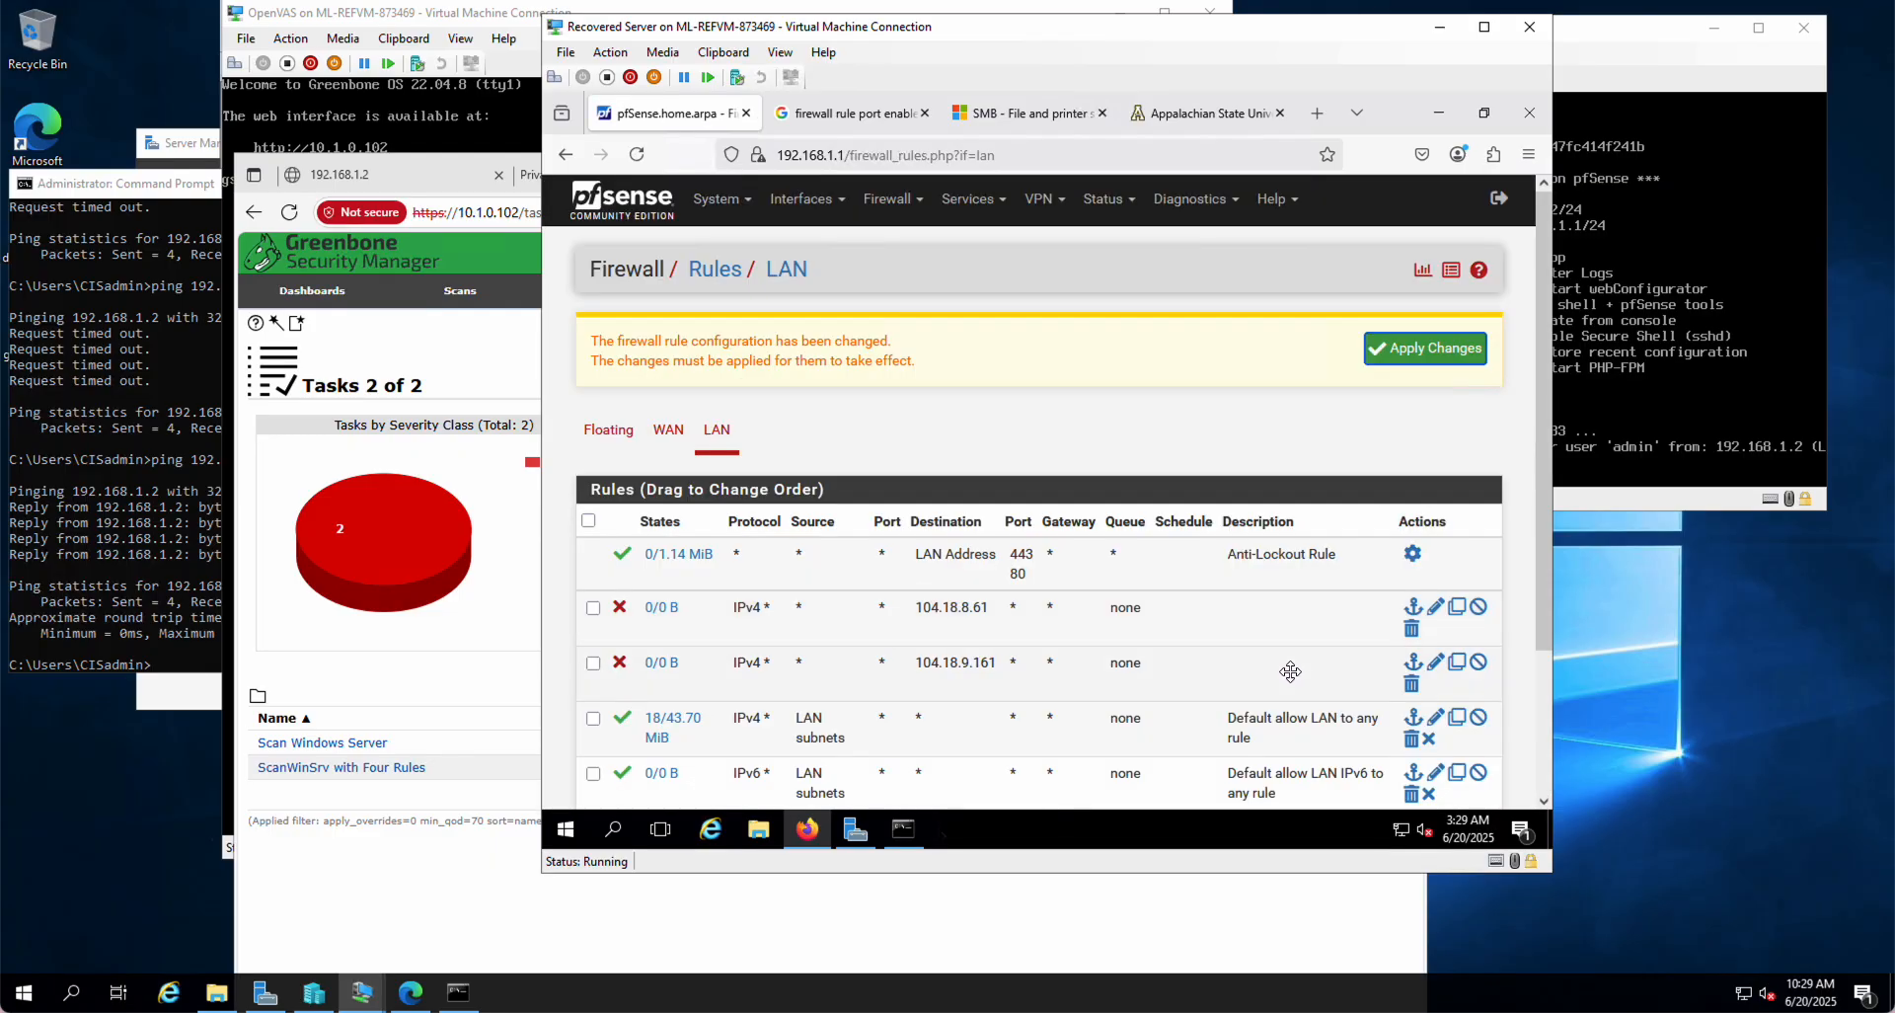
Step: Change the first rule's destination to 104.18.8.161, save and apply, then show the appstate.edu tab
left_click(1435, 607)
scroll(1038, 655, "down", 2)
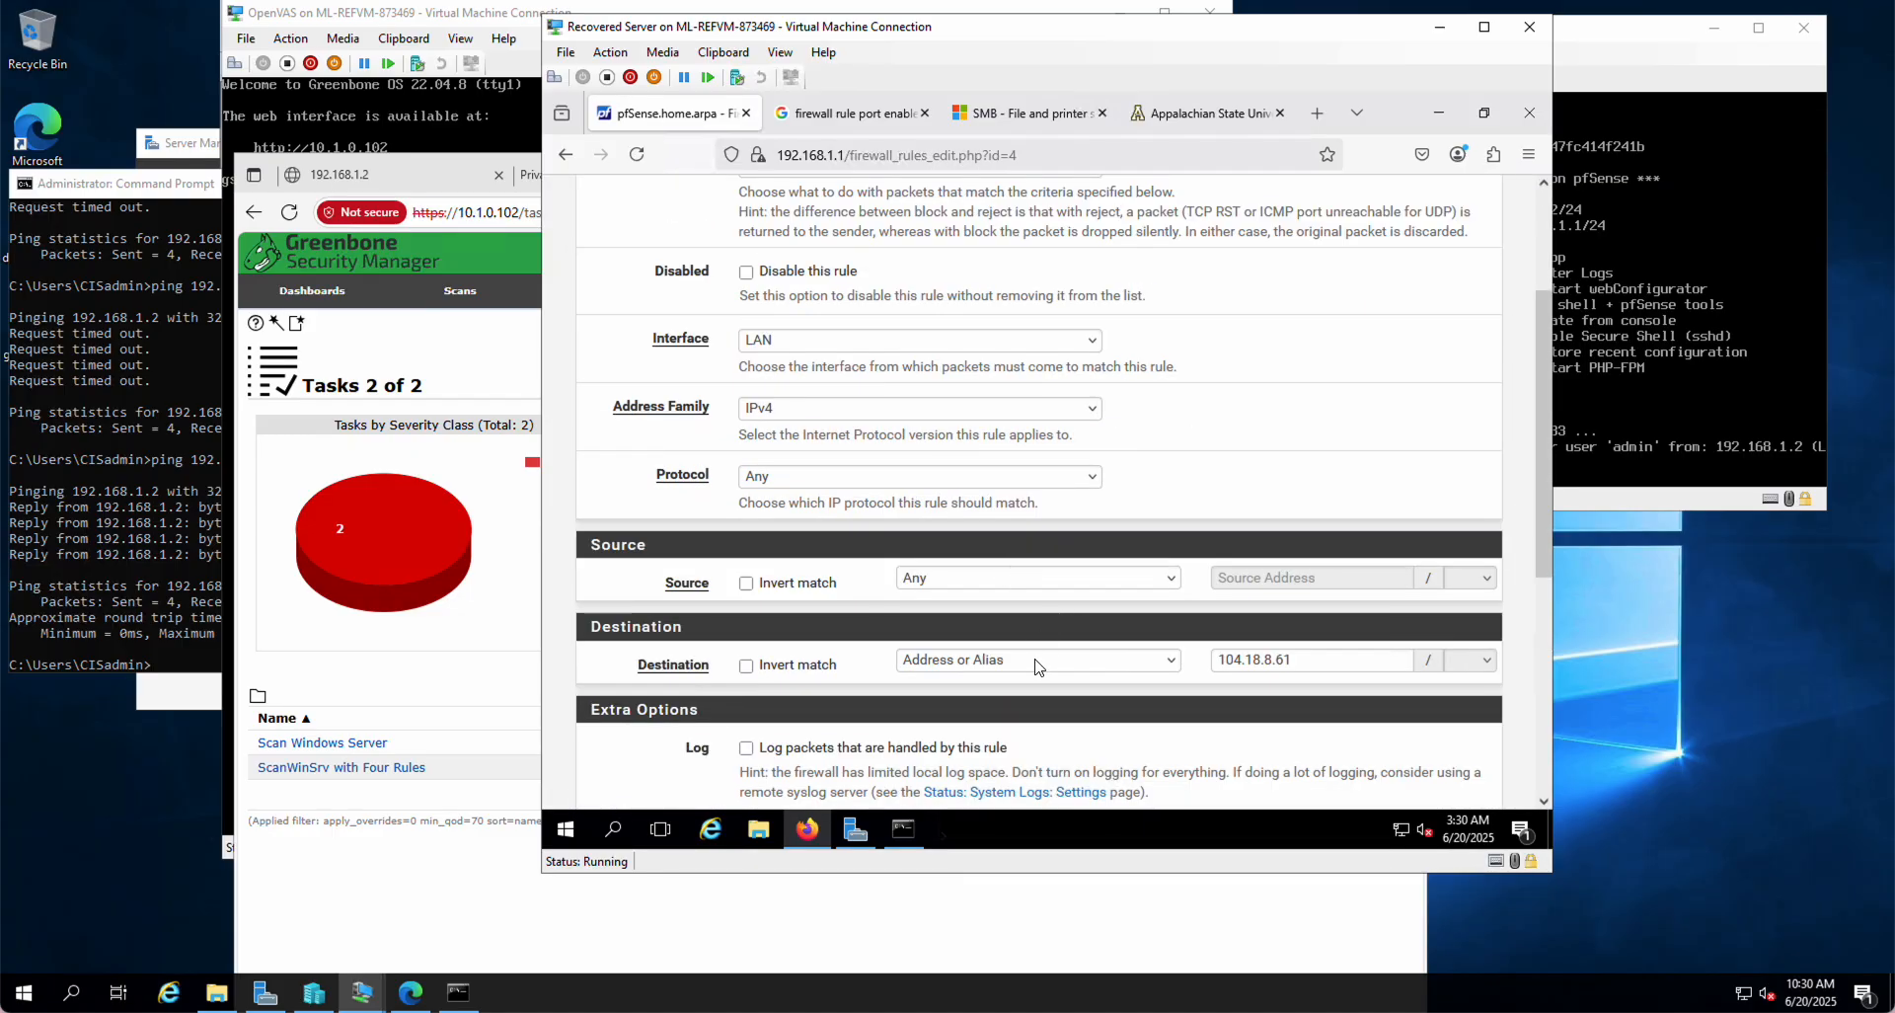
left_click(1279, 659)
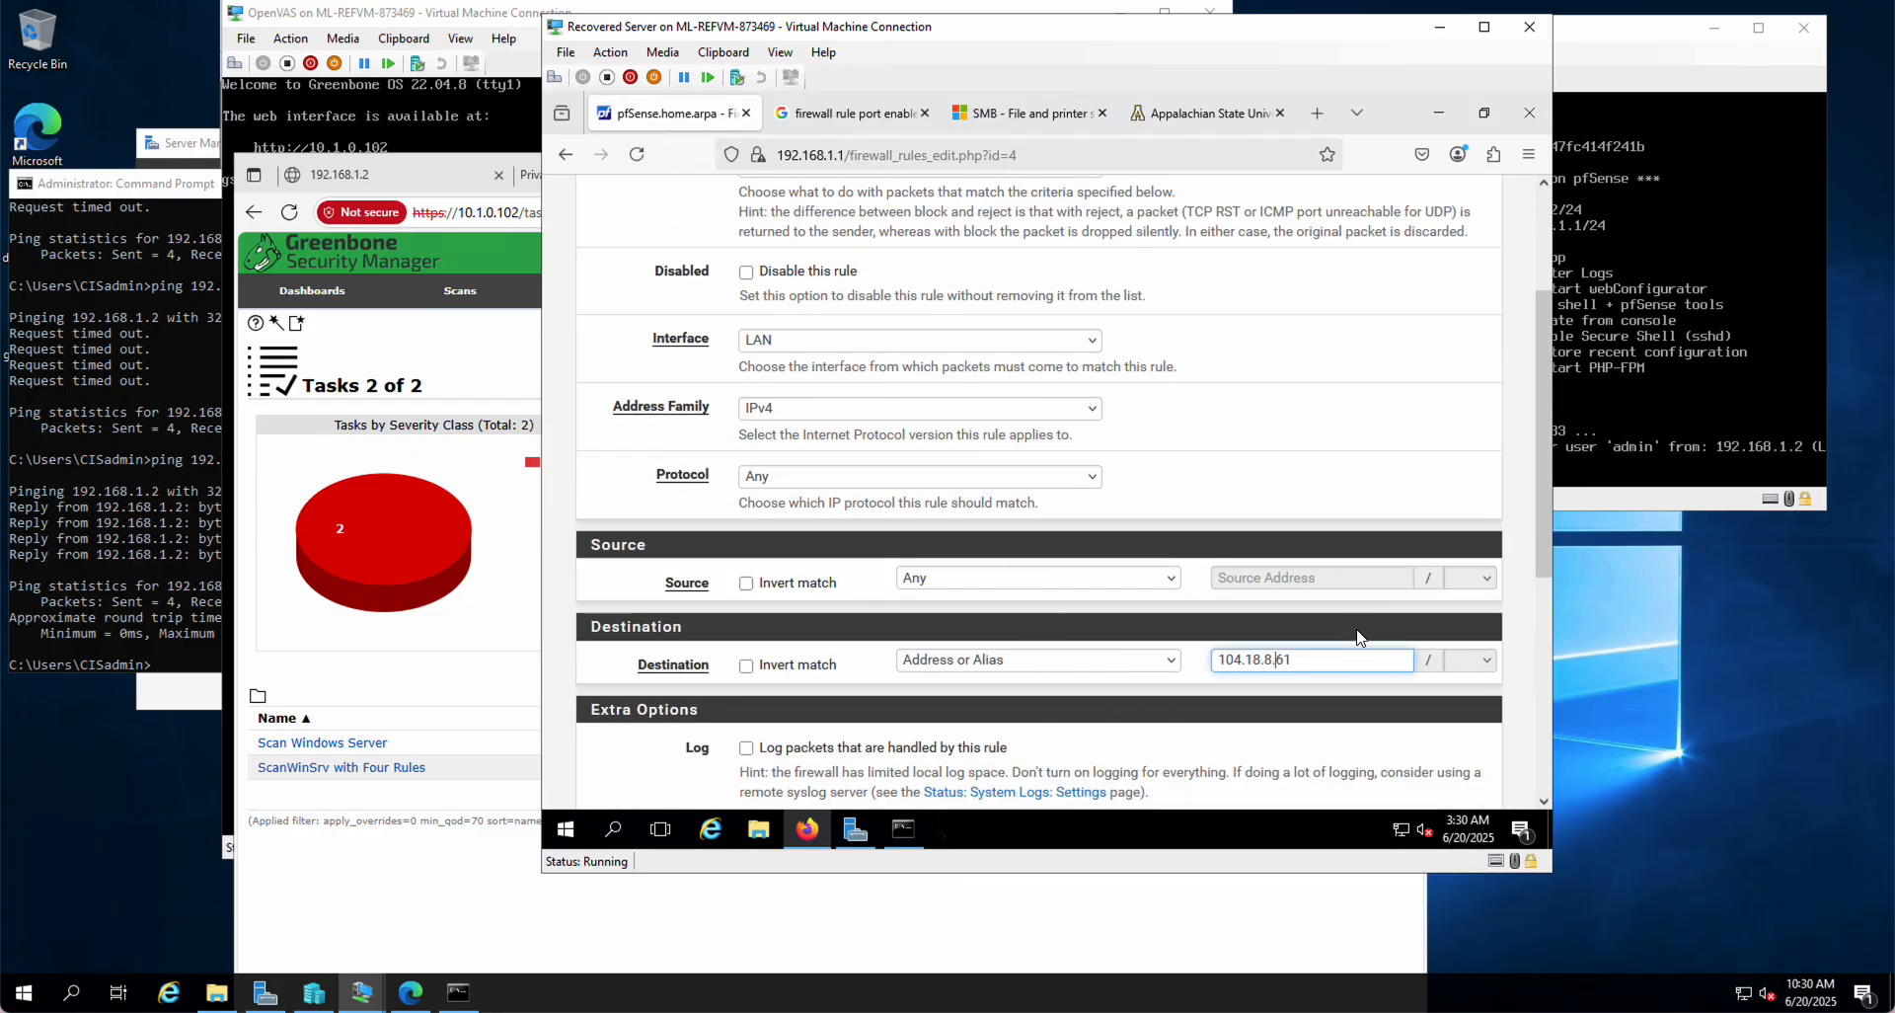
type("1")
scroll(869, 768, "down", 5)
left_click(779, 703)
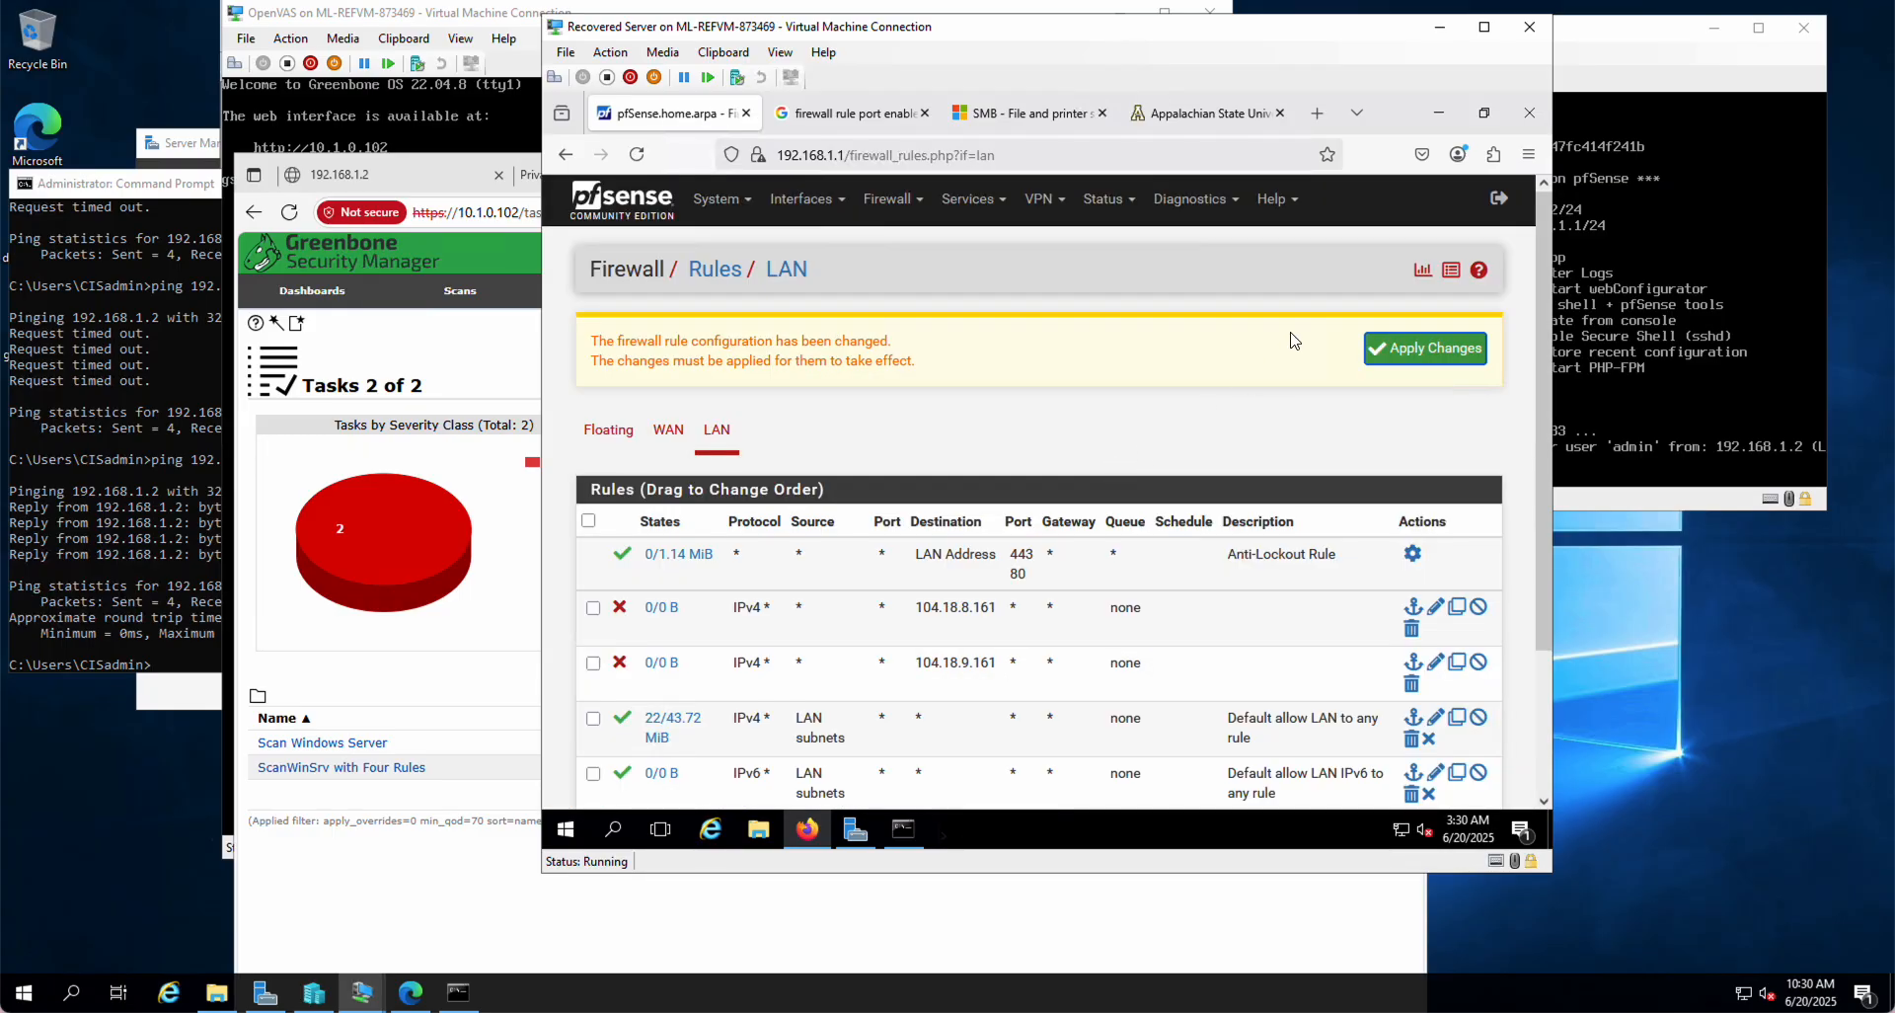
left_click(1414, 352)
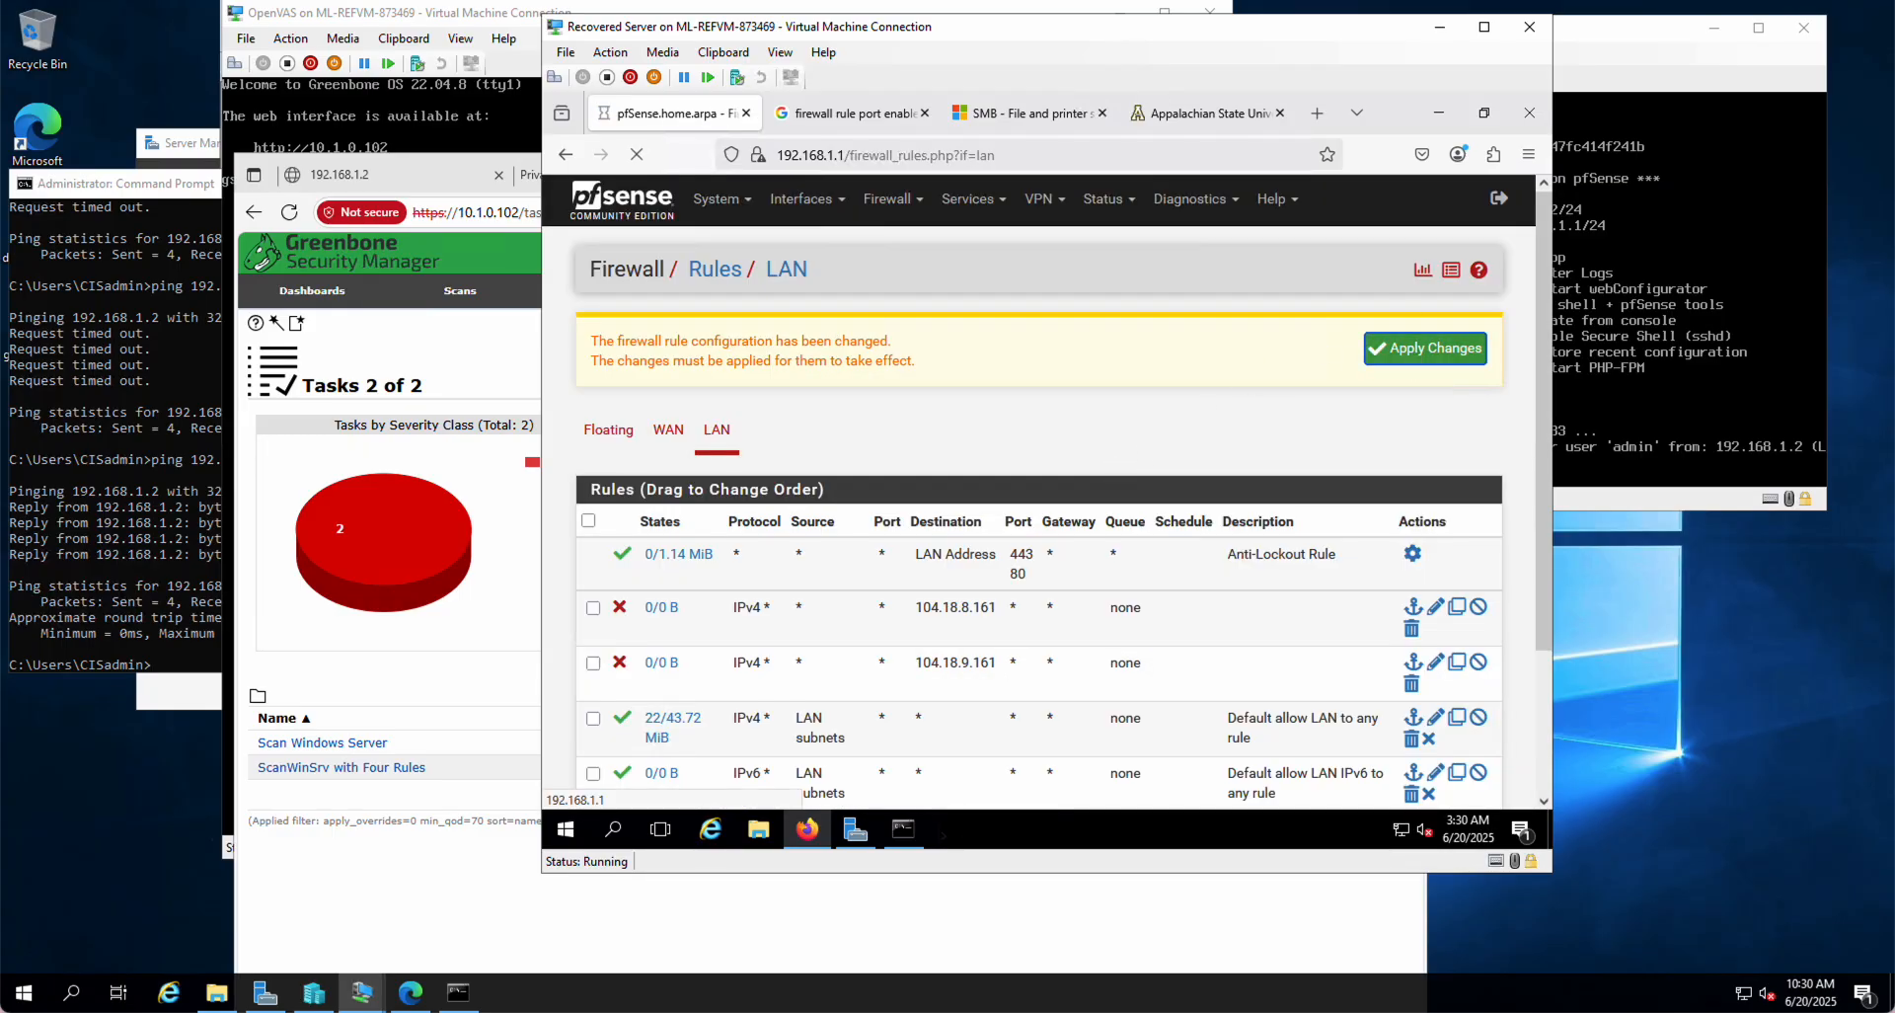
left_click(1198, 117)
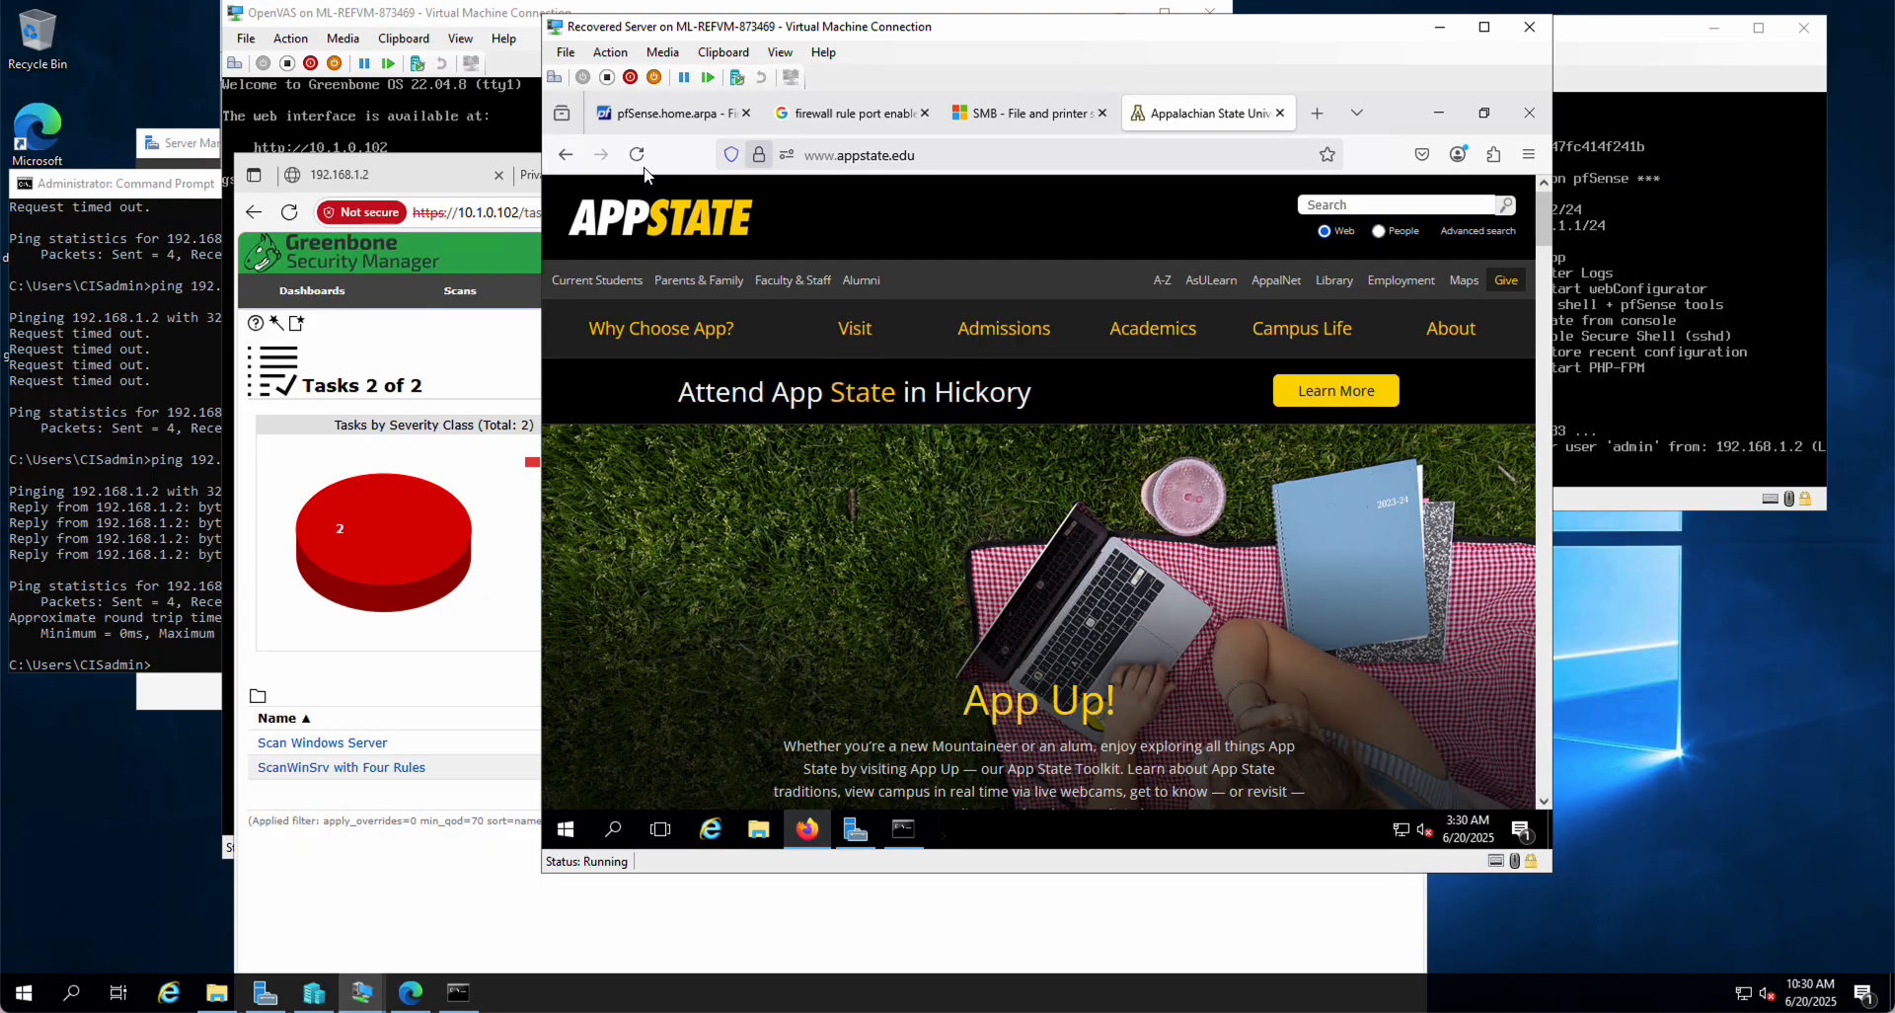
Step: Stop the appstate.edu page load, glance at recent history, then reopen Firefox's main menu
left_click(637, 155)
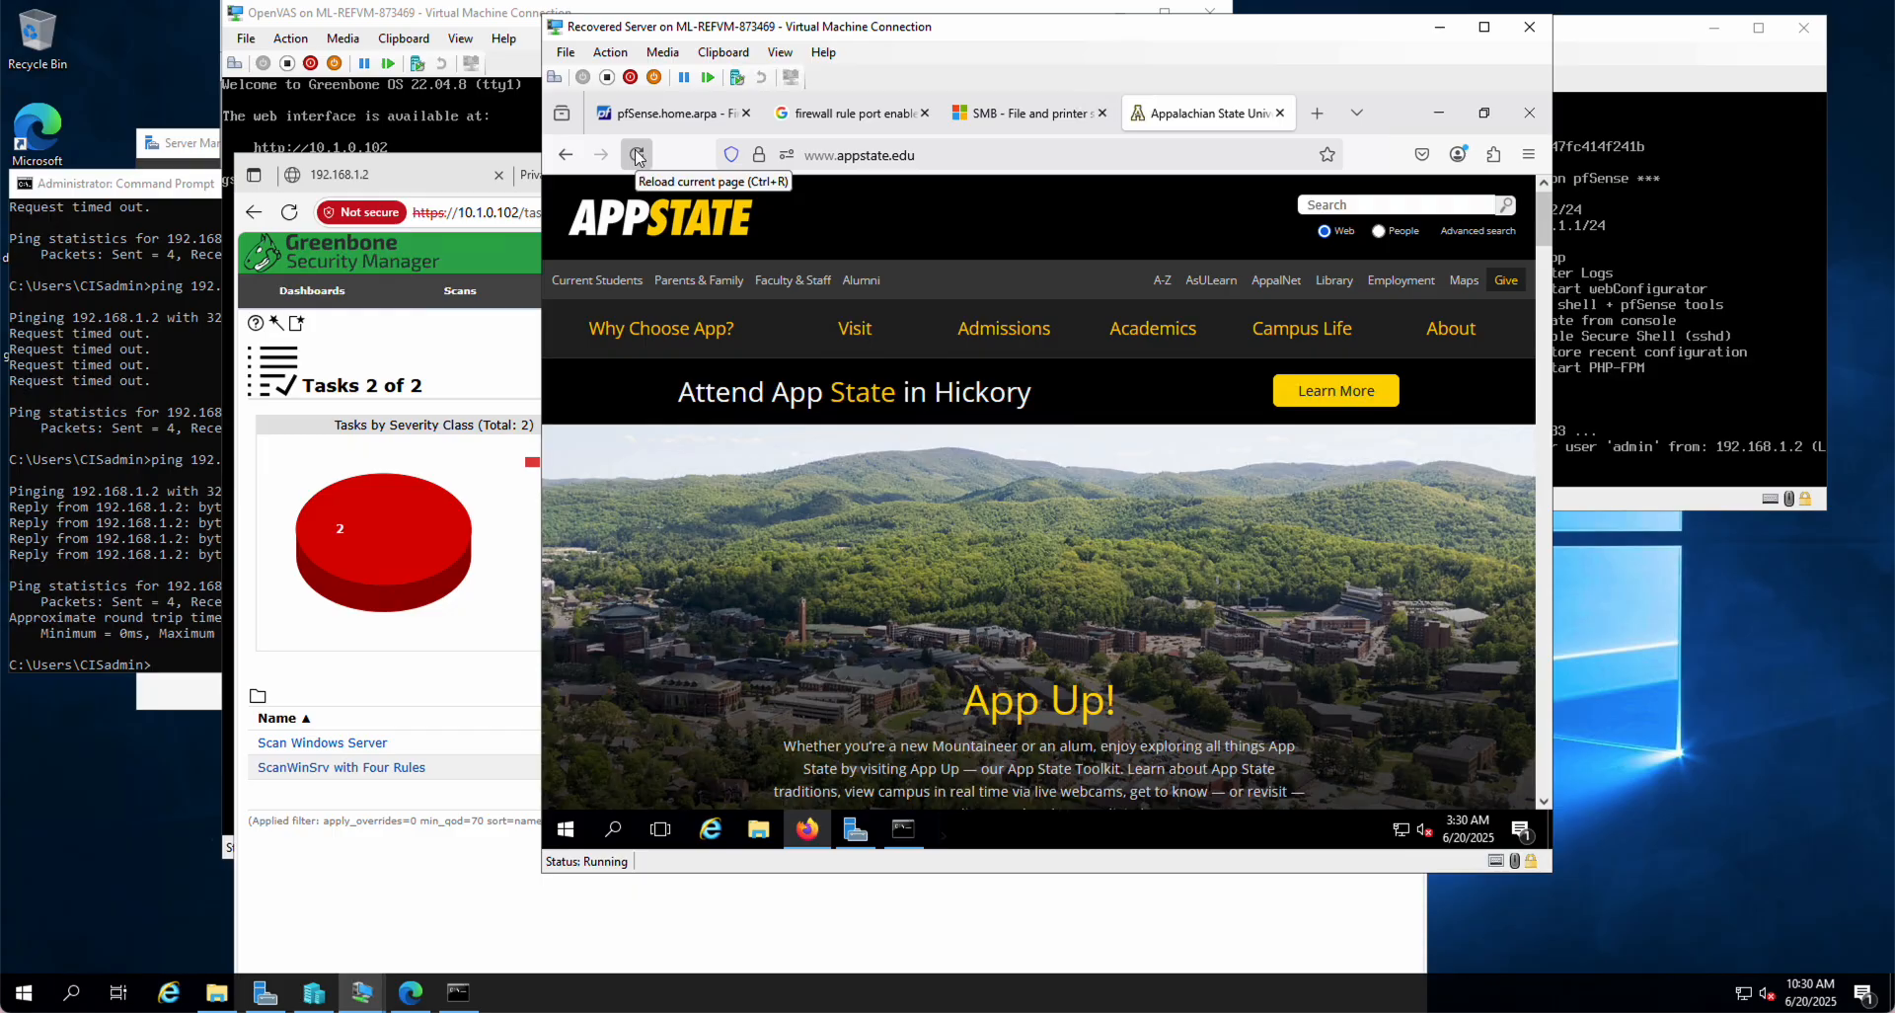
left_click(1528, 155)
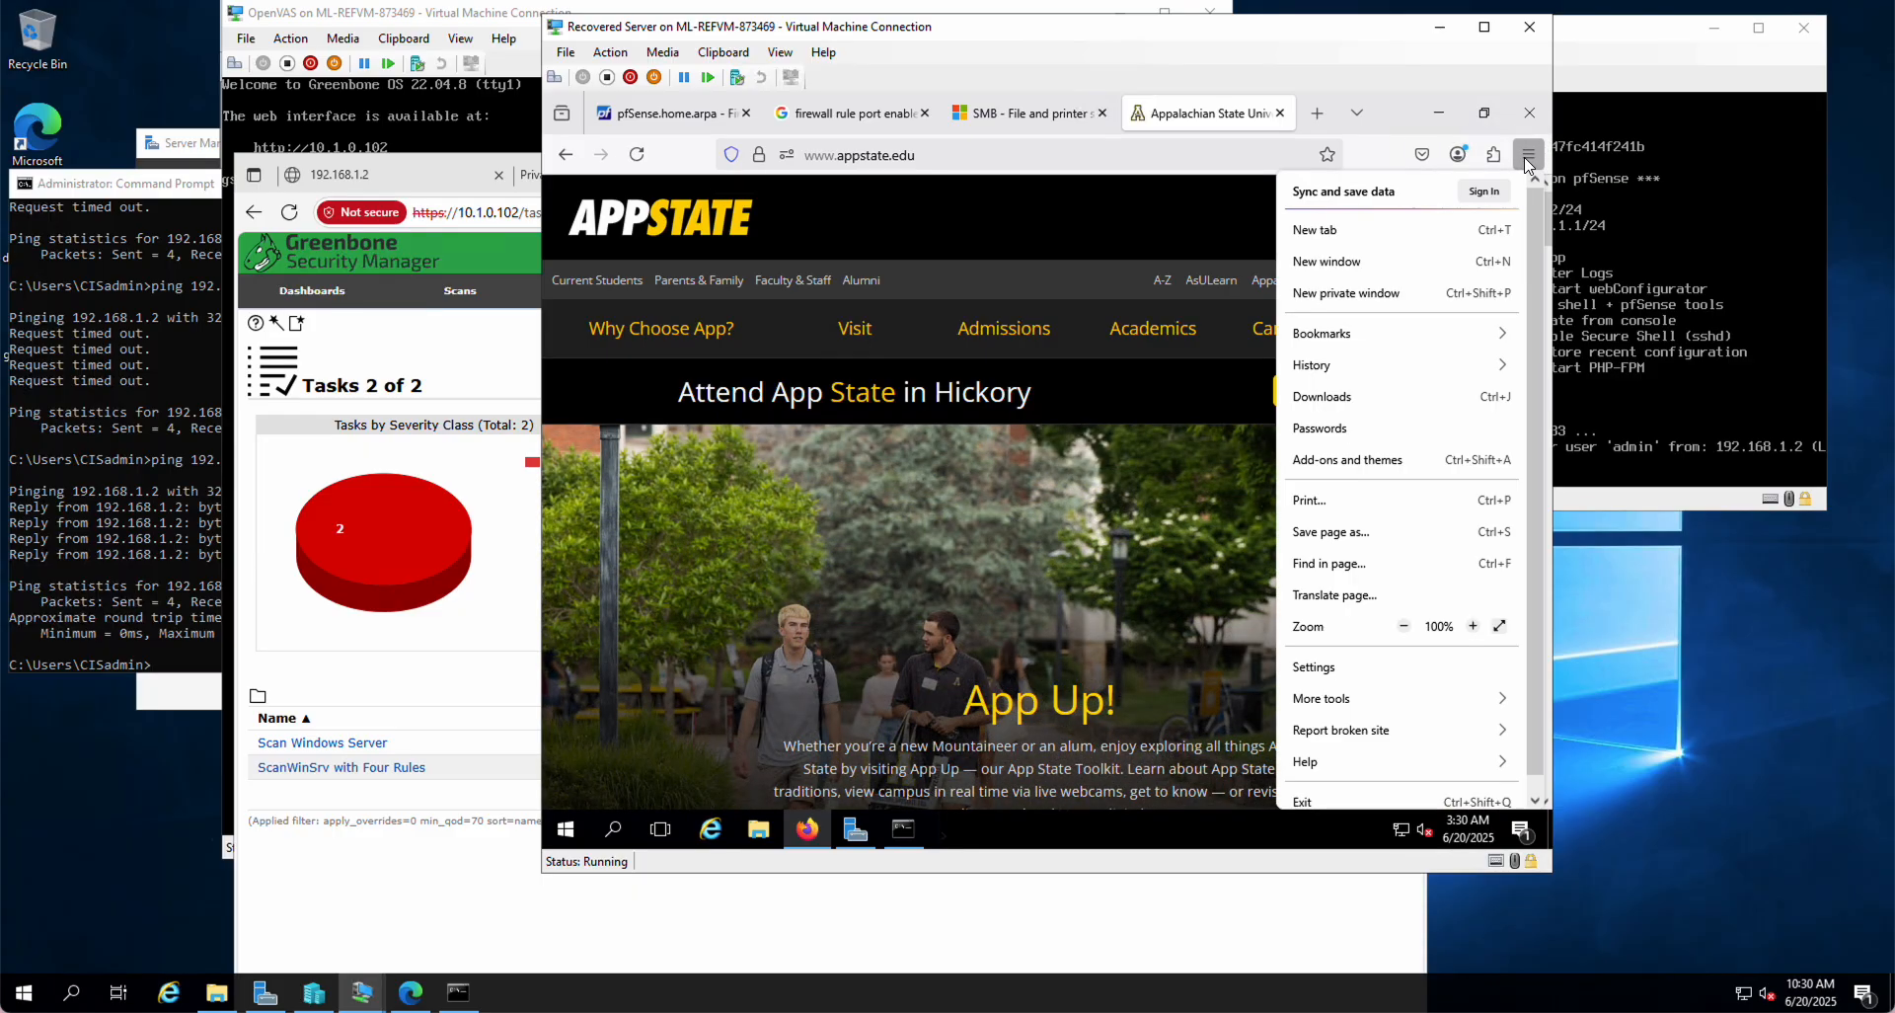
left_click(1336, 375)
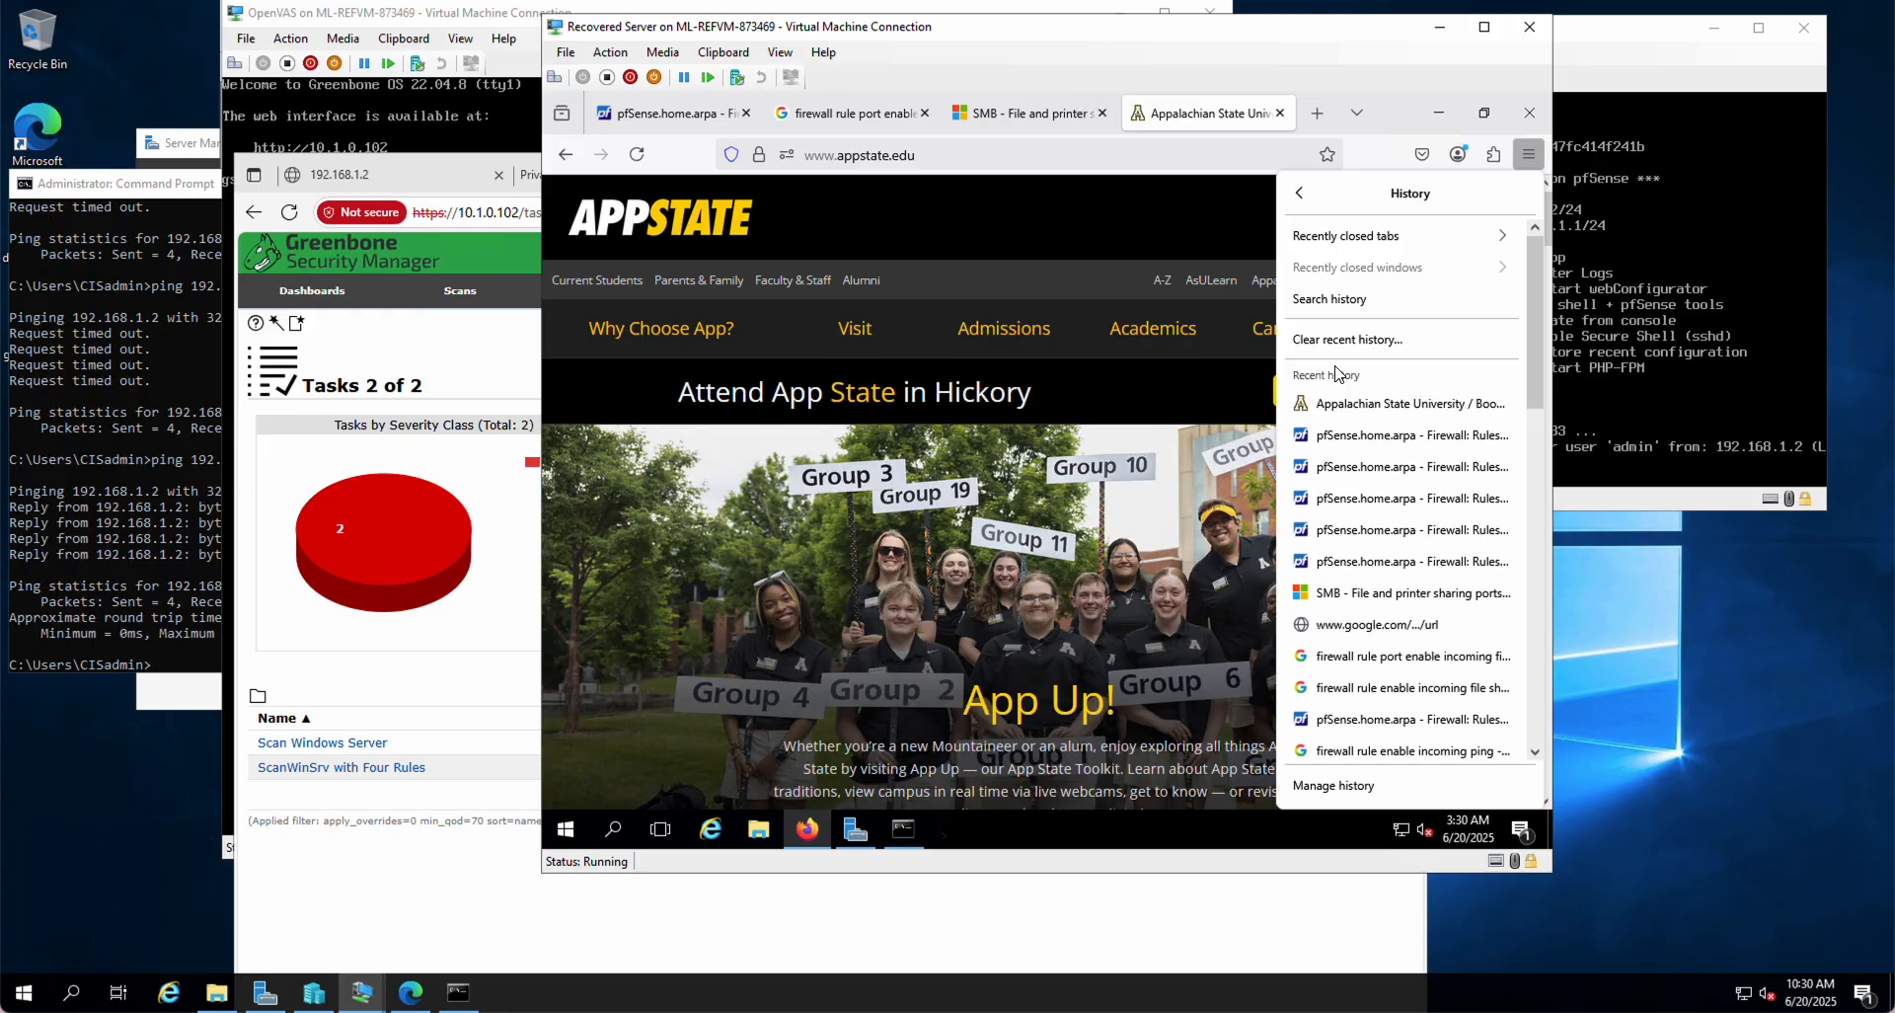
left_click(1528, 156)
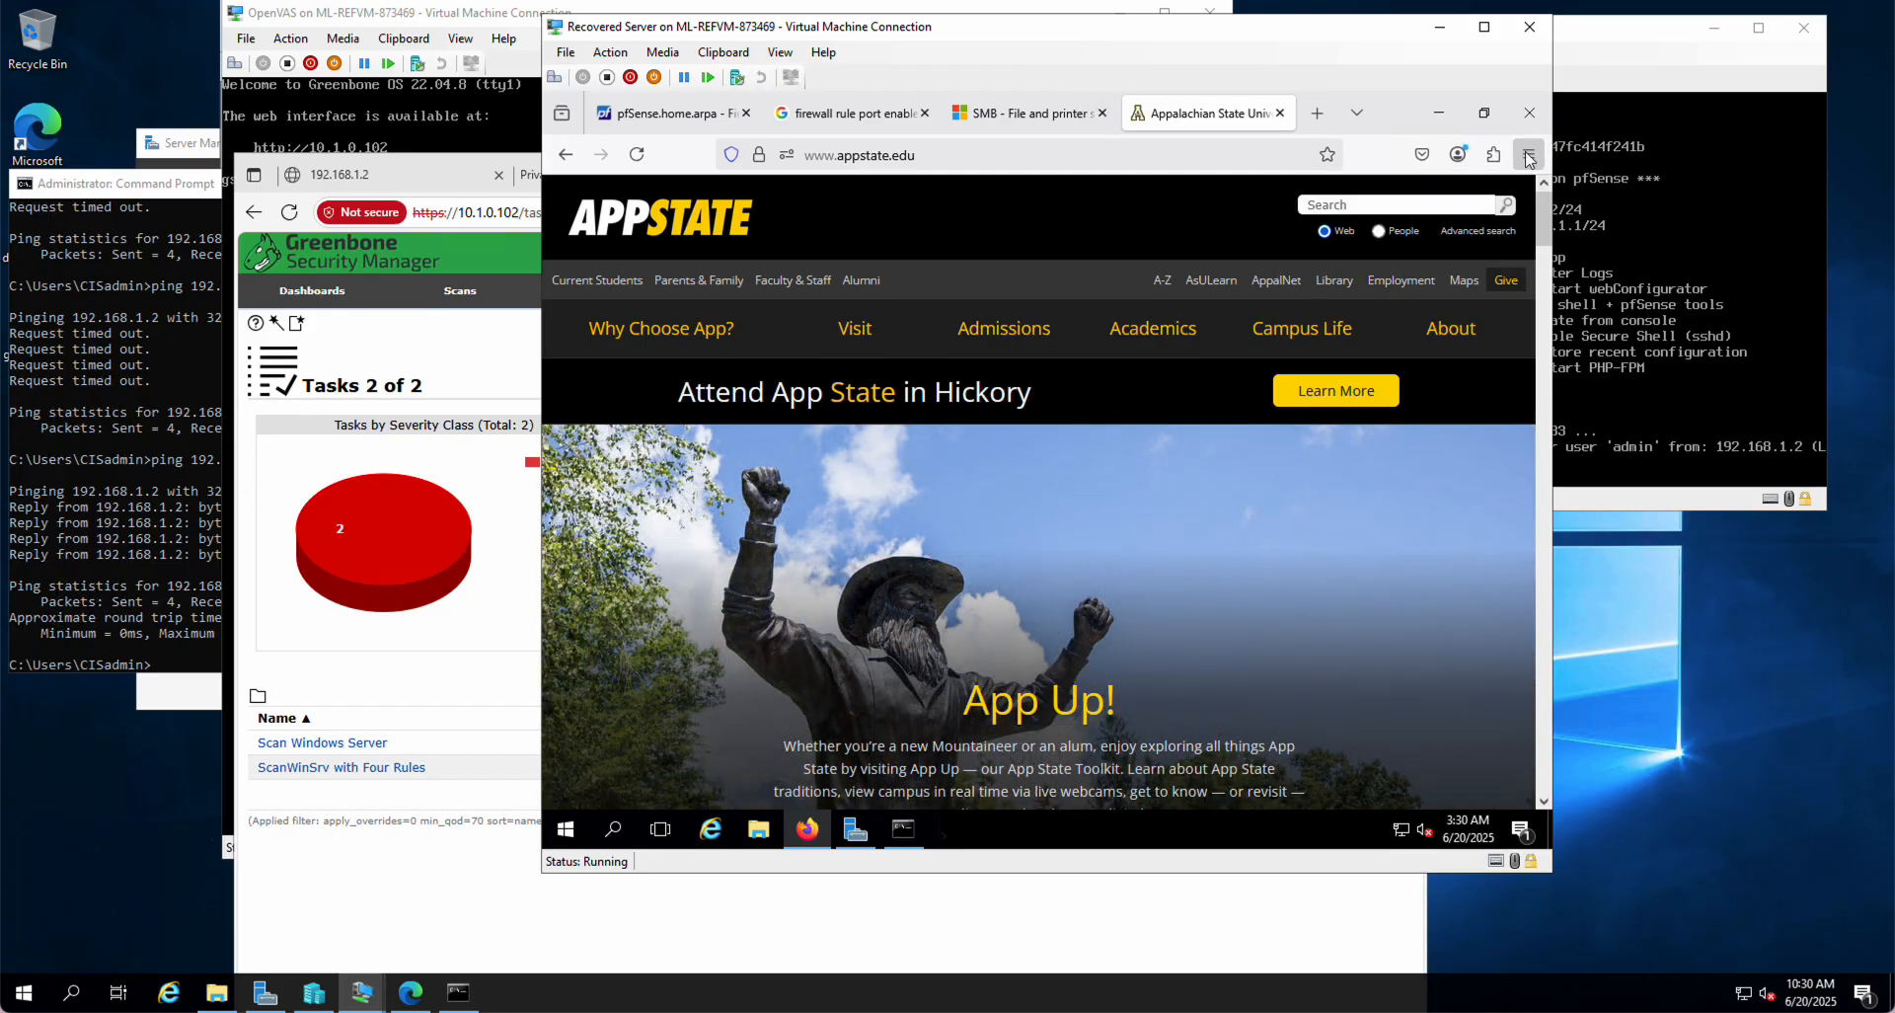
left_click(1528, 156)
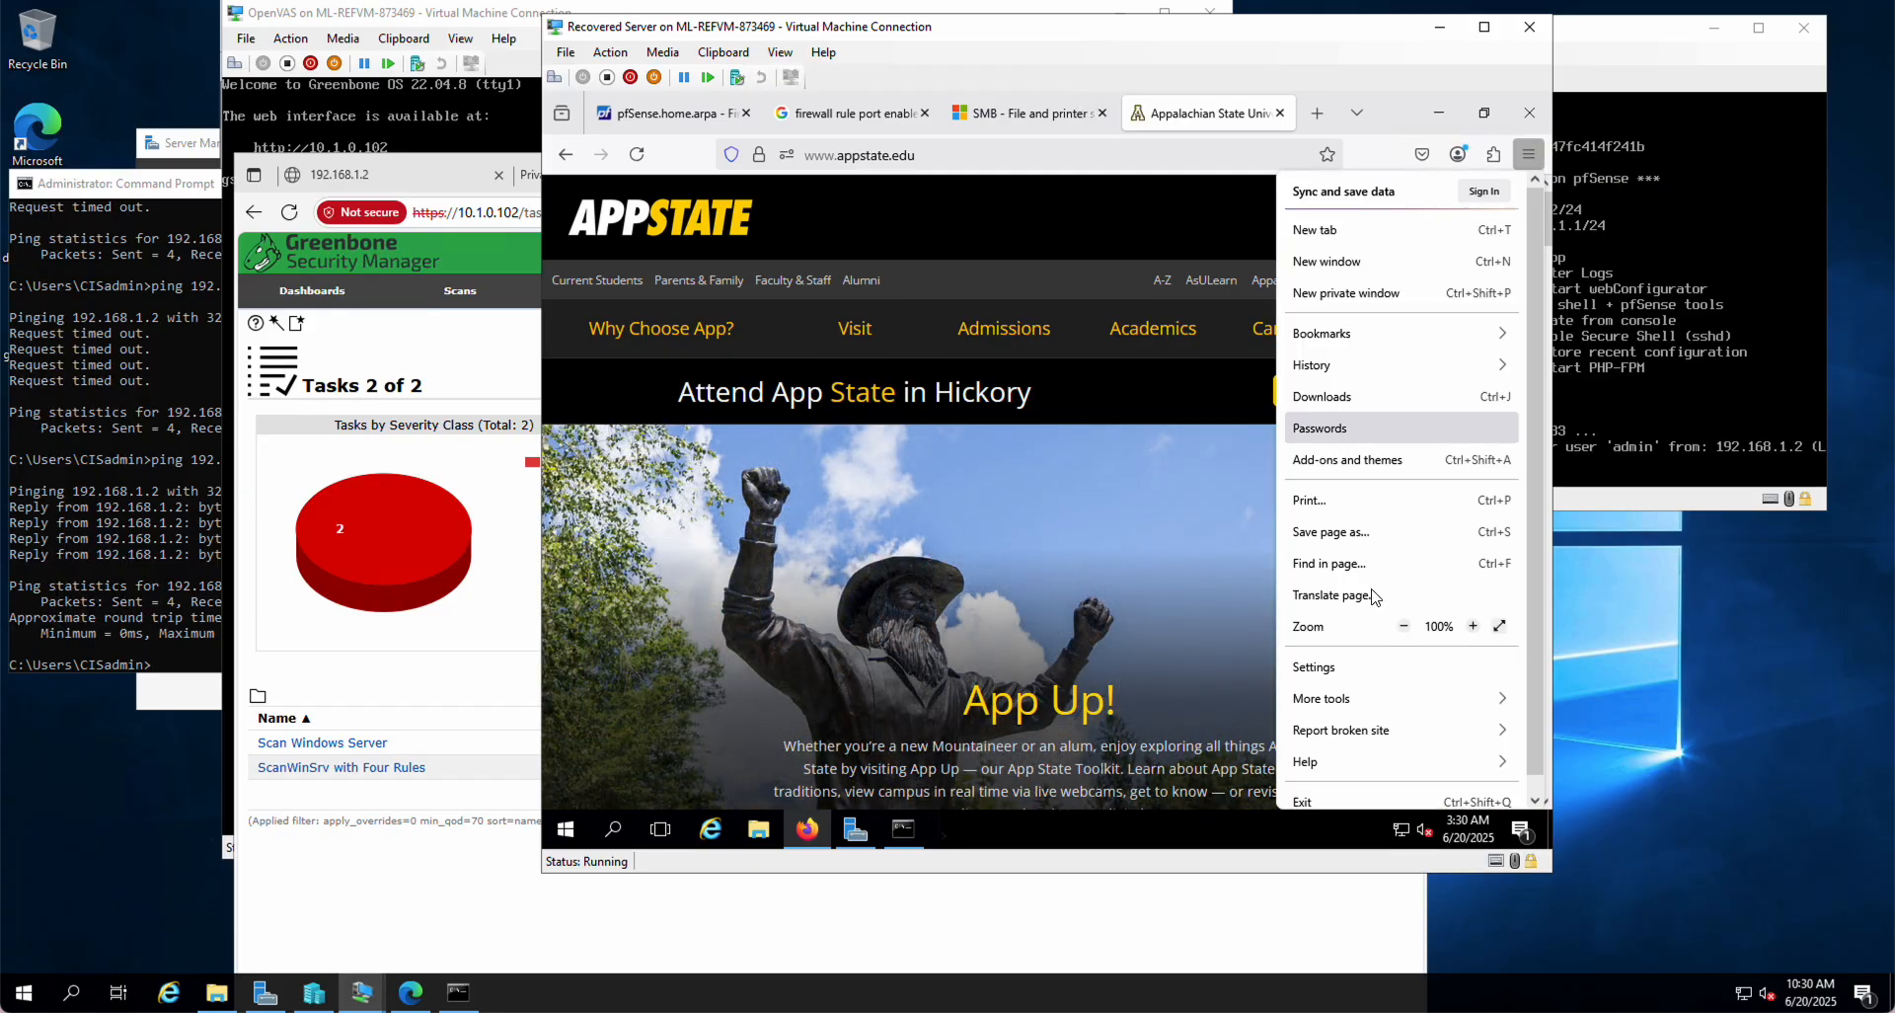
Step: Clear cookies, site data, cached files and browsing history for Everything via Privacy & Security
left_click(1316, 666)
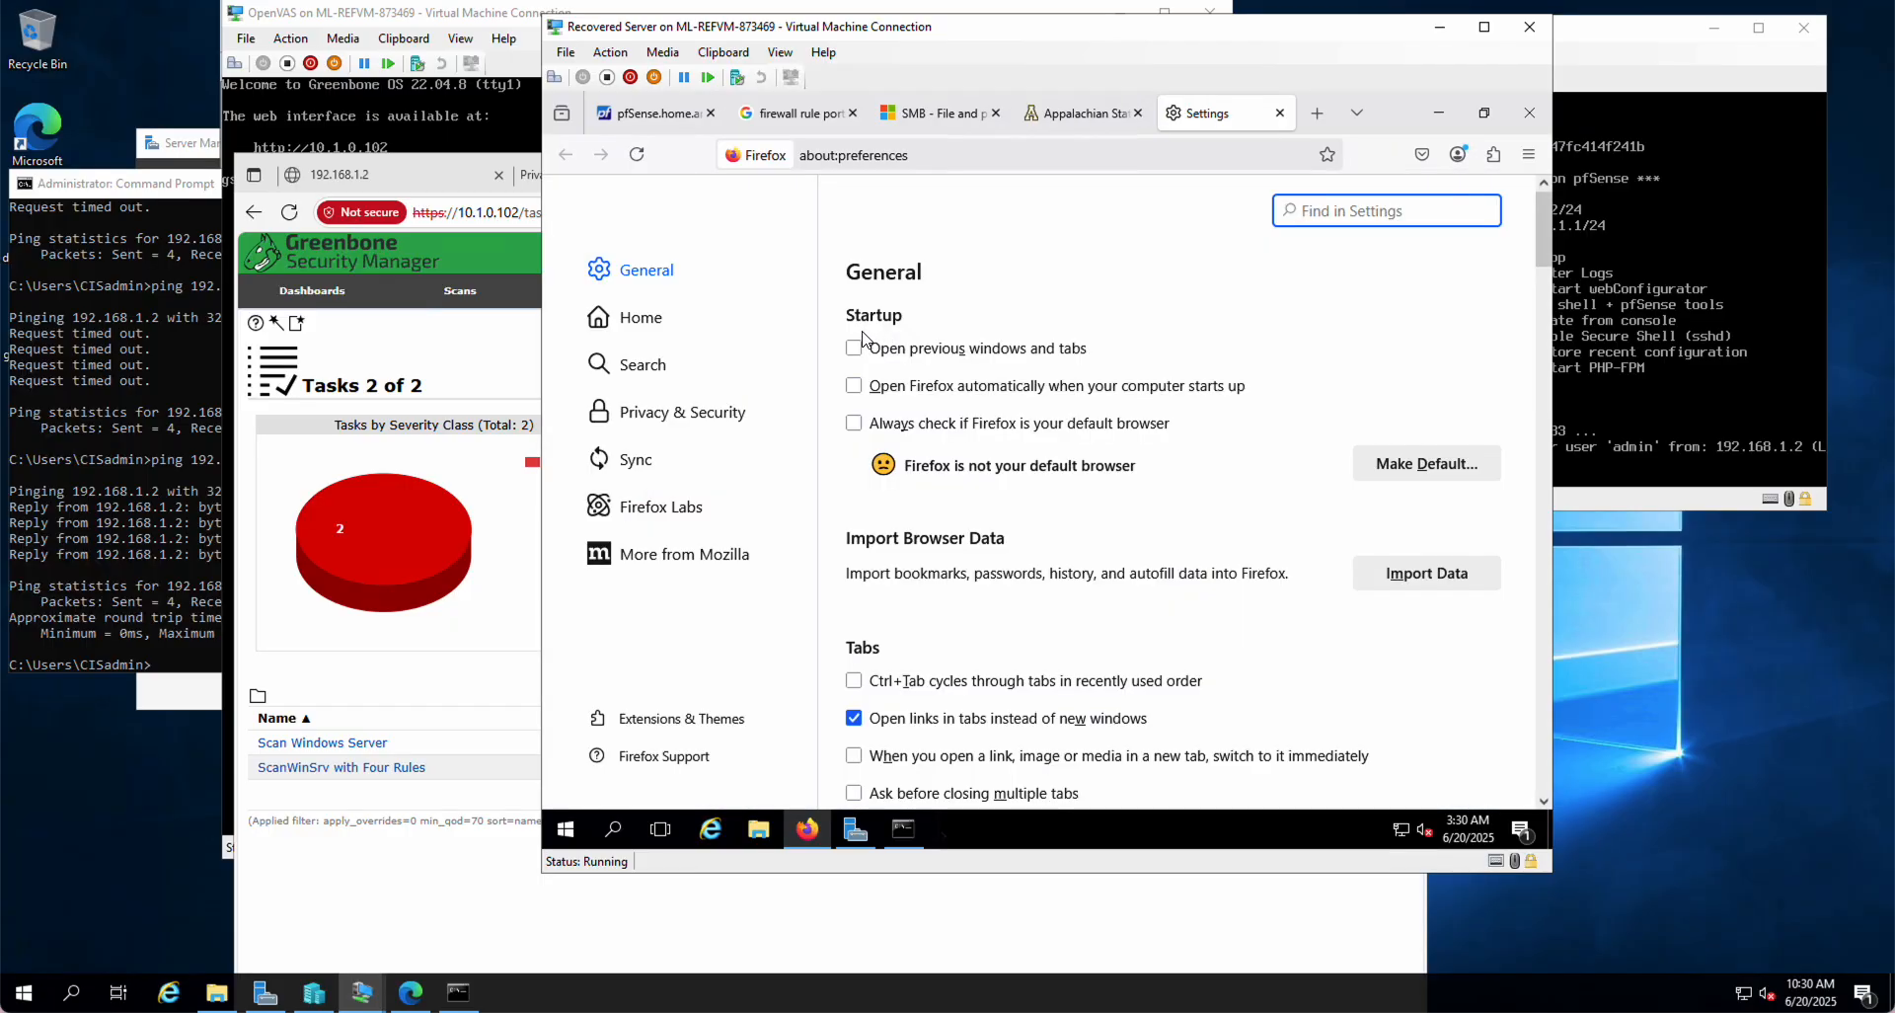
left_click(659, 418)
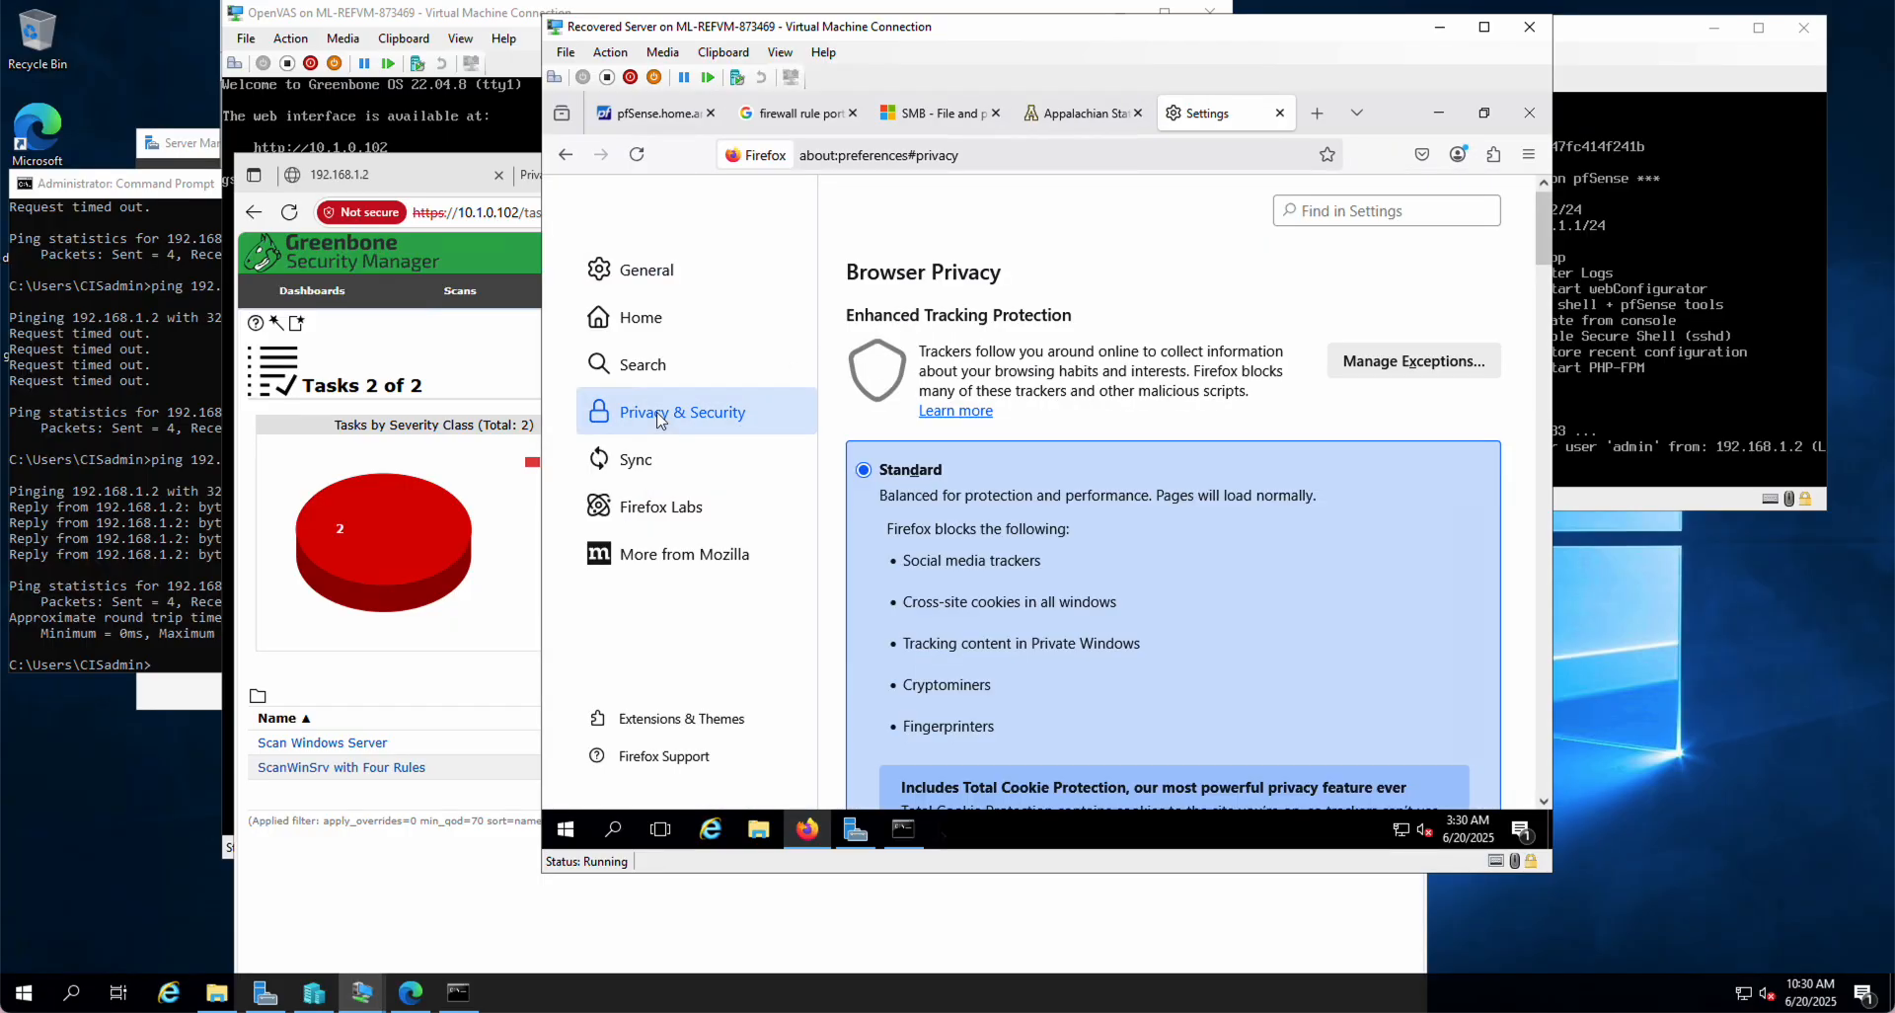
scroll(1062, 612, "down", 5)
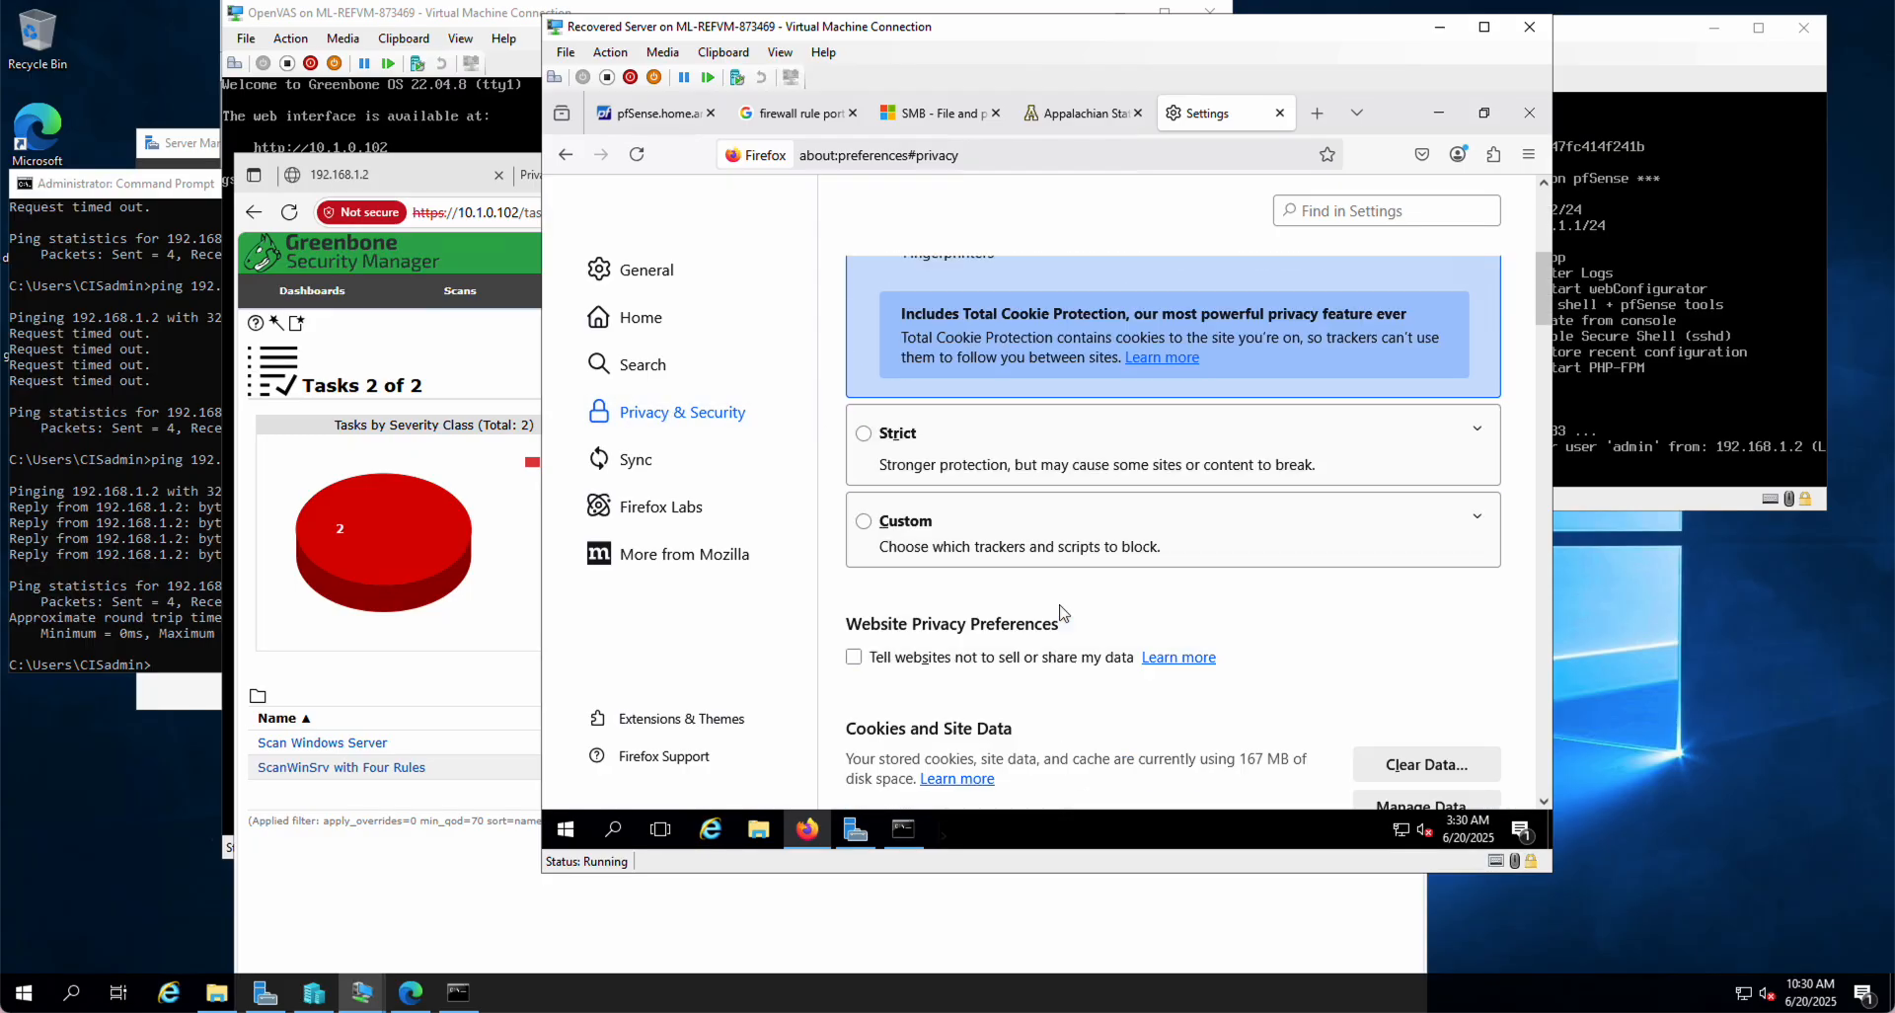
scroll(1062, 612, "down", 2)
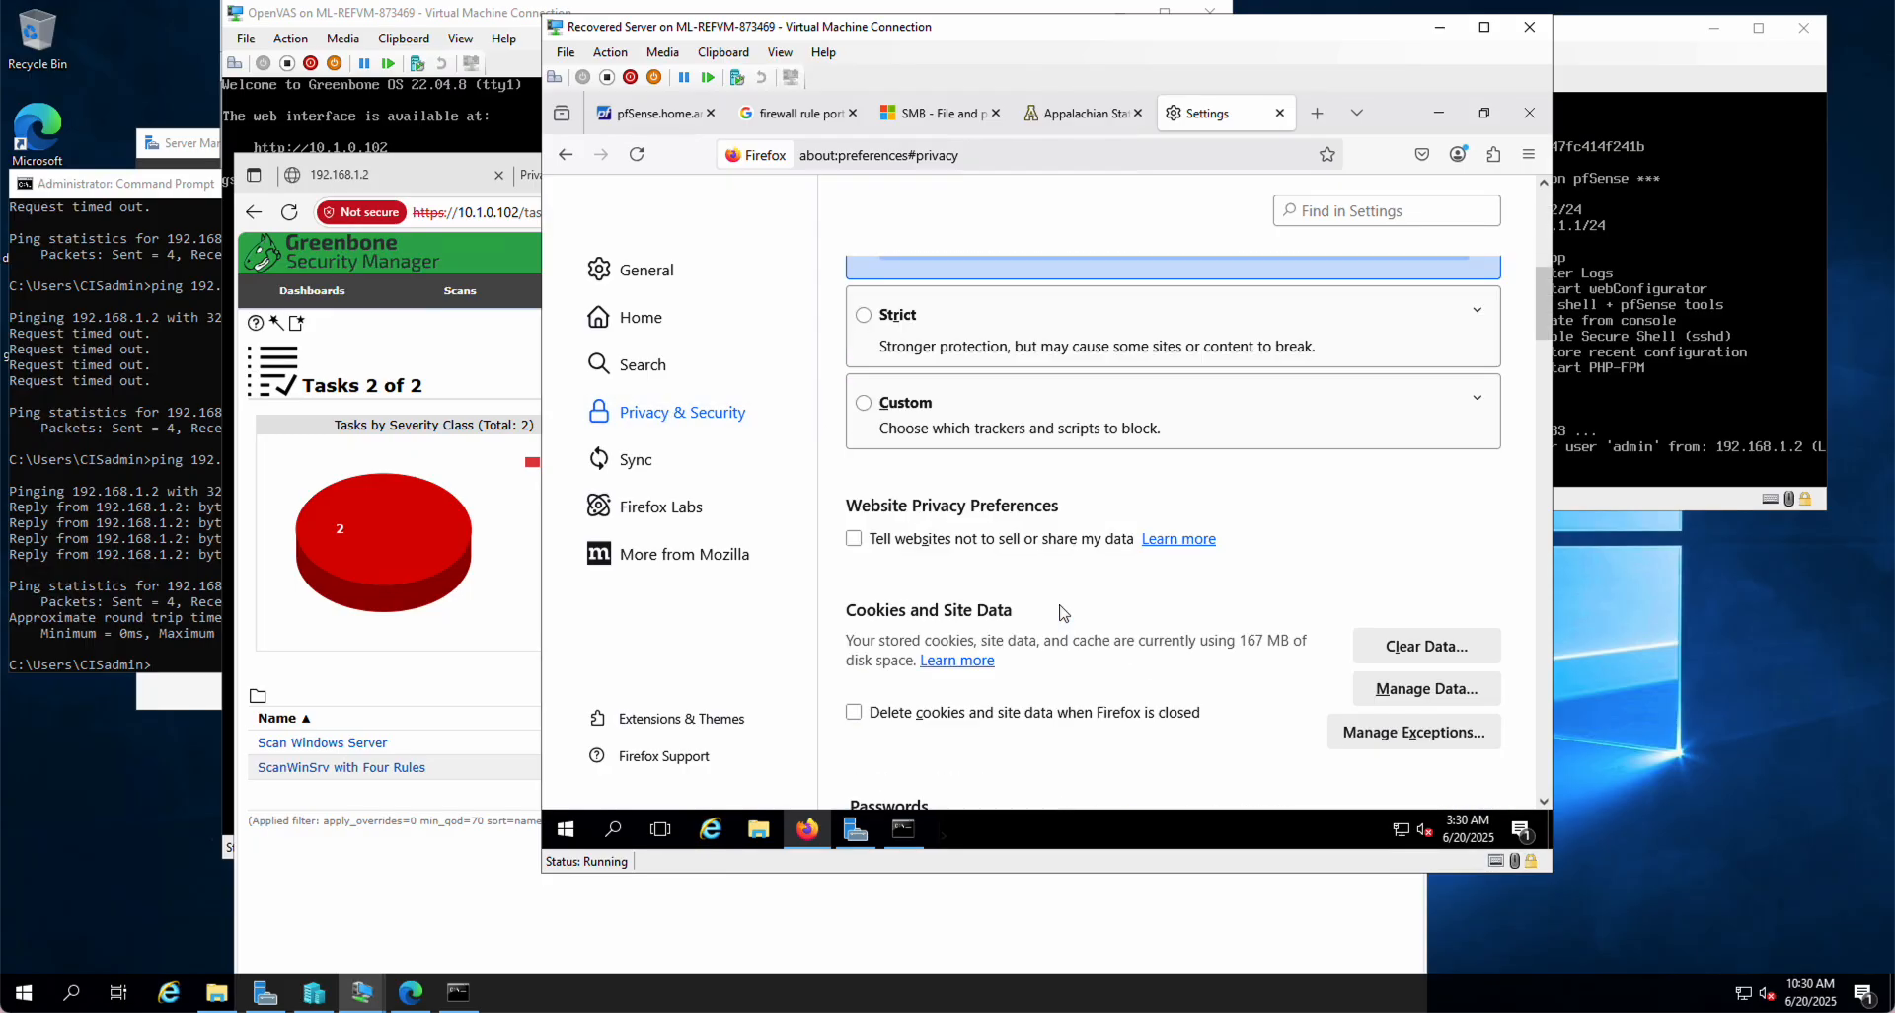
scroll(1063, 612, "down", 2)
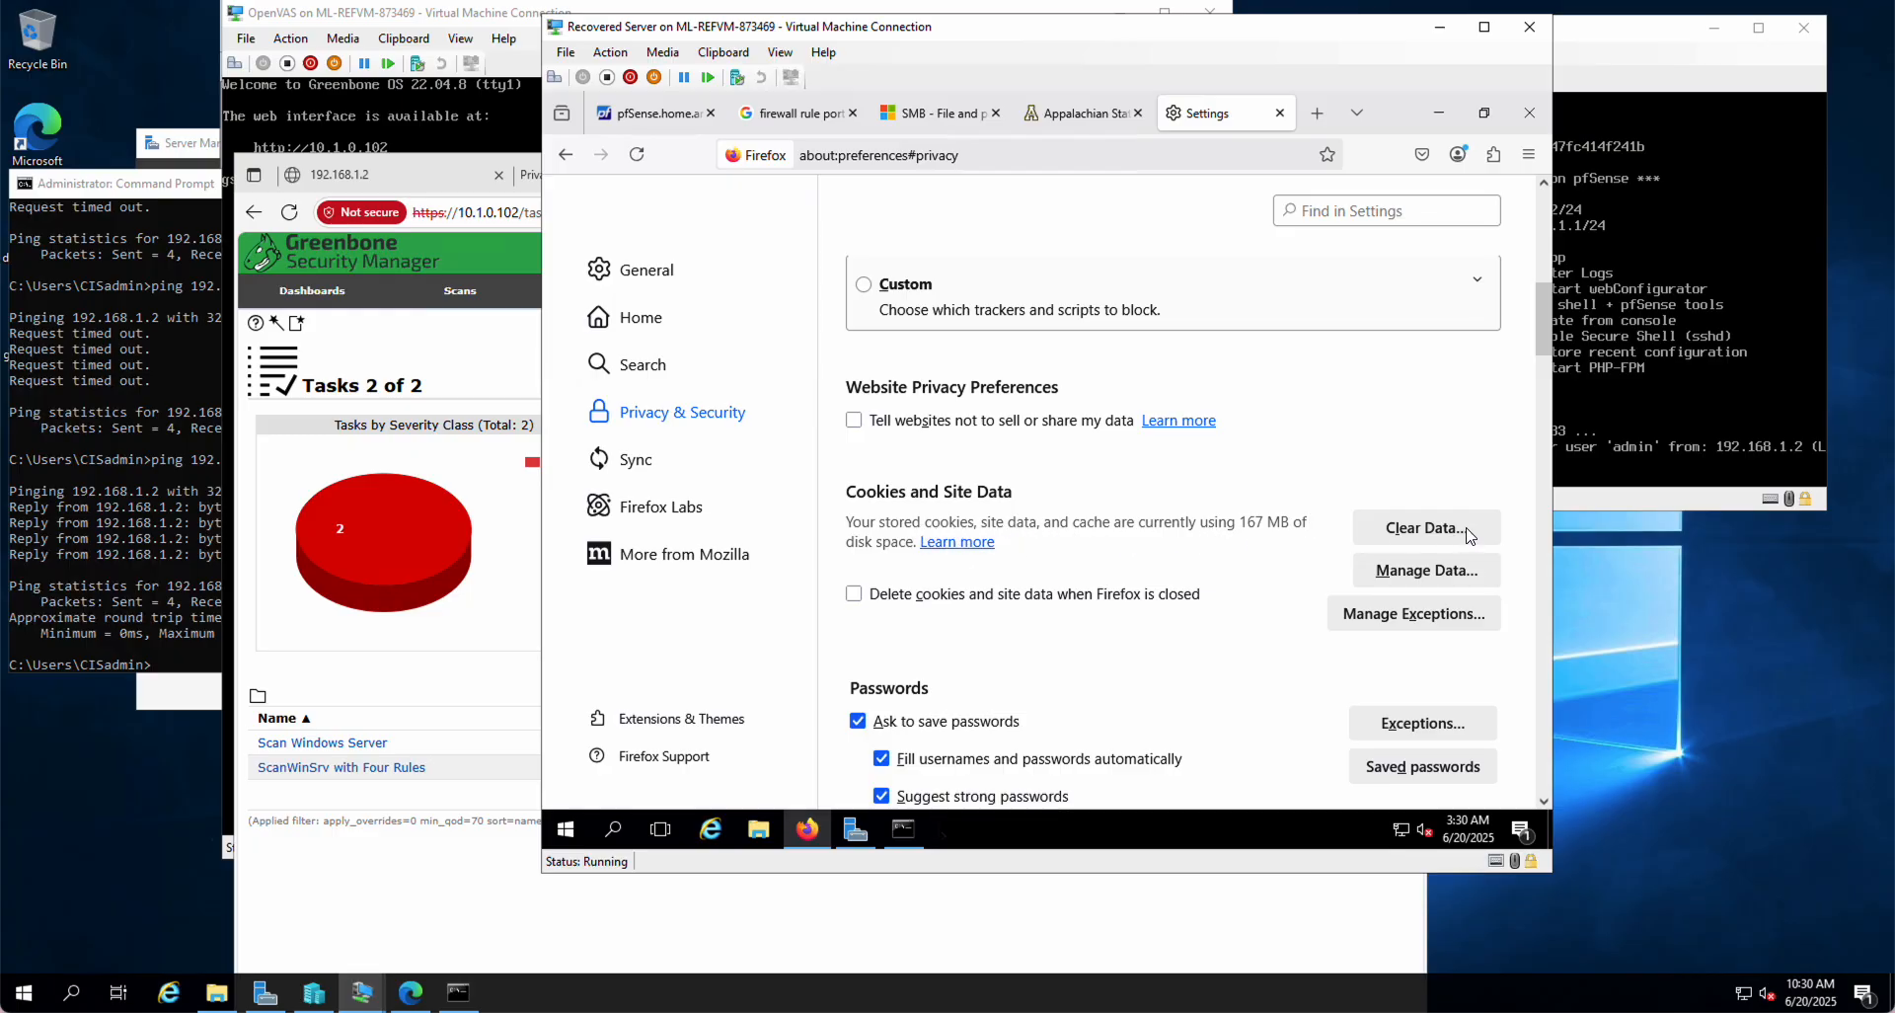
left_click(1441, 529)
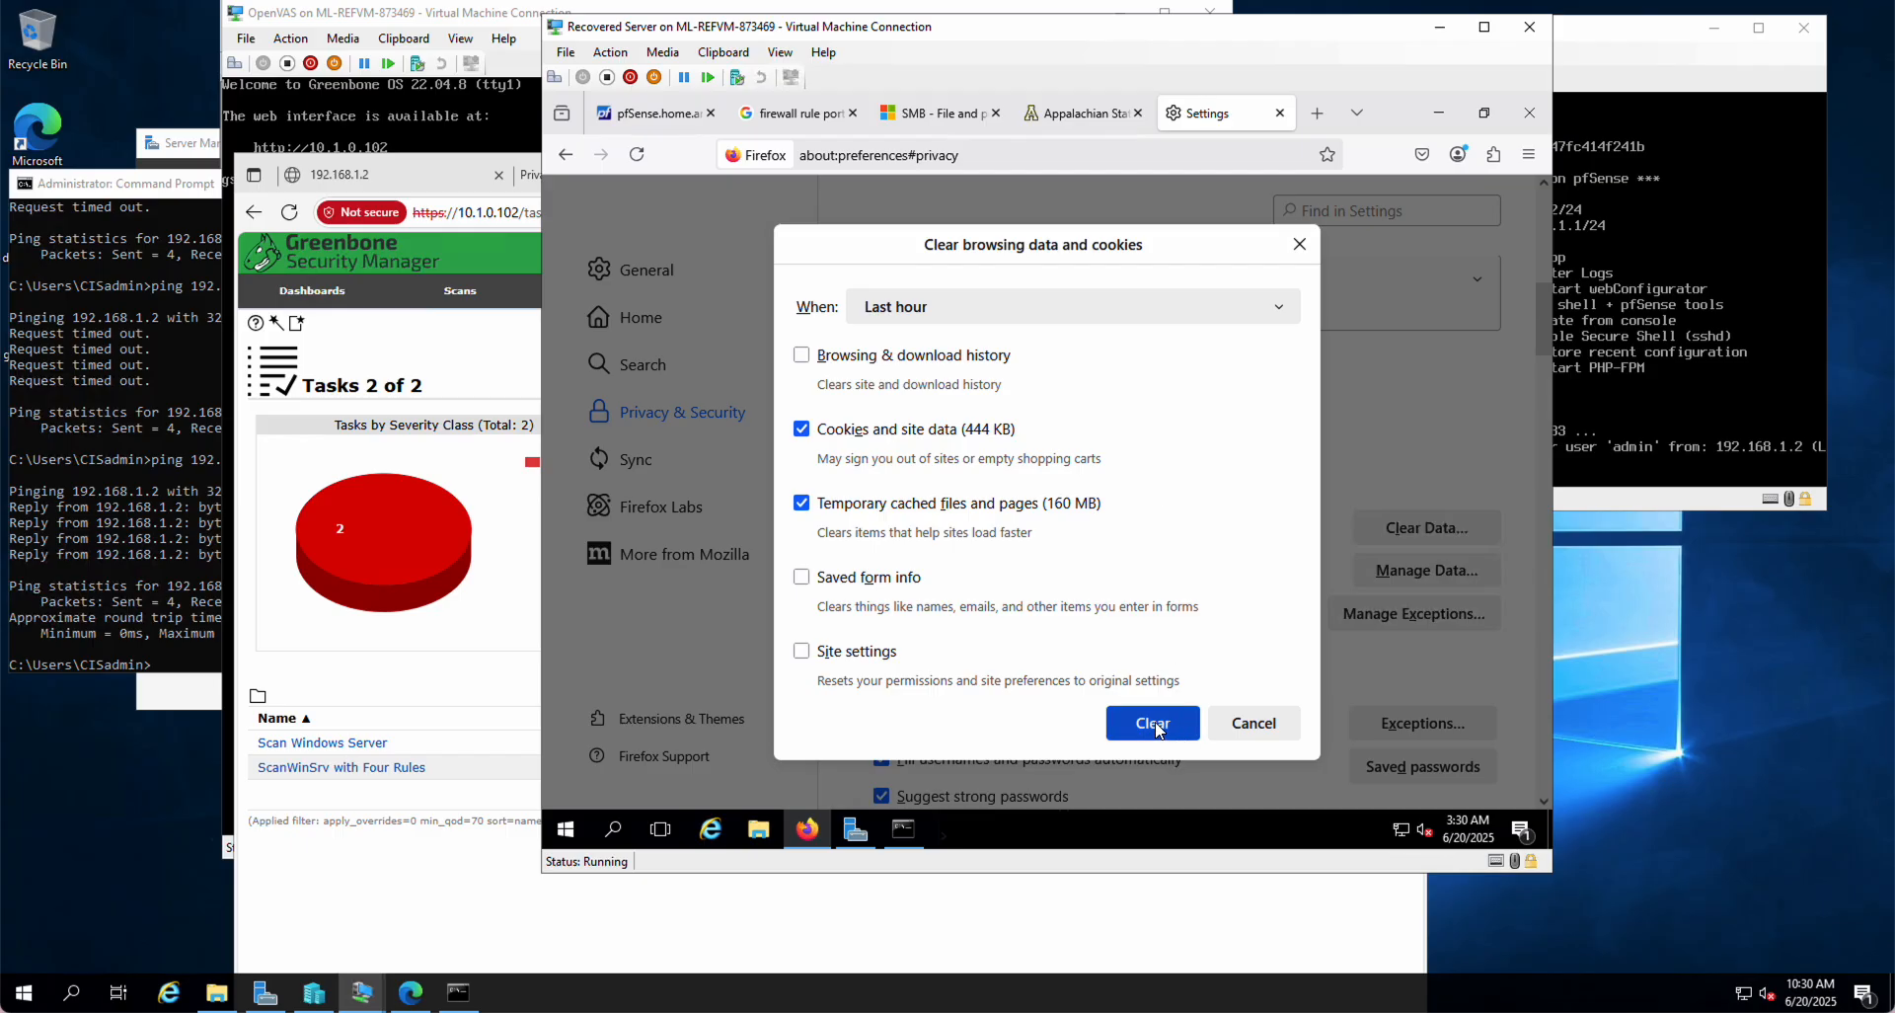
left_click(997, 304)
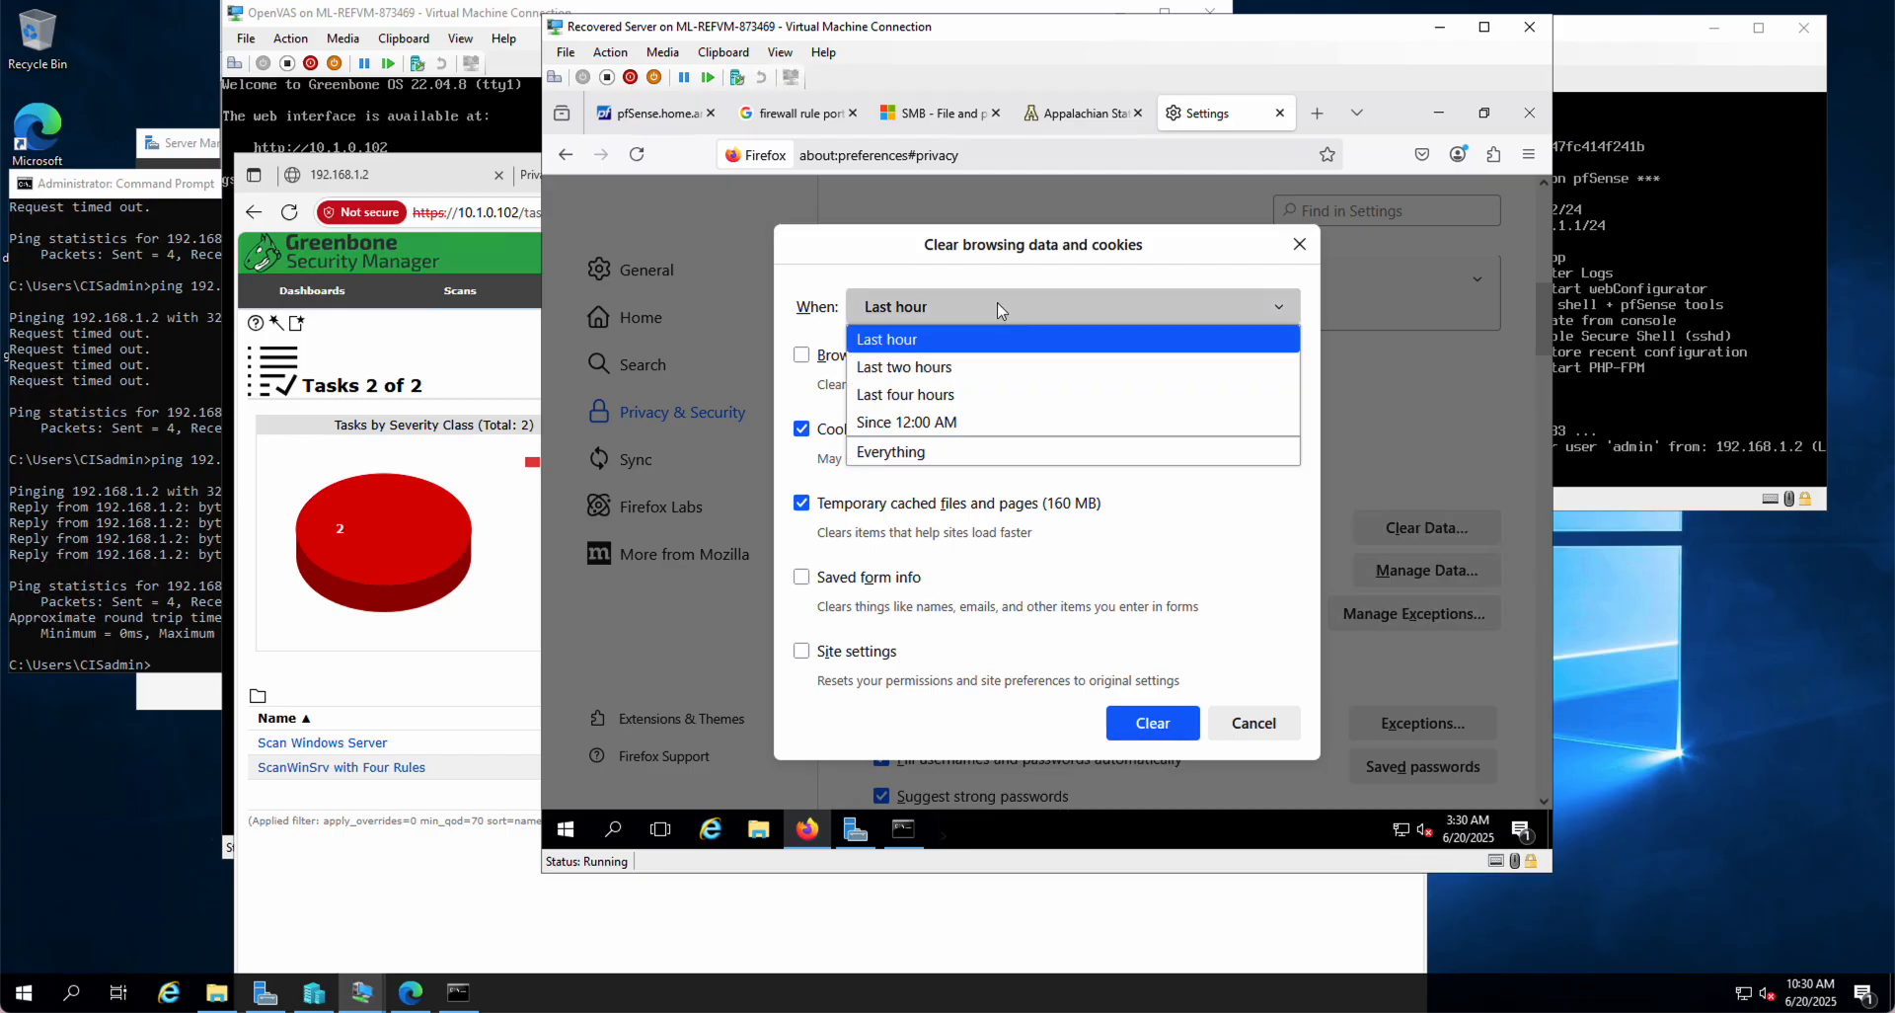
left_click(928, 451)
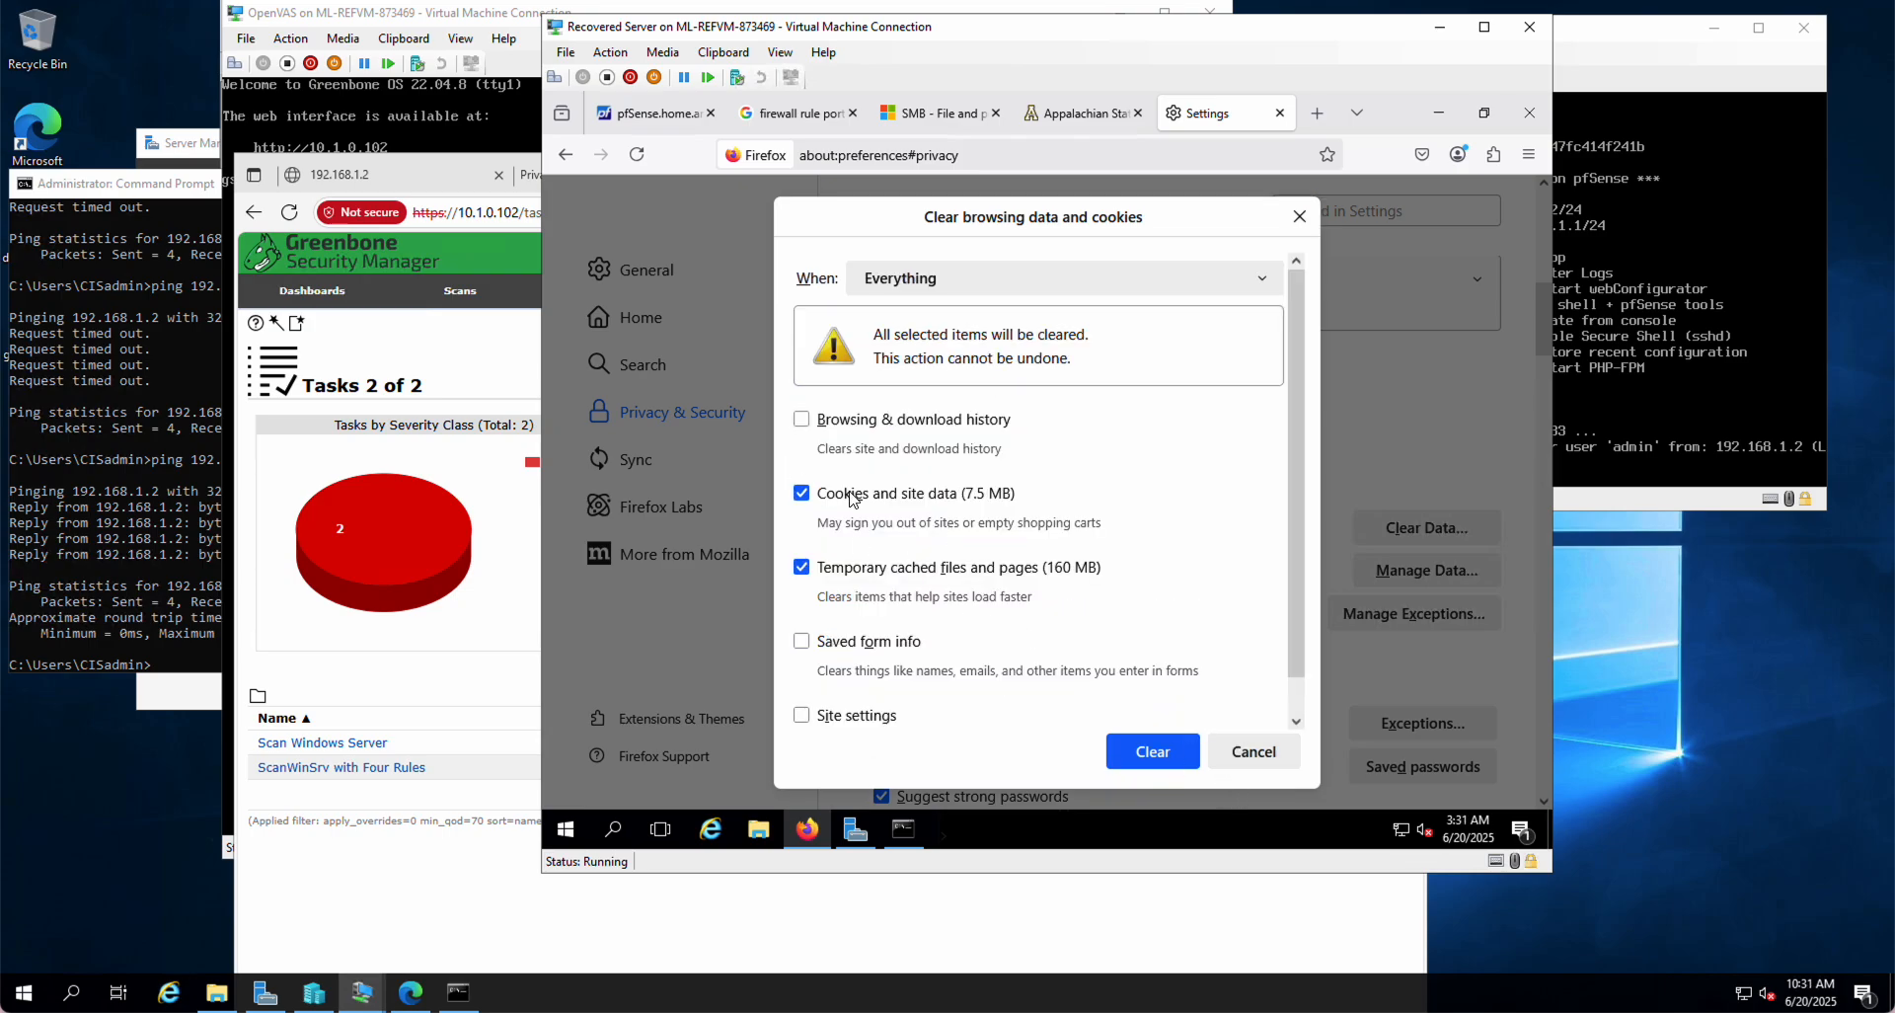
left_click(806, 423)
scroll(900, 696, "down", 1)
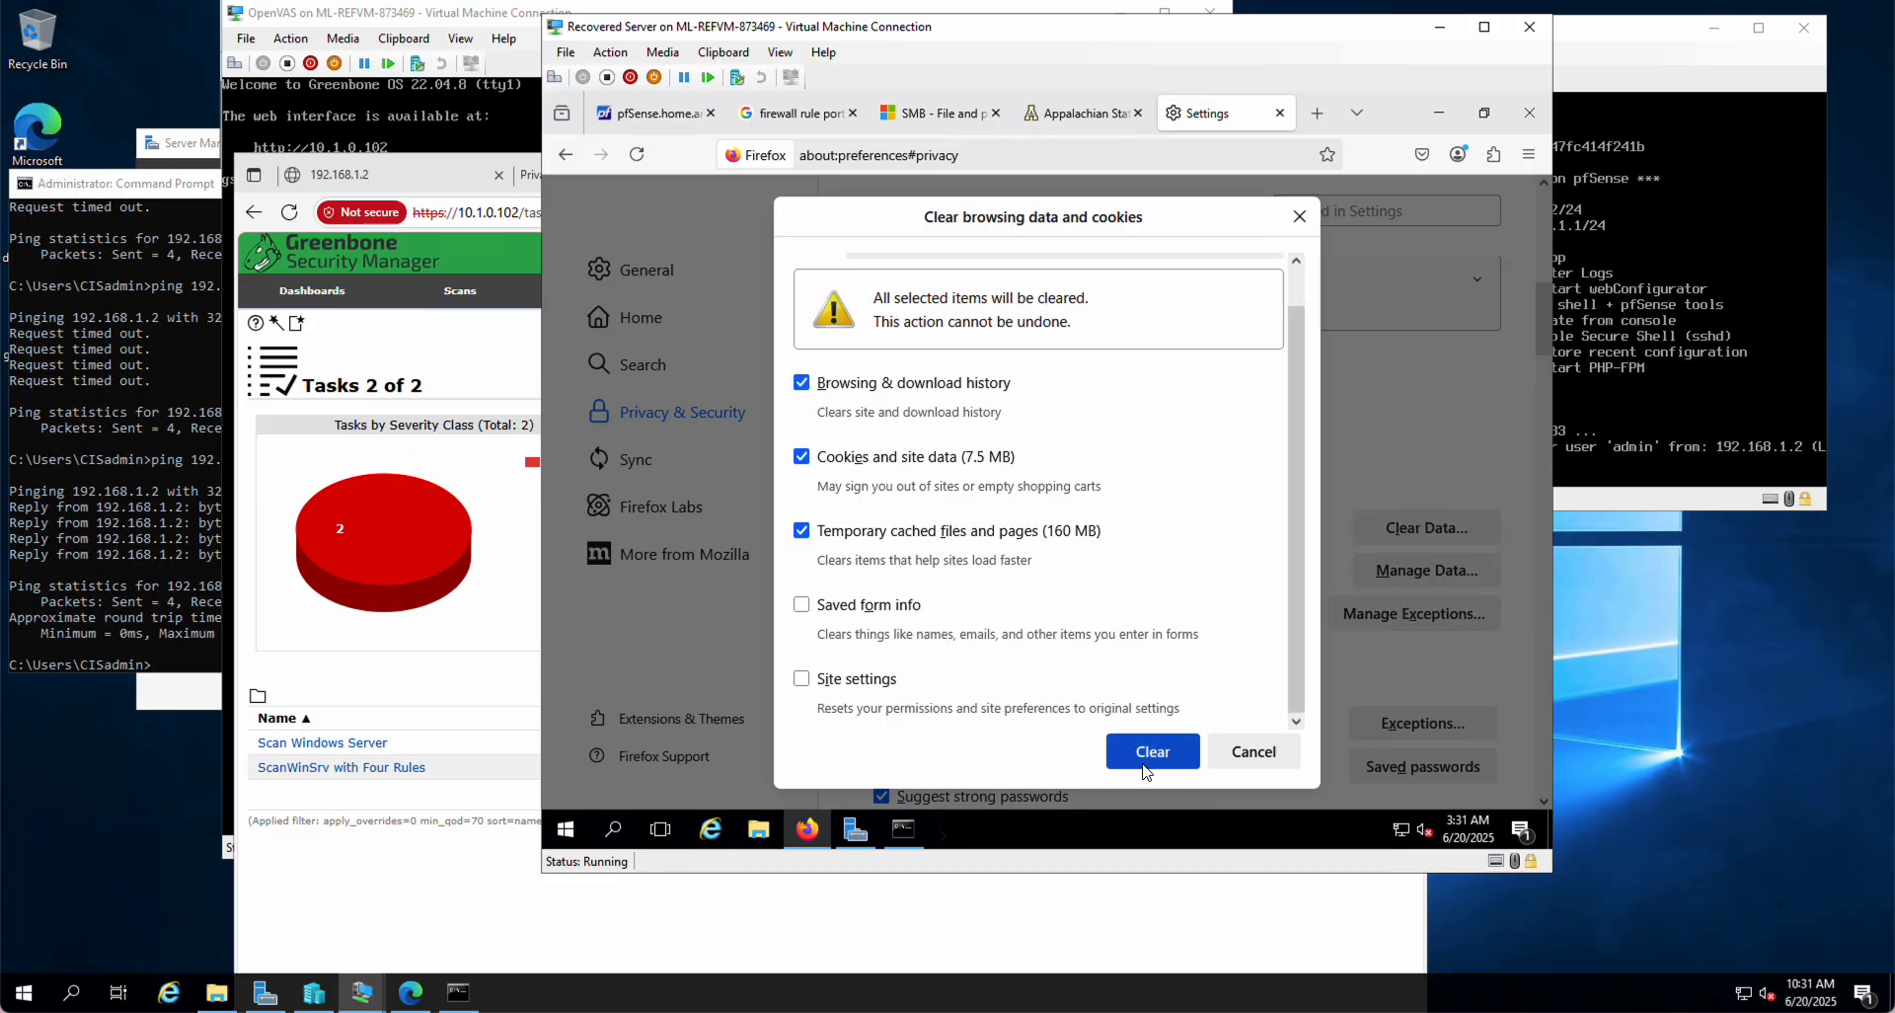
left_click(1150, 752)
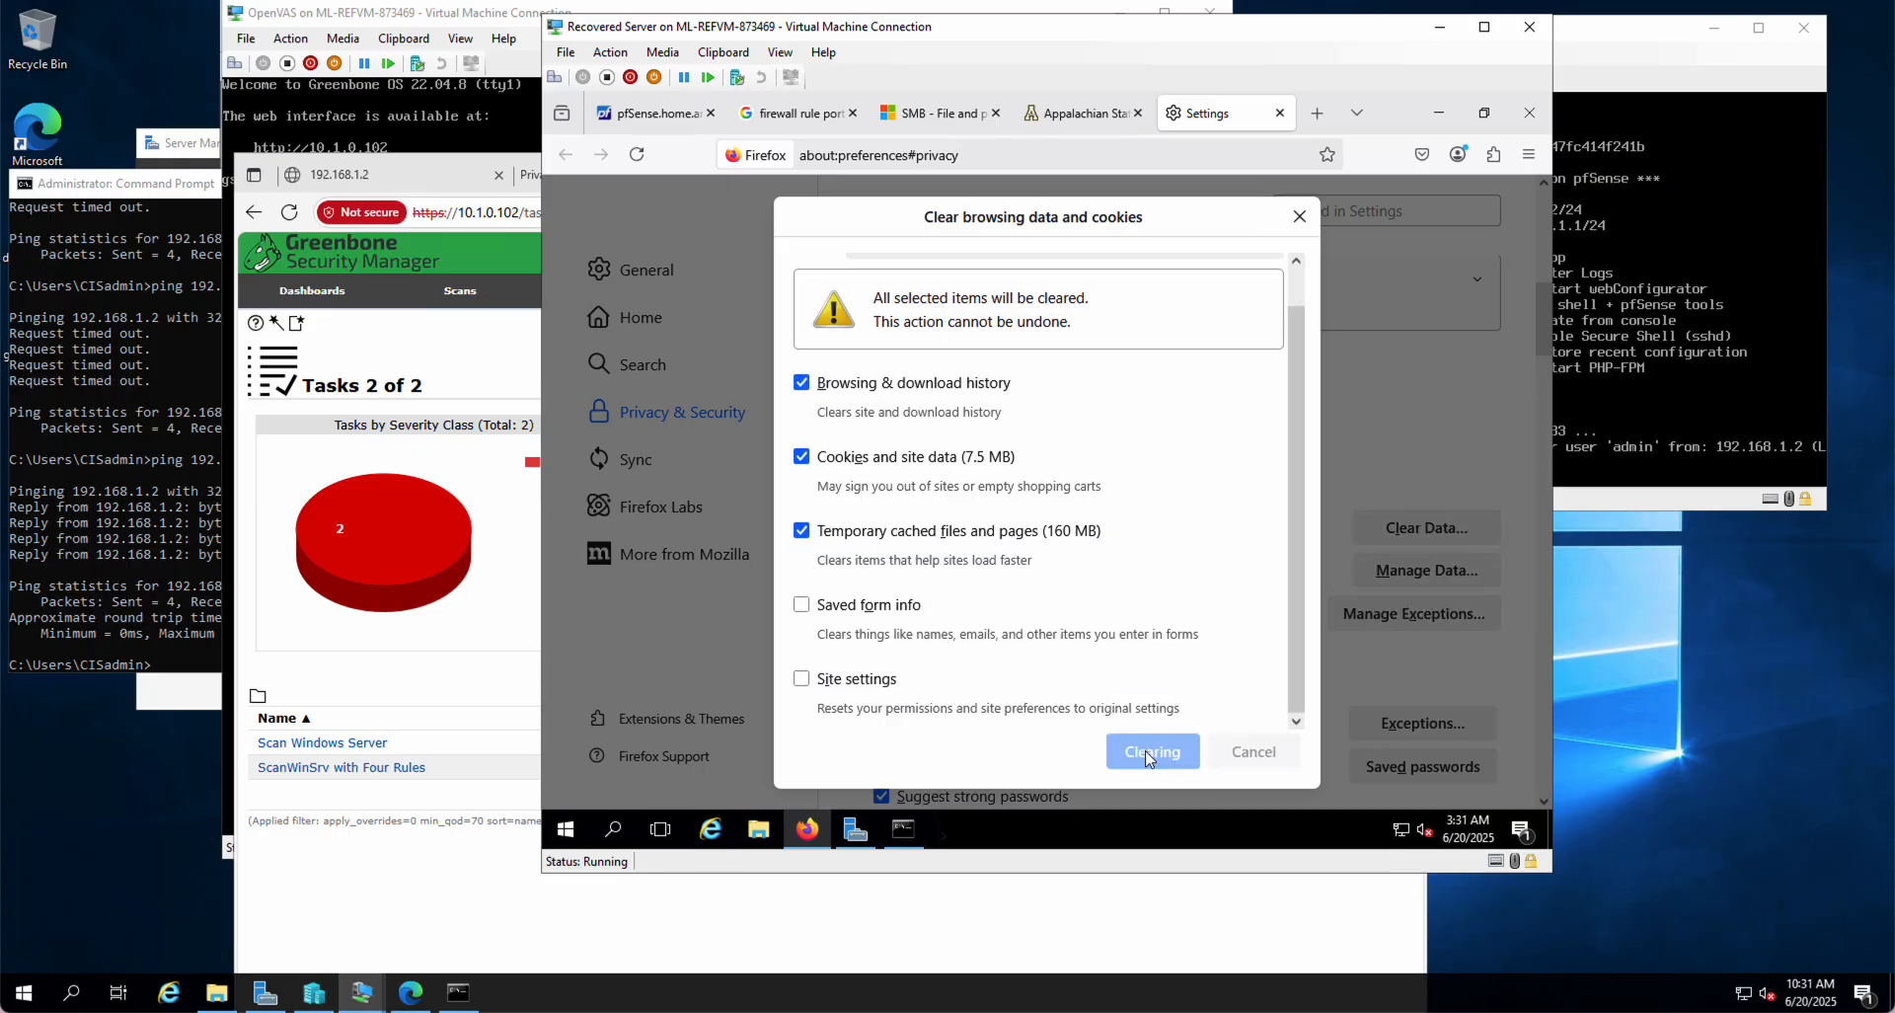
left_click(1062, 116)
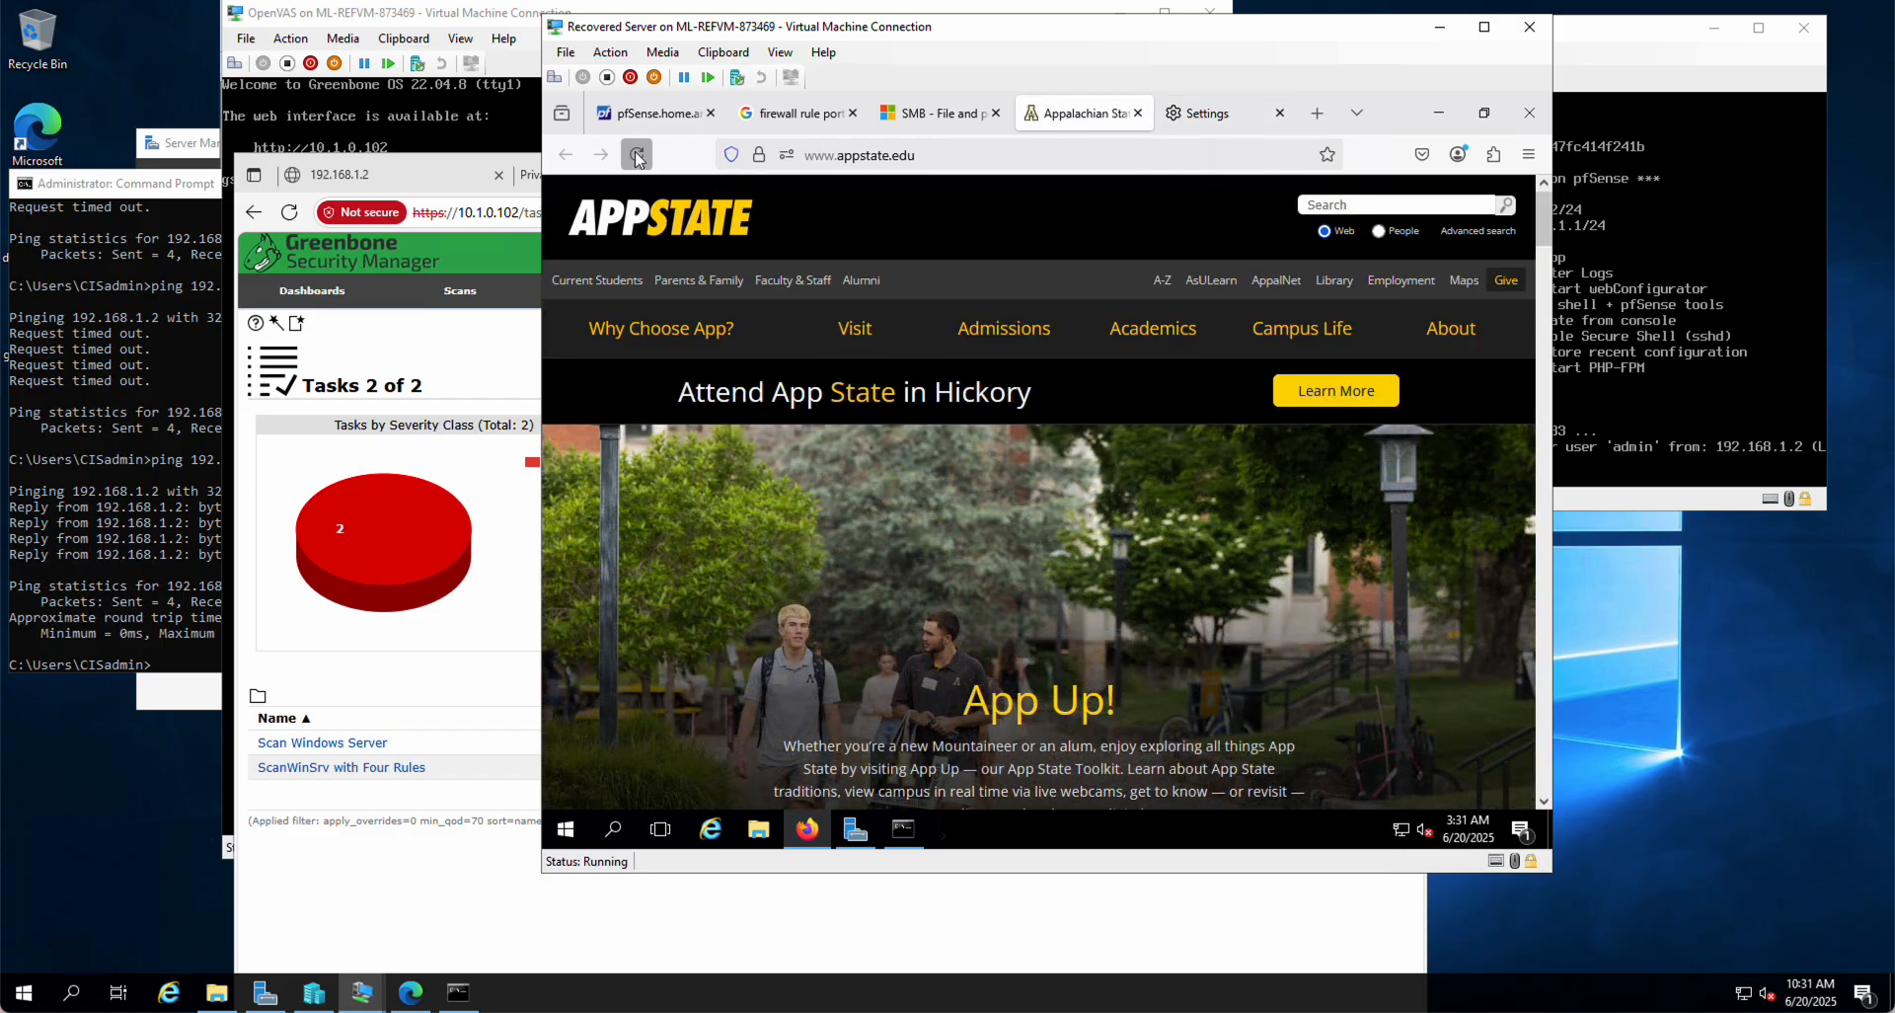
left_click(636, 153)
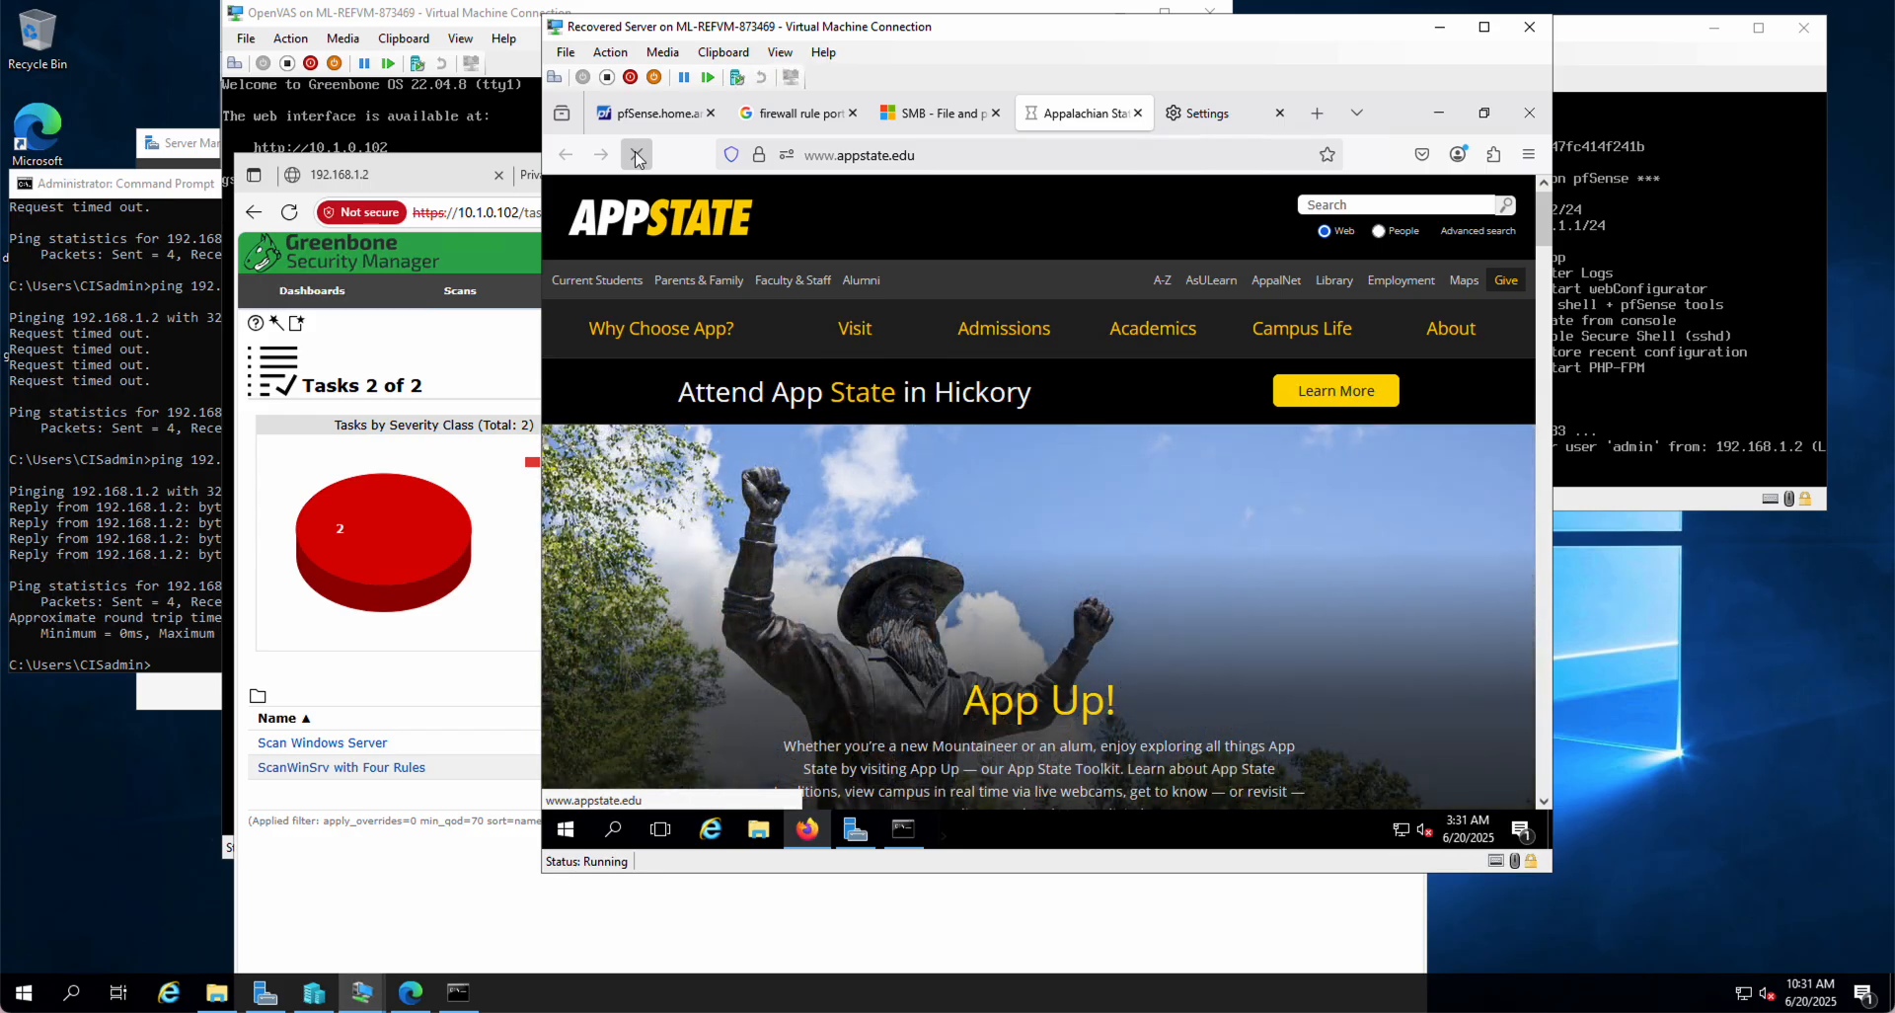
mouse_move(1246, 132)
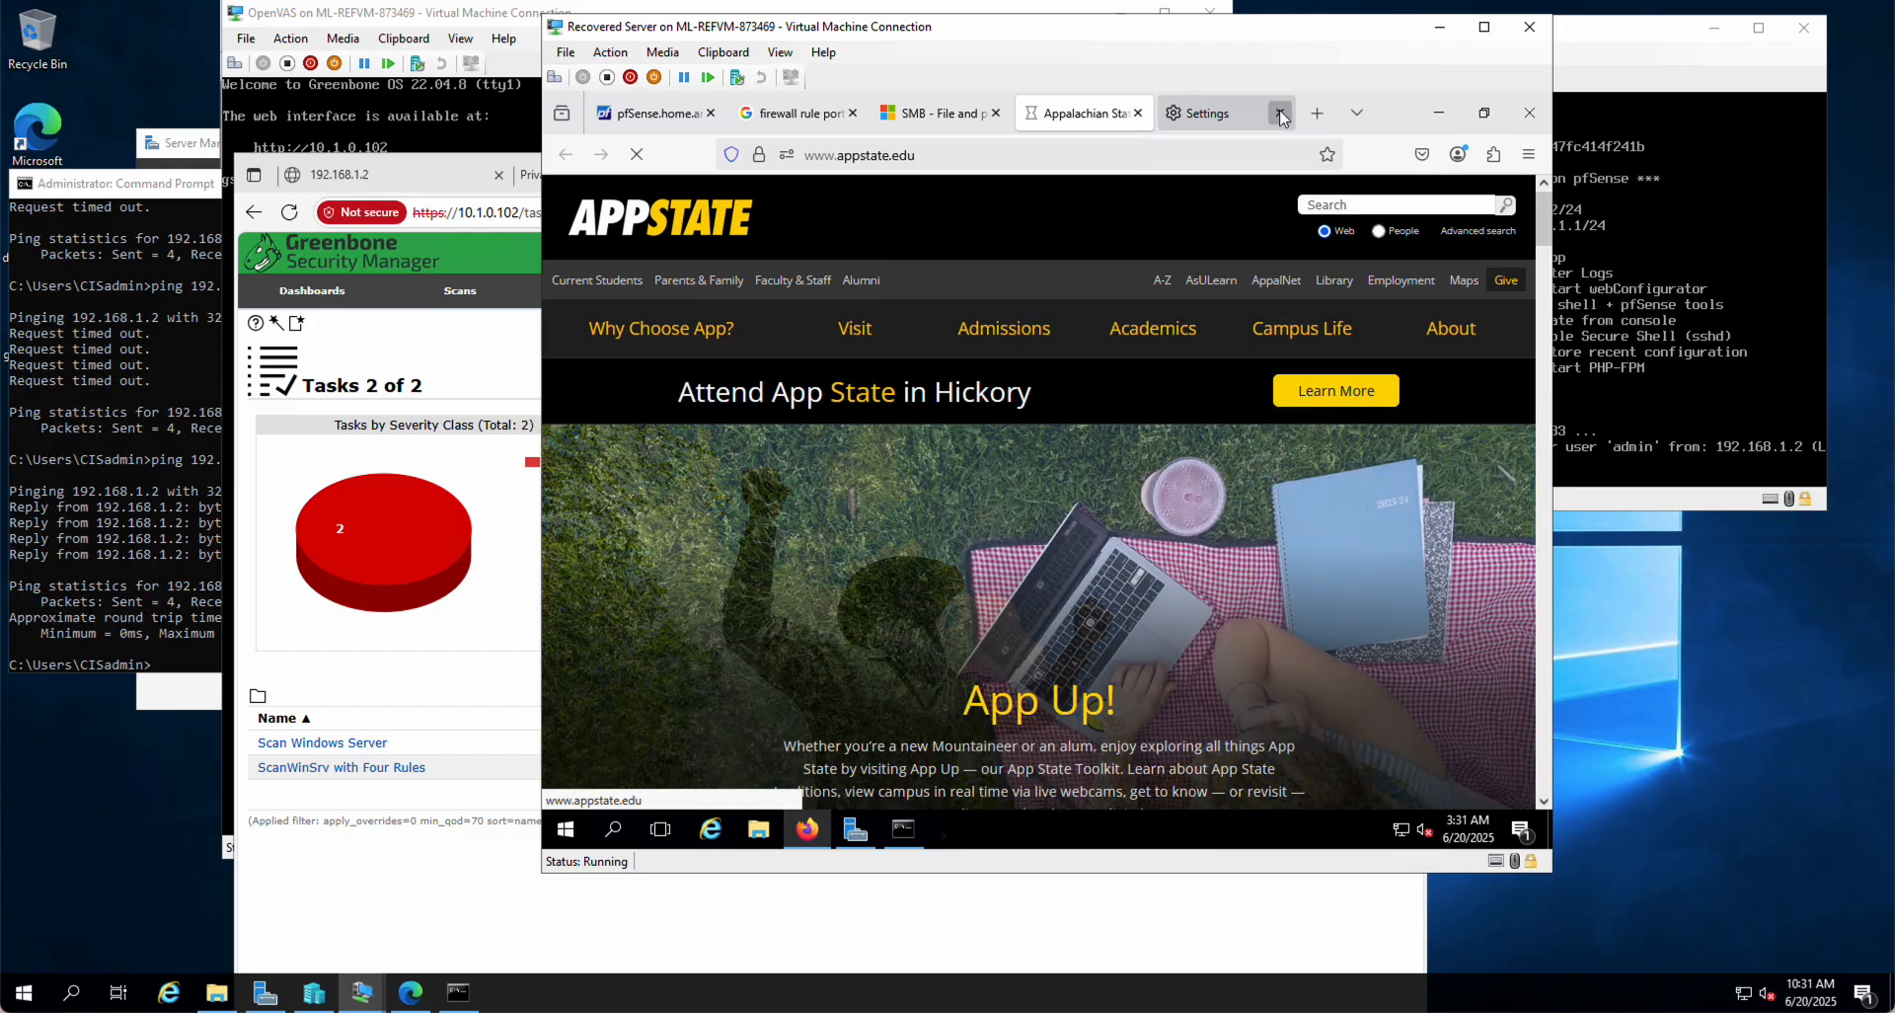
left_click(1280, 113)
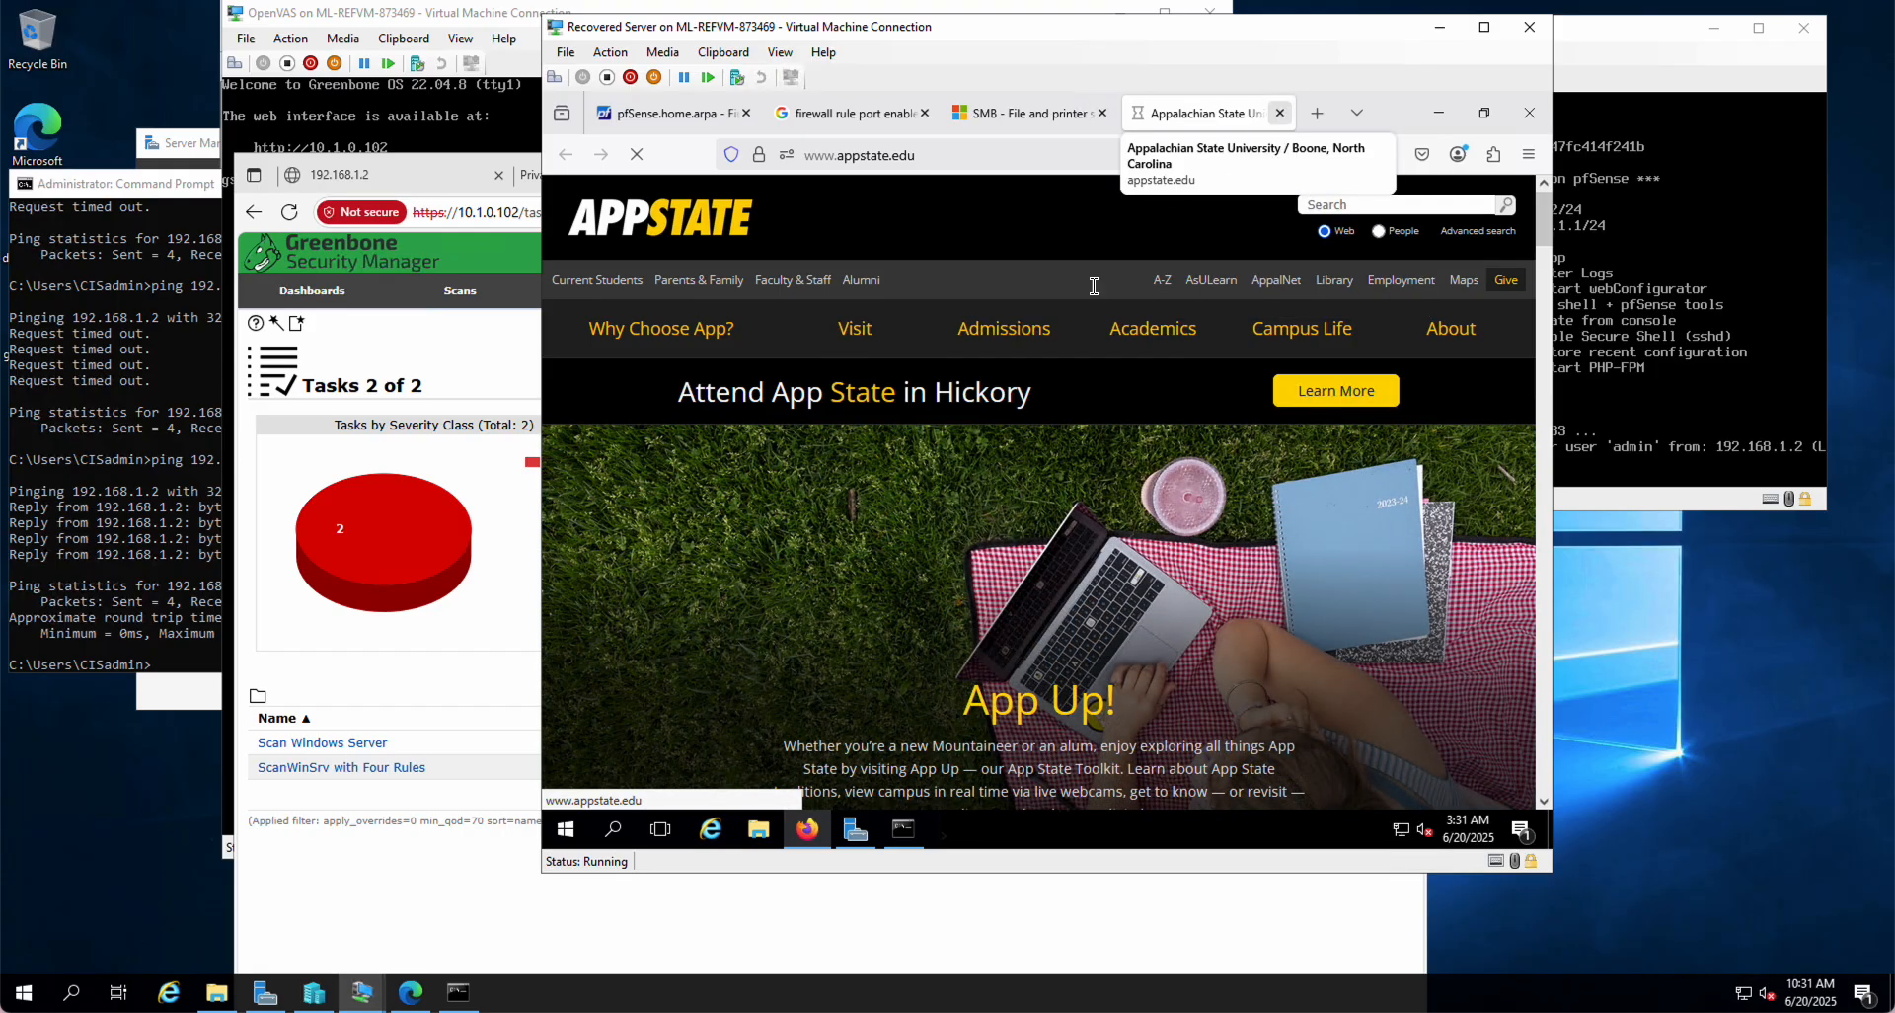
left_click(903, 829)
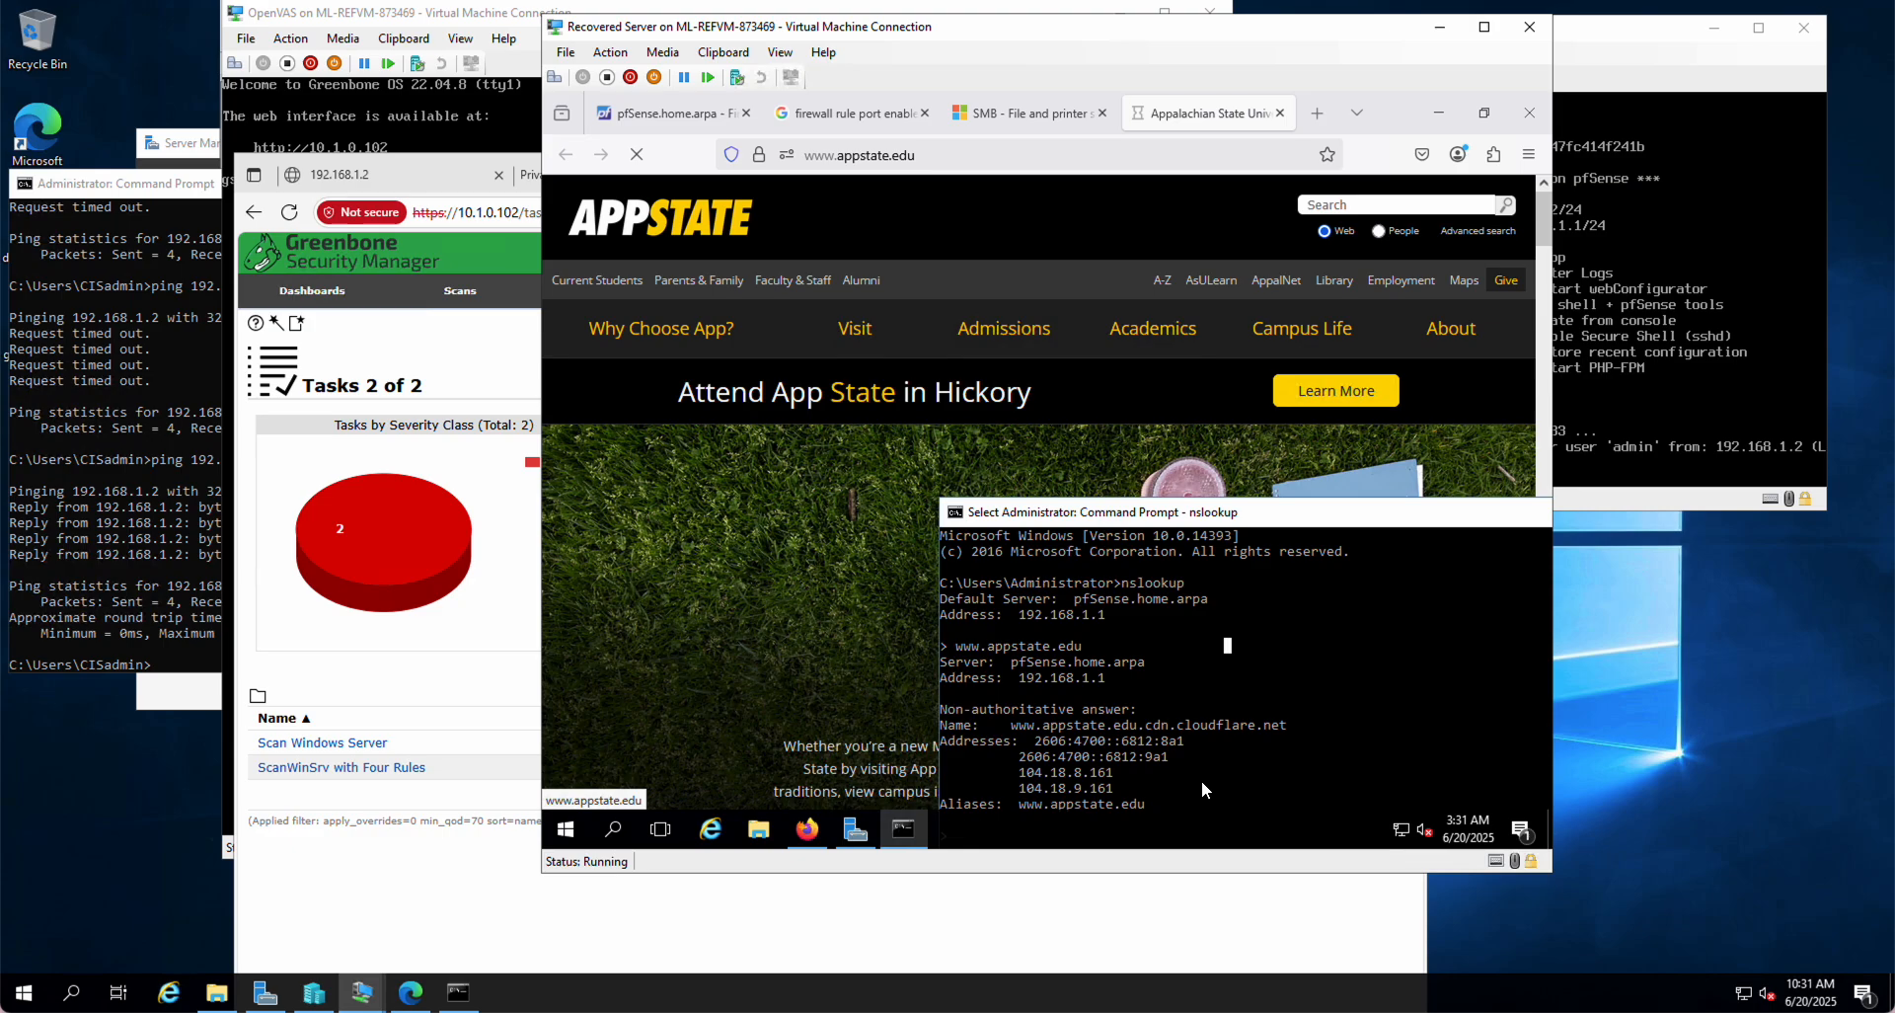
Step: Look up drhws.net in nslookup (216.92.30.104), then bring Firefox back to the front
key("Escape")
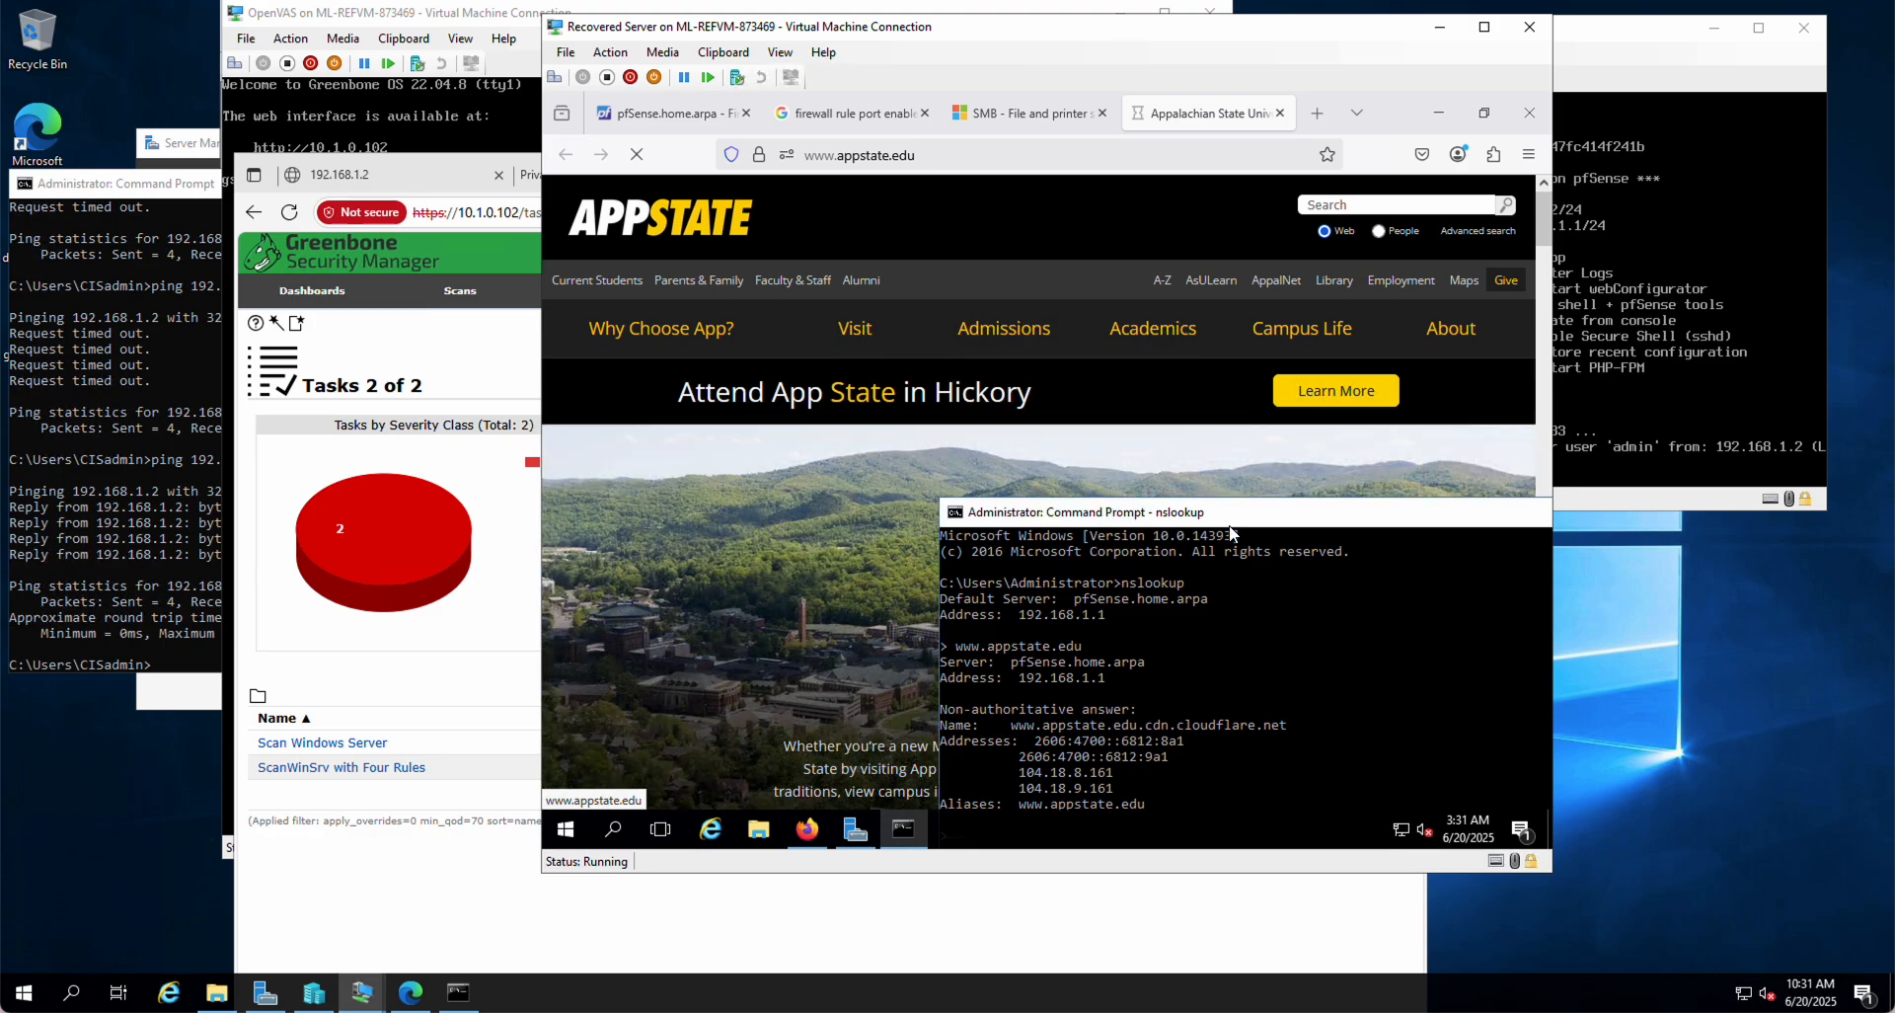
left_click_drag(1225, 513, 1061, 262)
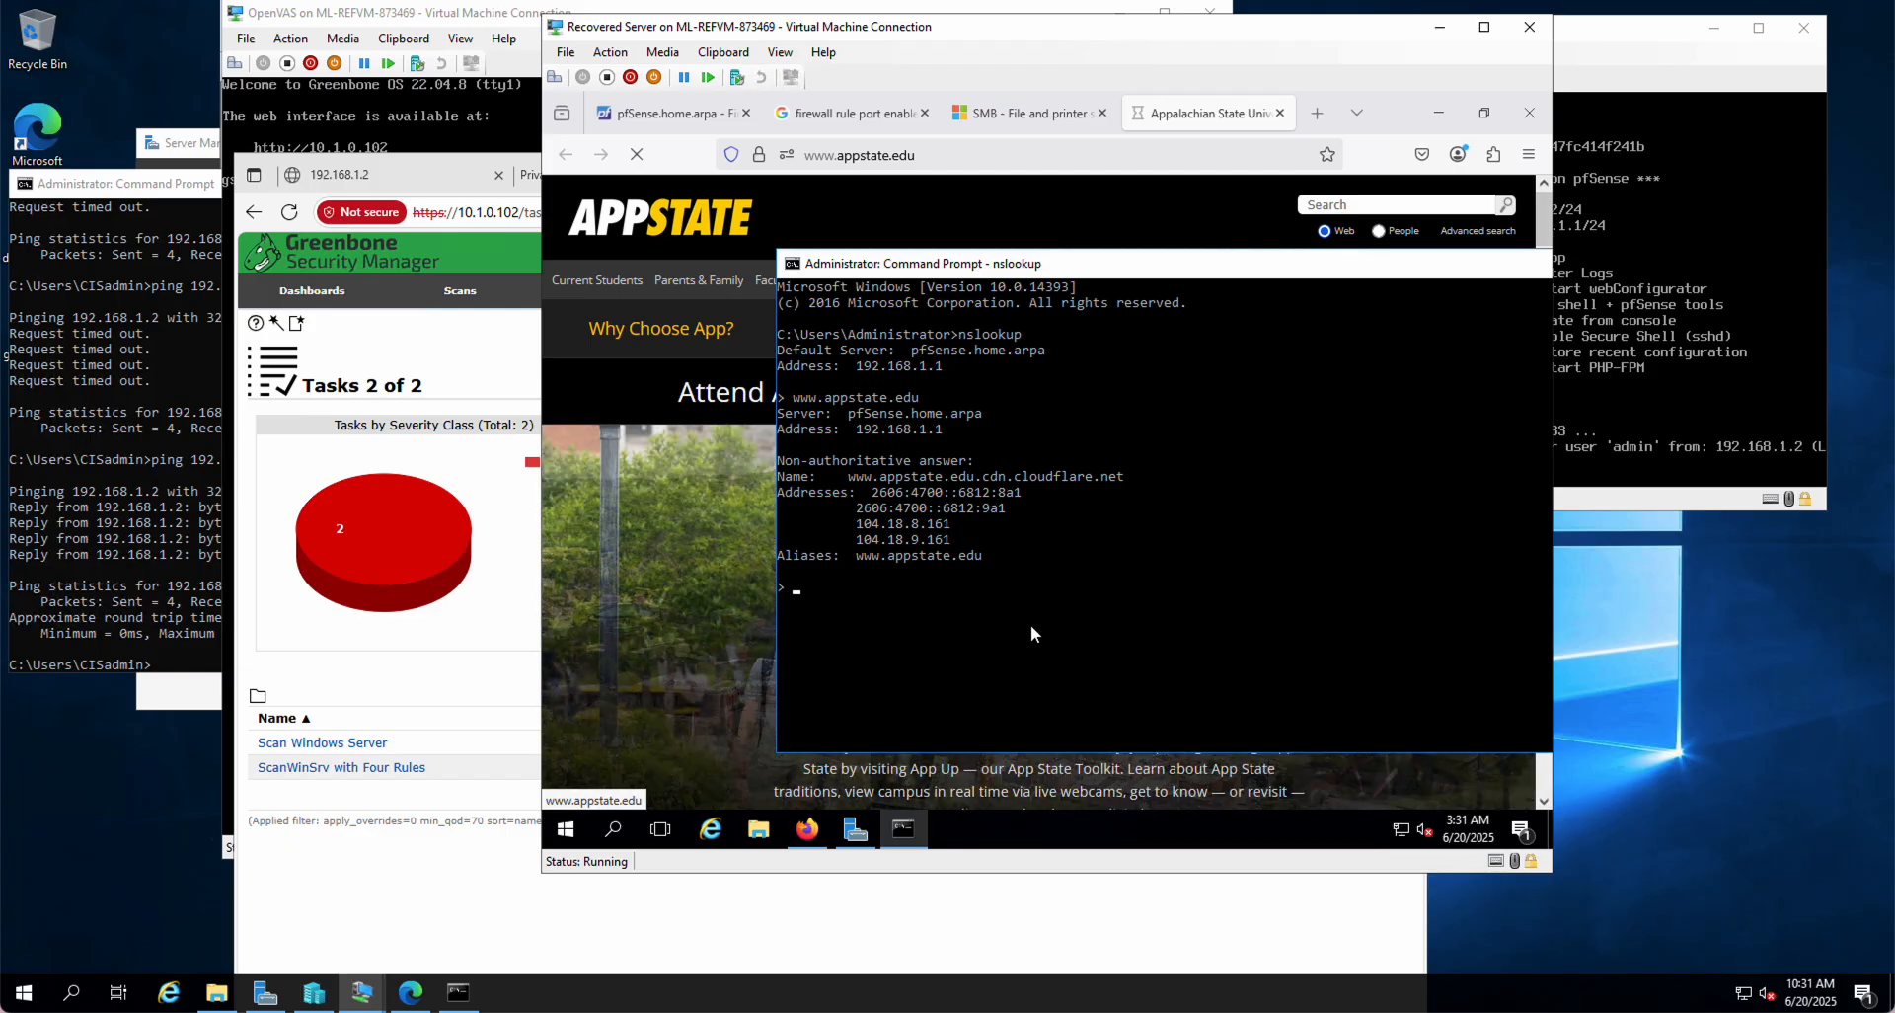
type("drh")
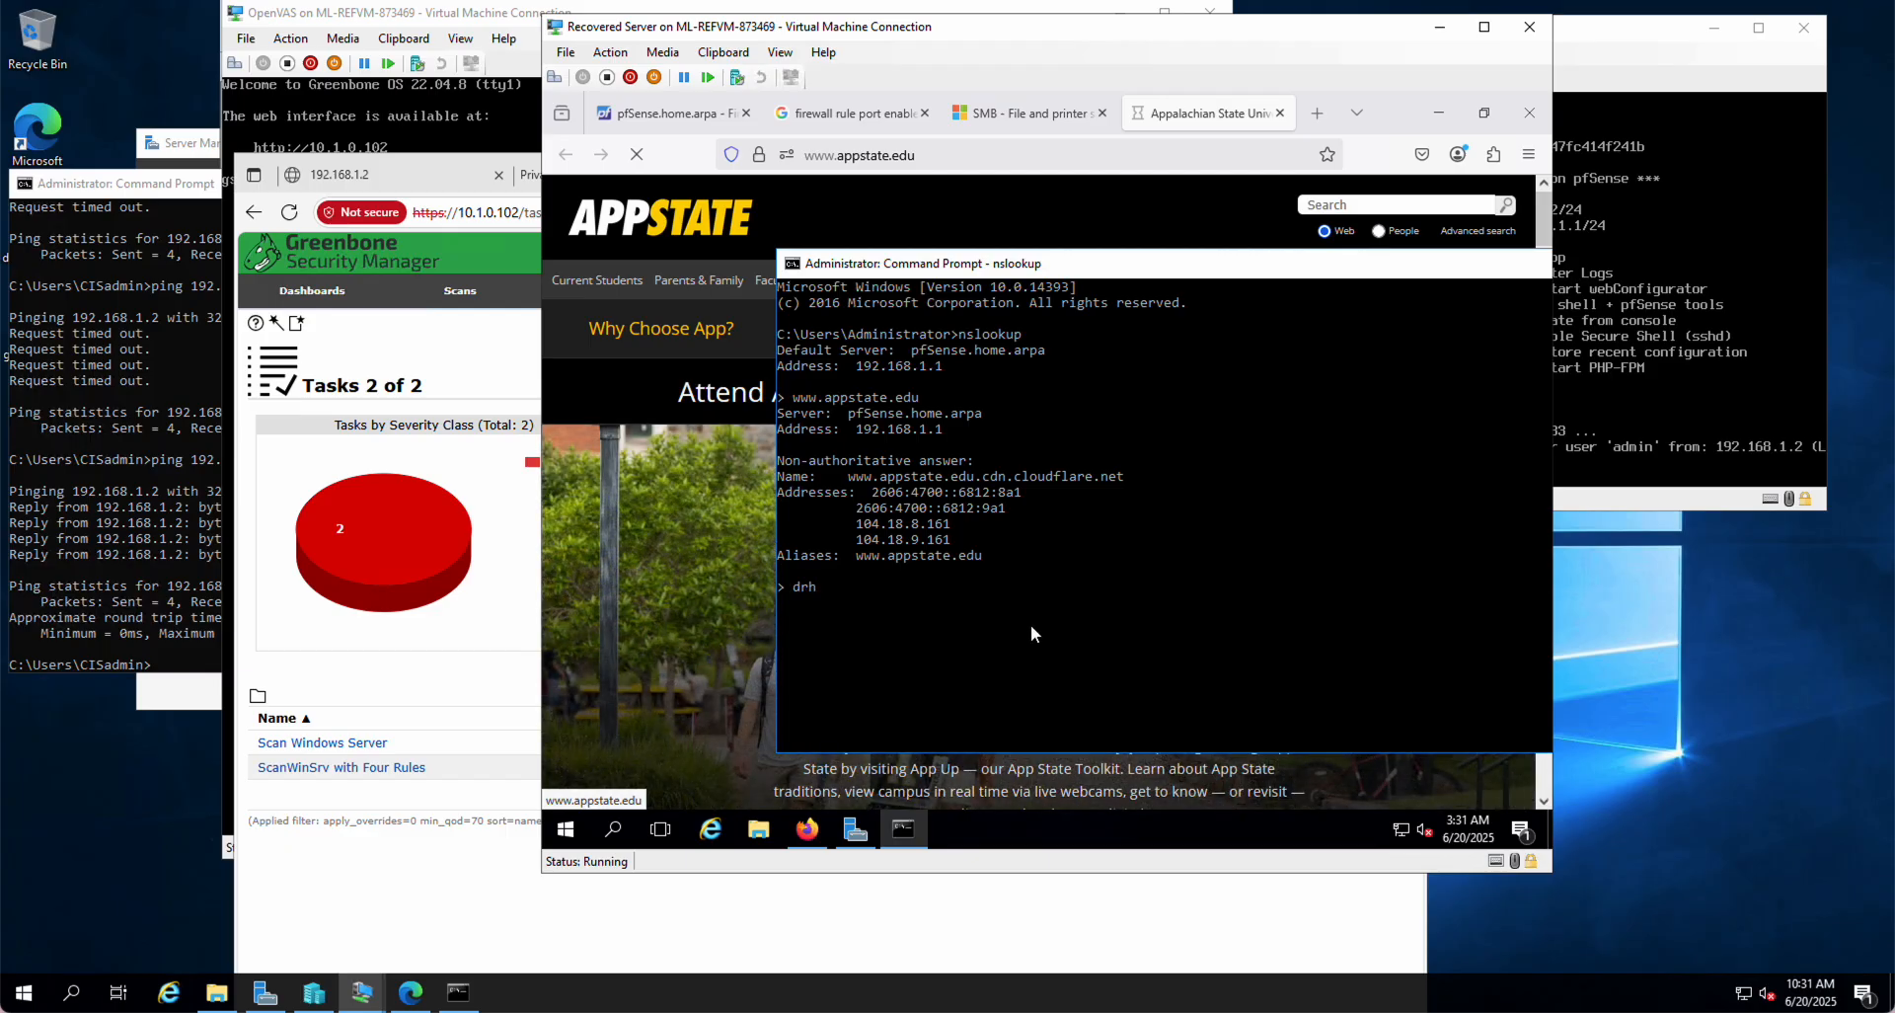
type("ws.net")
key("Return")
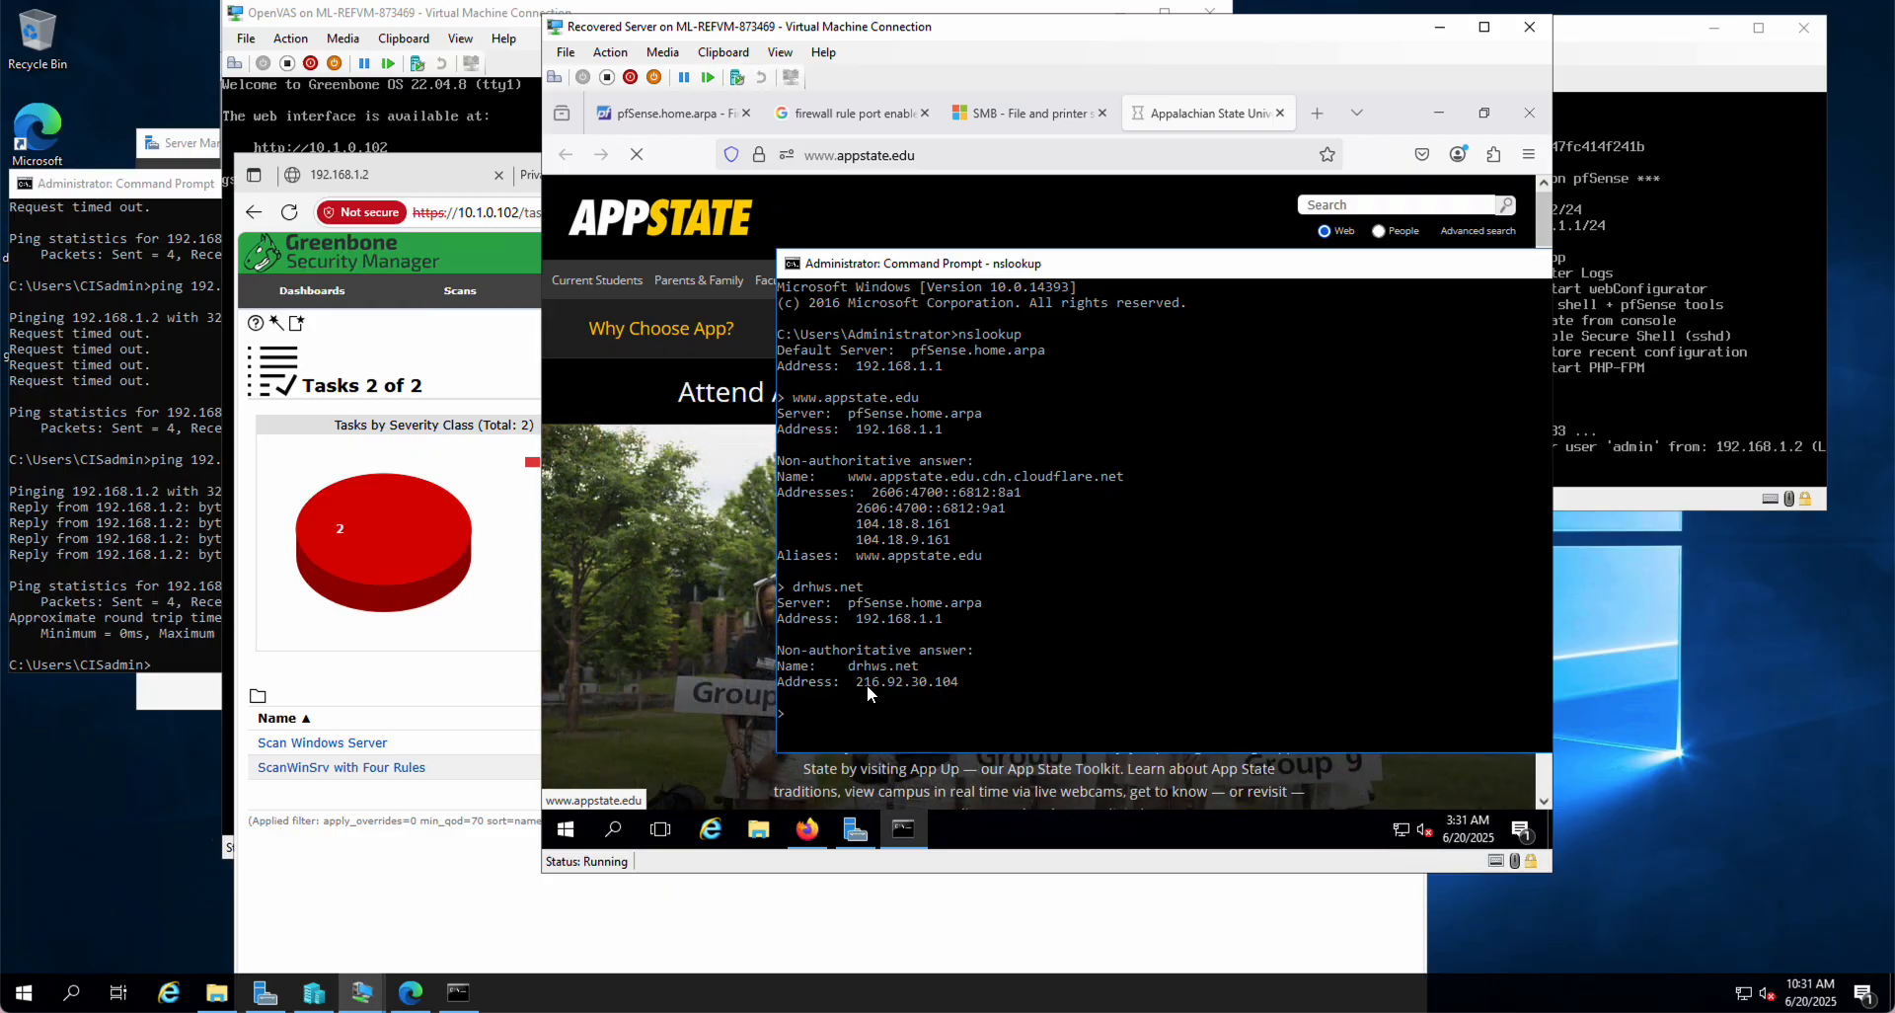
left_click(995, 227)
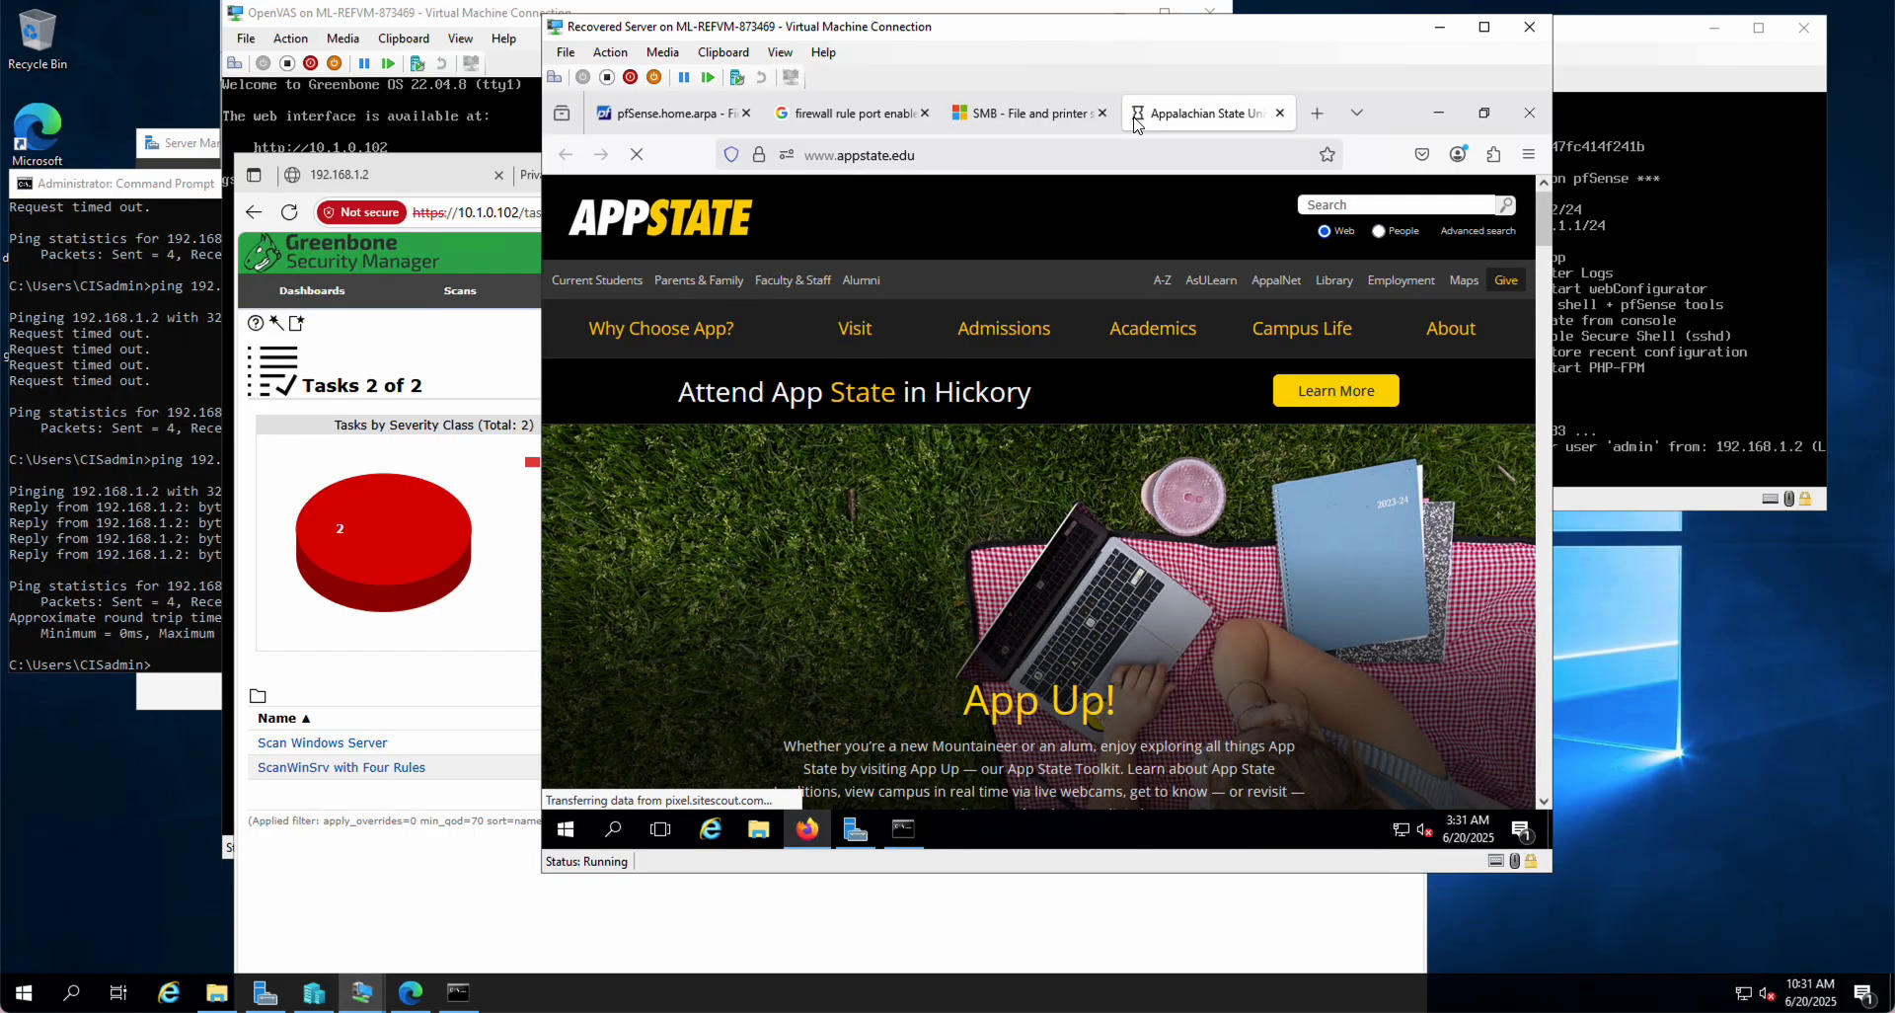
Step: Log back into pfSense with the admin credentials after the session timeout, reaching the Dashboard
left_click(653, 119)
scroll(1156, 612, "down", 3)
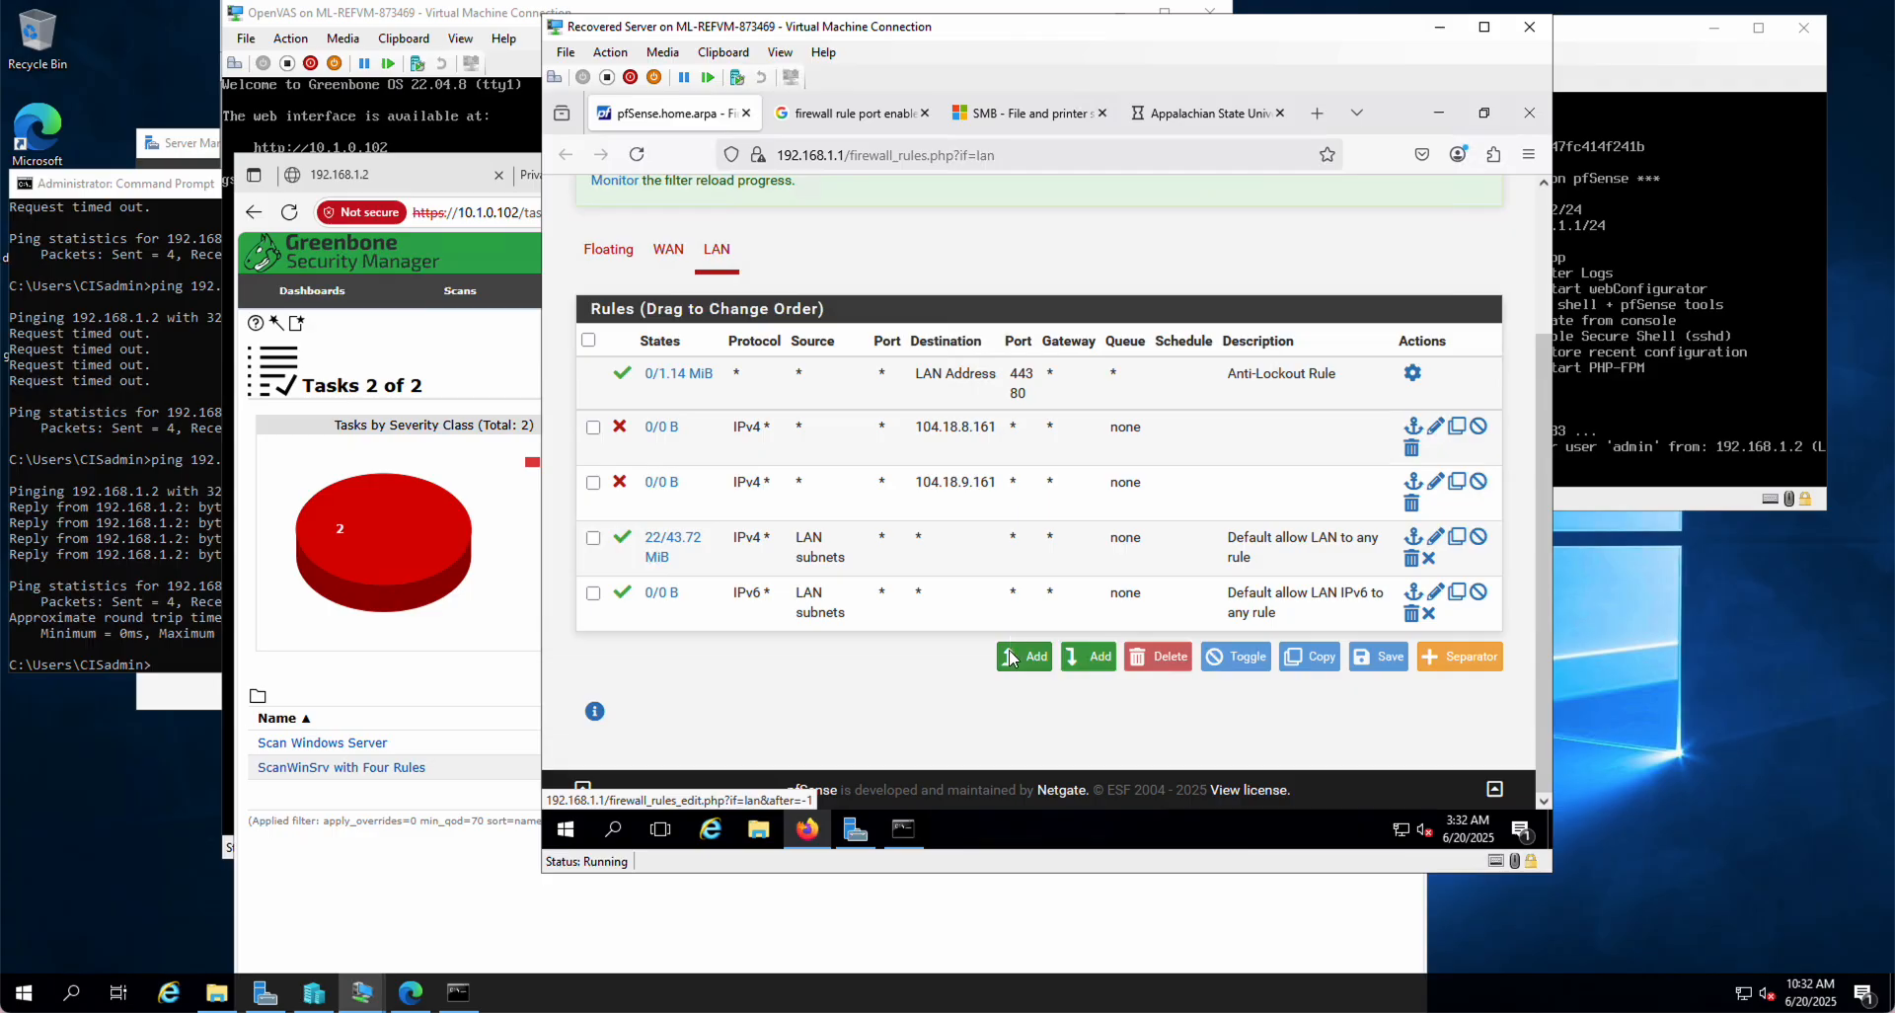
left_click(1095, 660)
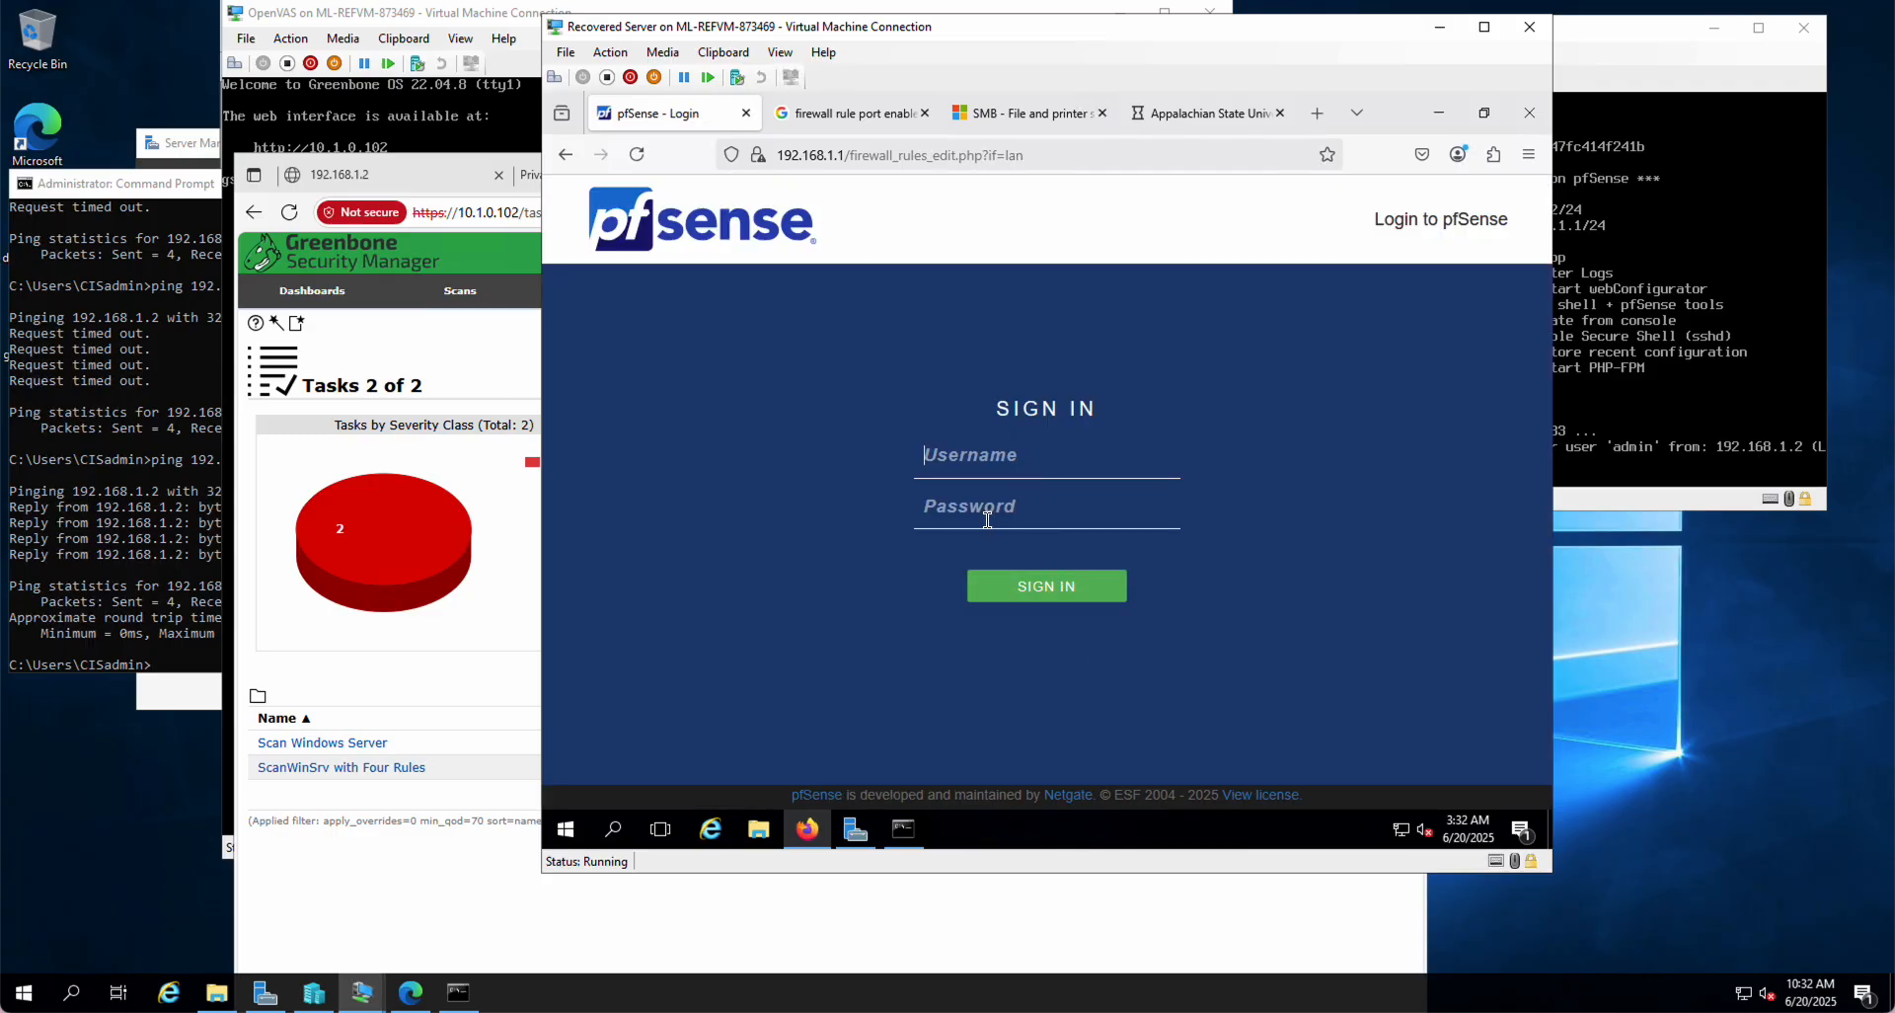
key("Return")
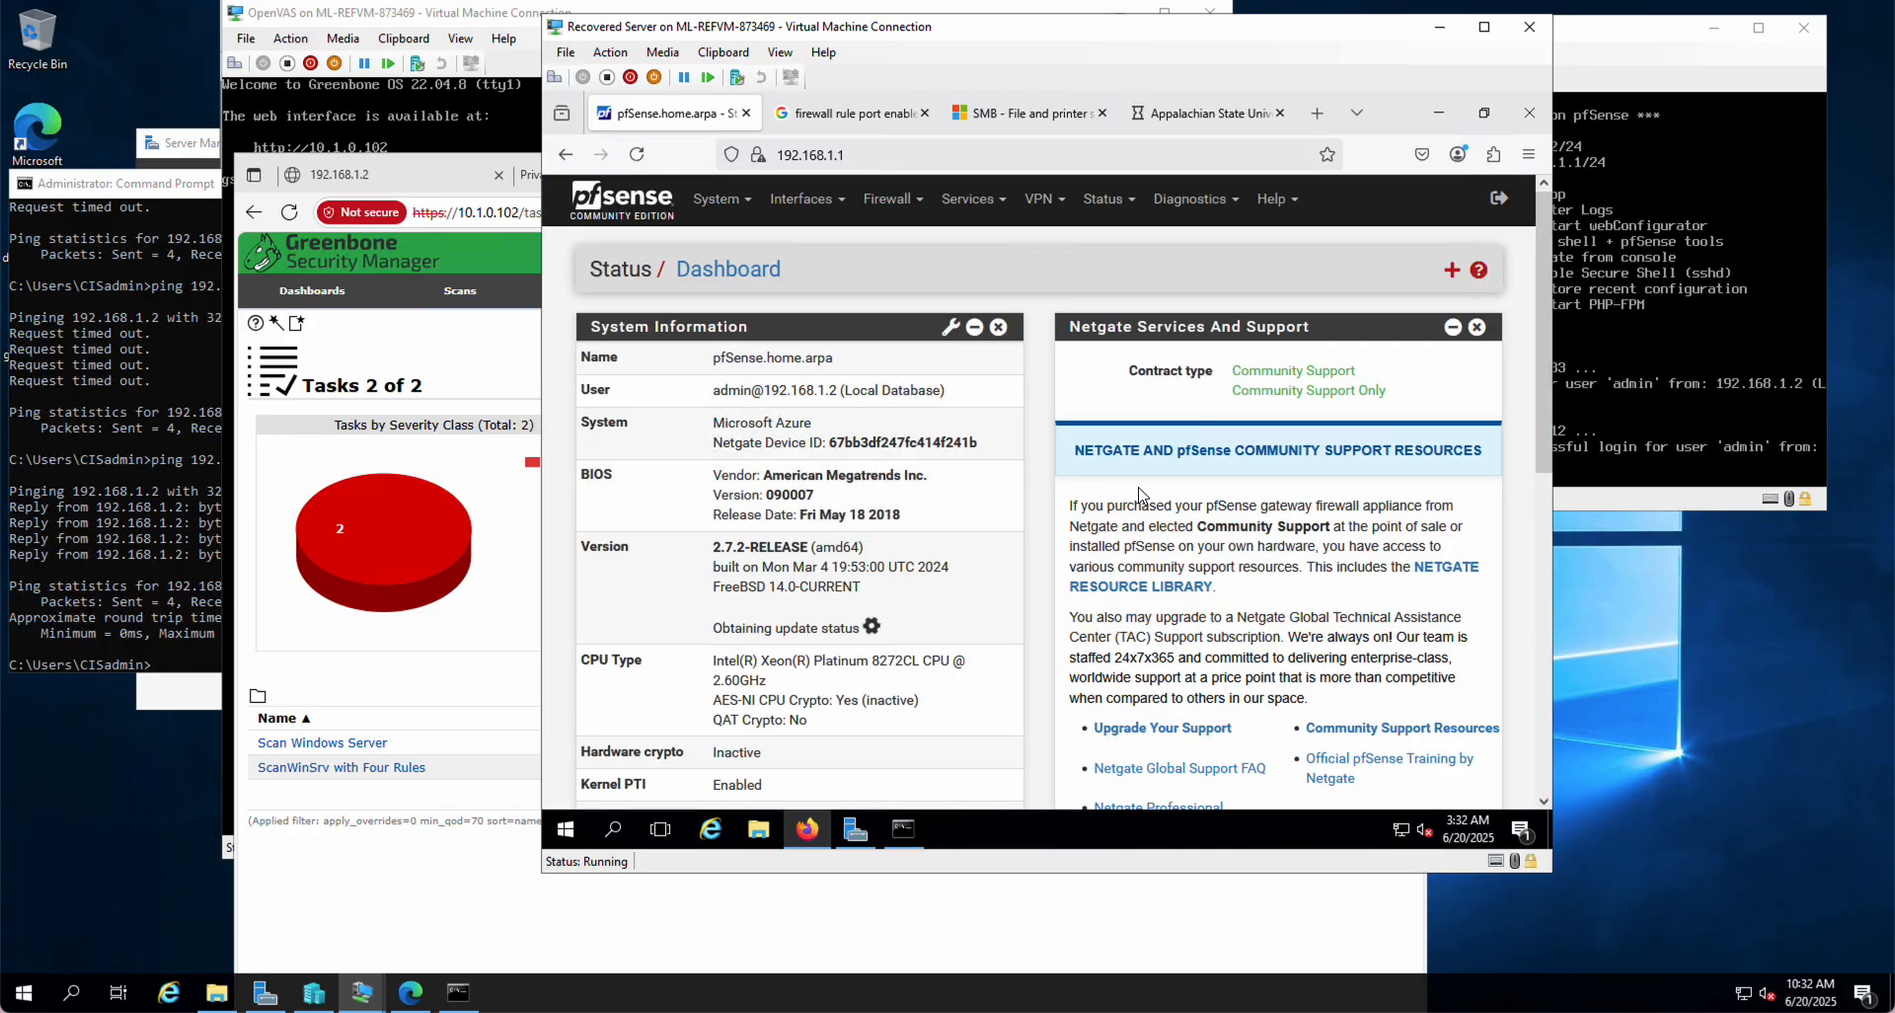
Step: Start a new rule at the bottom of Firewall > Rules > LAN with action Reject
left_click(894, 199)
left_click(895, 303)
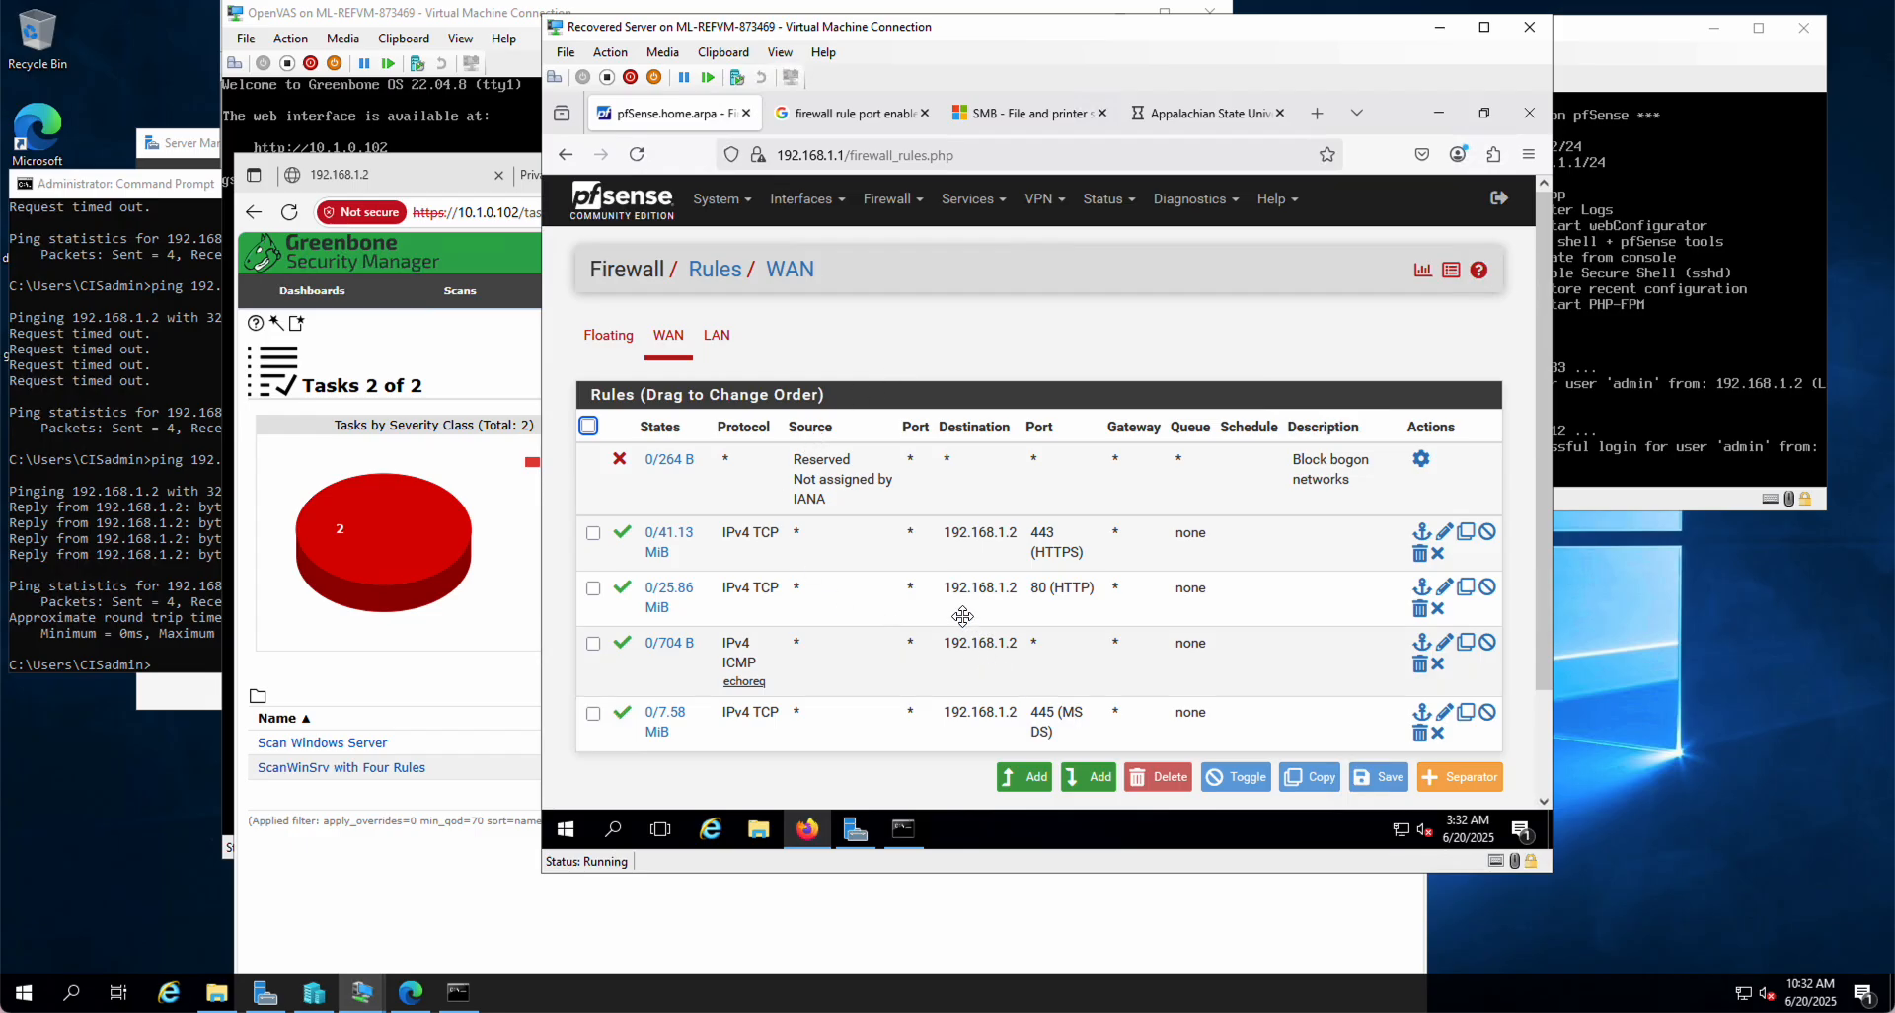
left_click(716, 337)
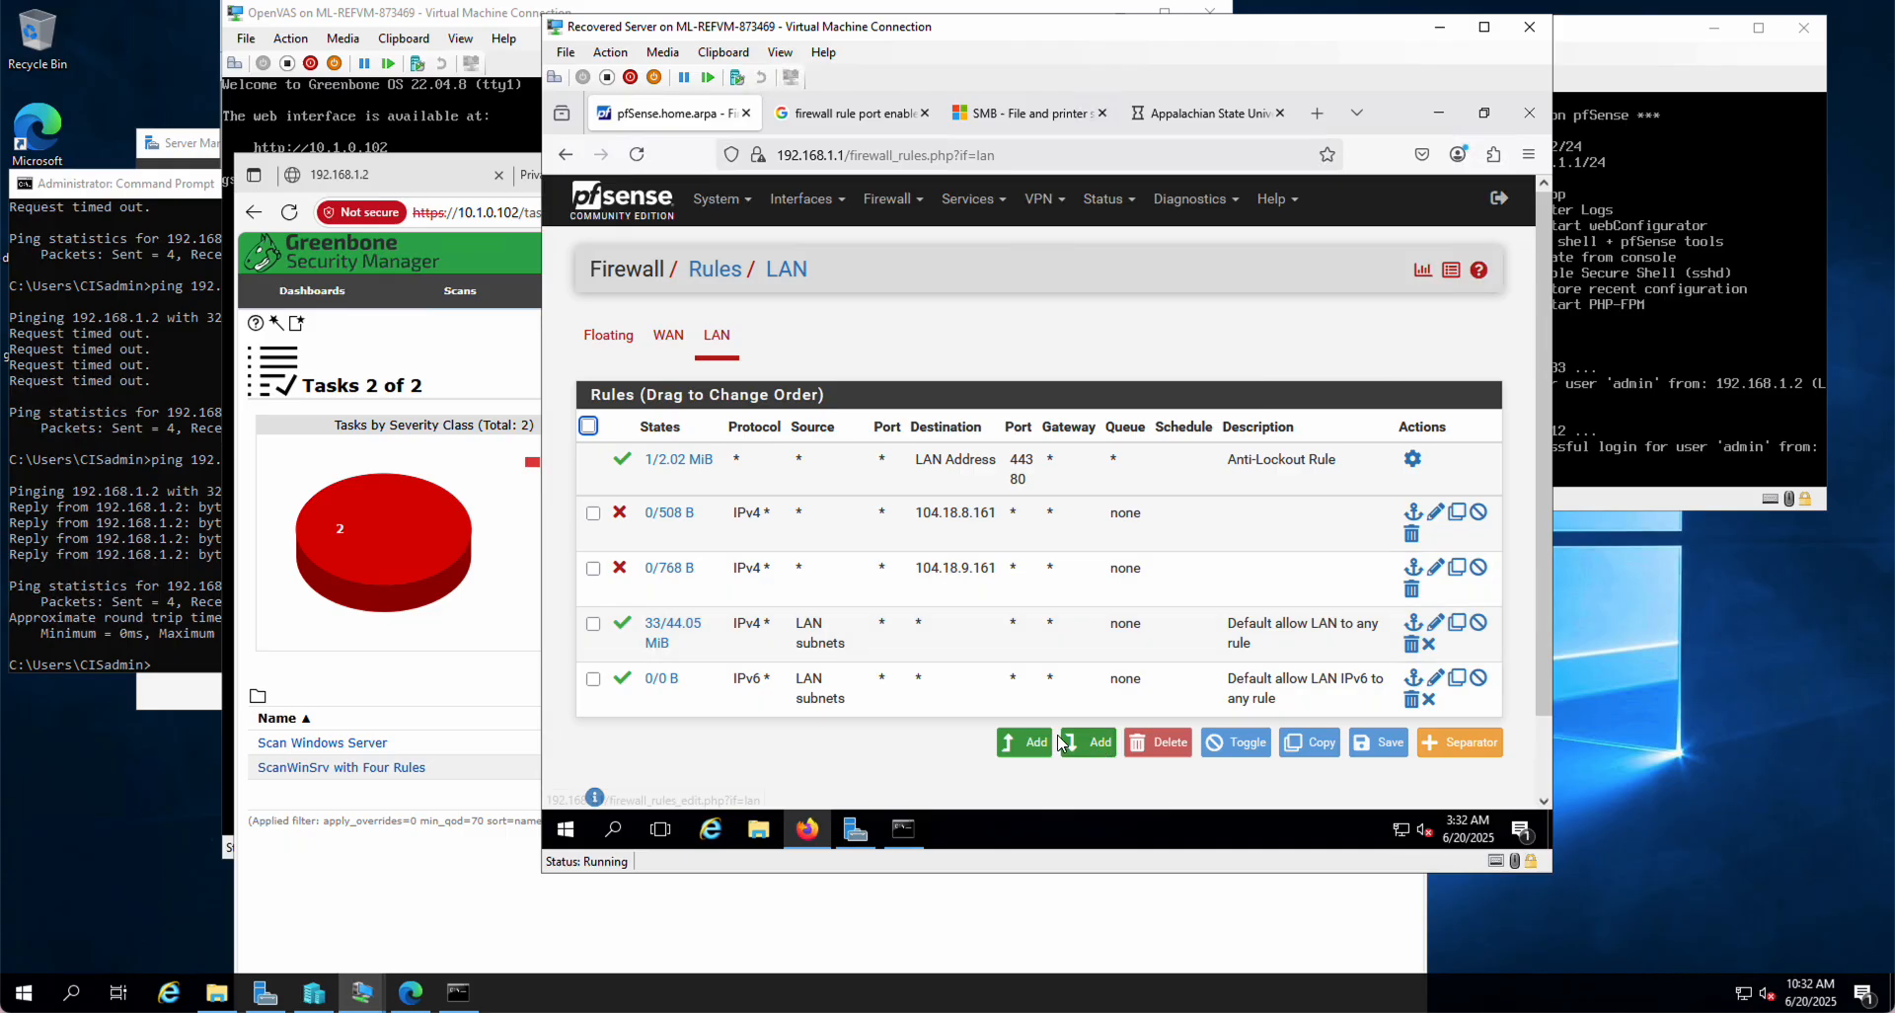
left_click(1085, 742)
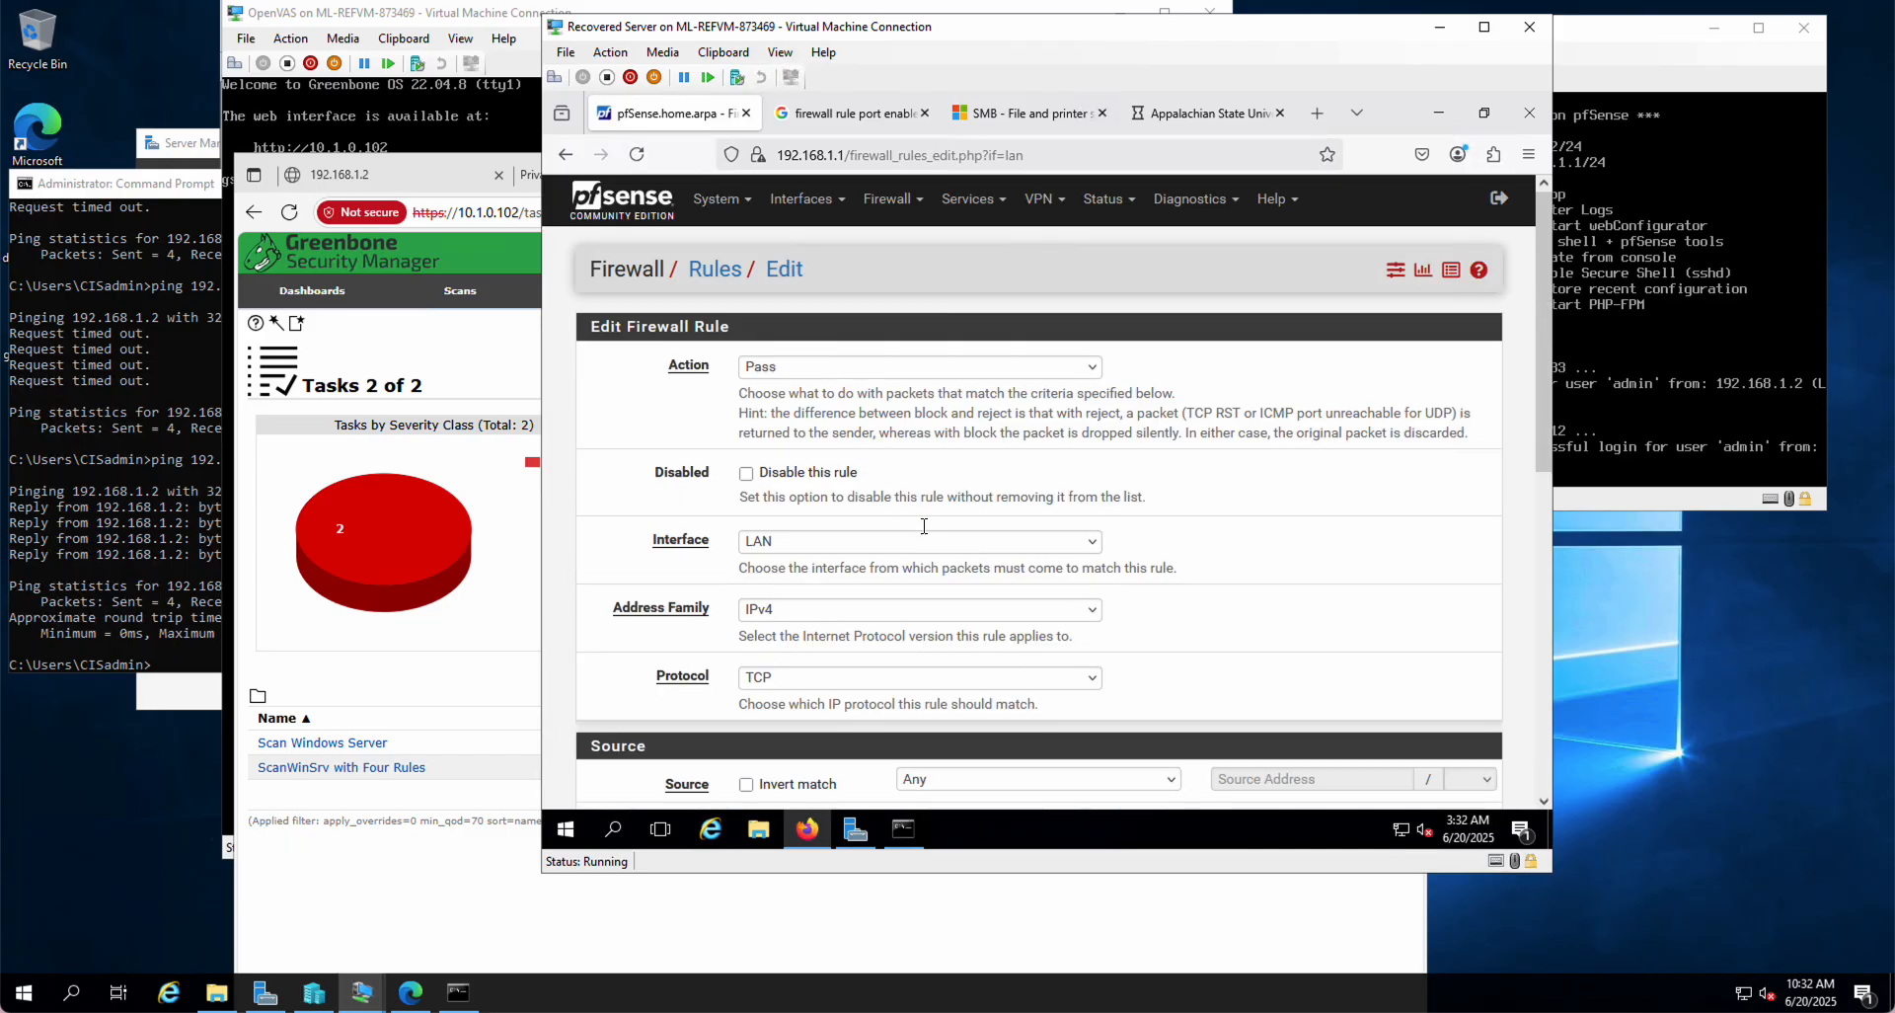
left_click(1091, 370)
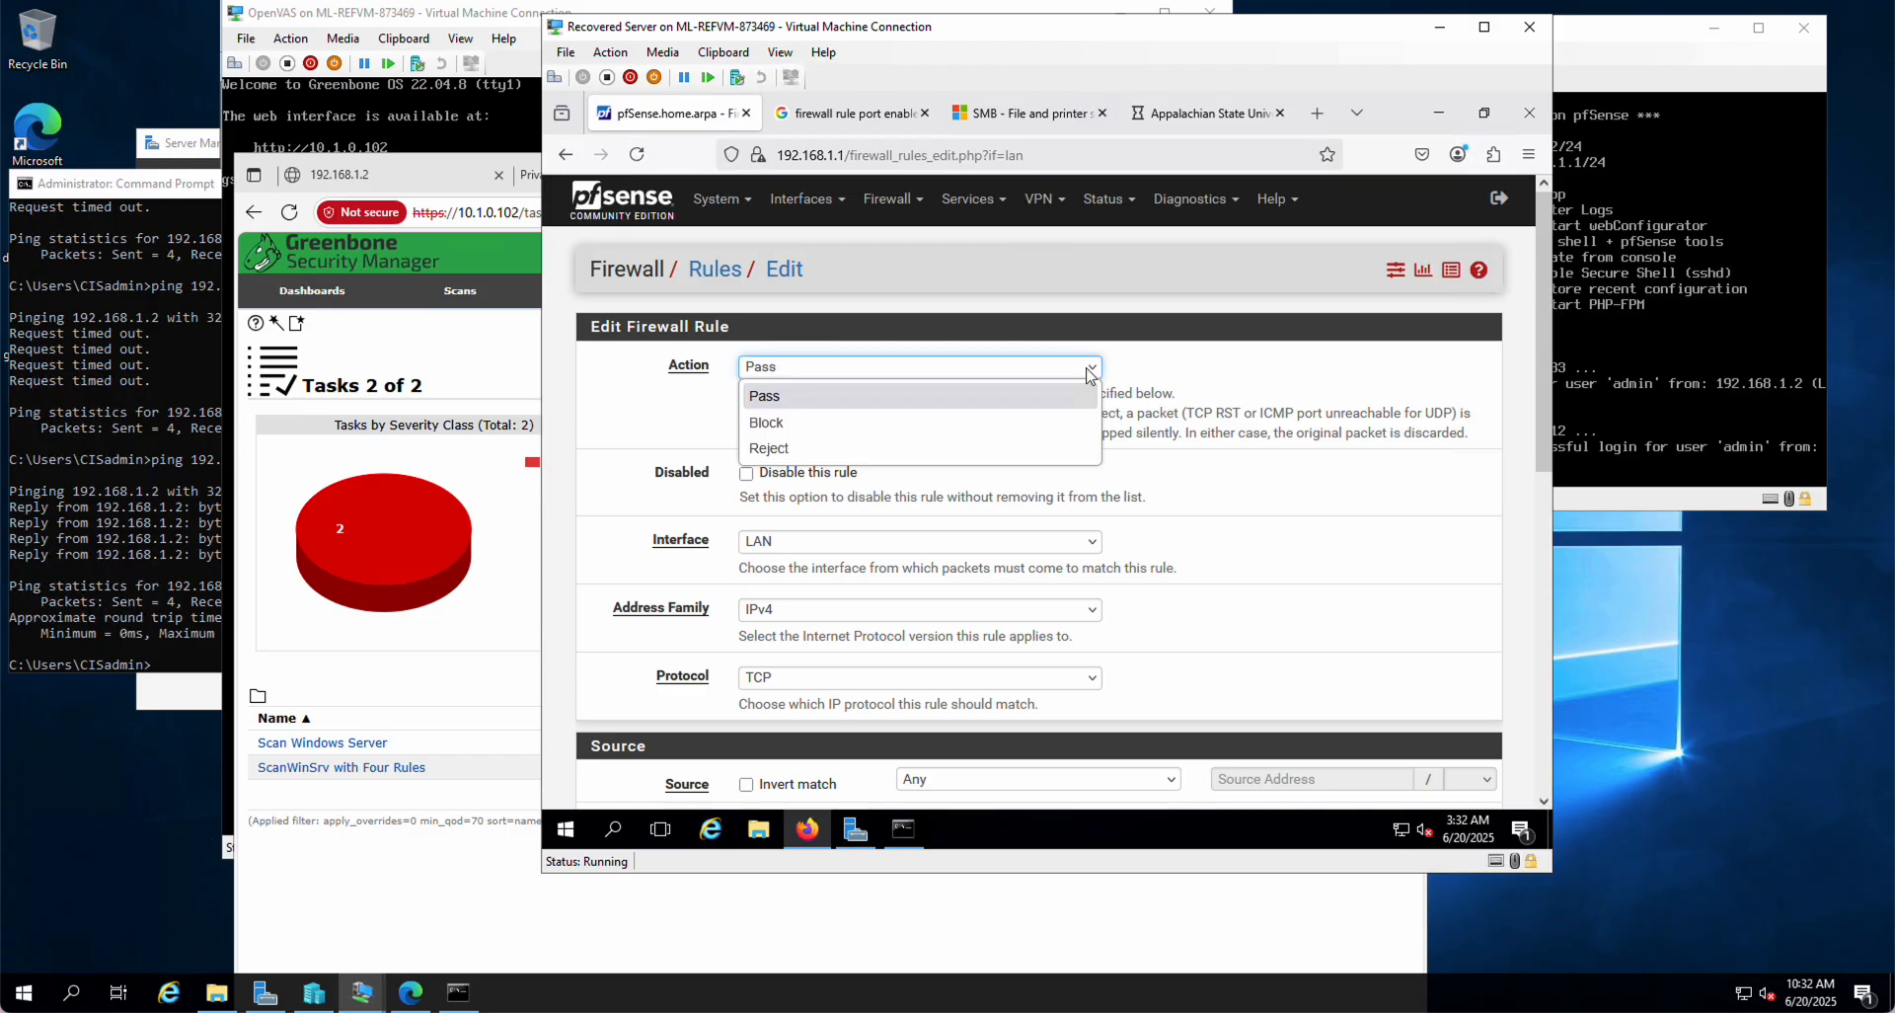
left_click(772, 450)
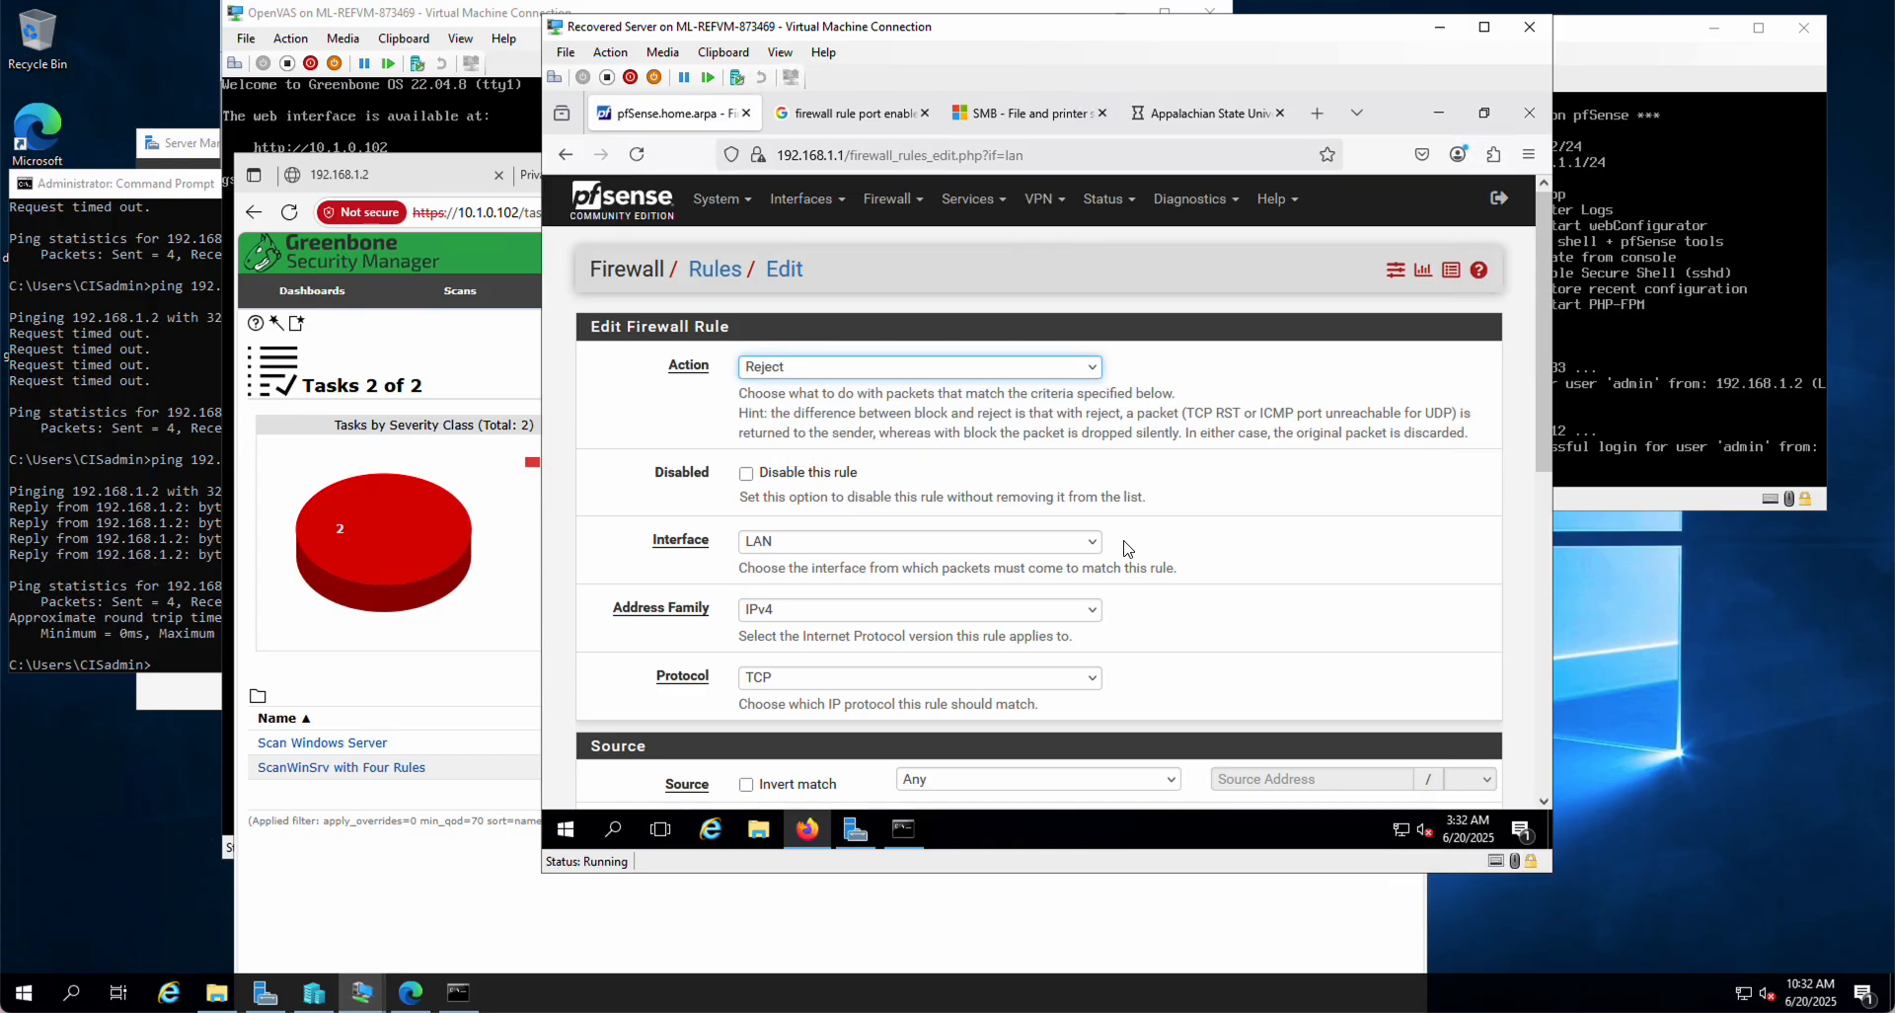
Step: Set the rule's destination type to a single address or alias
left_click(1175, 113)
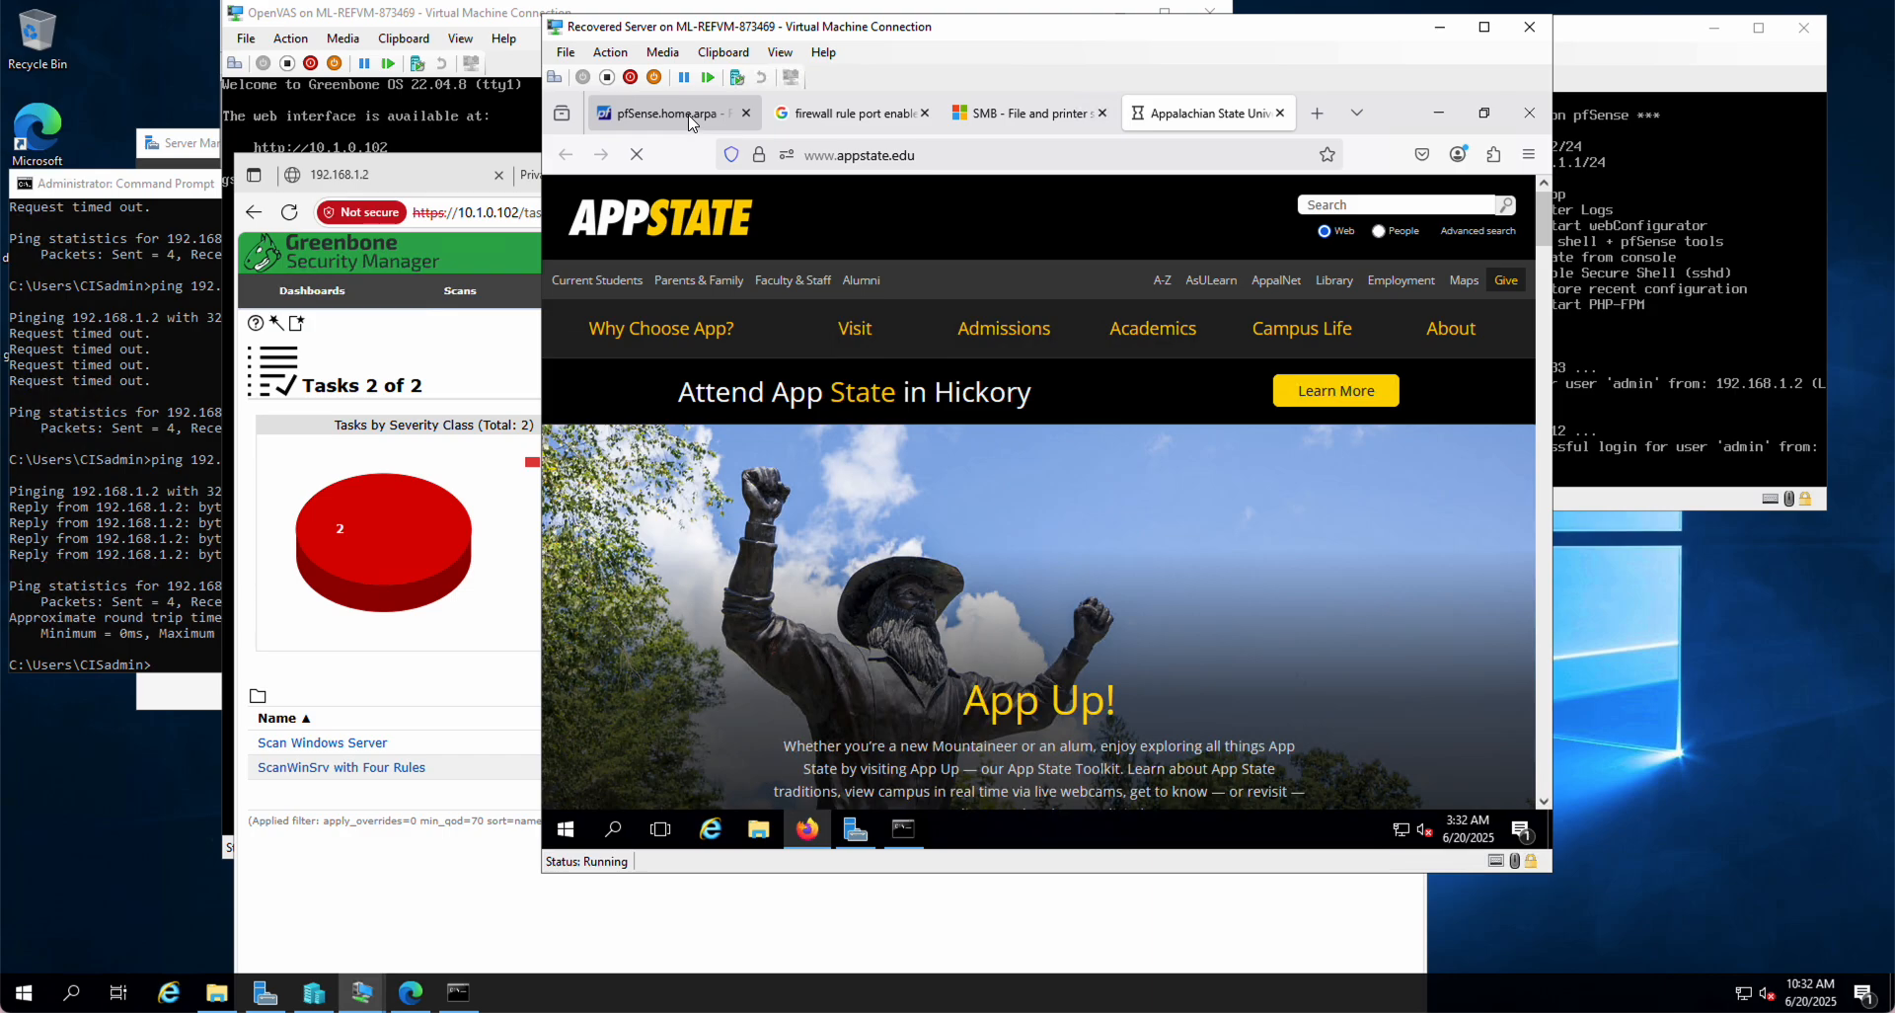
left_click(681, 113)
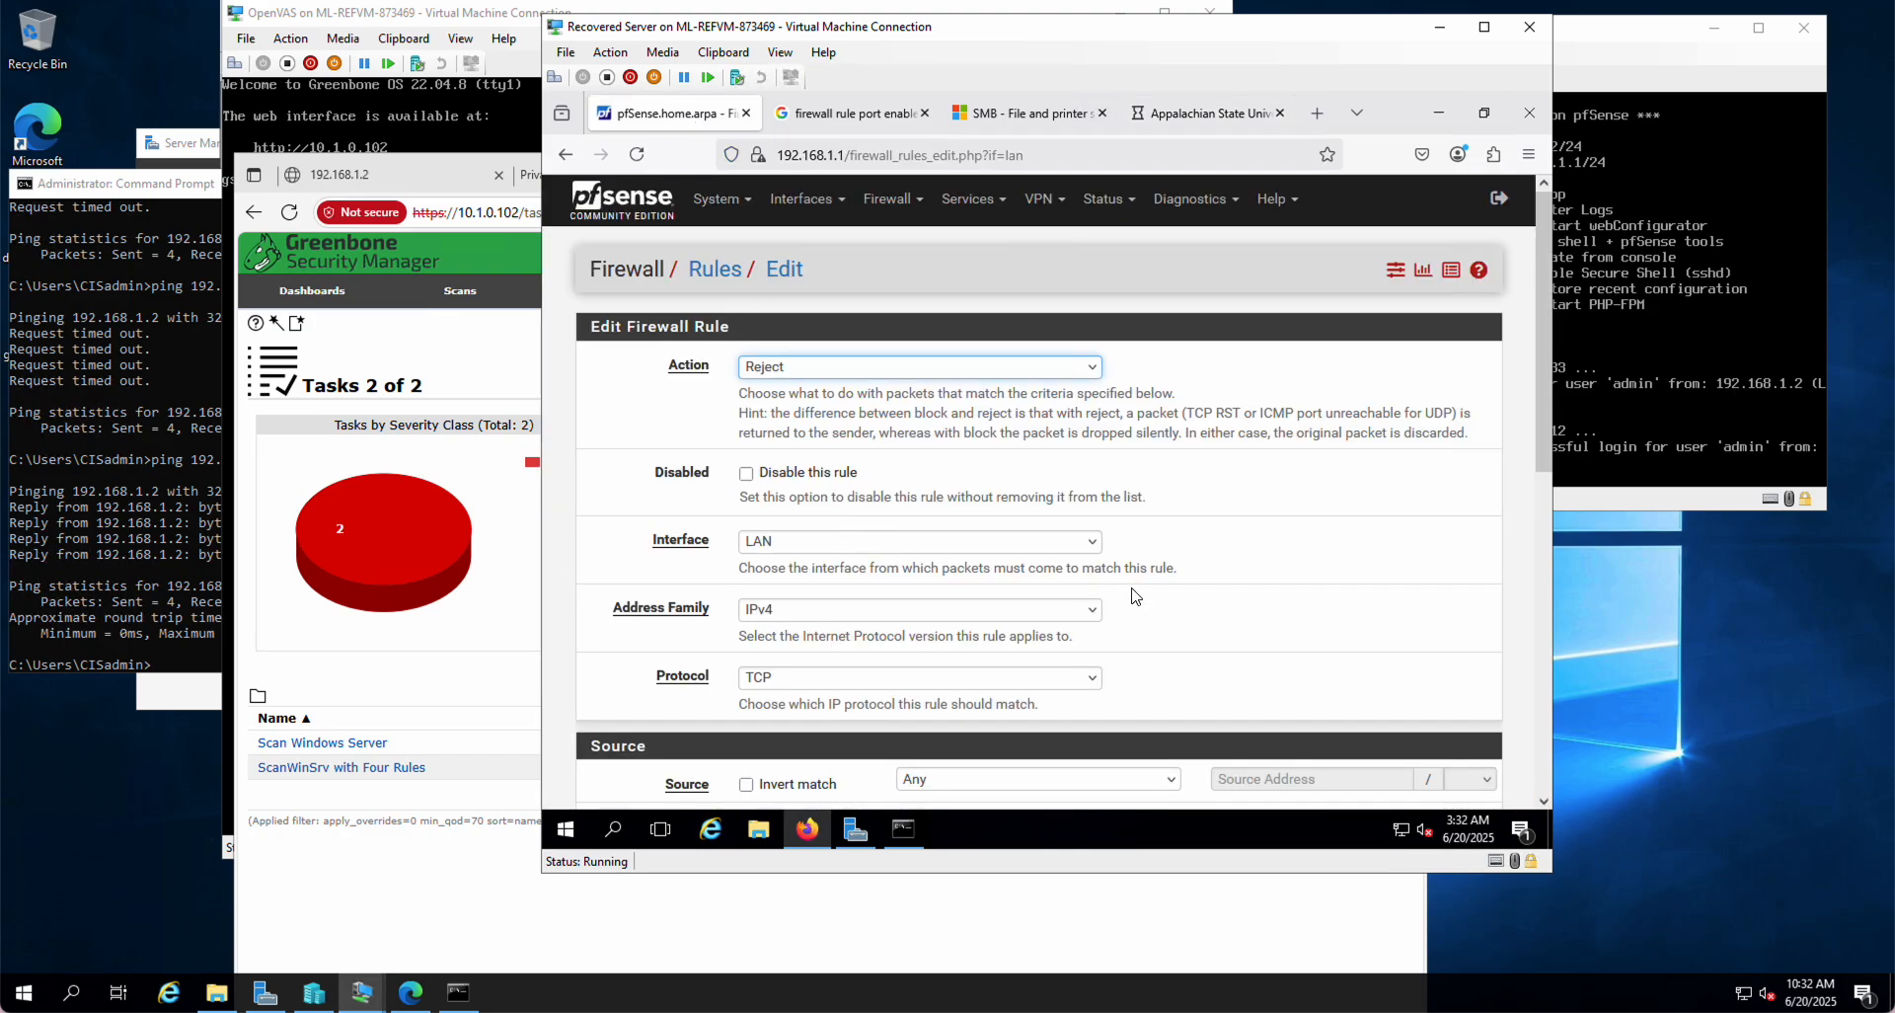
scroll(1135, 595, "down", 2)
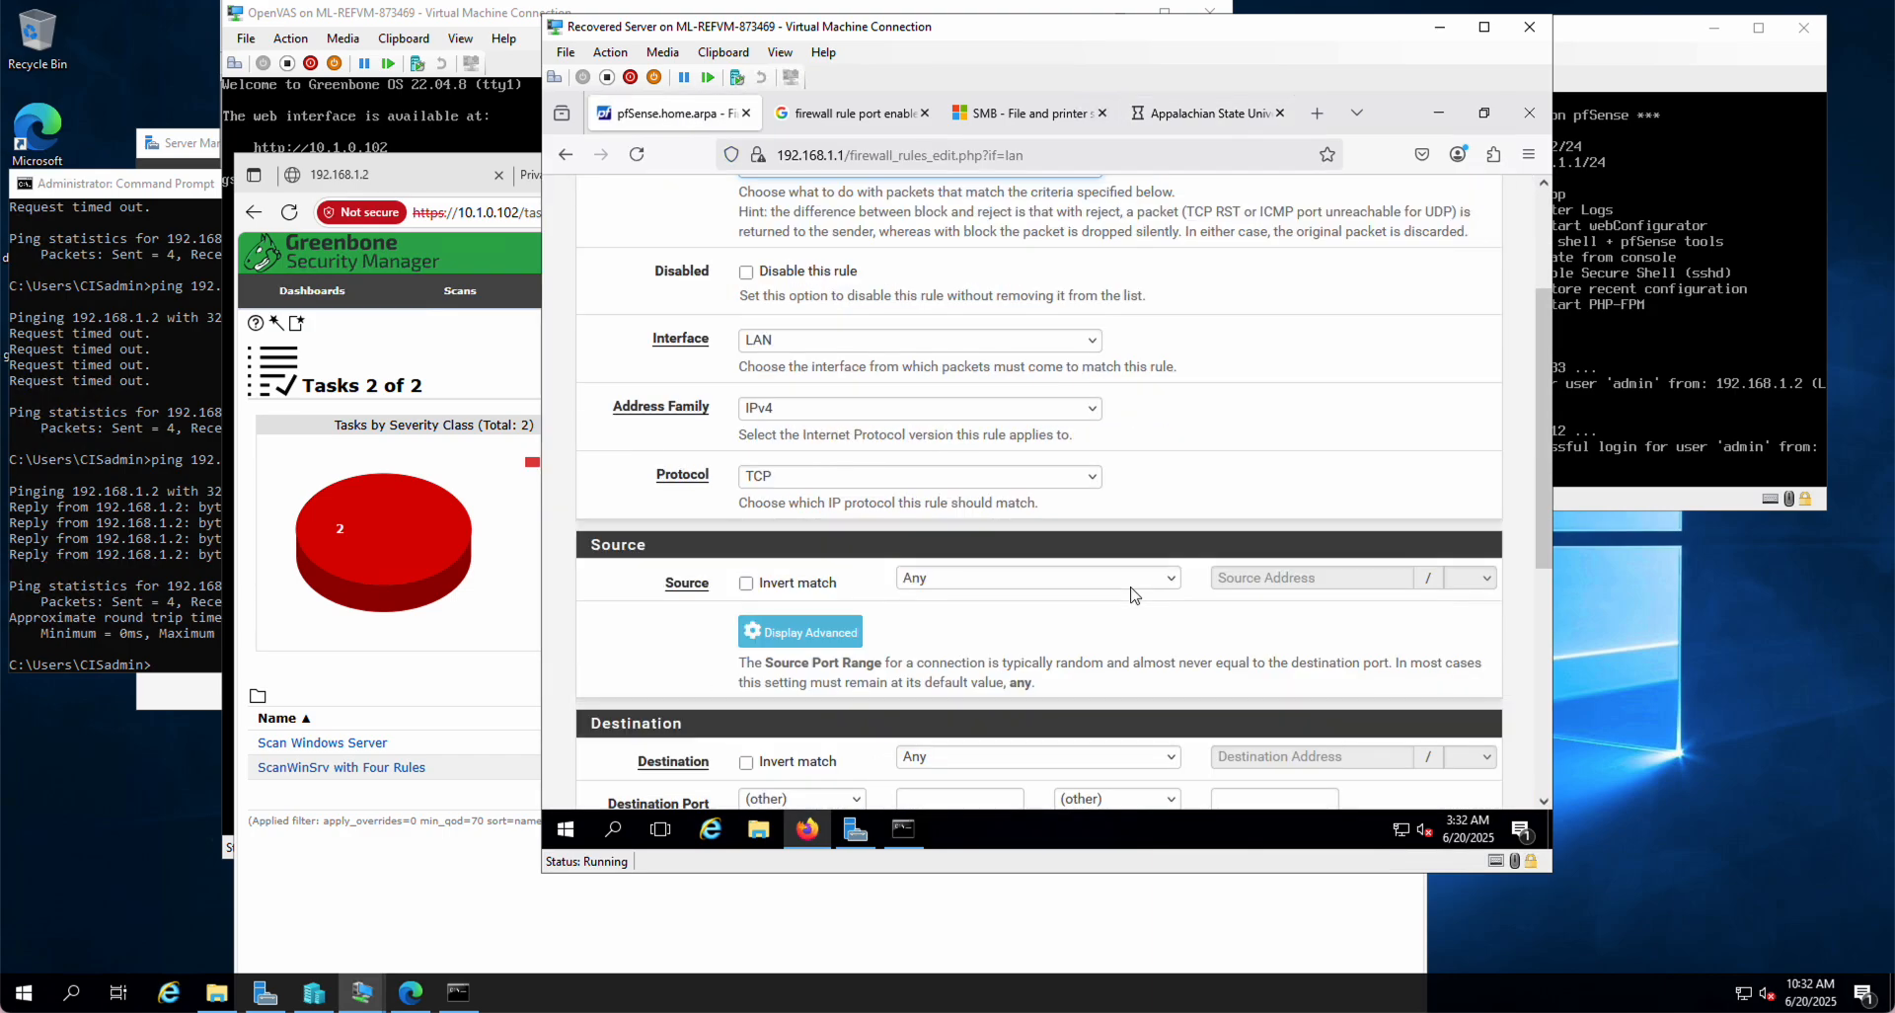
scroll(1133, 595, "down", 2)
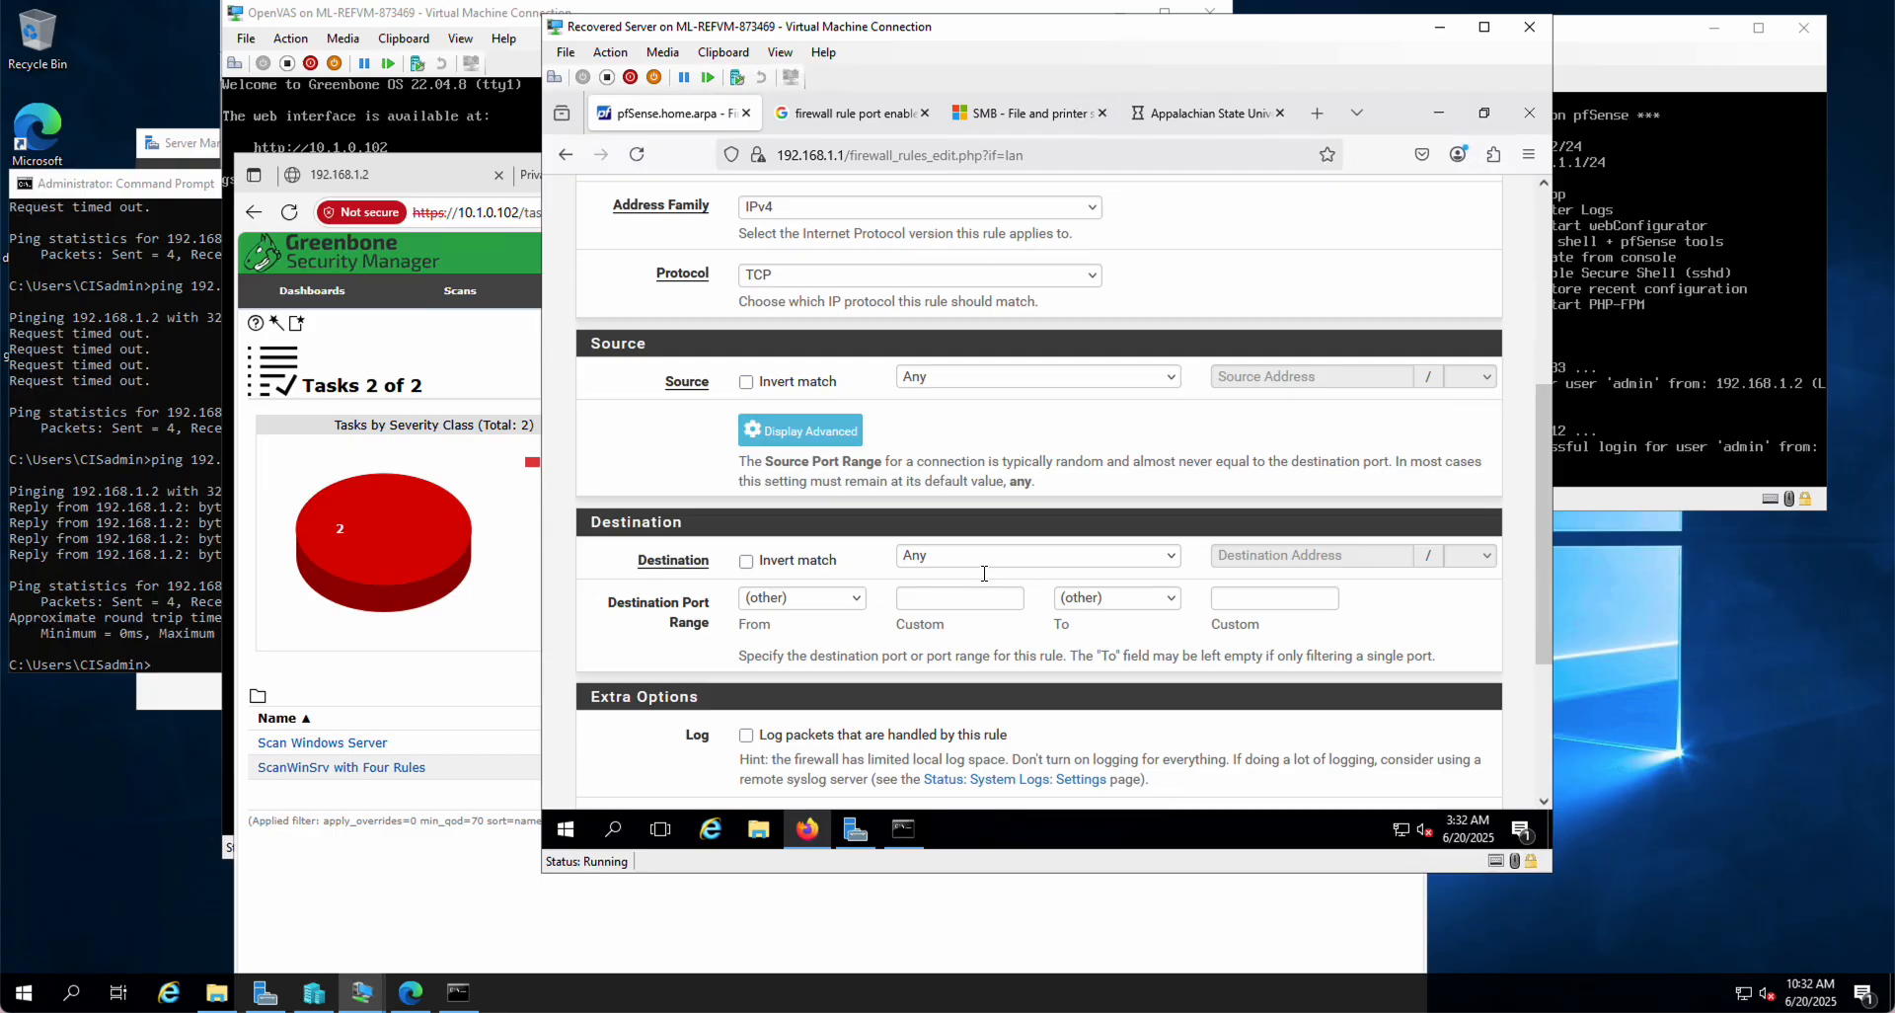
left_click(1113, 559)
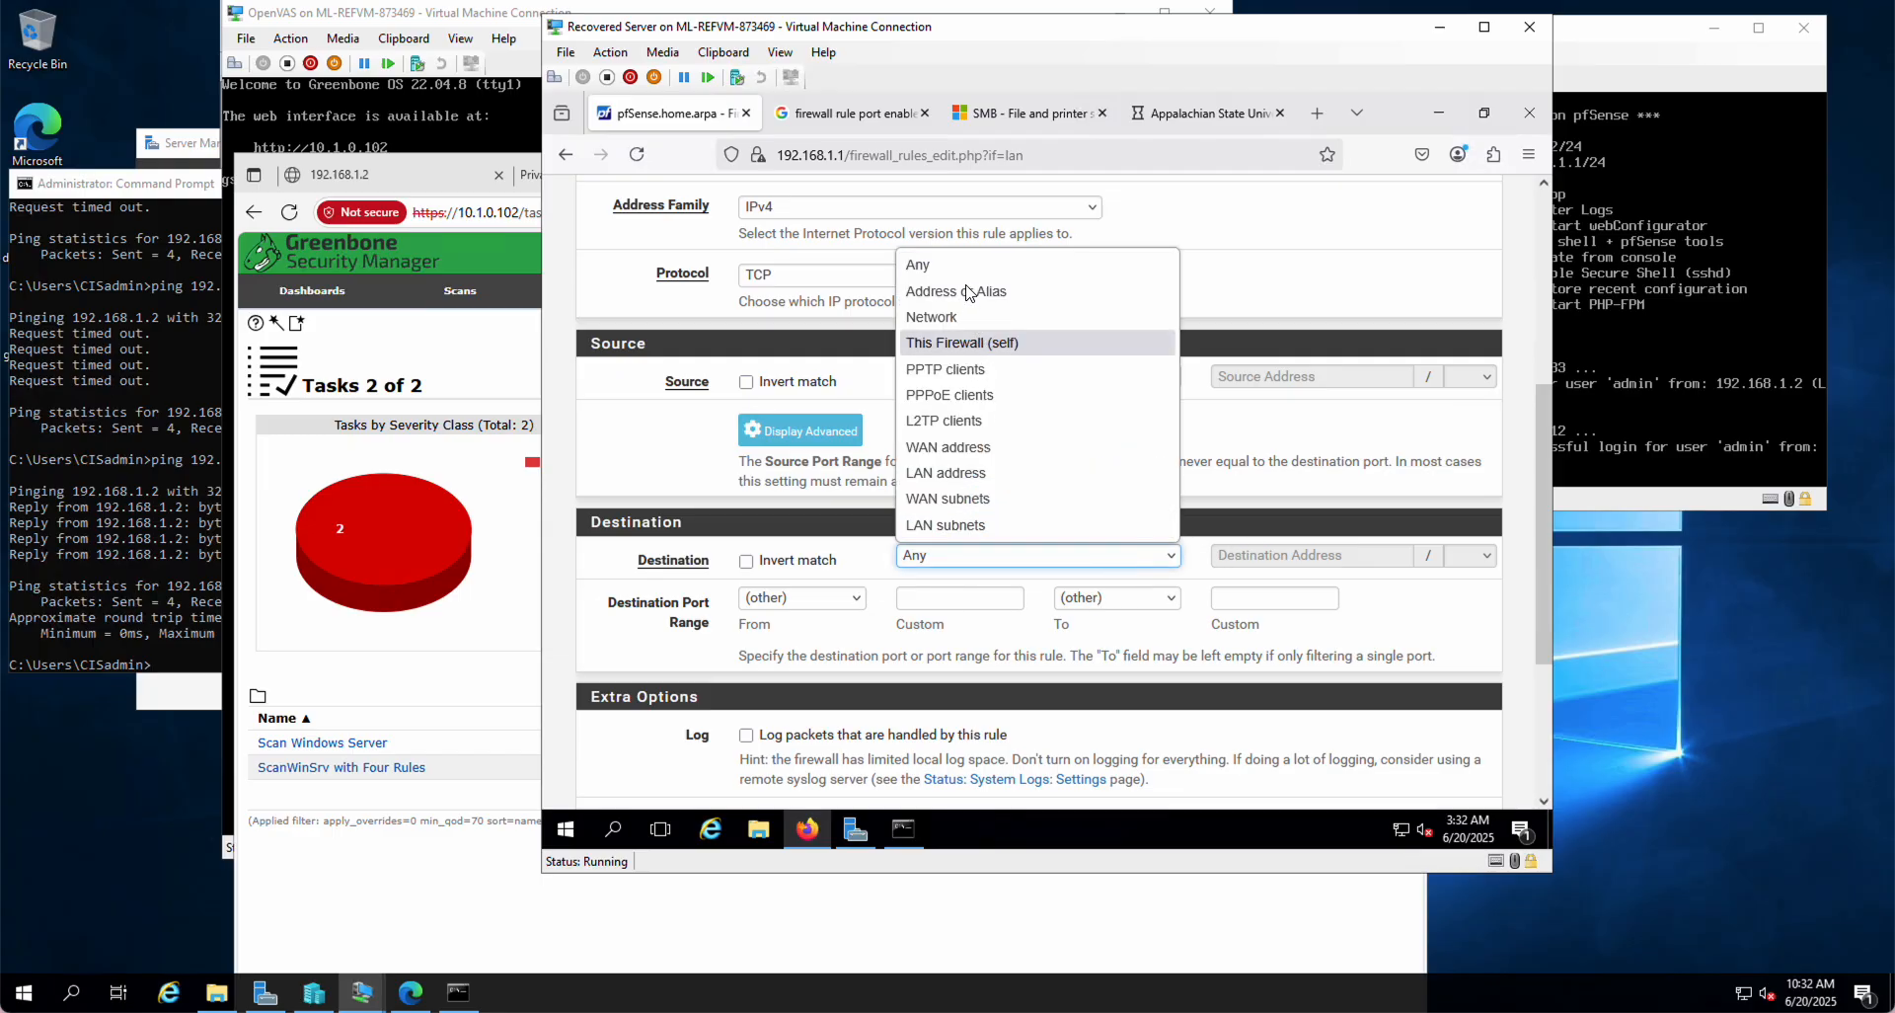
left_click(938, 262)
key("Down")
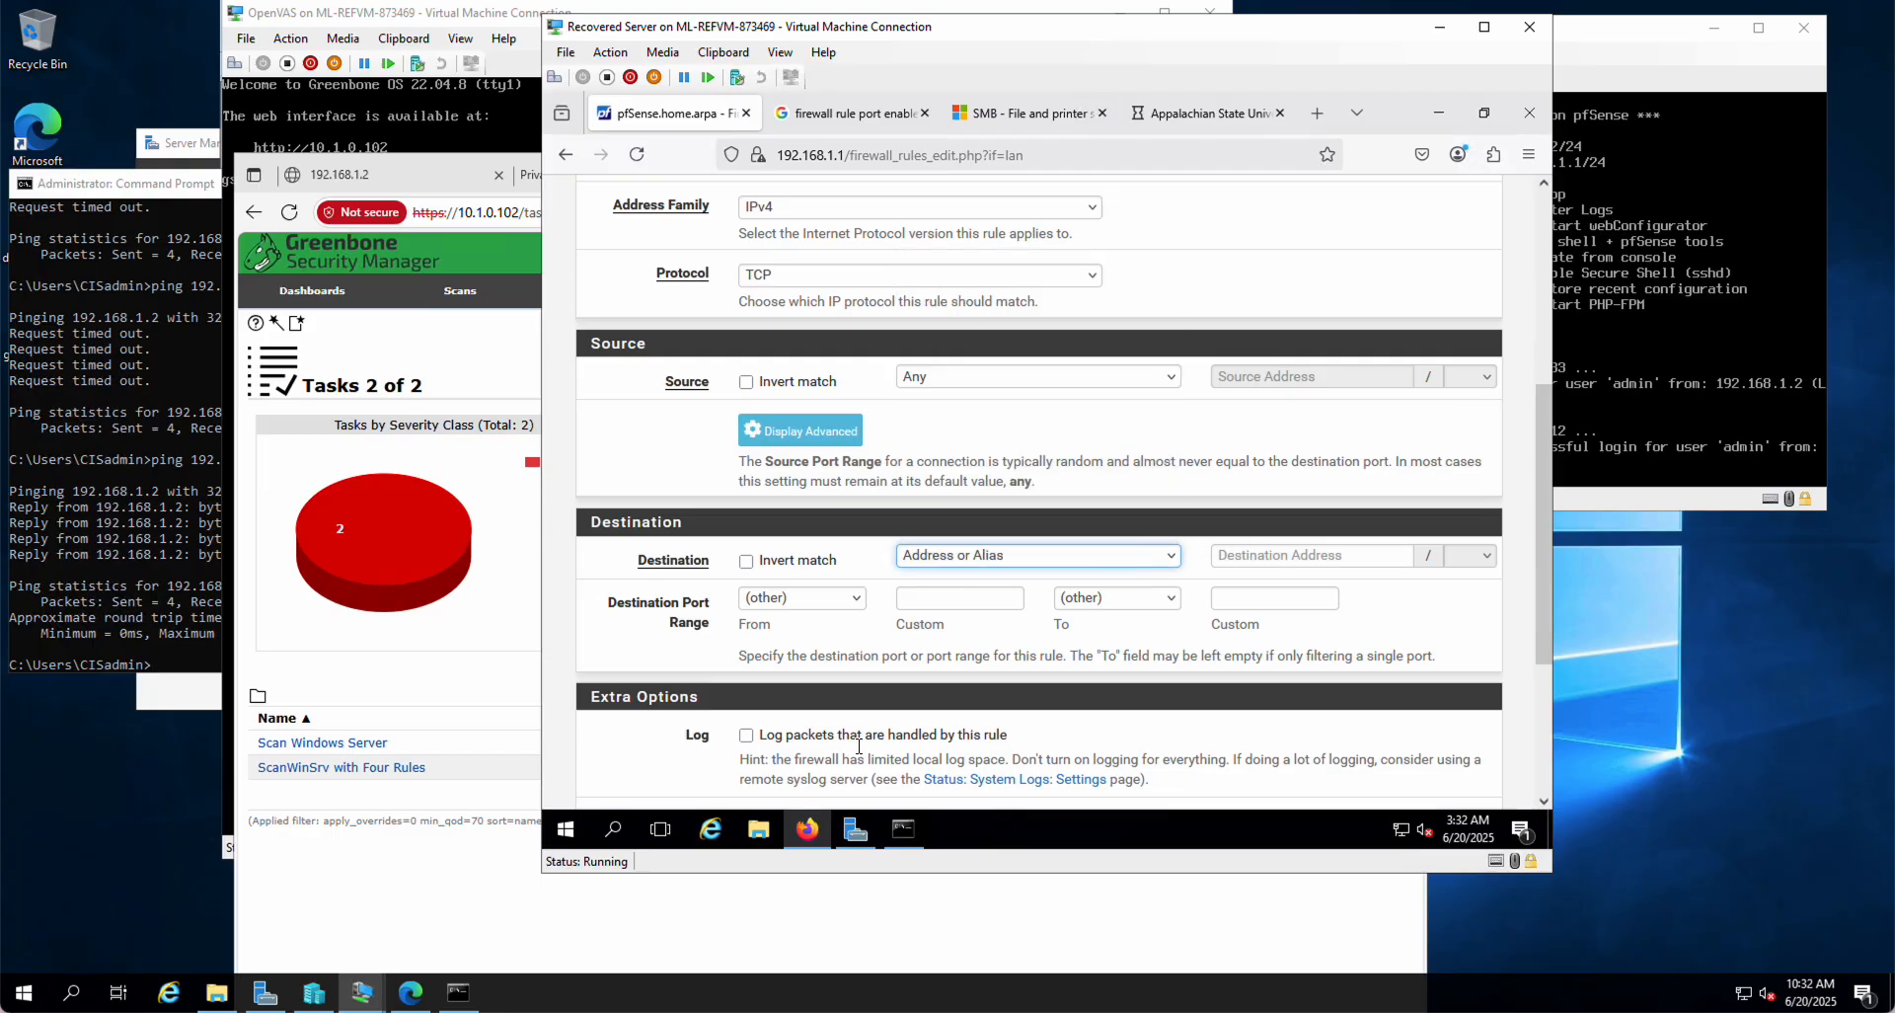
Step: Enter destination address 216.92.104.30, cross-checking drhws.net in the nslookup output
left_click(902, 834)
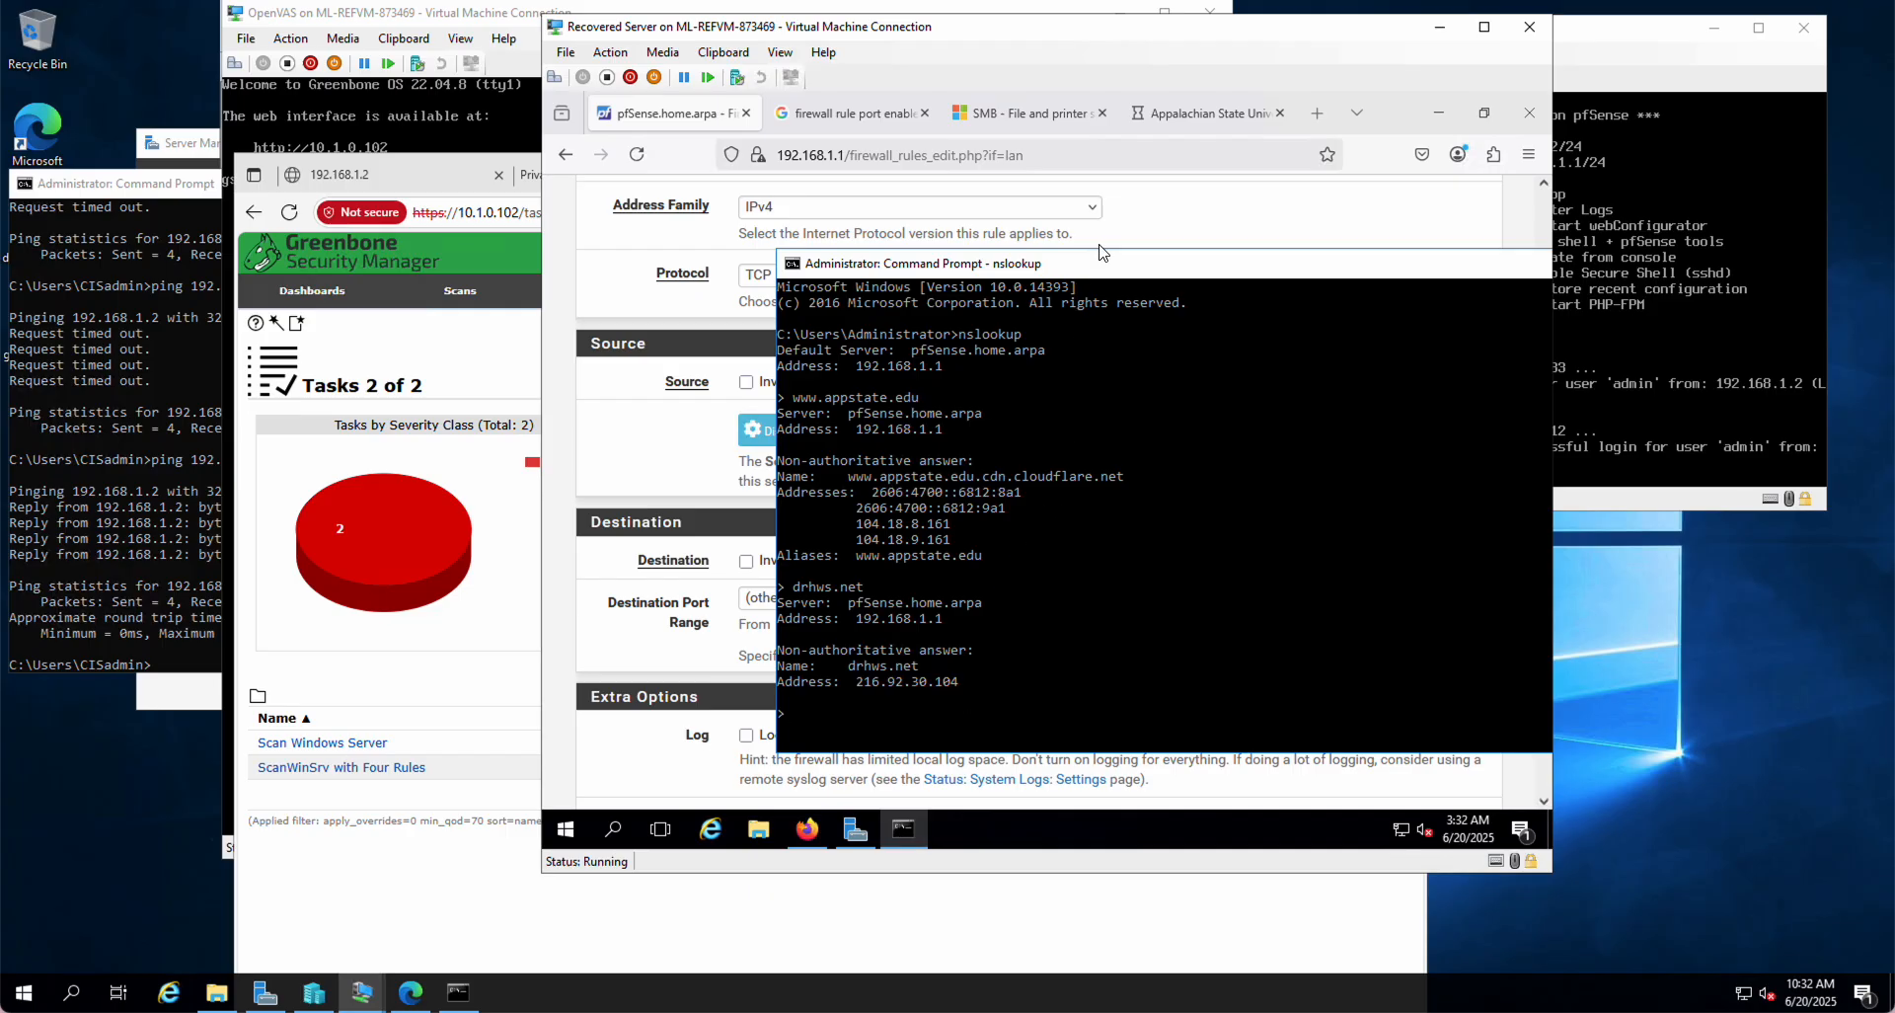
left_click(1179, 227)
left_click(1258, 549)
type("216.92.104.30")
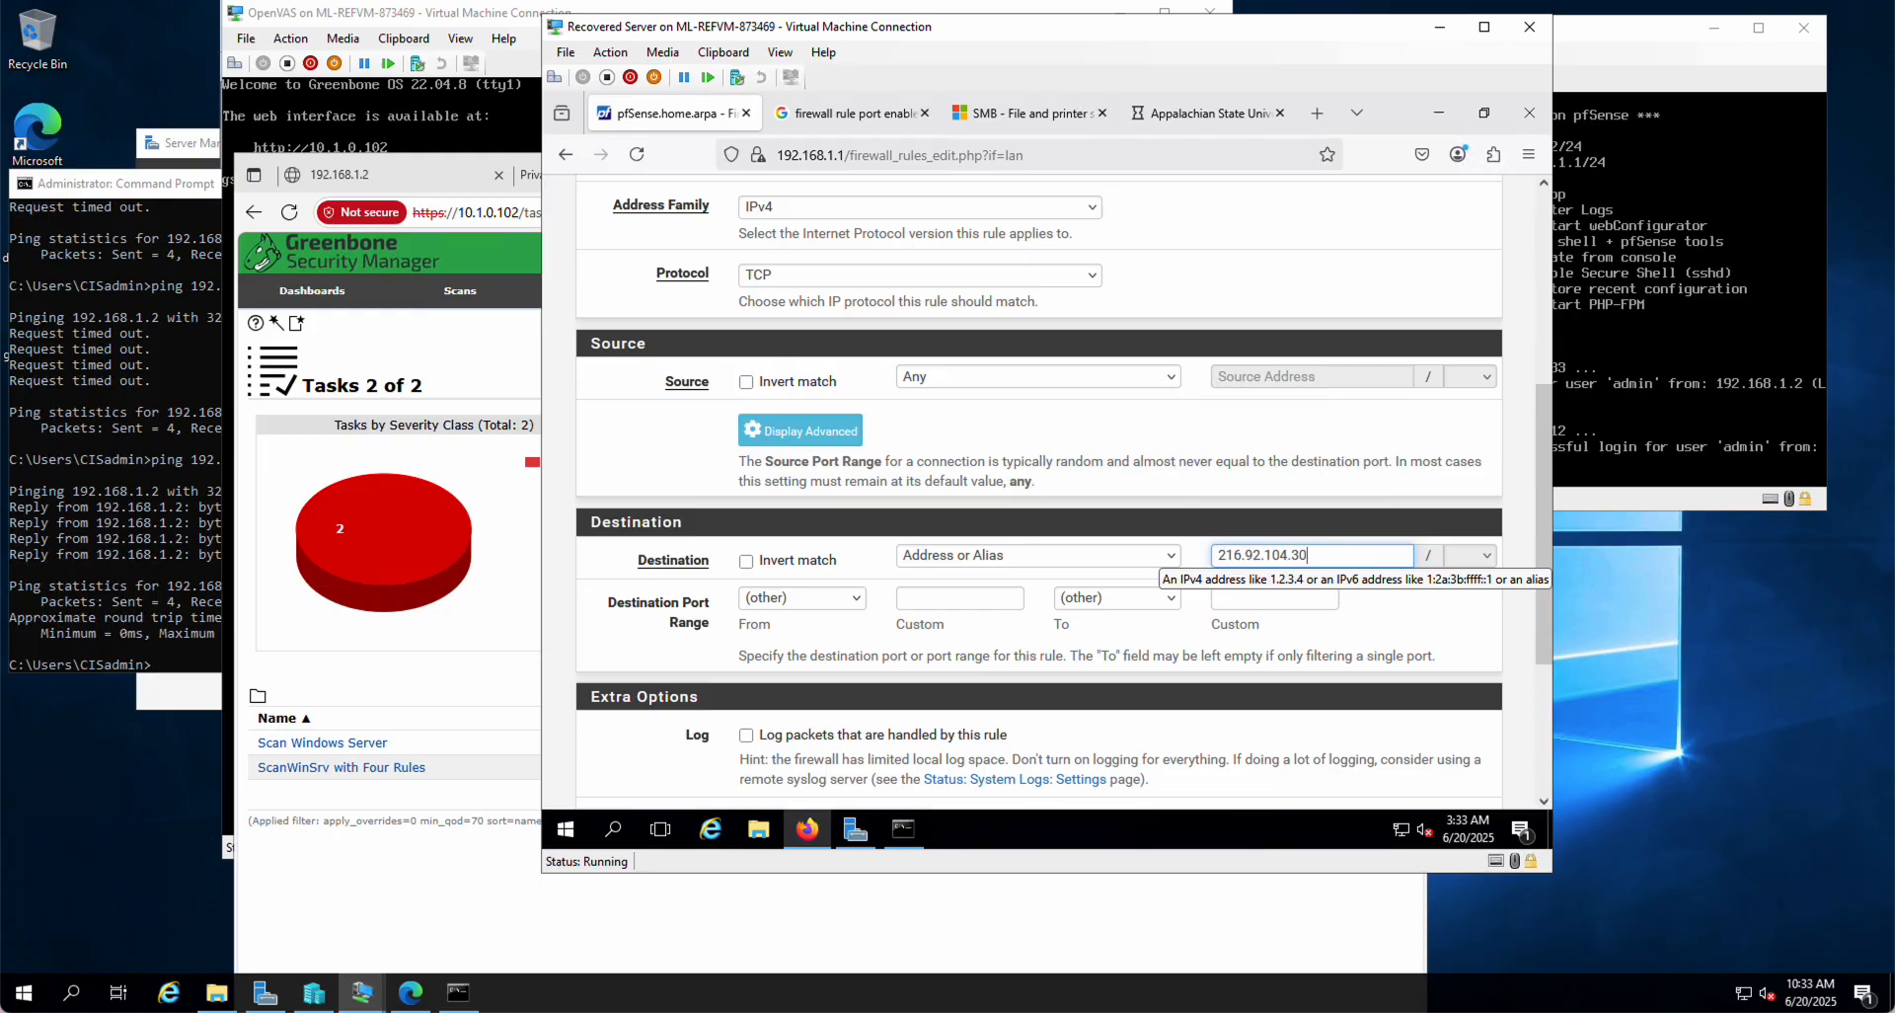
left_click(902, 832)
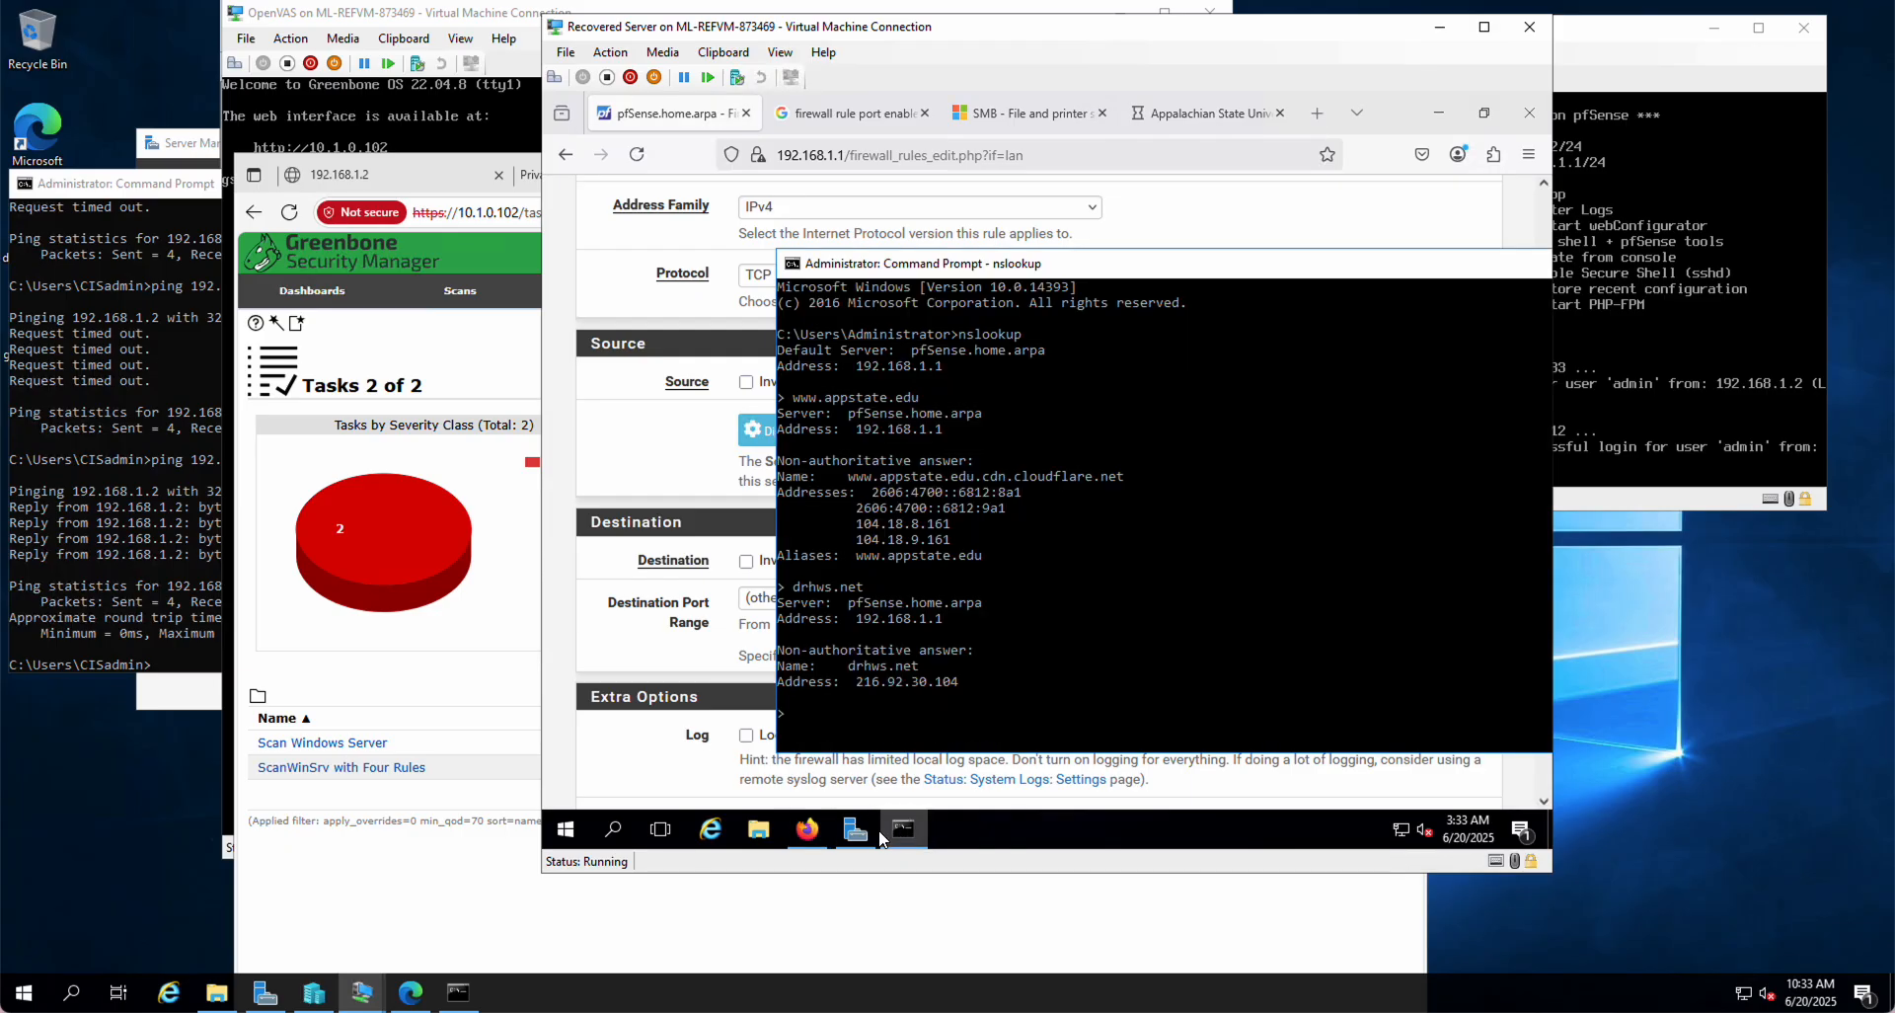
Step: Open a fresh rule form at the bottom of Firewall > Rules > LAN
left_click(965, 780)
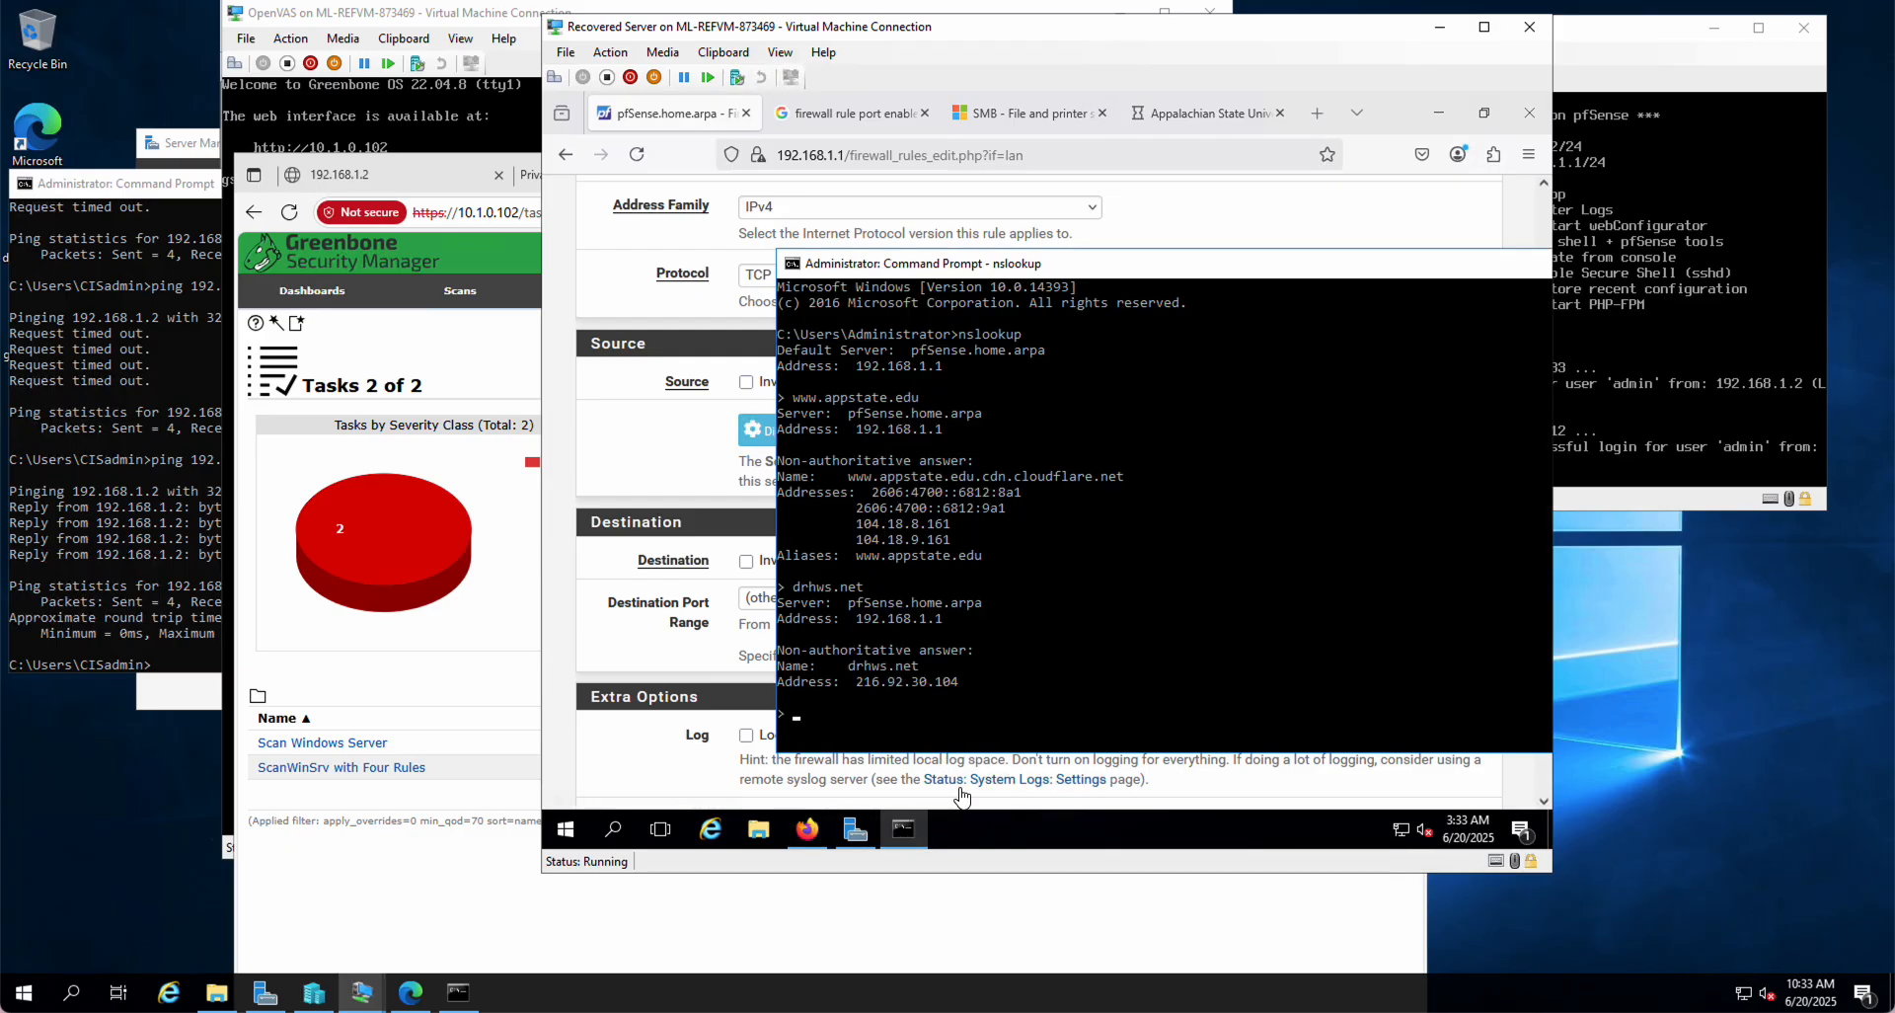
scroll(1322, 599, "down", 3)
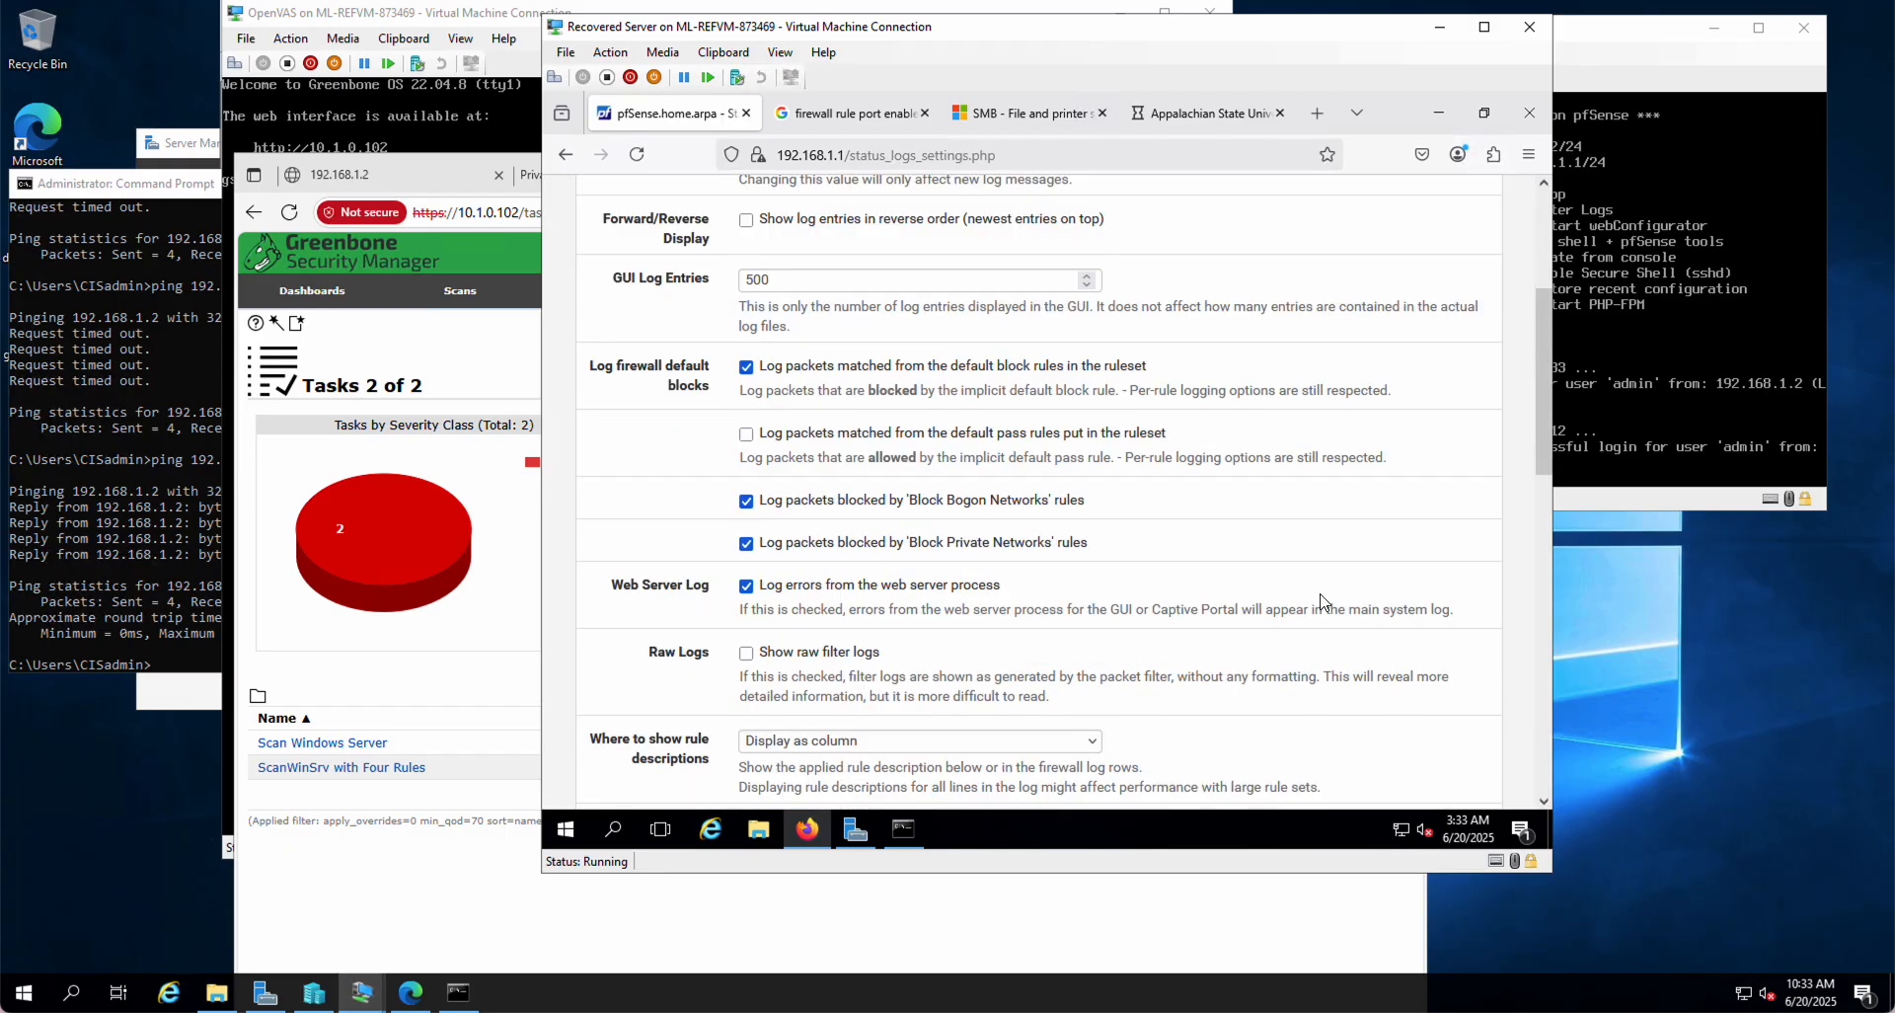
scroll(1323, 599, "up", 3)
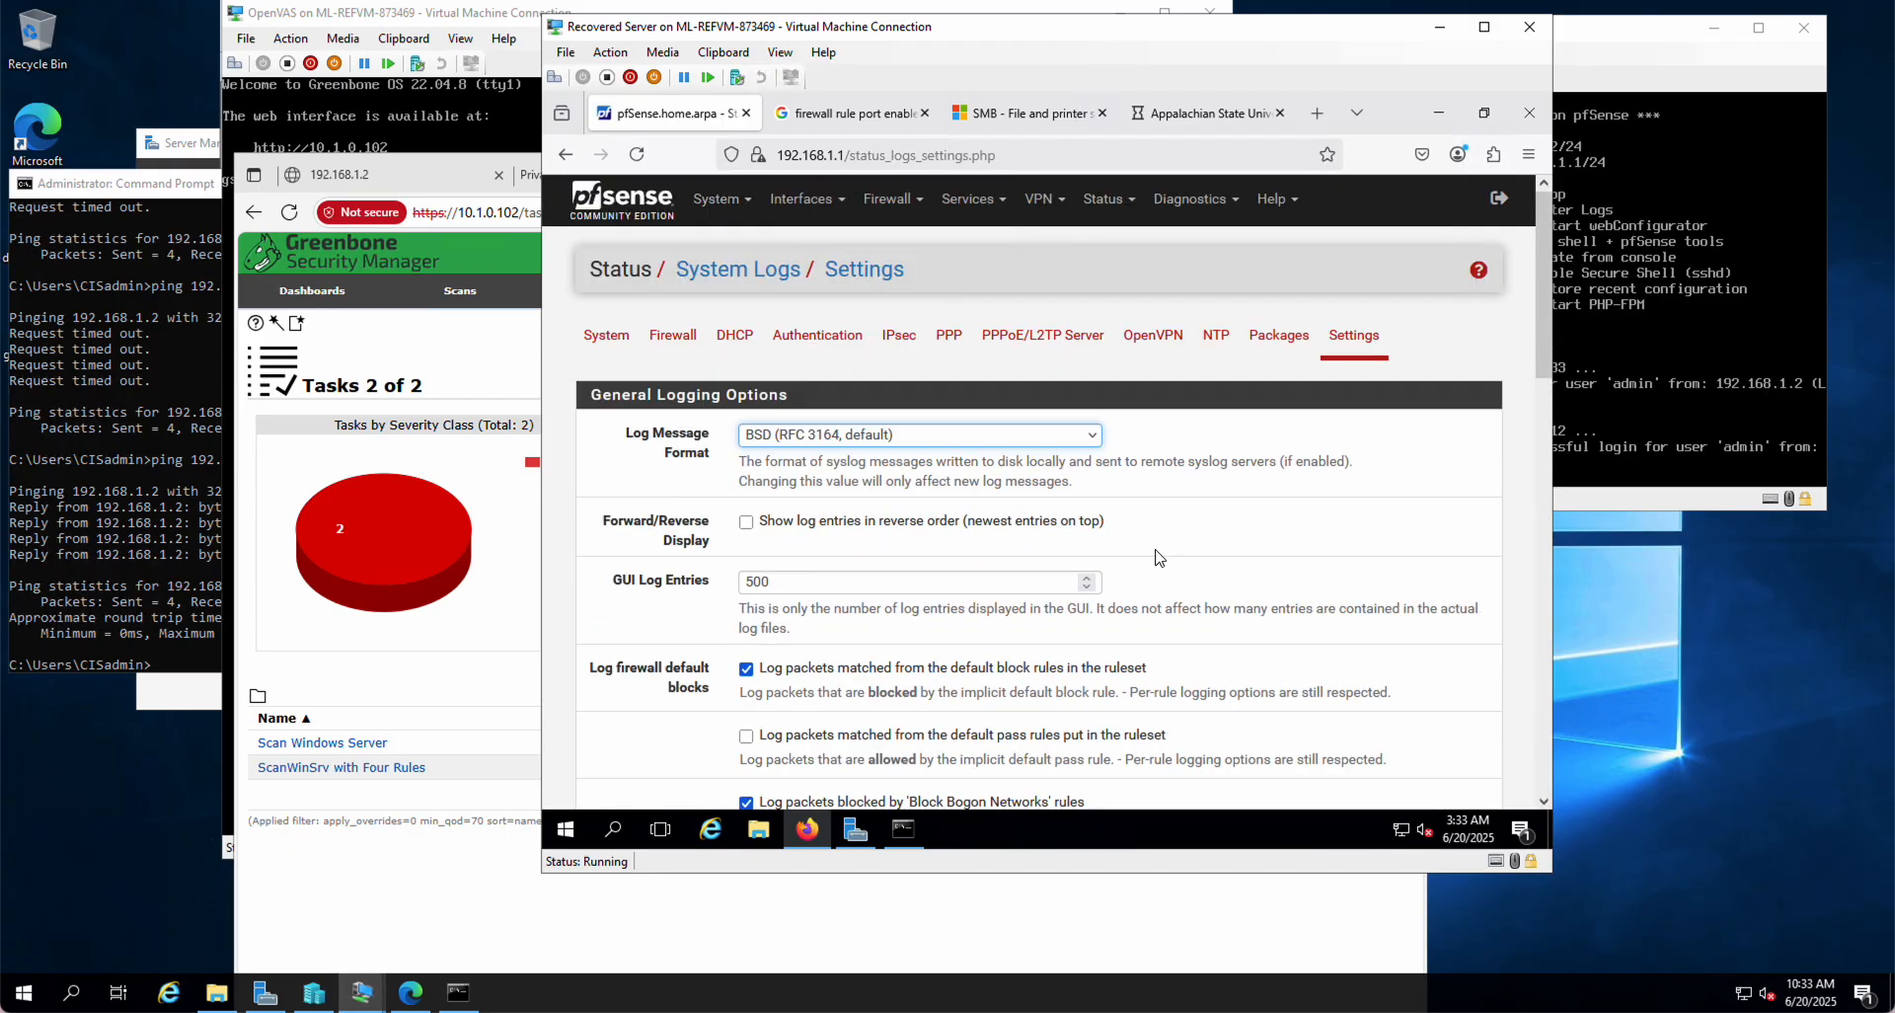
left_click(887, 201)
left_click(889, 302)
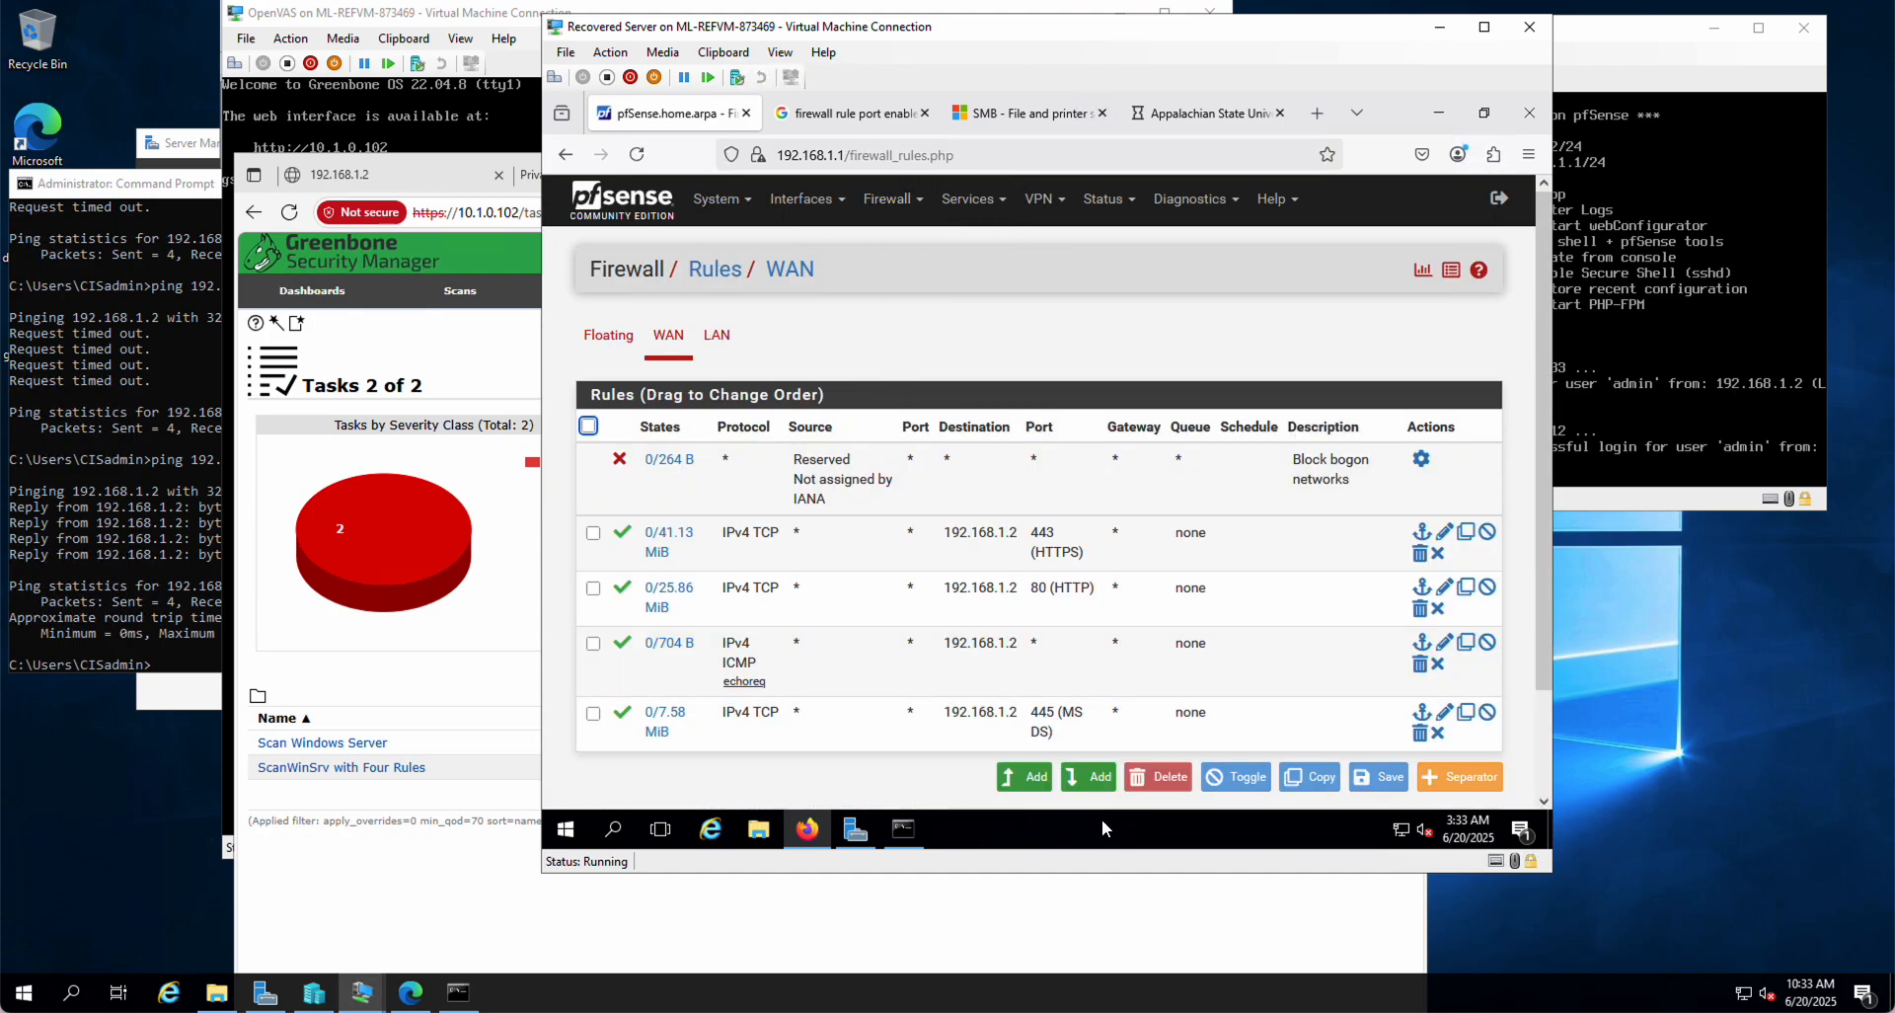
left_click(720, 336)
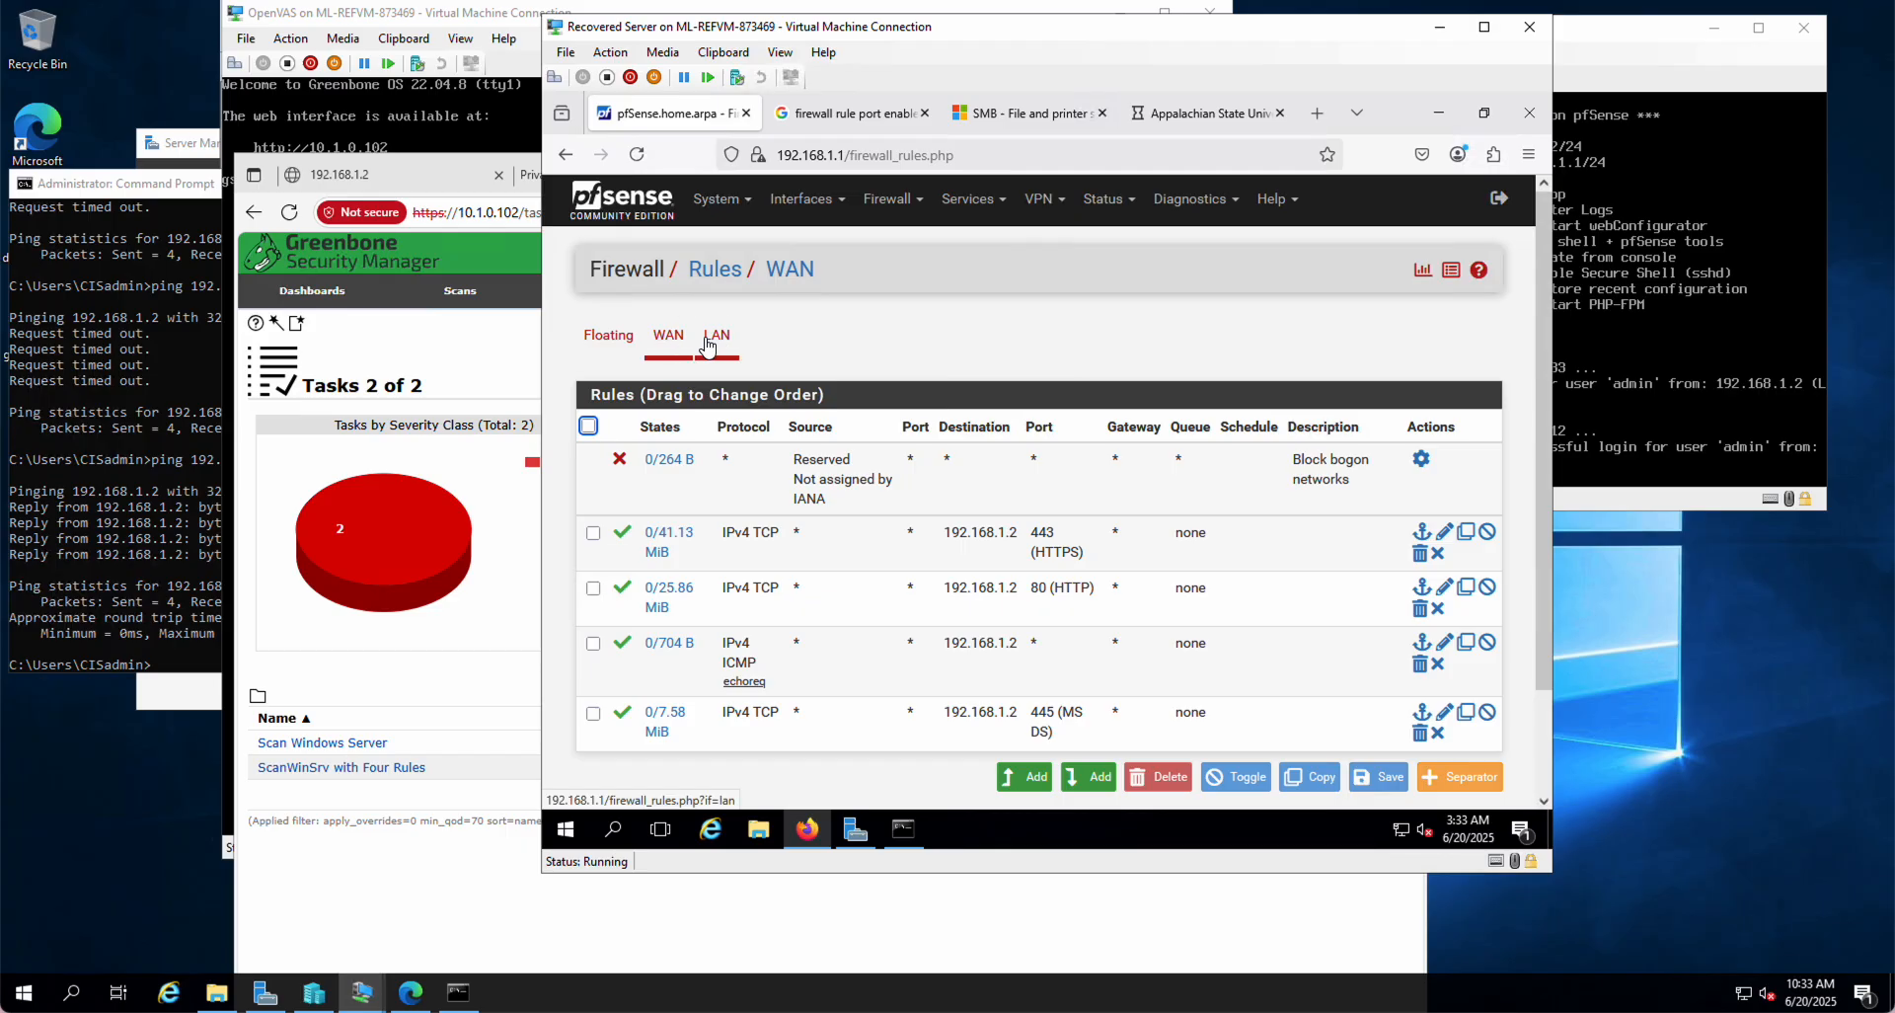
left_click(1096, 752)
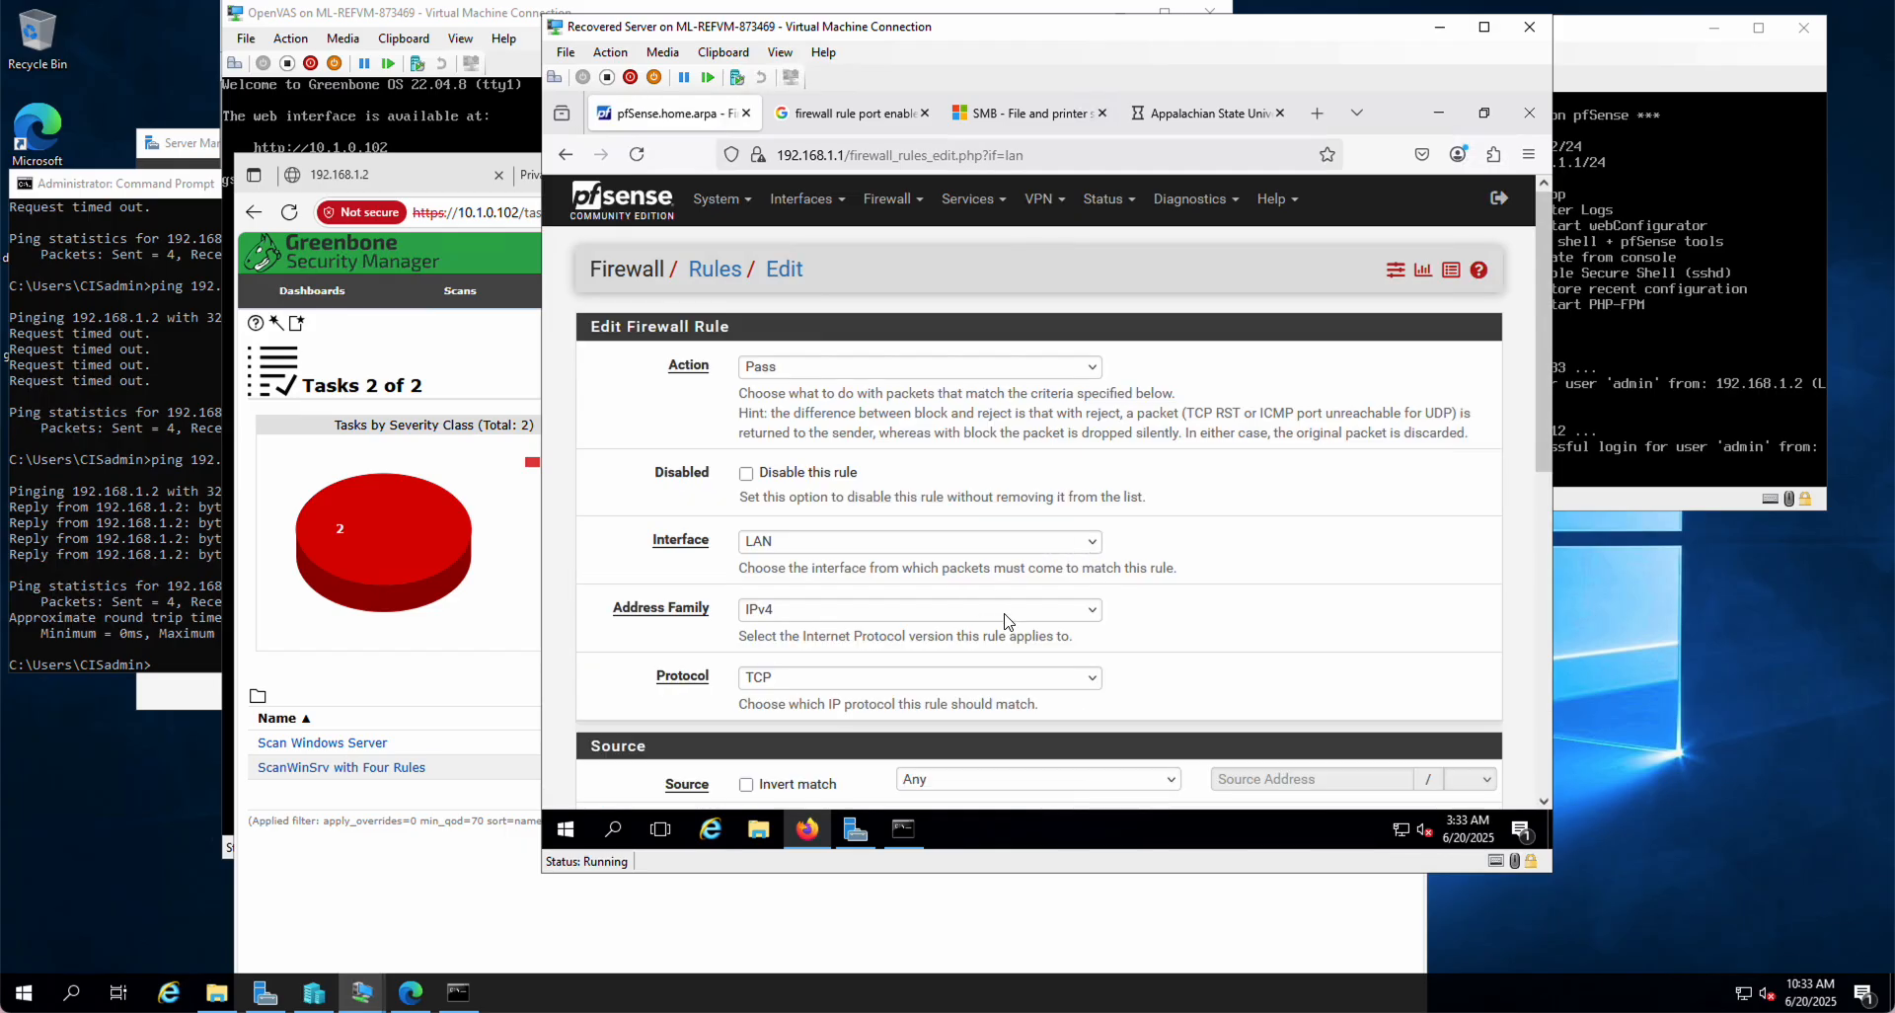
Step: Set the rule's protocol to Any and its destination type to Address or Alias
scroll(1006, 622, "down", 2)
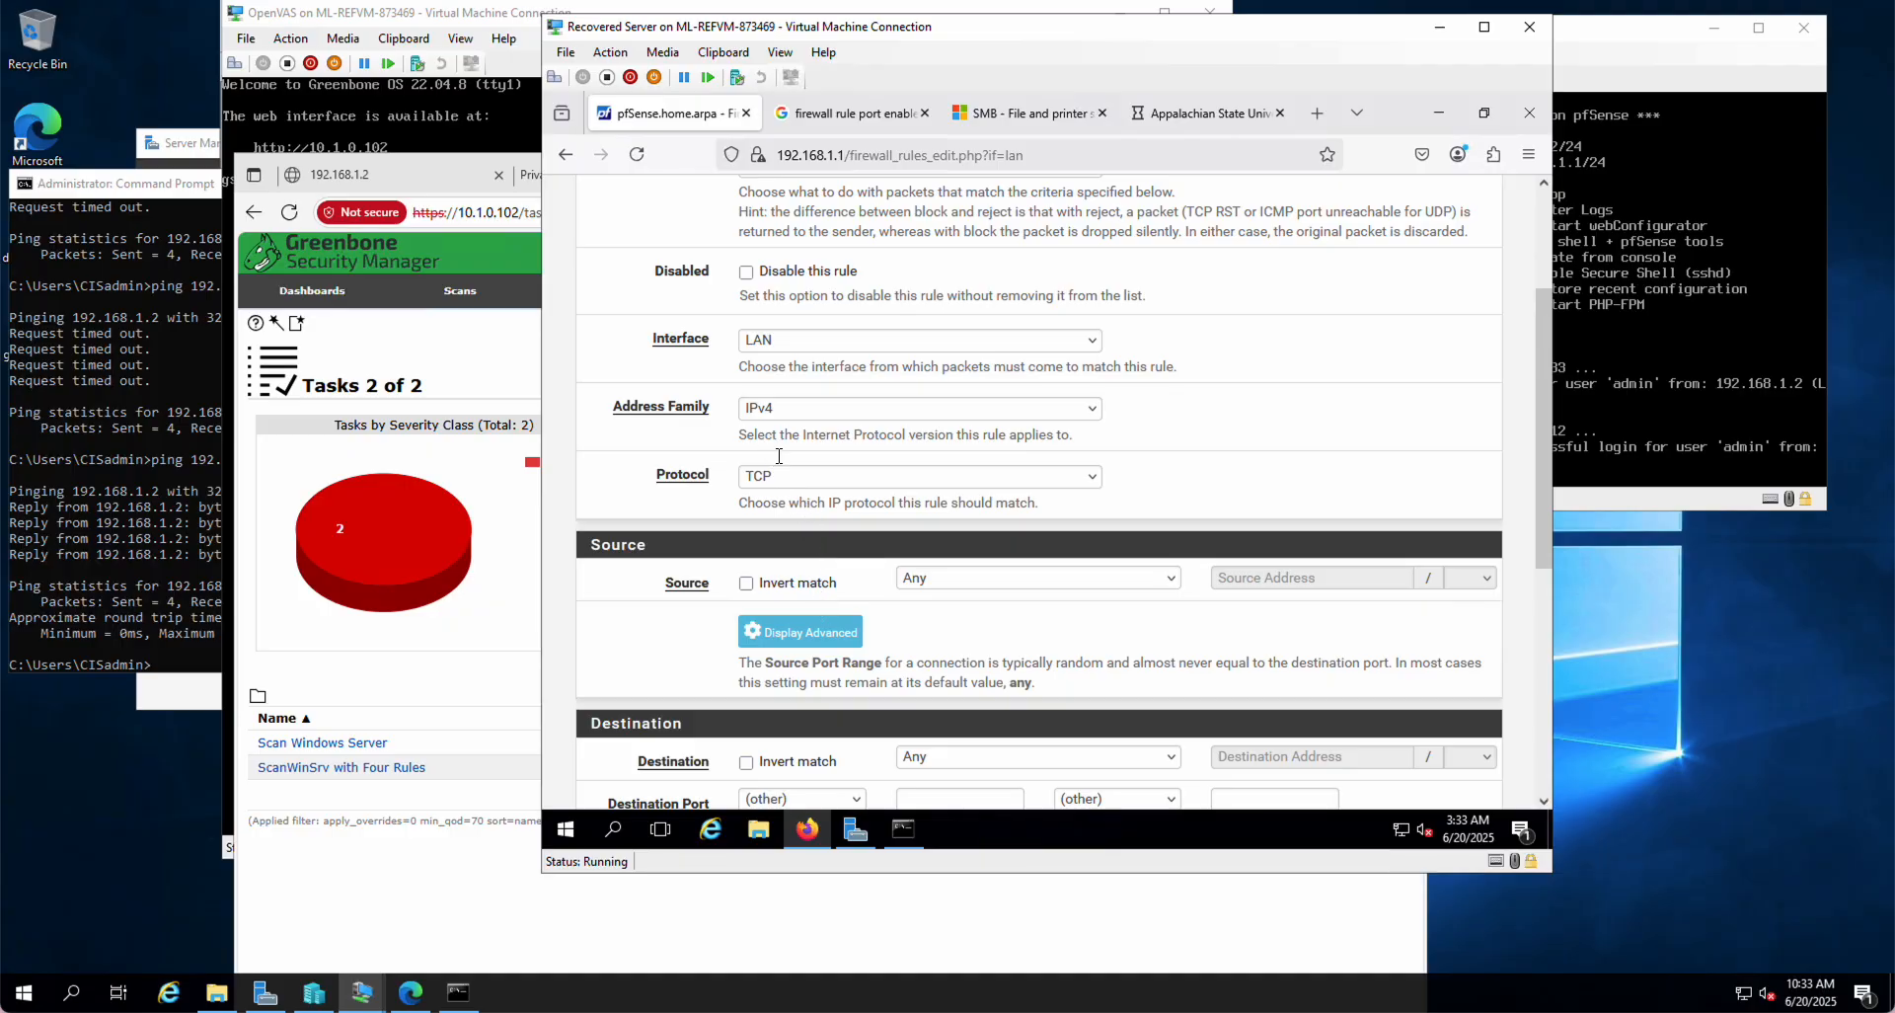
left_click(783, 477)
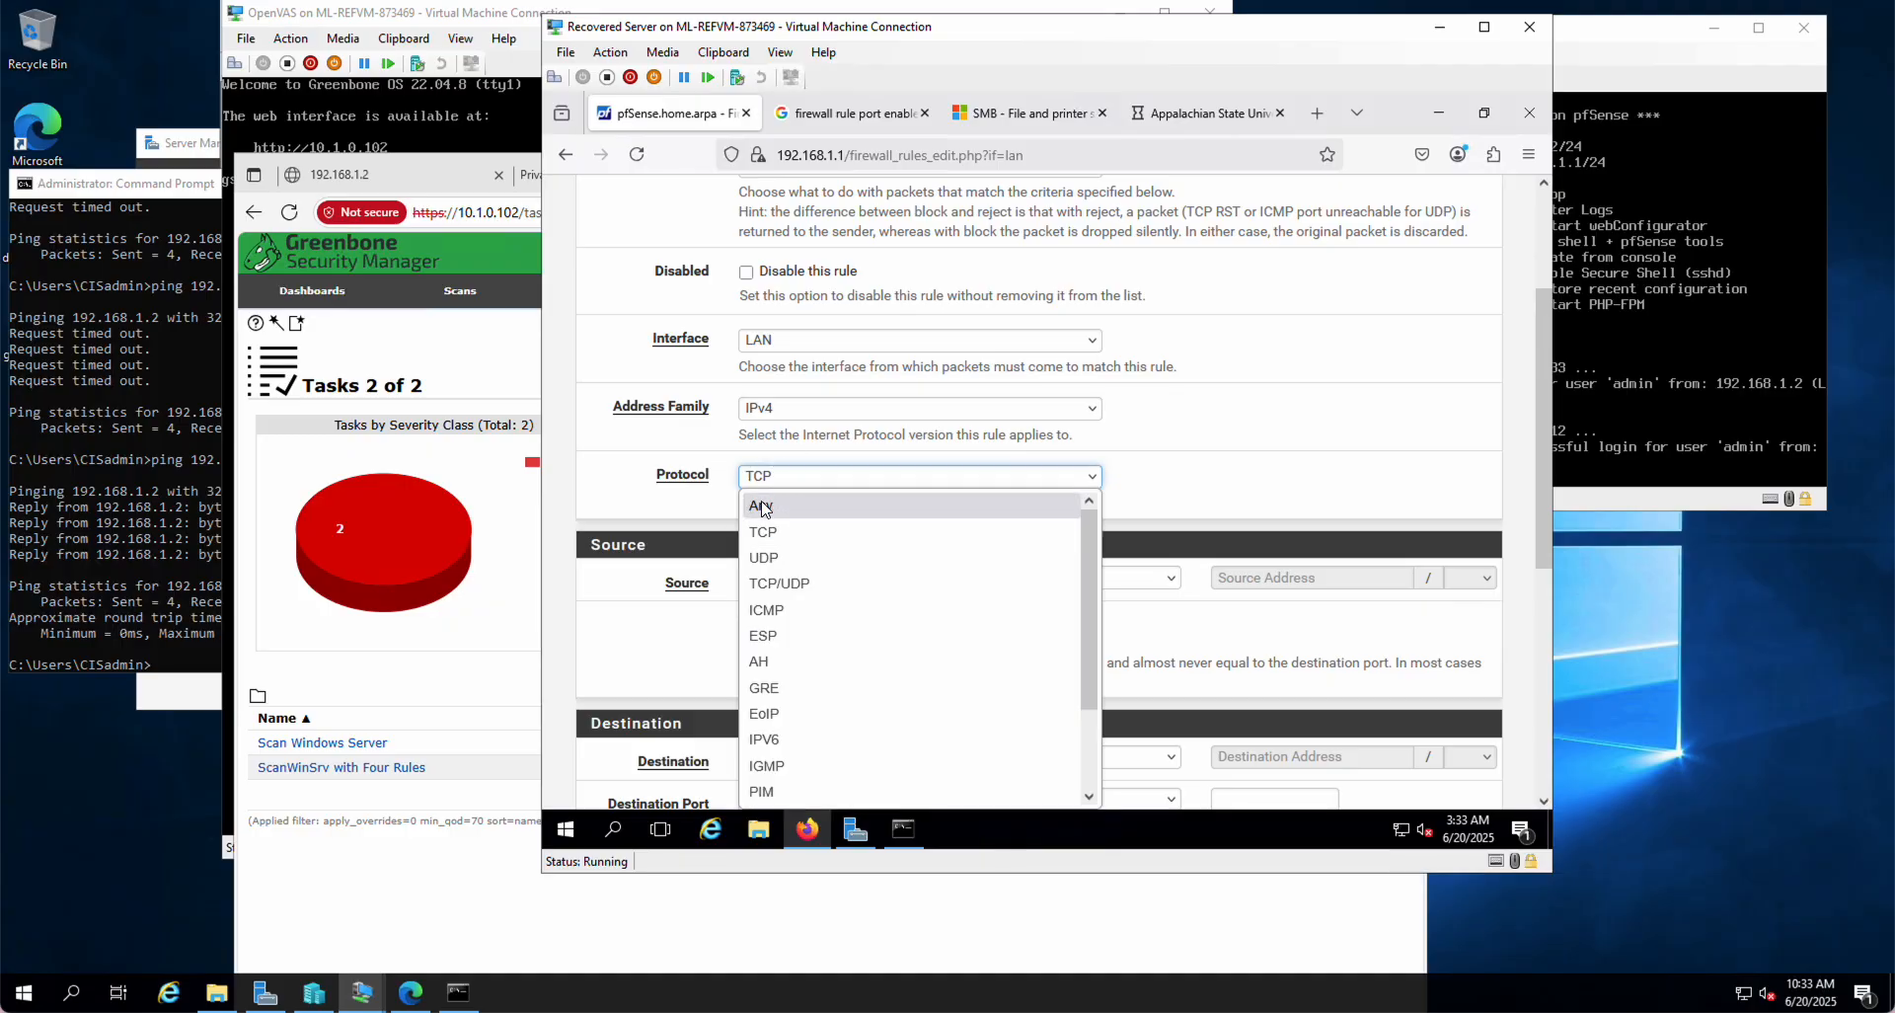
left_click(765, 507)
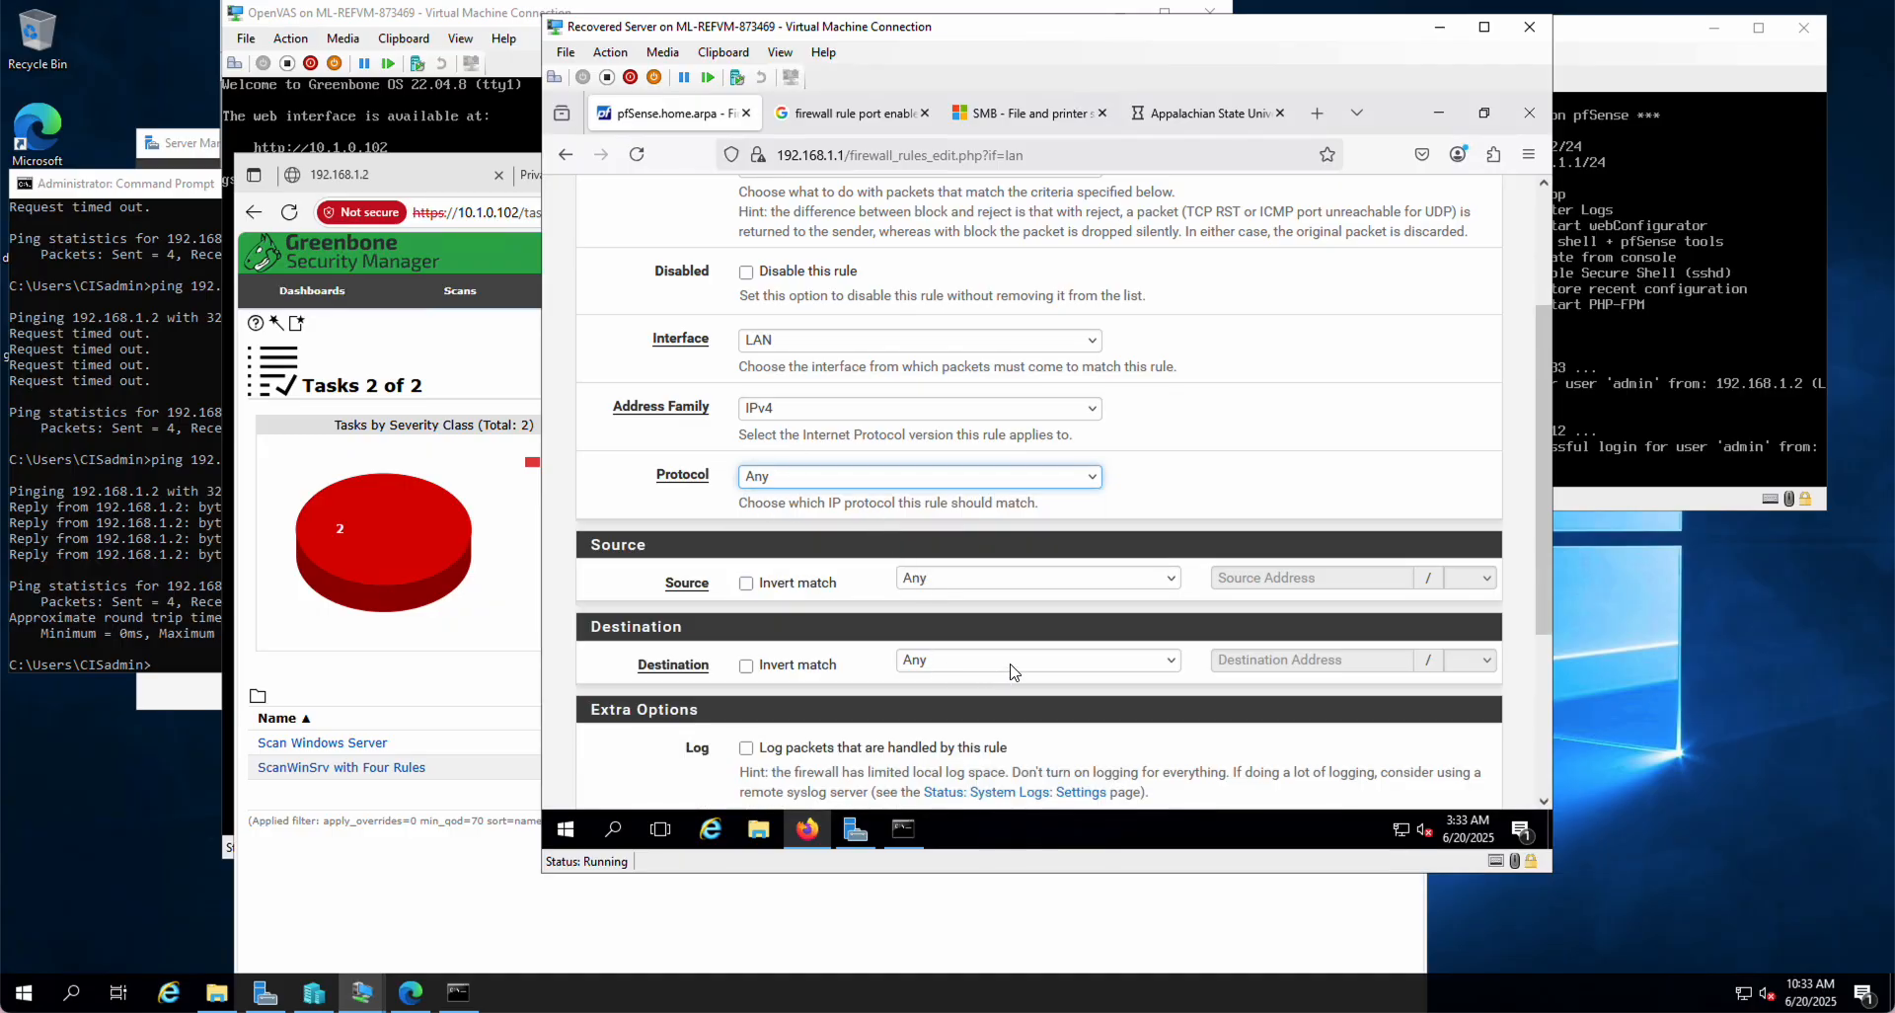
left_click(1078, 670)
left_click(1078, 395)
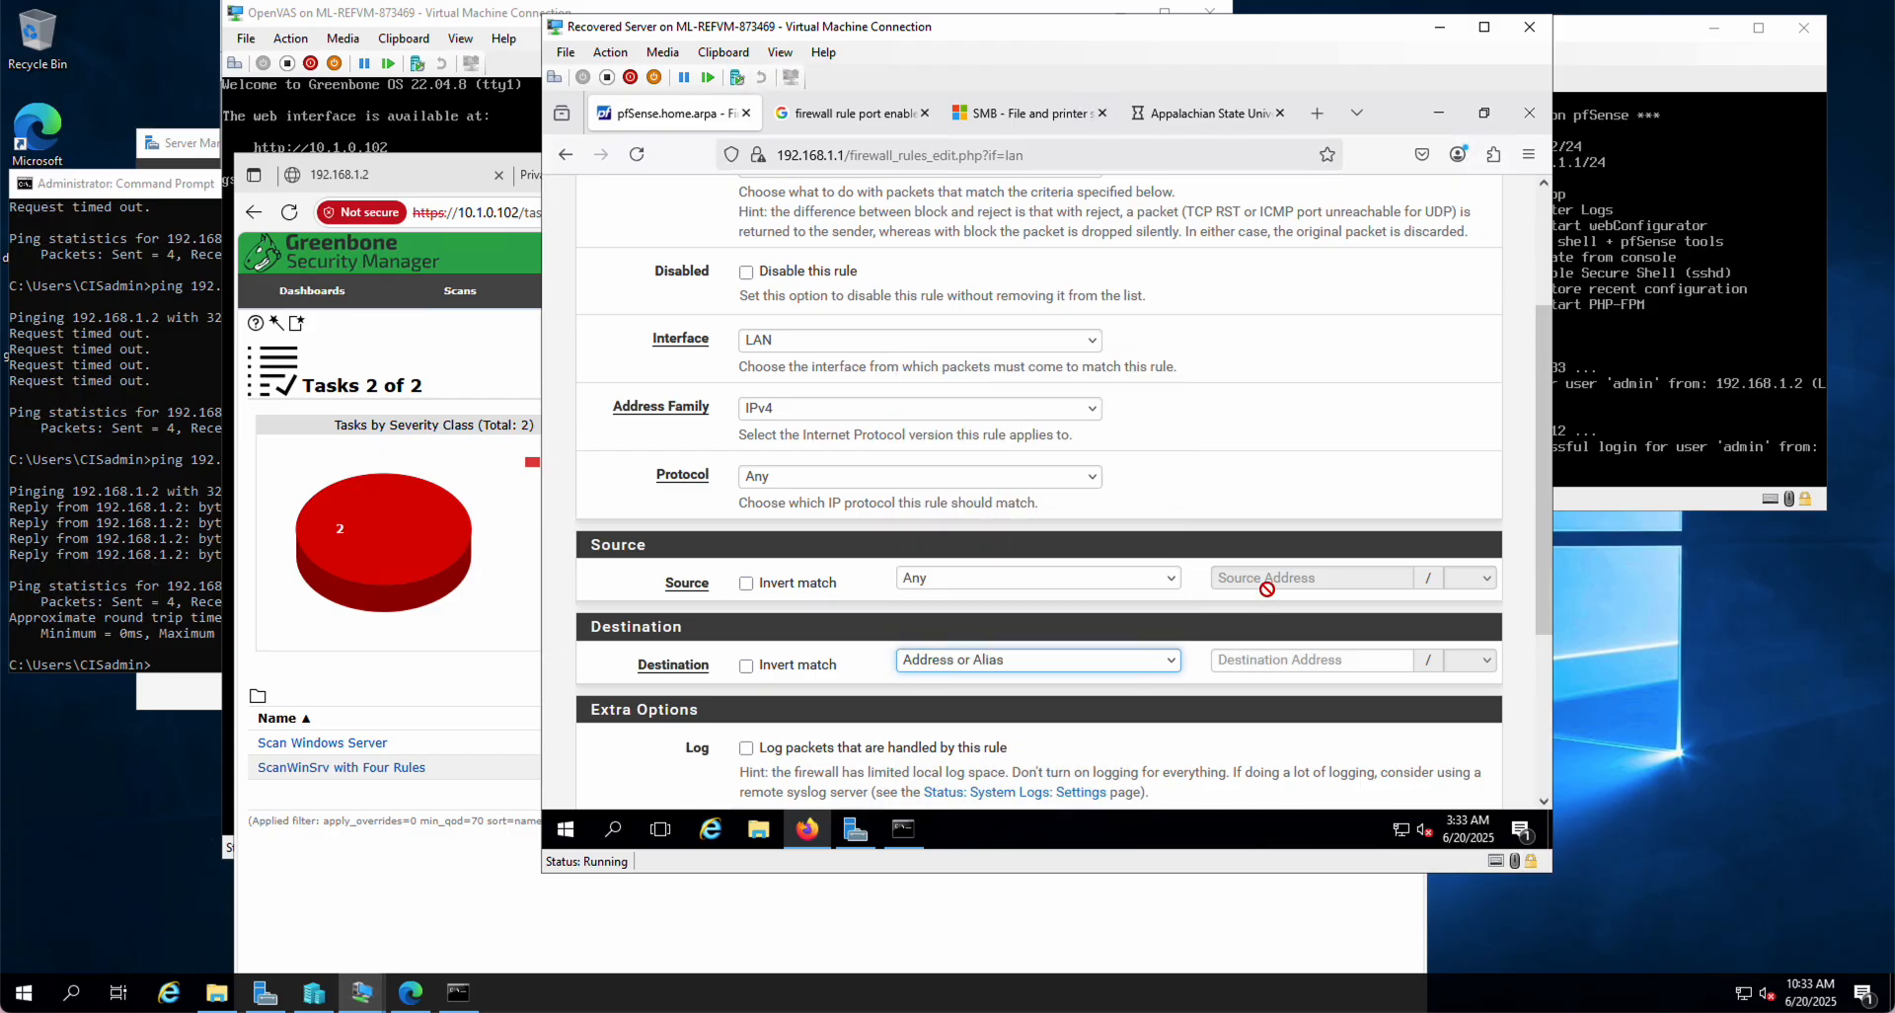
Step: Enter destination 216.92.30.104 after checking the nslookup output, leaving logging unchecked
type("216.92.")
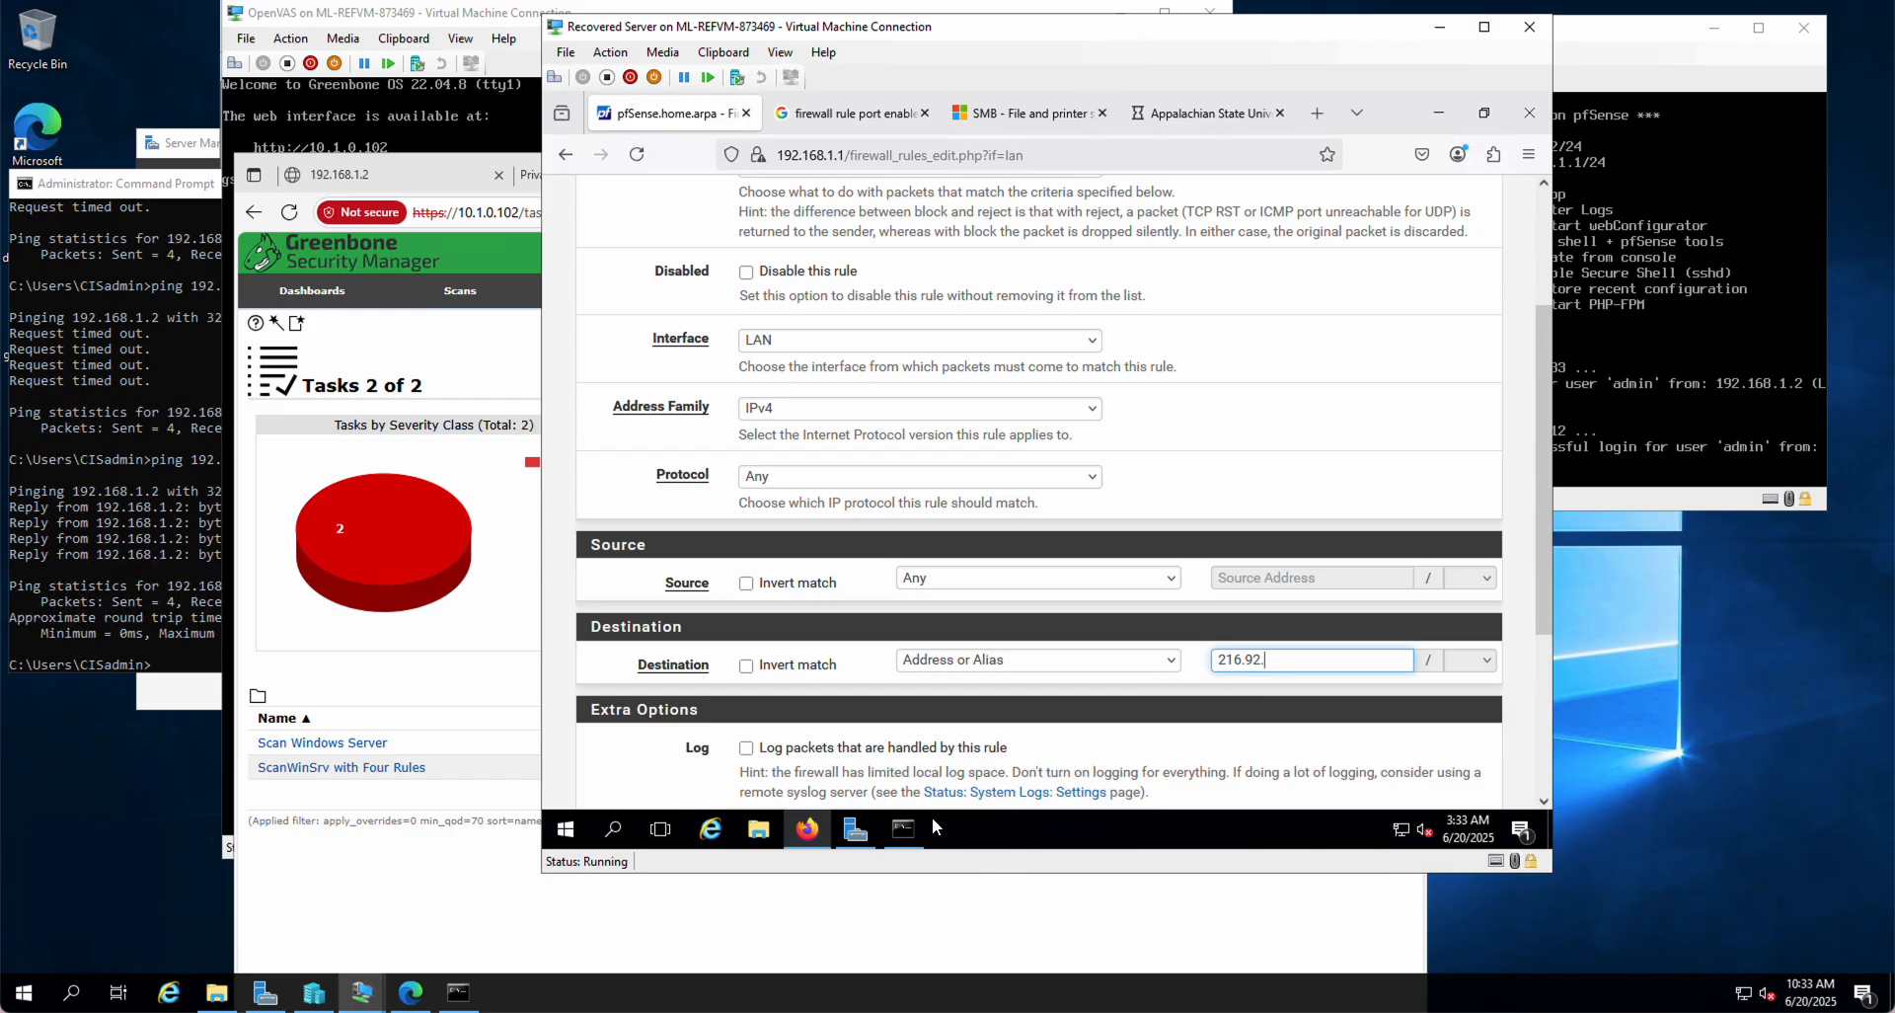
left_click(902, 830)
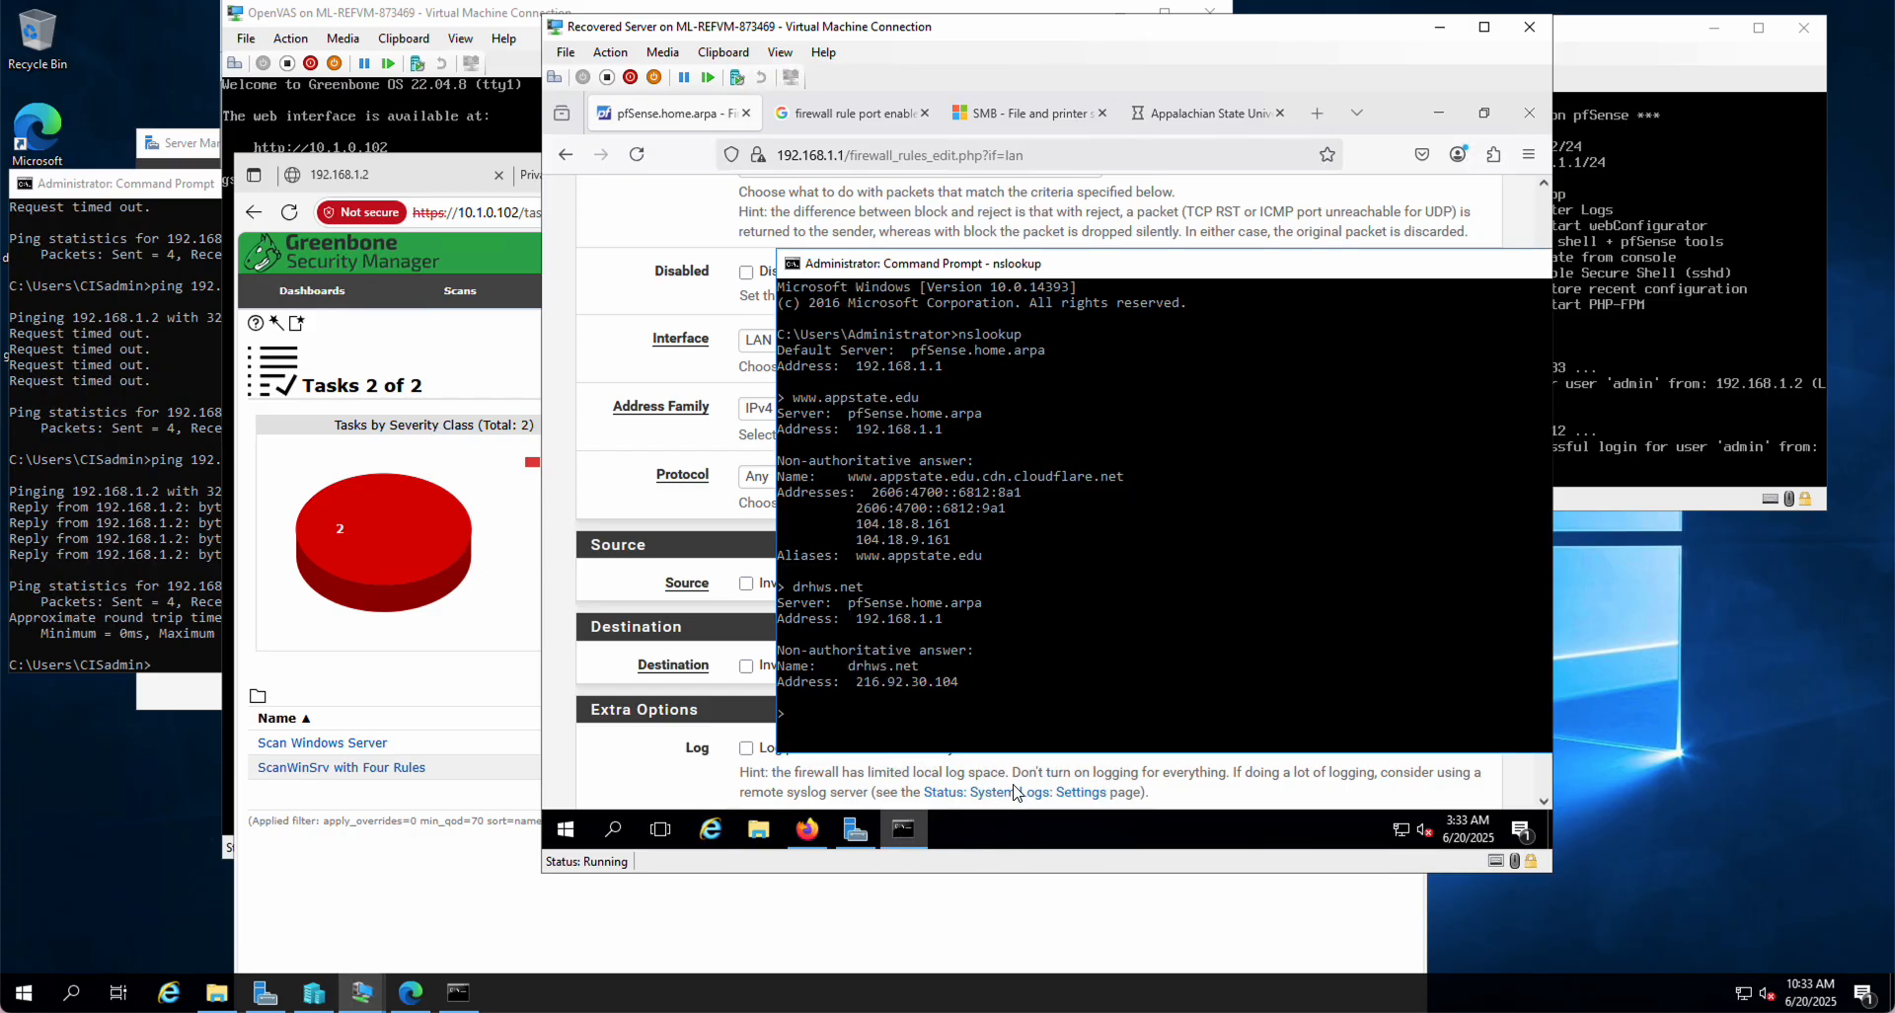
left_click(1260, 776)
left_click(1291, 660)
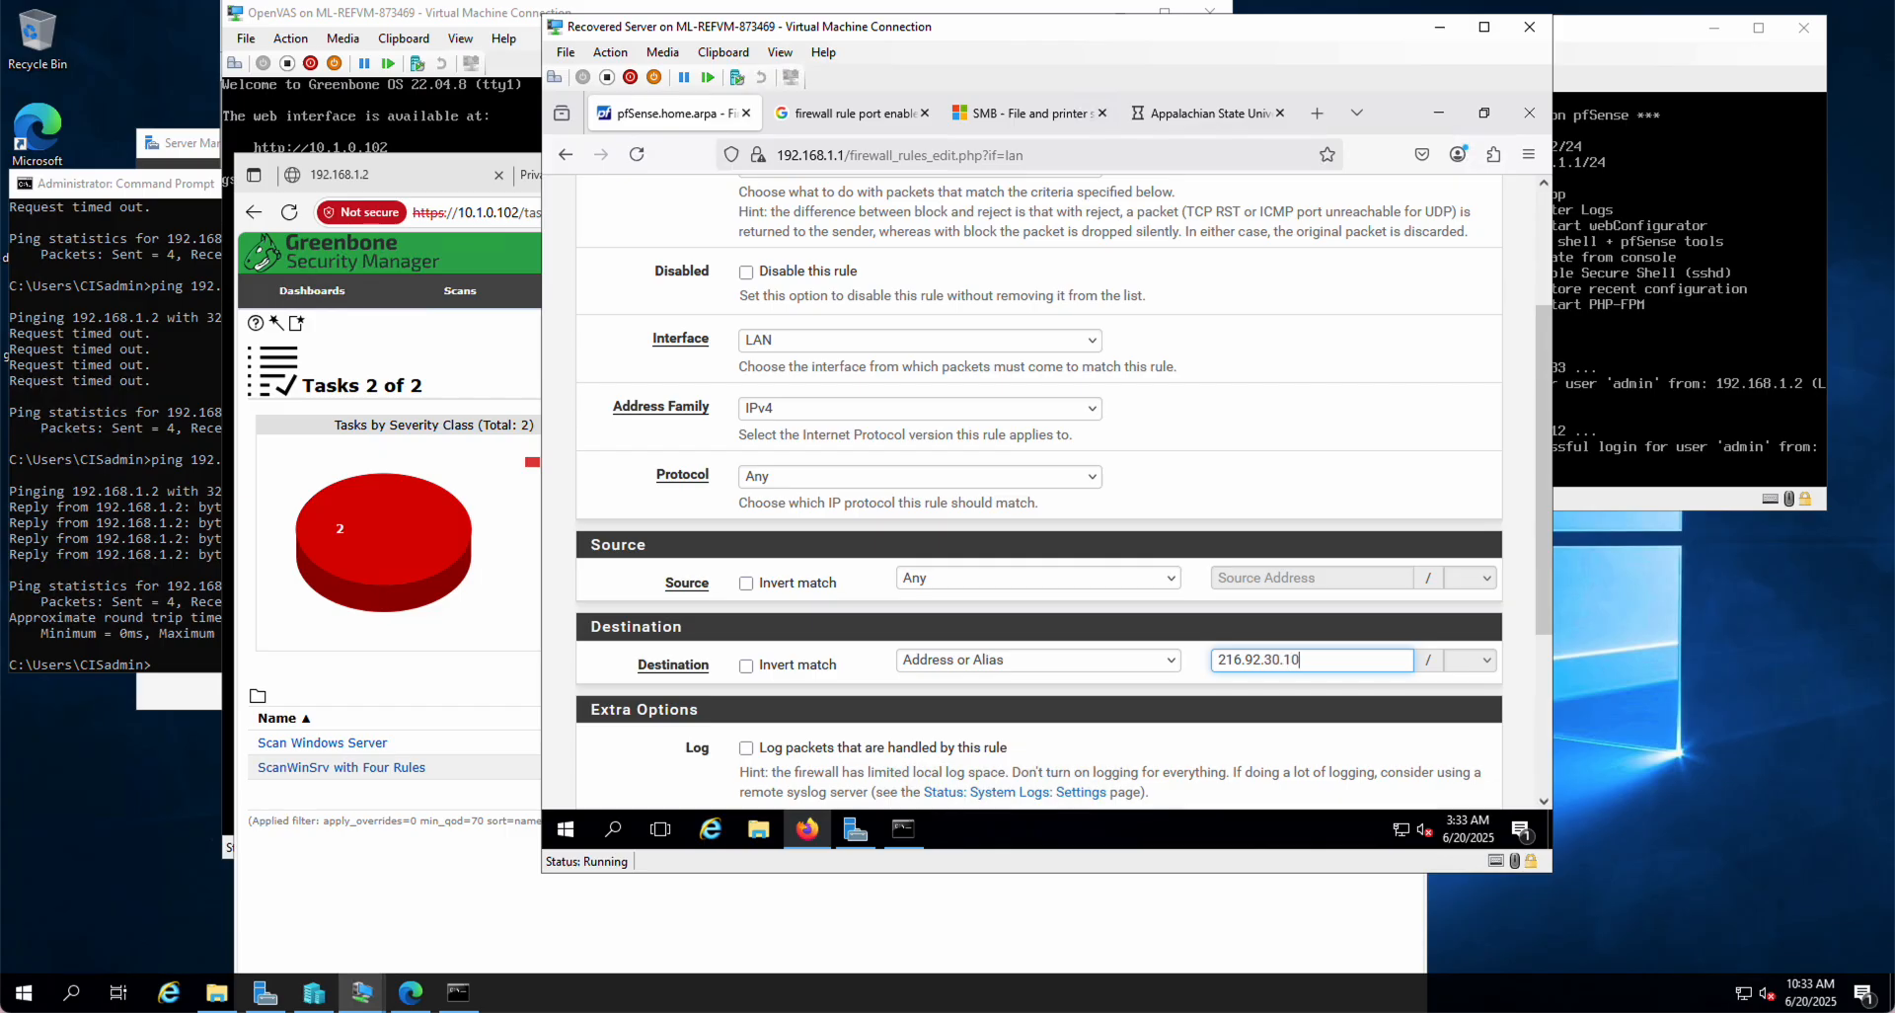
left_click(900, 831)
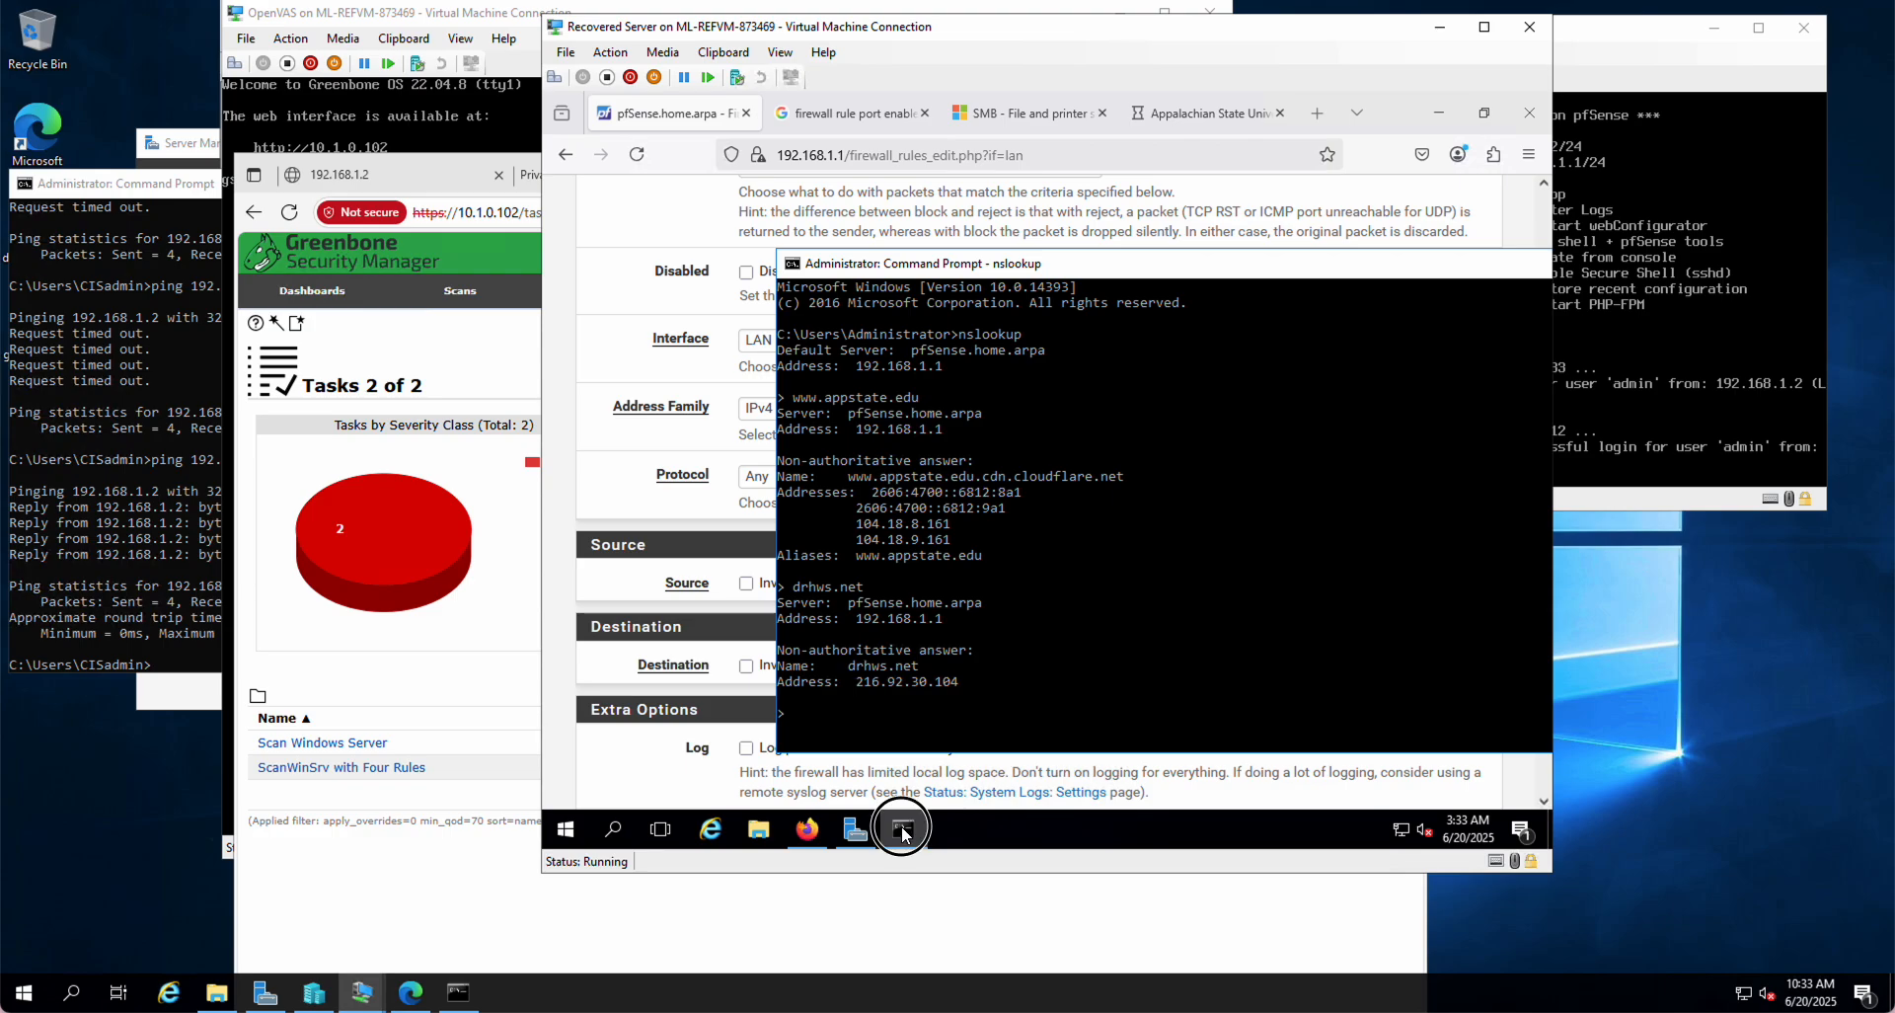
left_click(900, 831)
left_click(901, 749)
scroll(917, 783, "down", 3)
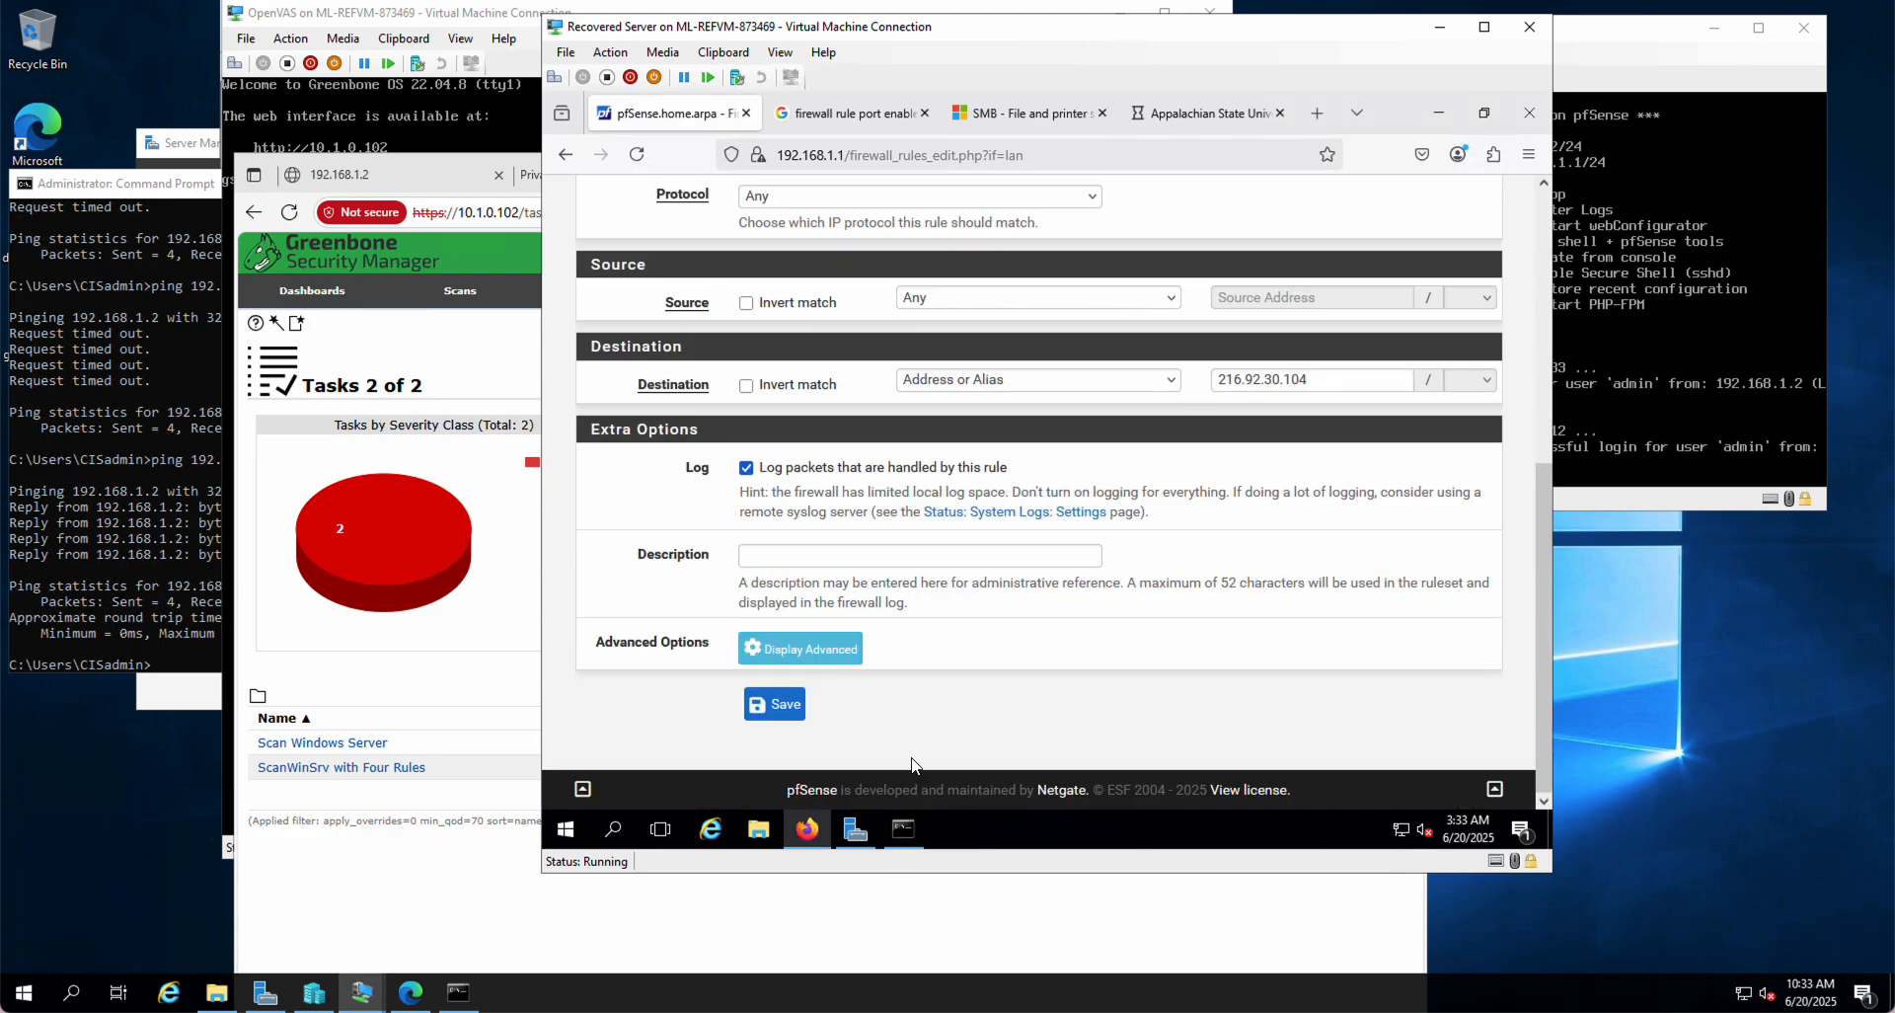
left_click(790, 468)
Step: Save the 216.92.30.104 rule and confirm it appears last in the LAN rules list
left_click(799, 705)
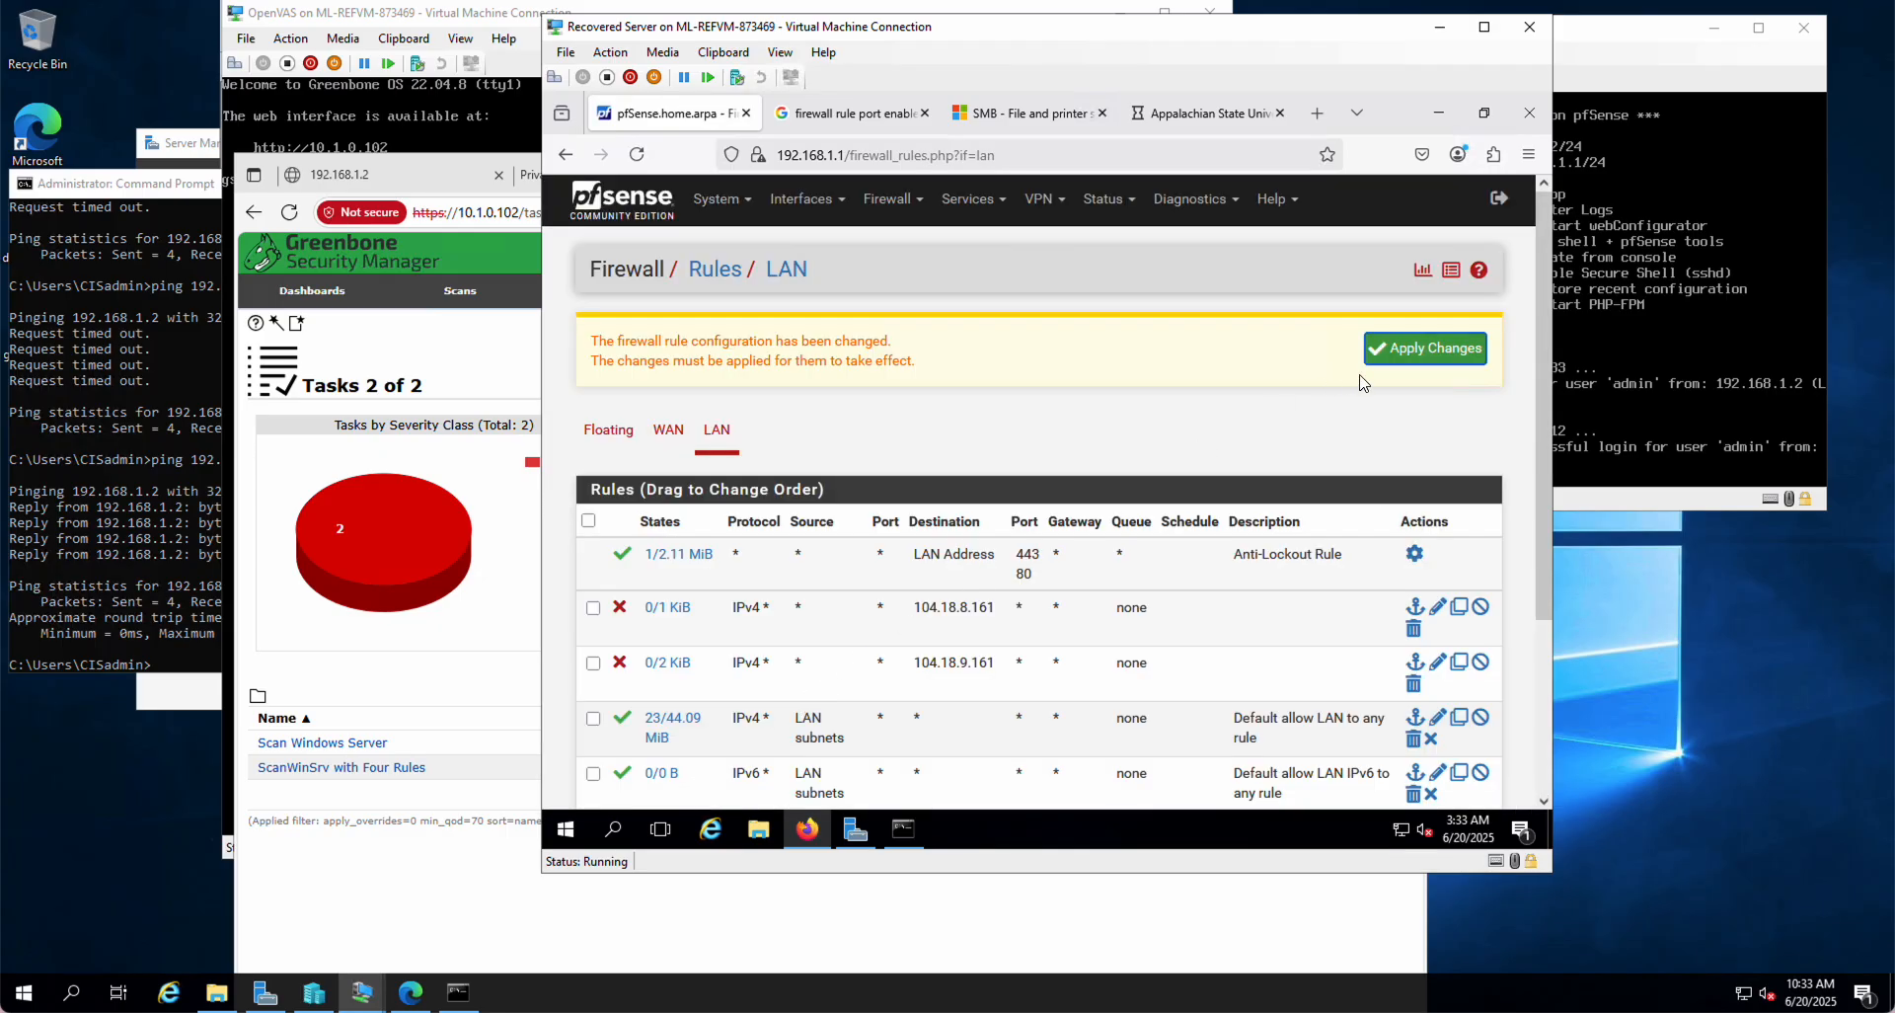
scroll(1343, 468, "down", 2)
scroll(1343, 468, "down", 1)
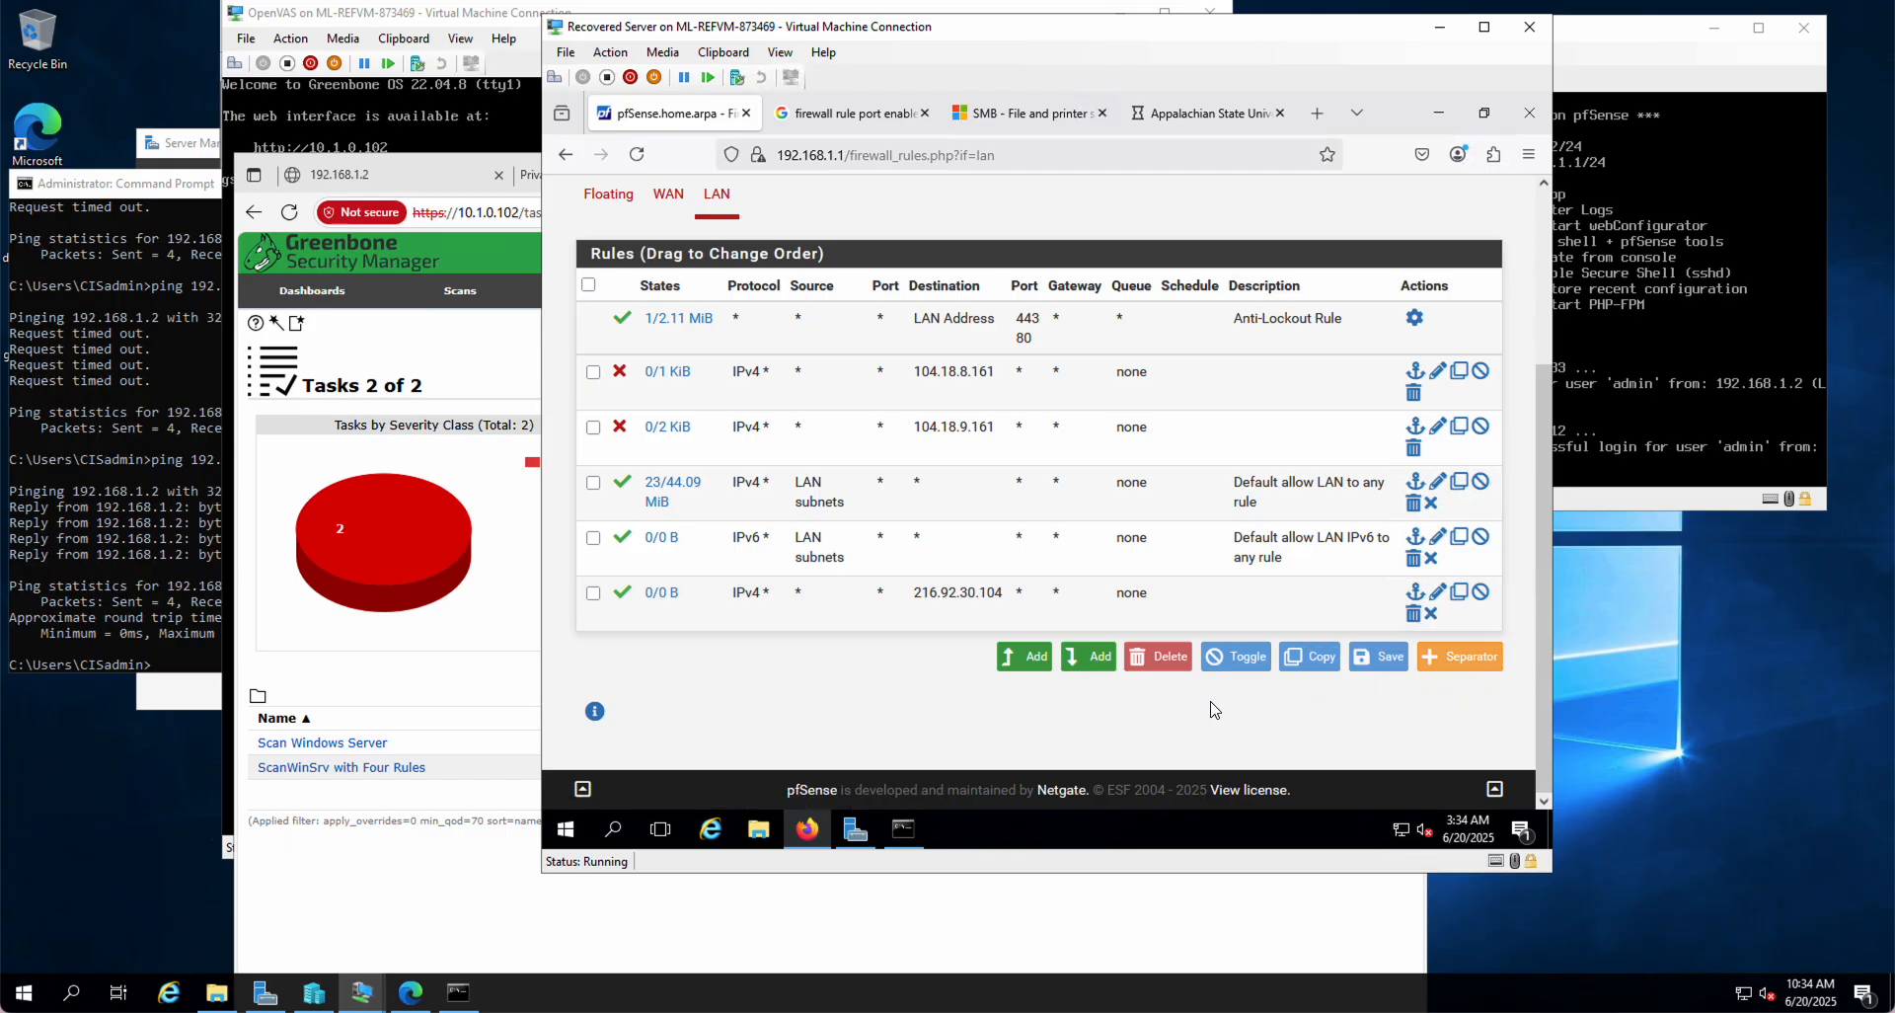
Step: Drag the 216.92.30.104 rule above the default allow-LAN rules, then save and apply
left_click(686, 607)
left_click_drag(686, 607, 701, 490)
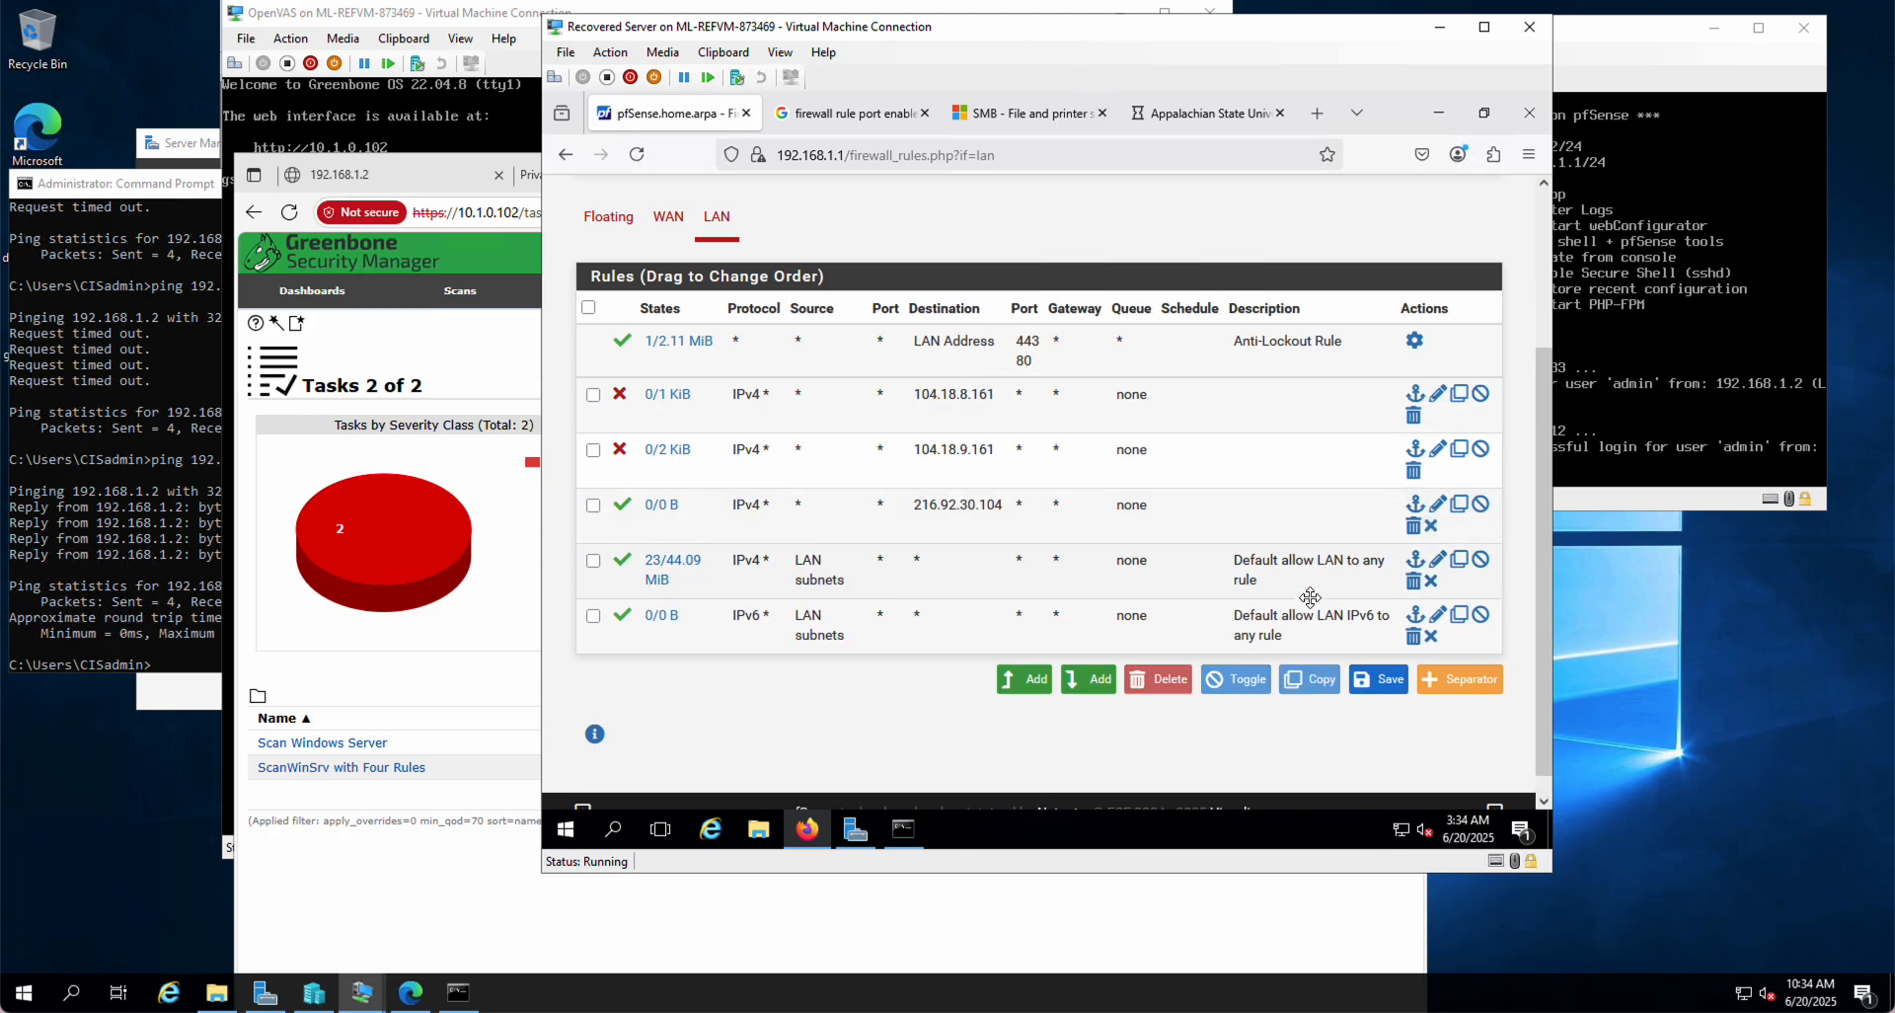
left_click(1378, 678)
left_click(1435, 349)
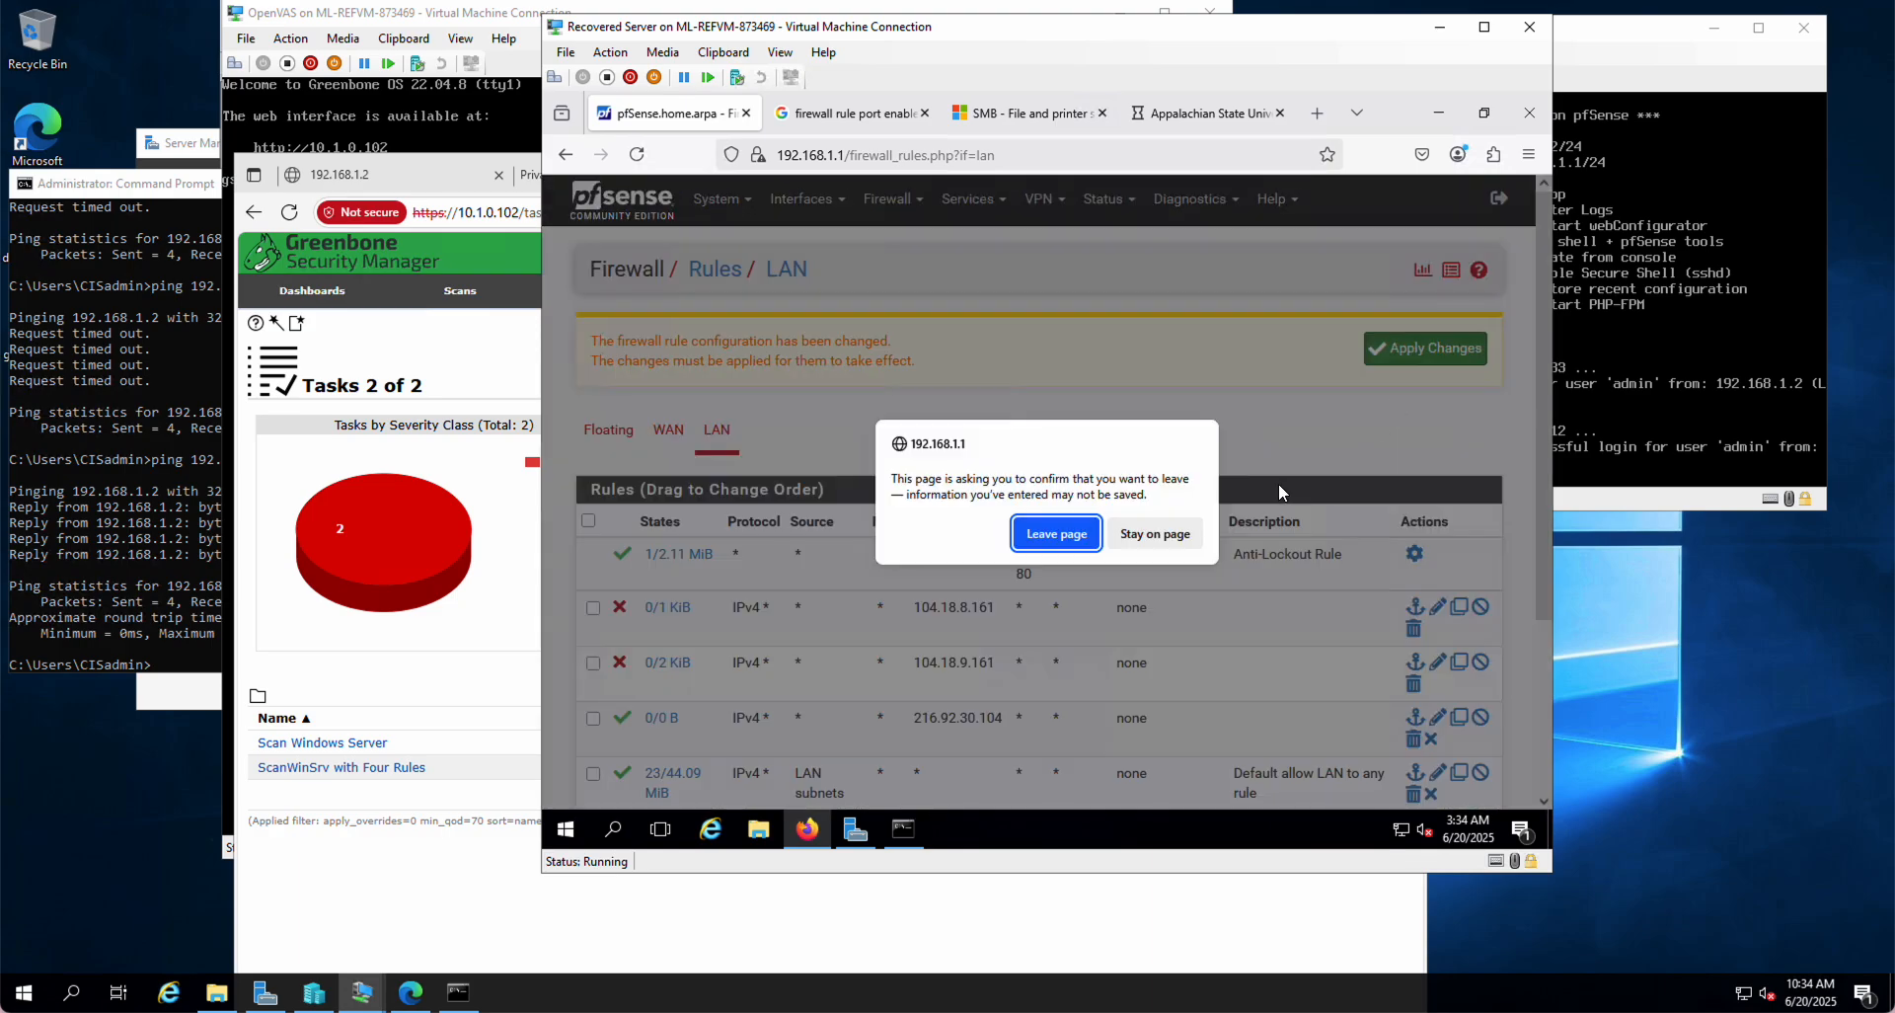
left_click(1049, 534)
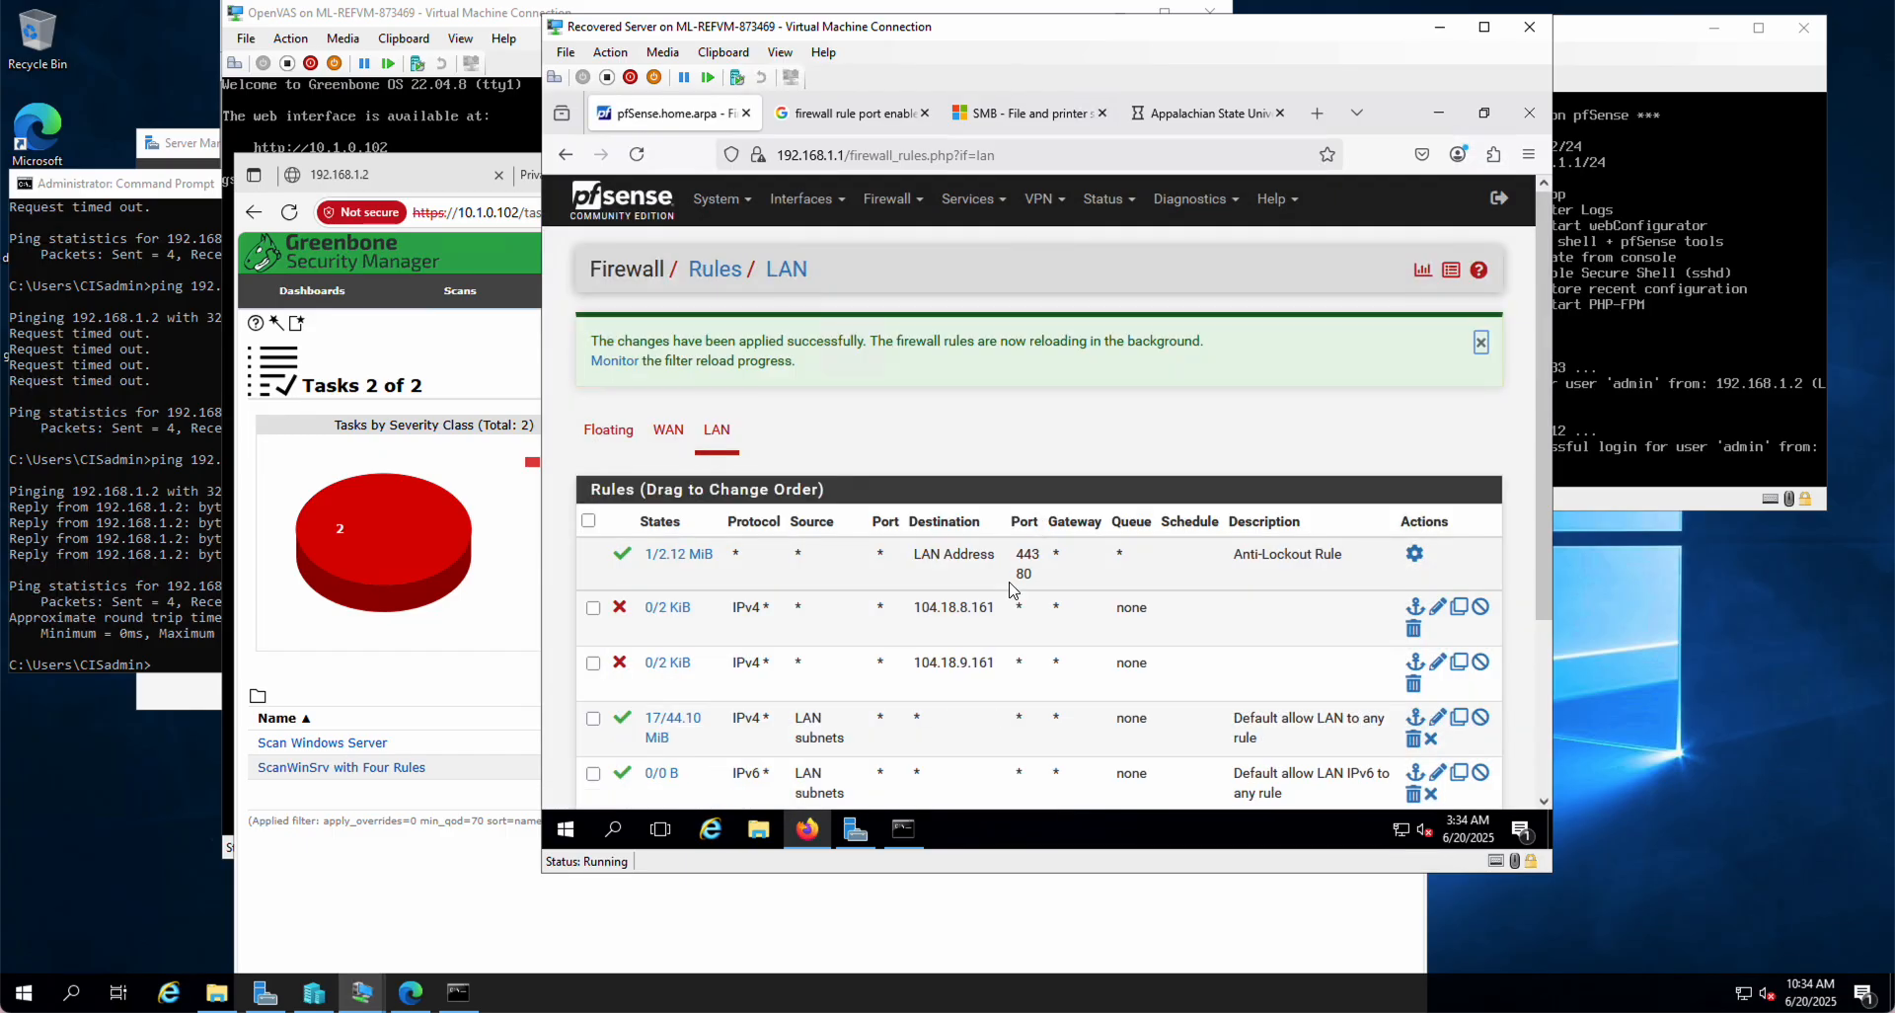
Step: Re-drag the 216.92.30.104 rule higher in the list, then save and apply the order again
scroll(1009, 581, "down", 1)
scroll(1009, 581, "down", 1)
left_click_drag(718, 597, 718, 502)
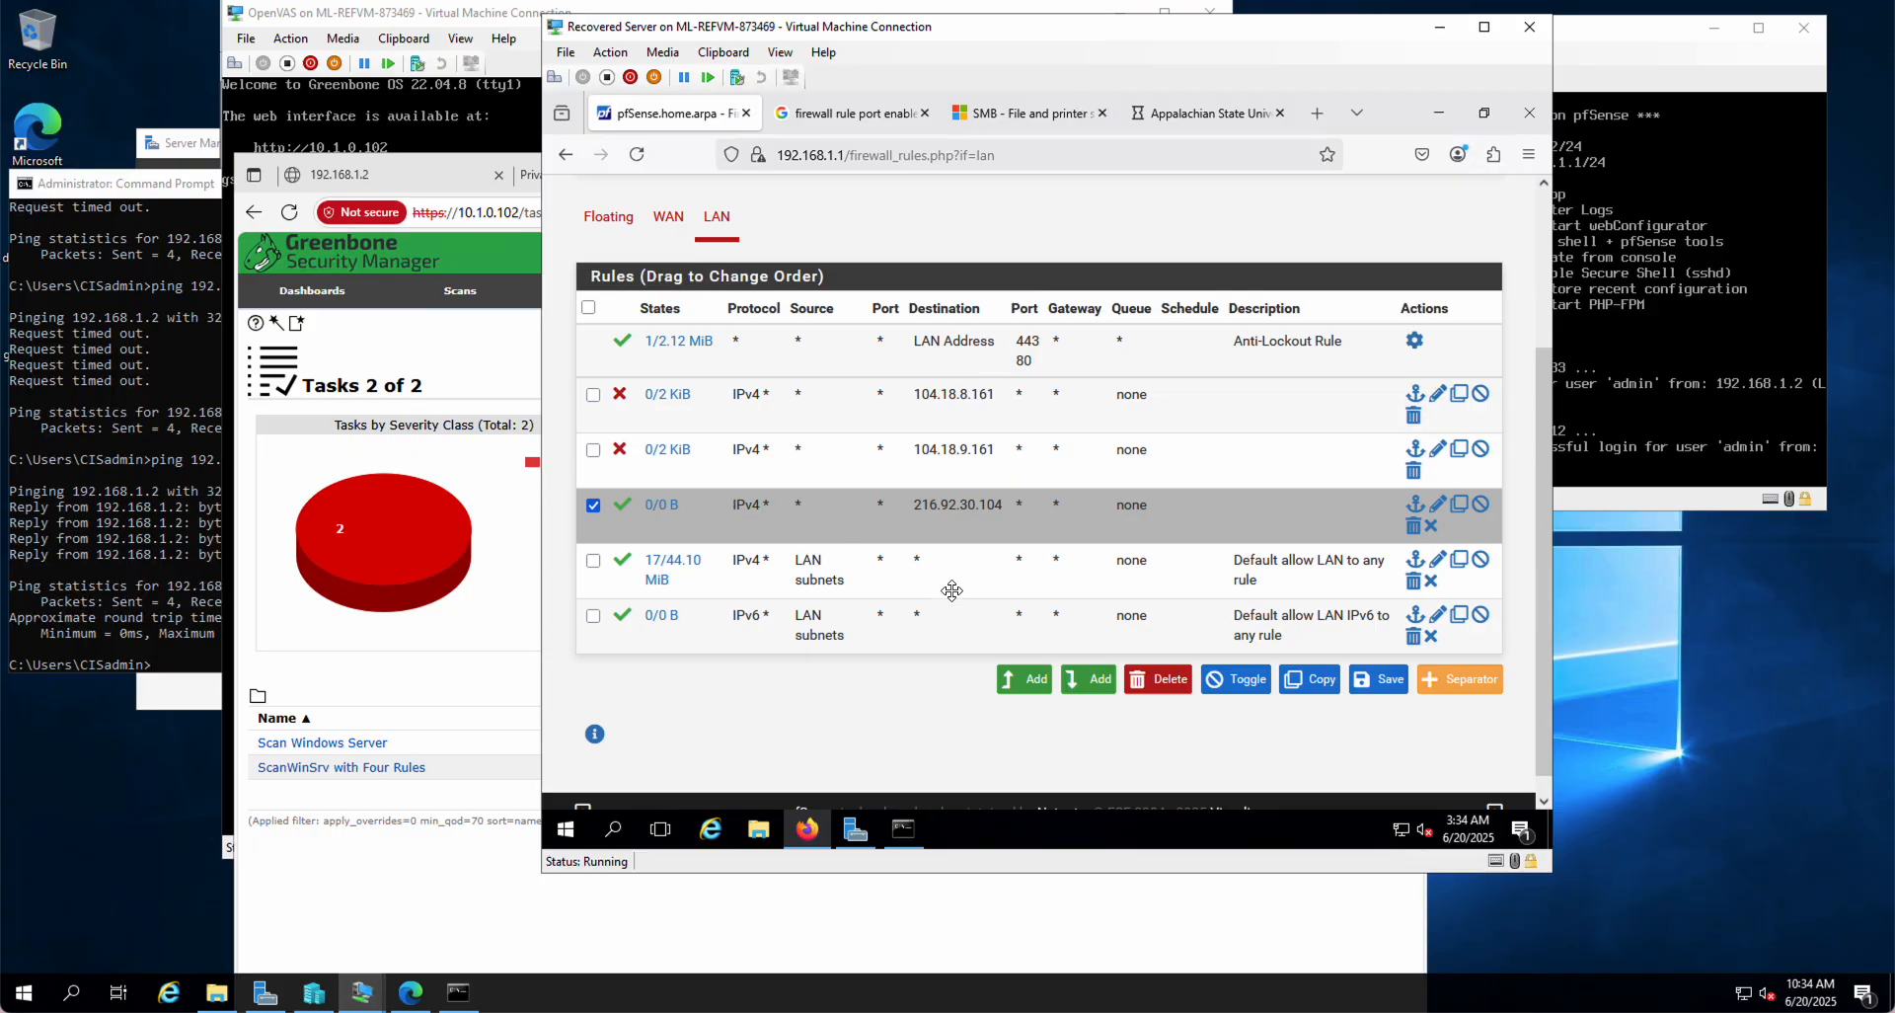
left_click(1386, 684)
left_click(1443, 357)
scroll(1173, 508, "down", 2)
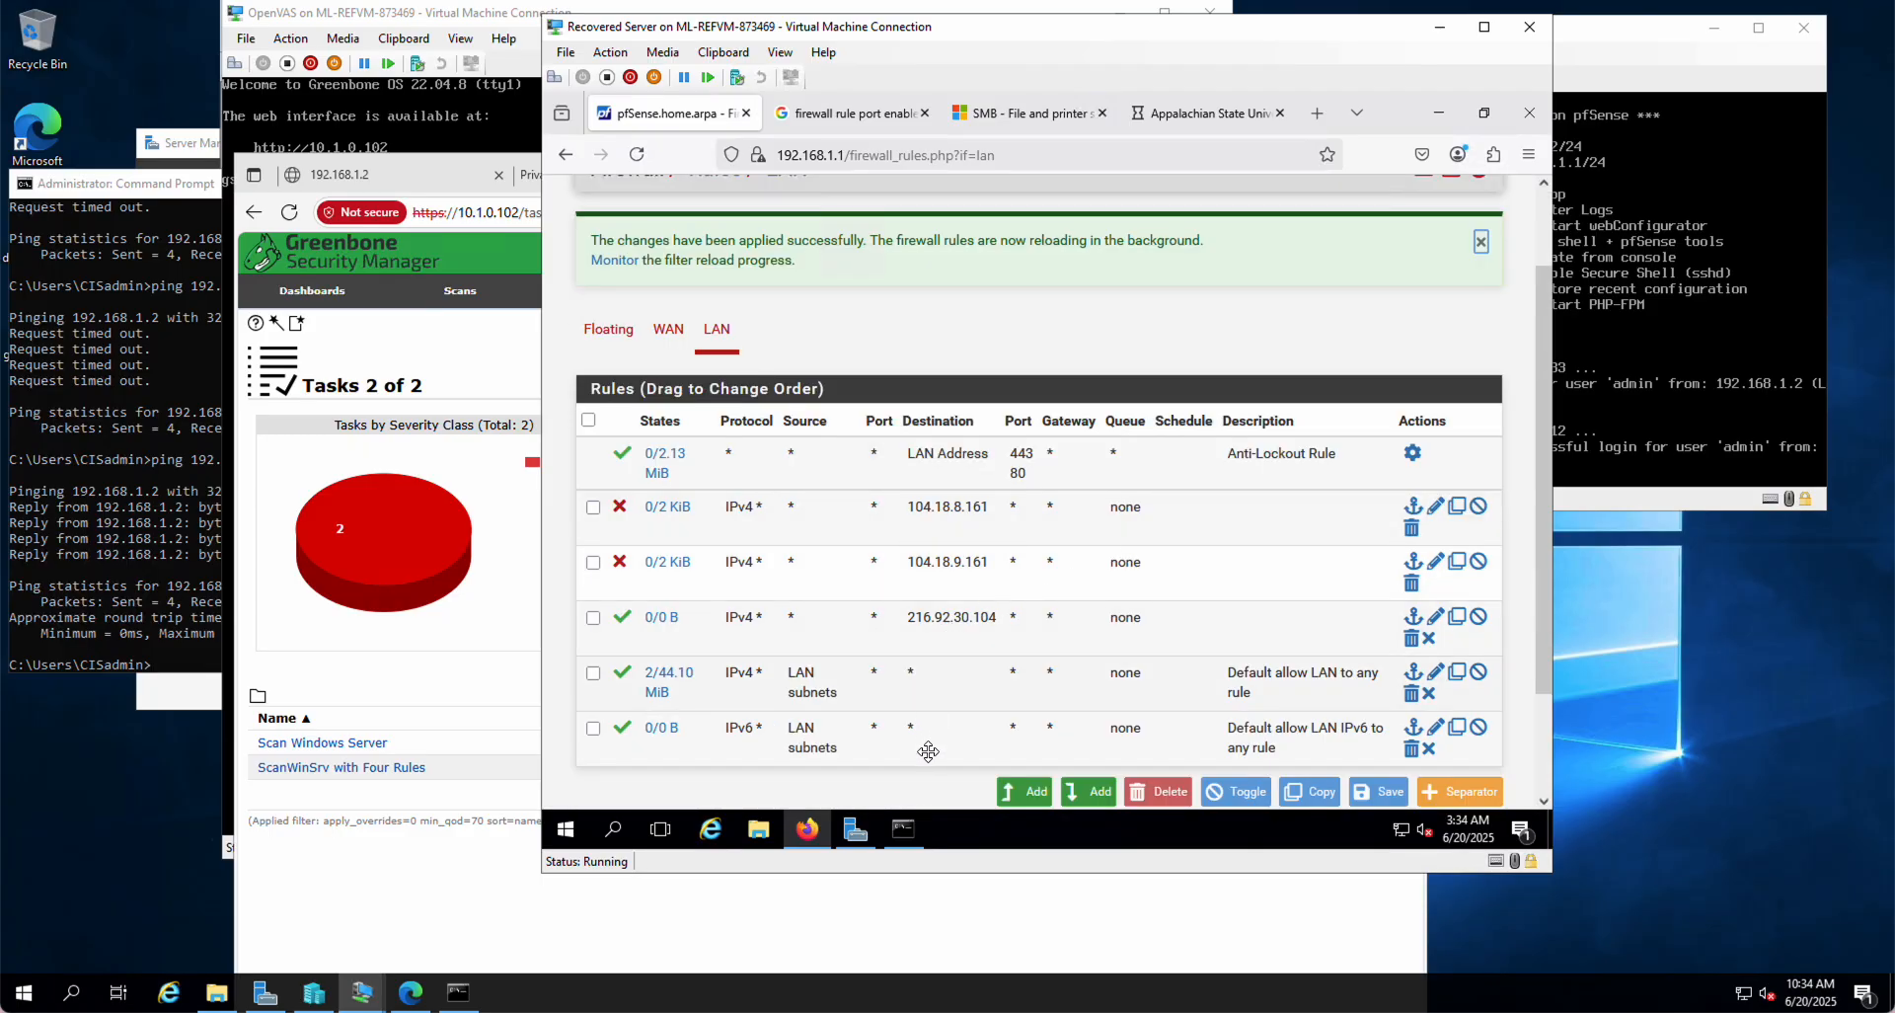
Step: Load drhws.net in a new Firefox tab, then go back to the pfSense tab
left_click(1320, 115)
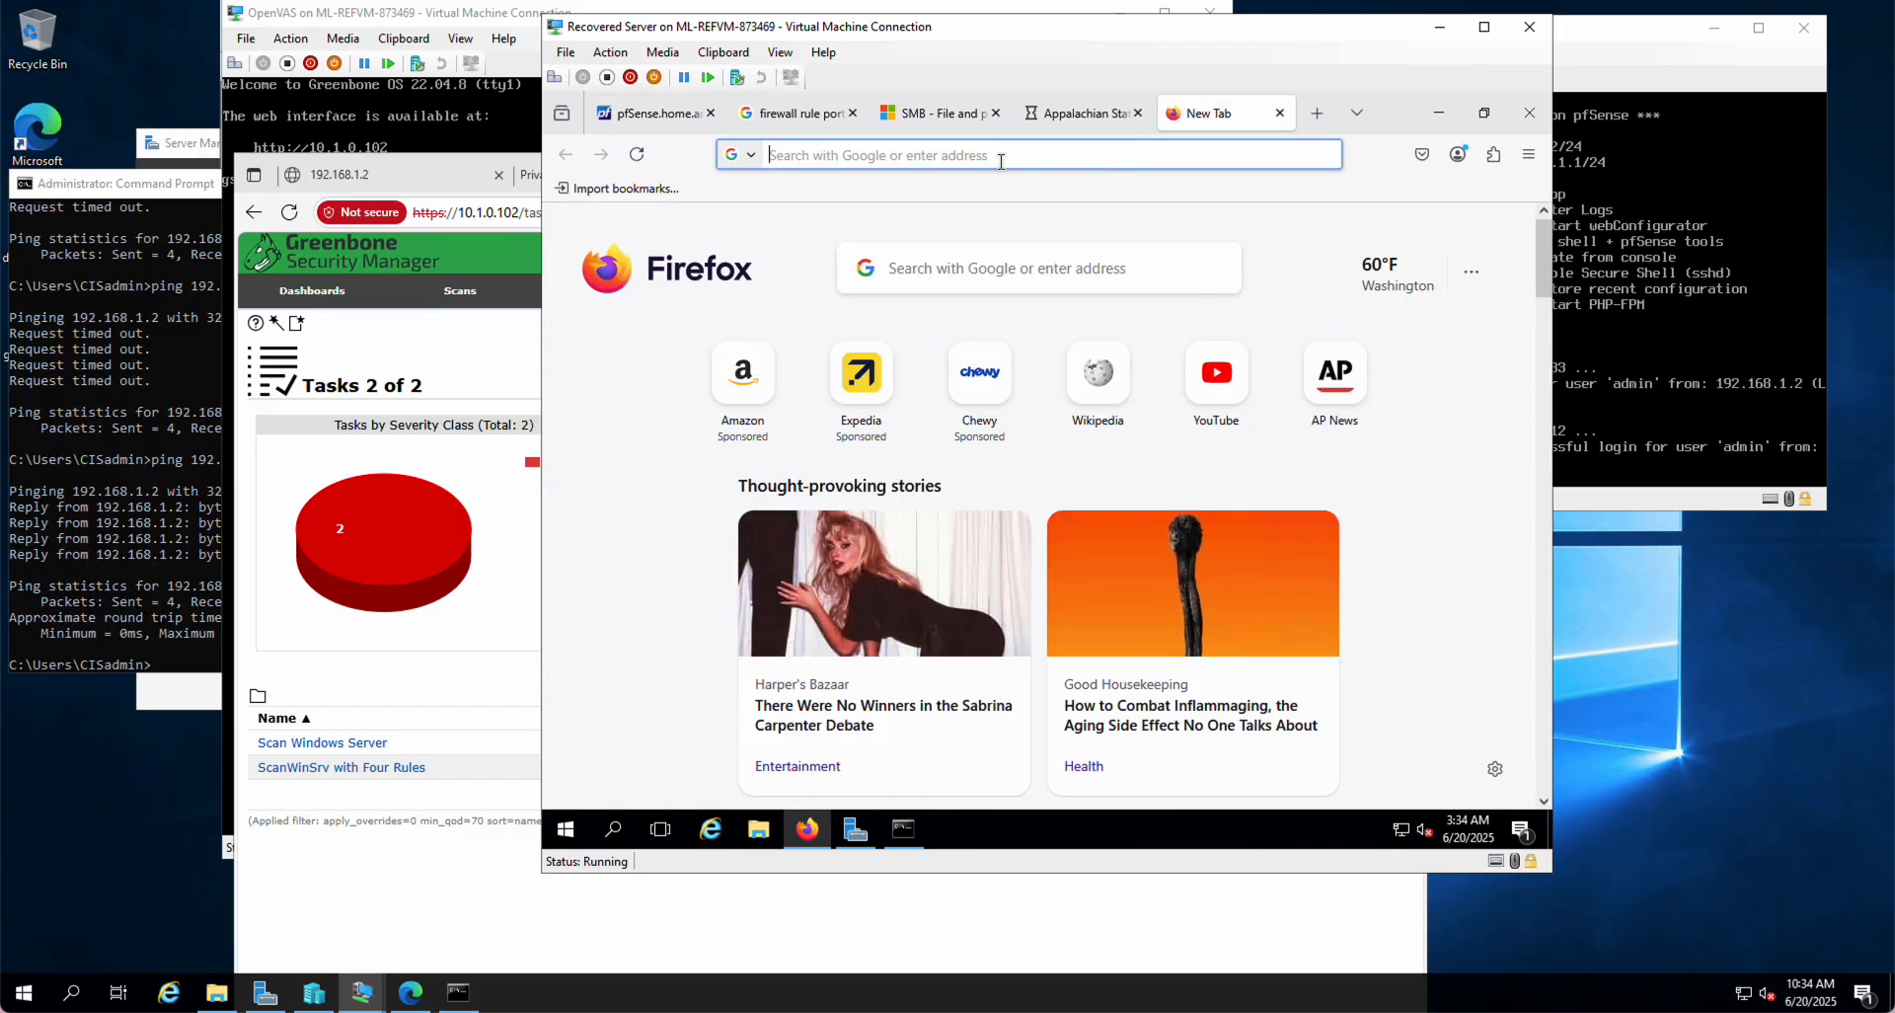
type("drw")
key("BackSpace")
type("hws.net")
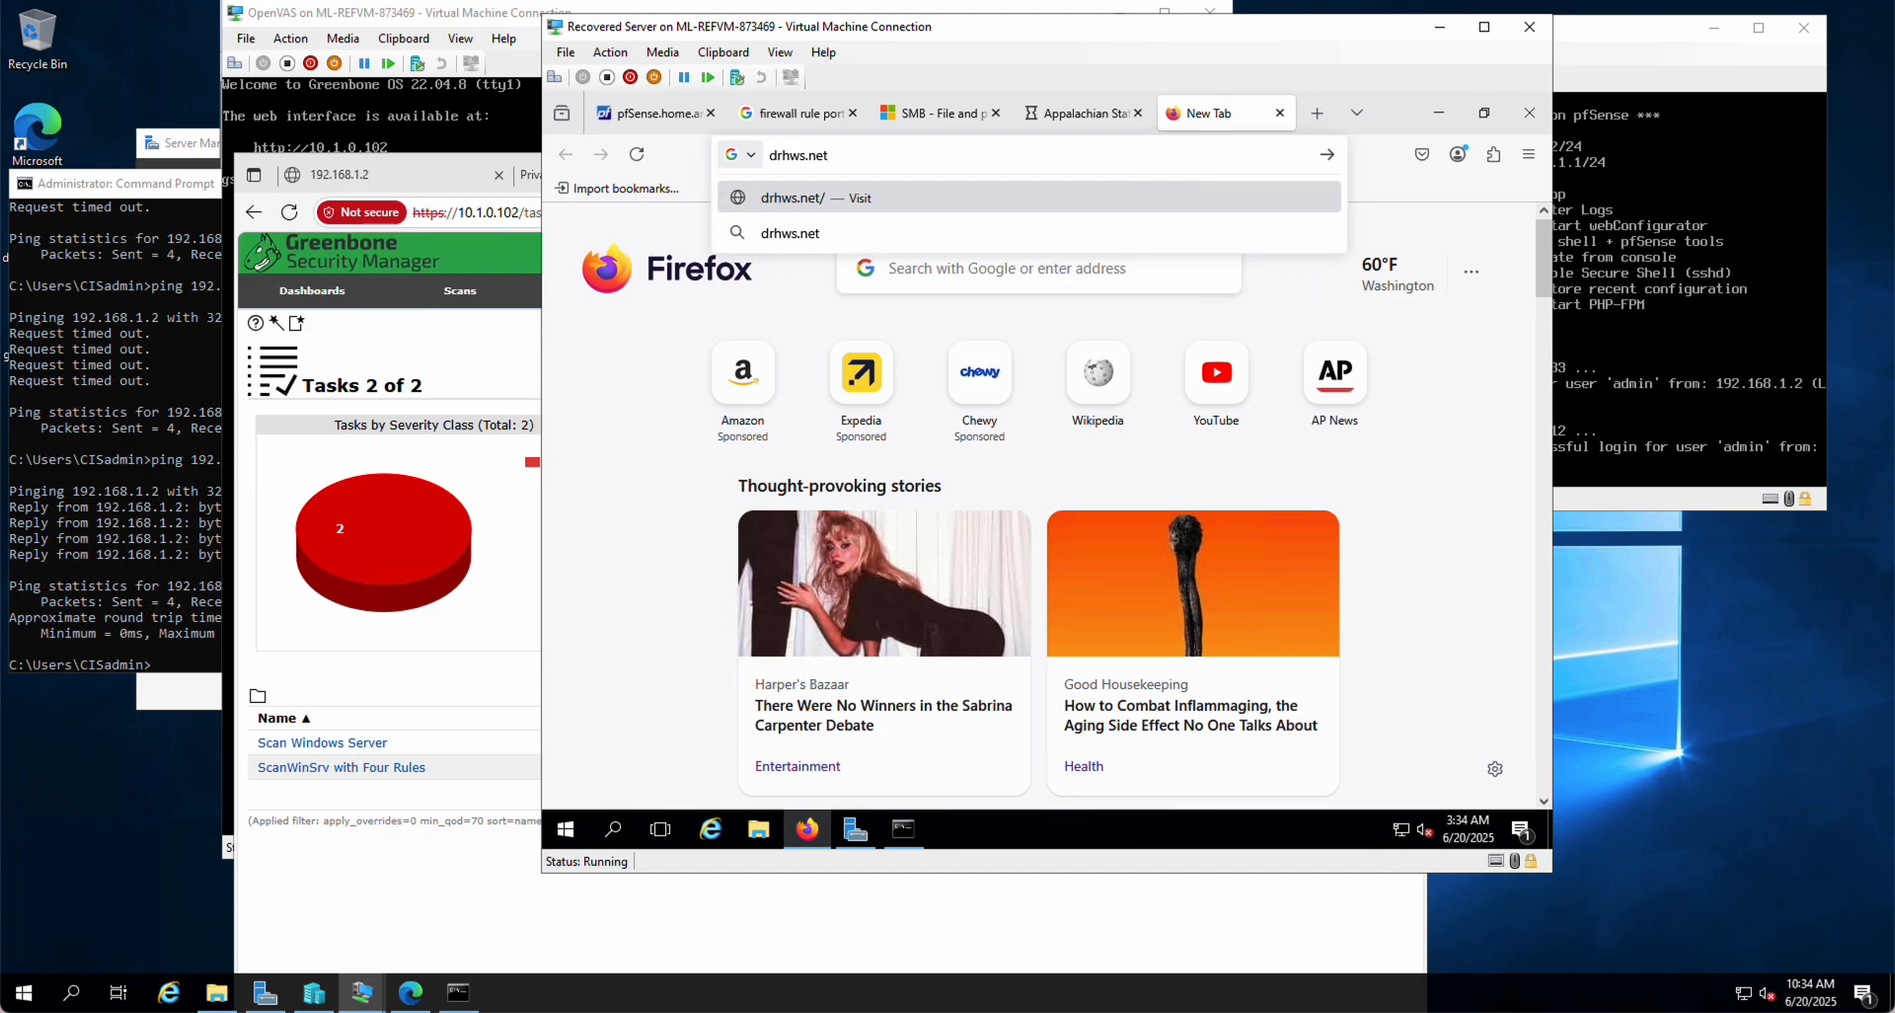
key("Return")
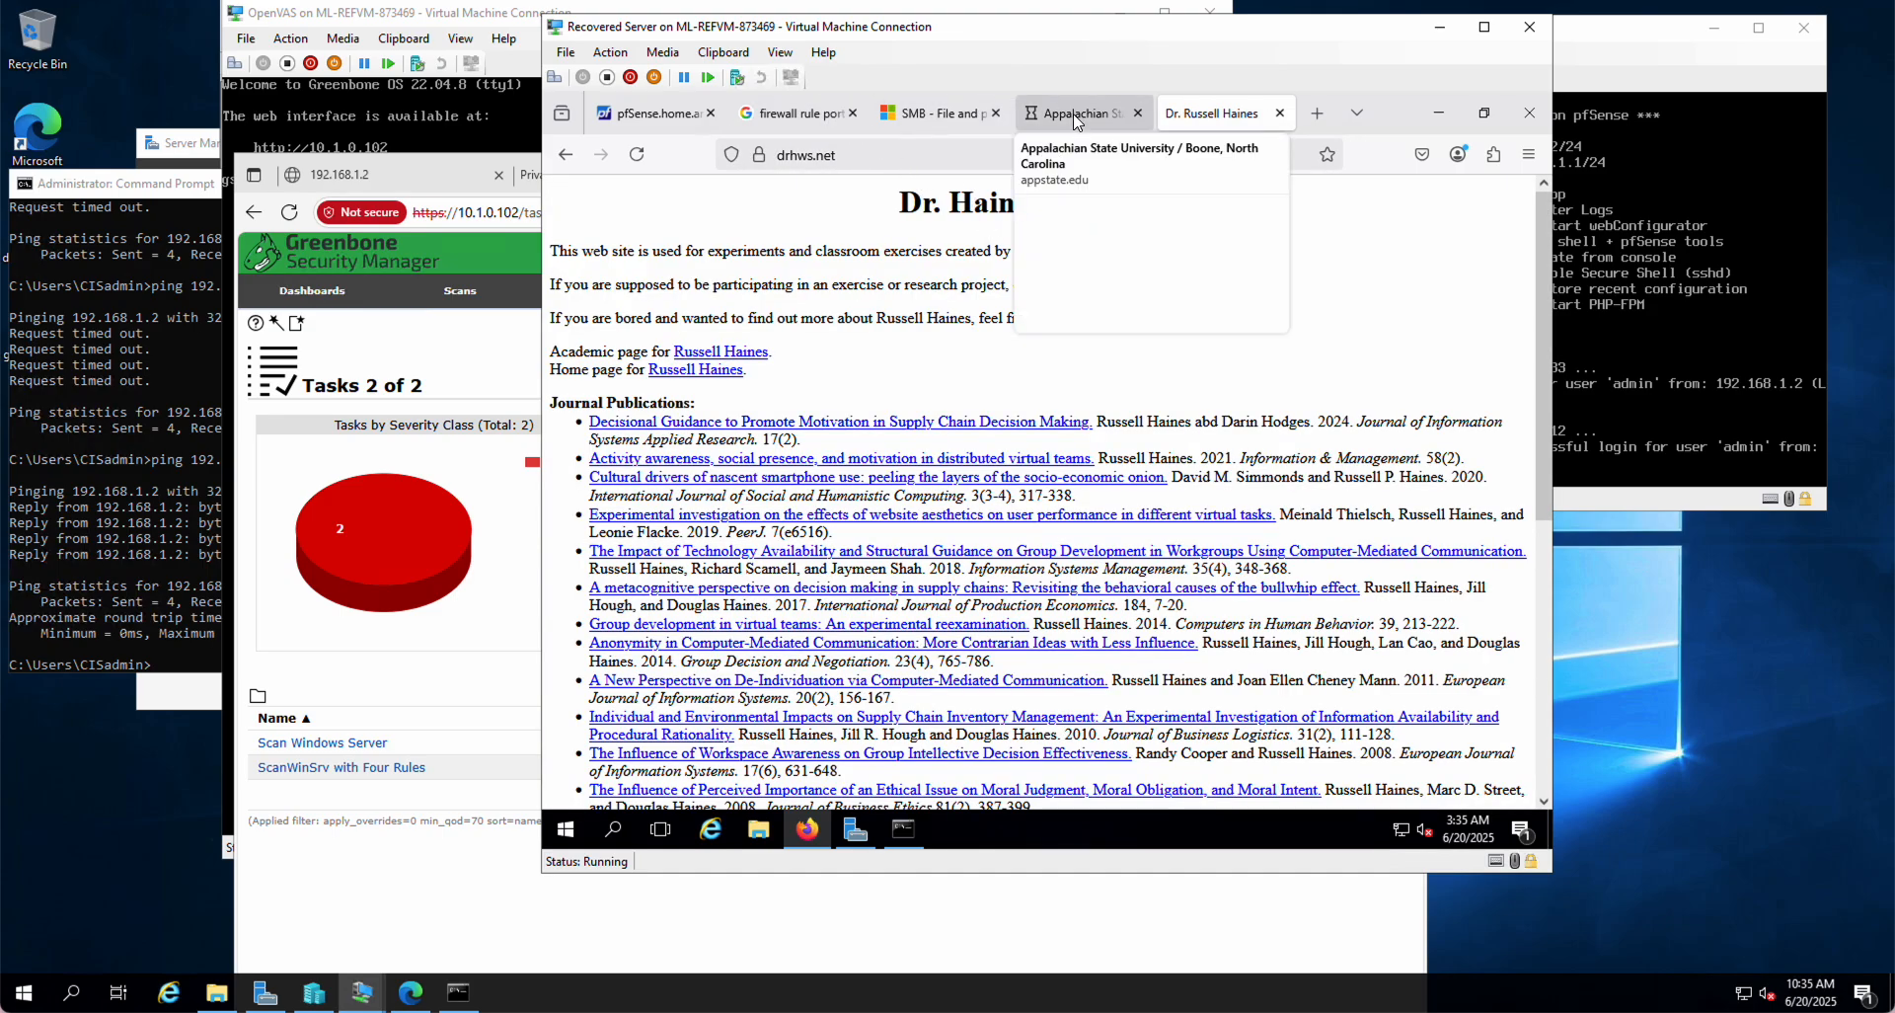
left_click(666, 118)
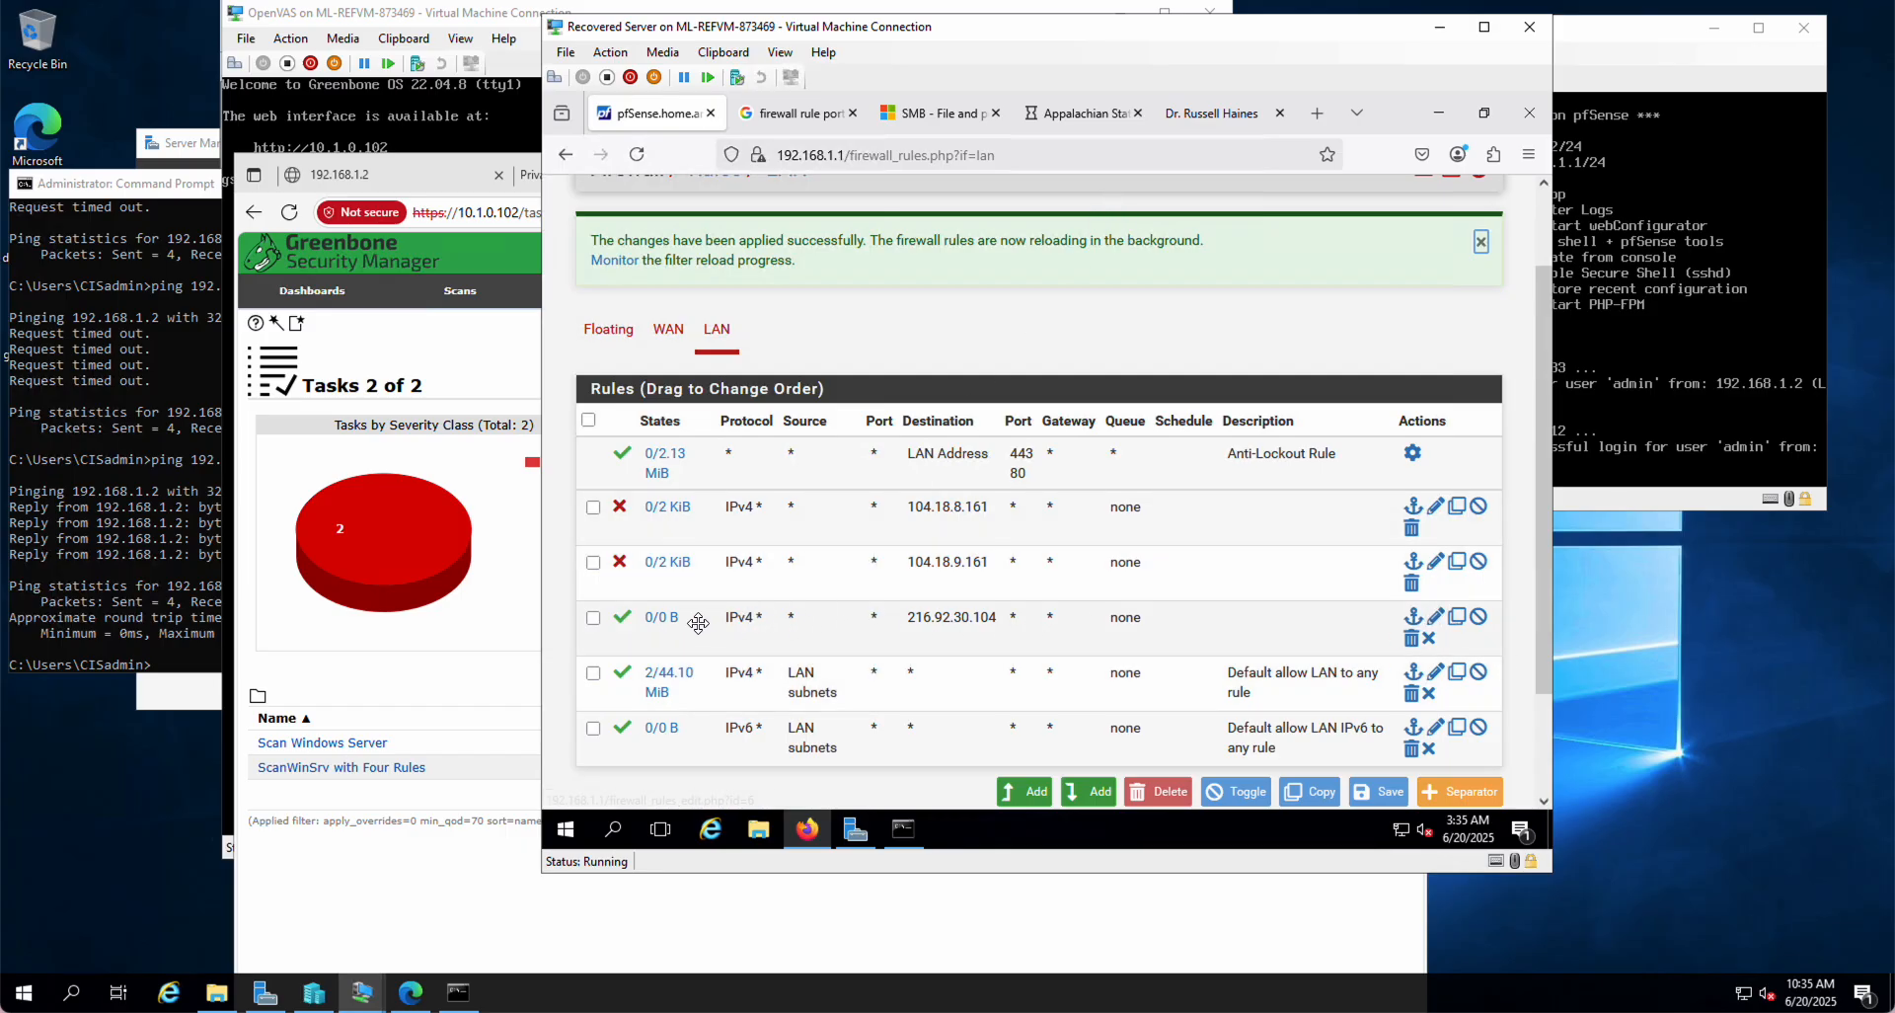
Step: Change the 216.92.30.104 rule's action to Reject, save it and apply the changes
left_click(1435, 616)
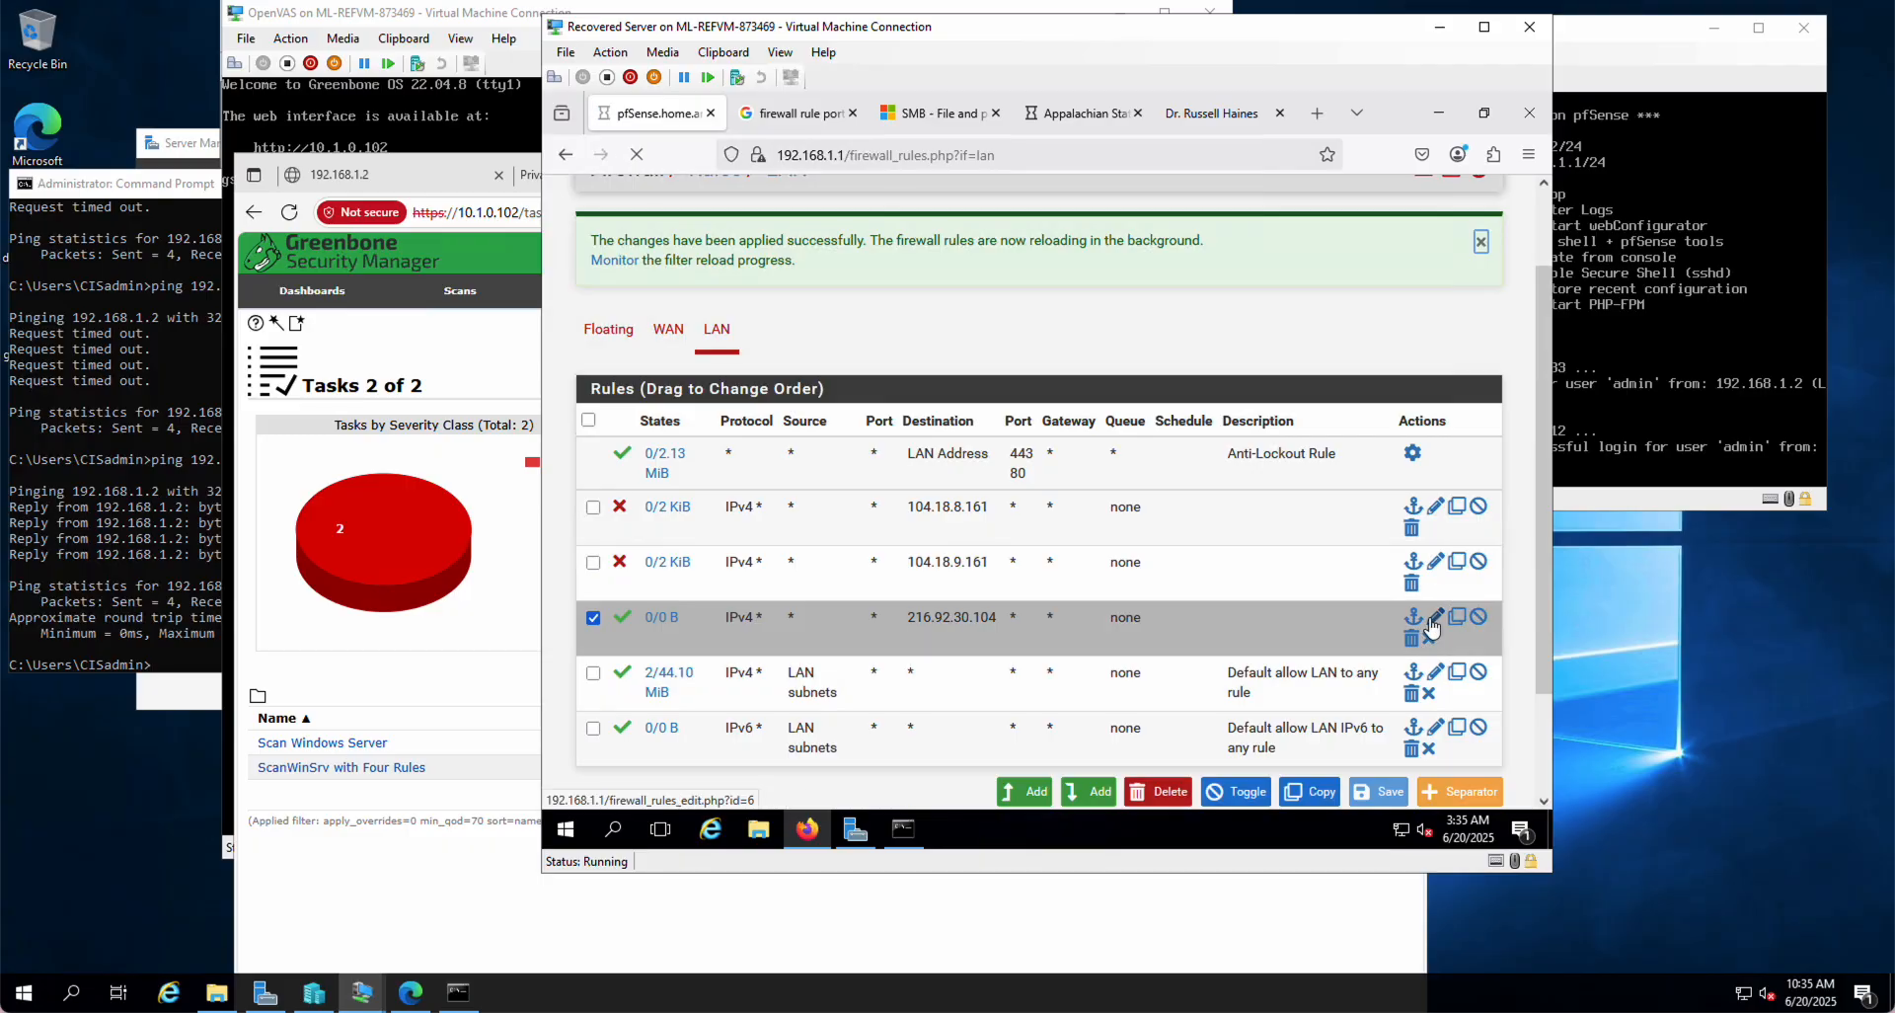
left_click(822, 373)
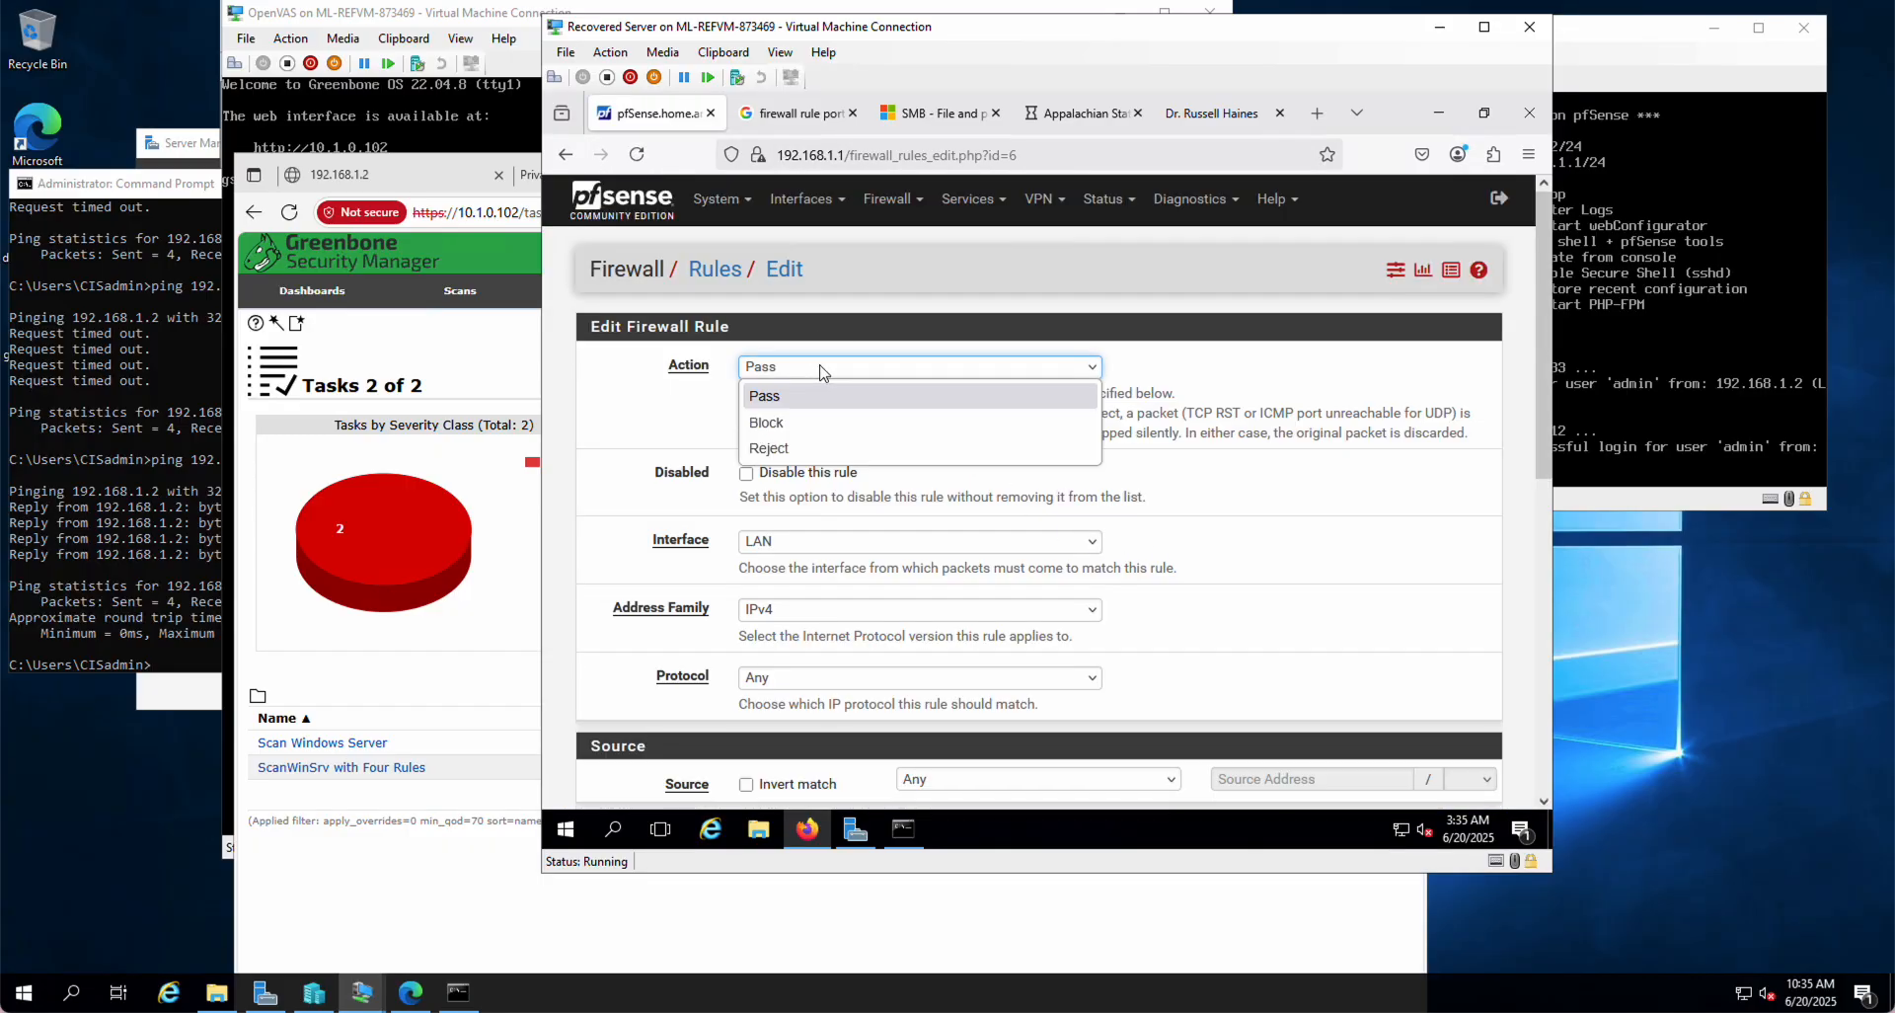
left_click(790, 453)
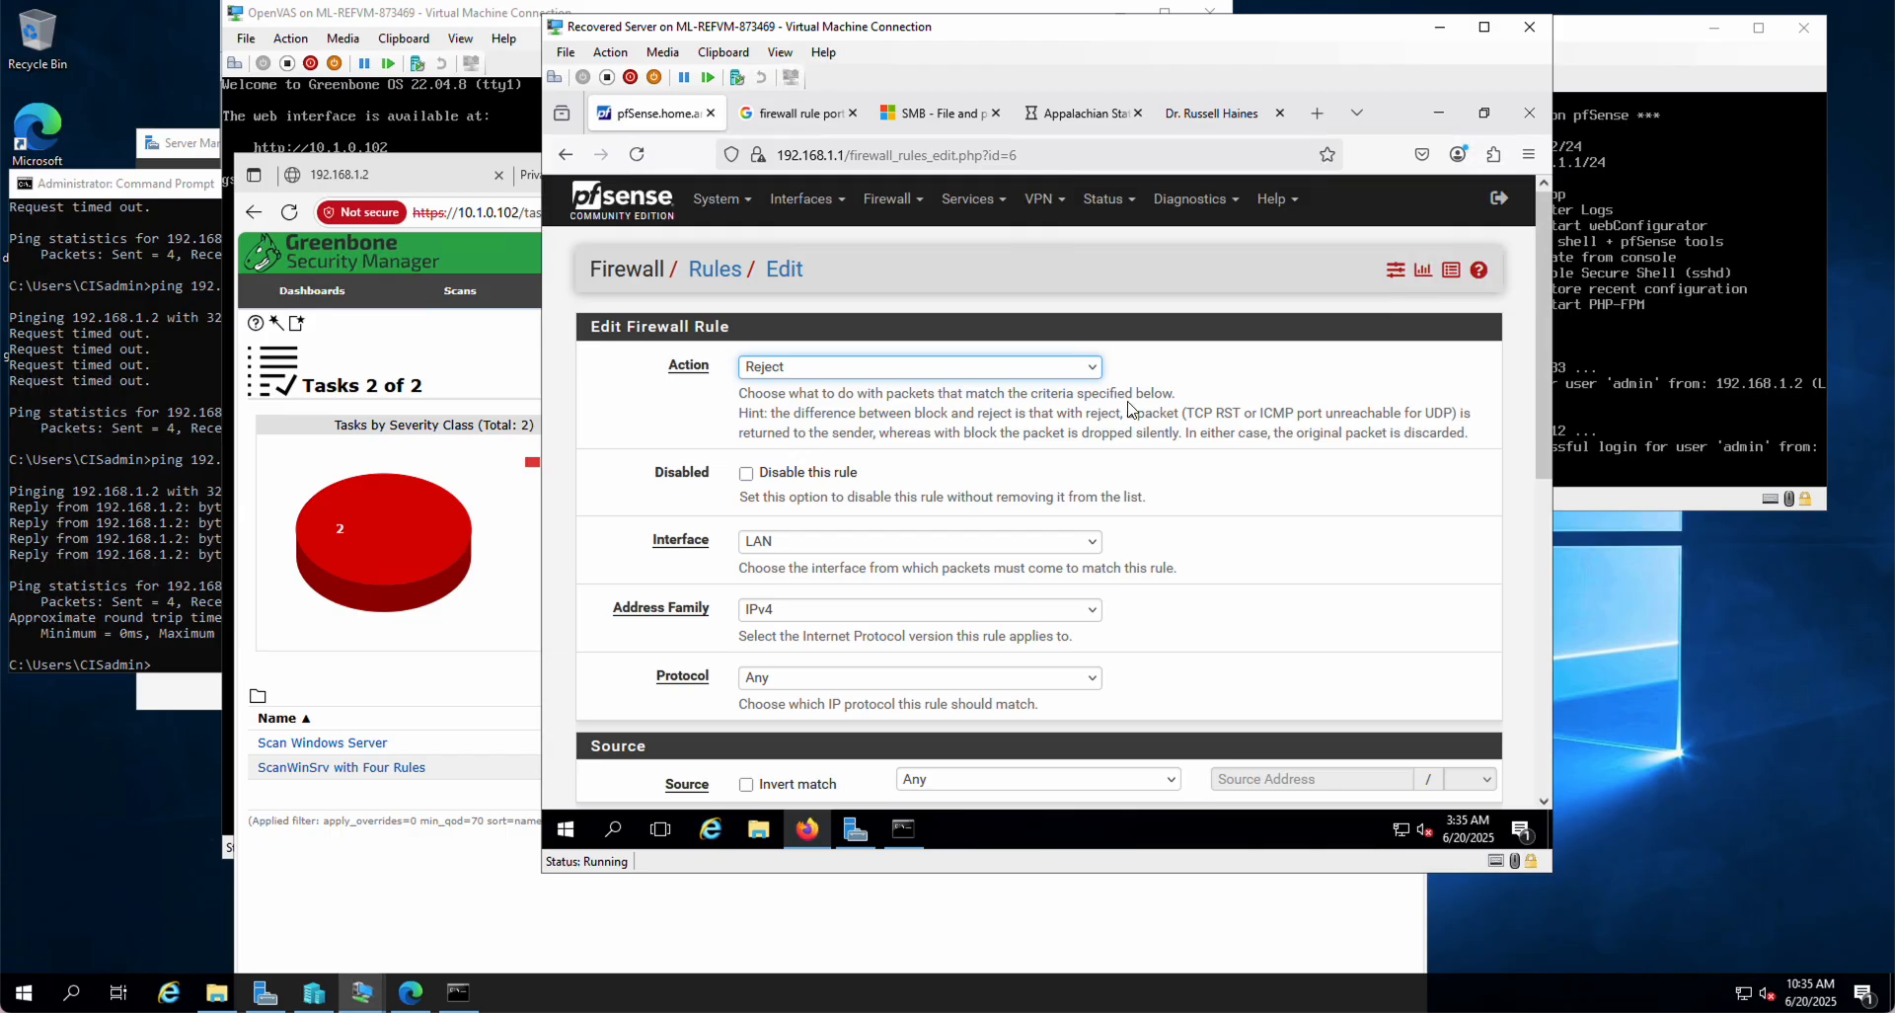
scroll(1274, 573, "down", 8)
left_click(782, 703)
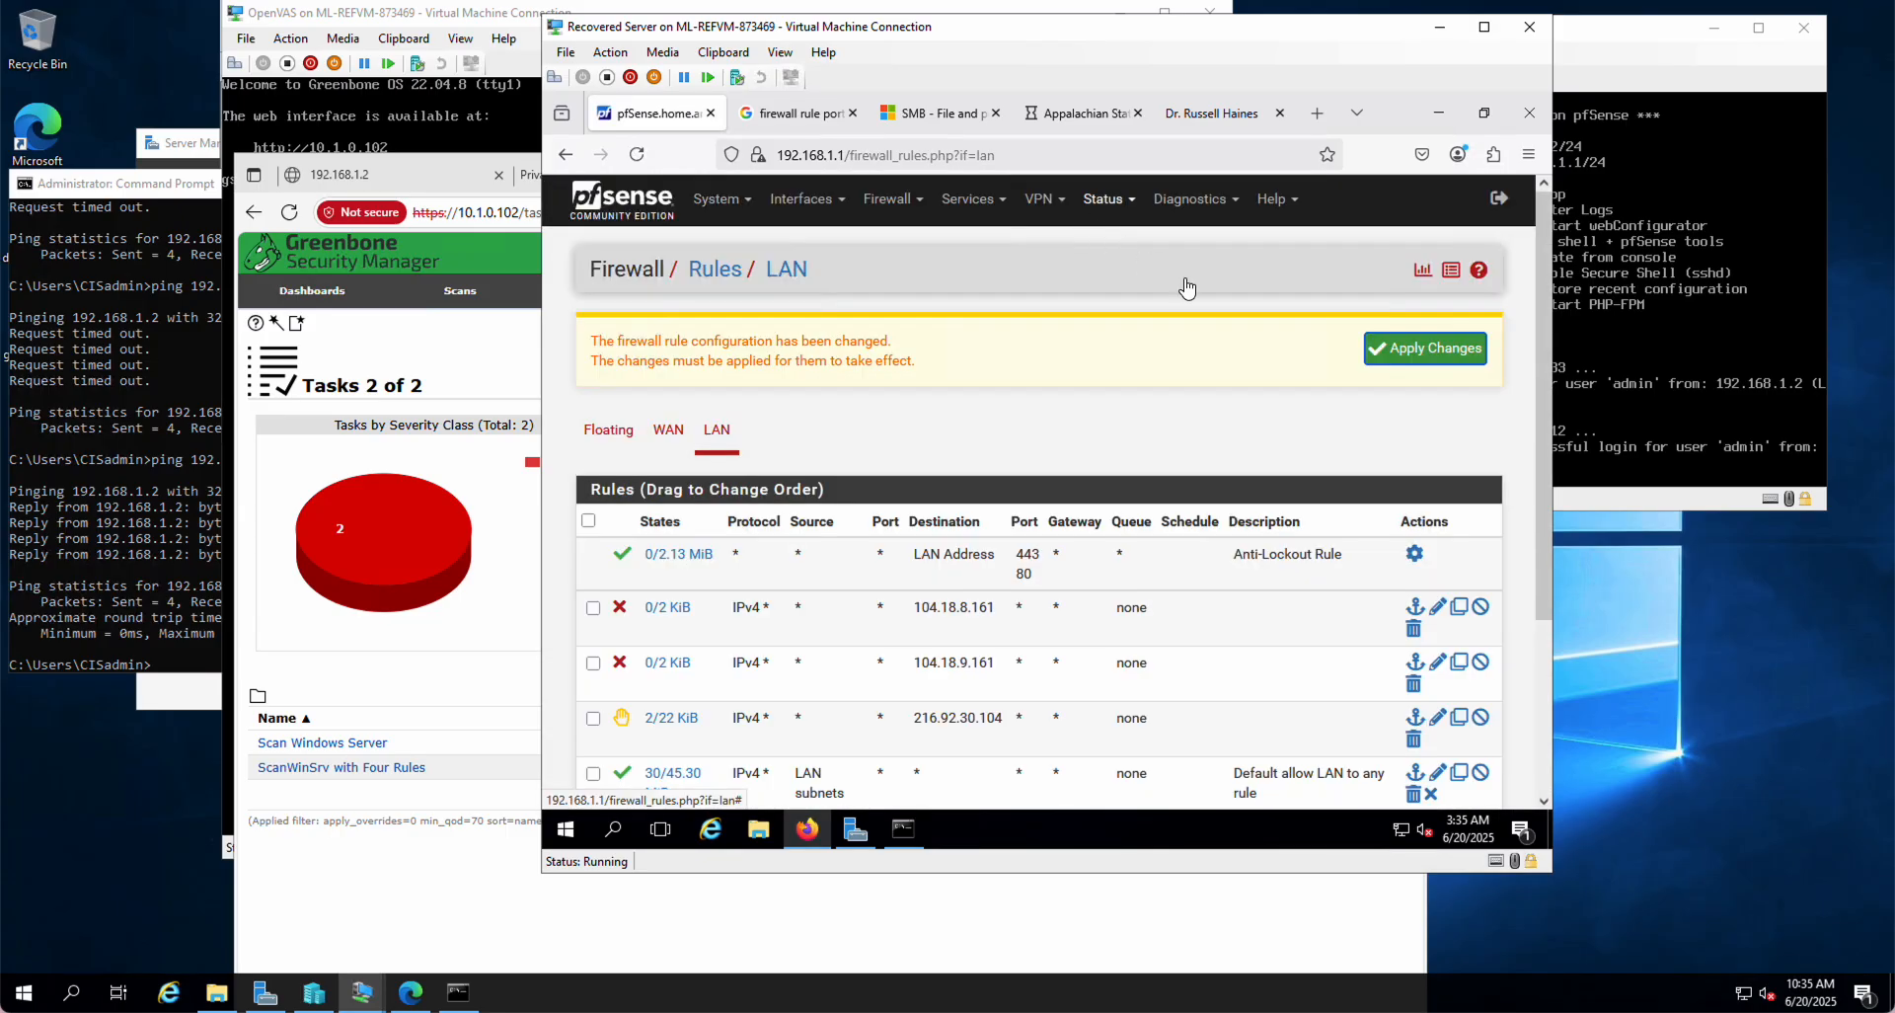
left_click(1414, 353)
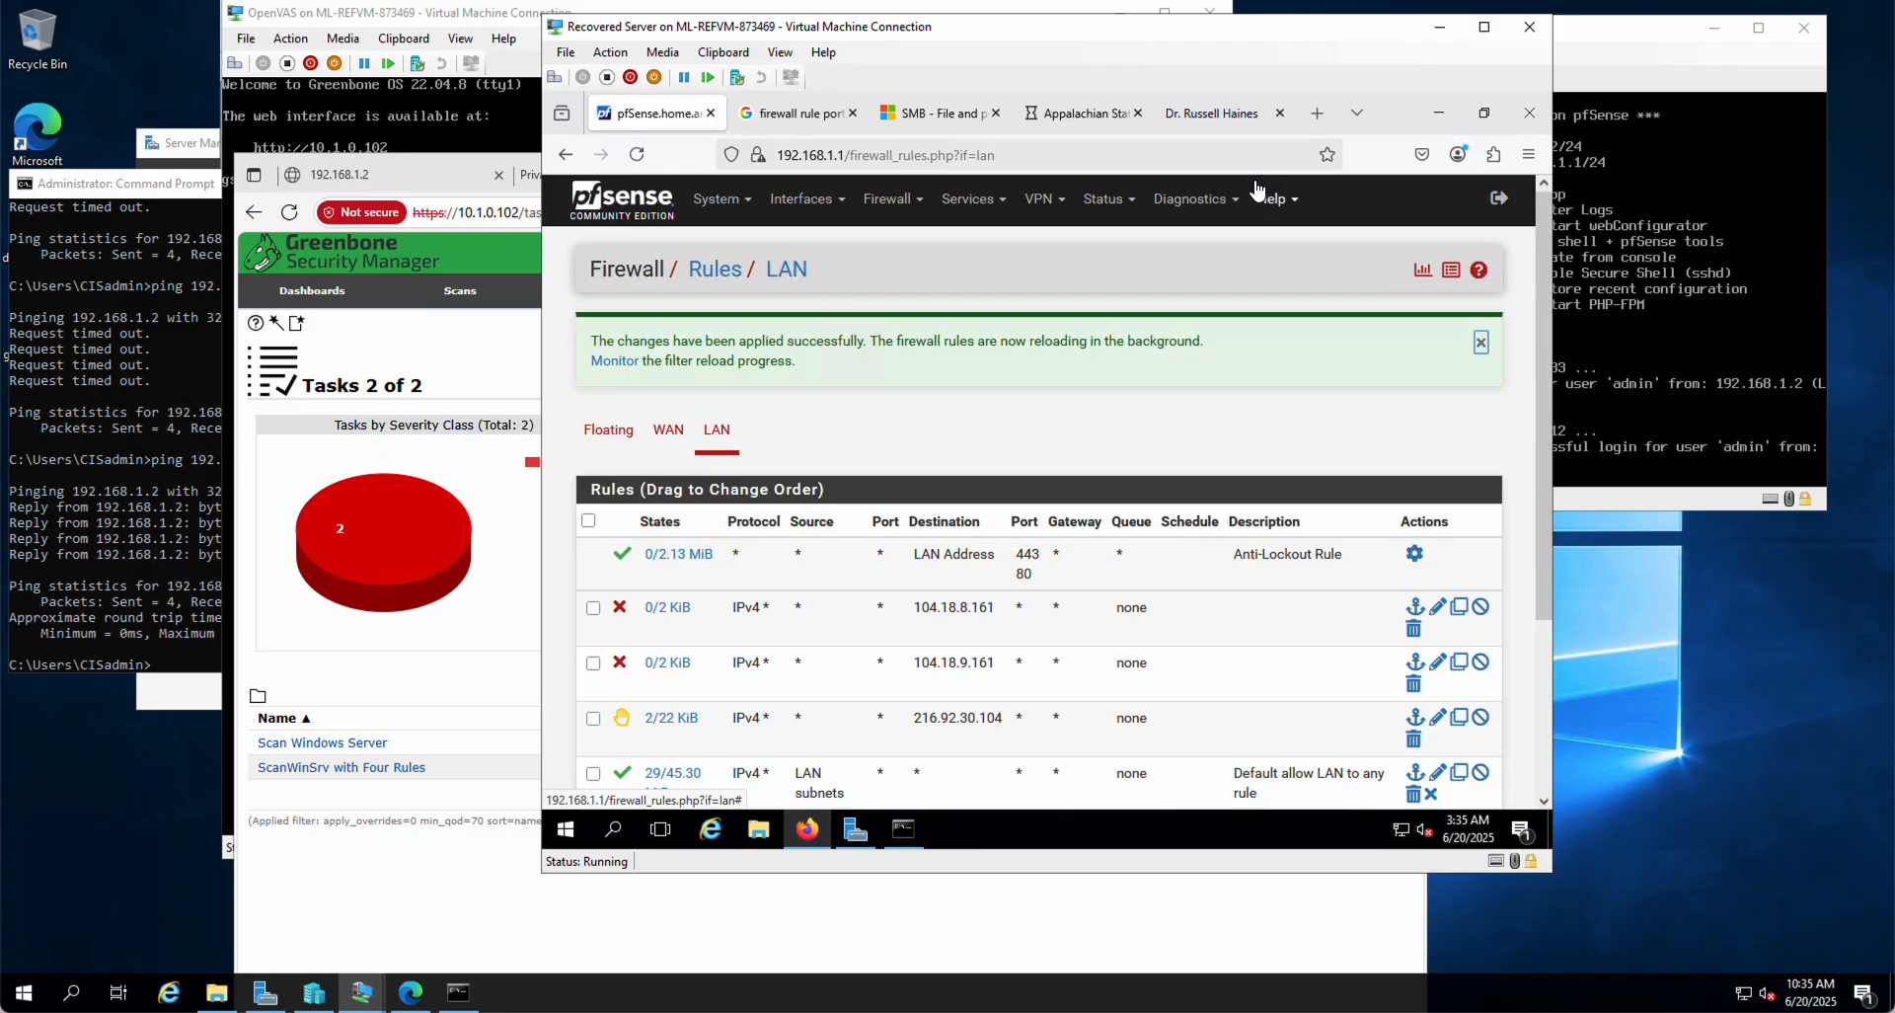
Step: Try superiorschedules.com in a new tab, retry after it fails, then return to pfSense
left_click(1316, 112)
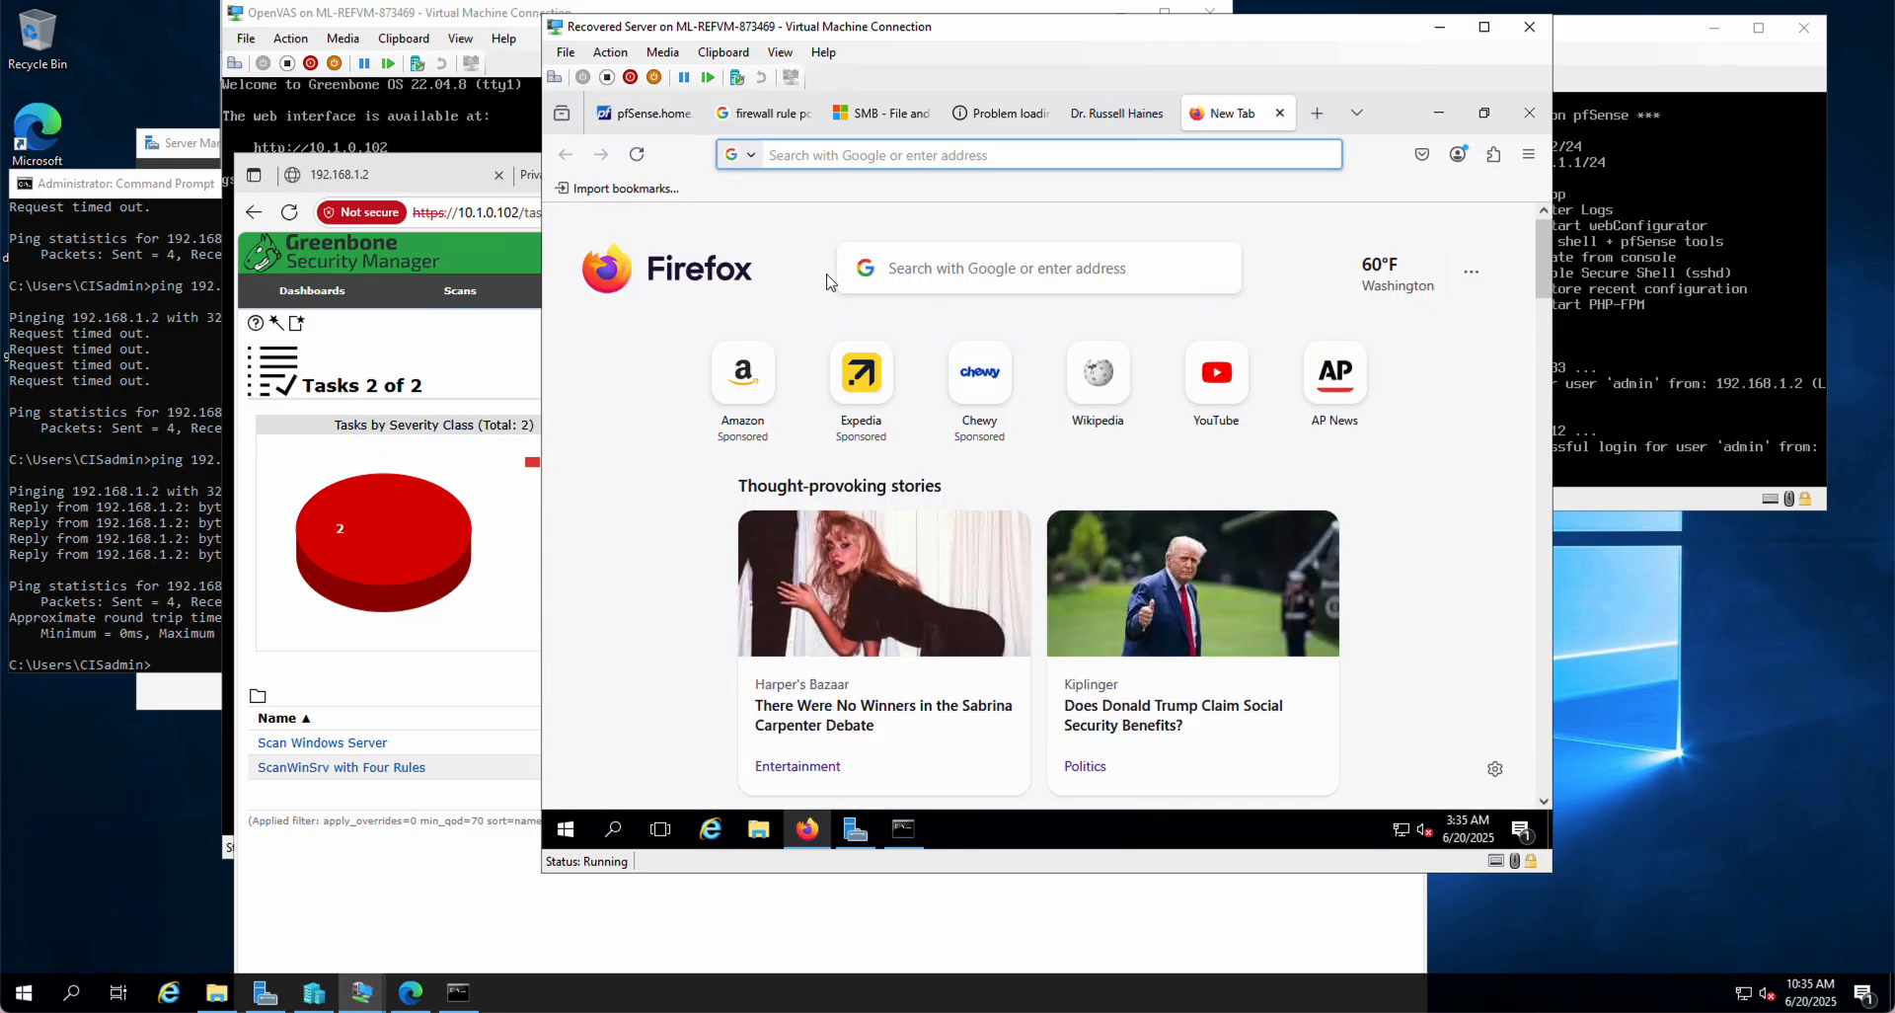
type("superio")
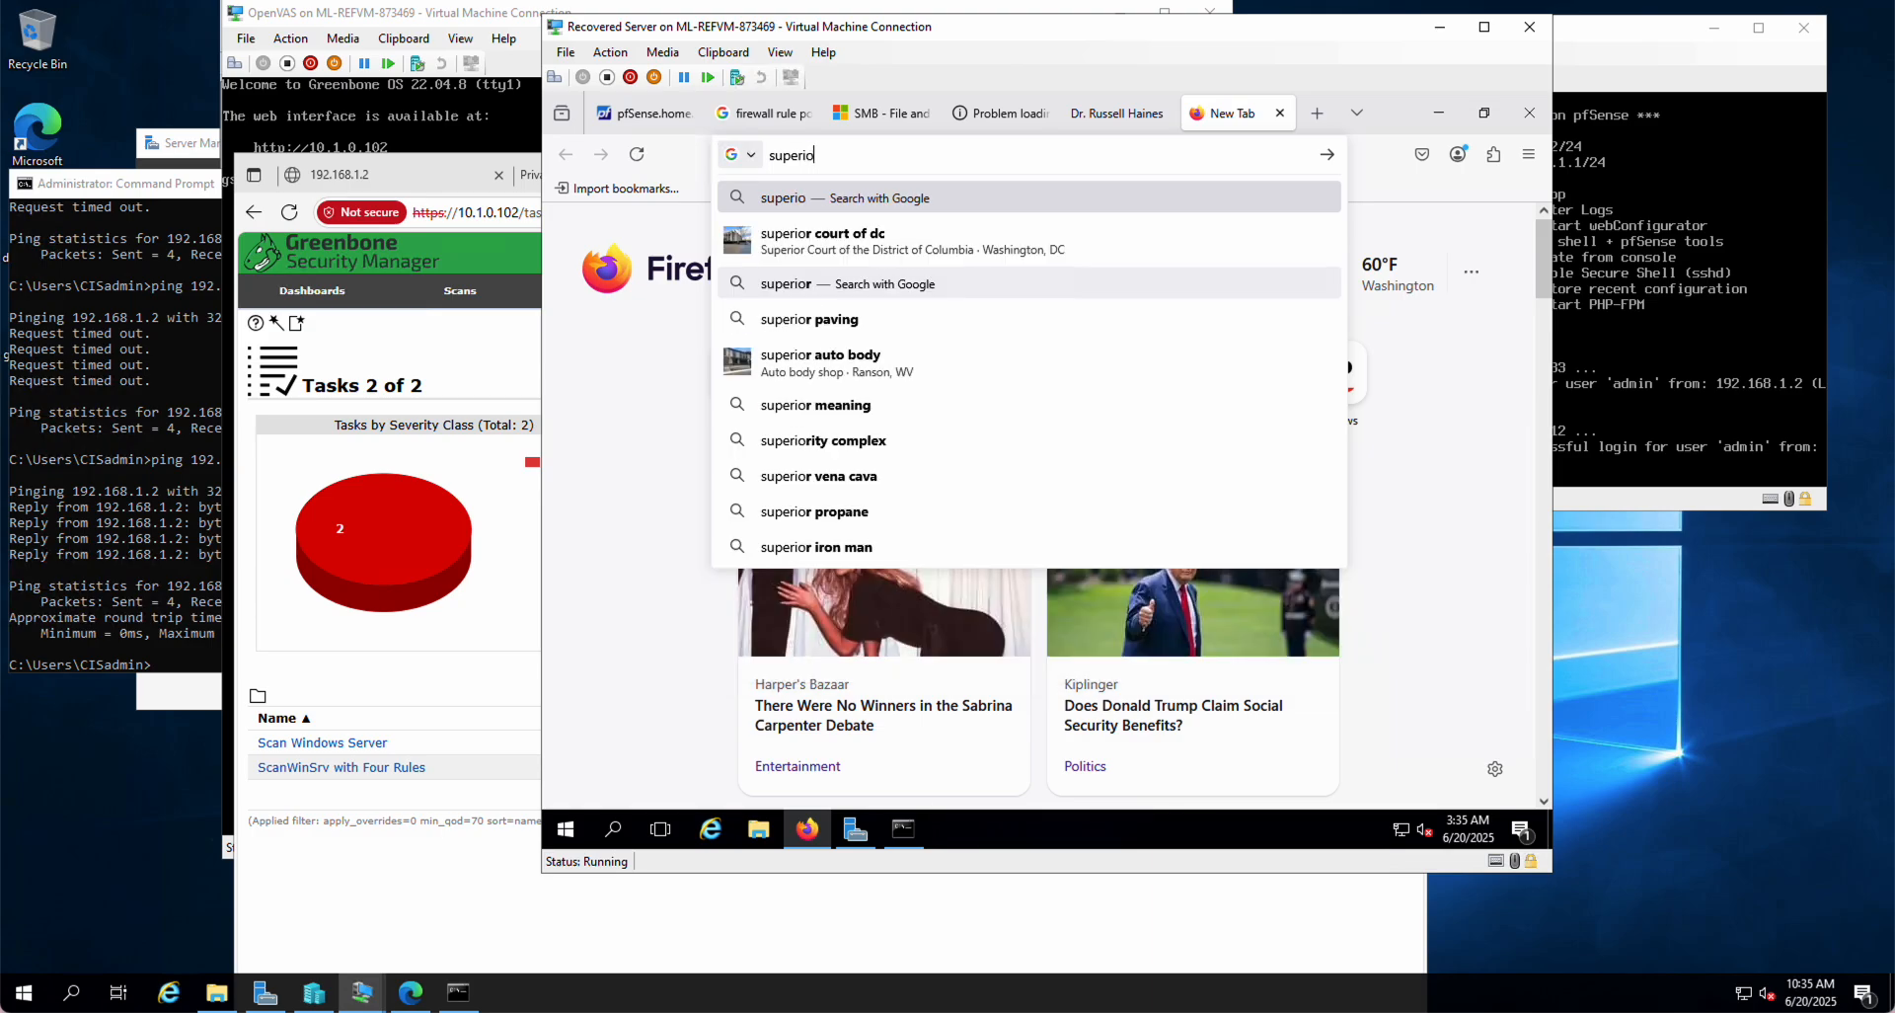
type("rschedules.com")
key("Return")
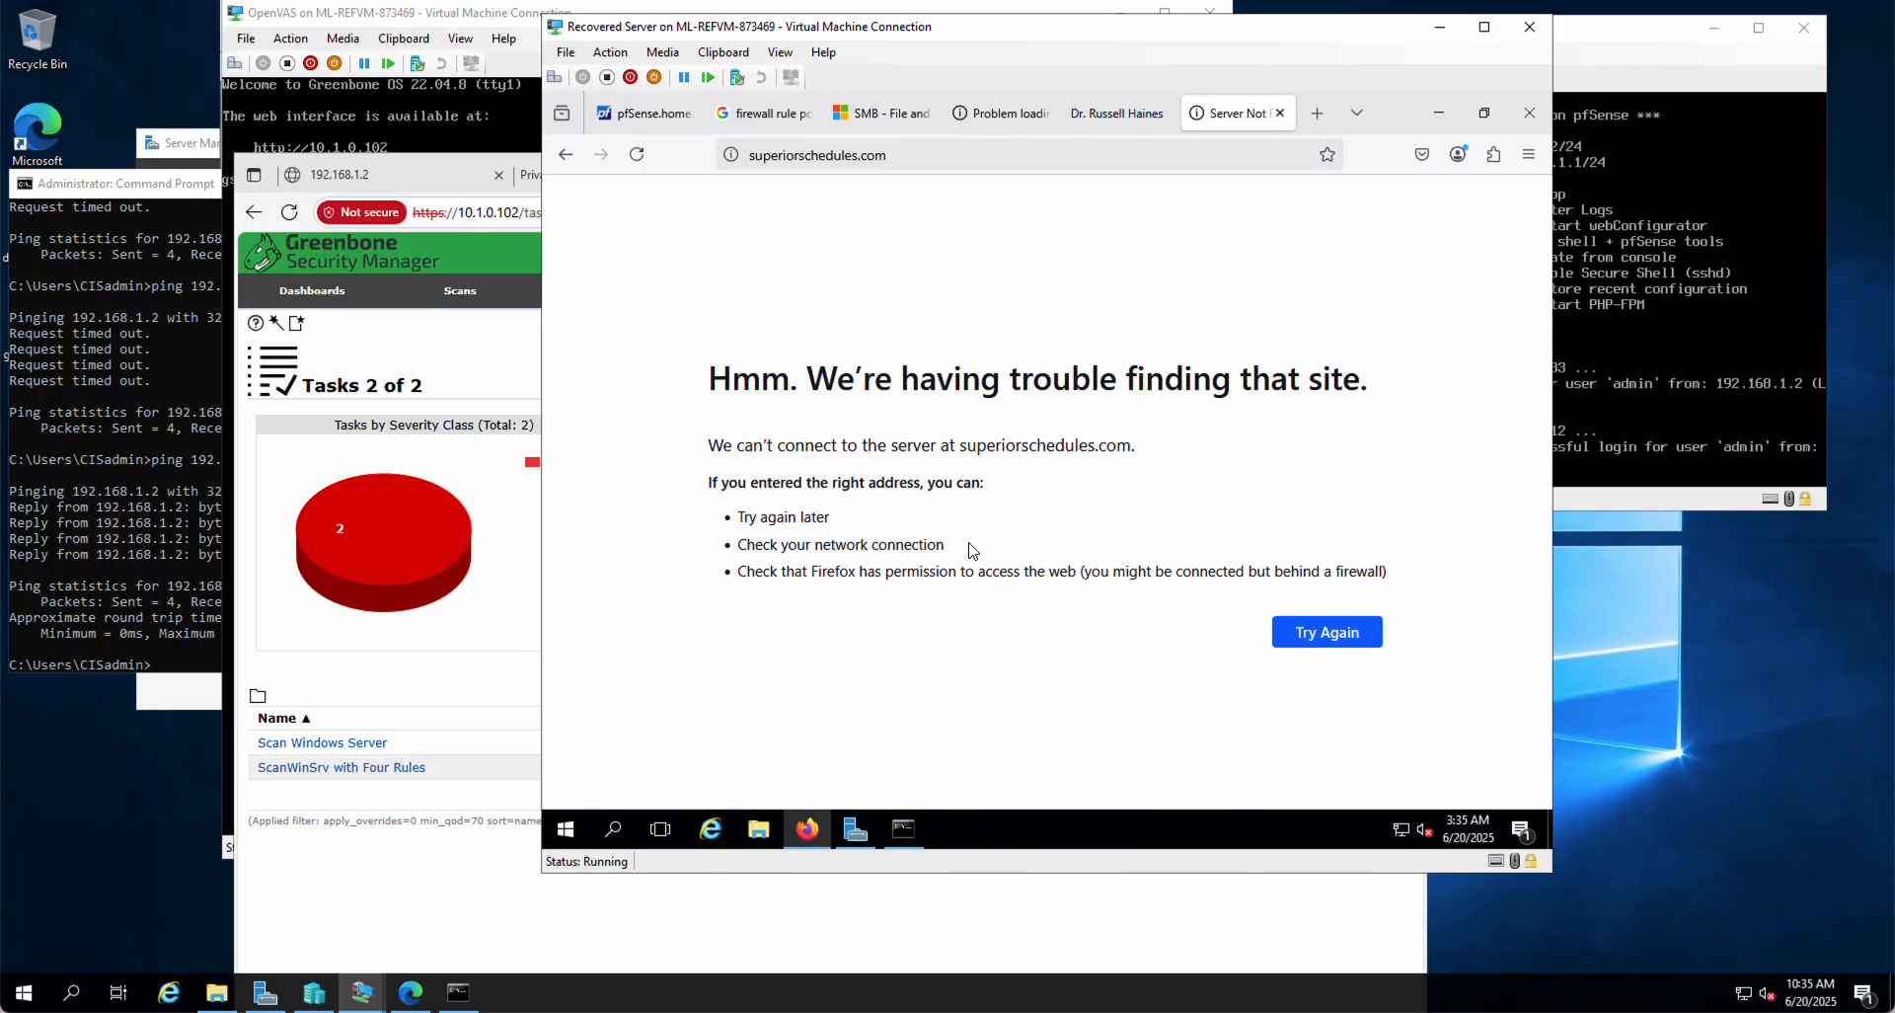
left_click(1349, 634)
left_click(647, 113)
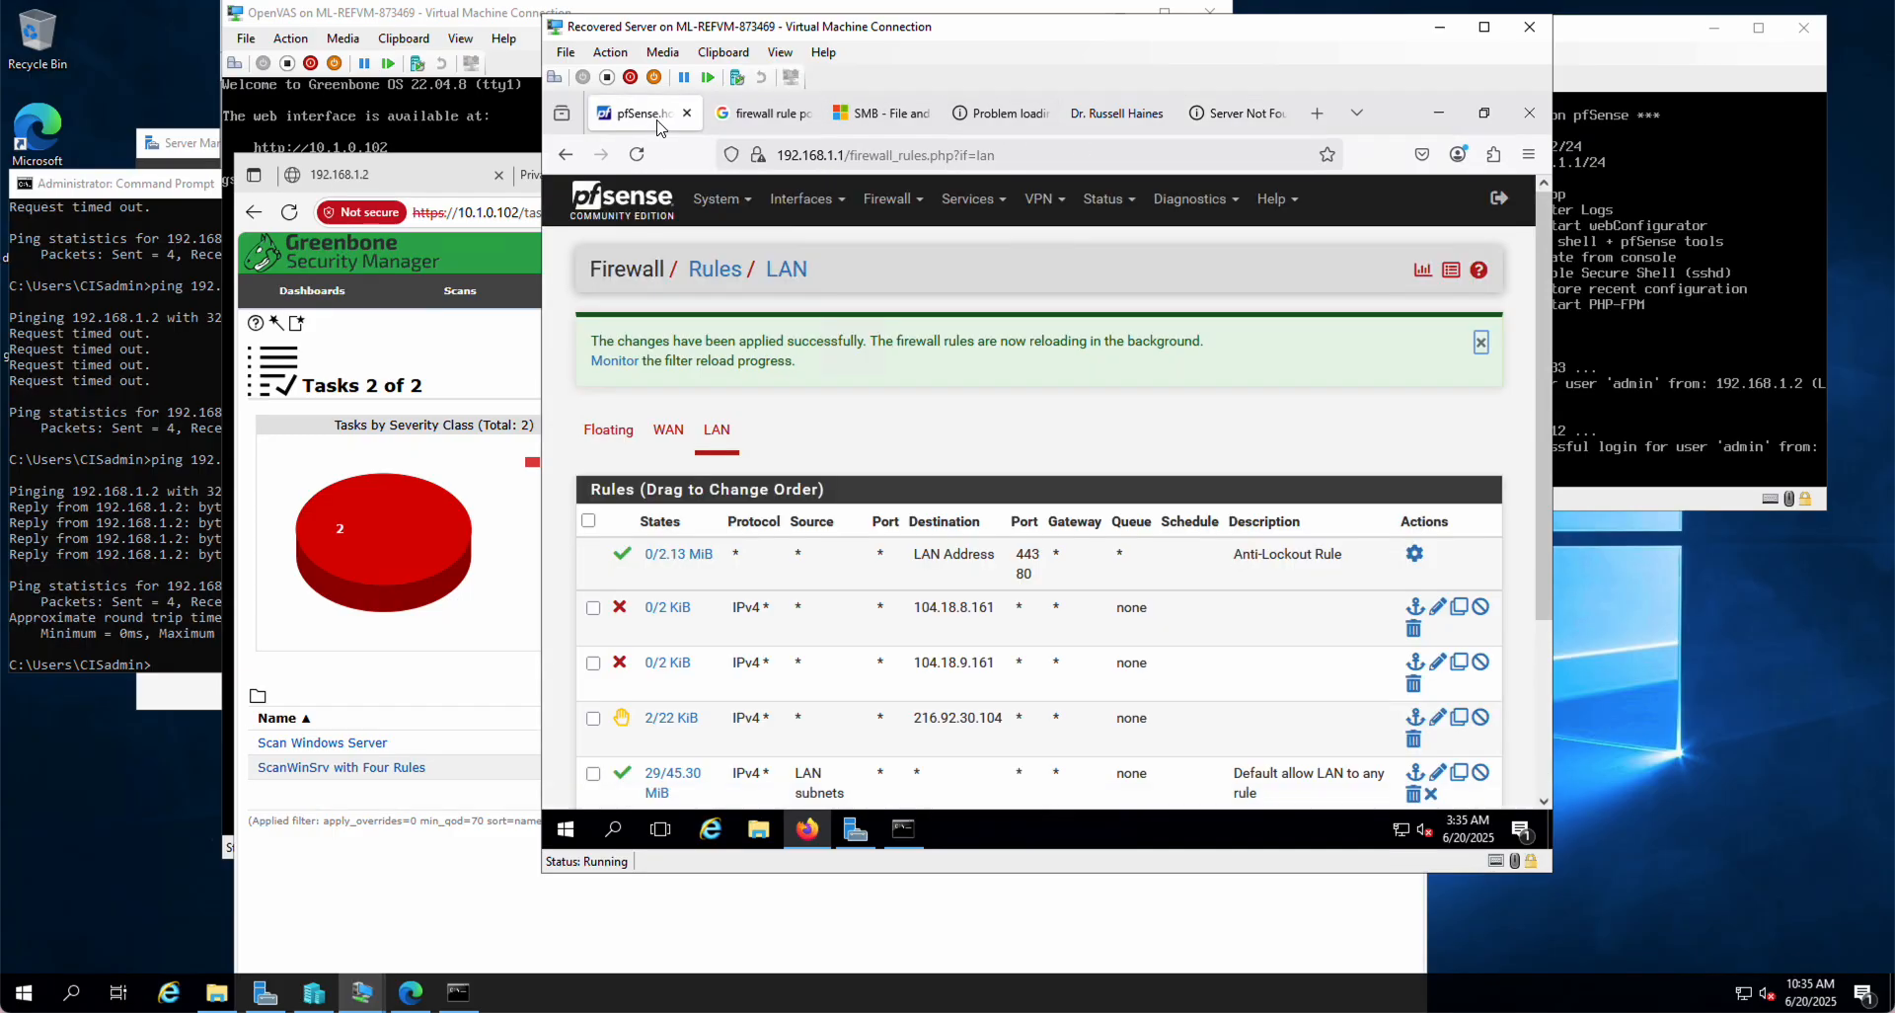
Step: Switch the 216.92.30.104 rule's action to Block, save it and apply the changes
left_click(1439, 721)
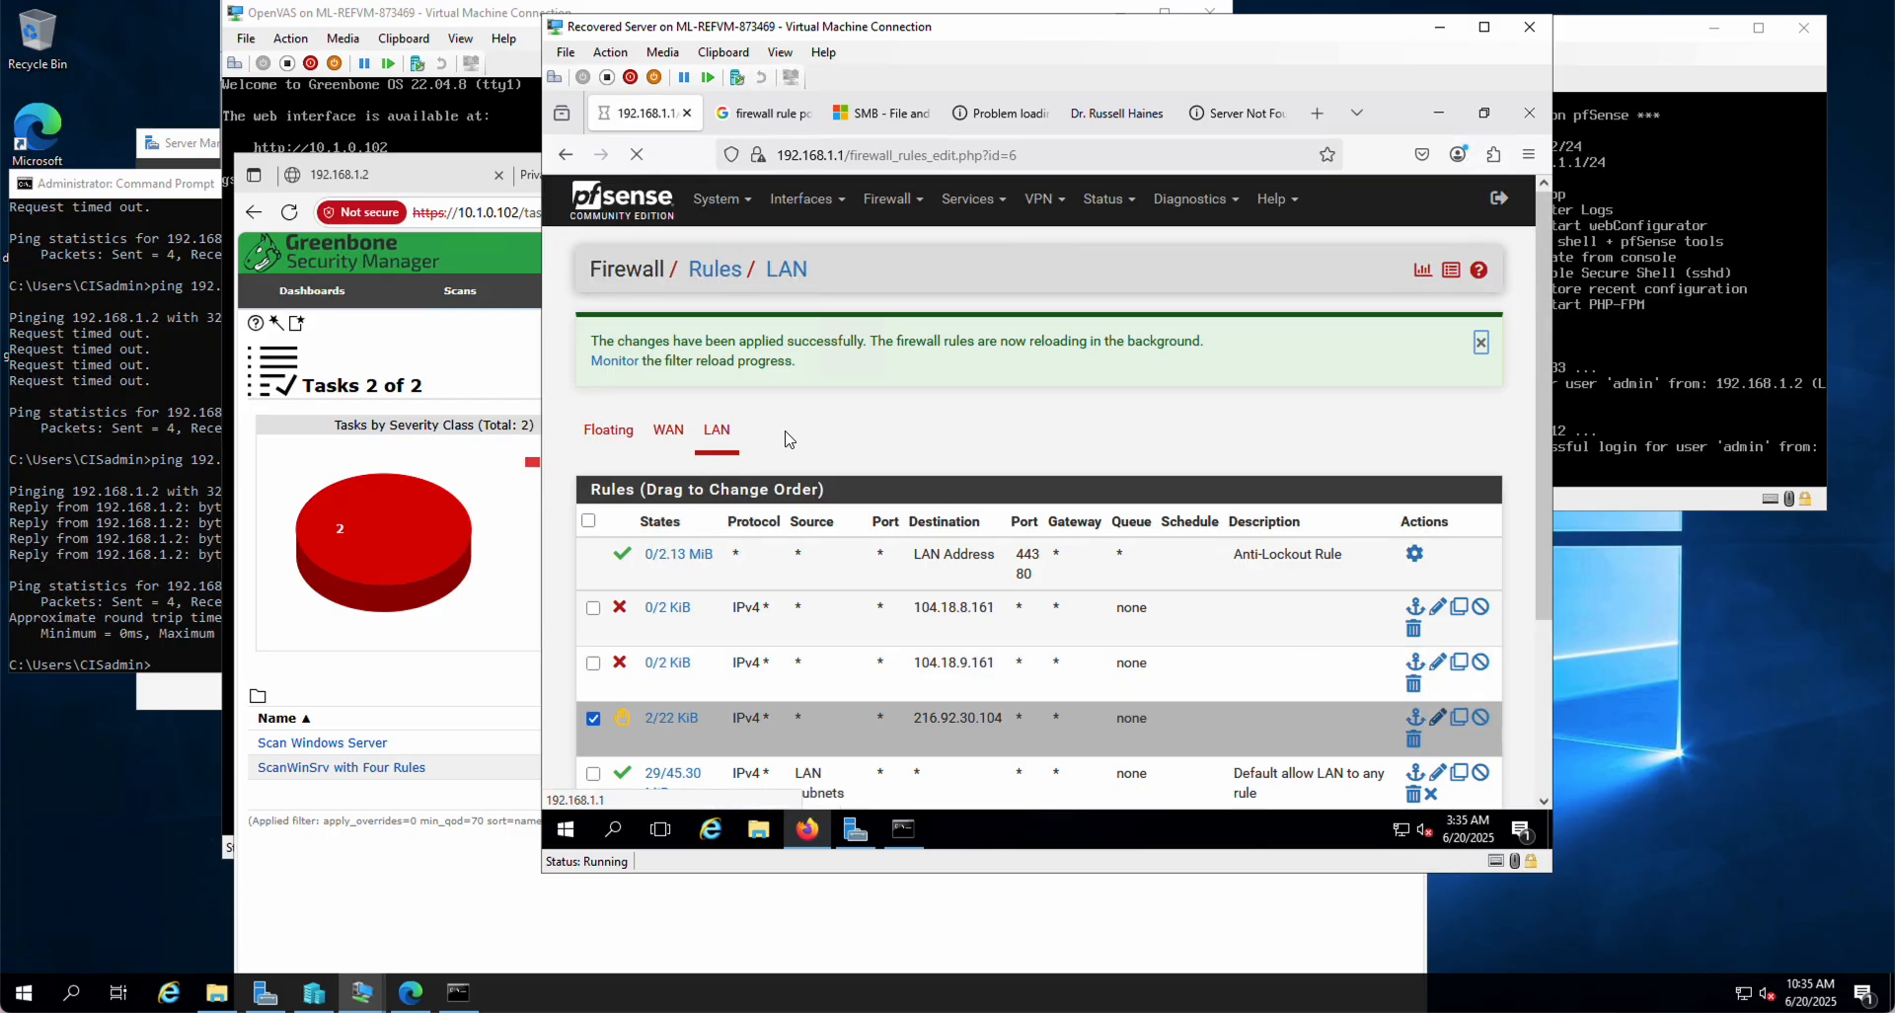
left_click(781, 371)
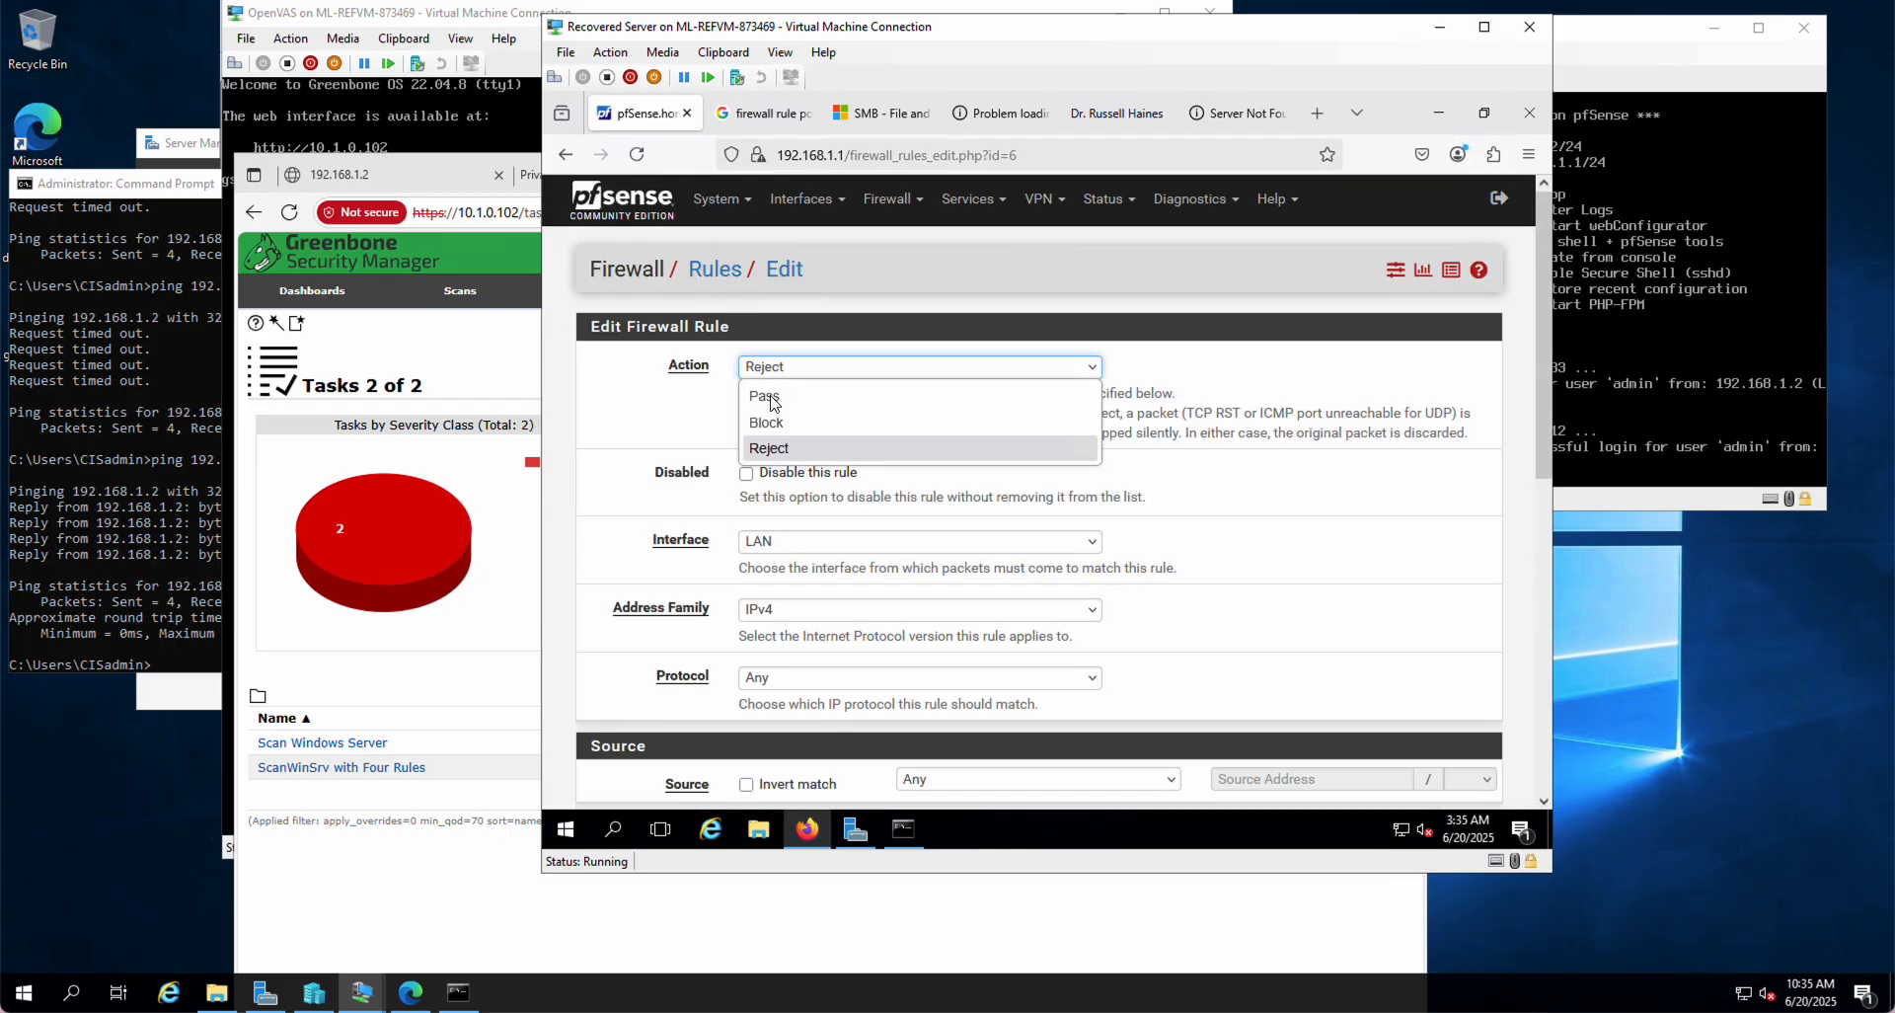
left_click(769, 422)
scroll(1157, 561, "down", 10)
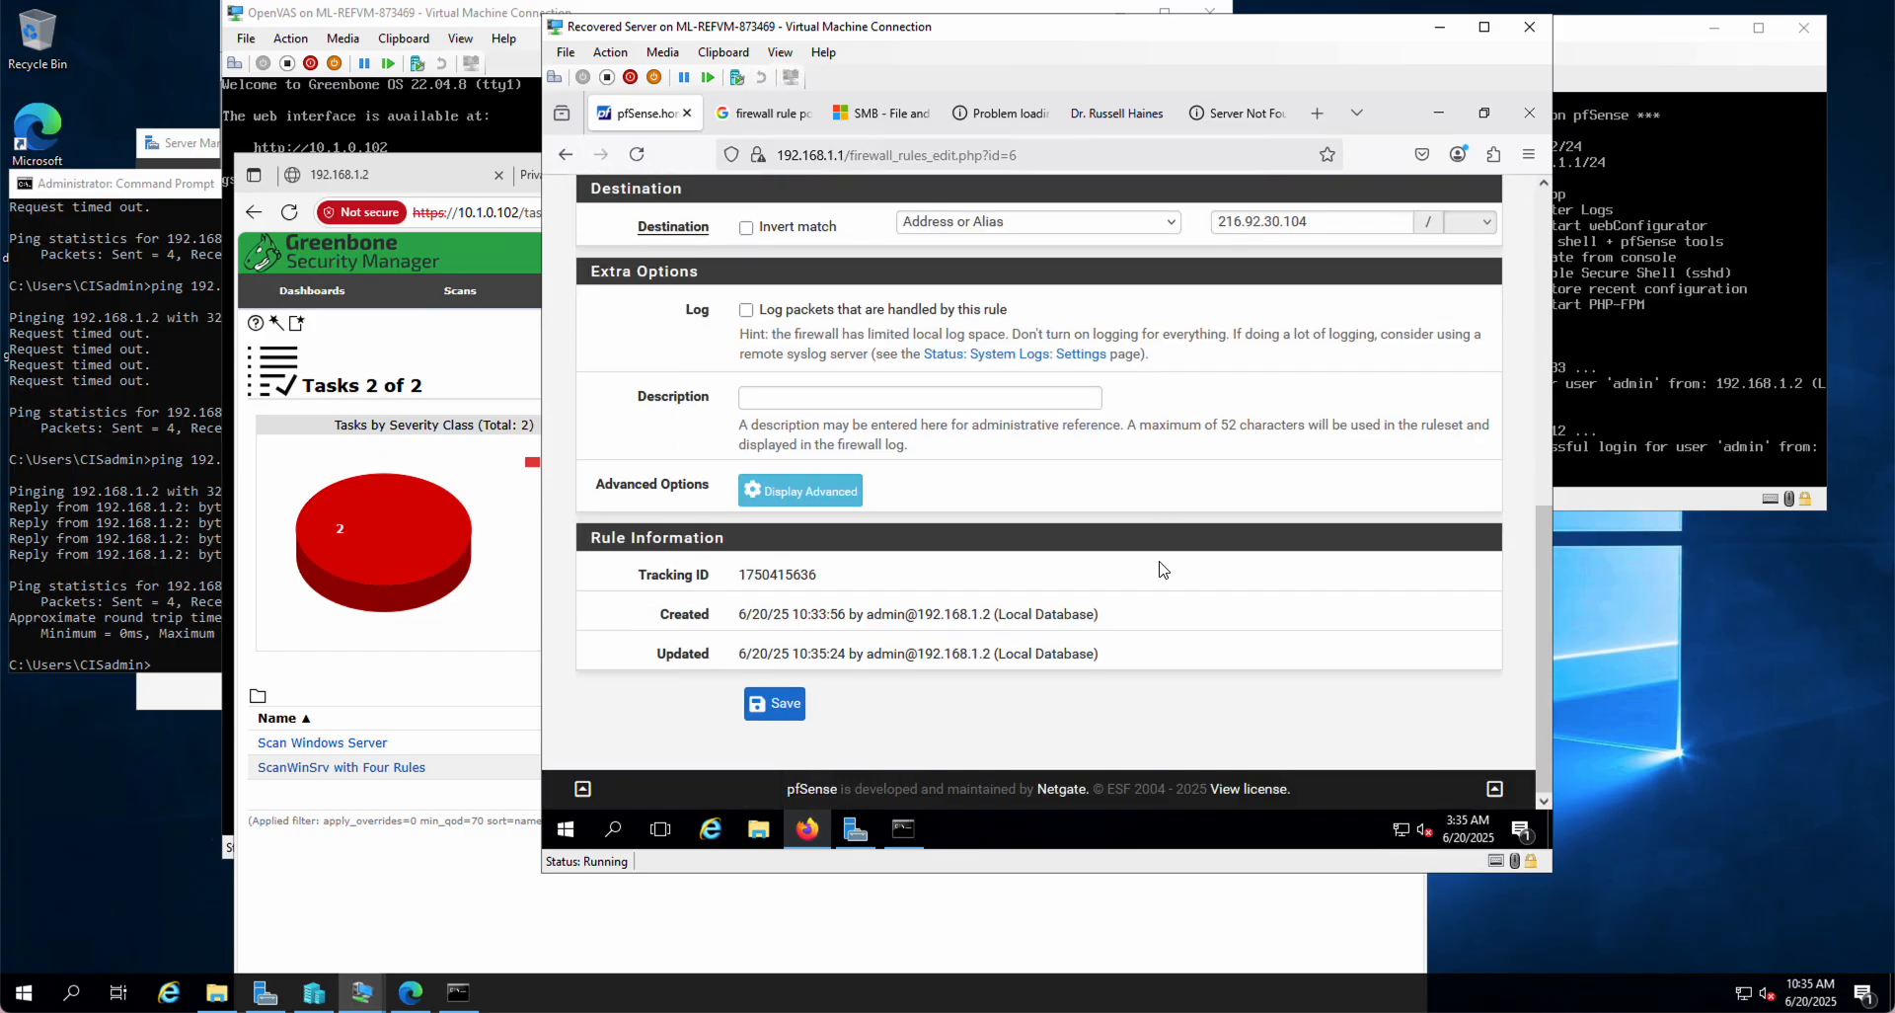
left_click(771, 705)
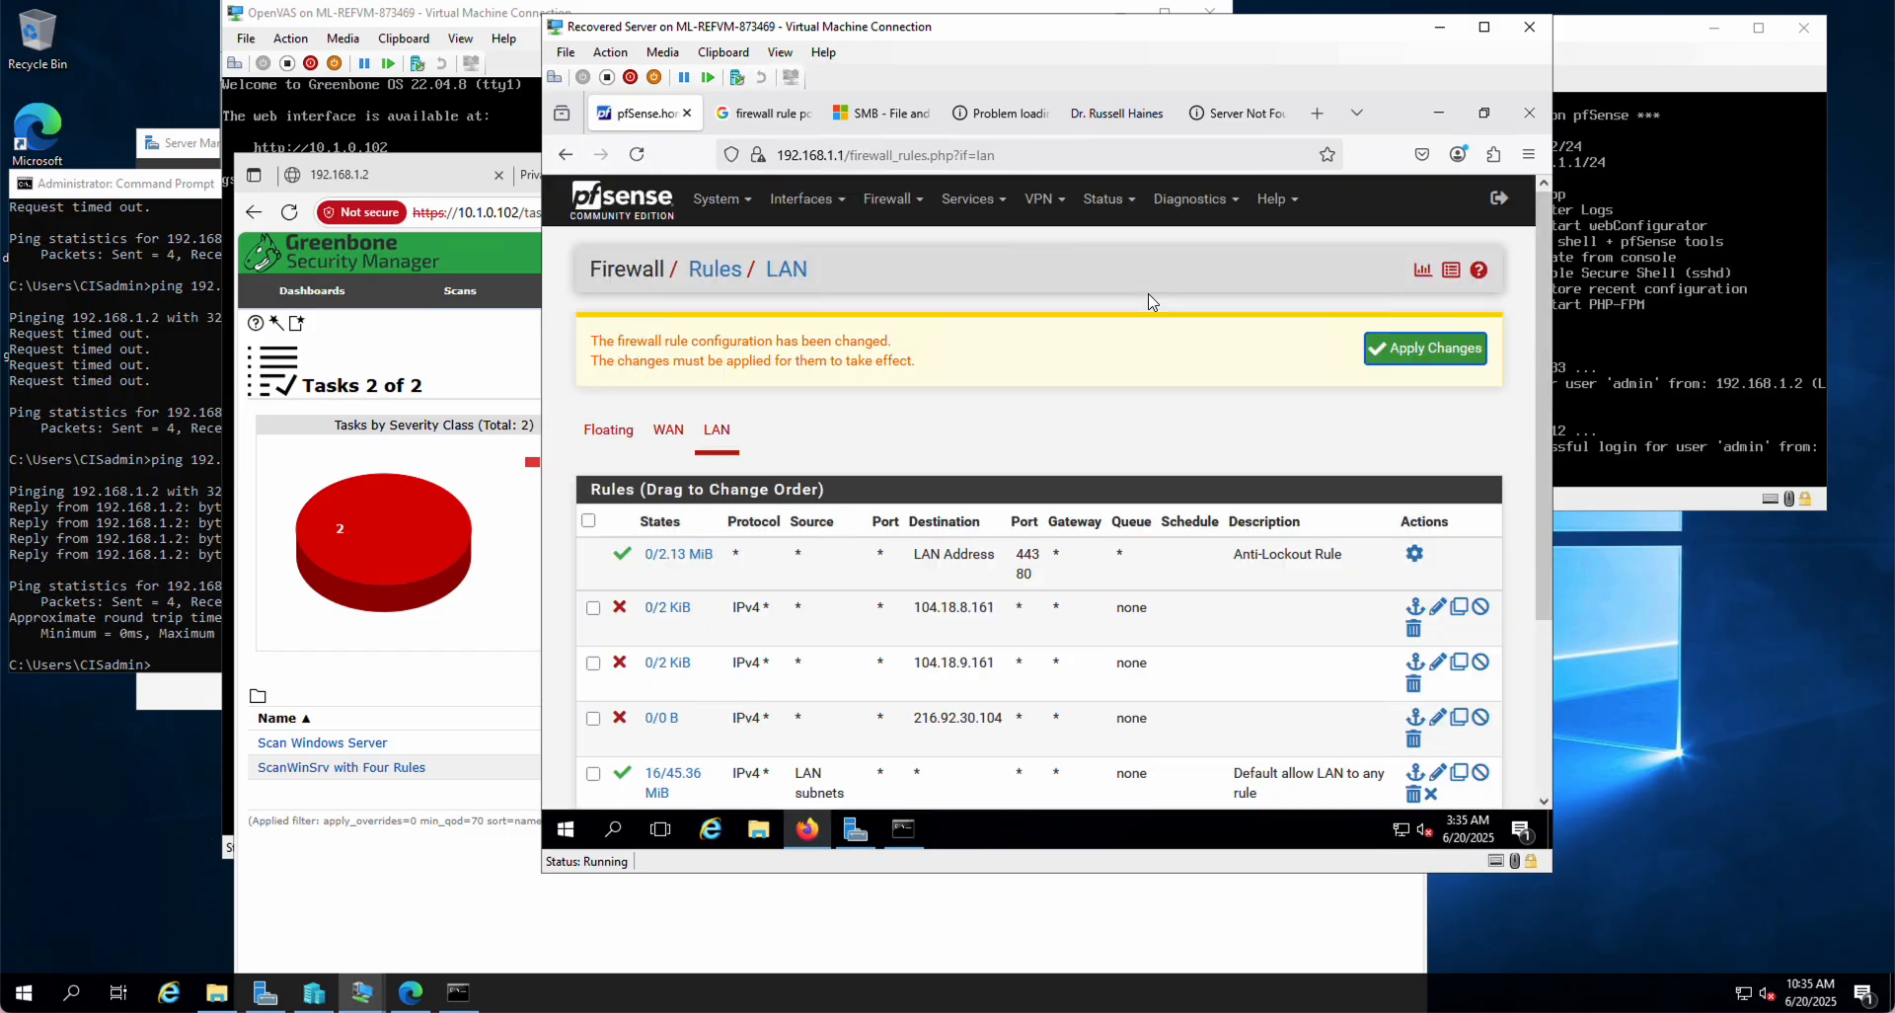
left_click(1428, 353)
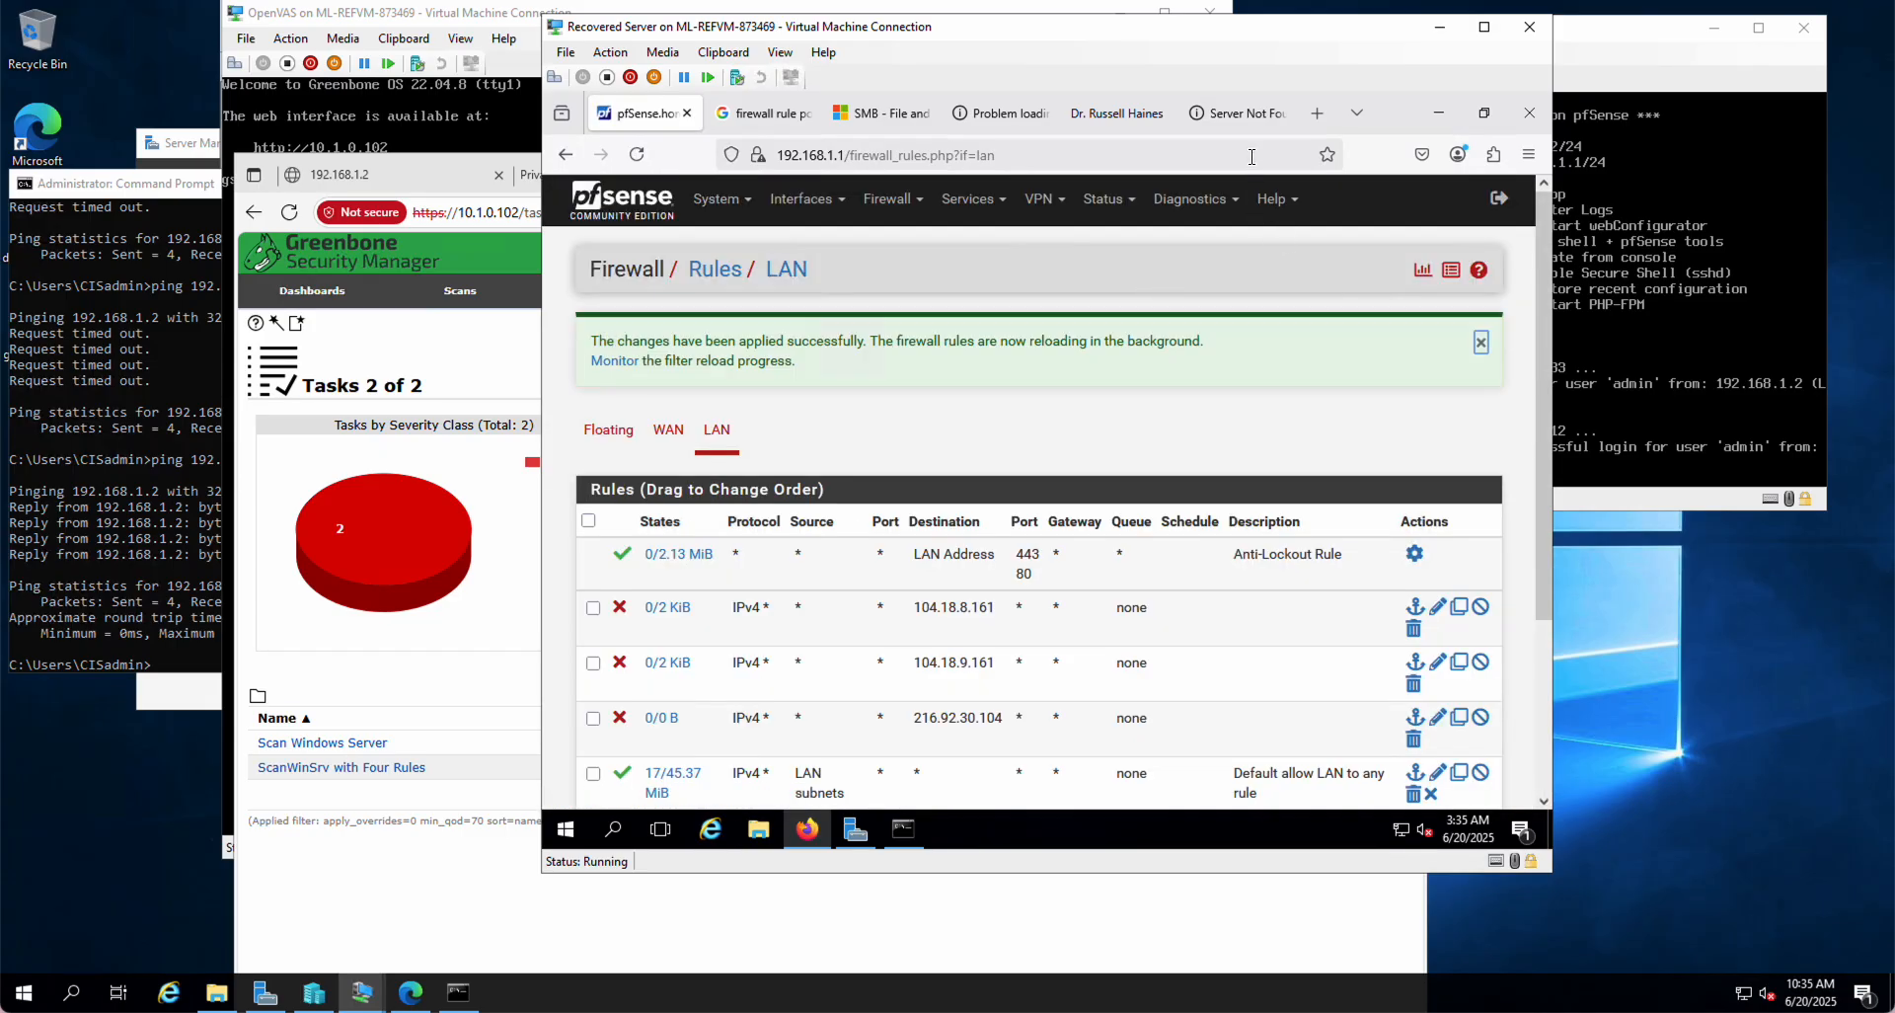
Step: Retry superiorschedules.com and reload drhws.net, confirming both now fail to connect
left_click(1242, 111)
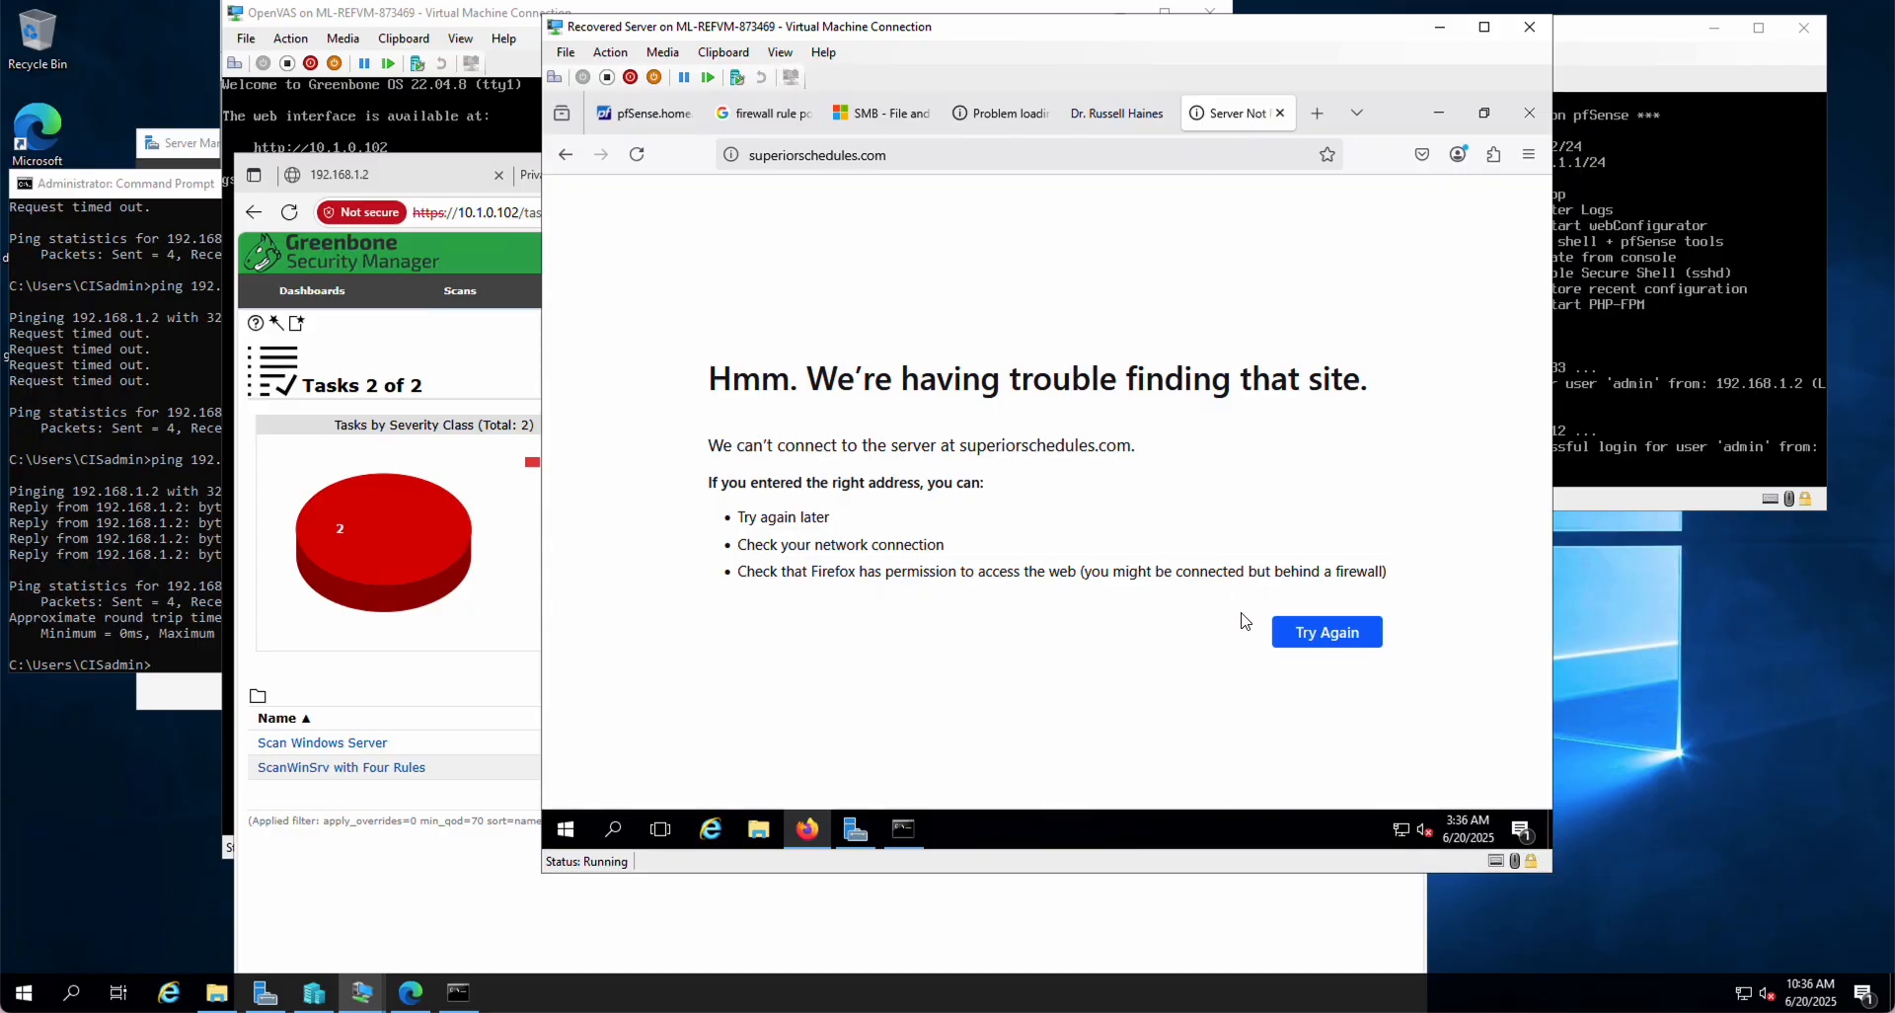
left_click(1340, 640)
left_click(656, 119)
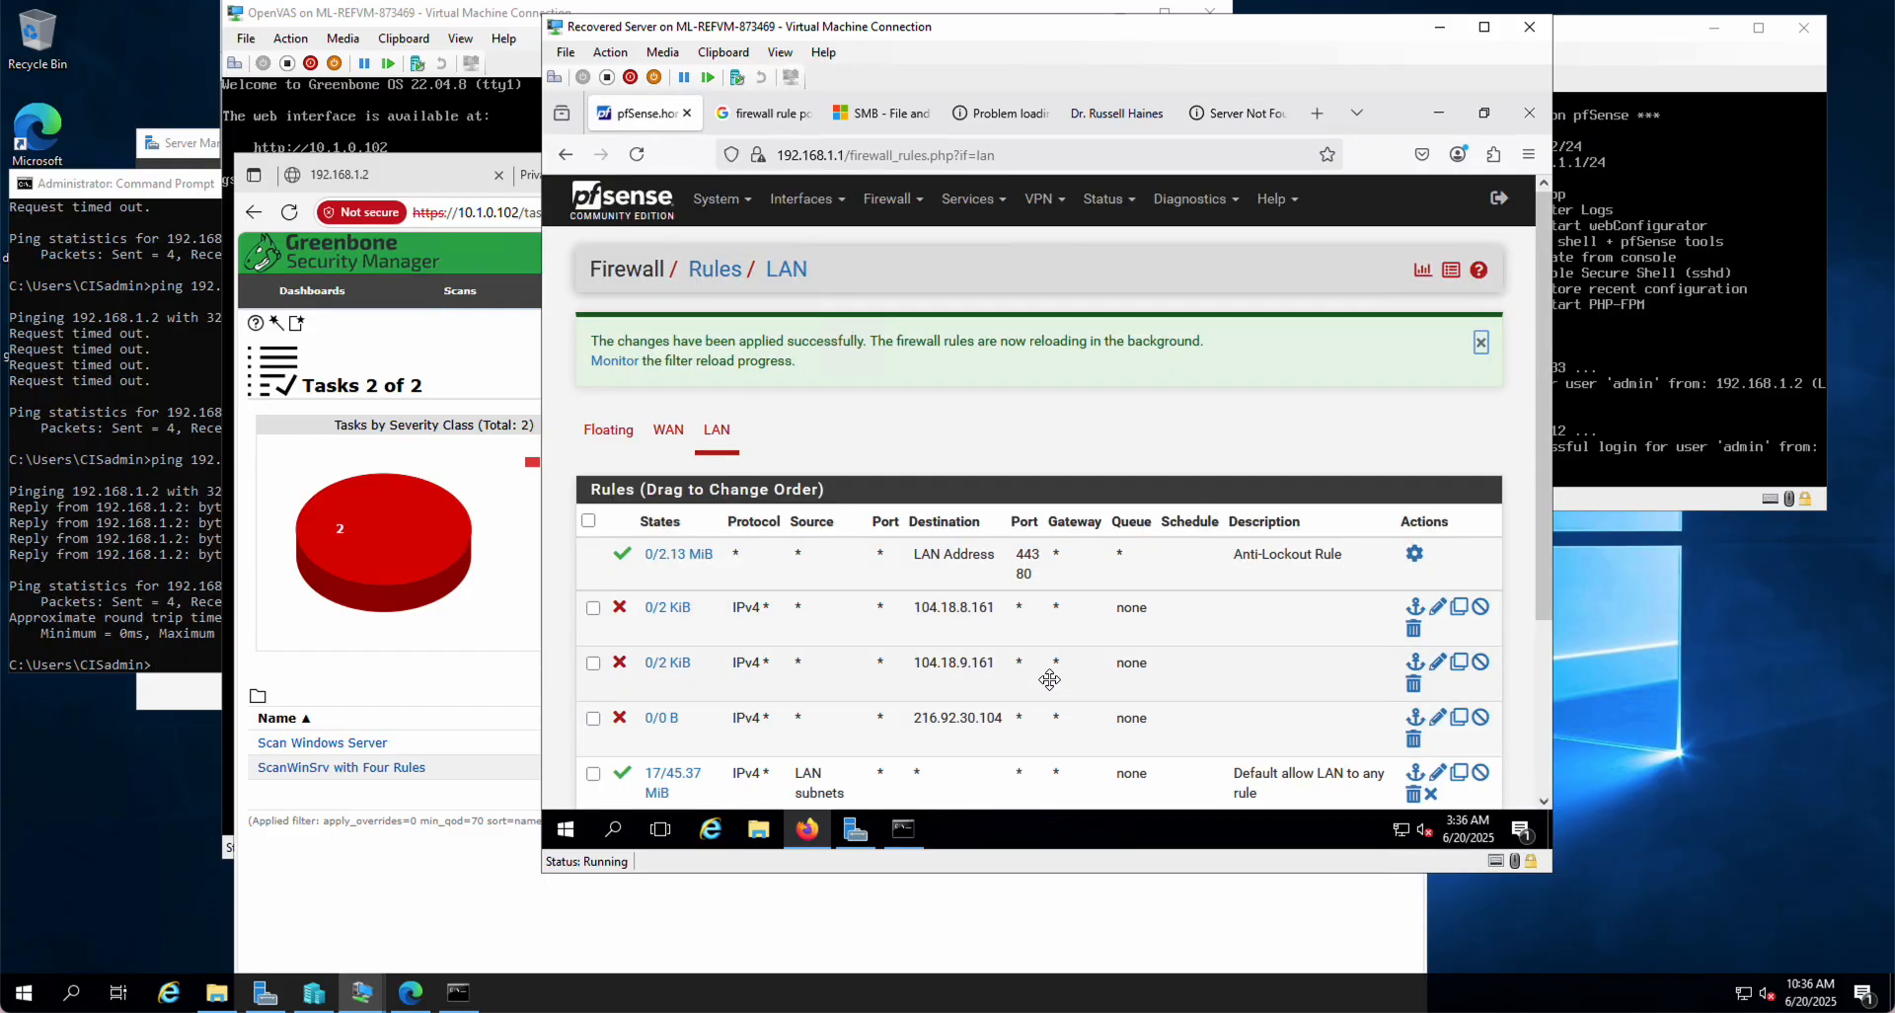
scroll(1050, 679, "down", 2)
scroll(1075, 582, "up", 2)
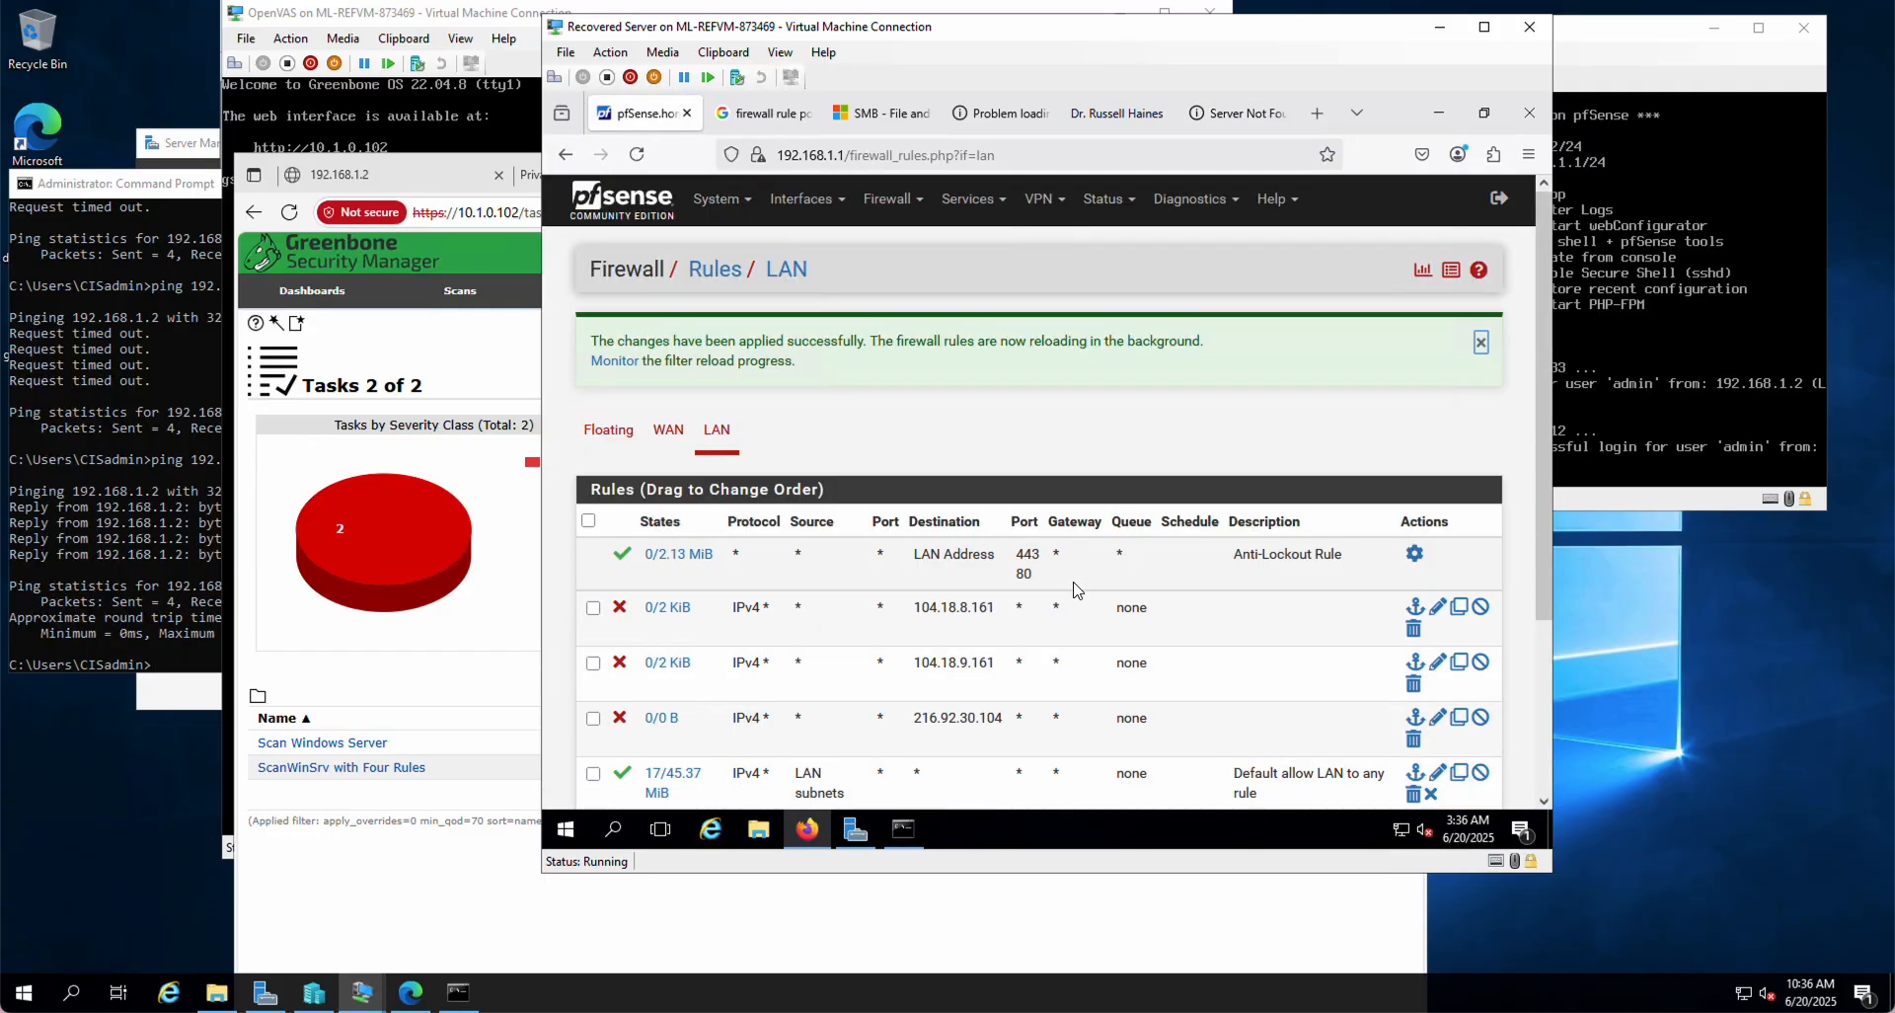
left_click(1125, 112)
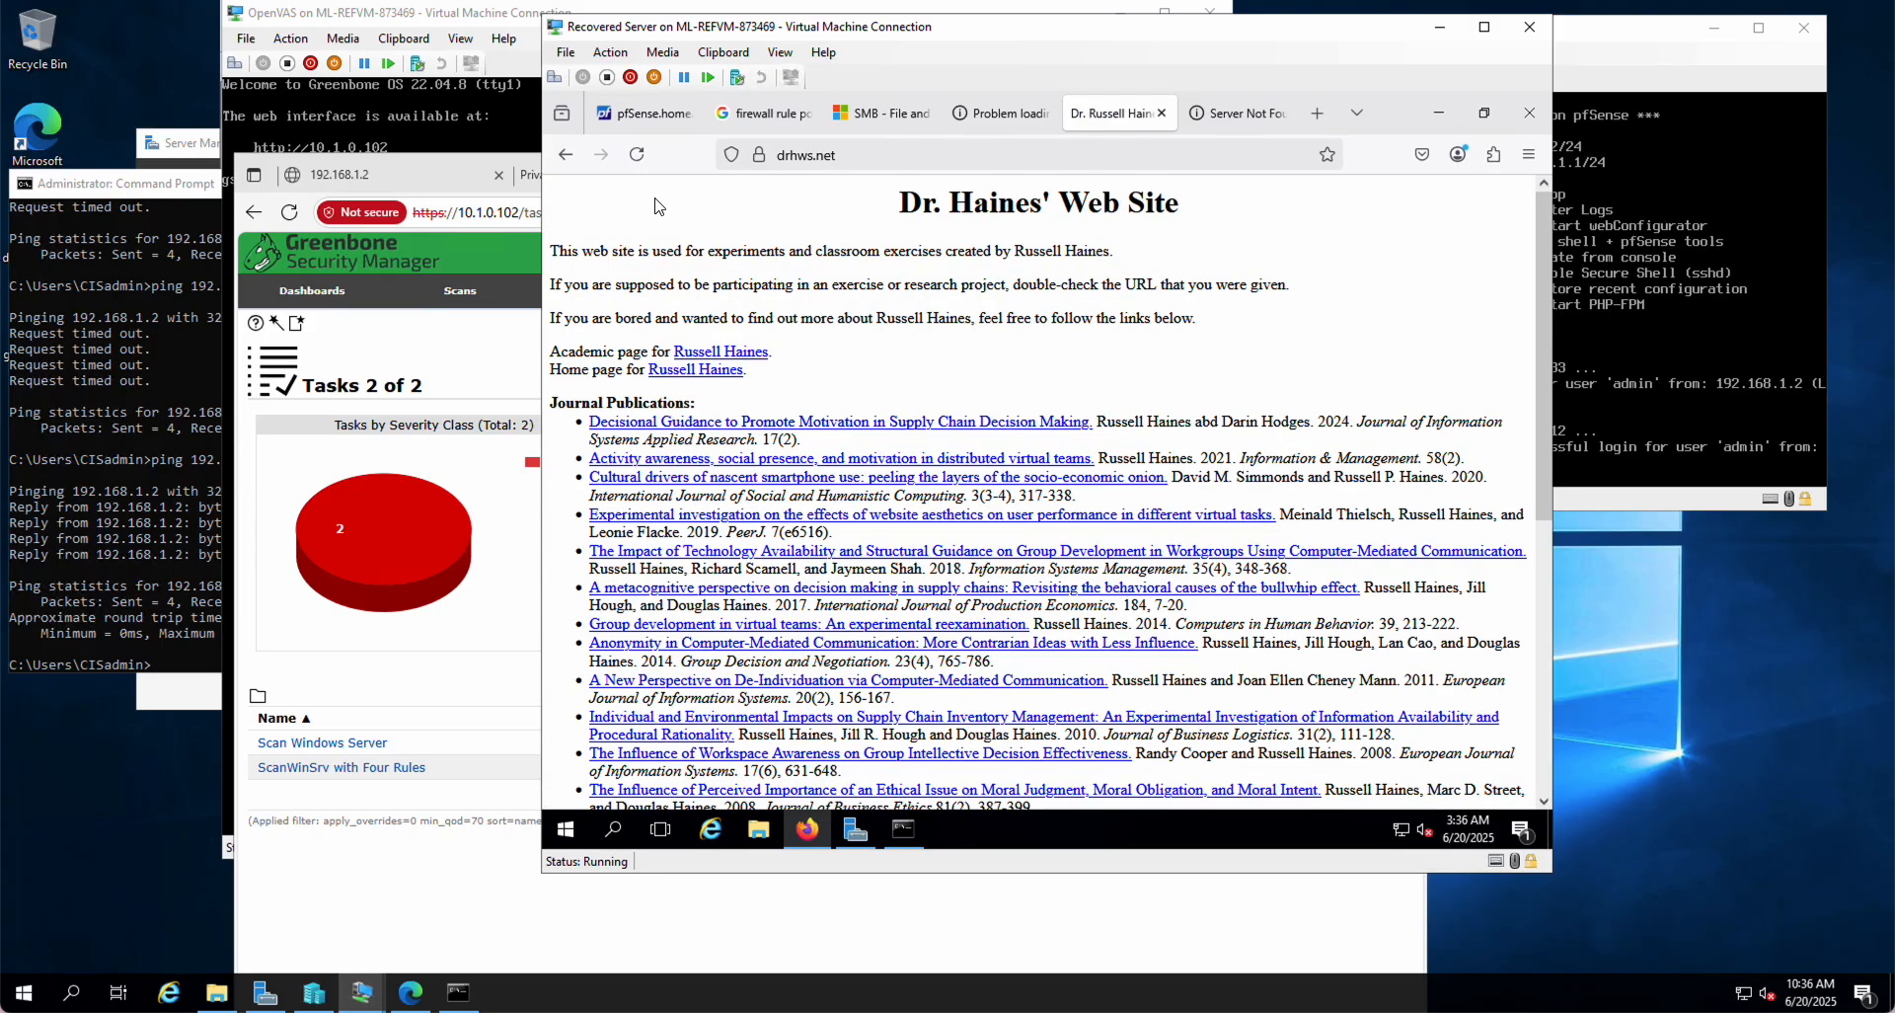
left_click(635, 154)
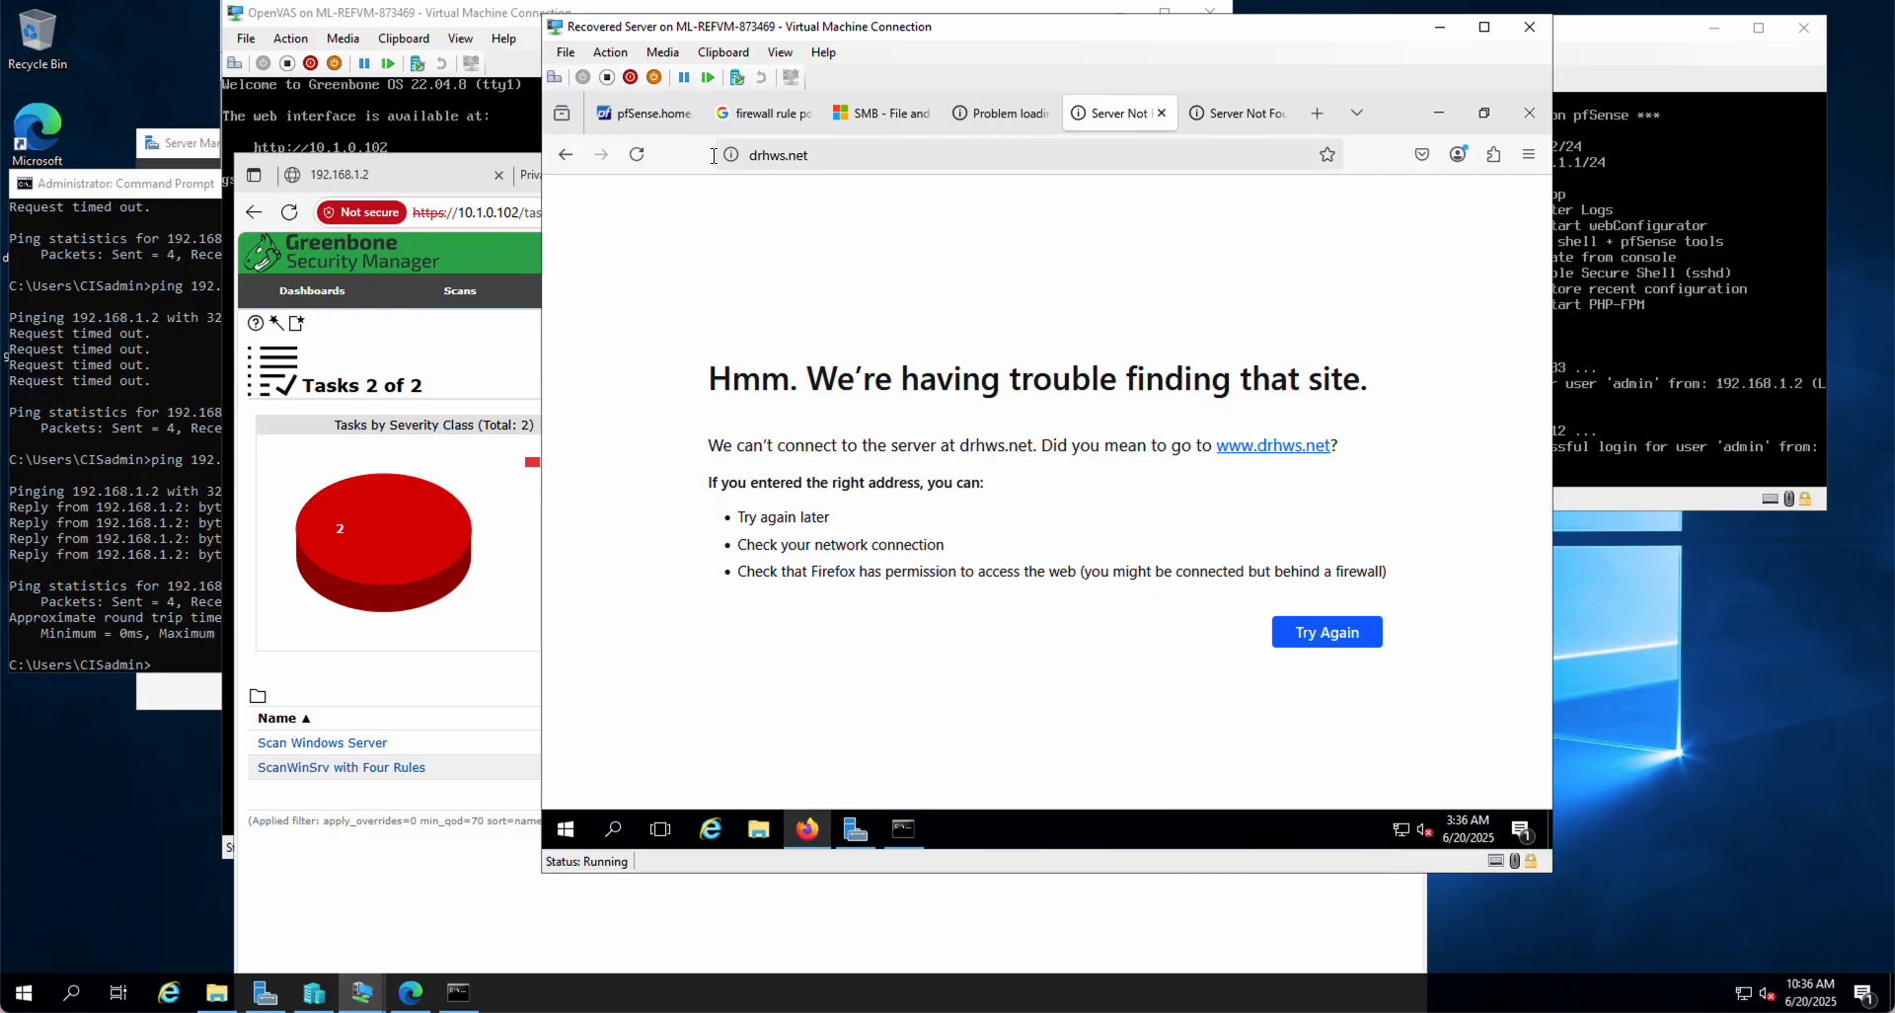
left_click(620, 121)
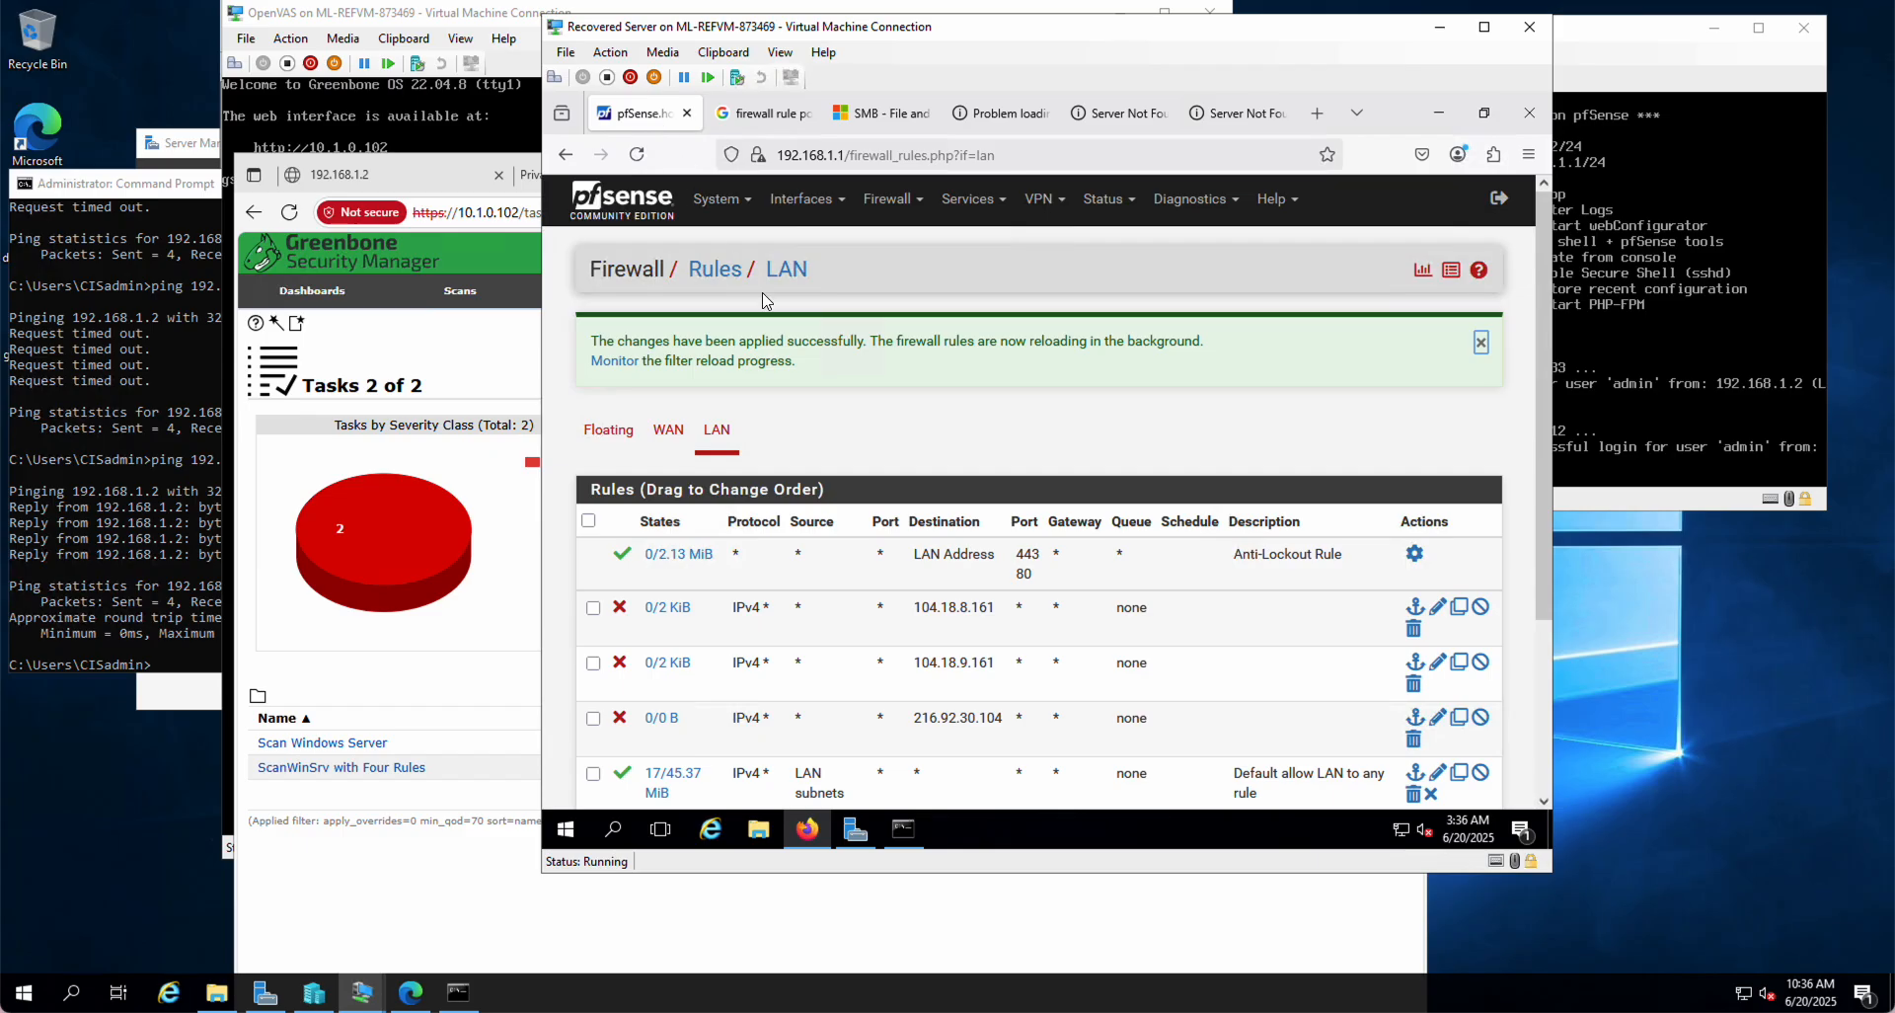
left_click(1480, 719)
left_click(1434, 348)
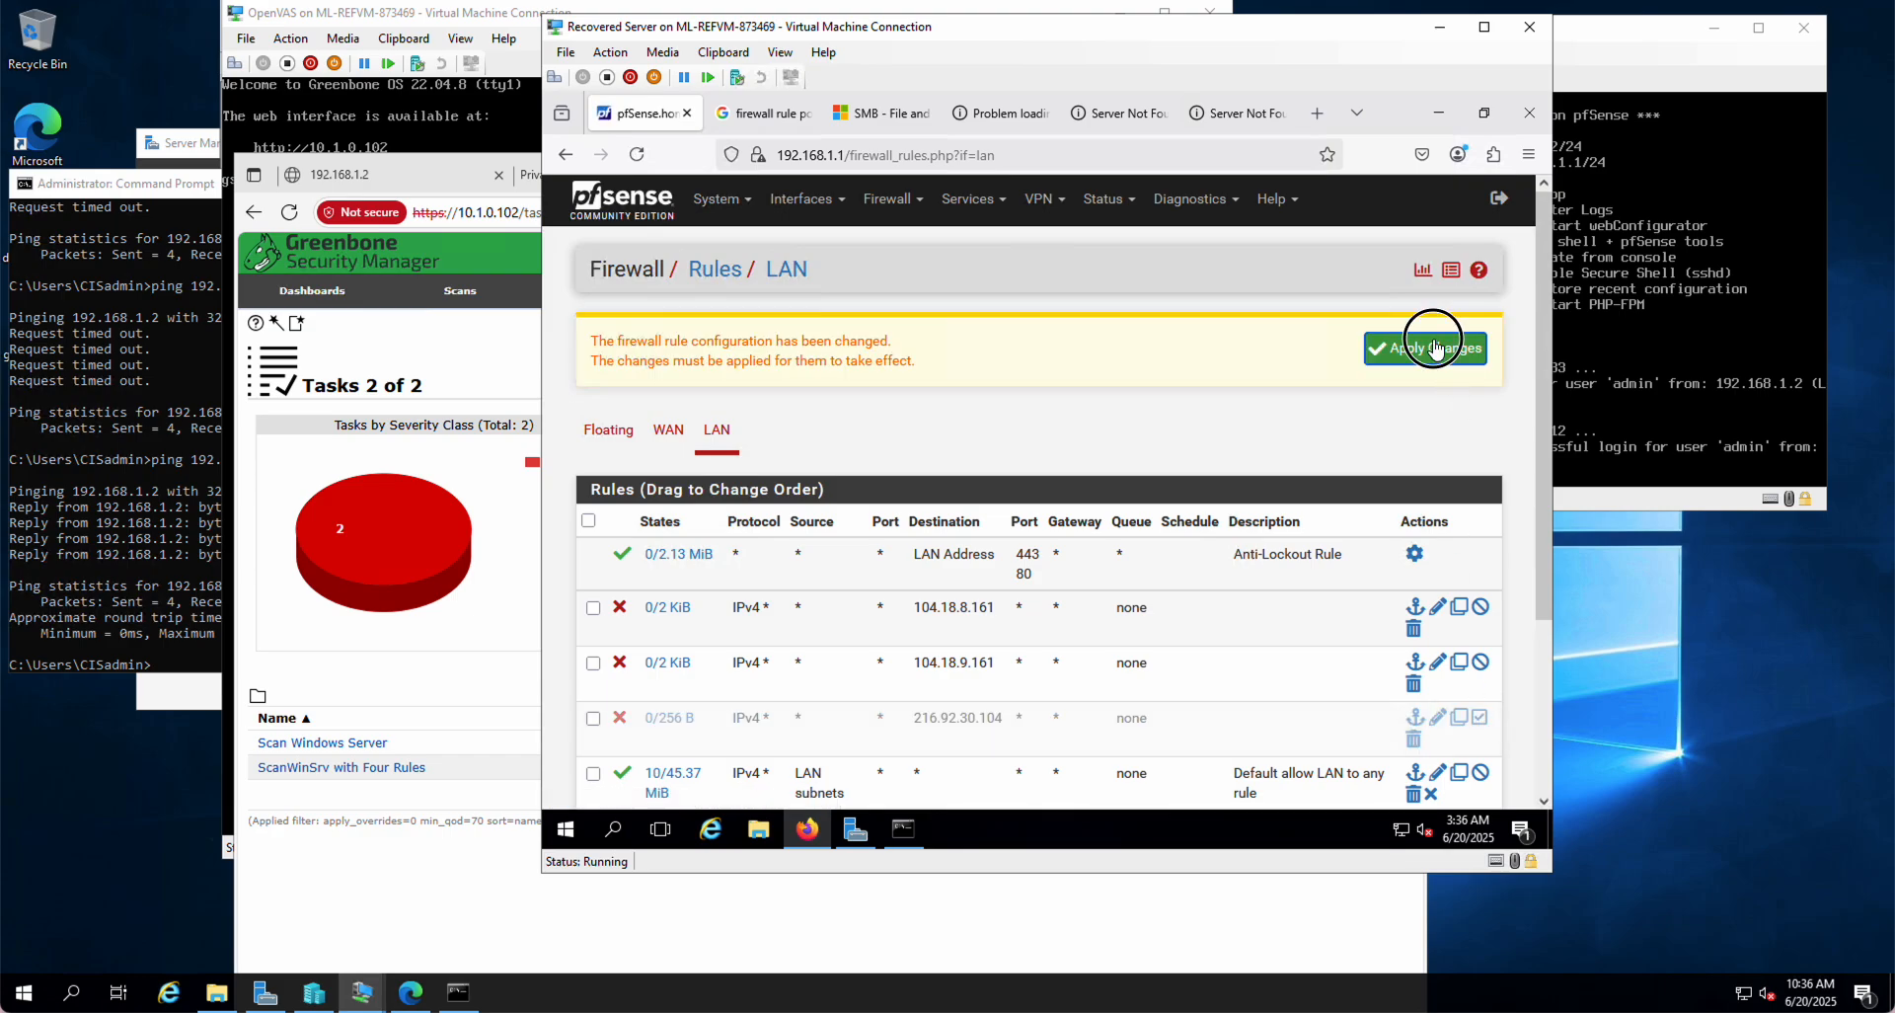
left_click(1233, 109)
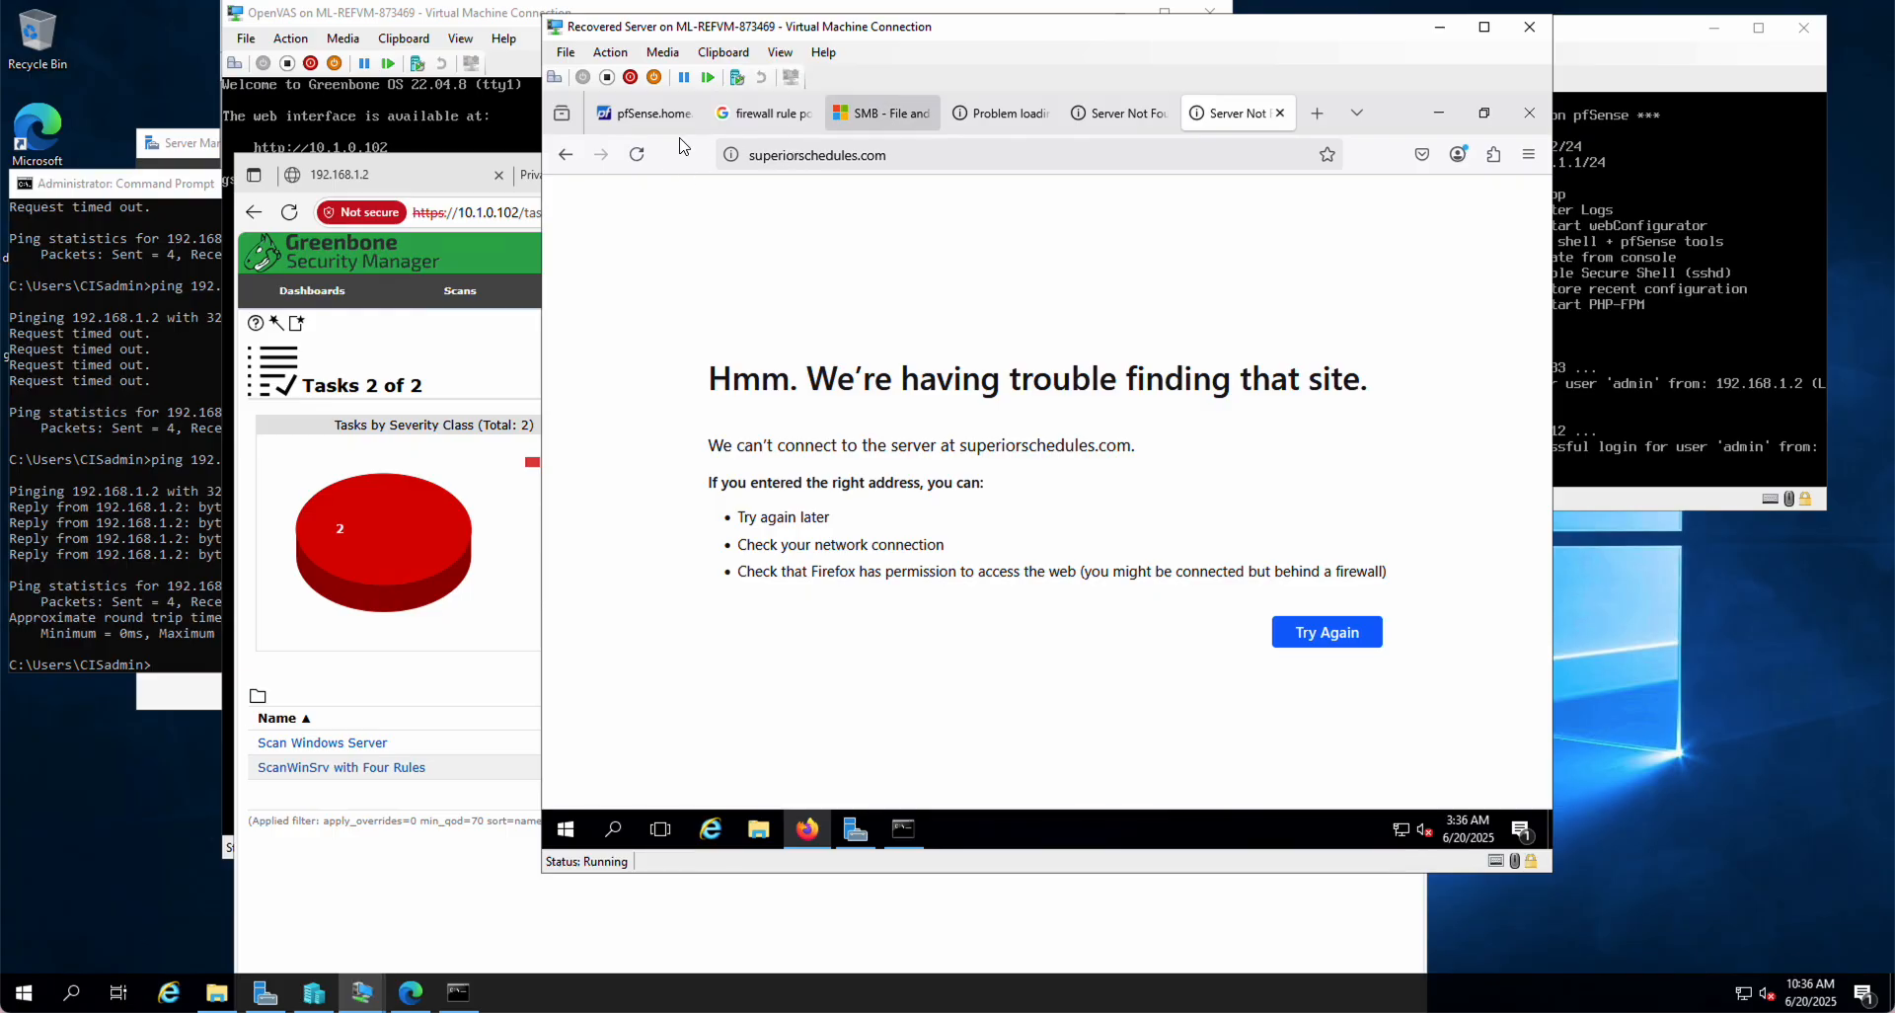
left_click(637, 156)
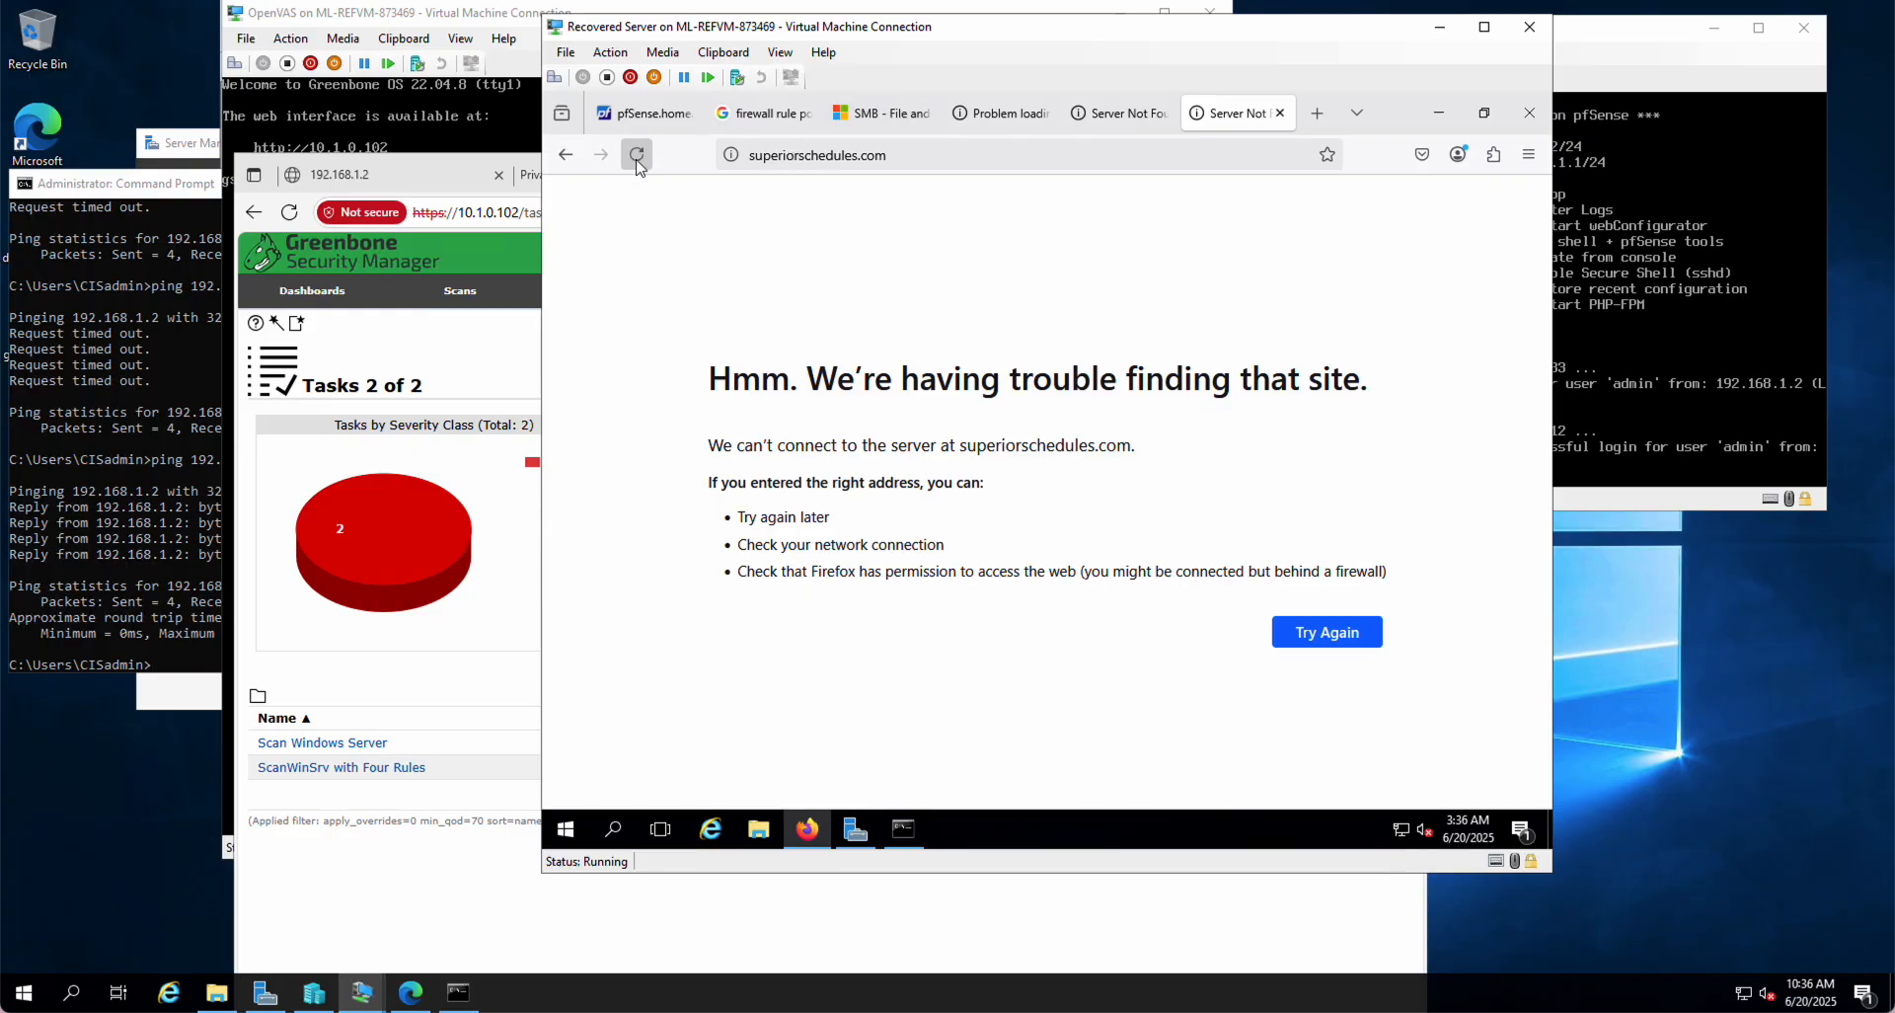
left_click(637, 158)
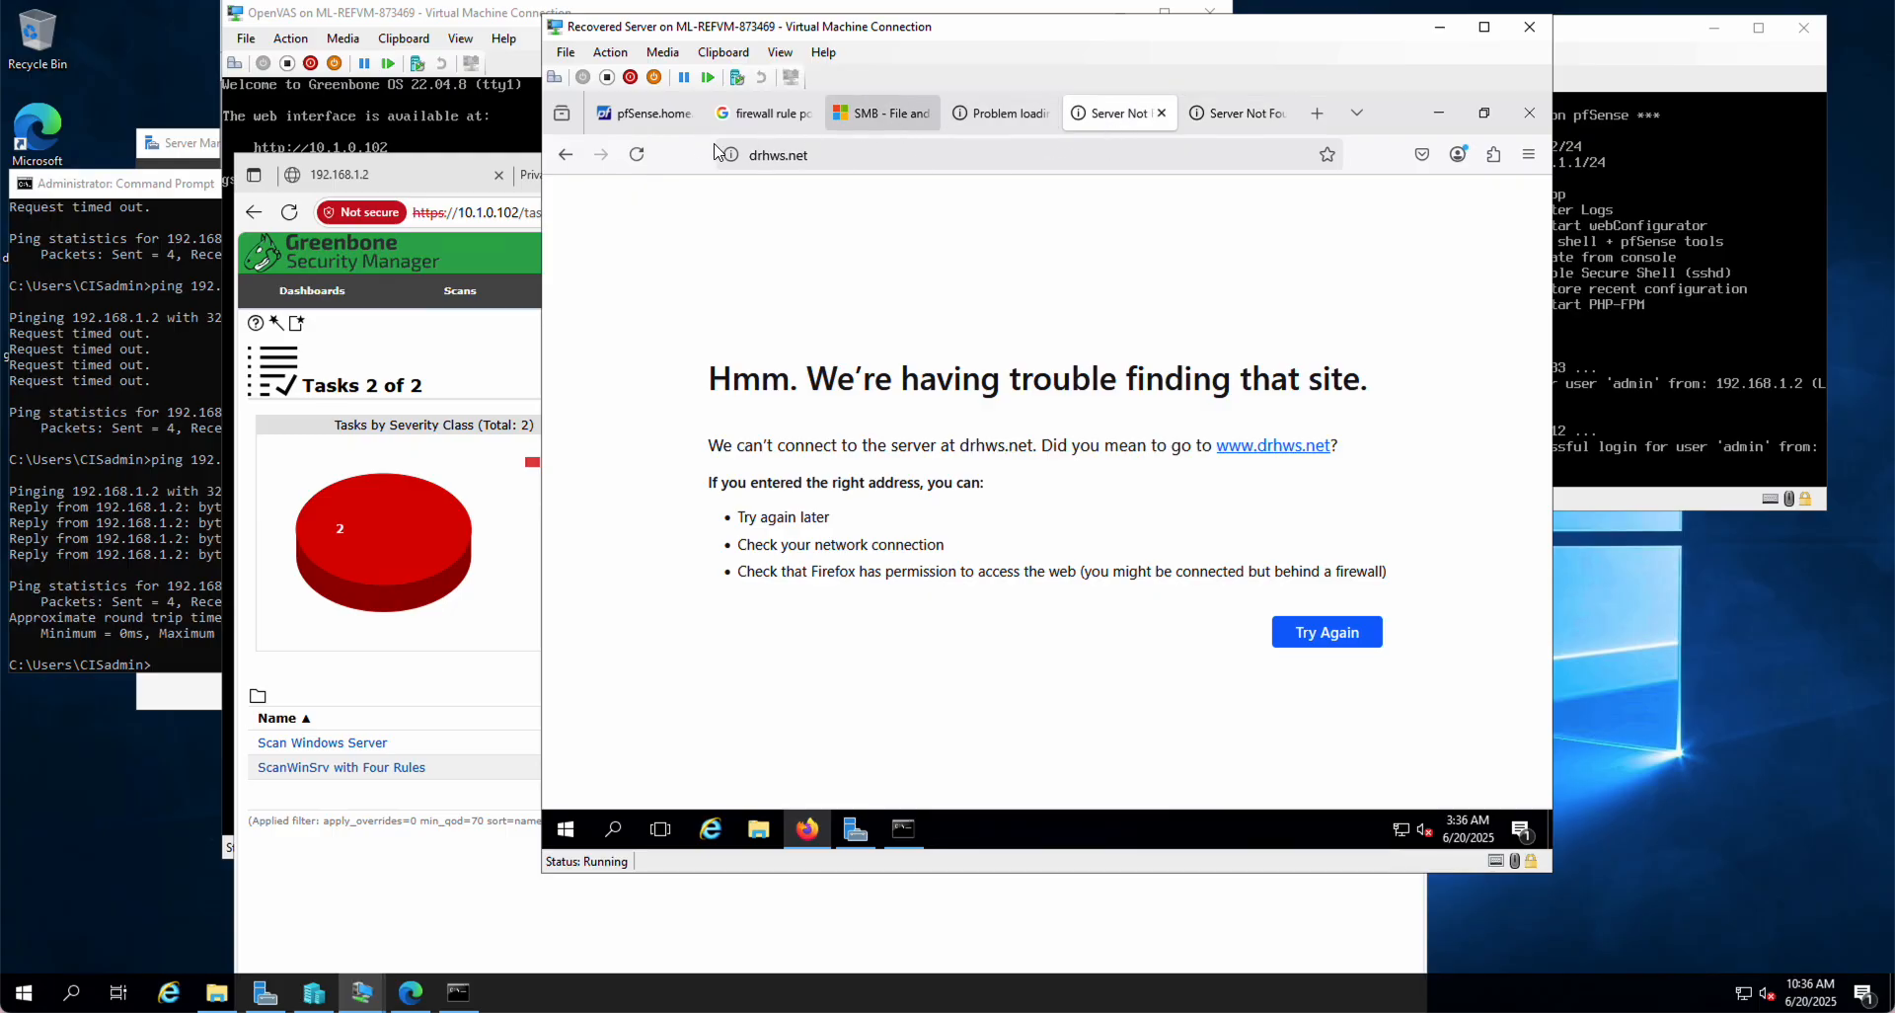
left_click(1269, 450)
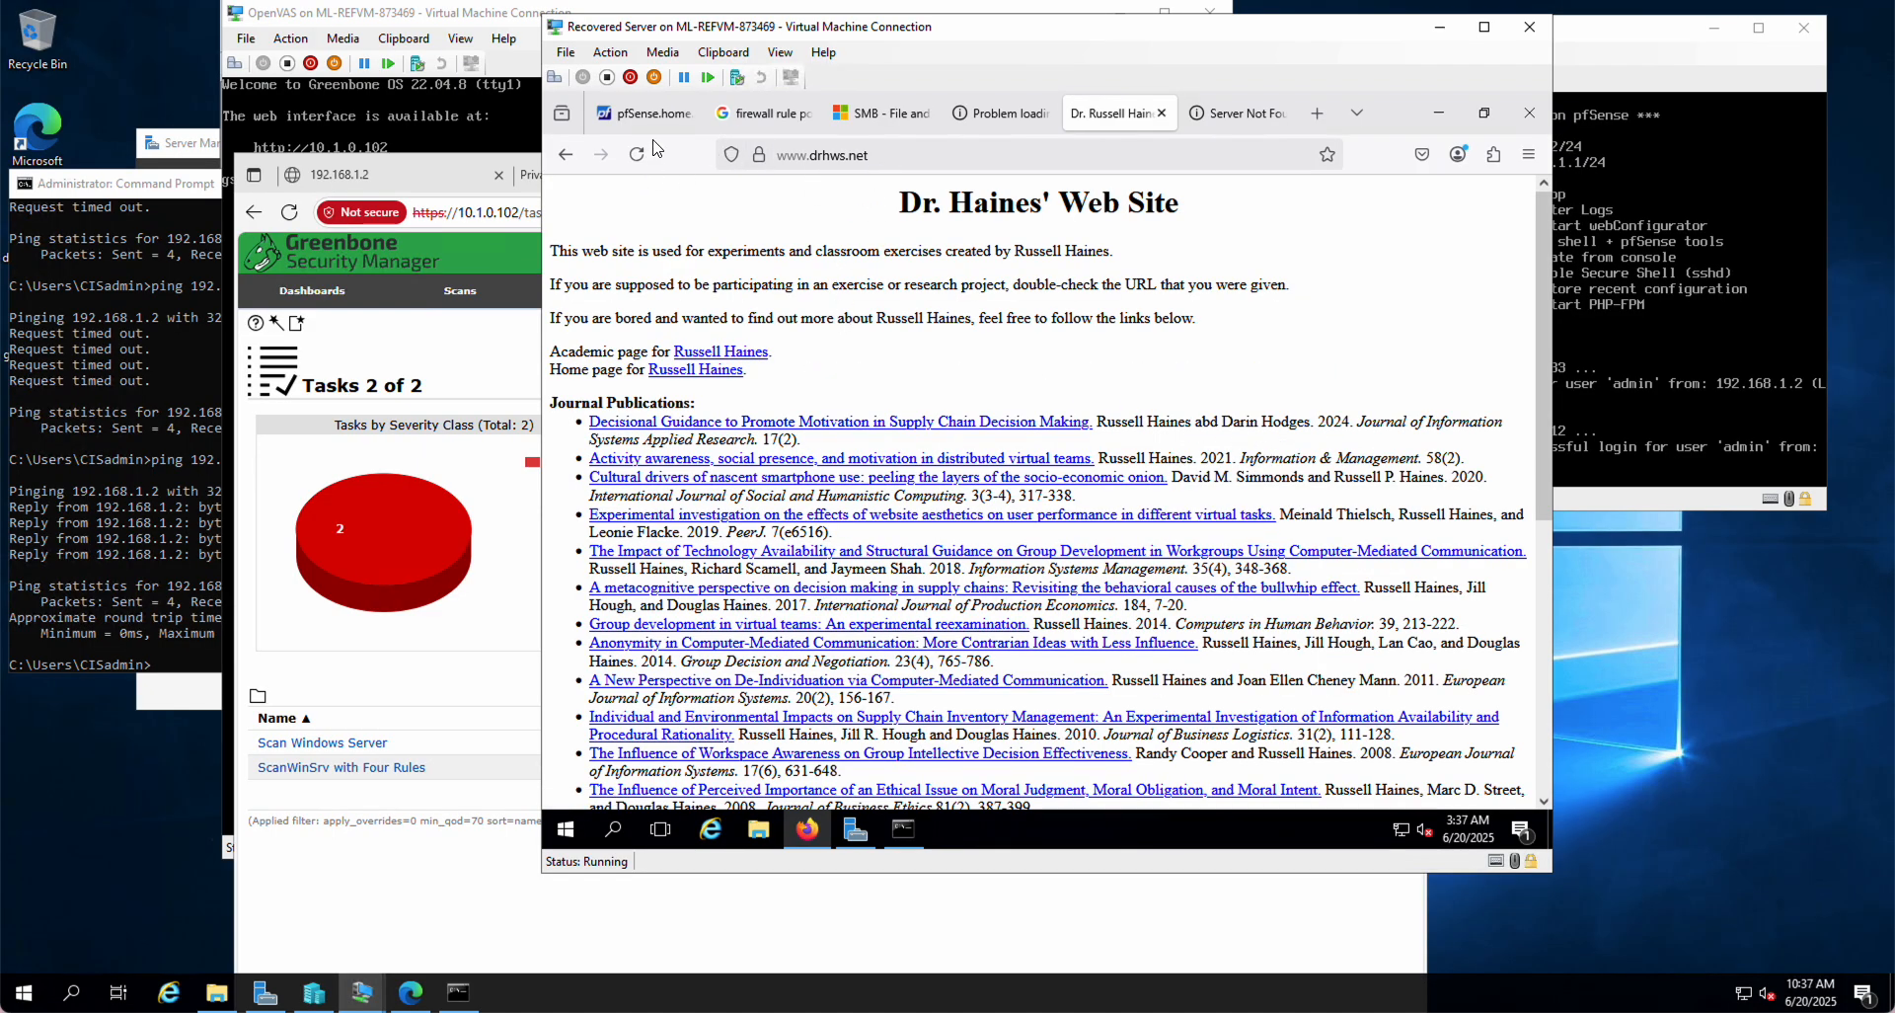
left_click(1229, 114)
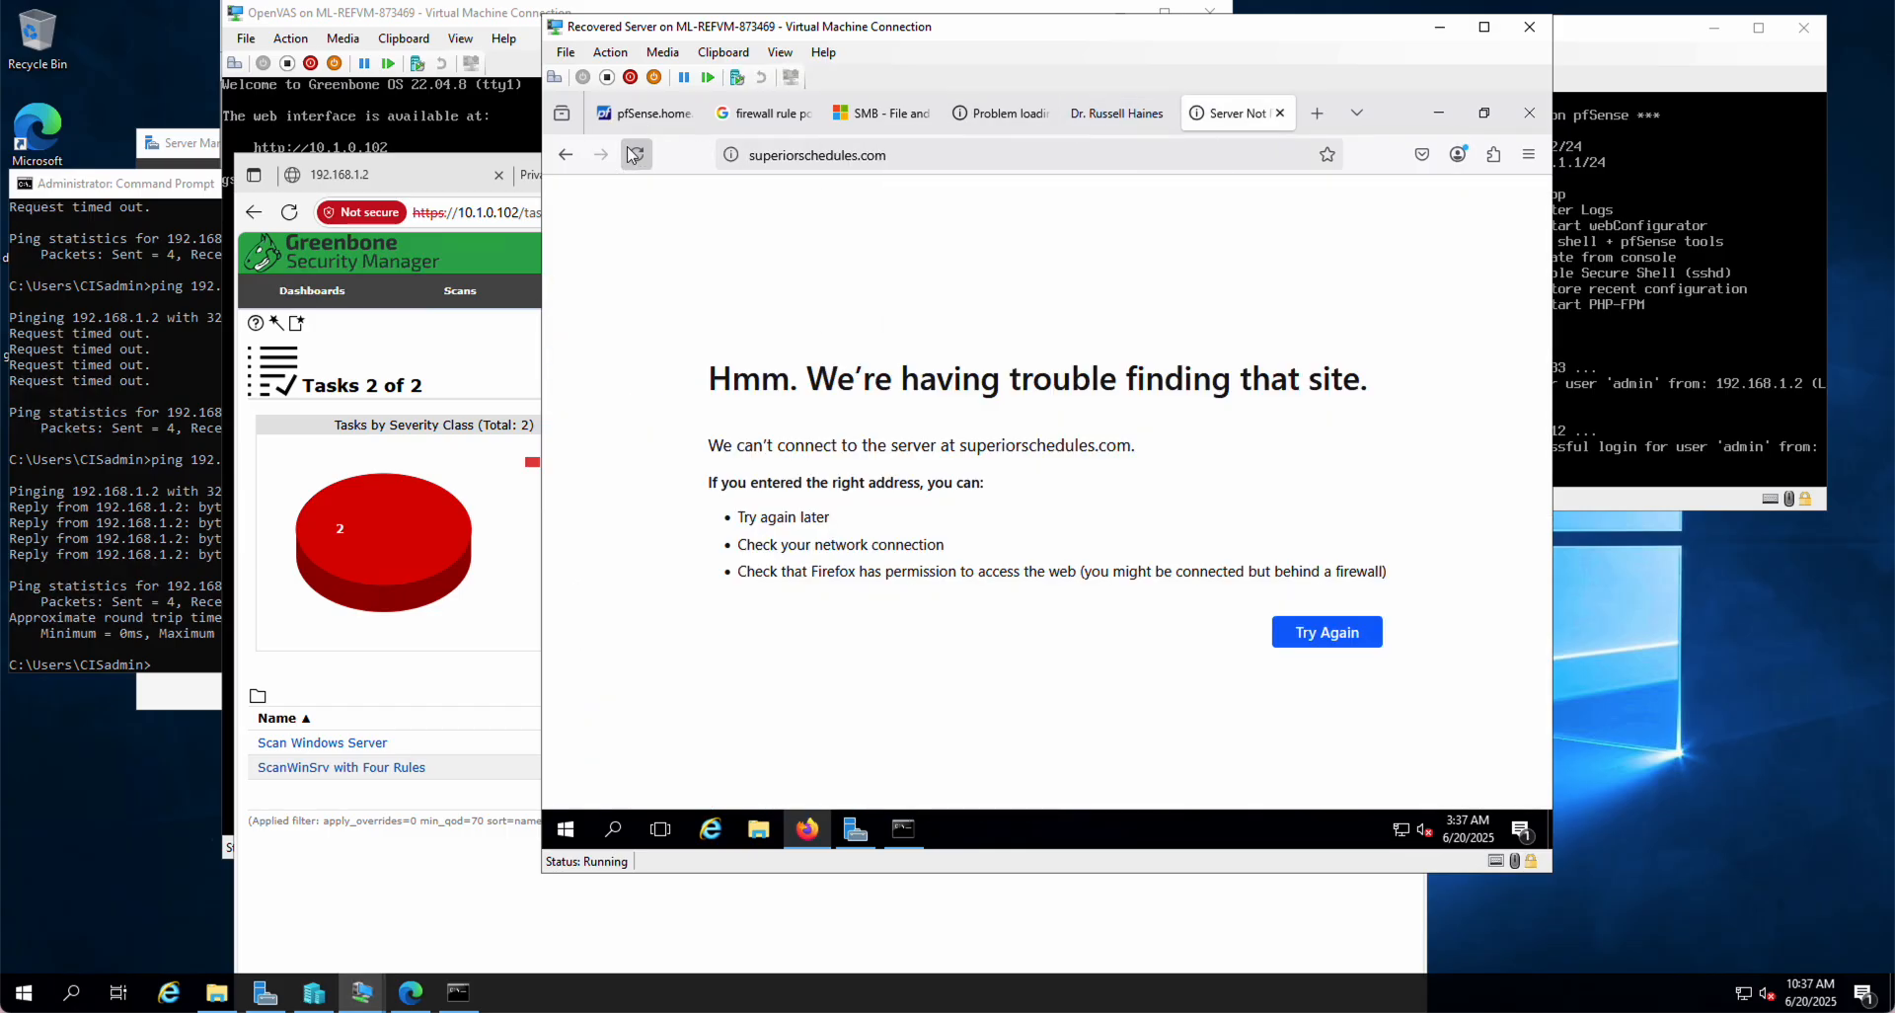
Step: Resubmit the superiorschedules.com address, then review the pfSense LAN rules list
left_click(770, 160)
left_click(770, 160)
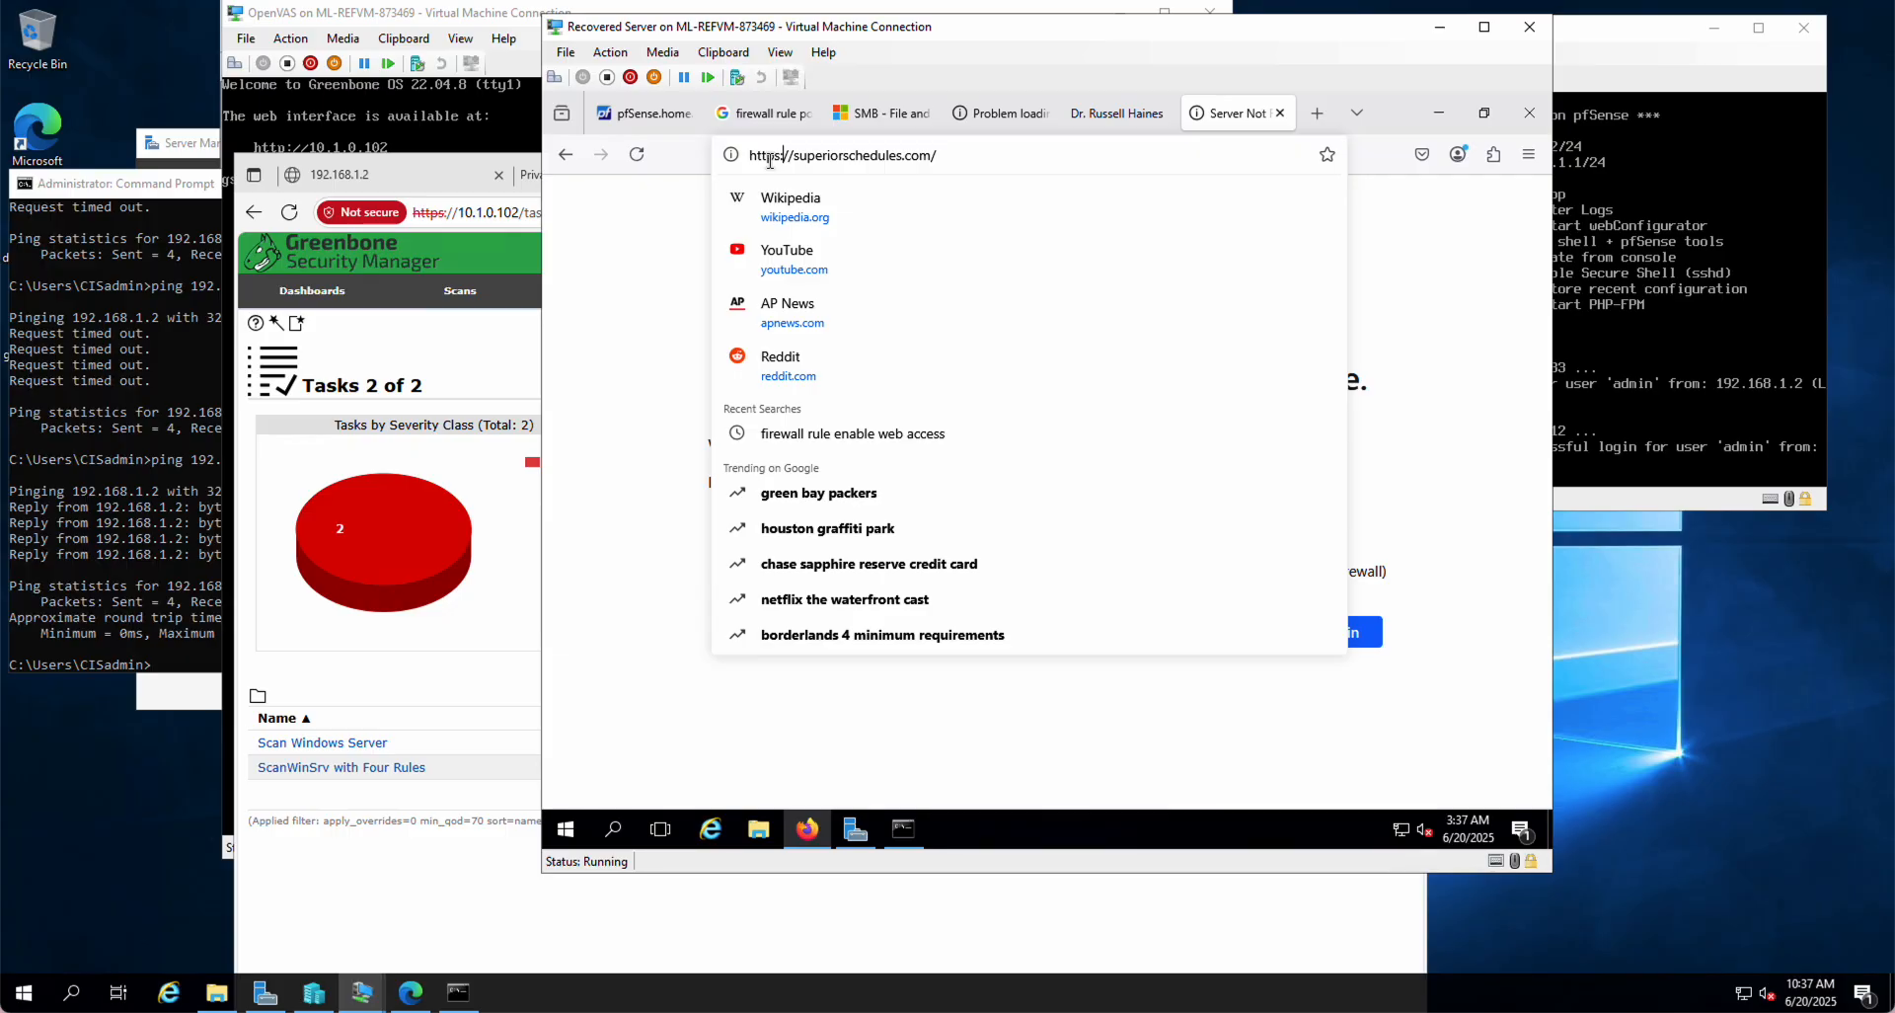
key("Return")
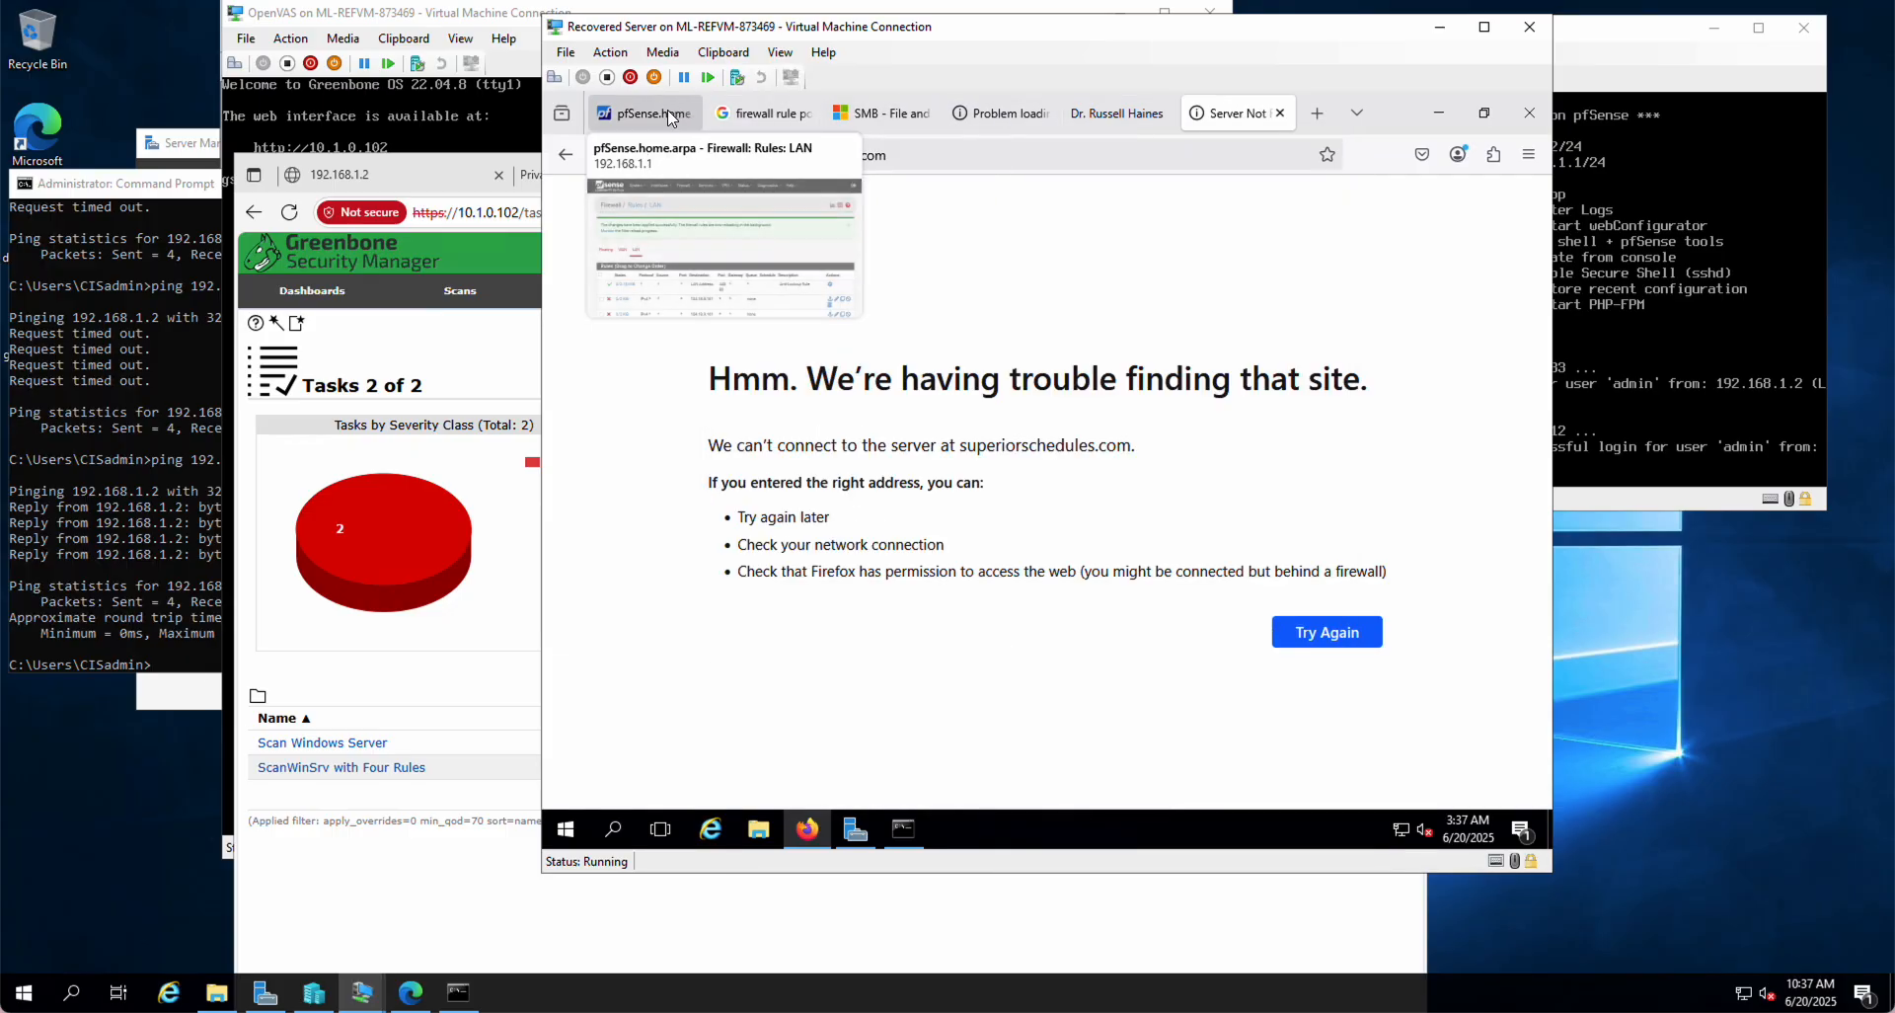
left_click(667, 120)
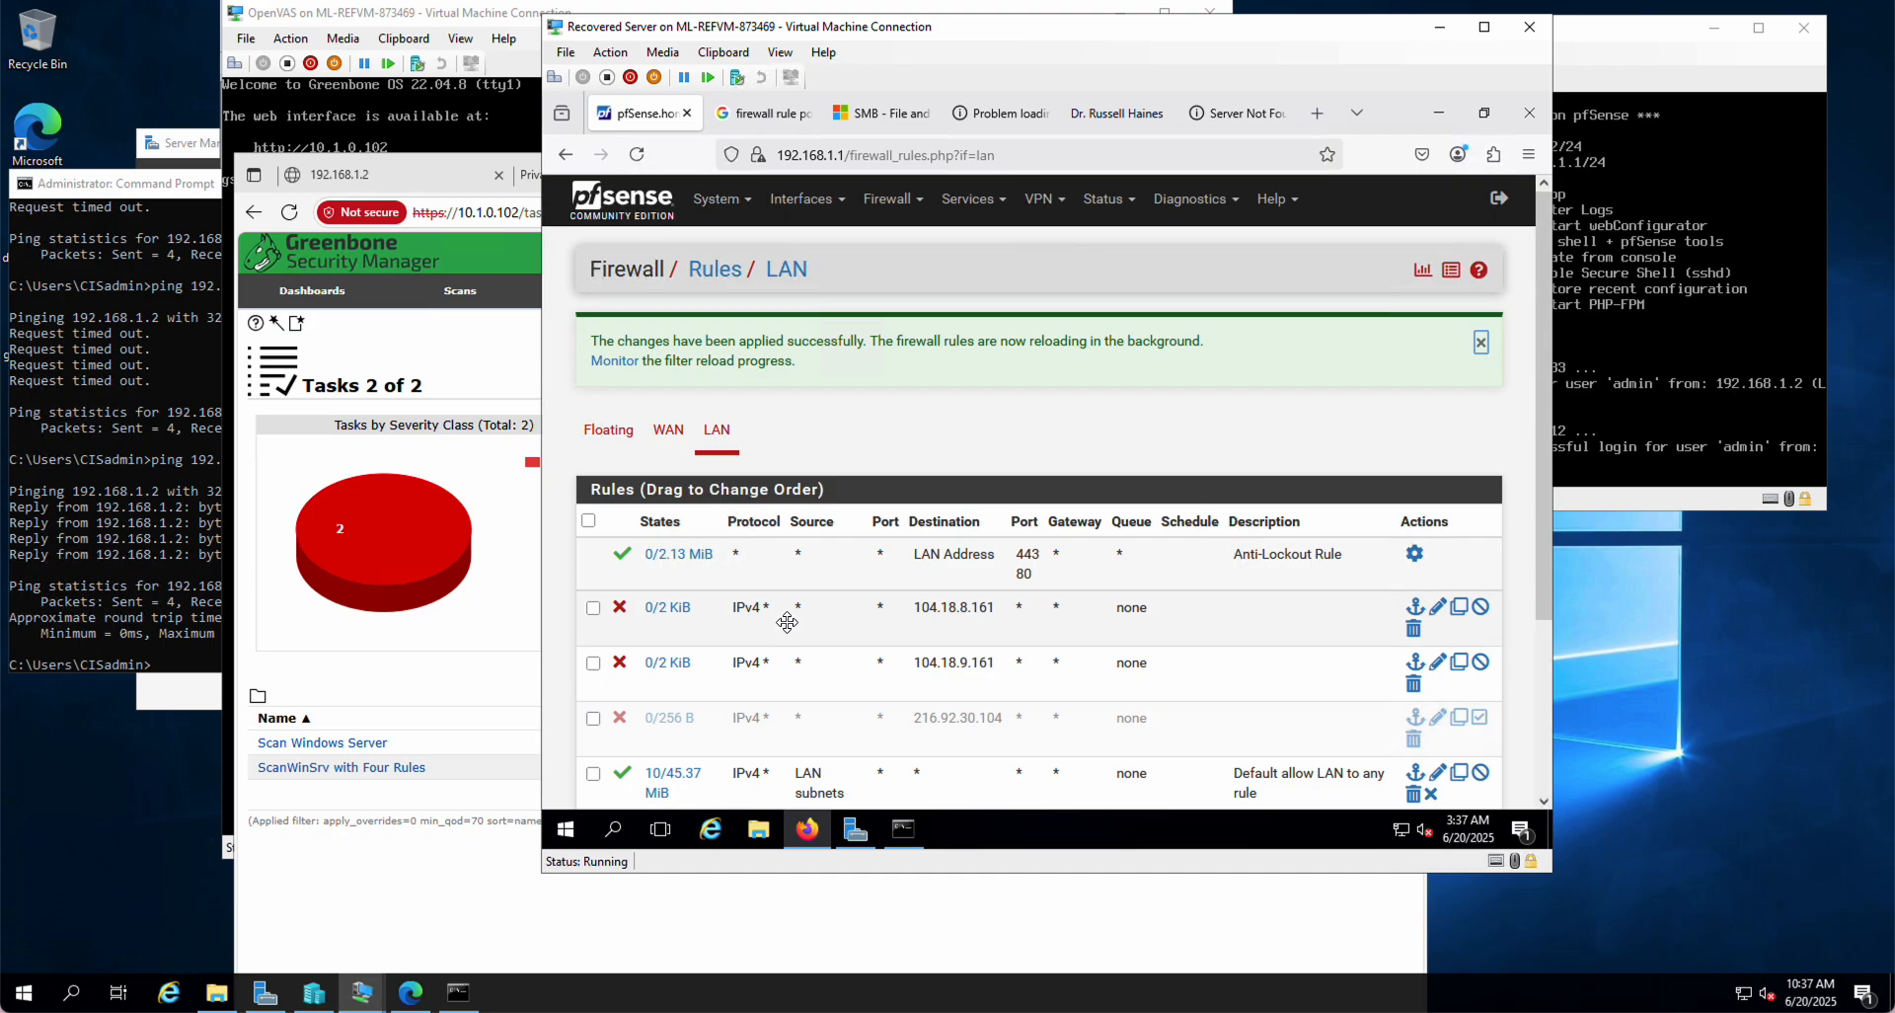
scroll(788, 620, "down", 2)
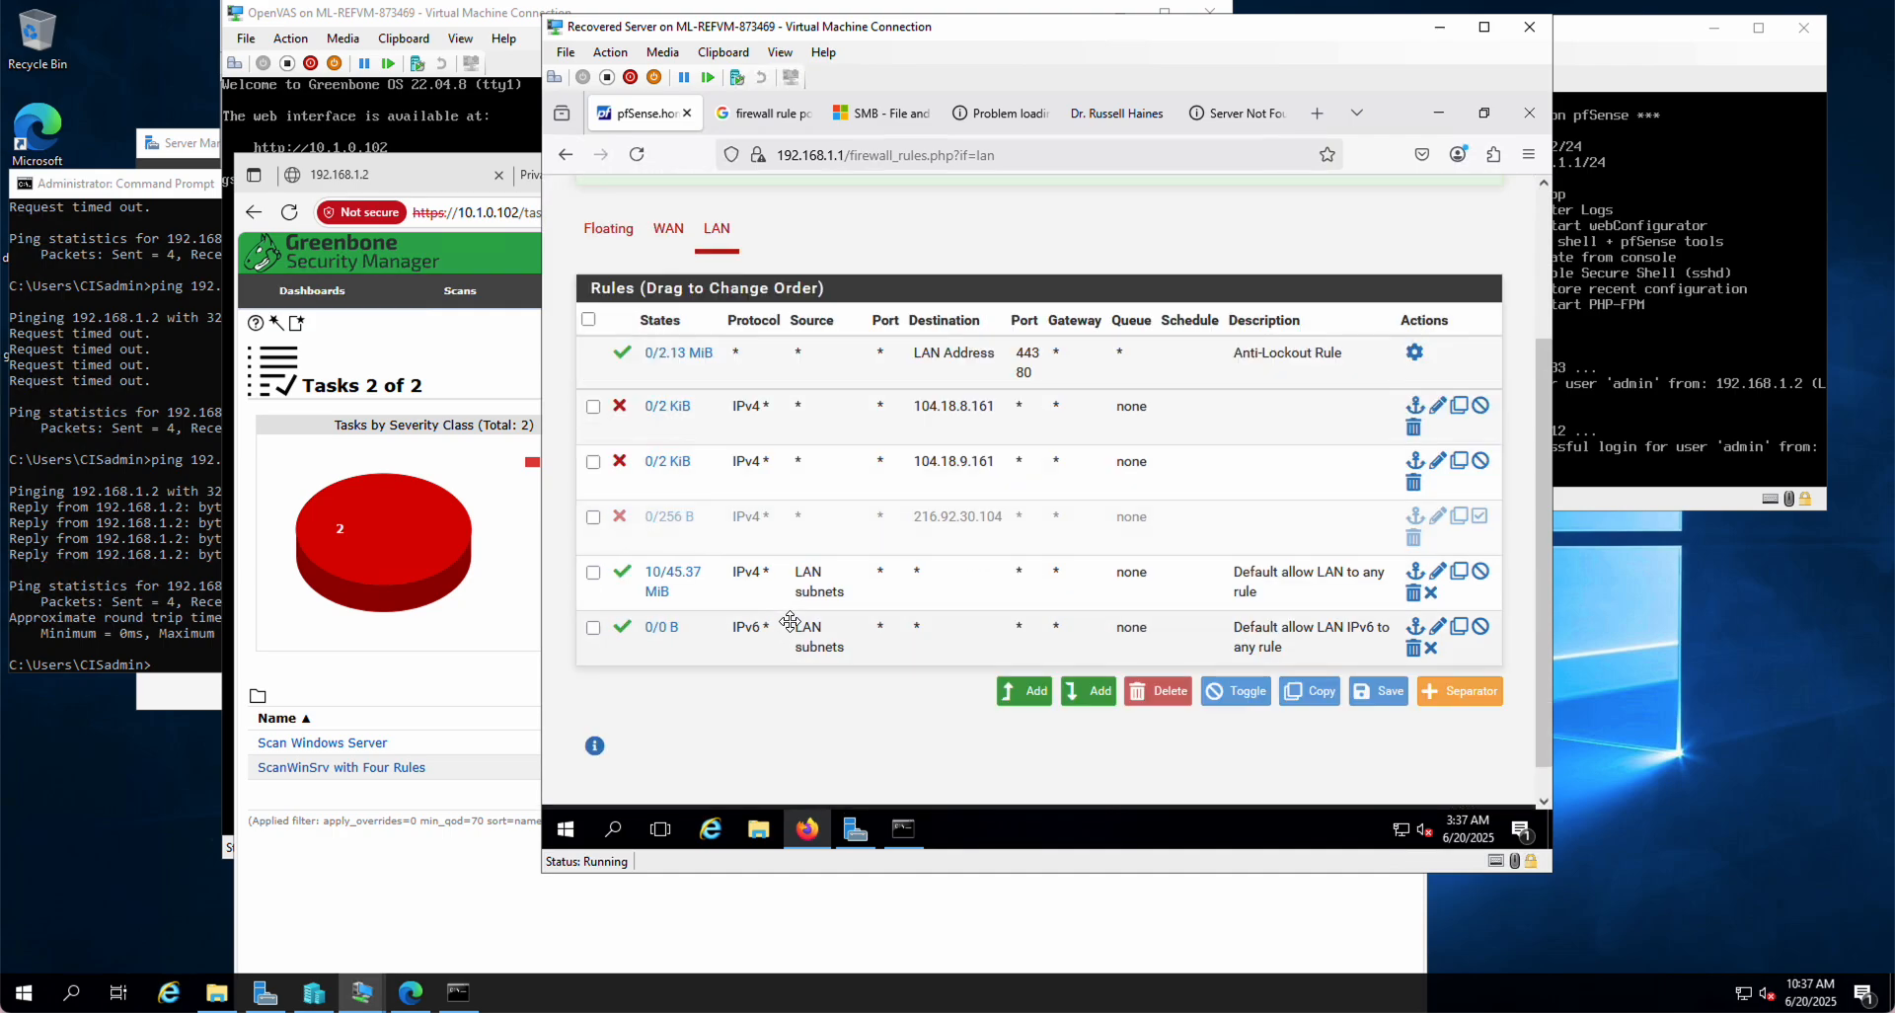
scroll(790, 620, "up", 2)
scroll(790, 620, "down", 1)
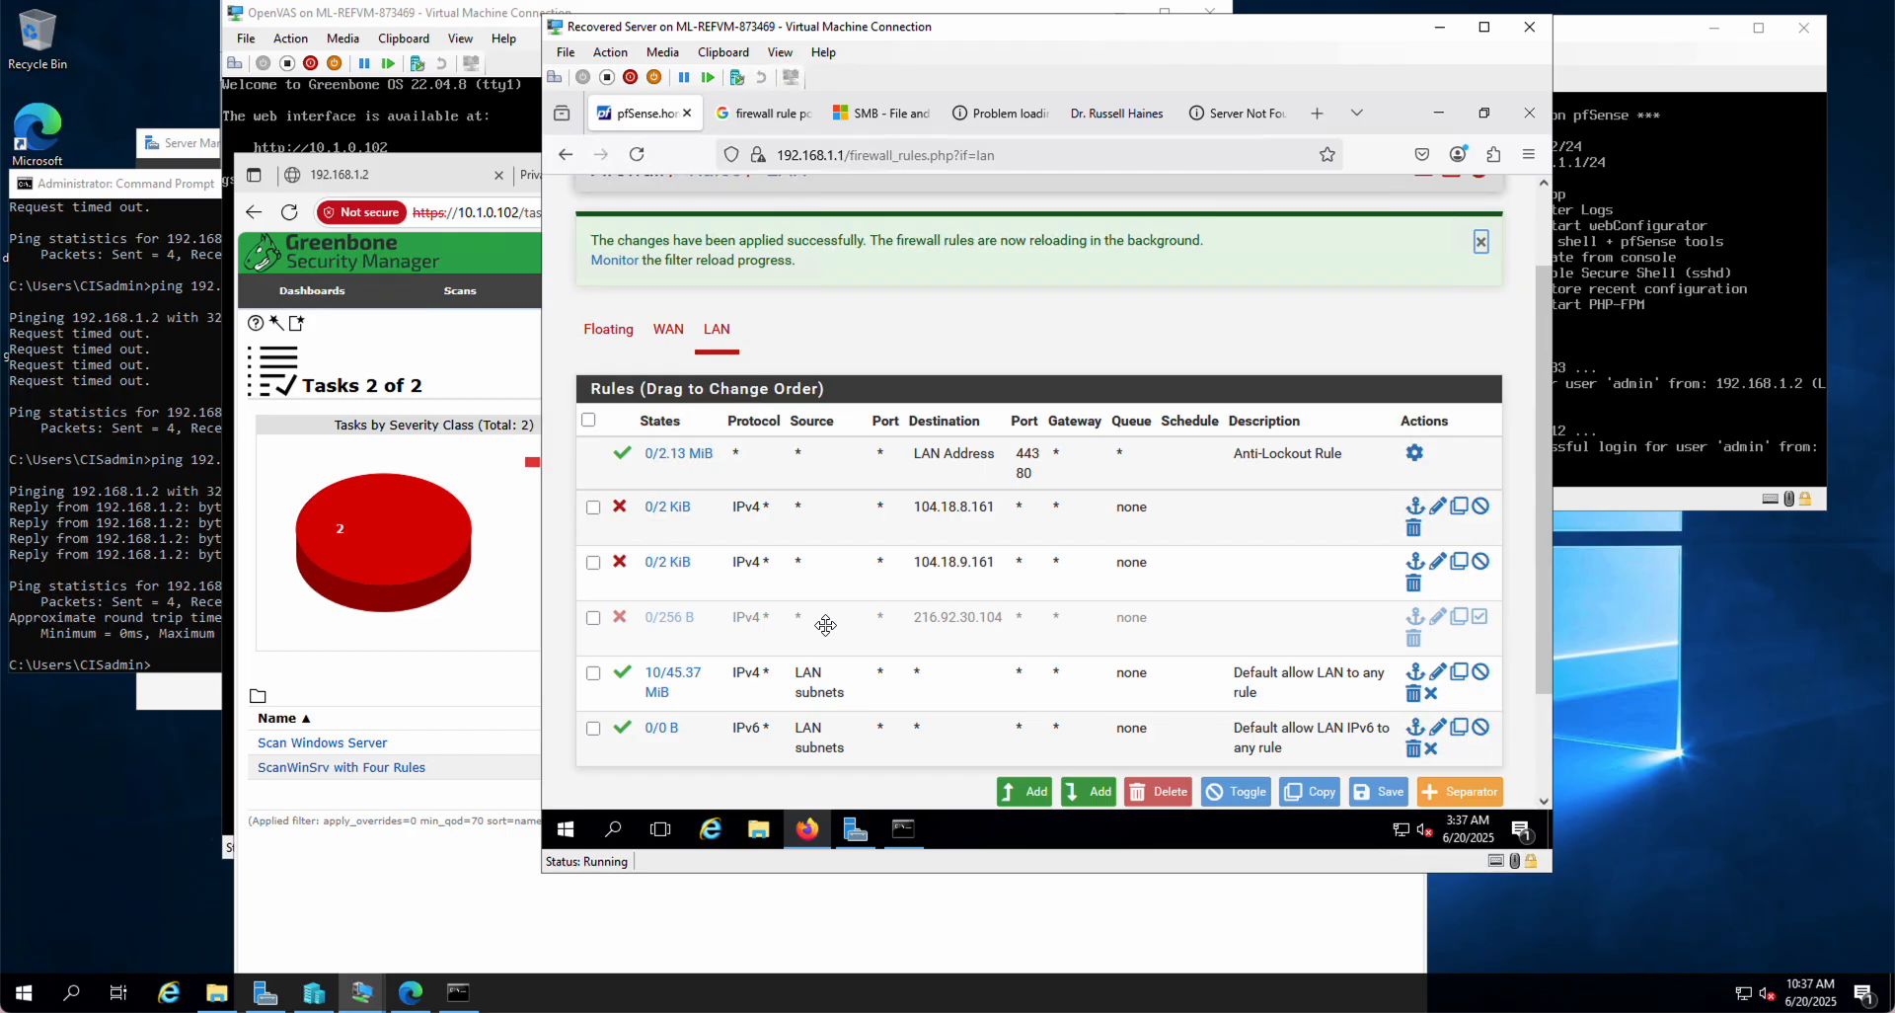
scroll(826, 625, "down", 2)
scroll(826, 625, "up", 2)
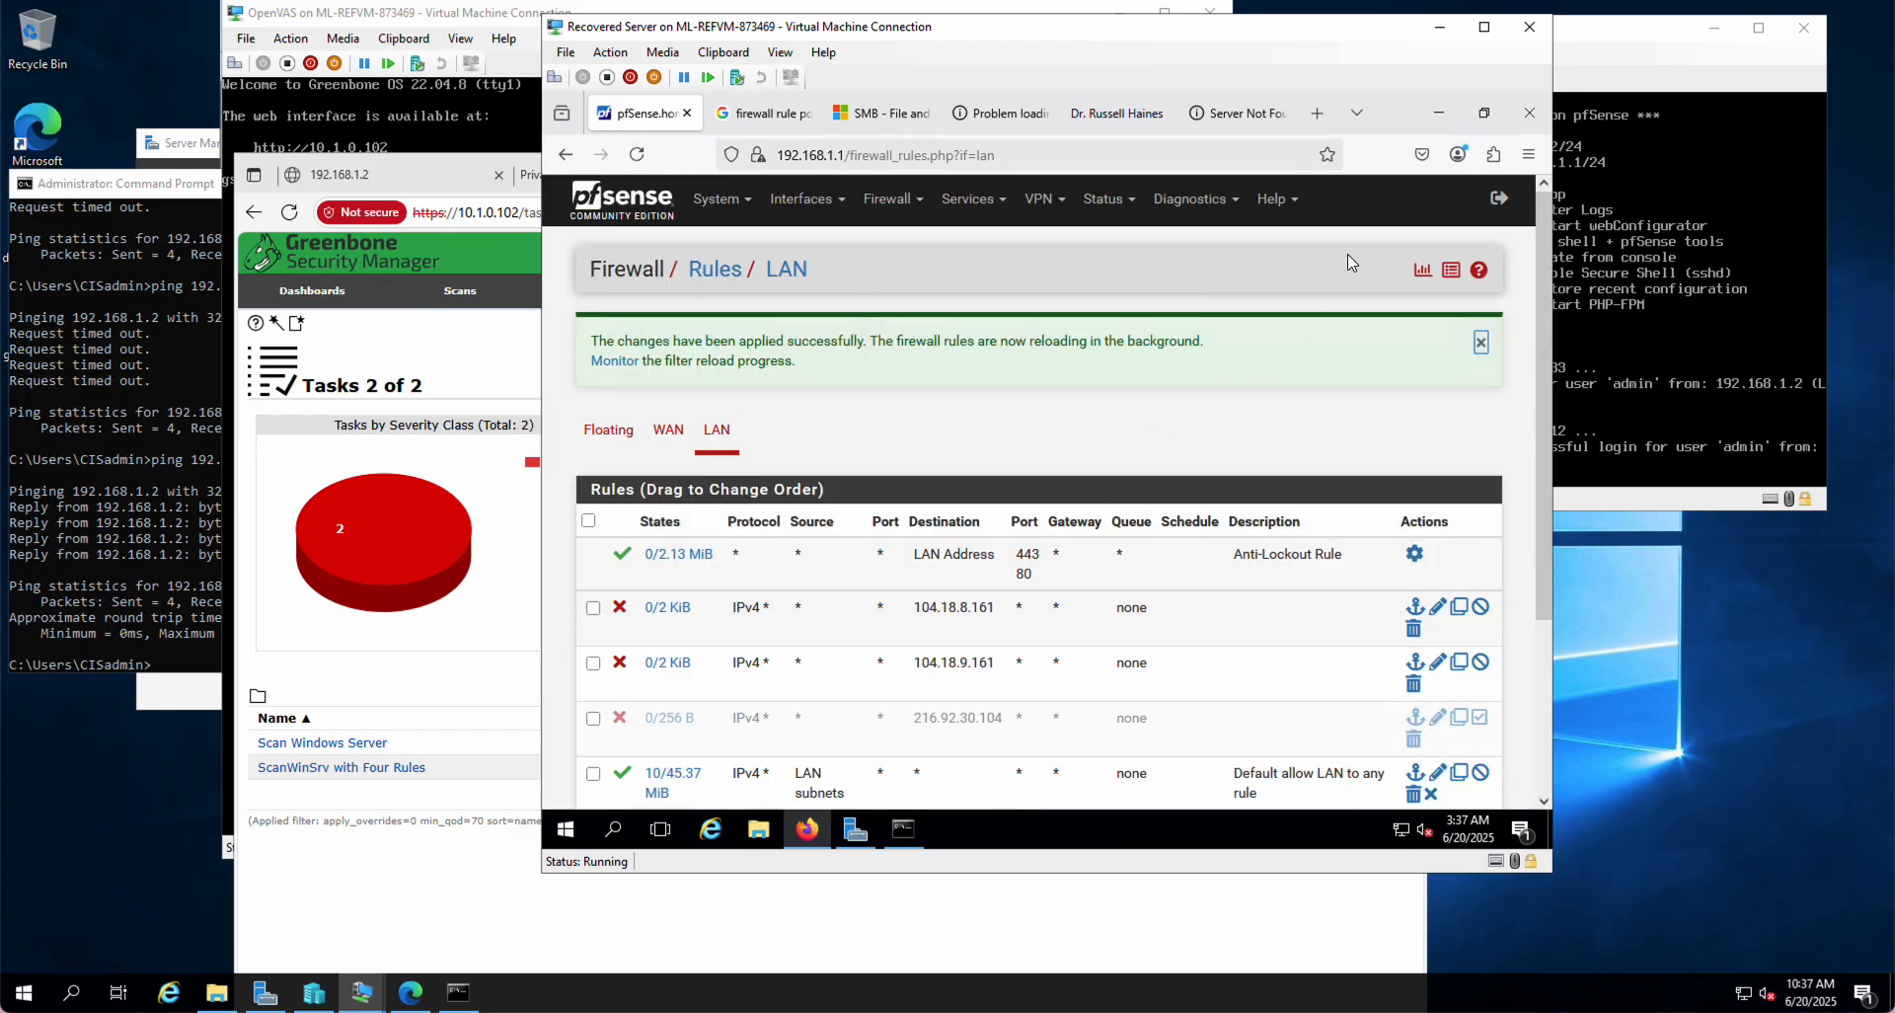
Step: Load superiorschedules.com over plain http, select its domain name, and bring up the nslookup console
left_click(1240, 110)
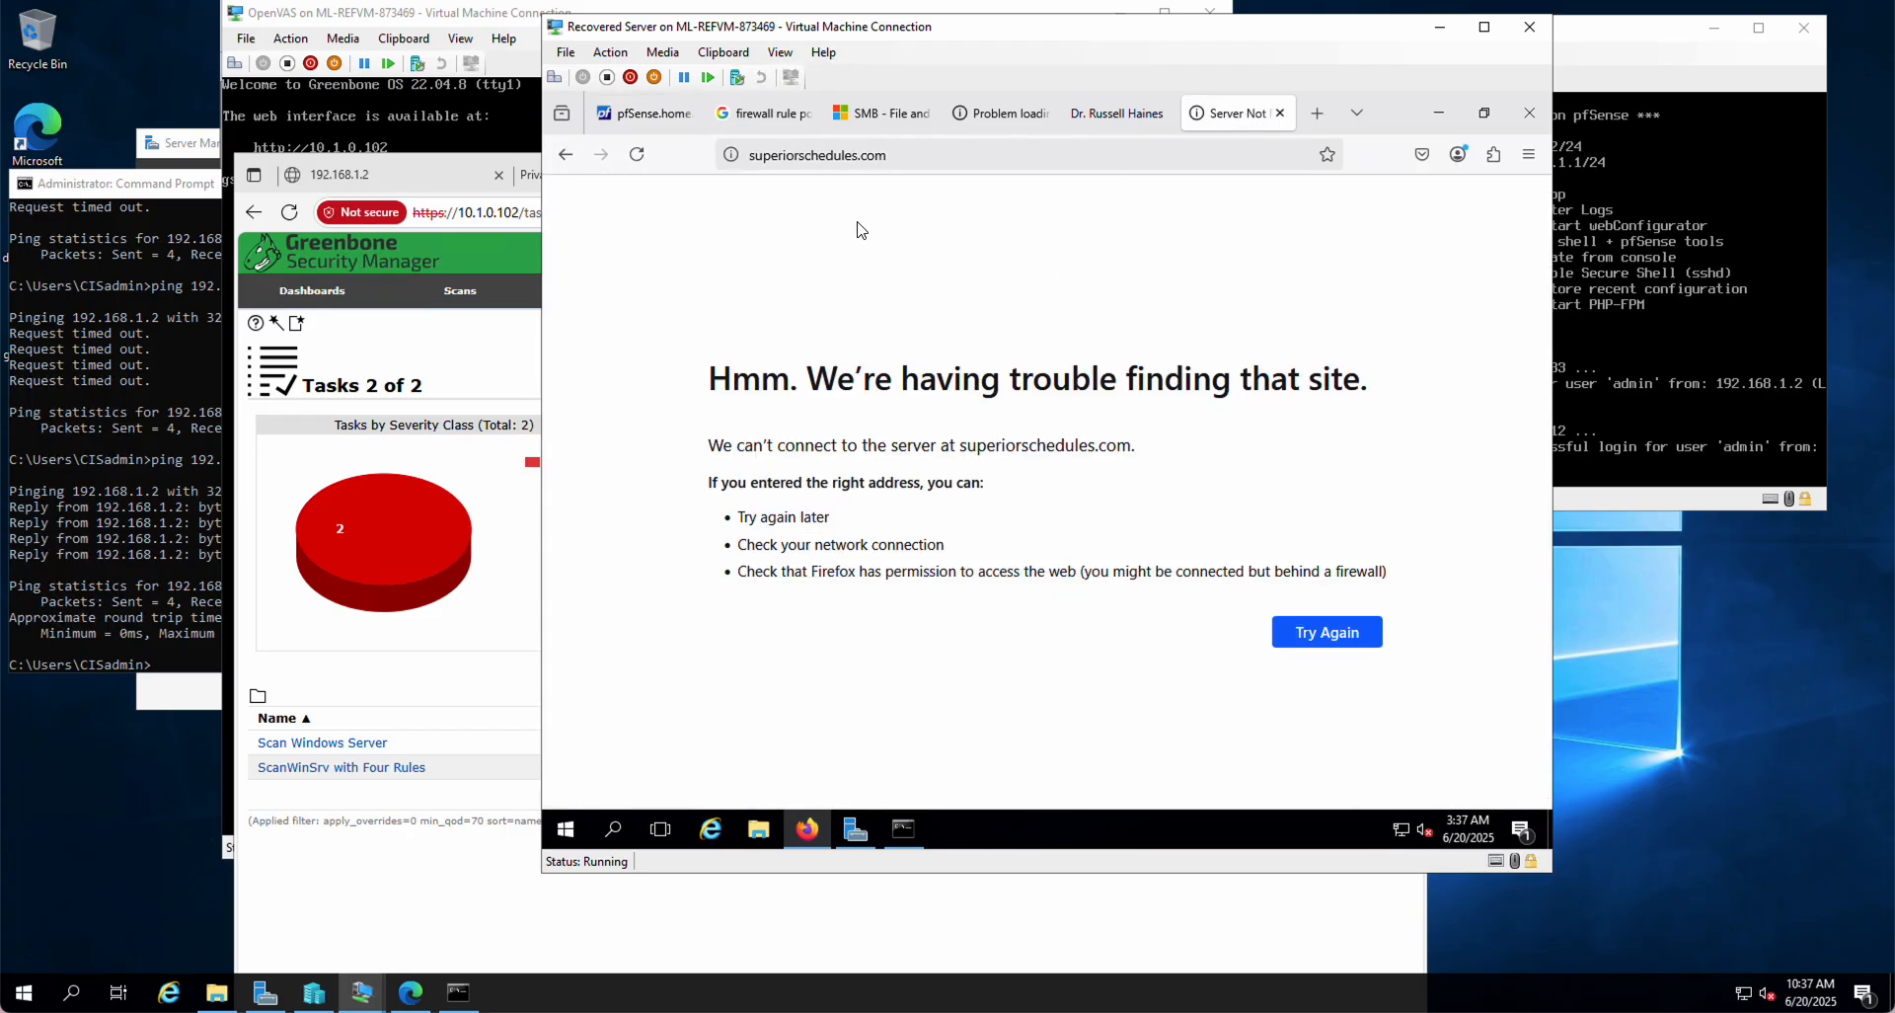
left_click(777, 153)
left_click(777, 153)
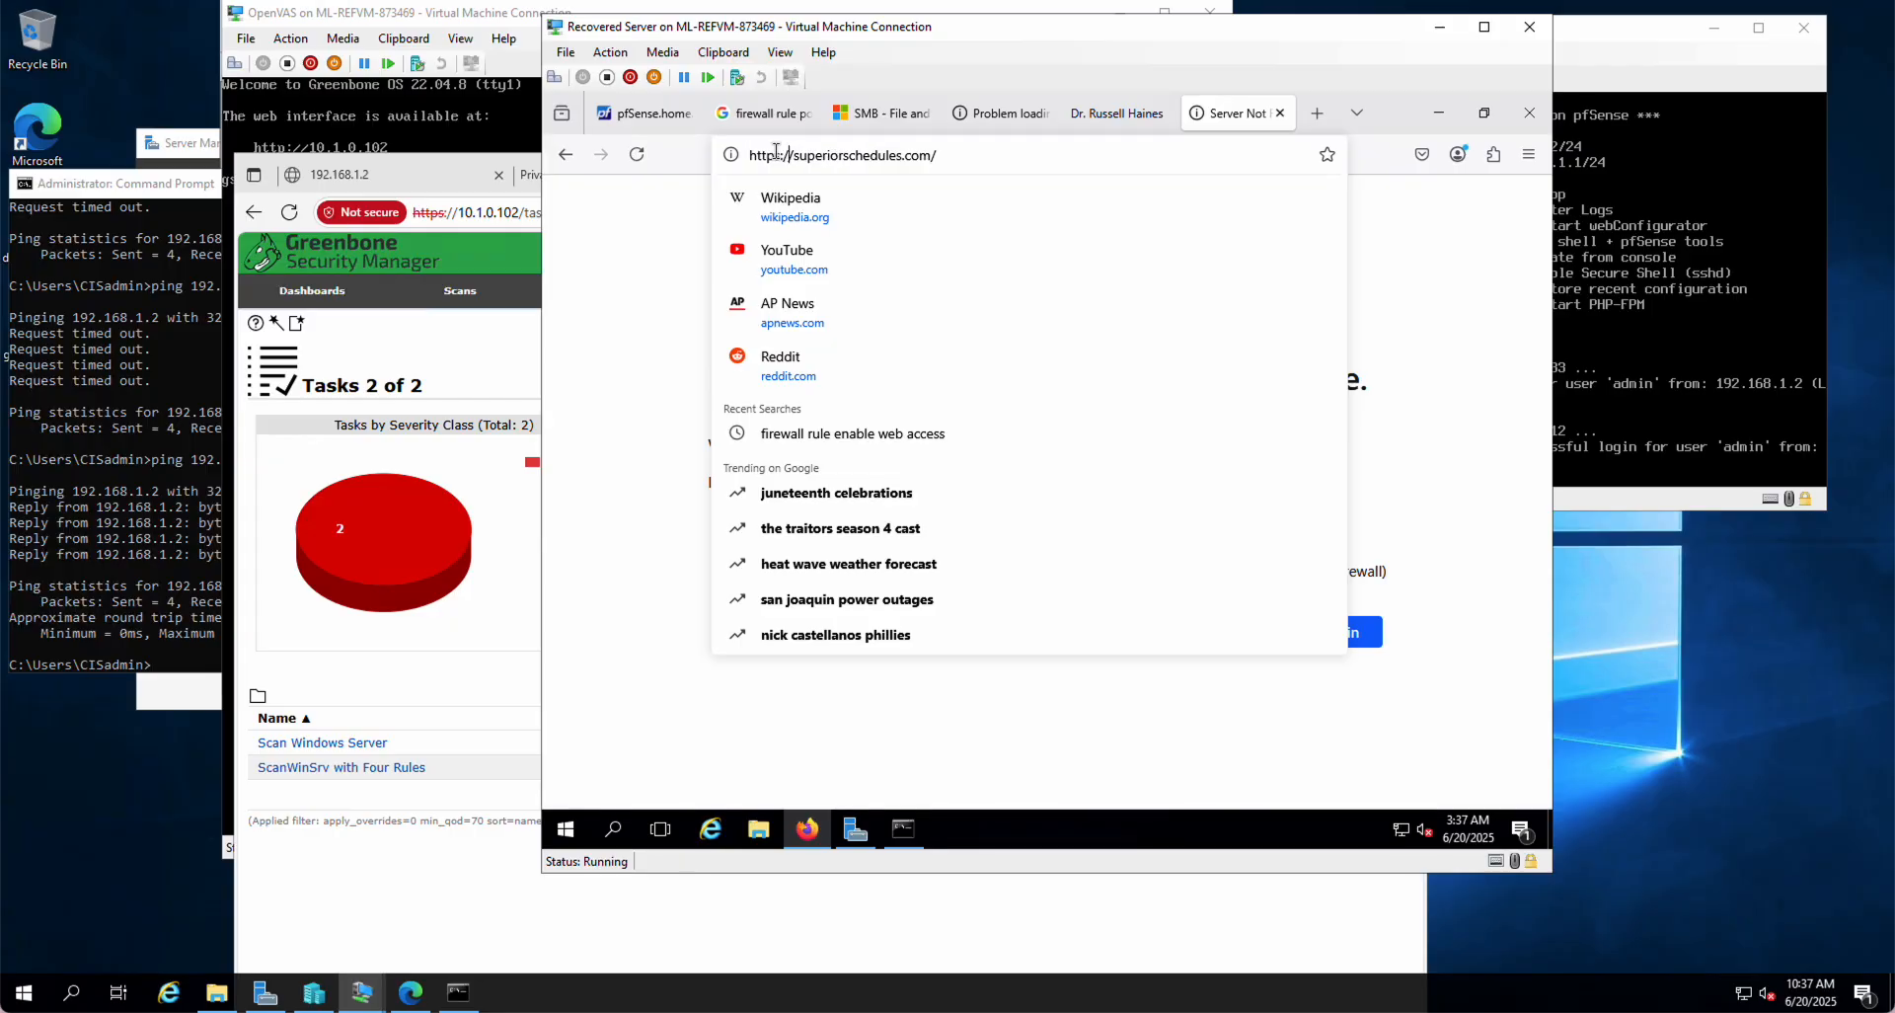
key("BackSpace")
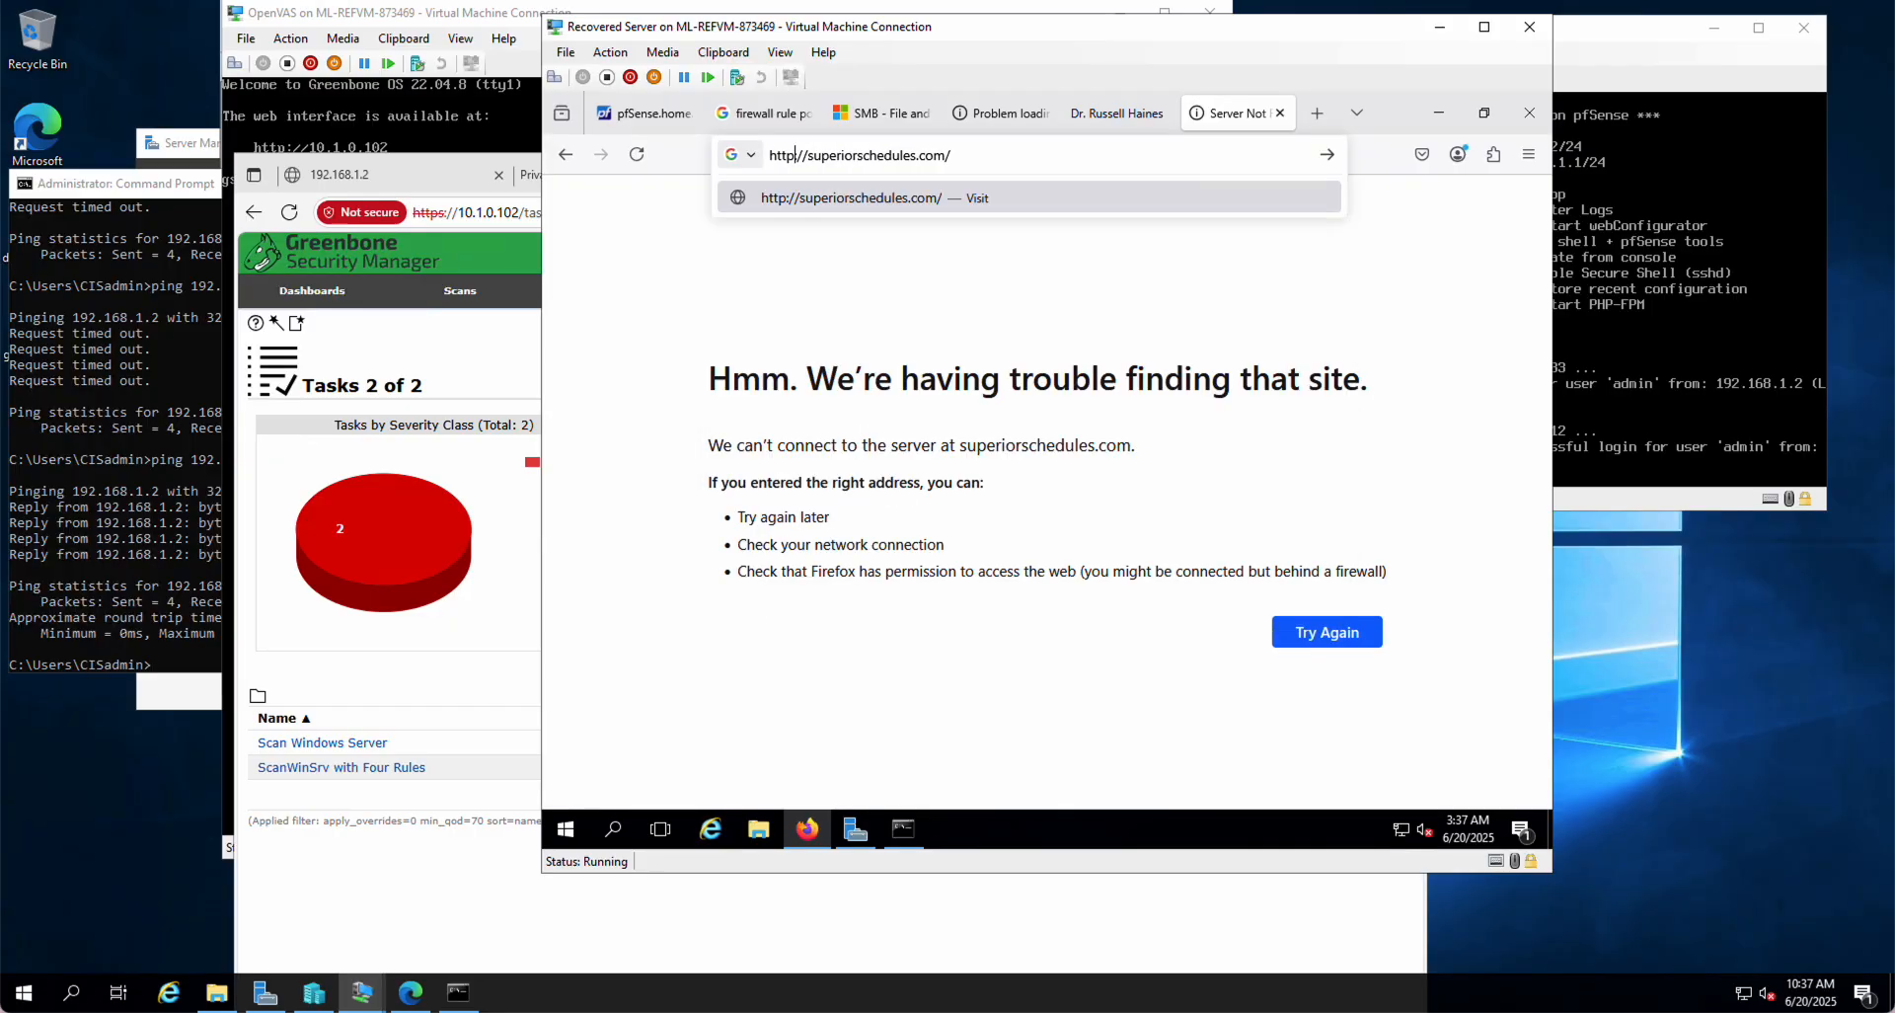
key("Return")
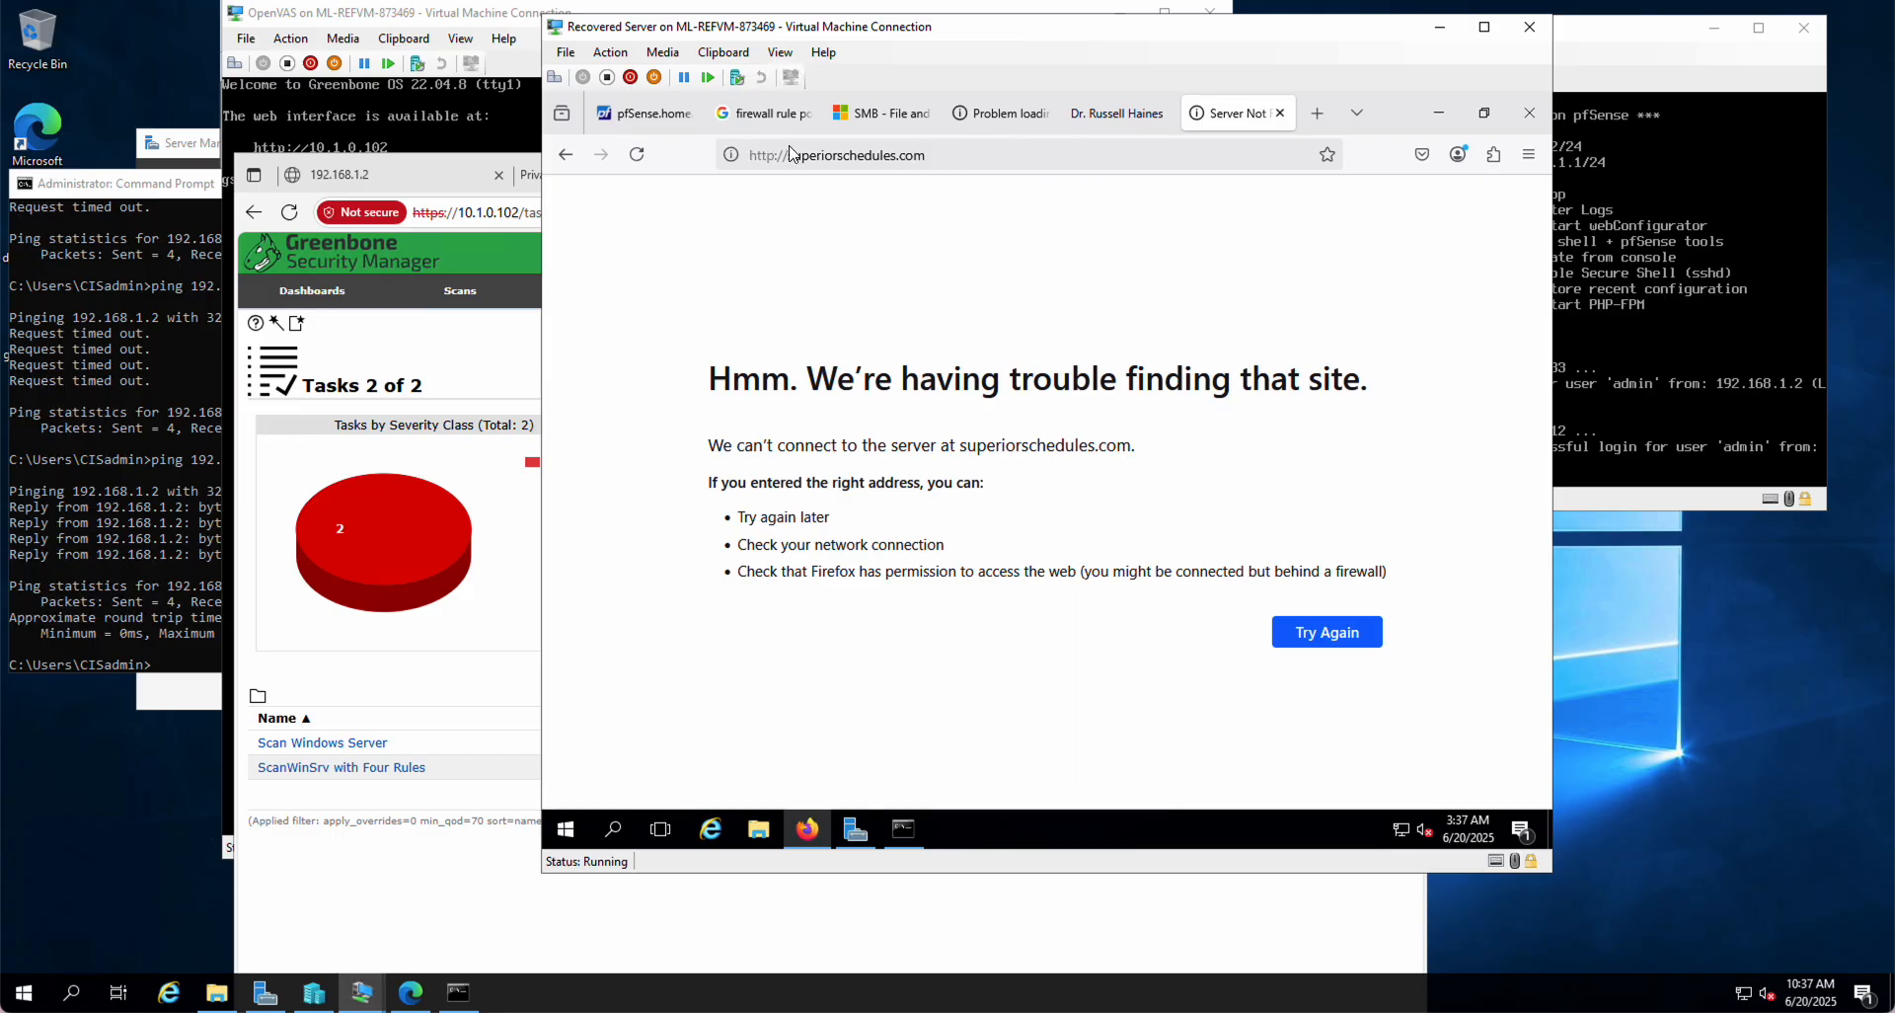
left_click_drag(785, 155, 938, 154)
key("ctrl+c")
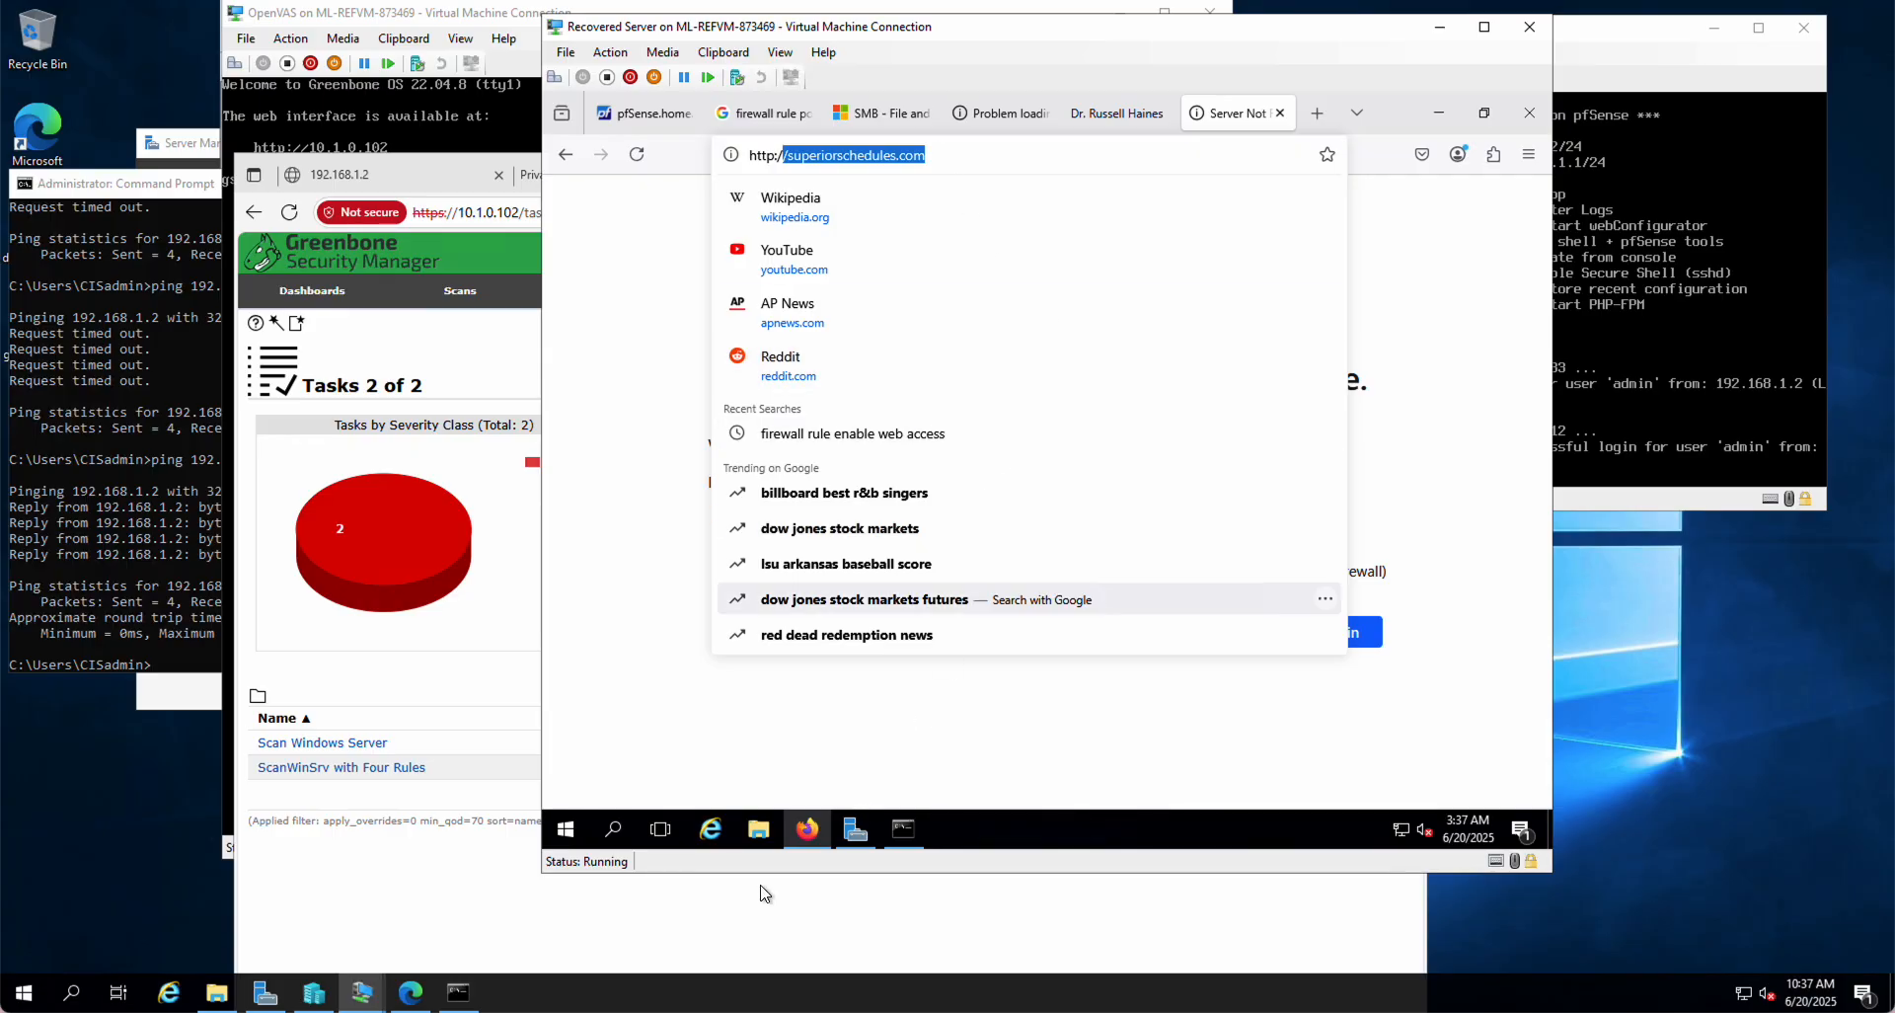
left_click(904, 831)
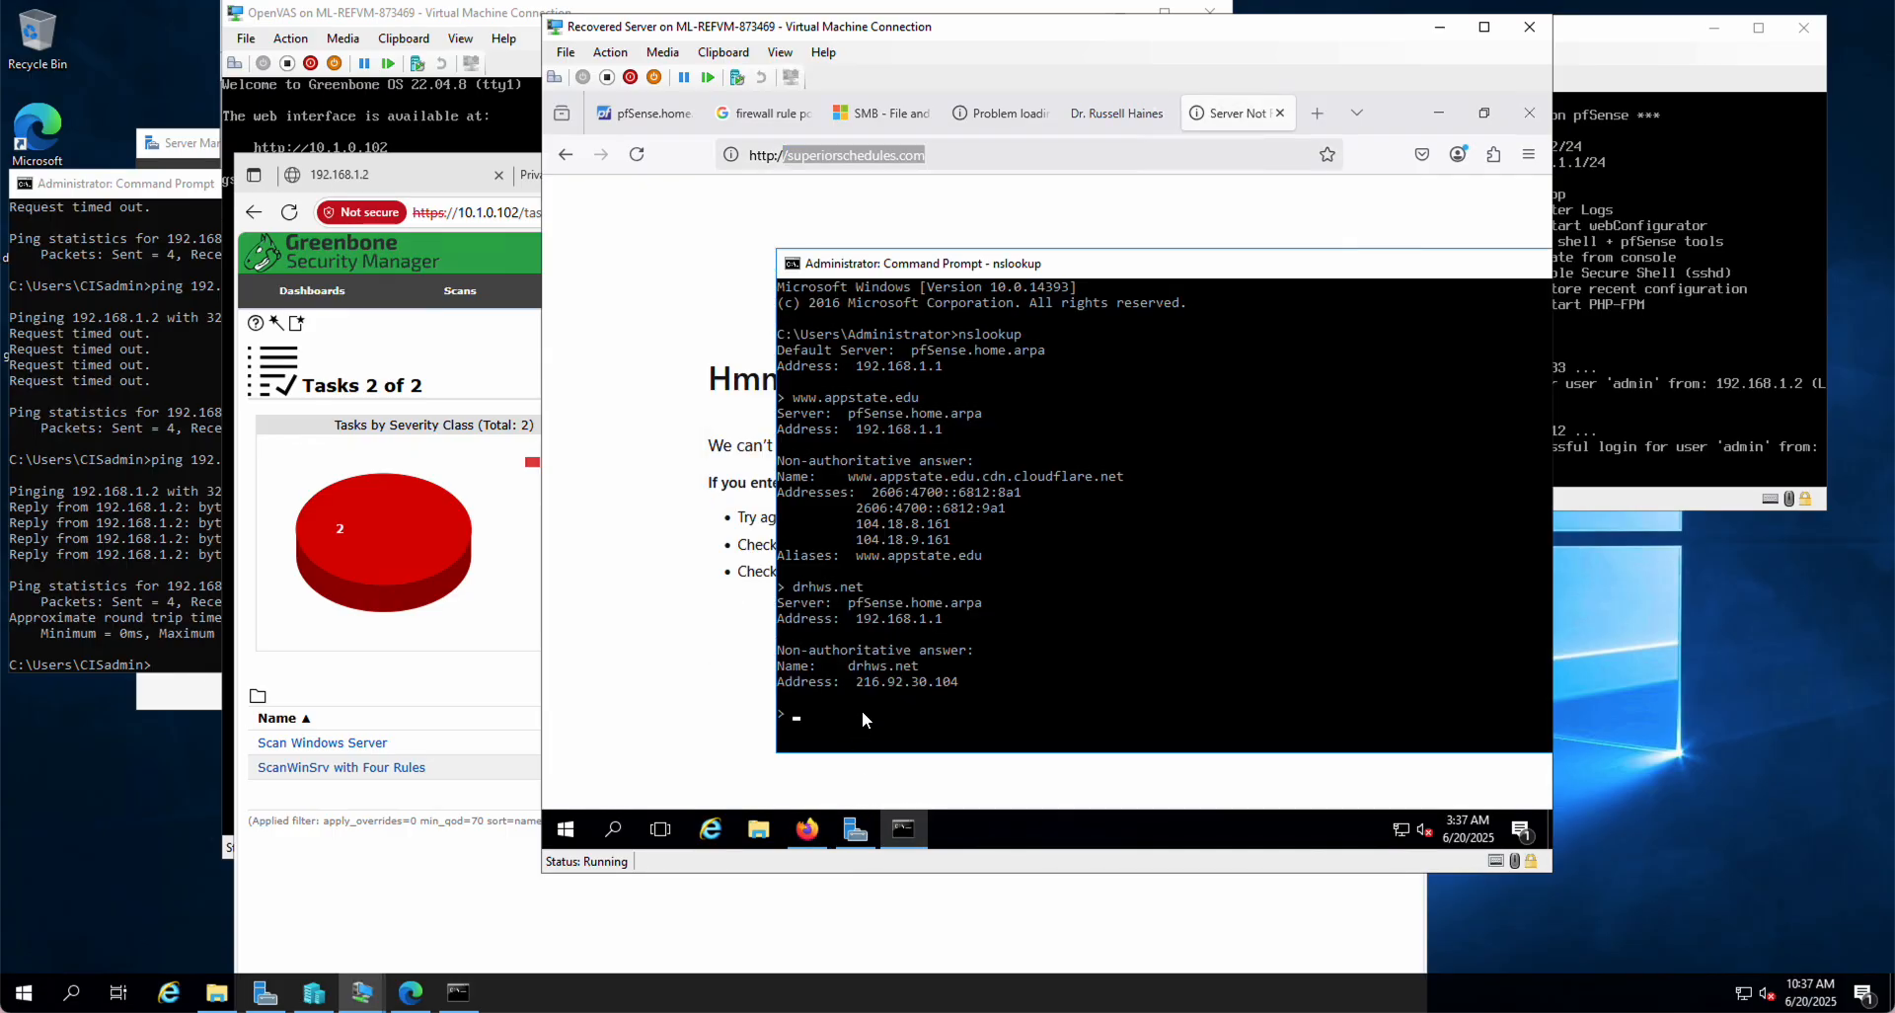
Step: Look up superiorschedules.com (non-existent) and superiorschedule.com (216.92.30.104) in nslookup
key("ctrl+v")
key("Left")
key("Home")
key("Delete")
key("Return")
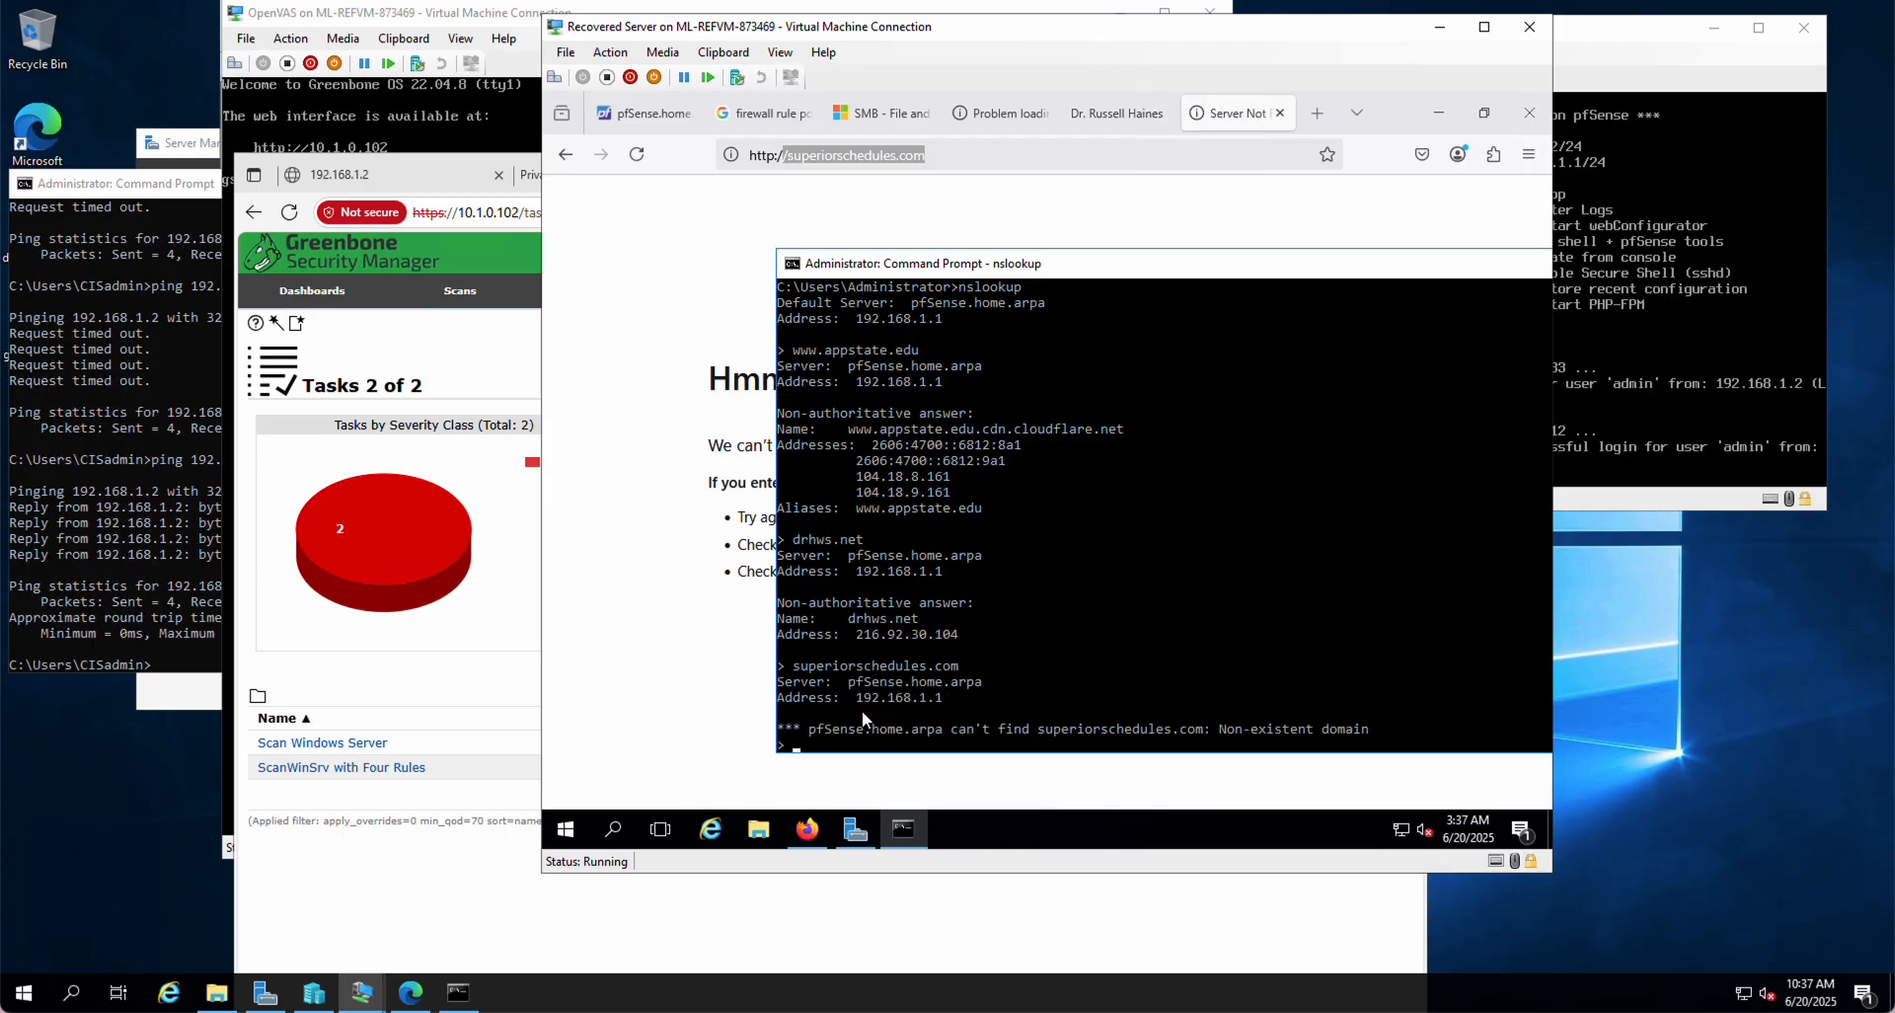
key("Up")
key("Left")
key("Left")
key("Left")
key("Left")
key("BackSpace")
key("Return")
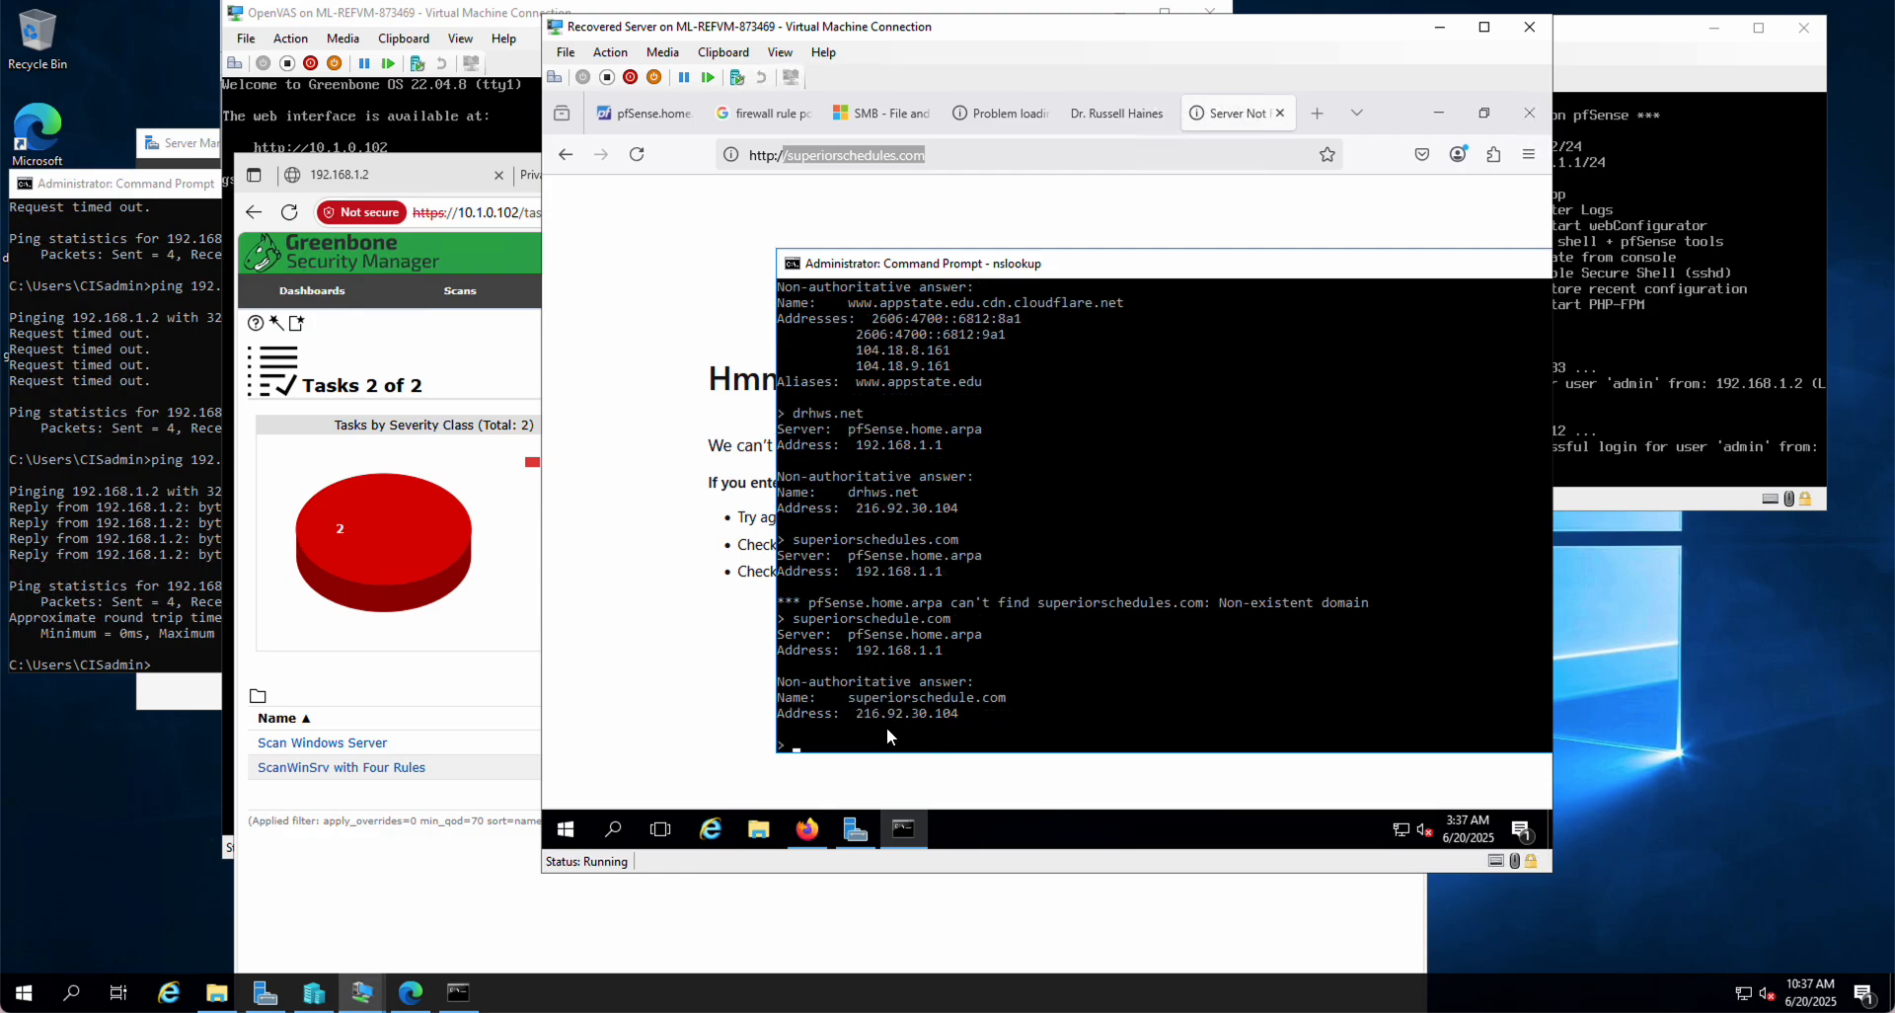
left_click(642, 366)
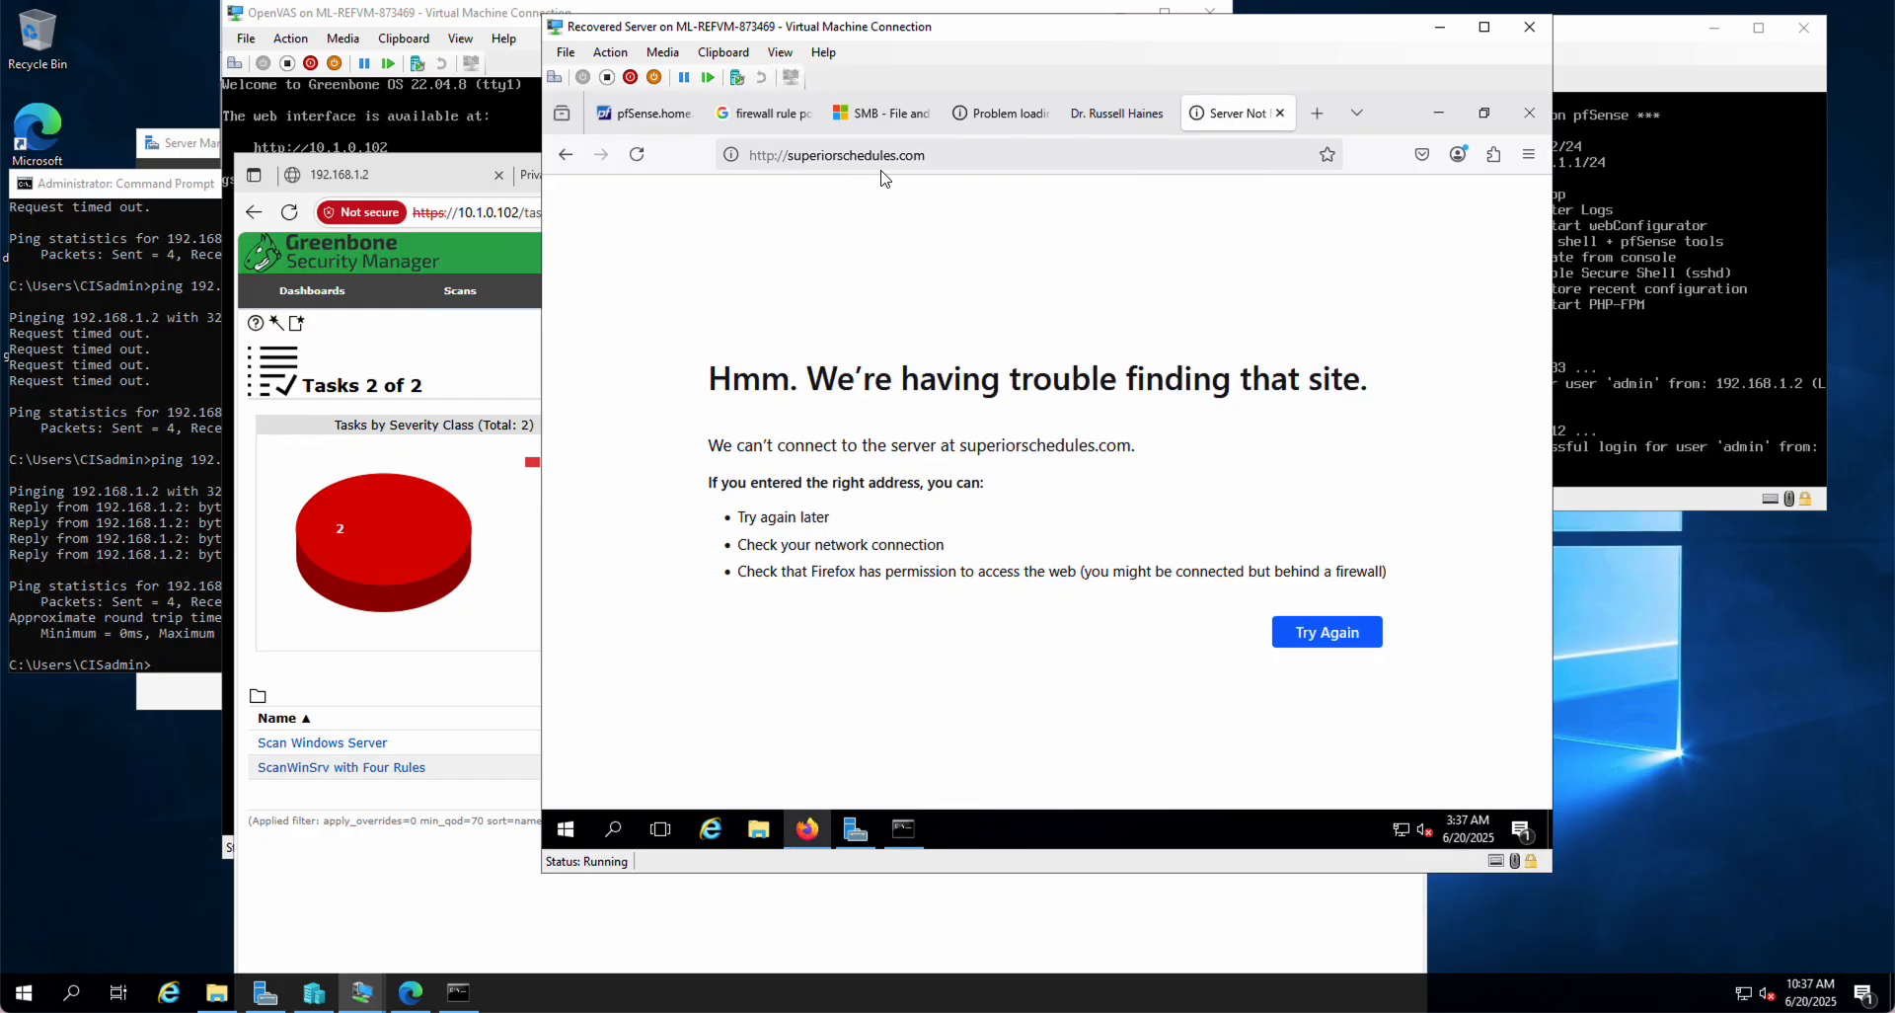
left_click(891, 155)
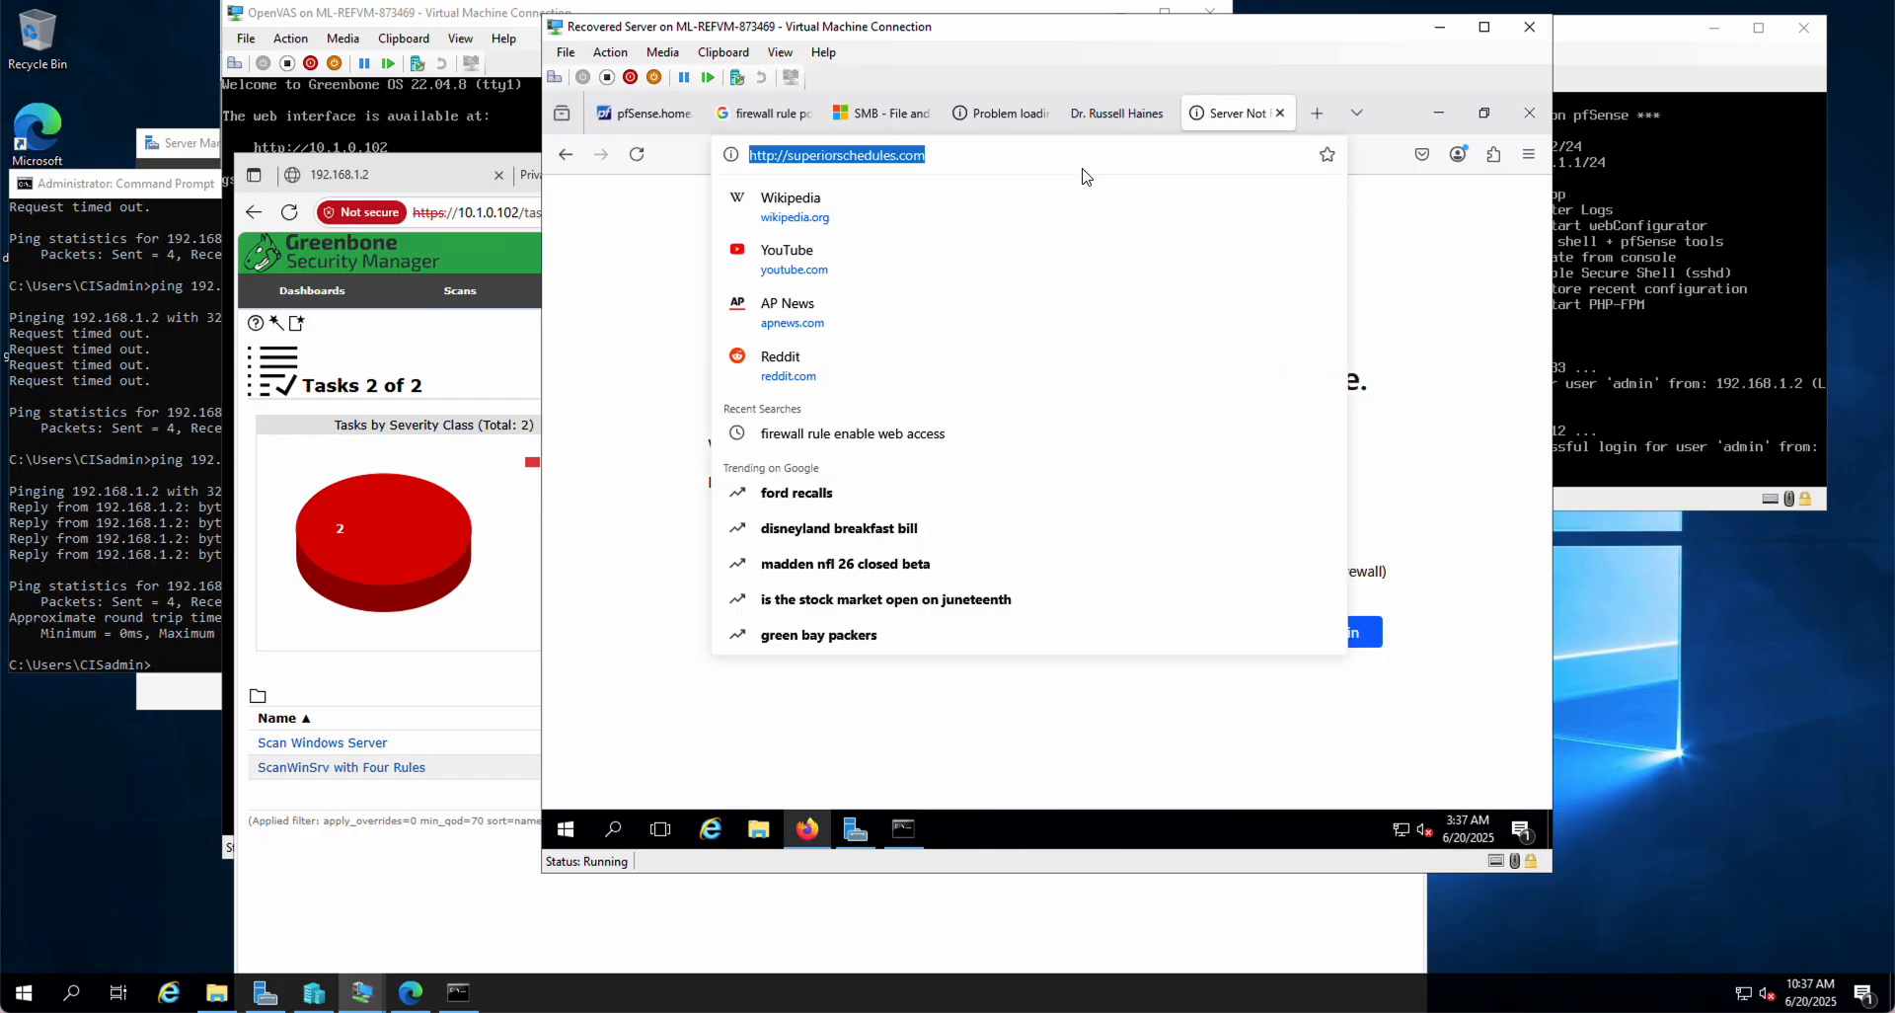
key("End")
key("Left")
key("BackSpace")
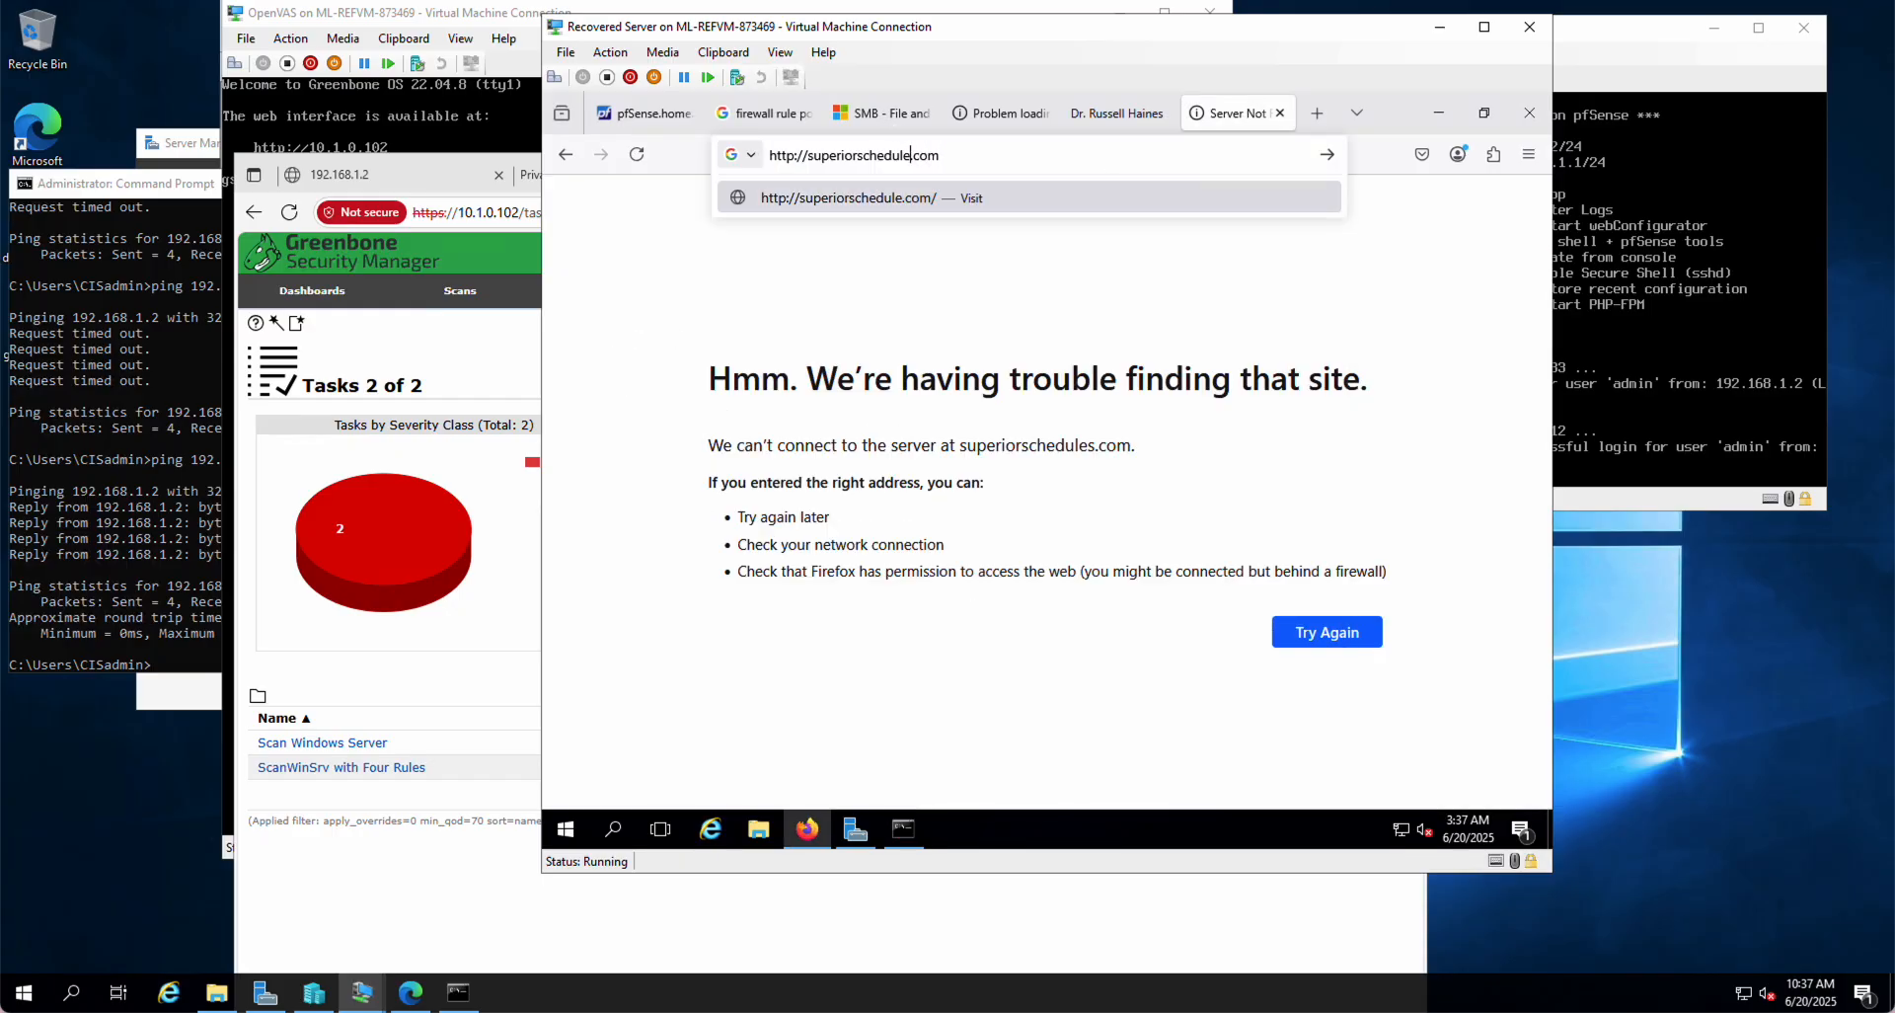
left_click(656, 111)
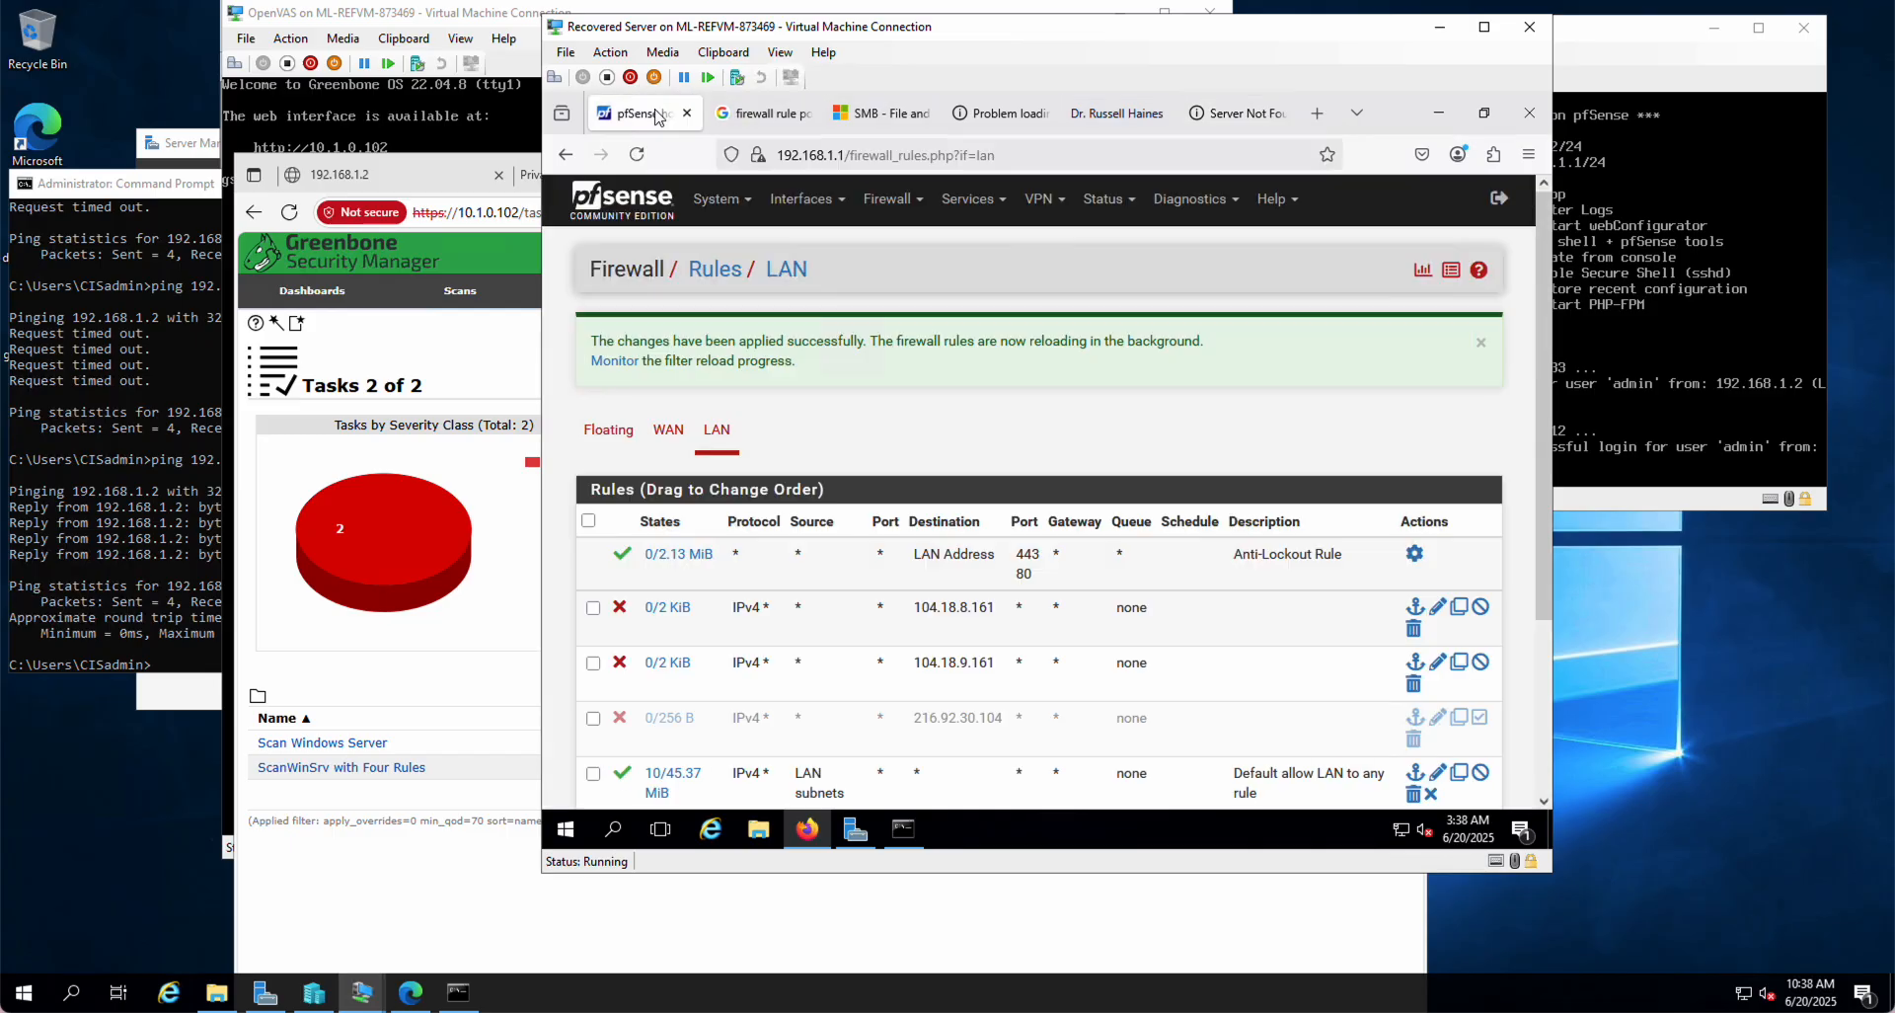
left_click(1481, 718)
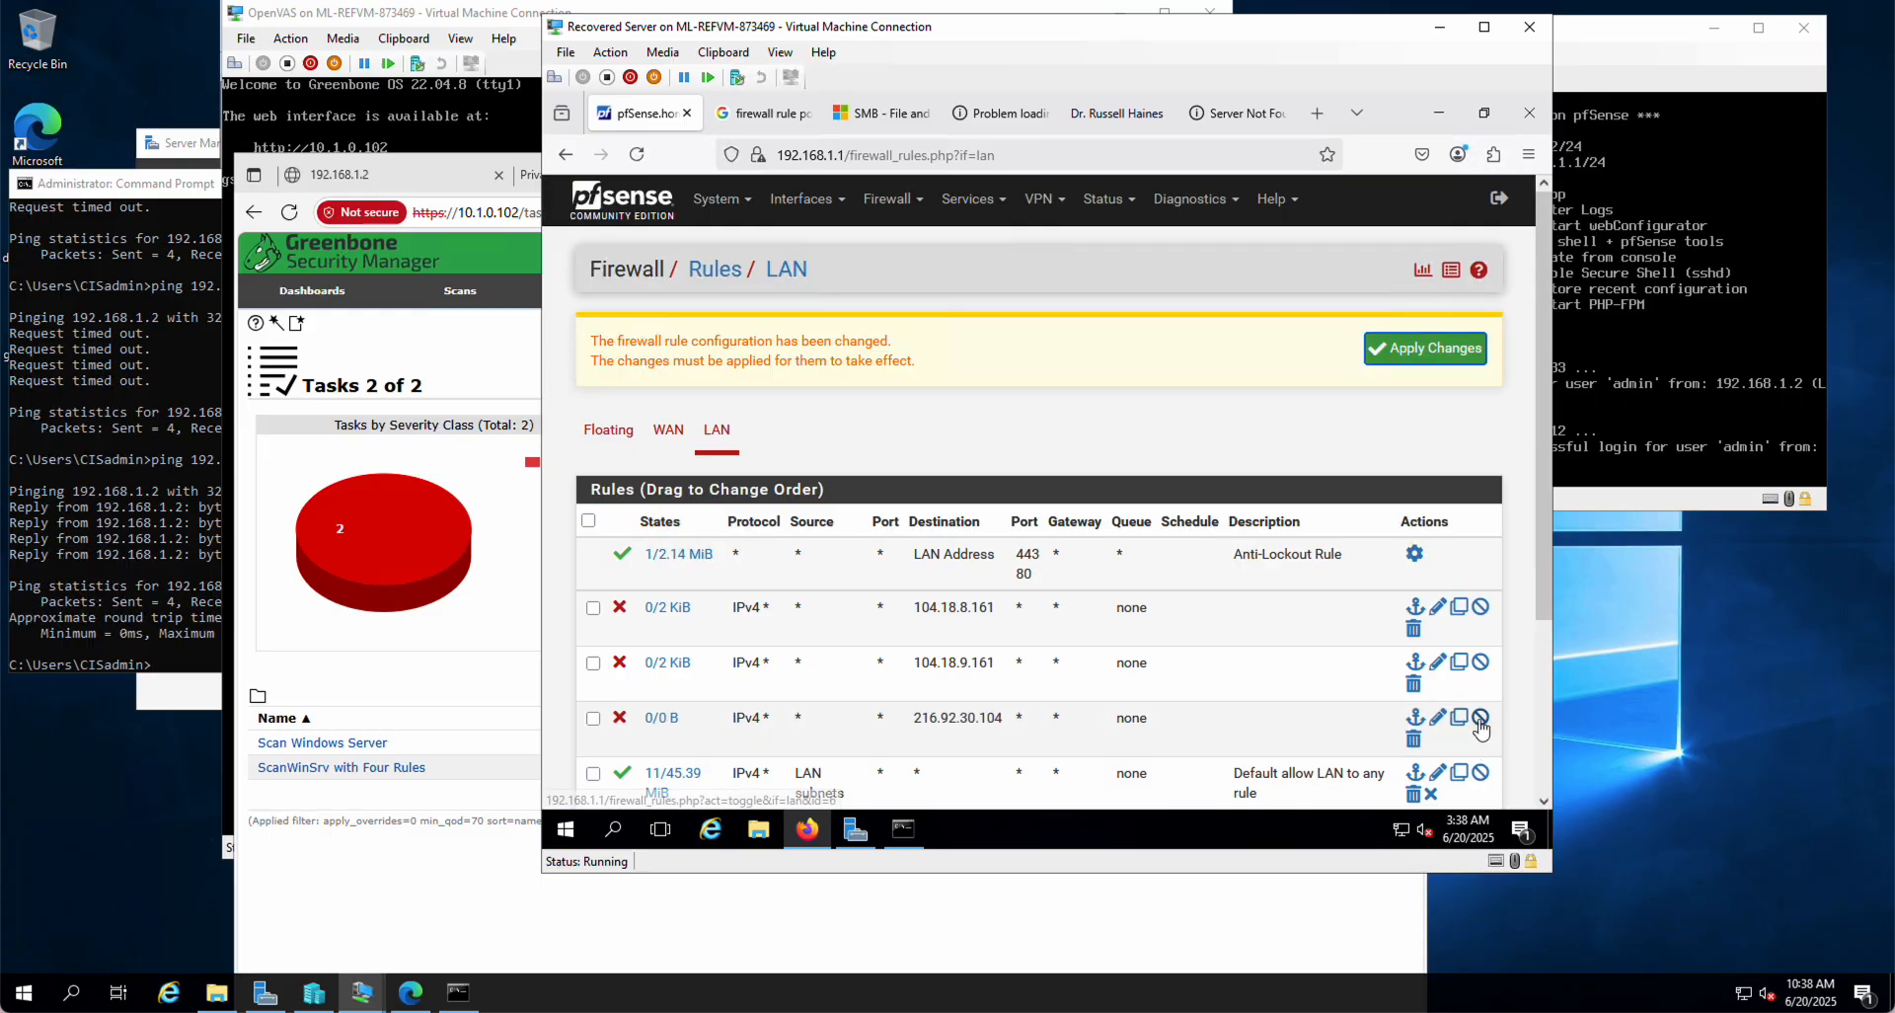
left_click(1425, 348)
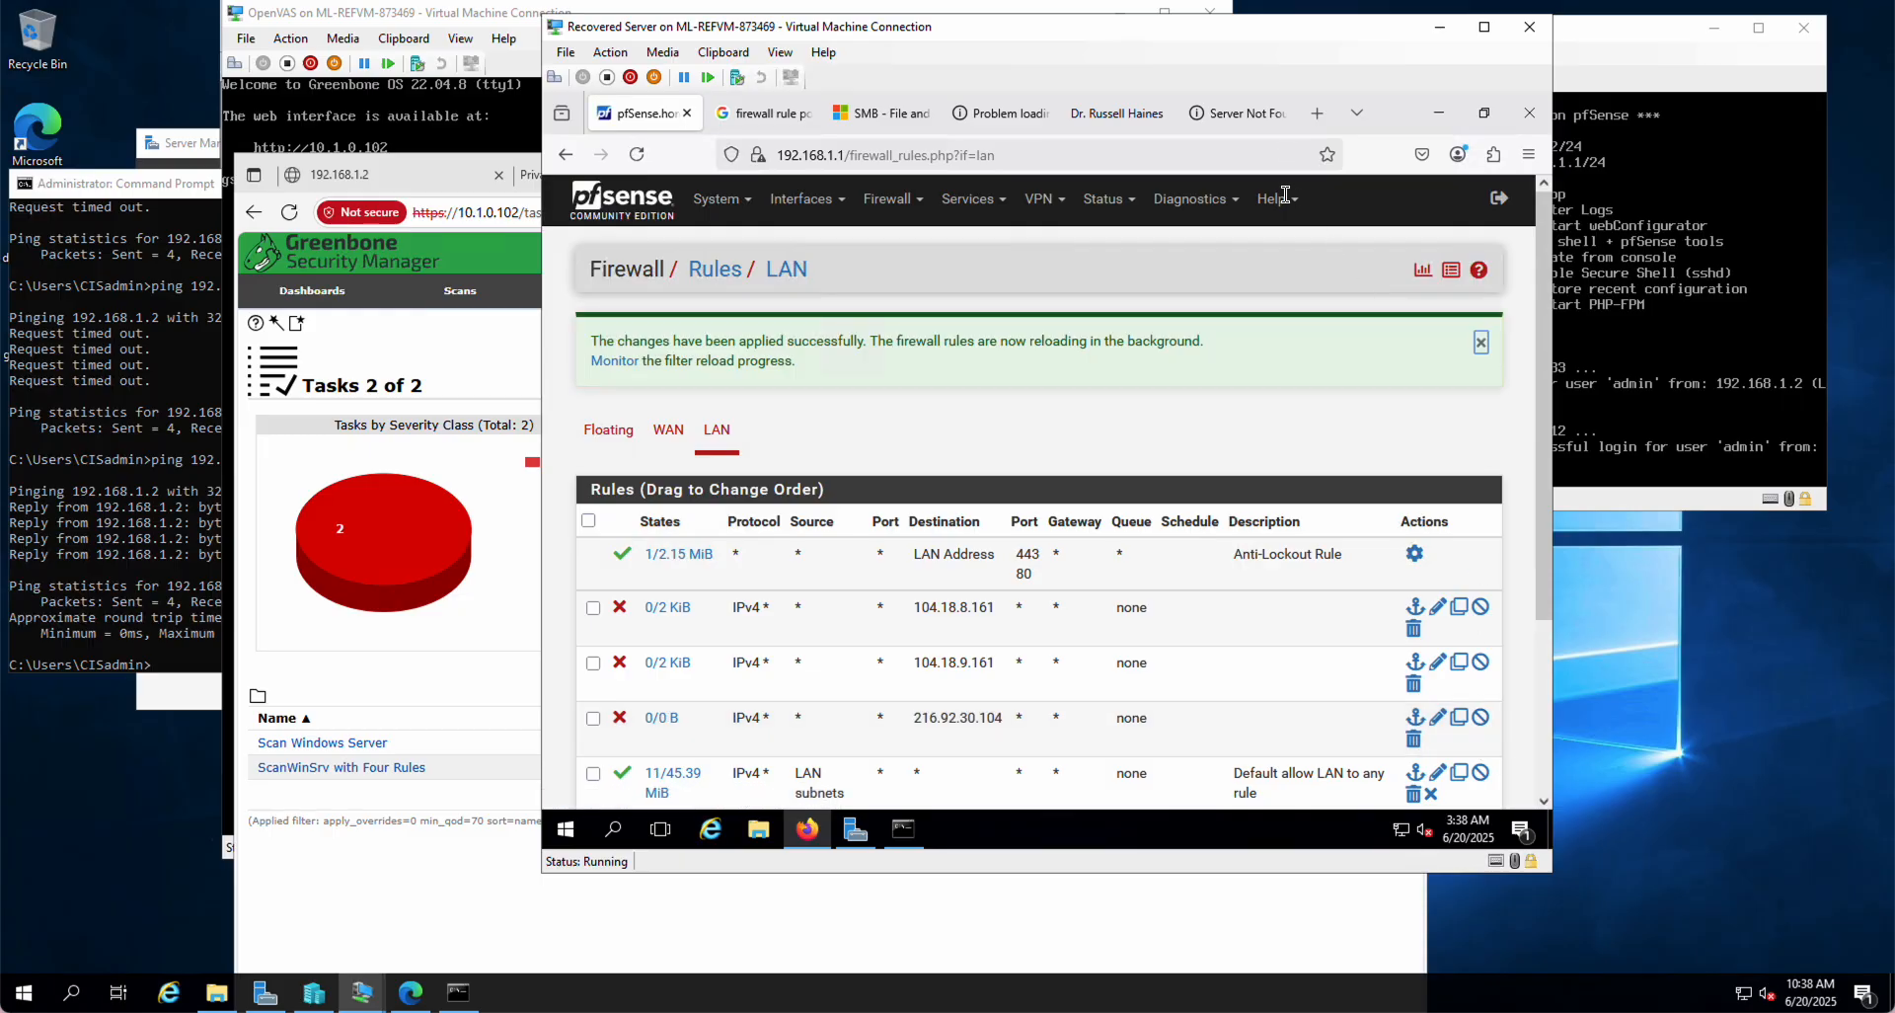
left_click(1234, 113)
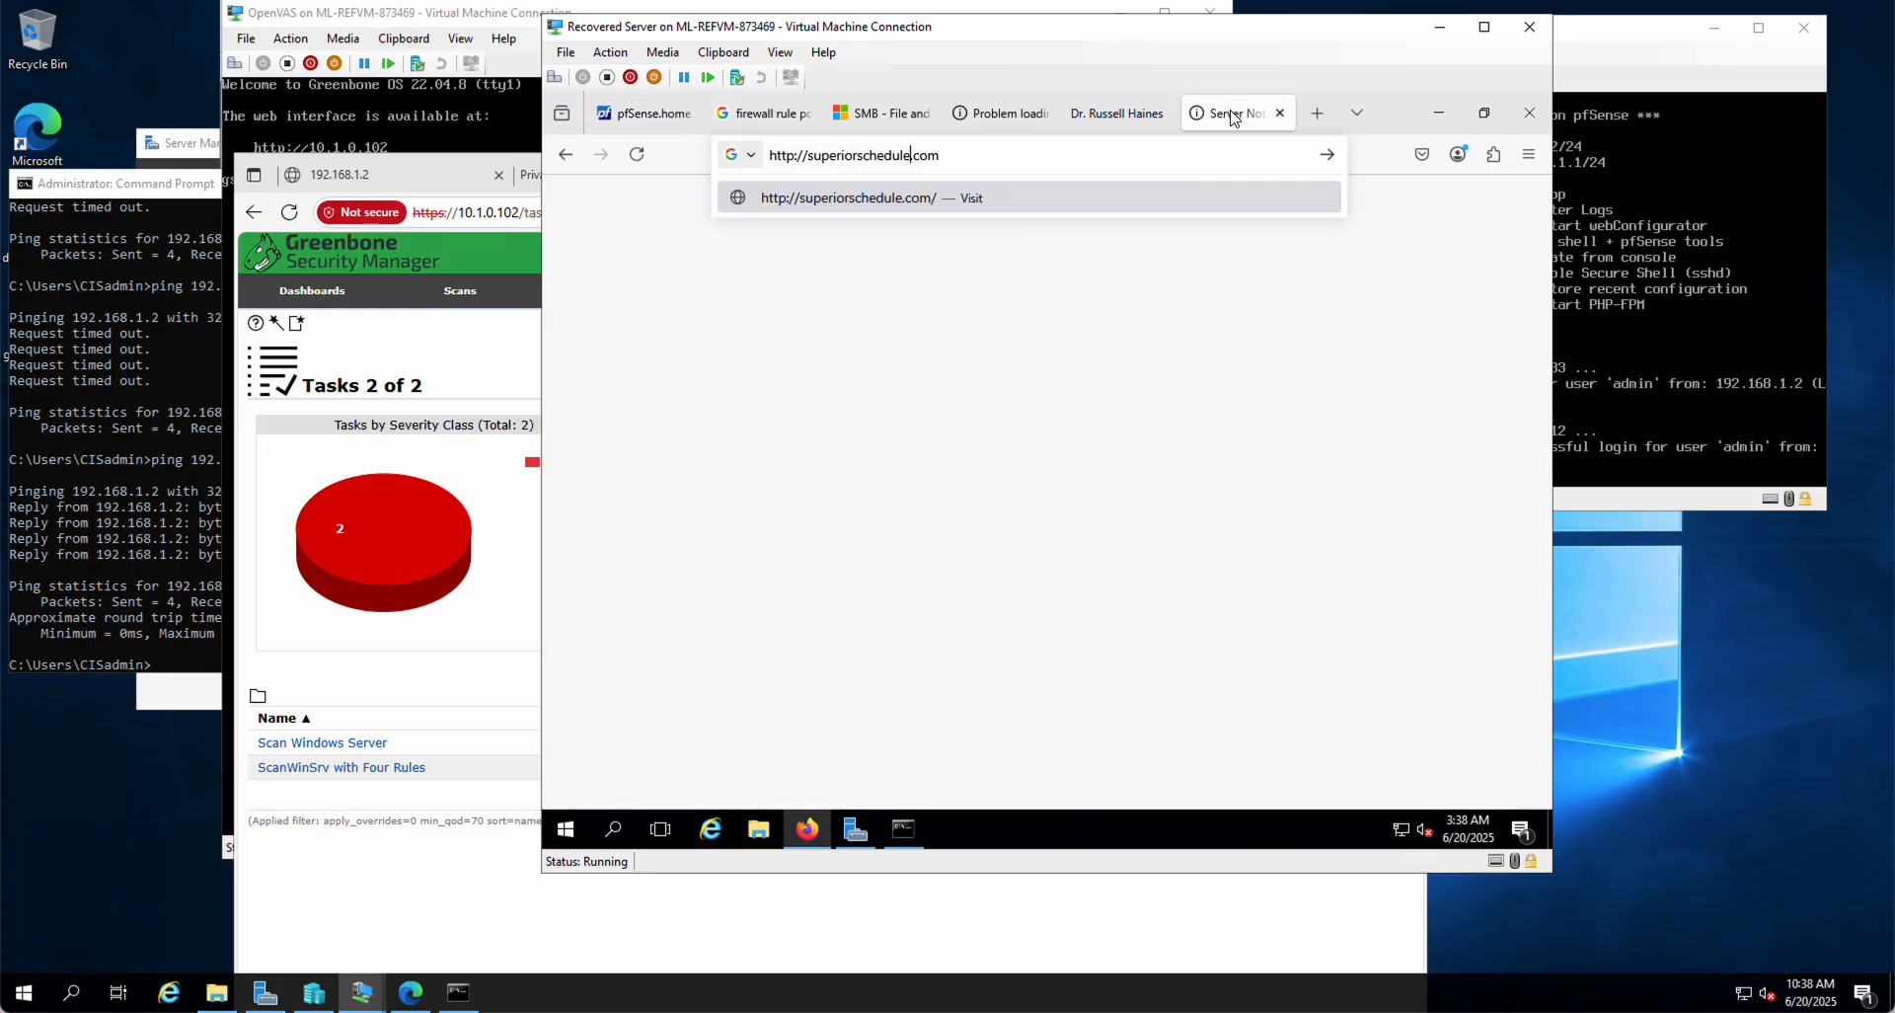
key("Return")
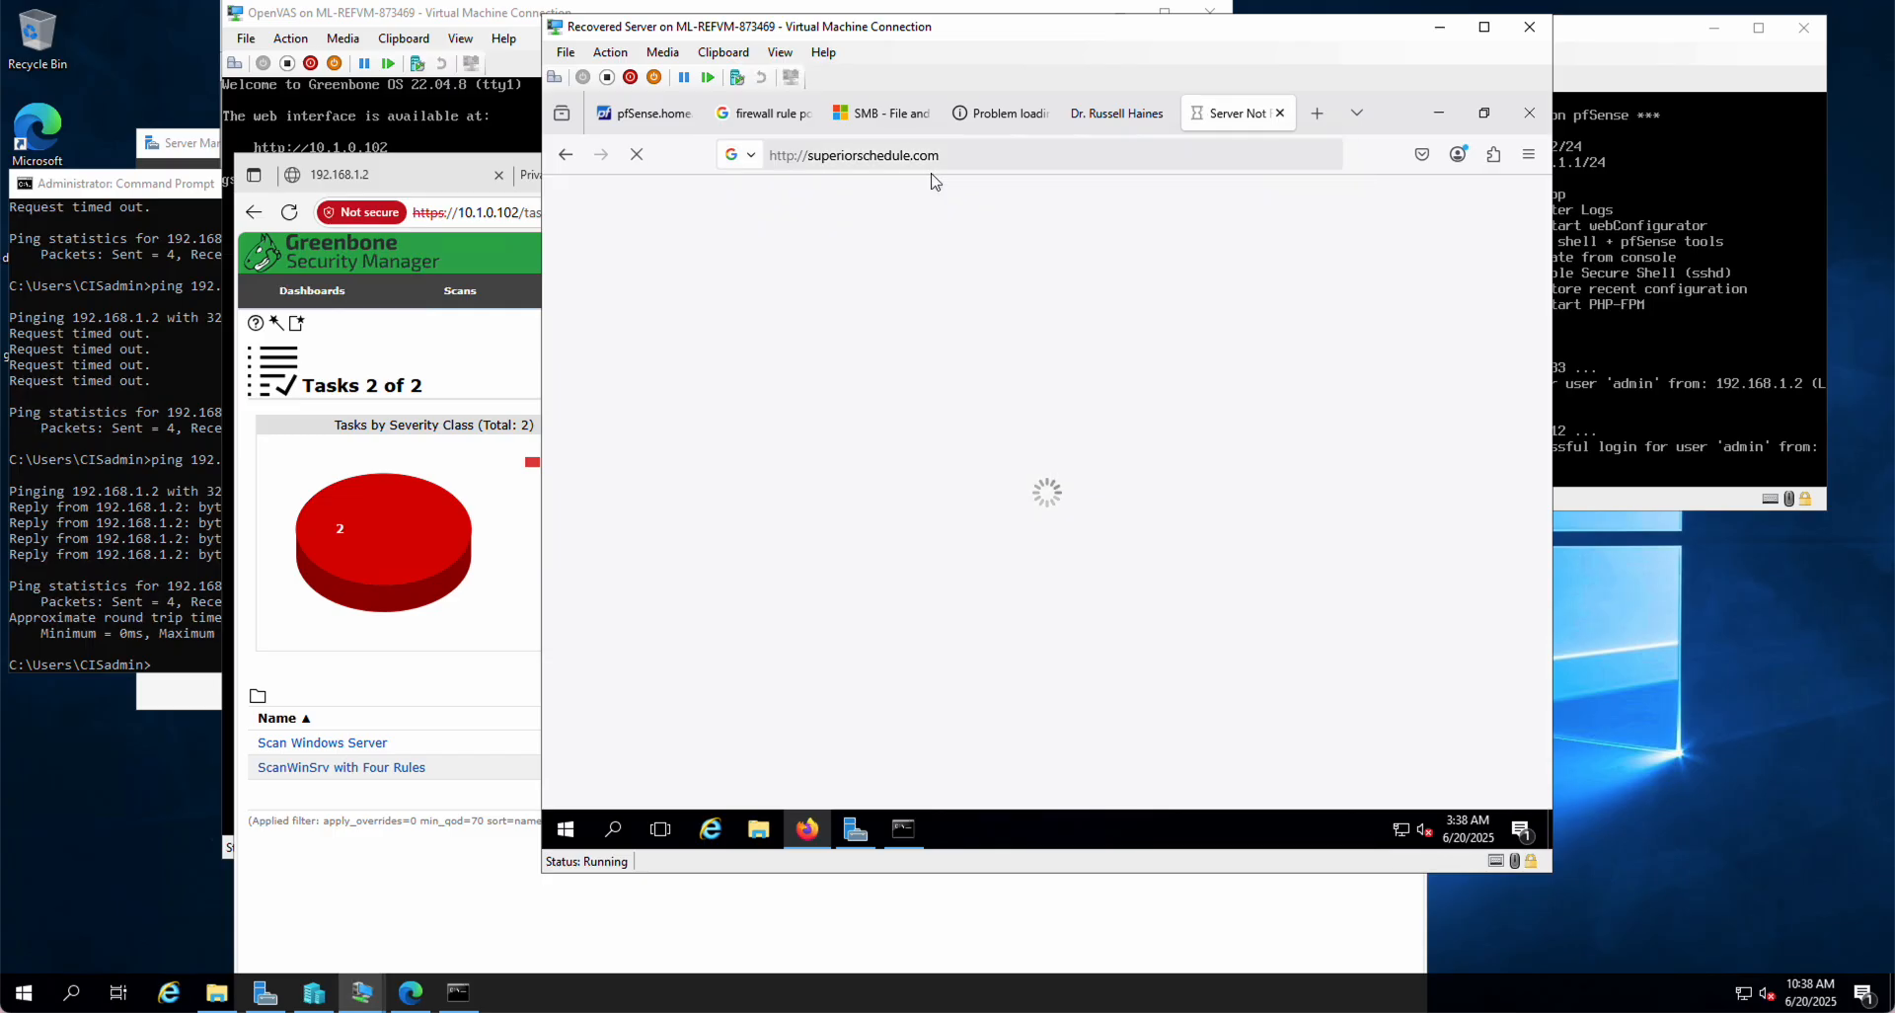
left_click(992, 112)
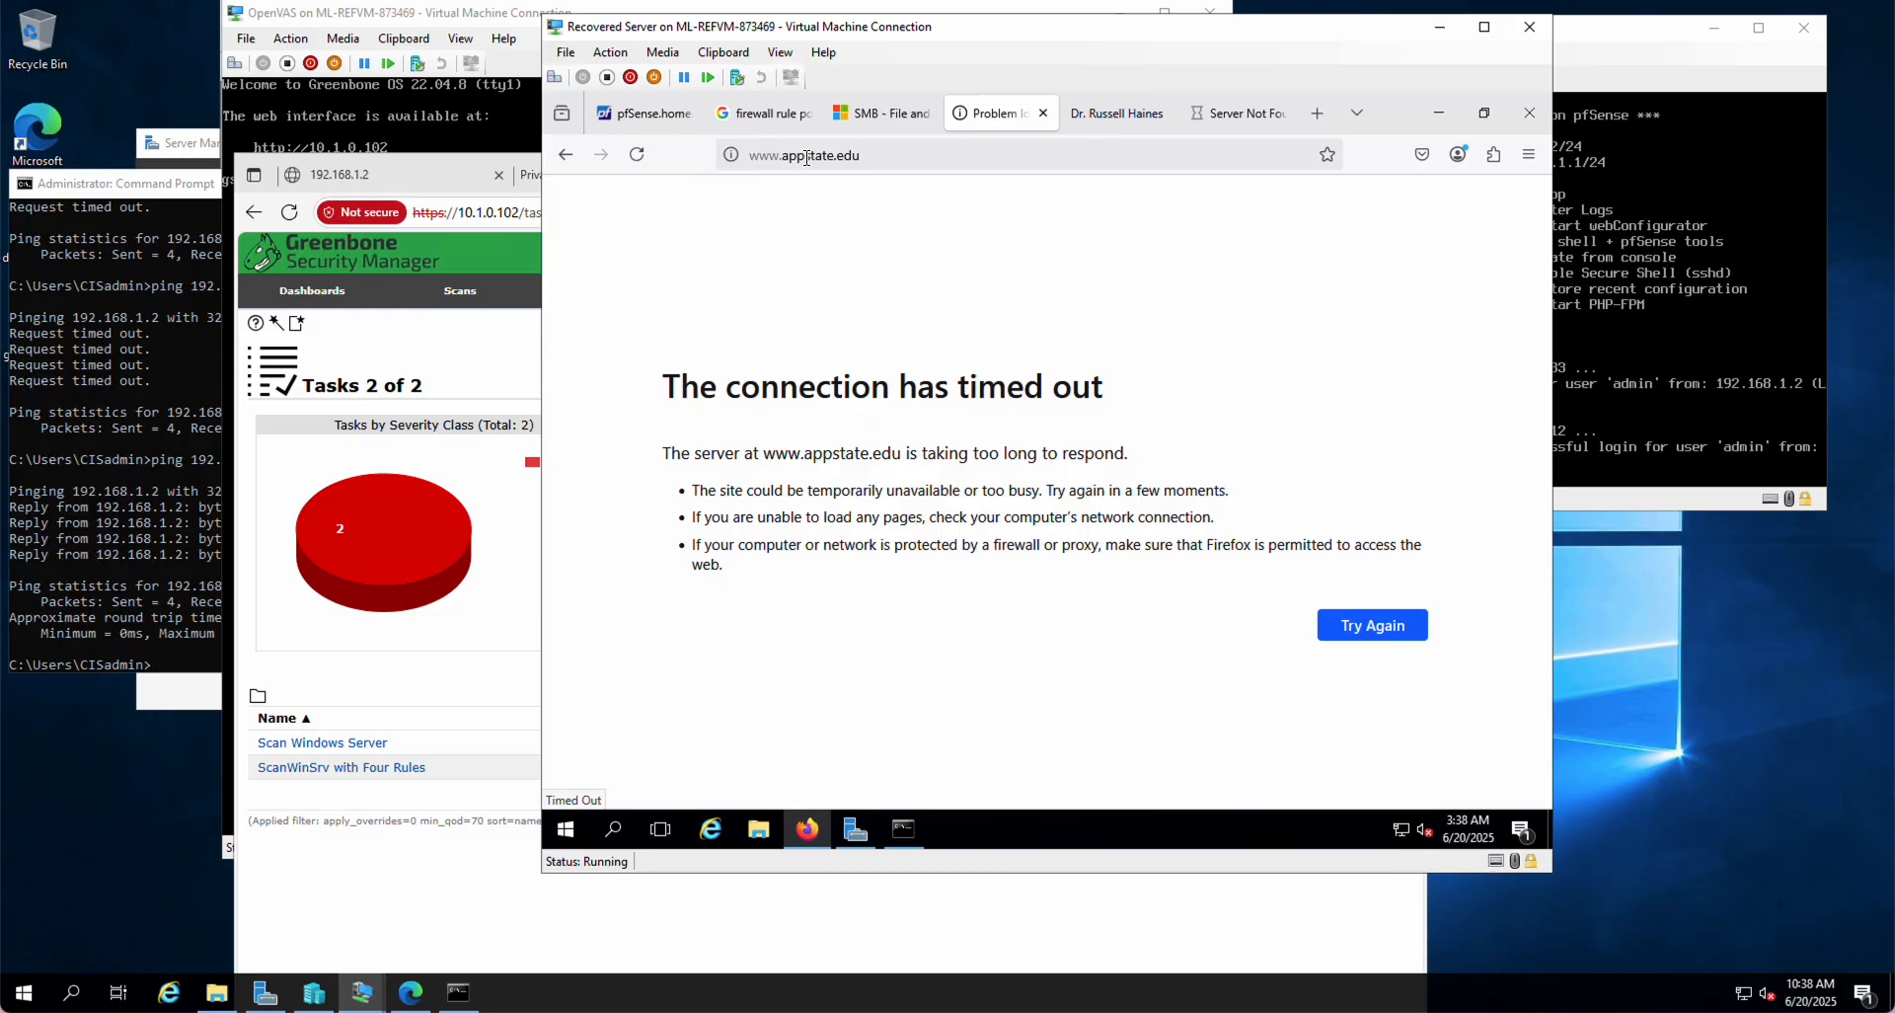
left_click(1111, 112)
left_click(915, 162)
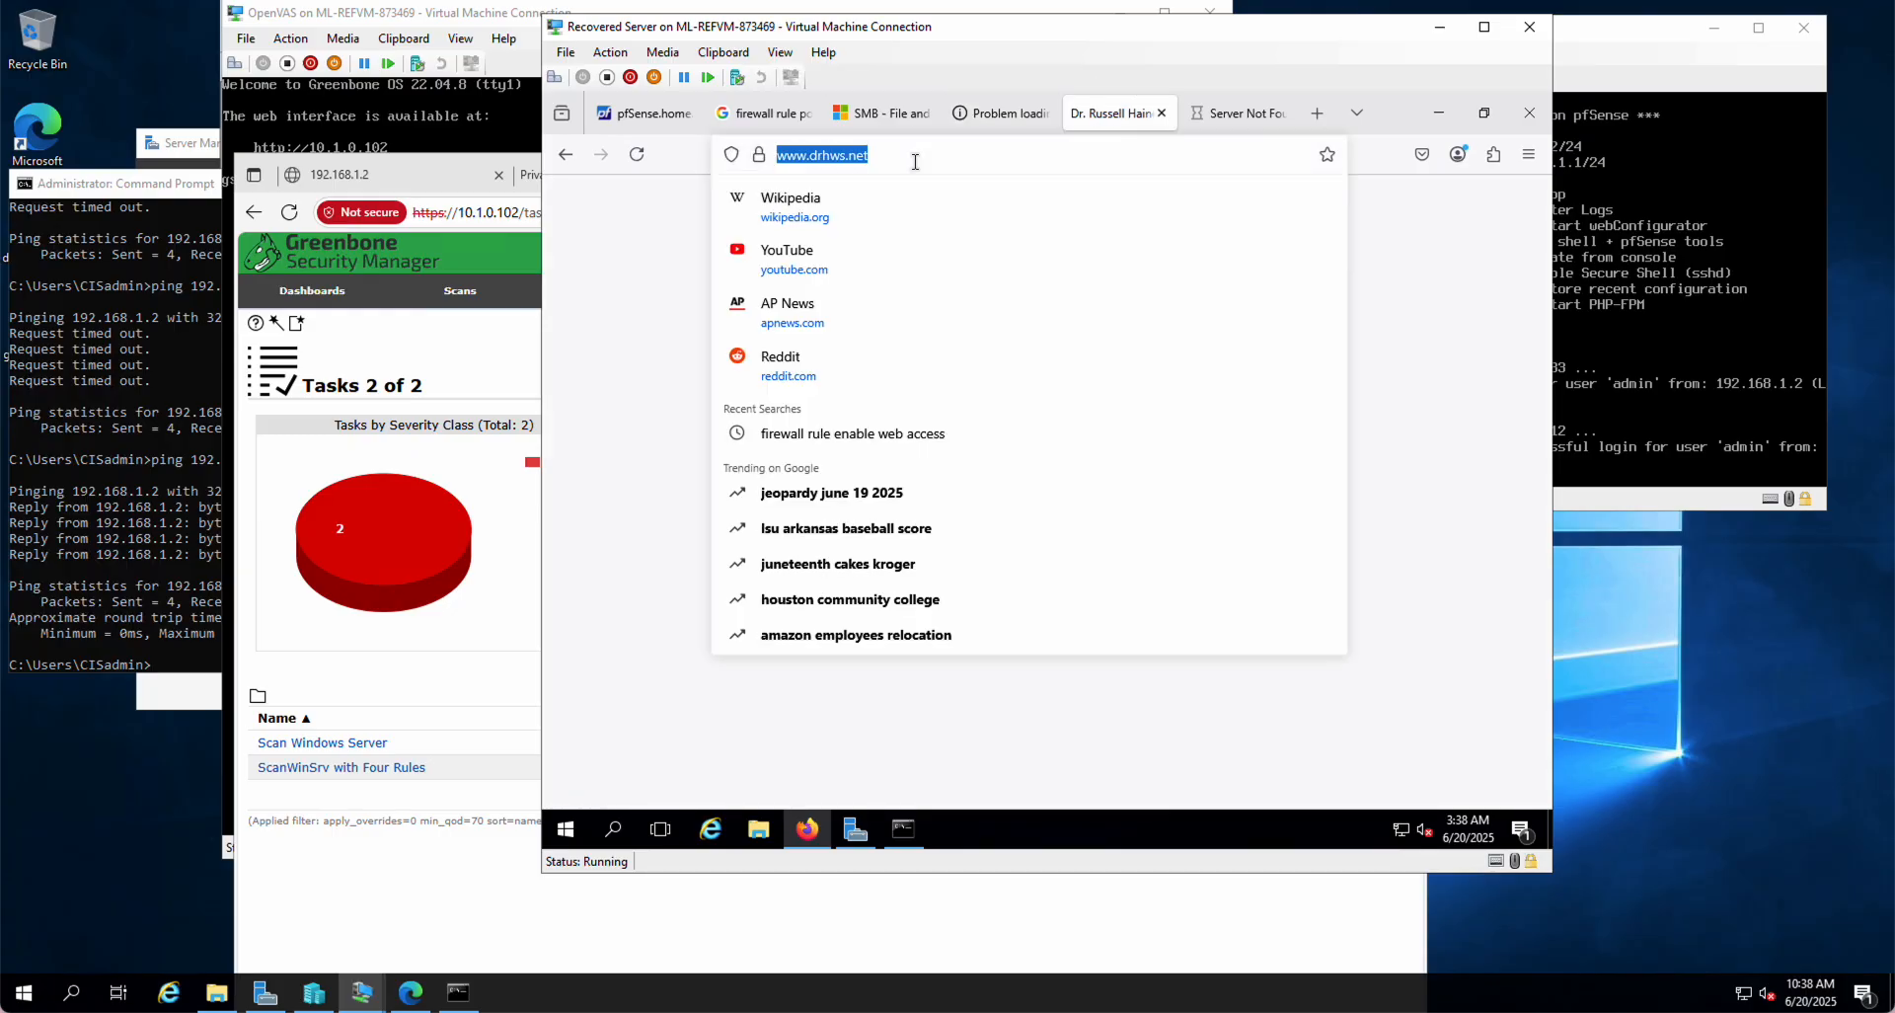
key("Return")
left_click(913, 157)
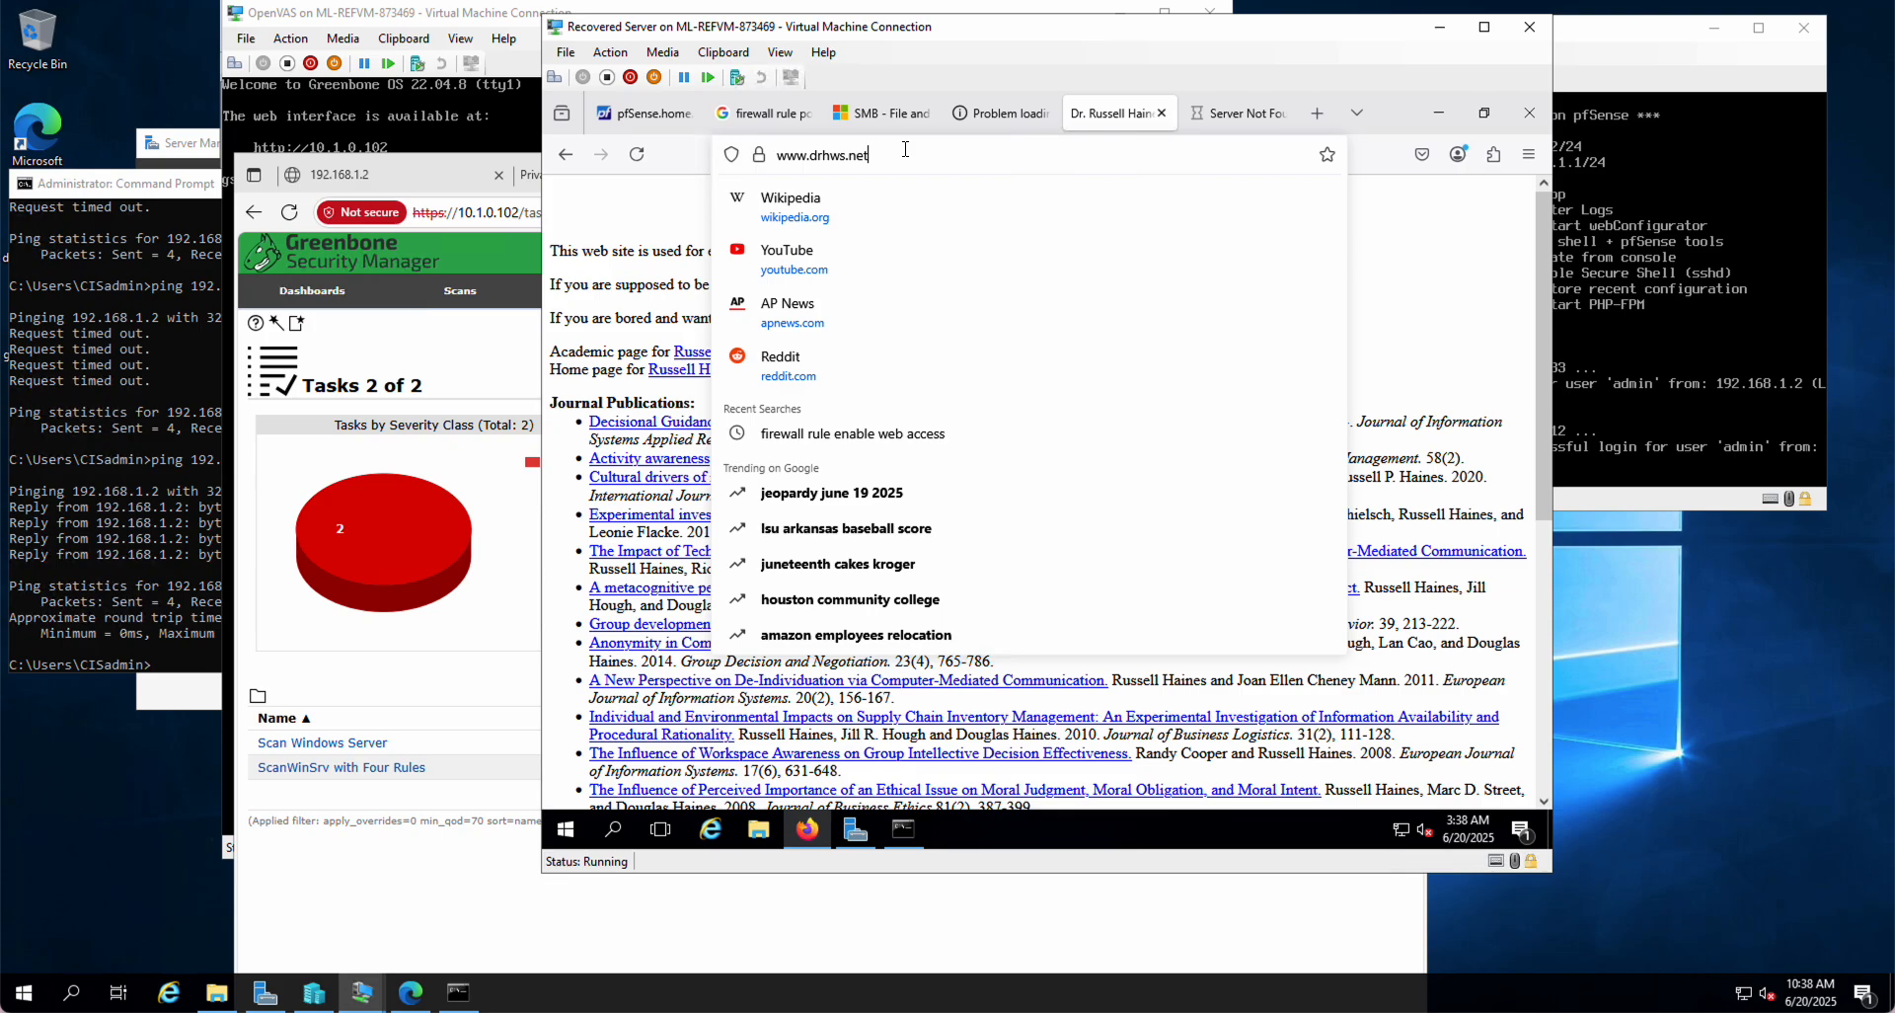
left_click(904, 150)
key("BackSpace")
key("Return")
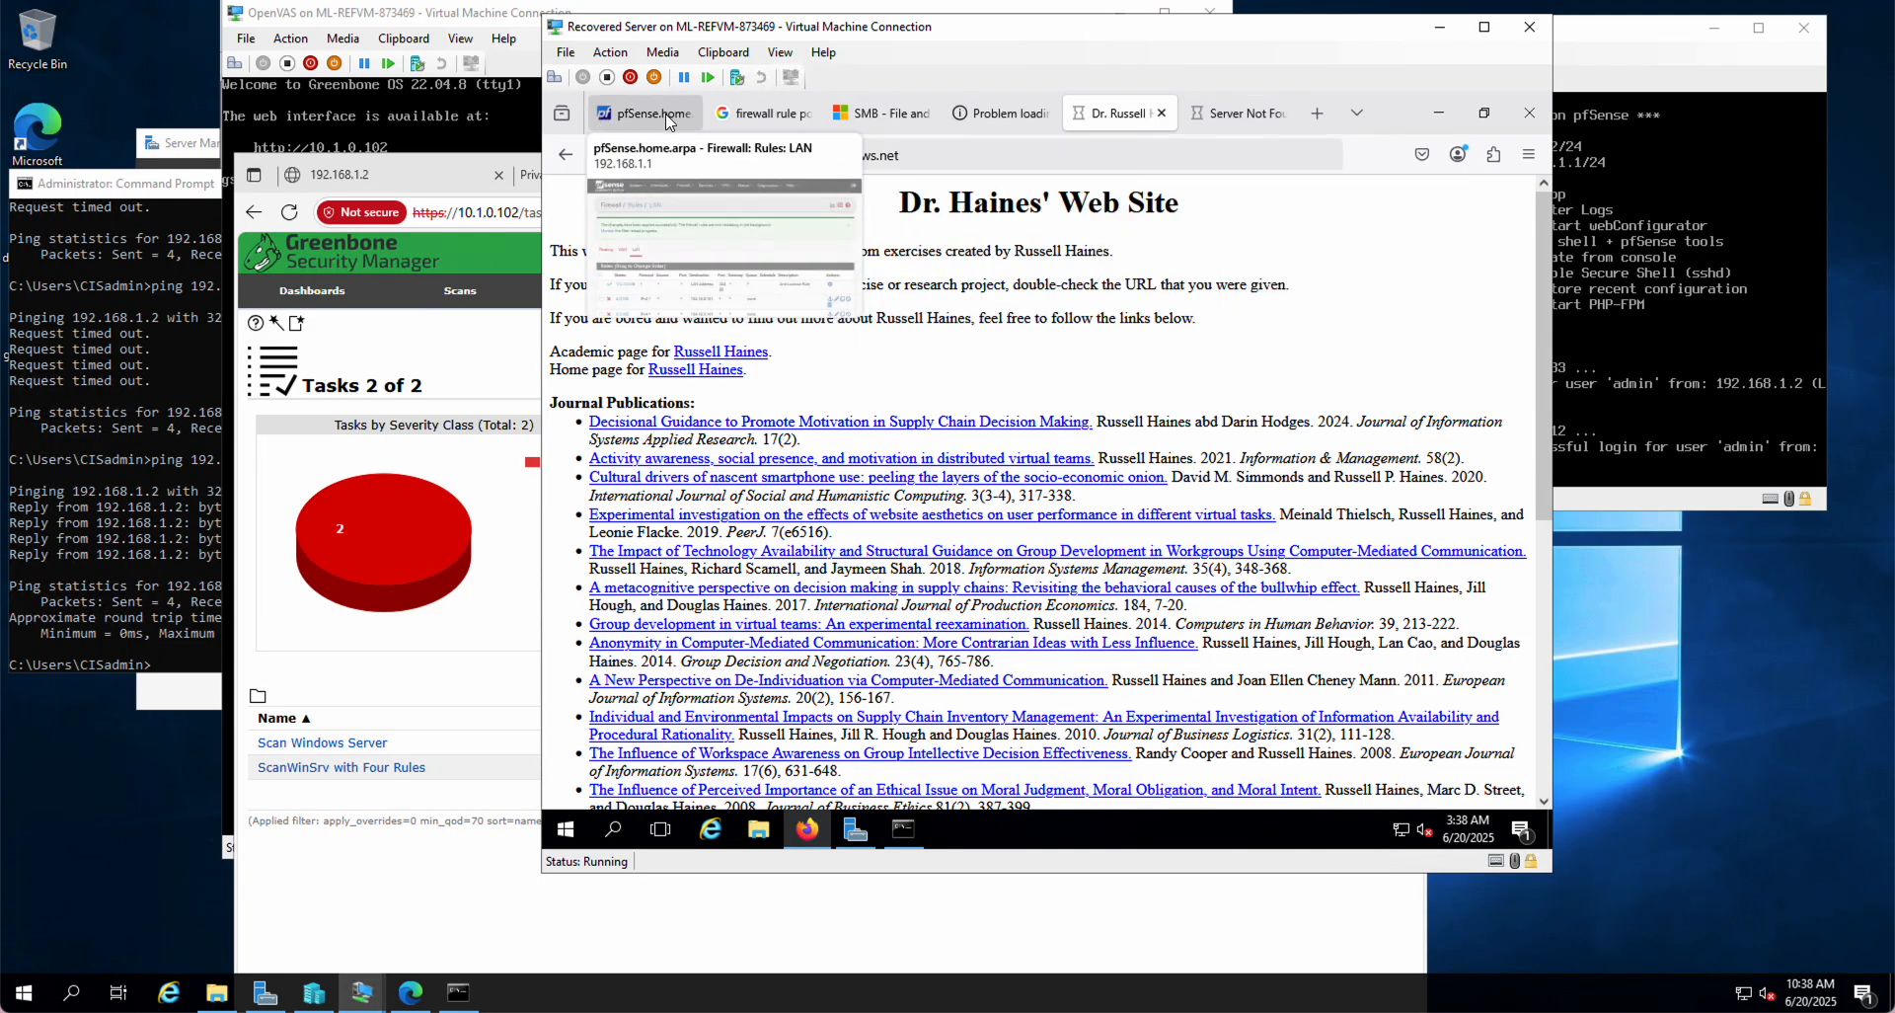
left_click(632, 107)
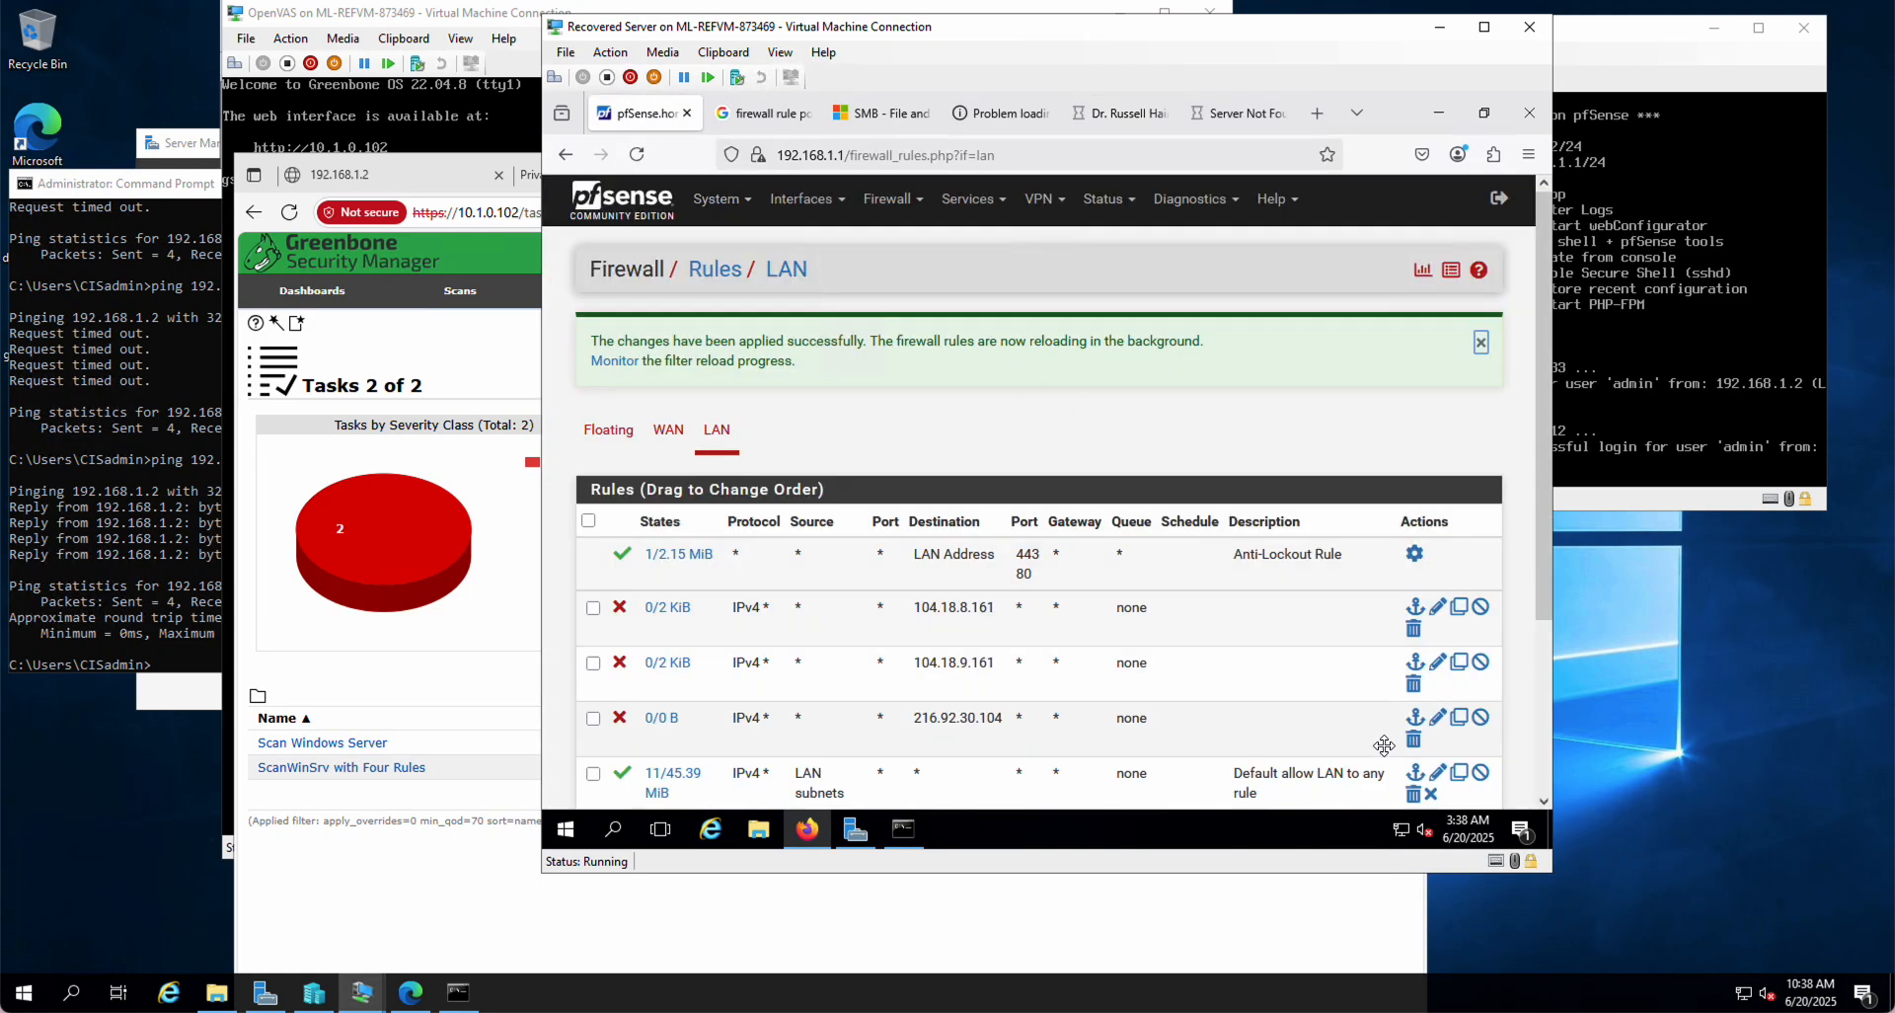
Step: Change the 216.92.30.104 rule's action from Block to Reject, save it and apply
left_click(1437, 718)
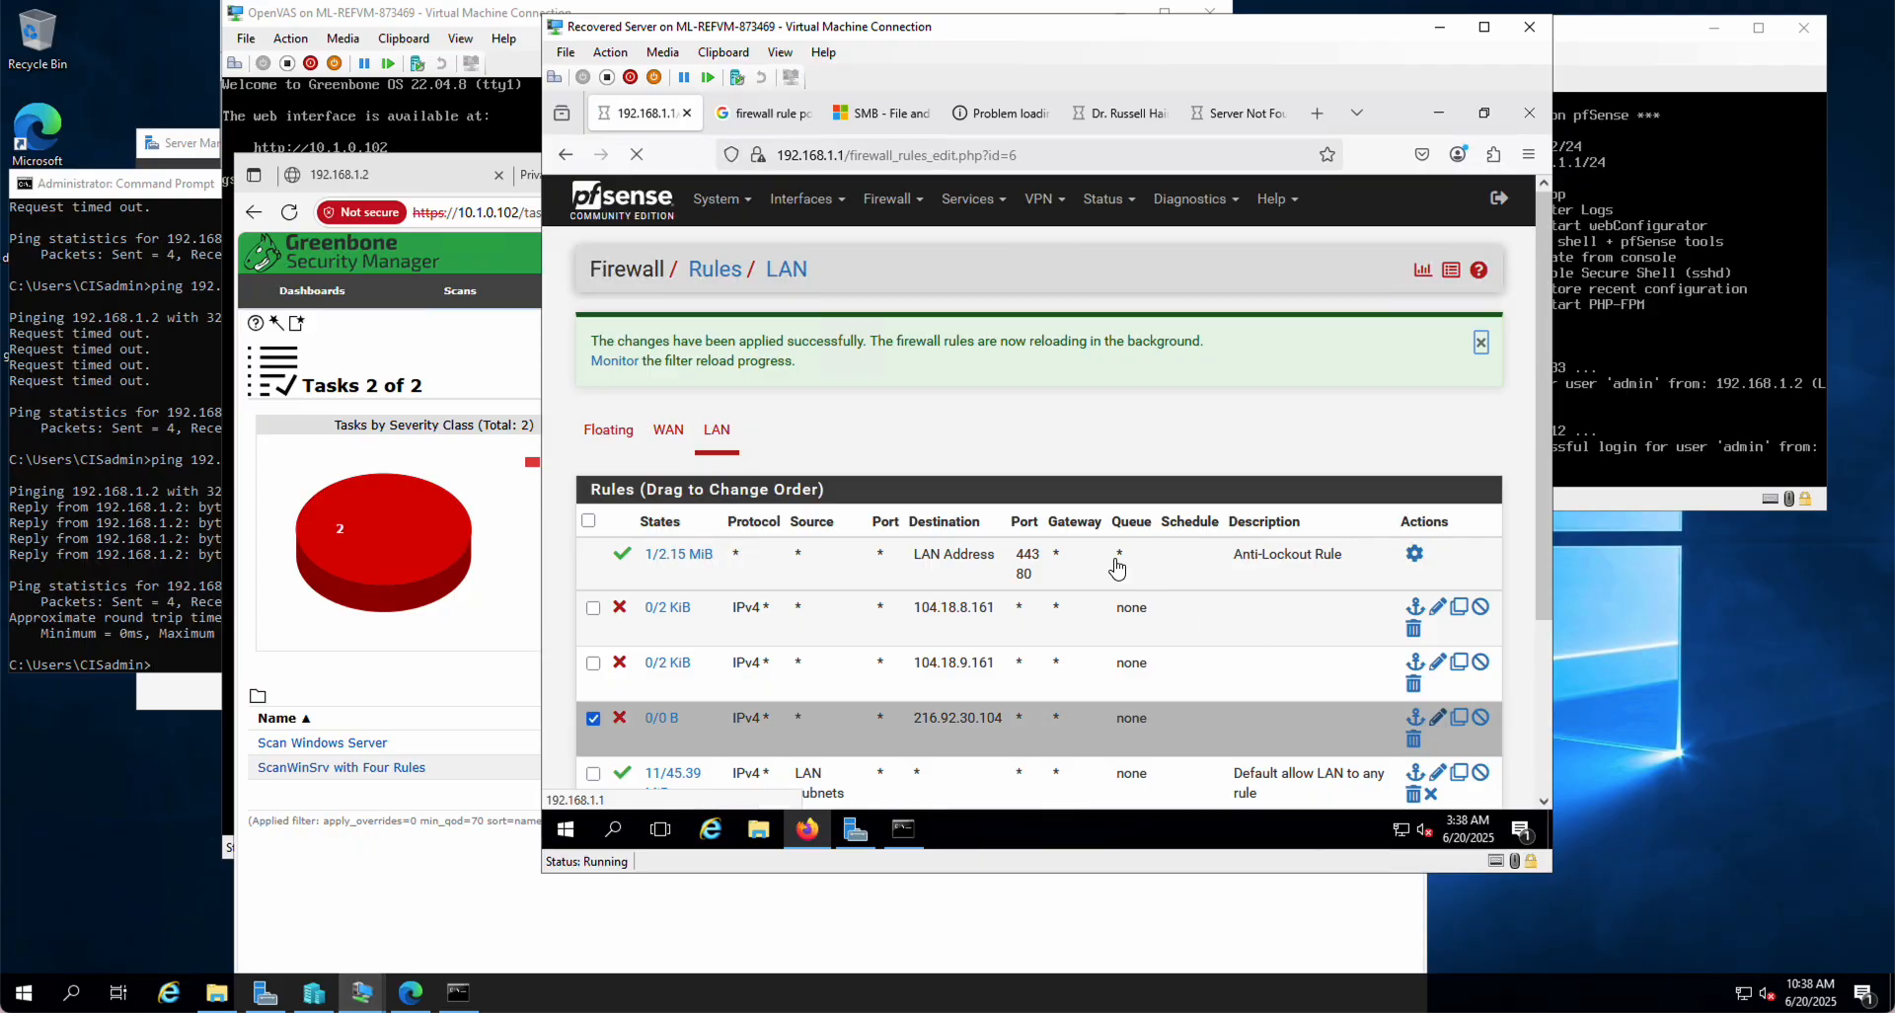
left_click(803, 379)
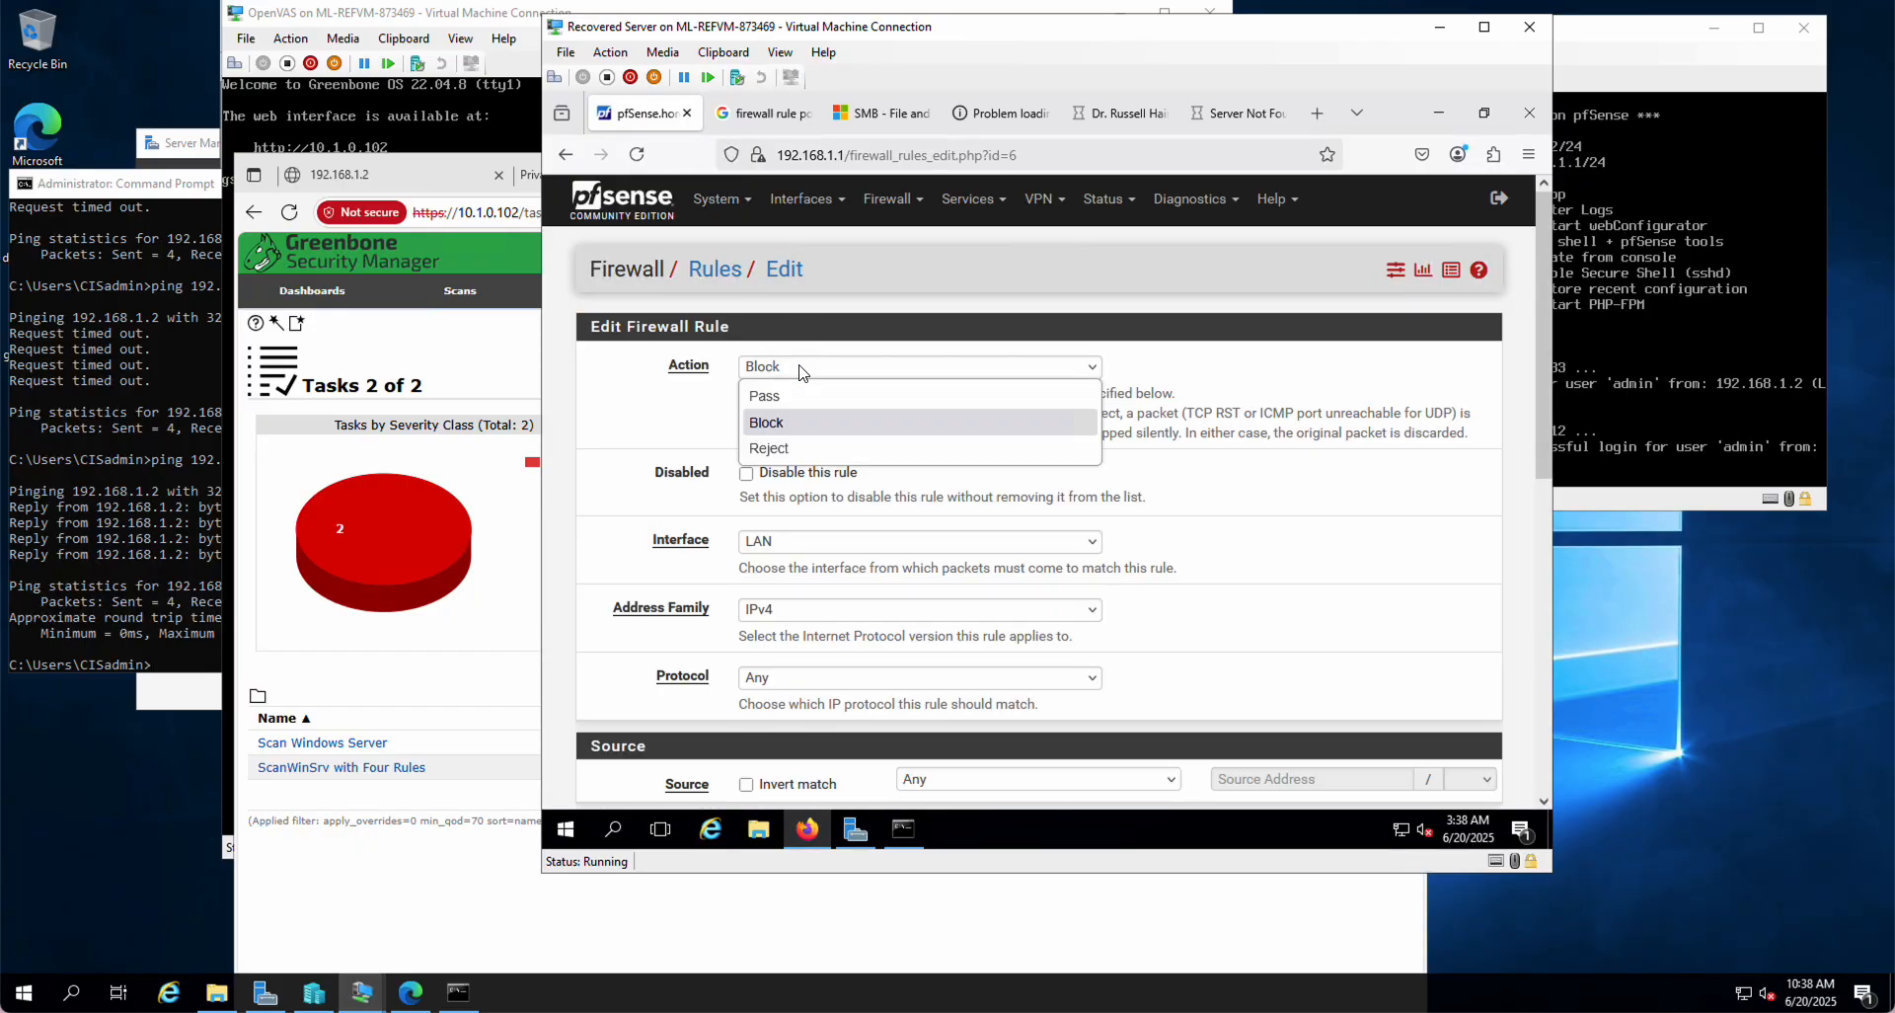
left_click(806, 453)
scroll(938, 563, "down", 10)
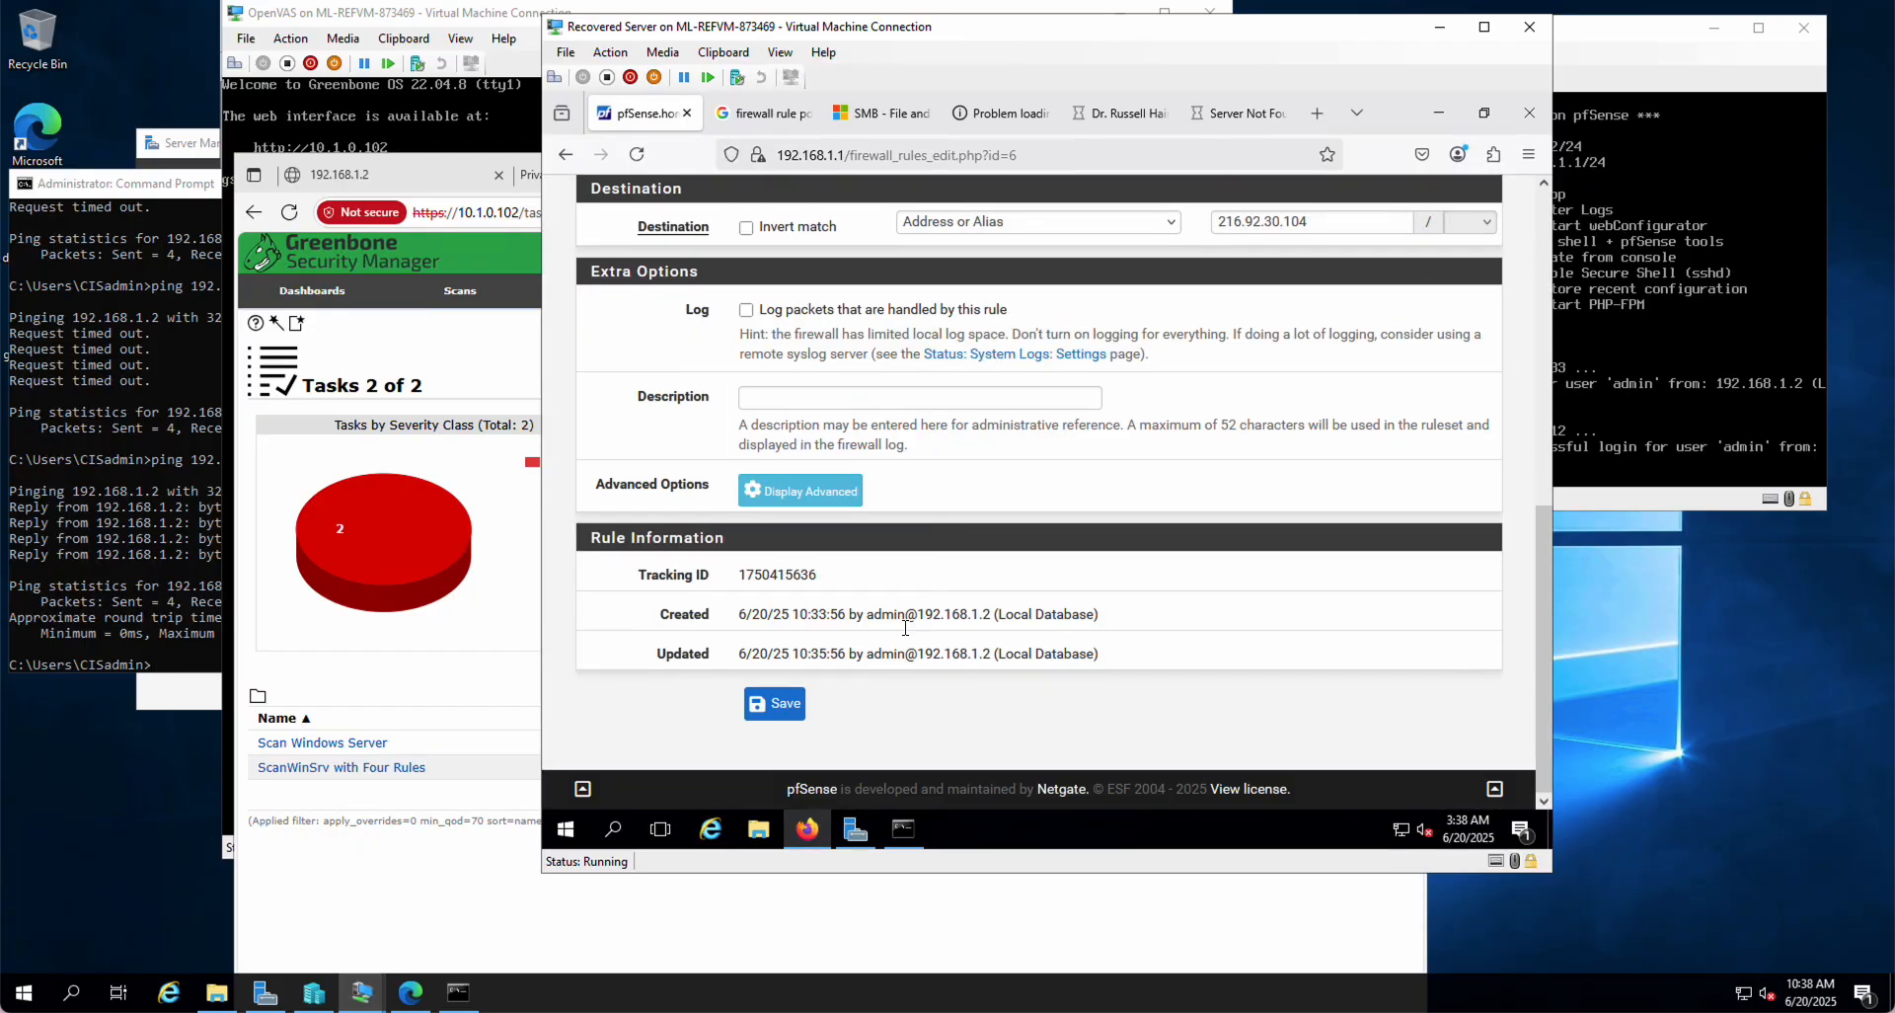
left_click(778, 702)
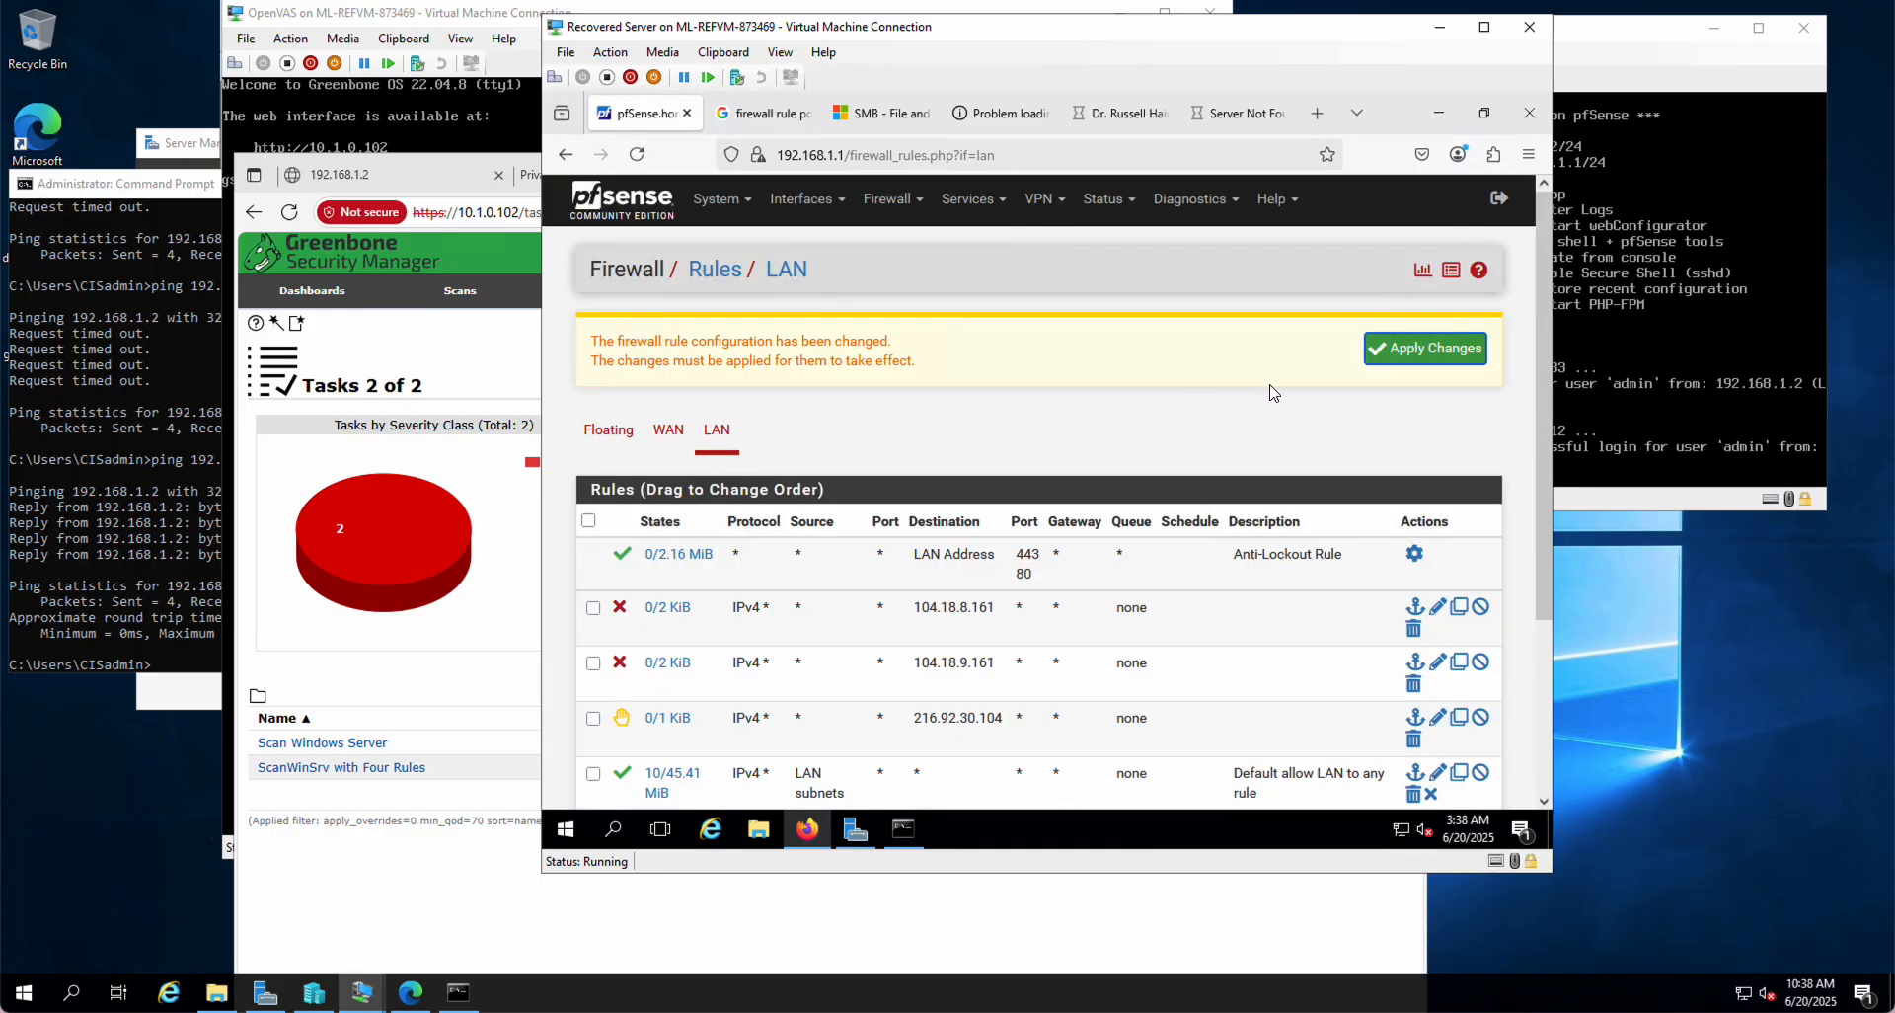
left_click(1436, 349)
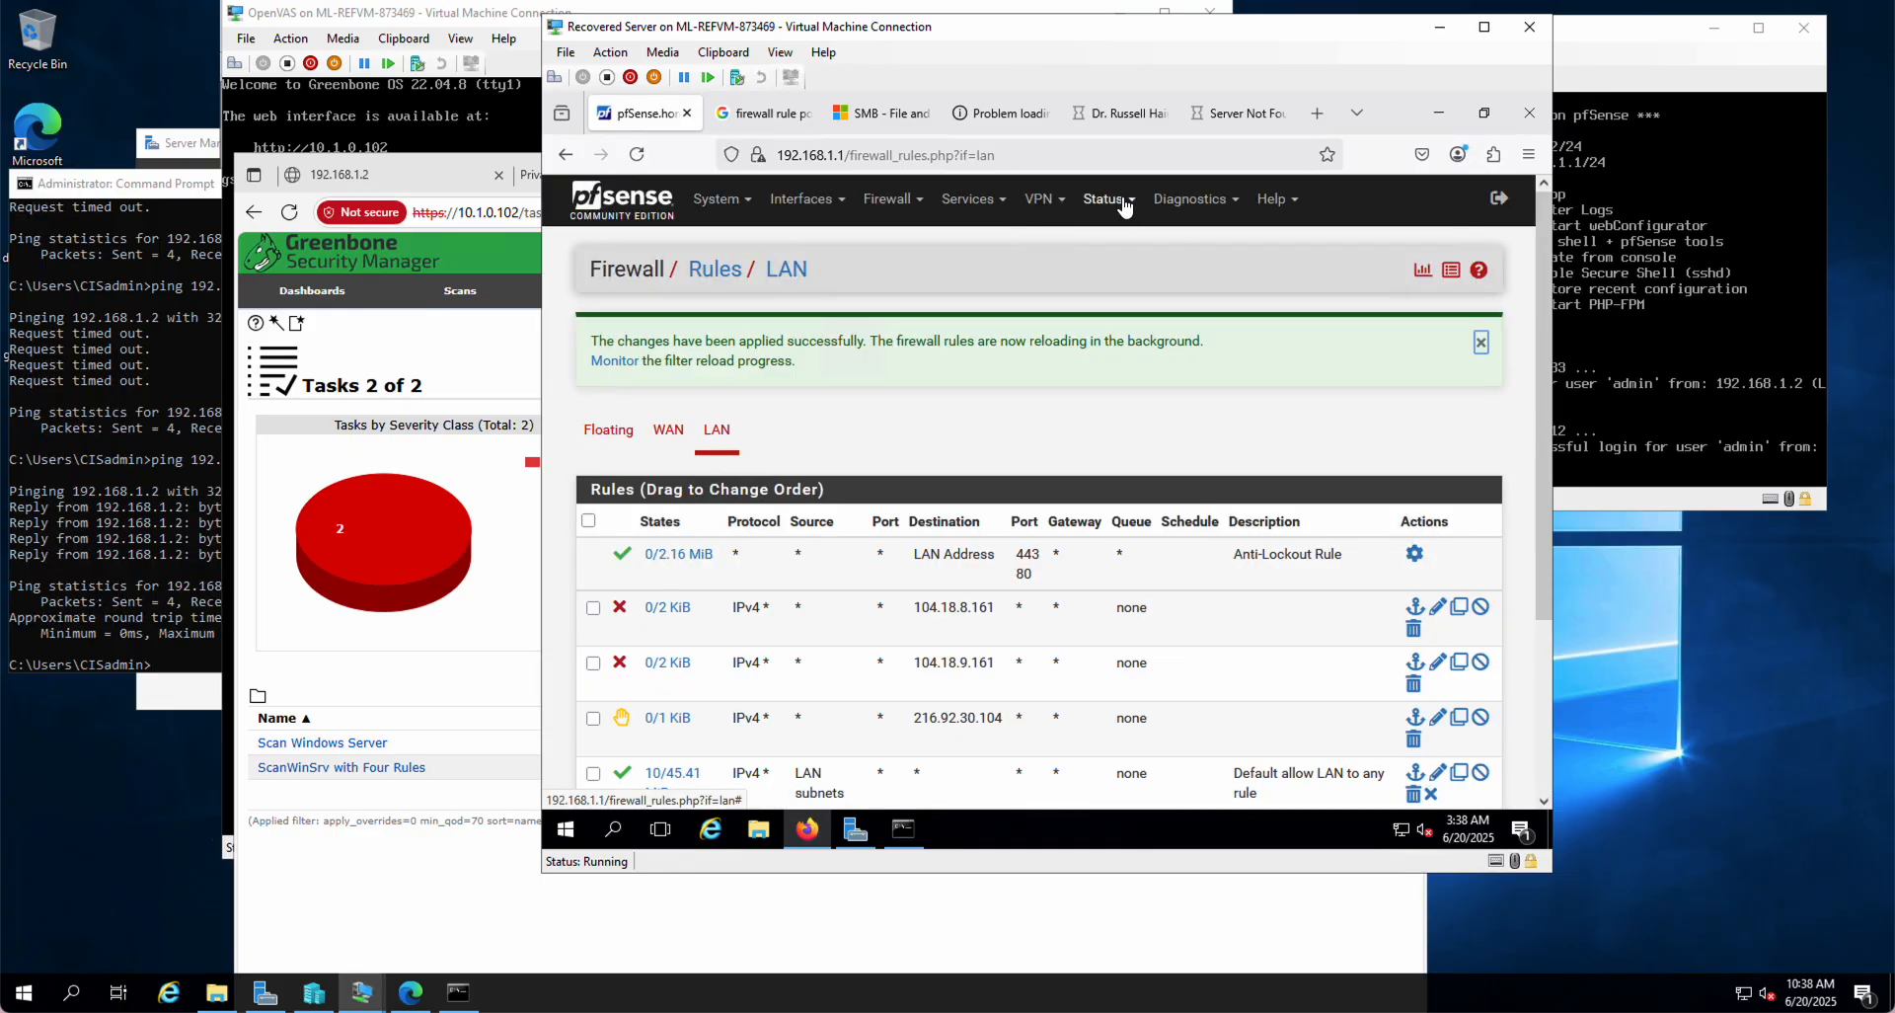
left_click(1250, 127)
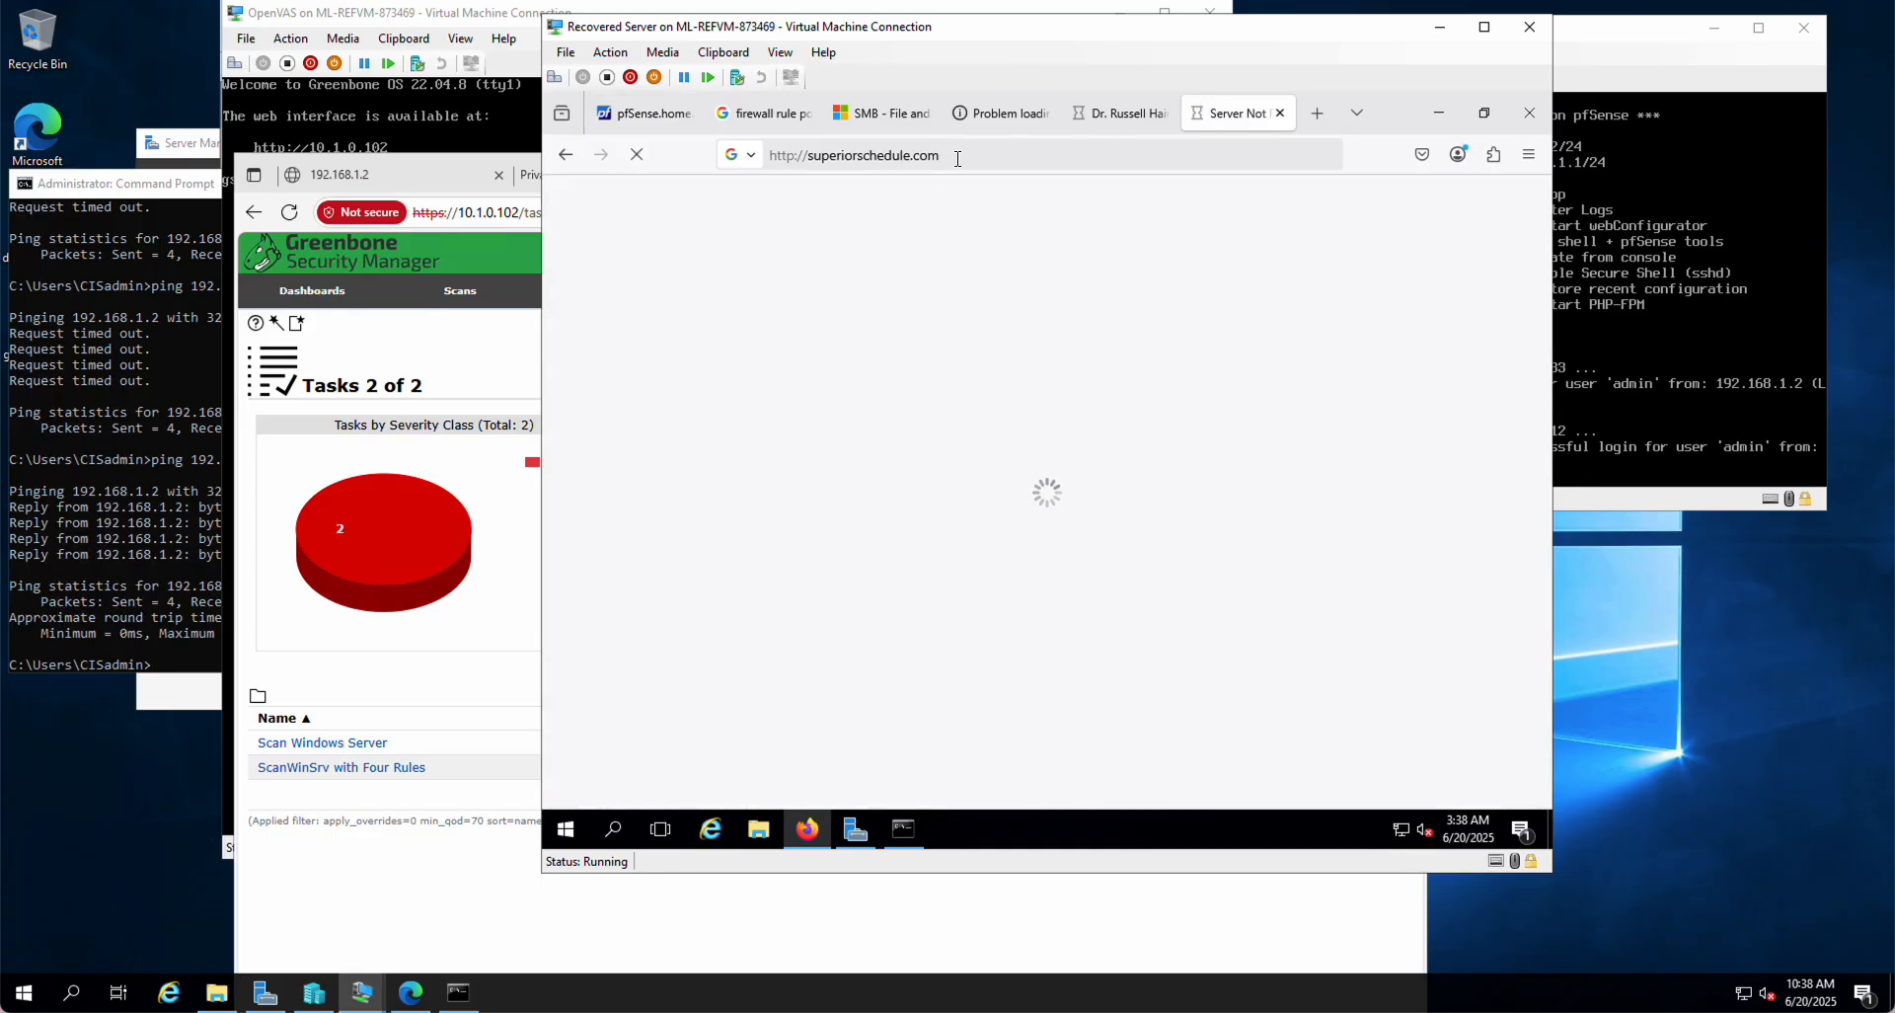
left_click(957, 158)
key("Return")
left_click(1124, 114)
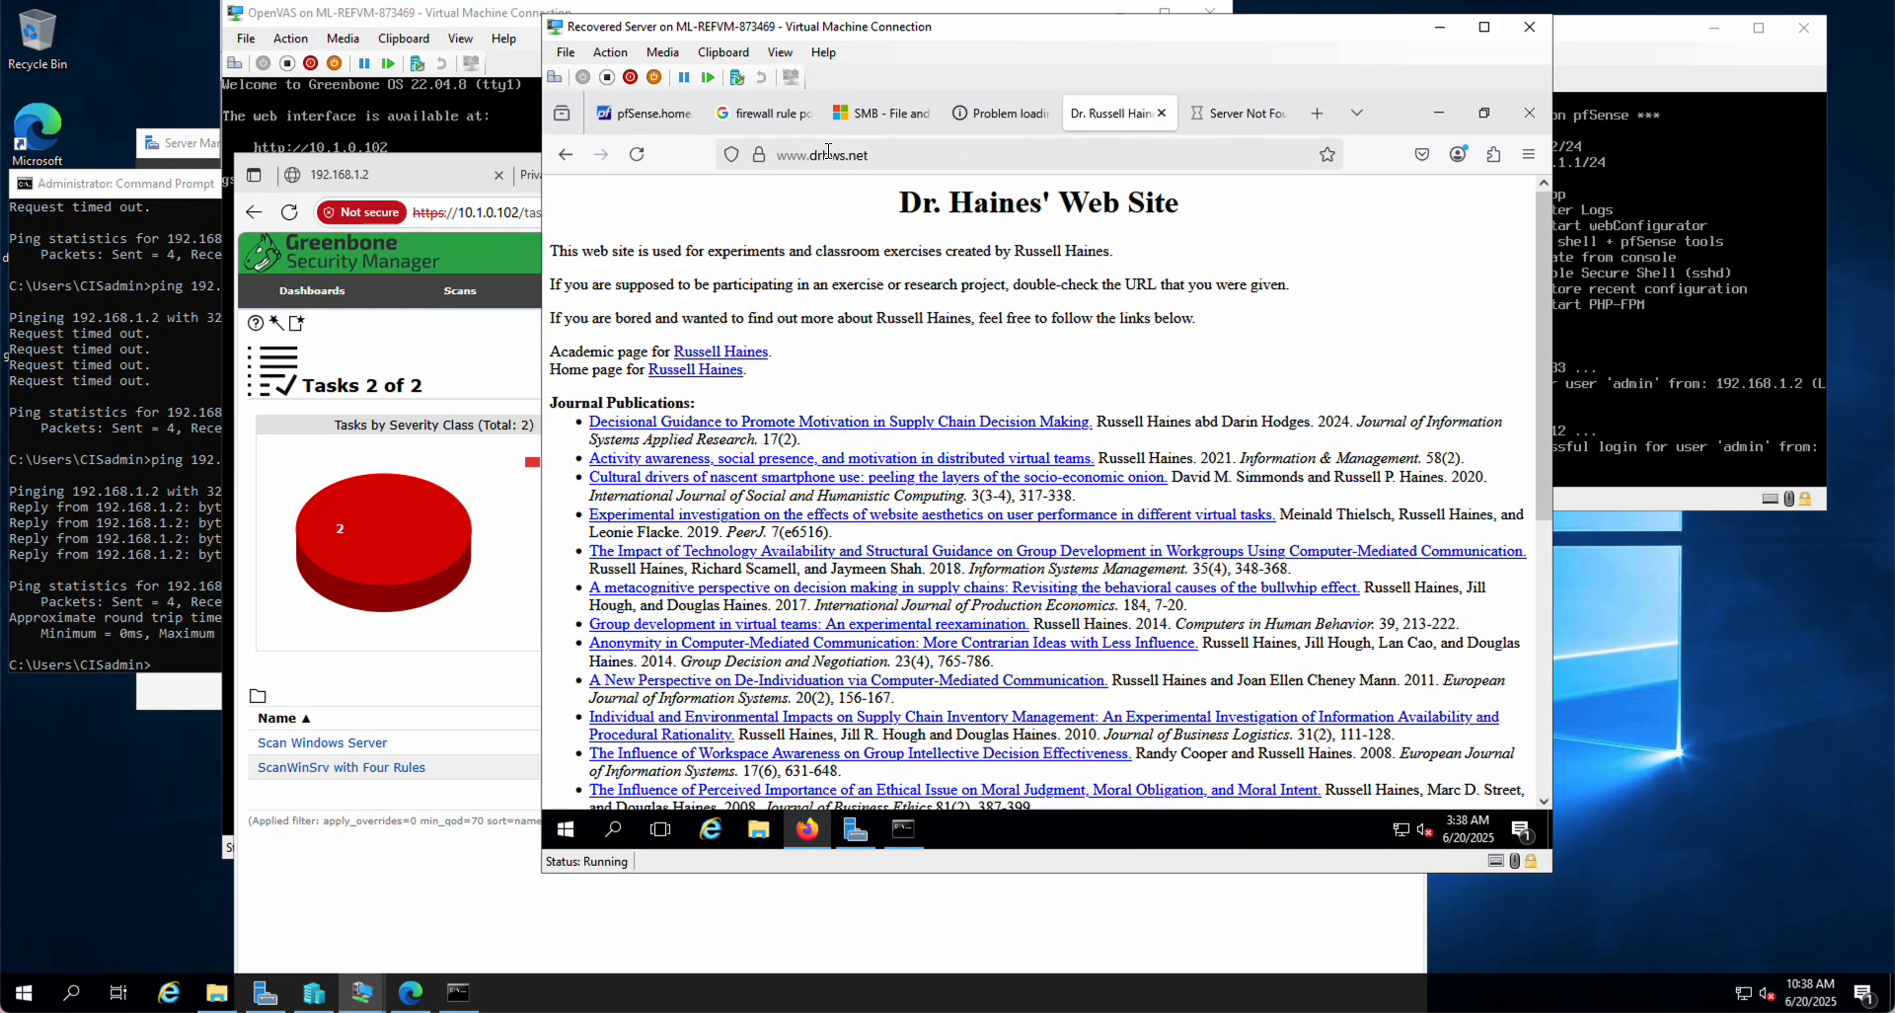
left_click(890, 155)
key("Return")
left_click(636, 154)
left_click(796, 154)
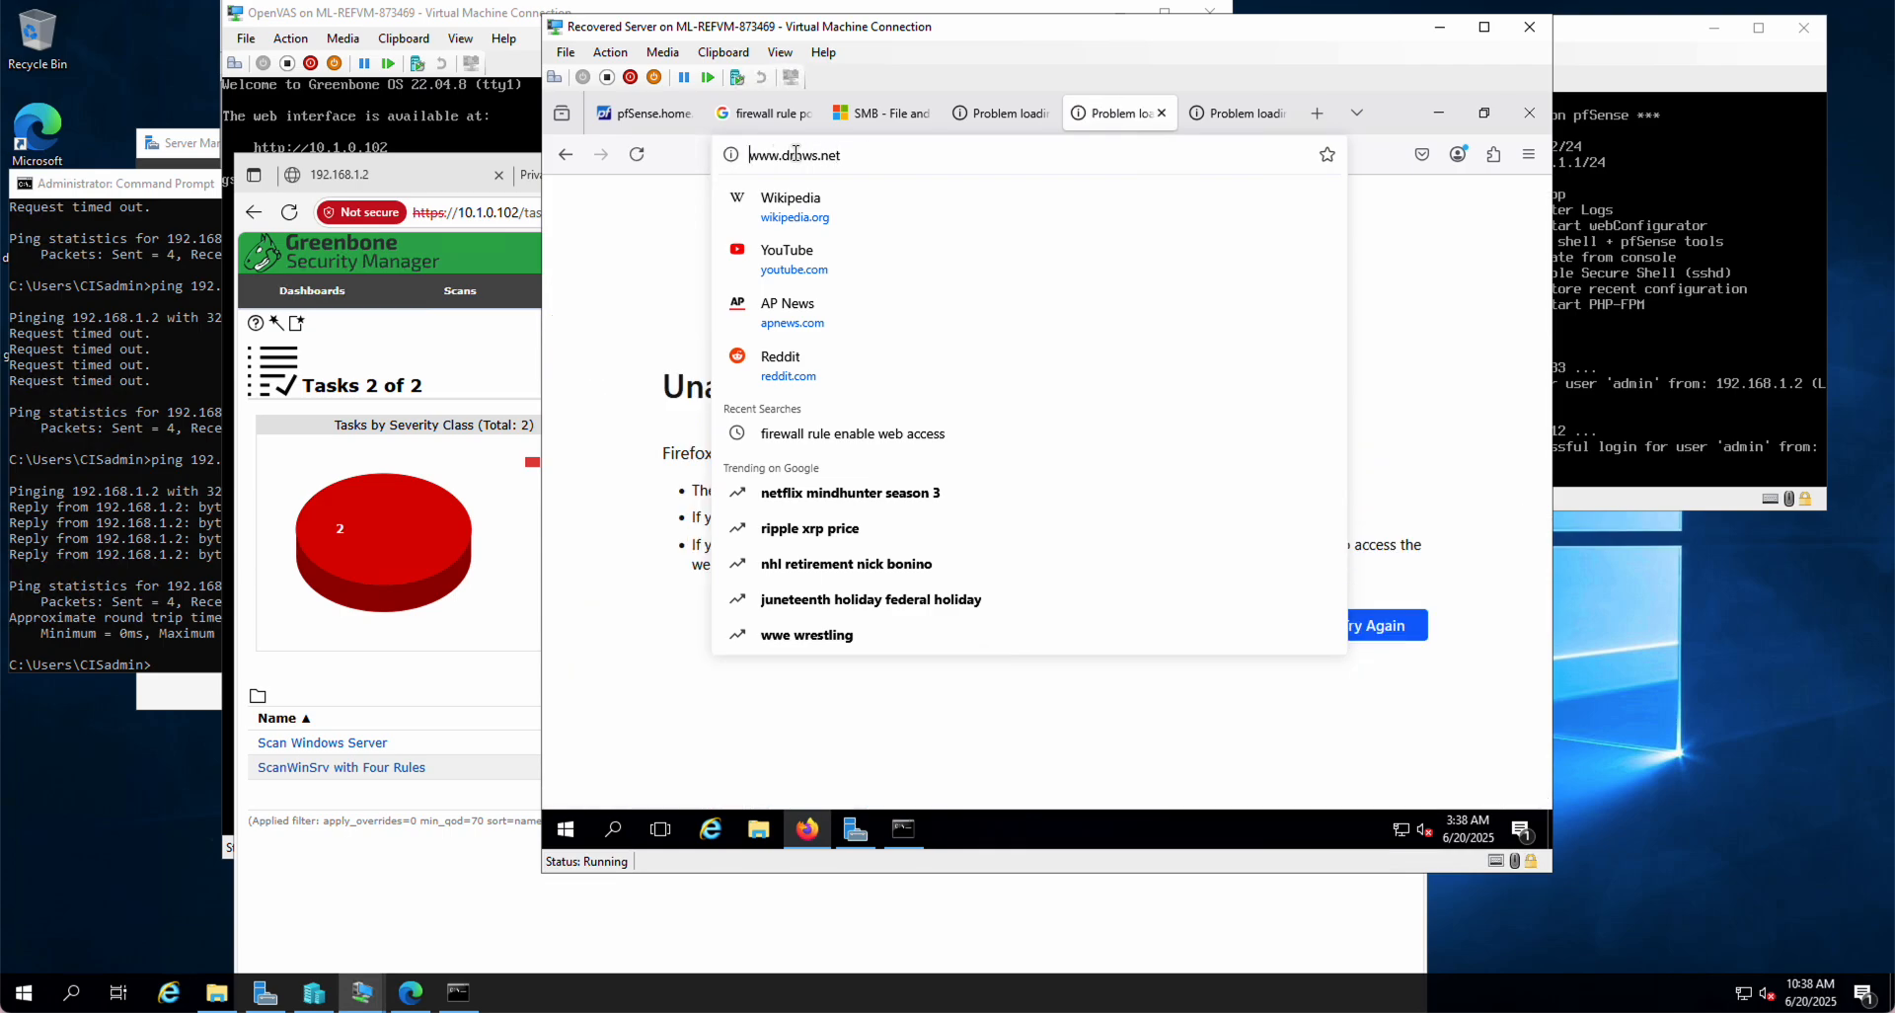
key("Home")
type("http>")
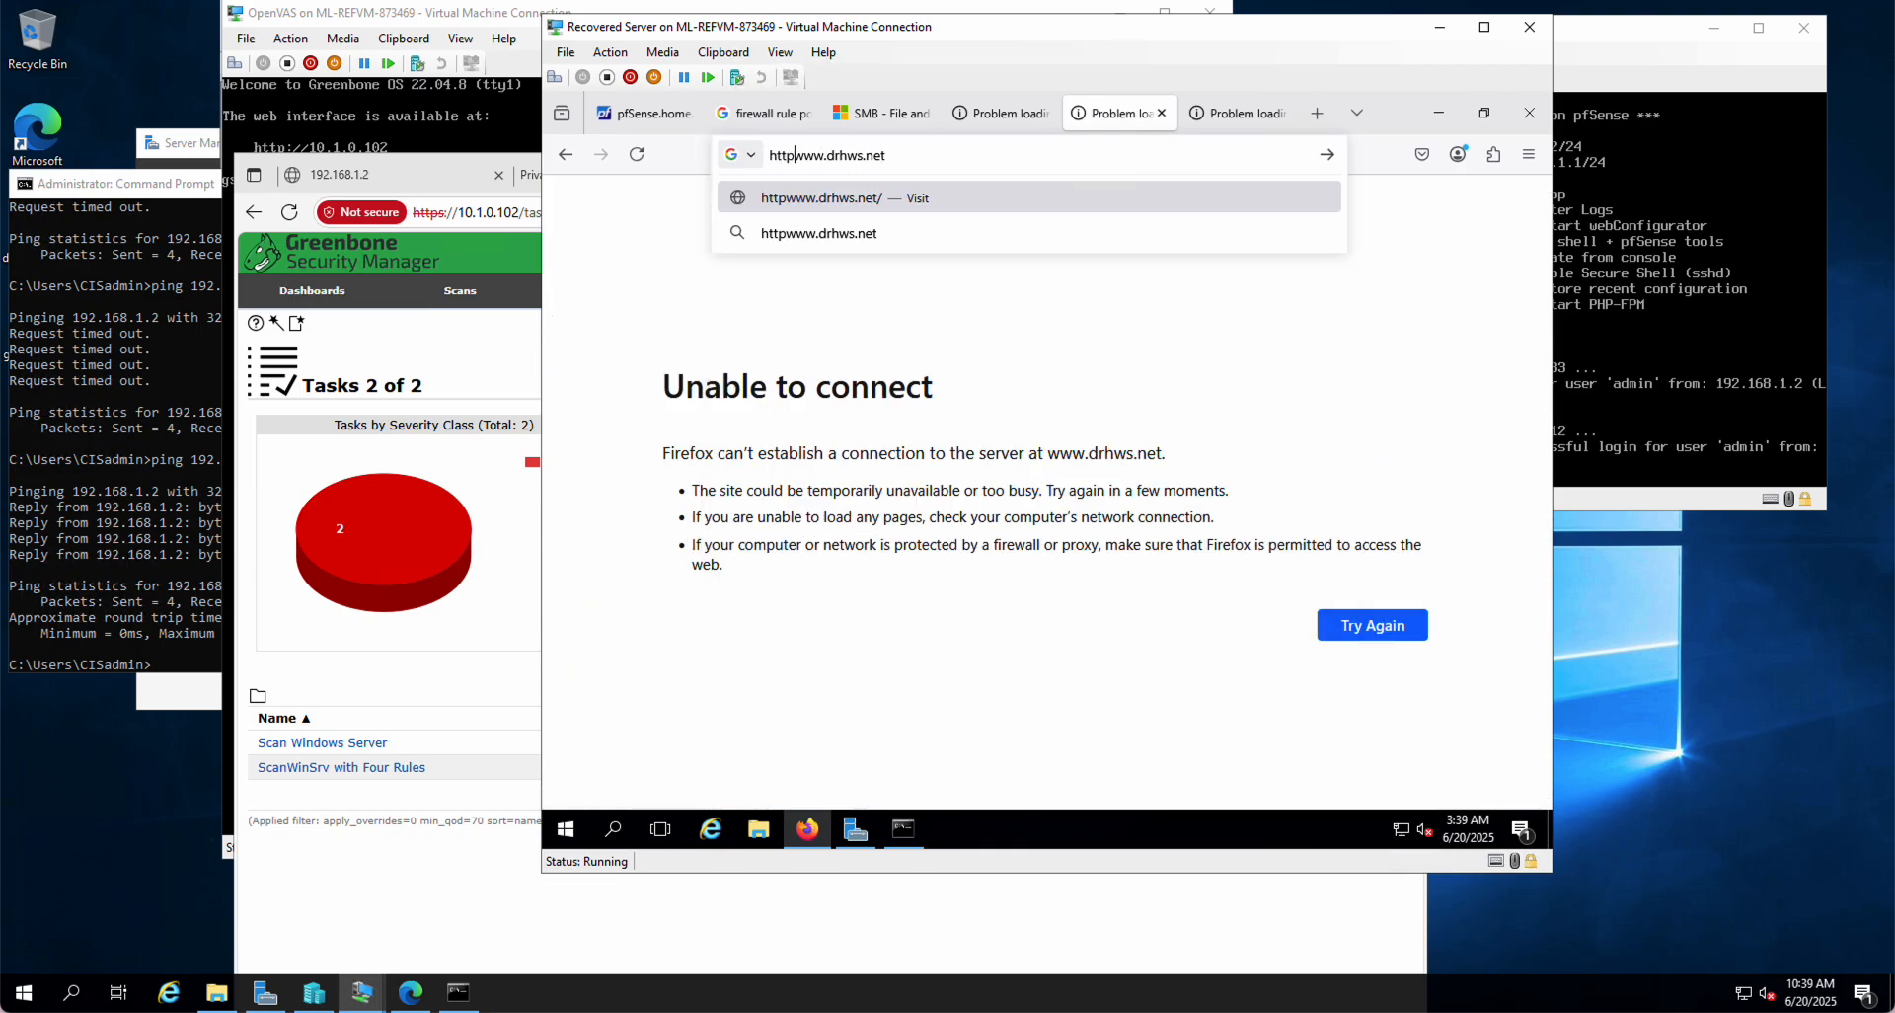
type("//")
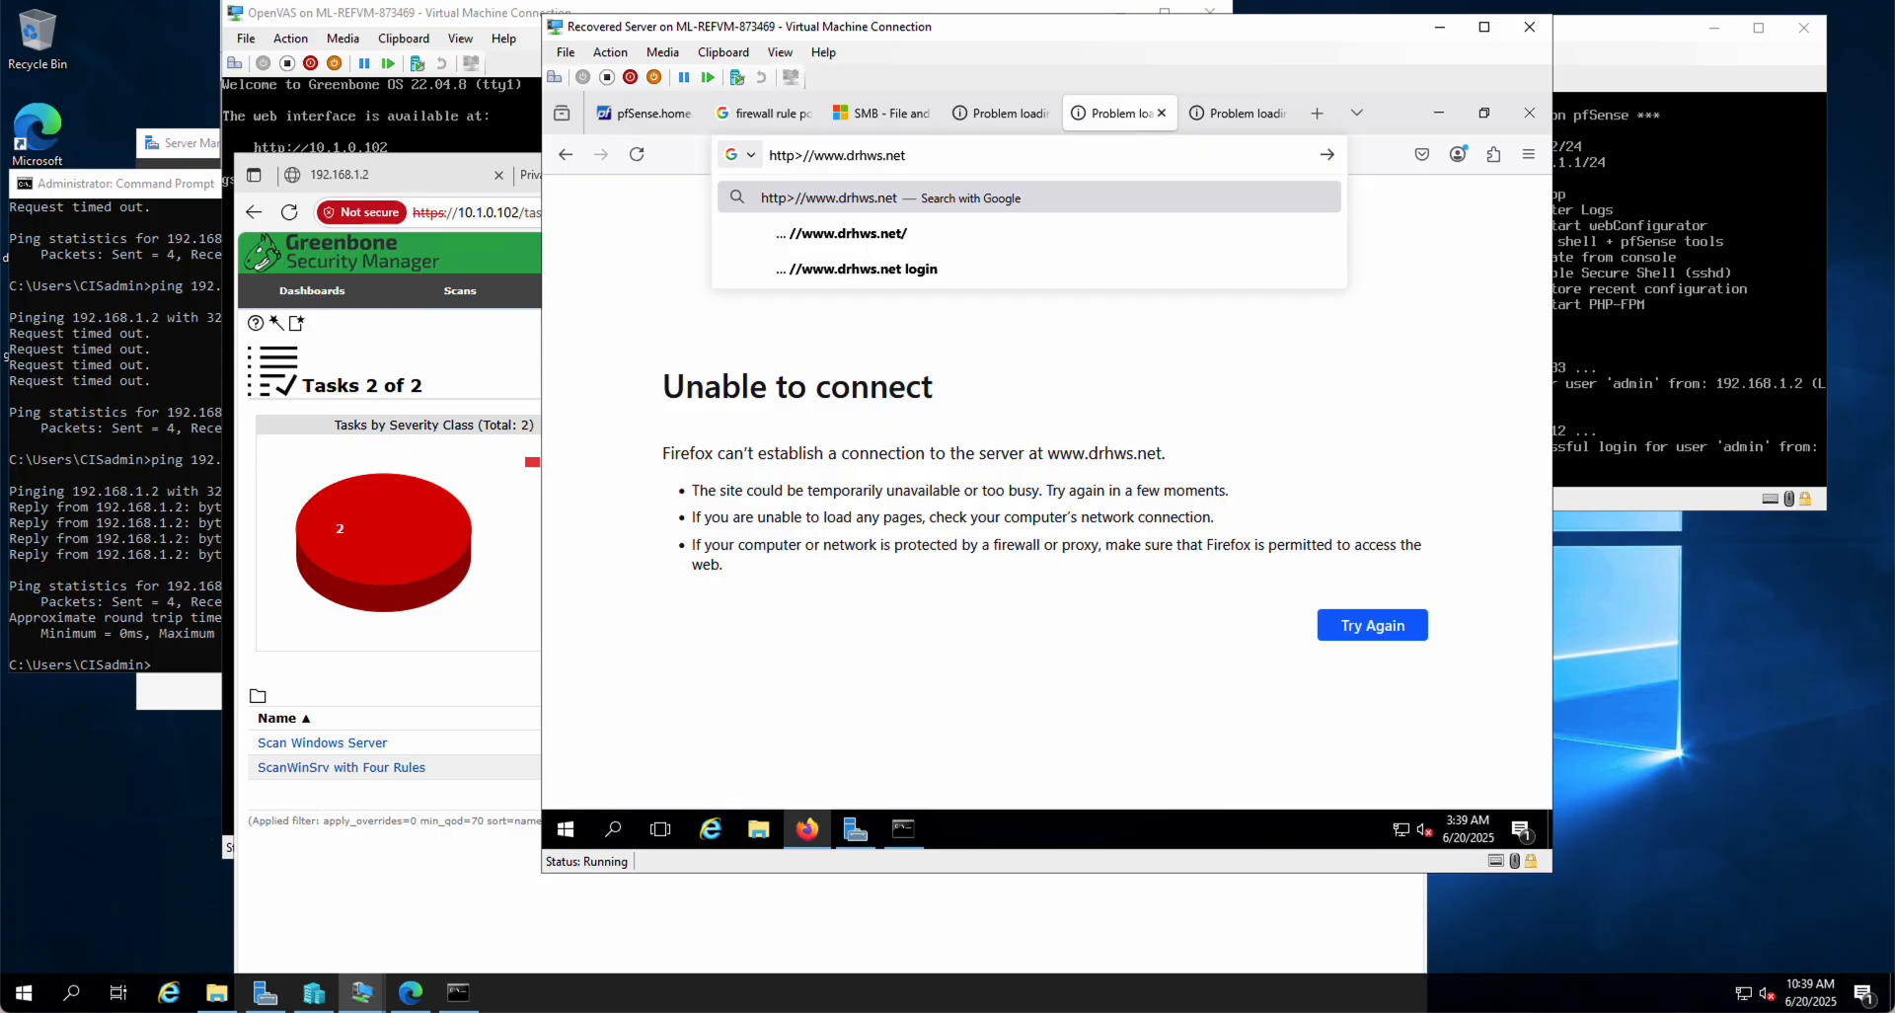
key("BackSpace")
type("\"")
key("BackSpace")
type(":")
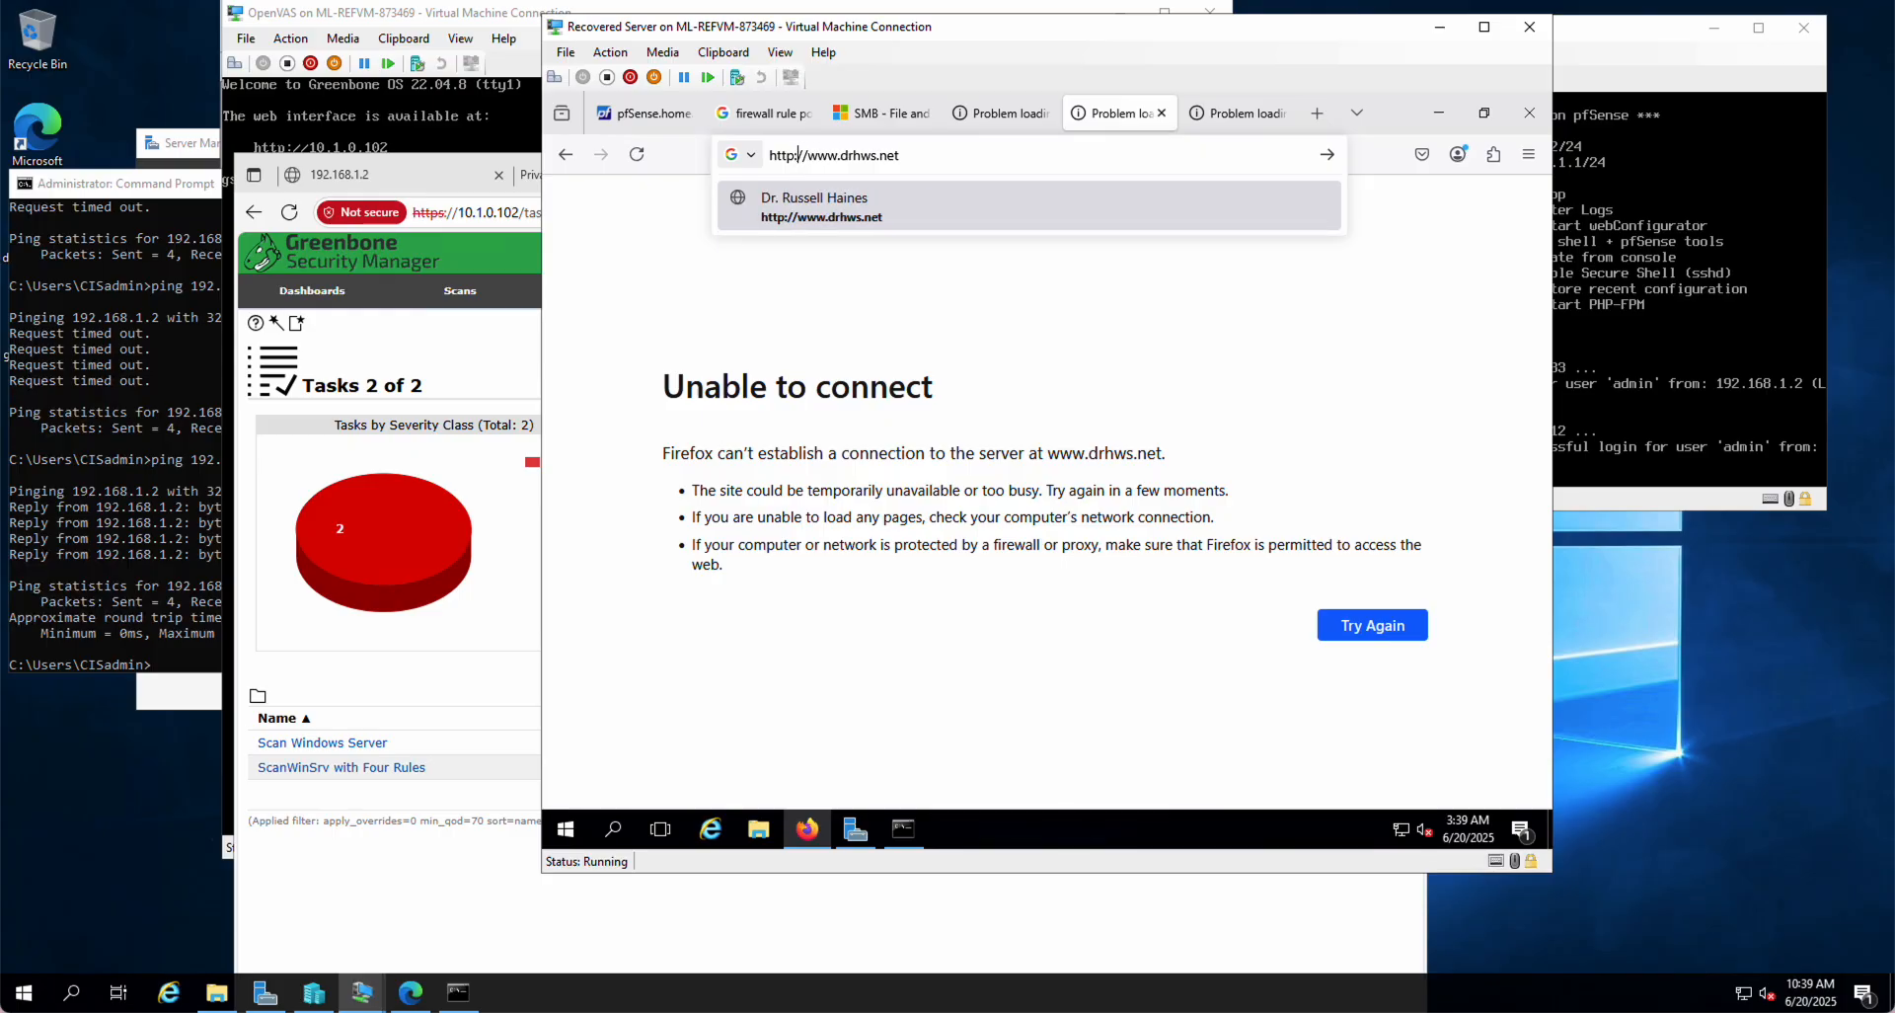
key("Return")
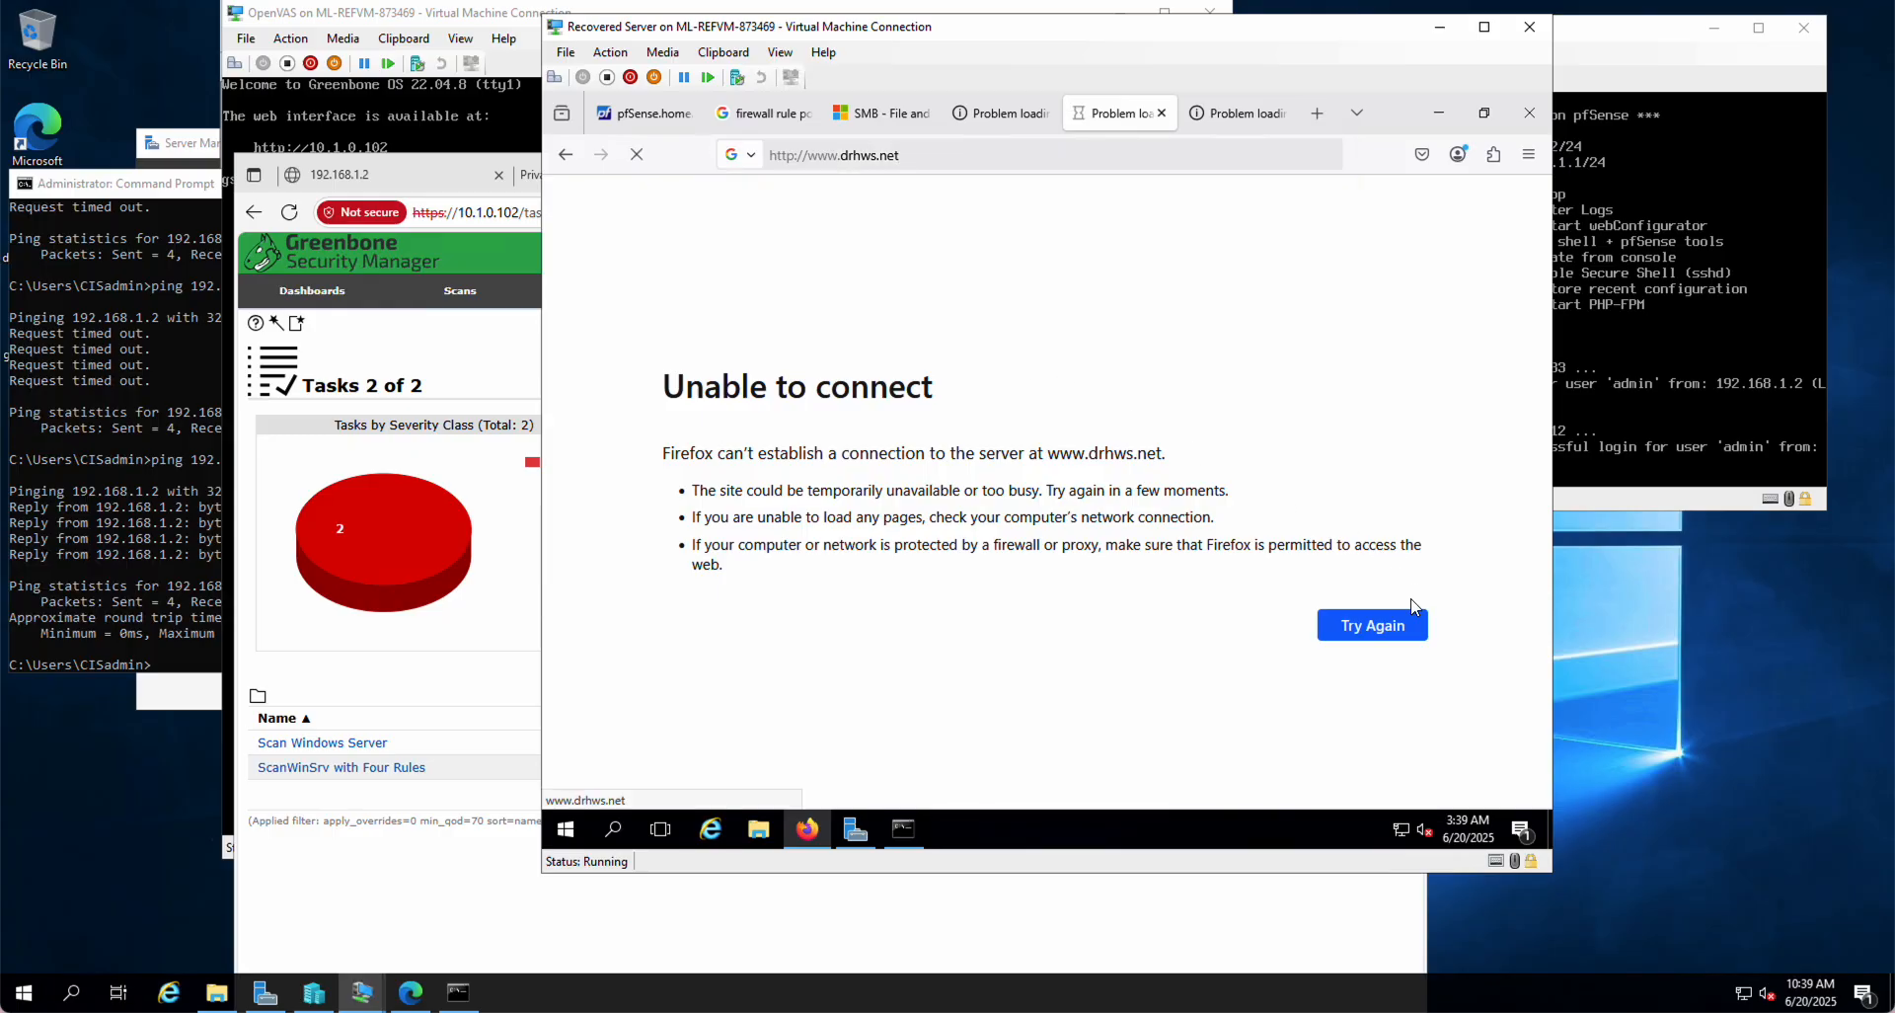
left_click(1380, 627)
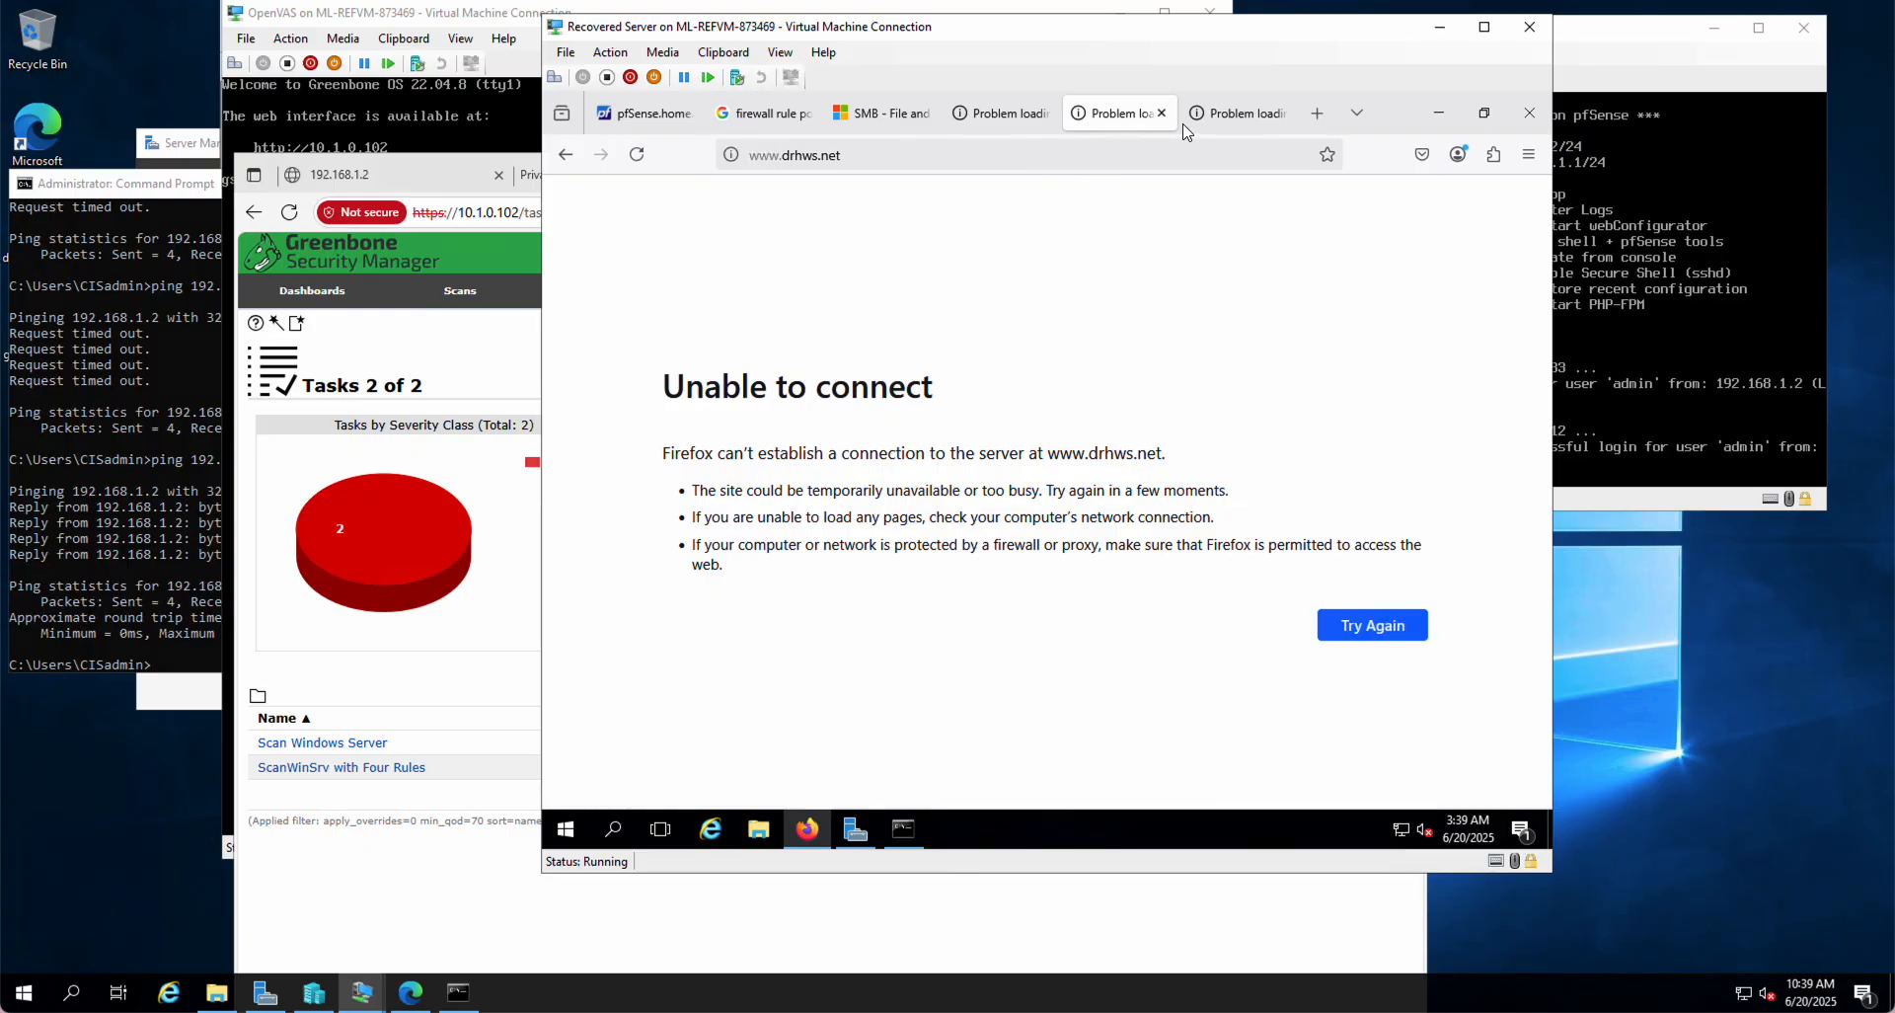
Step: Drag the 216.92.30.104 rule below the default allow-LAN rules, then save and apply
left_click(647, 118)
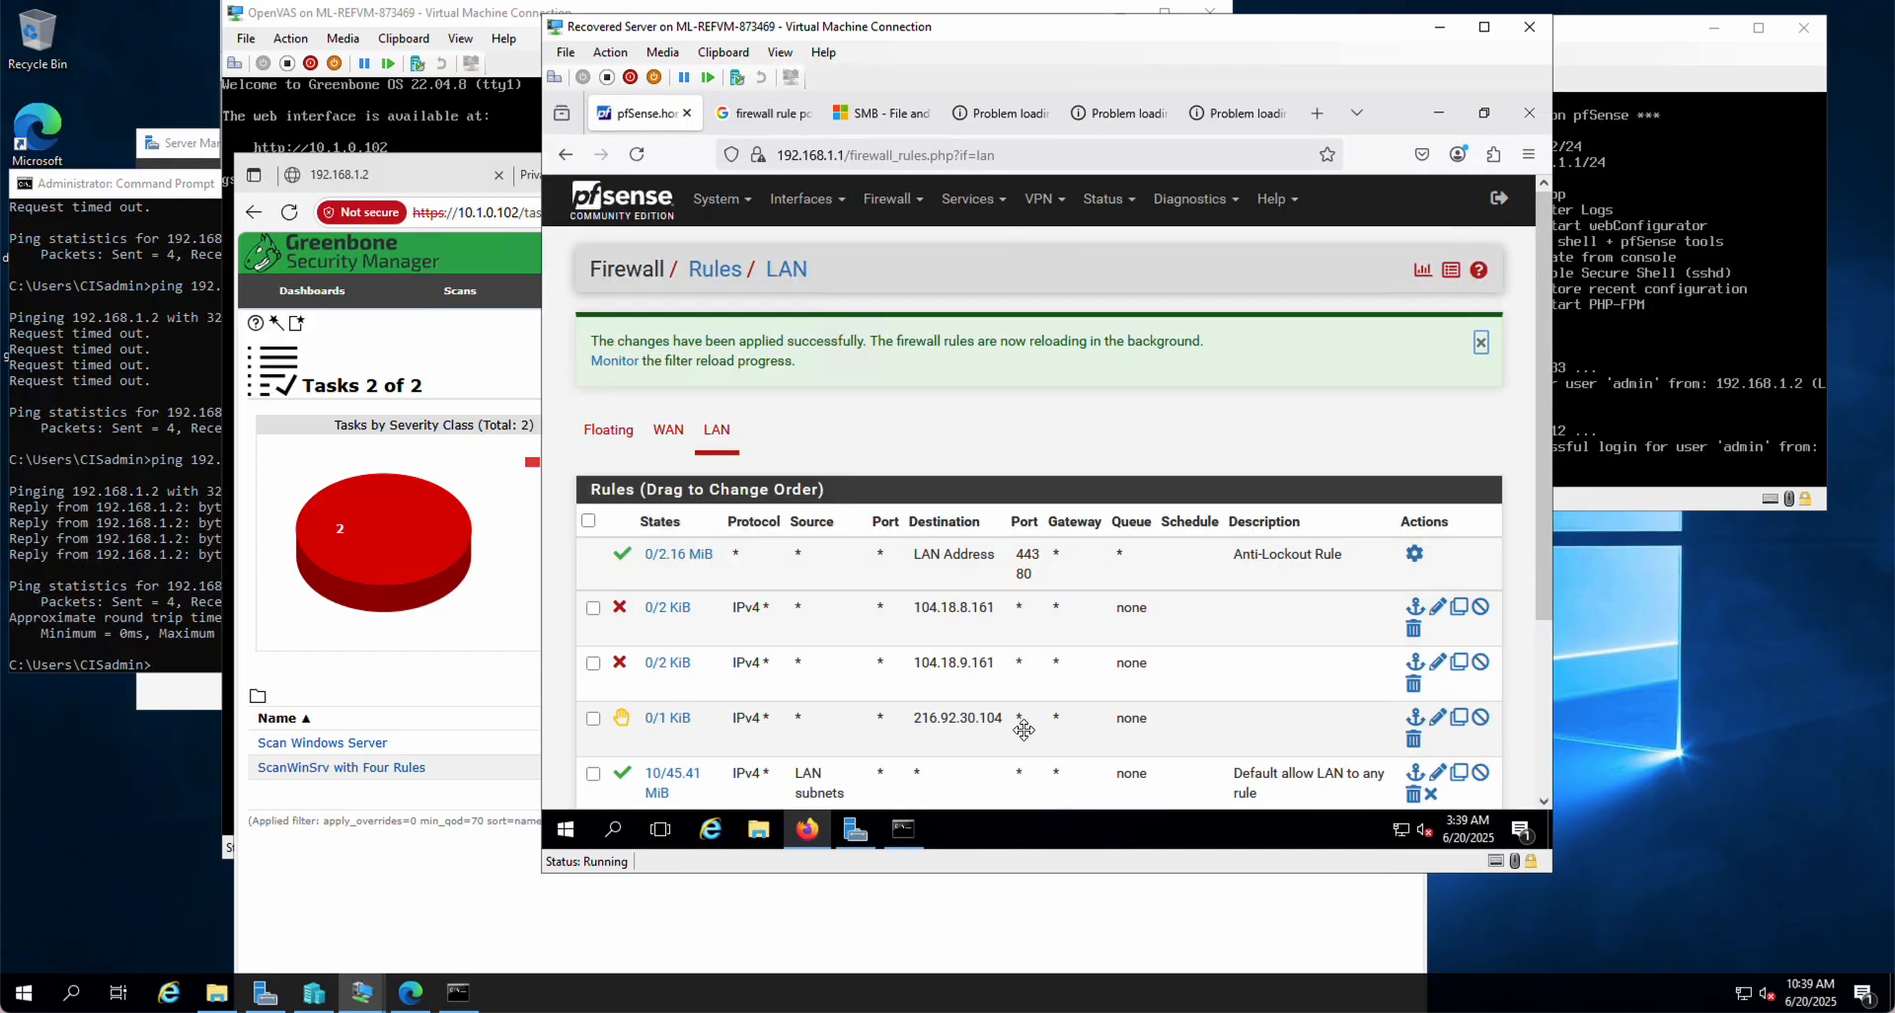
scroll(1023, 730, "down", 2)
left_click_drag(826, 524, 836, 640)
left_click(1382, 699)
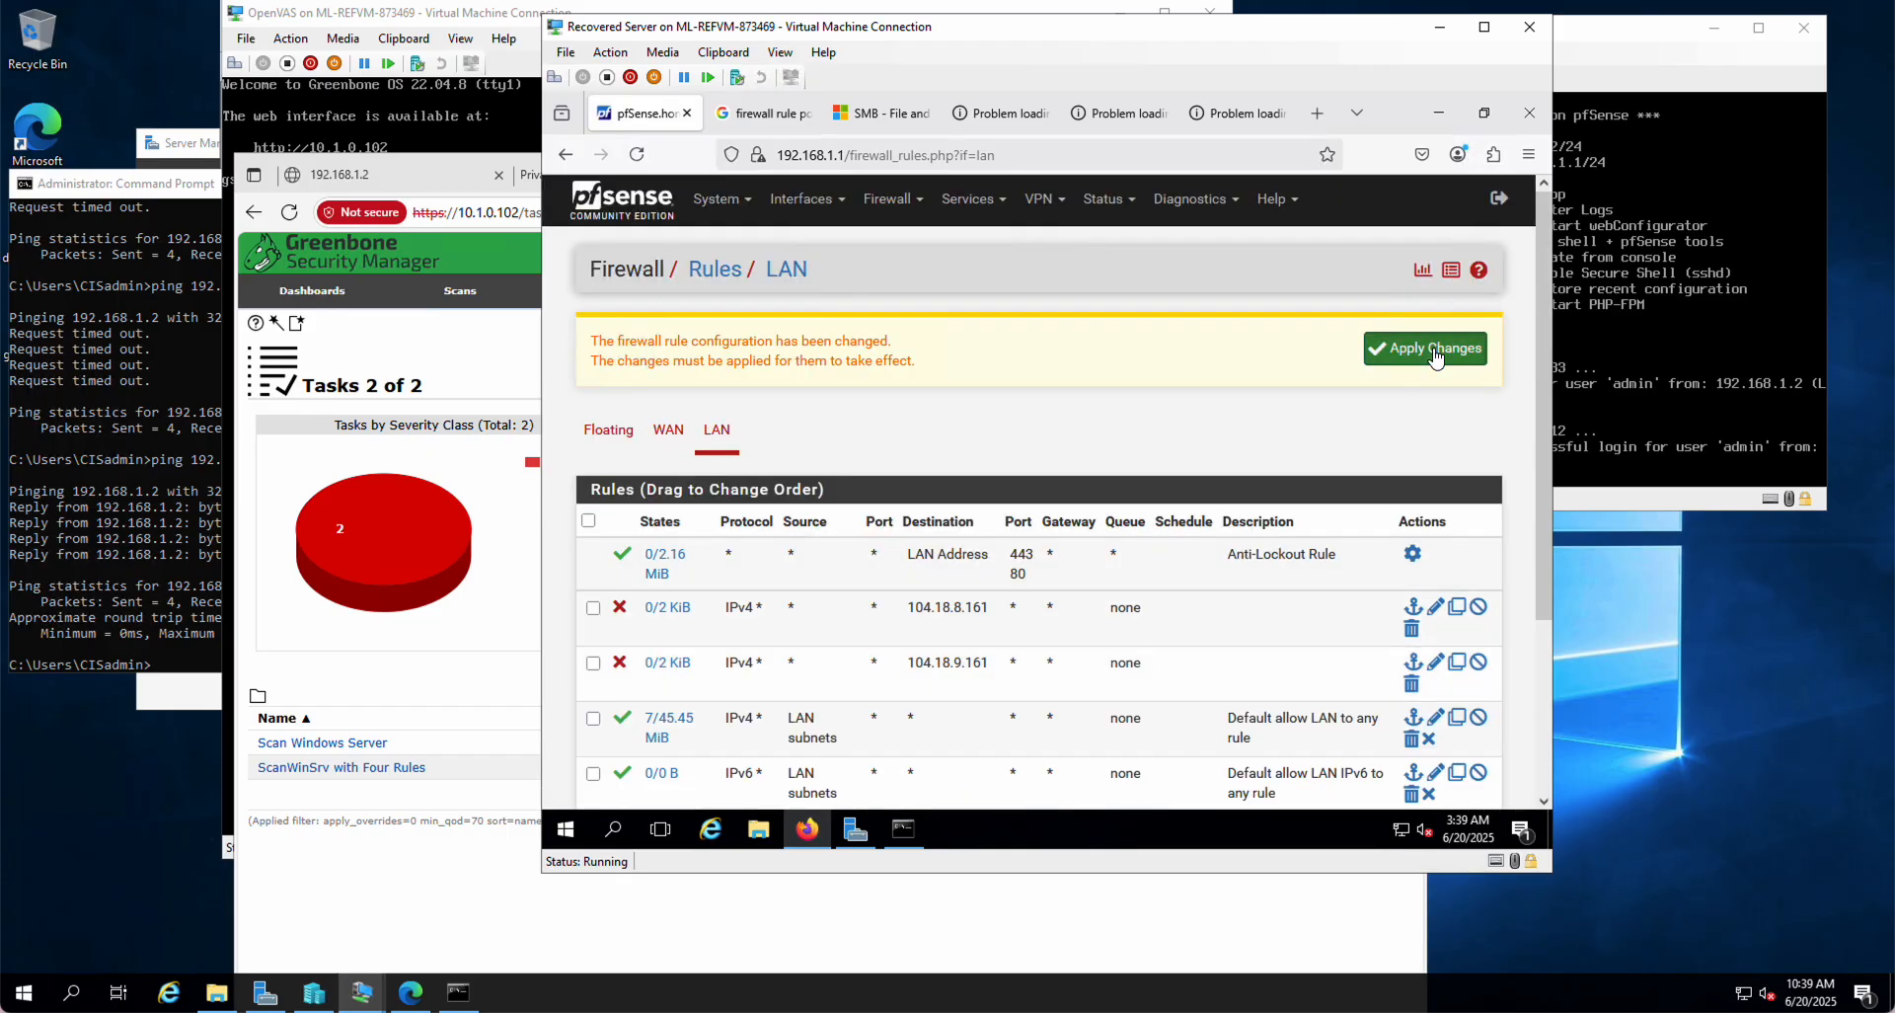
left_click(1435, 351)
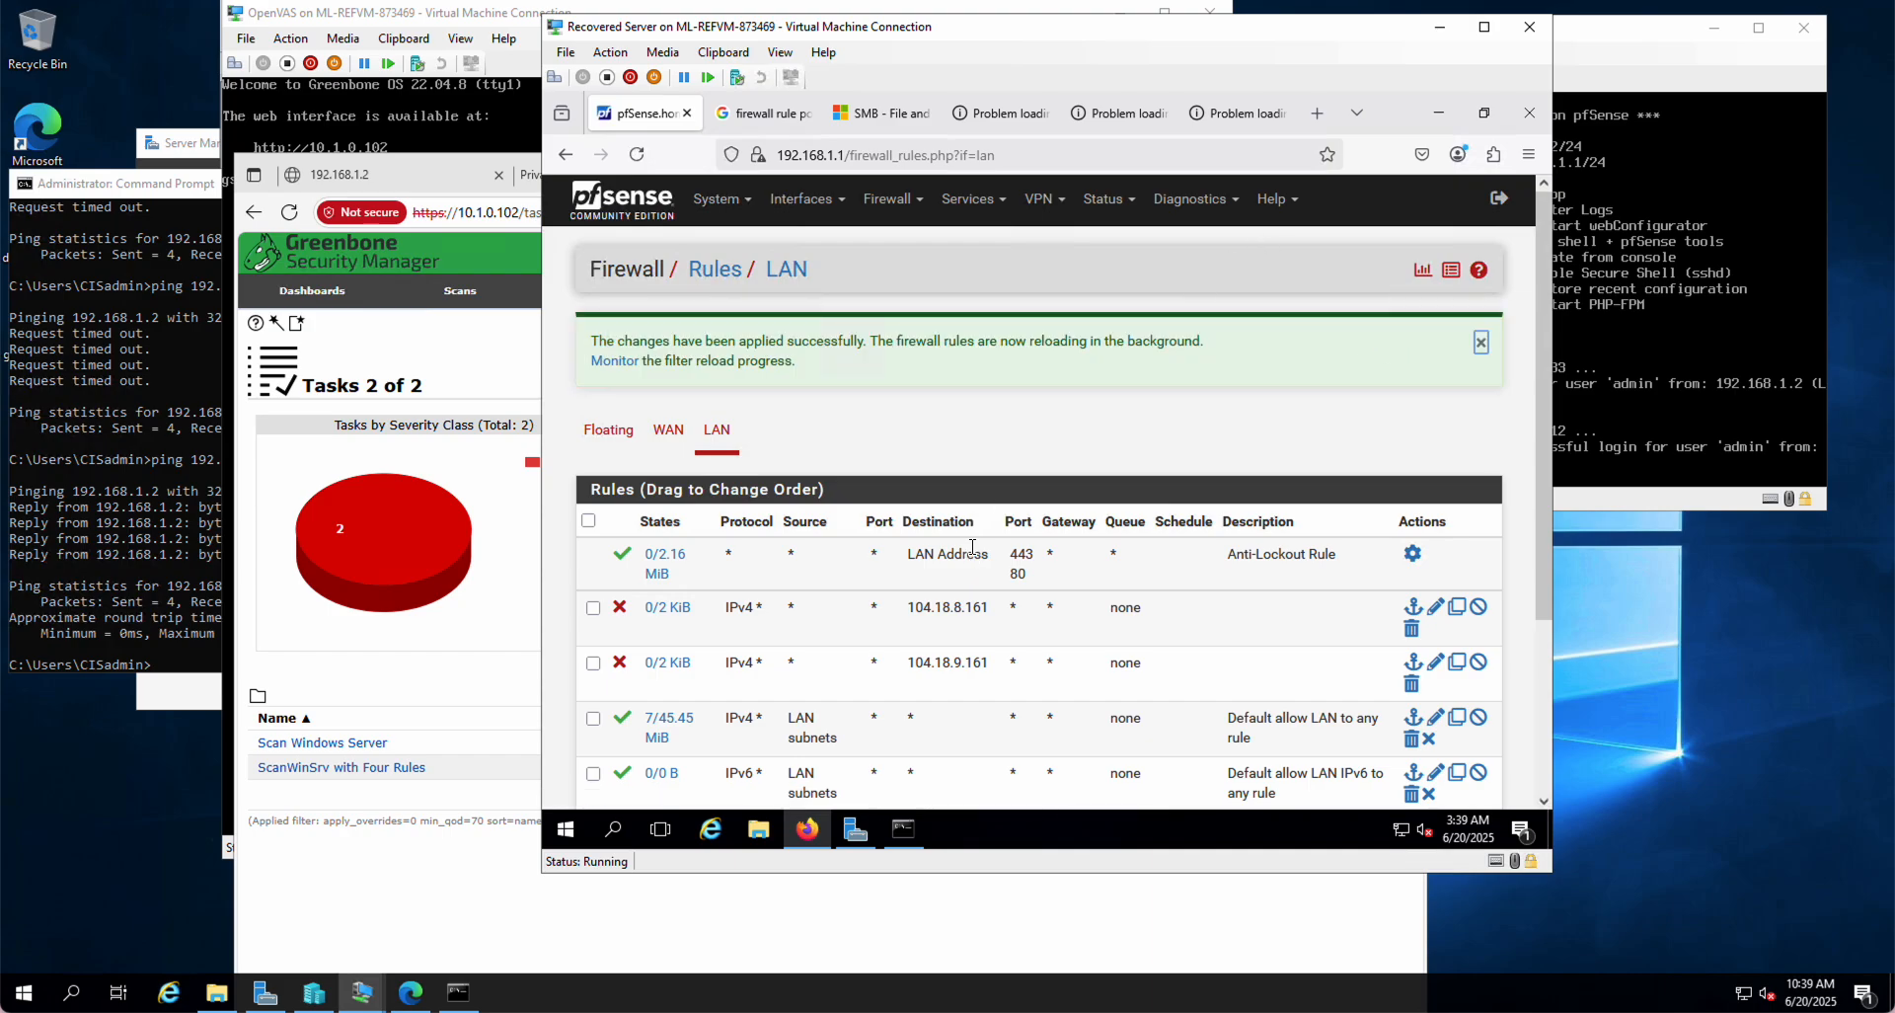
Step: Reload superiorschedule.com in its Firefox tab
scroll(973, 545, "down", 3)
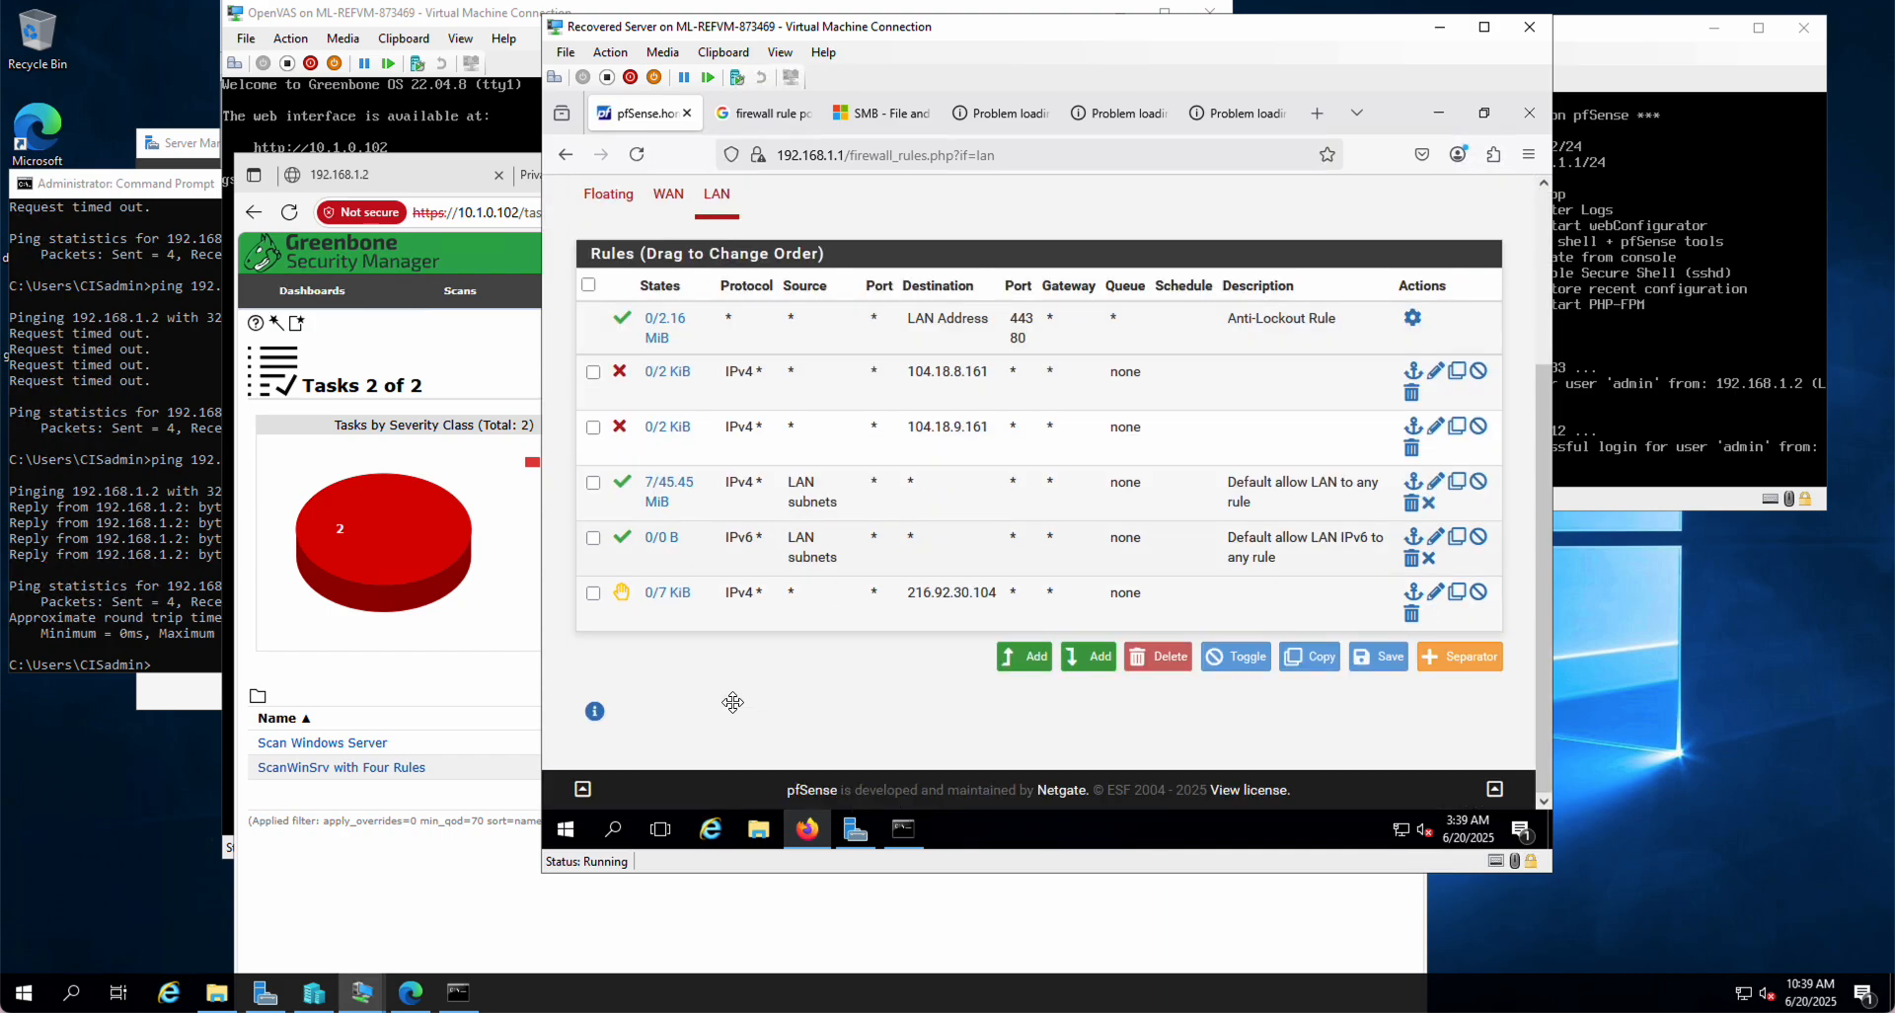
left_click(1253, 102)
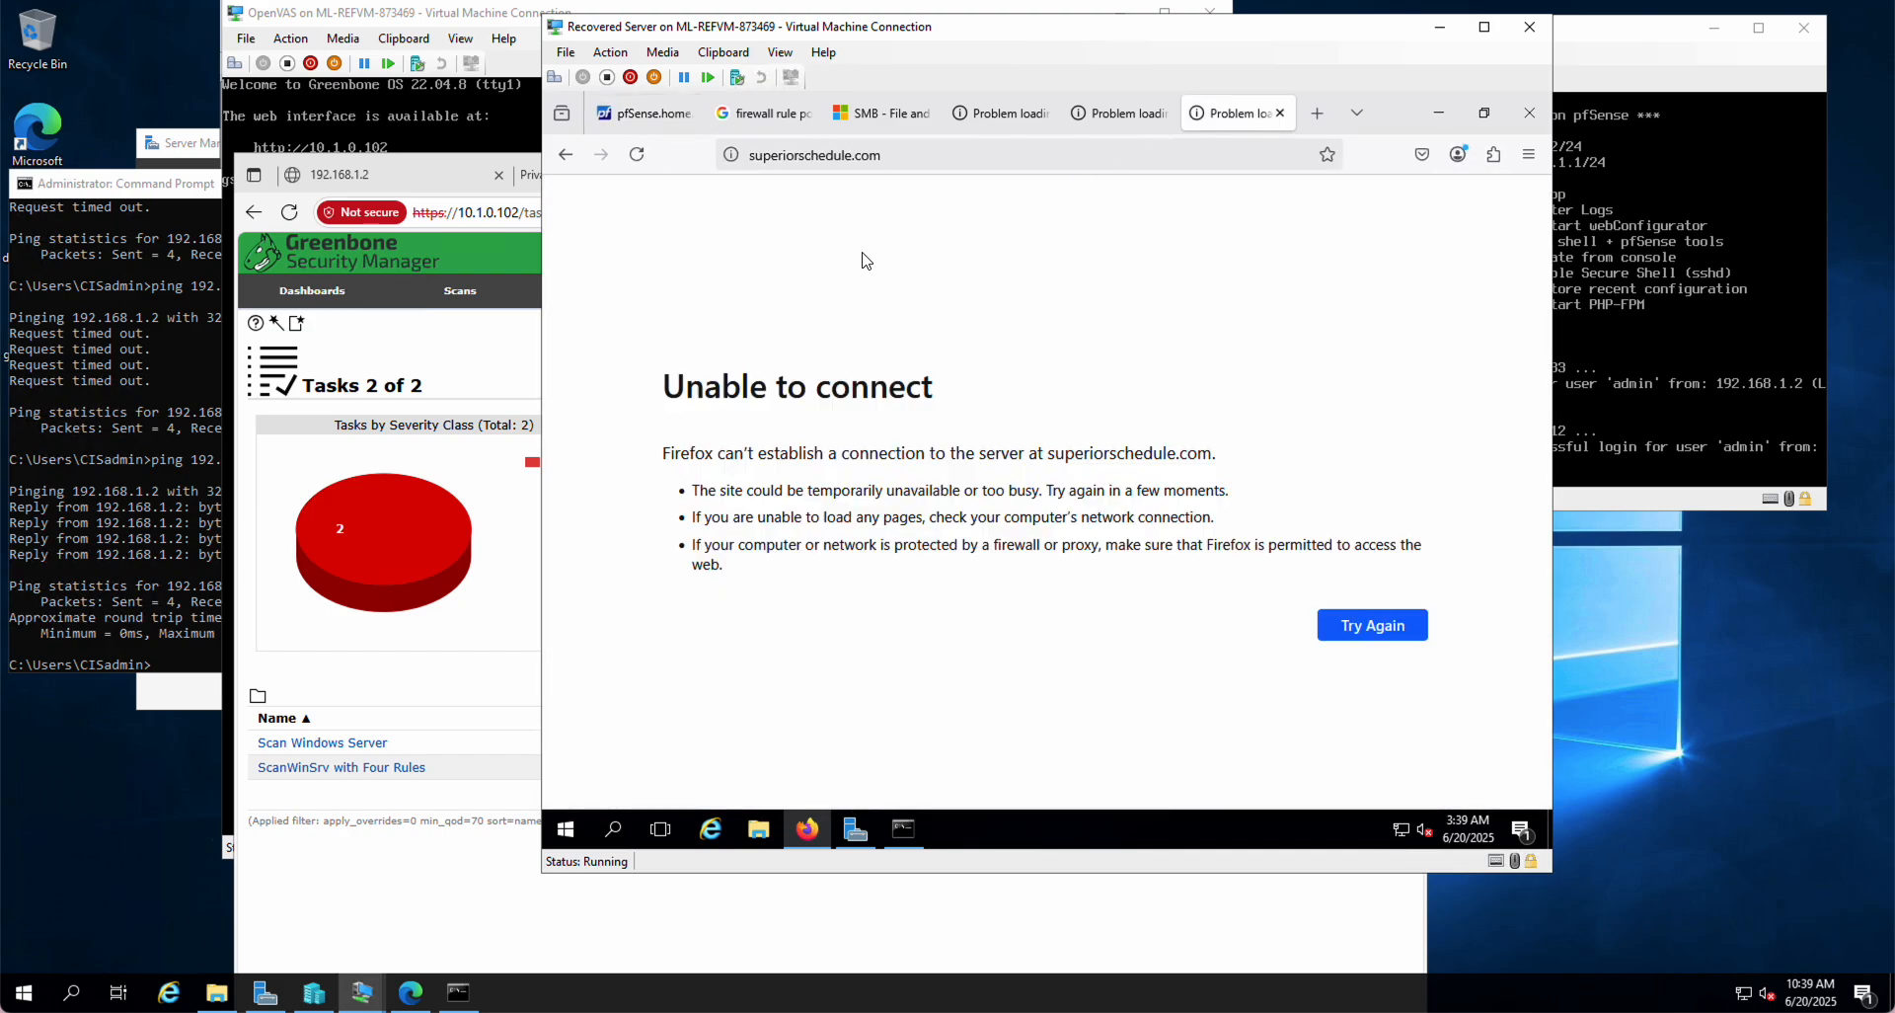
left_click(804, 155)
key("Return")
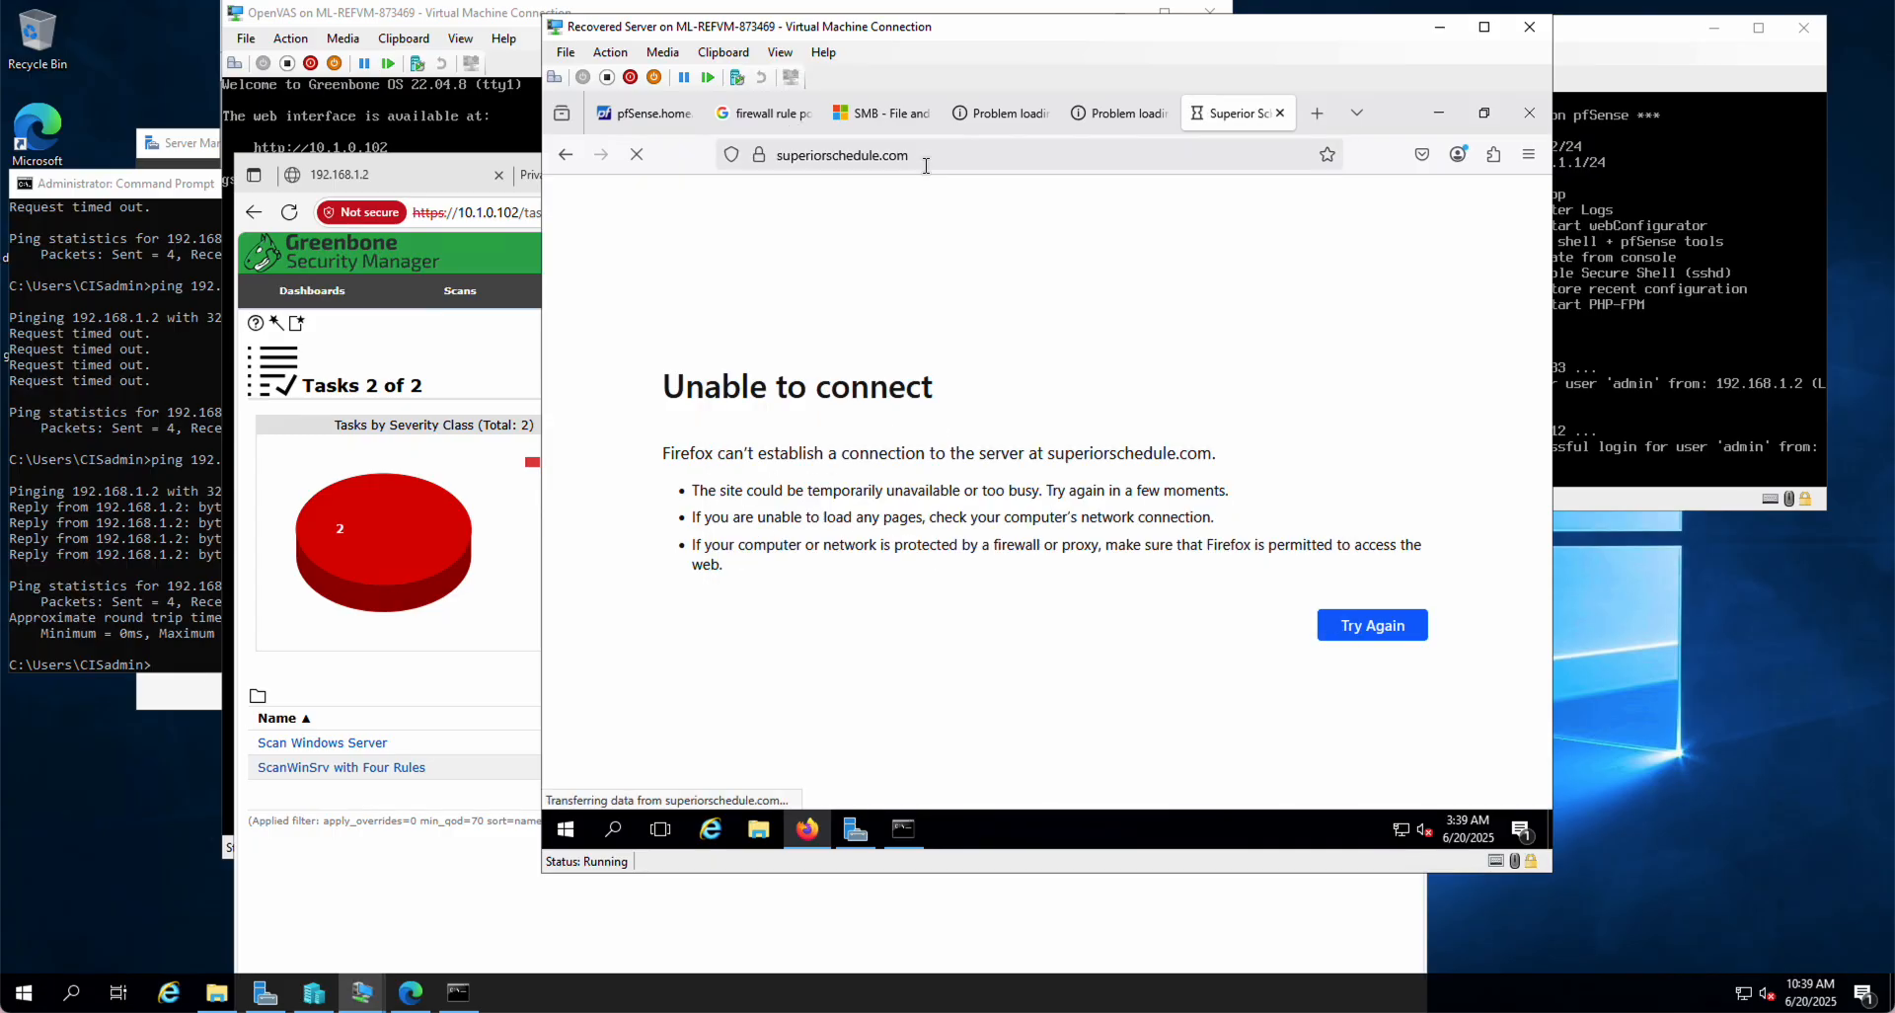
left_click(1115, 112)
left_click(866, 151)
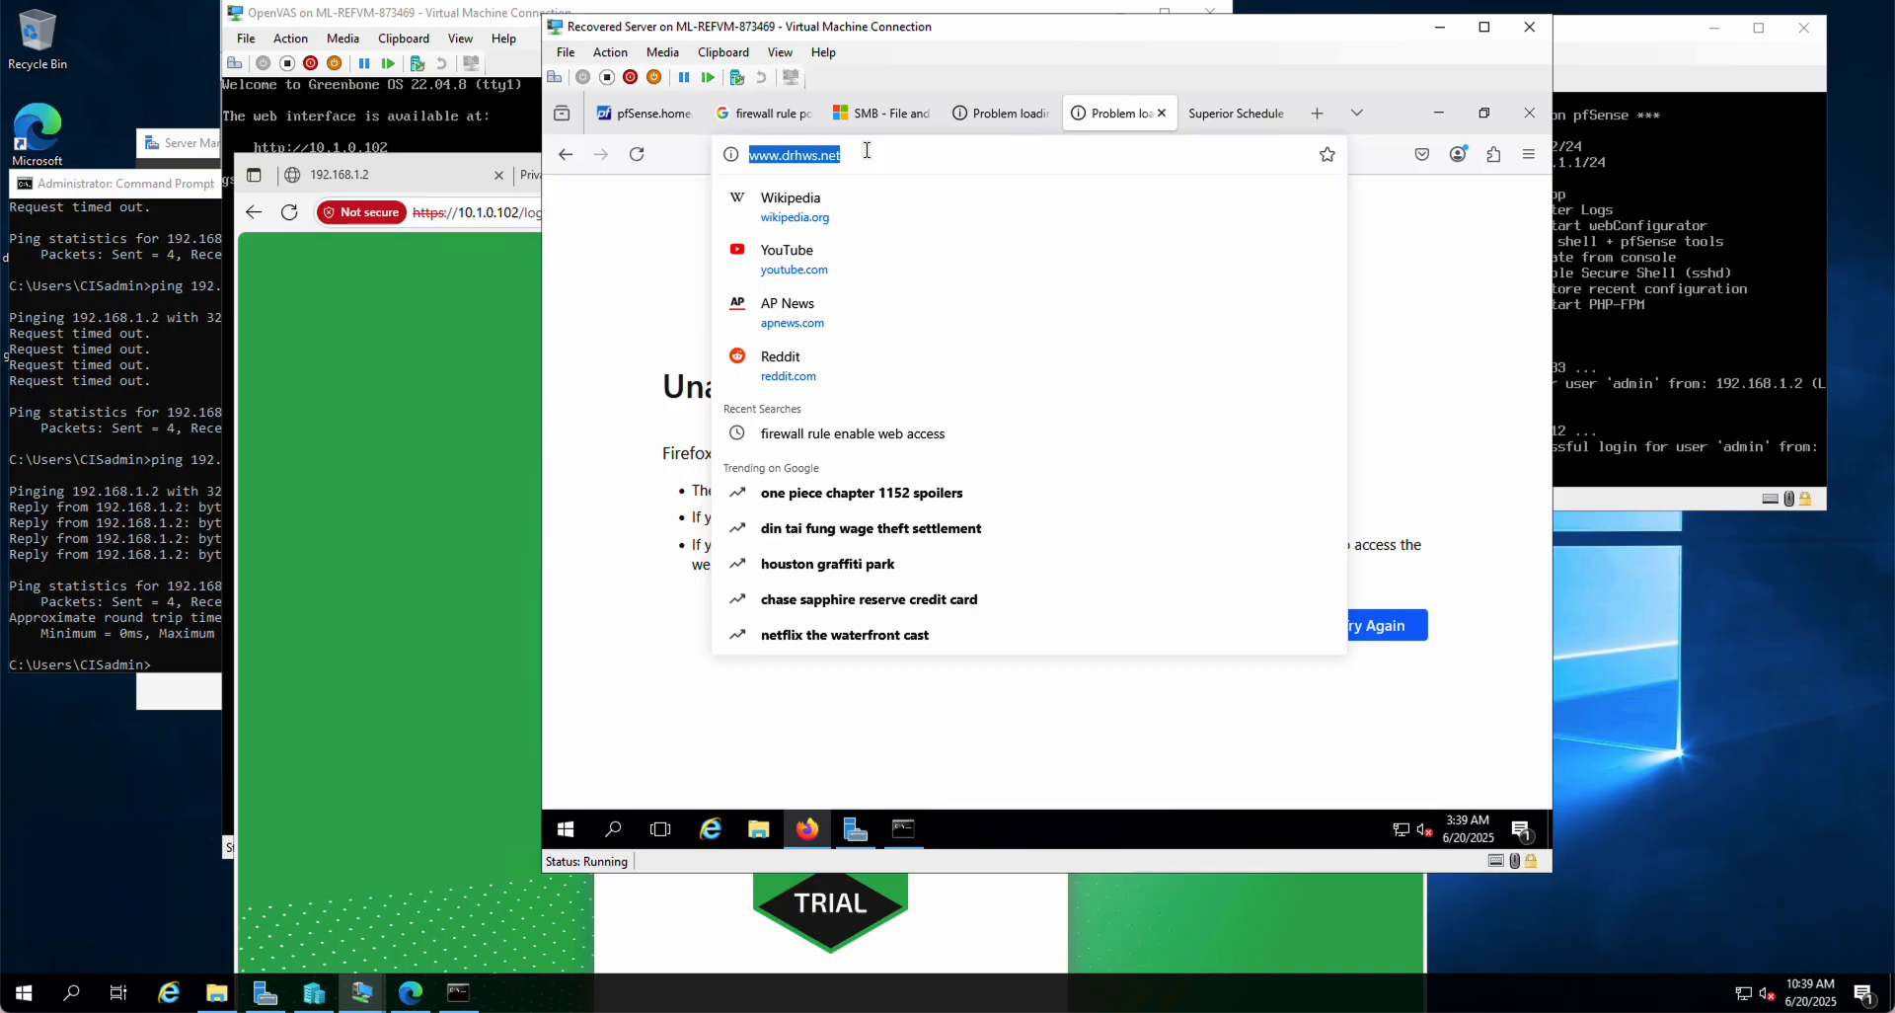
key("Return")
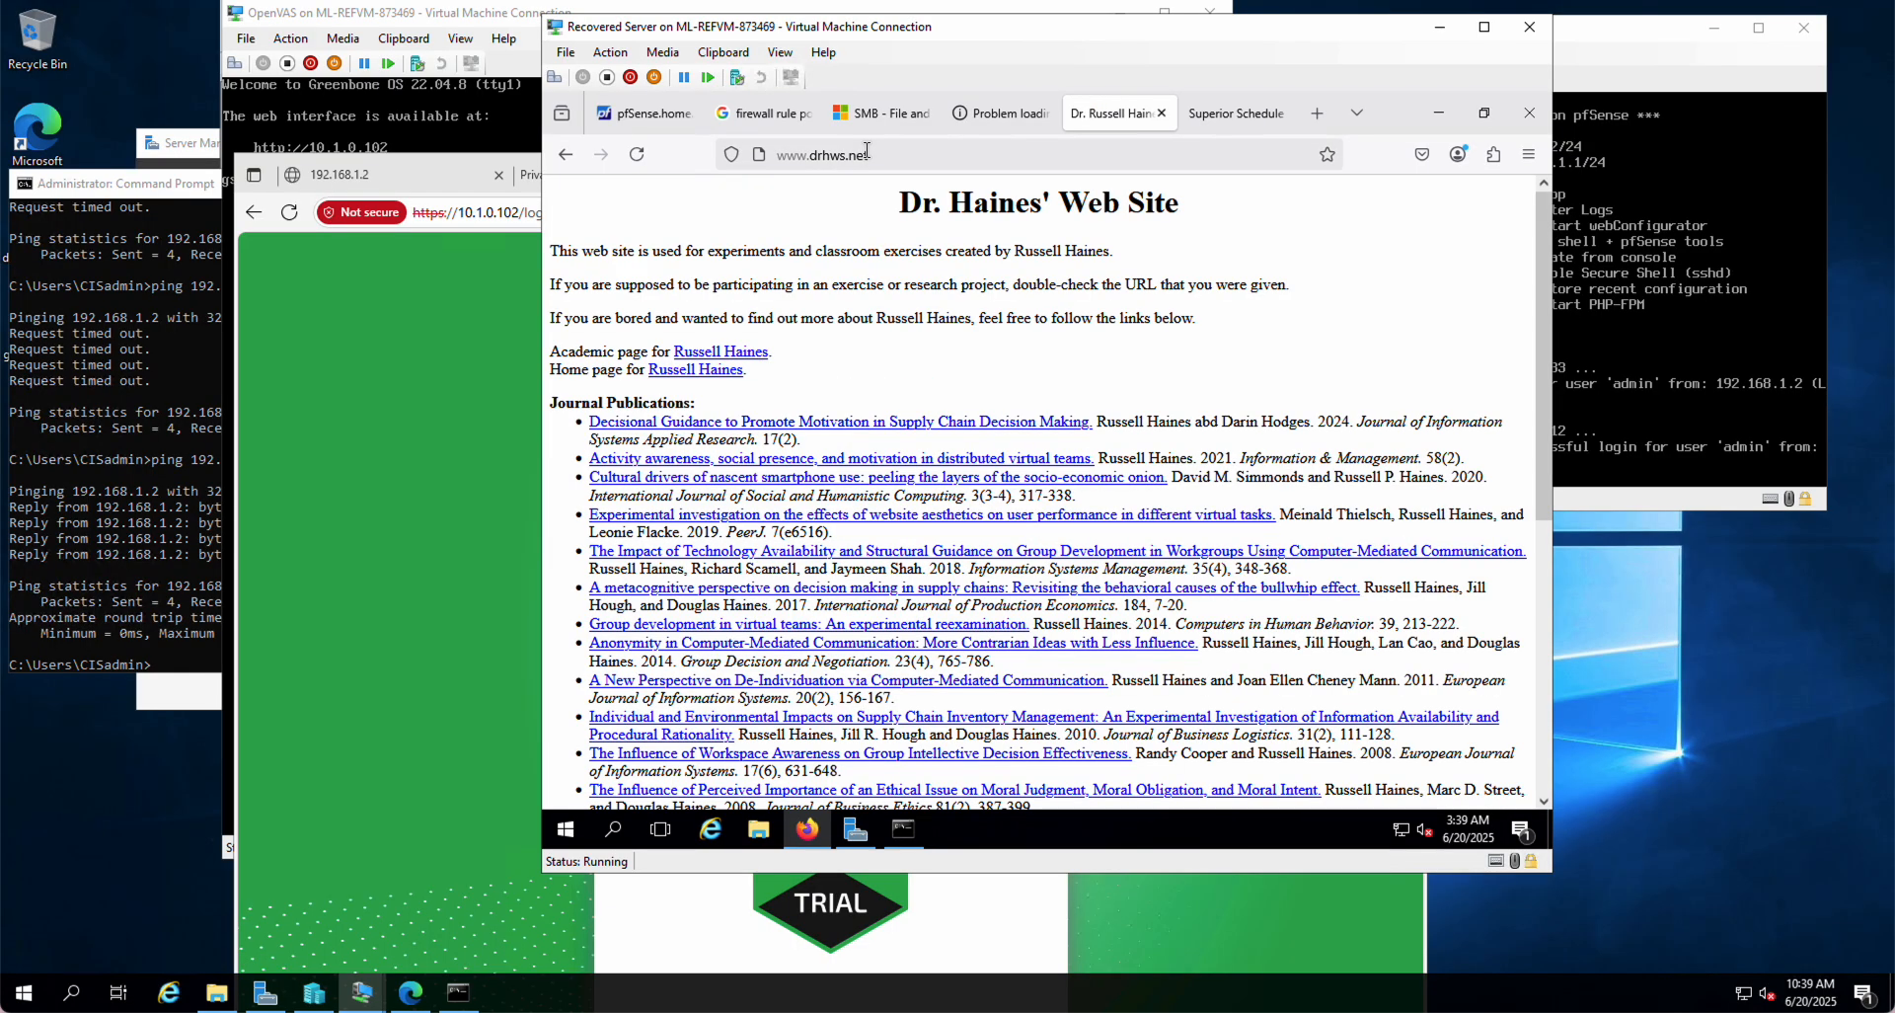
left_click(867, 151)
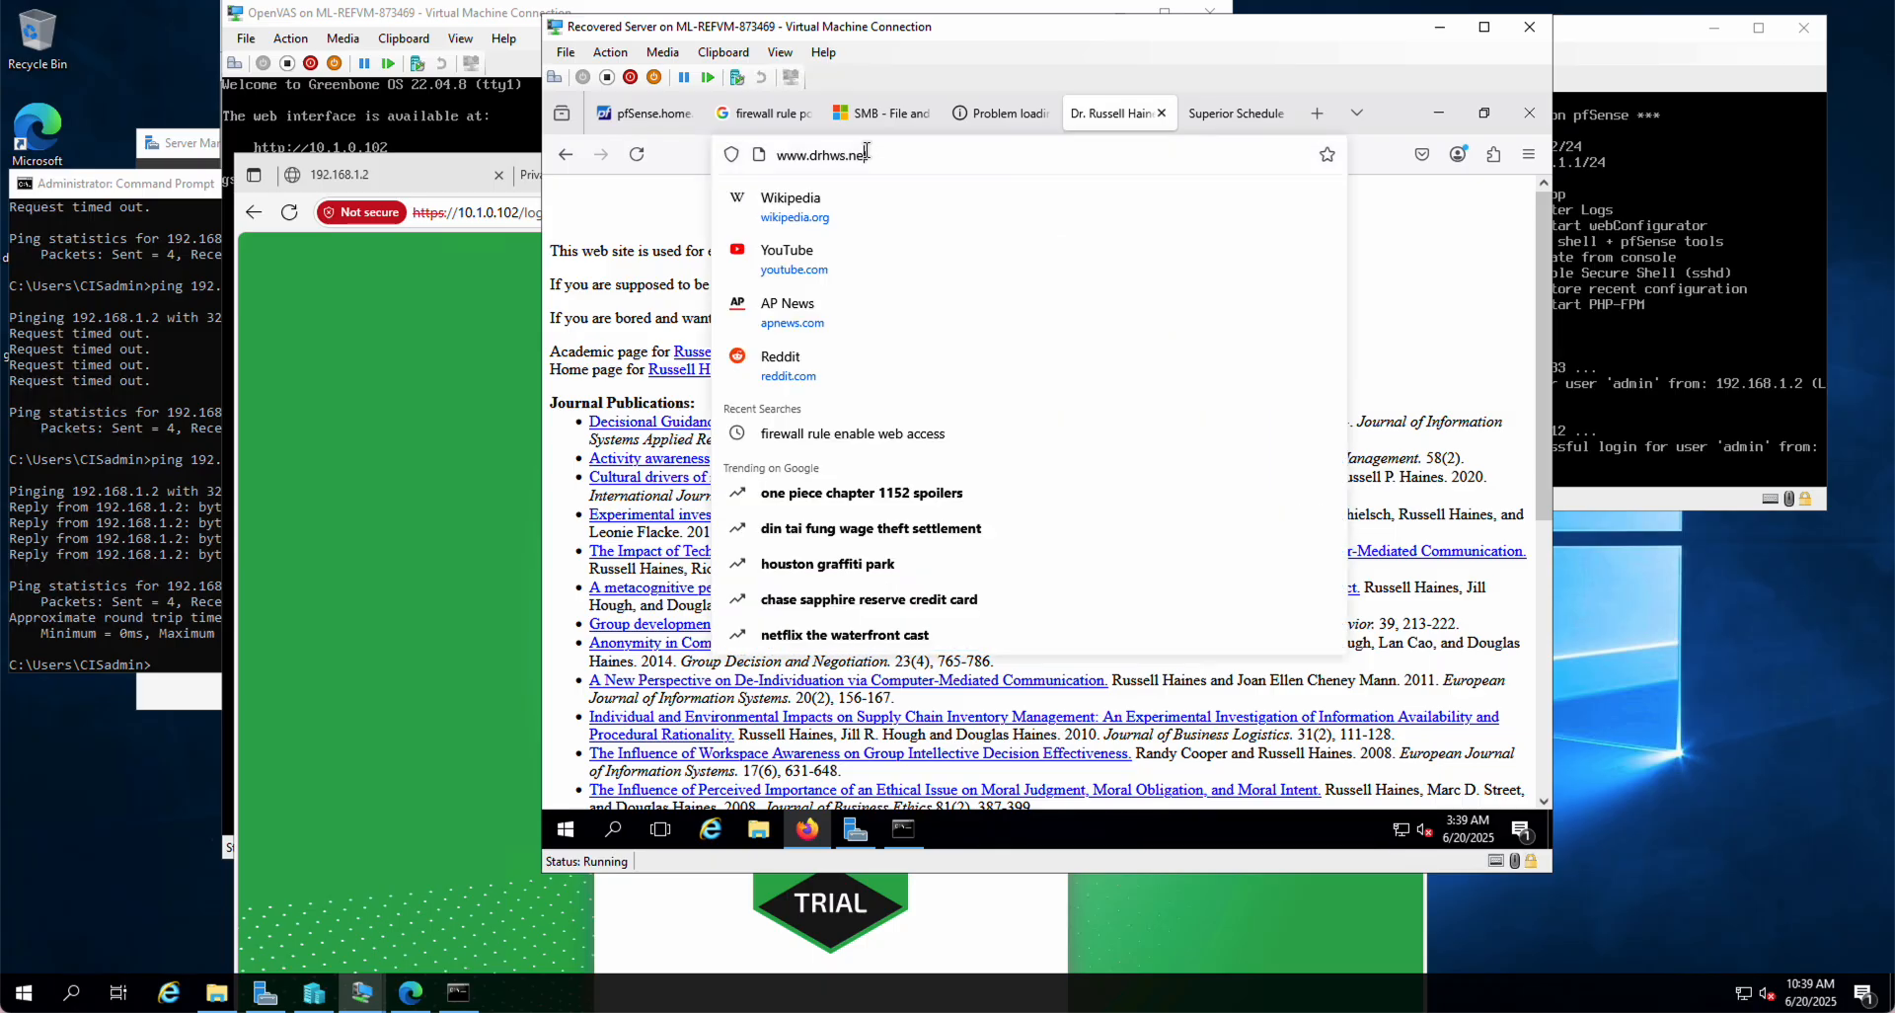
left_click(867, 150)
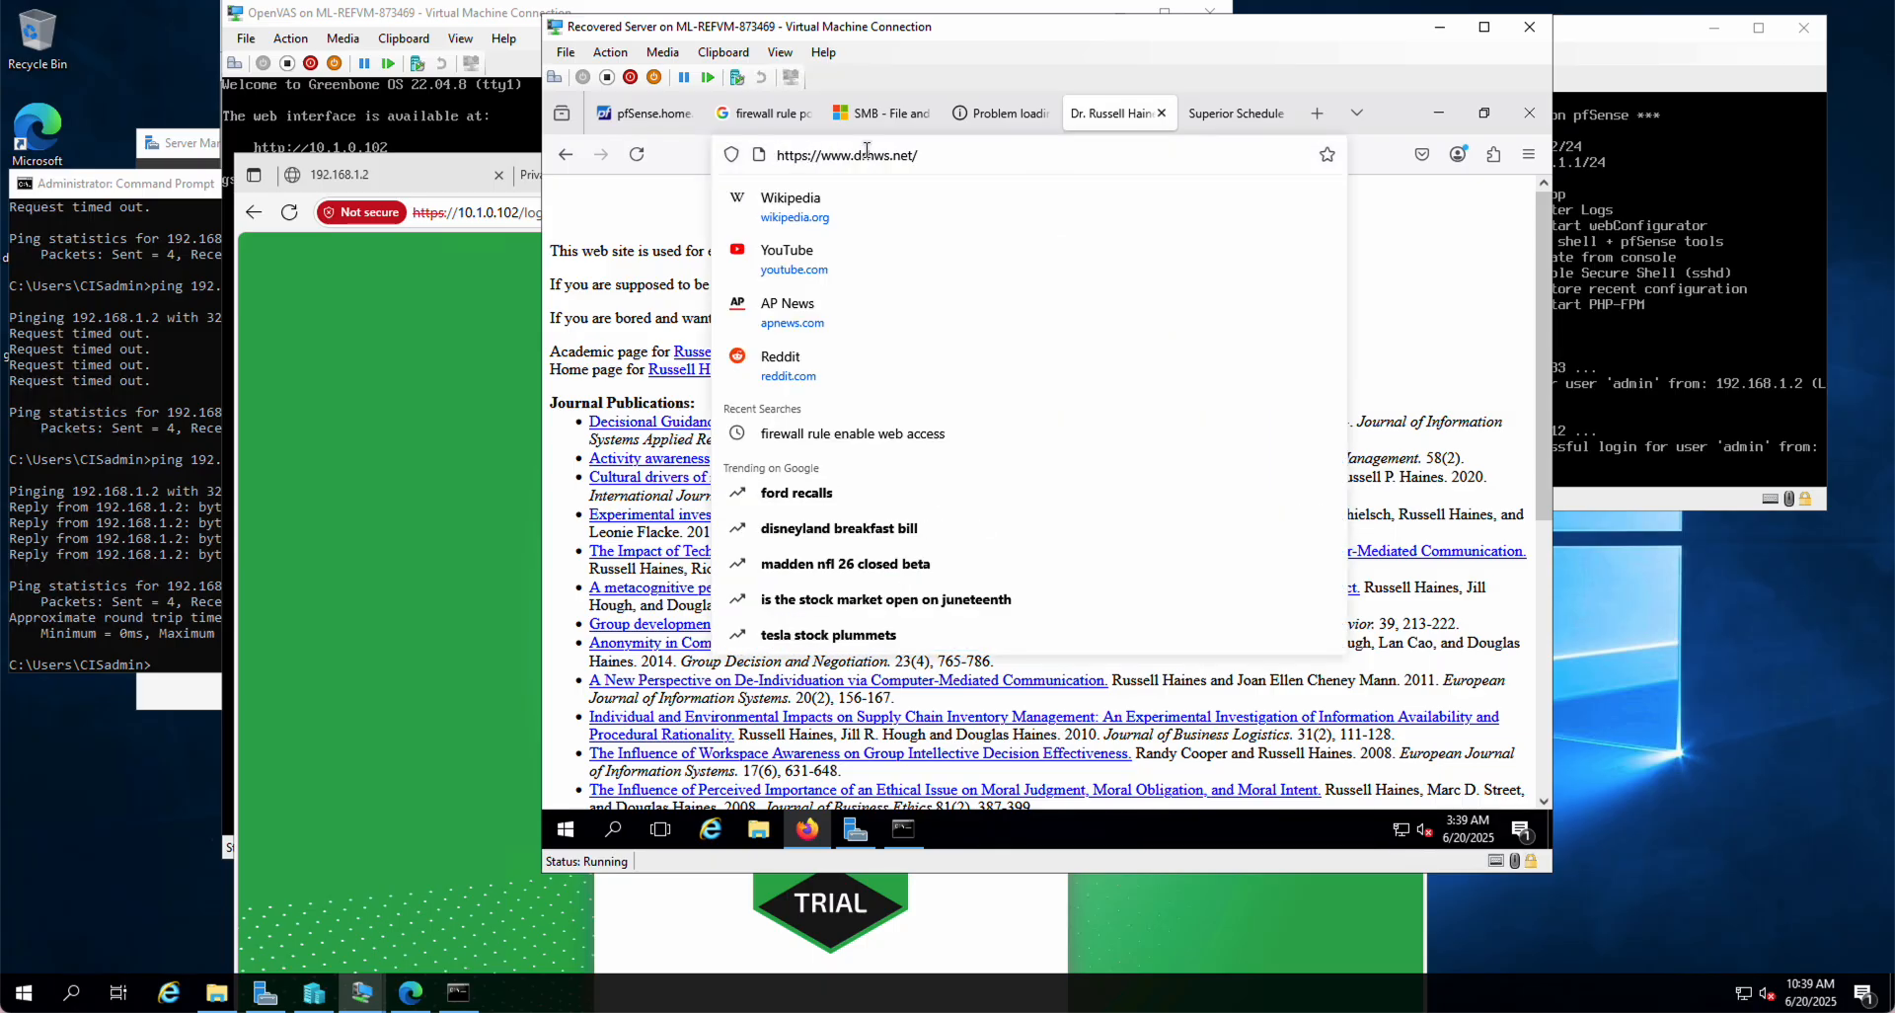
key("BackSpace")
key("Return")
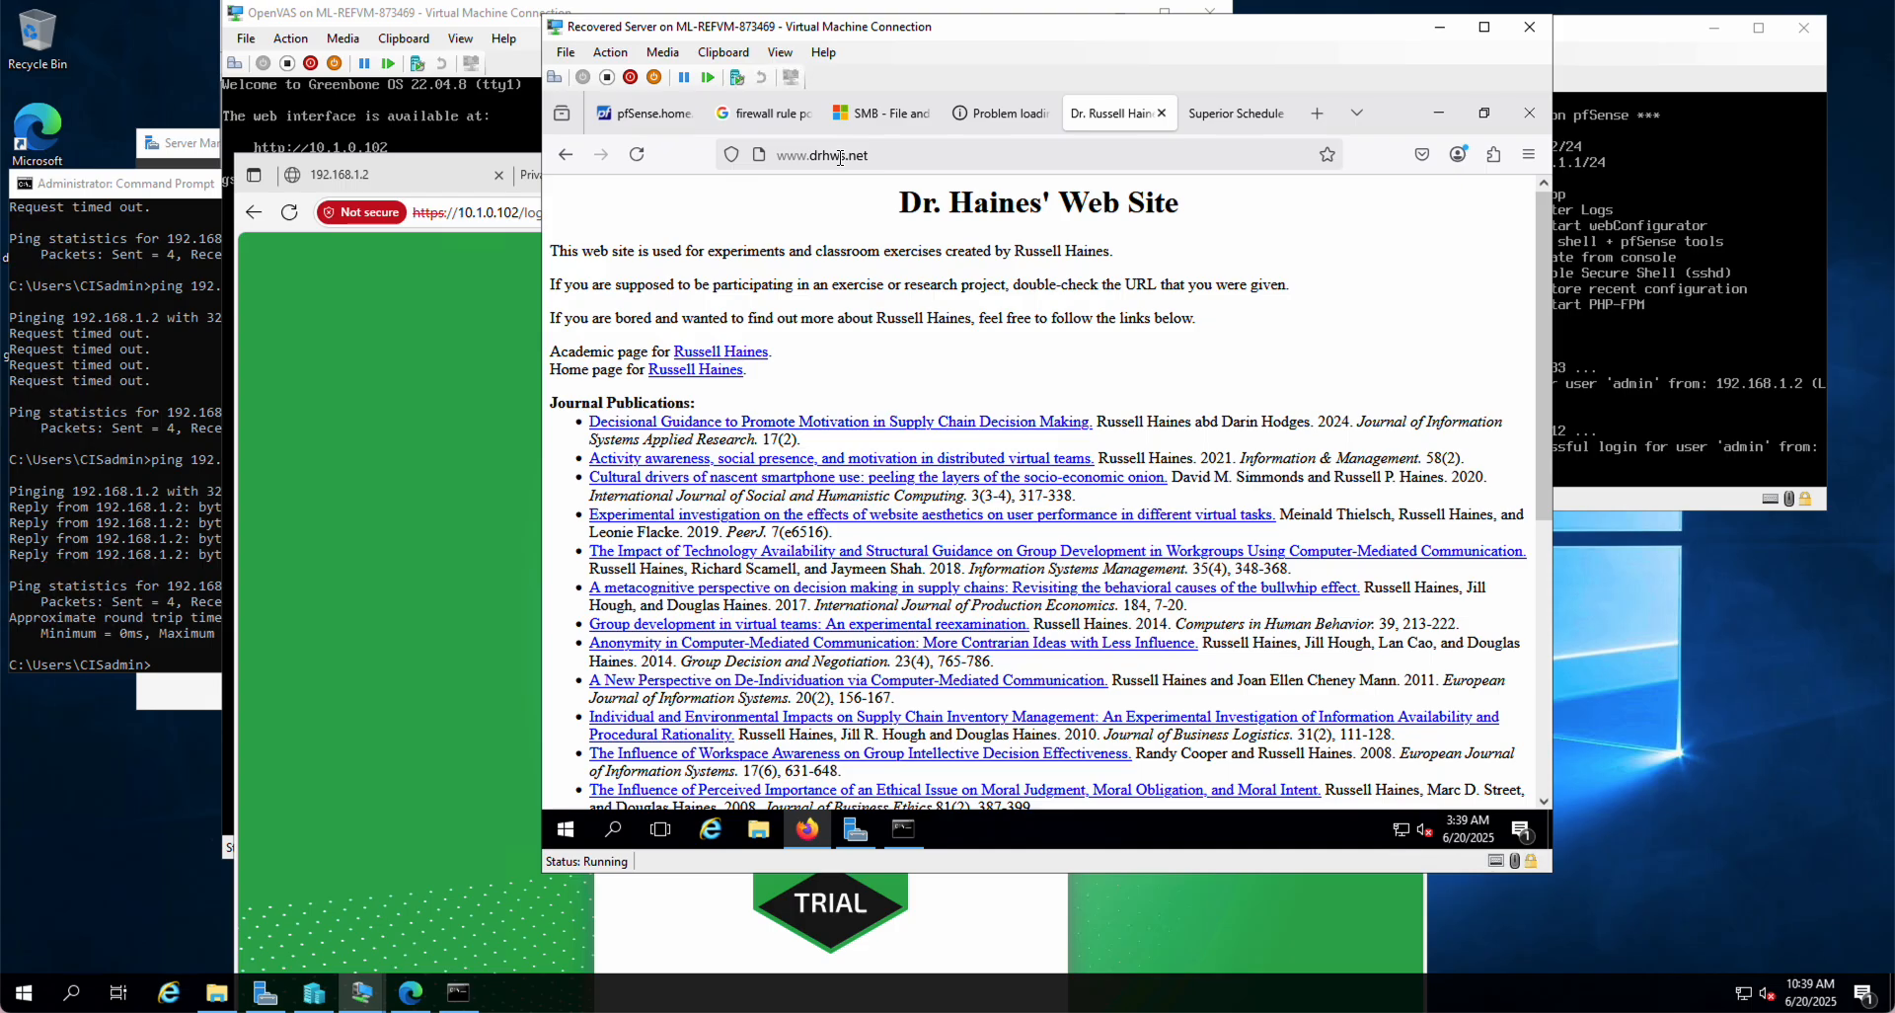
left_click(1004, 112)
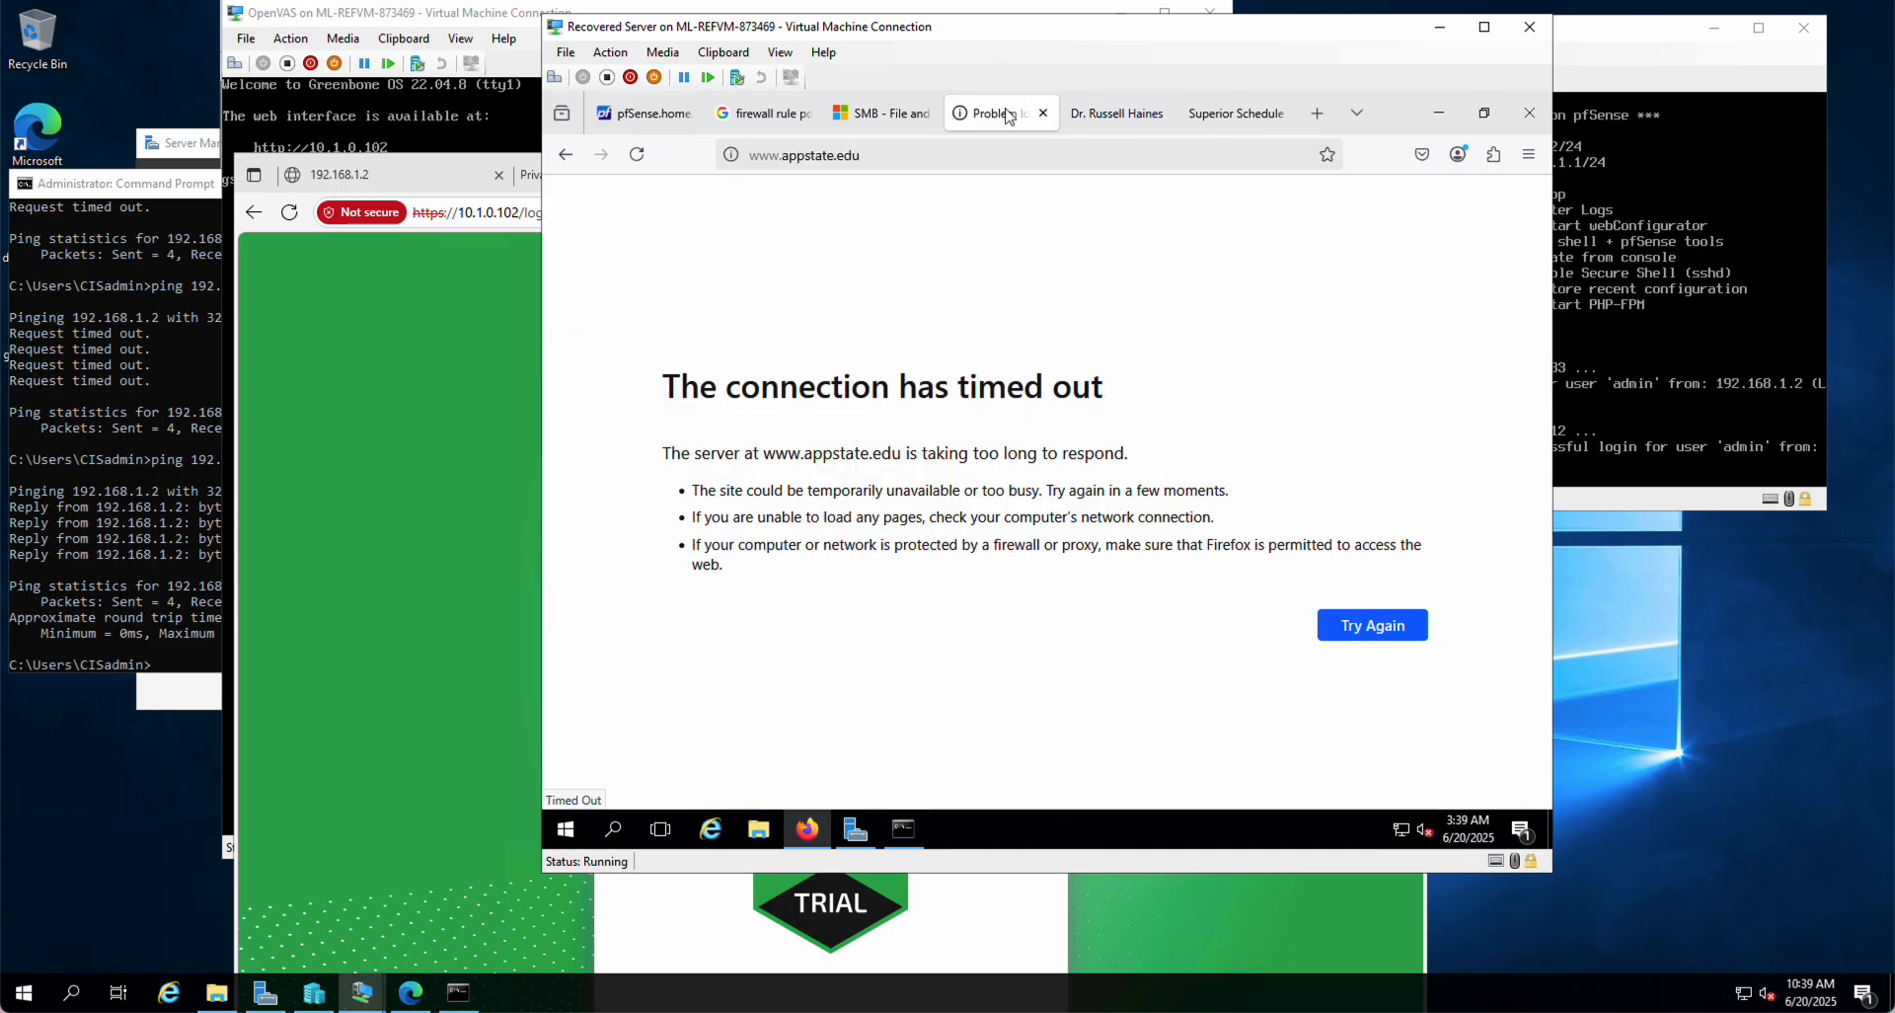
left_click(882, 153)
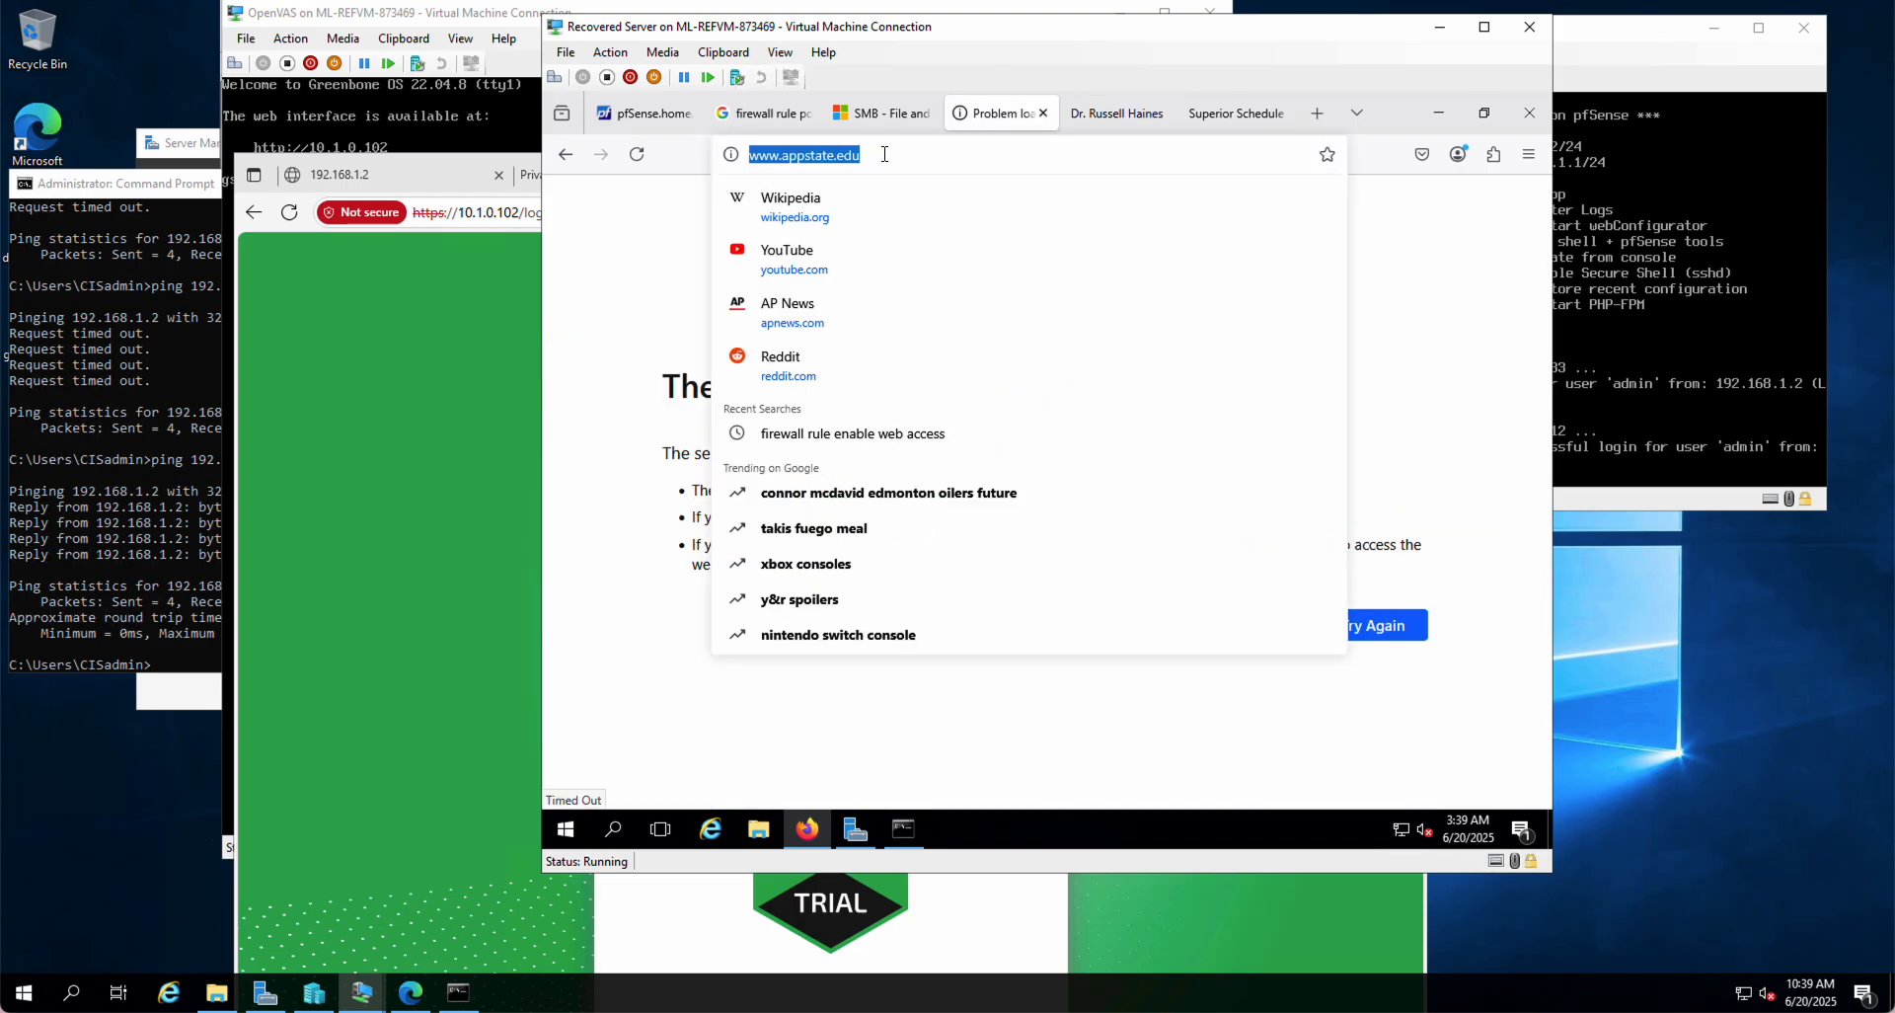
key("Return")
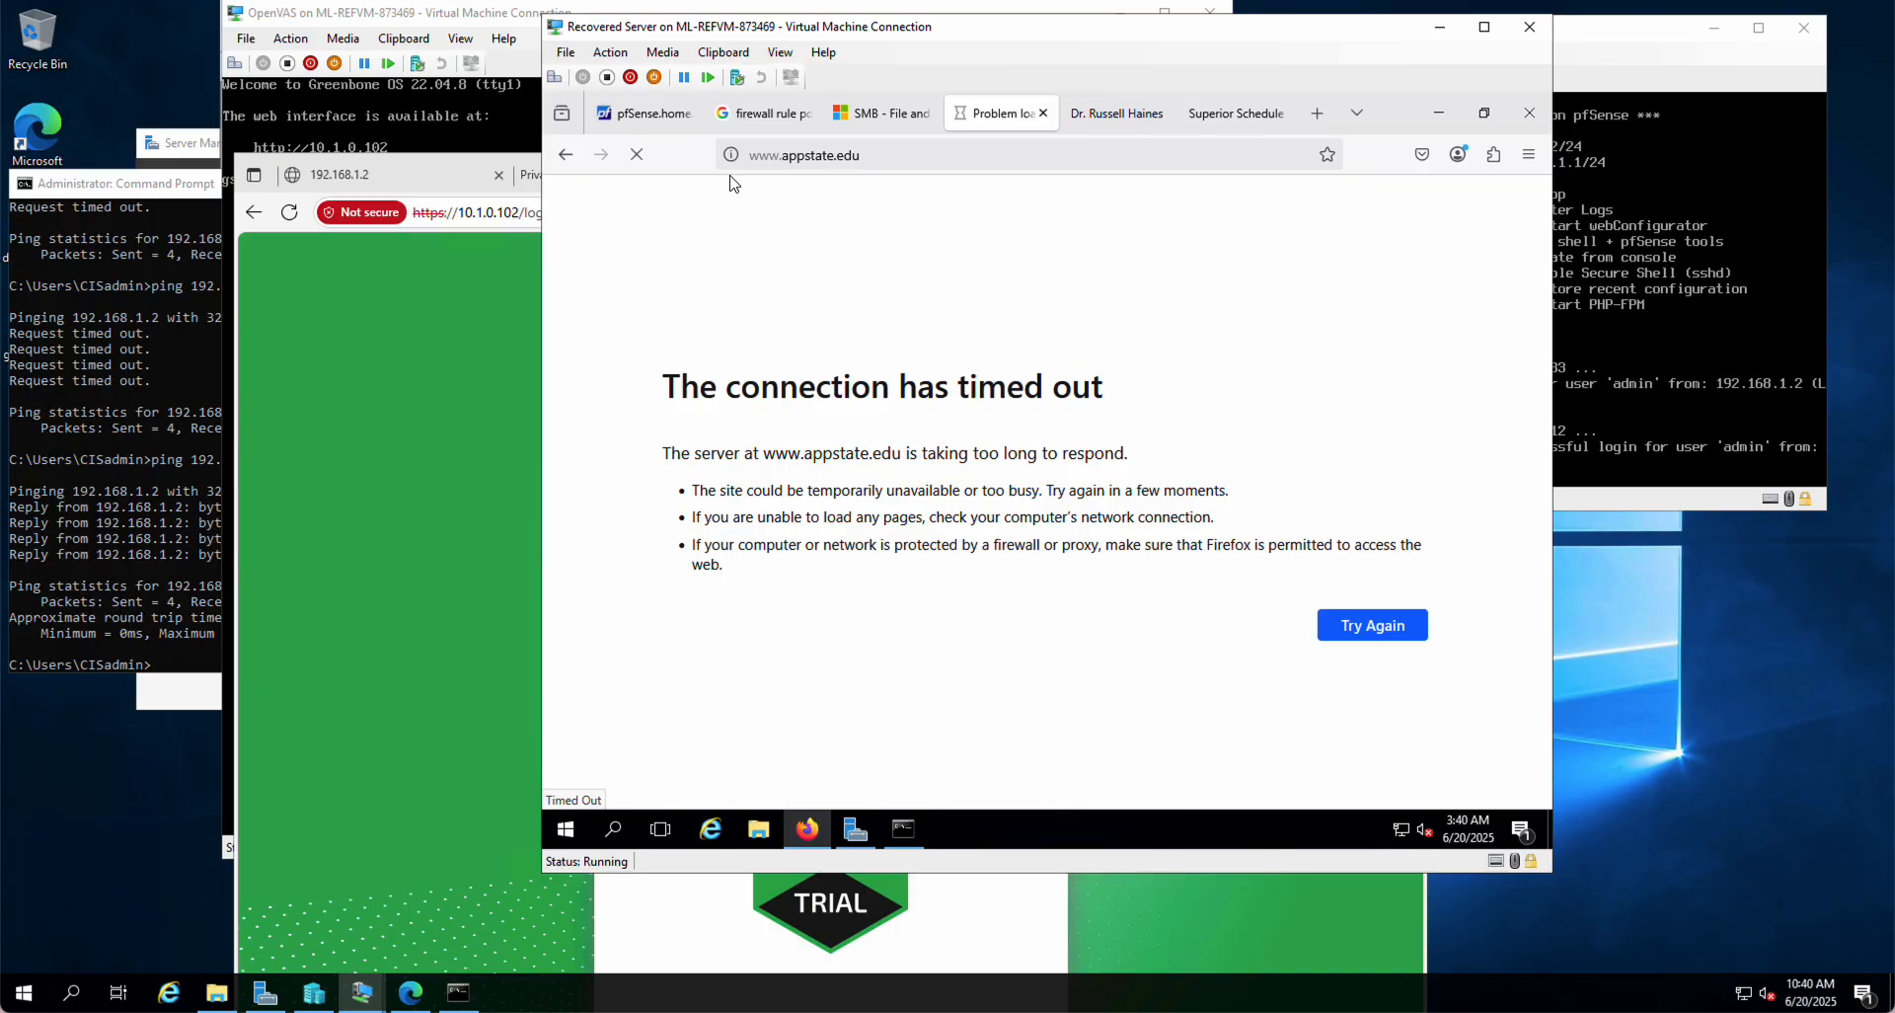
left_click(647, 116)
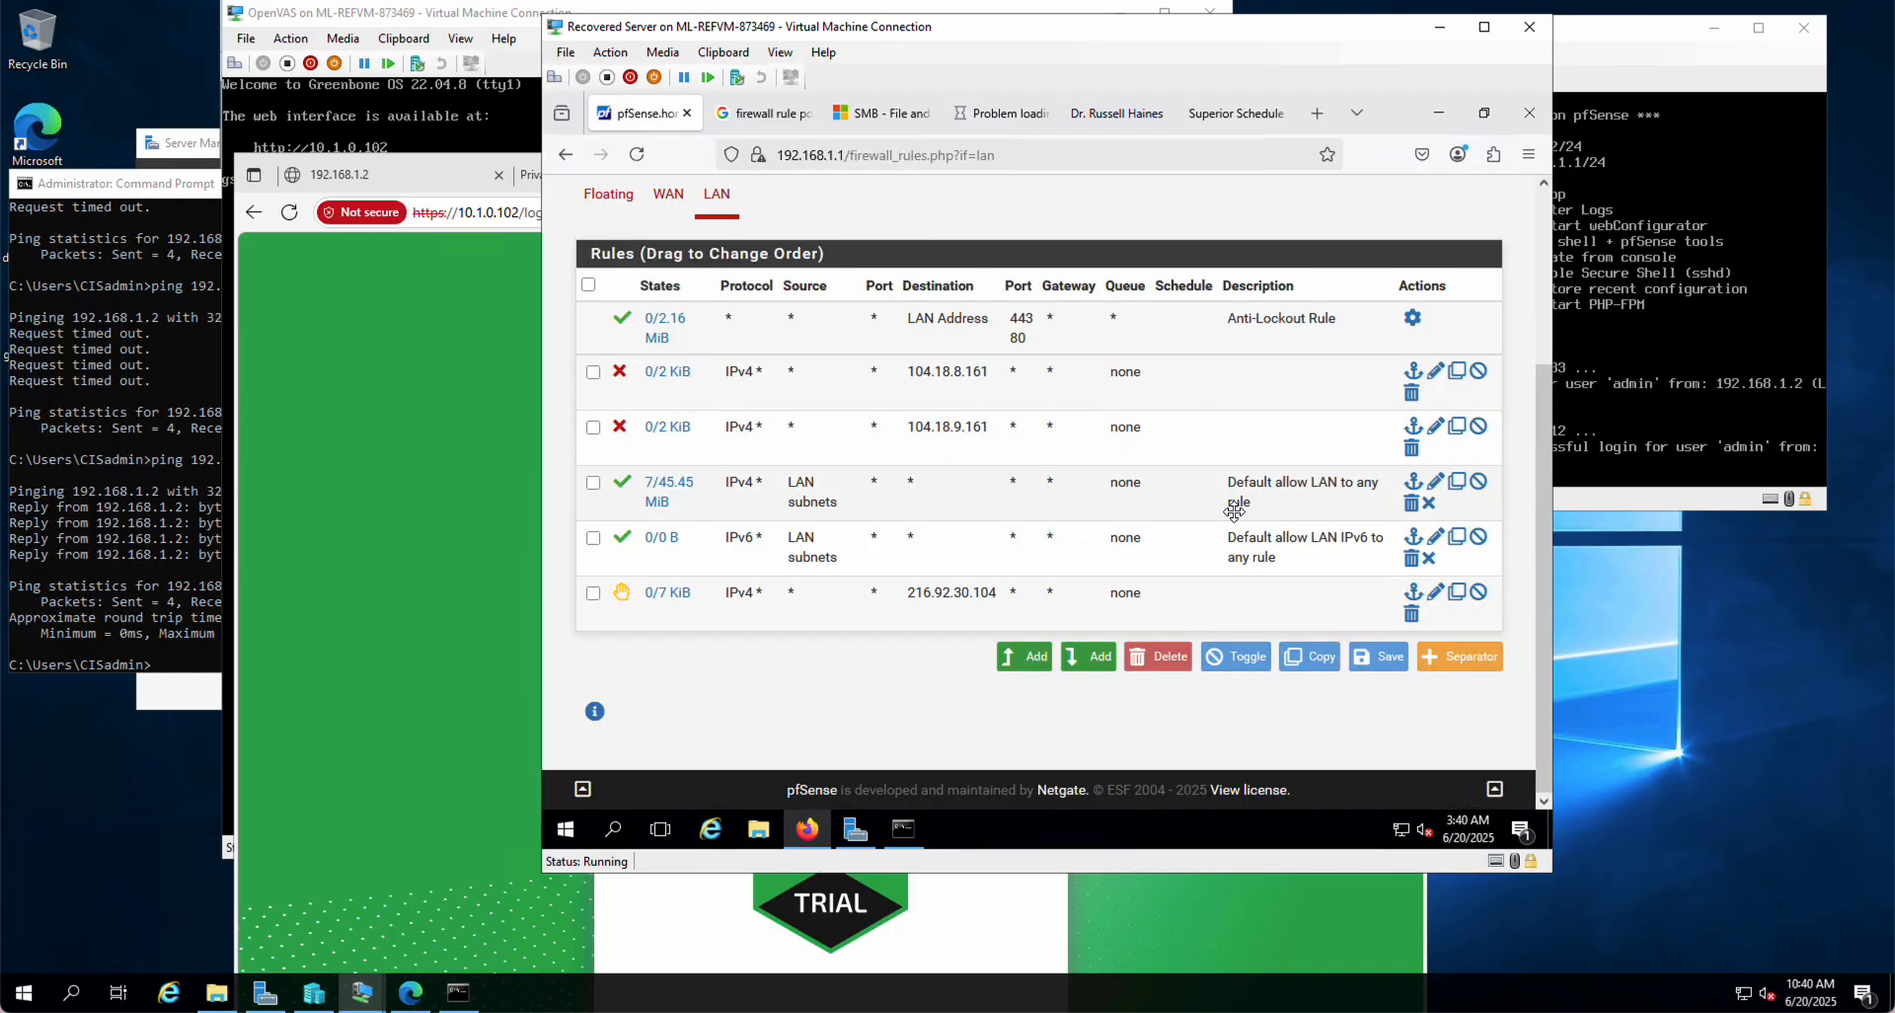
Step: Disable the 104.18.9.161 and 104.18.8.161 block rules and apply the changes
left_click(1478, 428)
left_click(1442, 350)
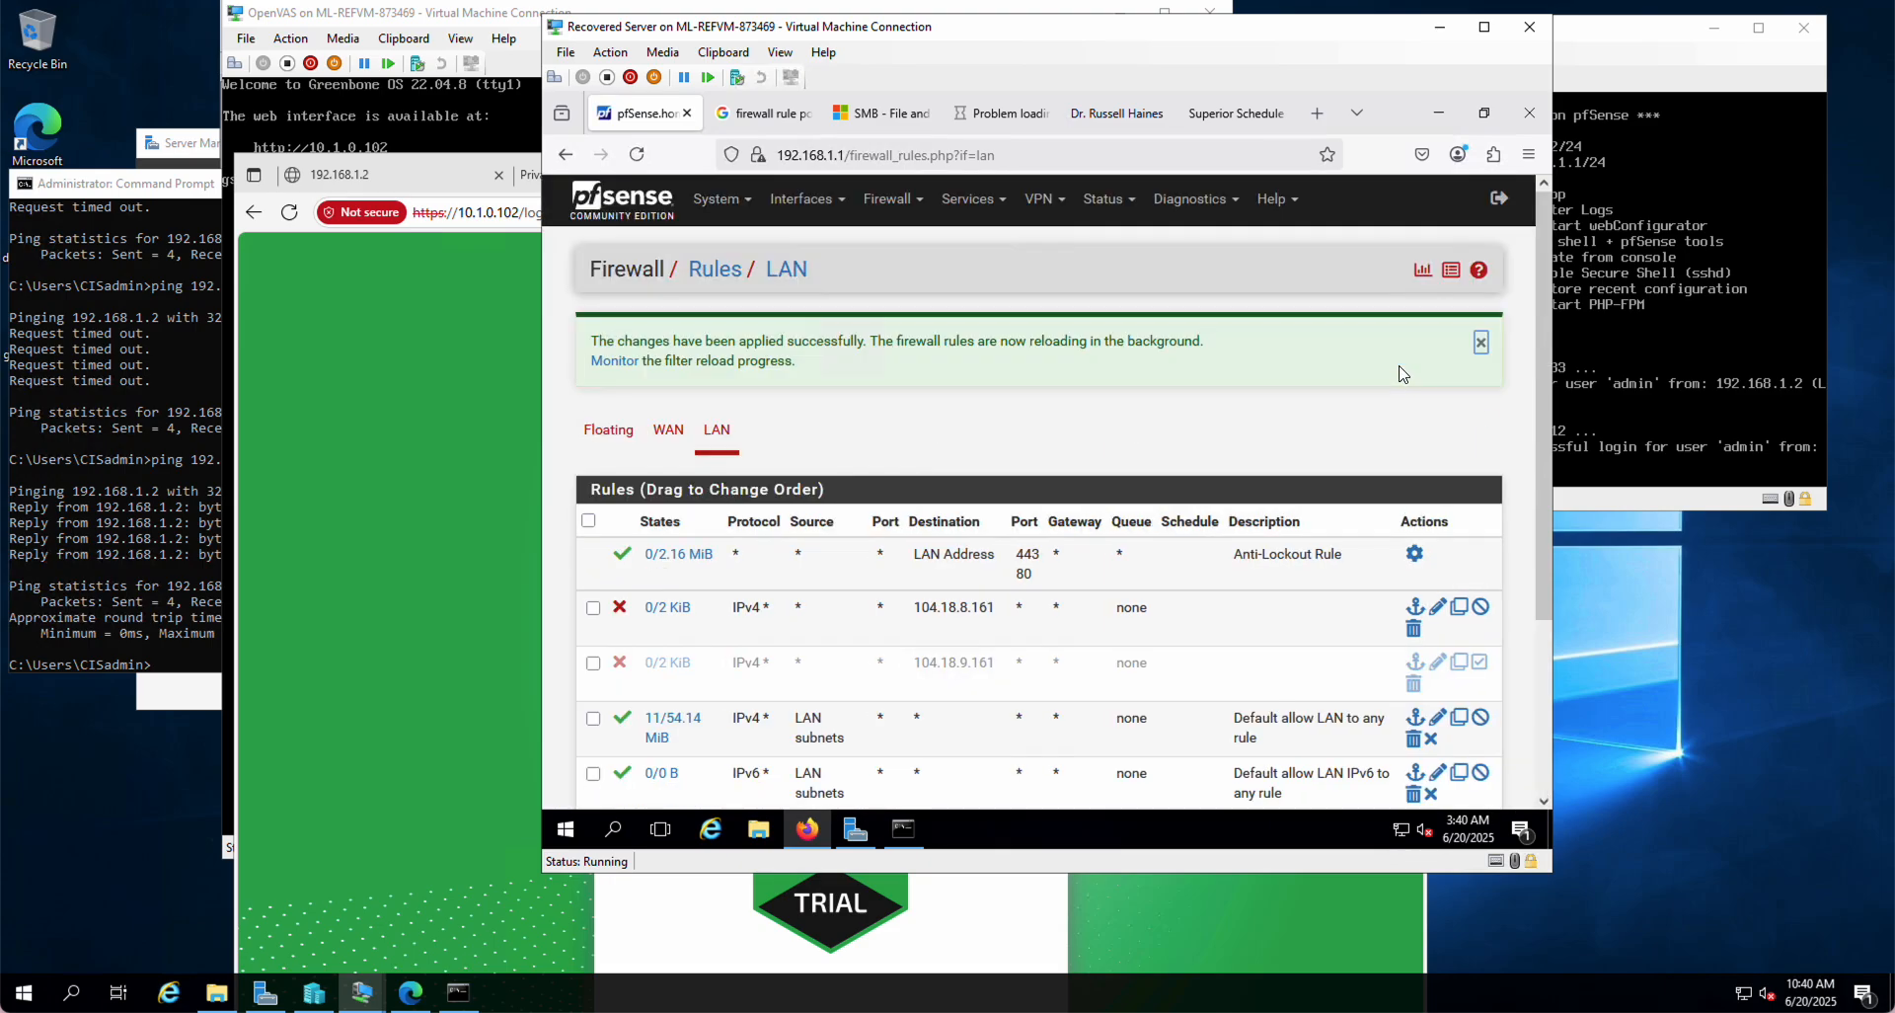
left_click(1484, 612)
left_click(1417, 354)
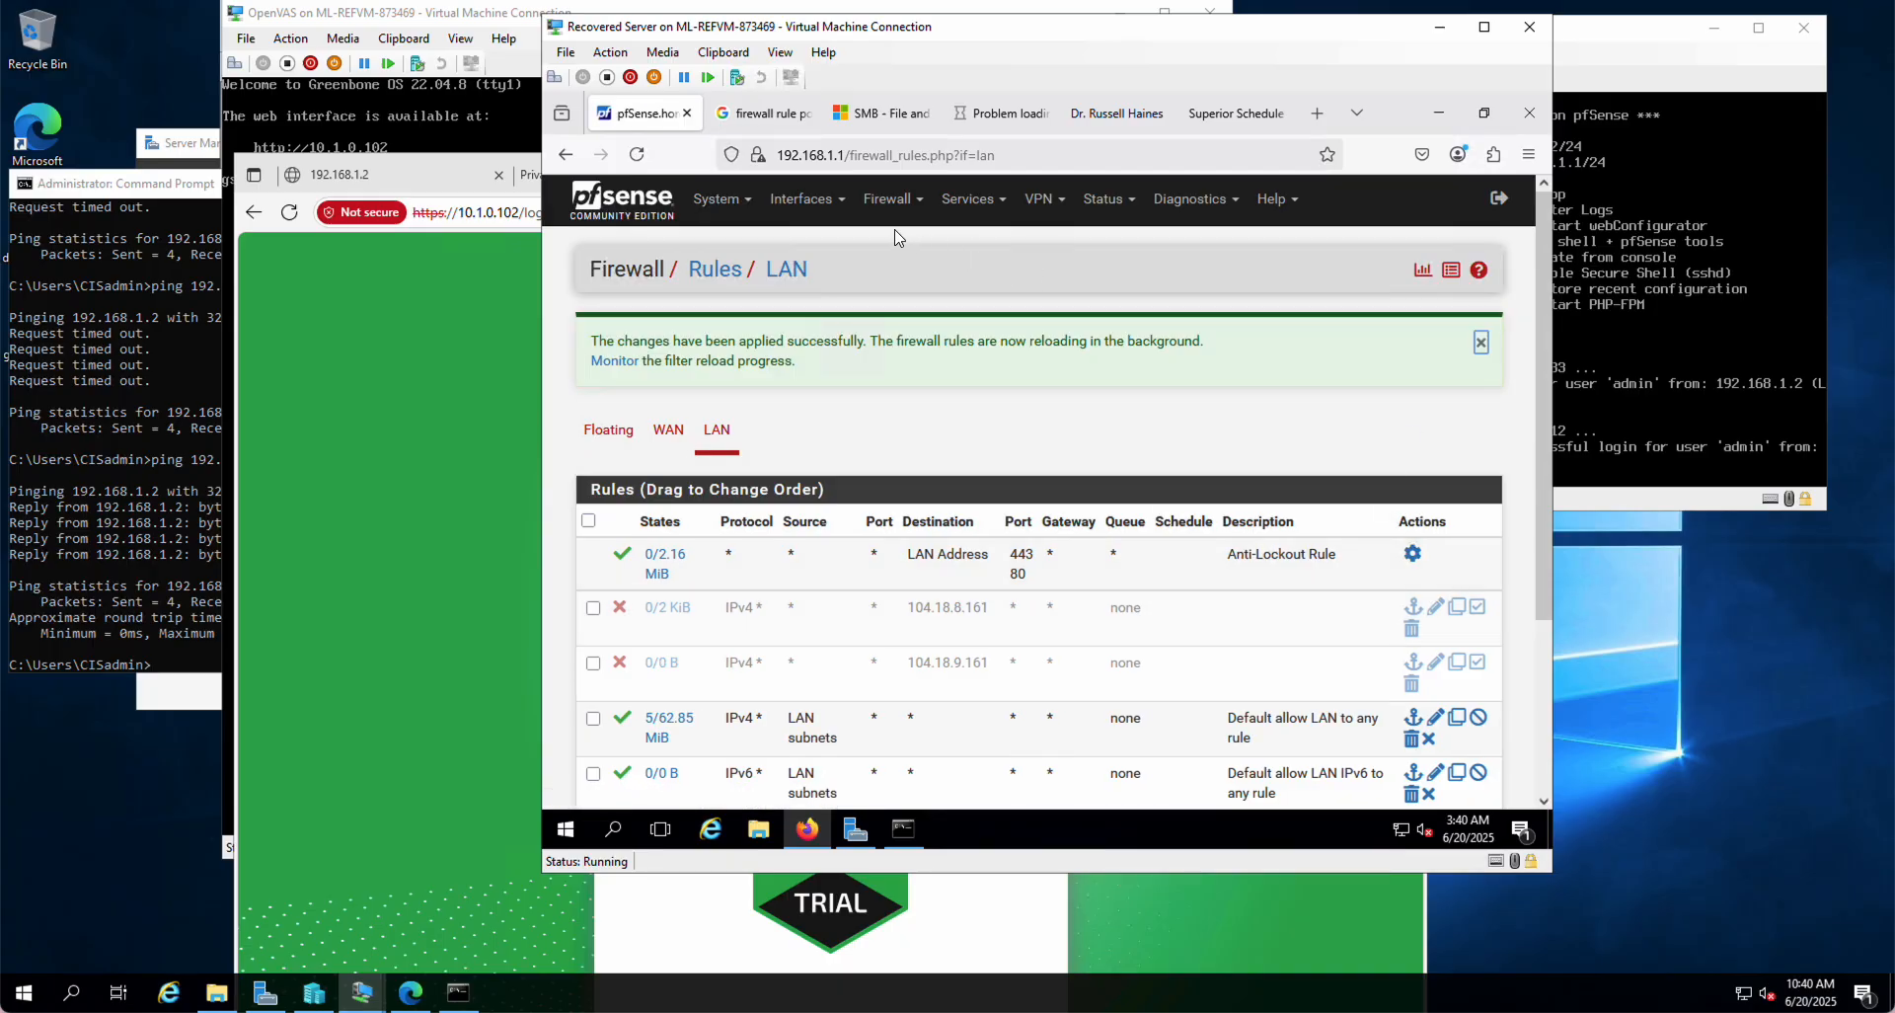
mouse_move(975, 131)
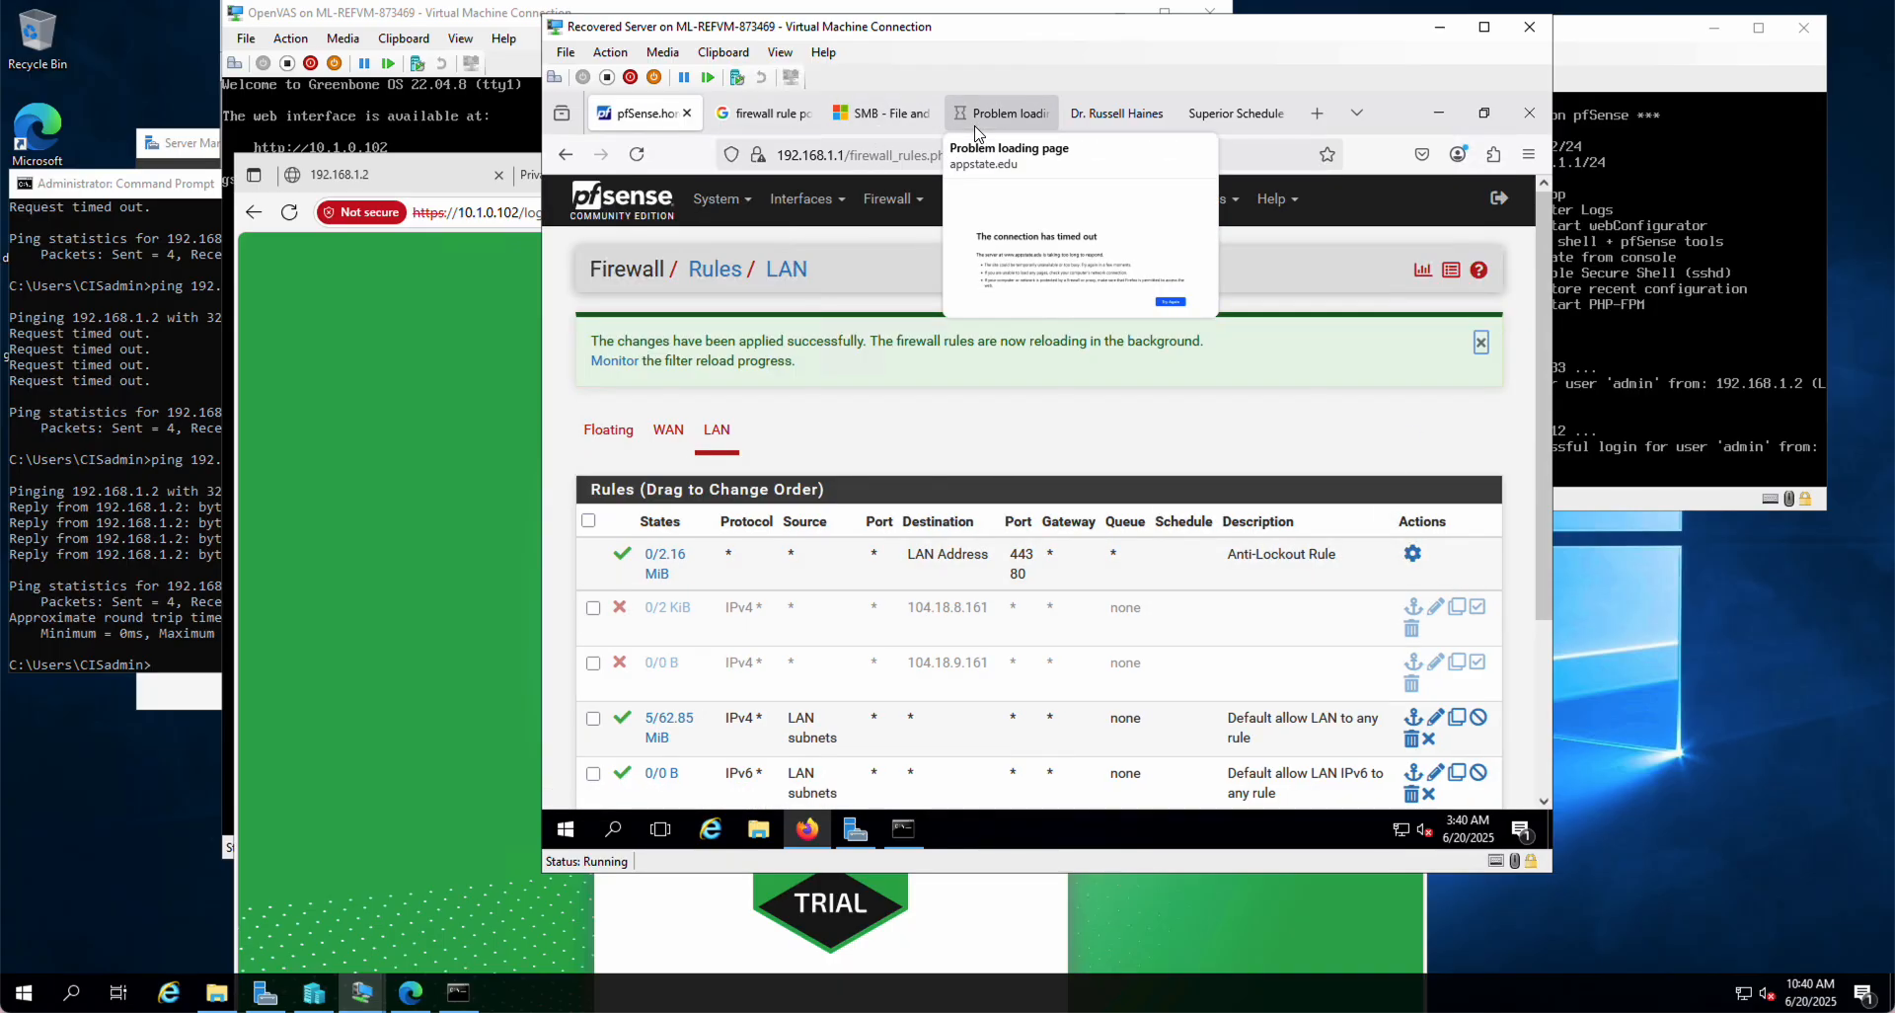
left_click(998, 119)
left_click(922, 155)
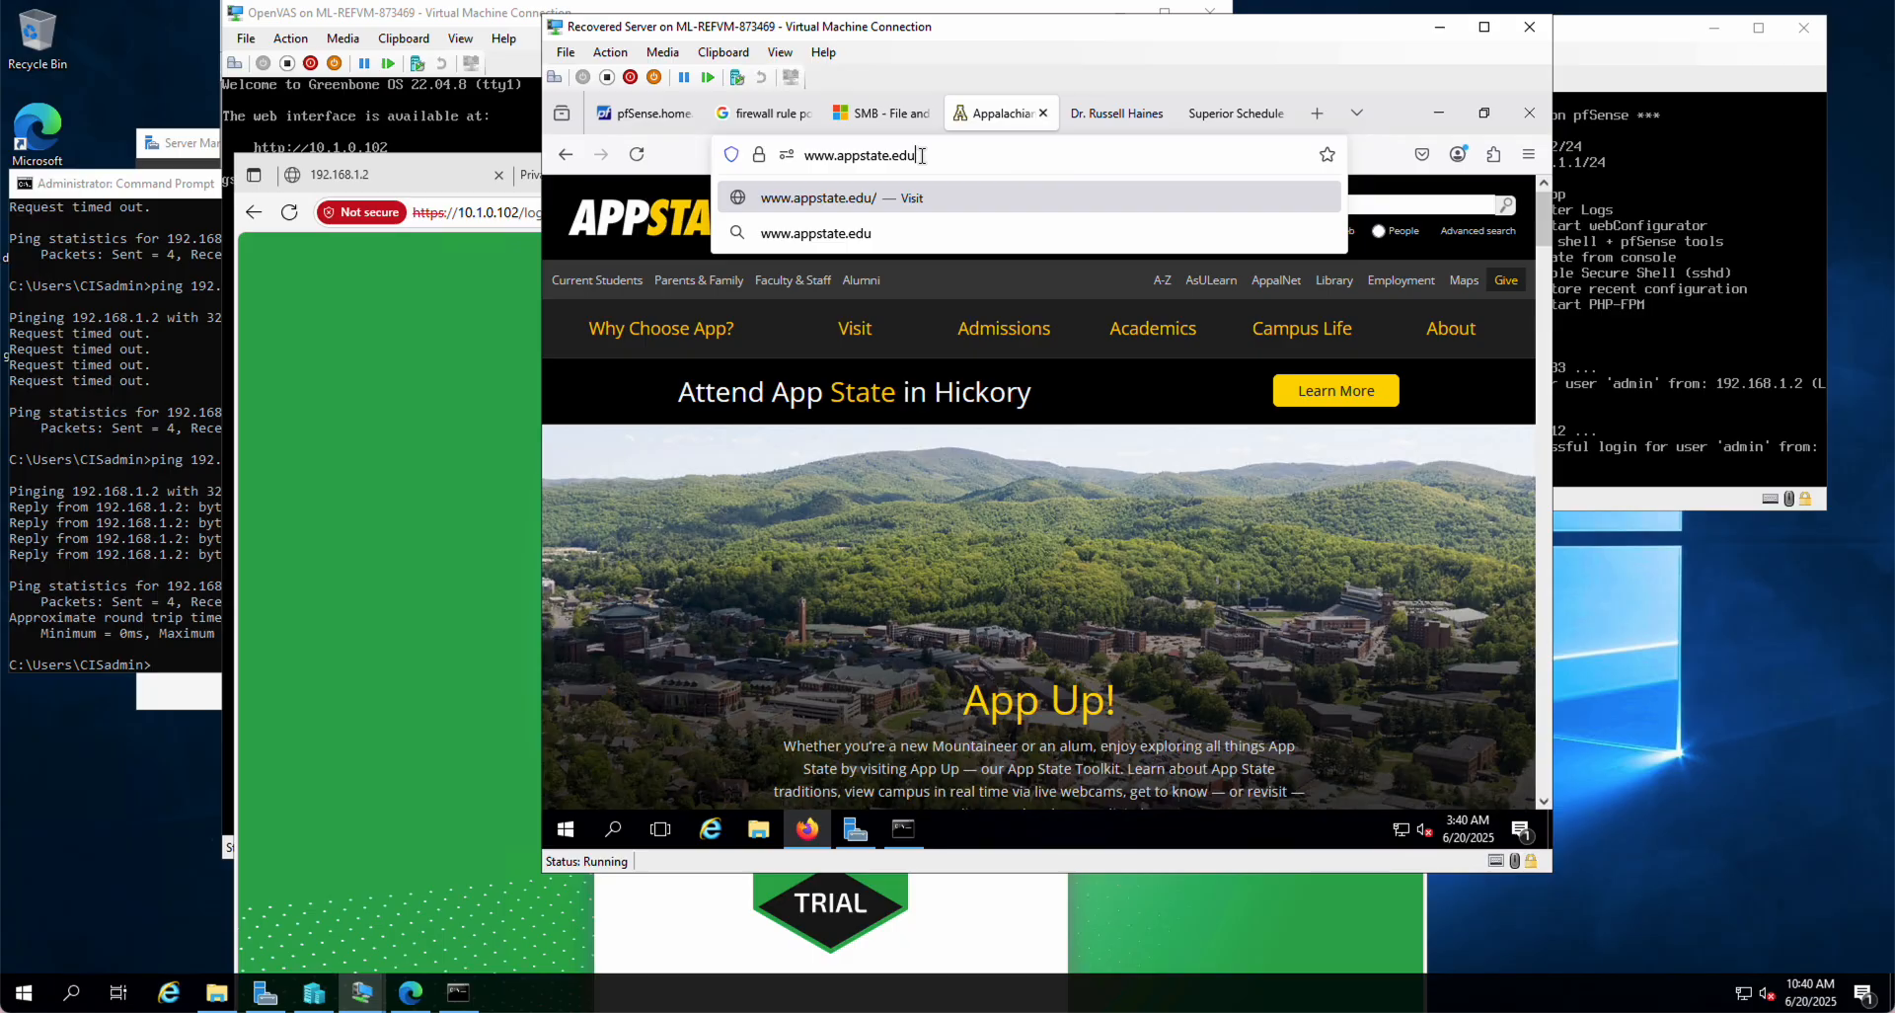
key("Return")
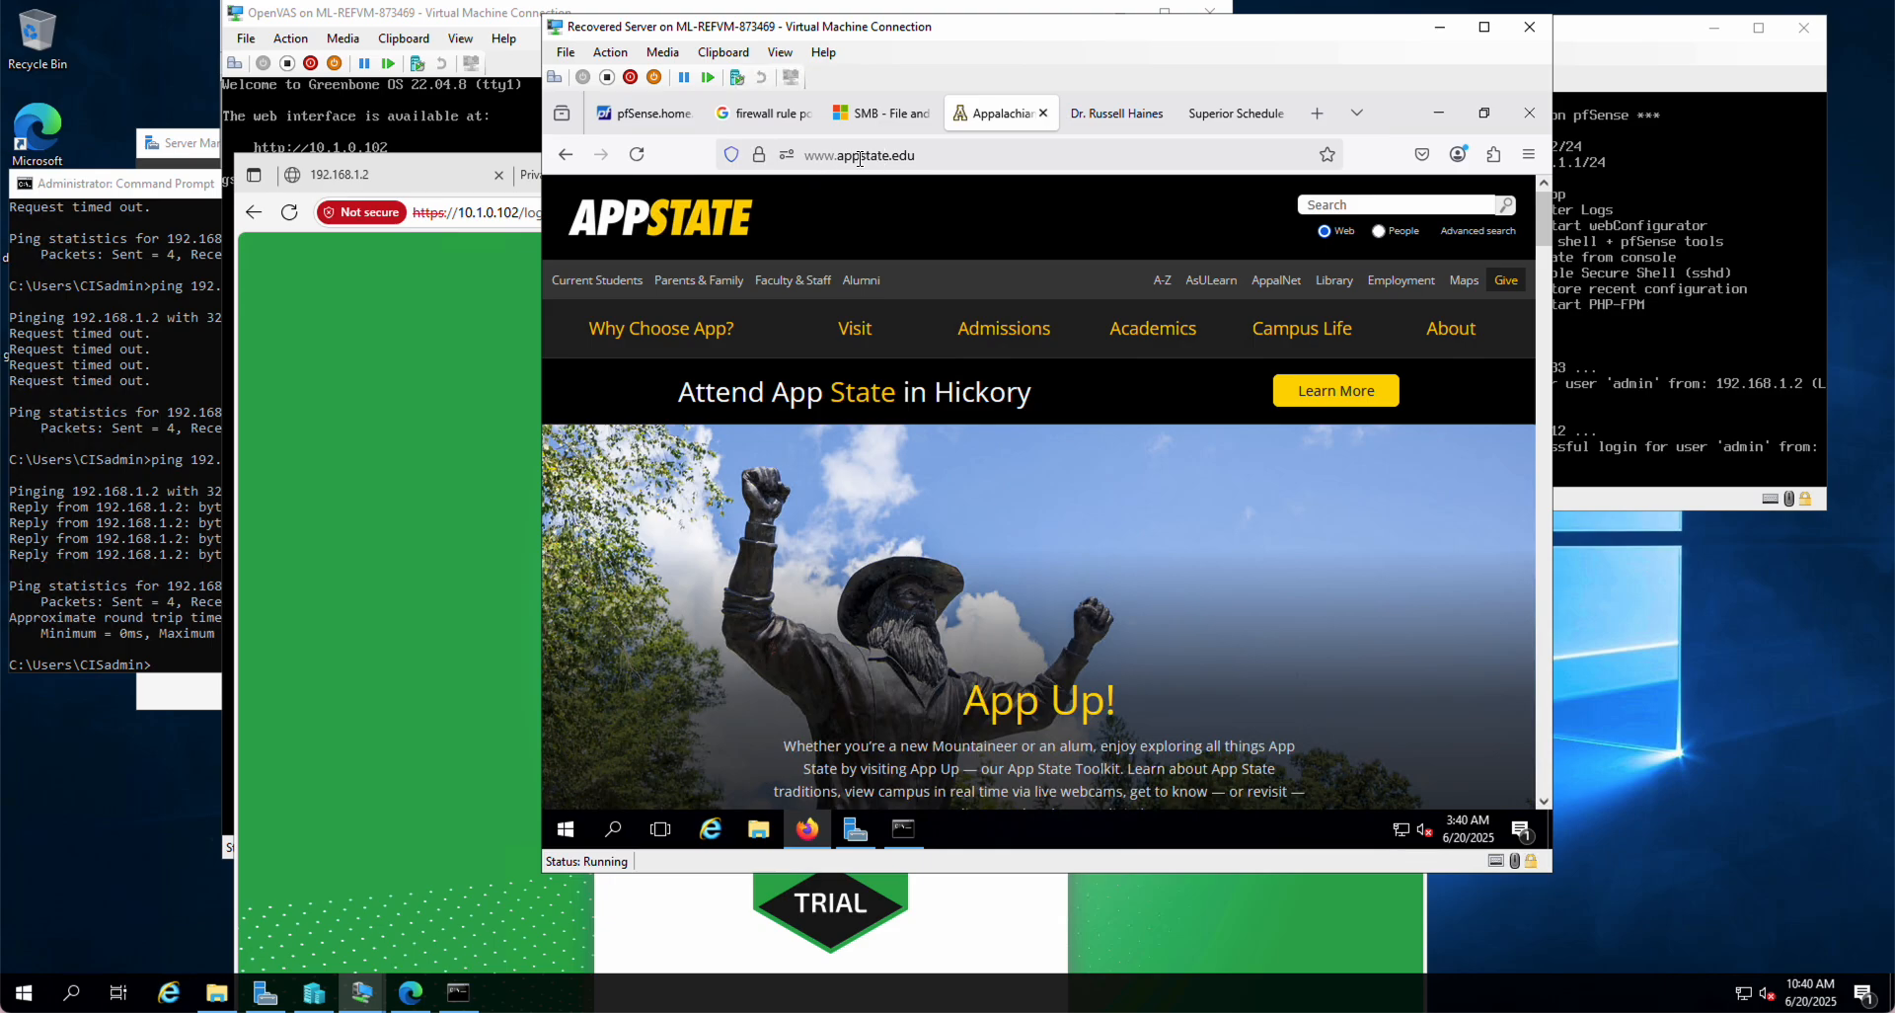
Step: Look up cnn.com in nslookup, confirming 151.101.x.5 addresses, then raise Firefox
left_click(906, 835)
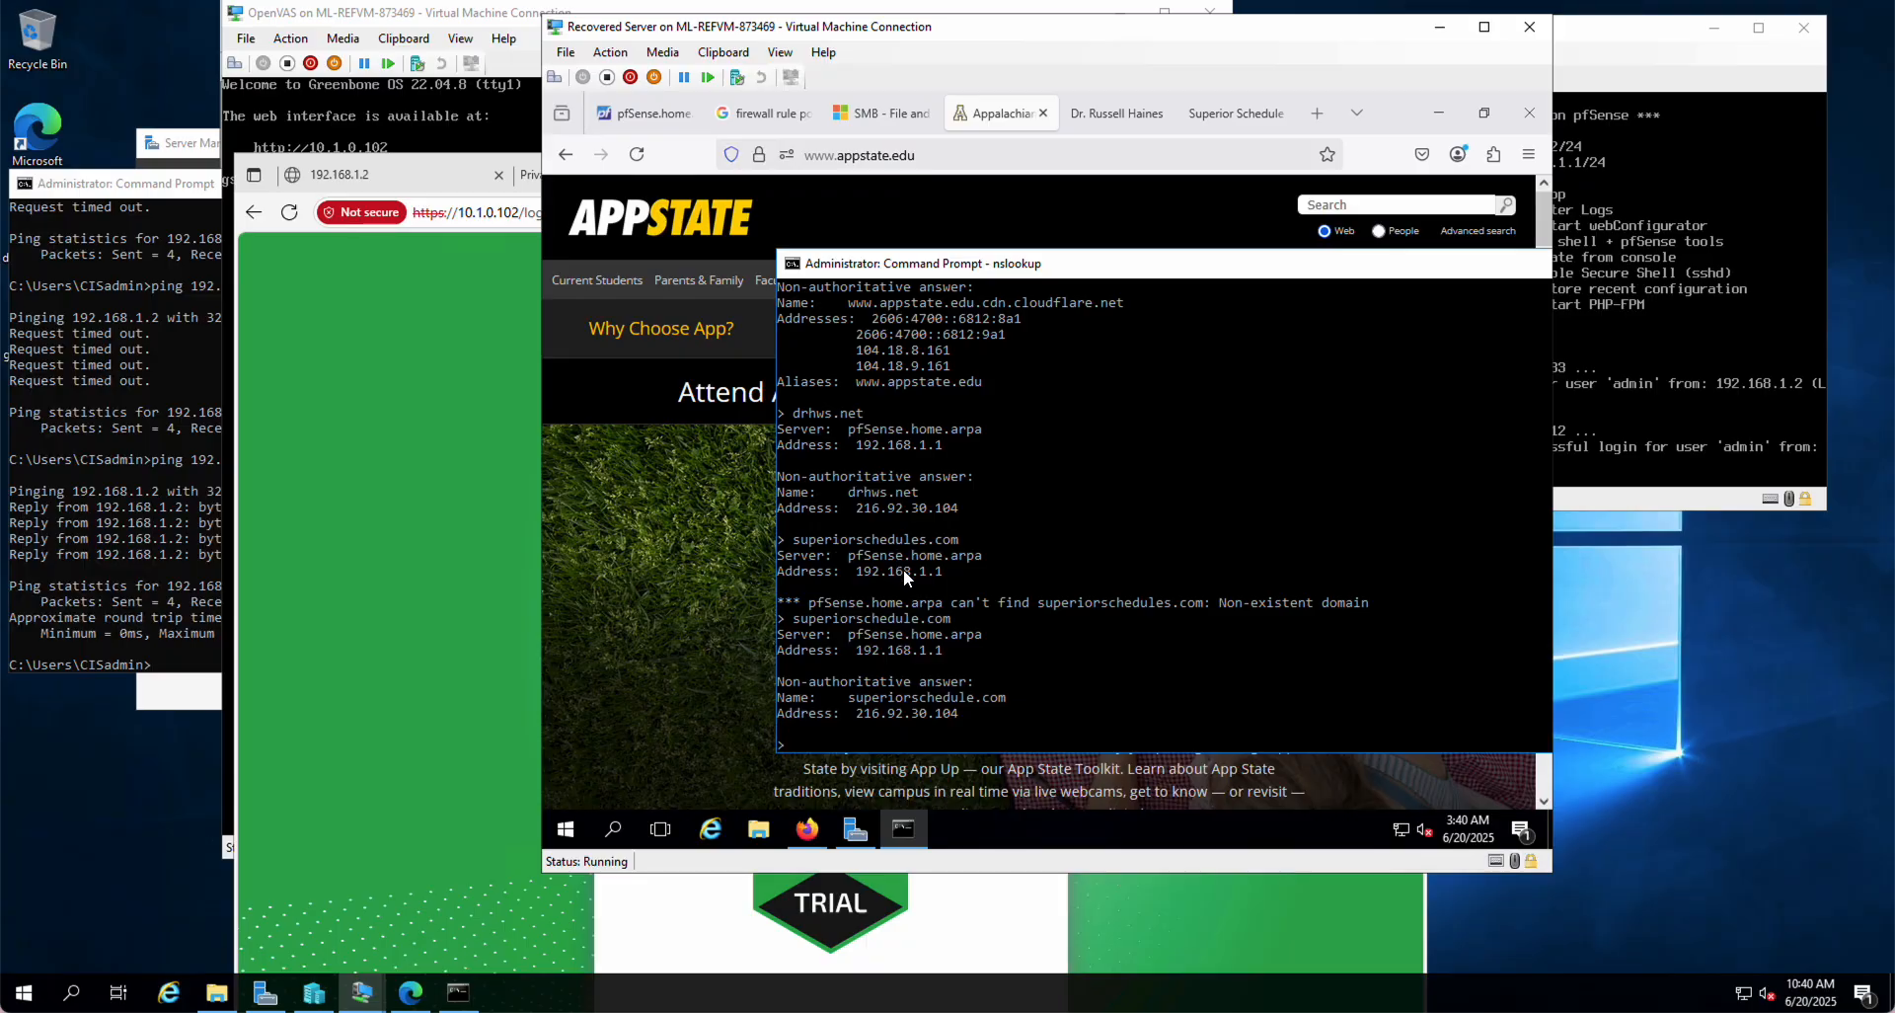
type("cnn")
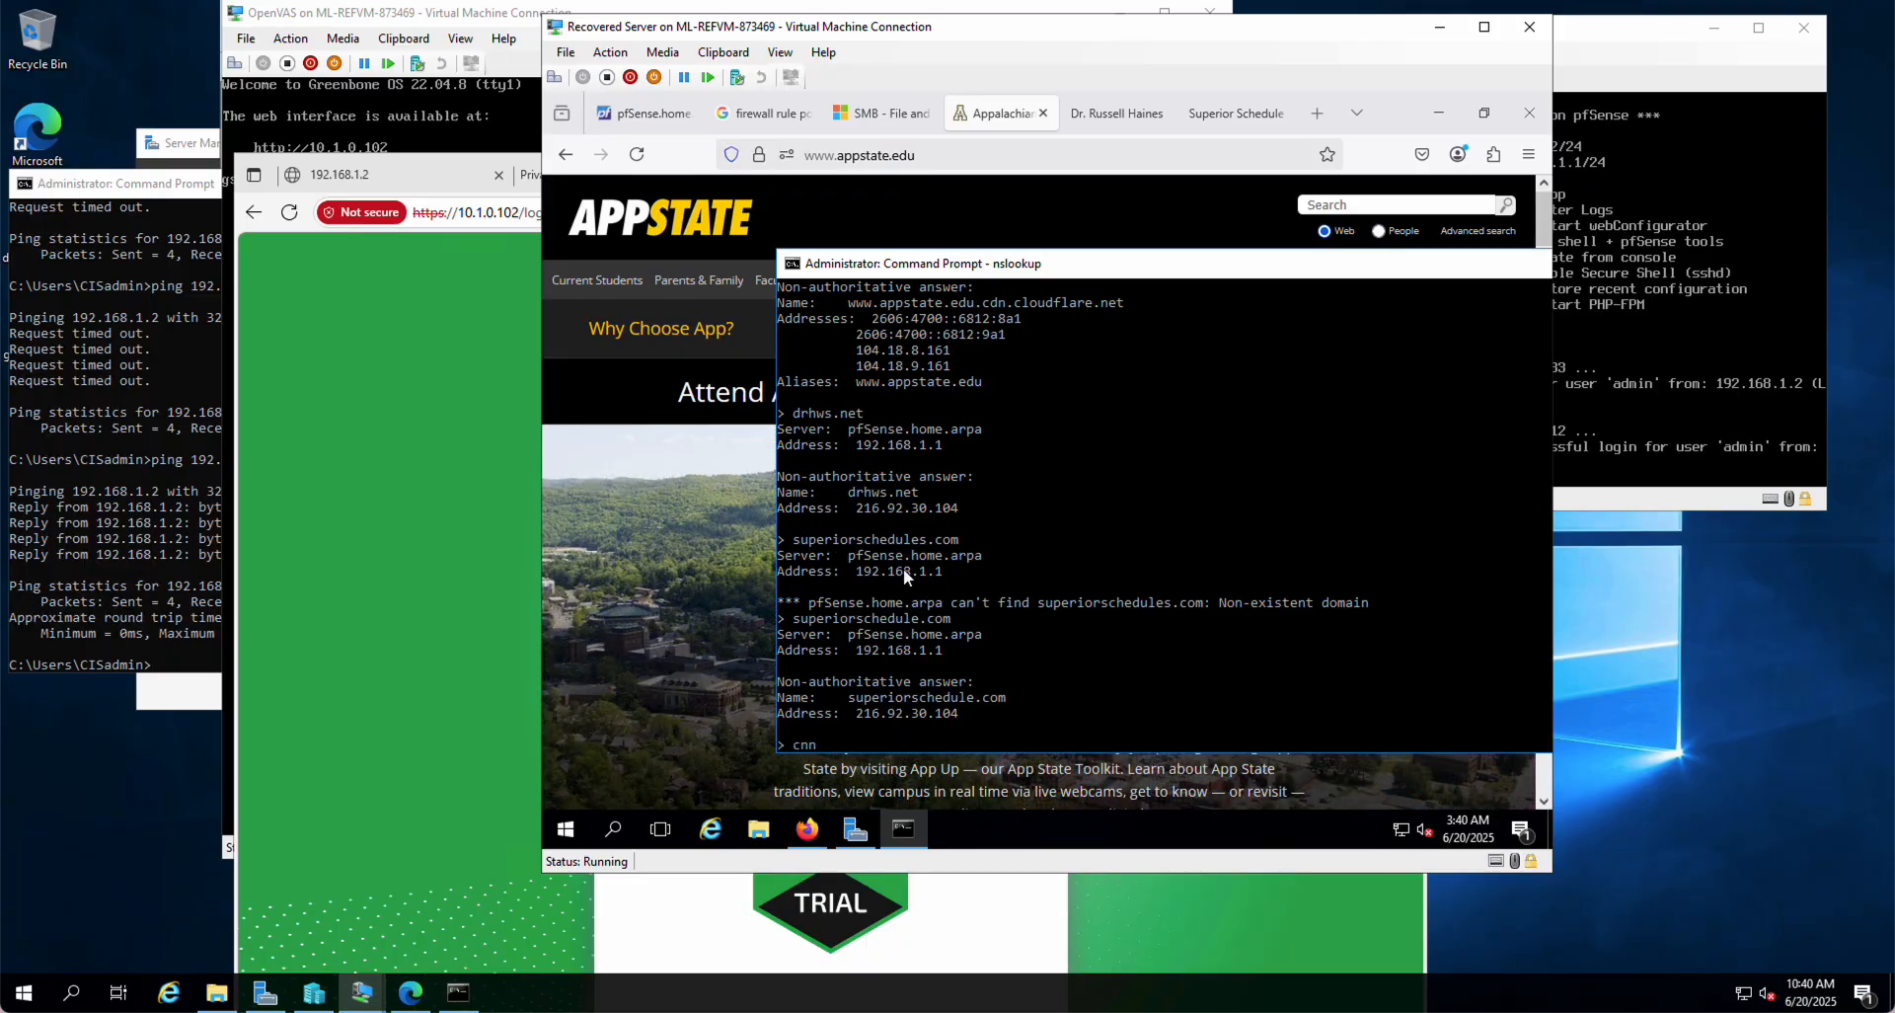
type(".com")
key("Return")
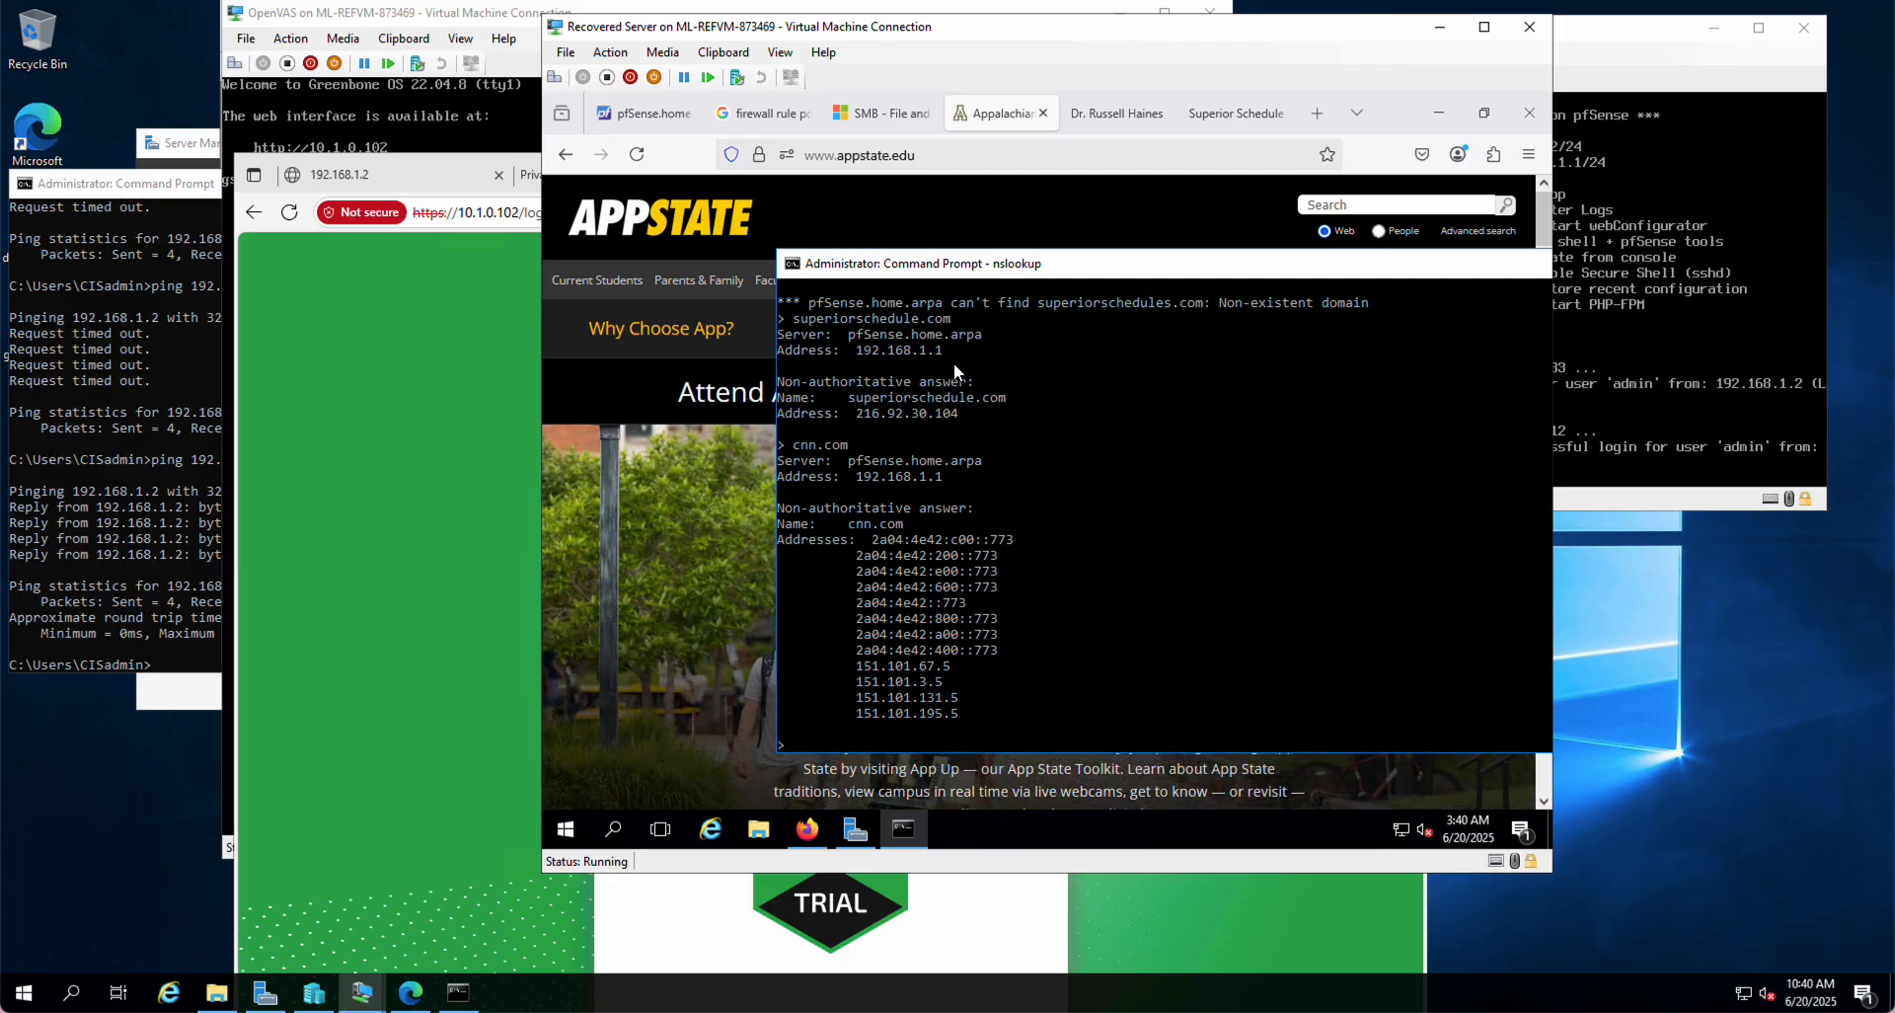
left_click(679, 355)
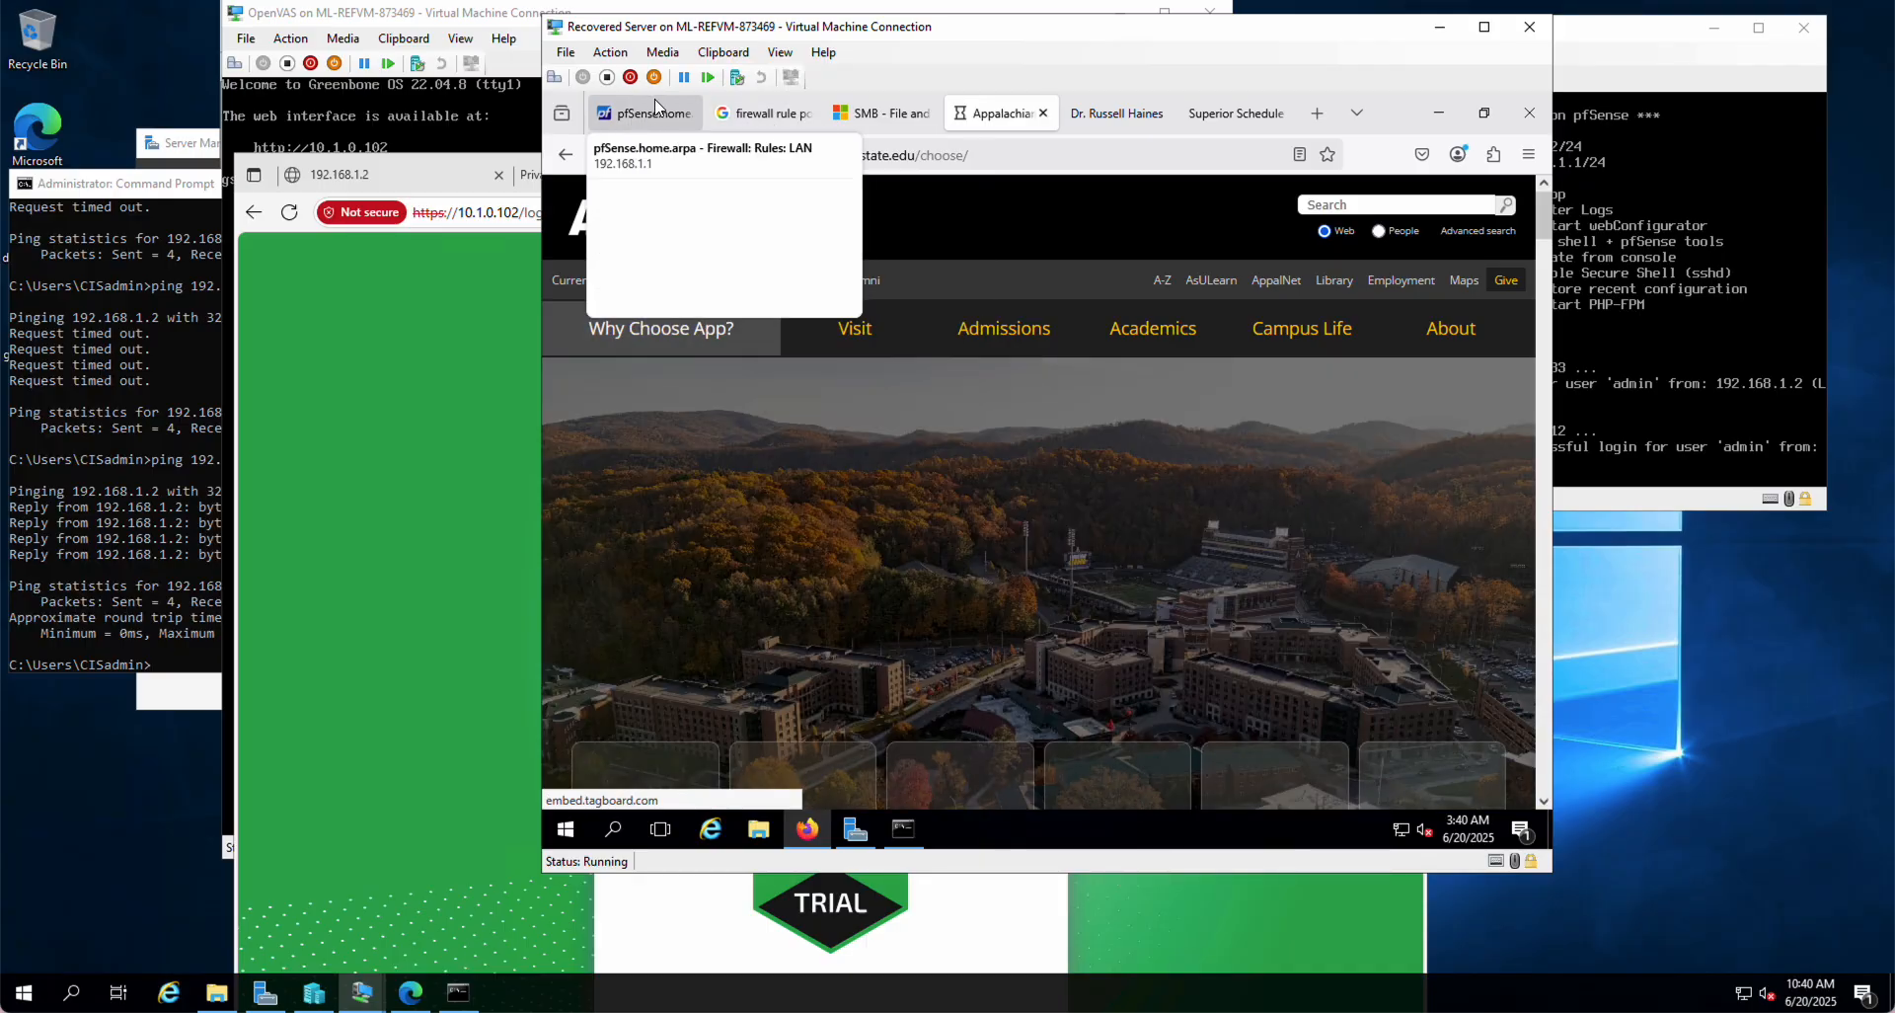
Step: Go to Services > DNS Resolver and scroll down to the Host and Domain Overrides lists
left_click(647, 113)
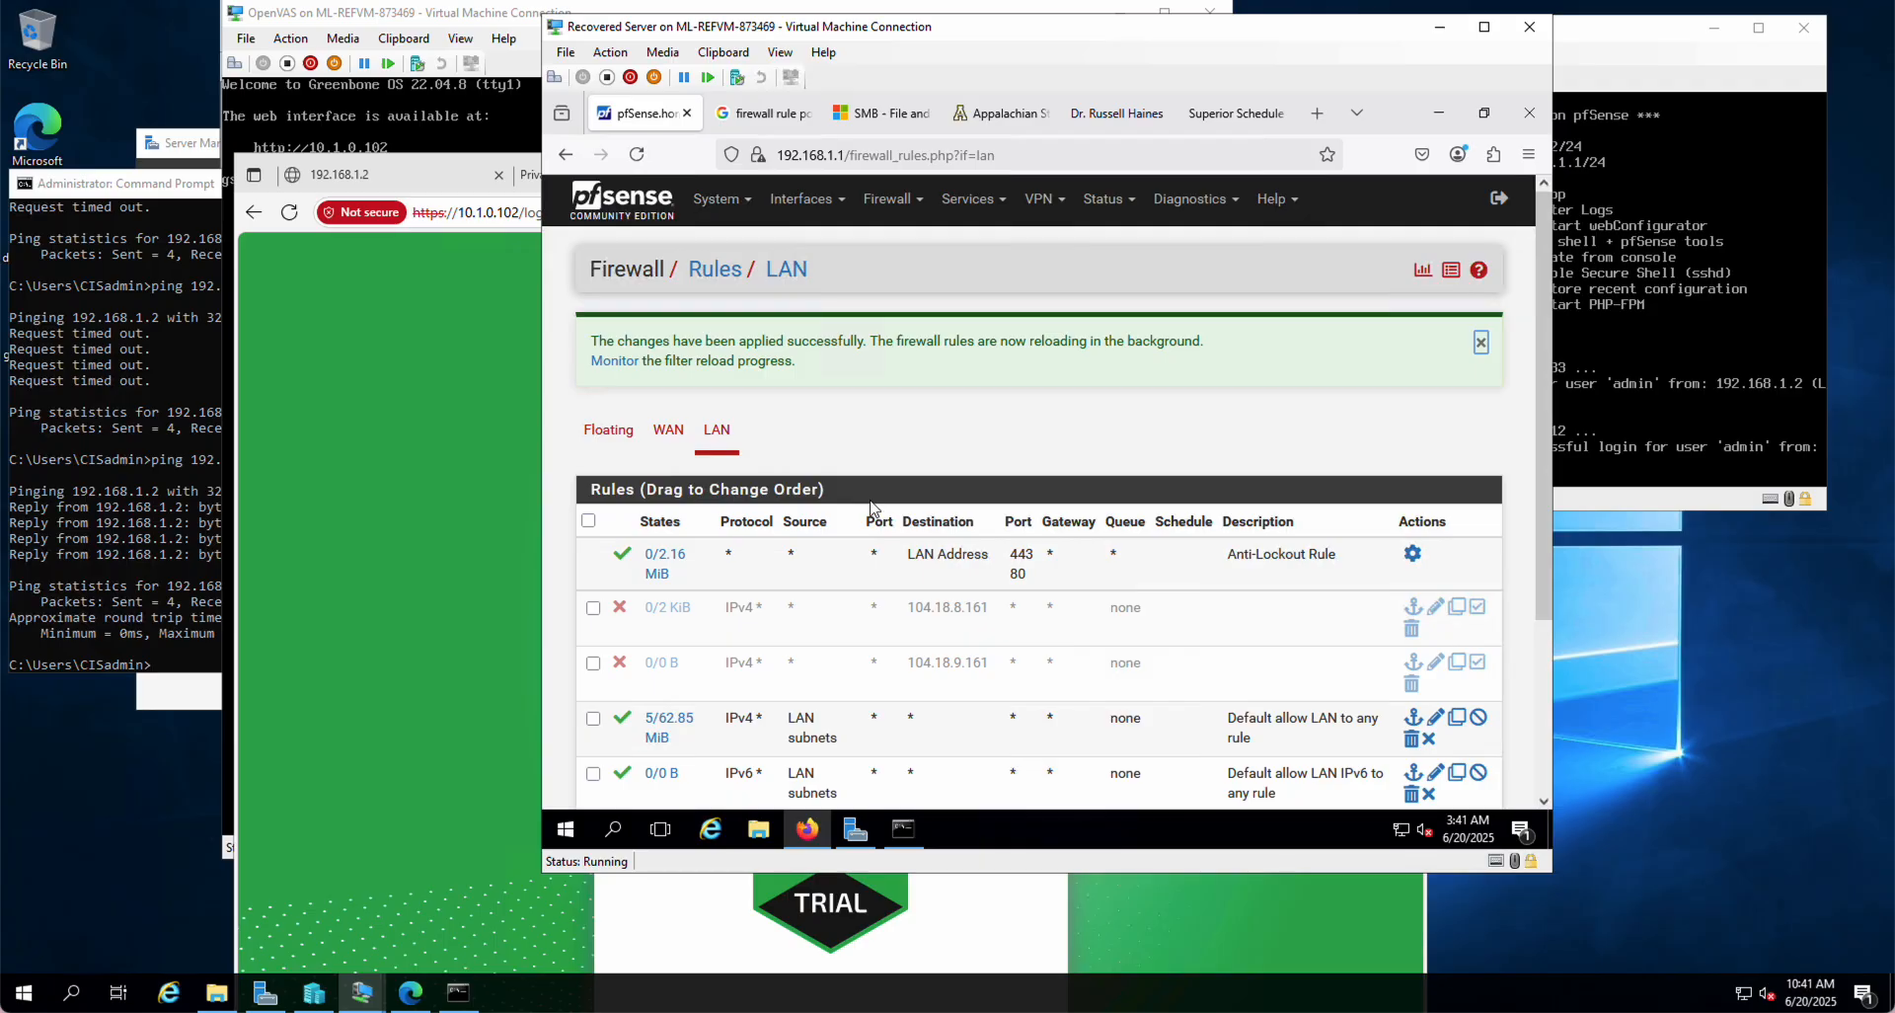
scroll(870, 508, "down", 3)
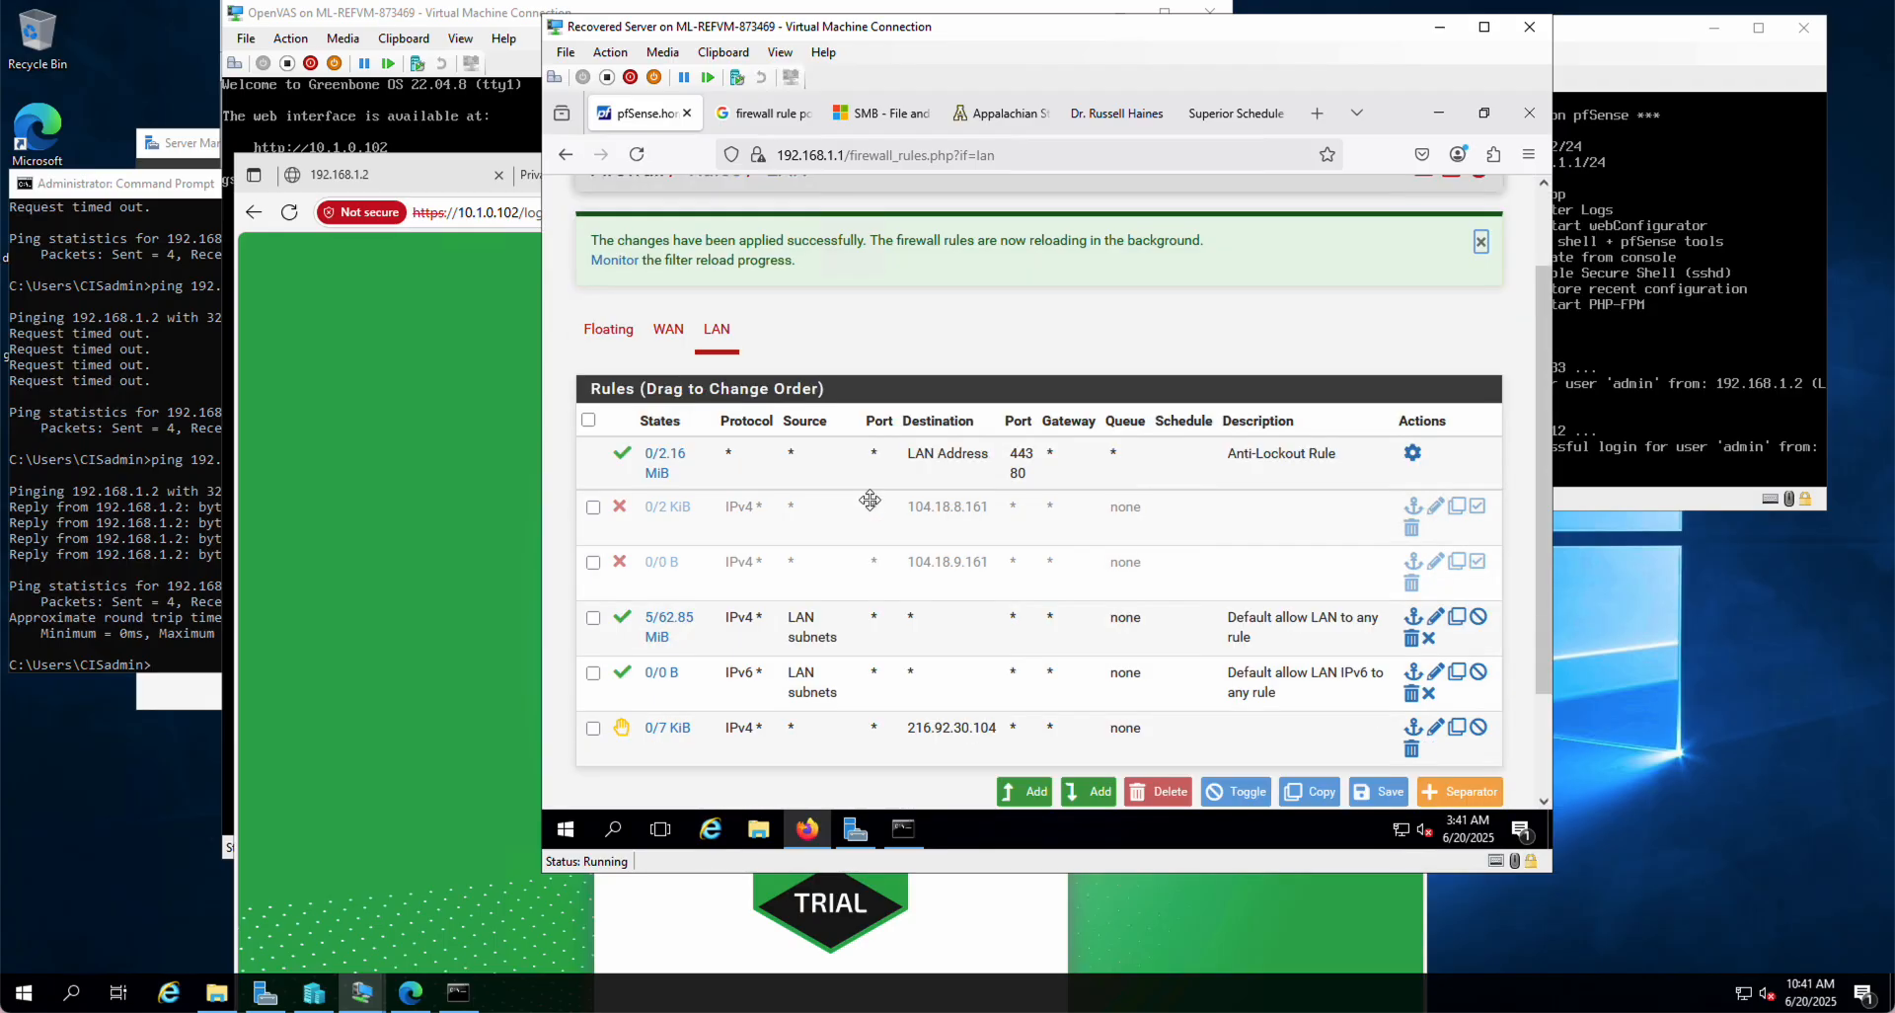
scroll(870, 508, "up", 3)
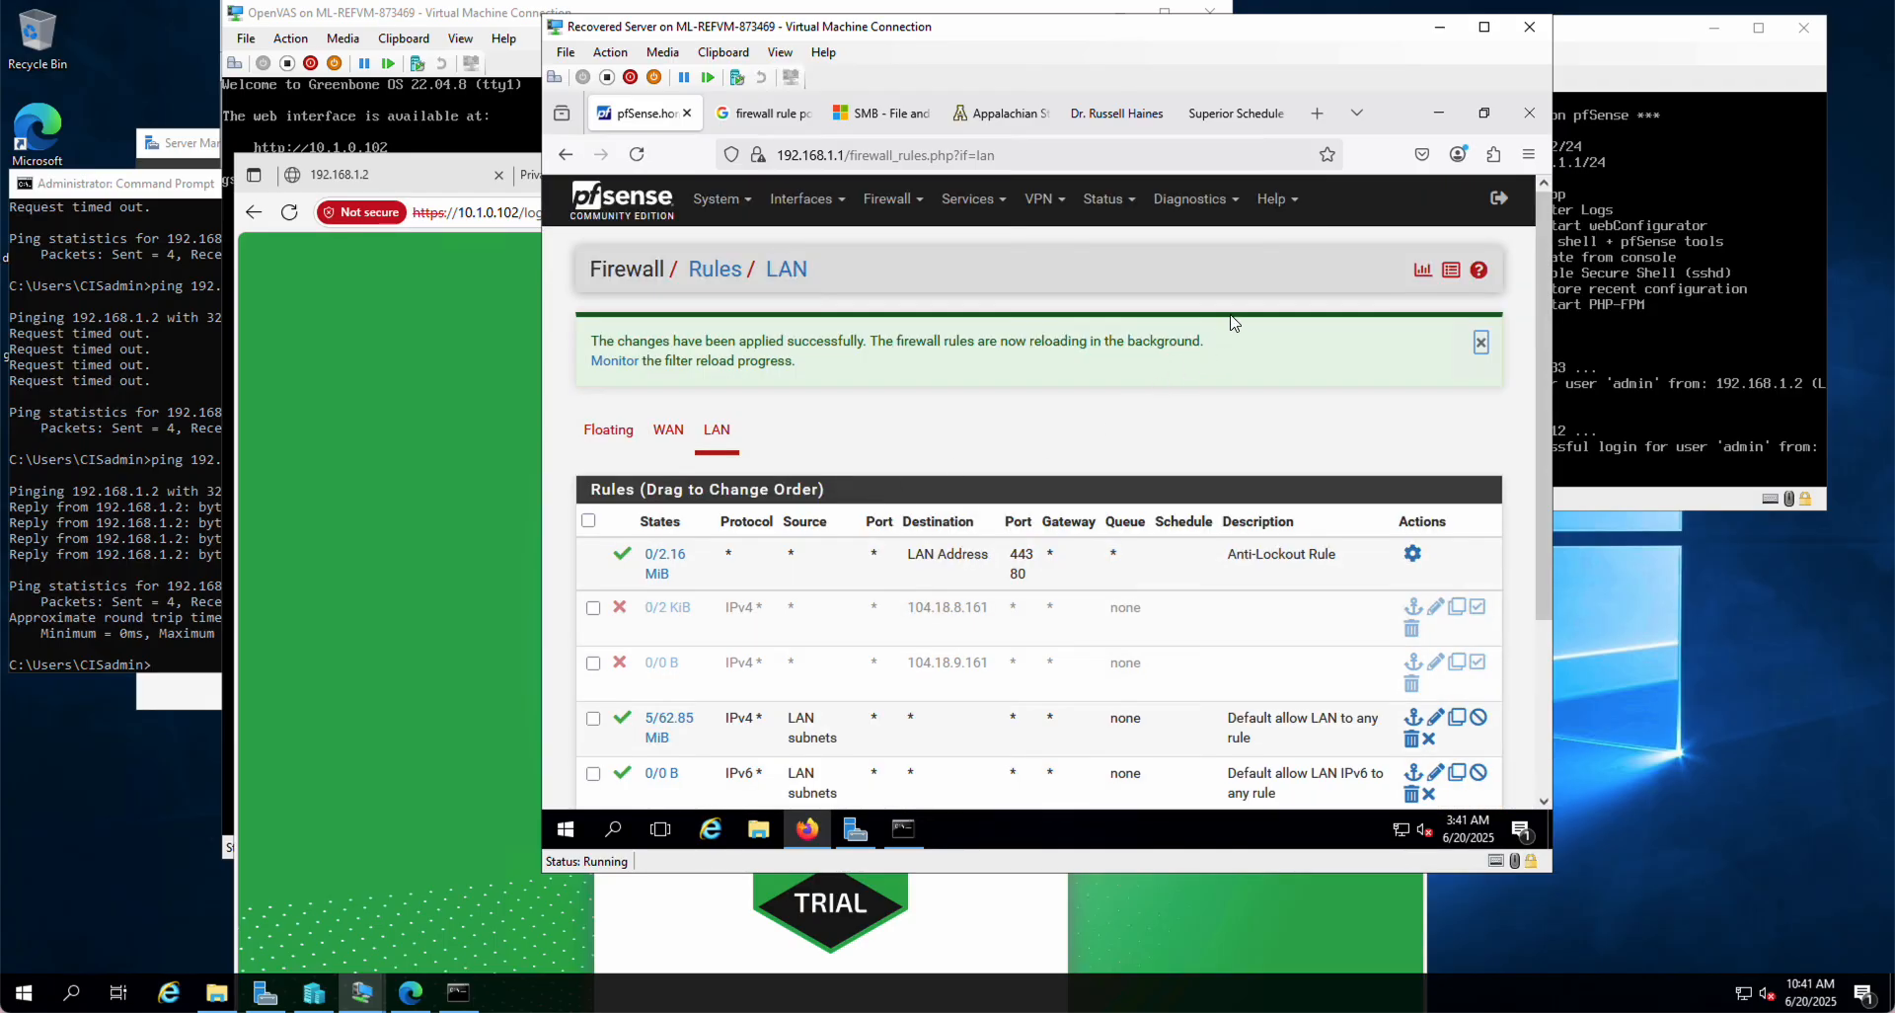
left_click(971, 200)
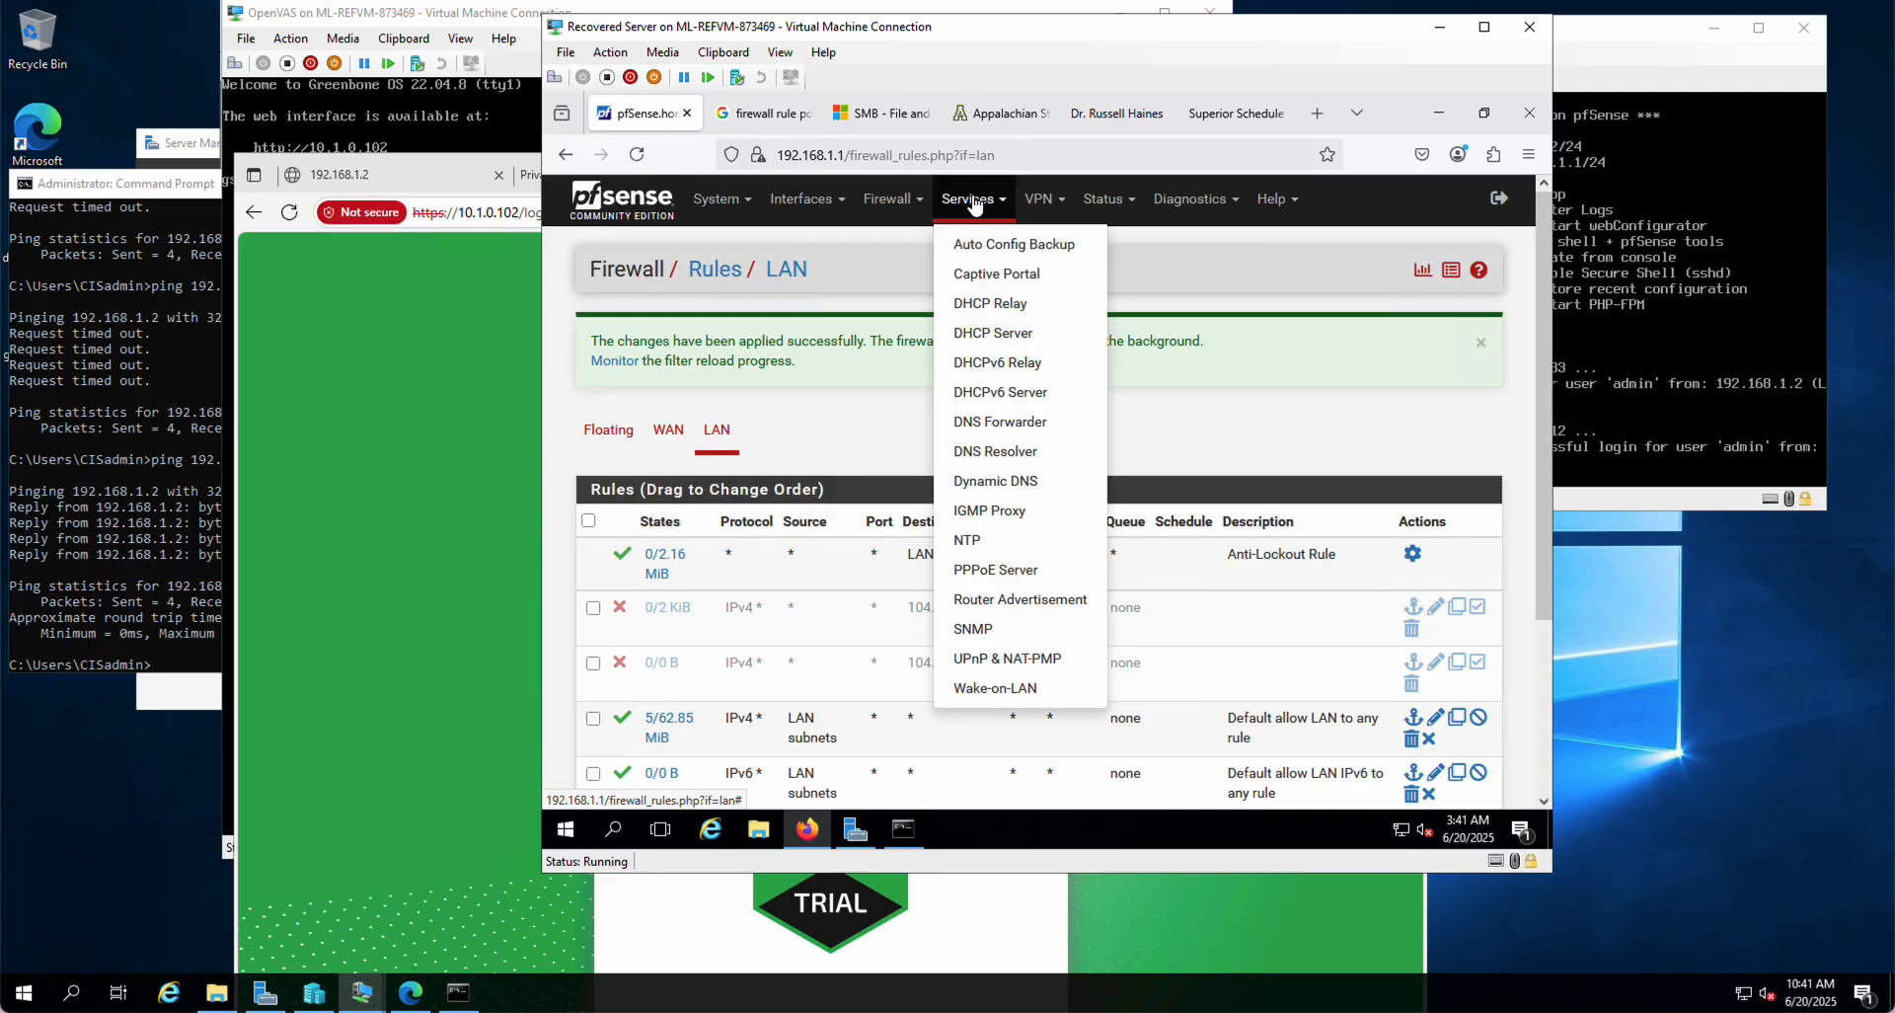
left_click(994, 454)
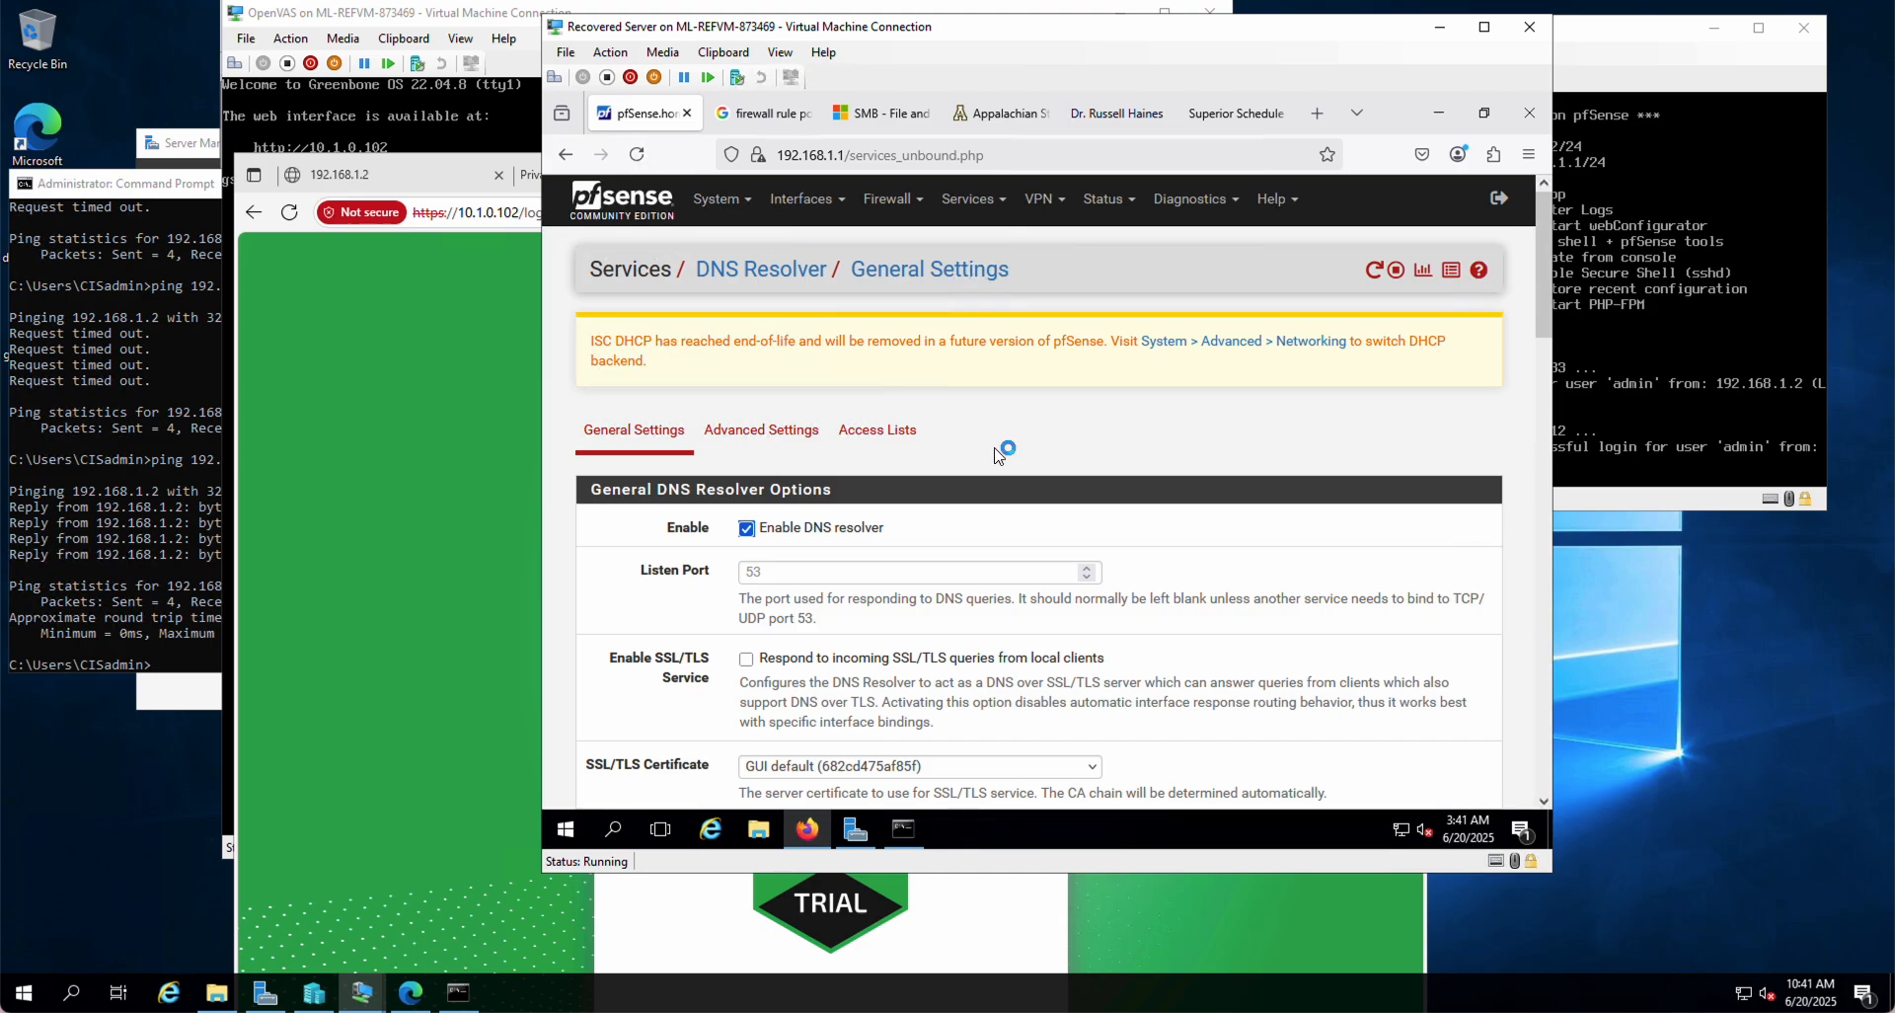
scroll(1142, 541, "down", 12)
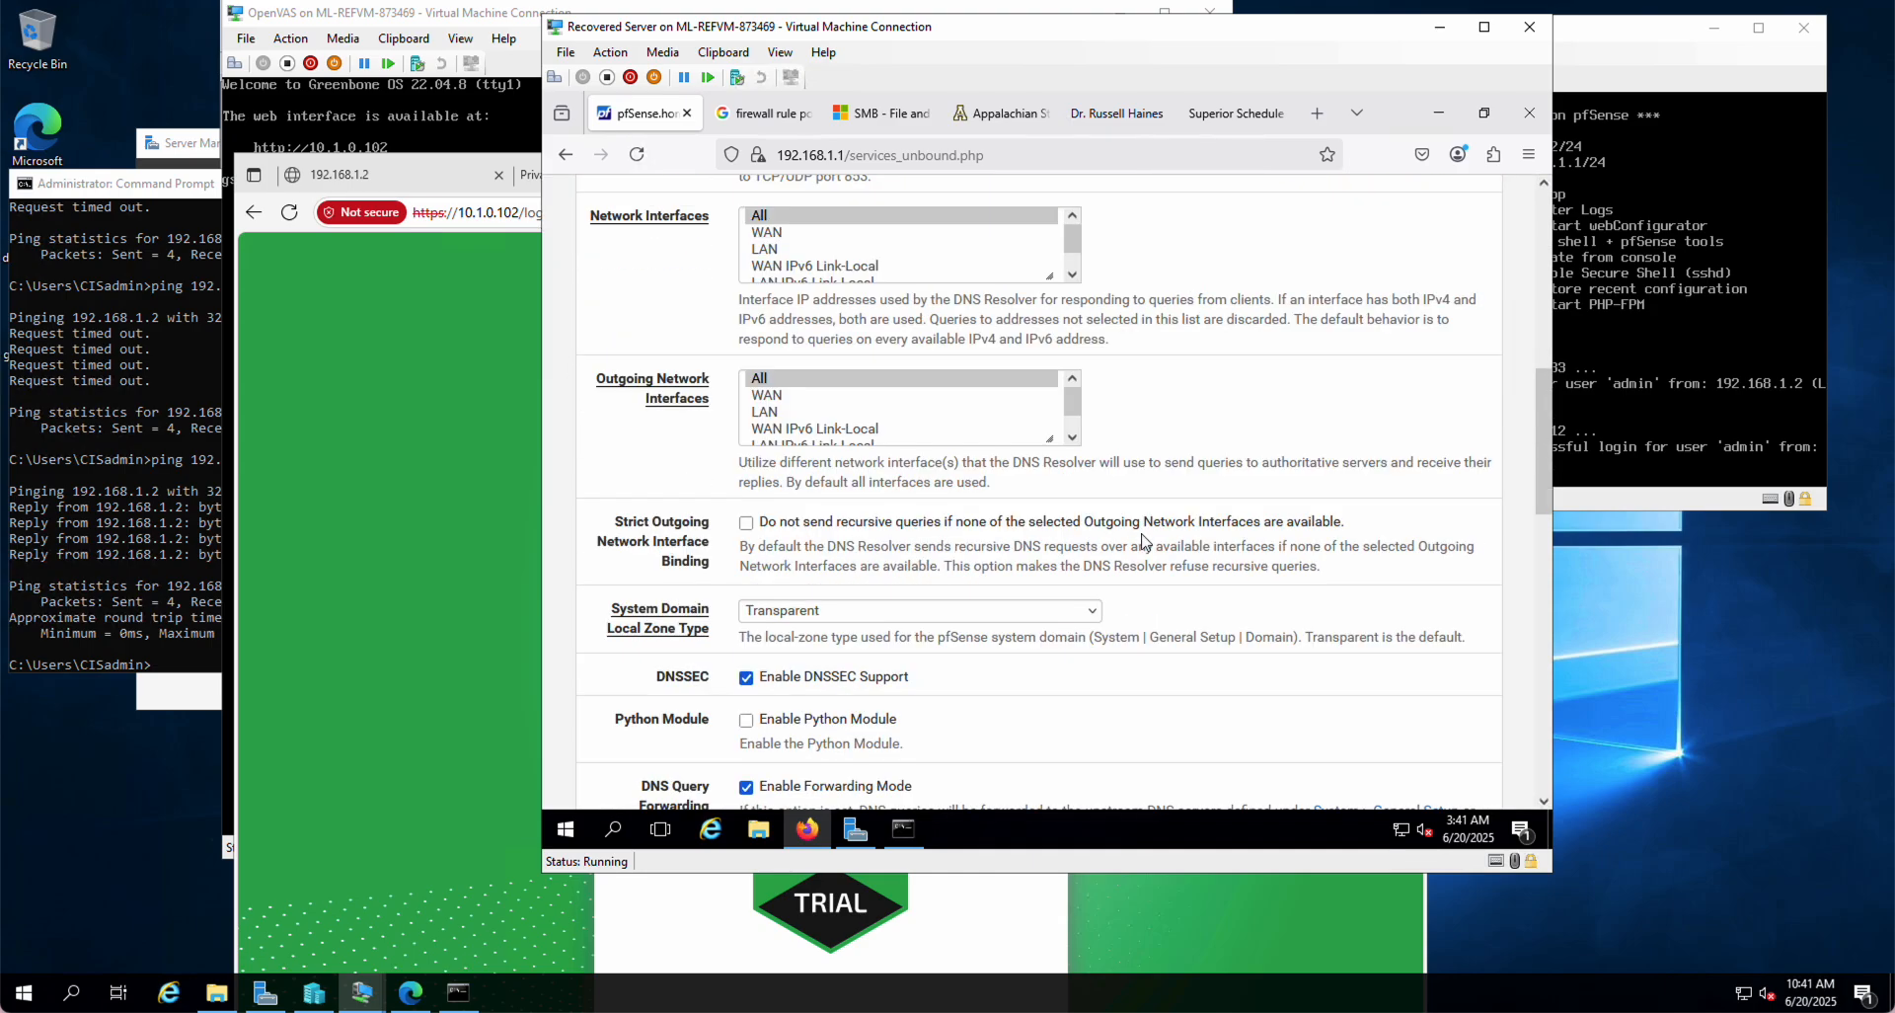
scroll(1142, 542, "down", 10)
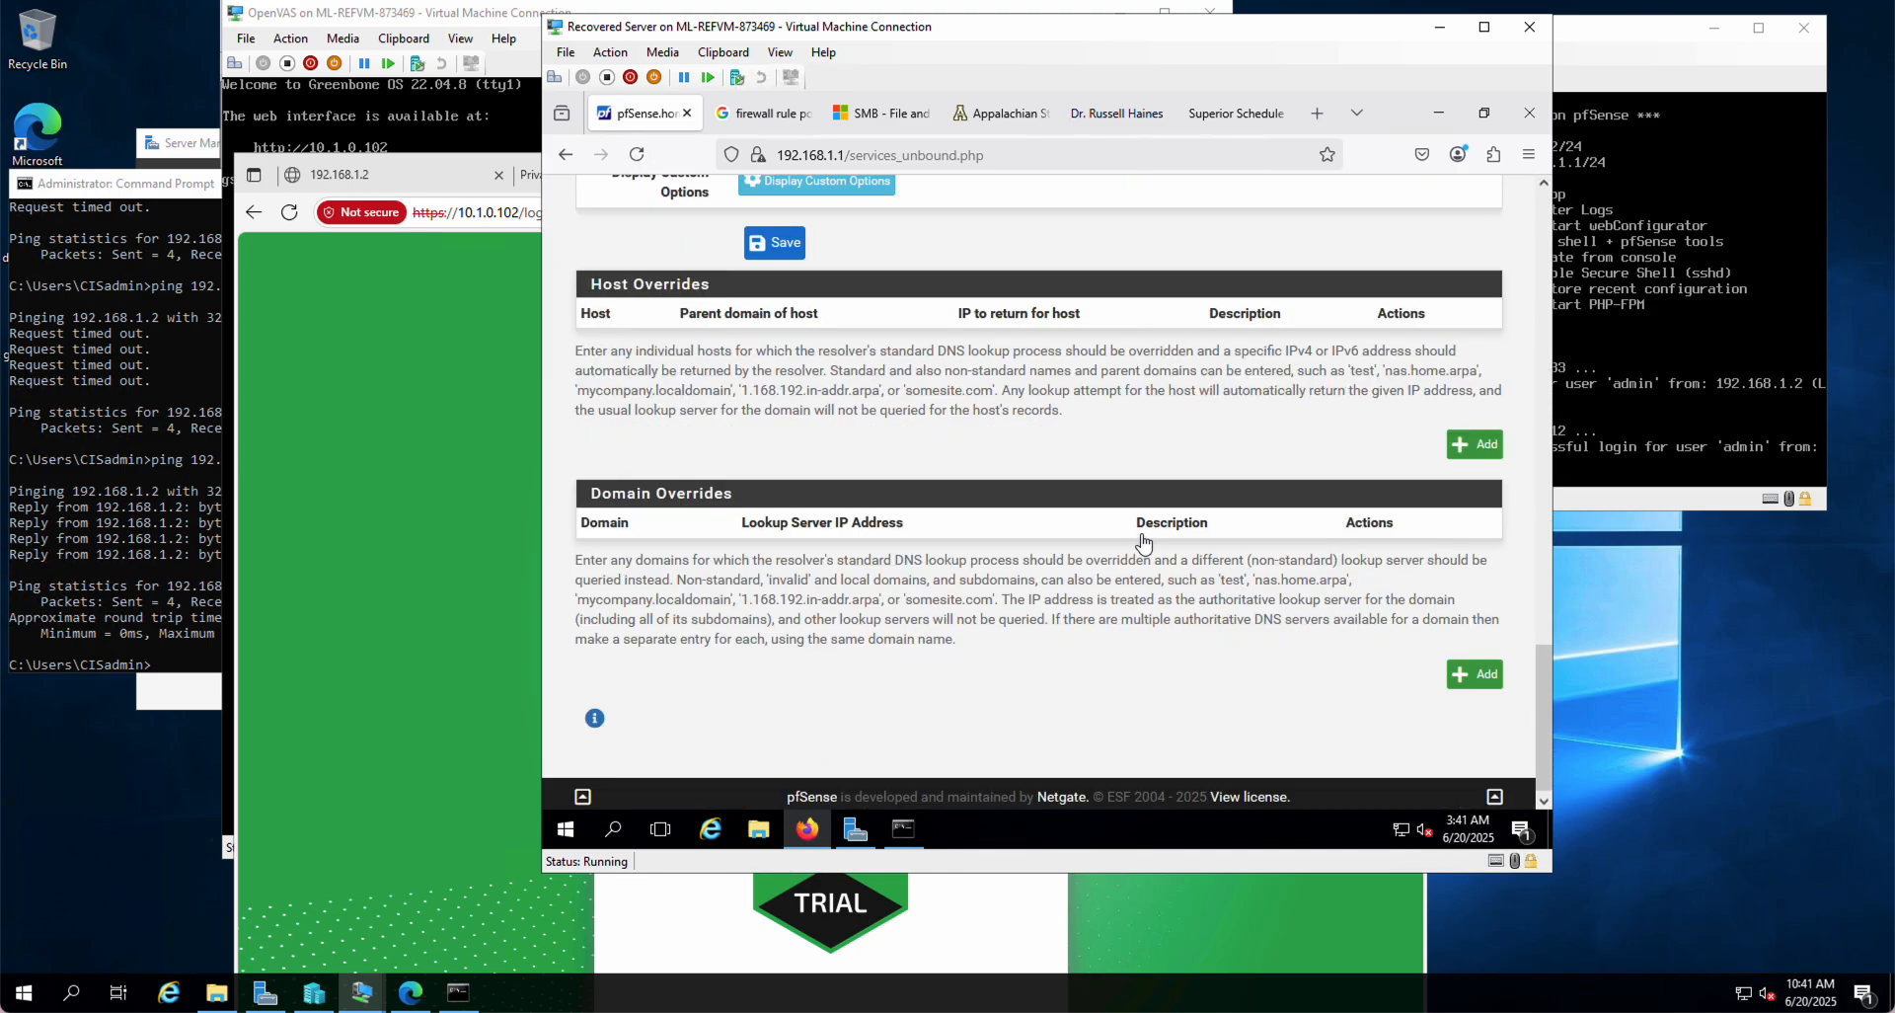
Step: Add a Domain Override with Domain cnn.com and IP address 127.0.0.1, then save
left_click(1468, 679)
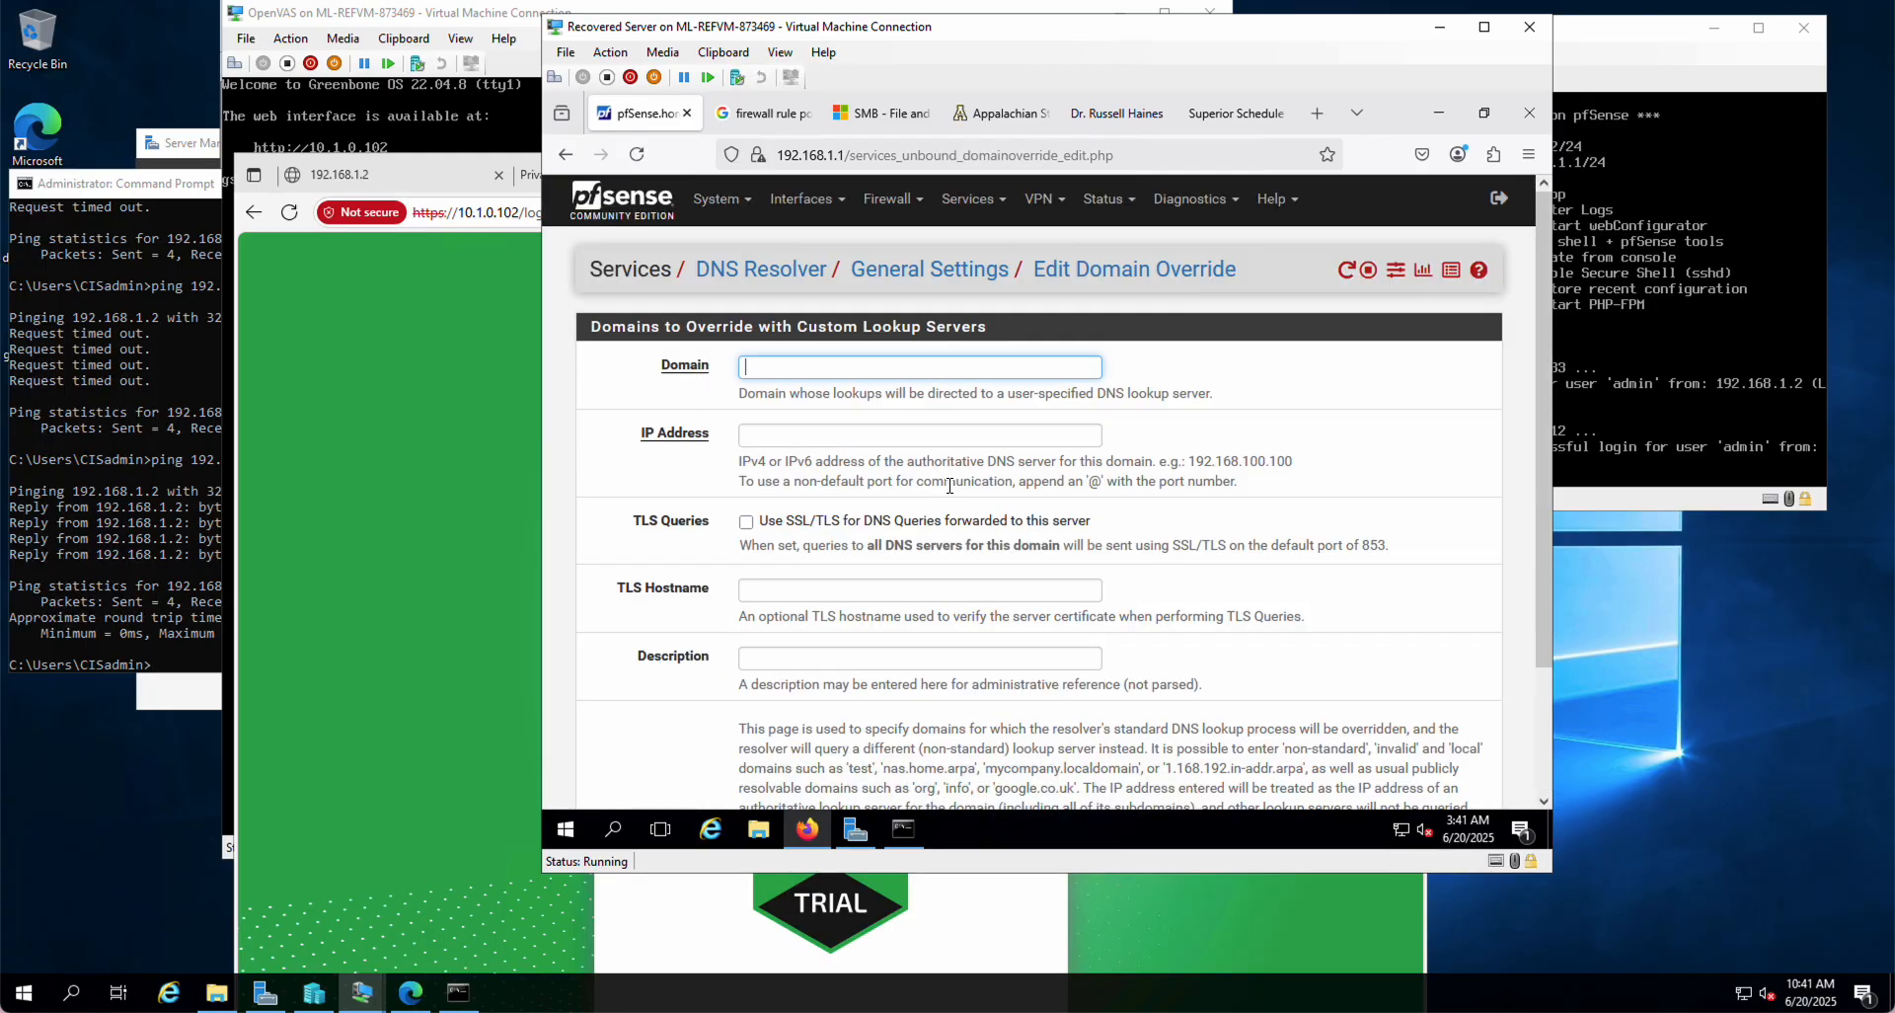
type("cnn.com")
left_click(898, 434)
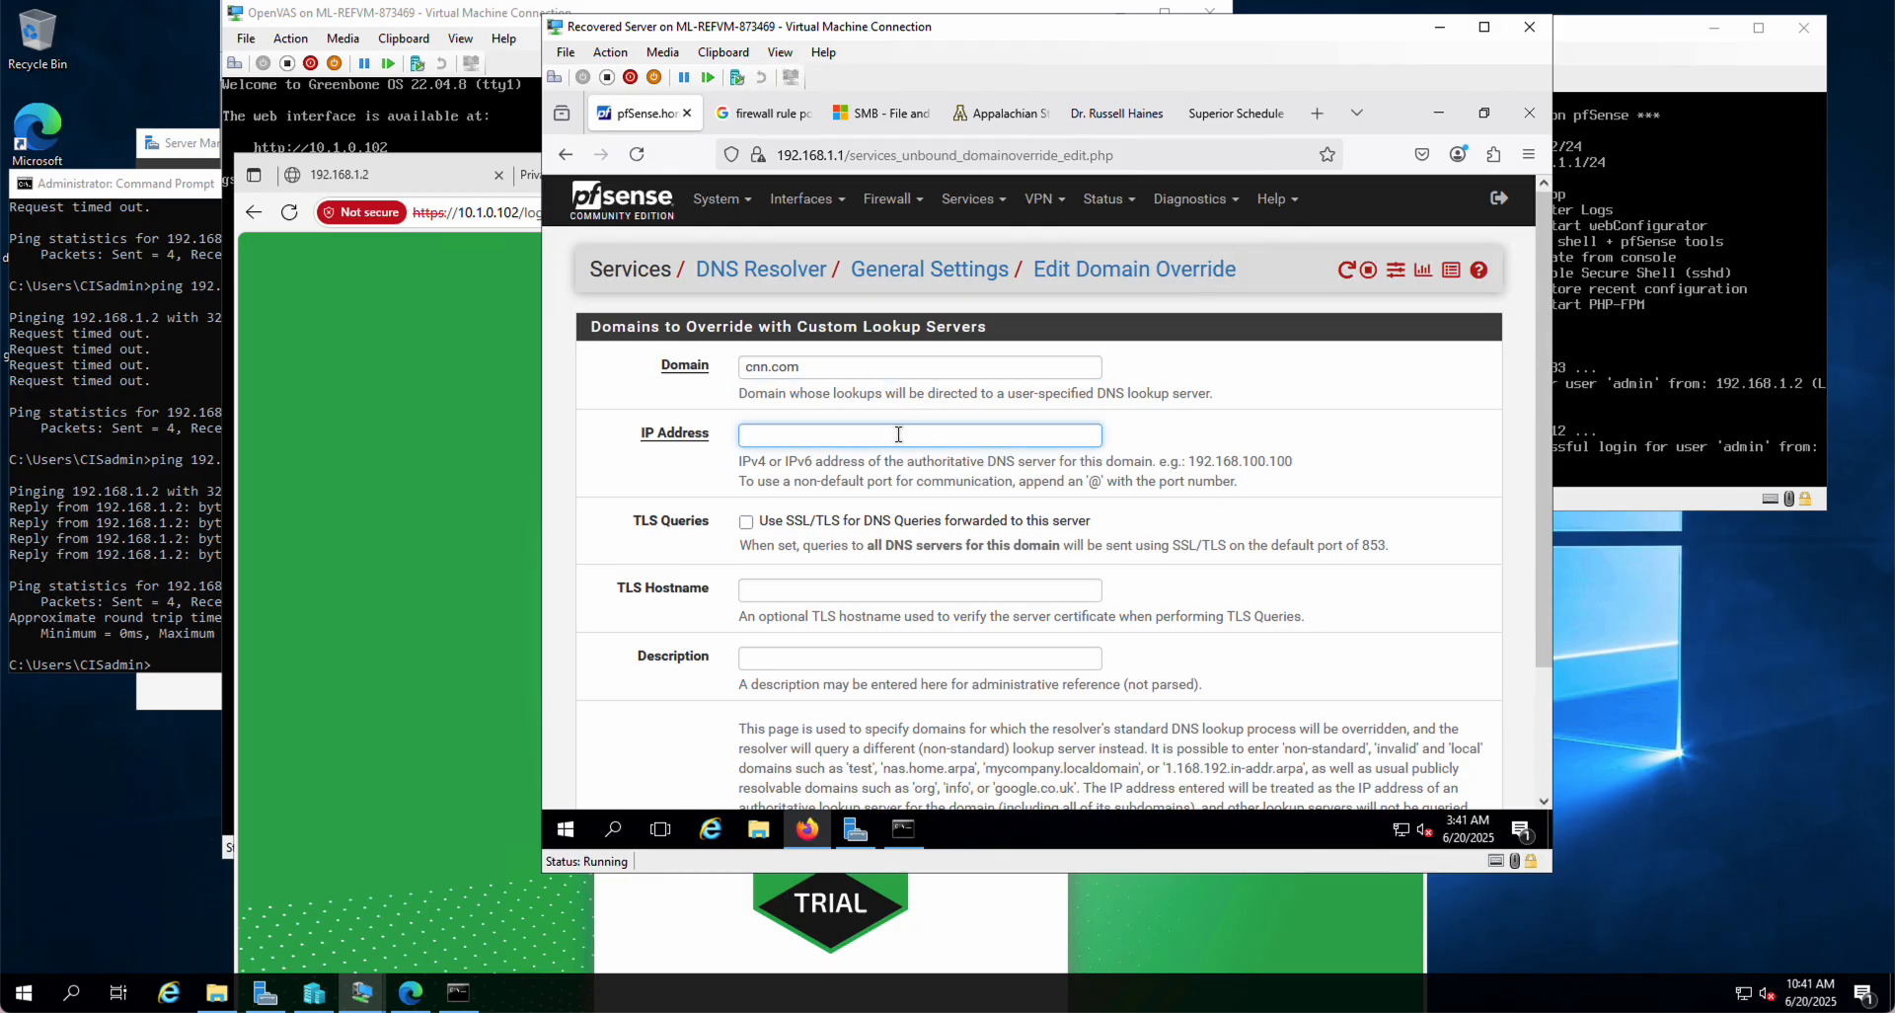
type("127.0.0.1")
scroll(567, 673, "down", 3)
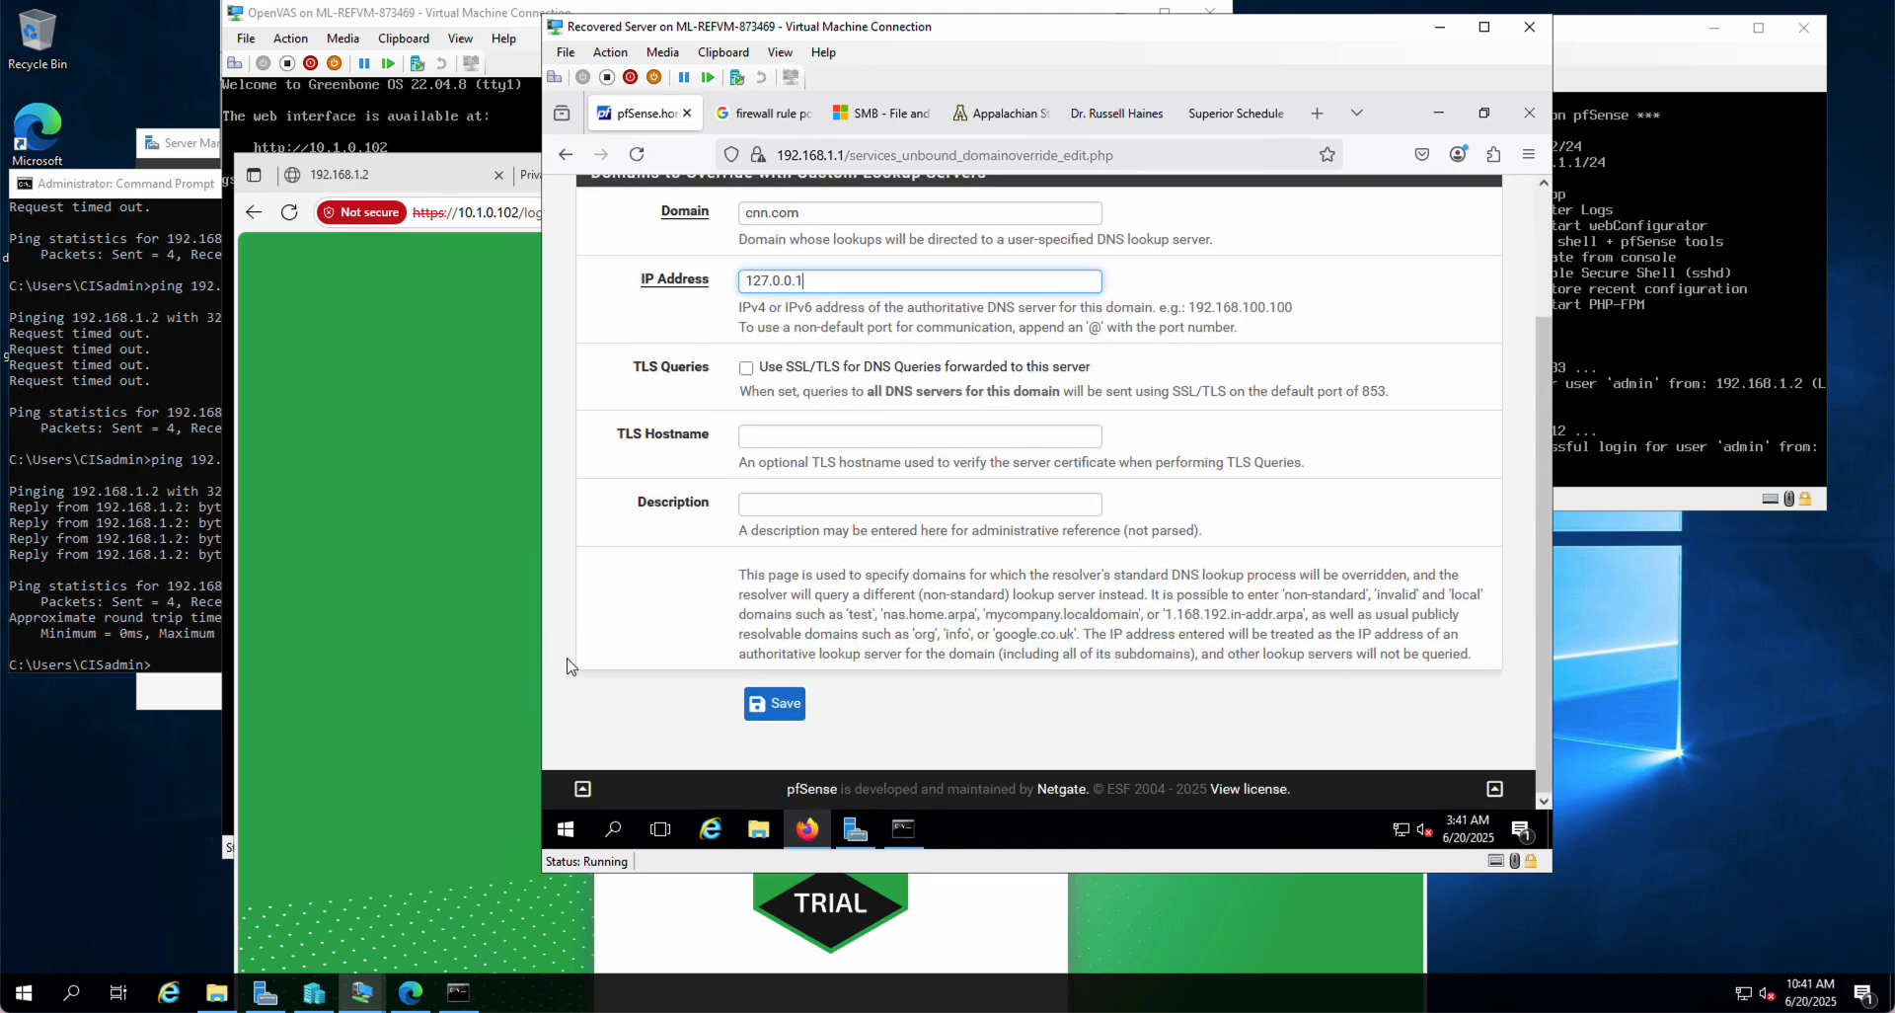
left_click(780, 710)
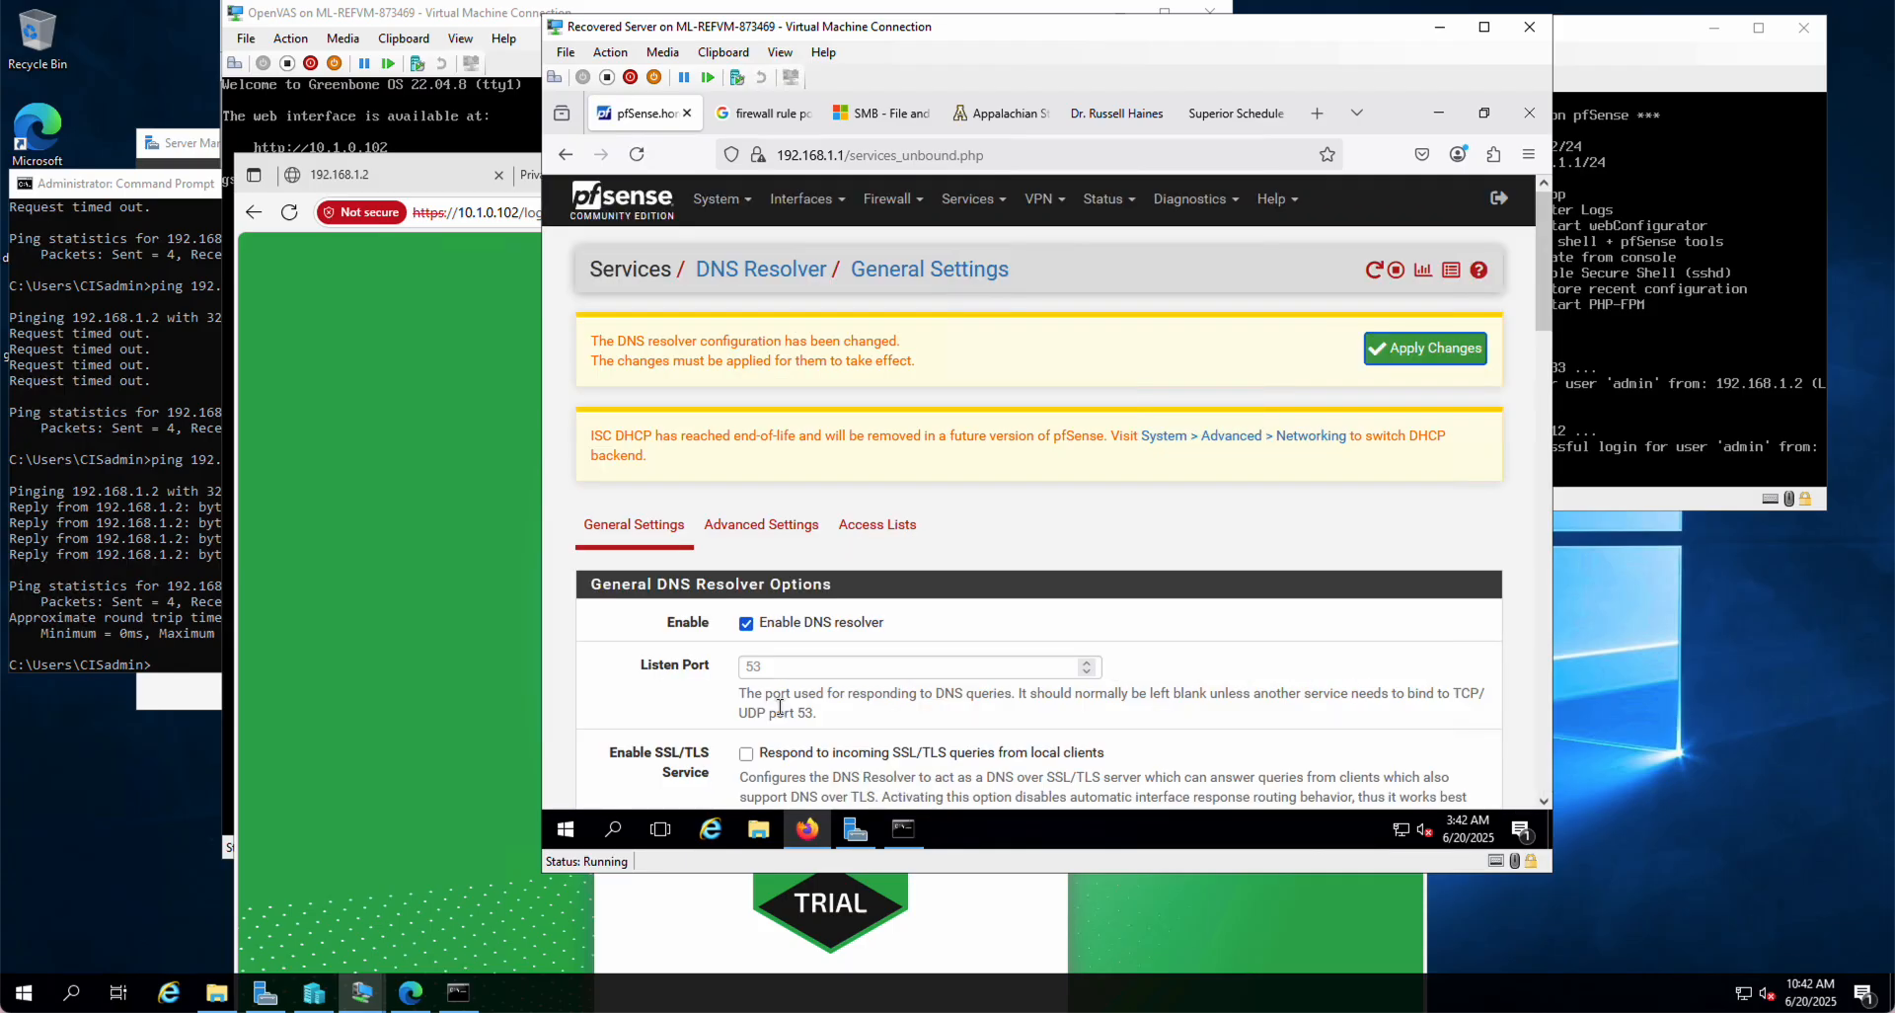
Step: Apply the DNS Resolver changes and check the cnn.com → 127.0.0.1 entry under Domain Overrides
left_click(1410, 356)
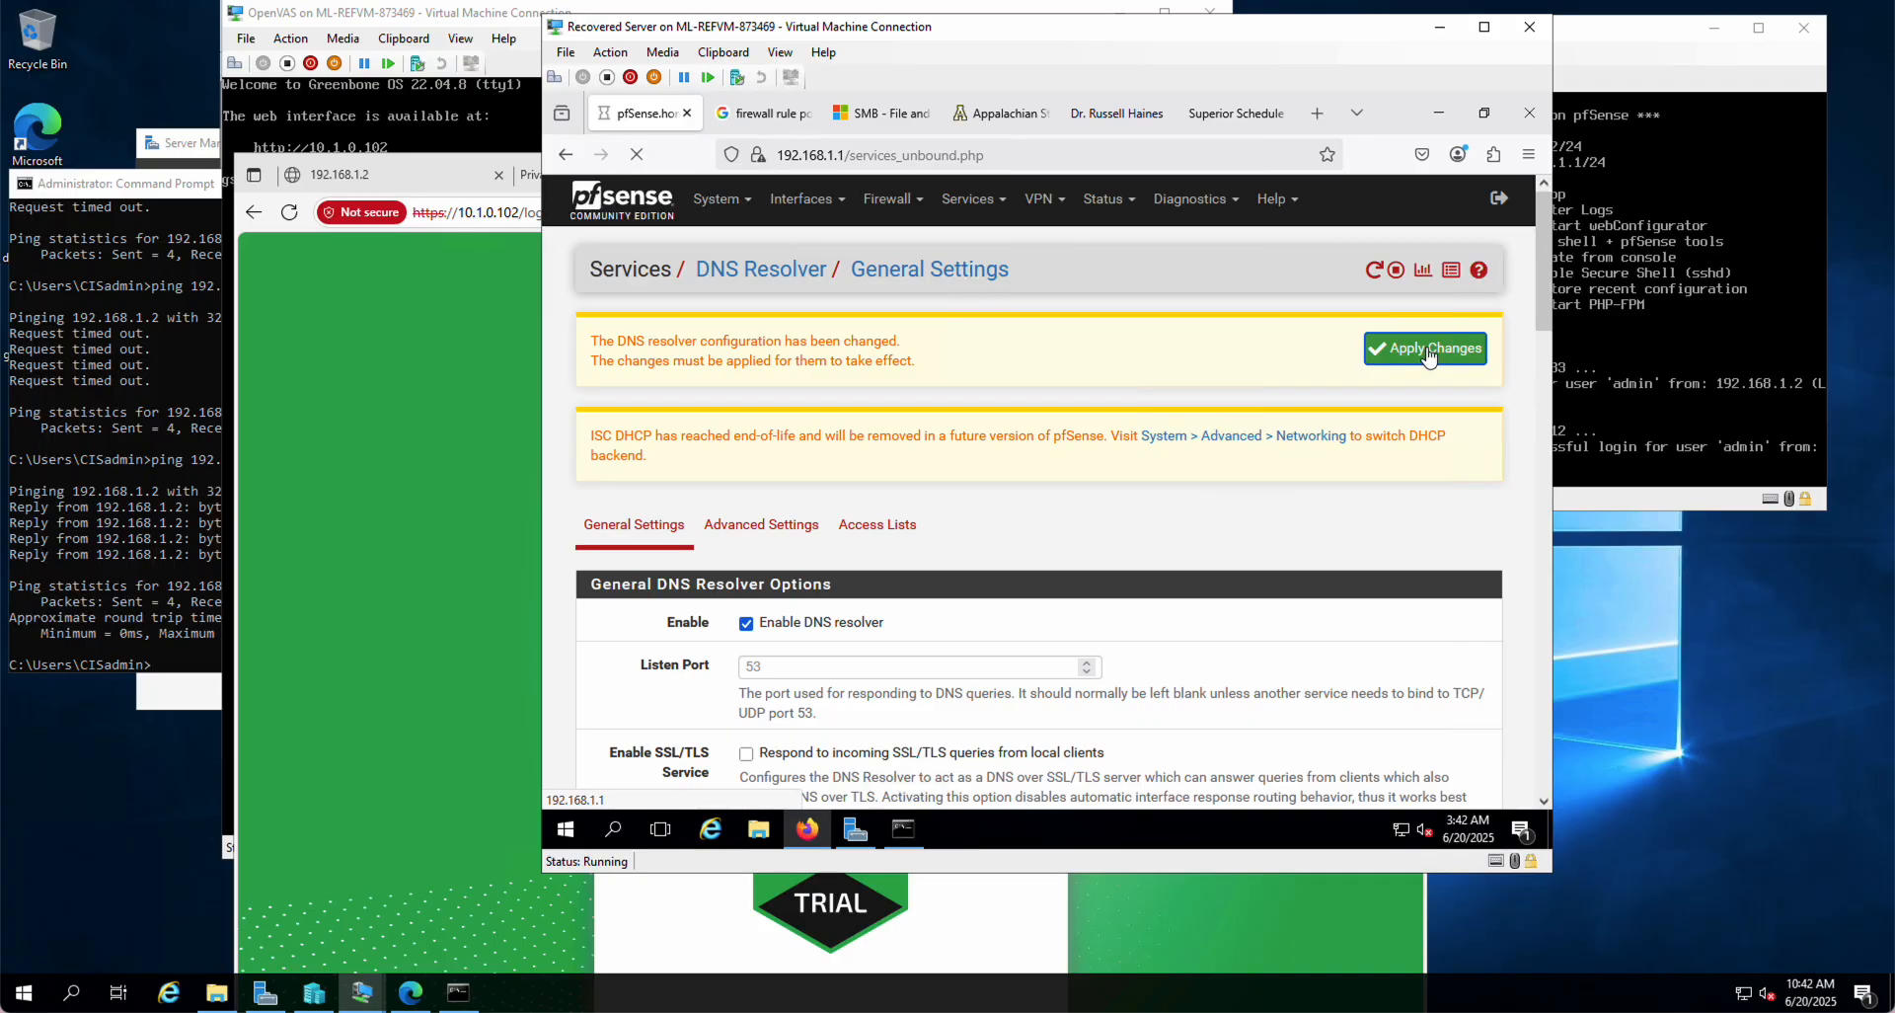
scroll(1204, 462, "down", 5)
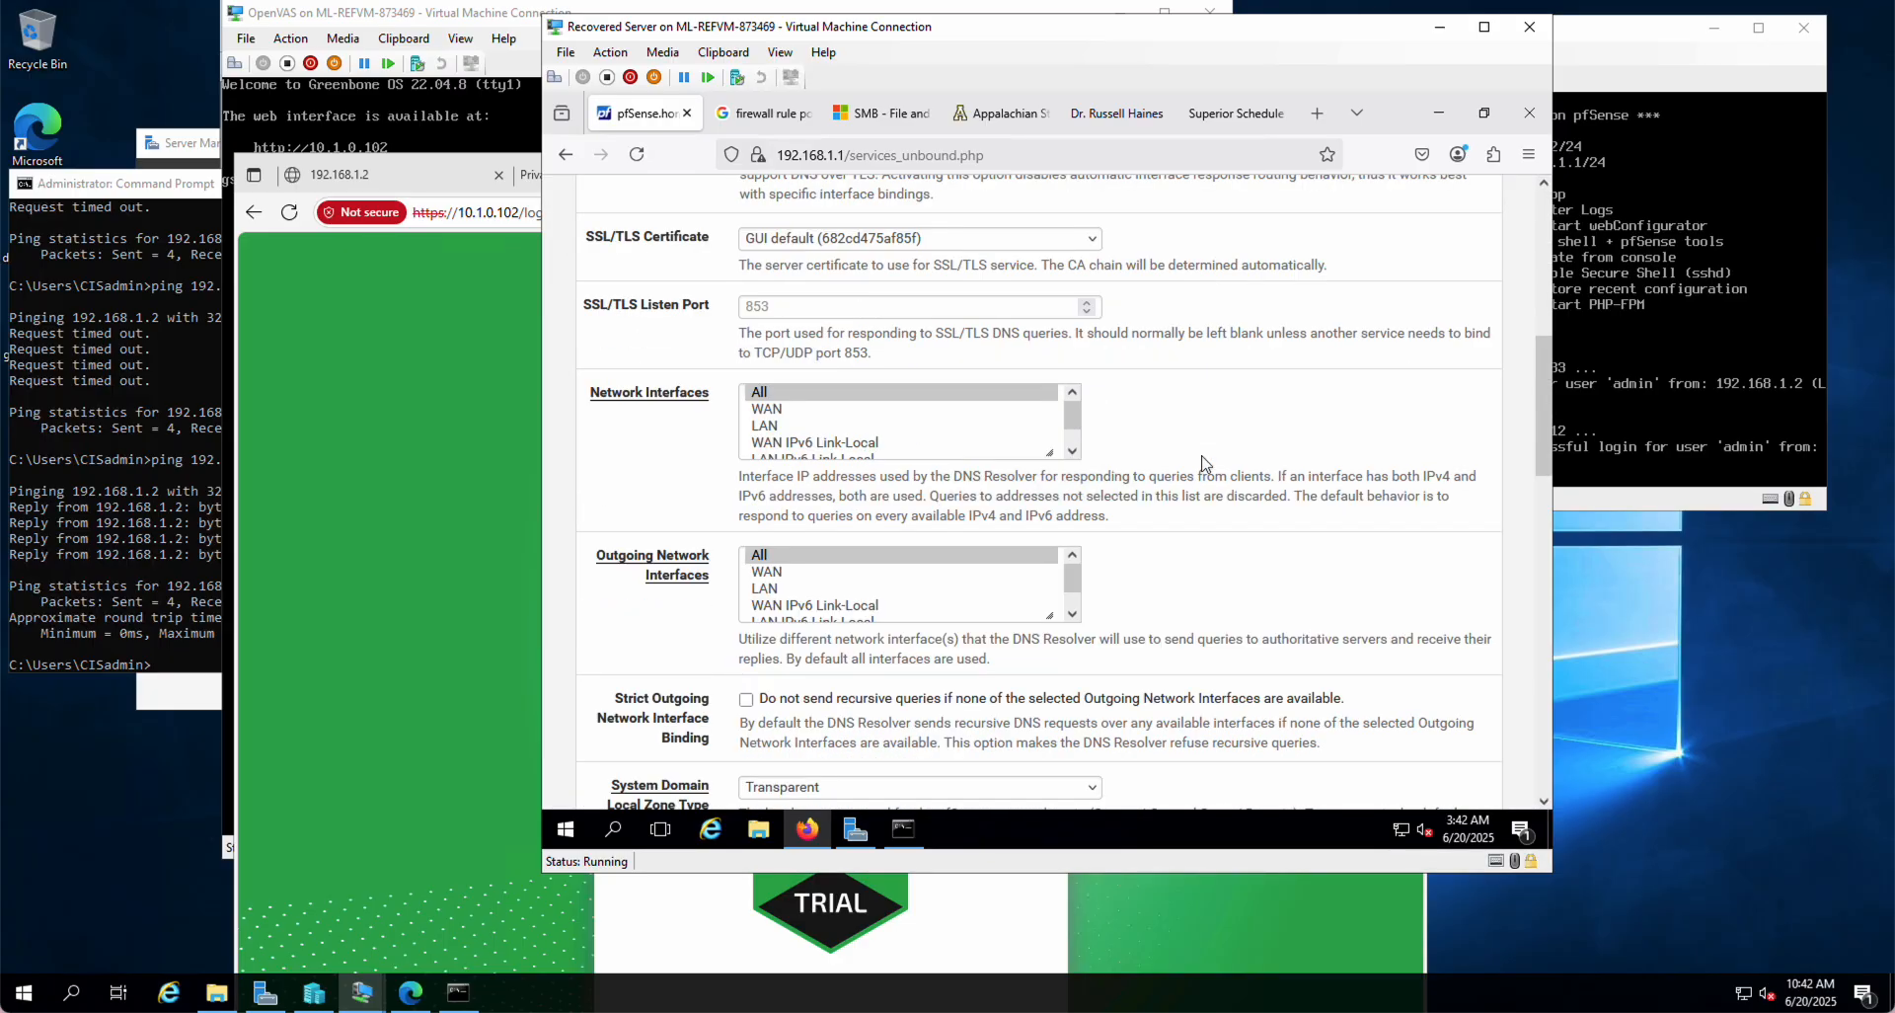
scroll(1205, 462, "down", 15)
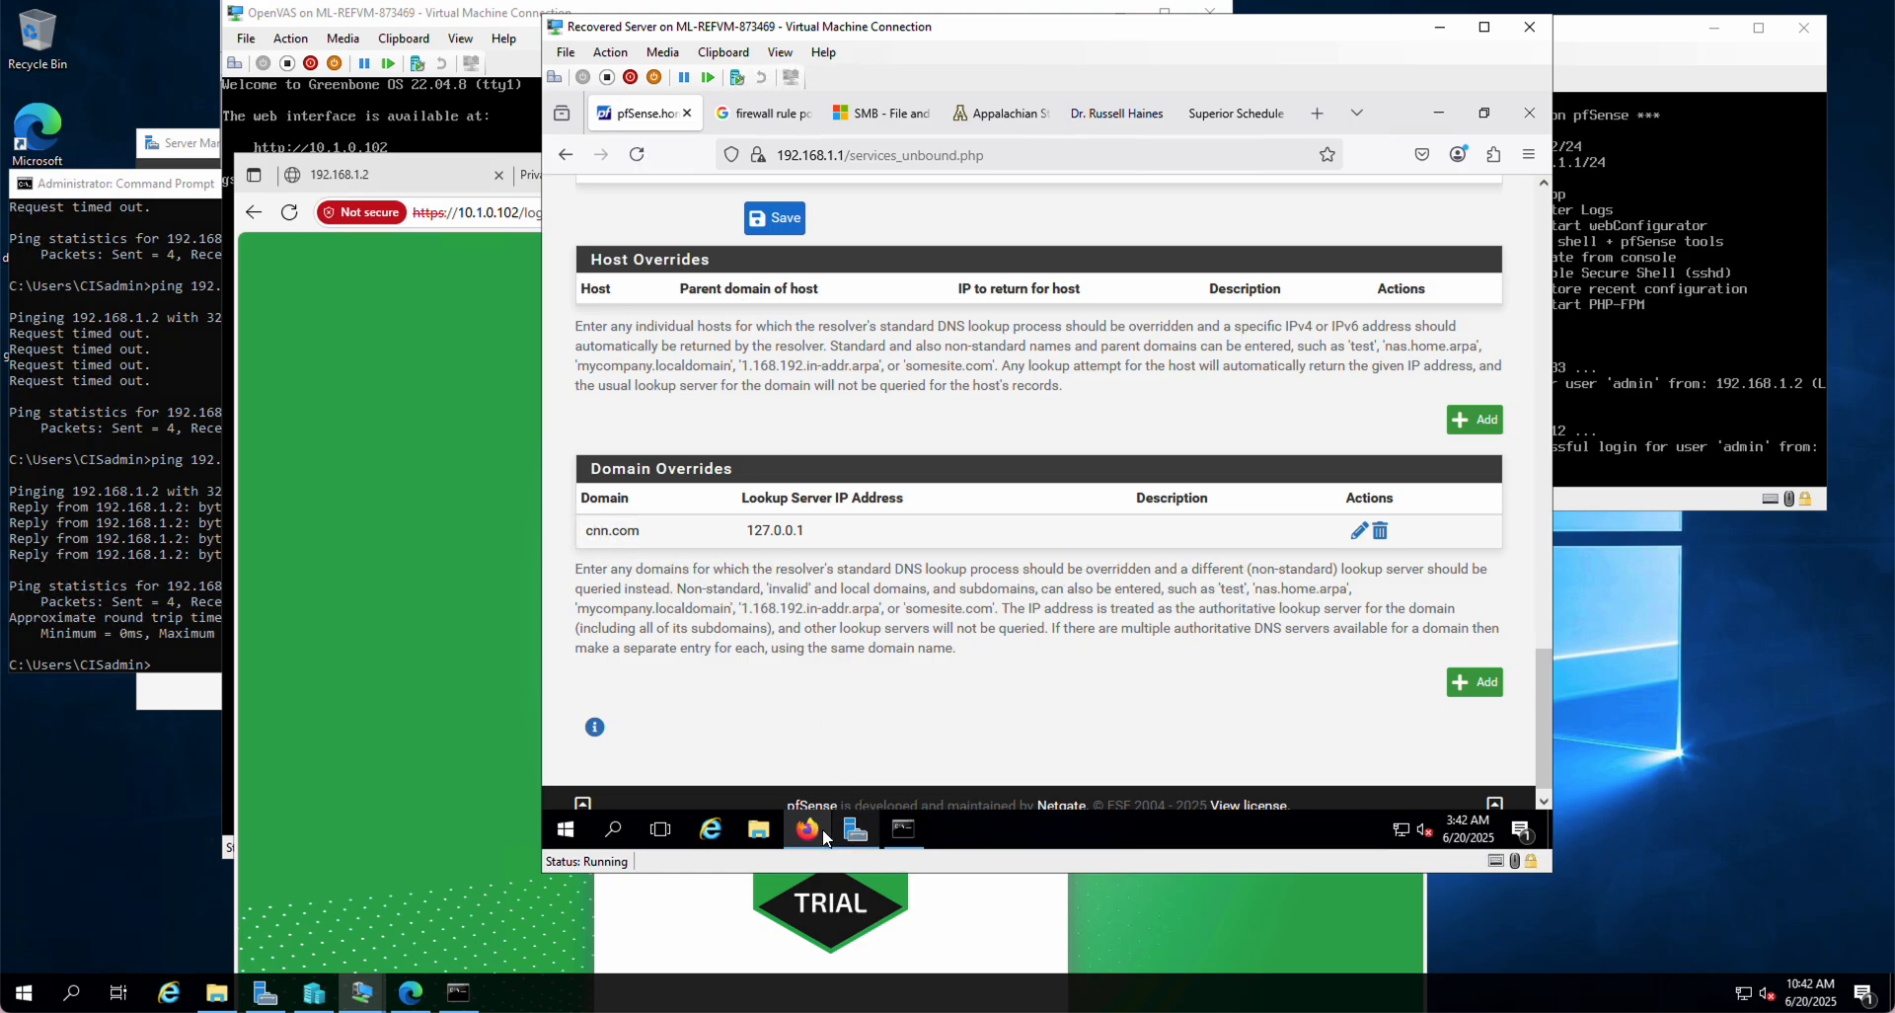
mouse_move(818, 855)
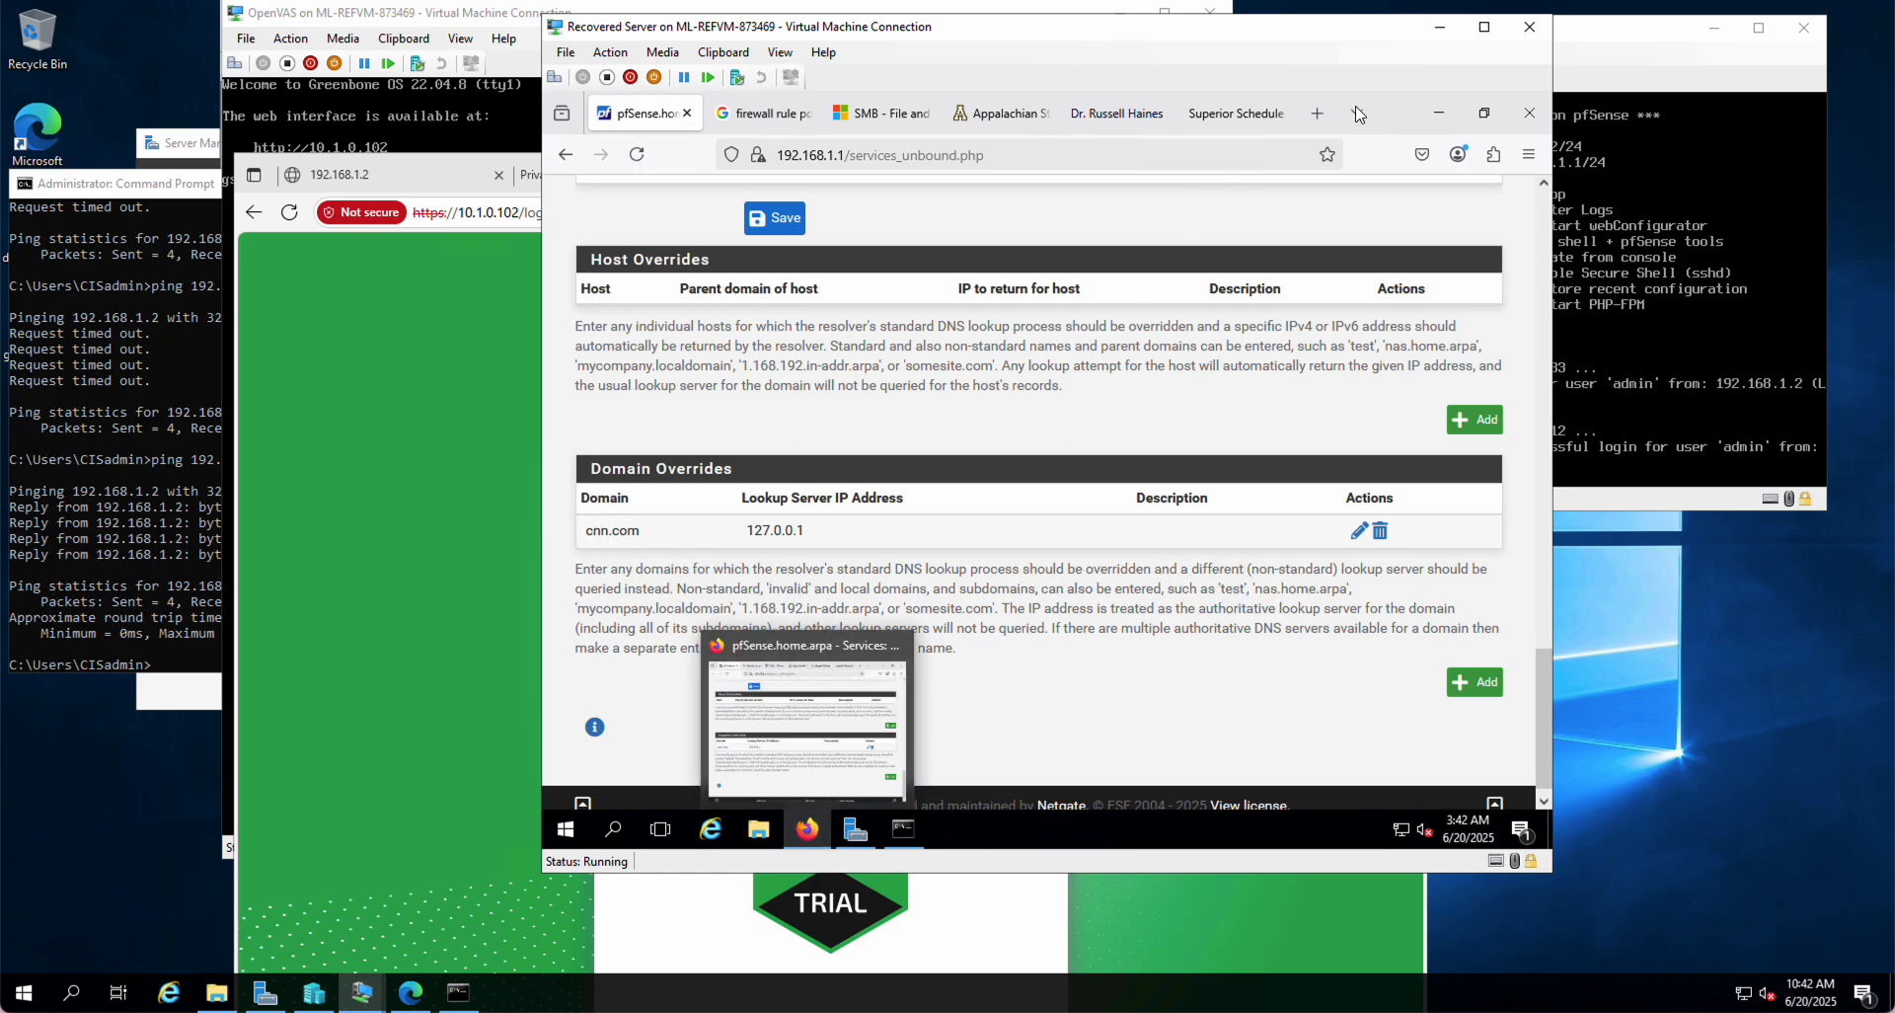
Step: Load cnn in a new Firefox tab, see the CNN homepage still appears, then close it
left_click(1318, 115)
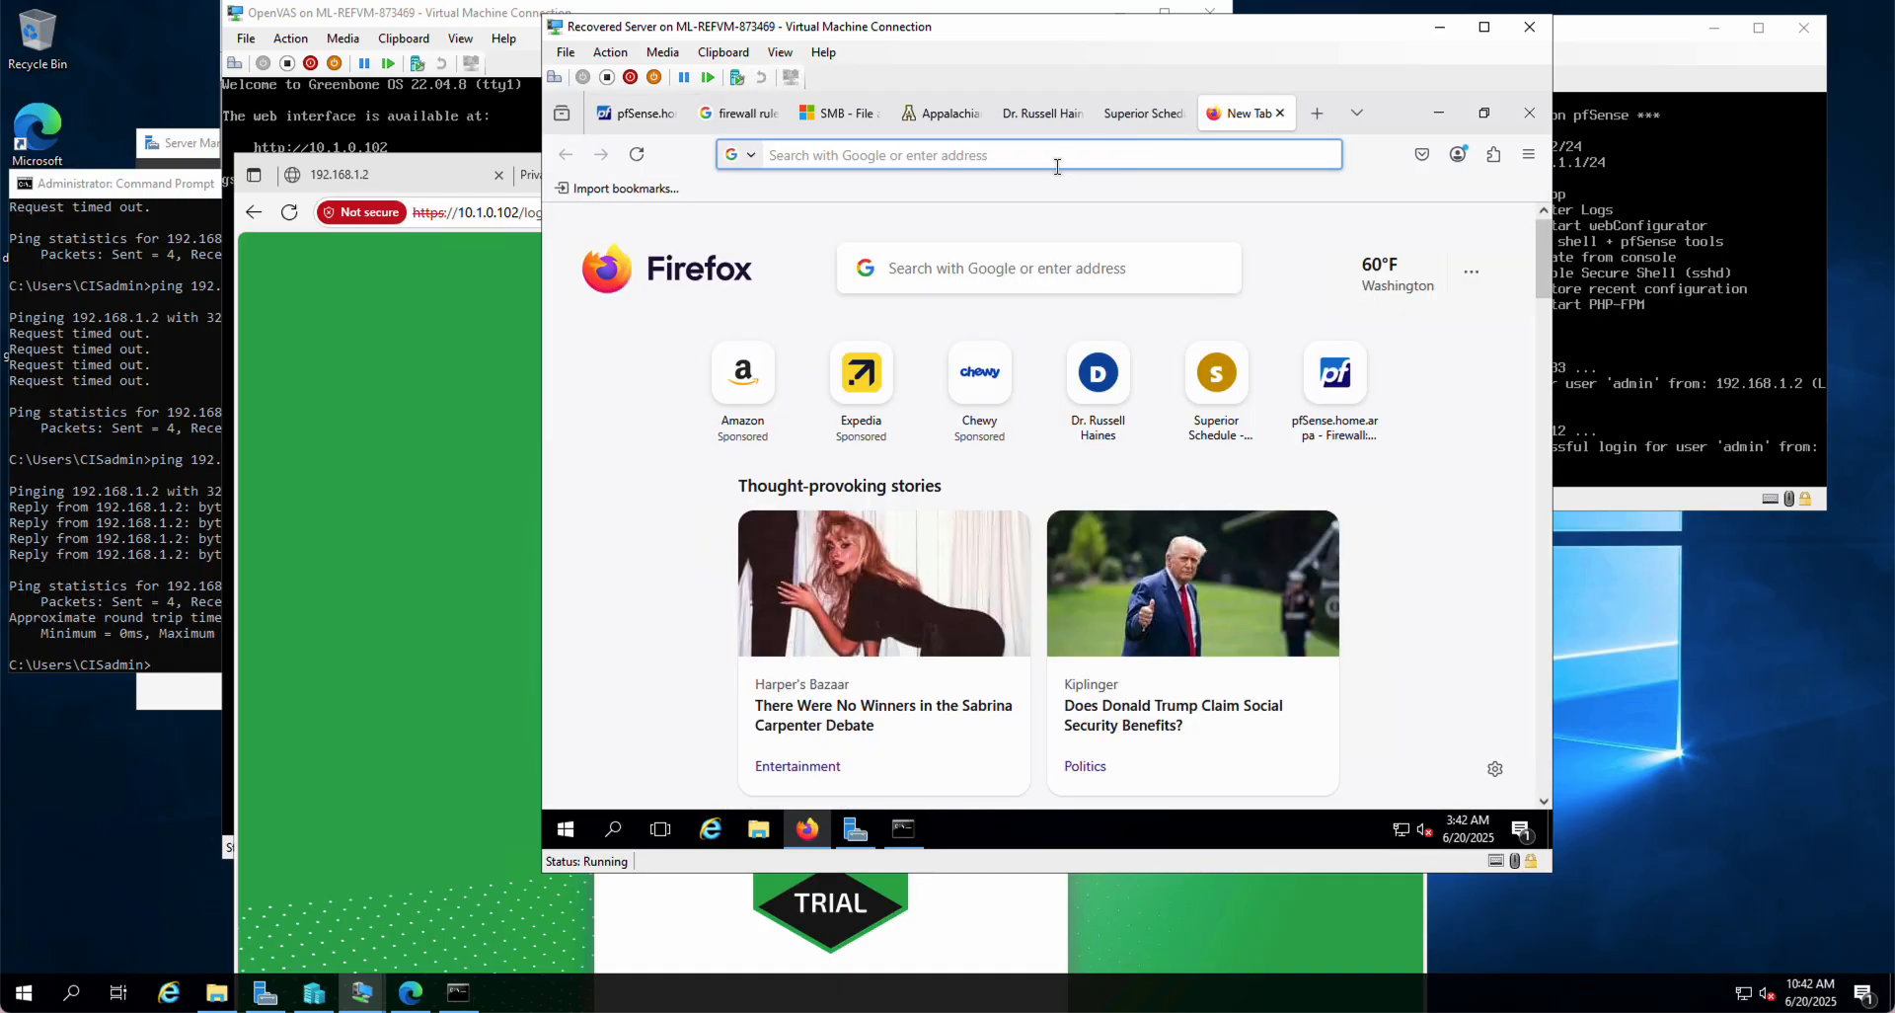
type("cnn")
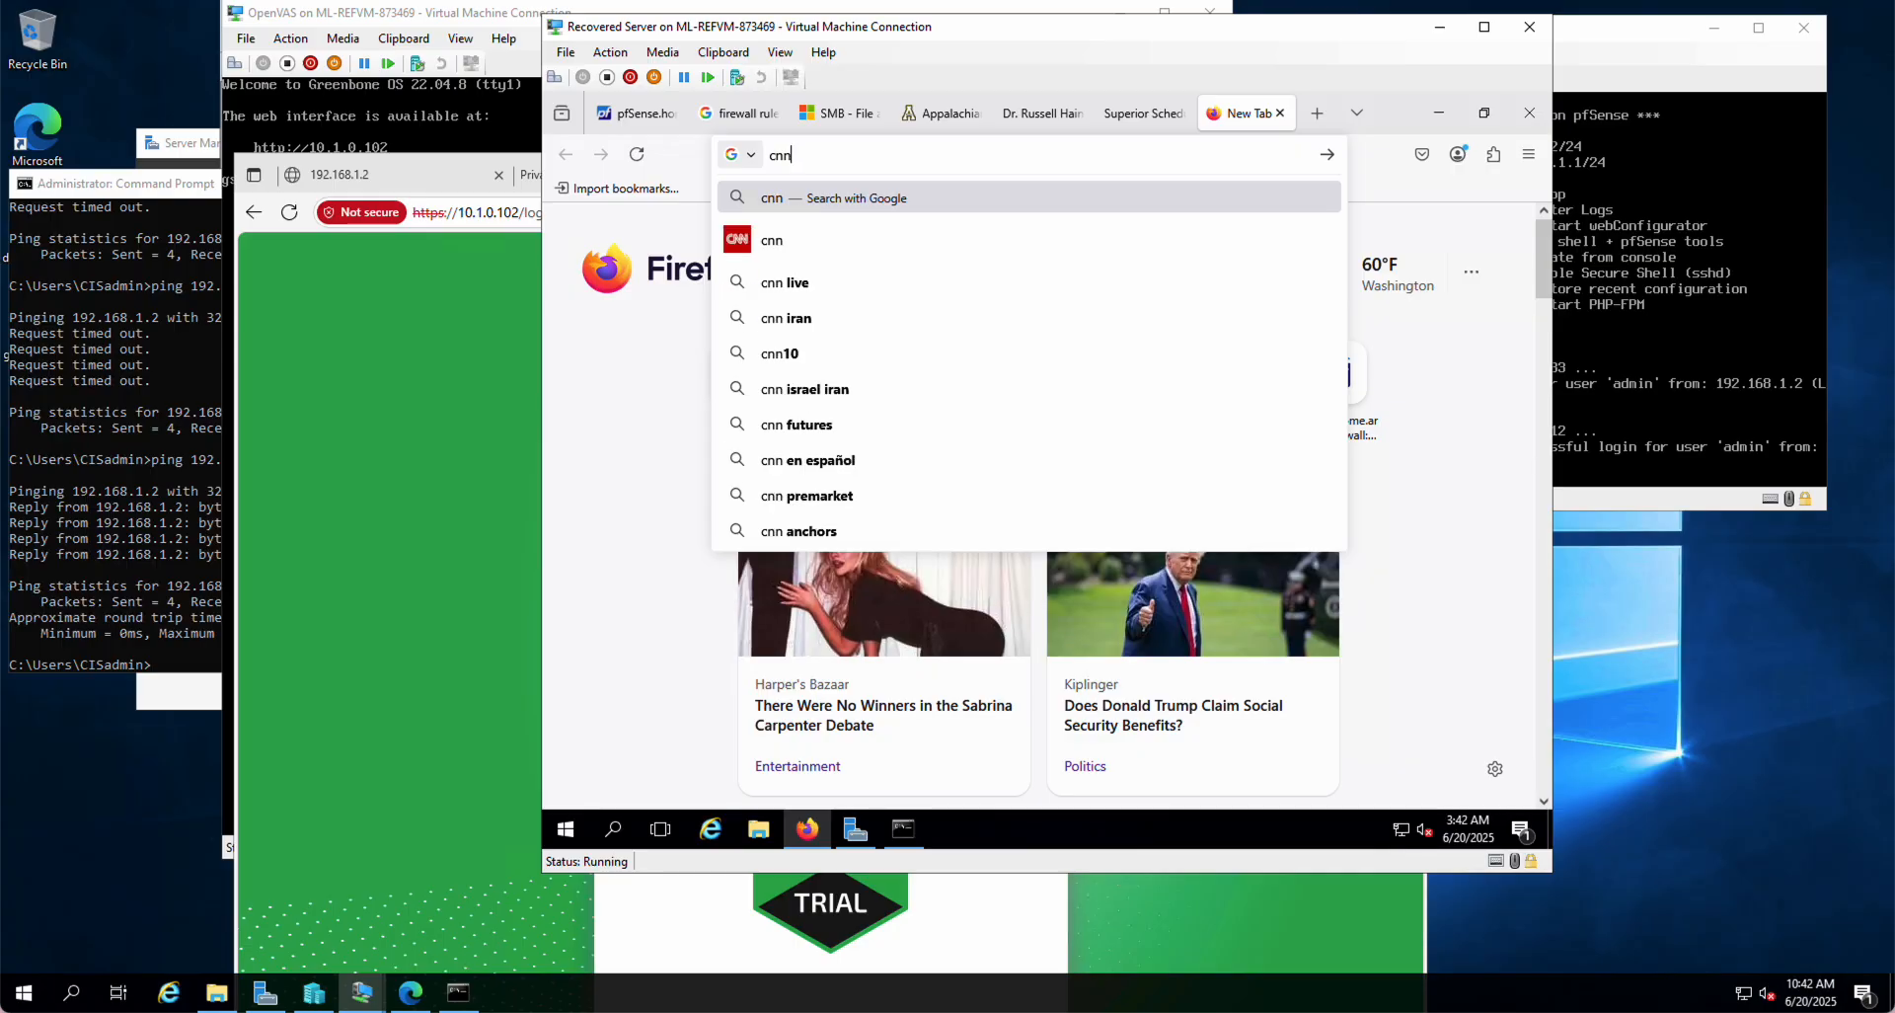
key("Return")
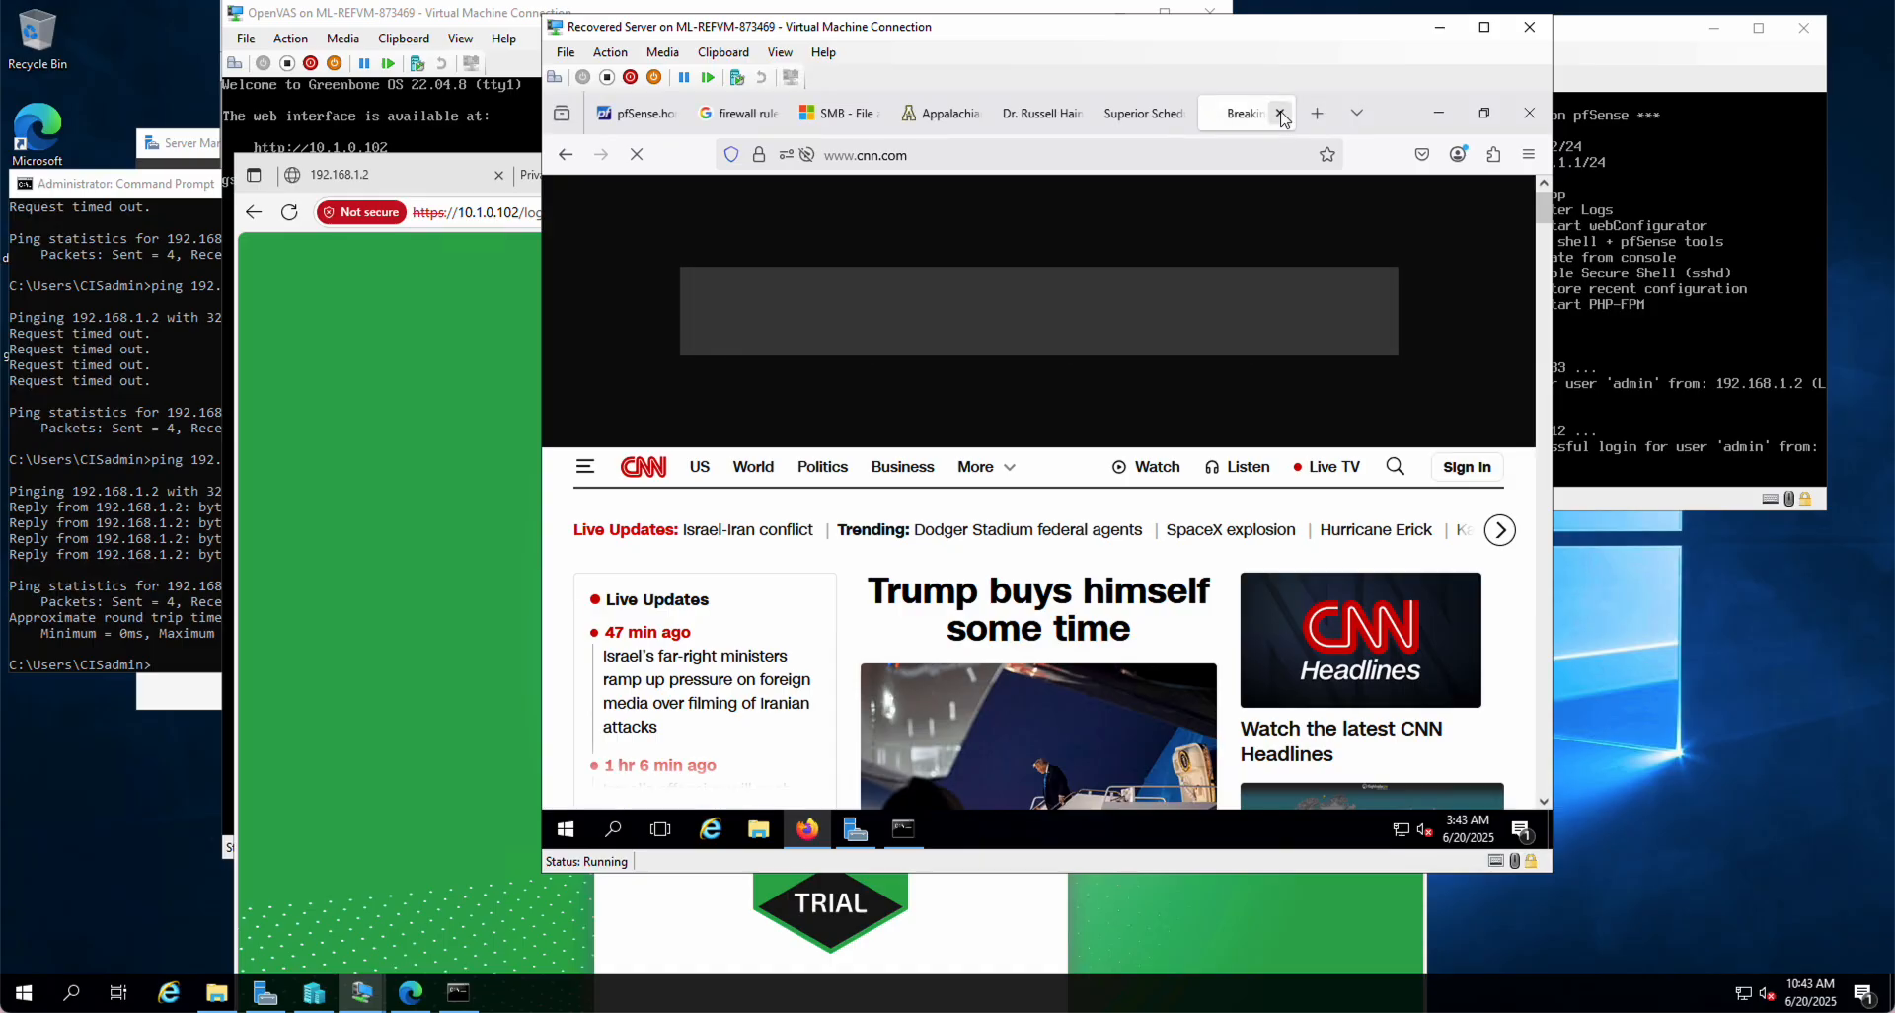
left_click(1280, 113)
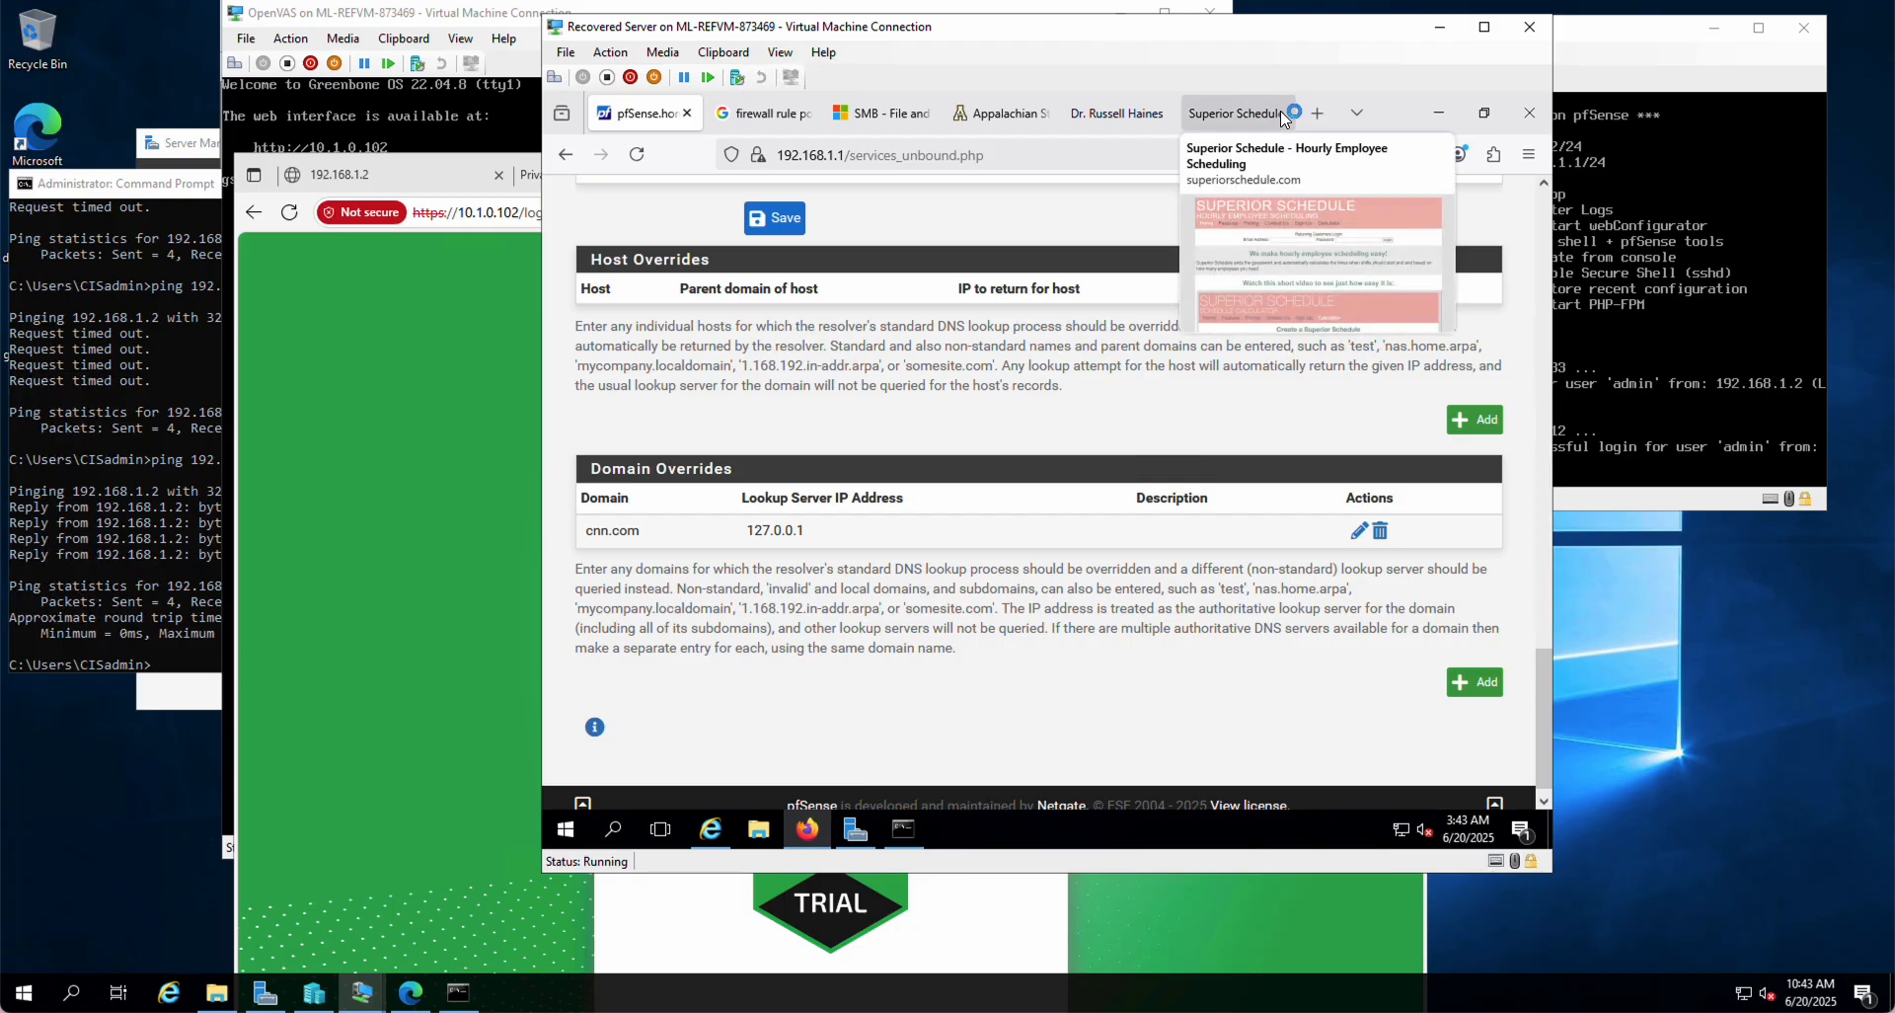
Step: Close the firewall rule search, SMB, Appalachian State, personal website and Superior Schedule tabs
left_click(766, 109)
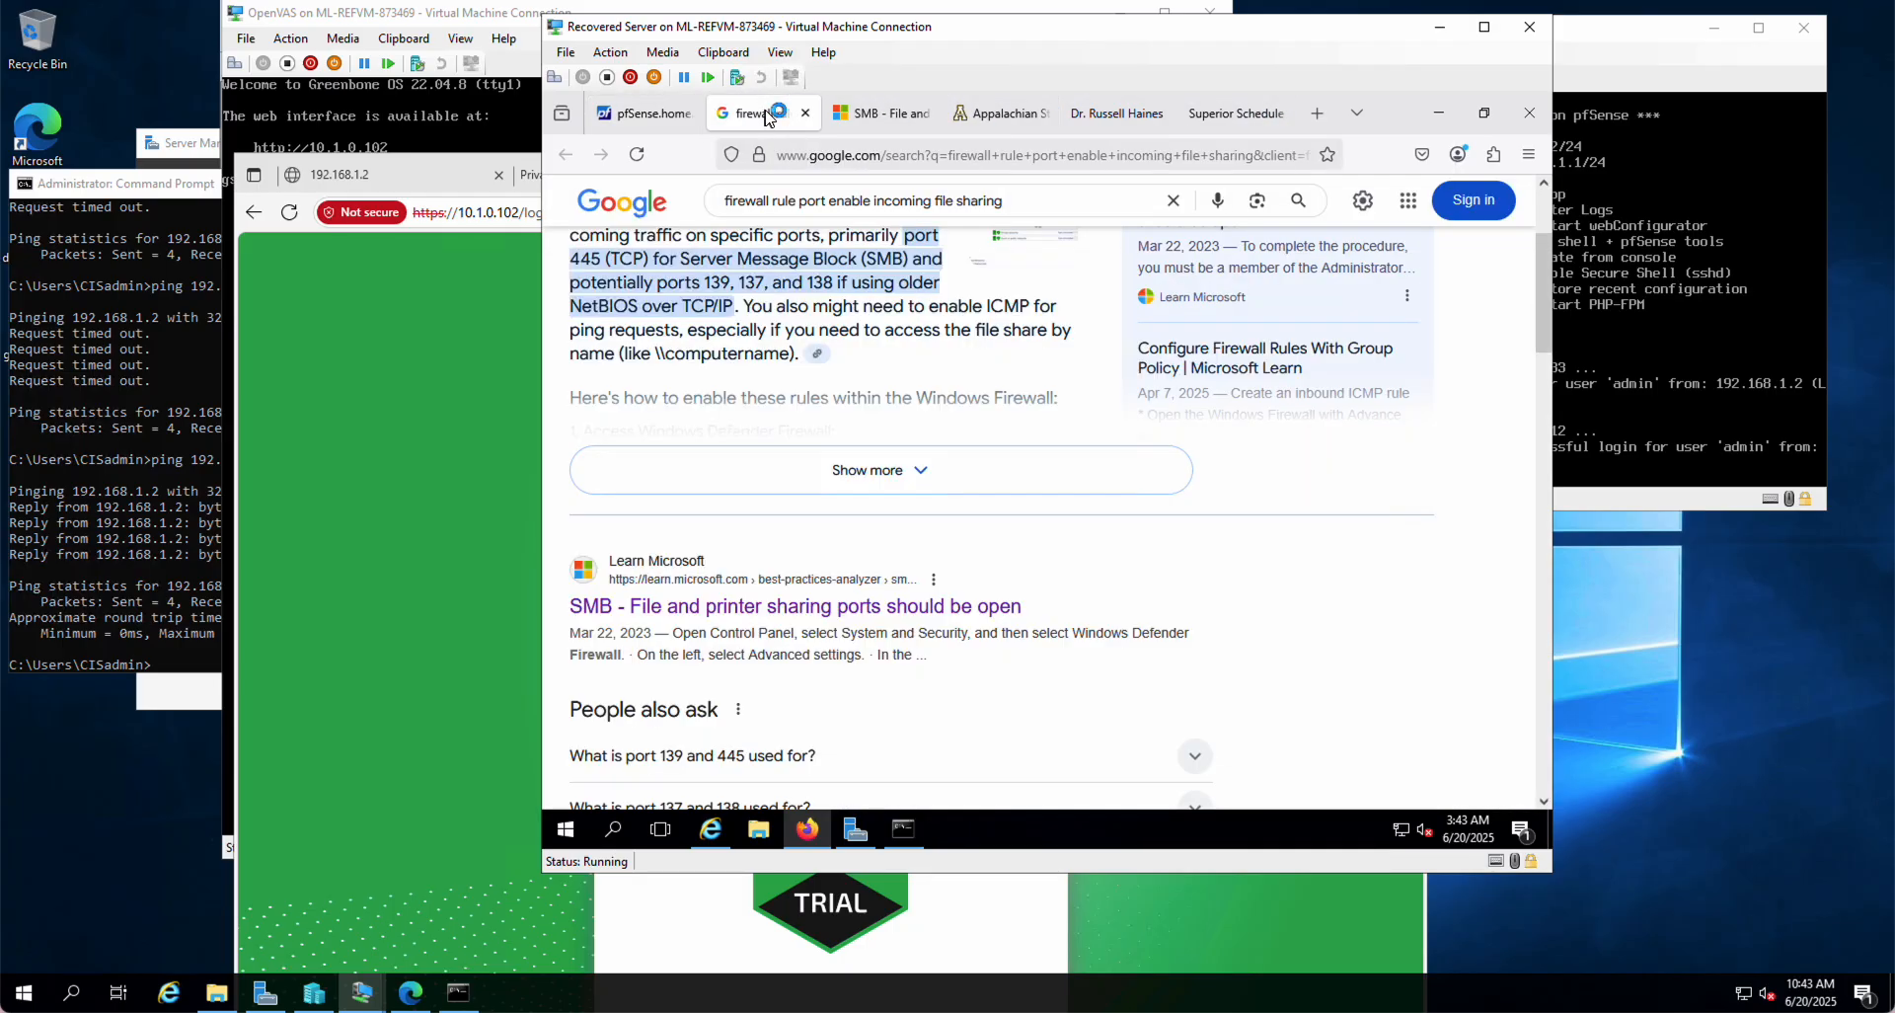
left_click(808, 114)
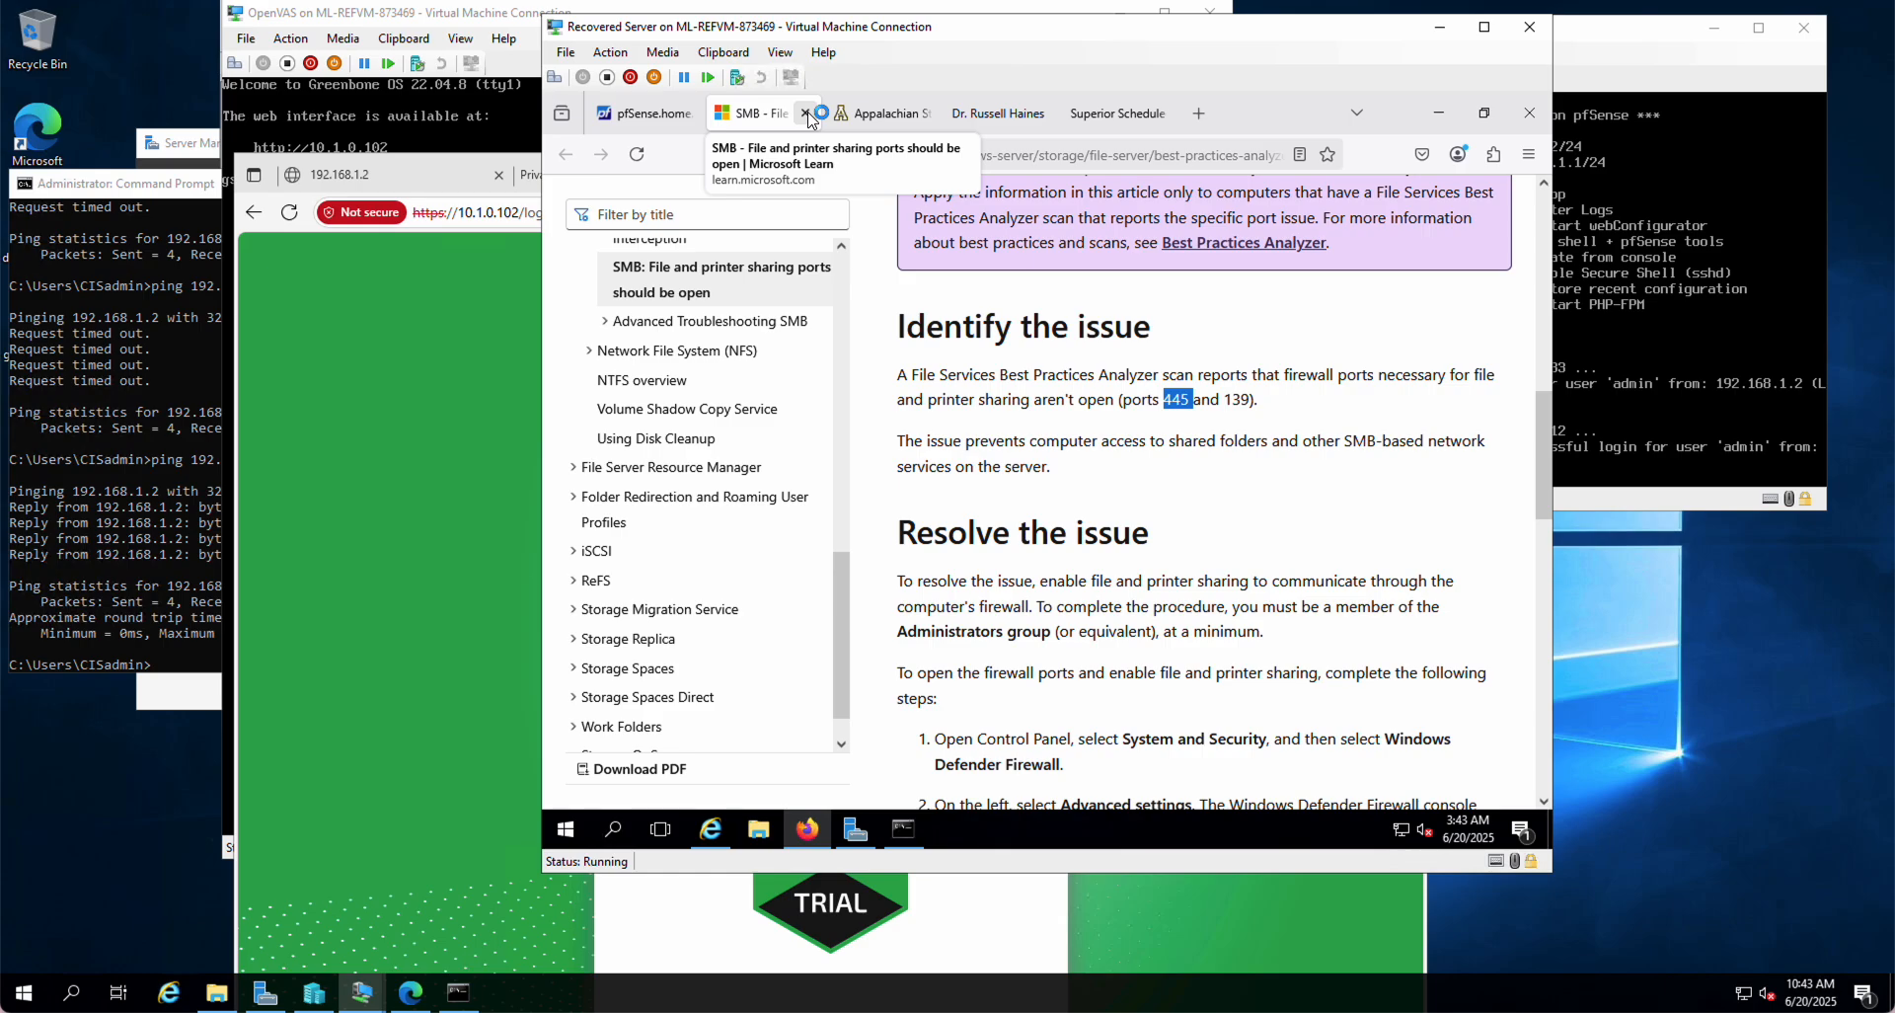
left_click(807, 113)
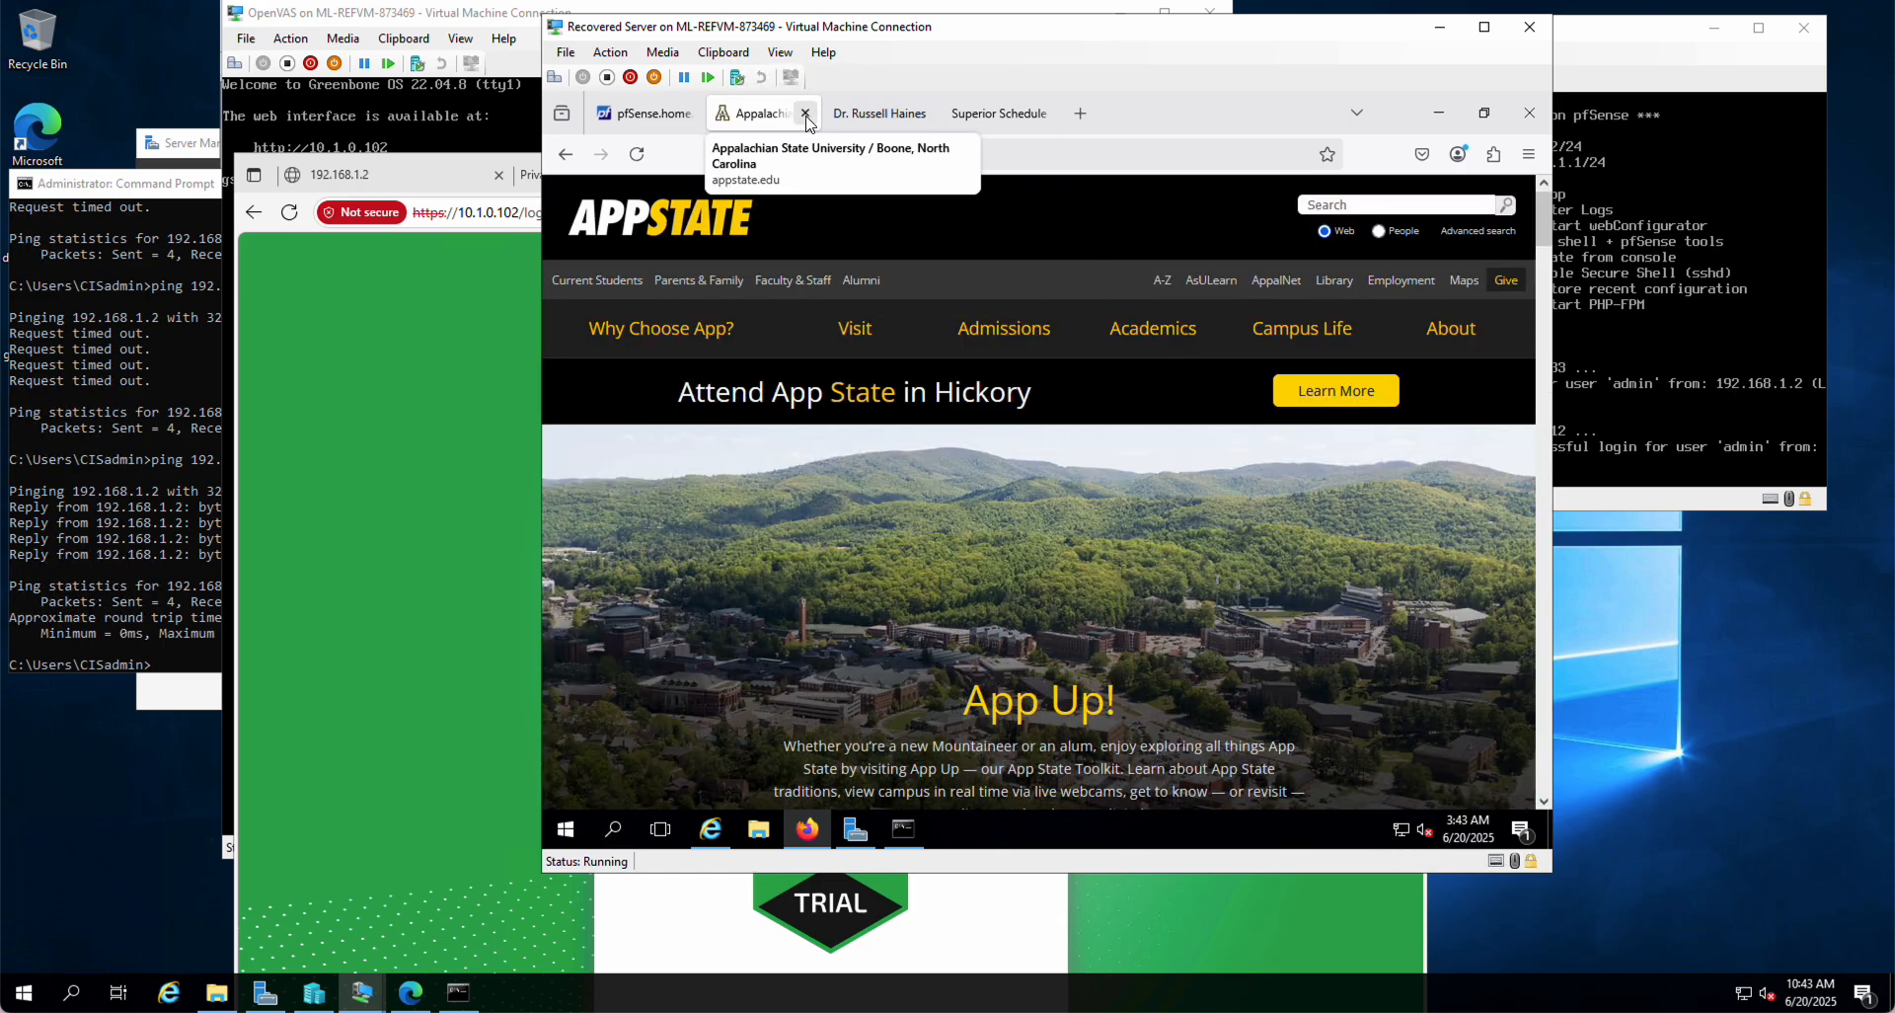
left_click(807, 115)
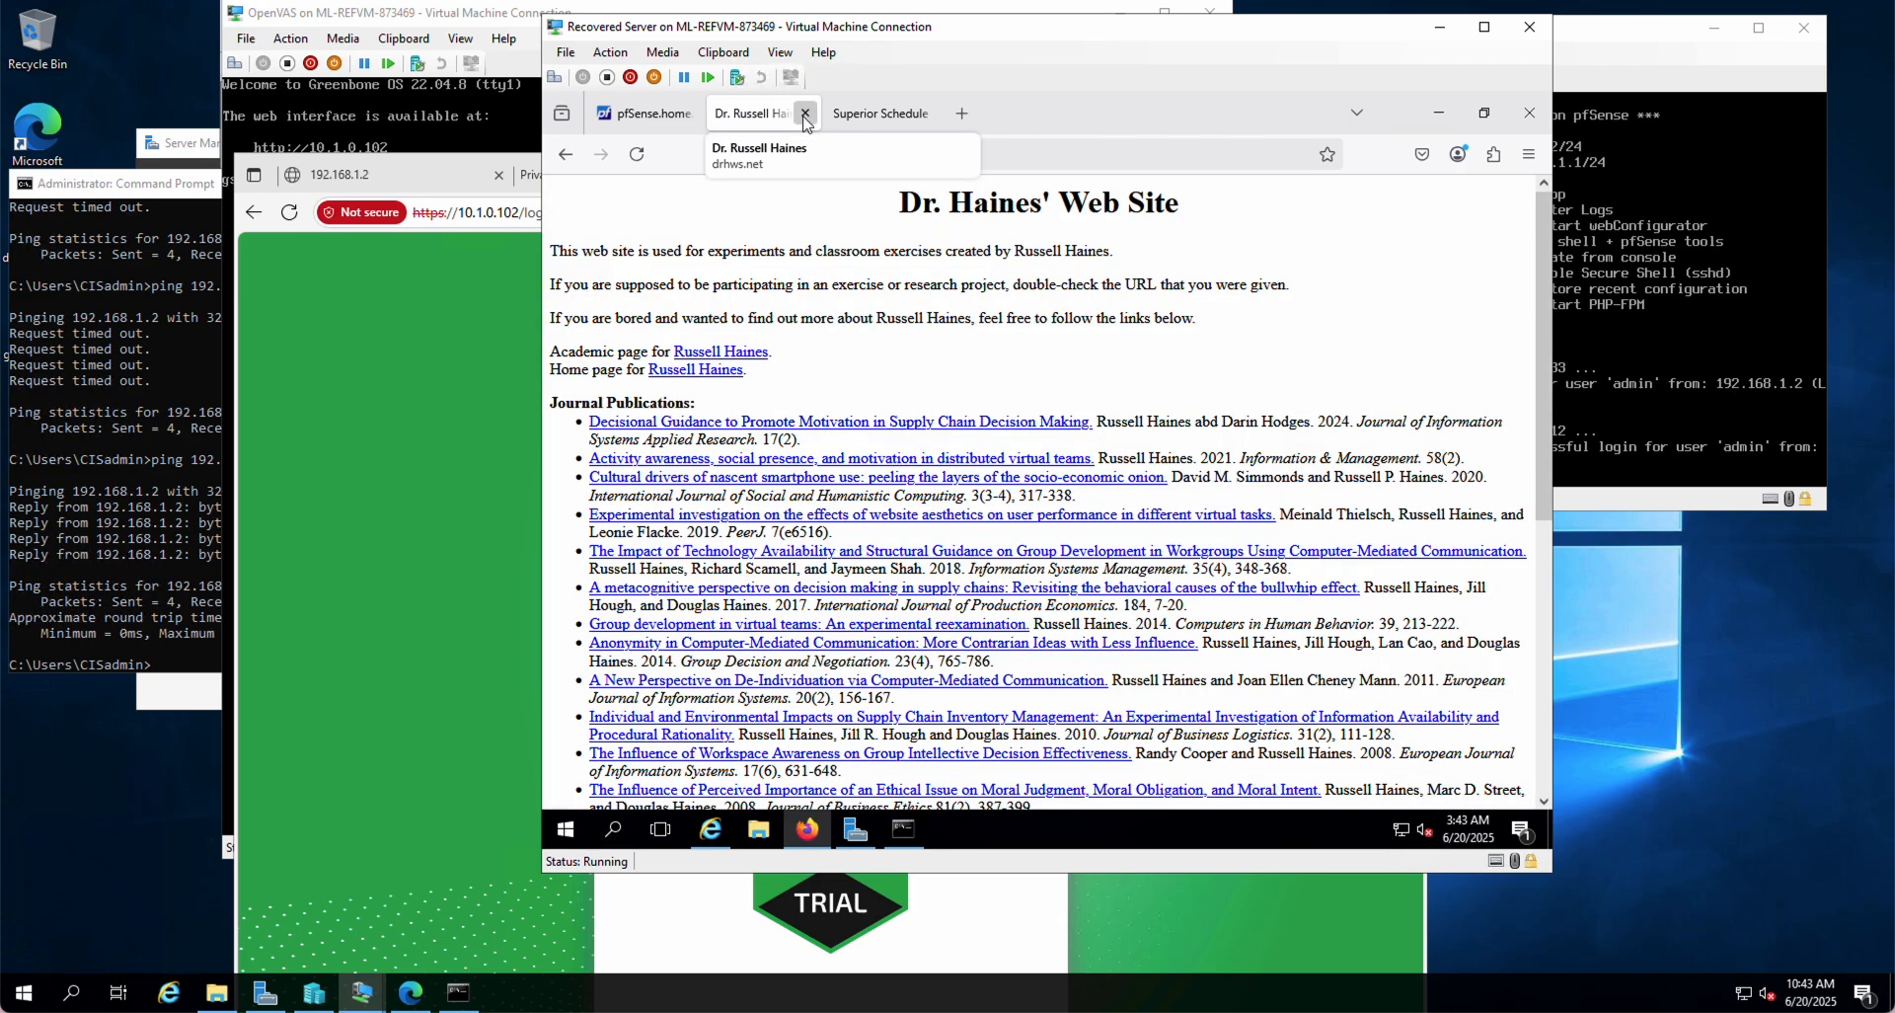
left_click(806, 113)
left_click(805, 113)
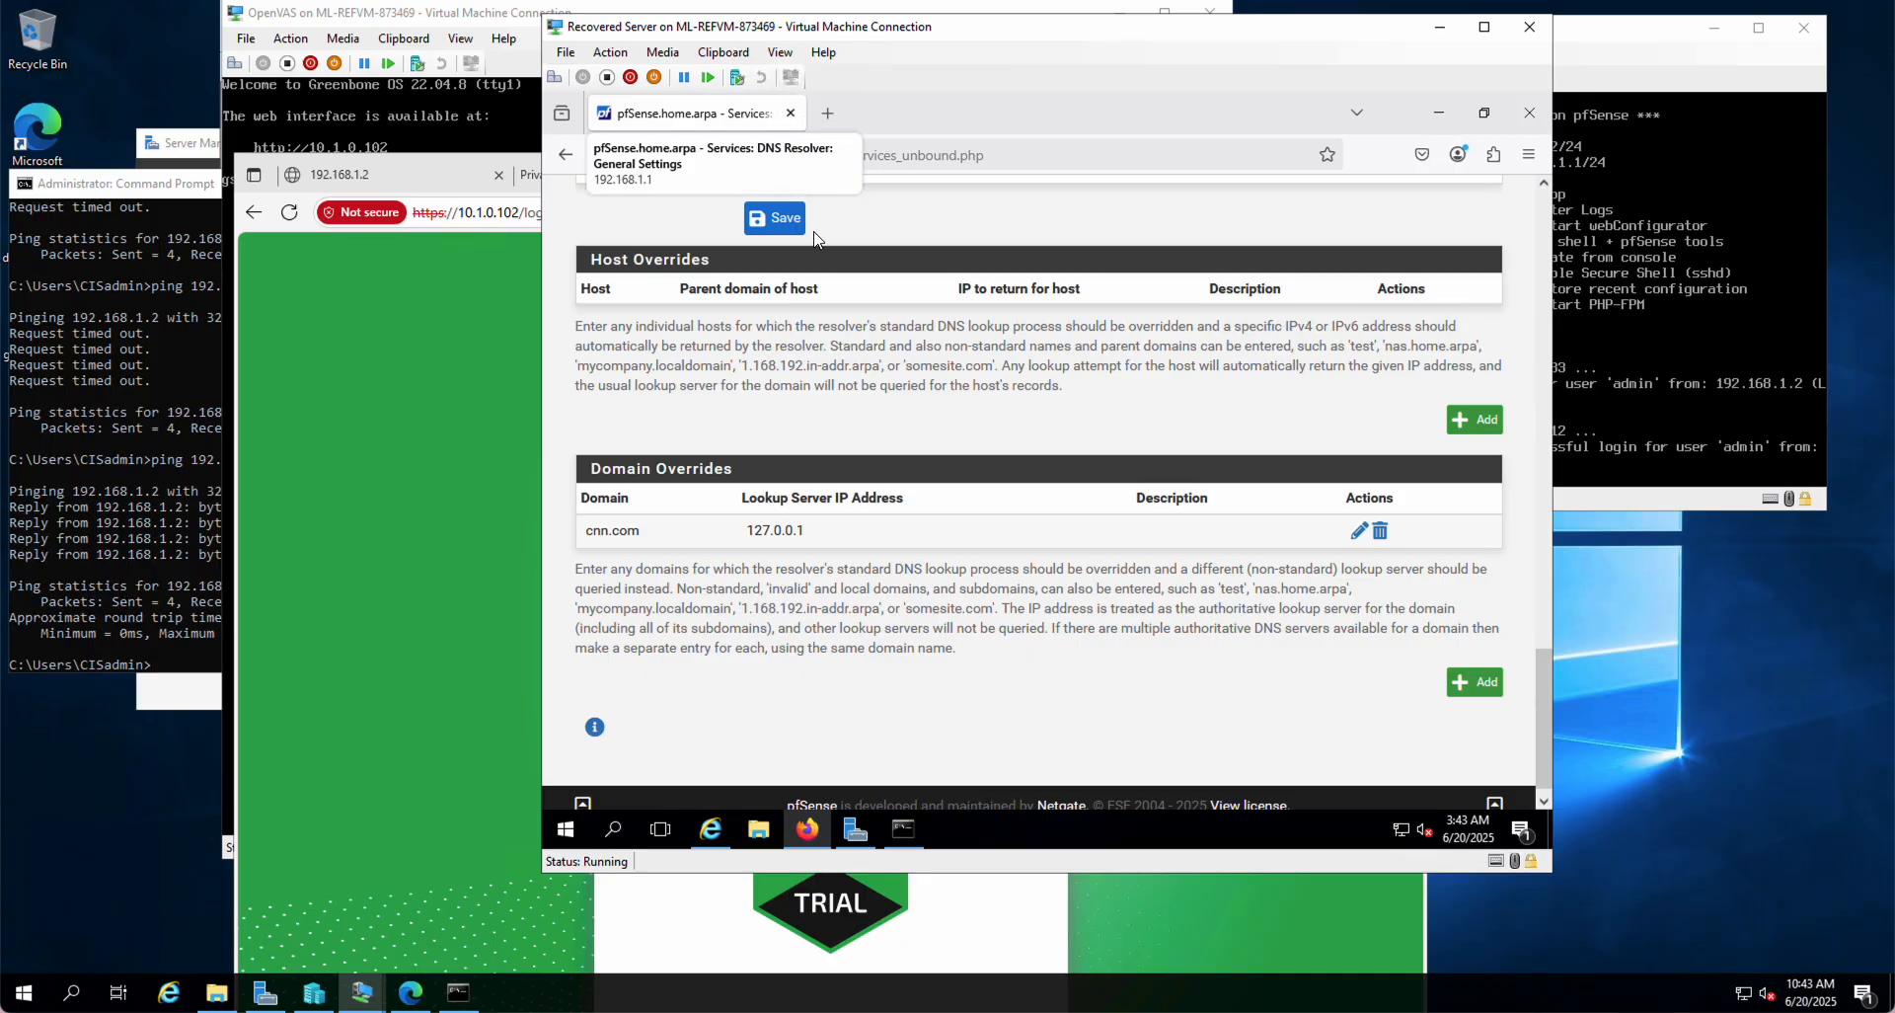
Step: In Internet Explorer, navigate to cnn.com
left_click(712, 837)
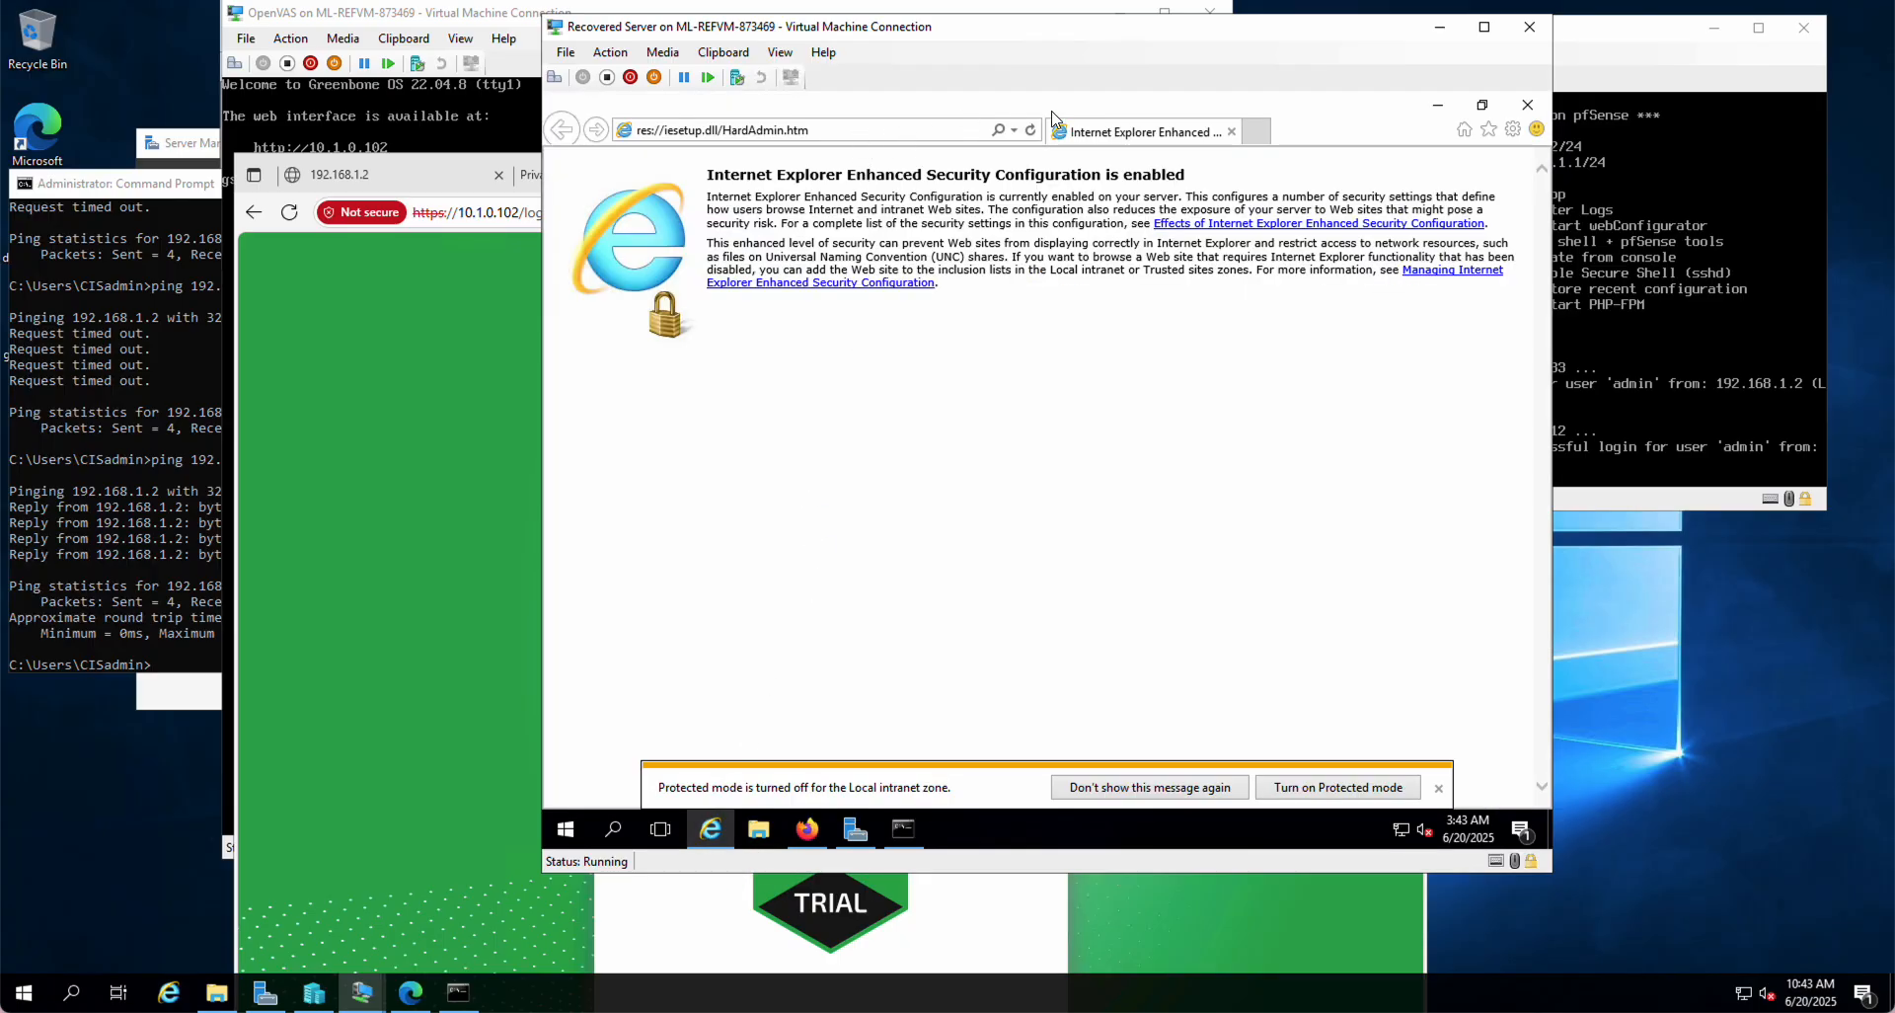
left_click(844, 129)
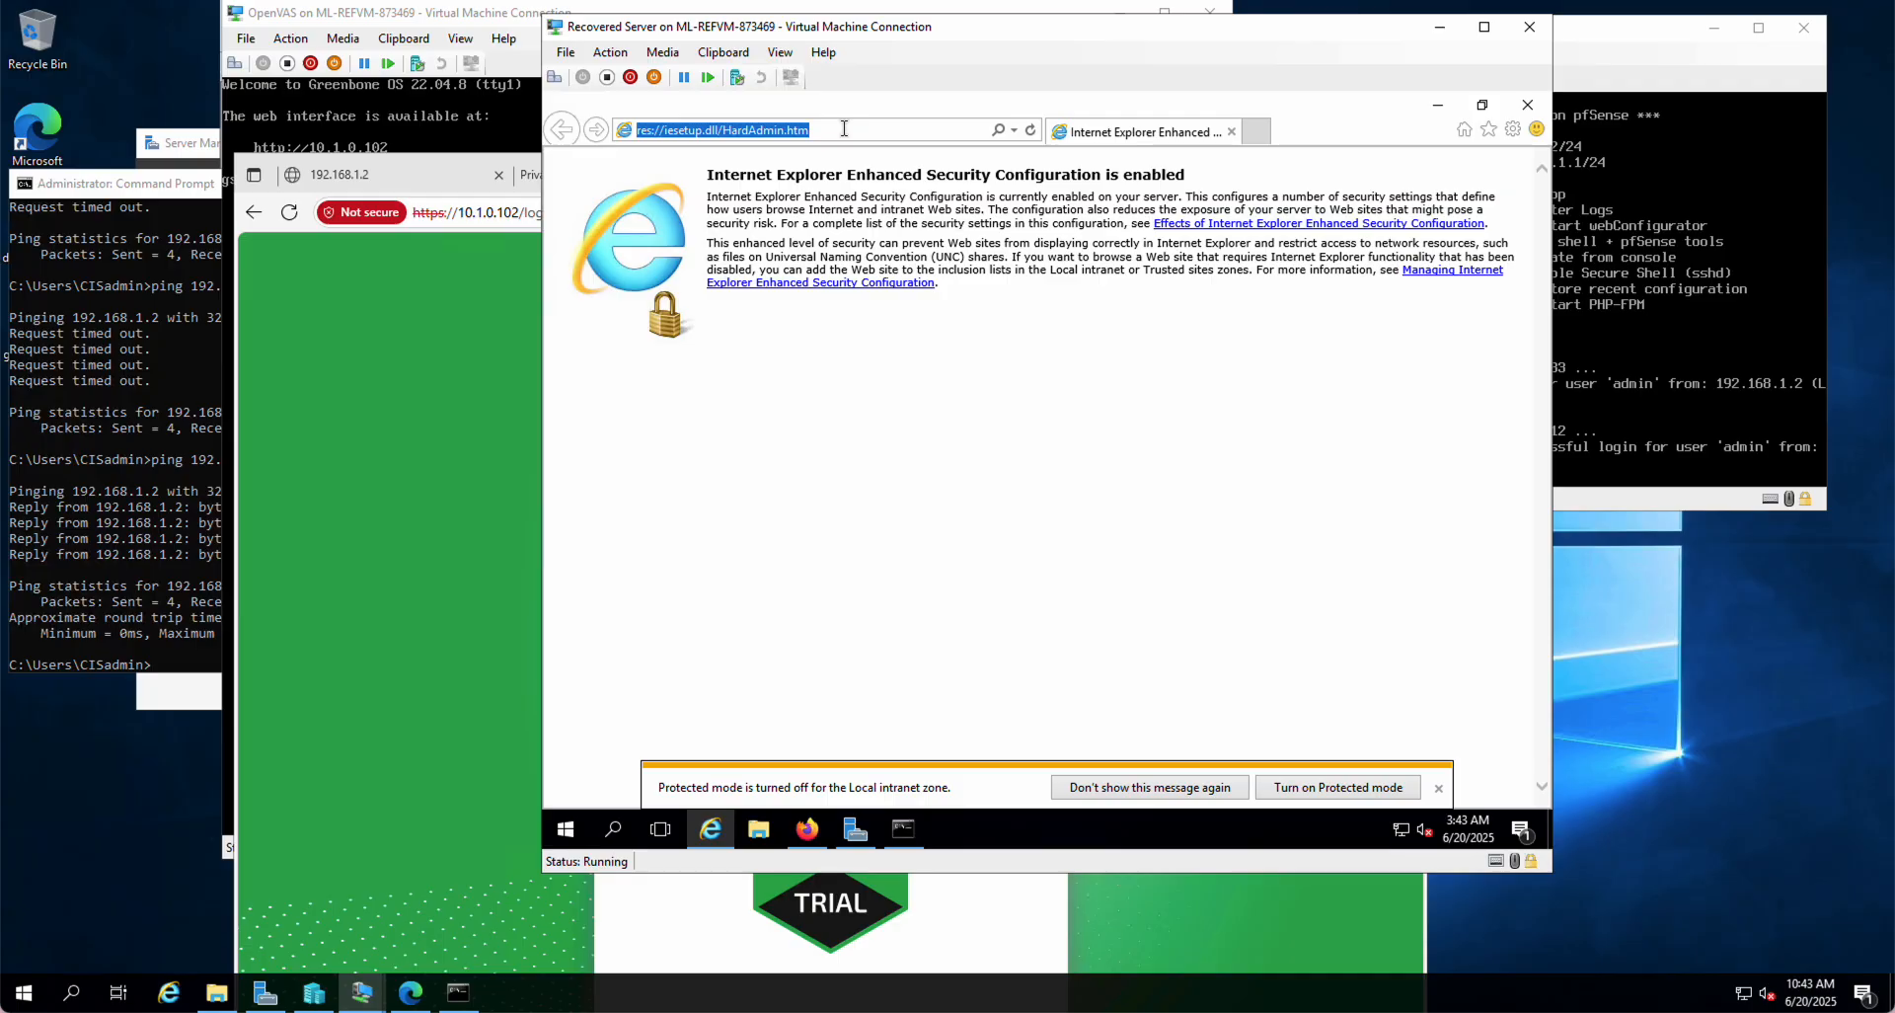
type("cnn.com")
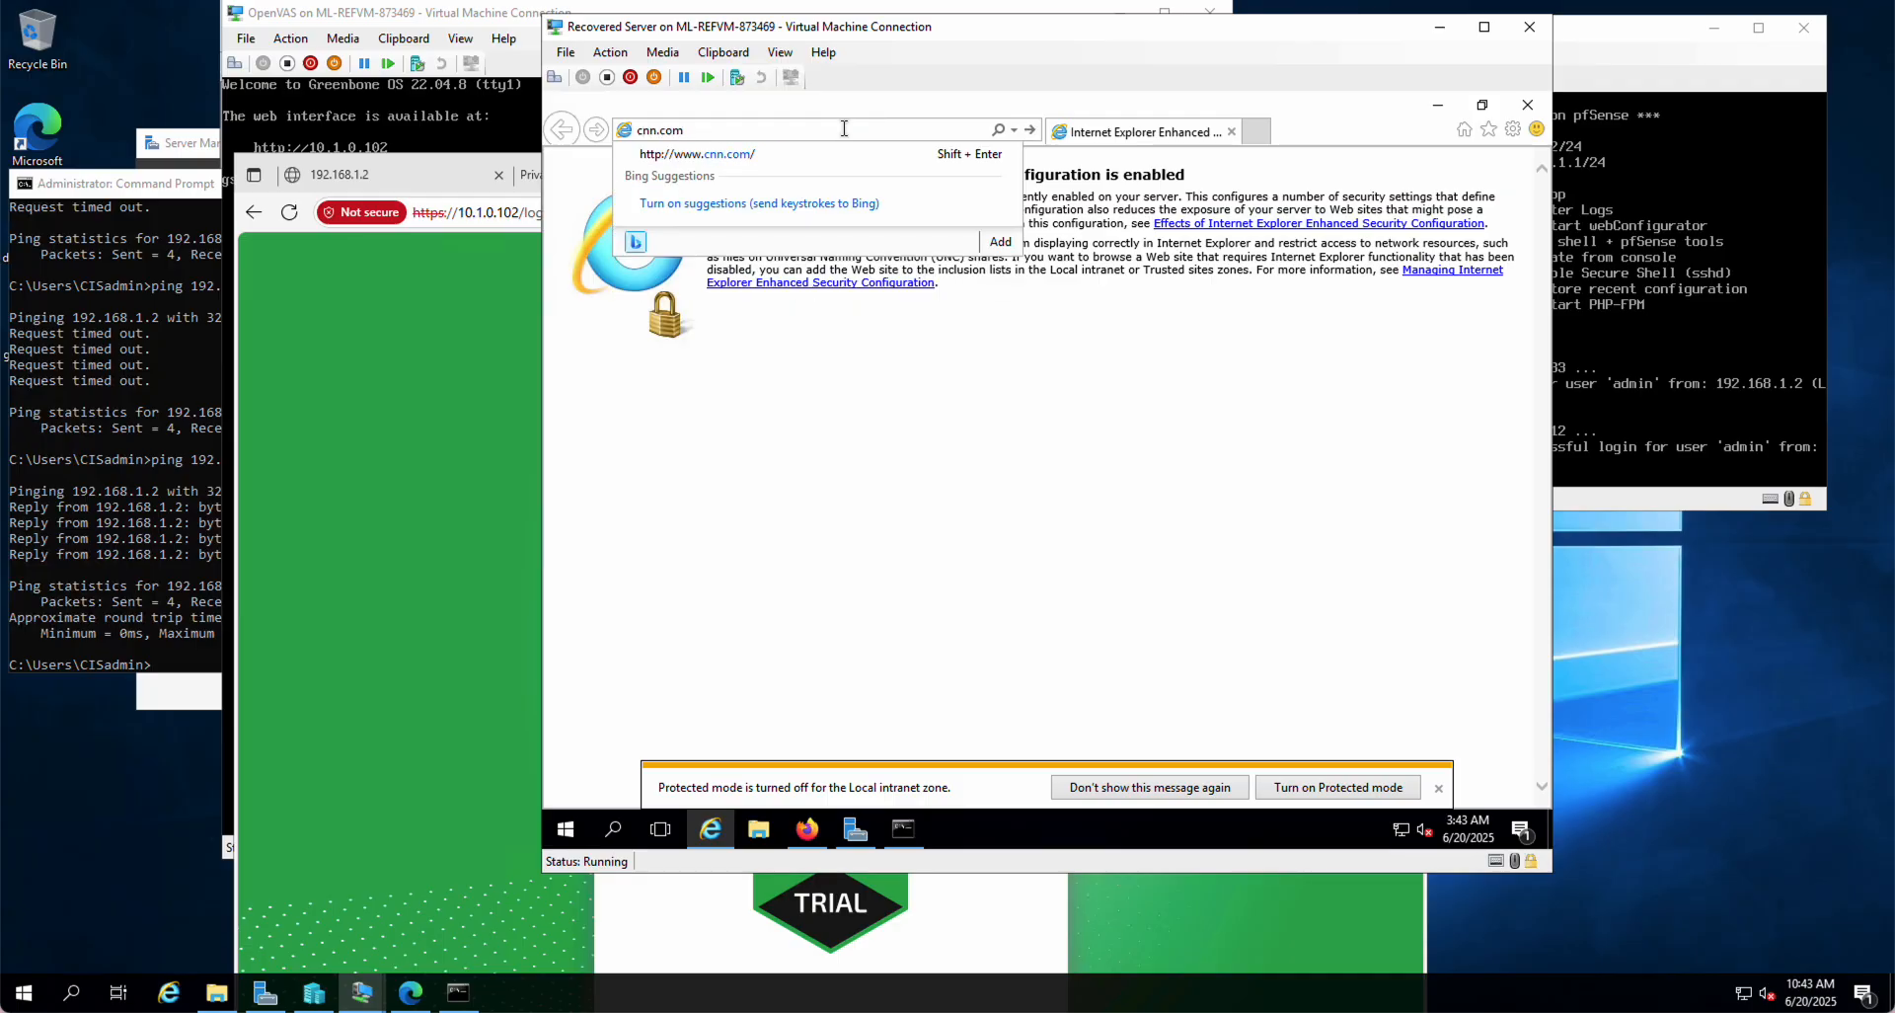
left_click(732, 155)
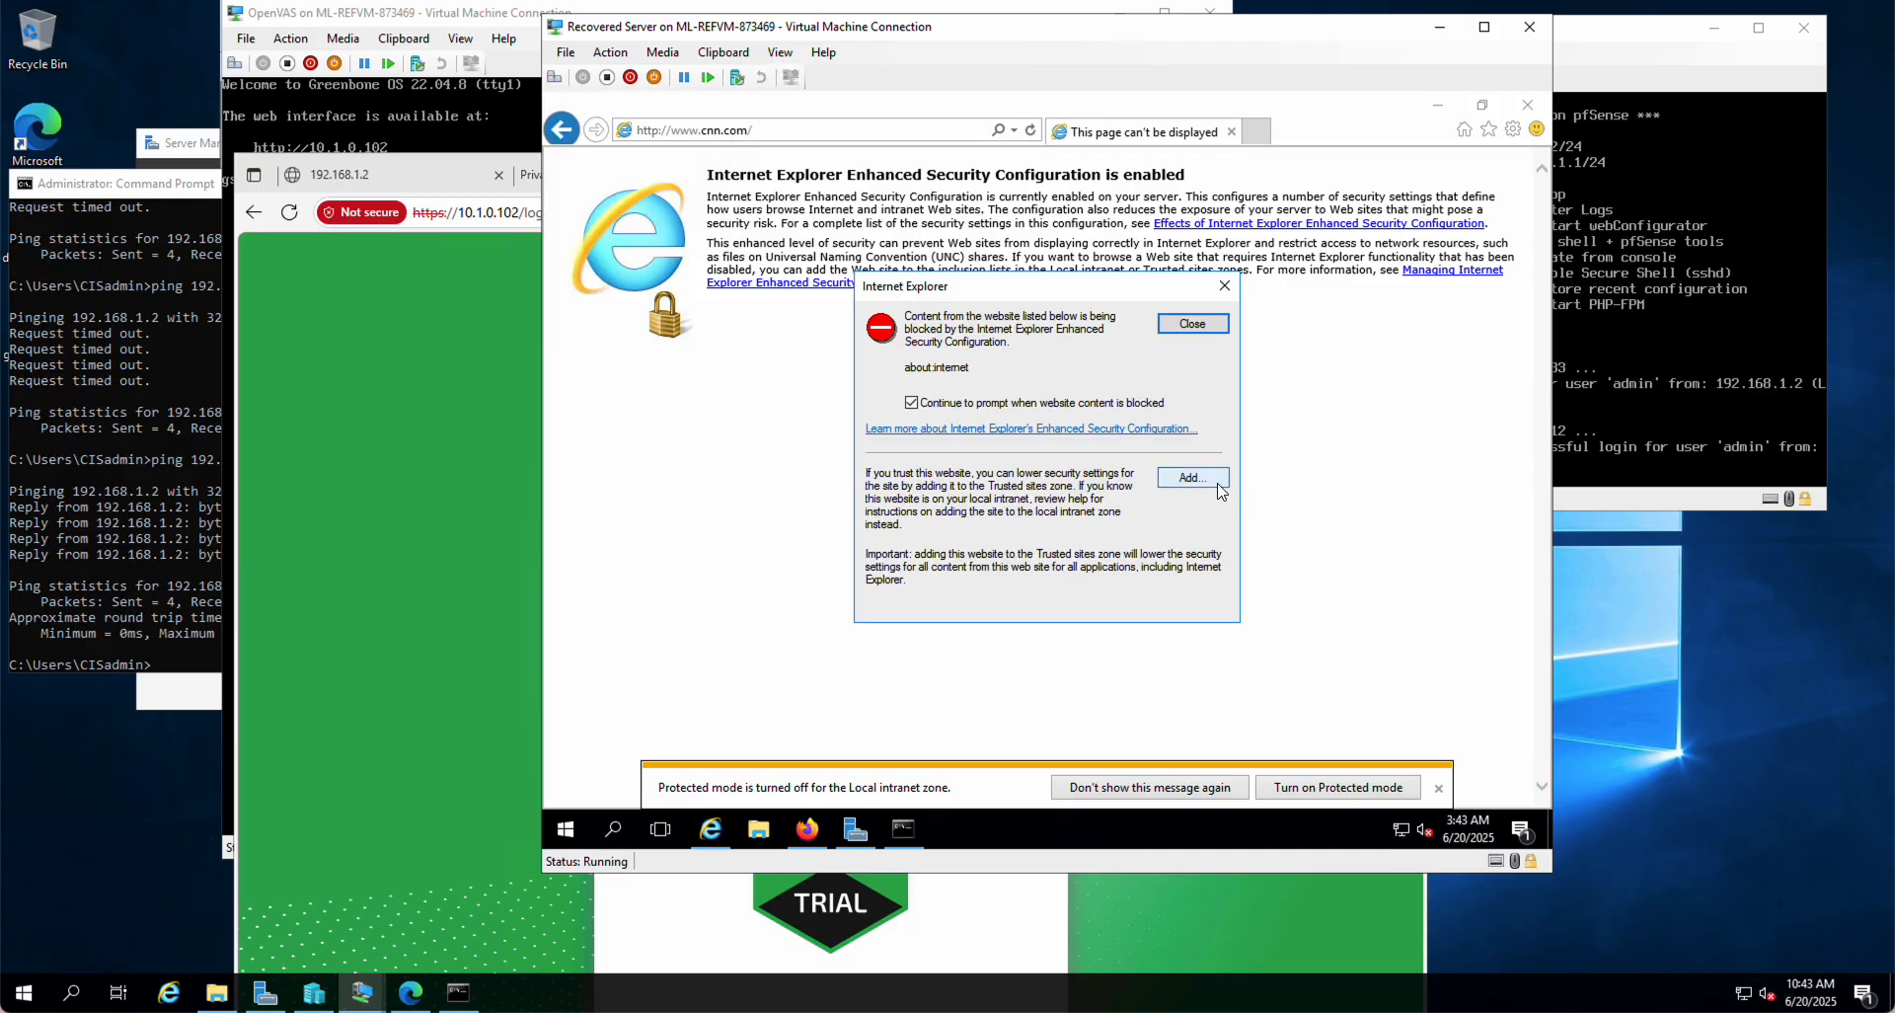
Step: Add about:internet to Trusted sites without requiring https, and dismiss the Protected mode notice
left_click(1195, 477)
left_click(1180, 433)
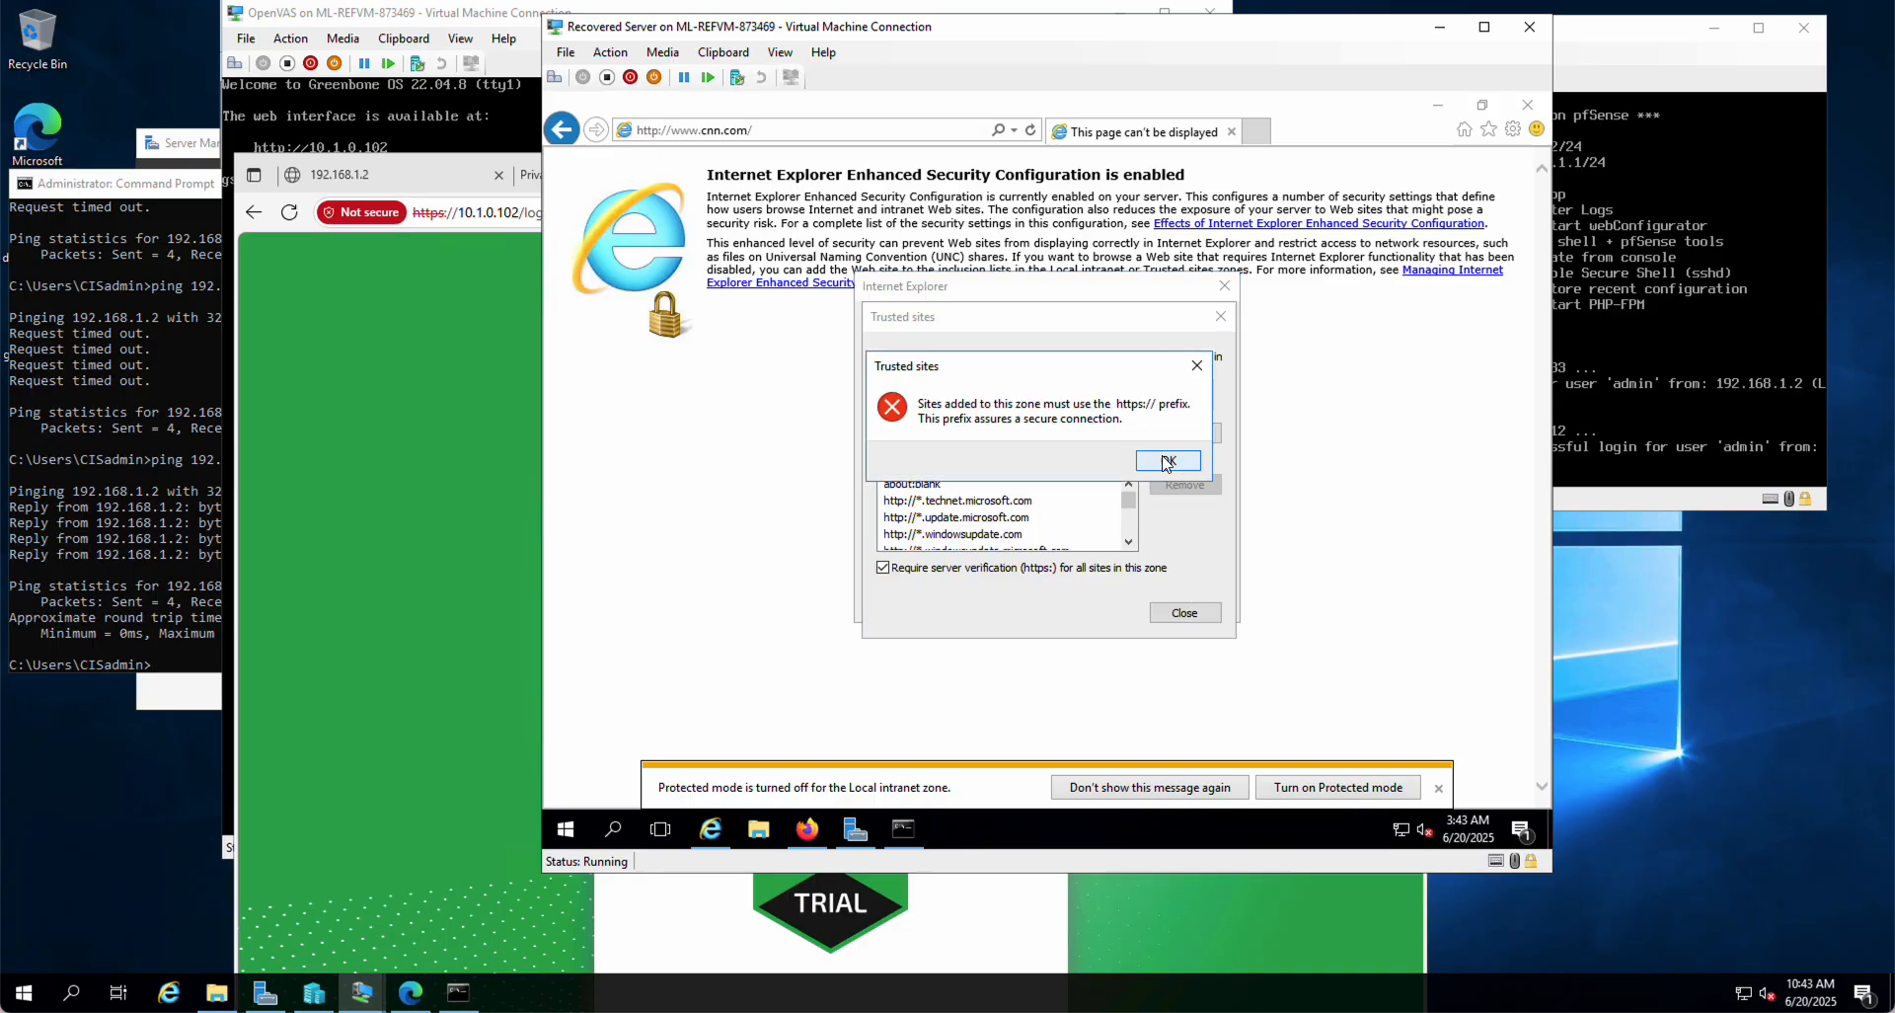
left_click(1168, 461)
left_click(1182, 433)
left_click(1168, 461)
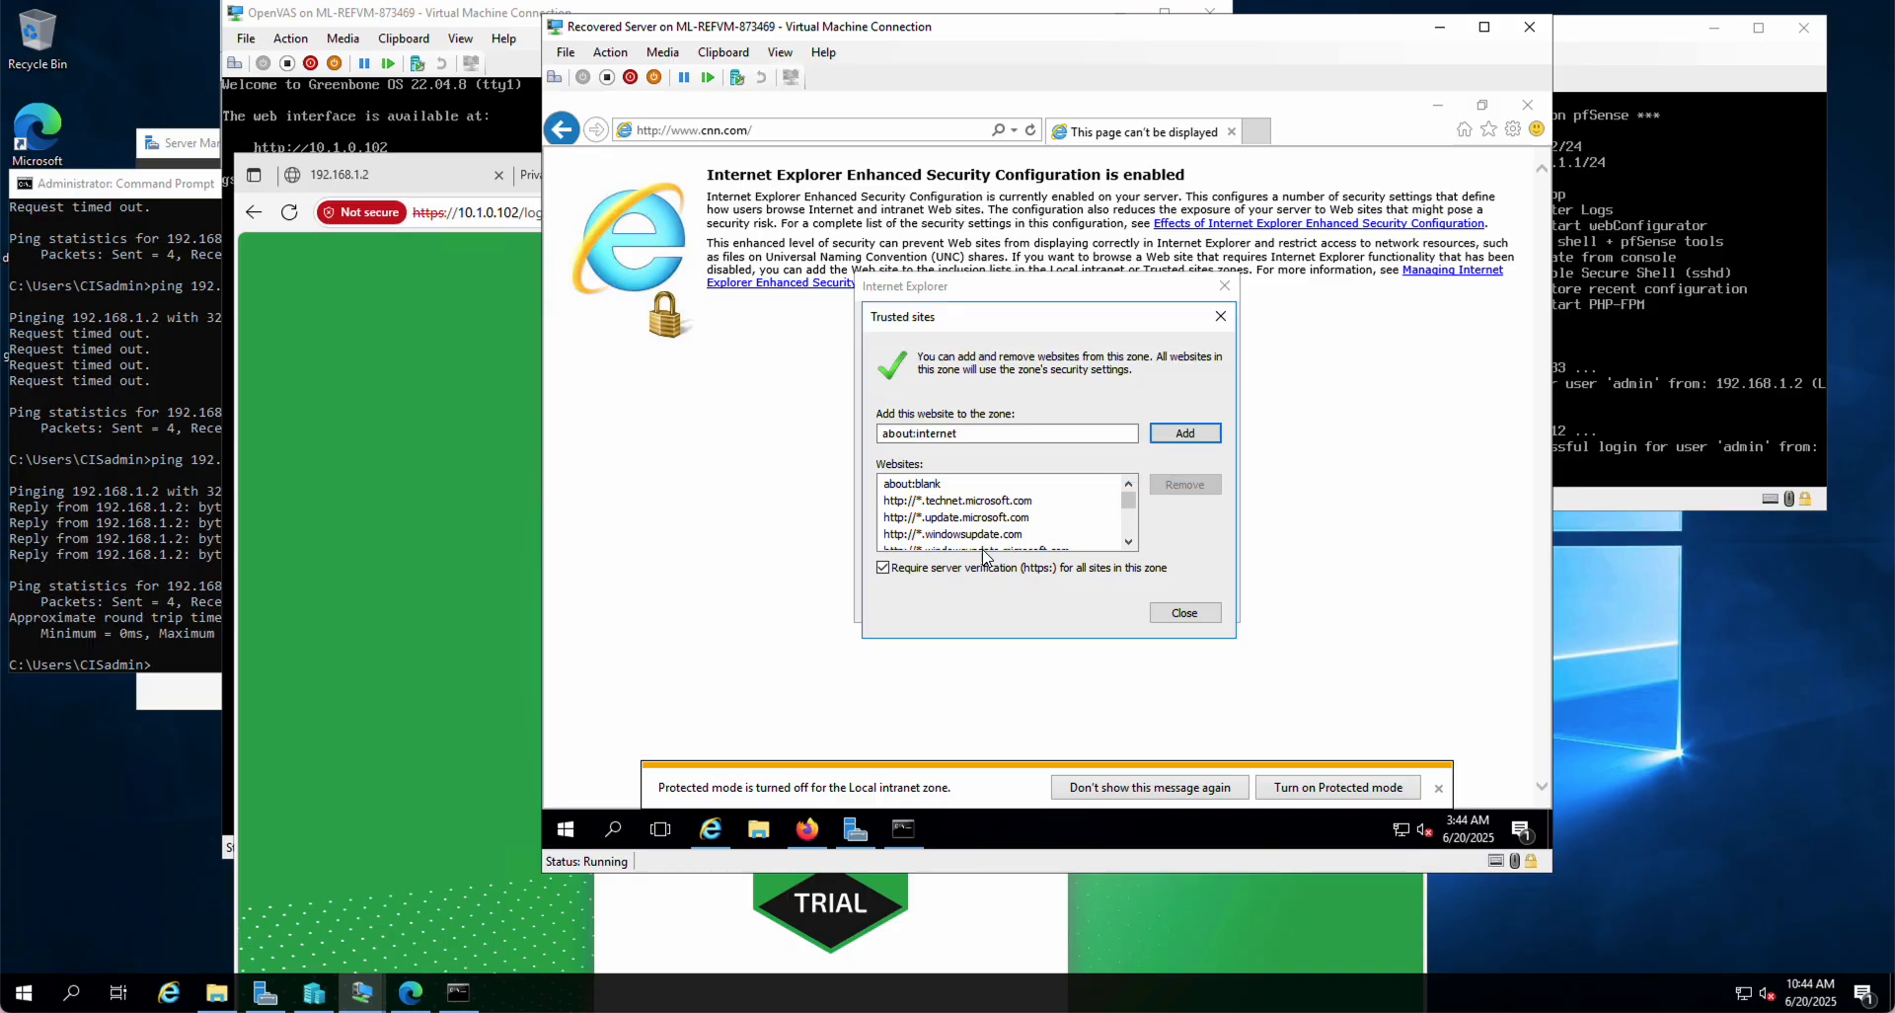
left_click(882, 568)
left_click(1184, 434)
left_click(1200, 614)
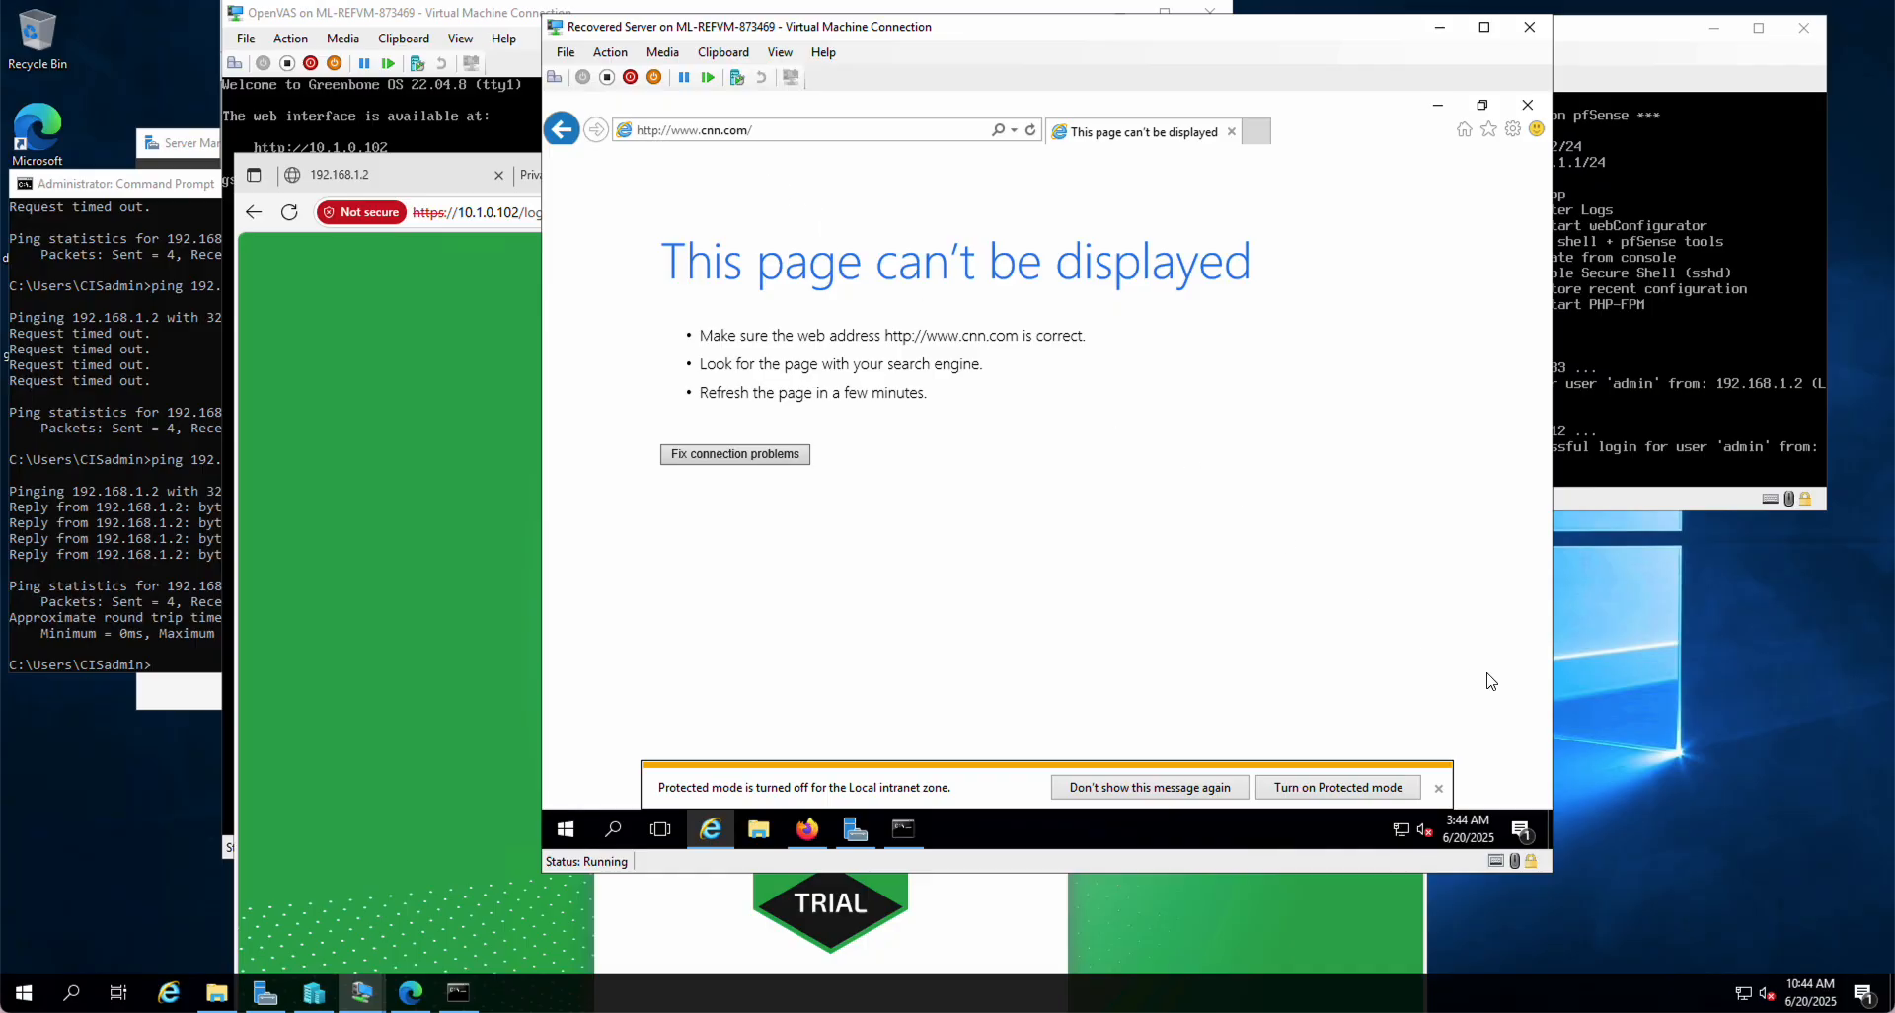
left_click(1438, 790)
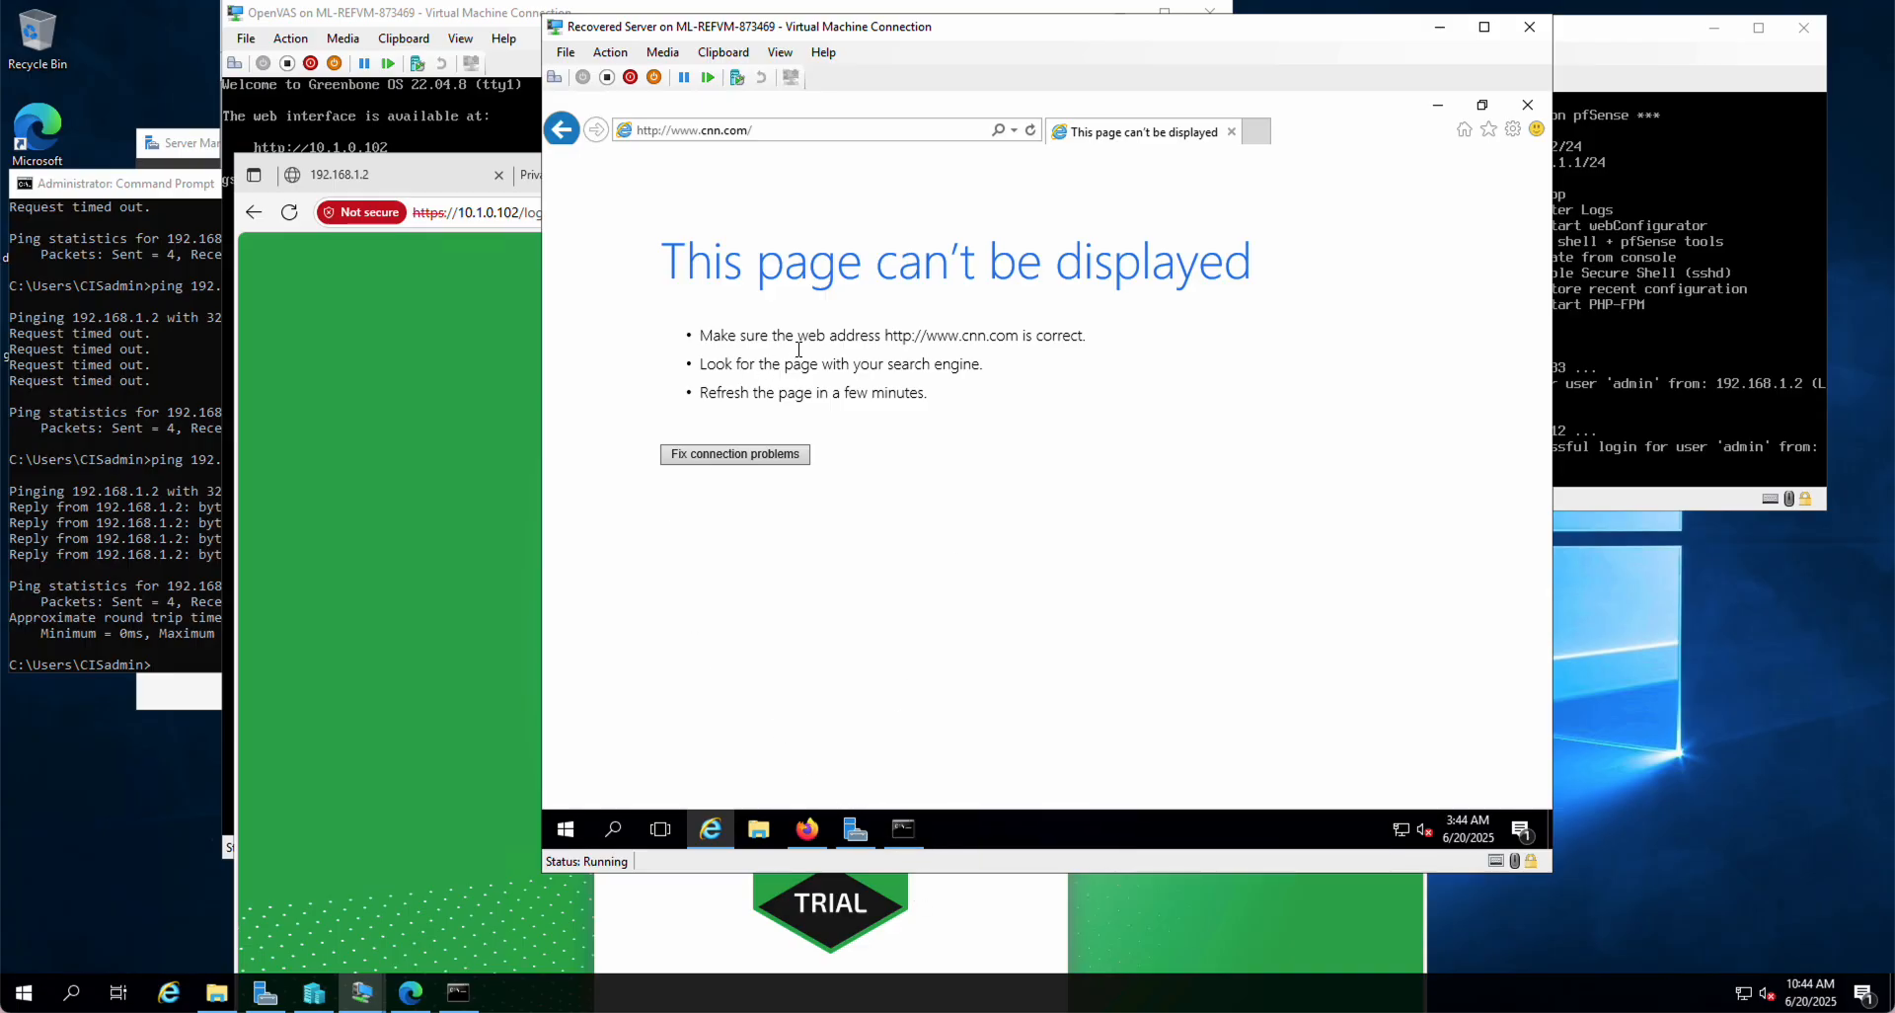
Step: Delete the cnn.com domain override, apply the DNS Resolver change, and return to Internet Explorer
left_click(810, 829)
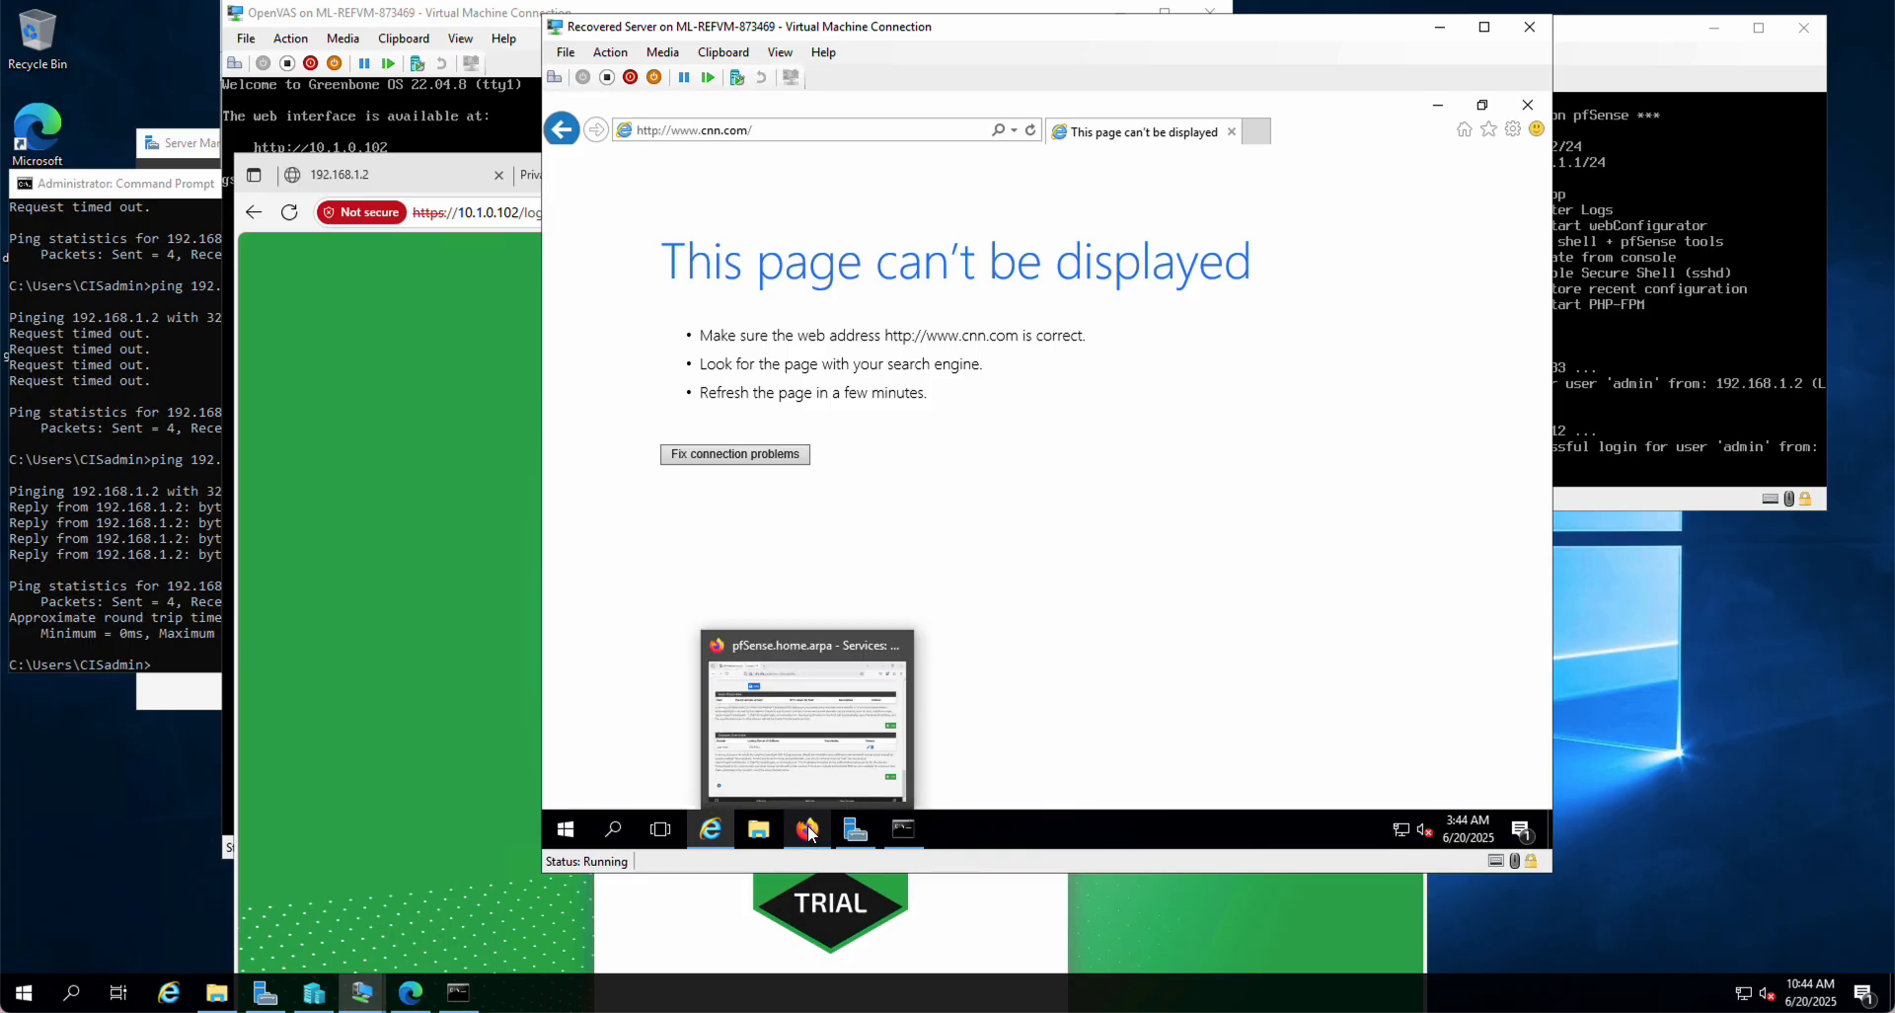
left_click(923, 751)
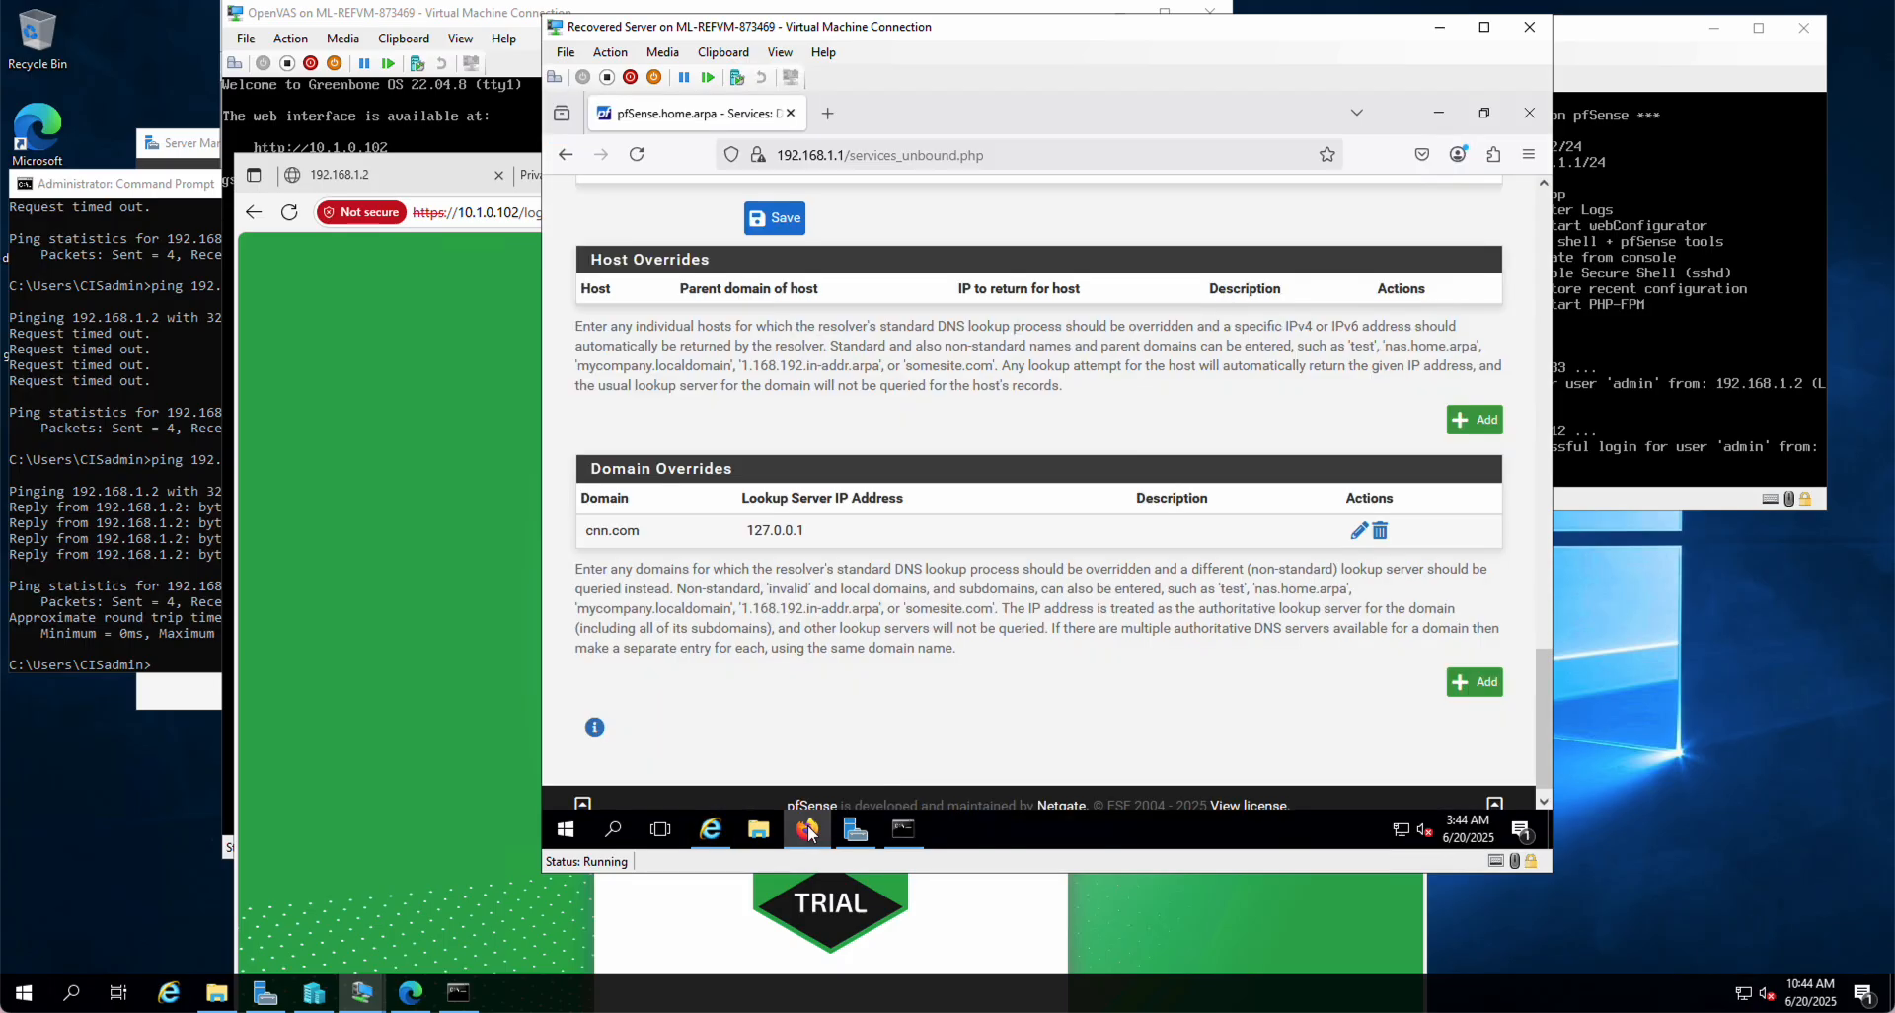
left_click(1380, 533)
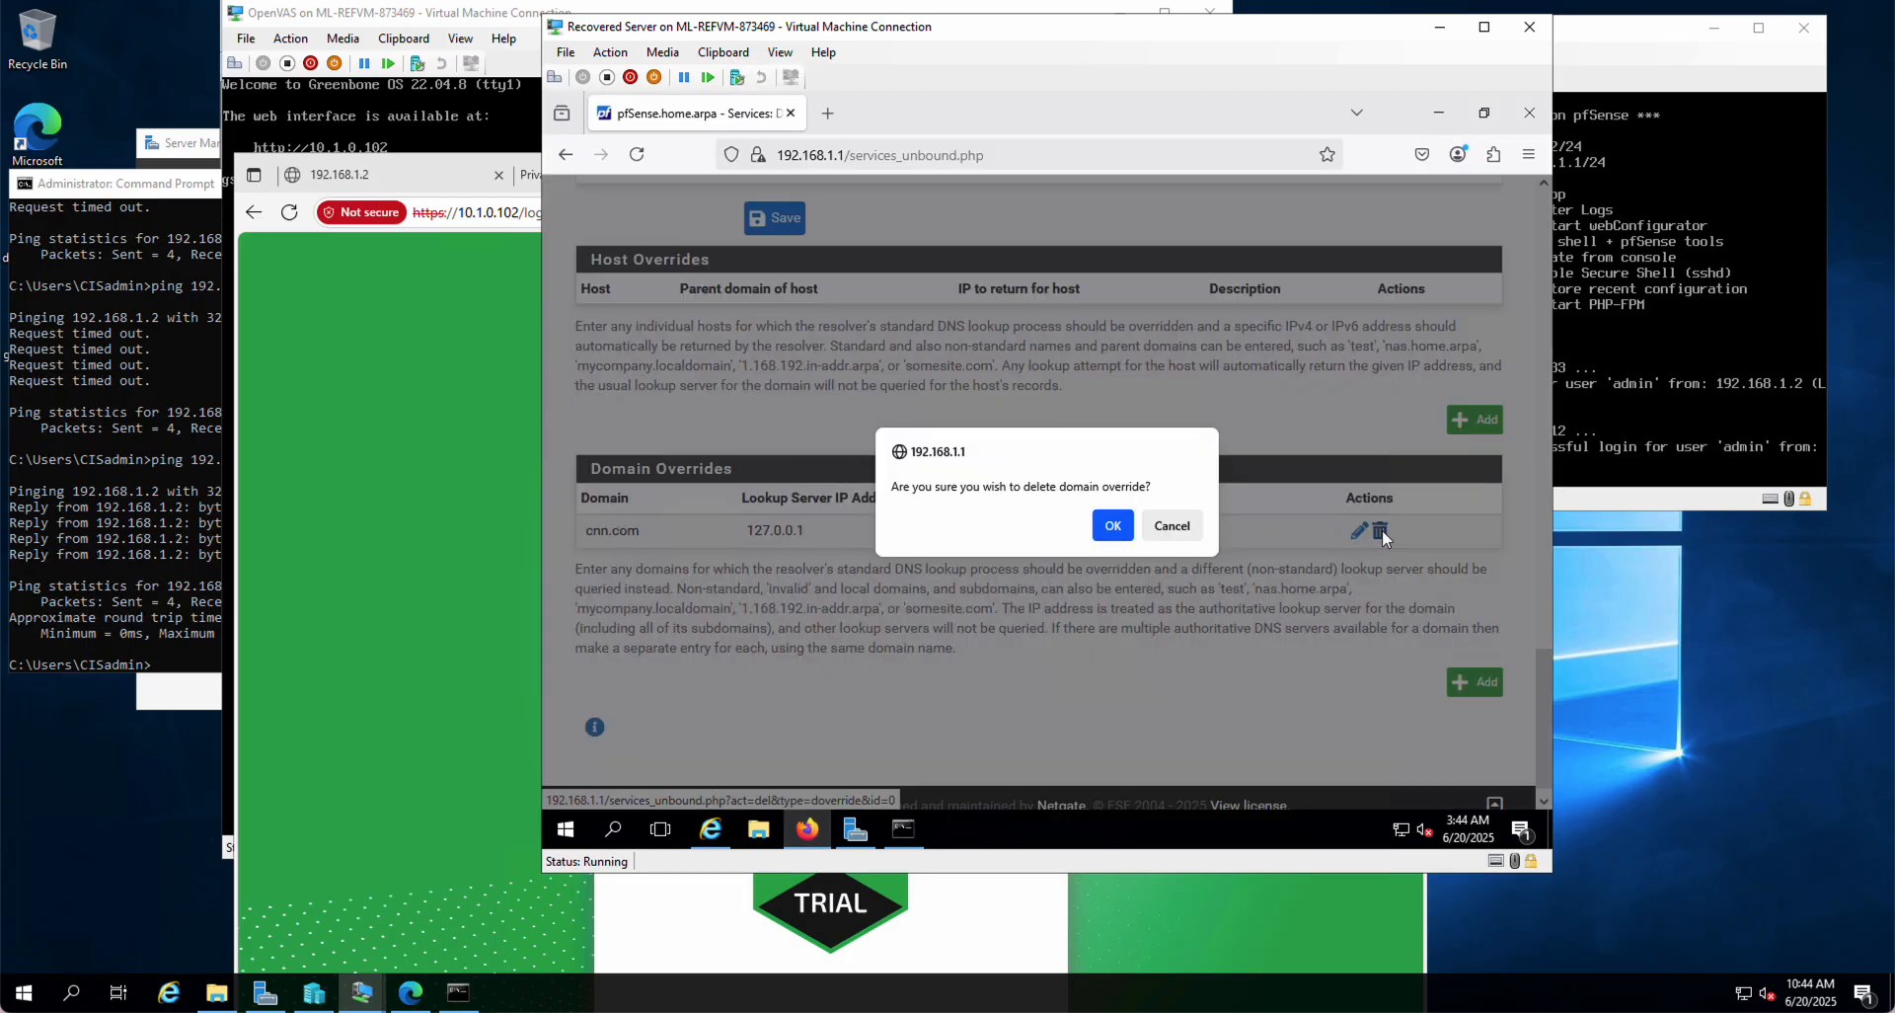
left_click(1131, 533)
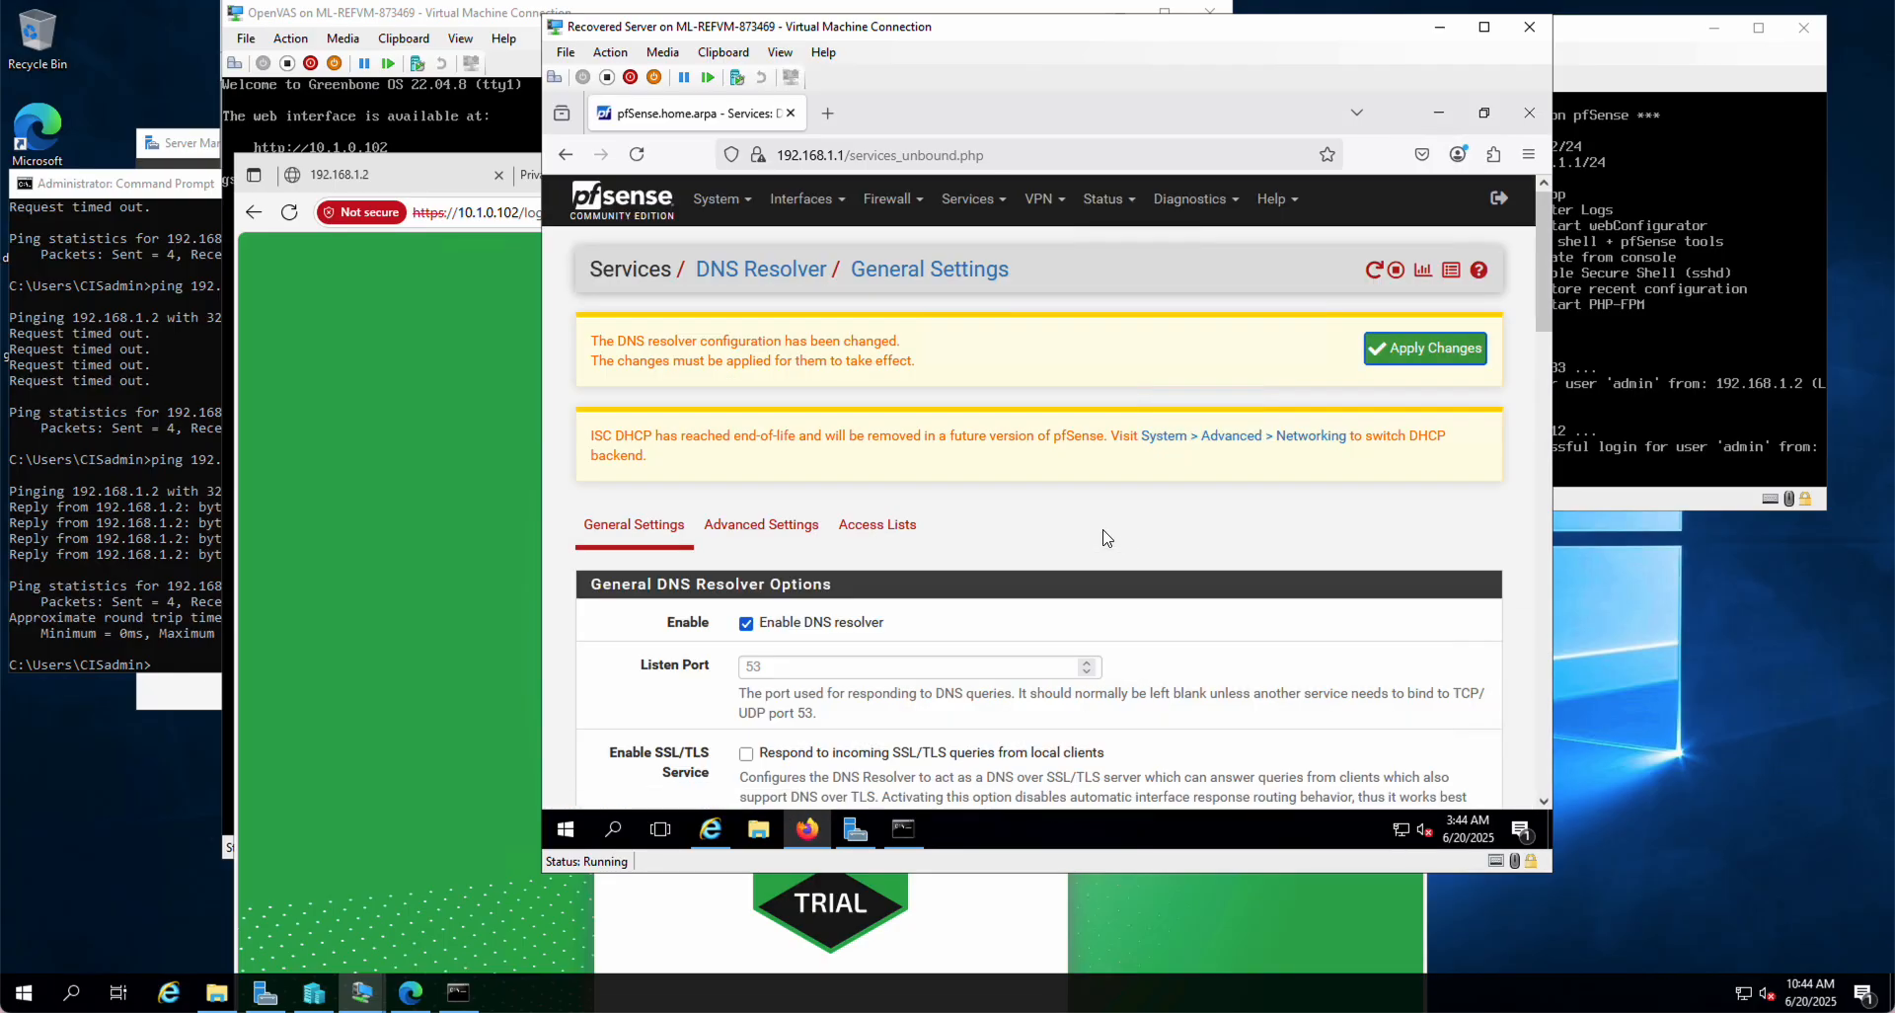
left_click(1412, 349)
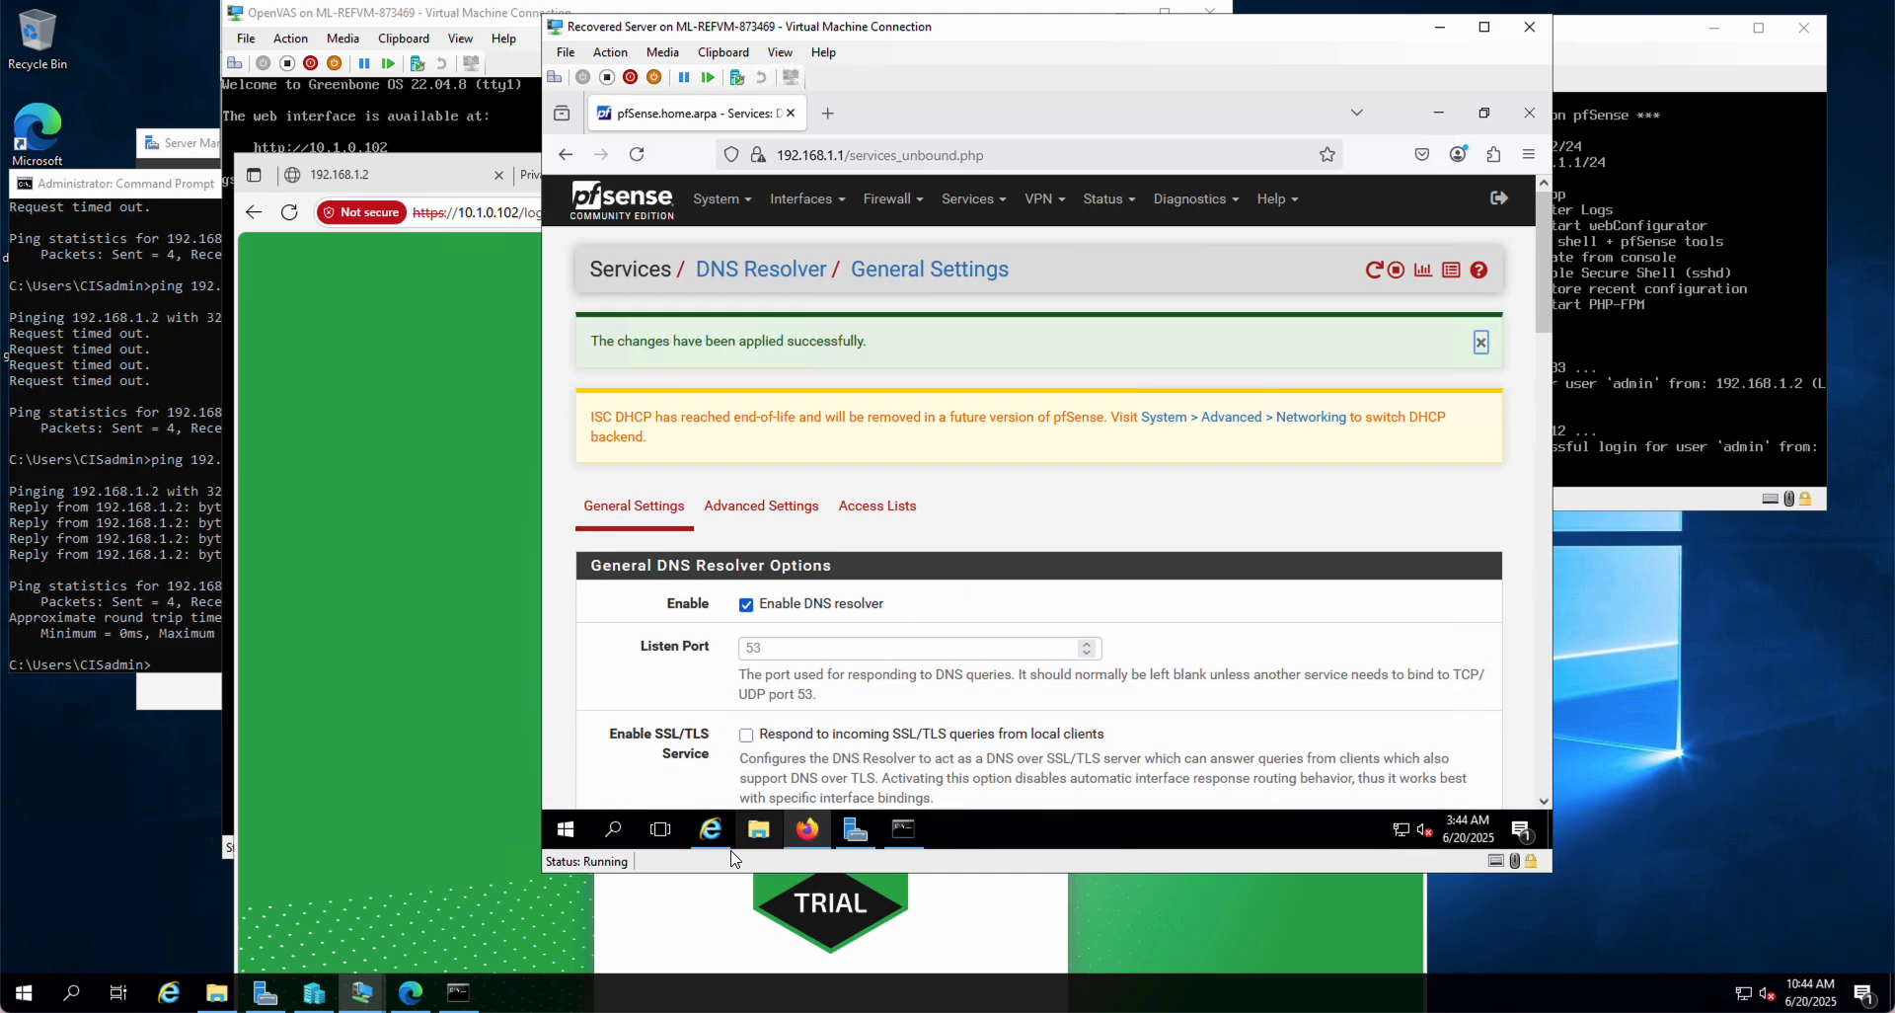
left_click(711, 829)
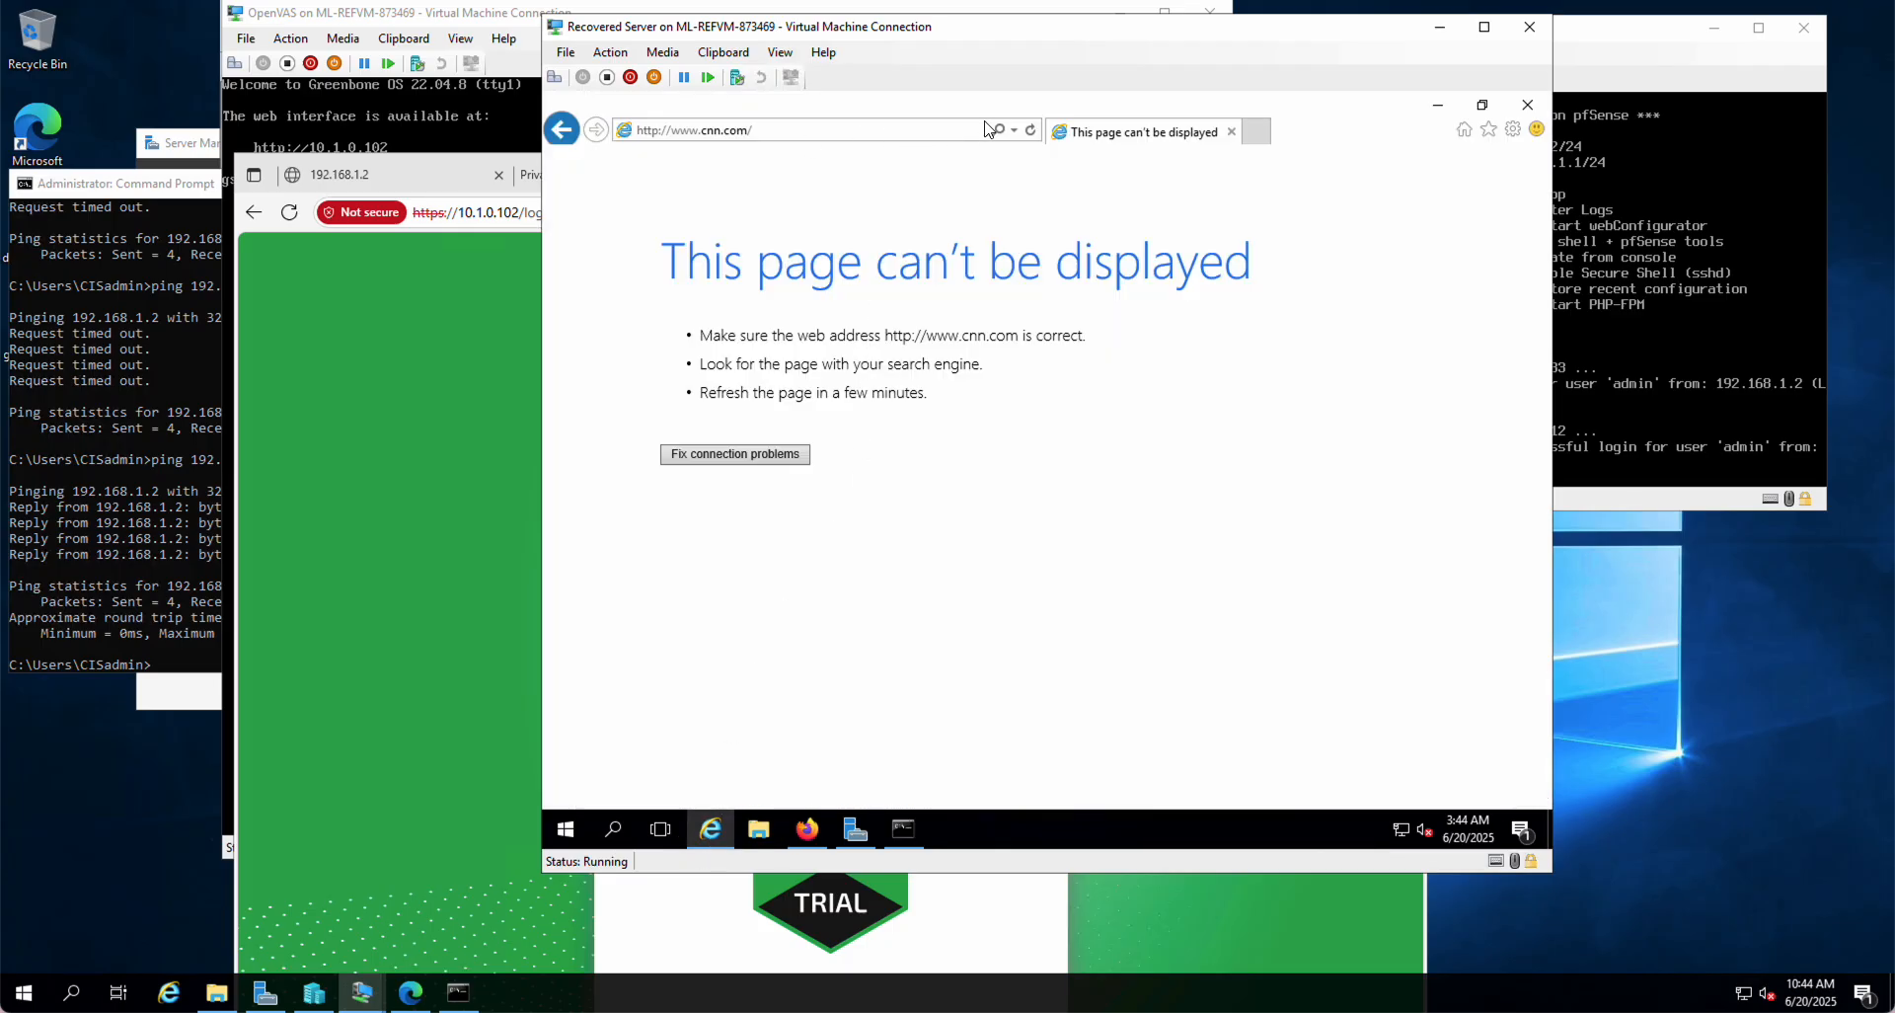
left_click(1030, 131)
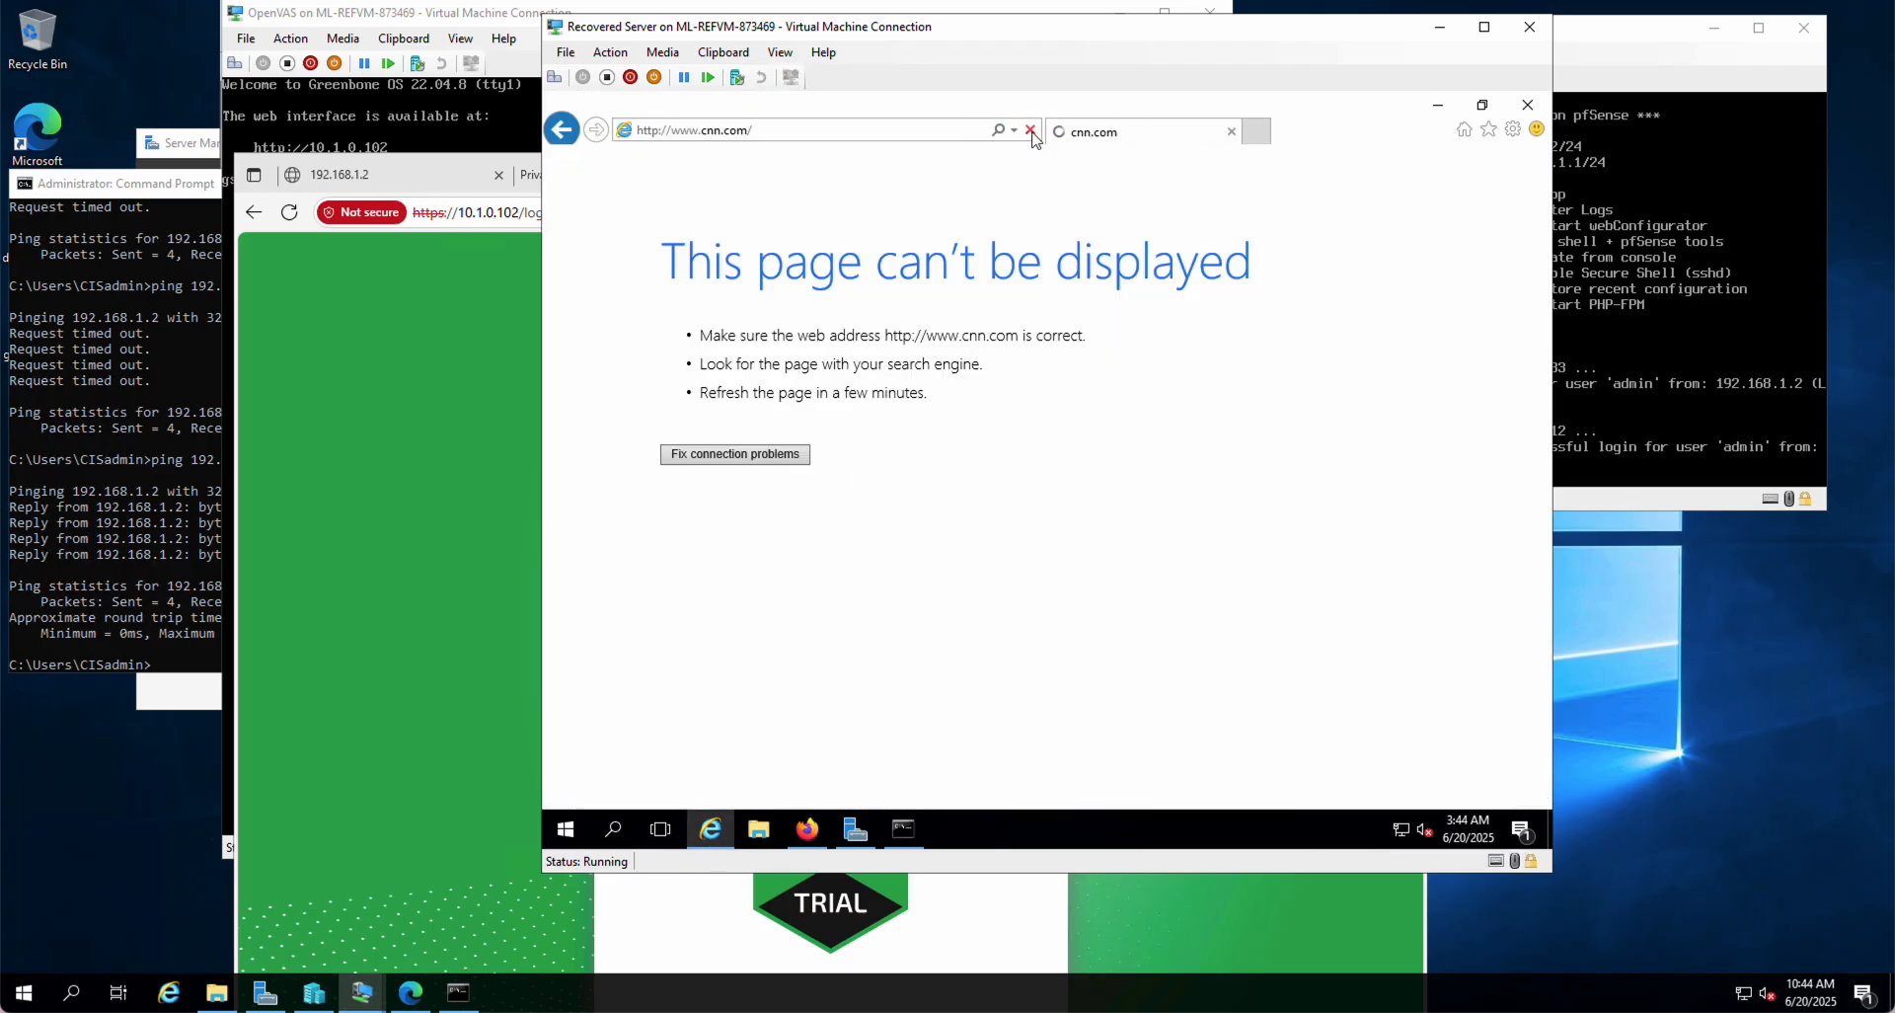
left_click(1086, 511)
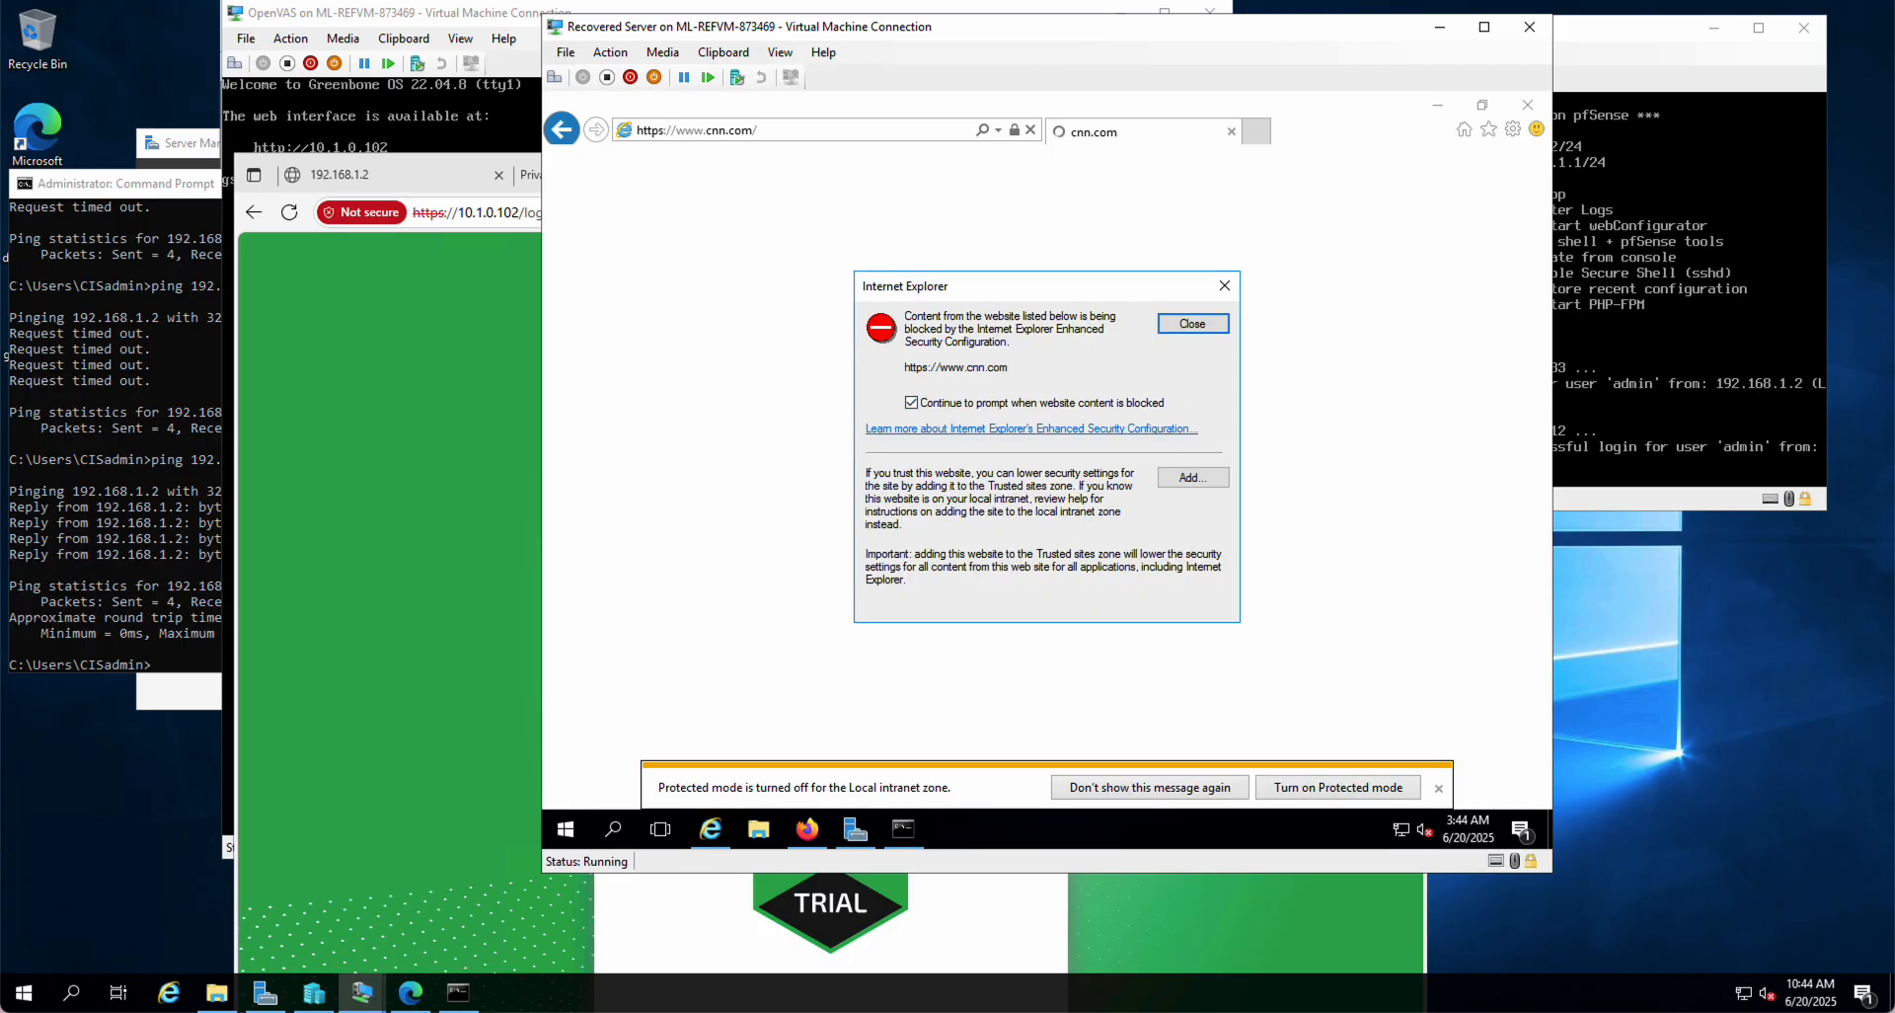
left_click(1199, 477)
left_click(1187, 433)
left_click(1186, 612)
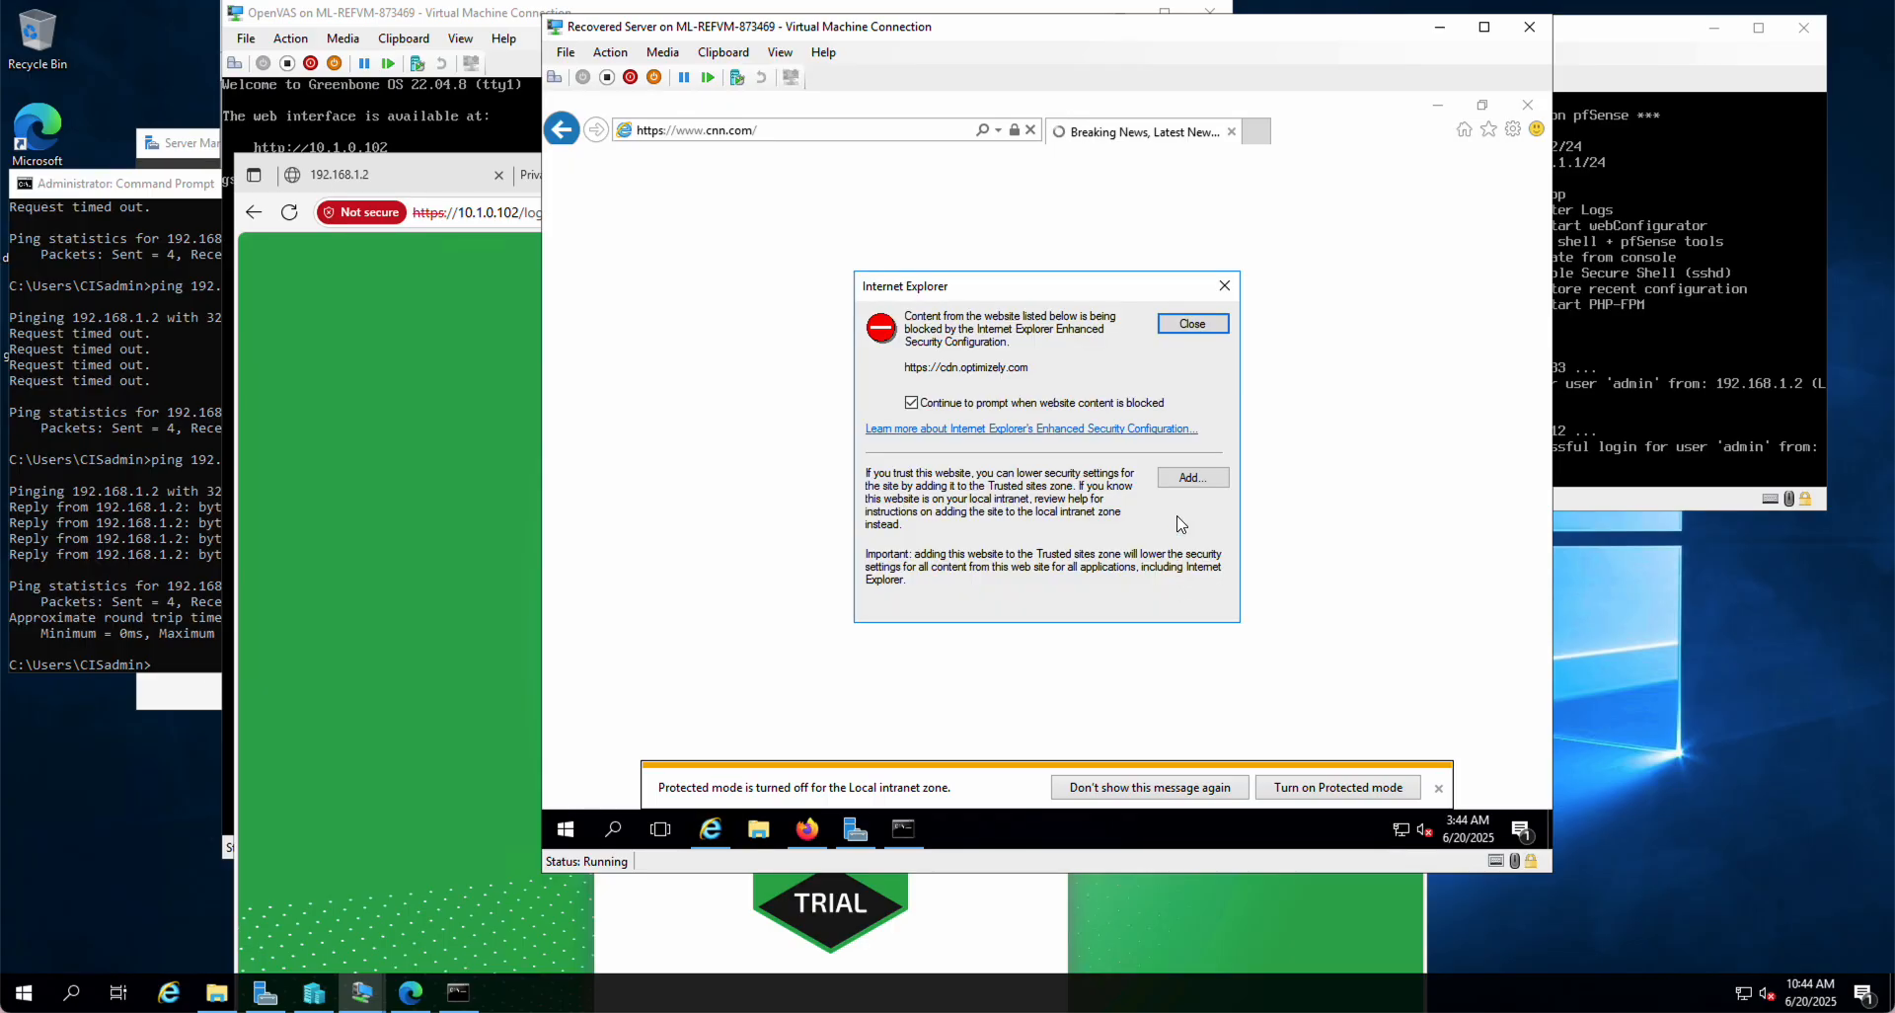
Step: Dismiss the blocked-content warnings, including cdn.optimizely.com, and the protected mode notice
left_click(1192, 329)
left_click(1188, 325)
left_click(1188, 325)
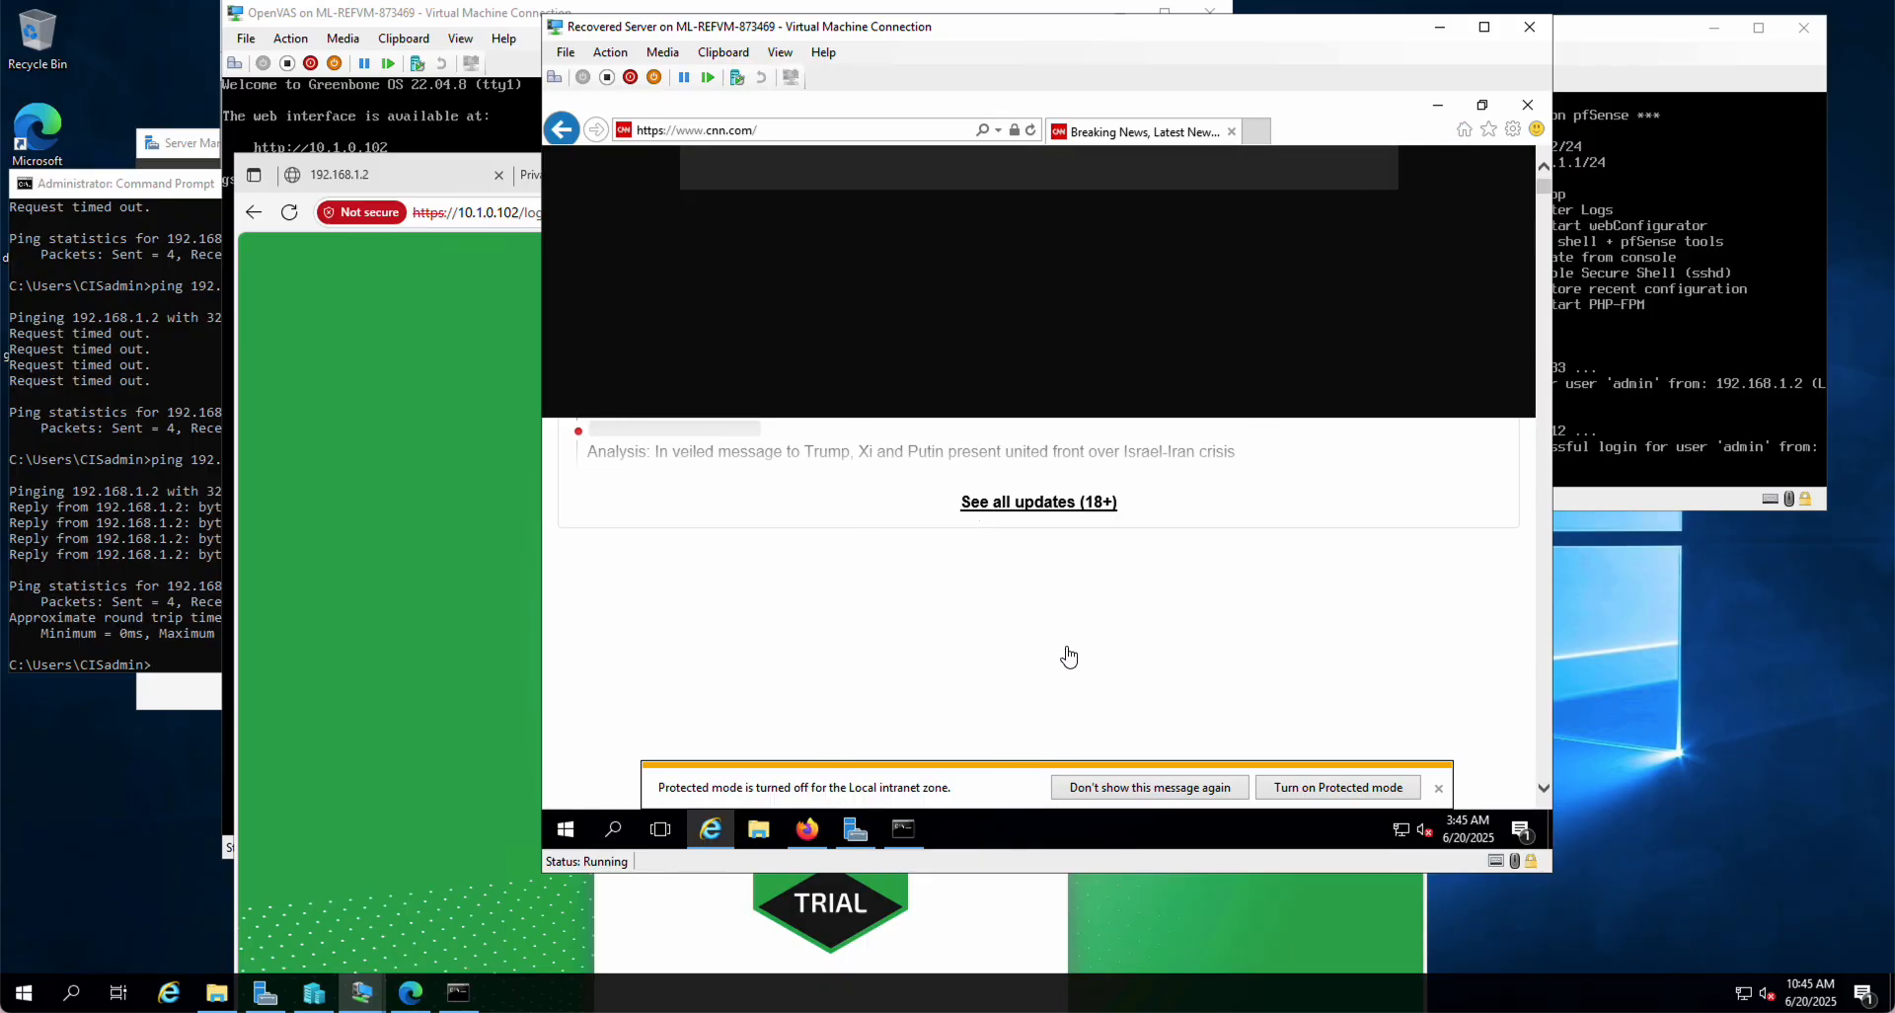
left_click(1191, 788)
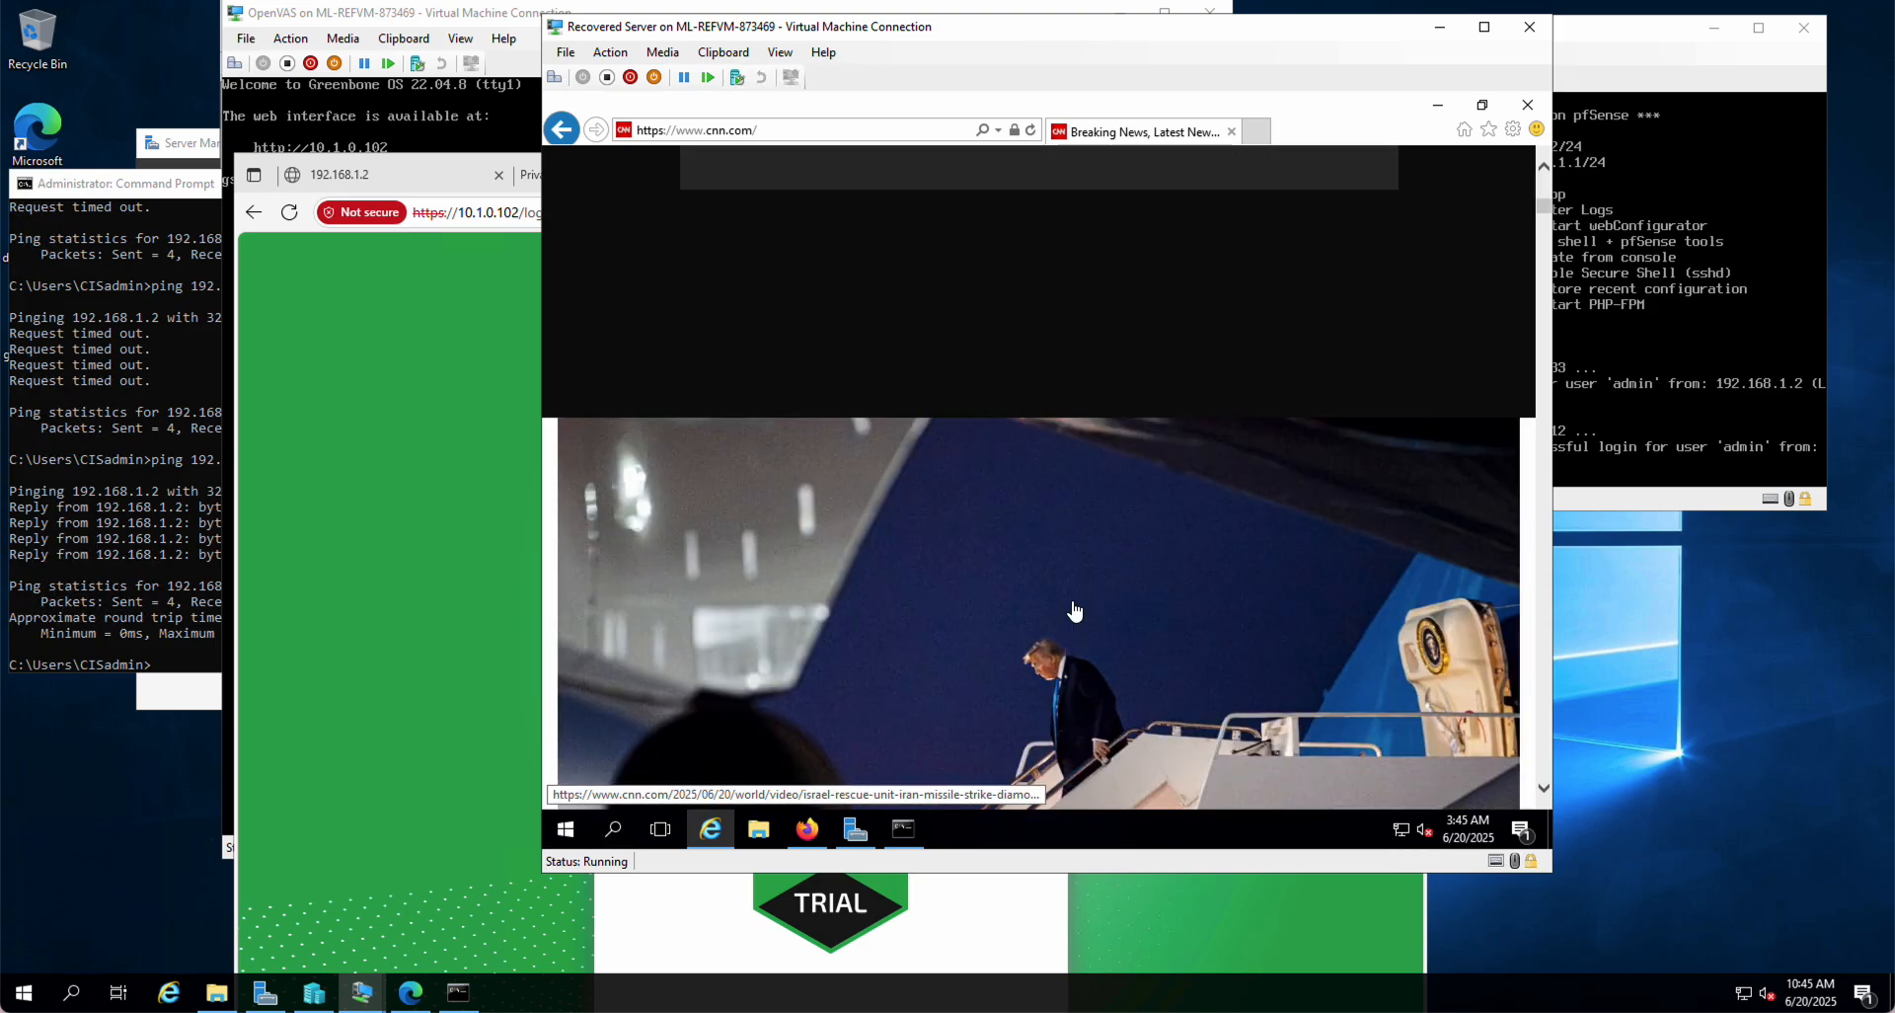
Step: Scroll through the loaded CNN page, then close Internet Explorer
scroll(1075, 611, "down", 8)
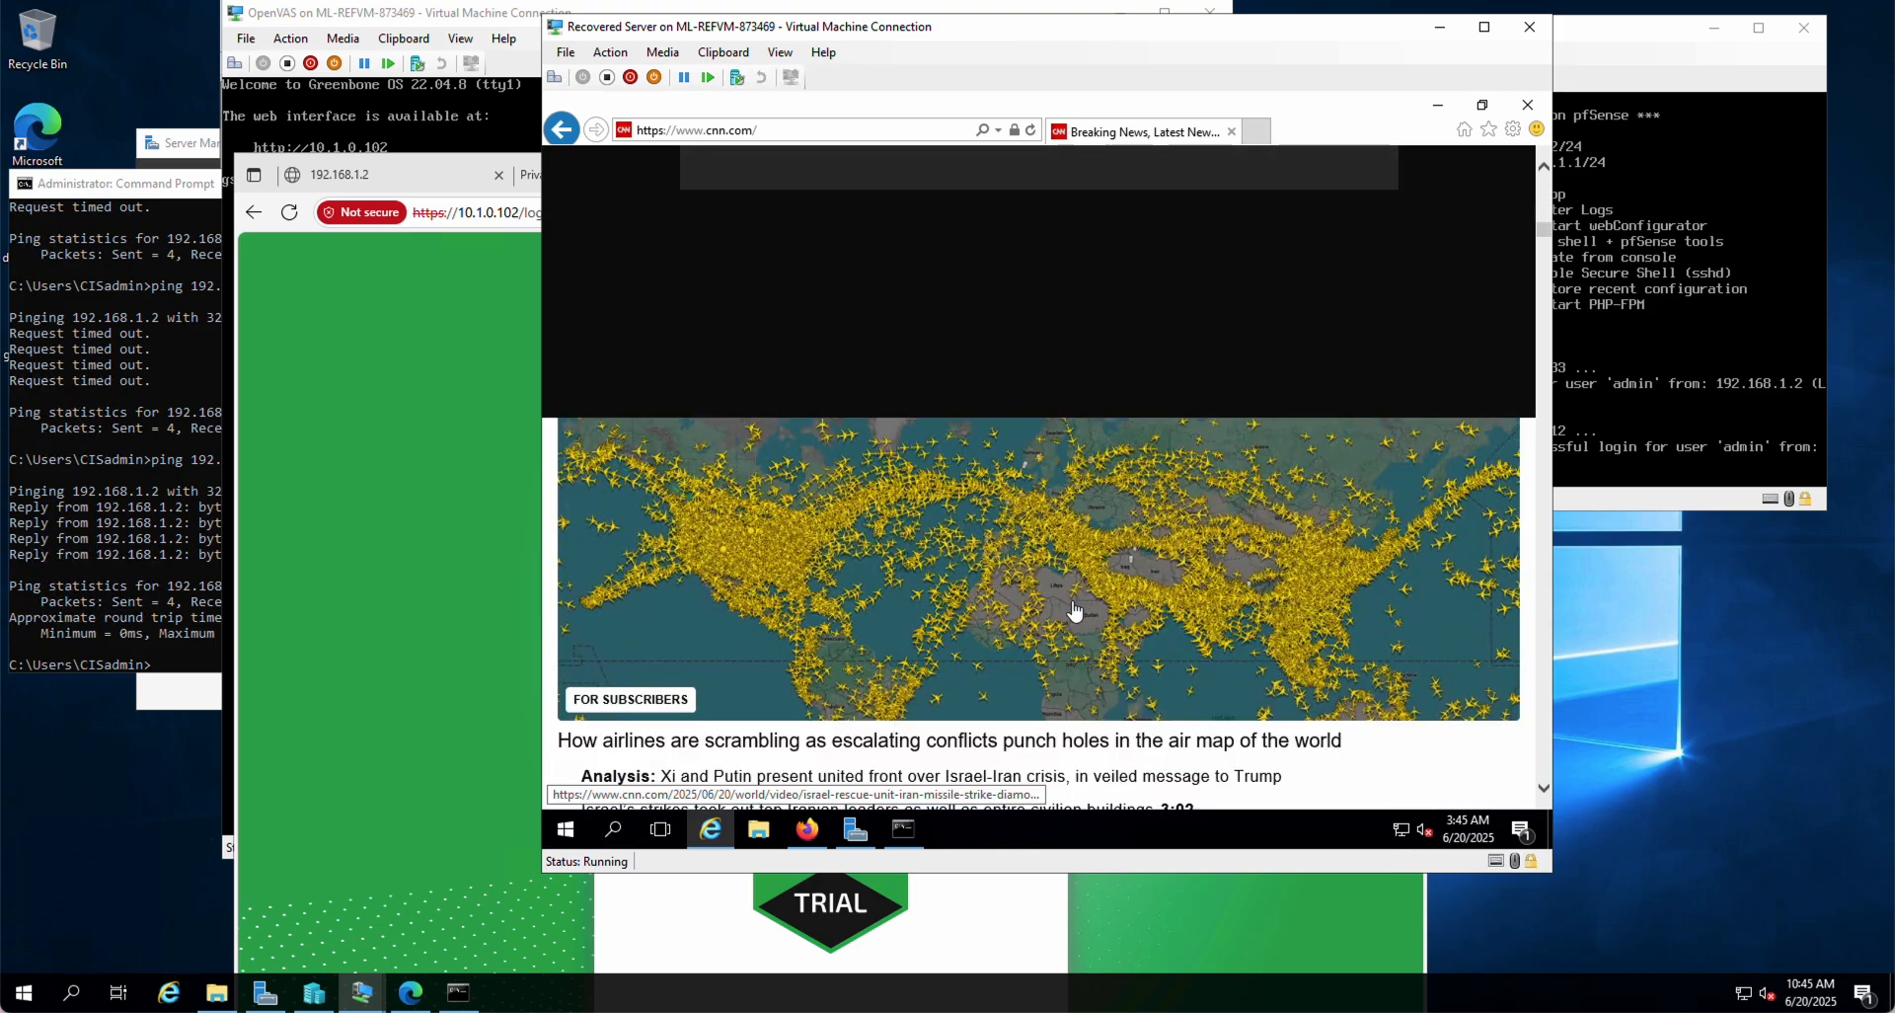
scroll(1075, 611, "down", 5)
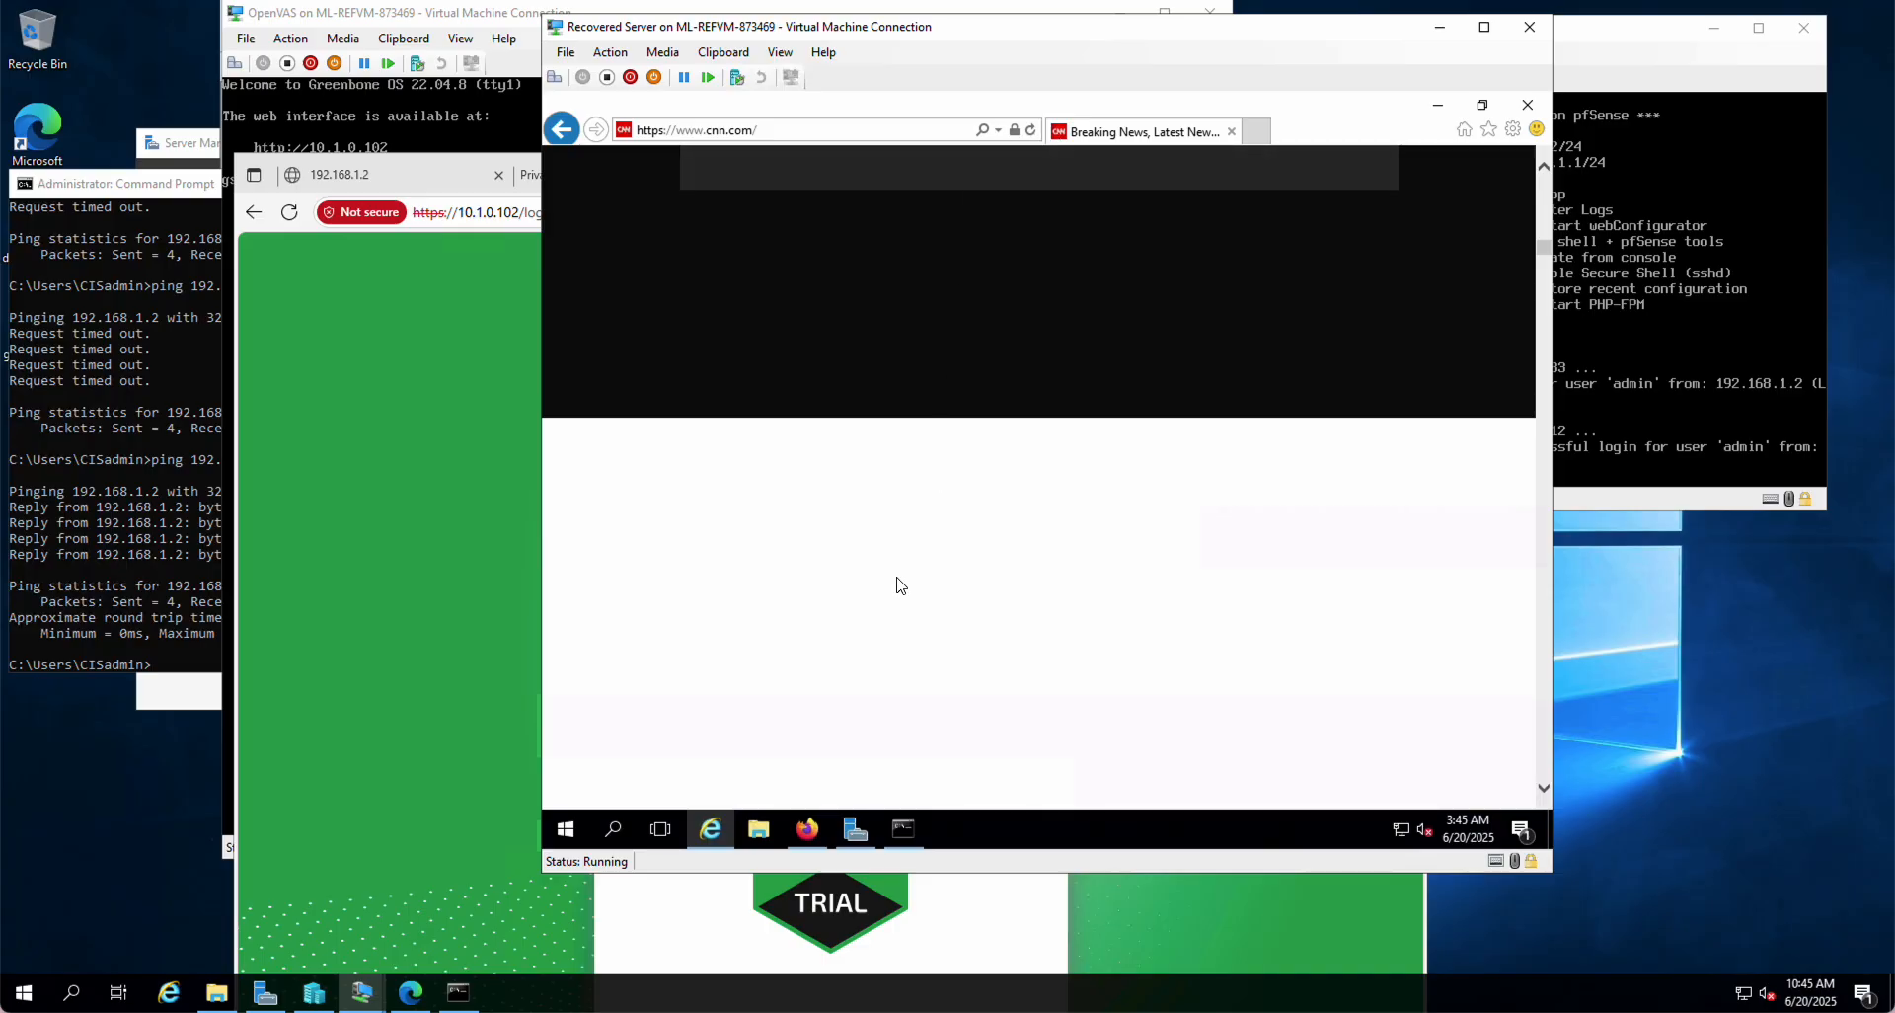
mouse_move(807, 829)
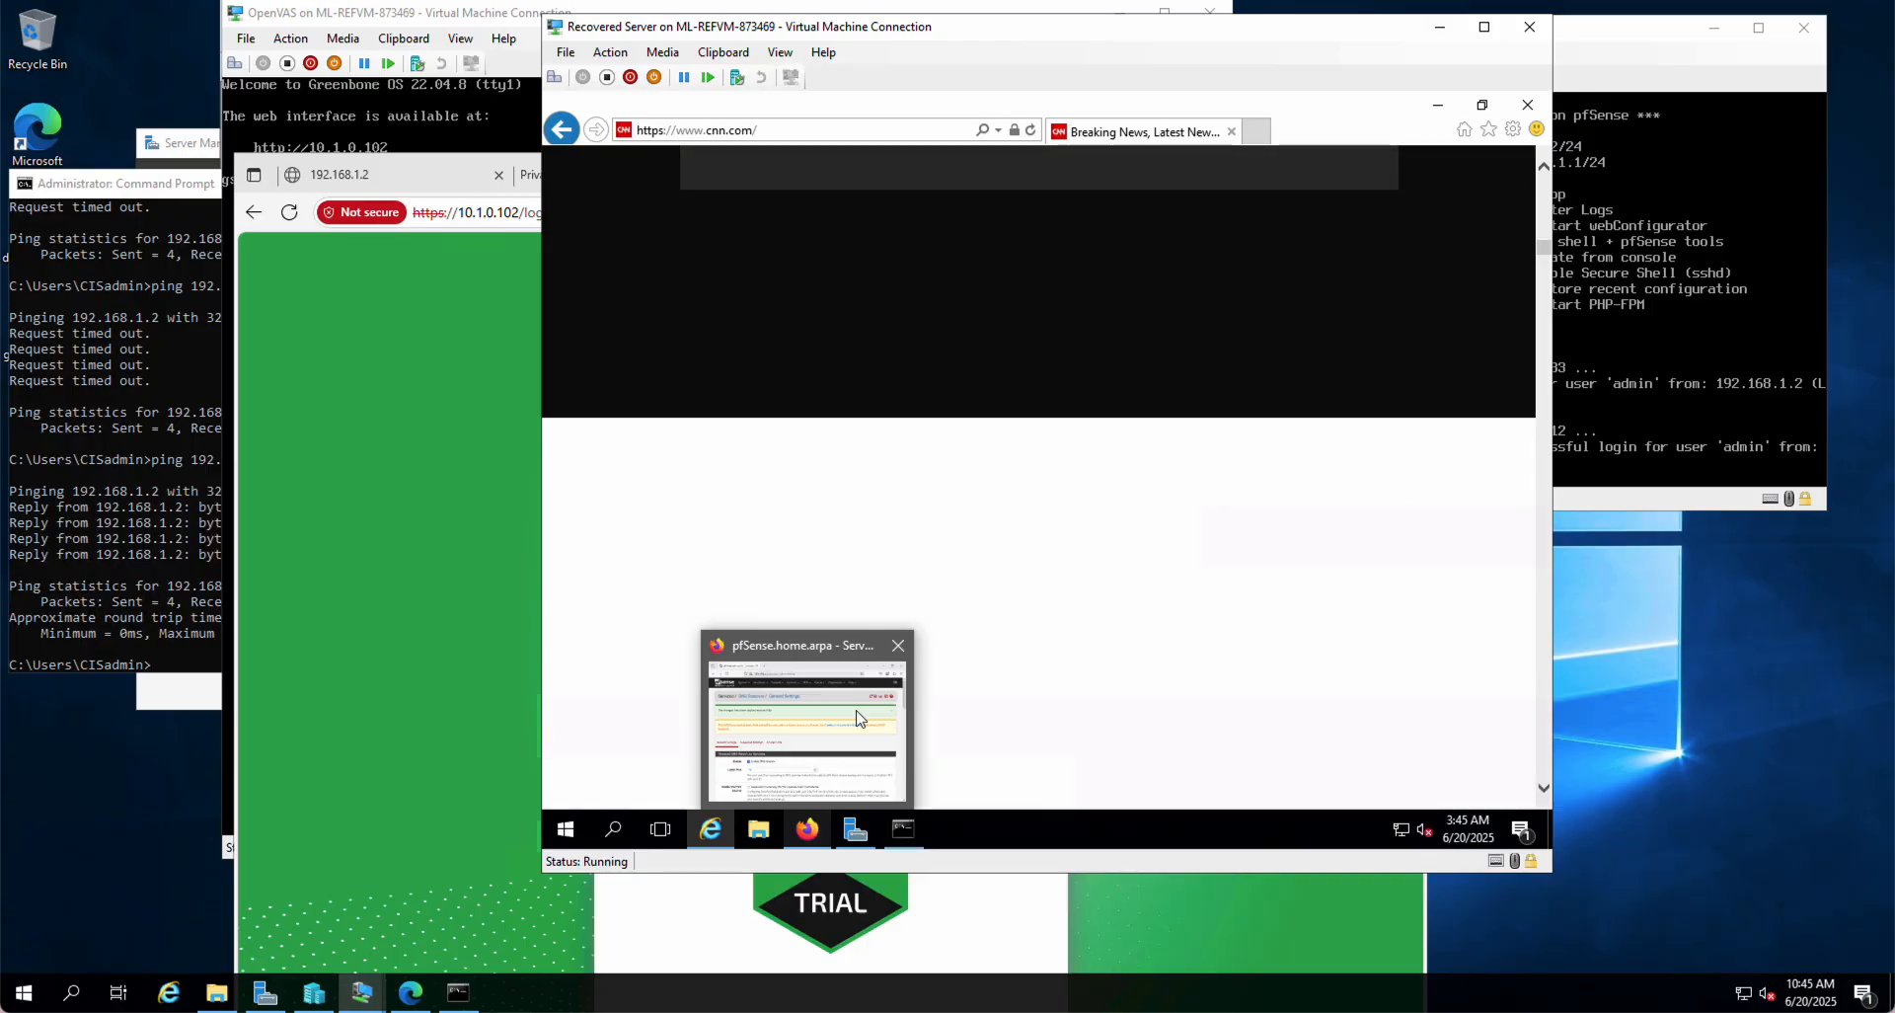
left_click(464, 322)
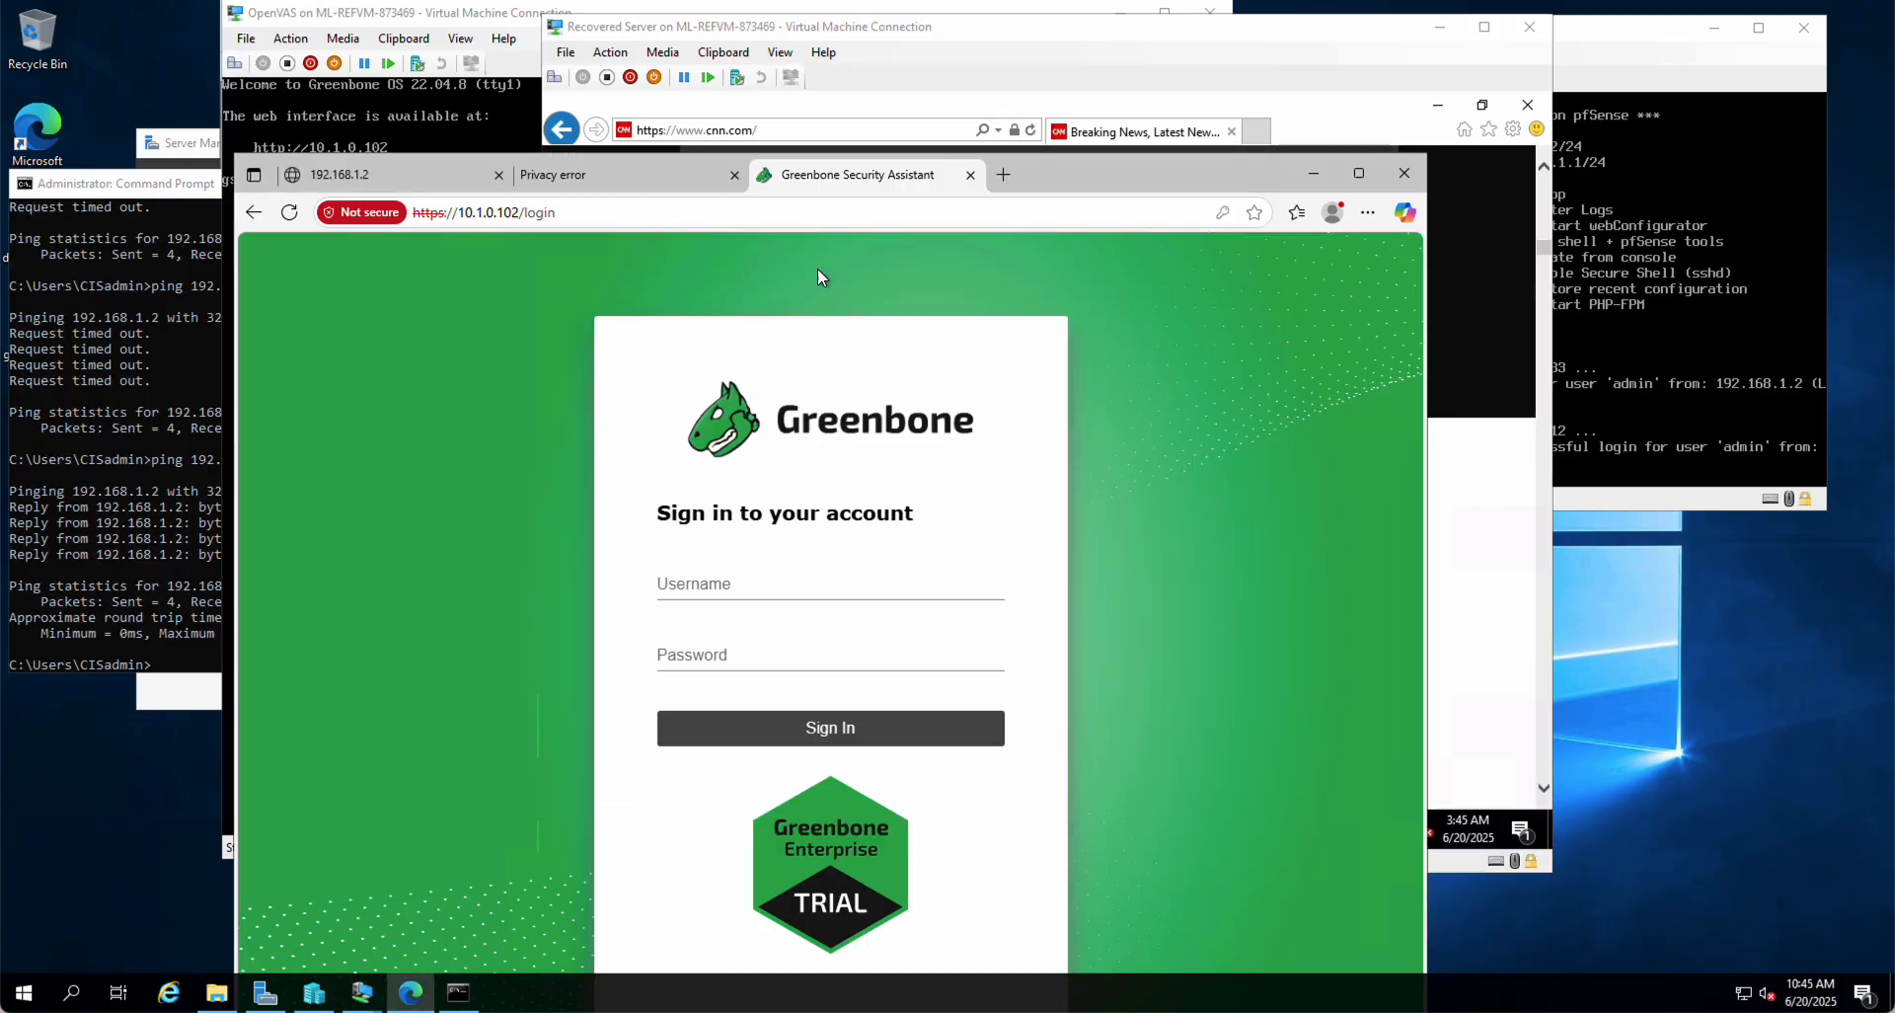
key("alt+Tab")
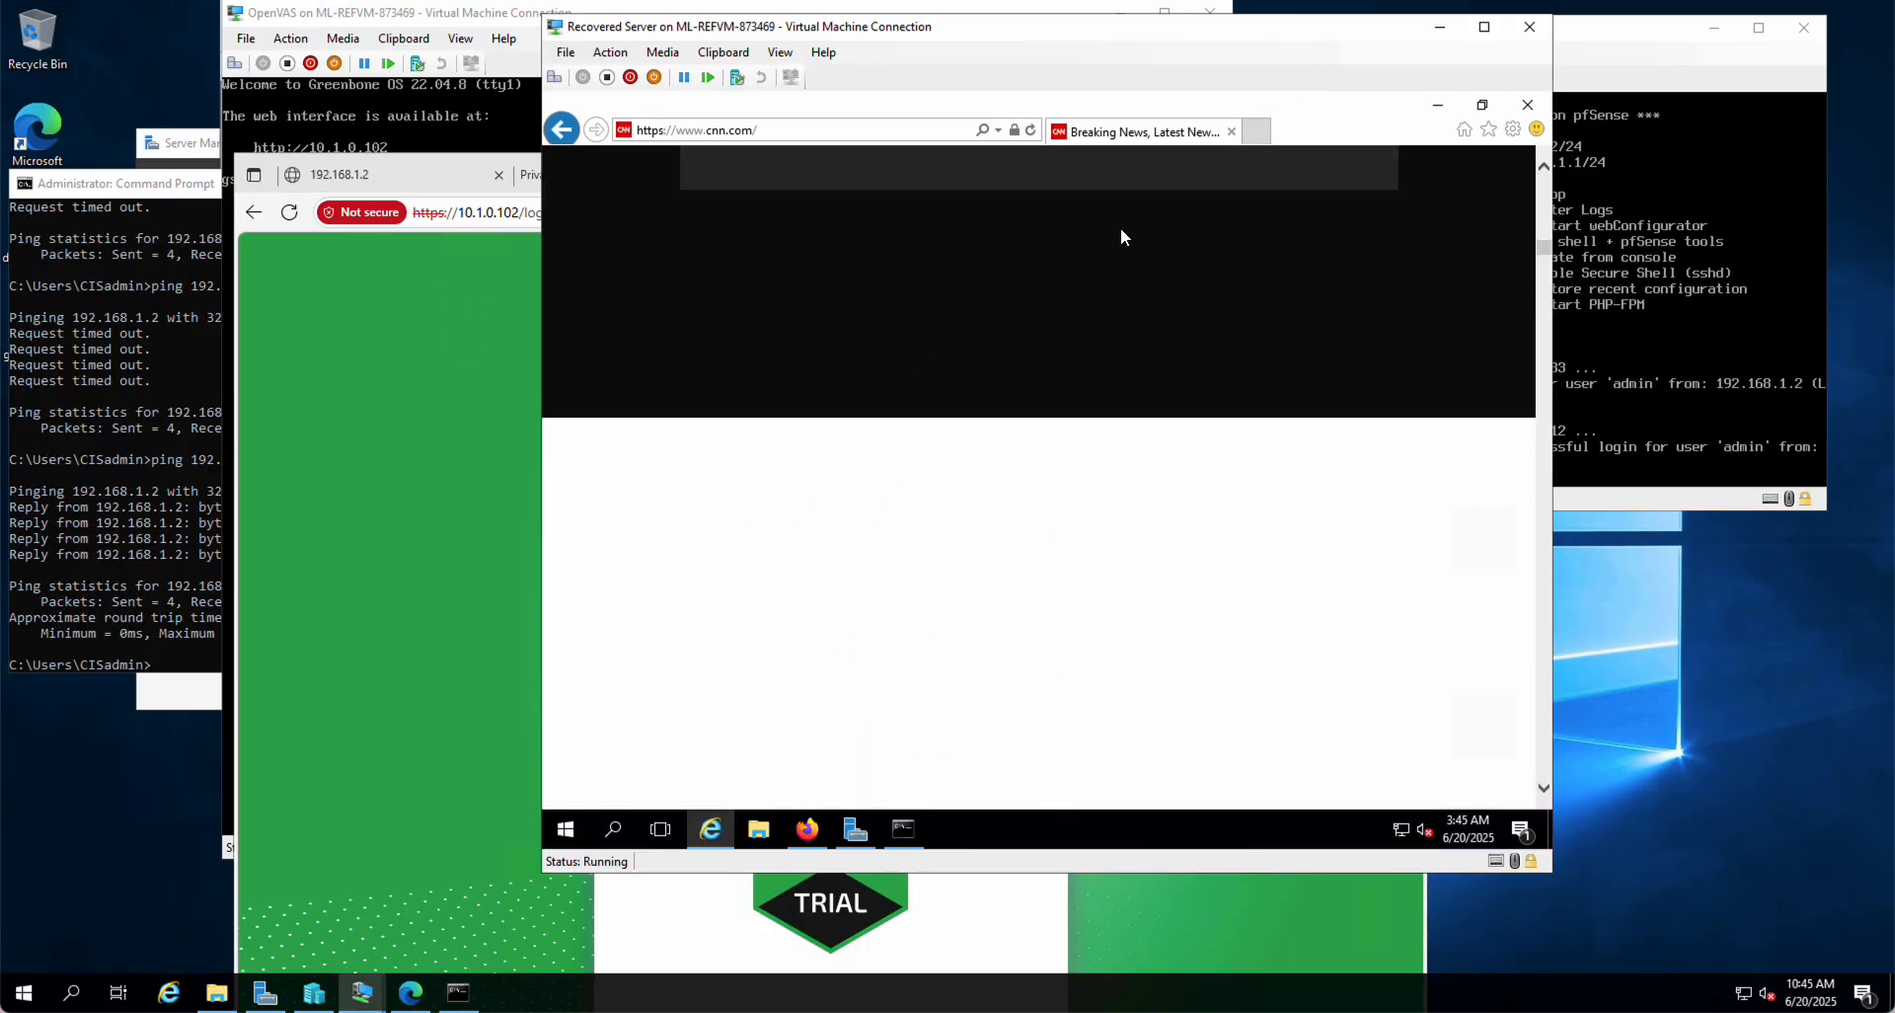
left_click(1527, 105)
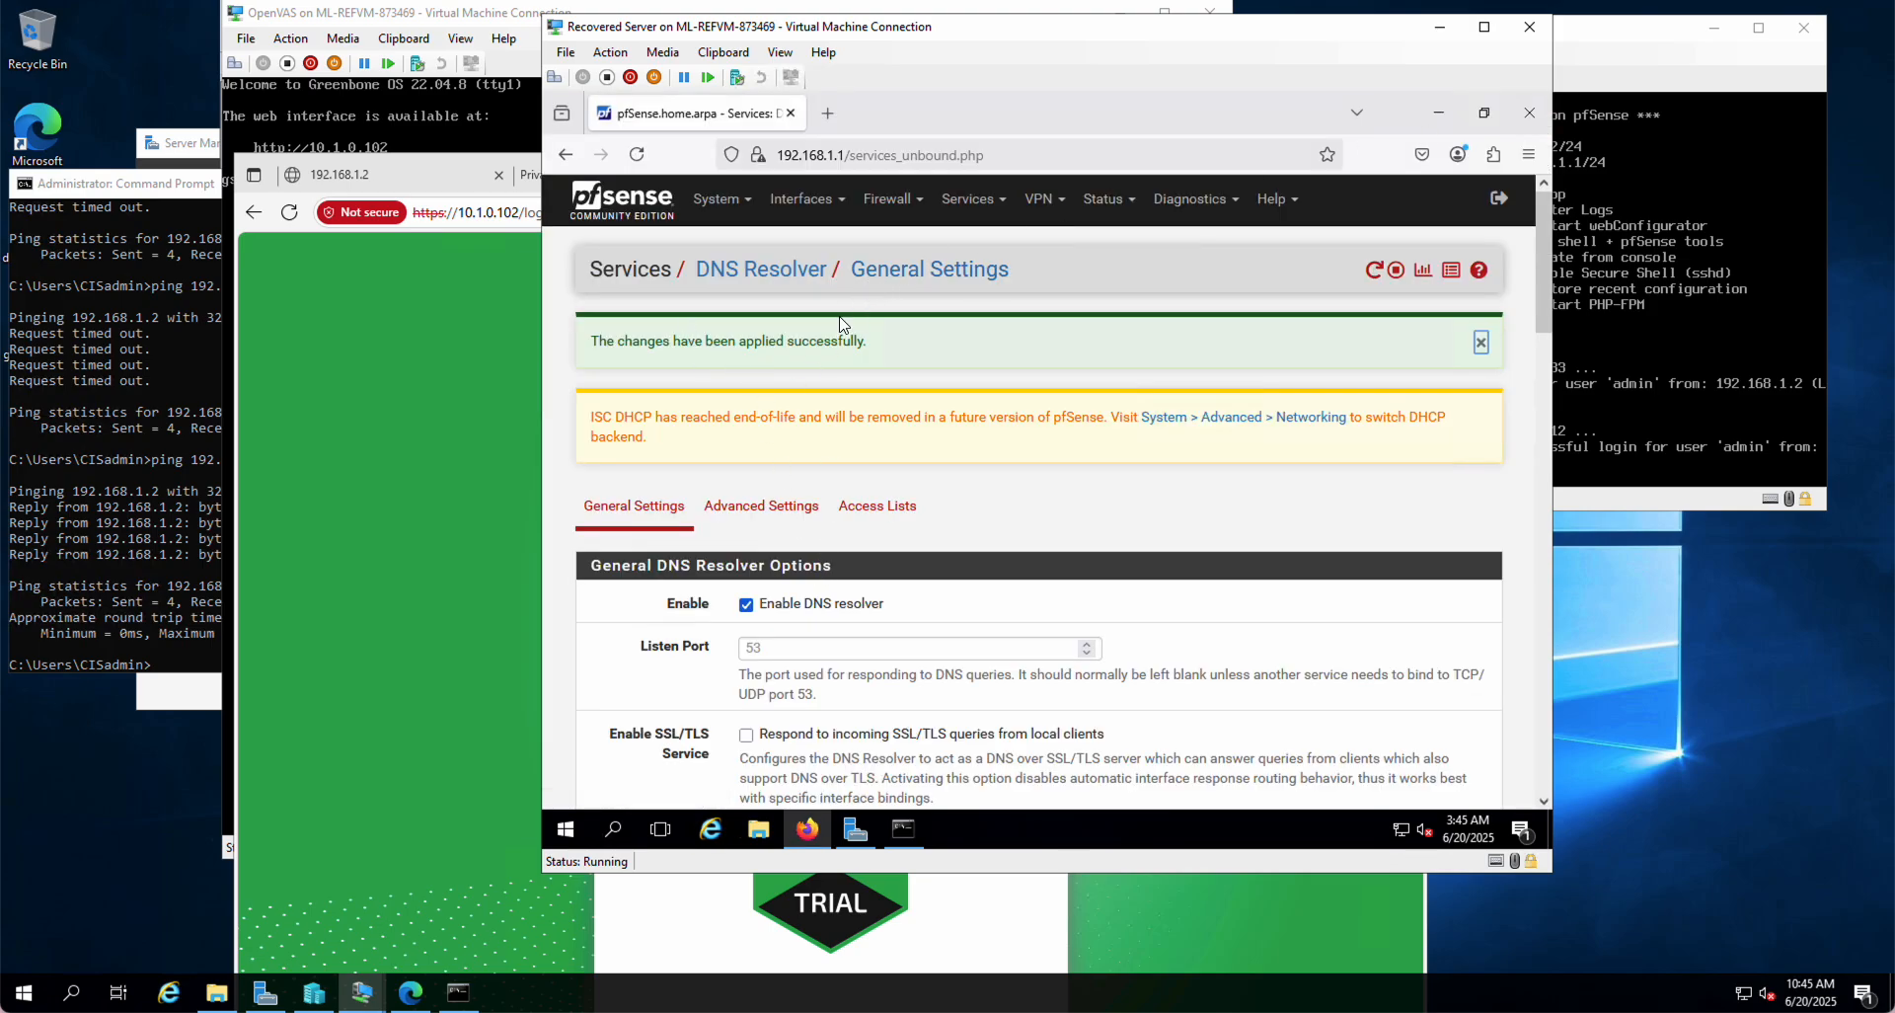
Step: Go to Firewall > Rules and show the LAN tab's rules
left_click(892, 200)
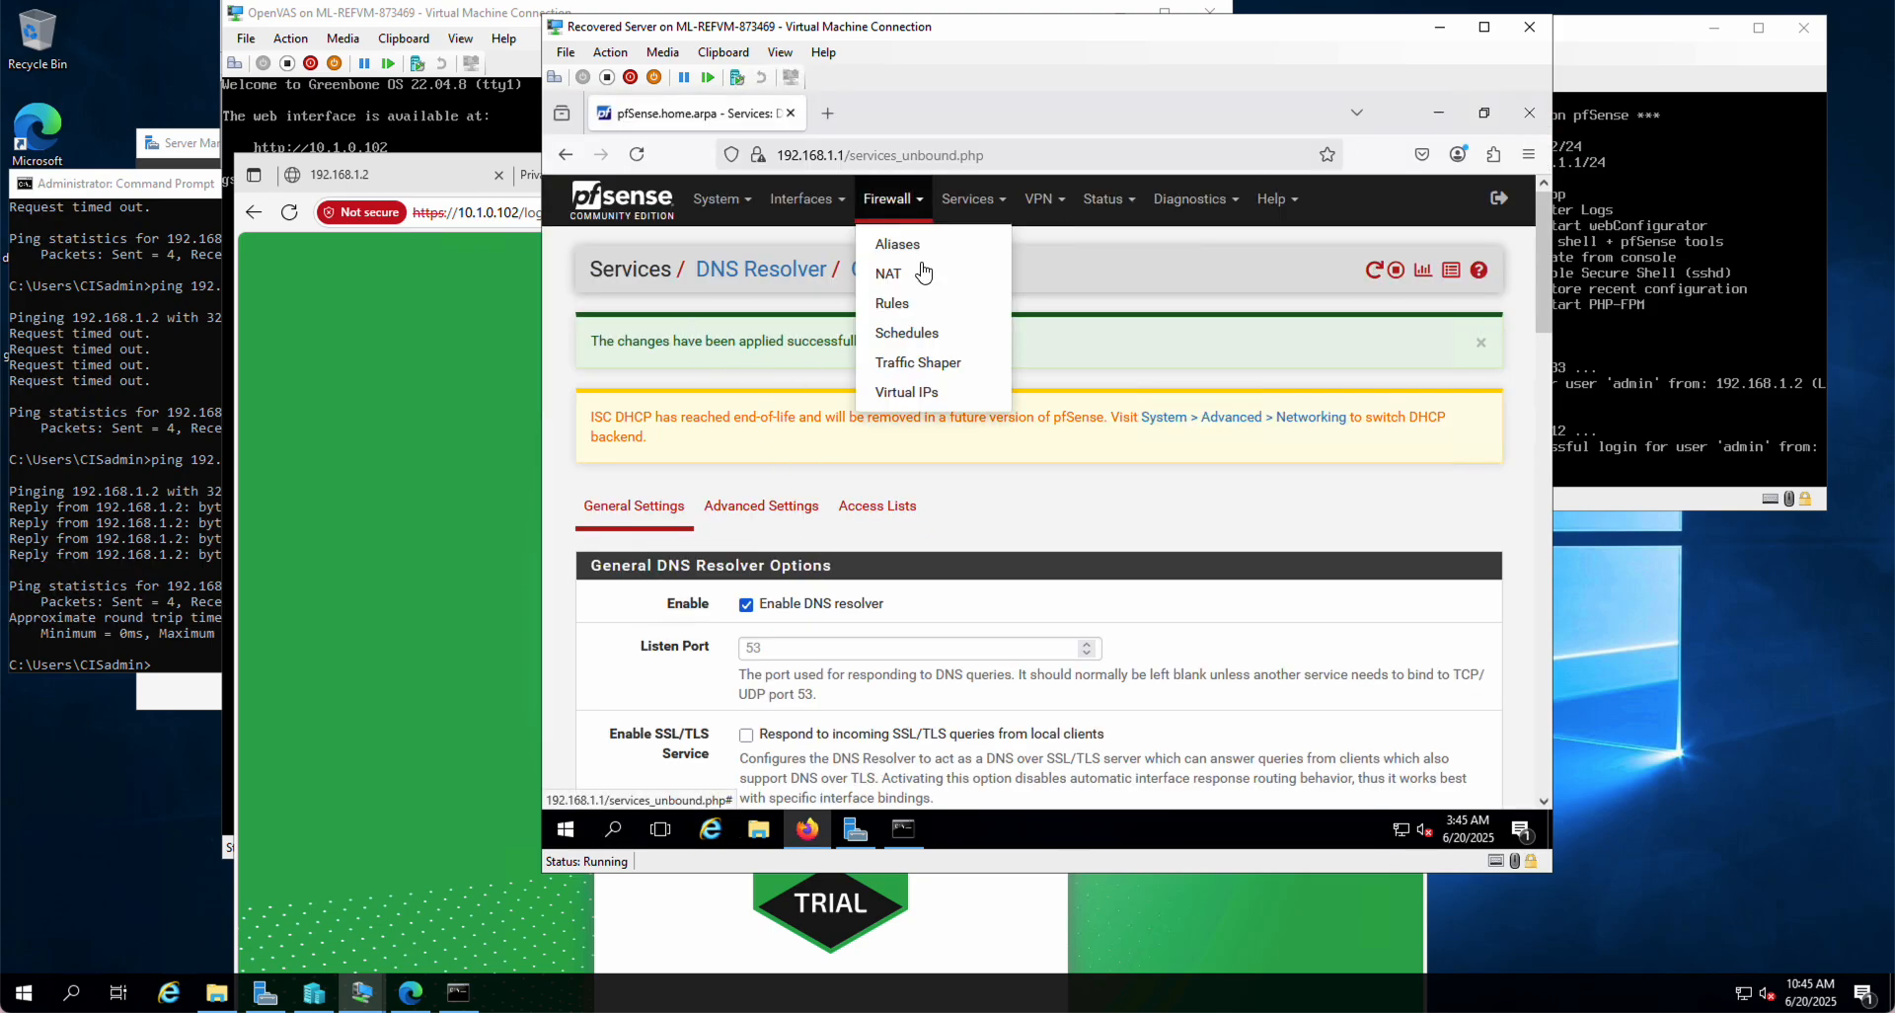
left_click(894, 304)
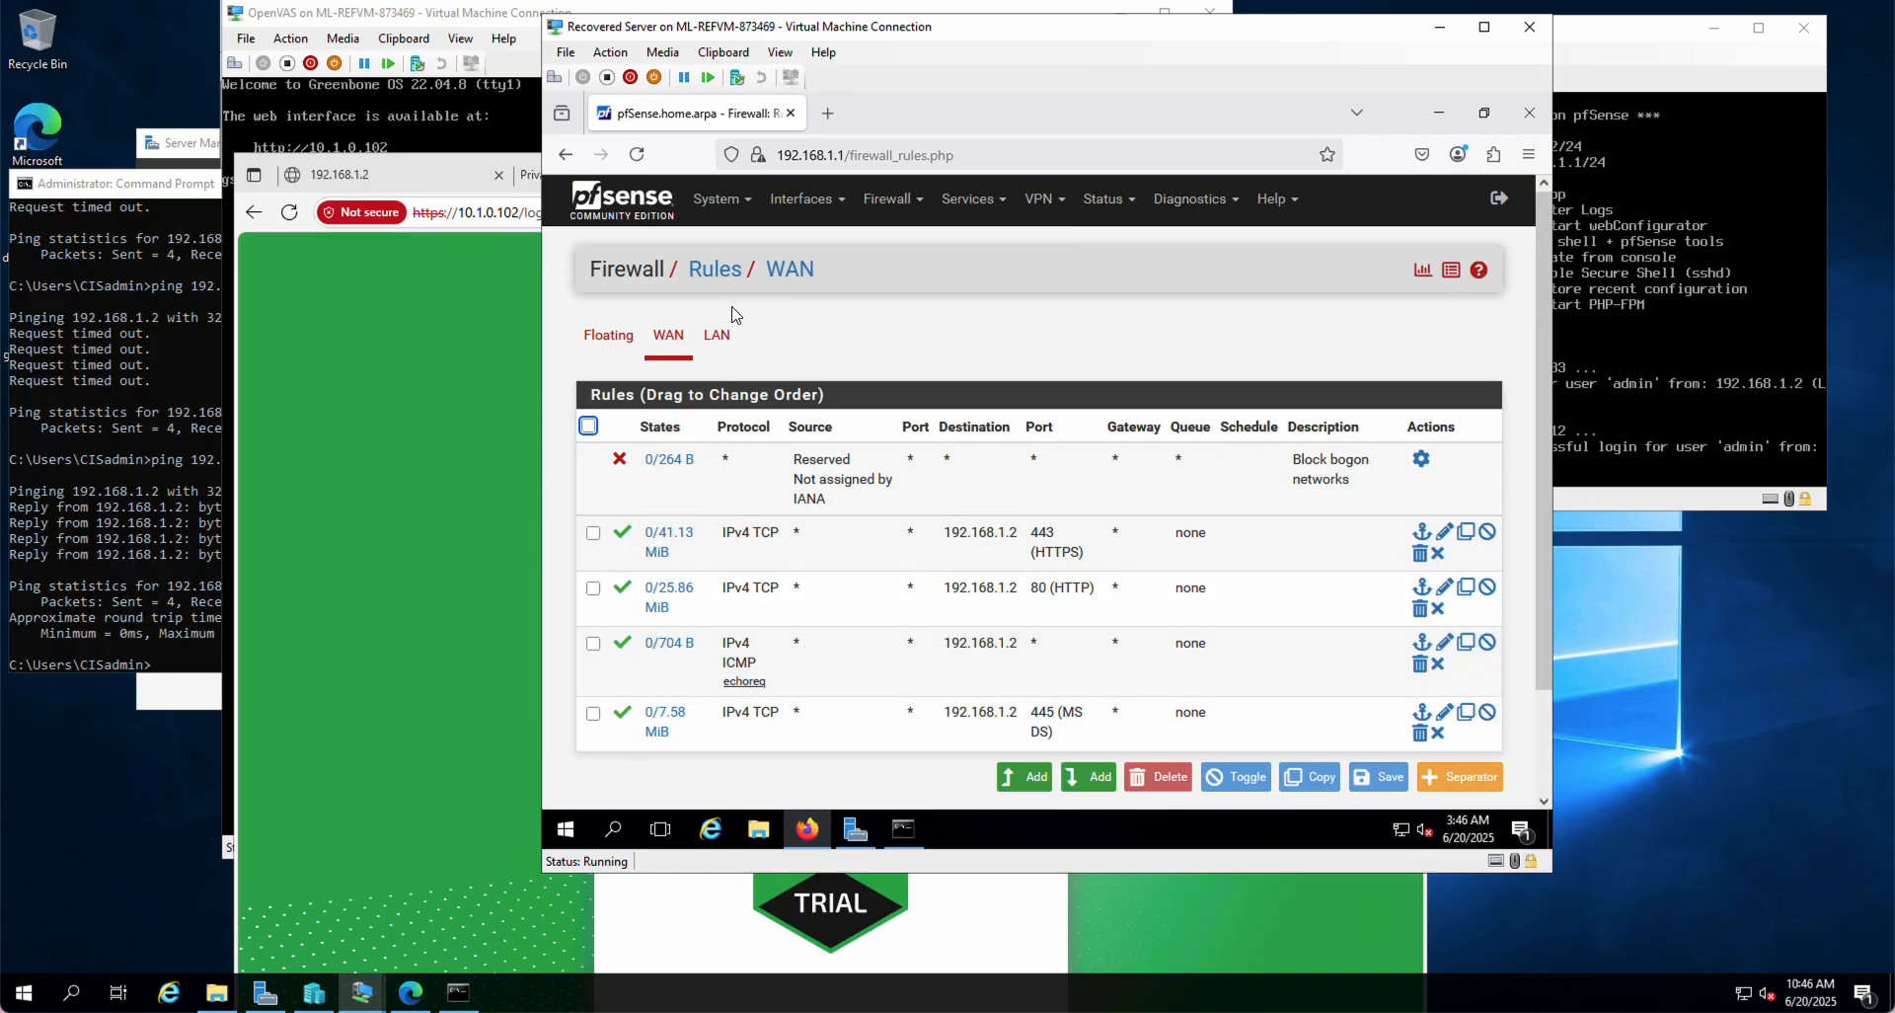
left_click(717, 340)
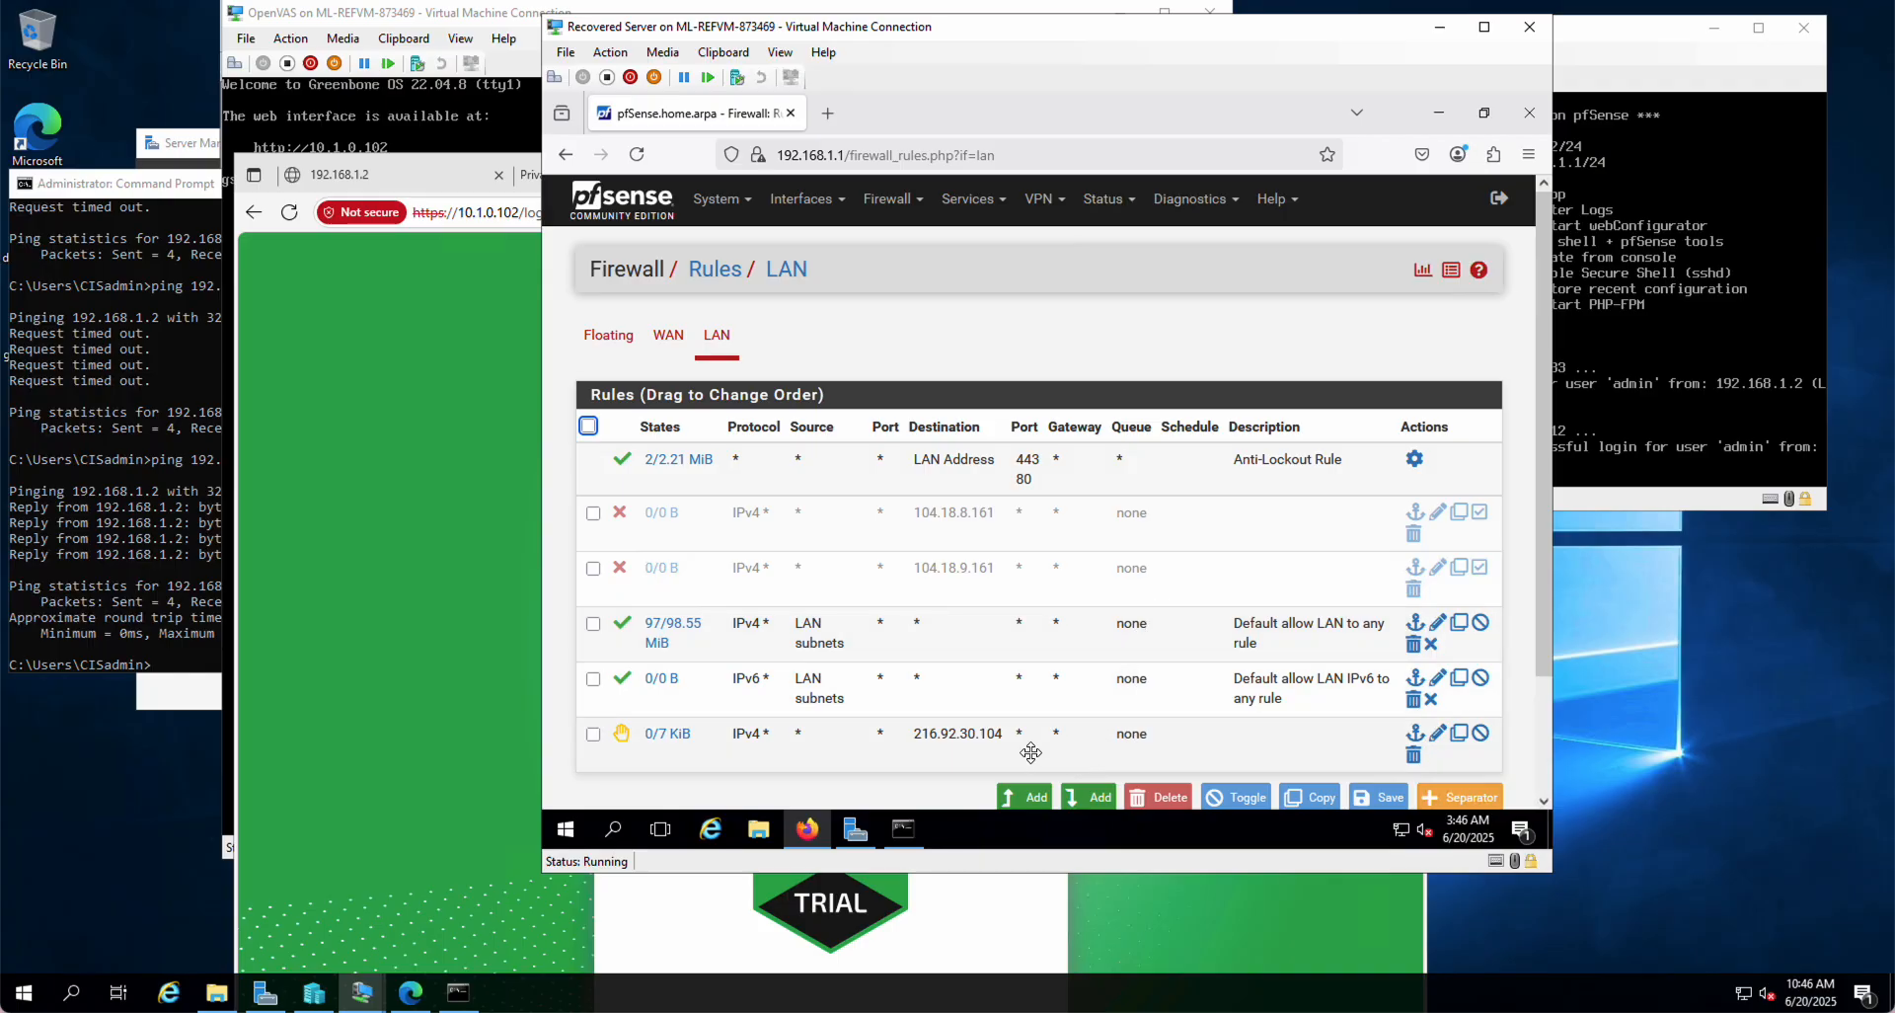
Step: Move the 216.92.30.104 rule above the default allow LAN rules, then save and apply the new order
left_click_drag(992, 752, 868, 519)
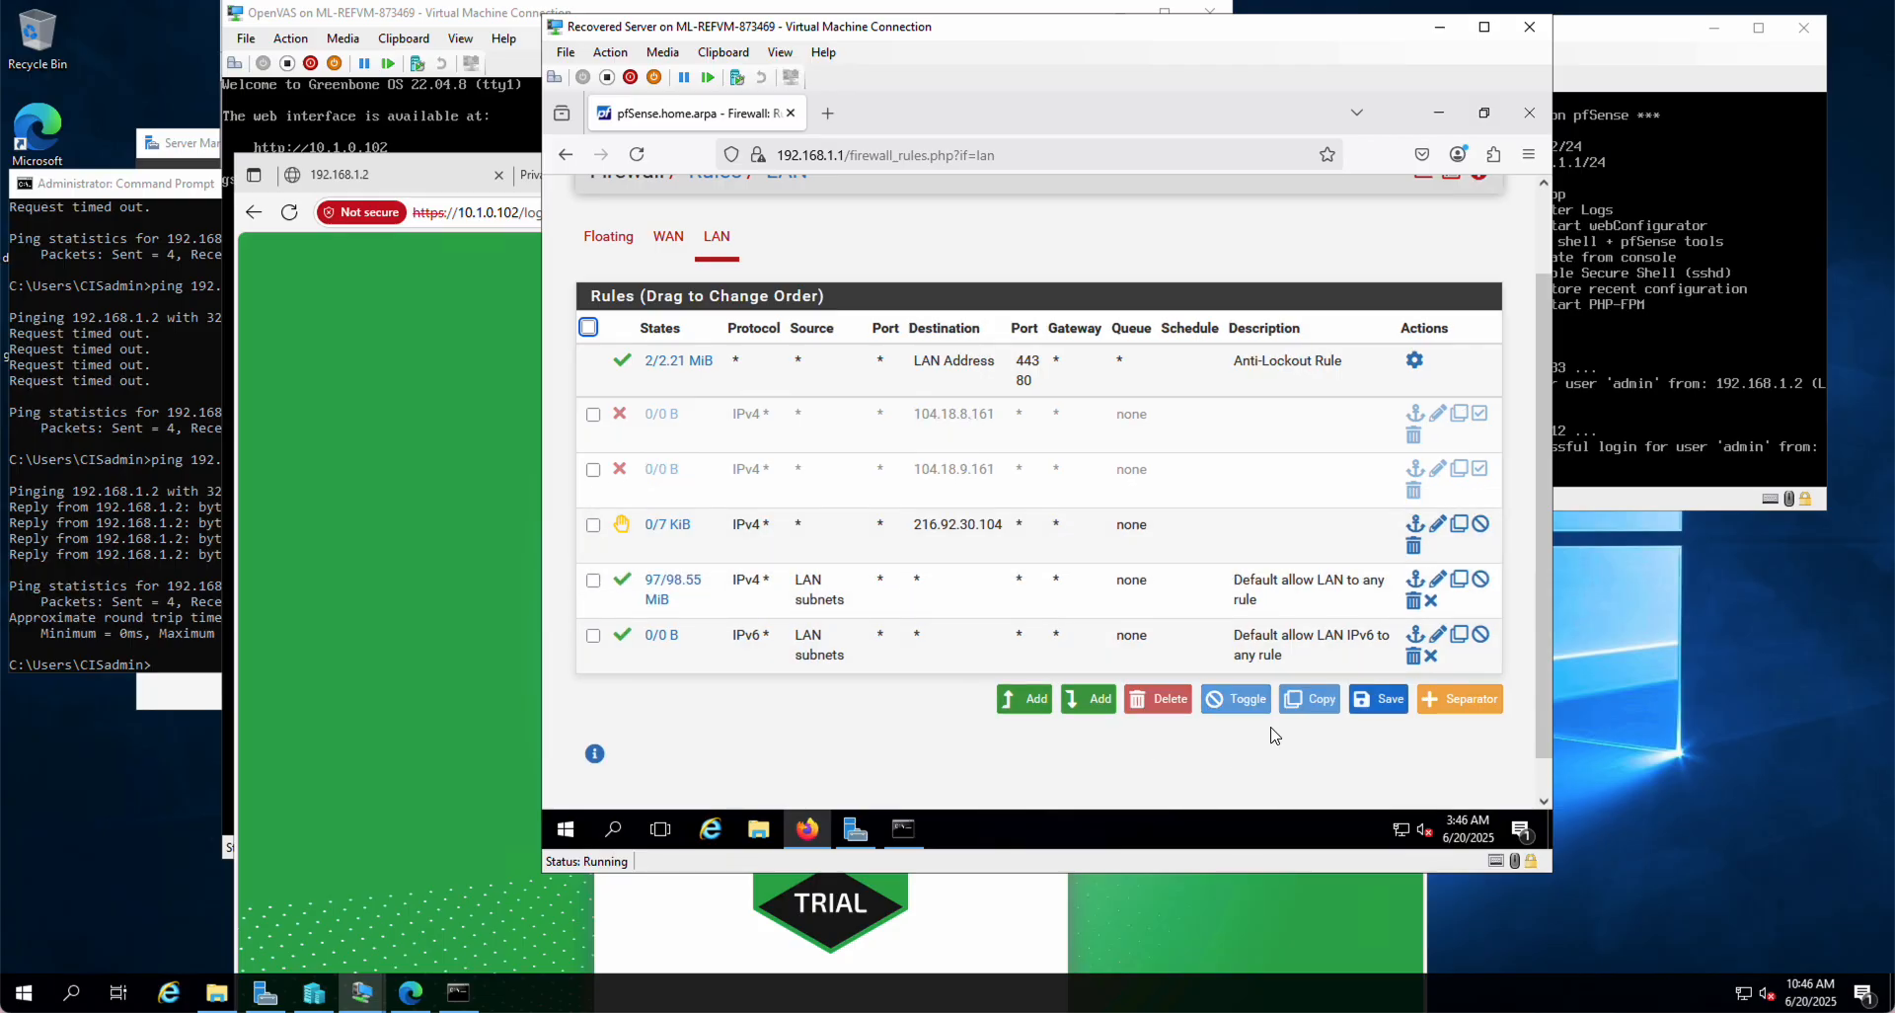
left_click(1379, 698)
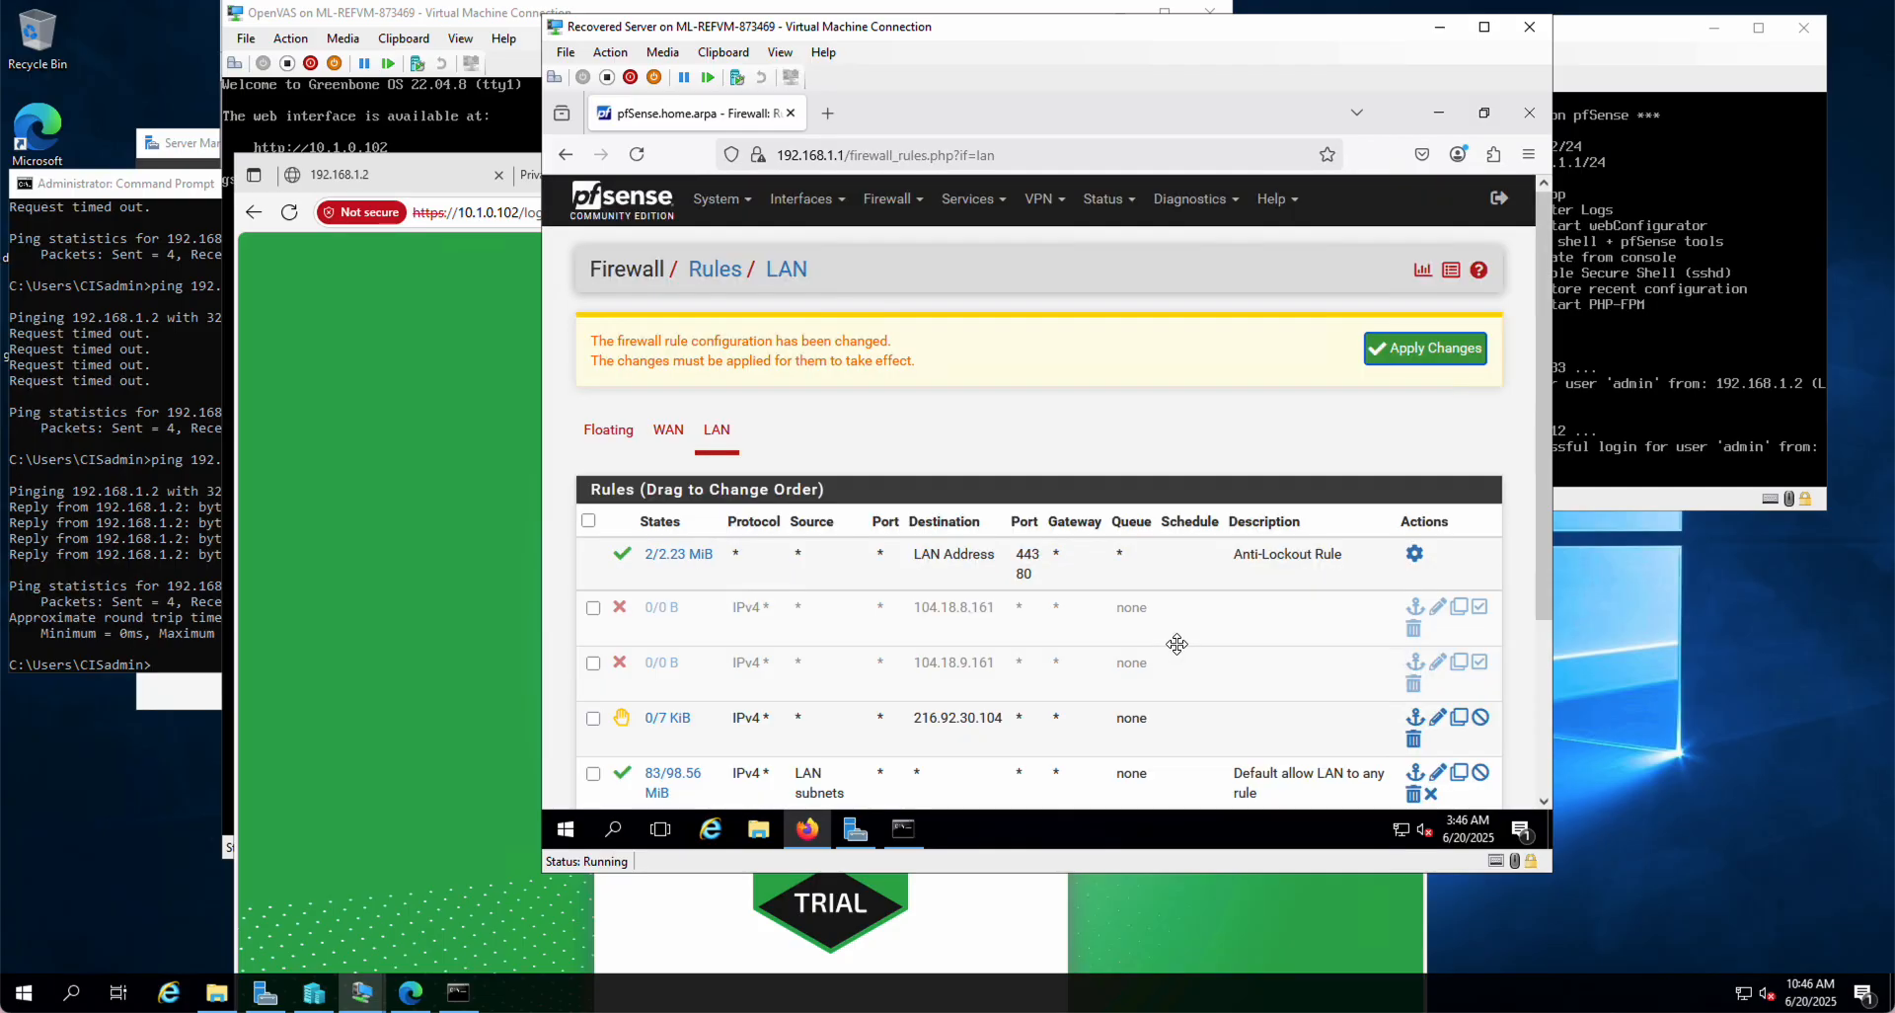
left_click(1441, 349)
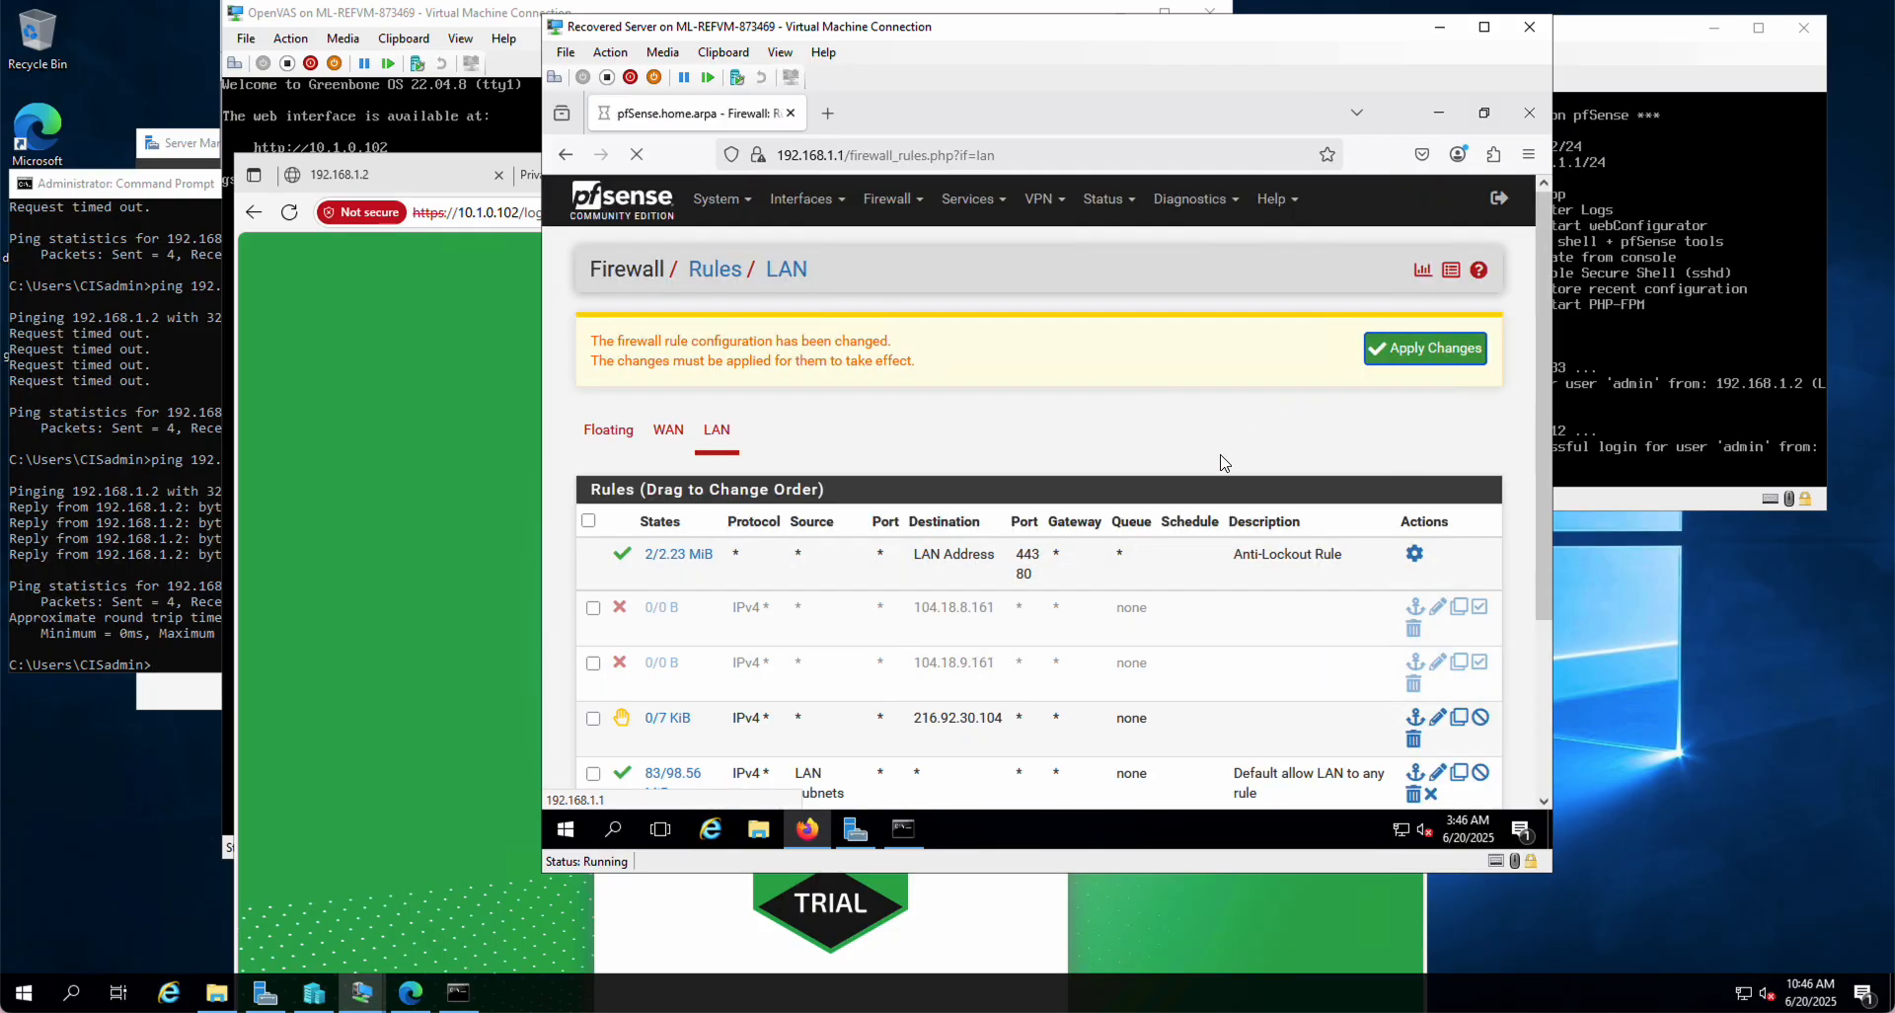
scroll(1109, 622, "down", 3)
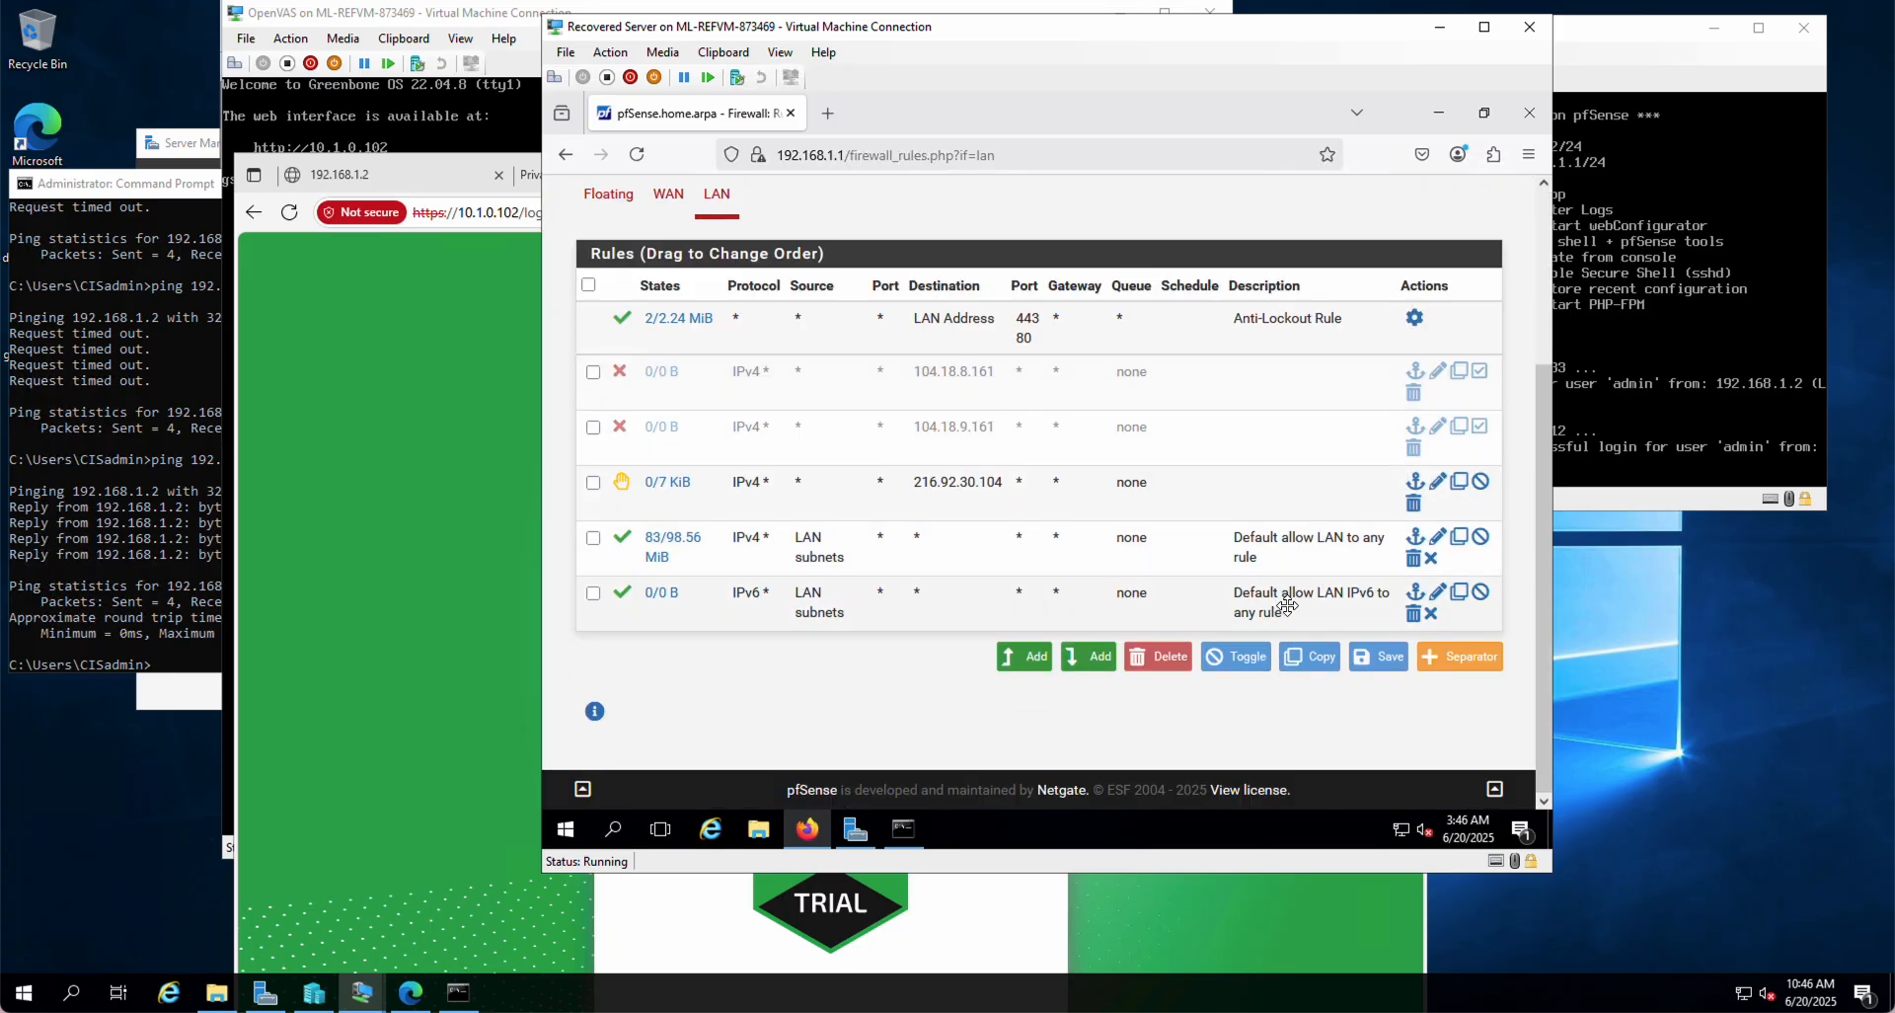